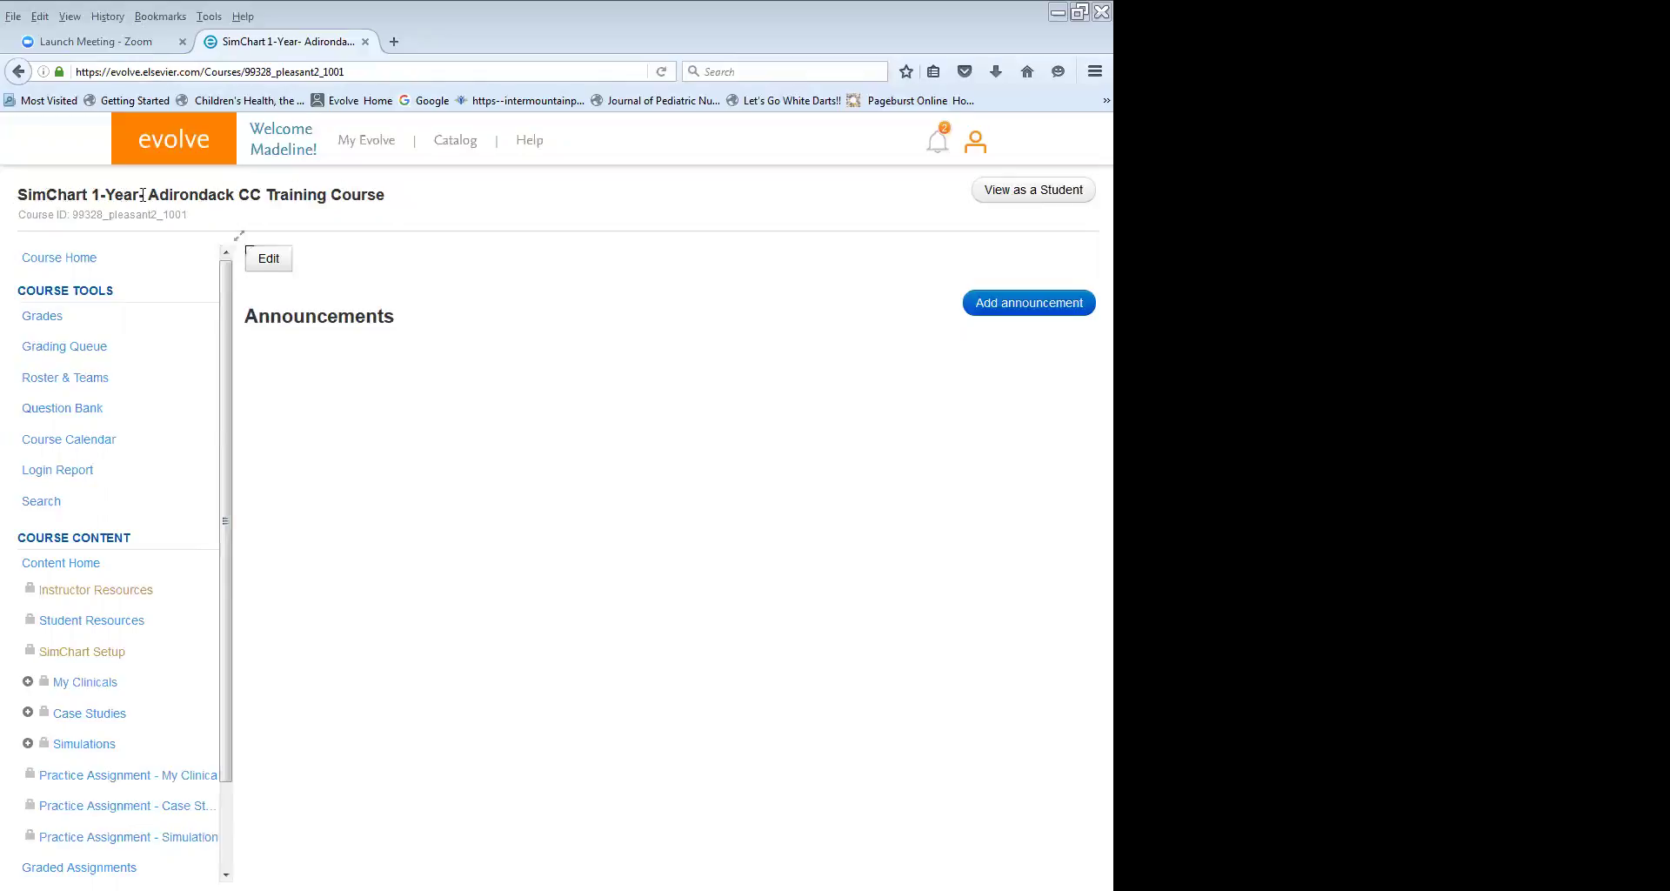
Point out the course title and the course ID at the head of the course page.
left_click(285, 195)
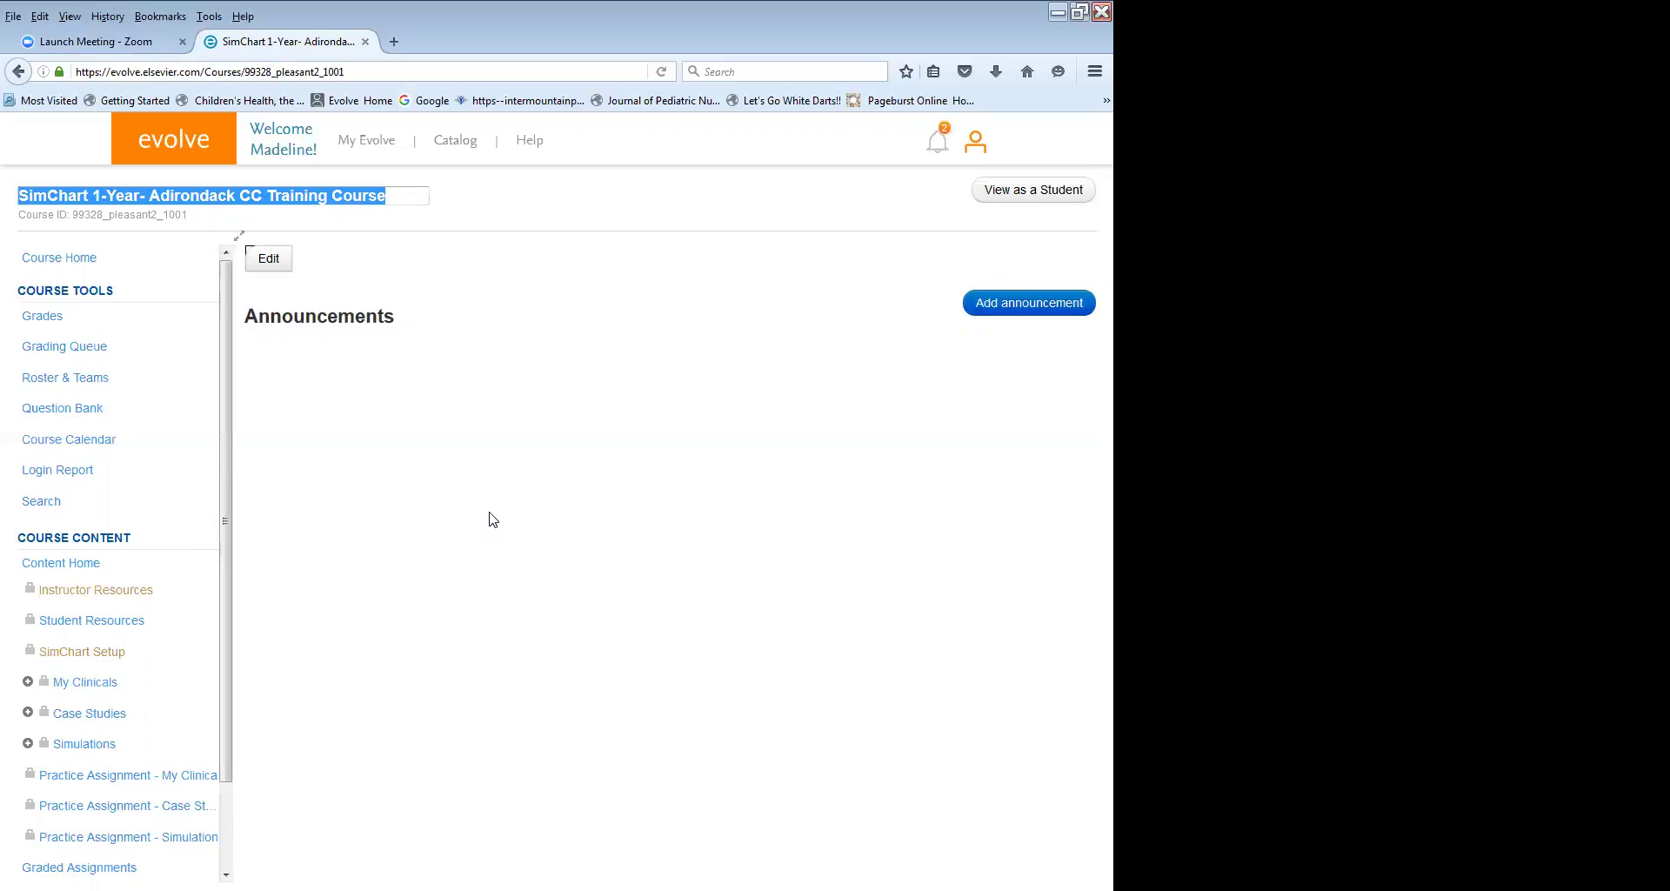
left_click(424, 370)
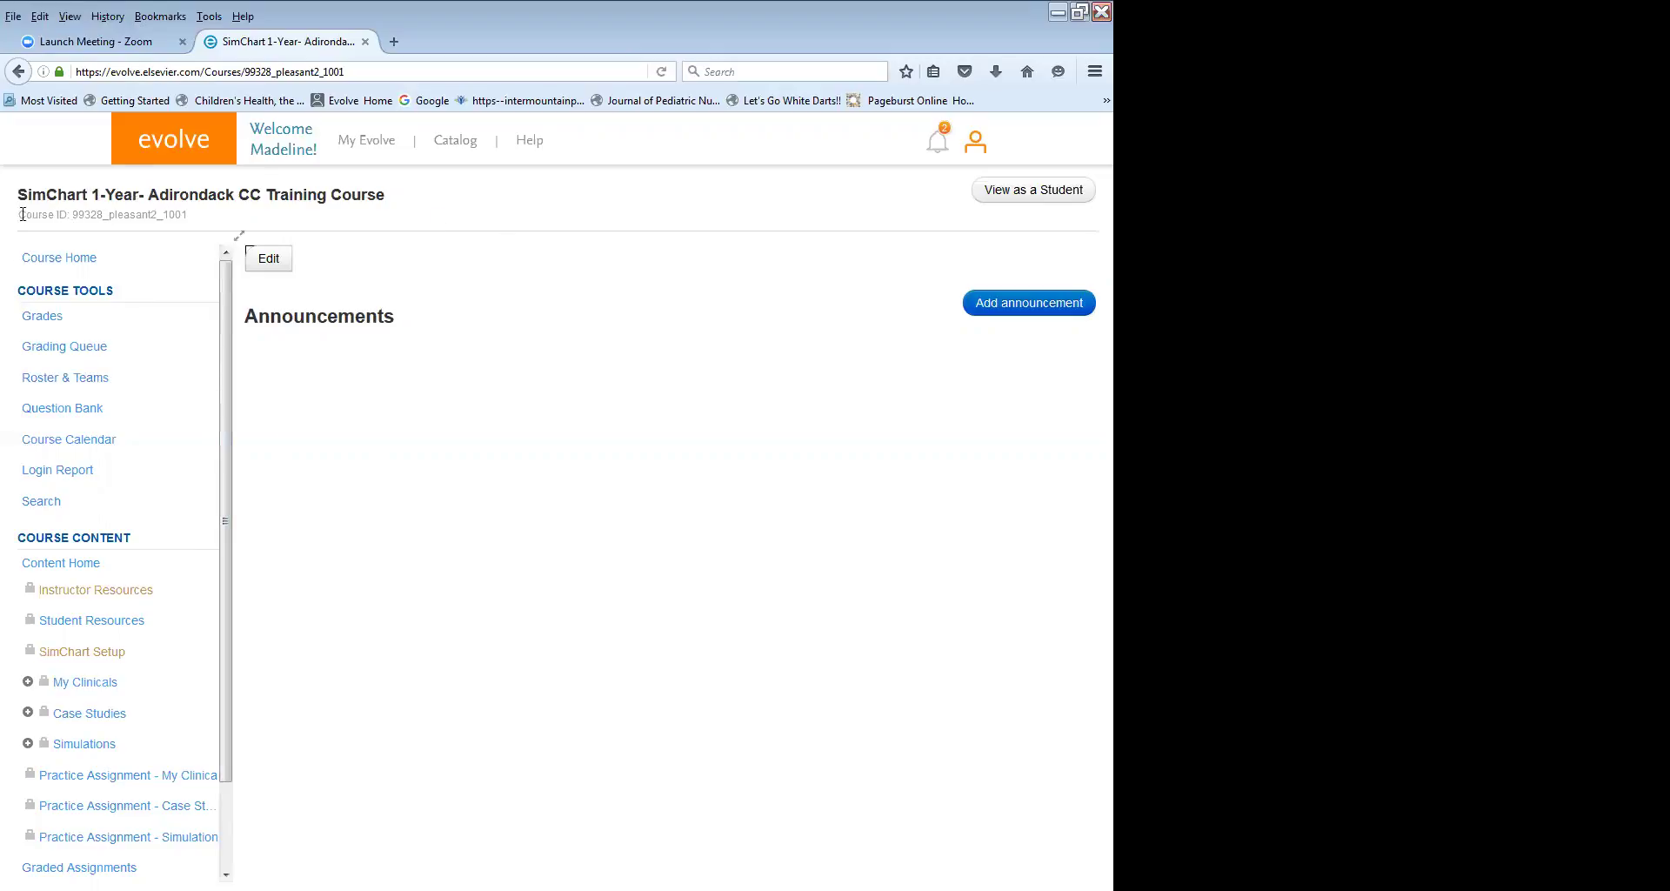
left_click_drag(73, 215, 189, 219)
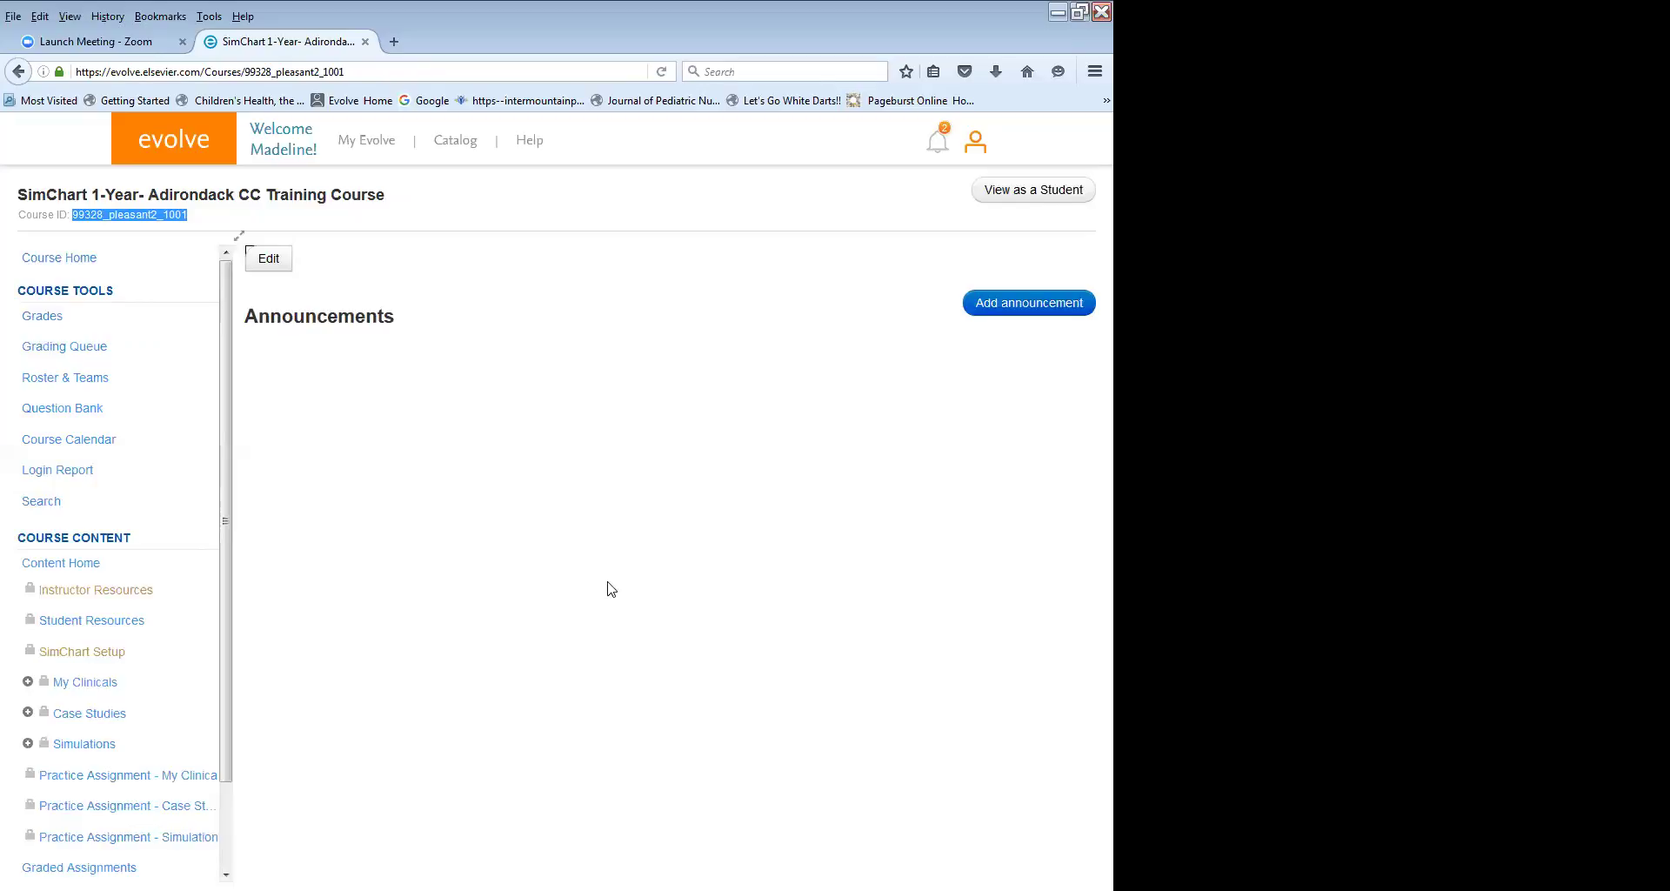
left_click(428, 646)
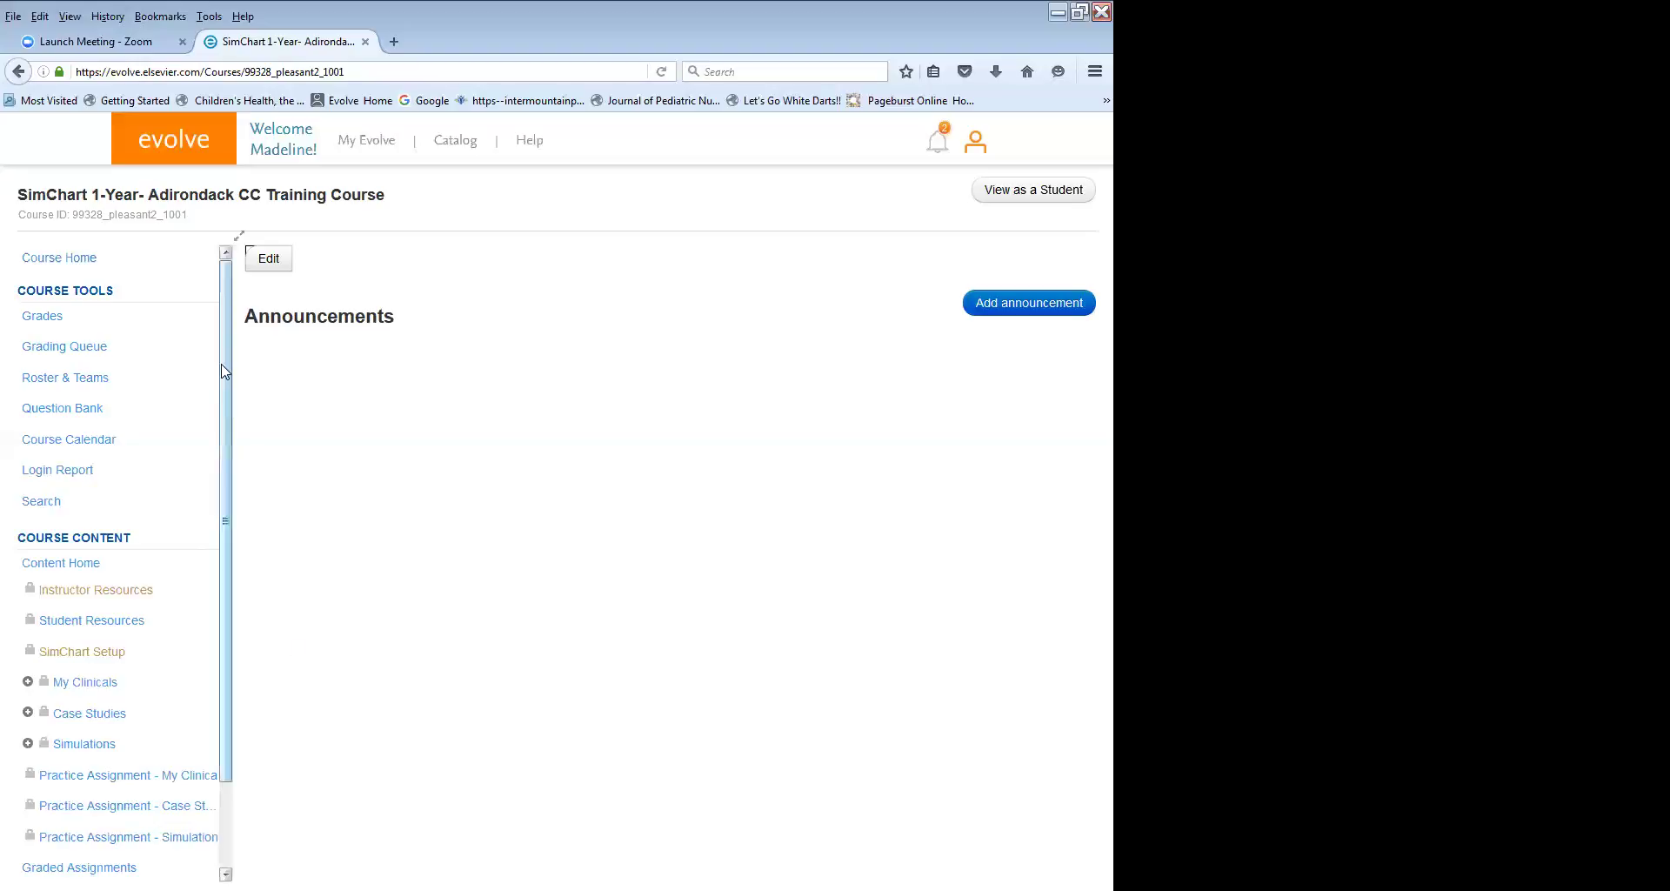
Look through the course content, viewing Instructor Resources, Student Resources and the My Clinicals folder.
left_click_drag(225, 356, 226, 439)
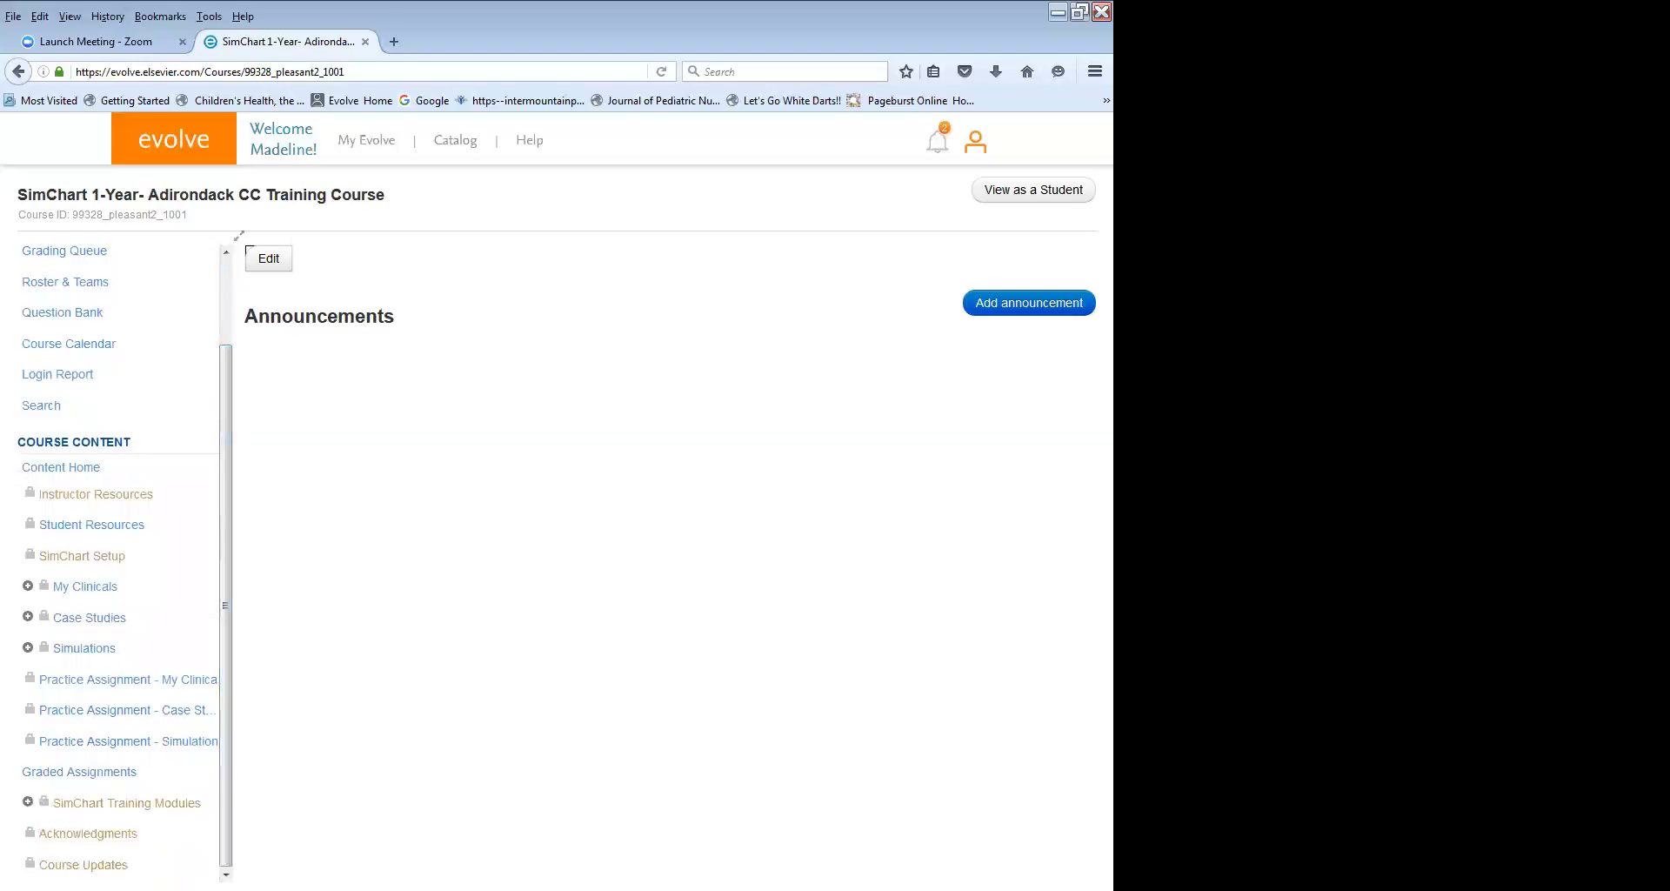
left_click(131, 495)
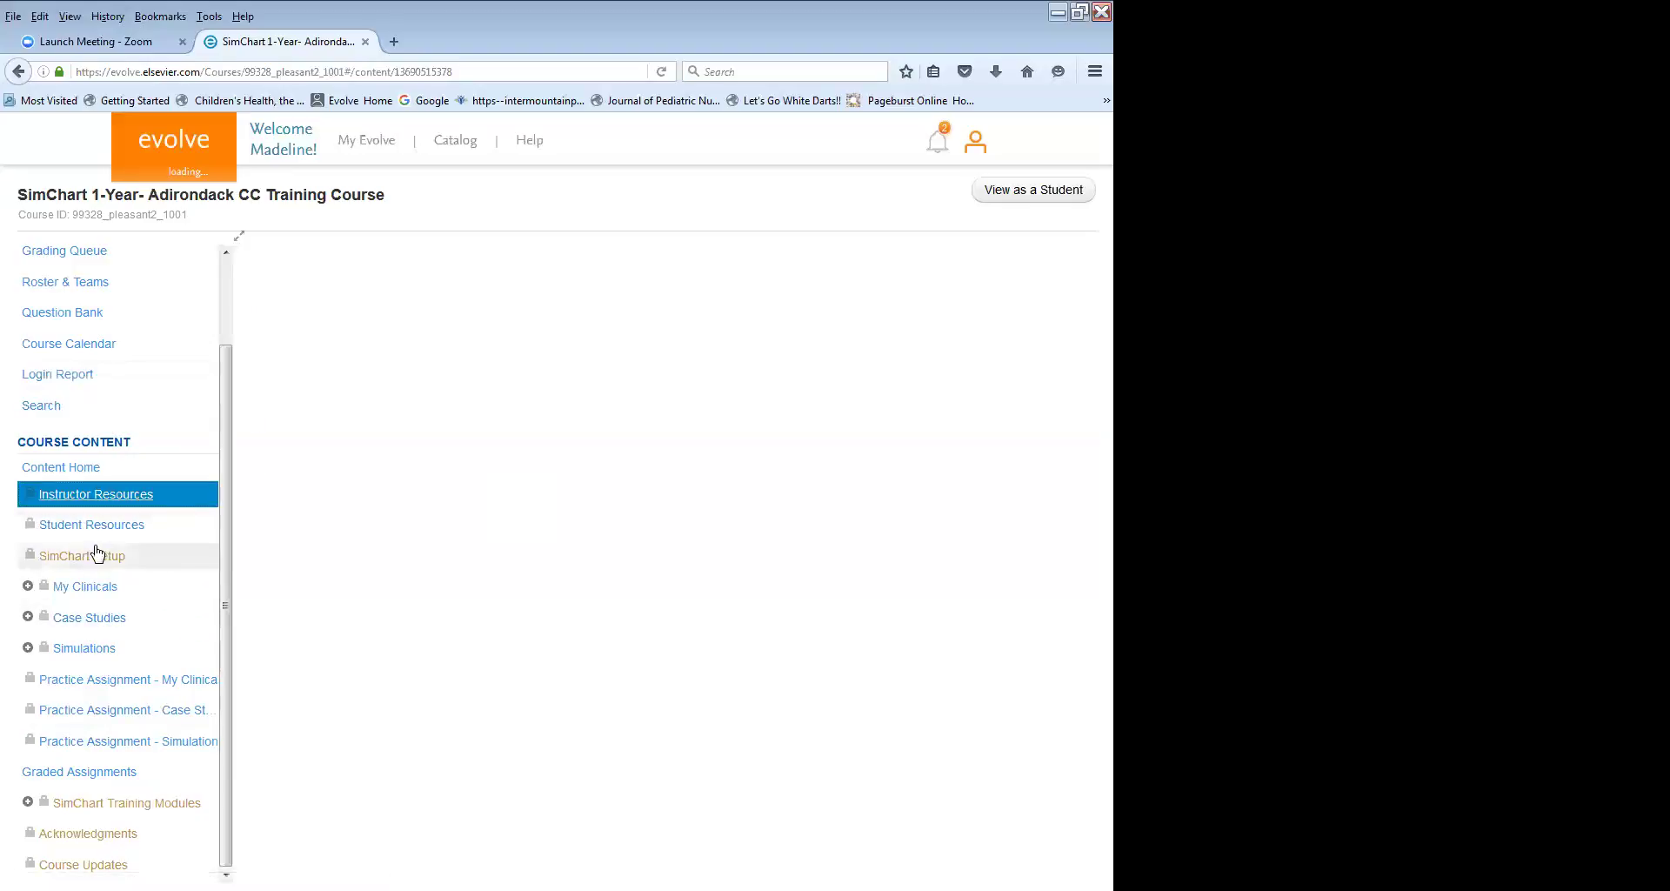
left_click(209, 528)
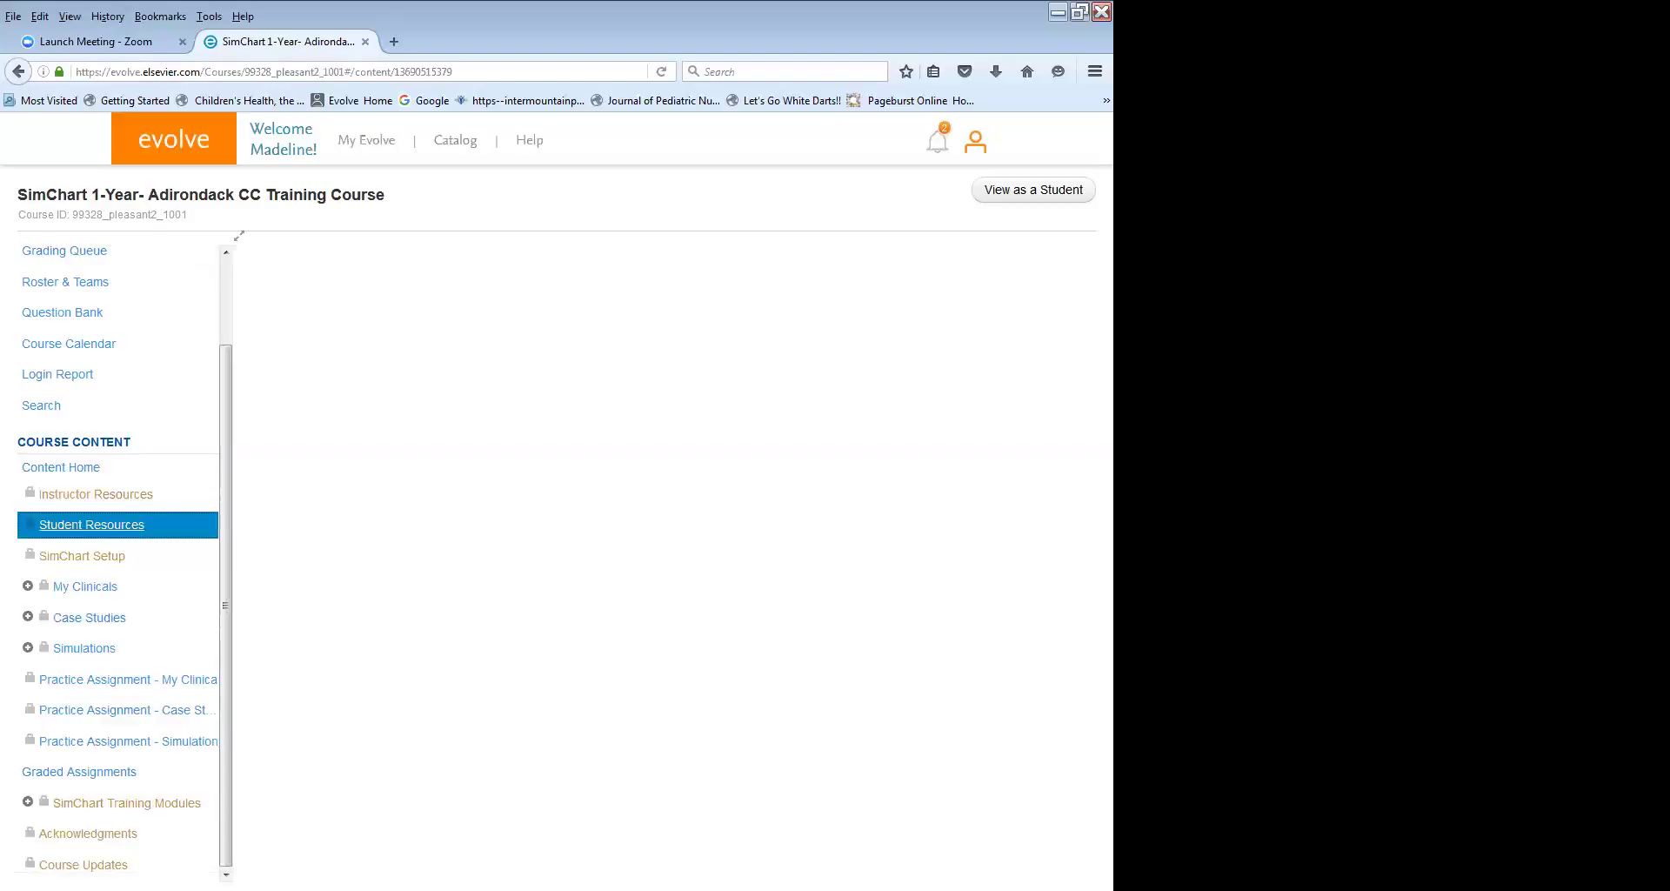
left_click(84, 595)
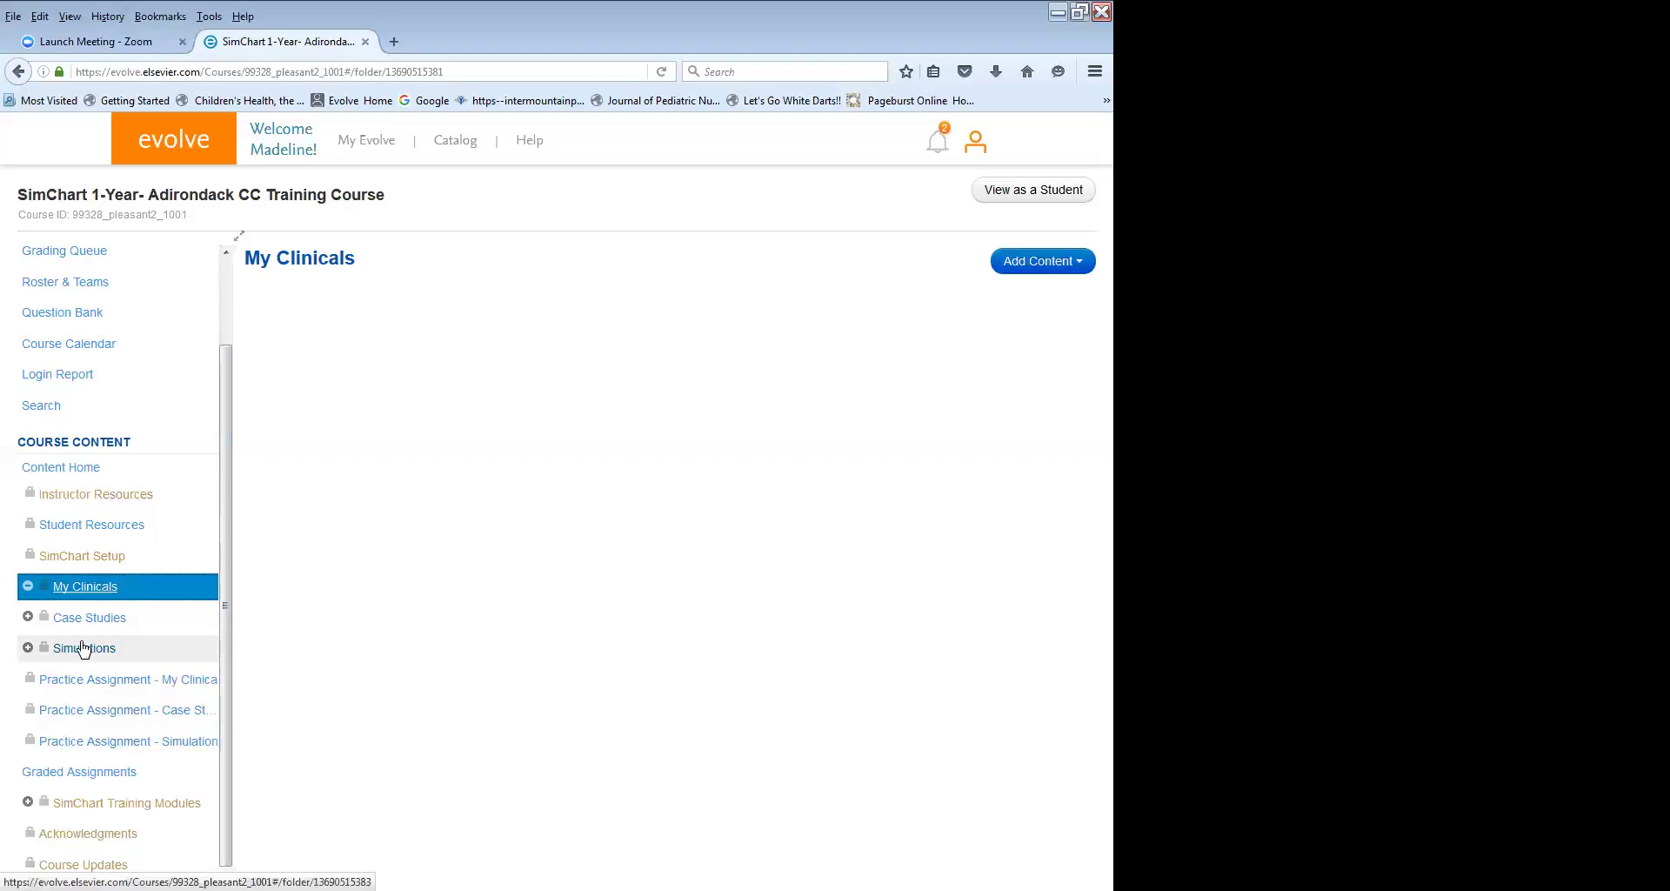
left_click(78, 589)
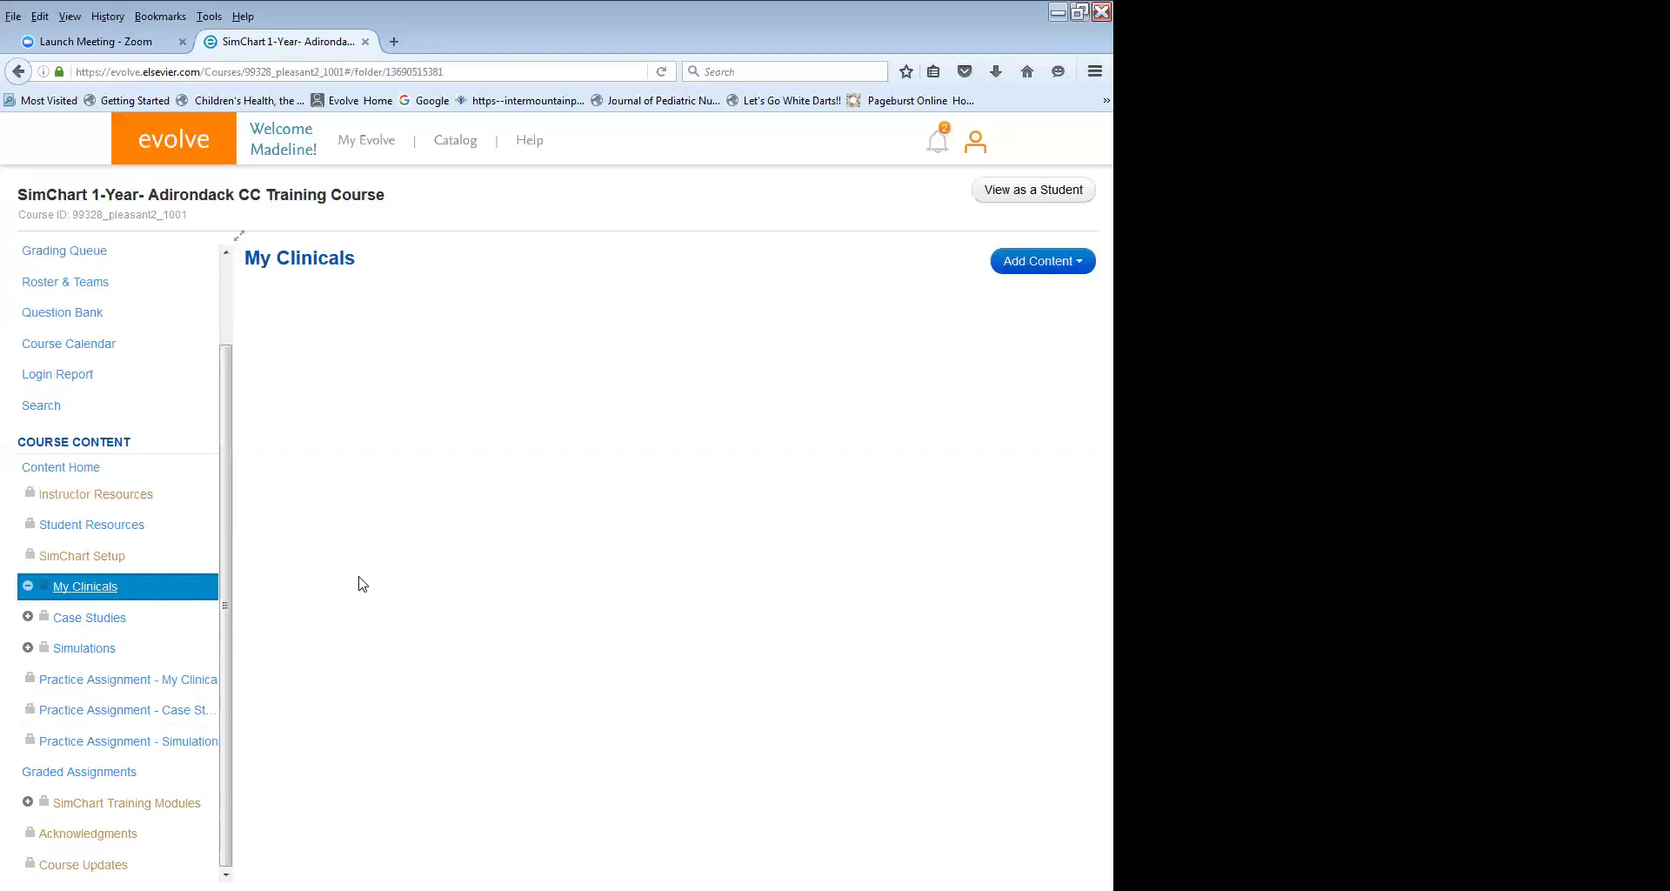
Launch SimChart Setup from the course content and bring its Clinical Setup form into view.
left_click(87, 568)
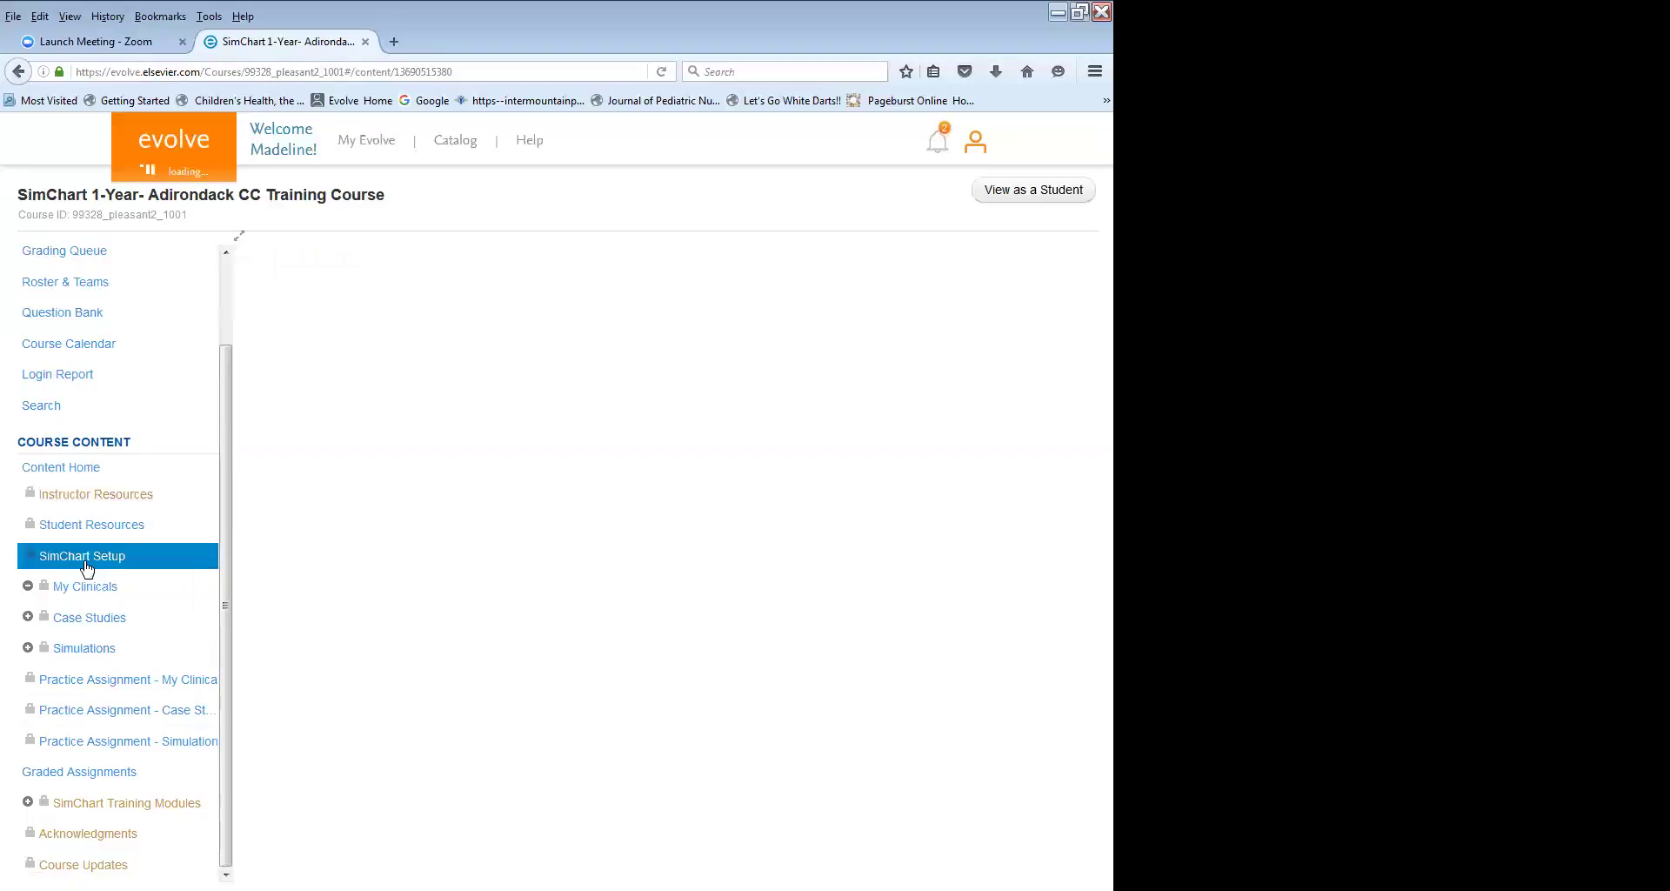
left_click(87, 567)
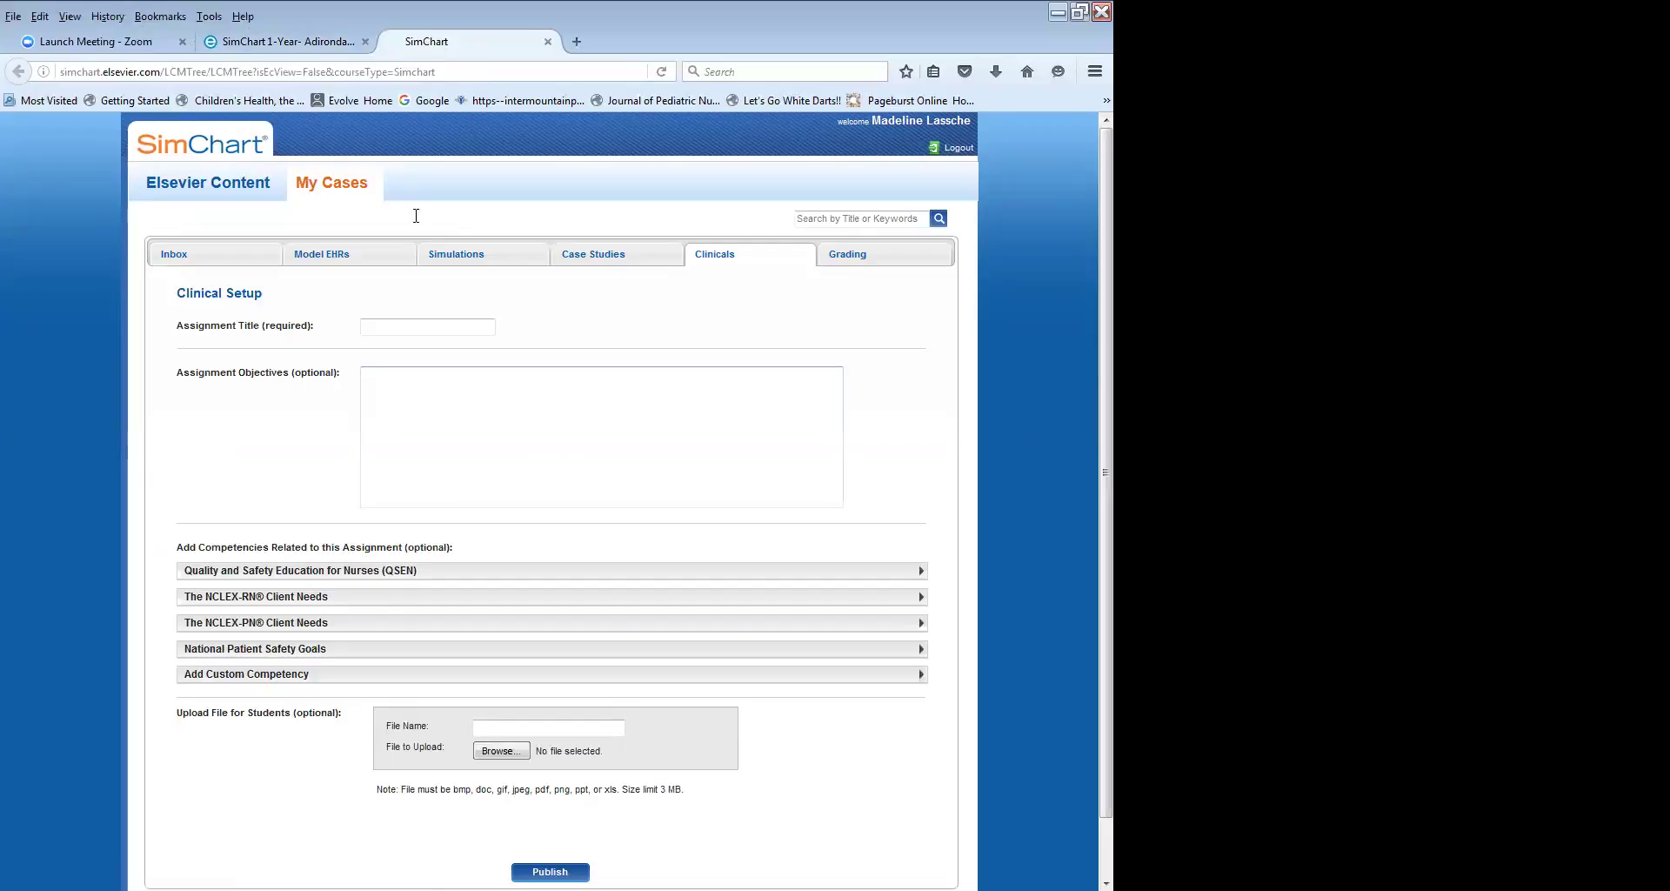
left_click(259, 44)
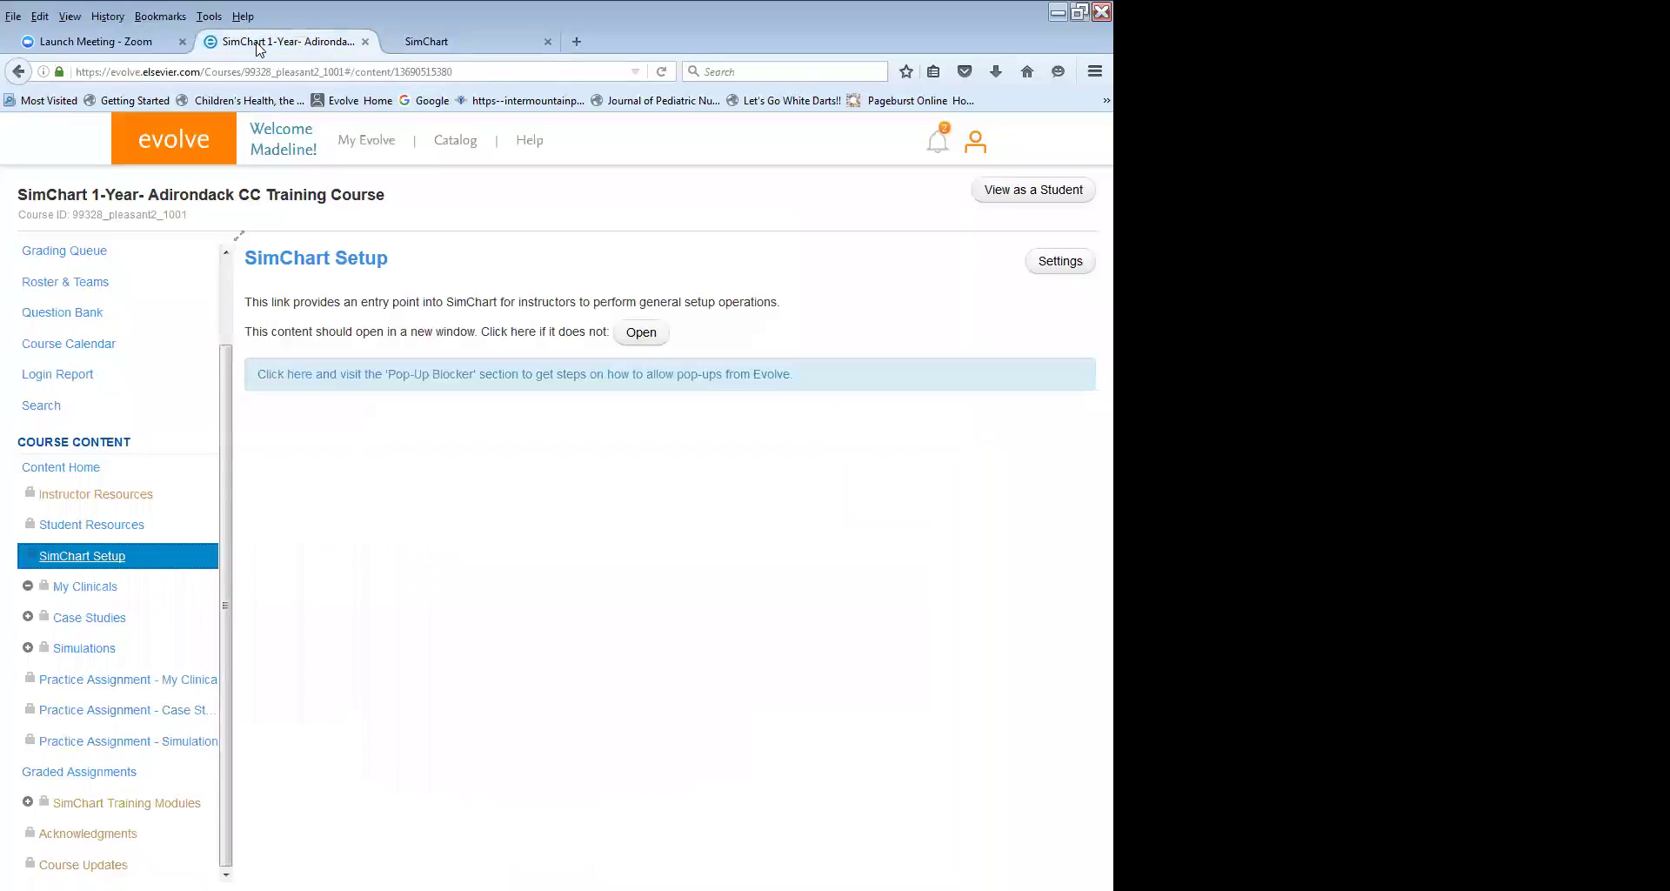
left_click(431, 46)
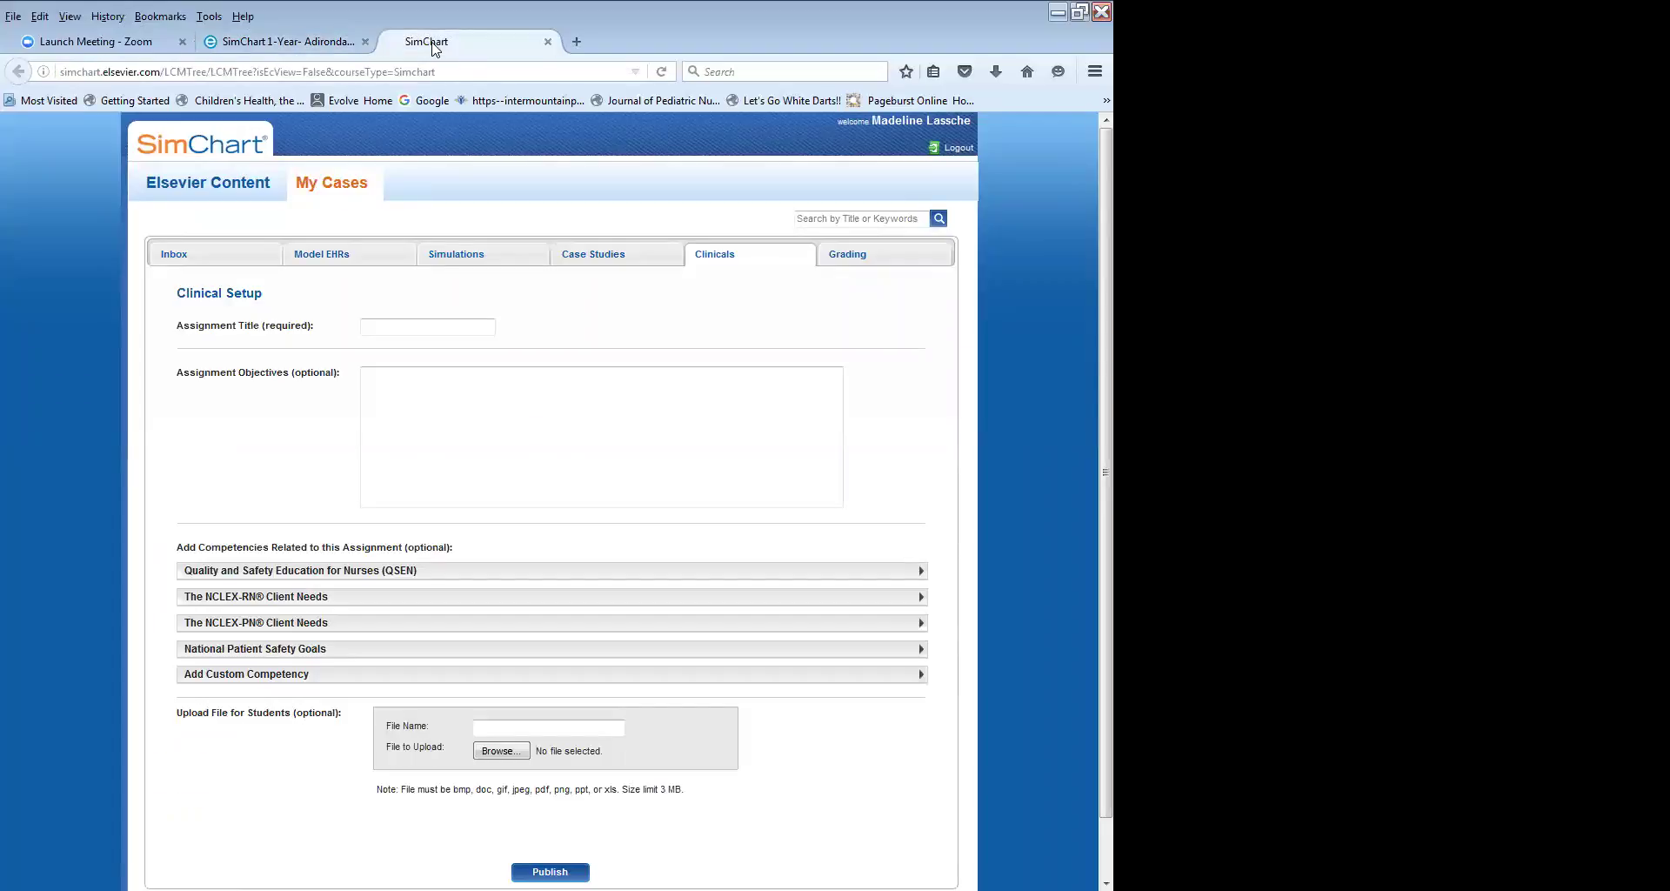
left_click(314, 44)
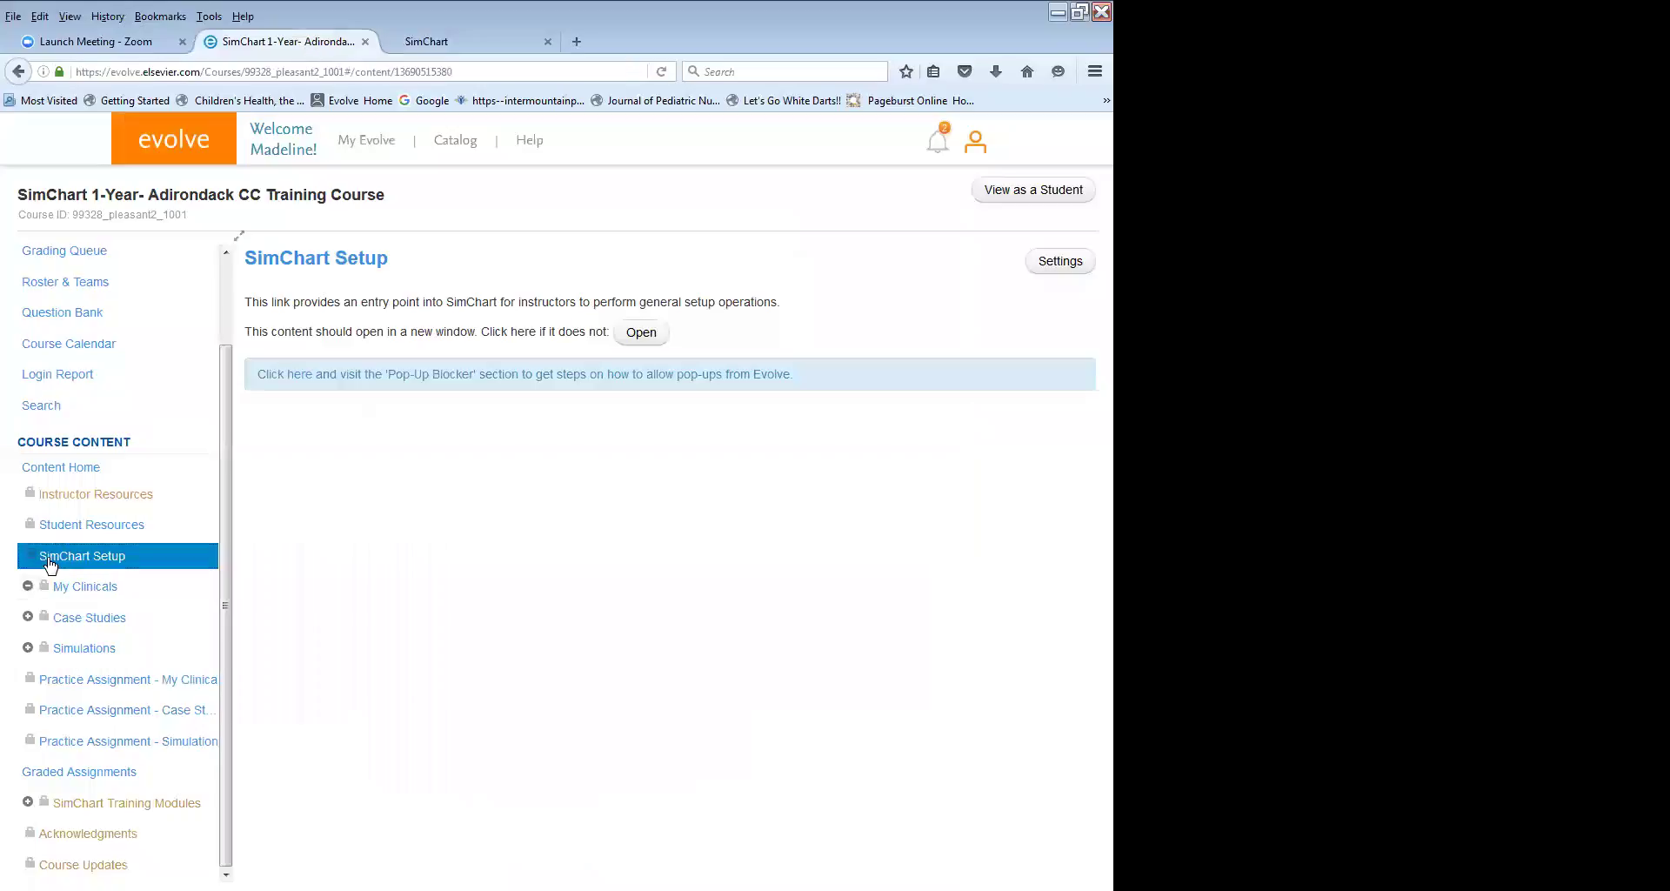
left_click(438, 47)
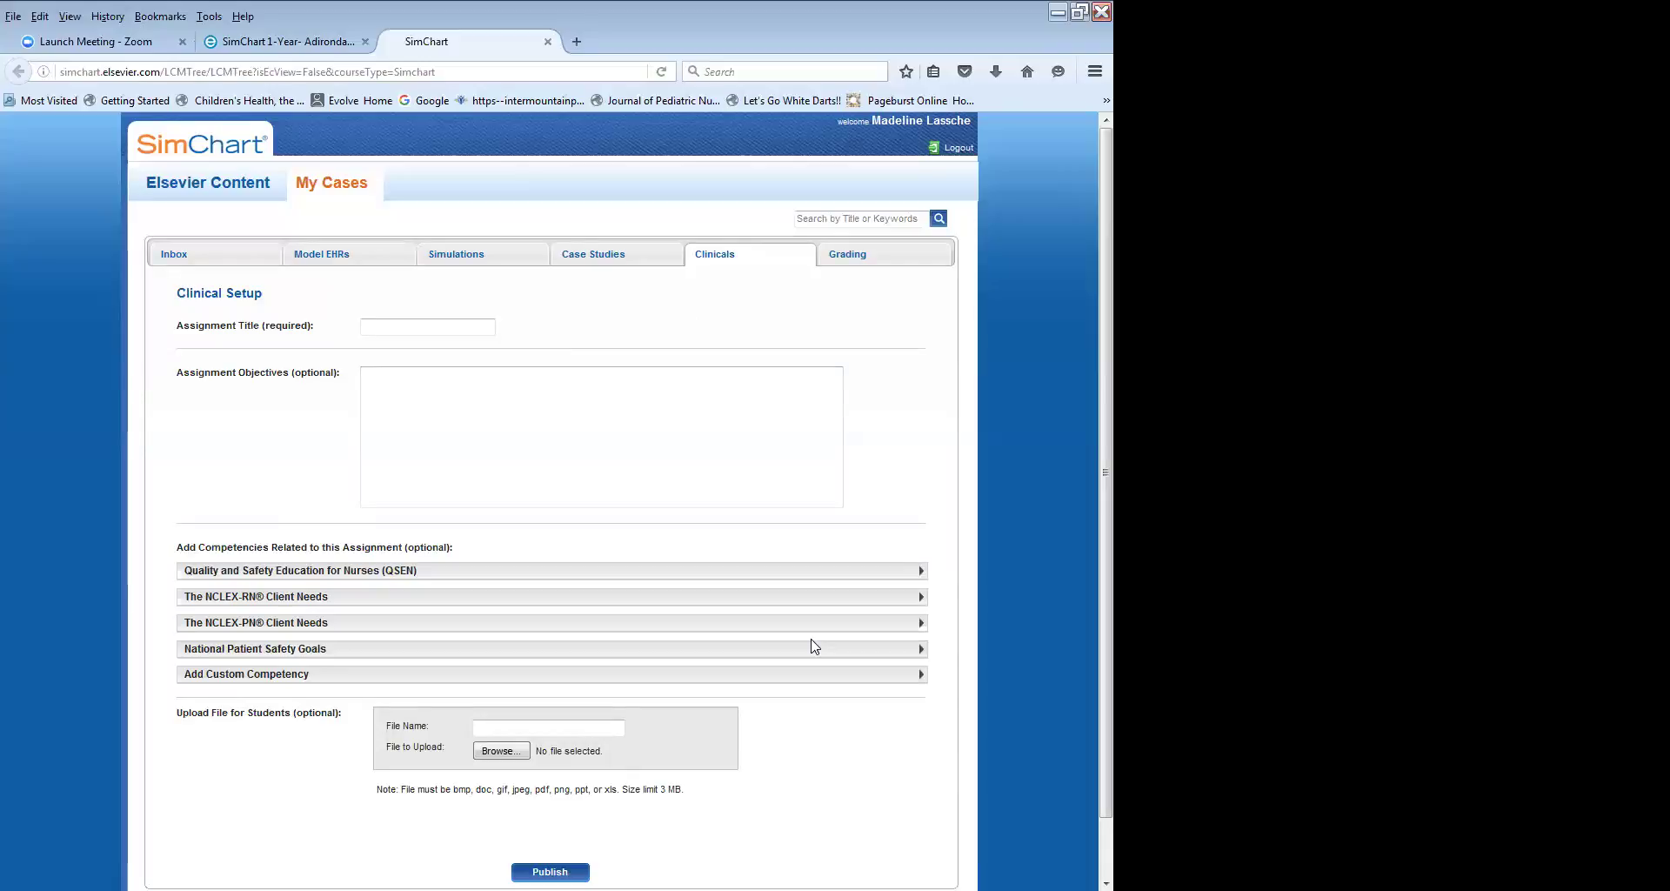
Title the new clinical assignment "Week 1, PATIENT 1".
left_click(384, 326)
type("Week 1")
type(", PA")
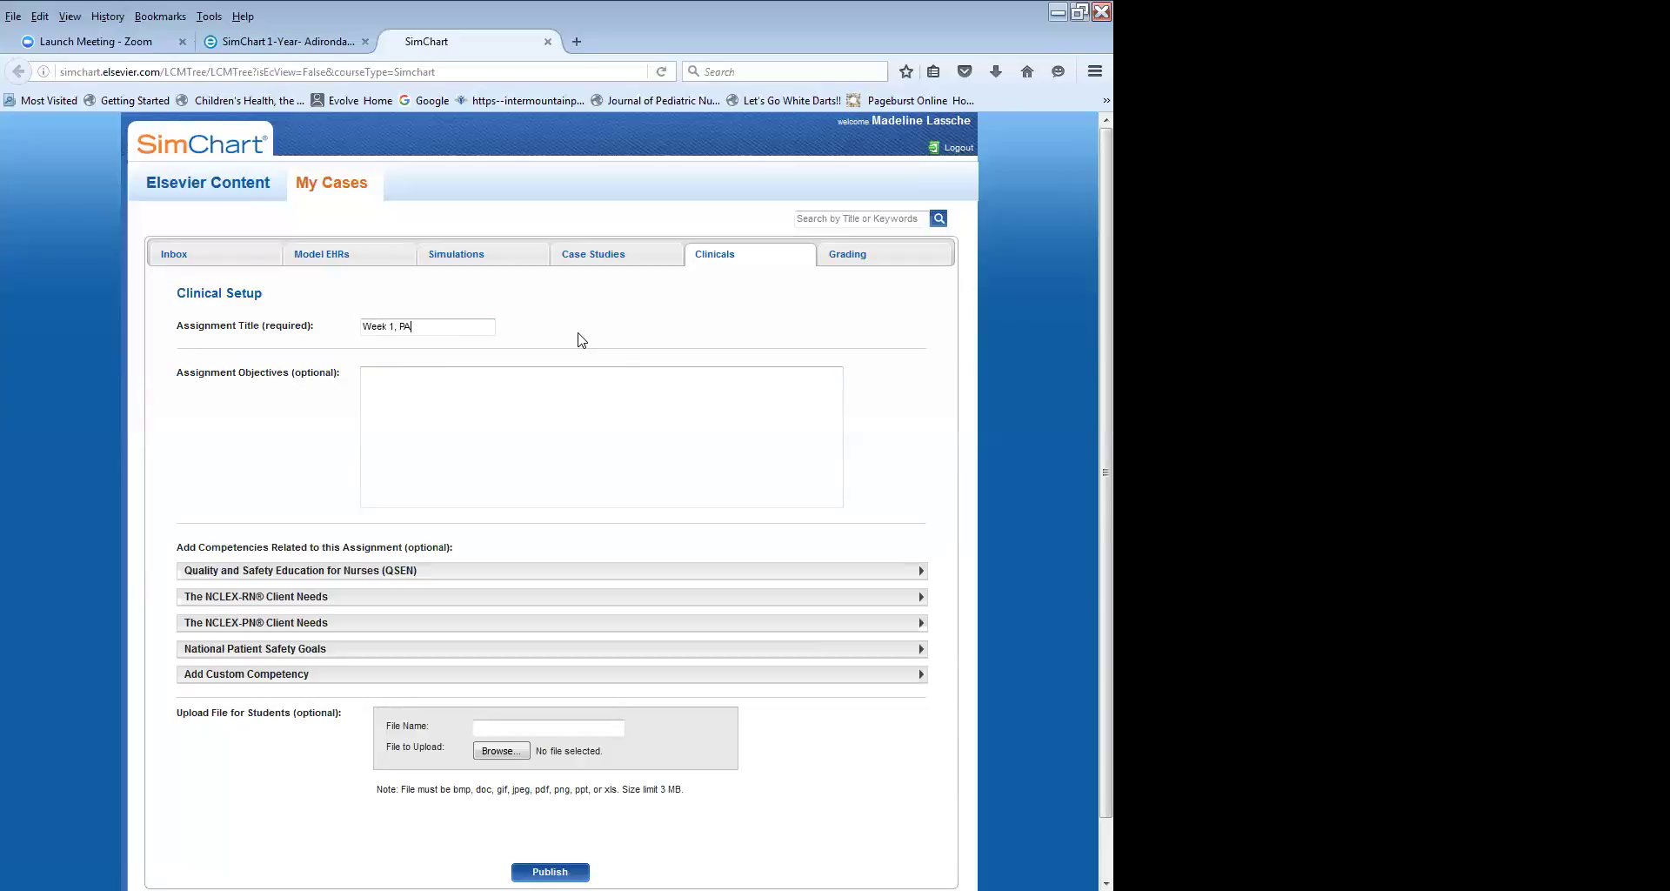
type("TIENT 1")
Enter "1. XXX..." as the assignment objectives.
left_click(513, 378)
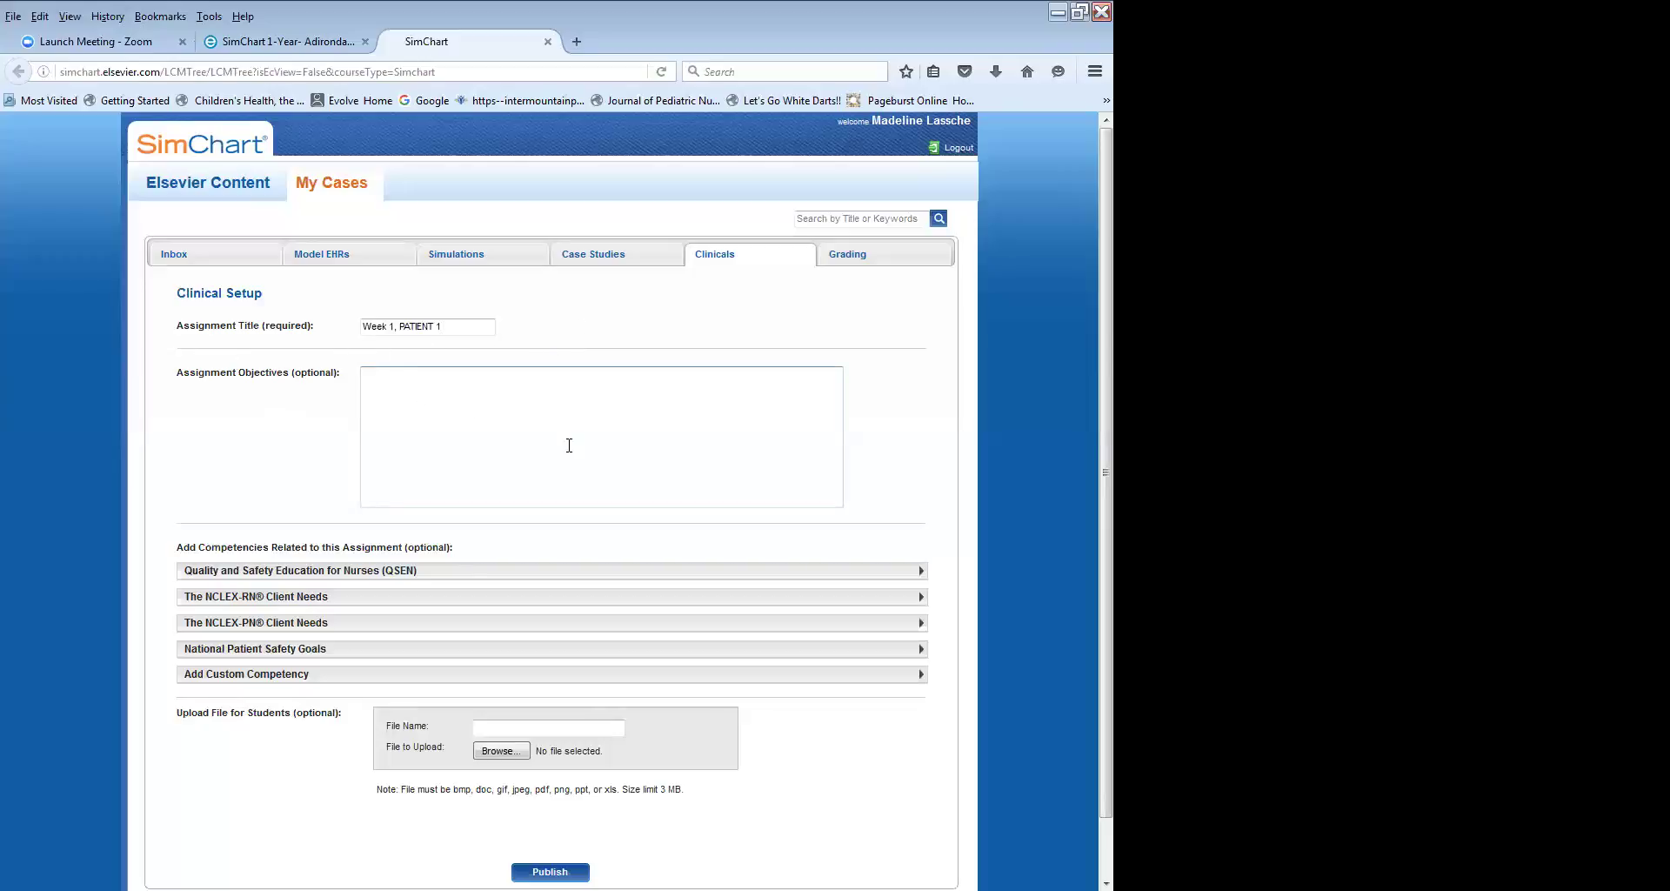
type("1")
type(". XXX...")
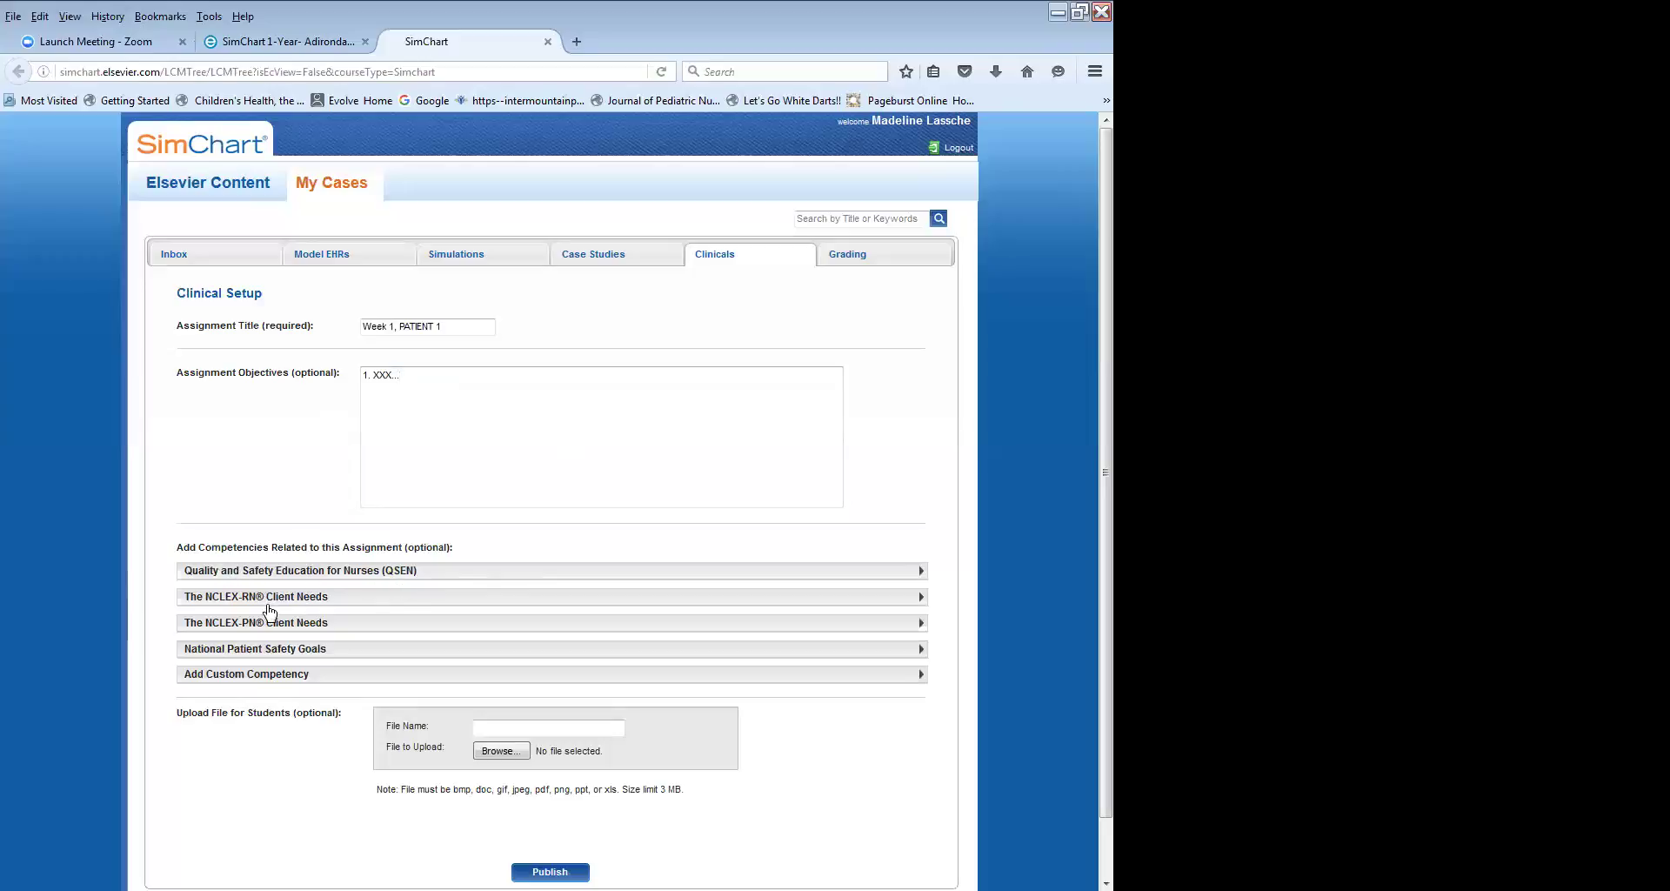
left_click(399, 375)
left_click(476, 372)
Add the NCLEX-RN Client Needs competency "Safe and Effective Care Environment: Safety and Infection Control" to the assignment.
left_click(256, 596)
left_click(194, 653)
scroll(276, 455, "down", 3)
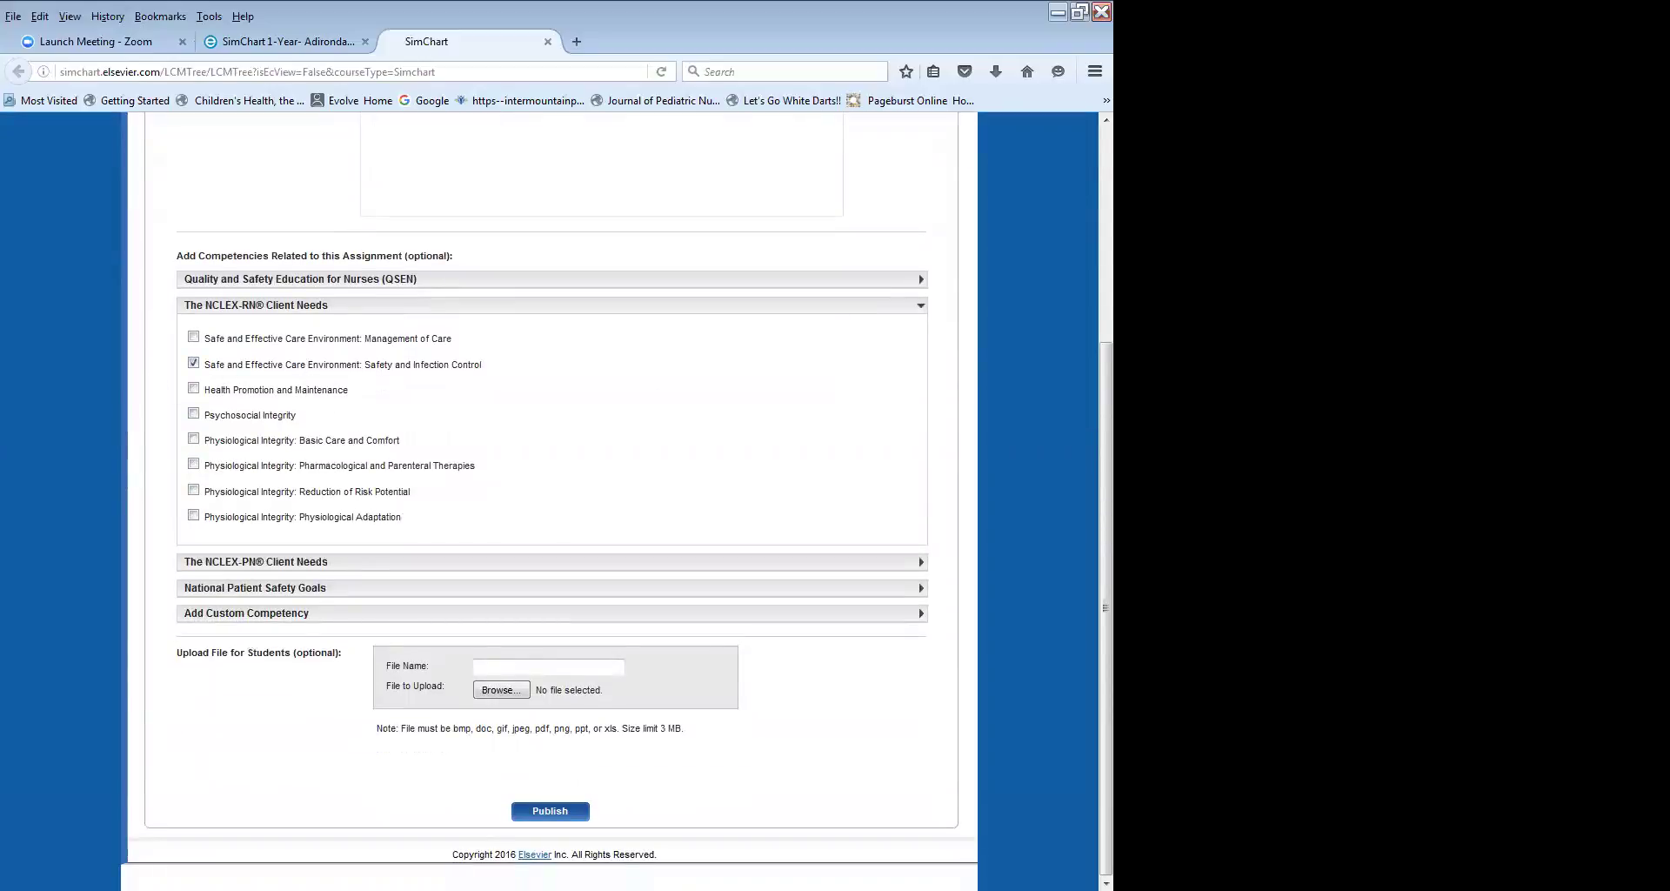
scroll(374, 243, "up", 3)
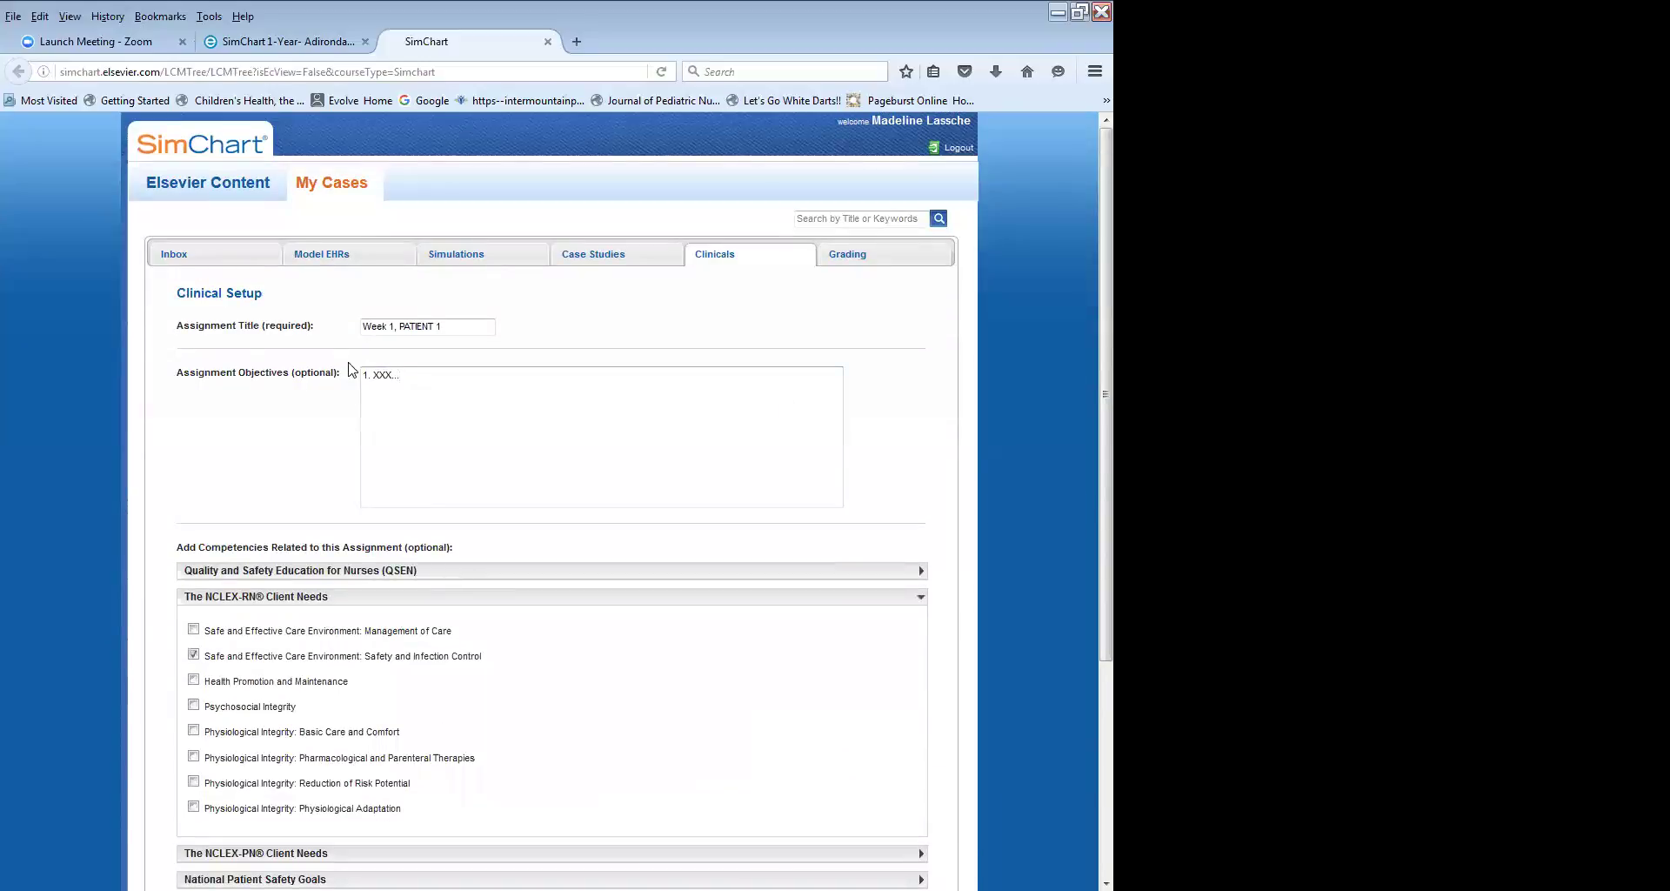
scroll(259, 415, "down", 3)
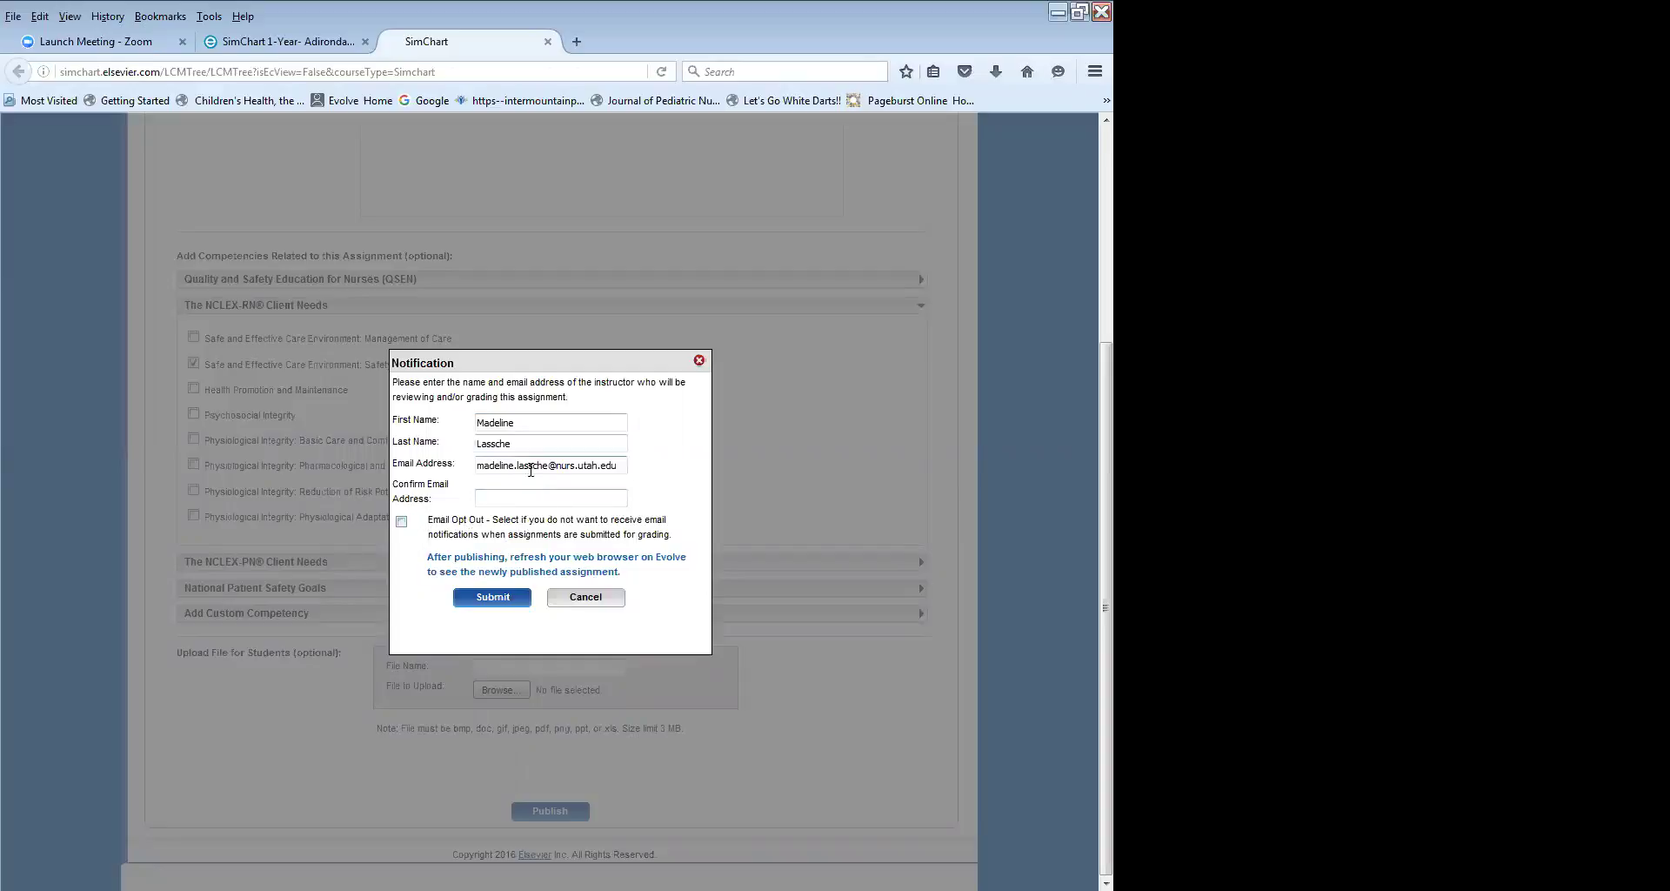
left_click_drag(478, 466, 630, 460)
right_click(585, 471)
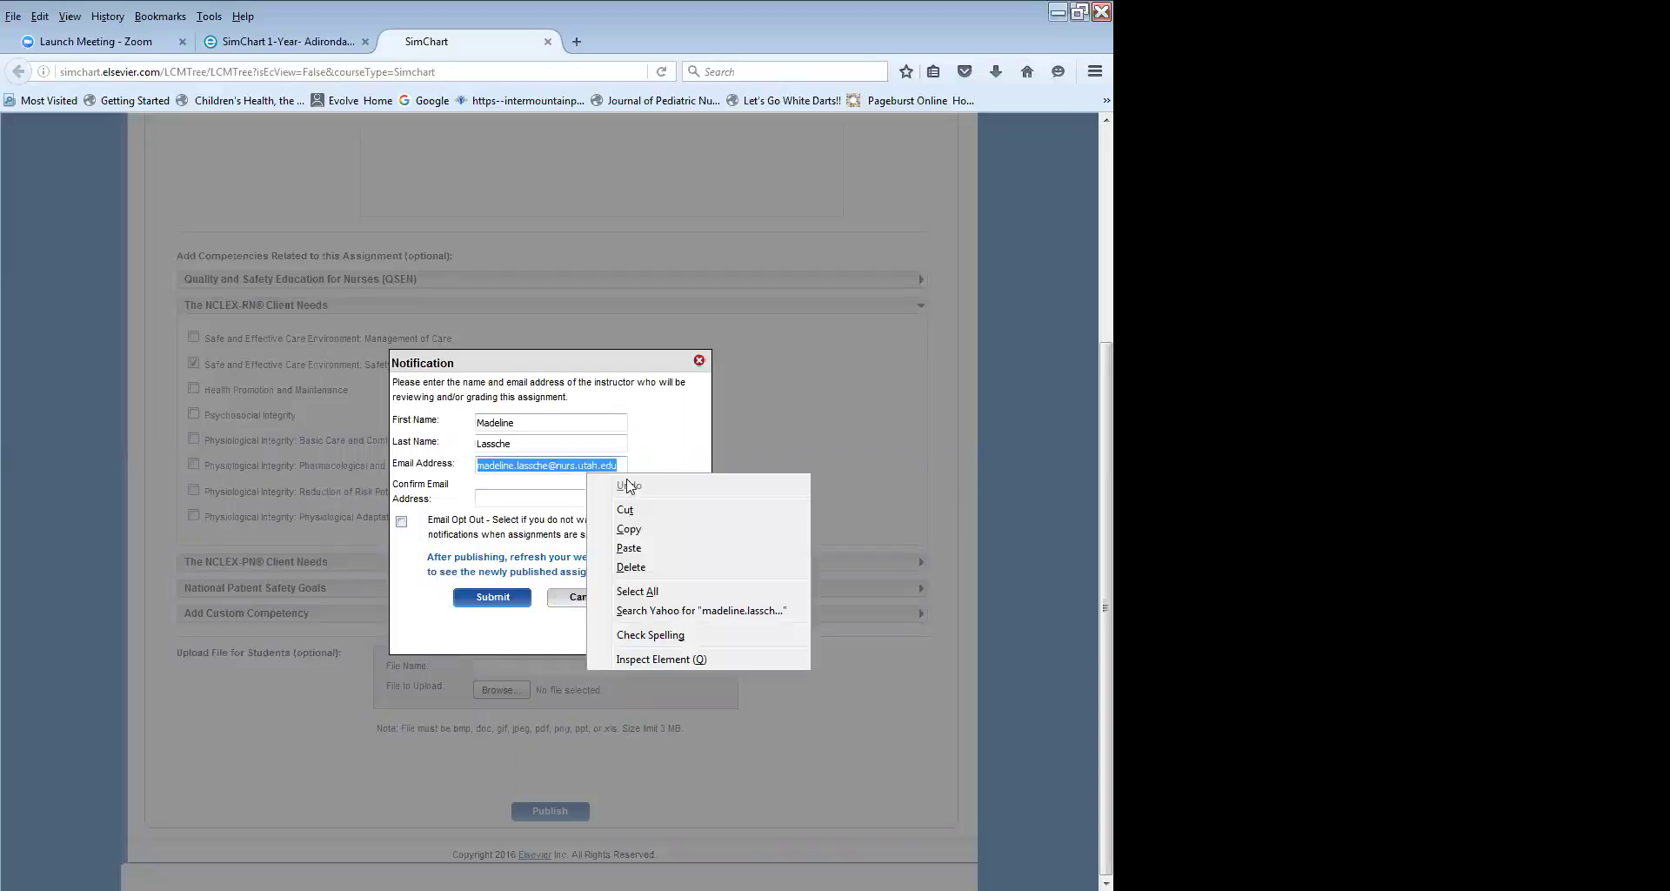
left_click(646, 534)
left_click(519, 498)
right_click(519, 499)
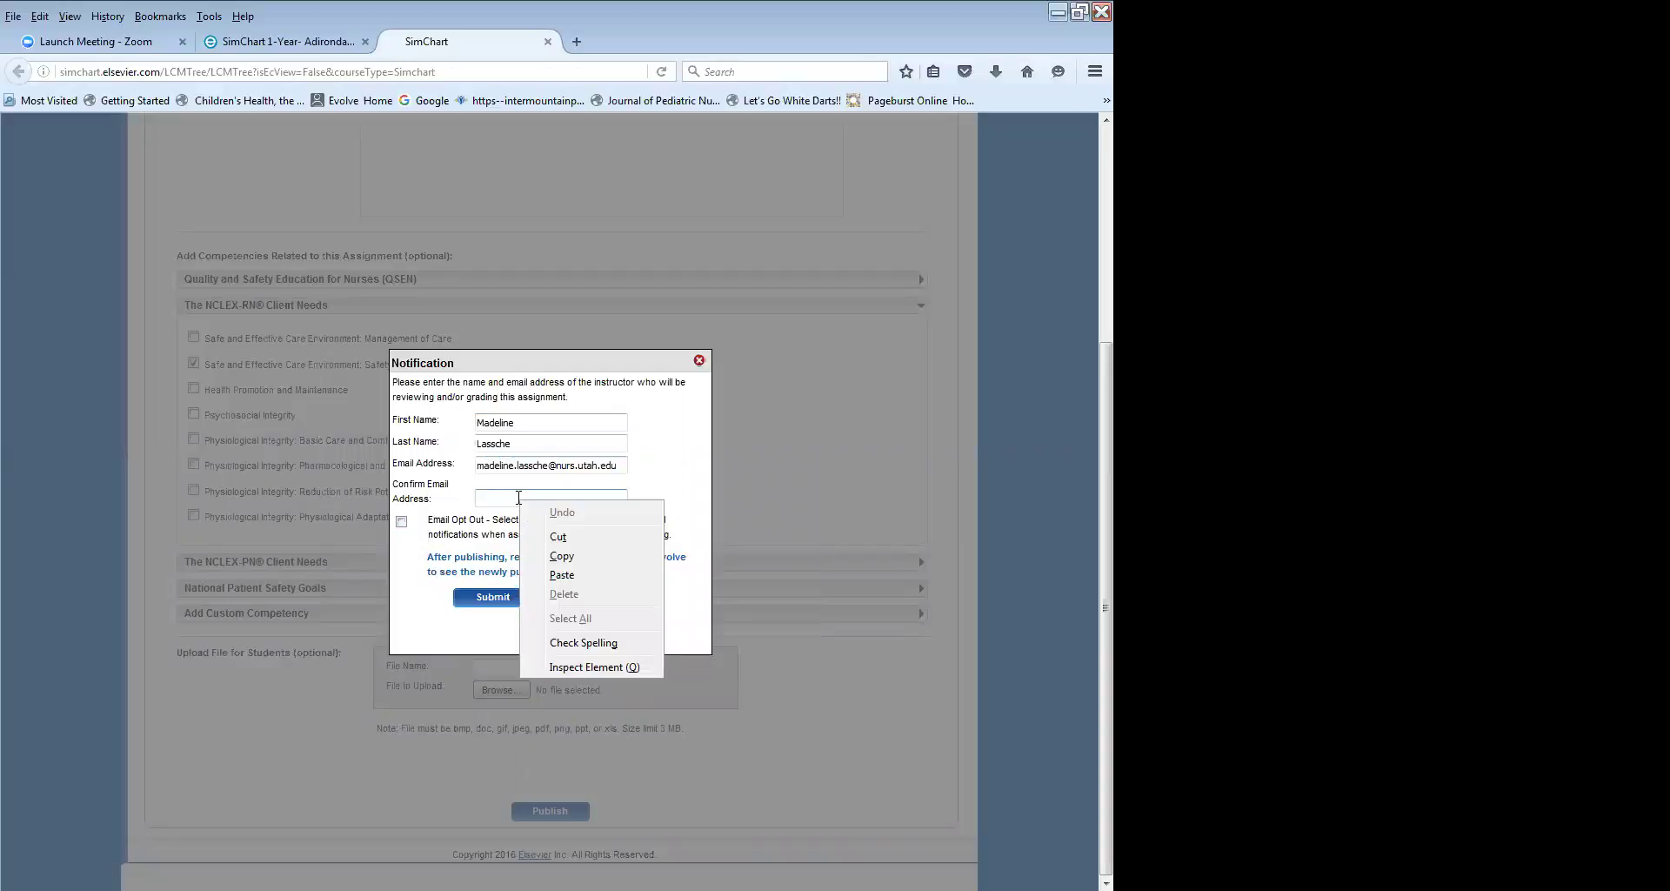
left_click(564, 579)
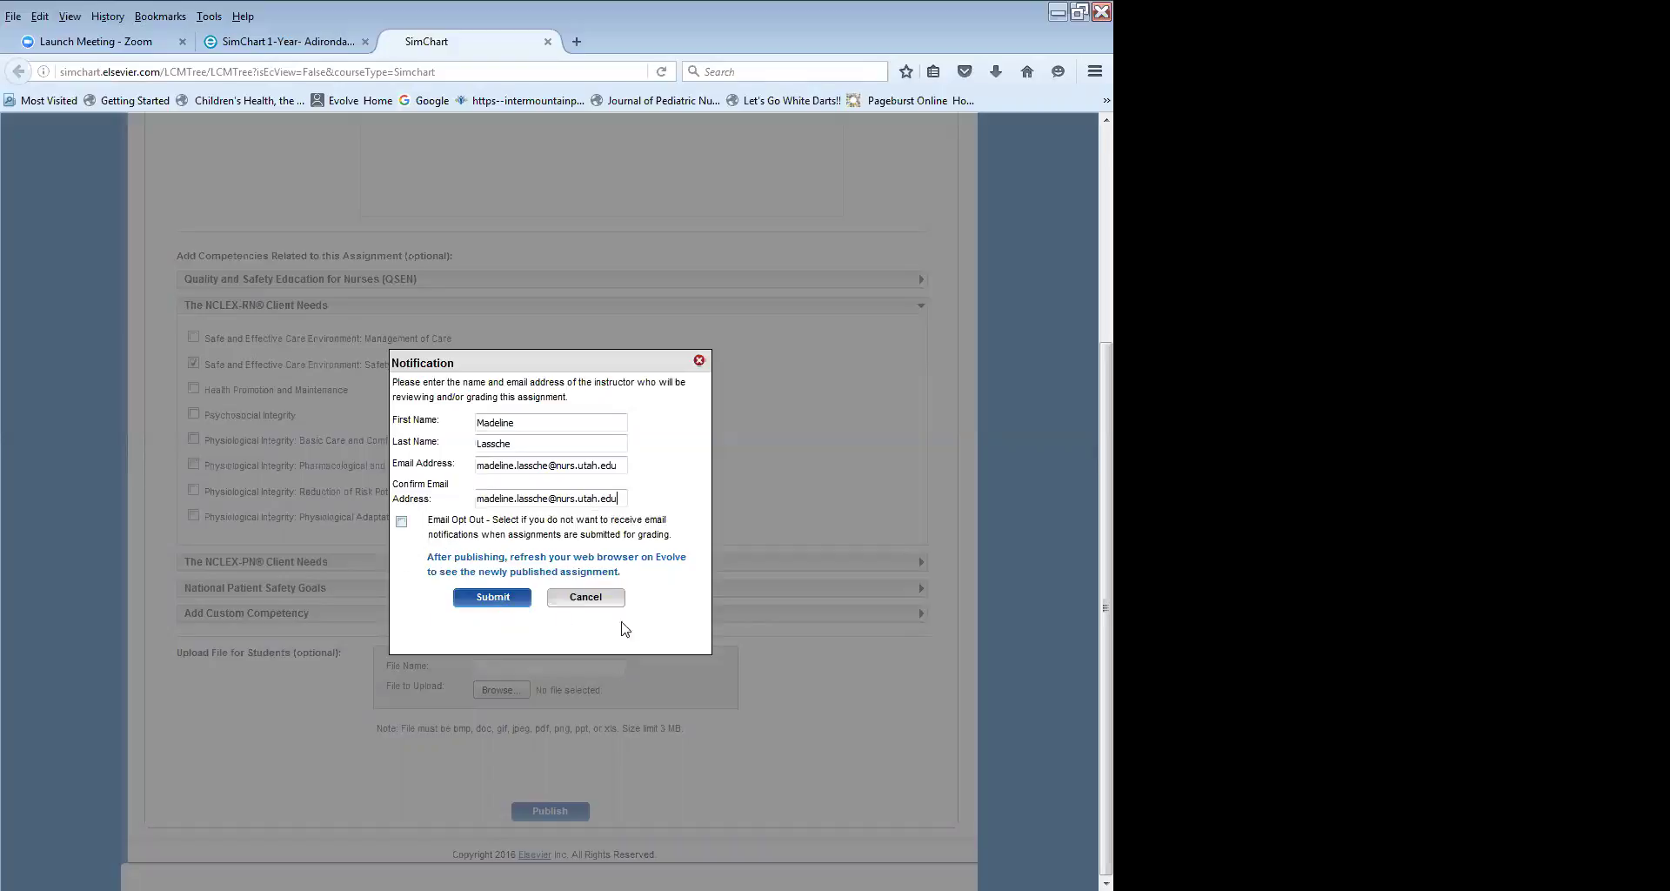
triple_click(626, 499)
key("BackSpace")
left_click(402, 522)
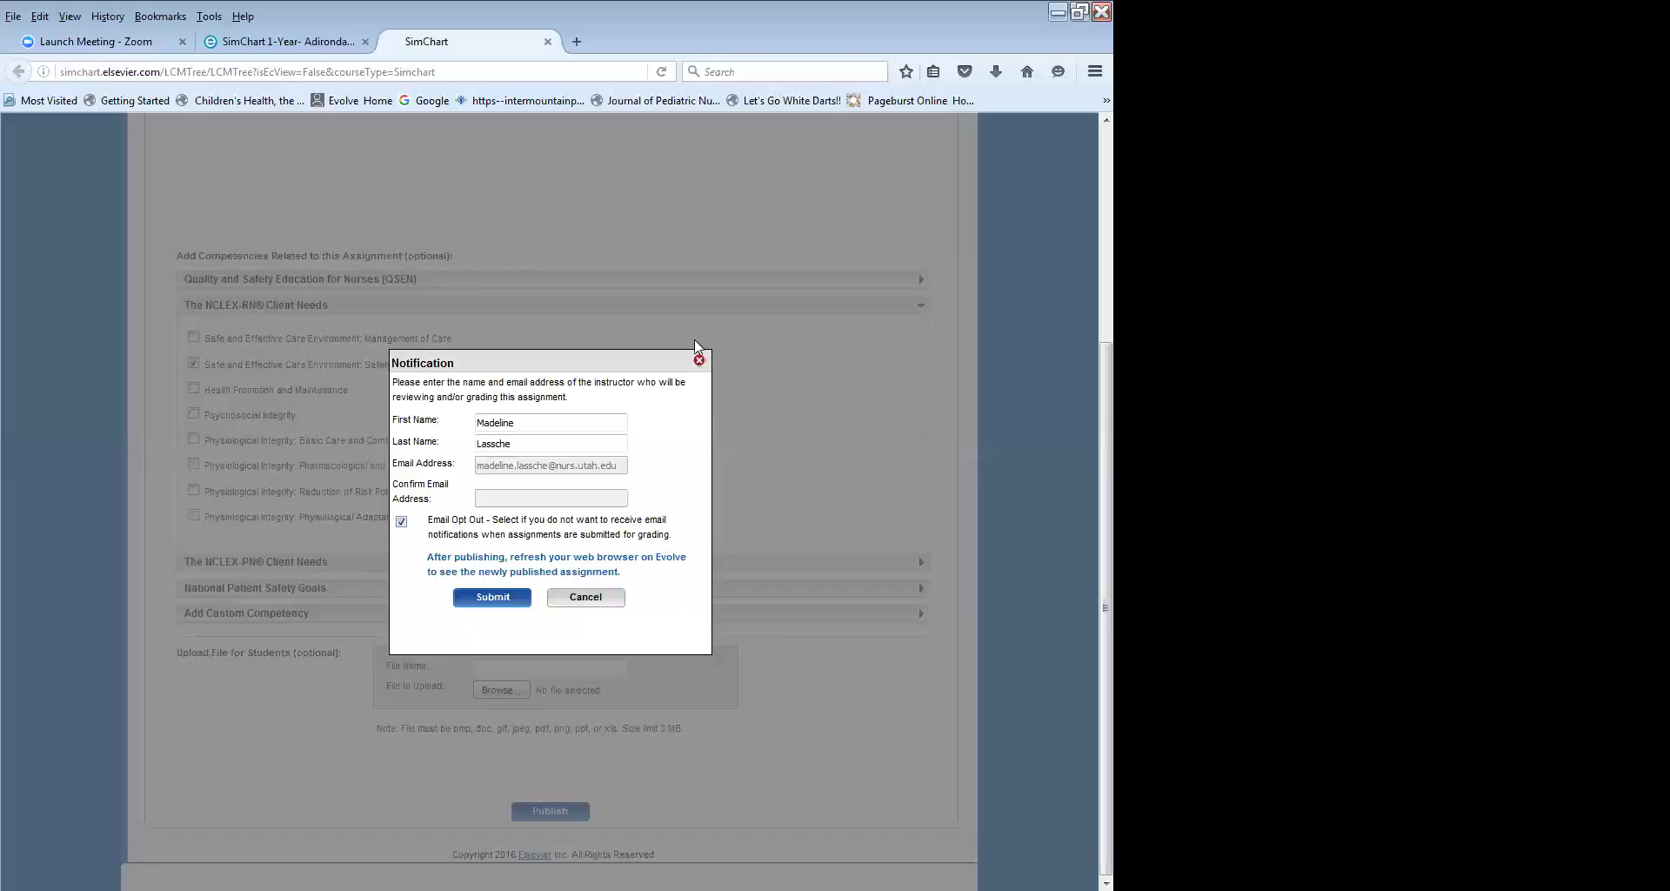
left_click(700, 362)
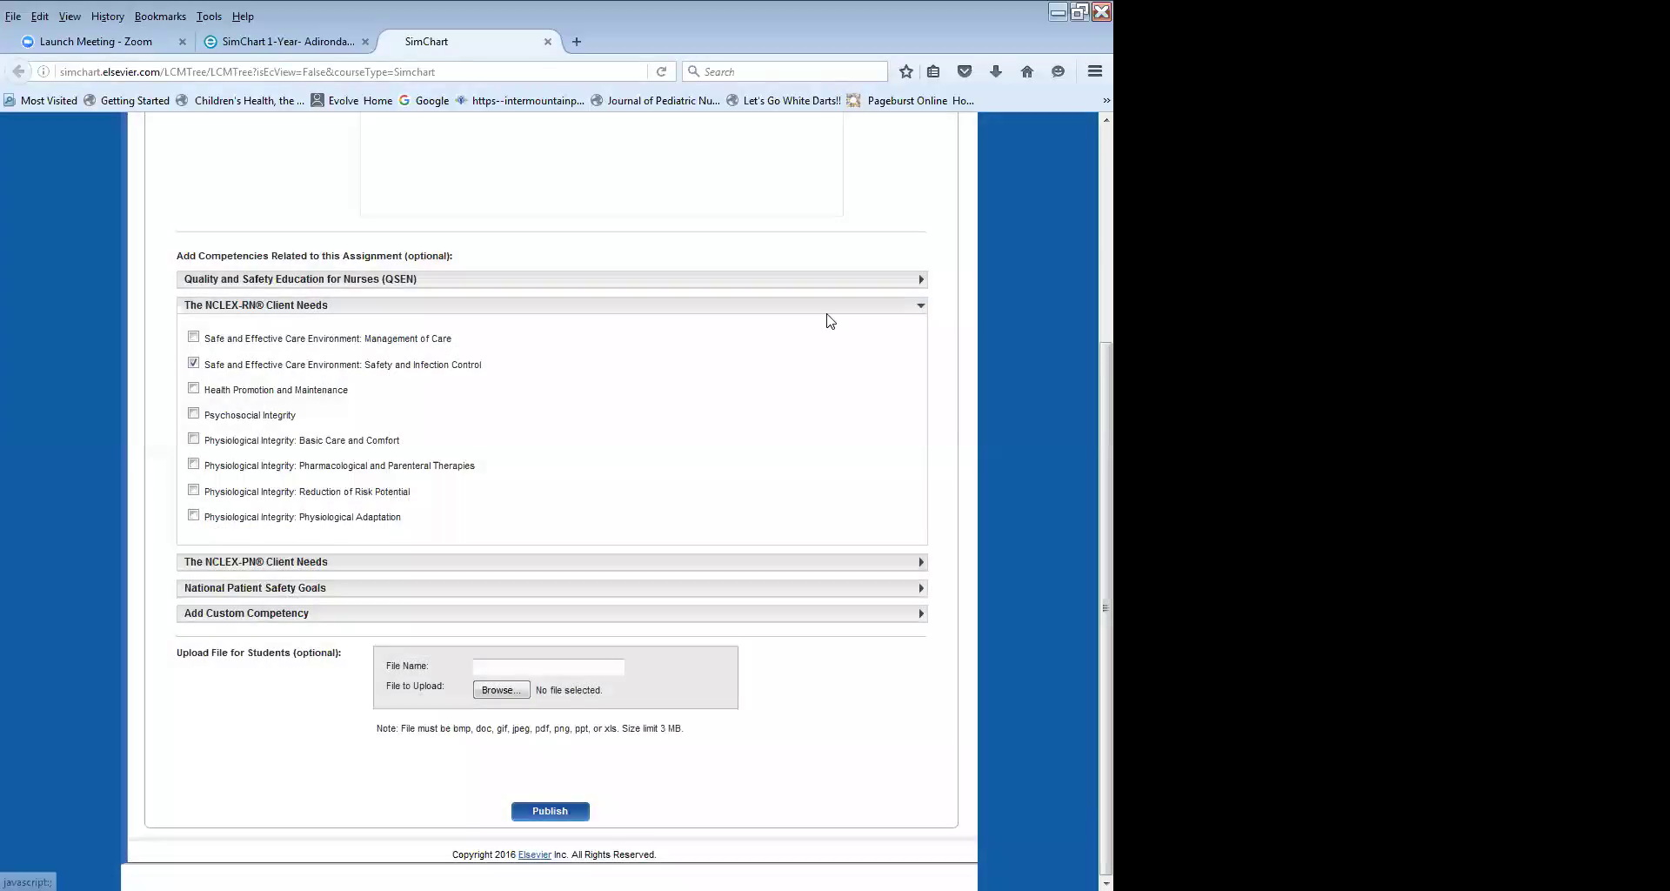
scroll(817, 339, "up", 3)
left_click(274, 36)
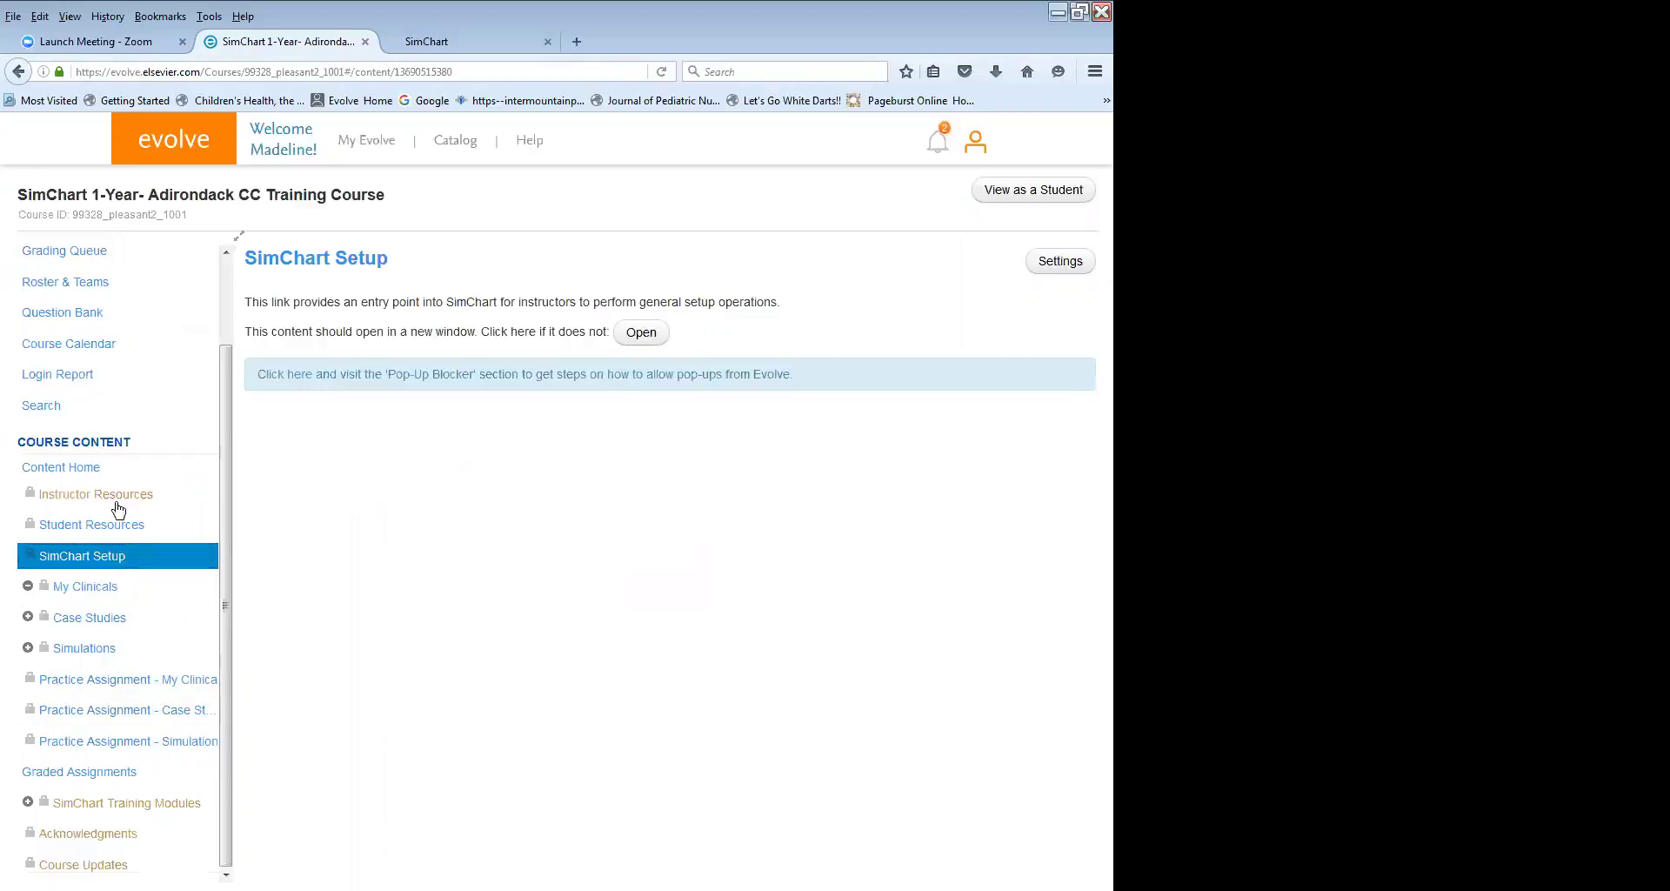
left_click(437, 41)
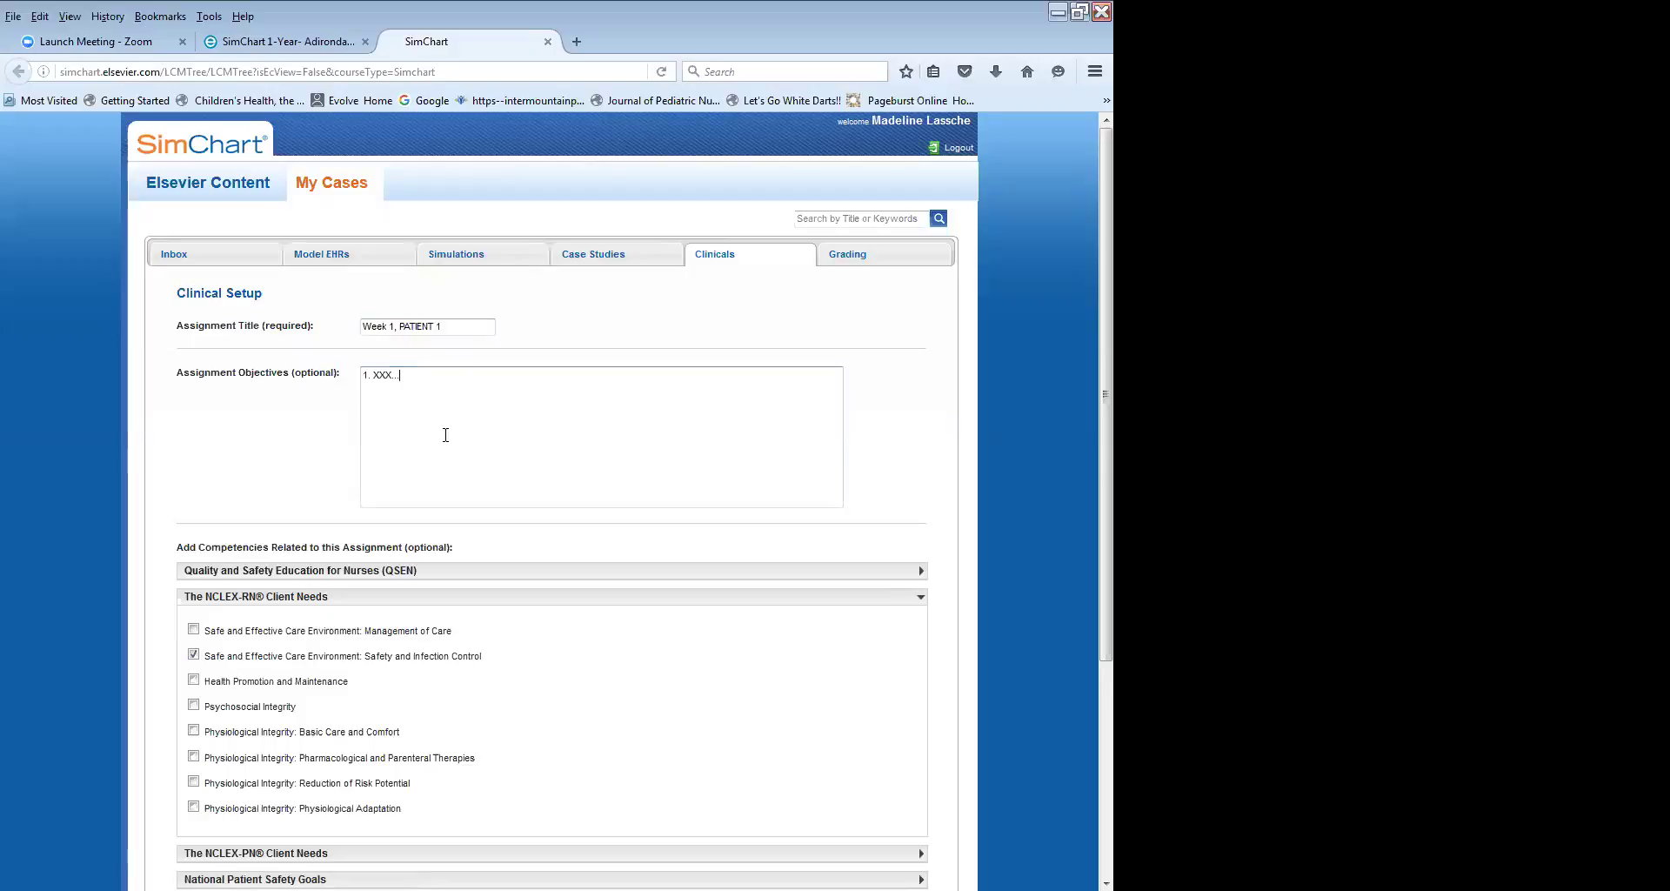
Publish the clinical assignment with the instructor opted out of email notifications, and dismiss the alert.
scroll(446, 435, "down", 2)
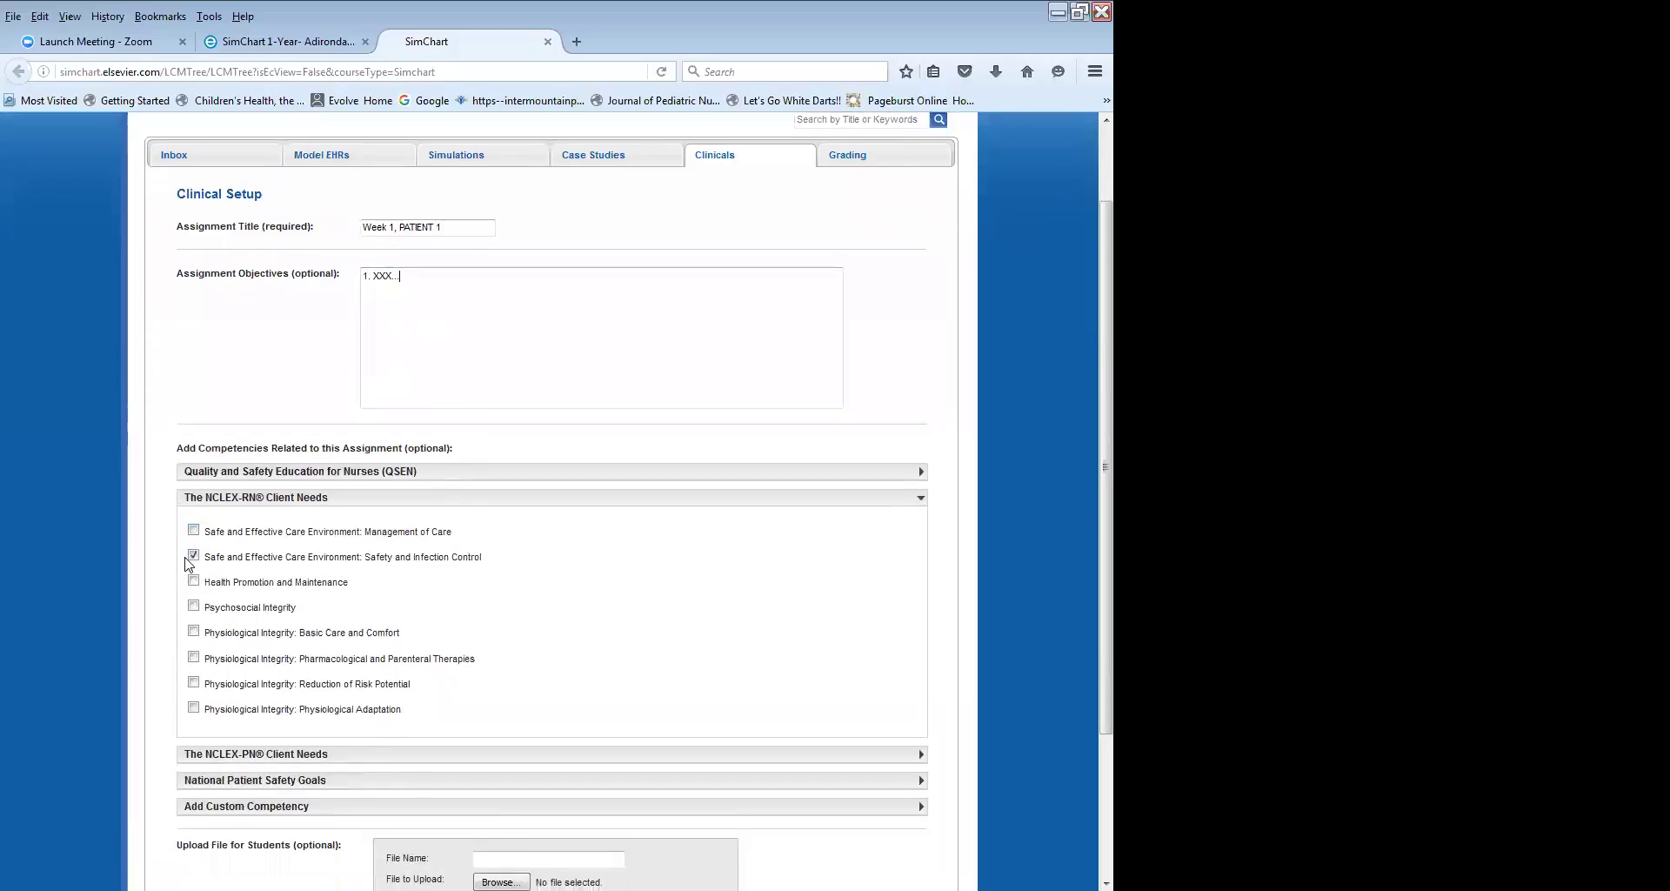
scroll(600, 582, "down", 4)
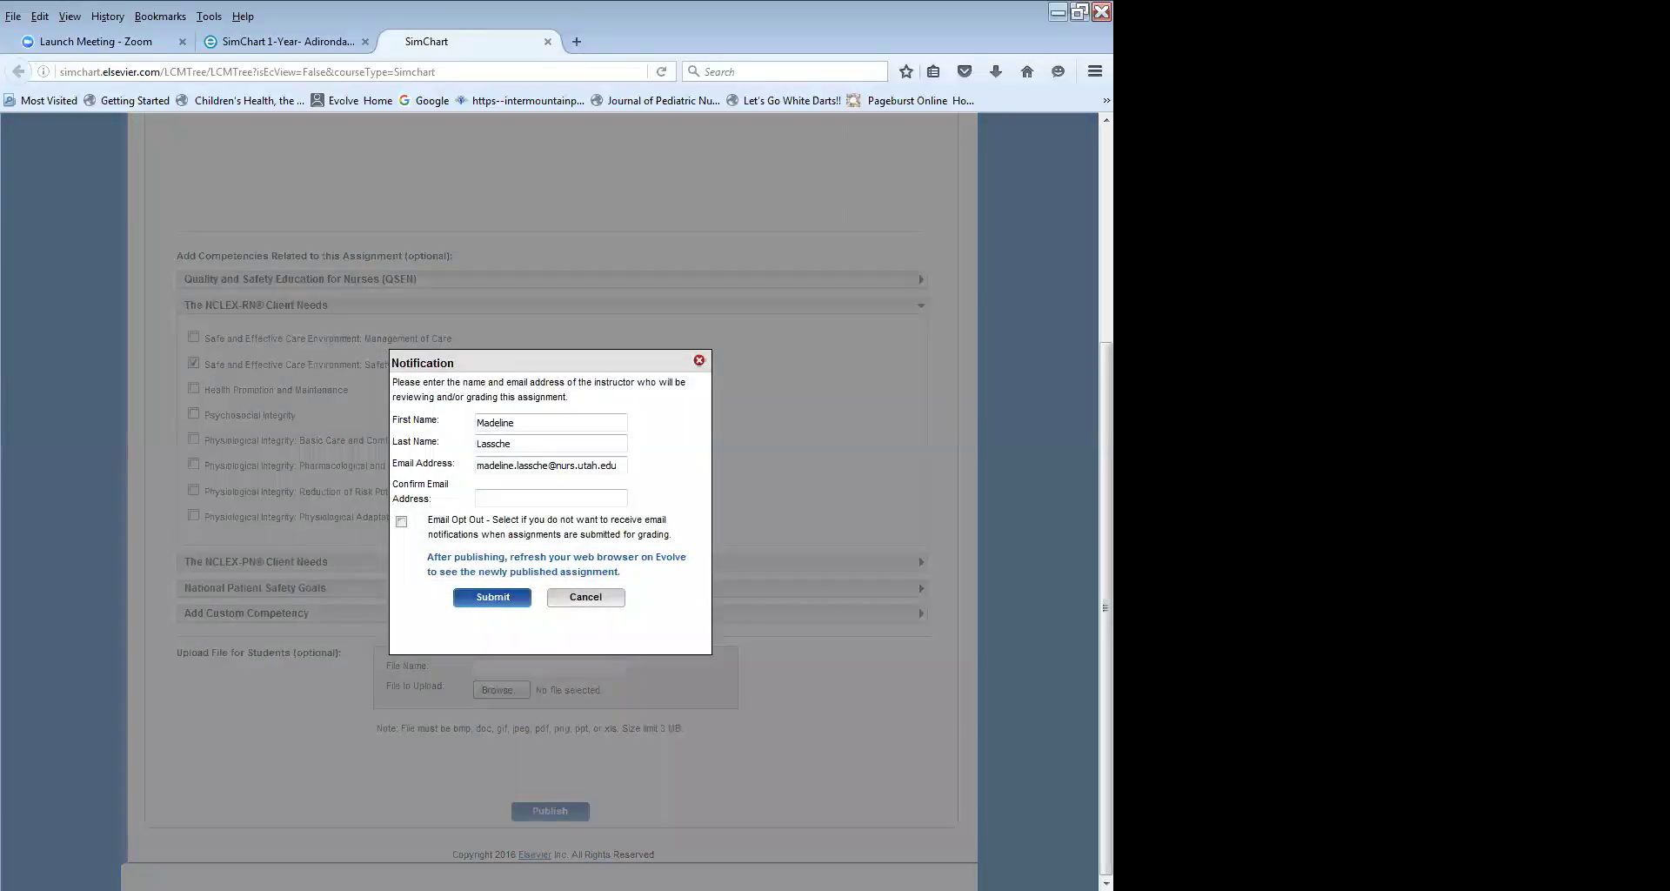
left_click(401, 522)
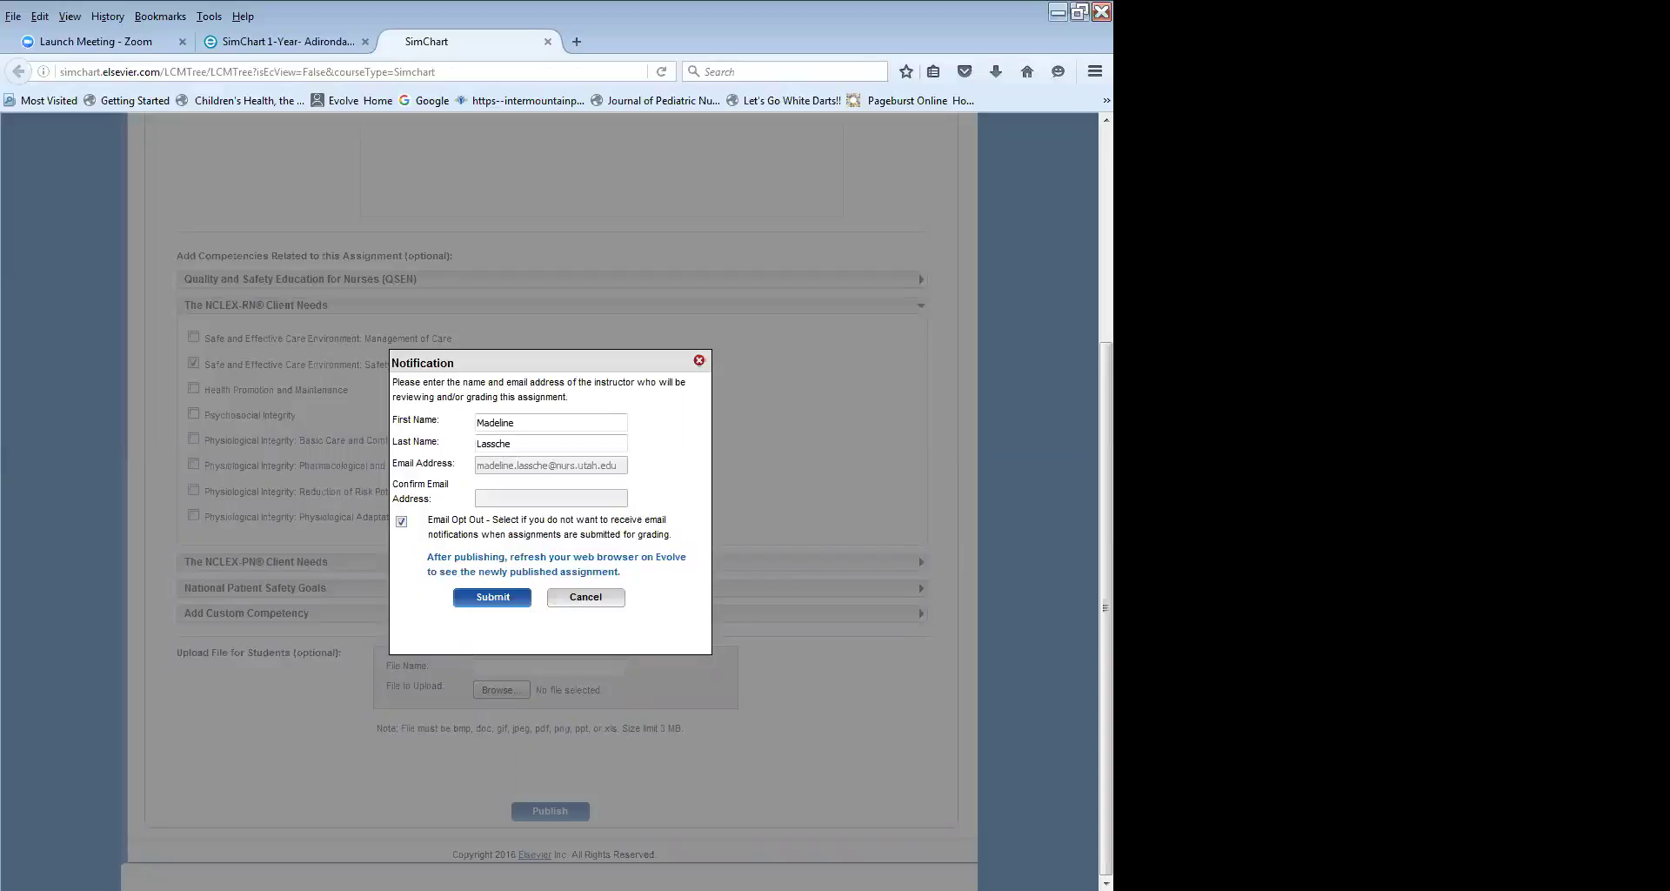
left_click(504, 598)
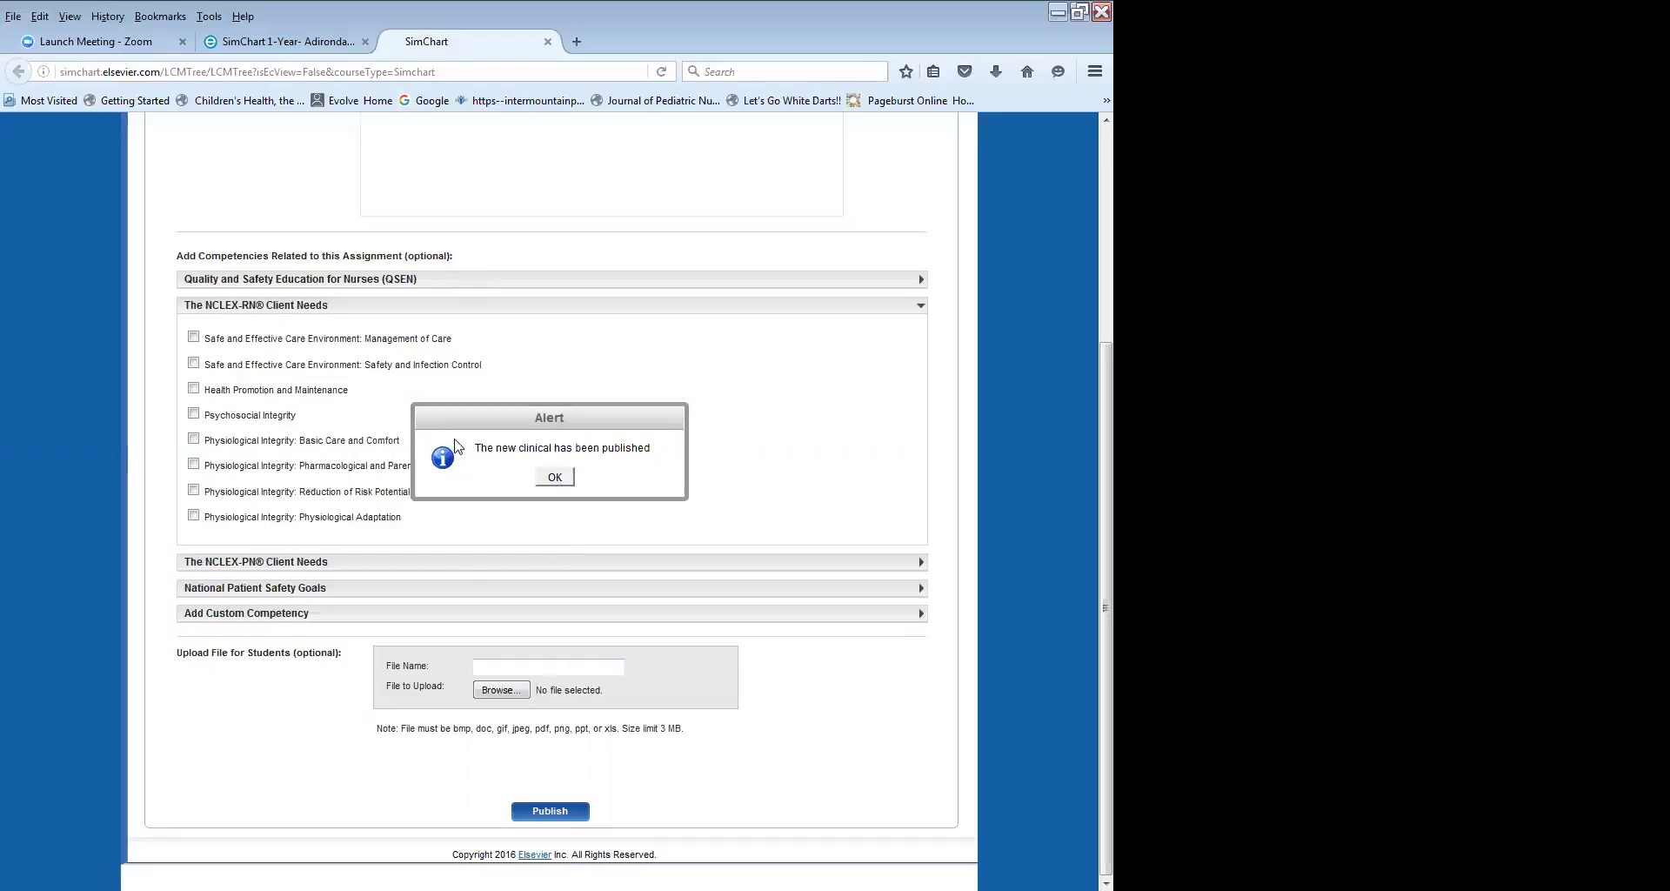
left_click(558, 480)
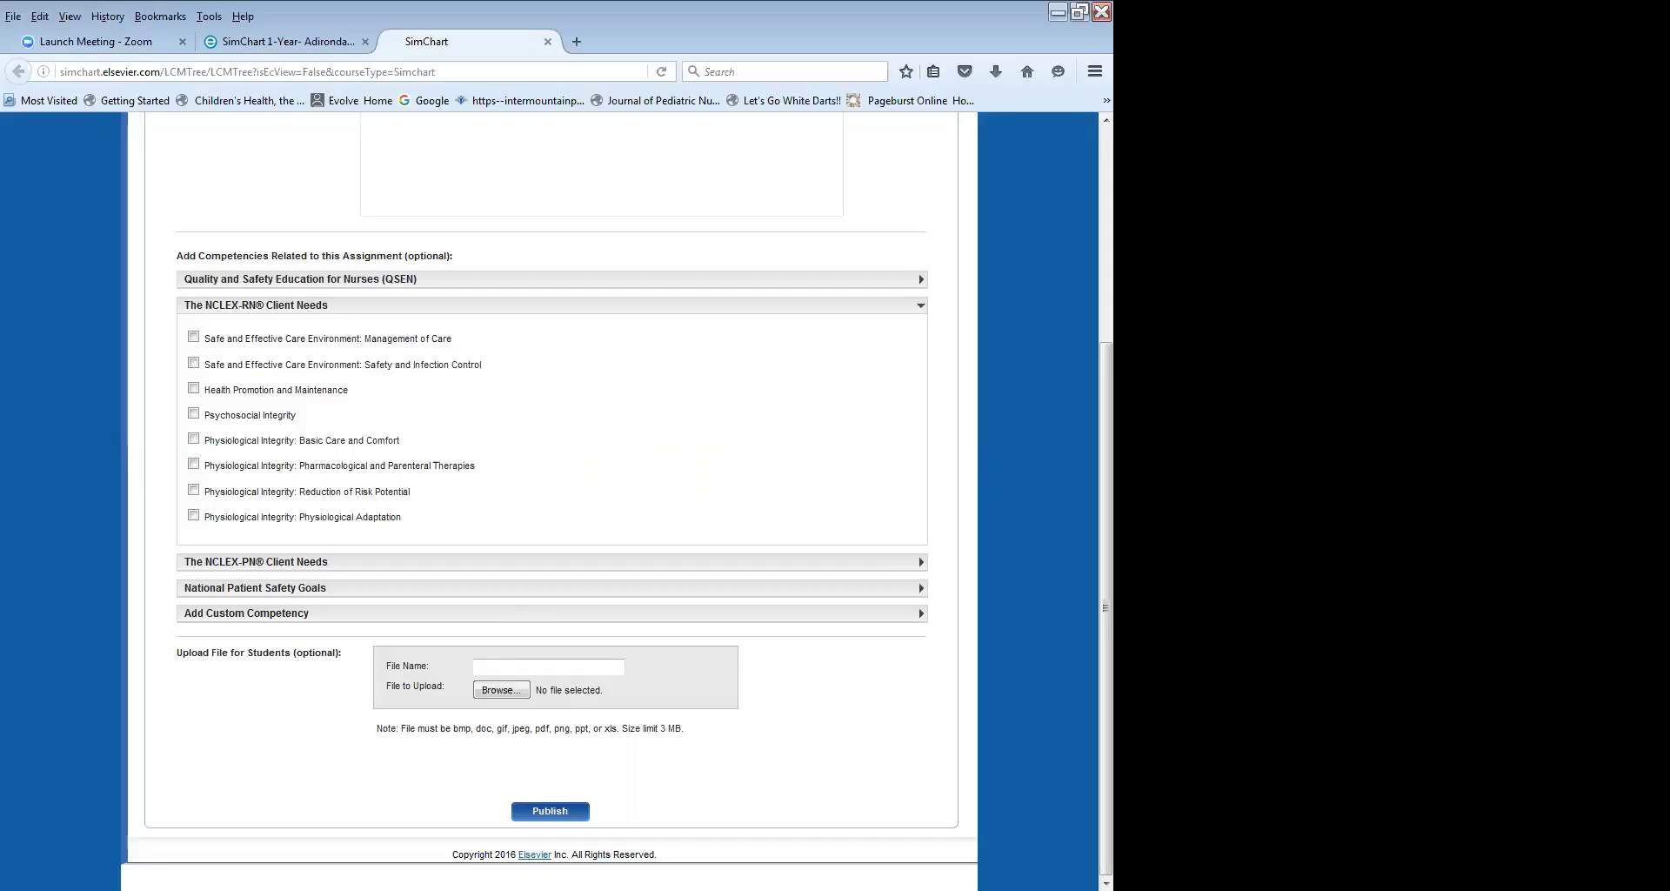
scroll(557, 501, "up", 3)
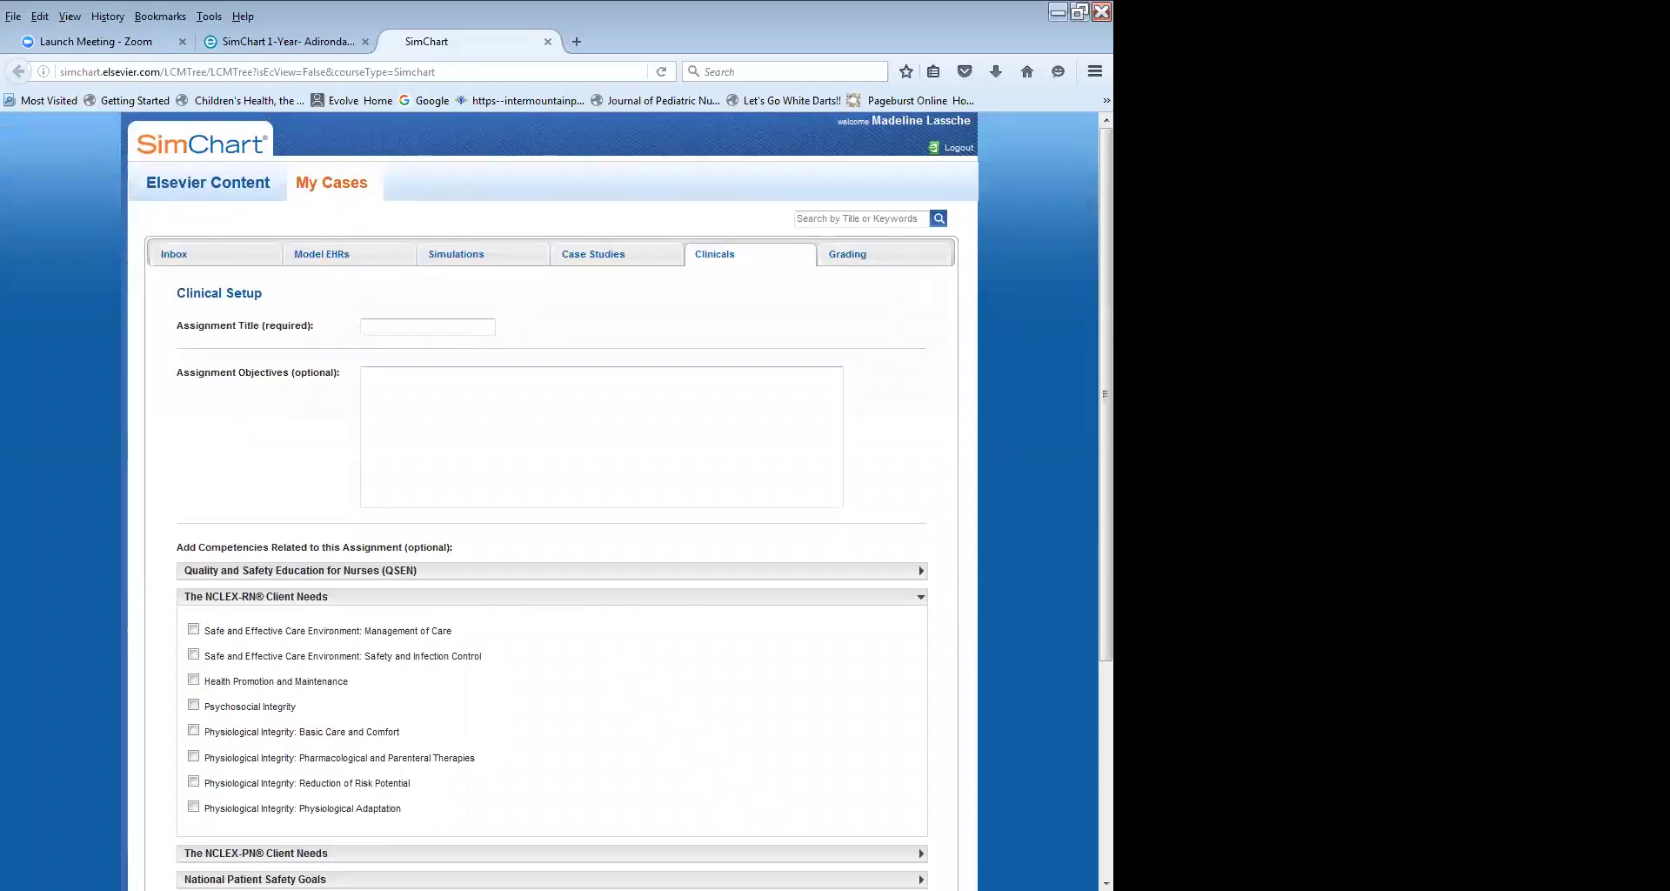
scroll(557, 501, "down", 3)
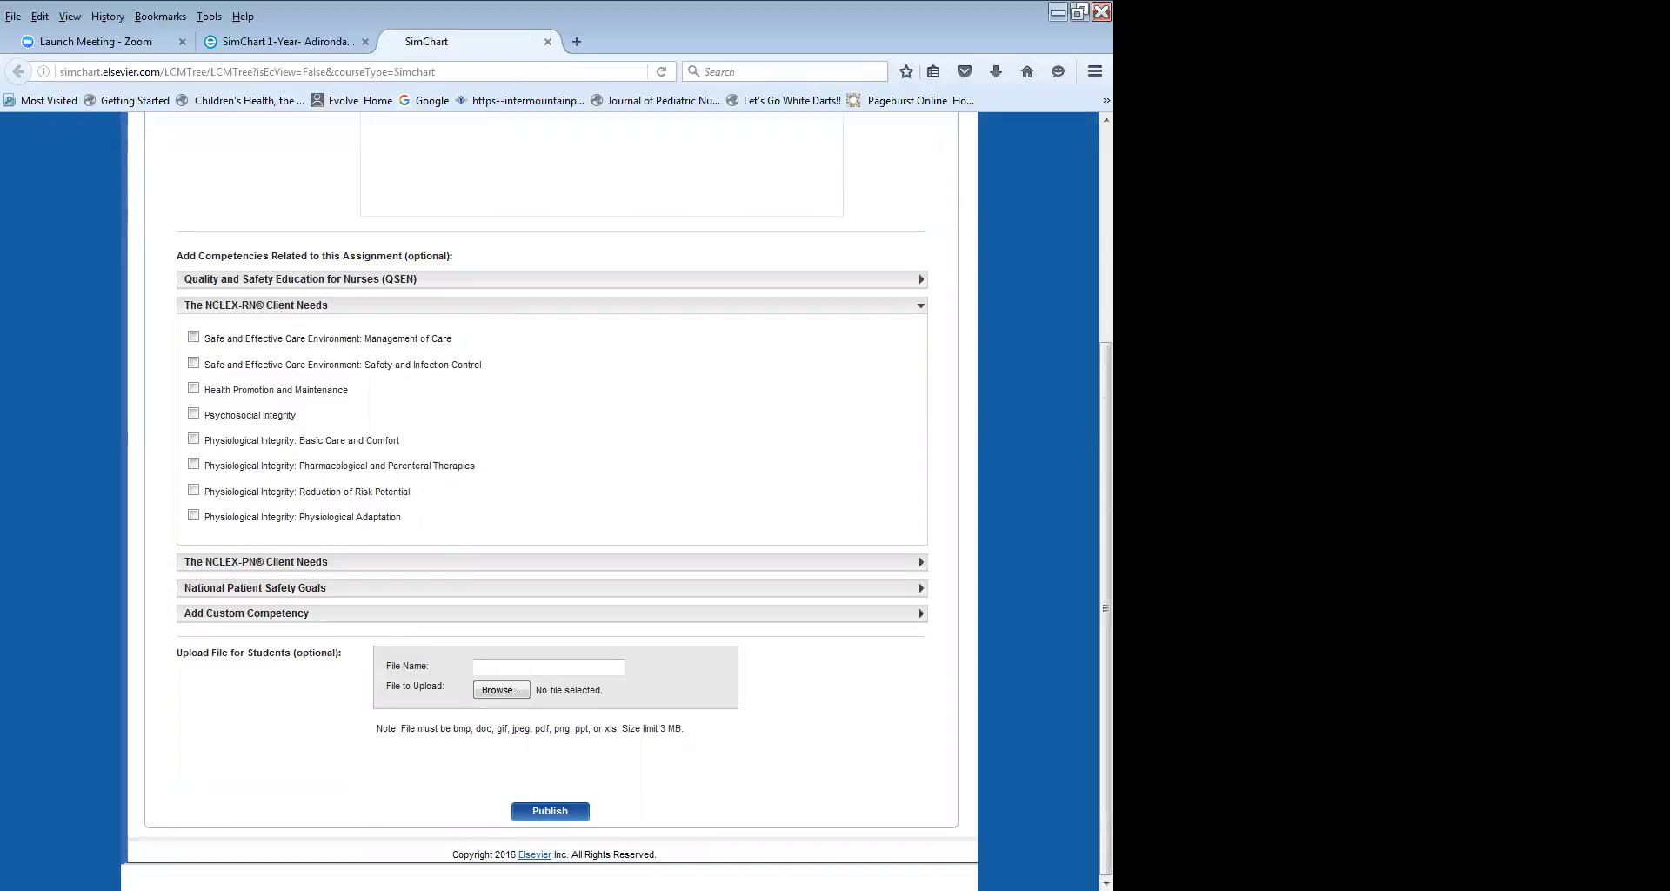
Close the SimChart clinical setup page and return to the Adirondack CC training course in Evolve.
scroll(552, 500, "up", 5)
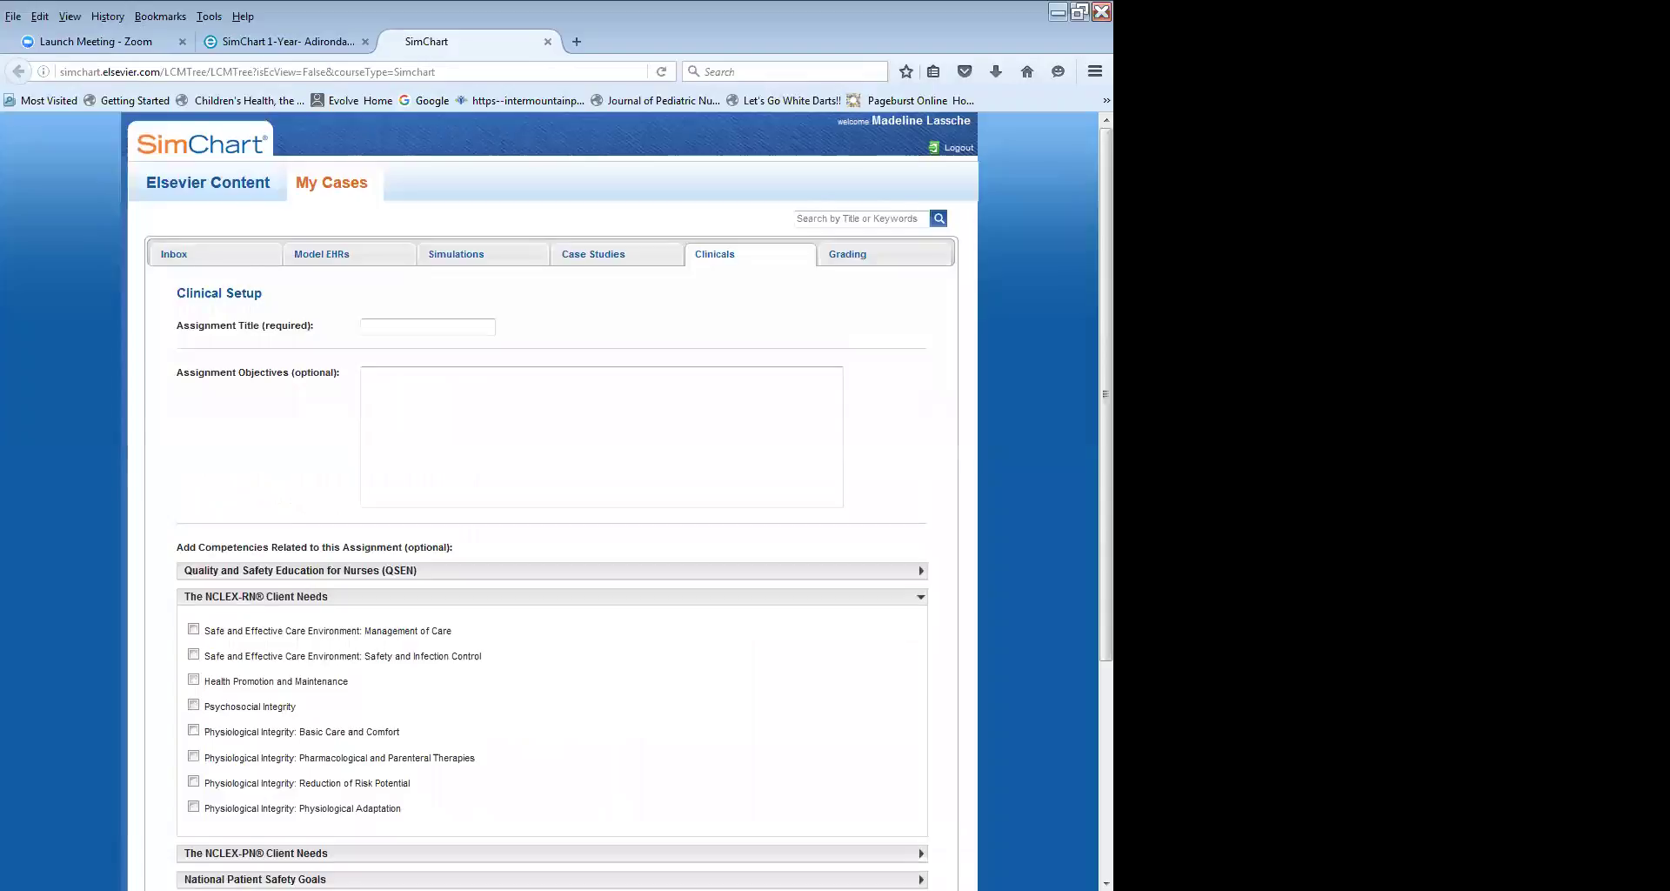
scroll(557, 500, "down", 1)
scroll(556, 500, "up", 5)
left_click(287, 41)
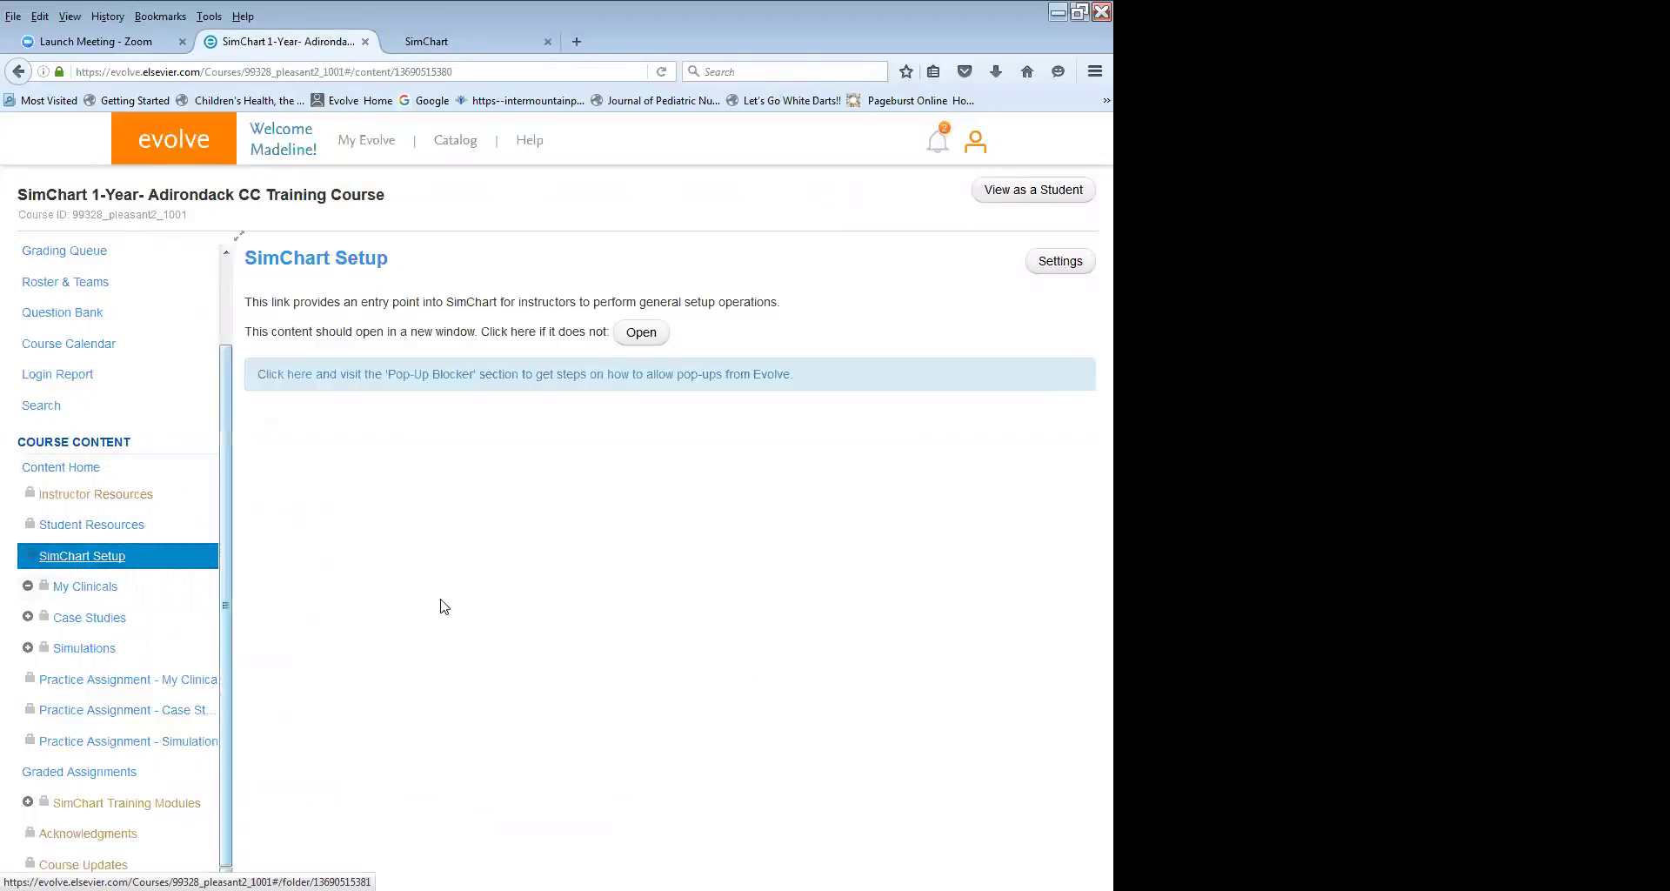
left_click(427, 43)
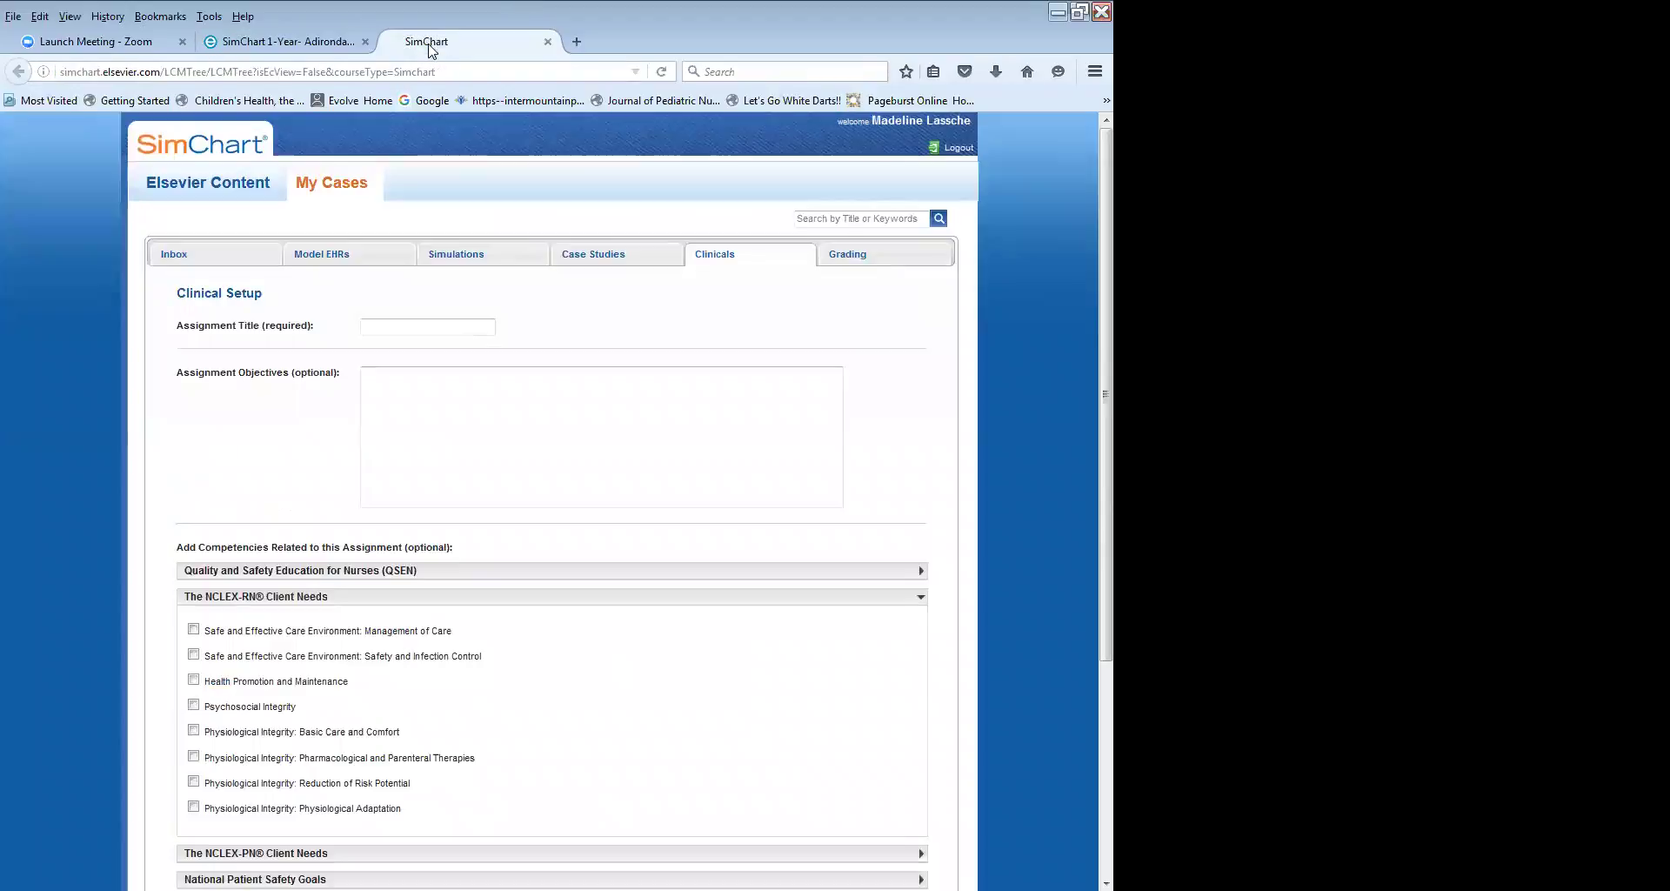
left_click(547, 41)
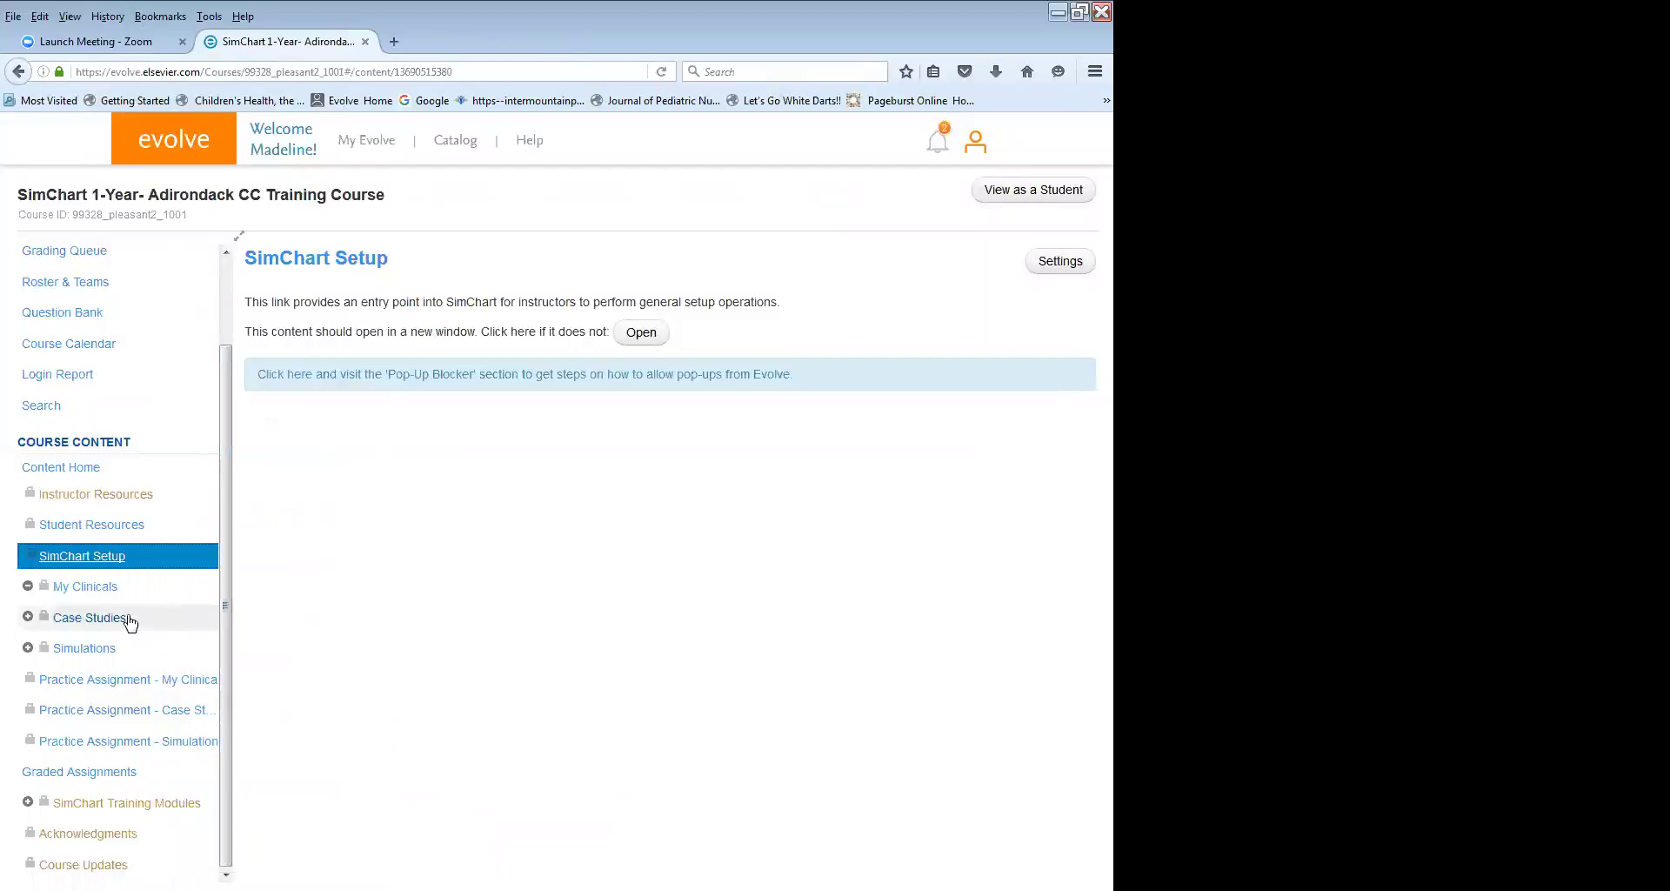
Reload the training course and open its My Clinicals folder.
left_click(661, 73)
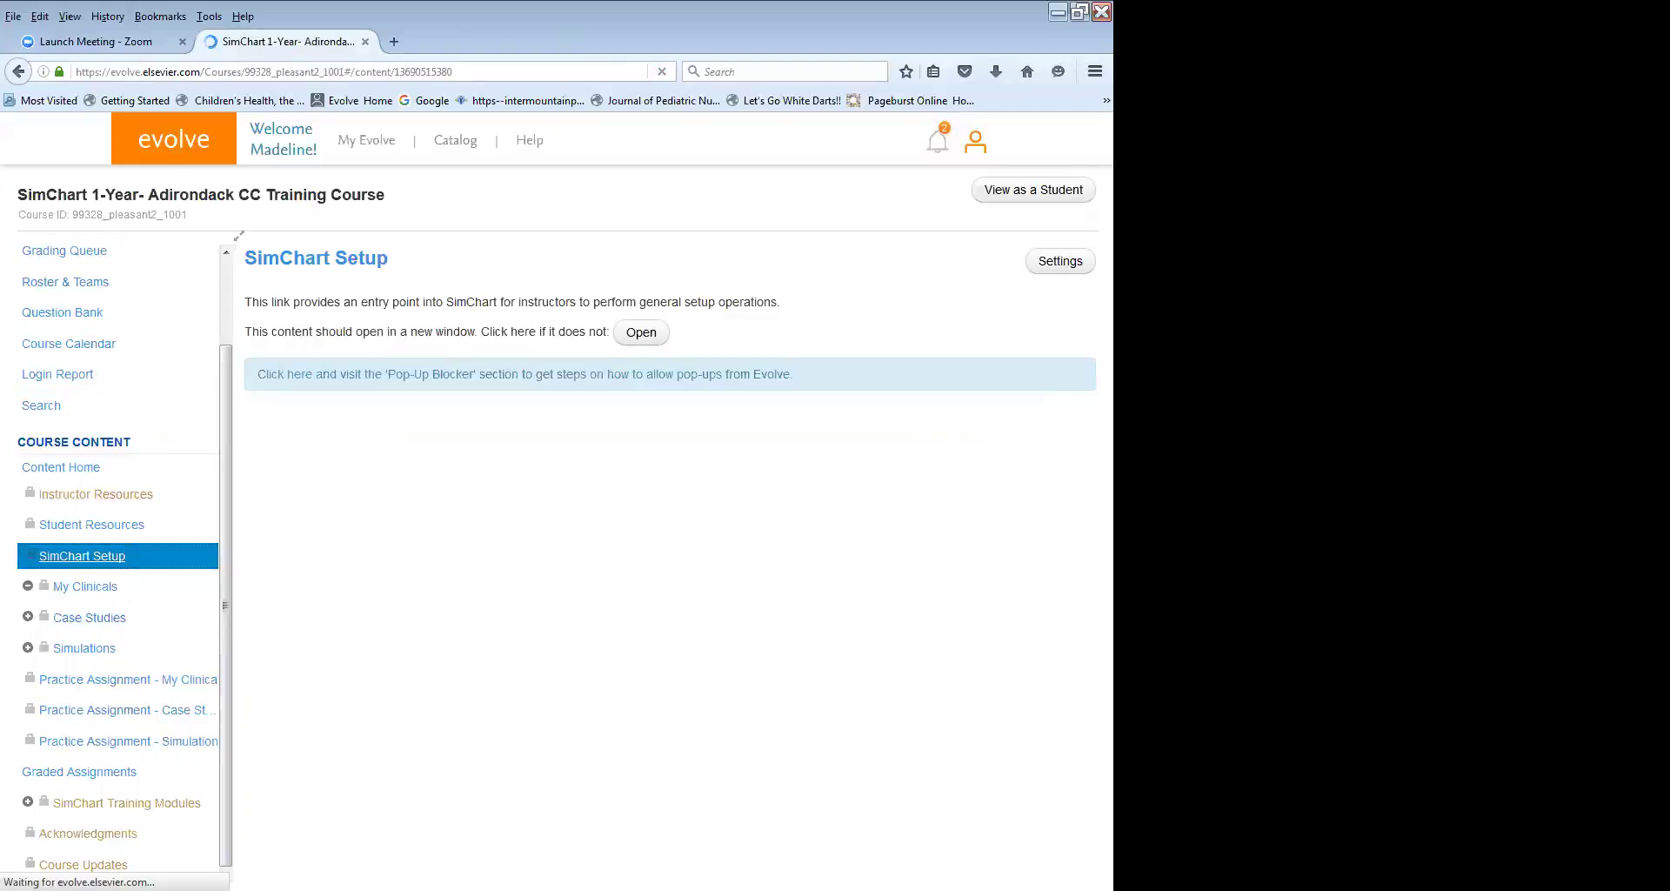
left_click(88, 590)
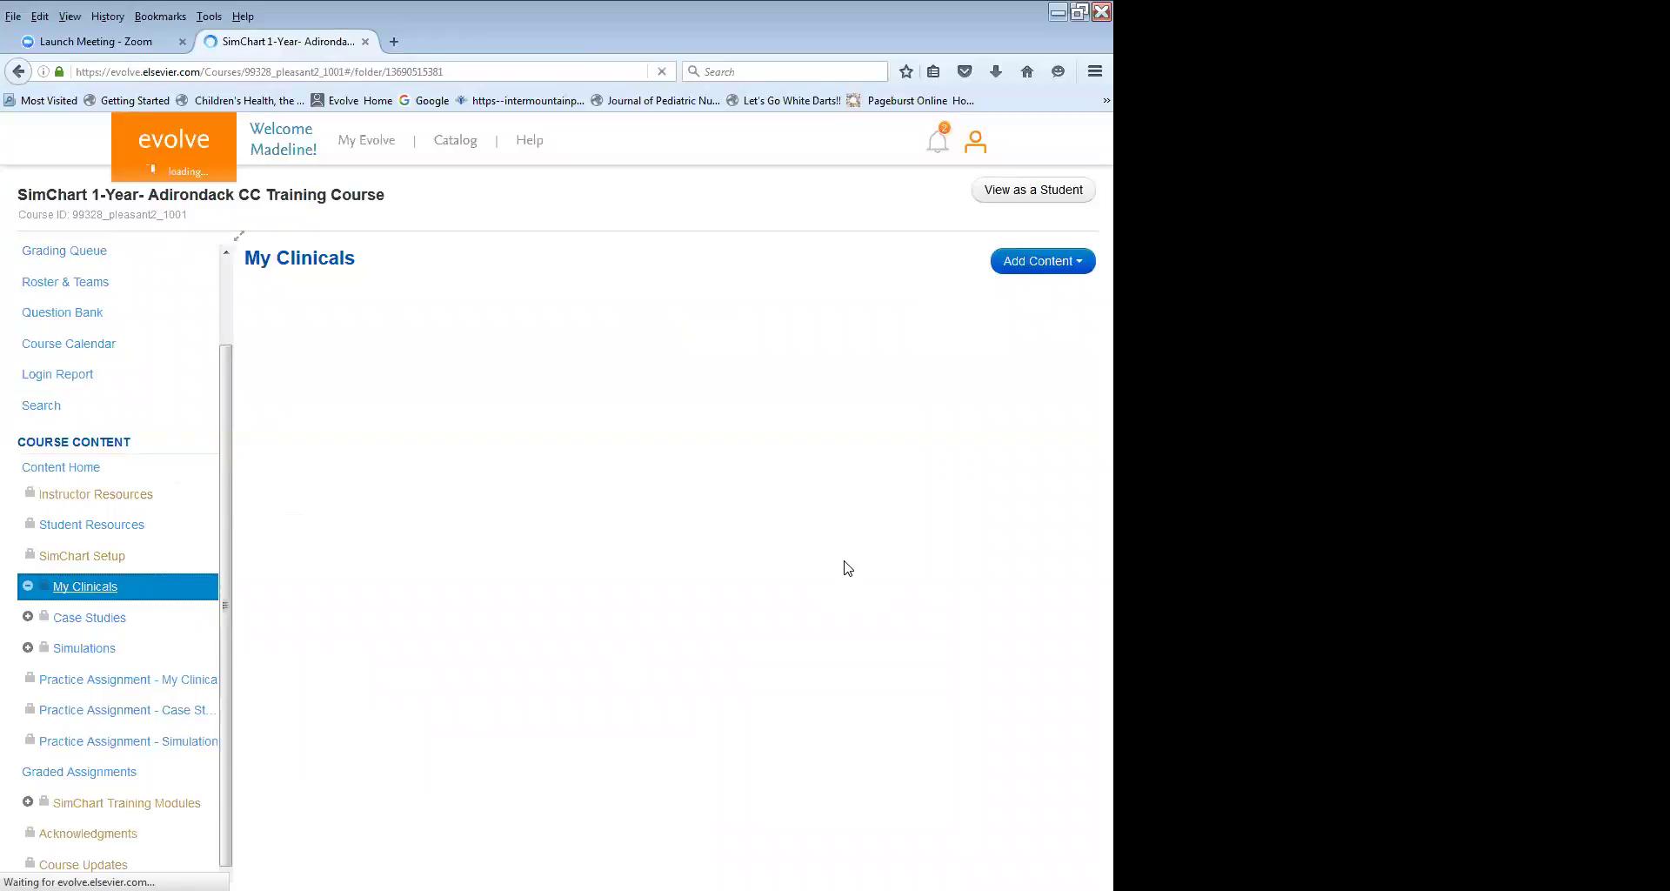
left_click(78, 772)
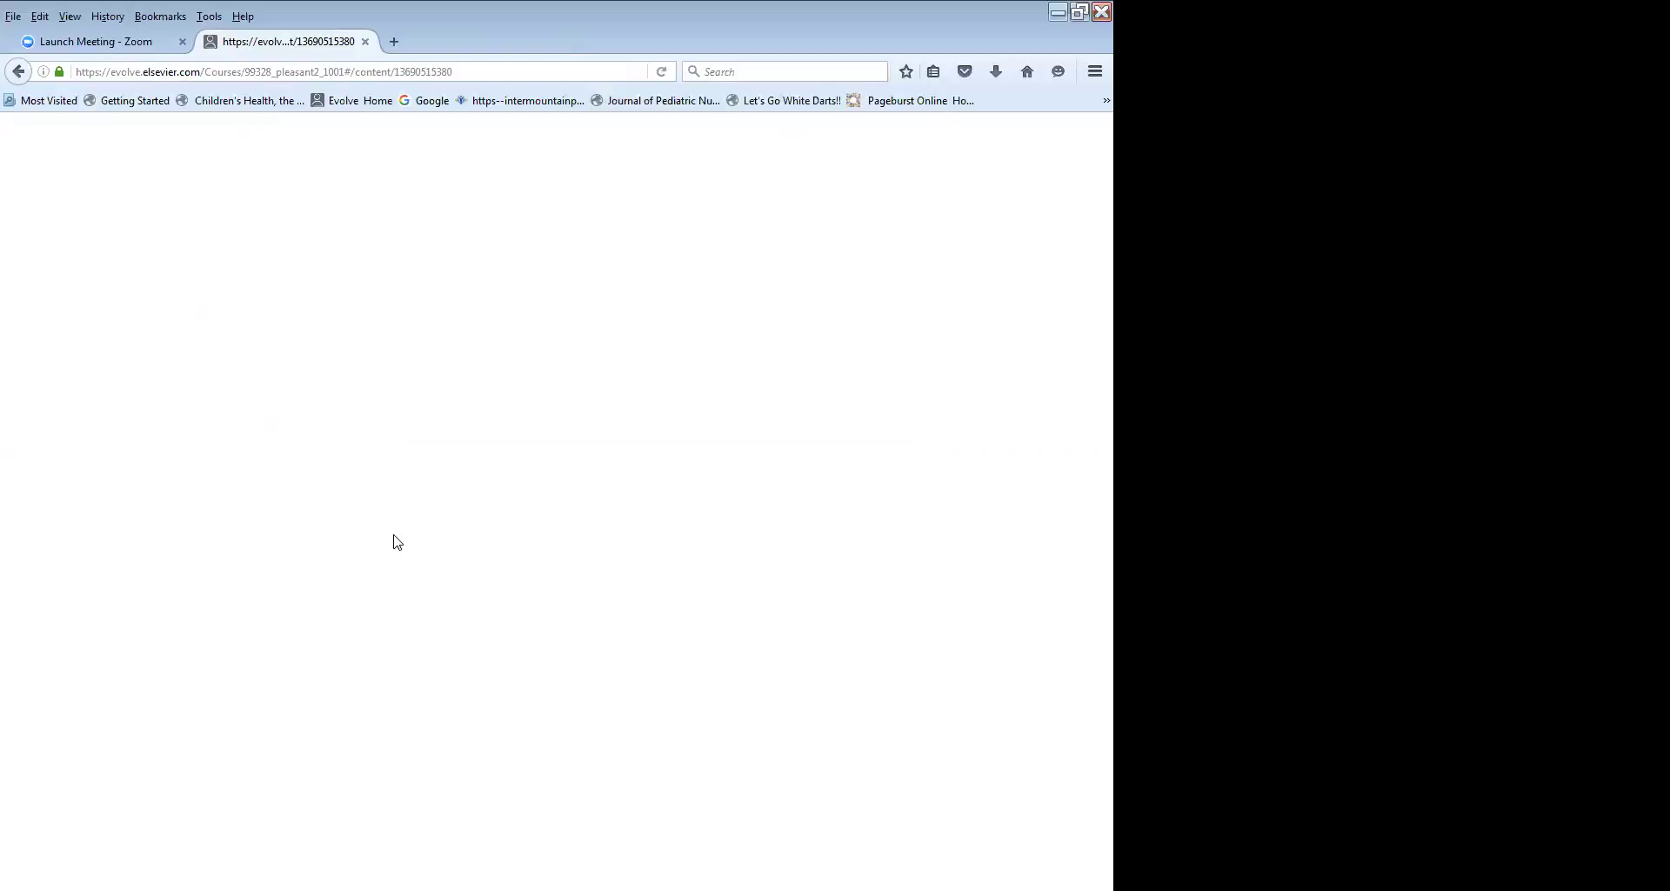
left_click(666, 72)
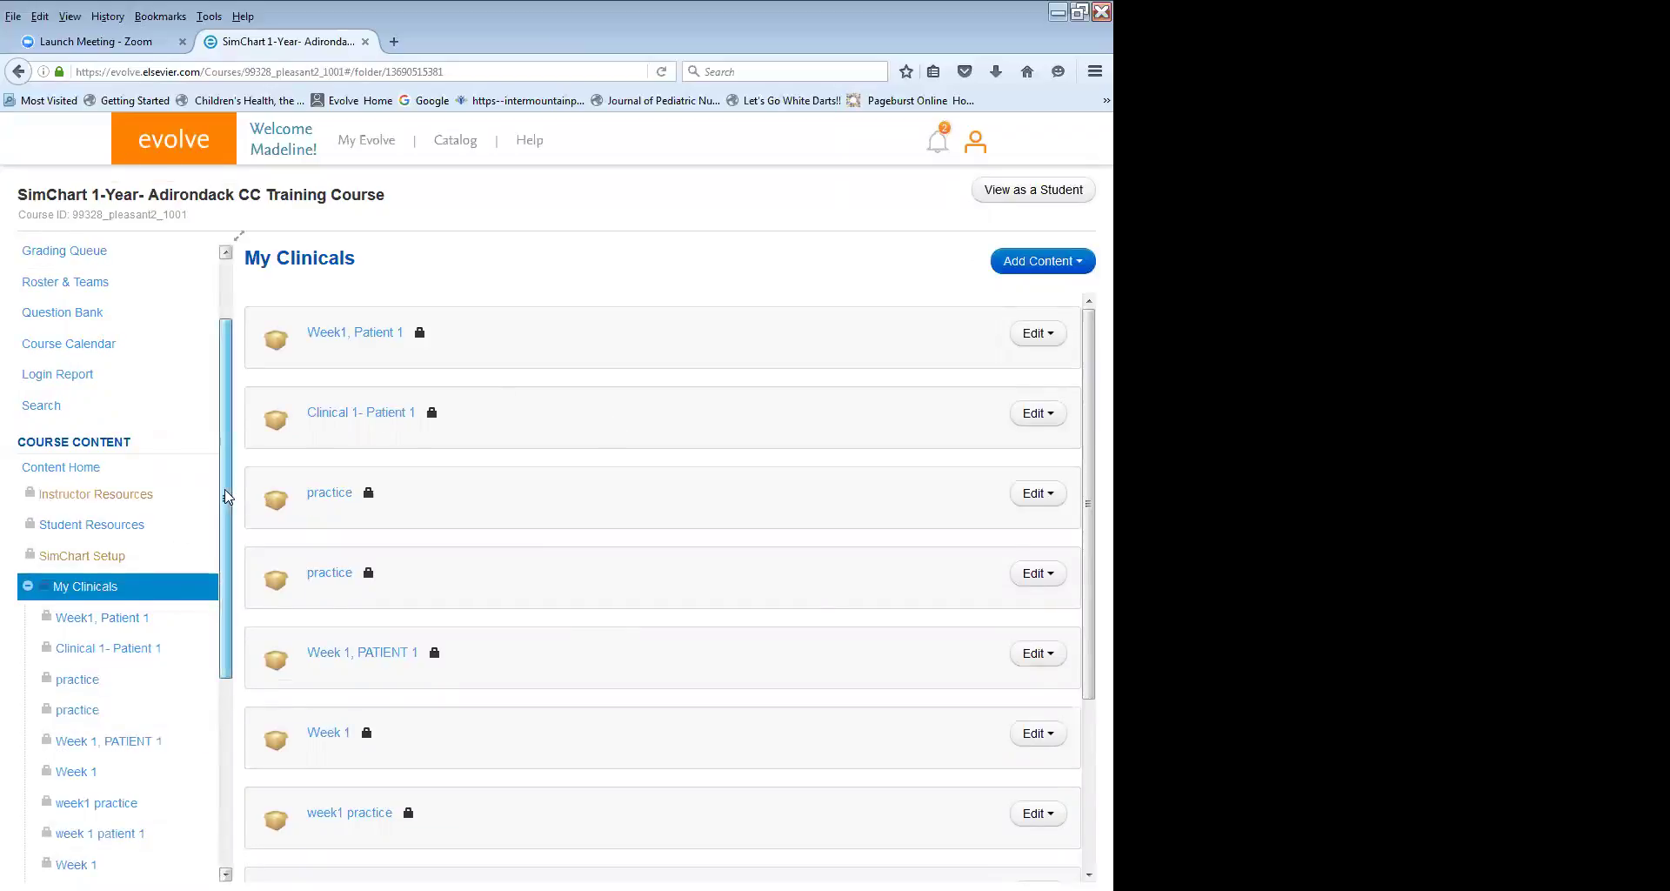
Review the published assignments in the My Clinicals folder and check the options for adding content.
scroll(225, 500, "down", 6)
scroll(225, 565, "up", 8)
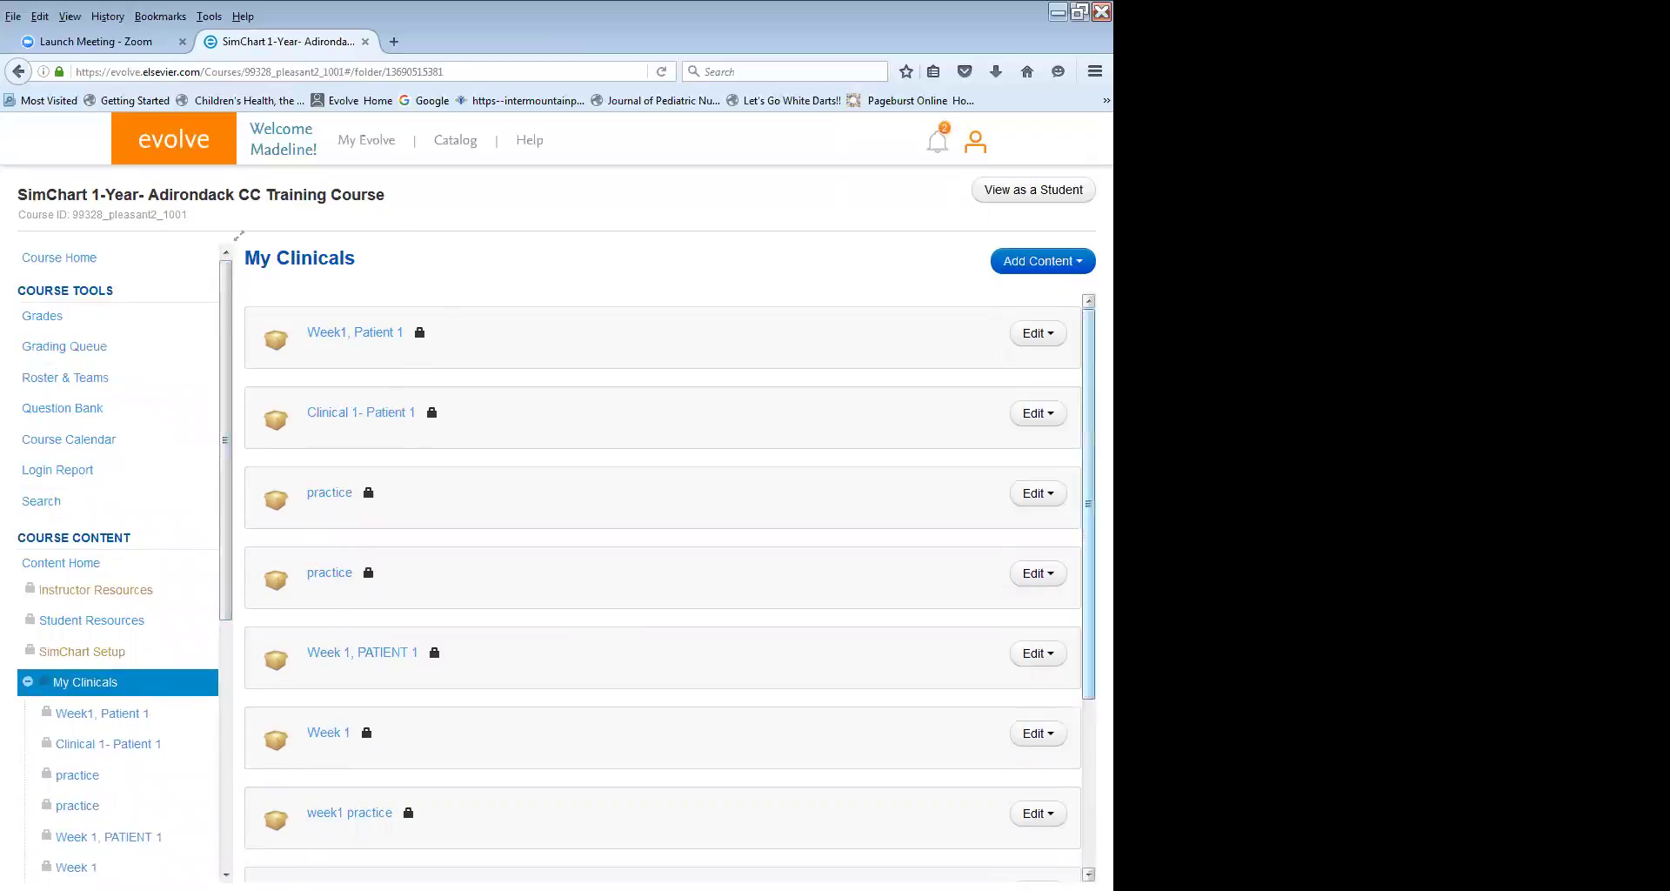
scroll(661, 592, "down", 3)
scroll(786, 317, "up", 3)
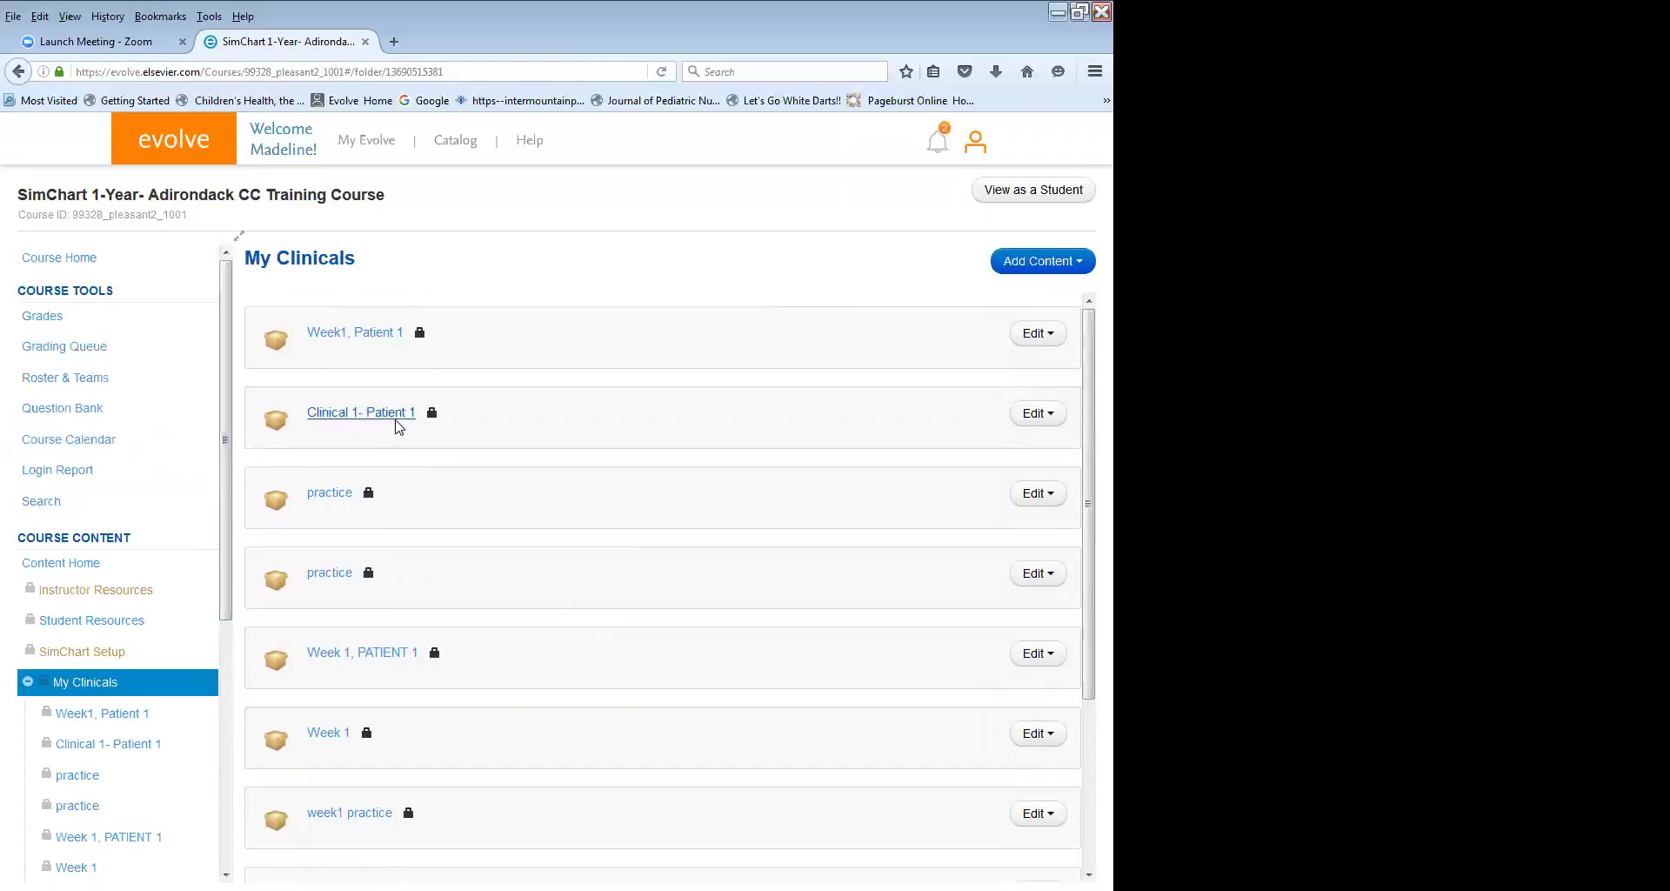
scroll(398, 432, "down", 2)
scroll(371, 570, "up", 3)
left_click(1042, 261)
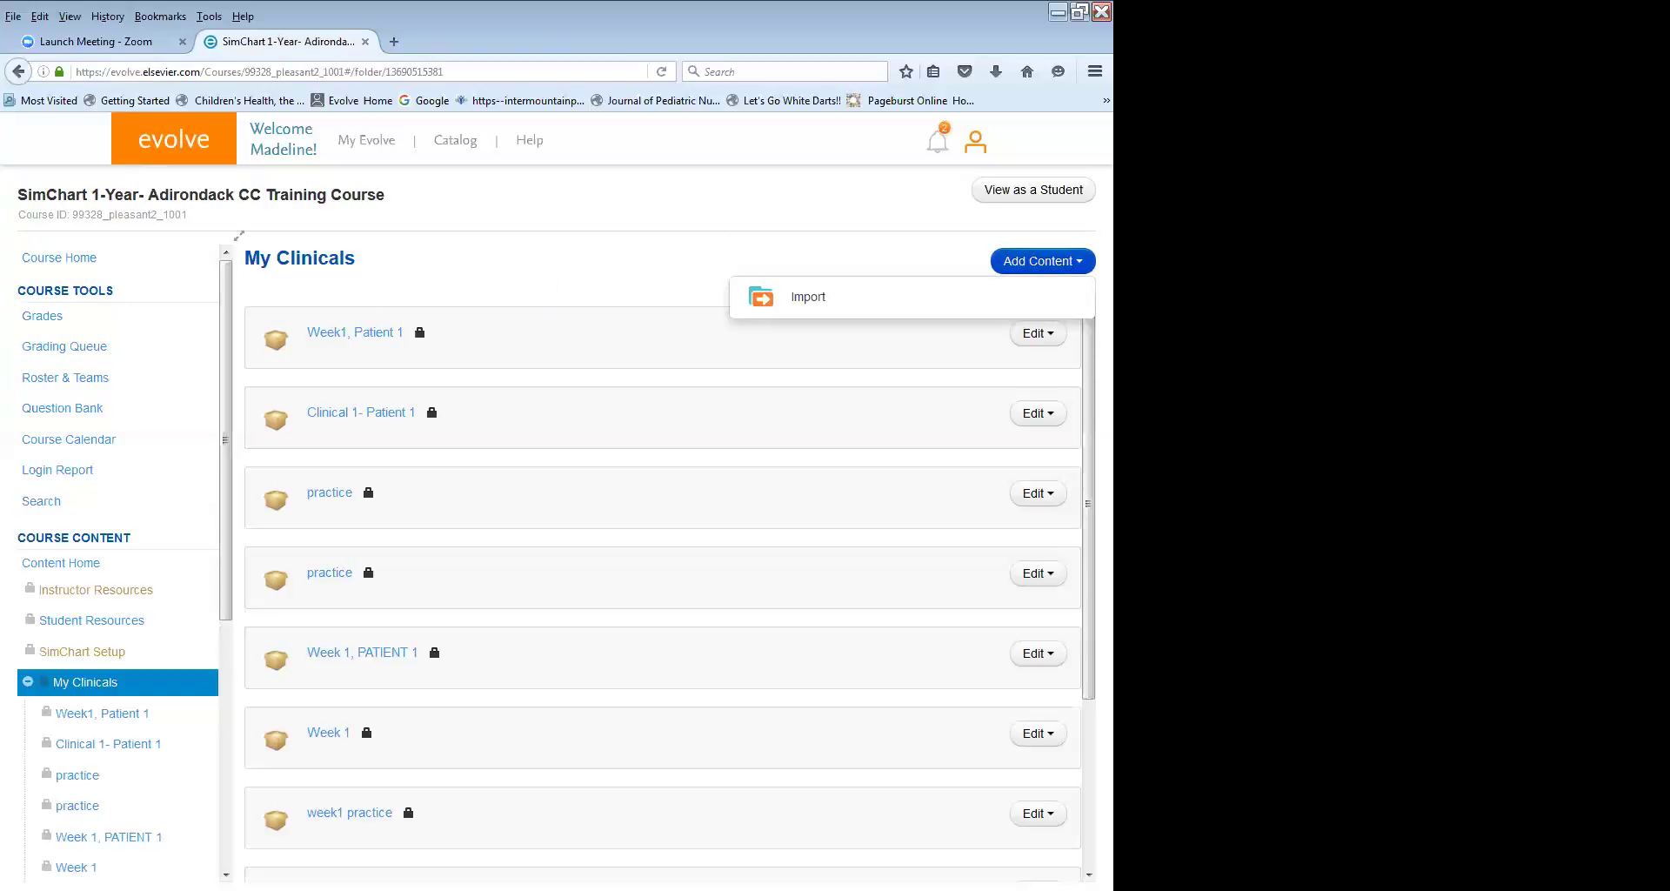
left_click(630, 276)
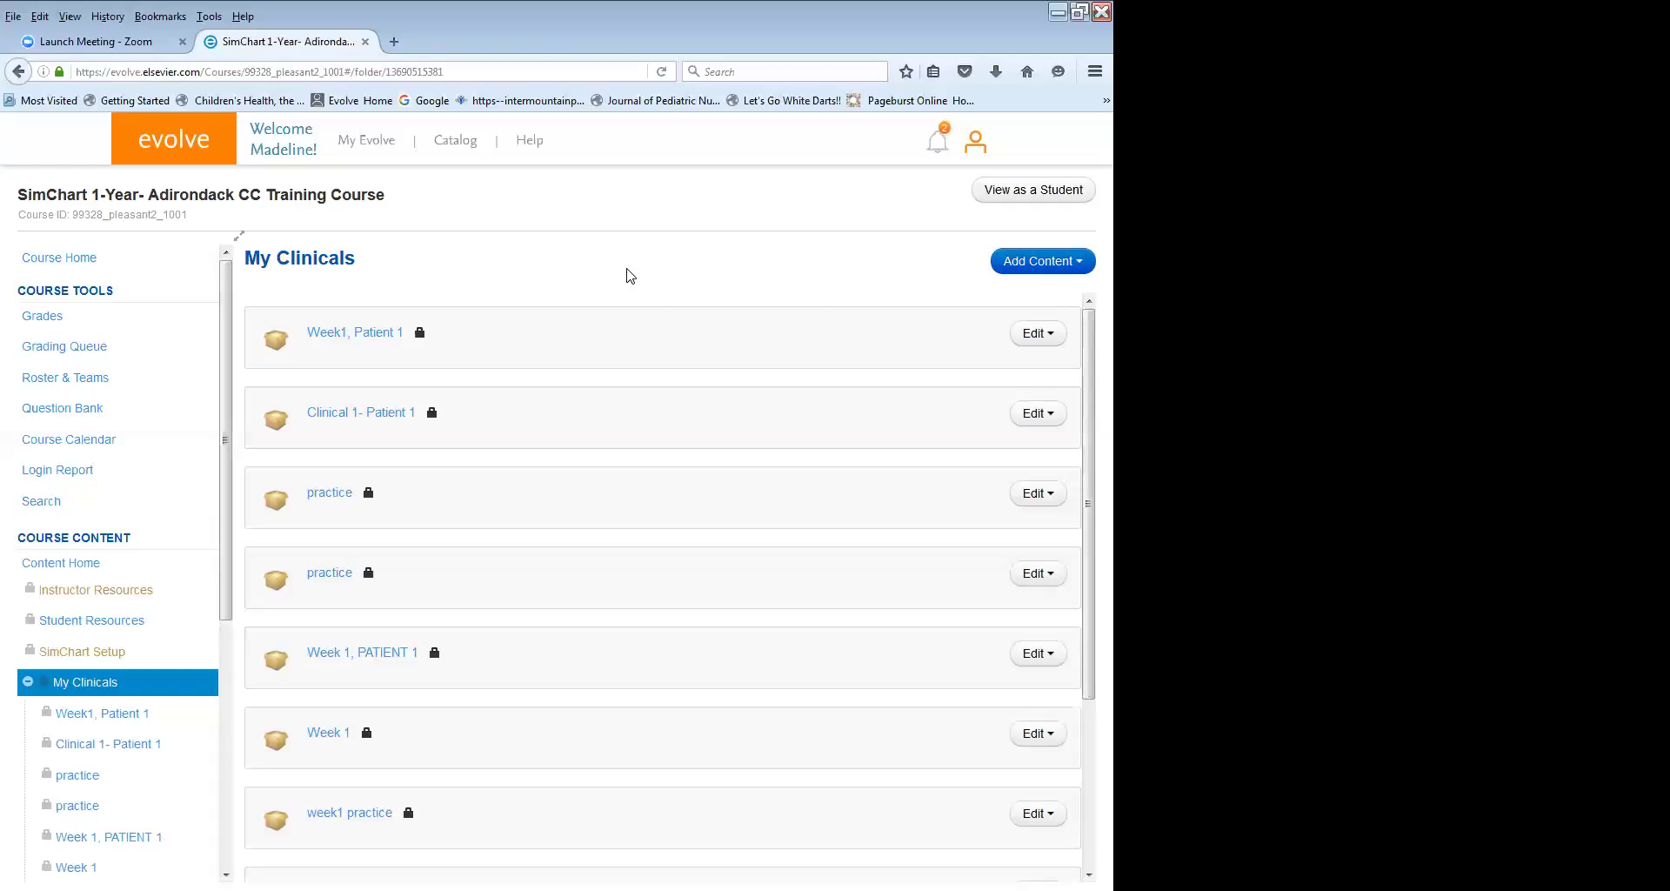
left_click(1040, 261)
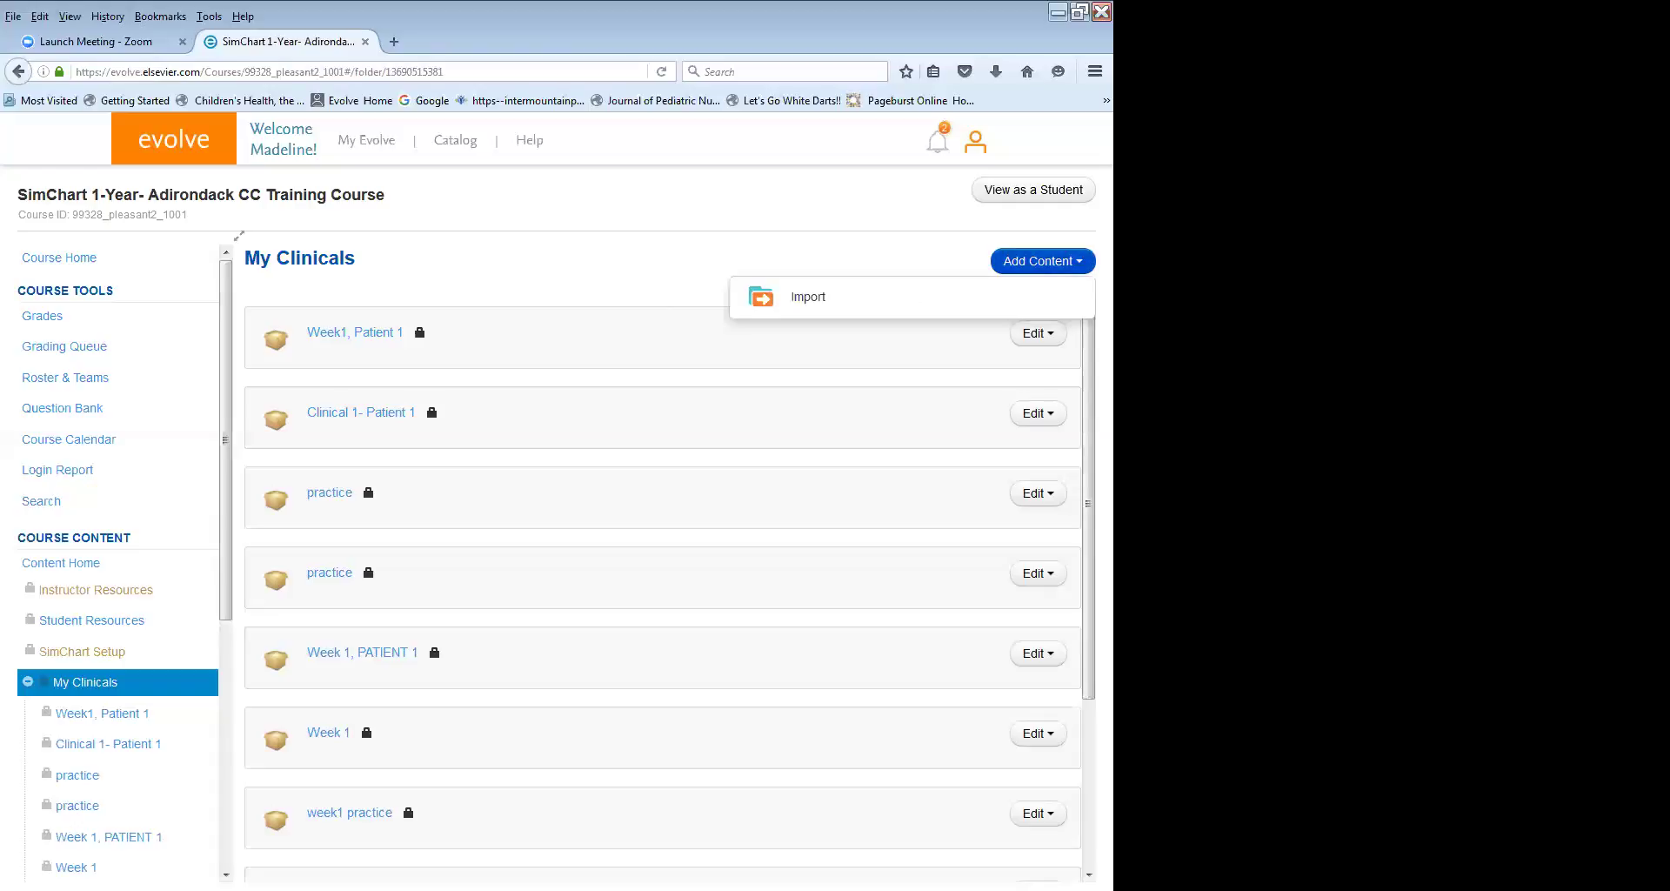
left_click(676, 286)
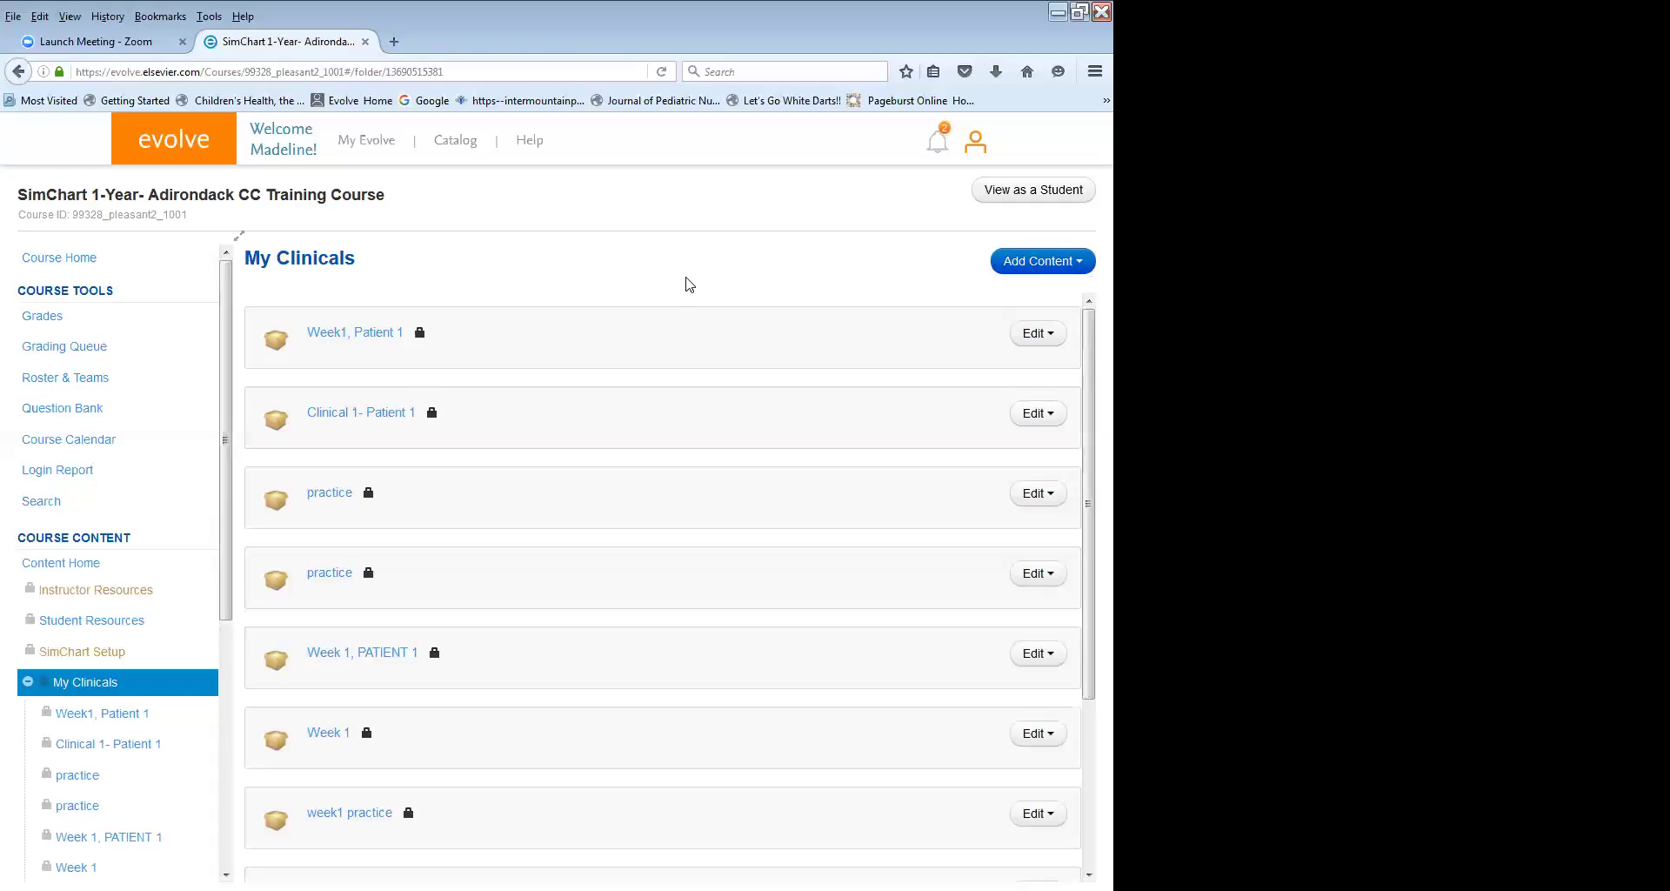
Return to the My Evolve content list and open the SimChart - Spring2016 Cohort course, reloading the page if it stays blank.
left_click(370, 149)
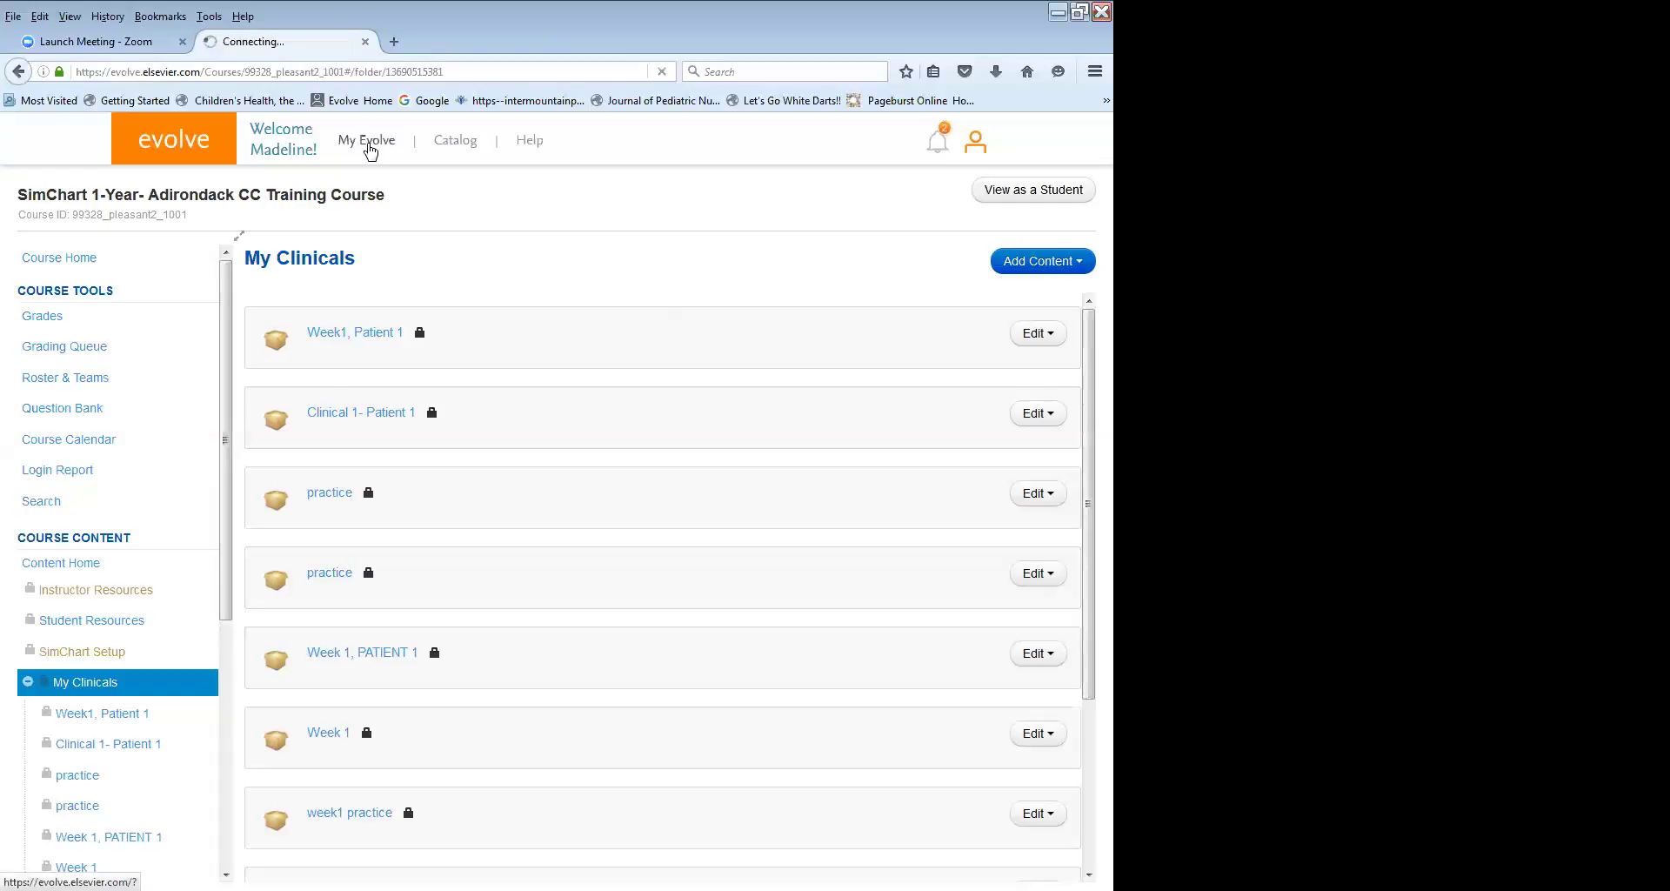
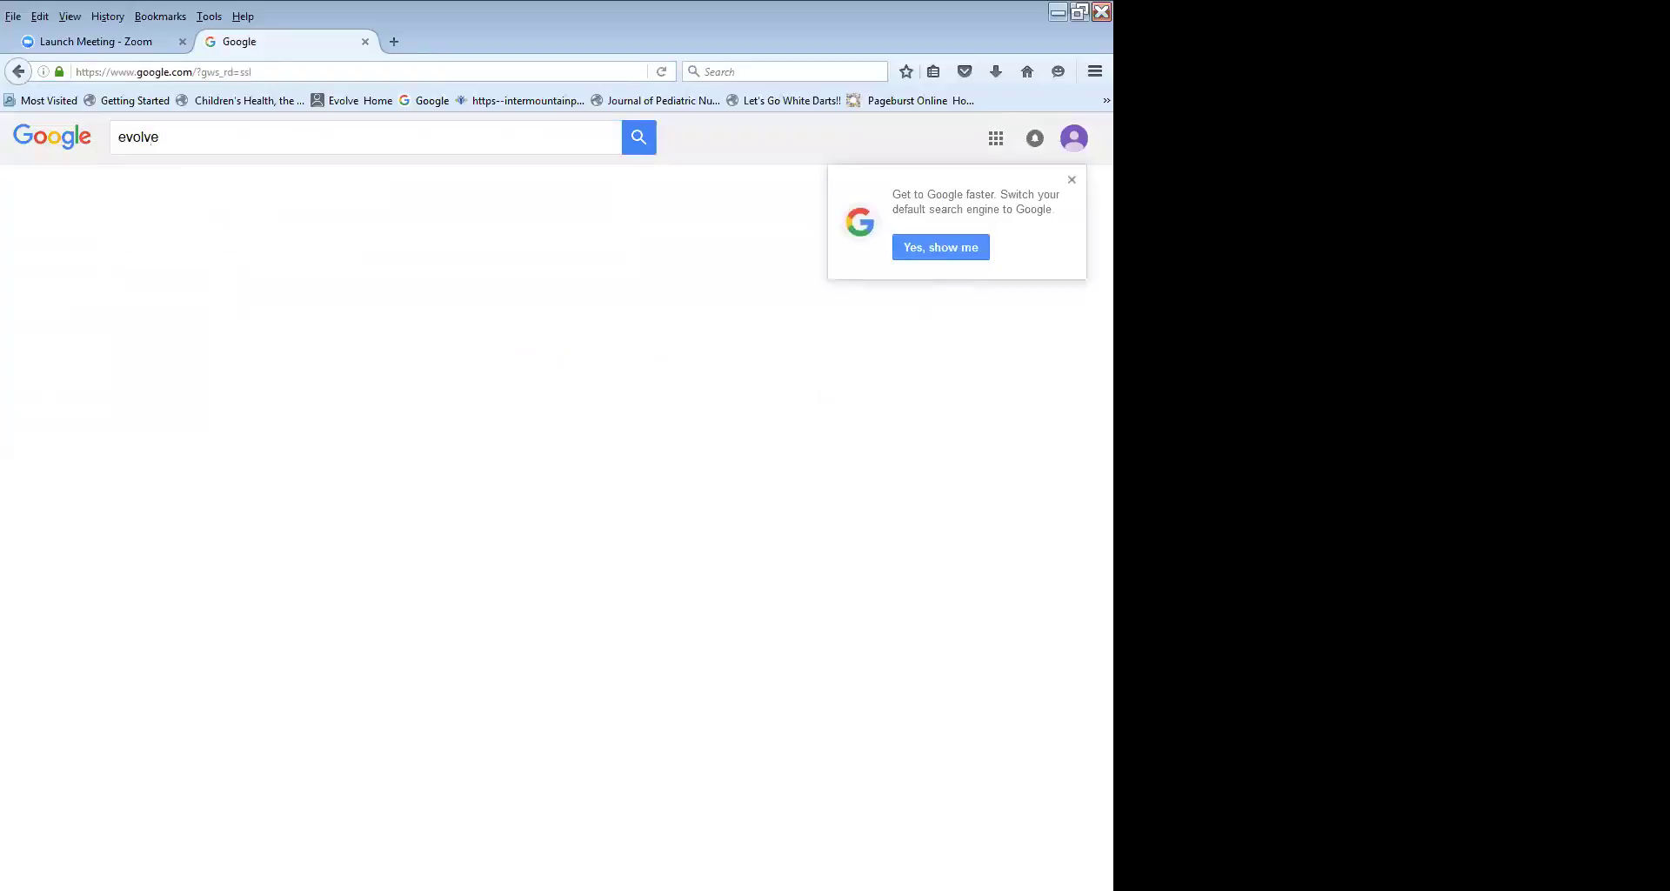
left_click(150, 273)
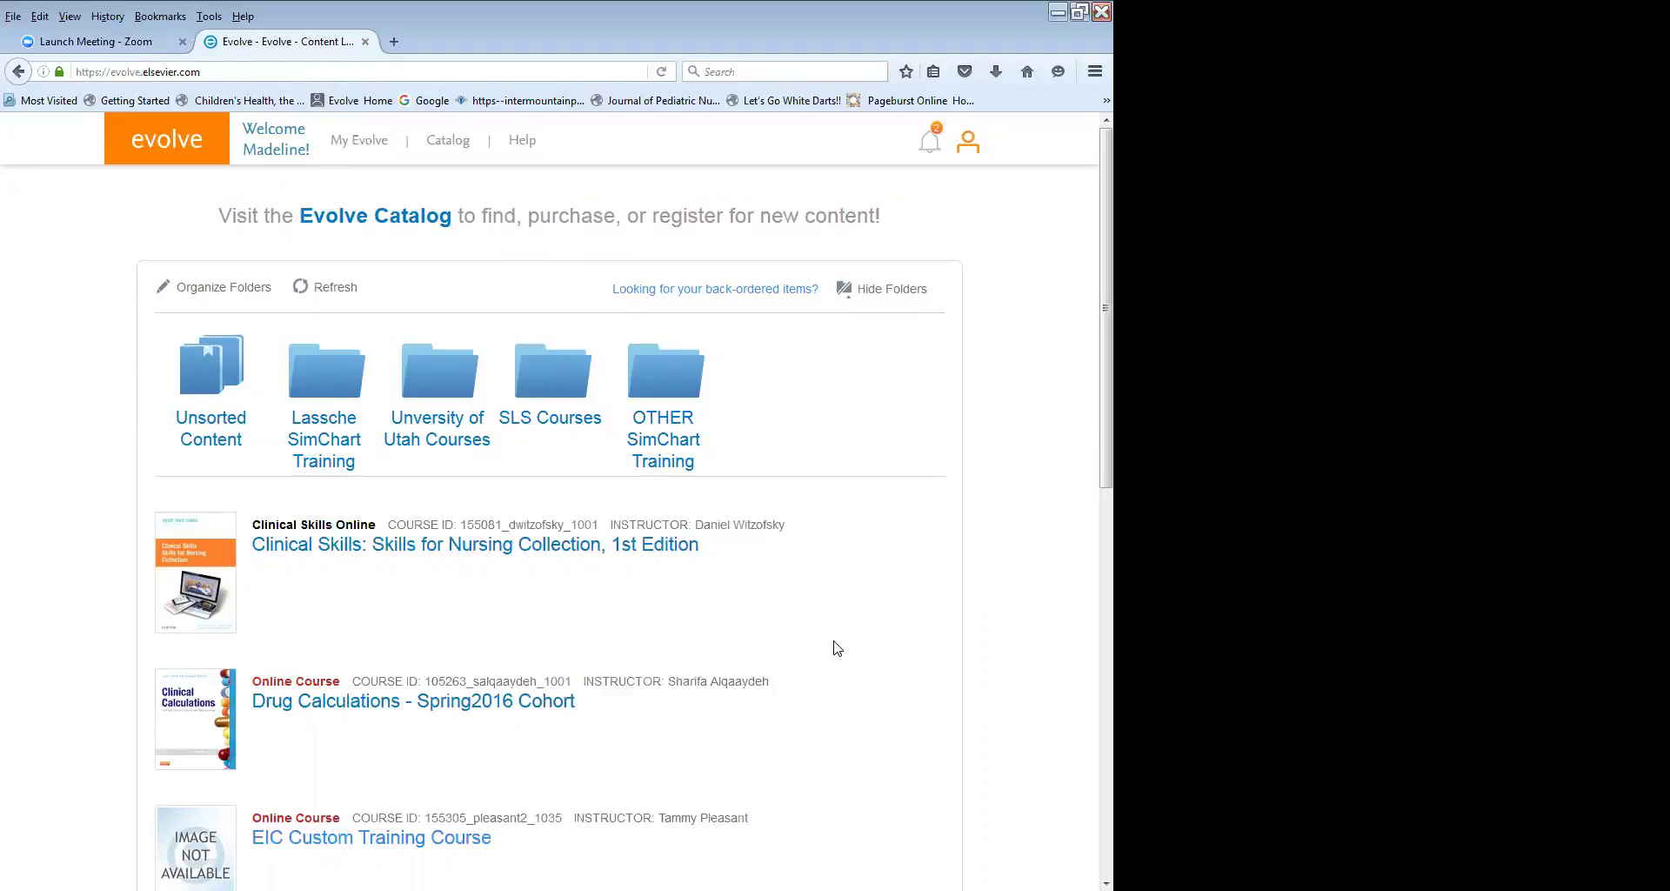
scroll(557, 501, "down", 10)
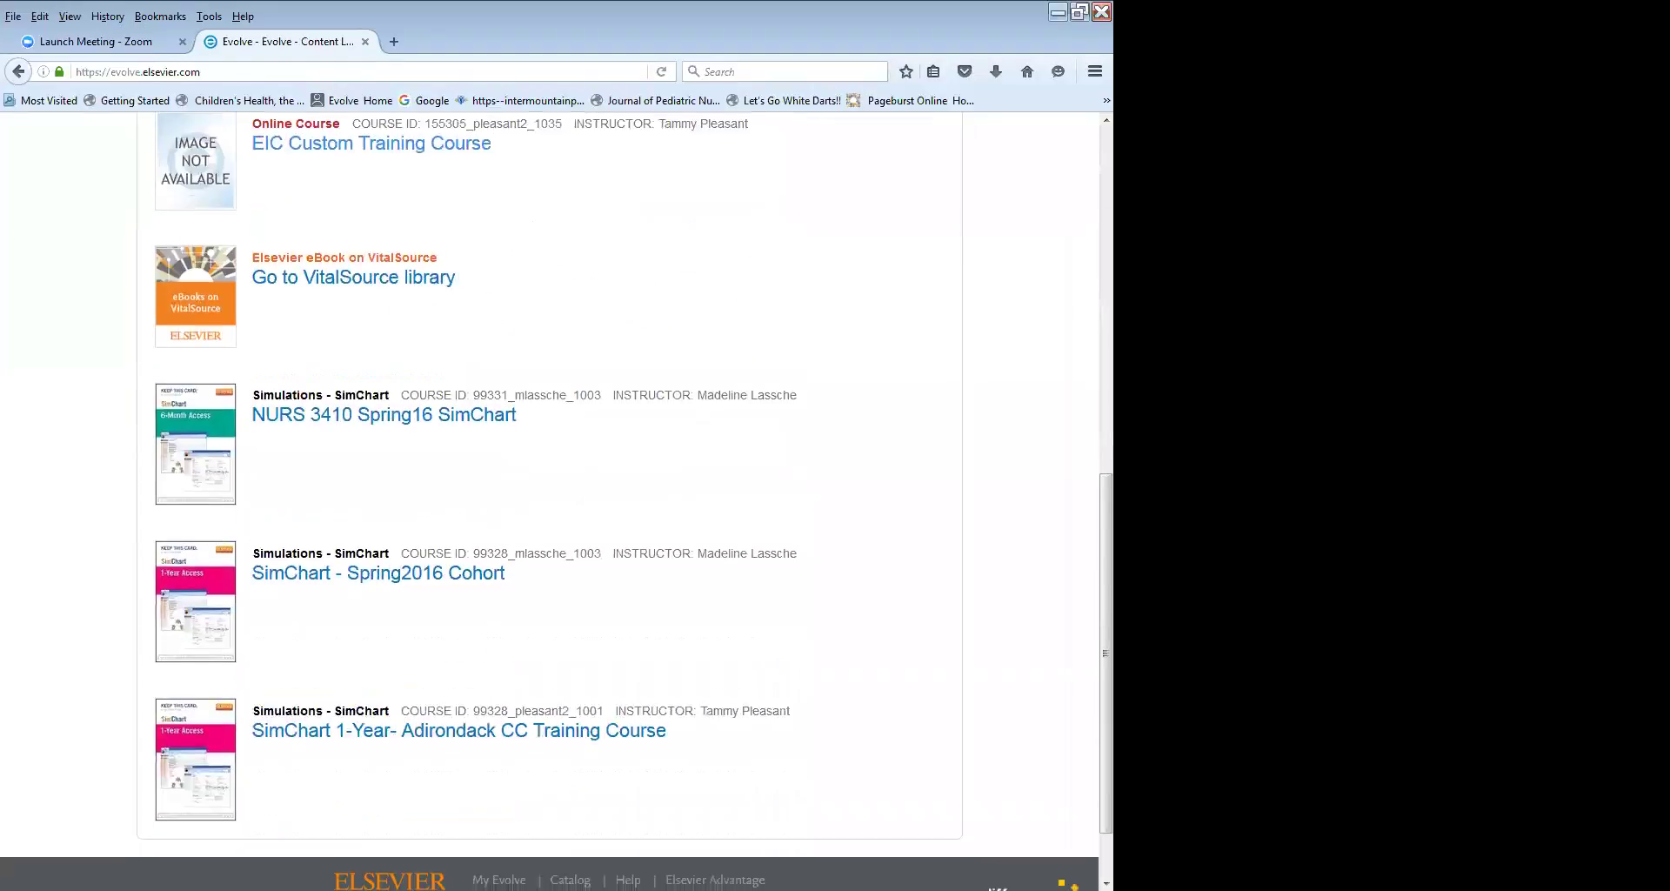
scroll(556, 501, "up", 5)
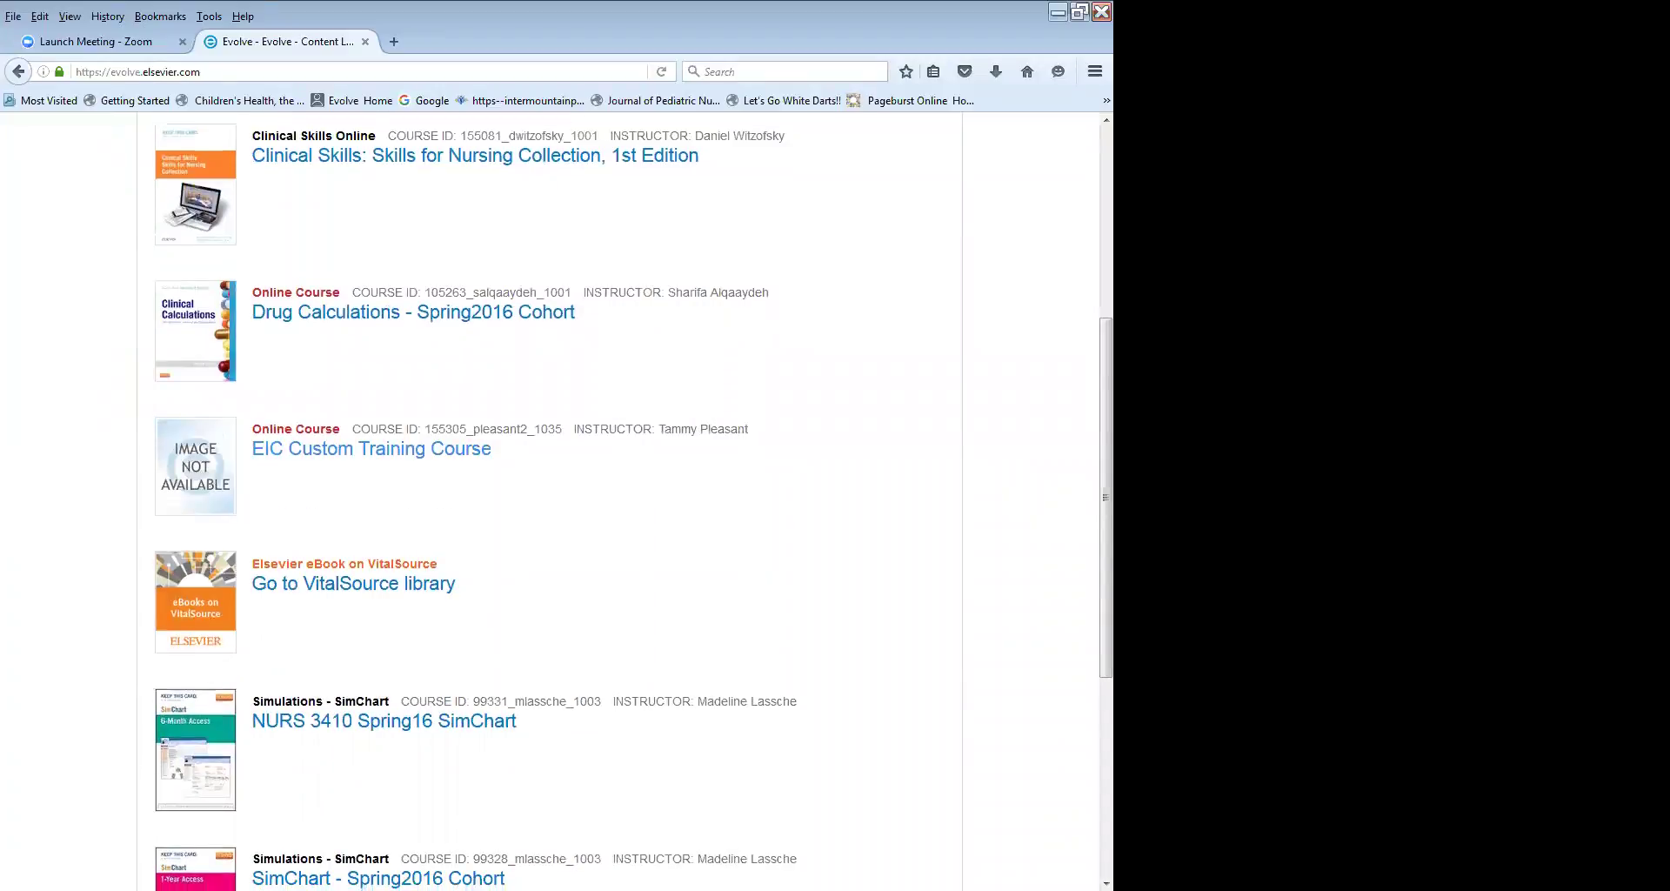
scroll(557, 501, "down", 3)
scroll(557, 501, "down", 1)
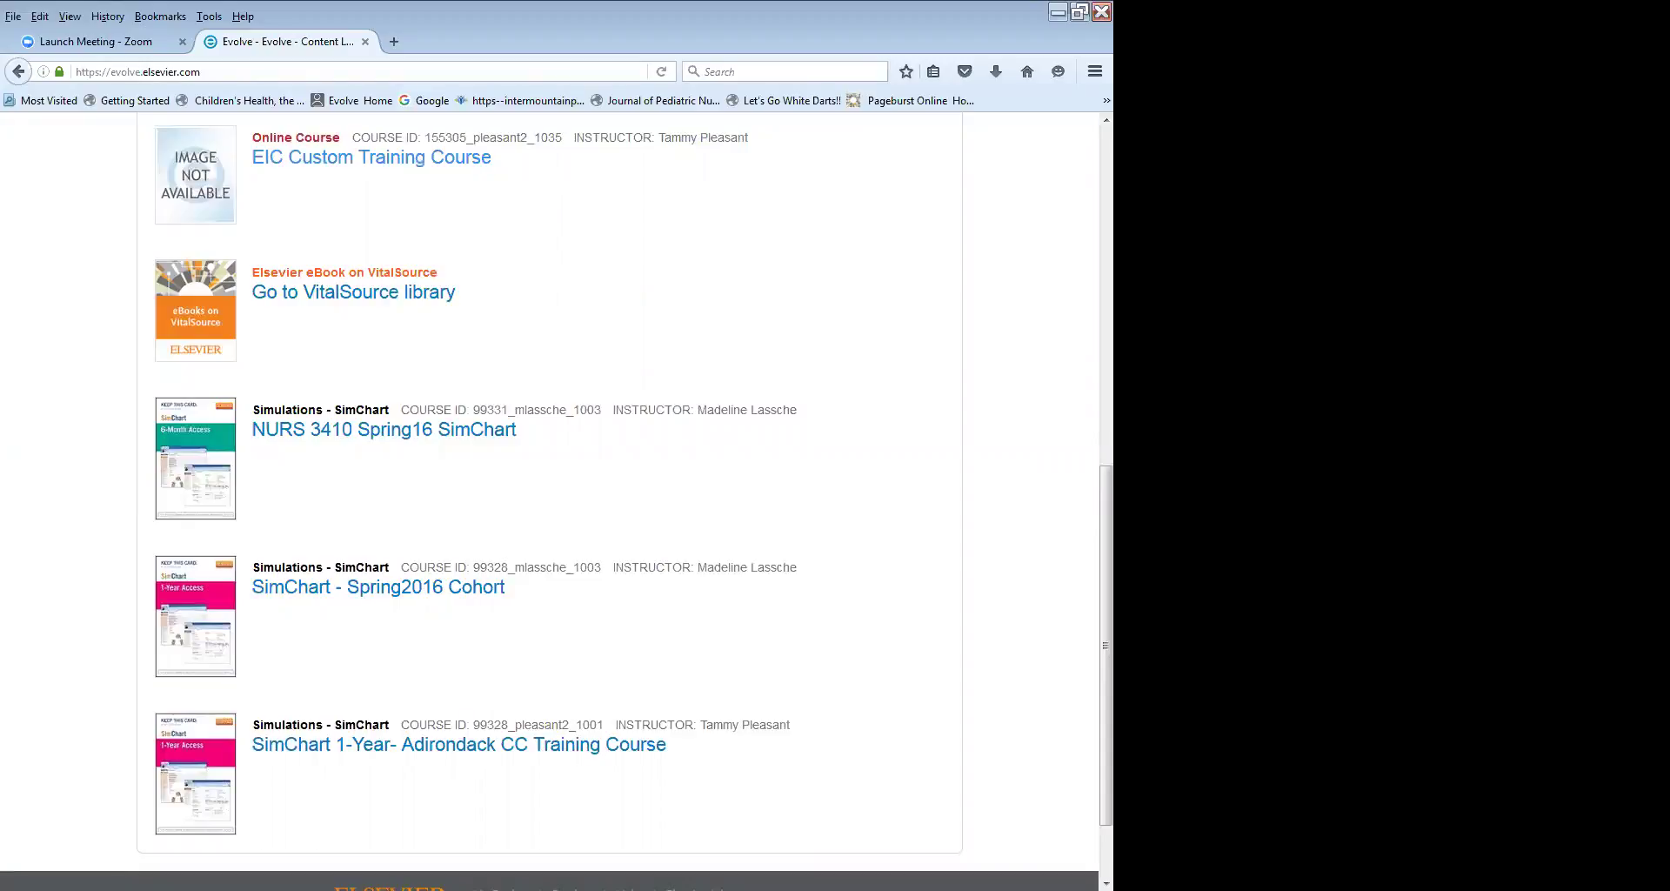
left_click(401, 594)
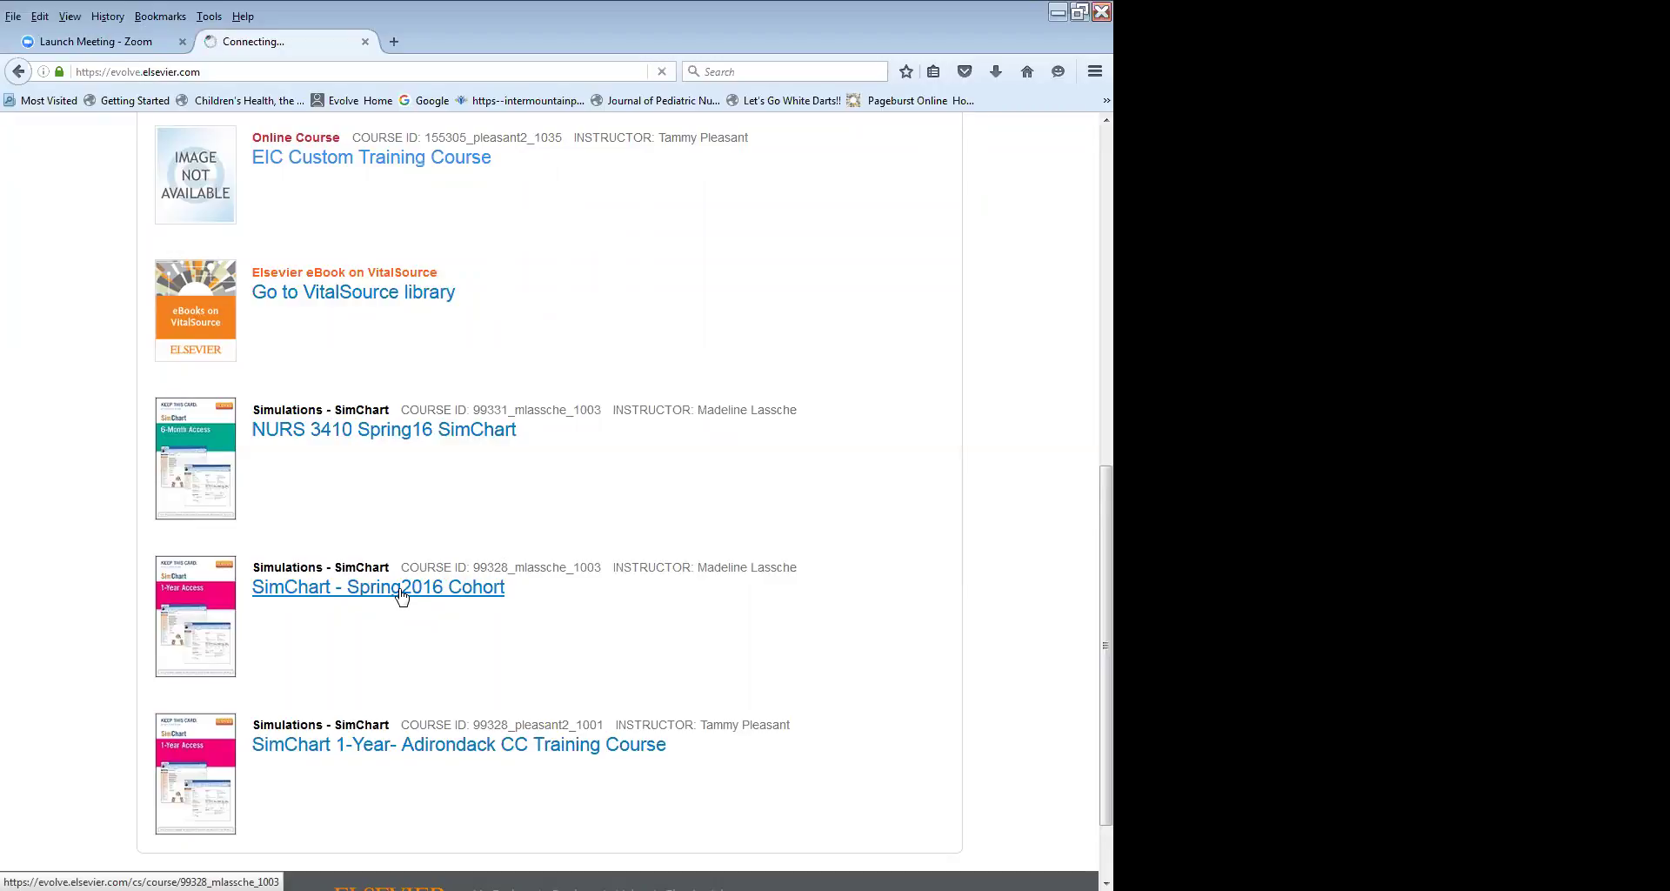
left_click(402, 595)
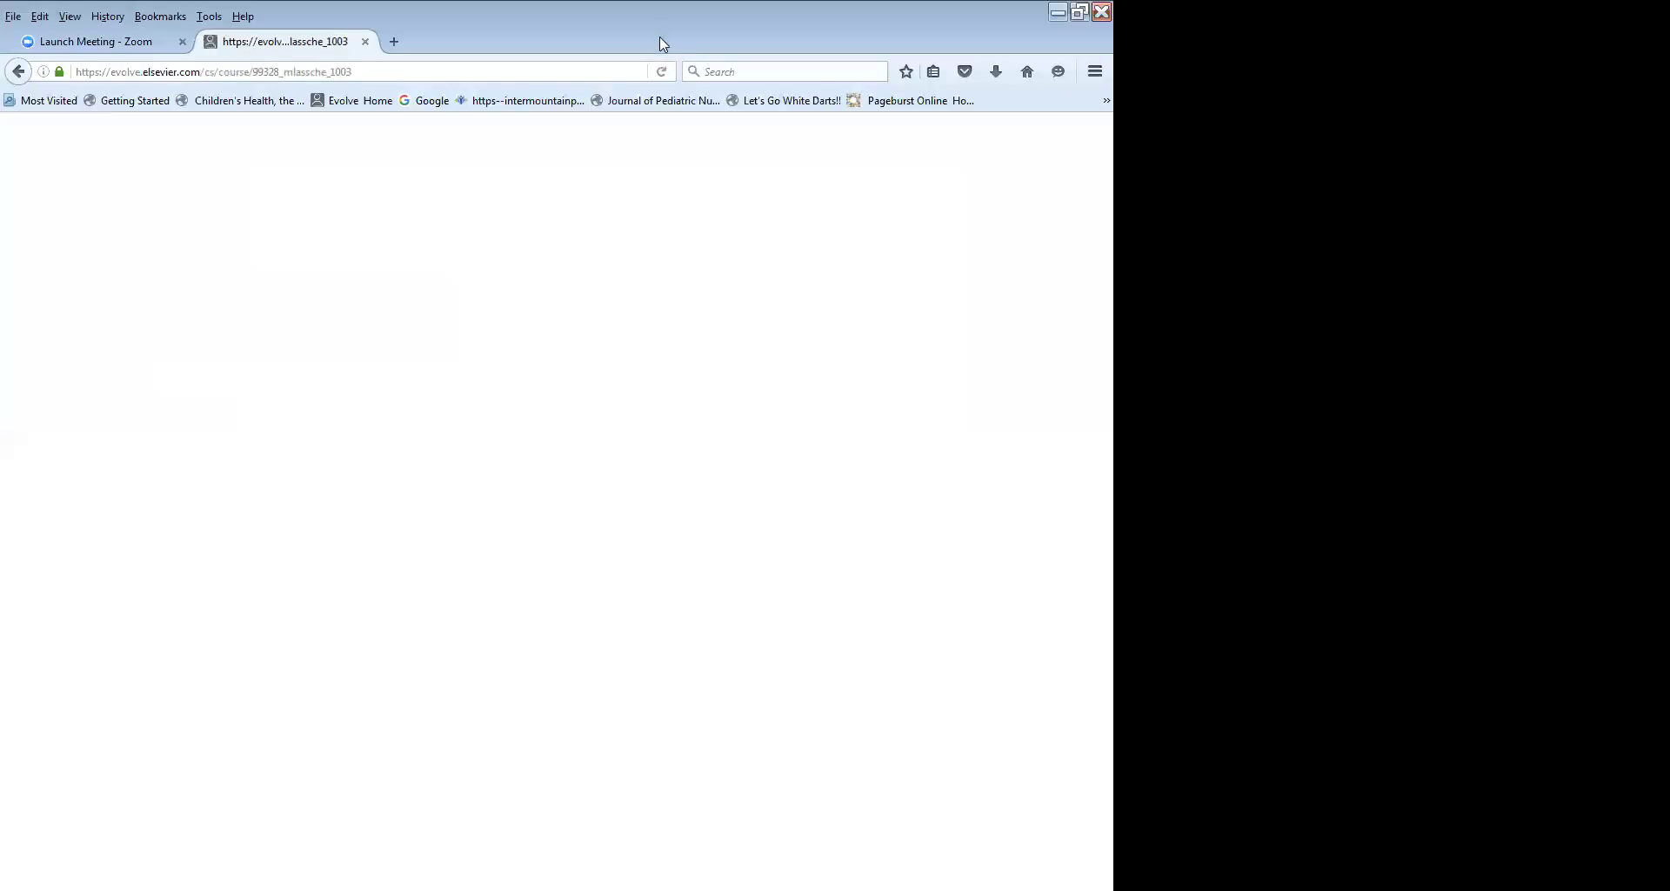
left_click(661, 71)
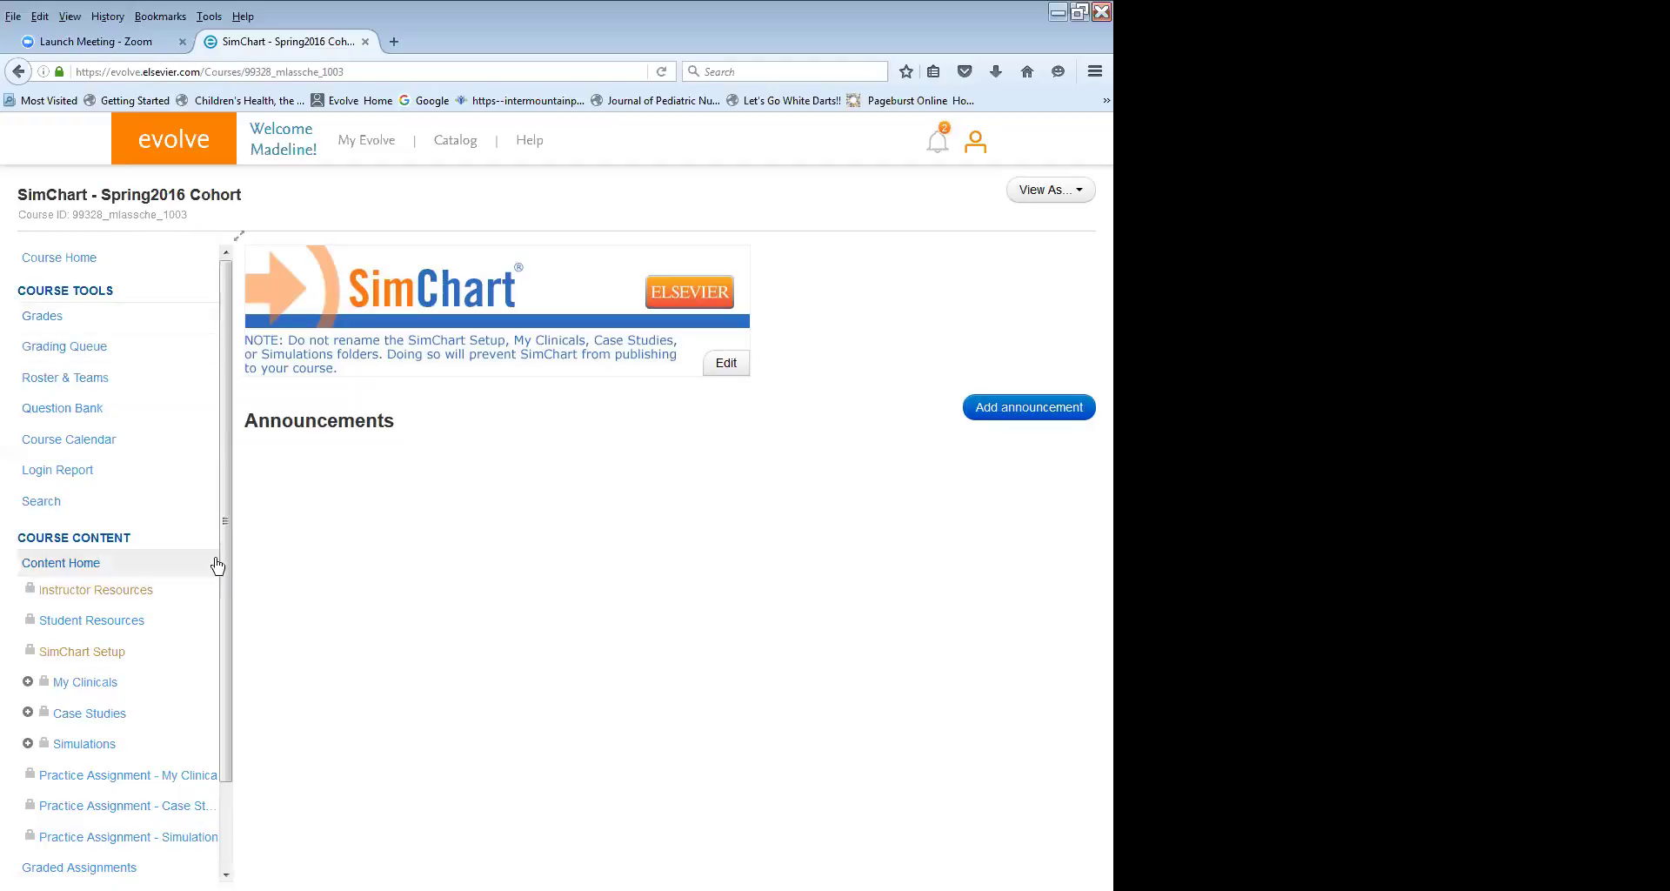
View the course folders inside My Clinicals and Case Studies of the Spring2016 Cohort course.
left_click_drag(226, 546, 224, 642)
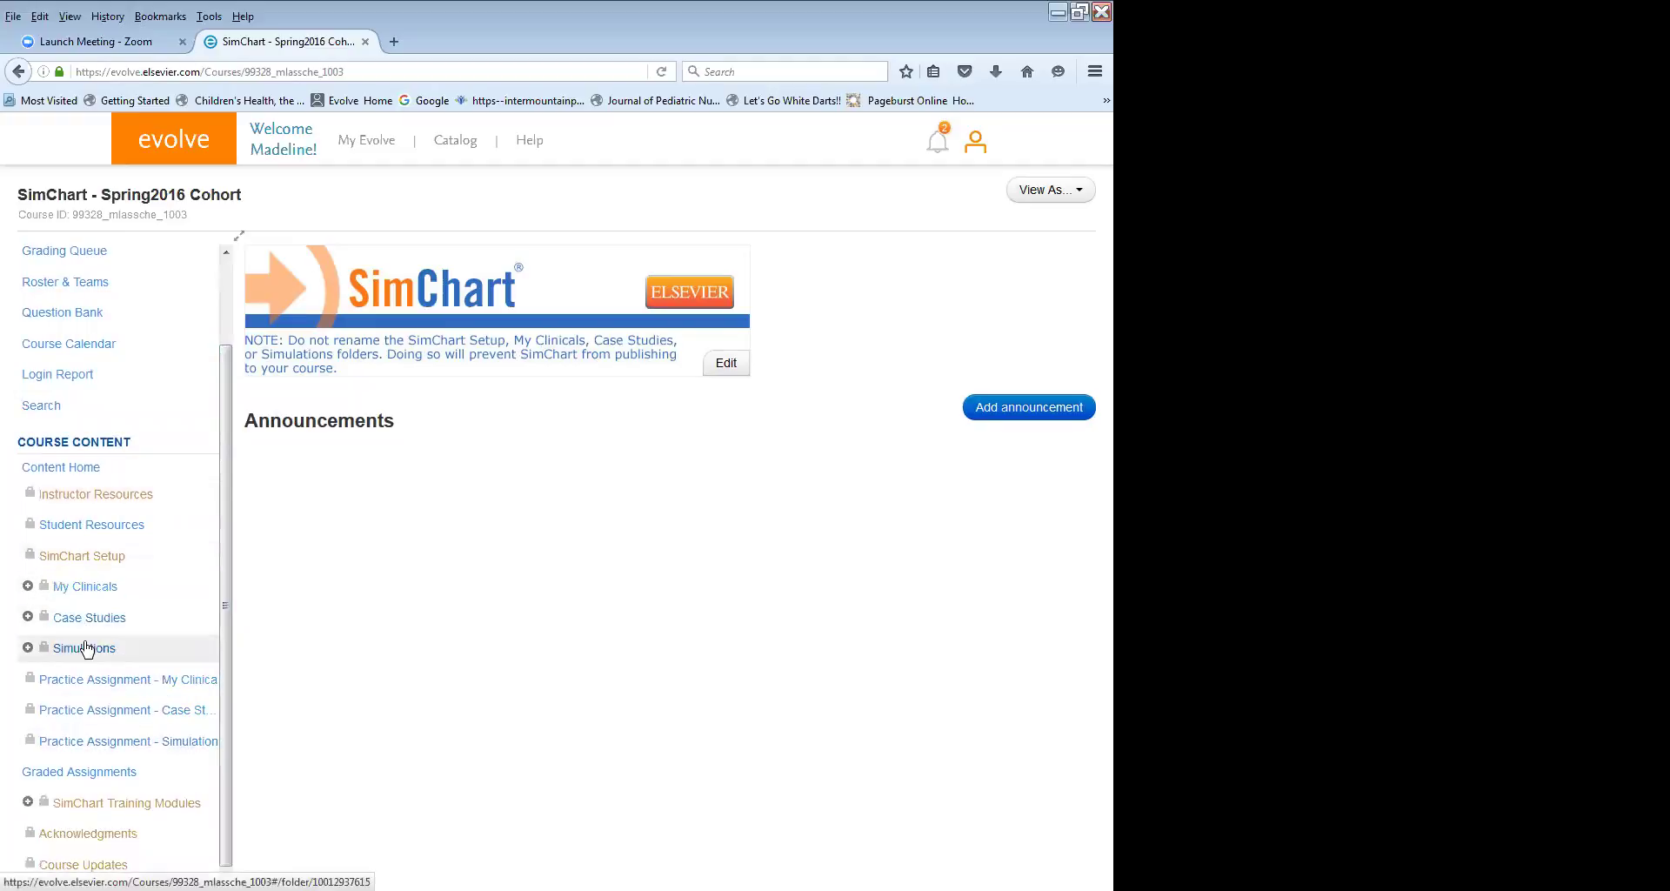
left_click(84, 586)
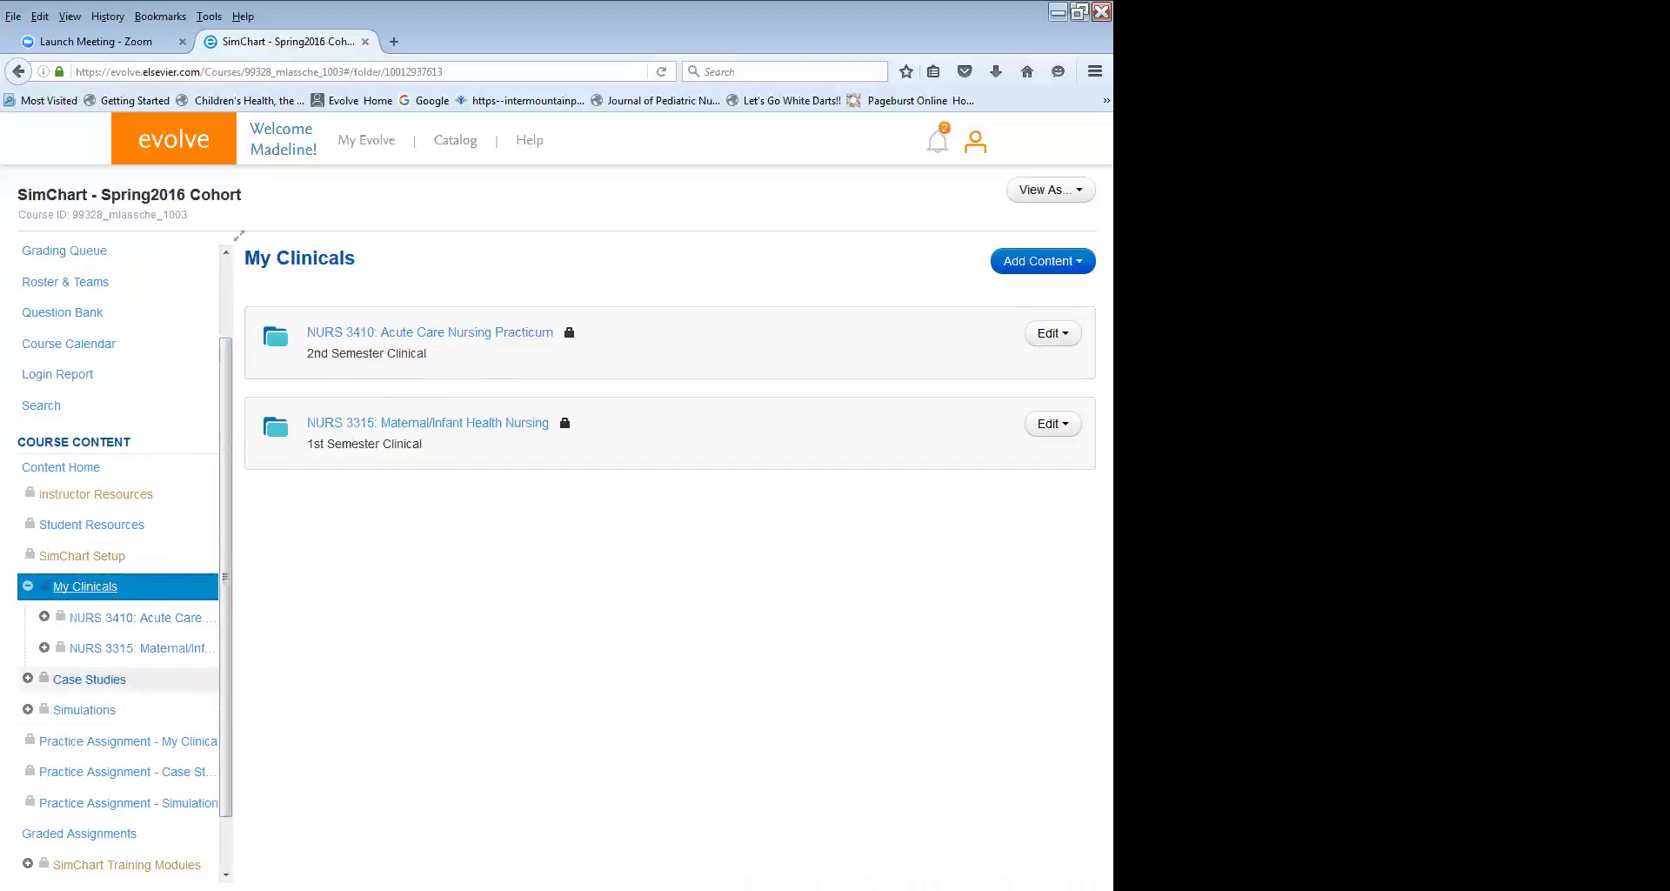
left_click(89, 679)
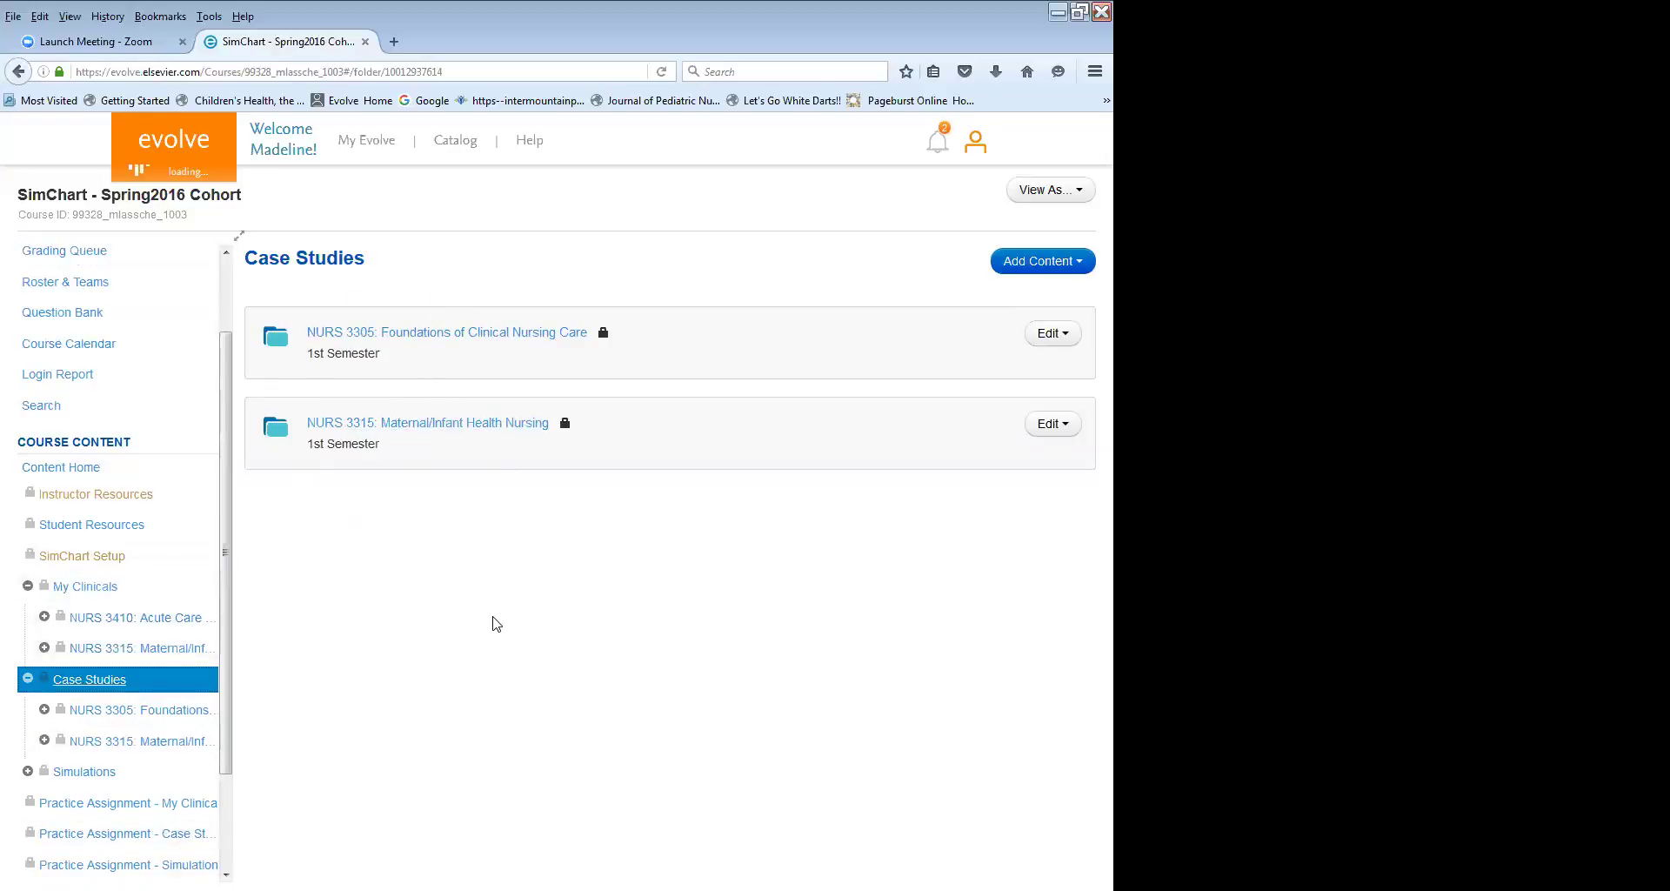
Examine the units in the NURS 3305: Foundations of Clinical Nursing Care case studies folder and open Unit 2.
left_click(508, 334)
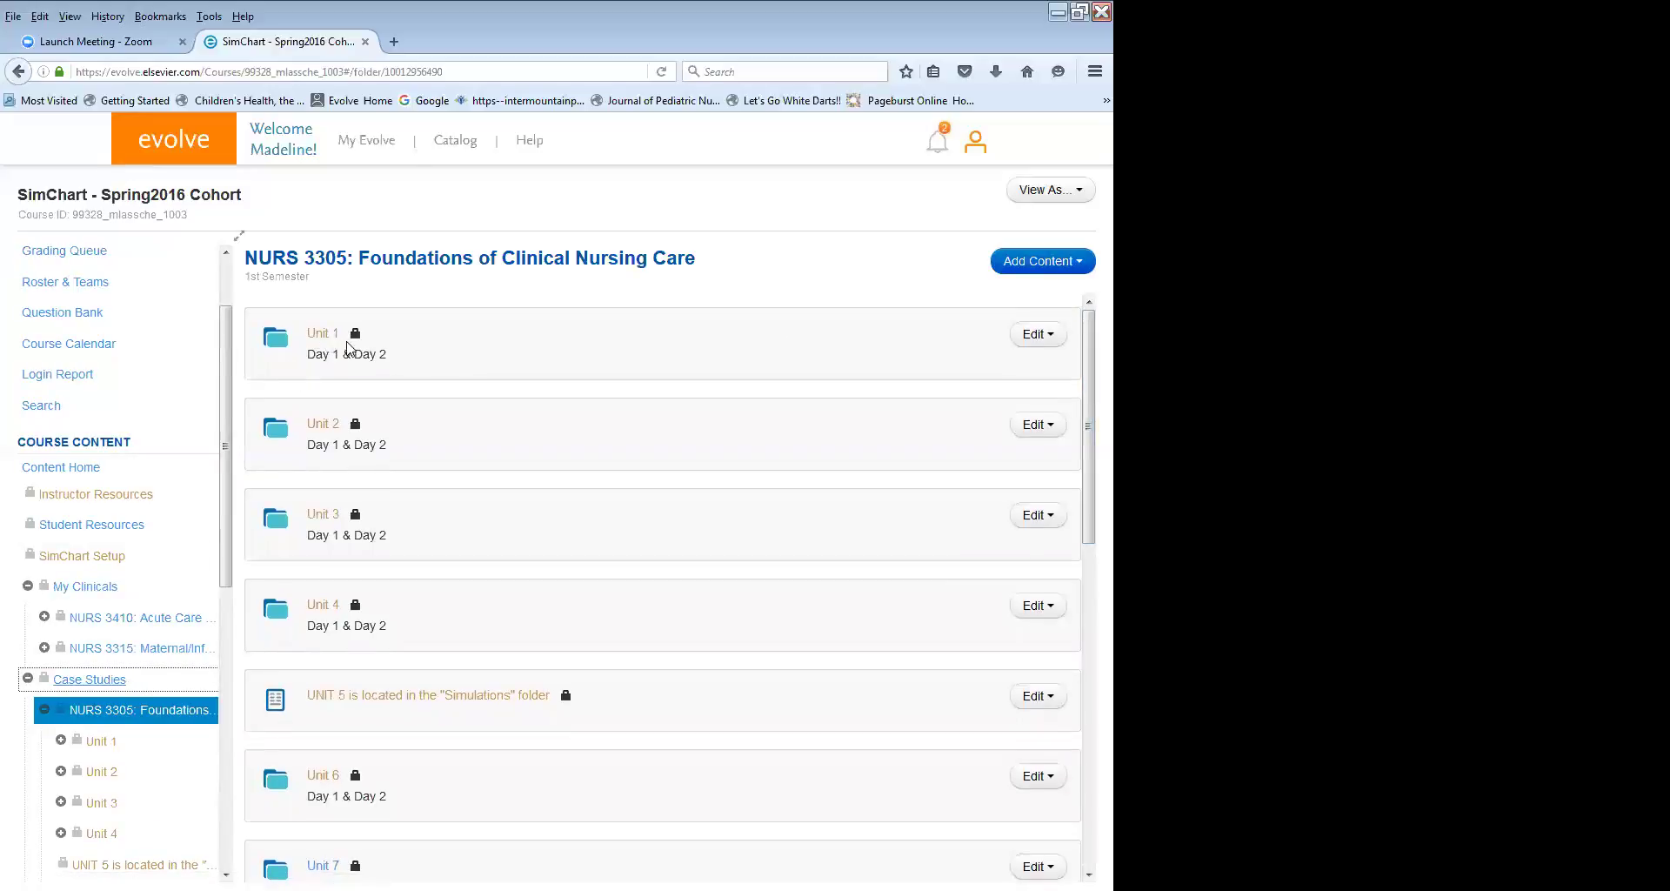
scroll(1088, 435, "down", 1)
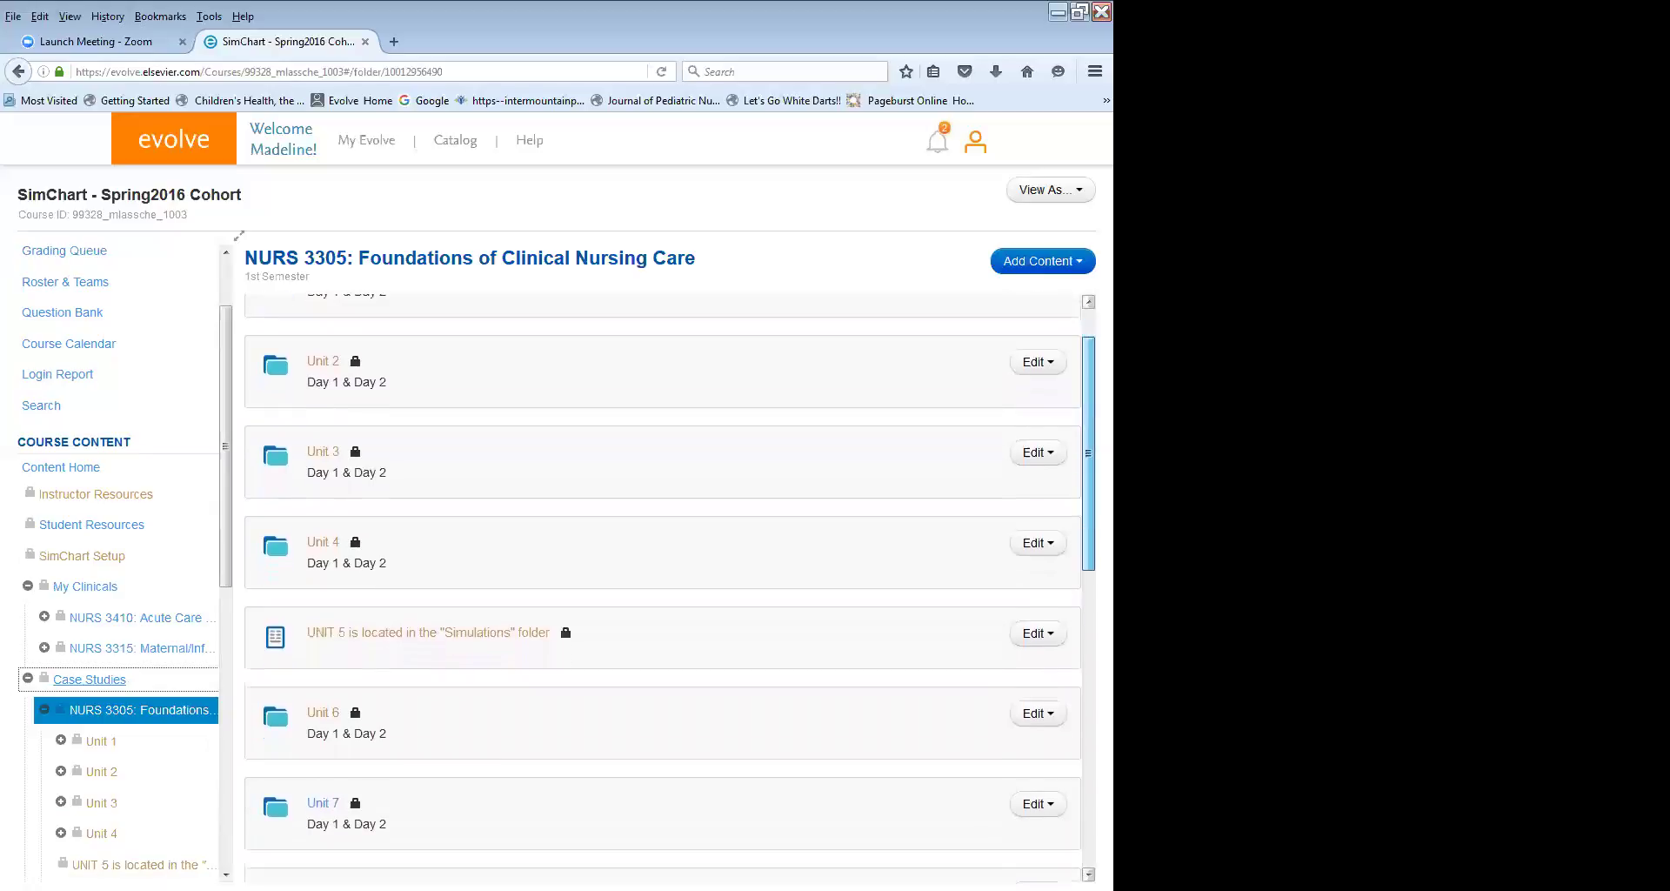
scroll(1088, 452, "down", 10)
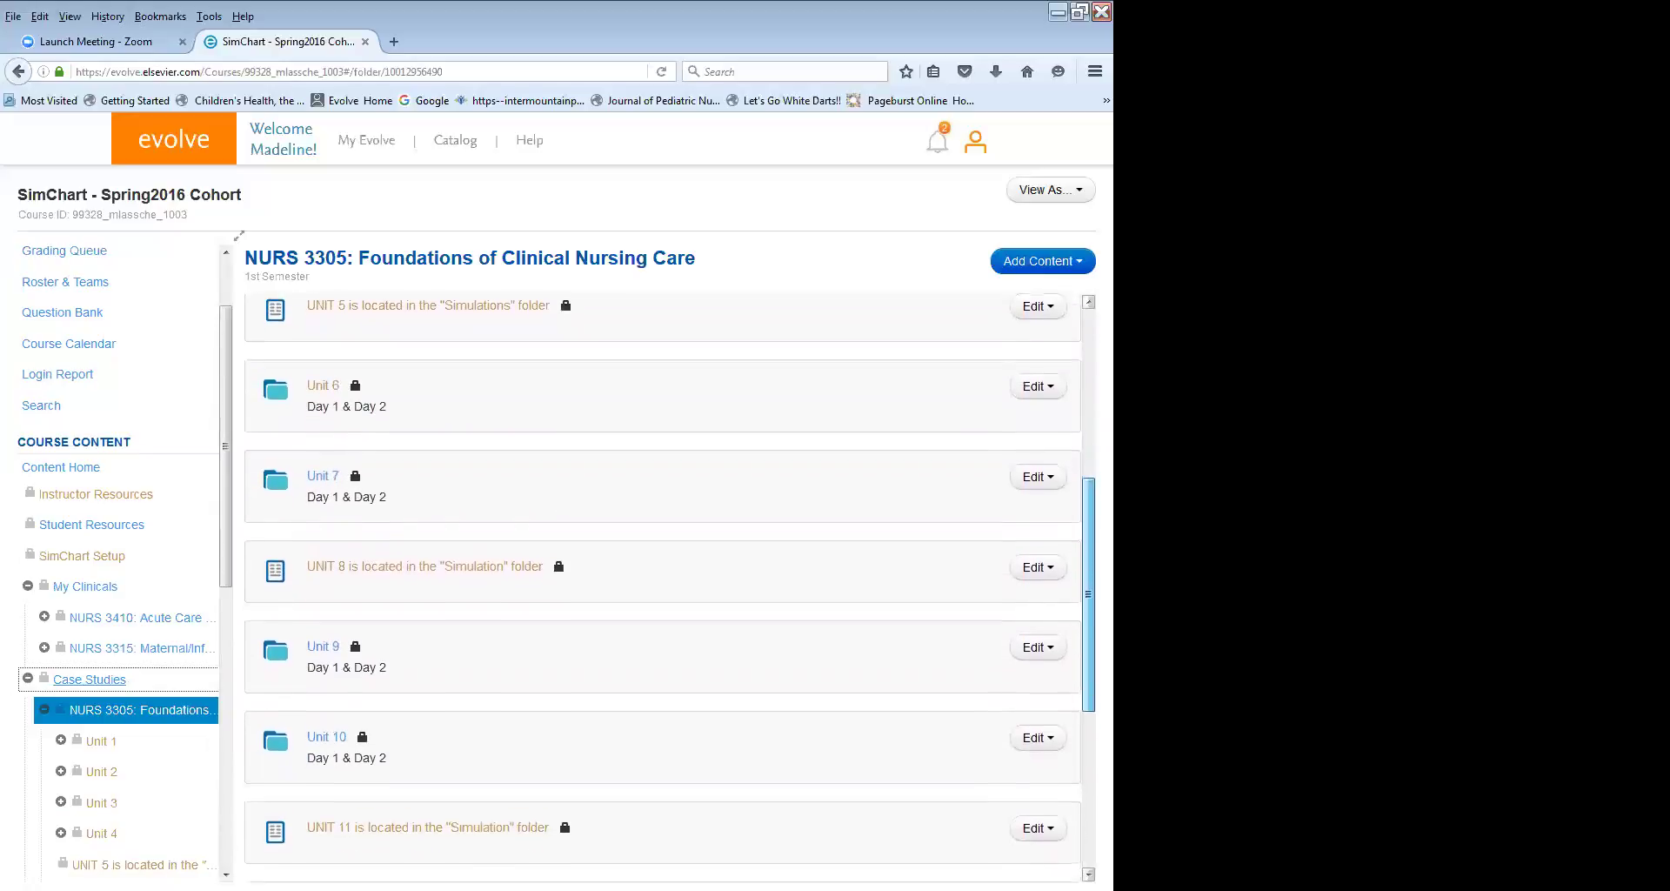
scroll(670, 587, "down", 1)
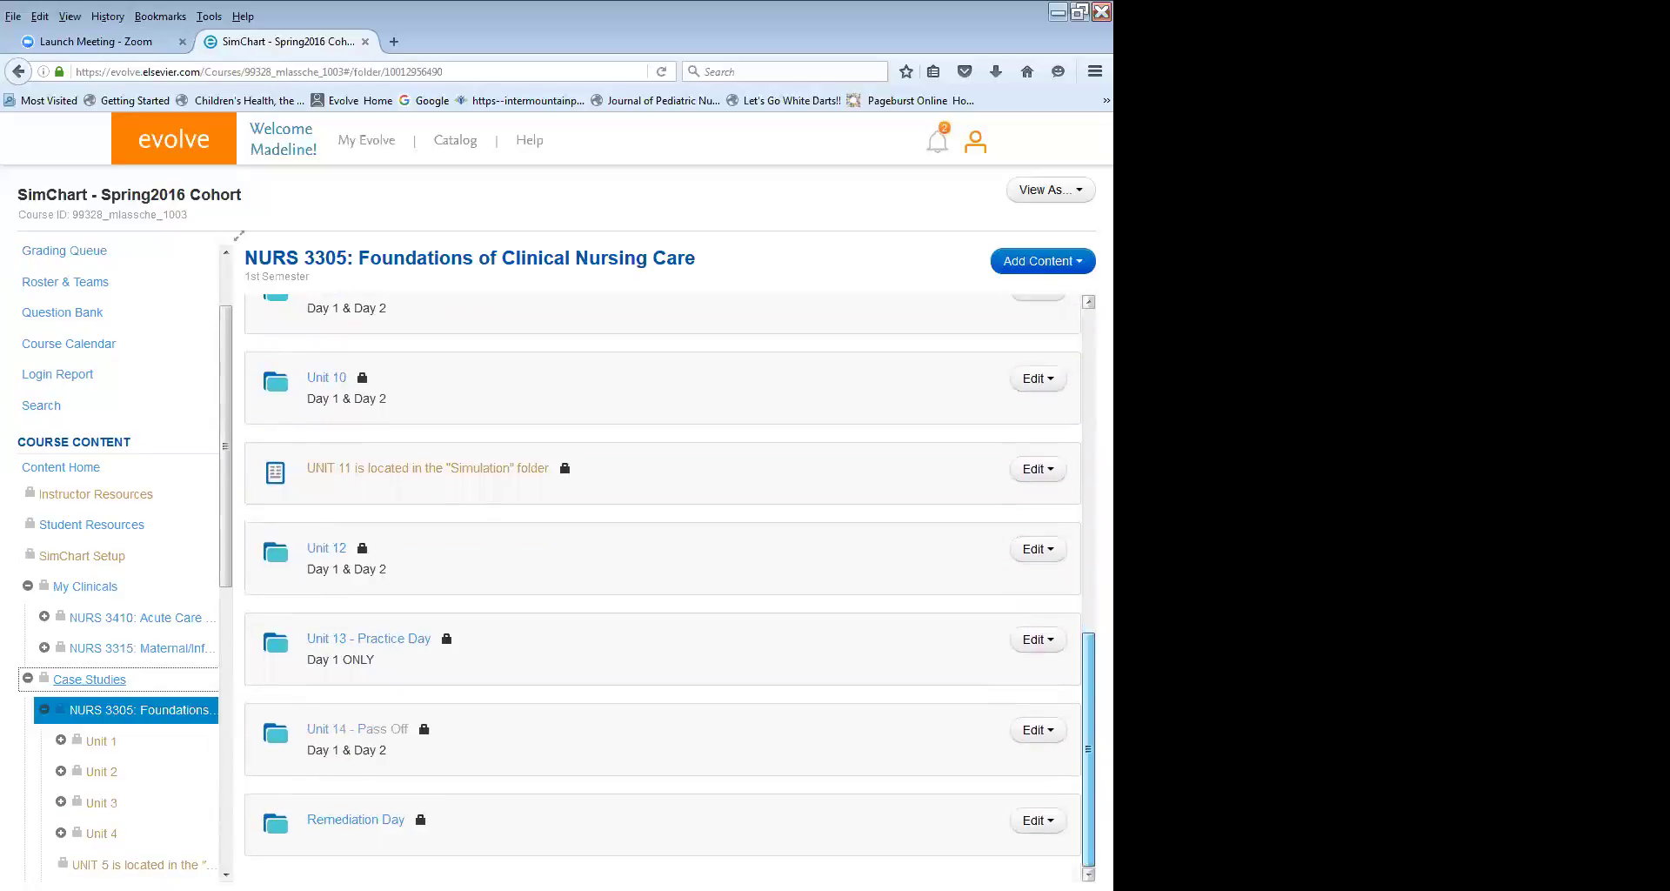
scroll(670, 587, "up", 12)
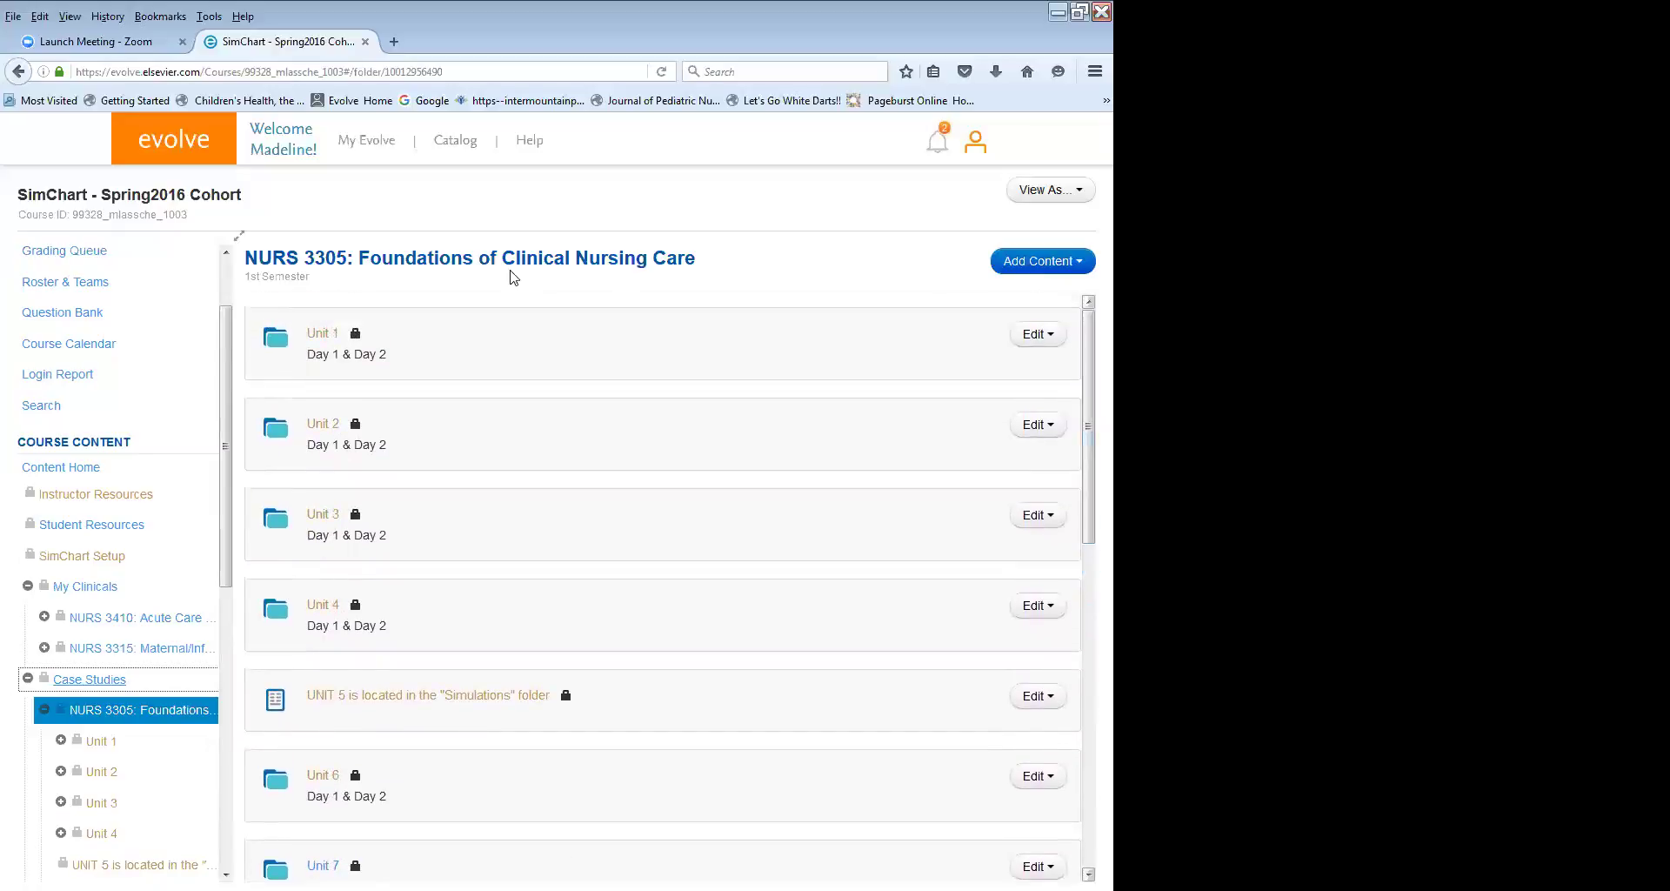
scroll(670, 587, "down", 12)
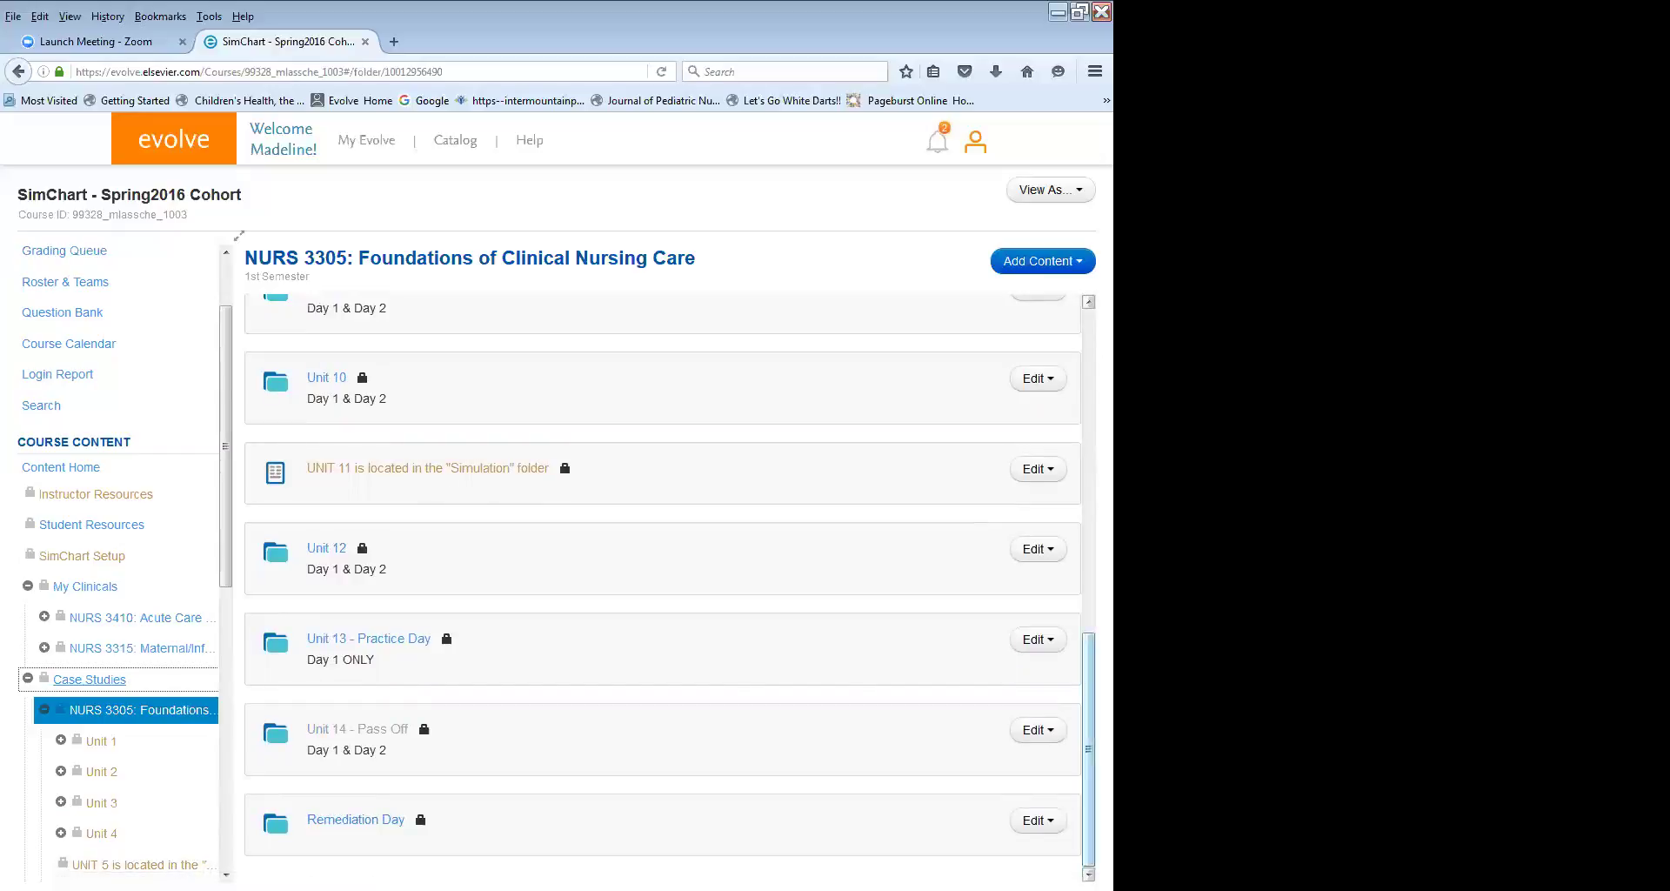
scroll(669, 587, "up", 12)
scroll(670, 587, "down", 12)
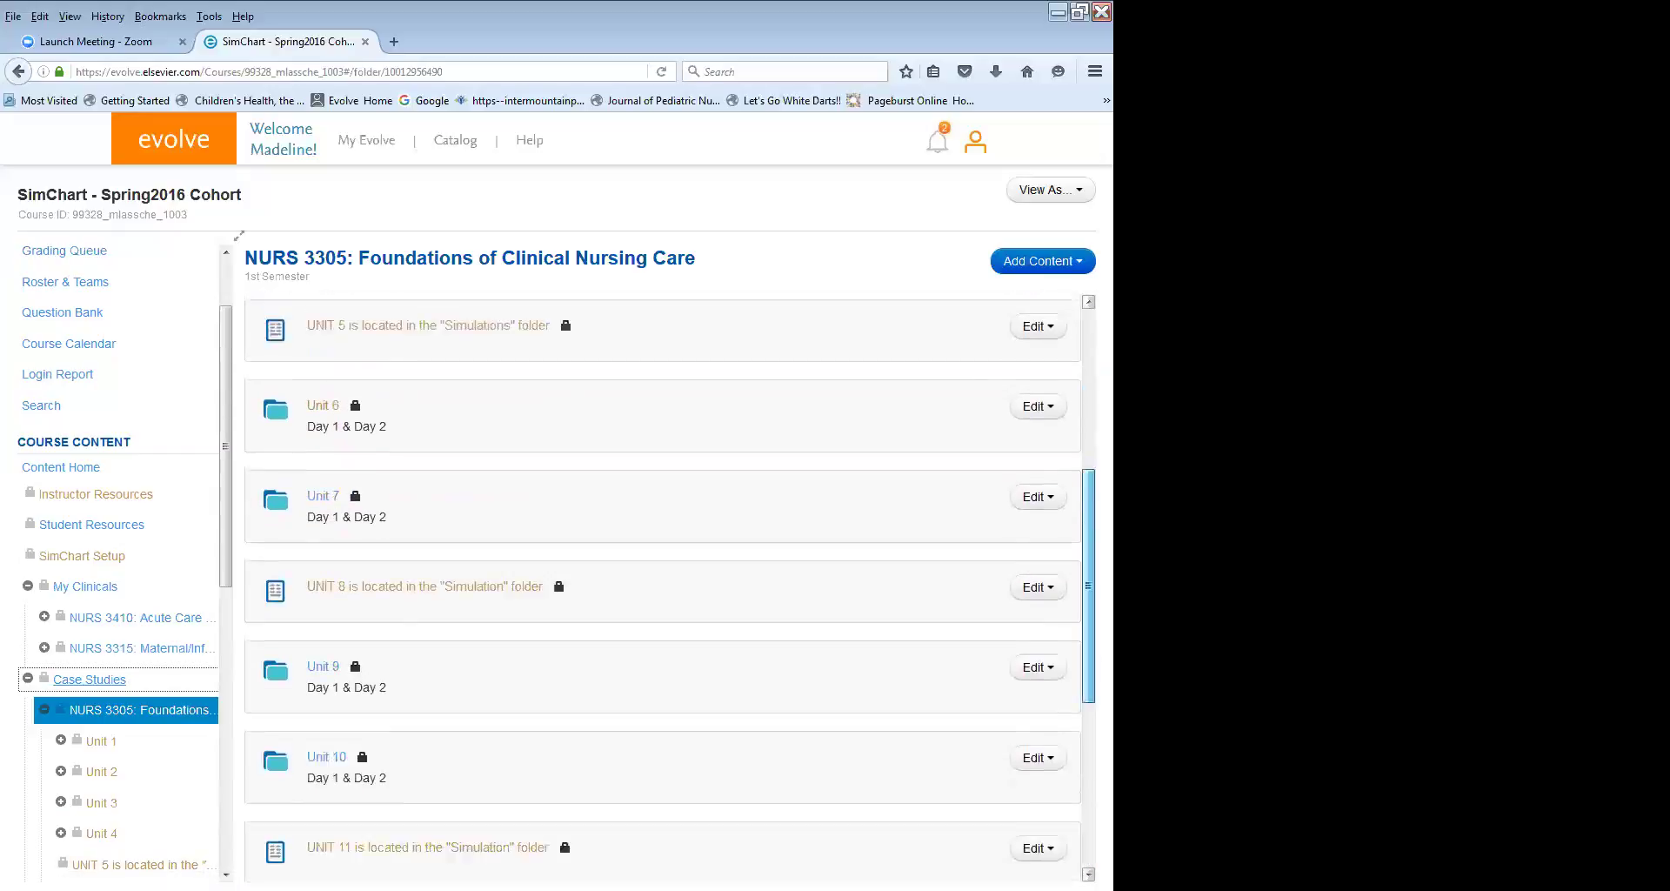
scroll(322, 381, "up", 12)
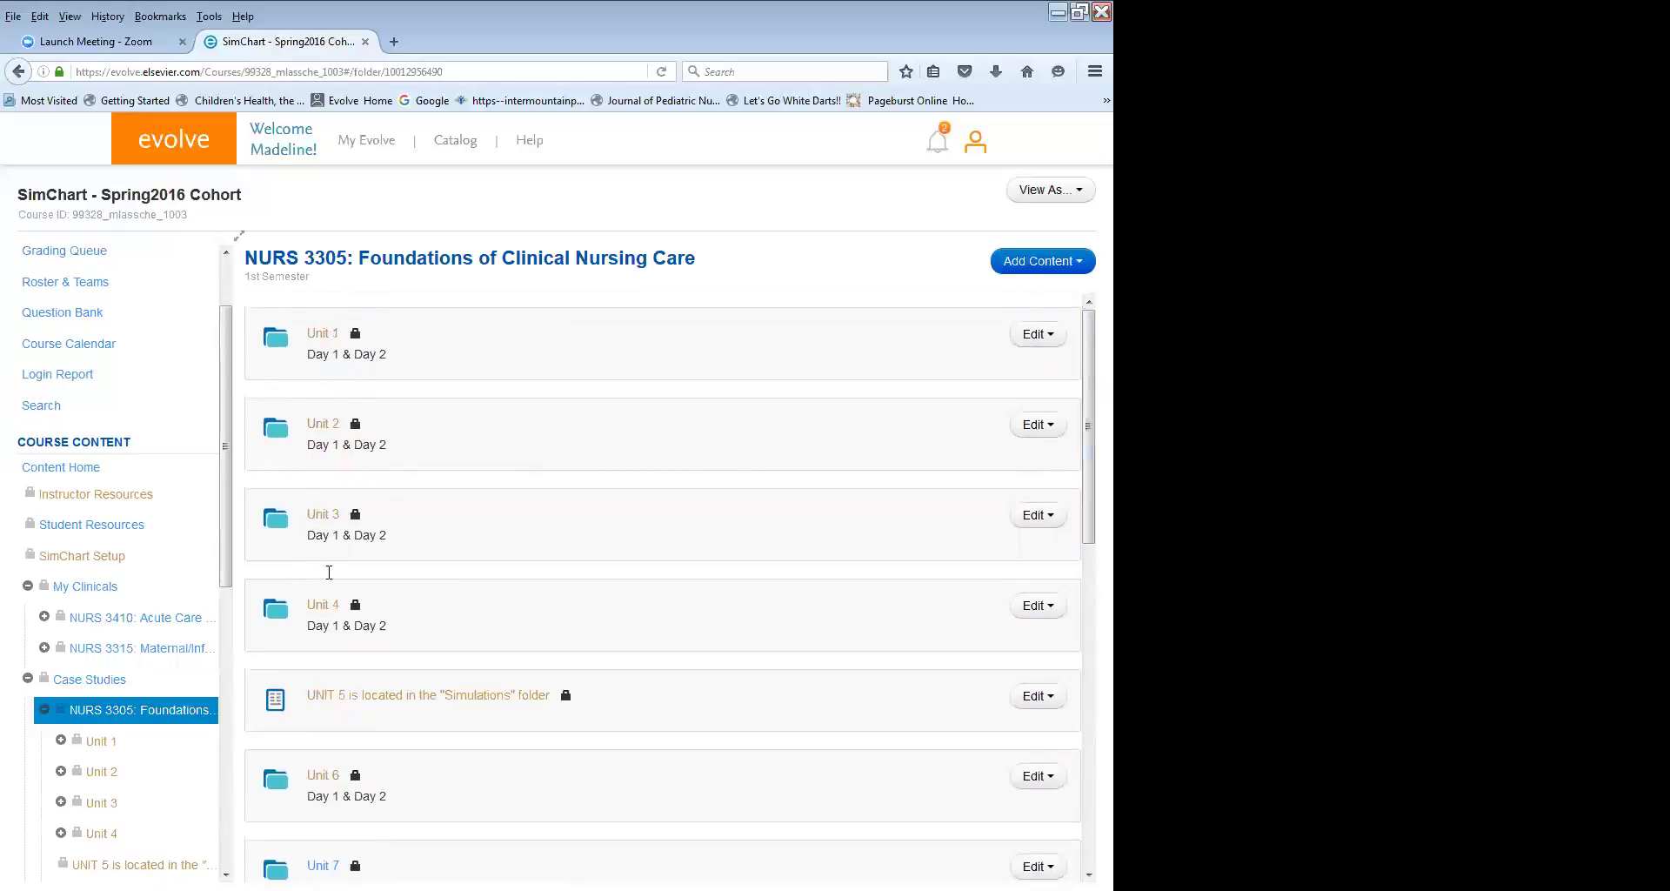
left_click(322, 426)
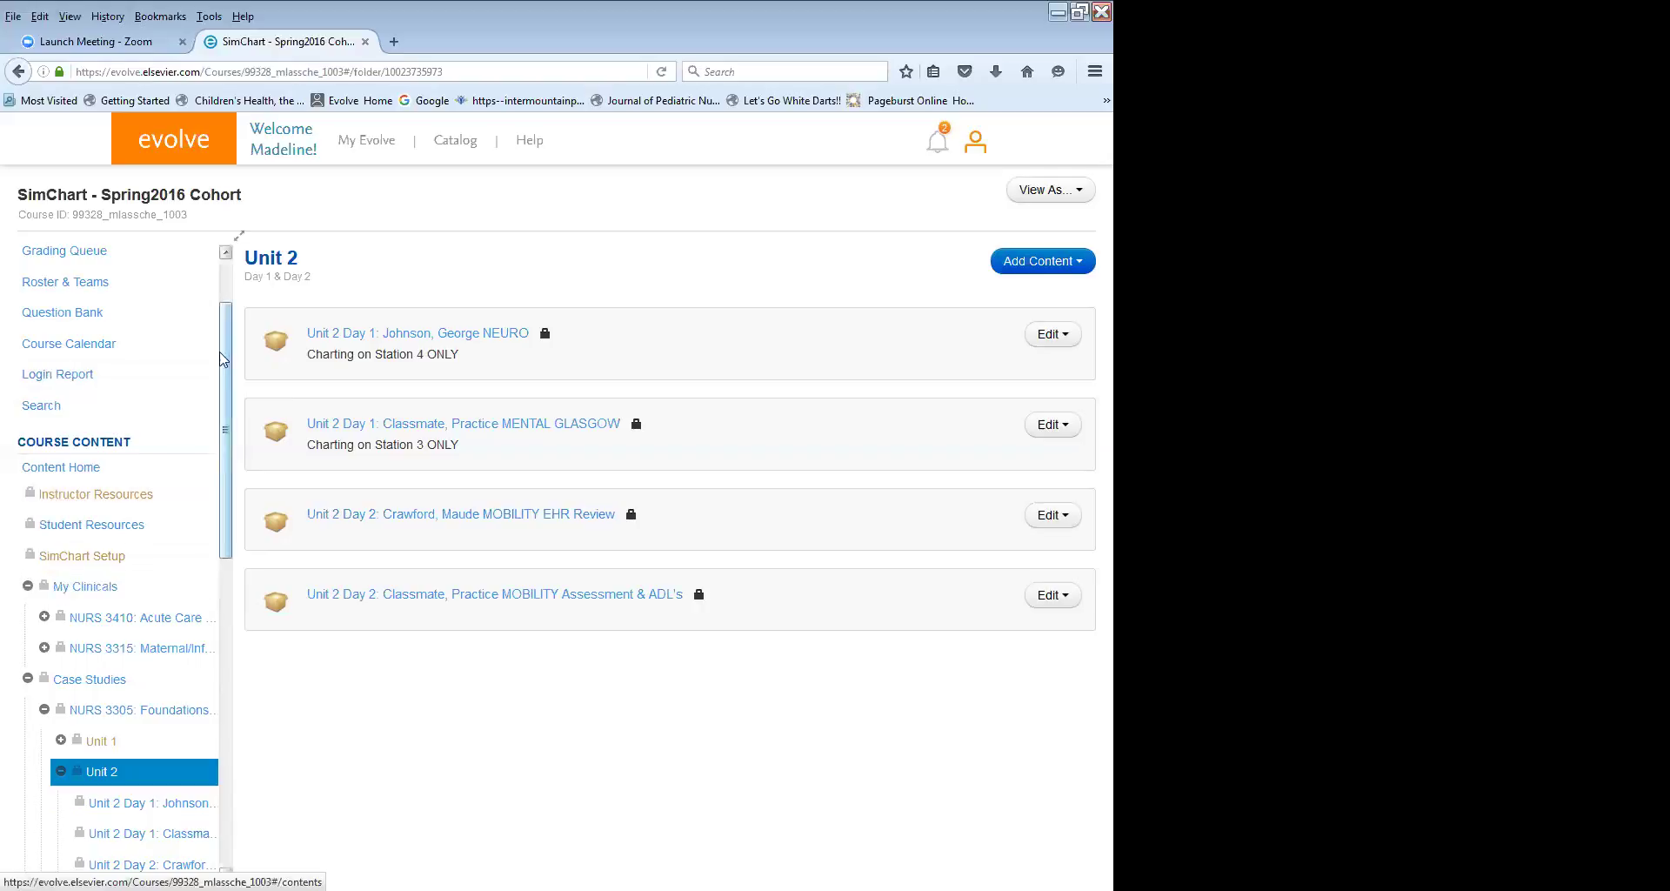
Open SimChart Setup from the Spring2016 Cohort course and look at the clinical assignment setup form.
scroll(226, 386, "down", 2)
left_click_drag(226, 386, 179, 223)
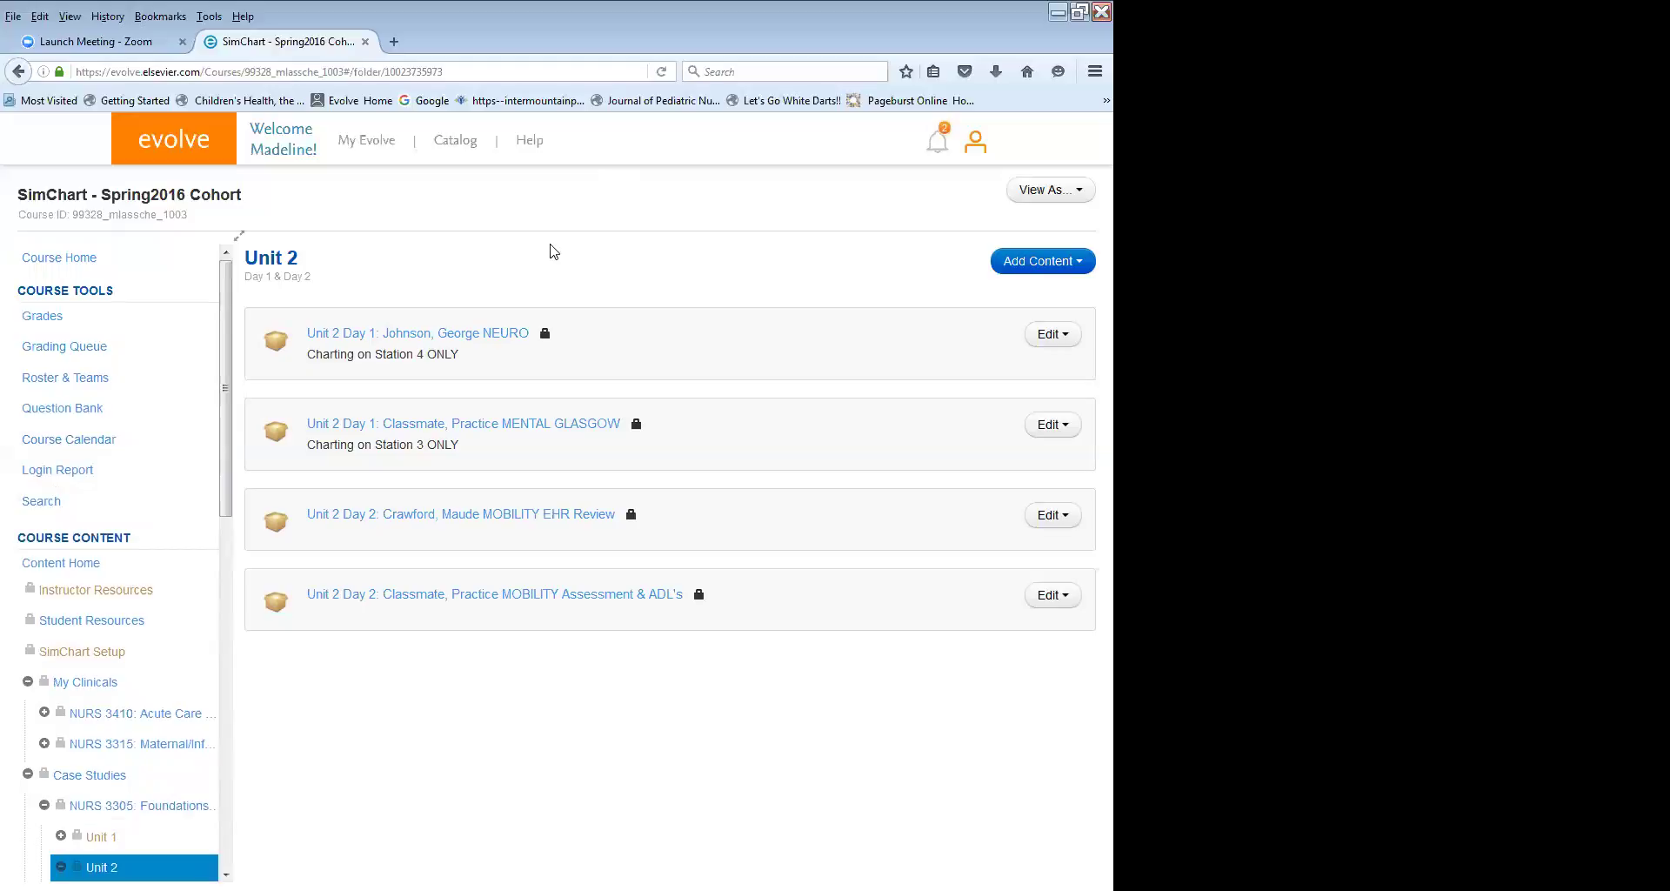
left_click(98, 650)
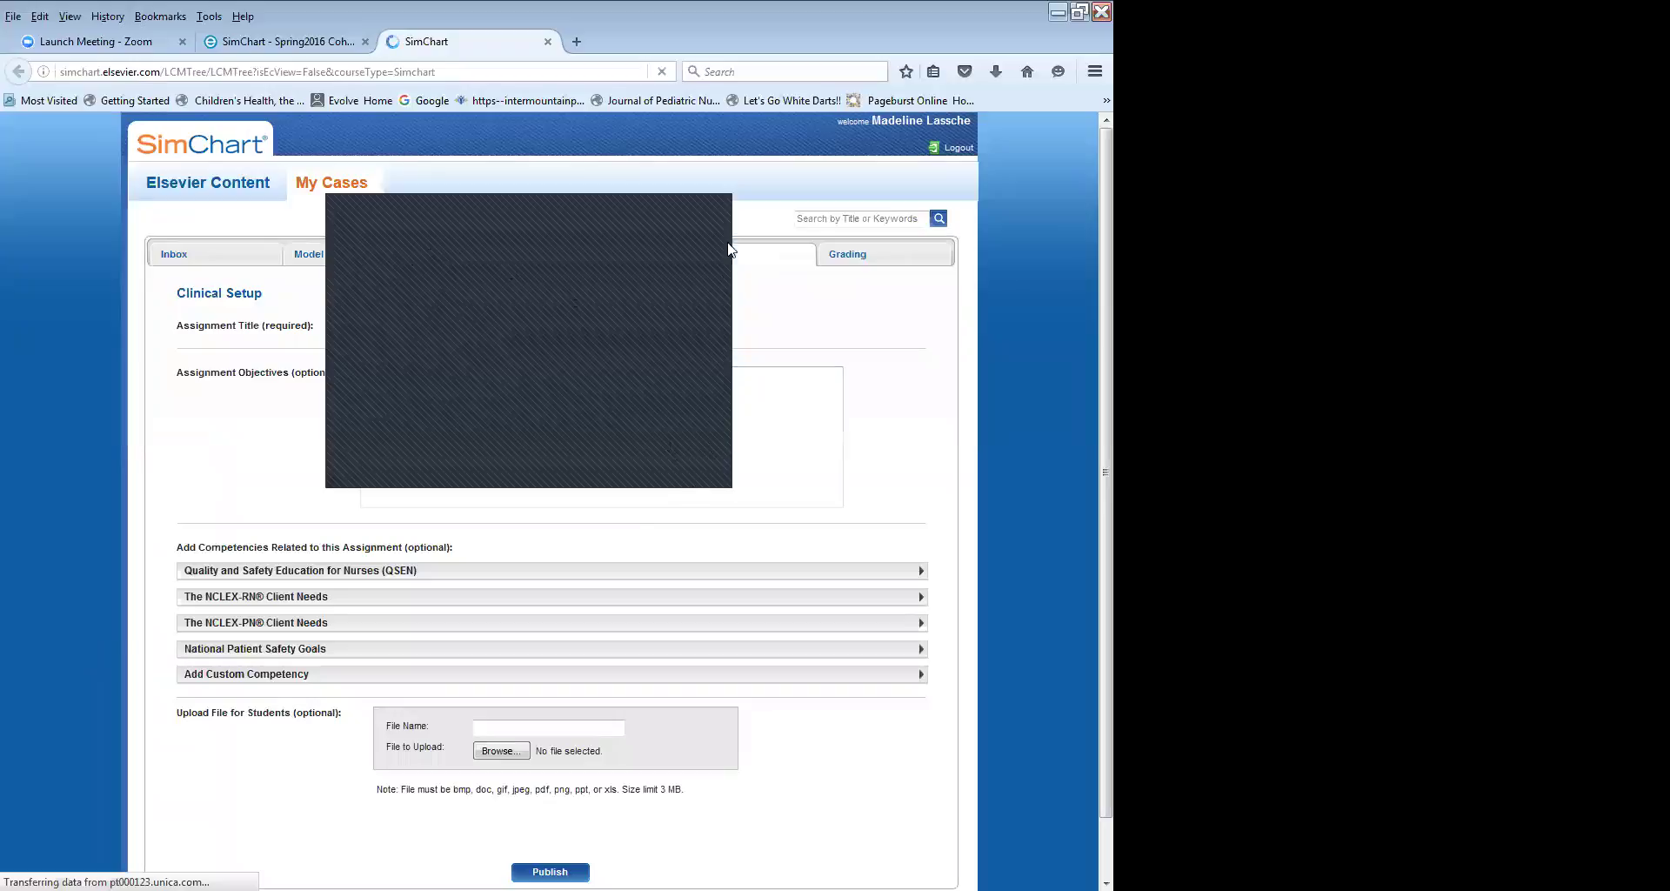
left_click(715, 211)
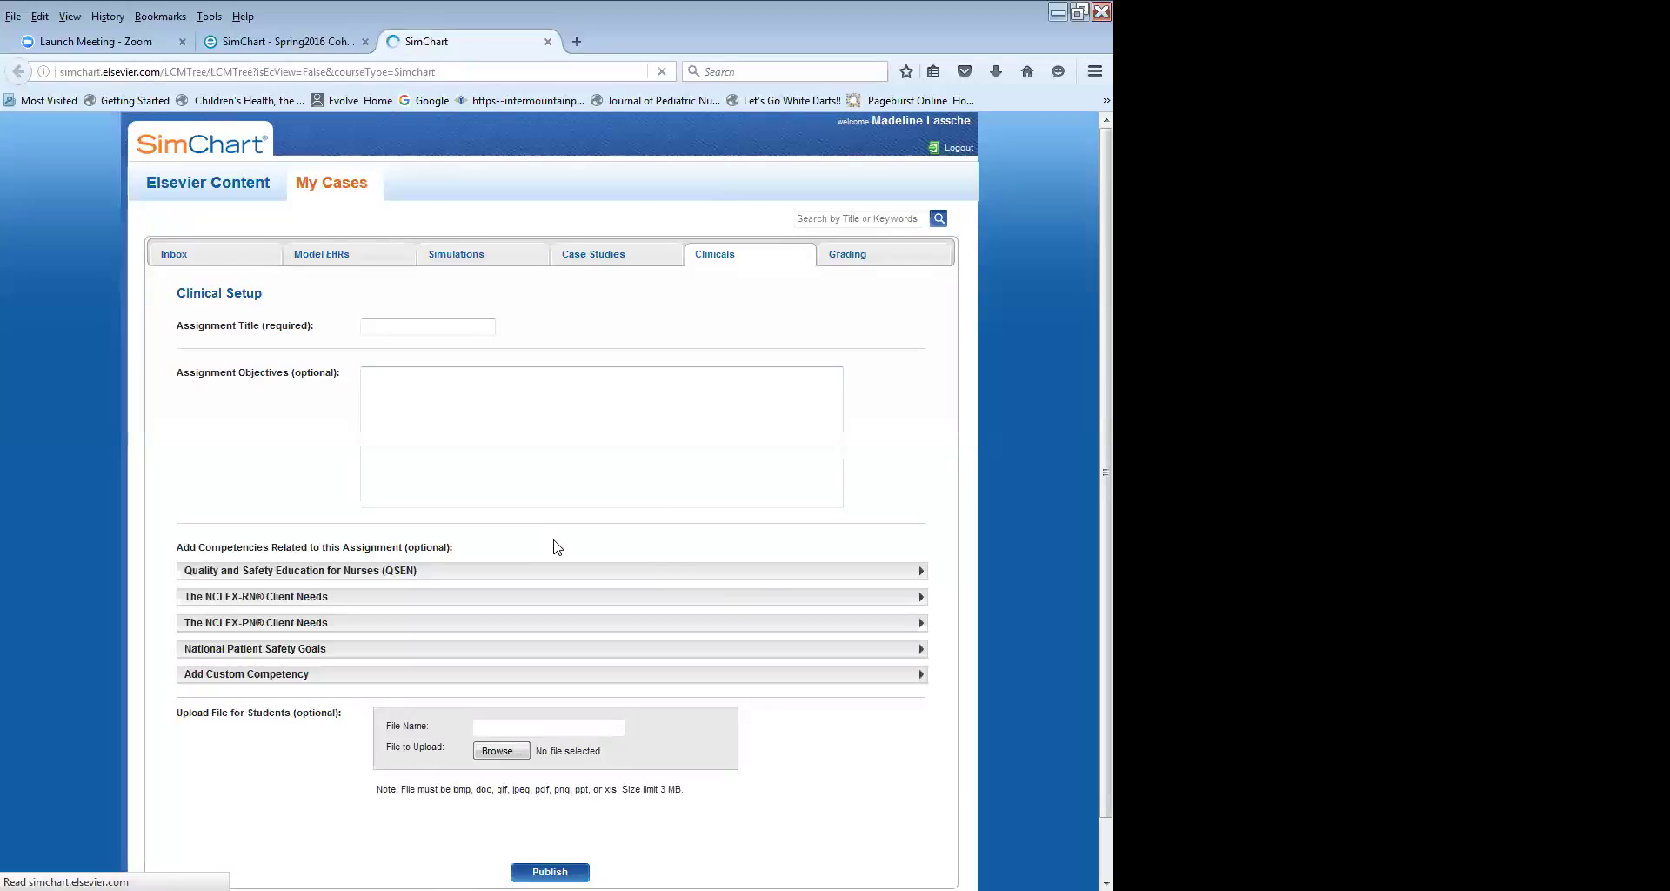
left_click(375, 332)
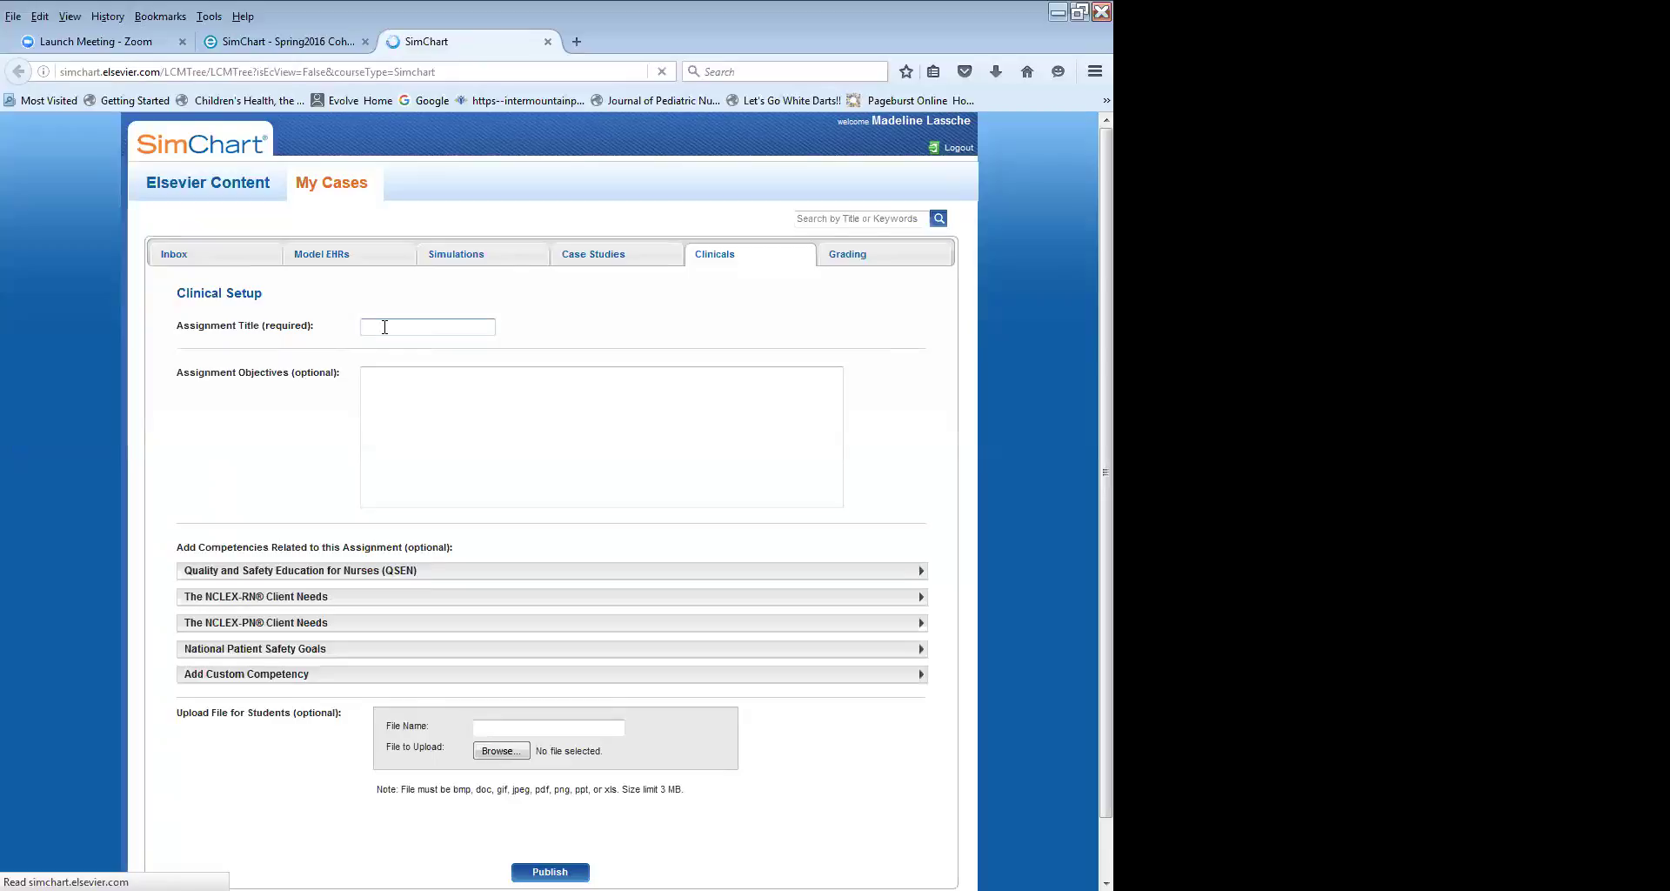
Open the case studies in SimChart, expand the NURS 3305 Foundations folder and view the contents of Units 1, 2 and 3.
left_click(585, 262)
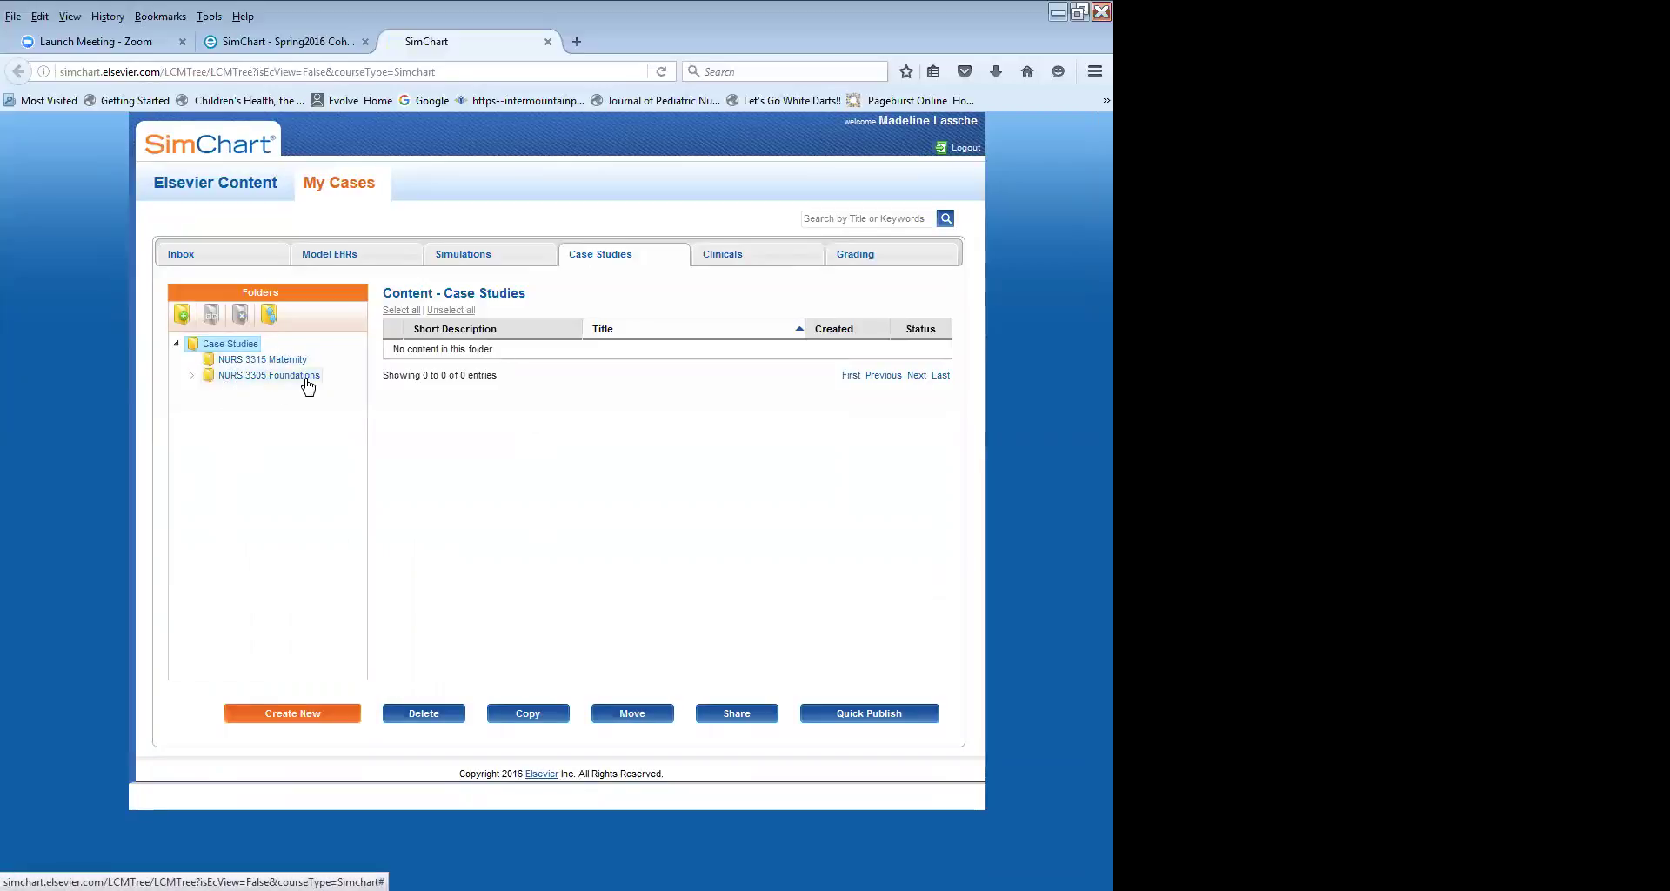
left_click(190, 375)
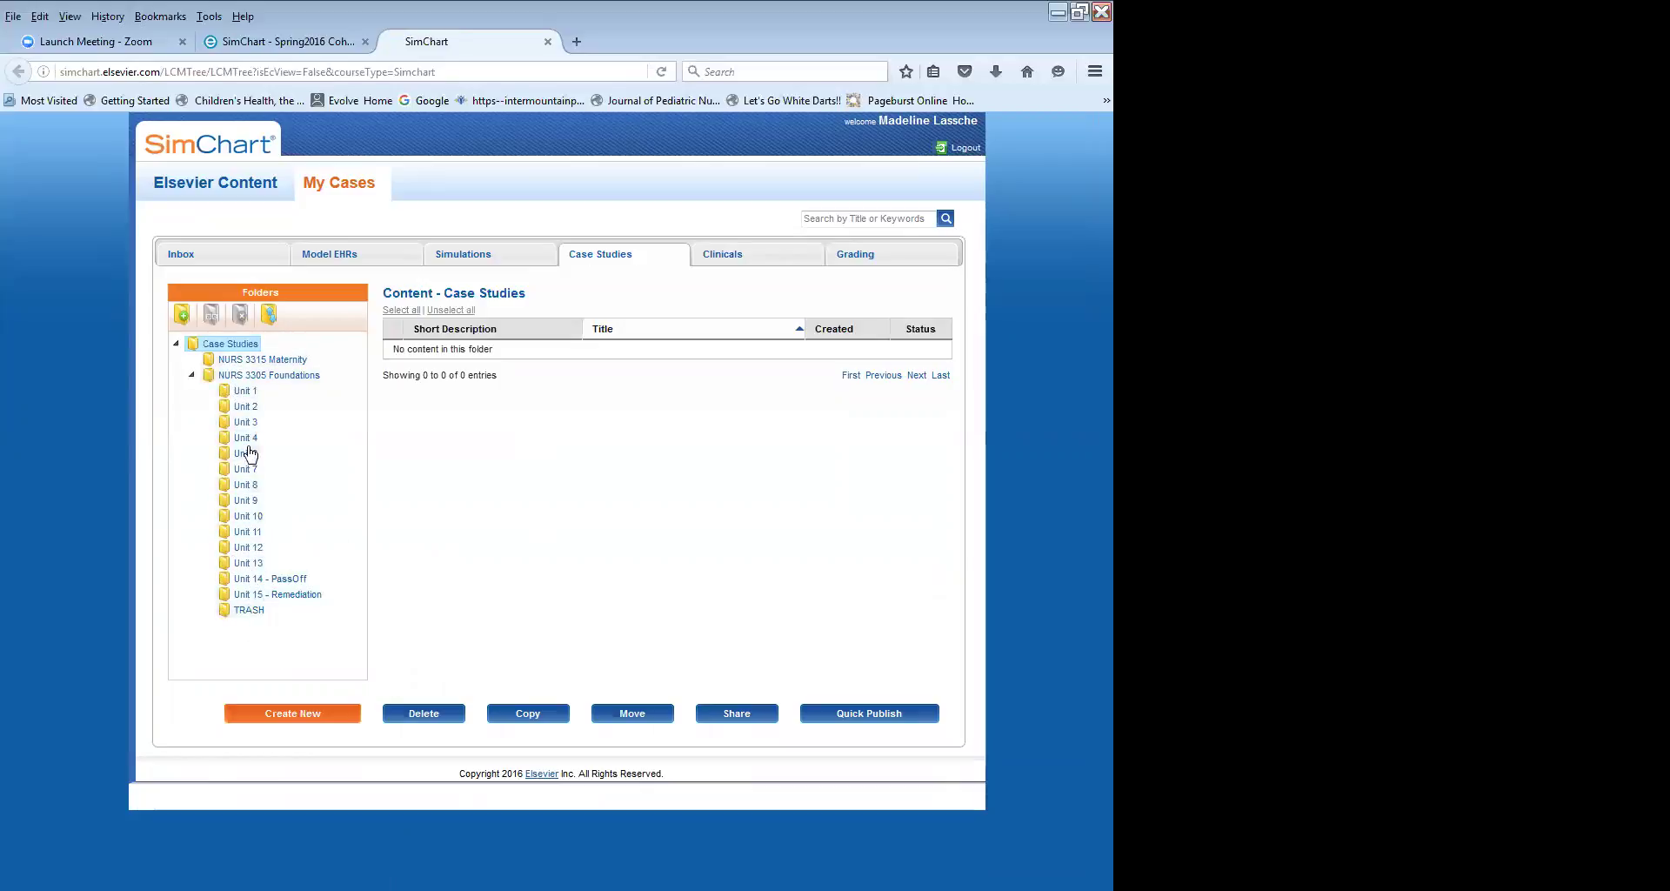
left_click(244, 390)
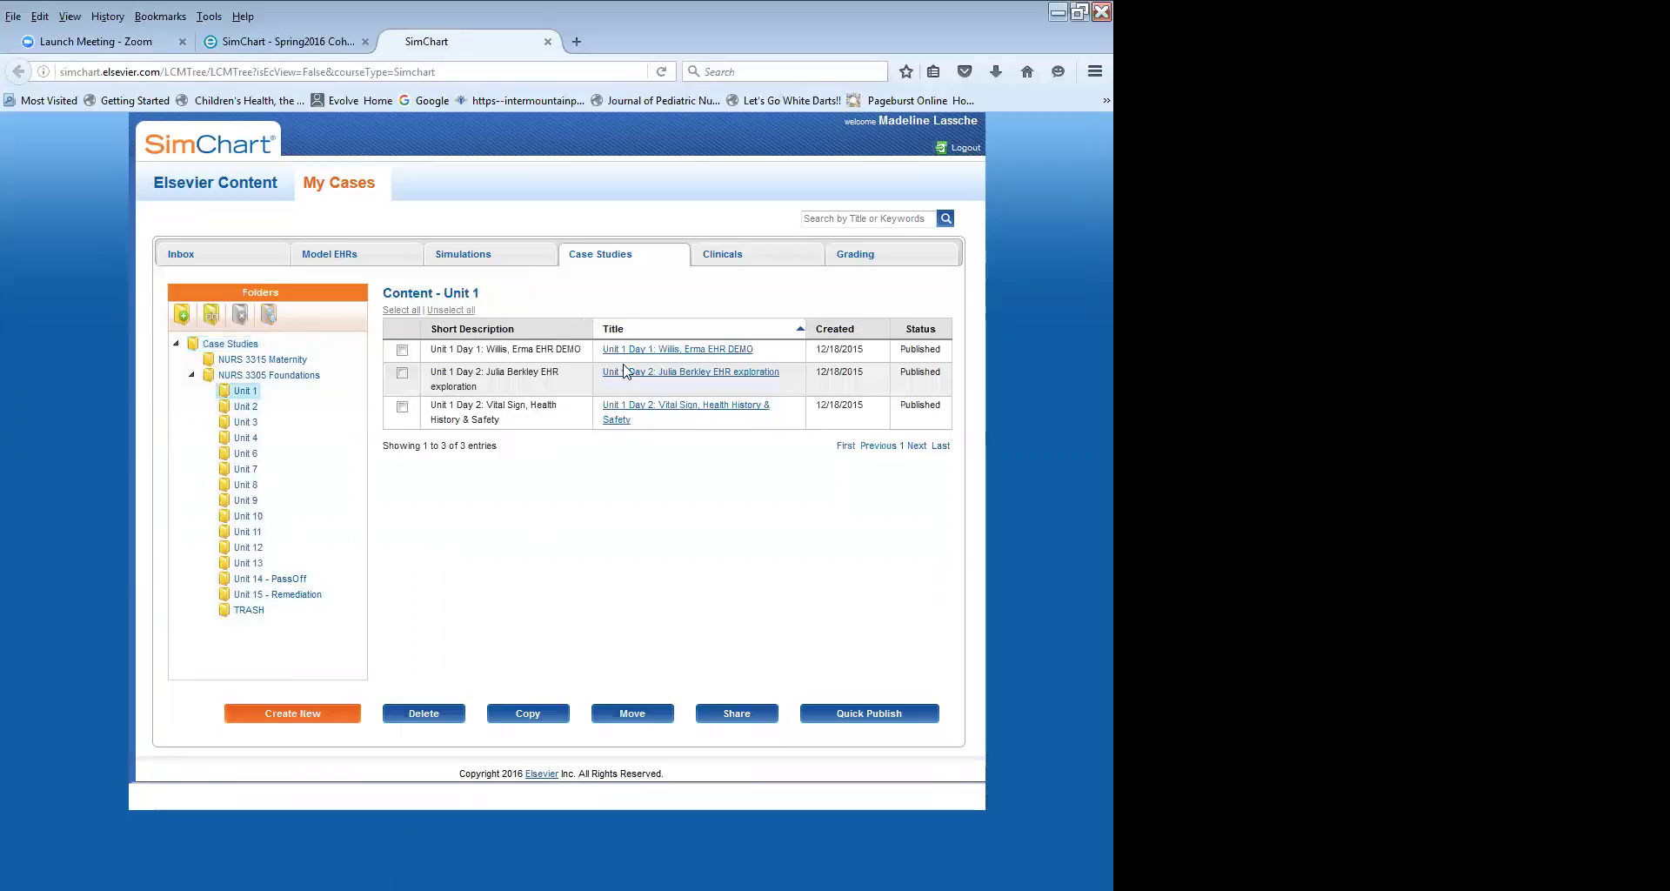
left_click(245, 406)
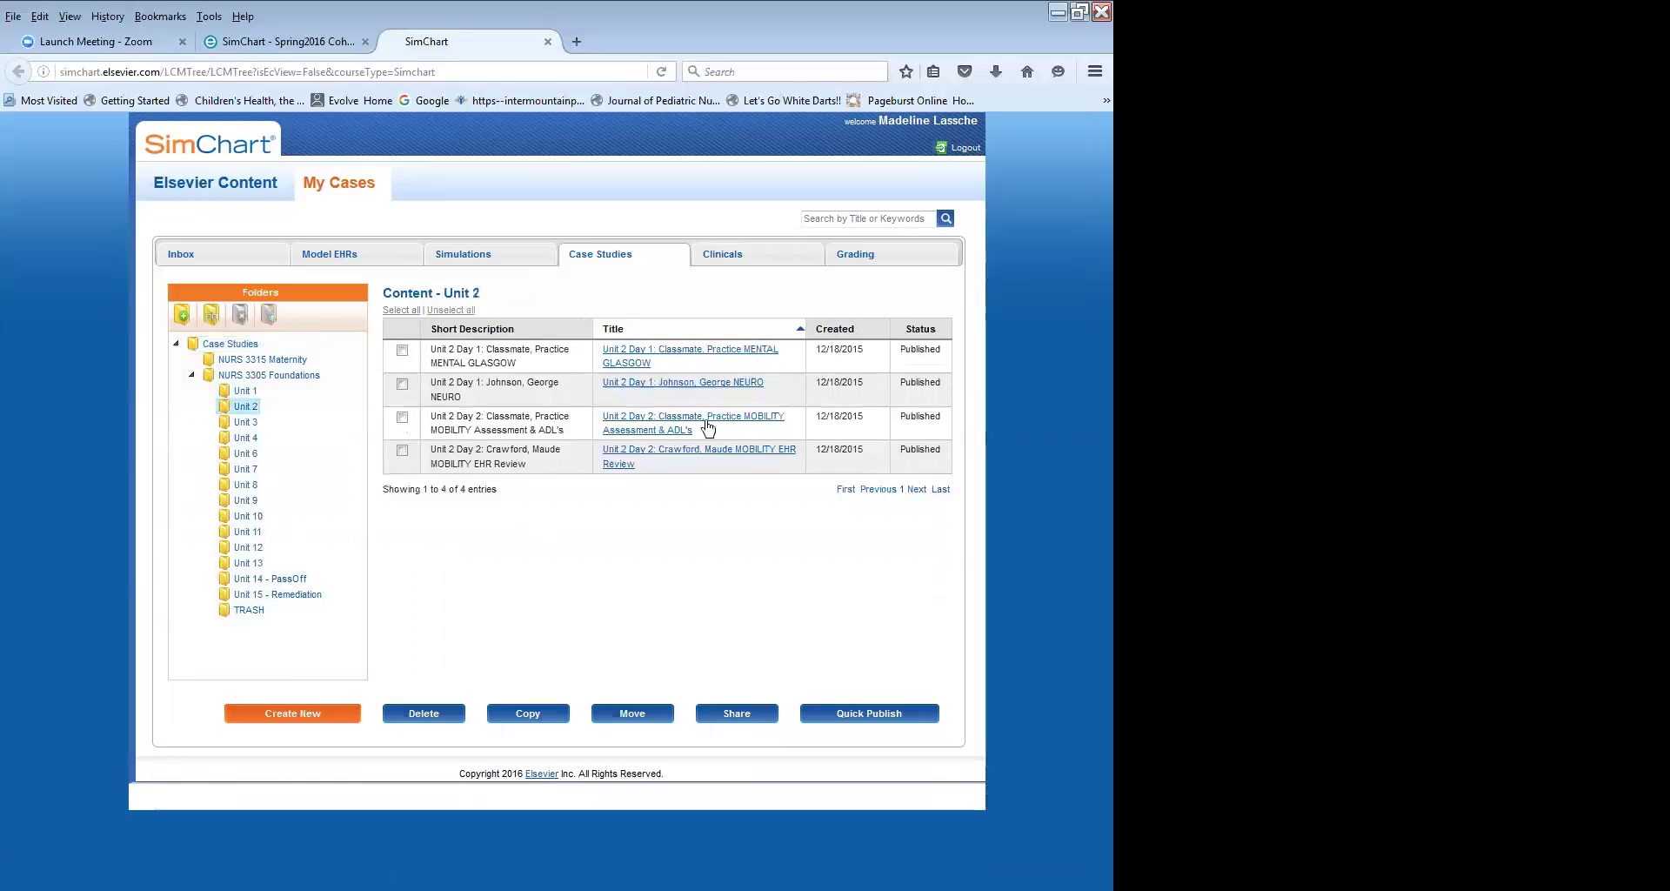
left_click(246, 423)
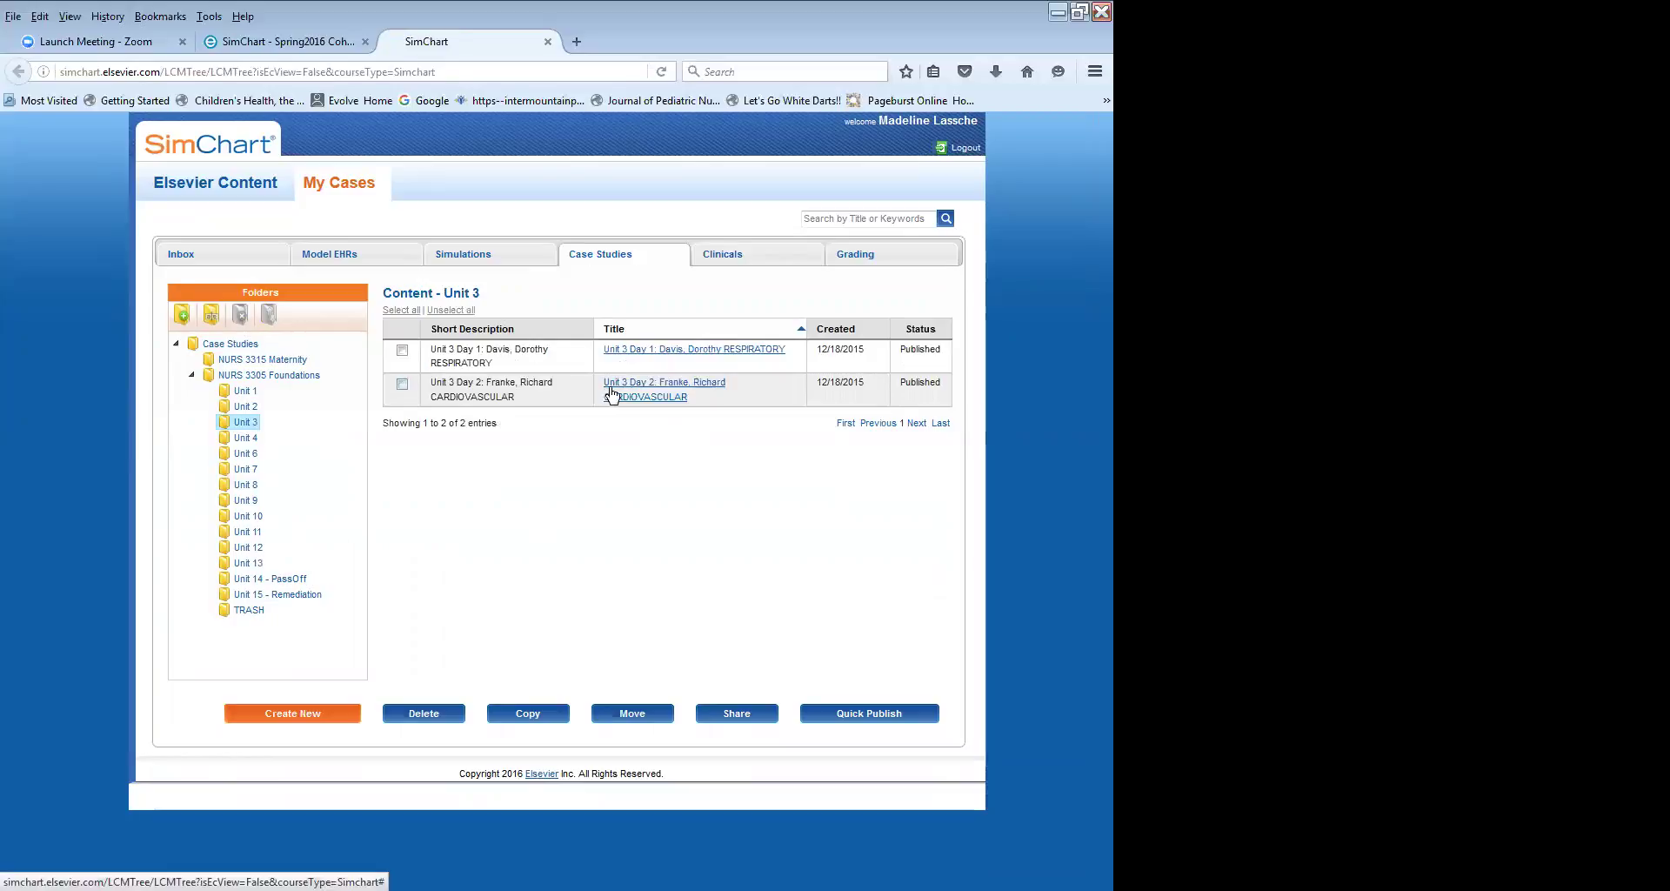
Compare the SimChart case study folders with the Spring2016 Cohort course content, and open the course's My Clinicals folder.
left_click(287, 41)
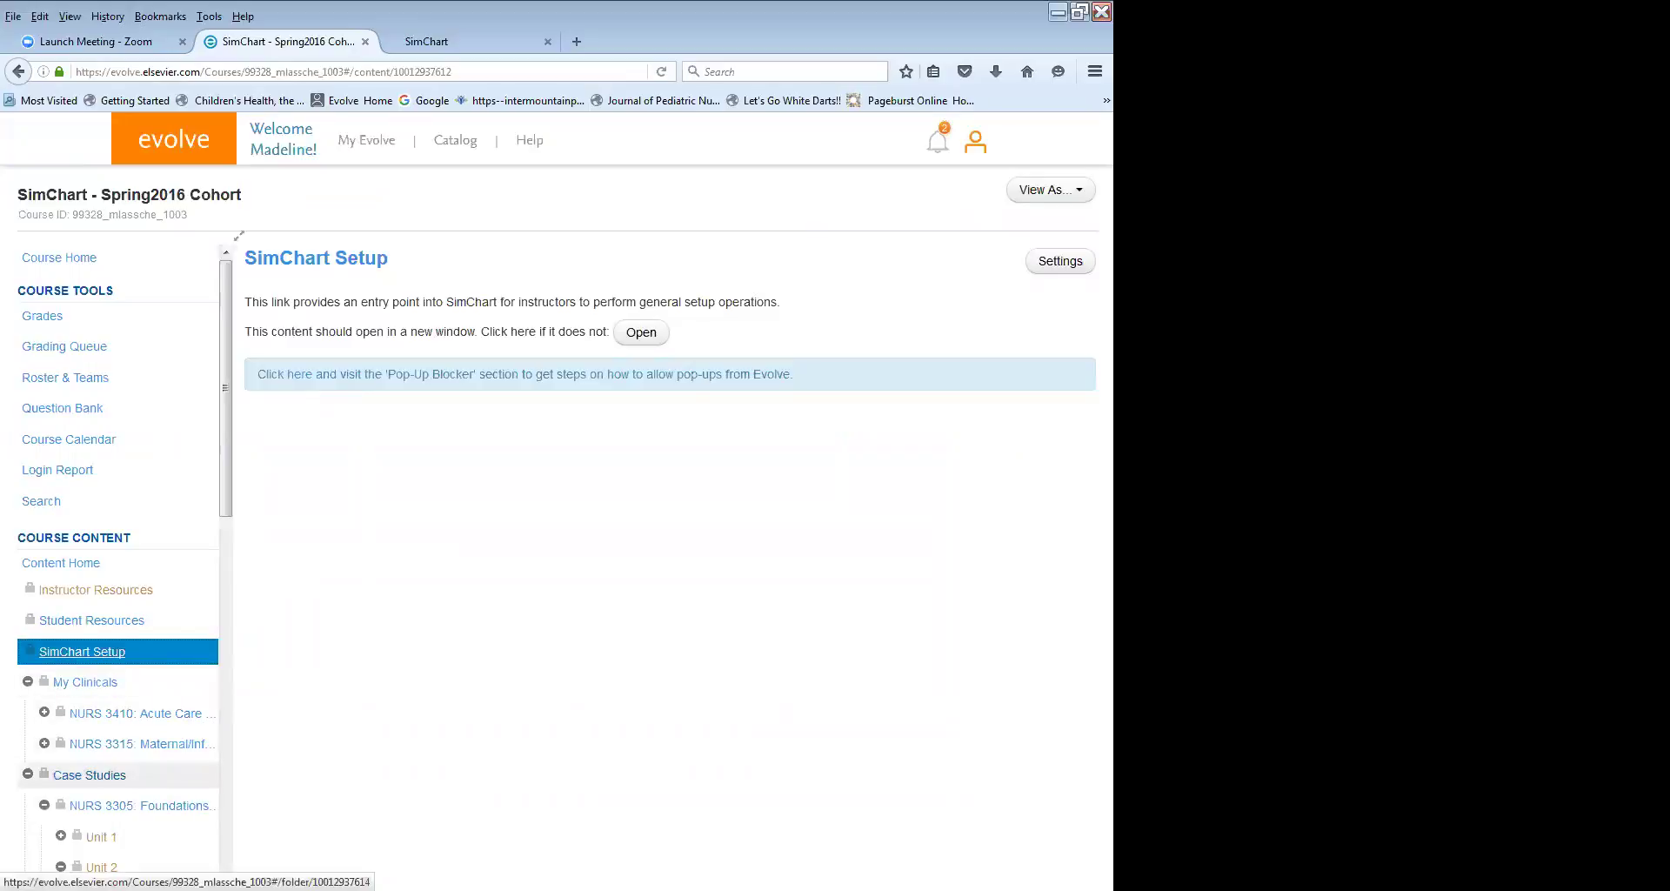
scroll(113, 775, "down", 3)
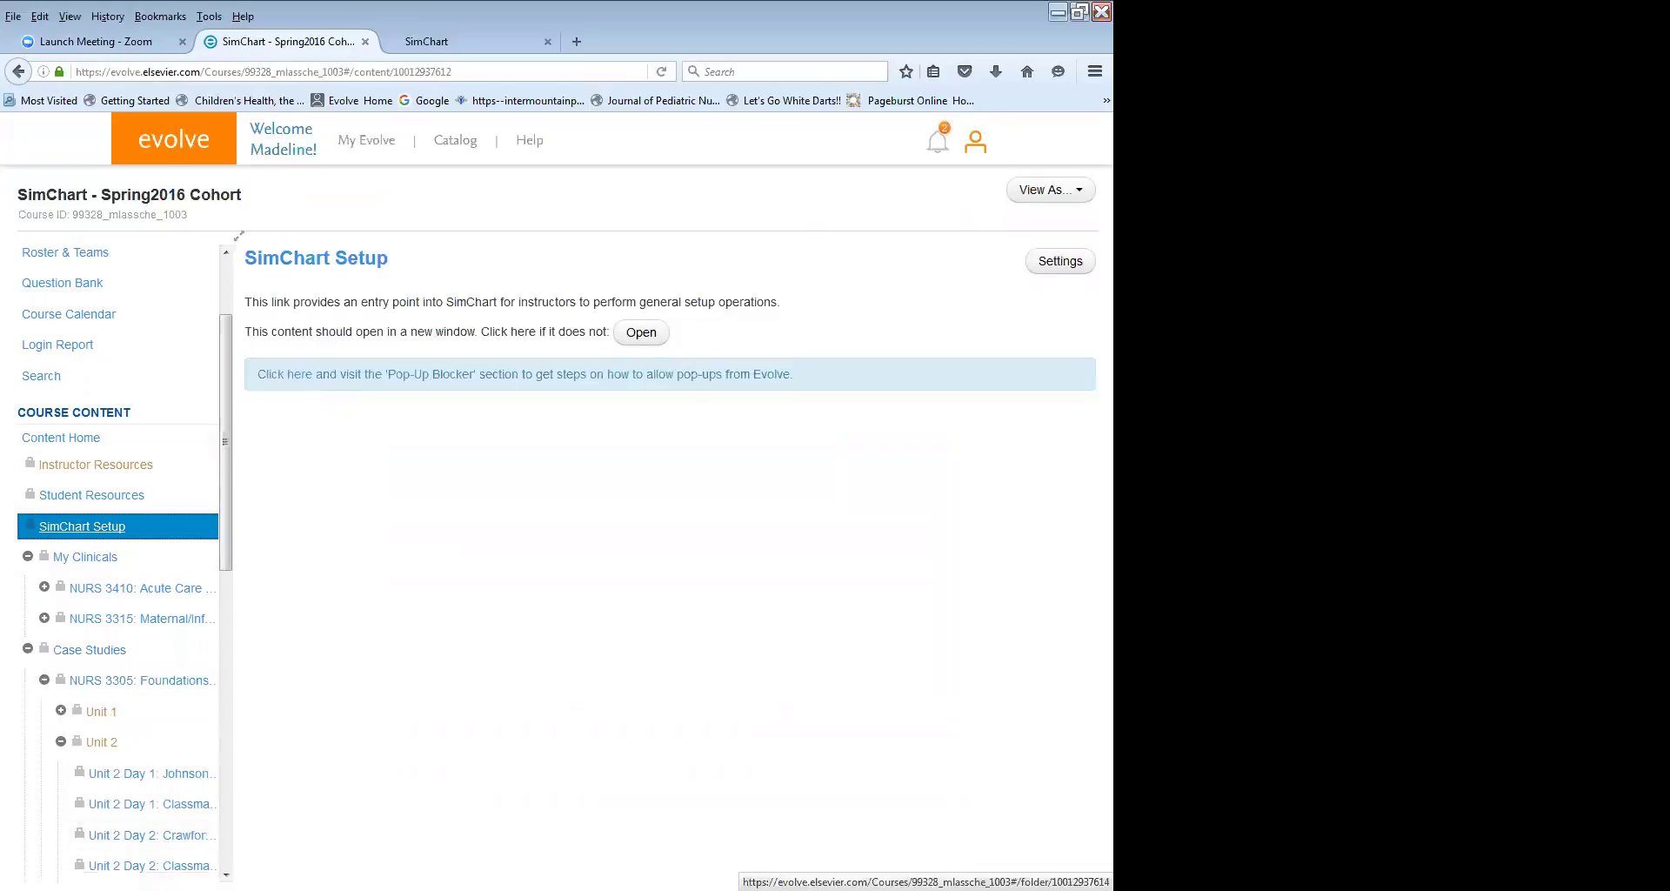
left_click(461, 41)
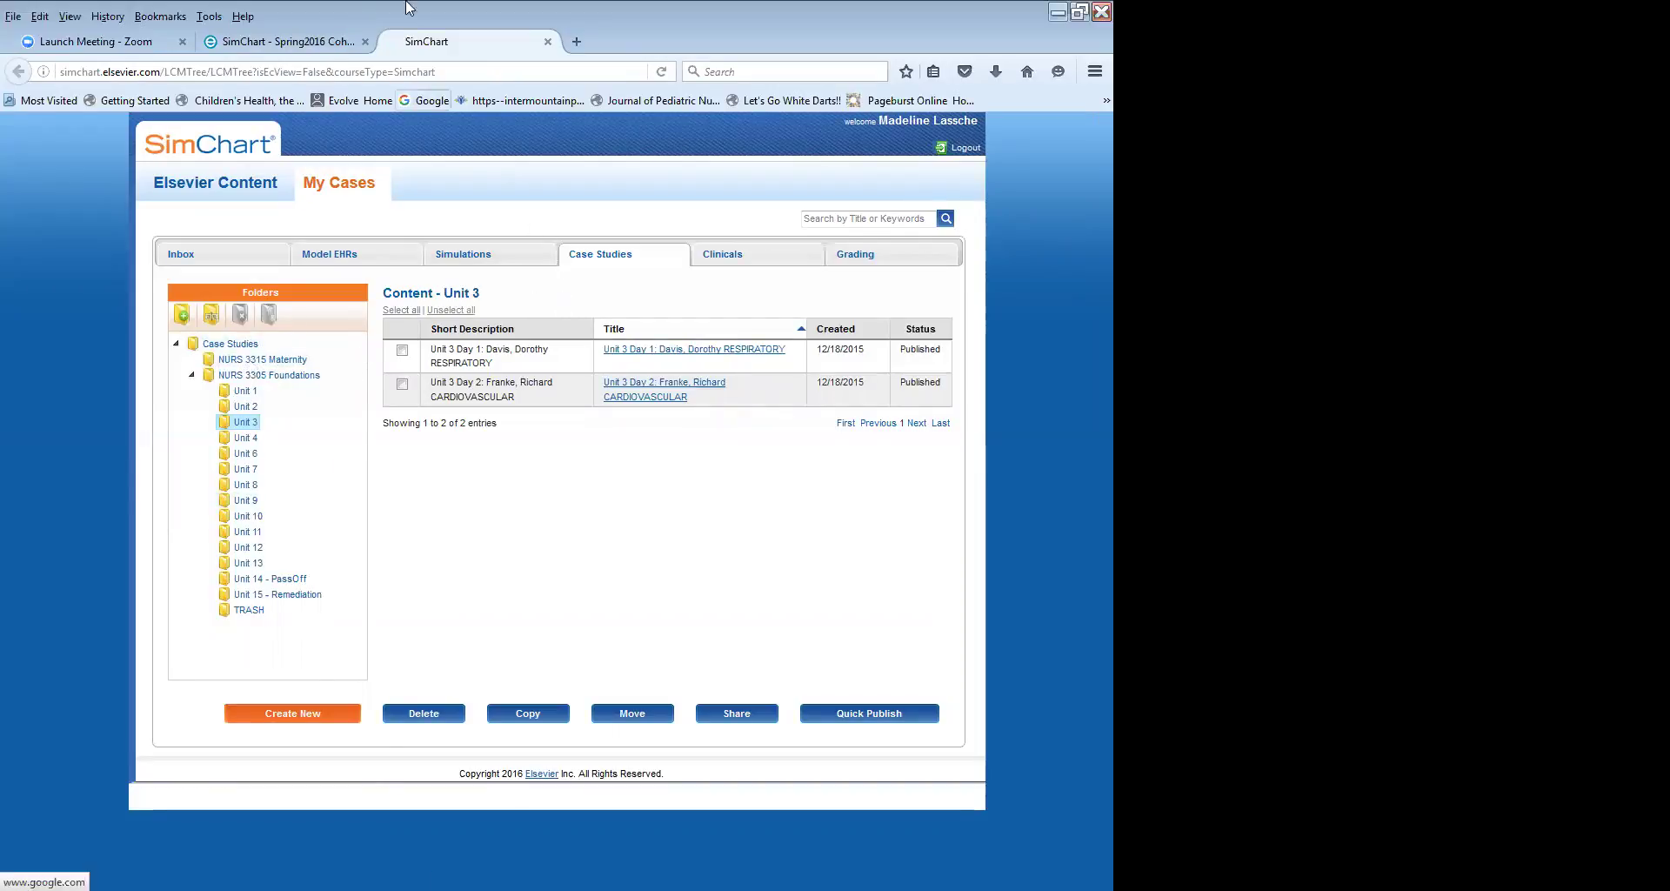
left_click(282, 41)
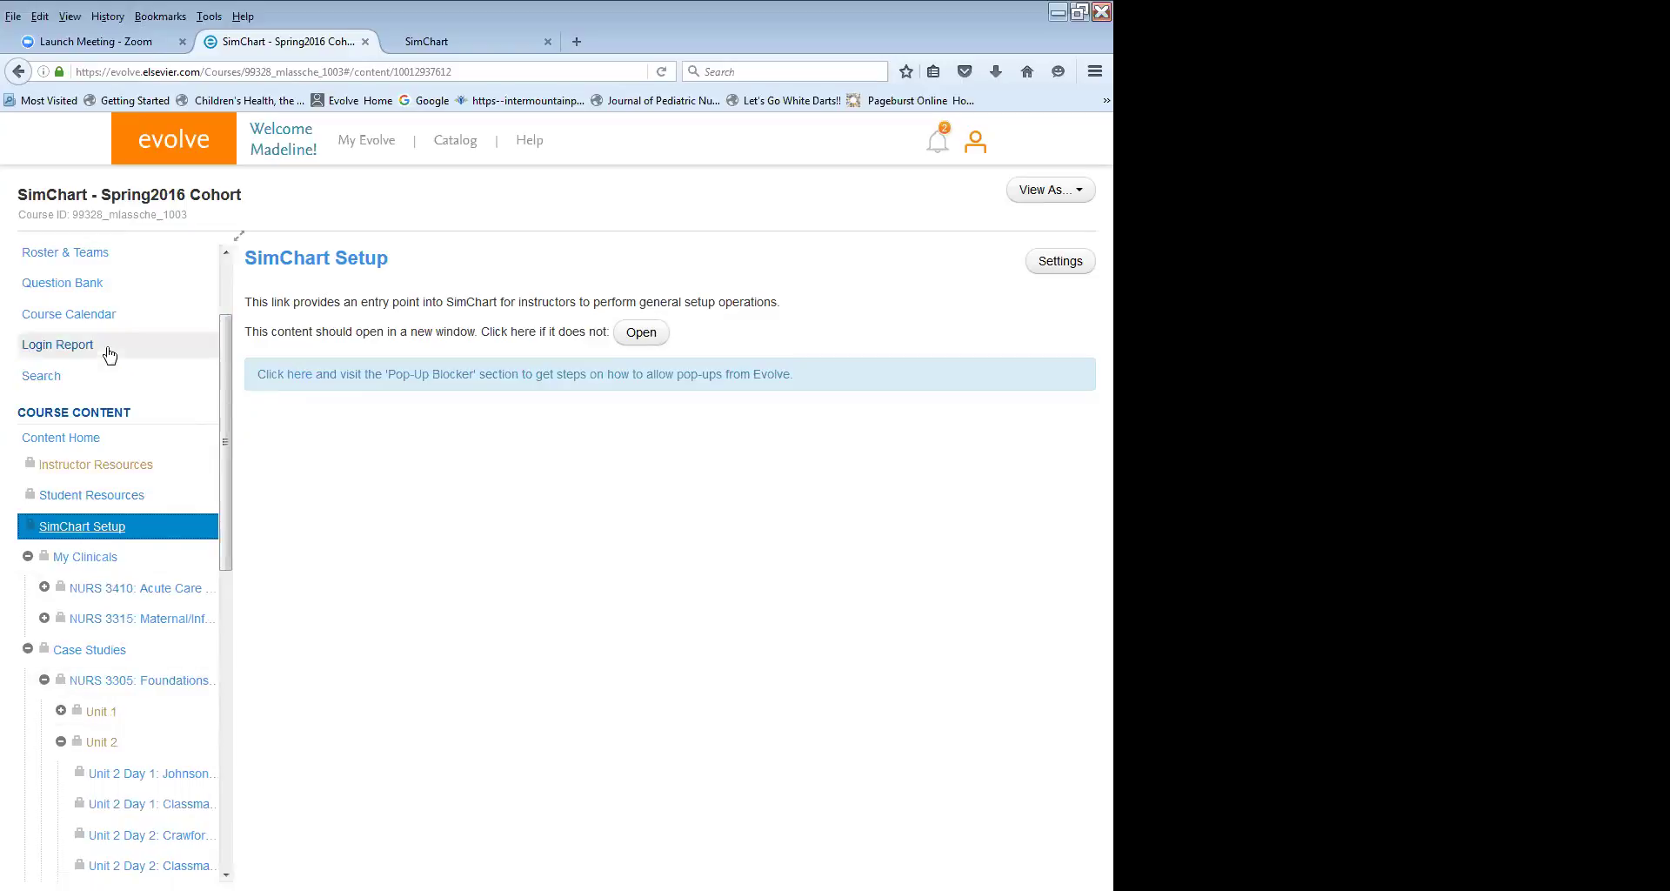
left_click(91, 564)
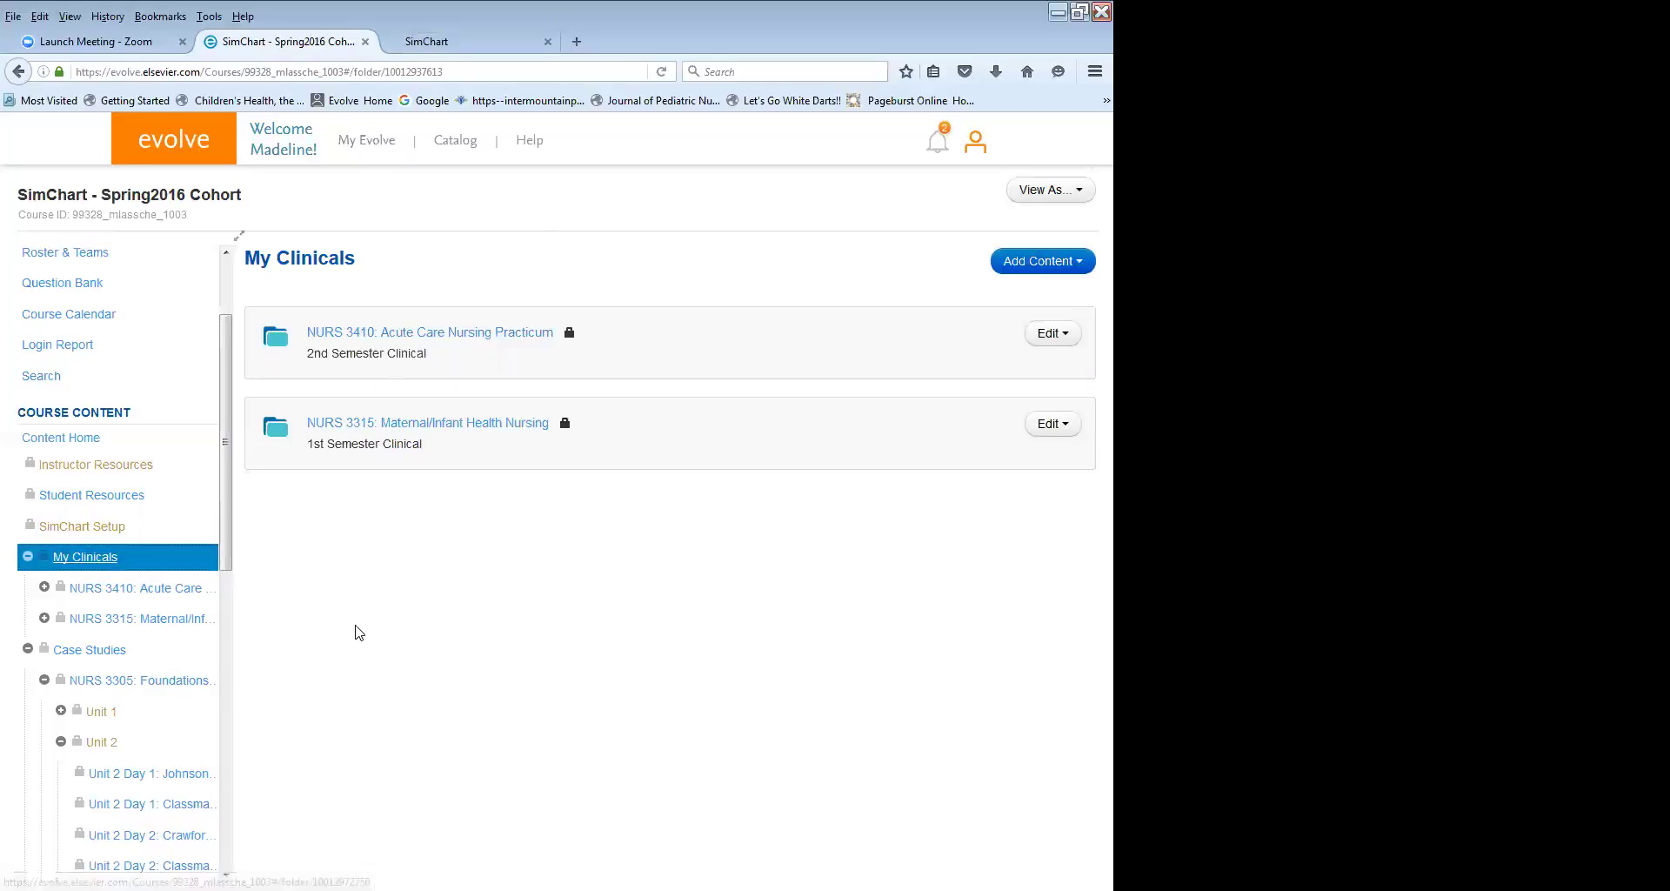
Return to the My Evolve content list and open the SimChart 1-Year- Adirondack CC Training Course.
left_click(359, 143)
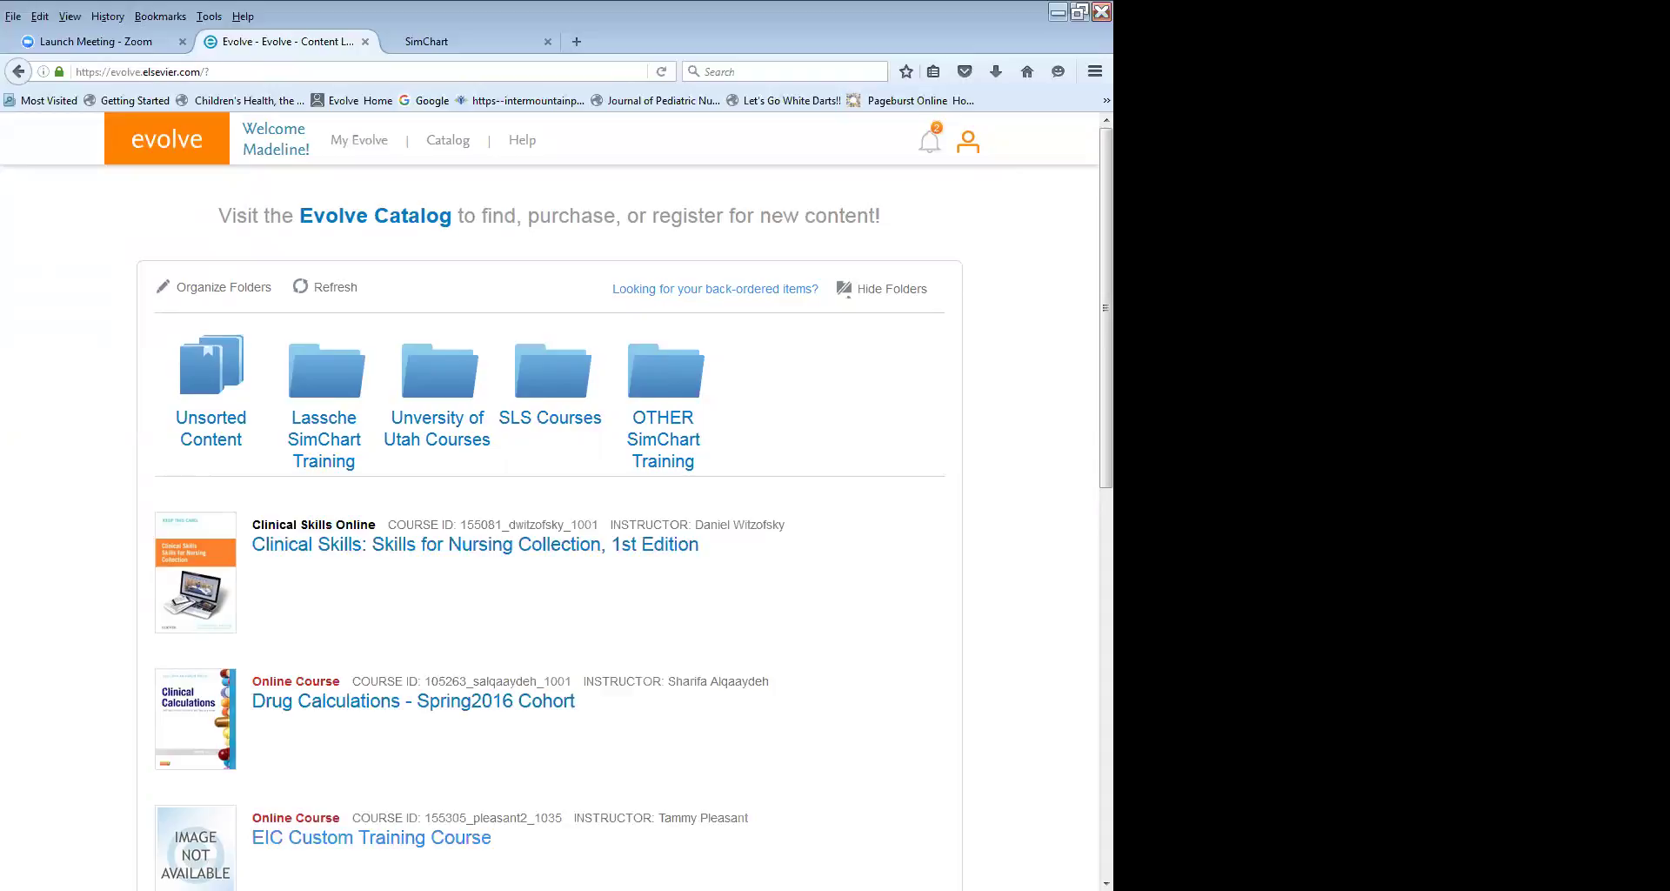
scroll(556, 496, "down", 10)
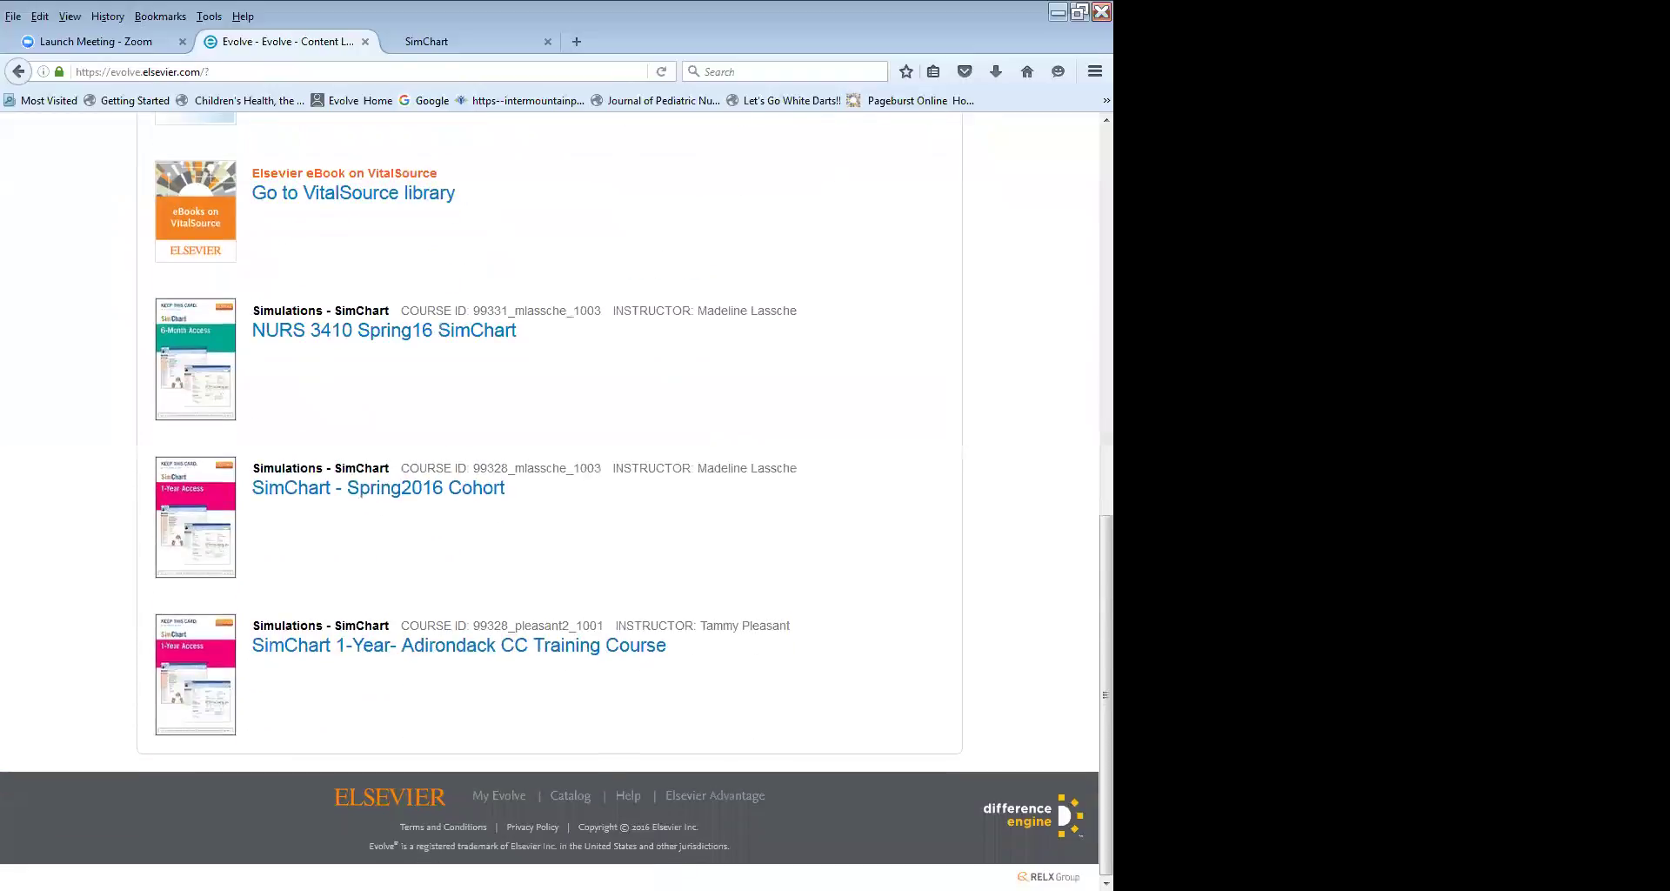
scroll(557, 501, "up", 3)
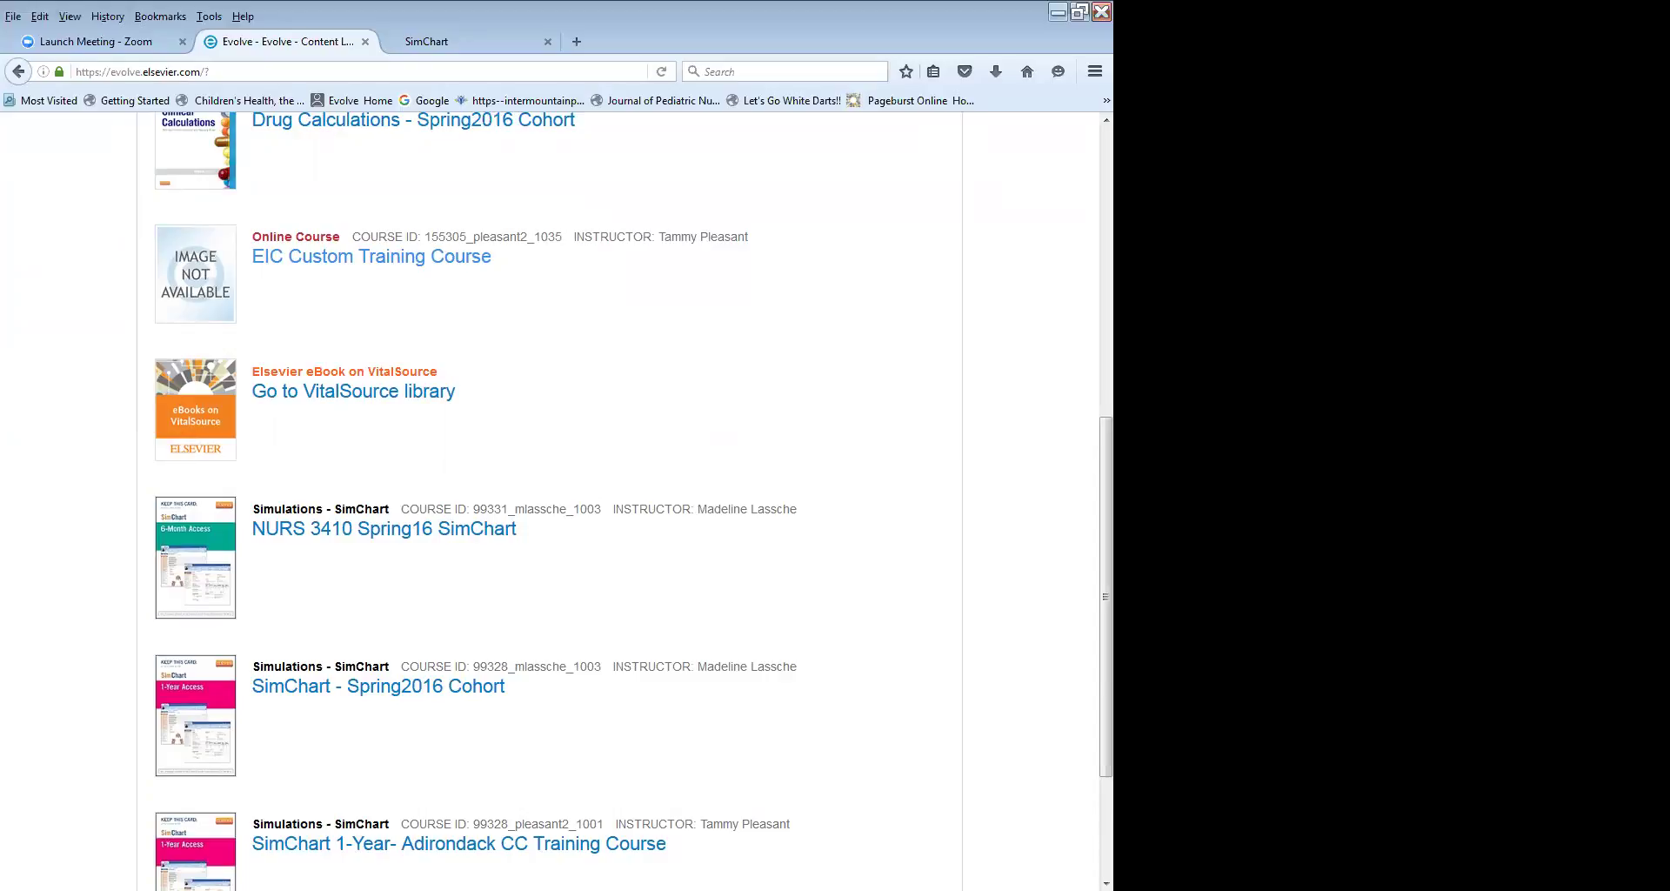
scroll(437, 648, "down", 3)
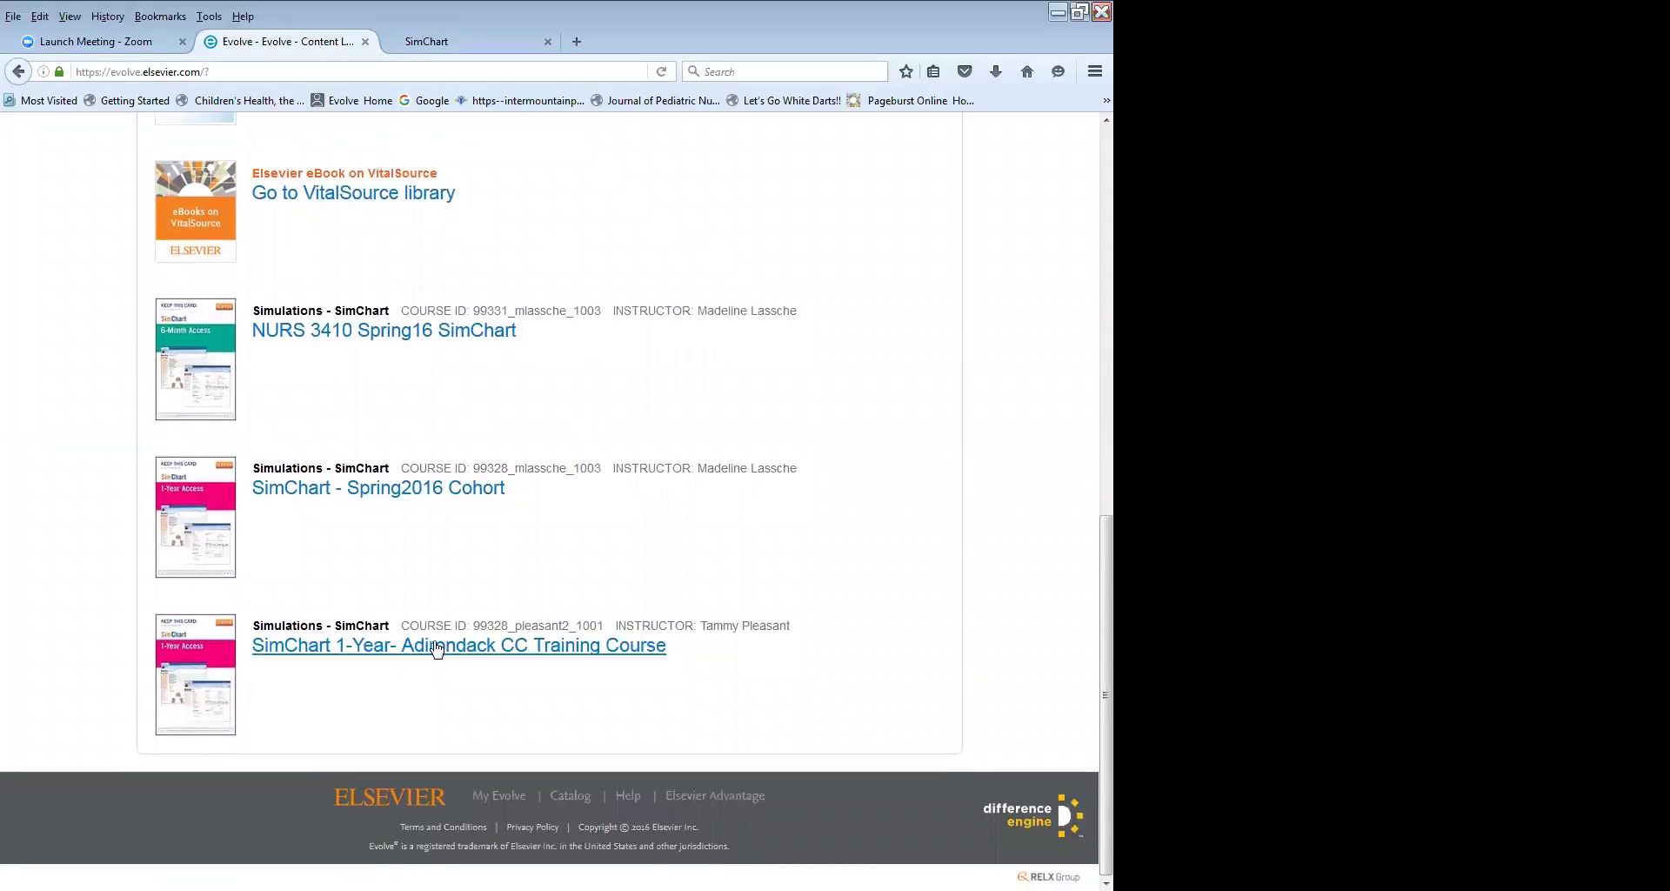
left_click(438, 648)
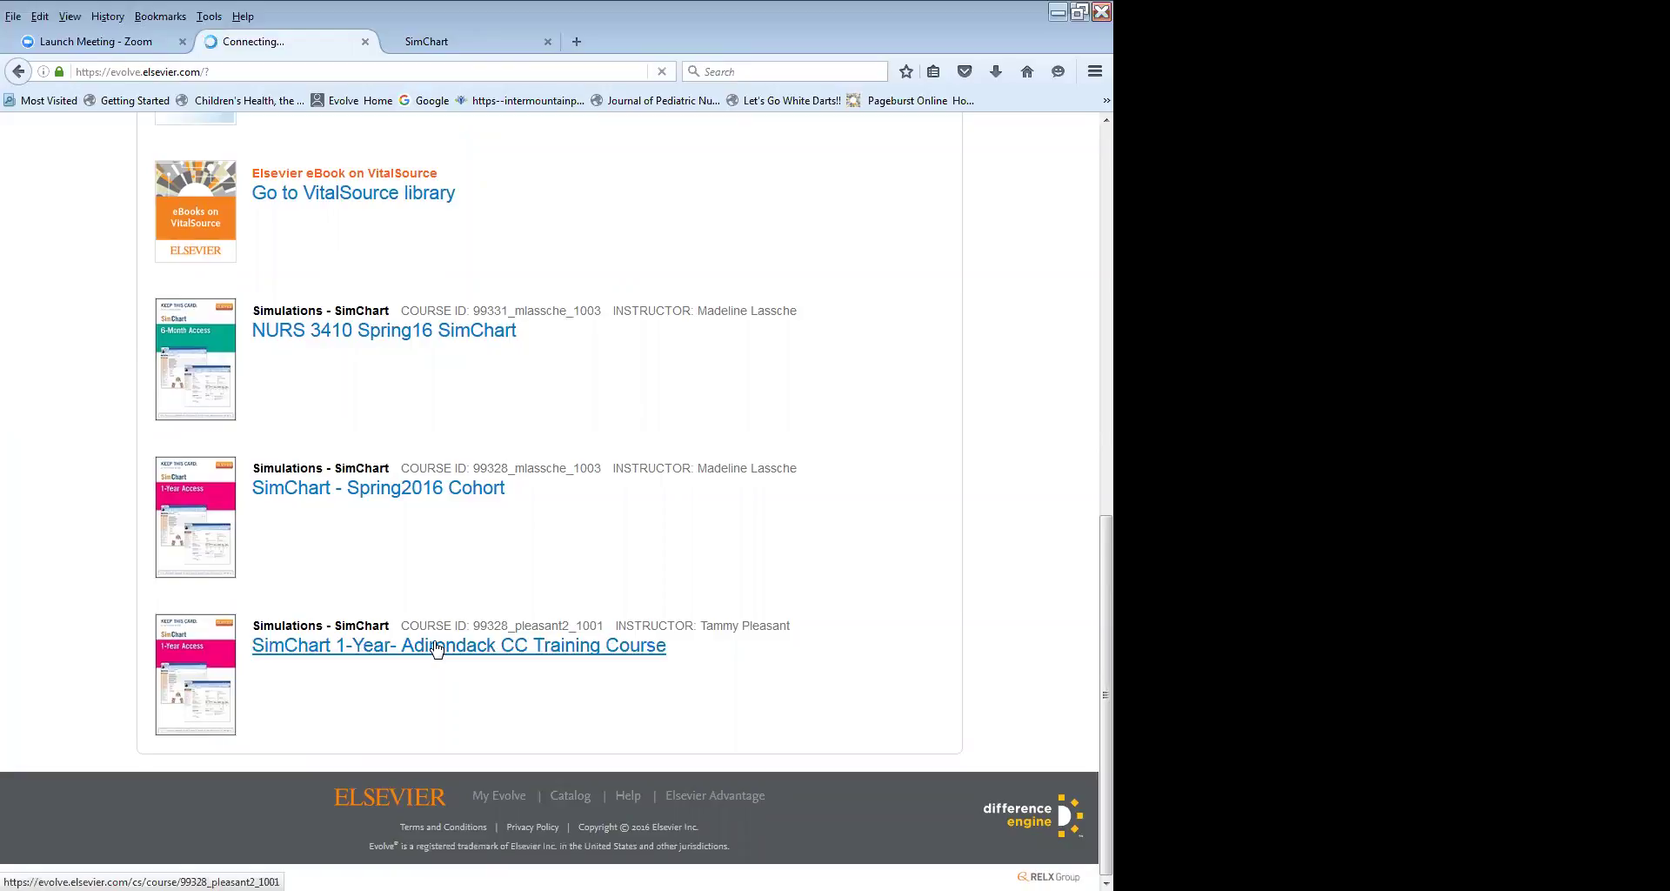
left_click(436, 649)
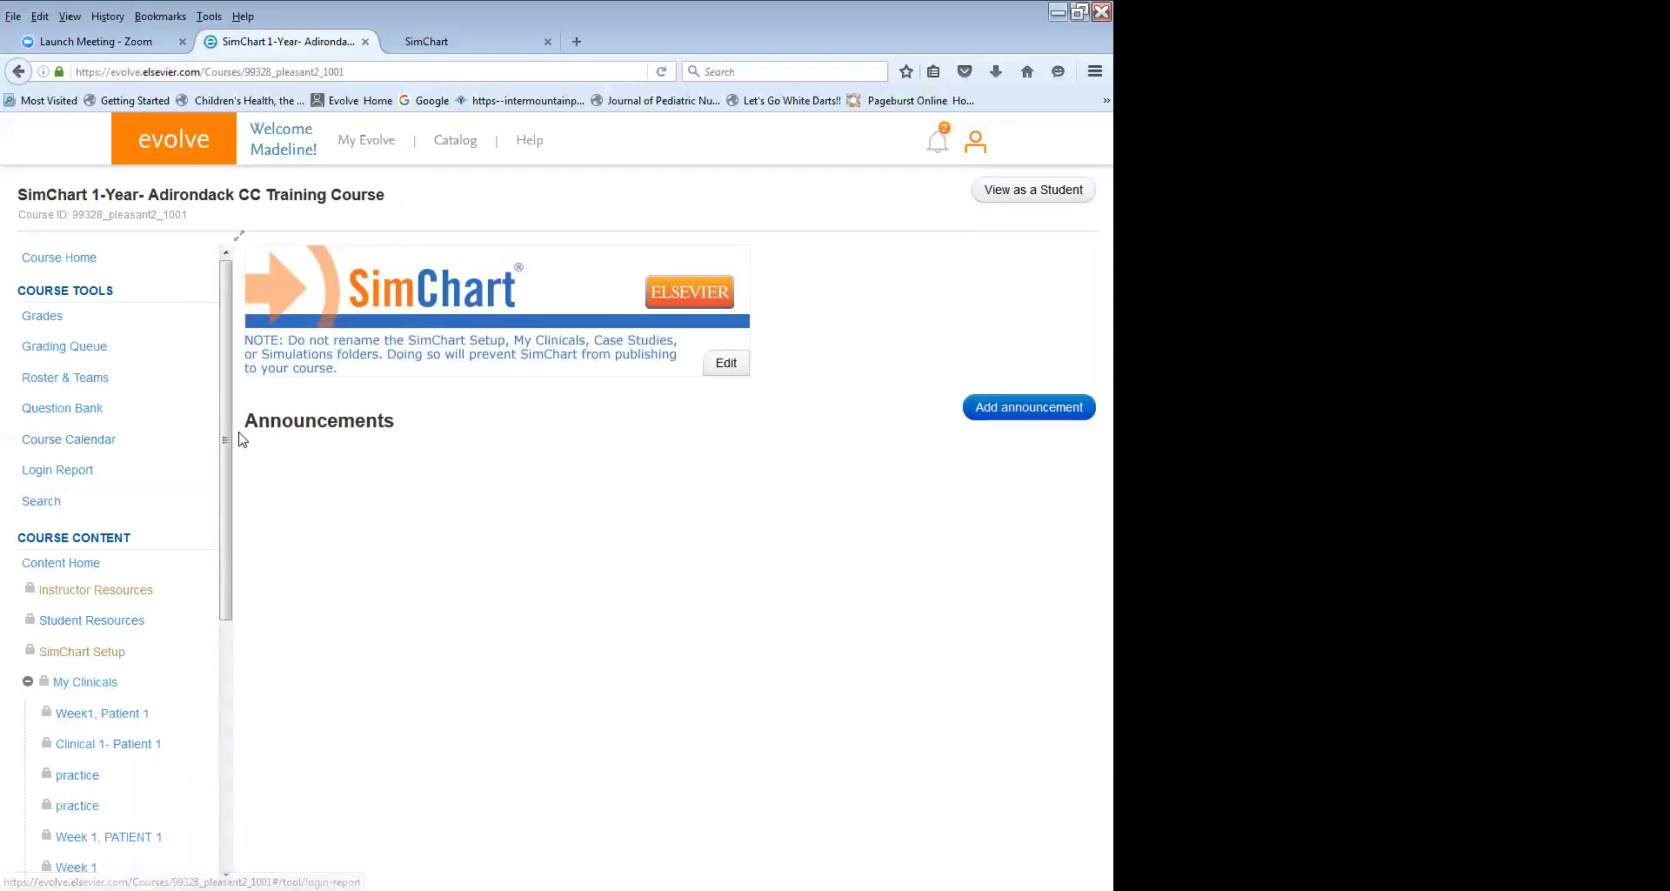
Examine the training course's My Clinicals assignments, collapse that folder in the course content, and check the options for adding content.
left_click_drag(230, 411, 233, 251)
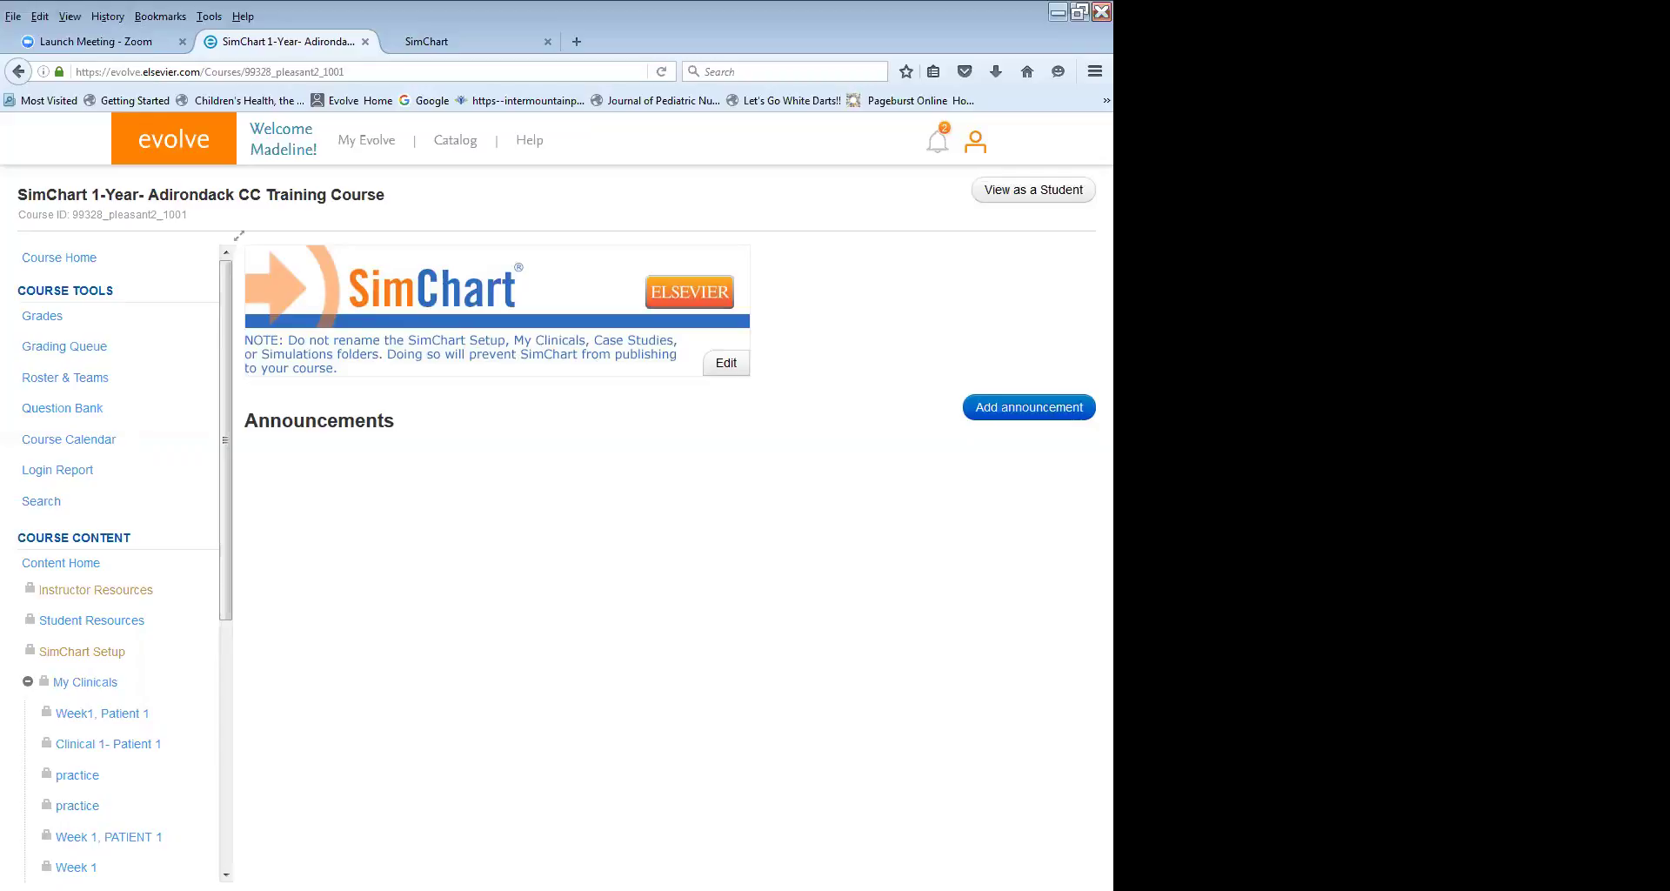
scroll(112, 540, "down", 3)
scroll(96, 761, "up", 1)
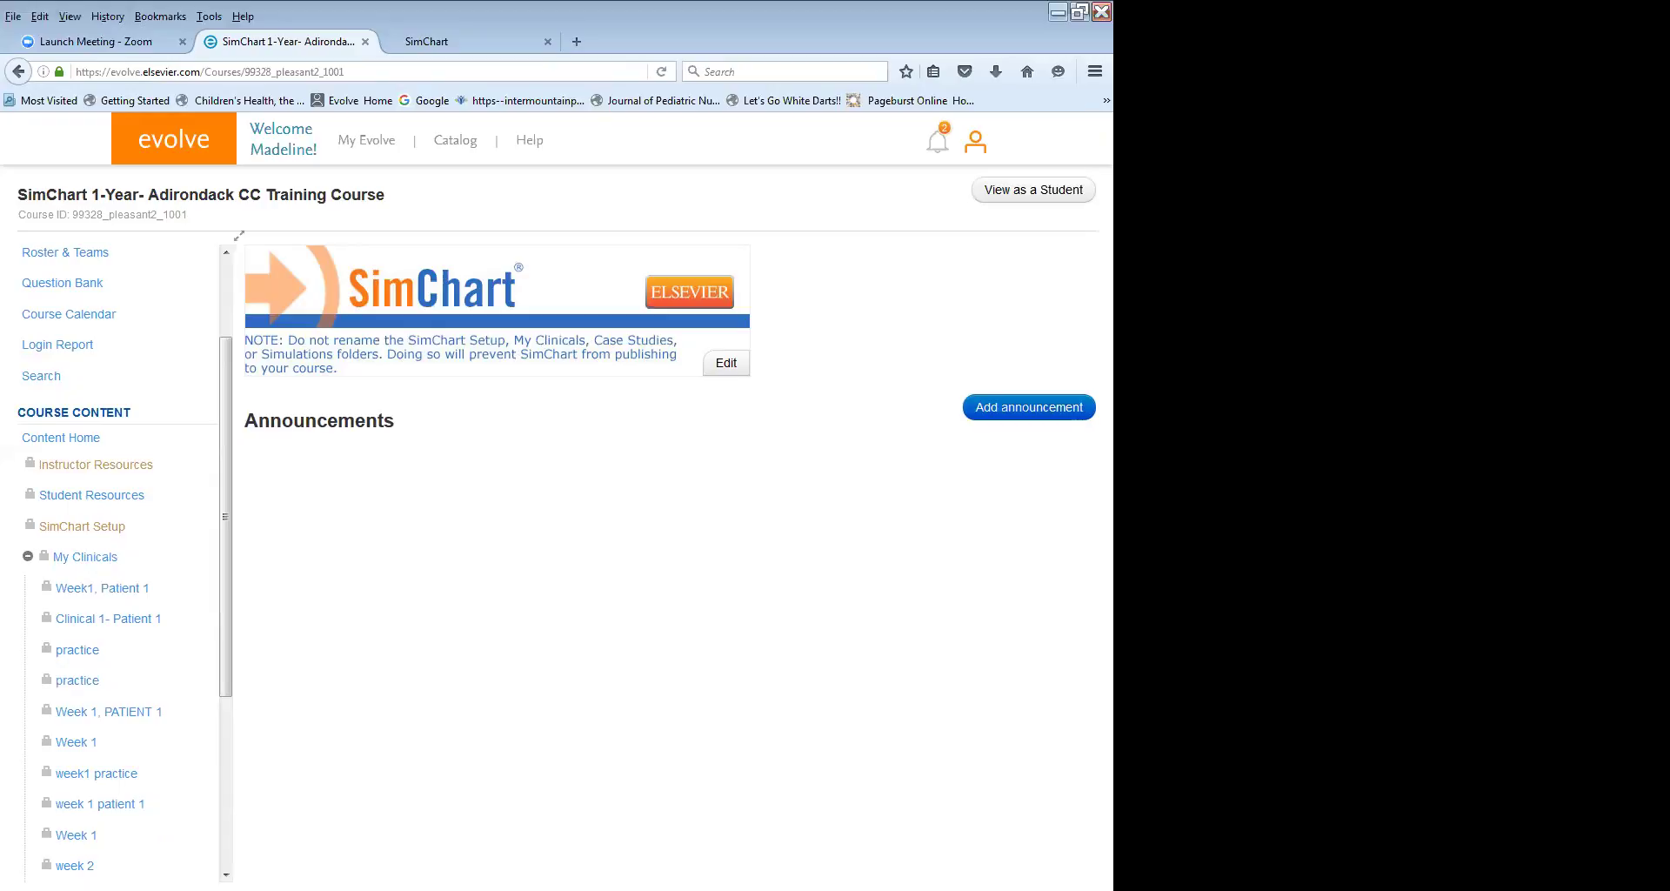
left_click_drag(223, 363, 227, 454)
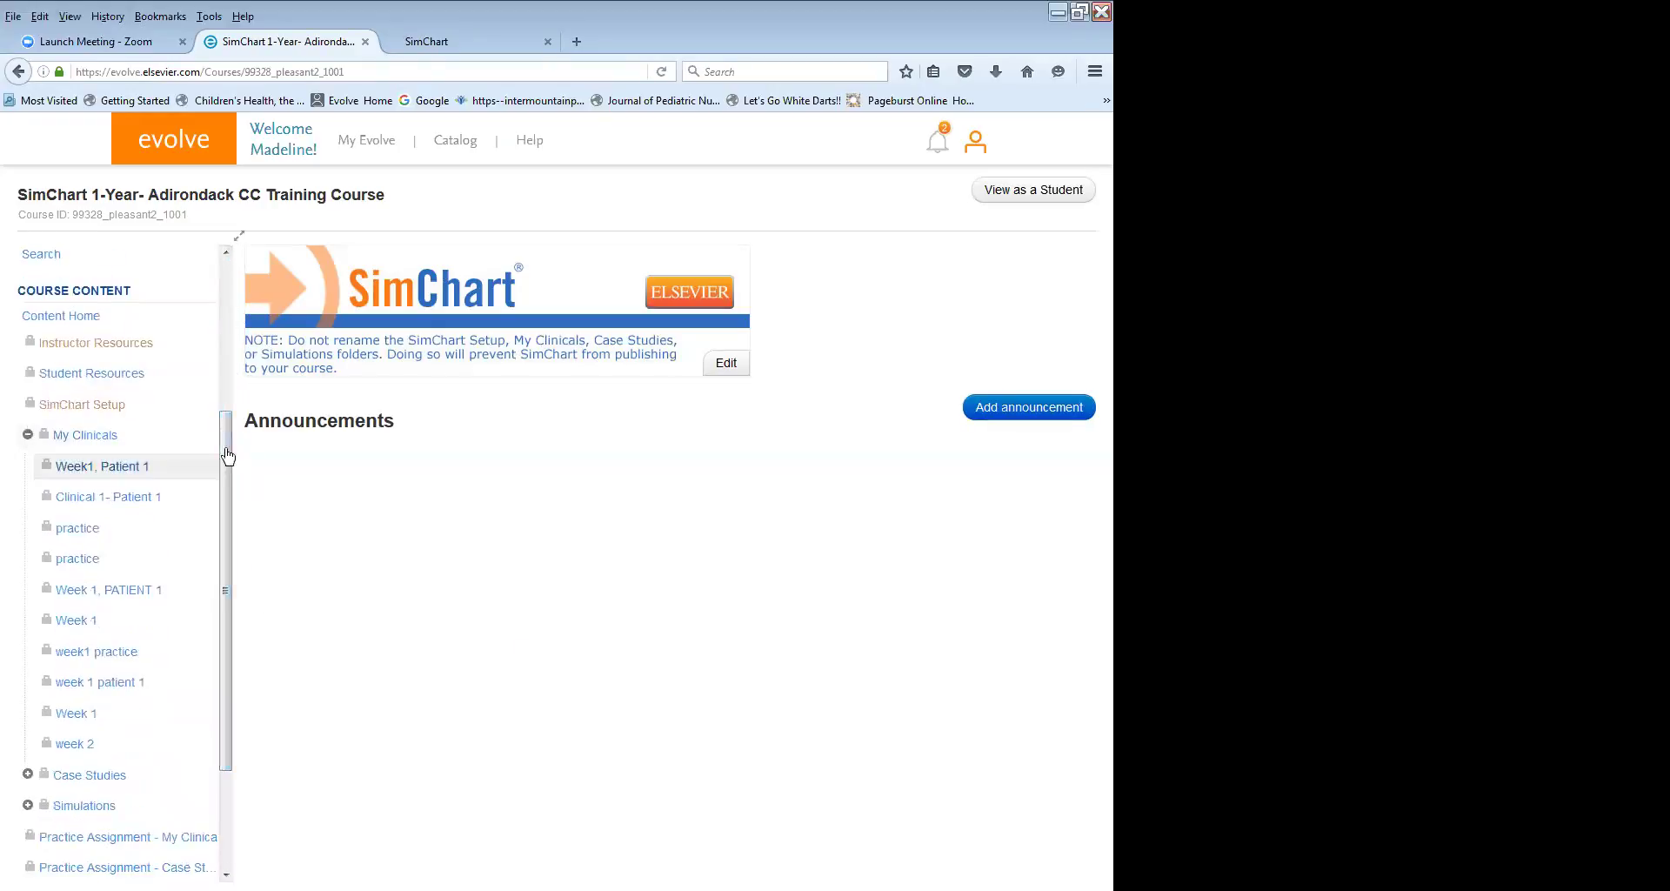
left_click(33, 437)
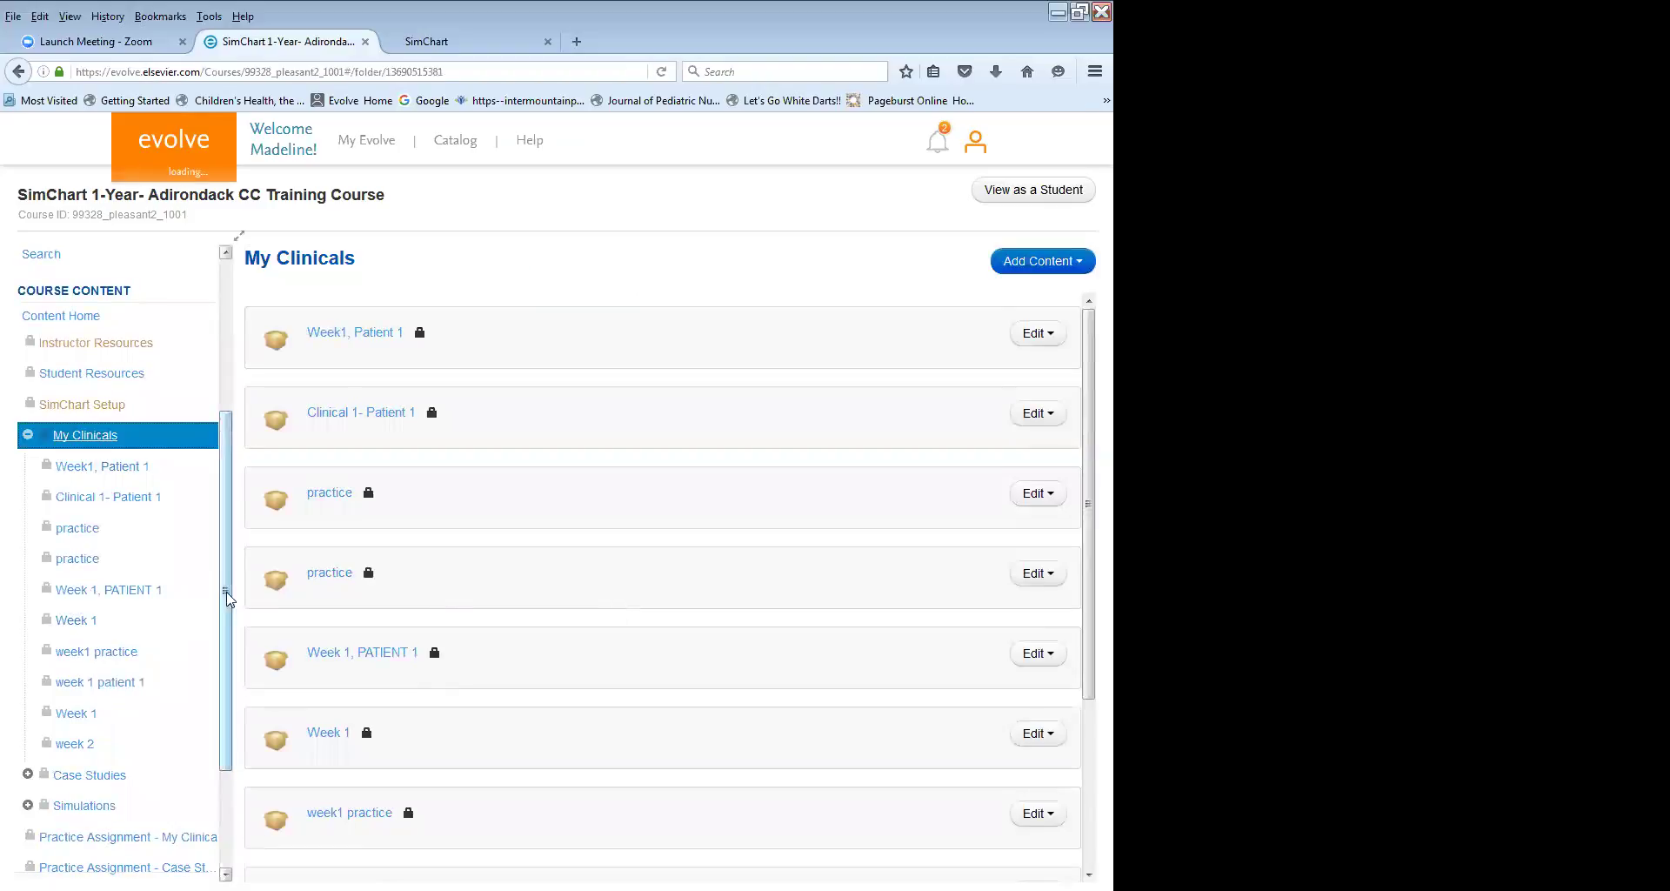
left_click(28, 435)
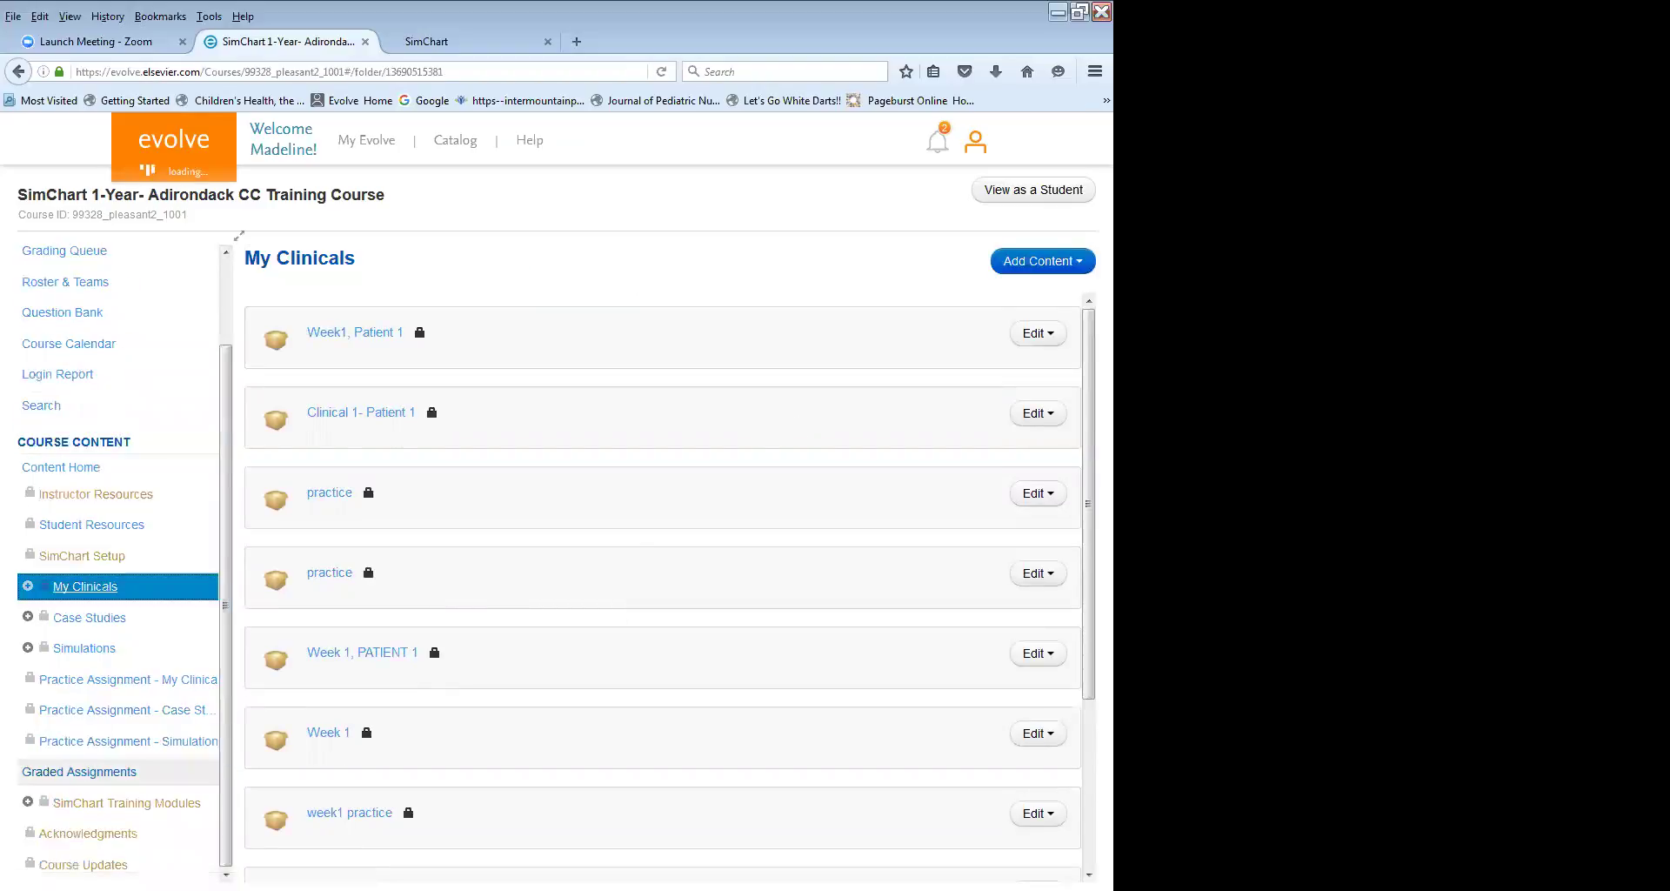
mouse_move(230, 596)
left_mouse_down()
mouse_move(227, 518)
mouse_move(226, 603)
left_mouse_up()
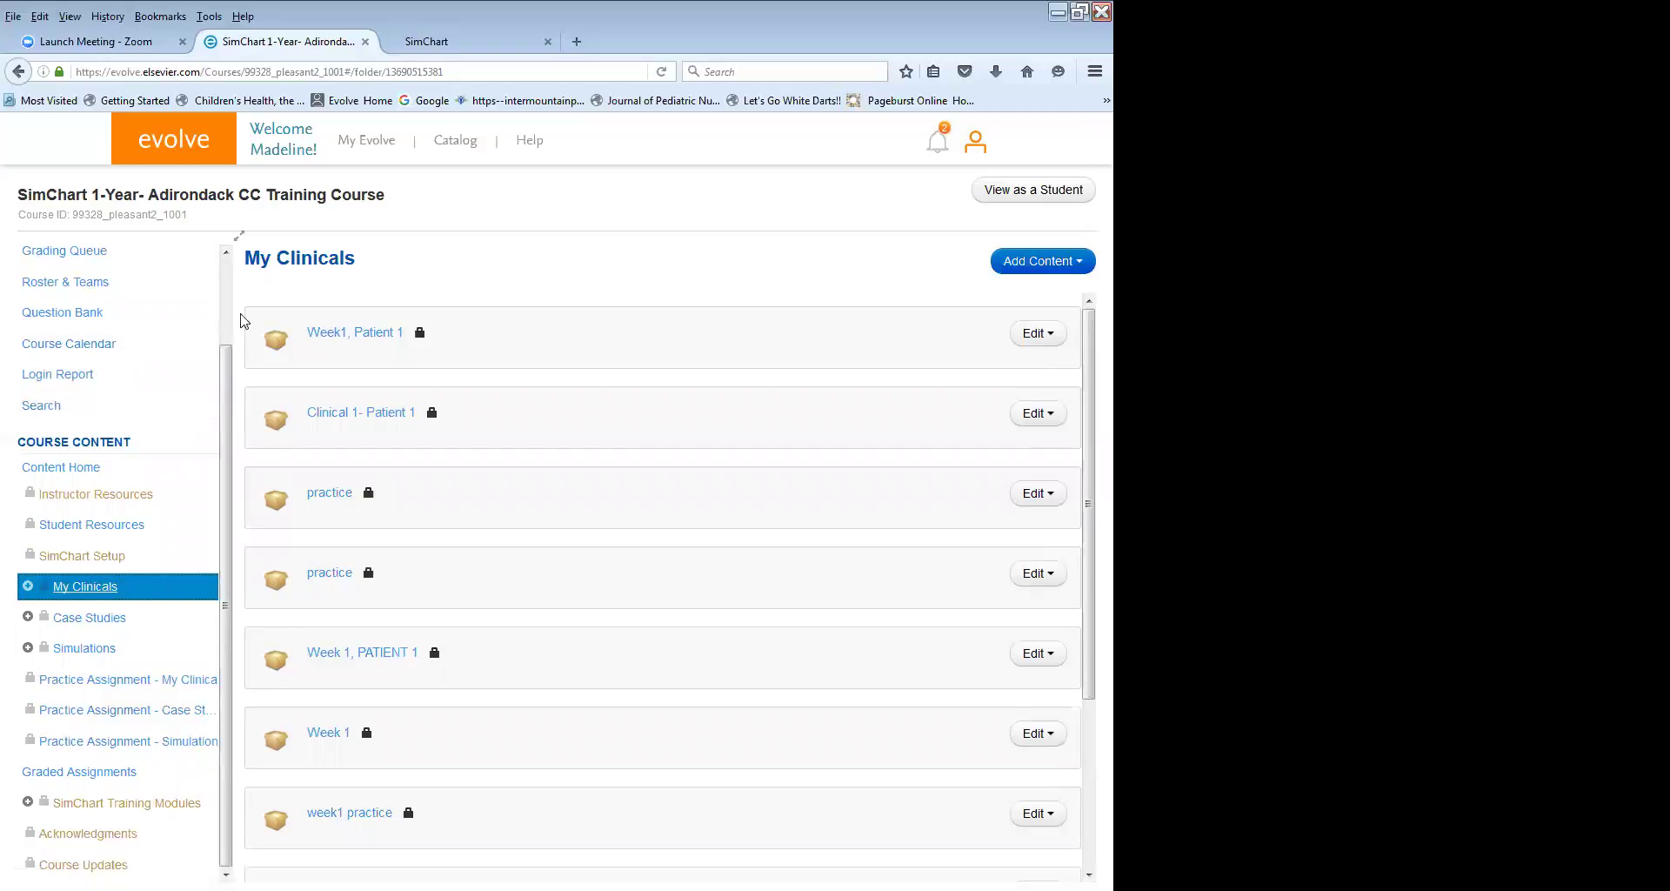
scroll(220, 406, "up", 2)
scroll(220, 406, "down", 2)
mouse_move(224, 440)
left_mouse_down()
mouse_move(224, 360)
mouse_move(224, 437)
left_mouse_up()
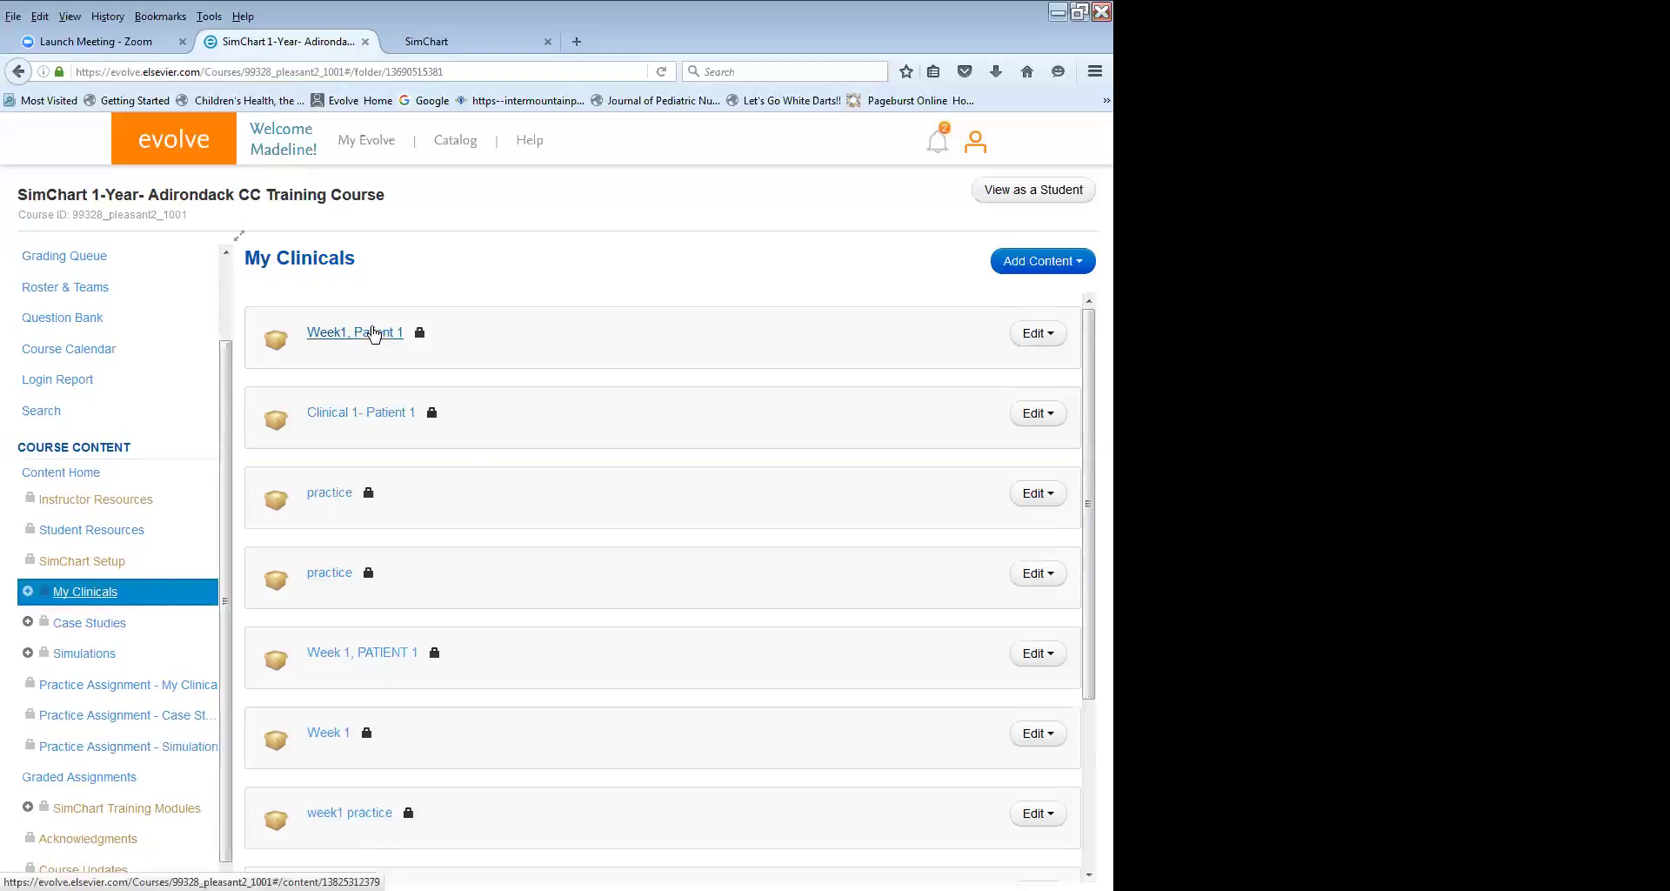
left_click(1043, 261)
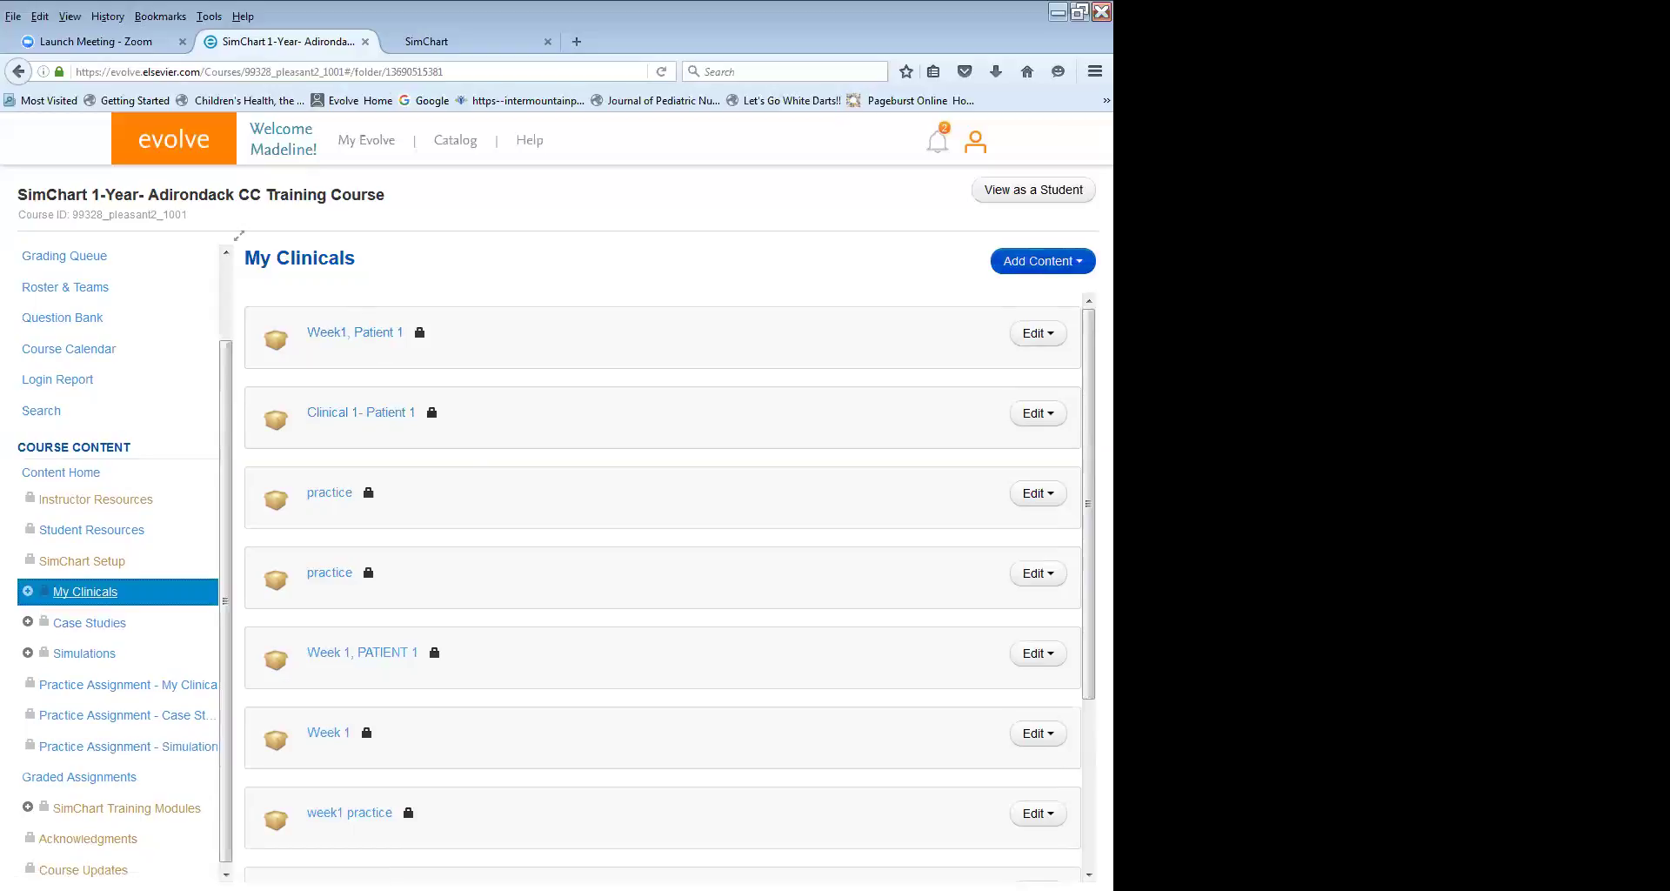
View the training course as all students and start the Week1, Patient 1 clinical assignment.
left_click(813, 261)
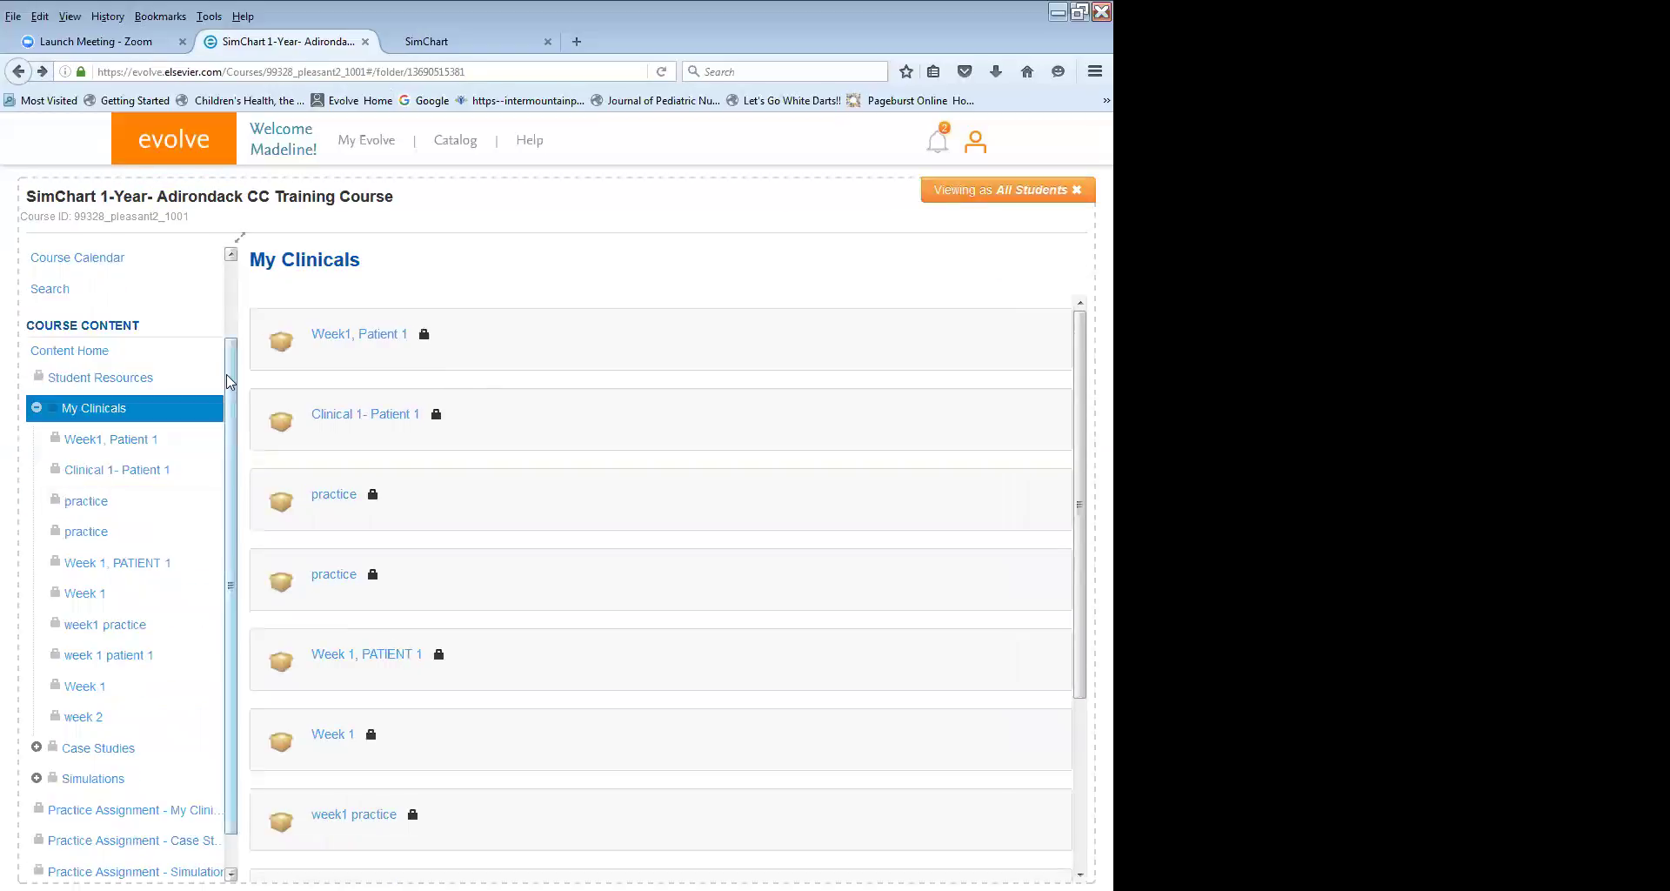
left_click(366, 339)
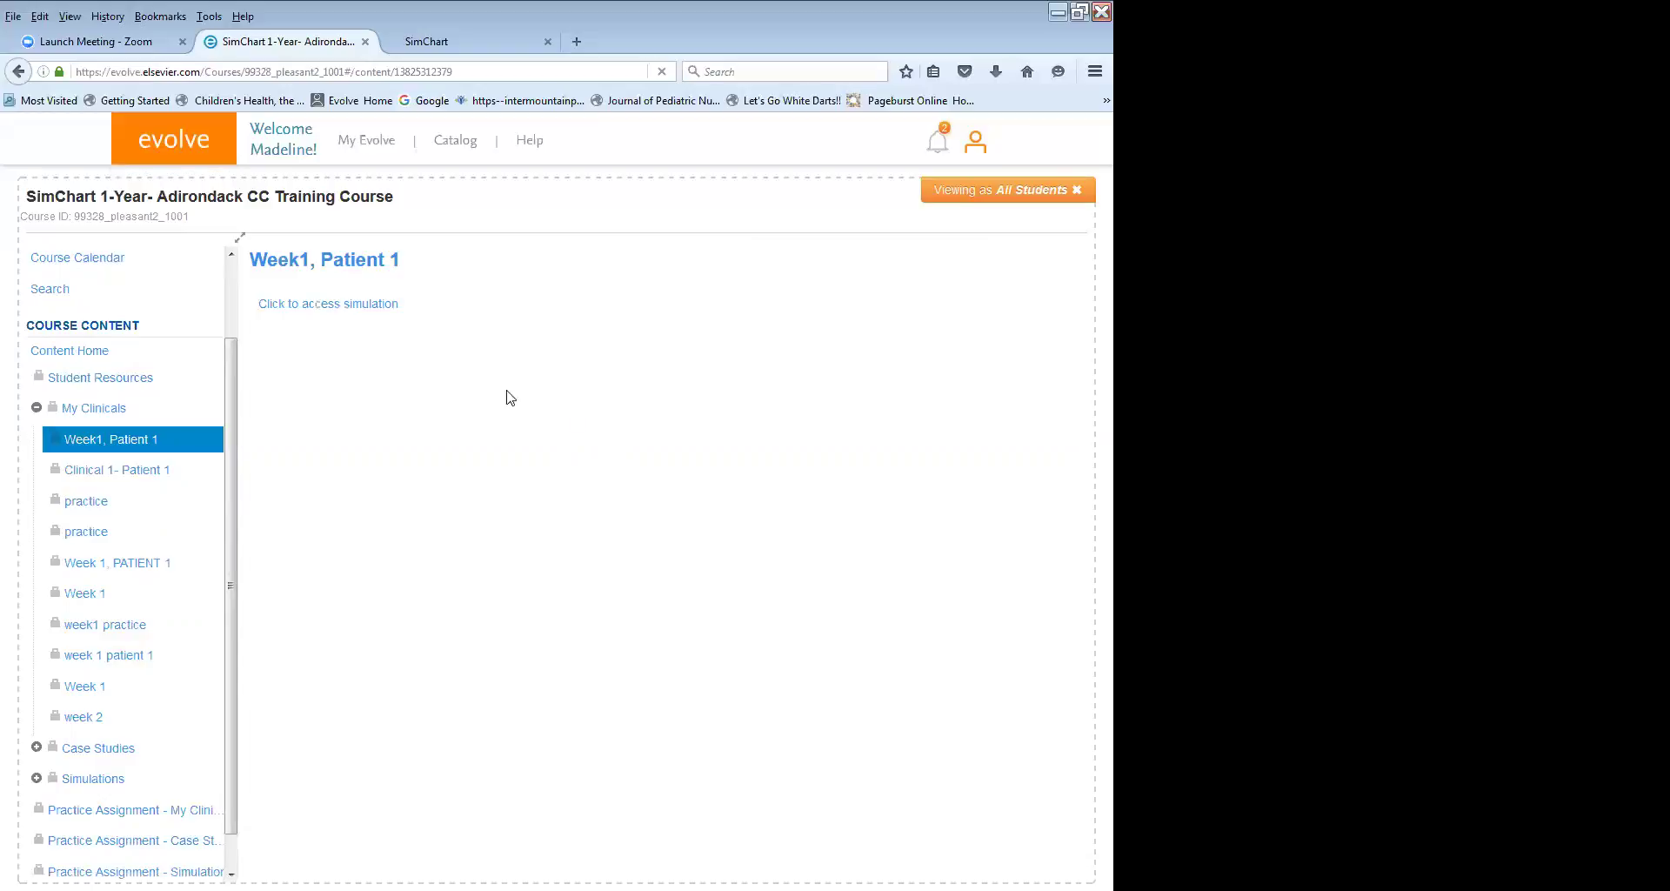
left_click(339, 305)
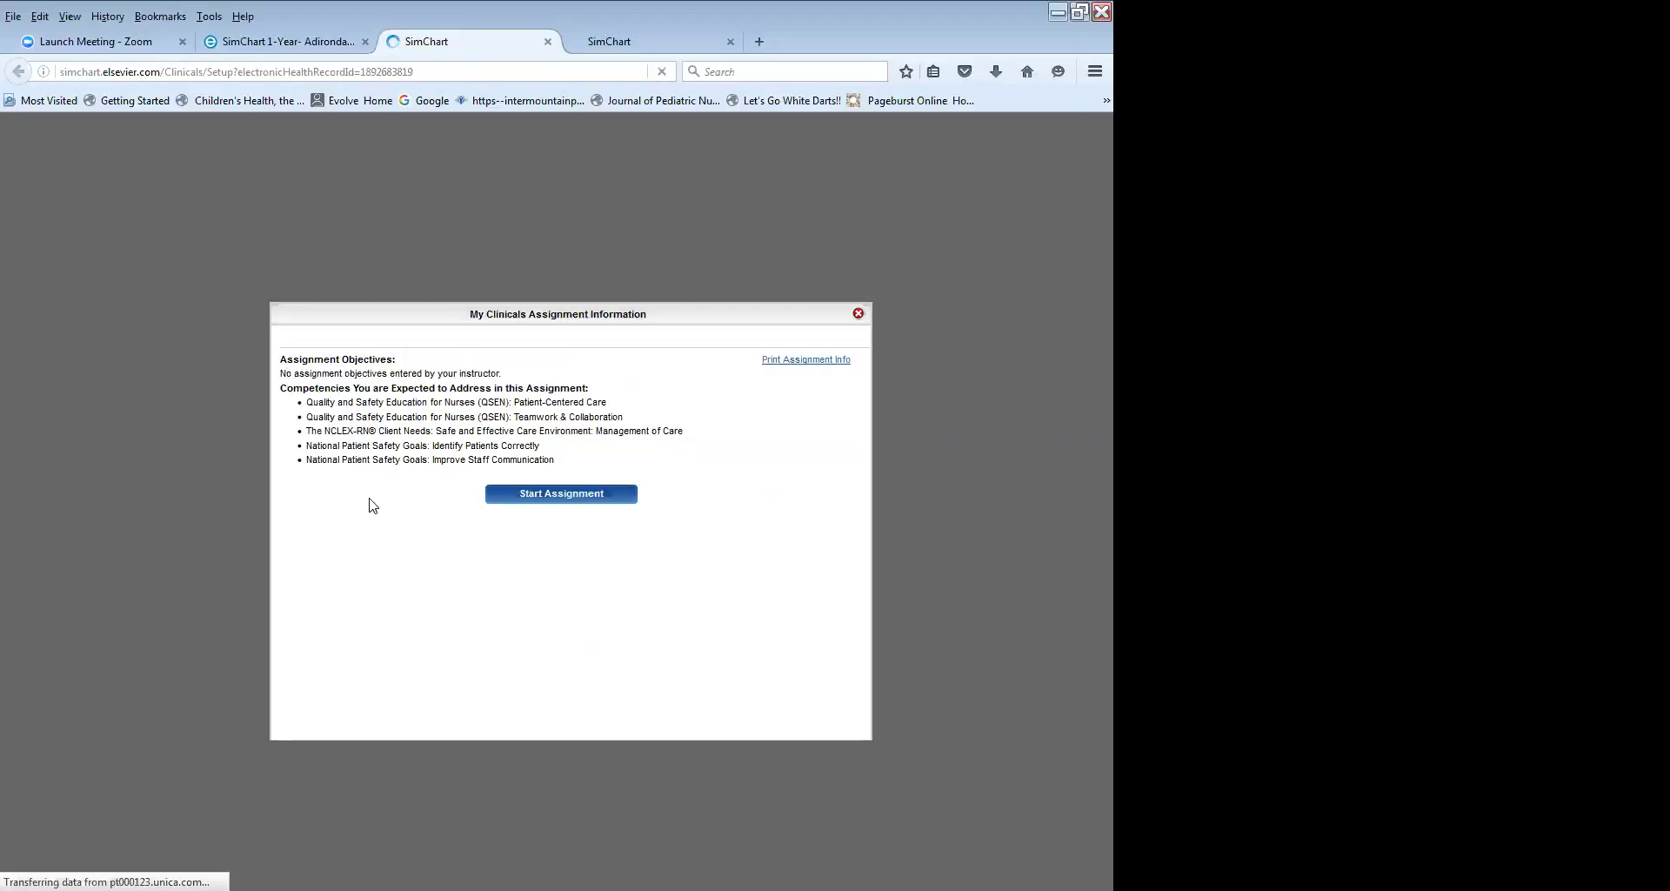
left_click(586, 495)
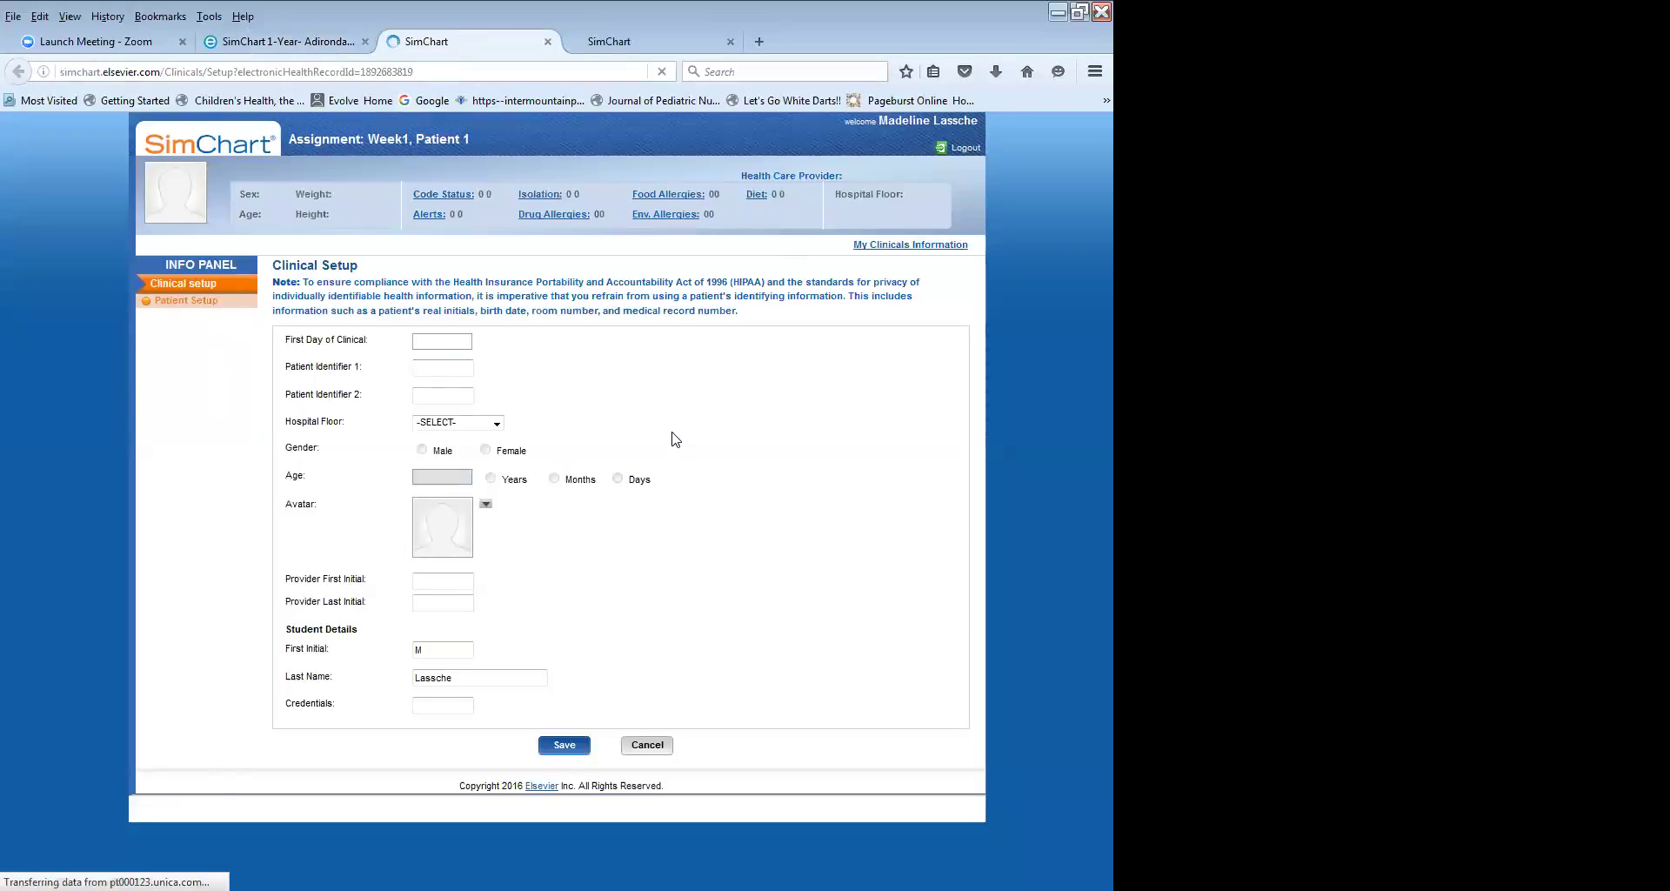
Set the first day of clinical to 06/24/2016, enter both patient identifiers, and choose Medical-Surgical as the hospital floor.
left_click(442, 345)
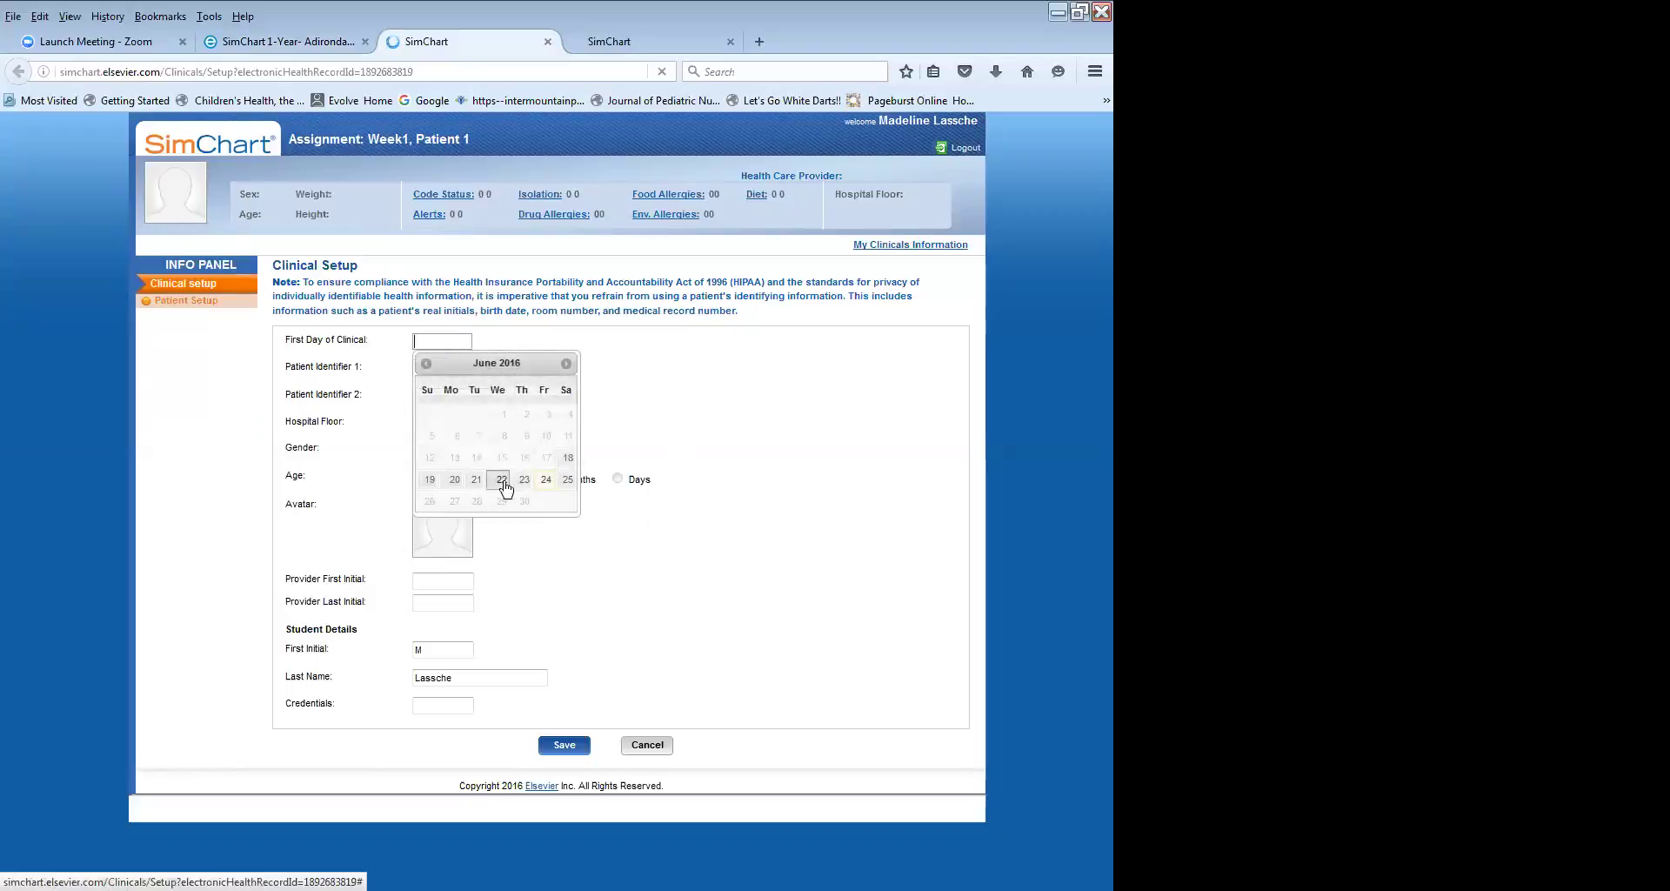
left_click(545, 480)
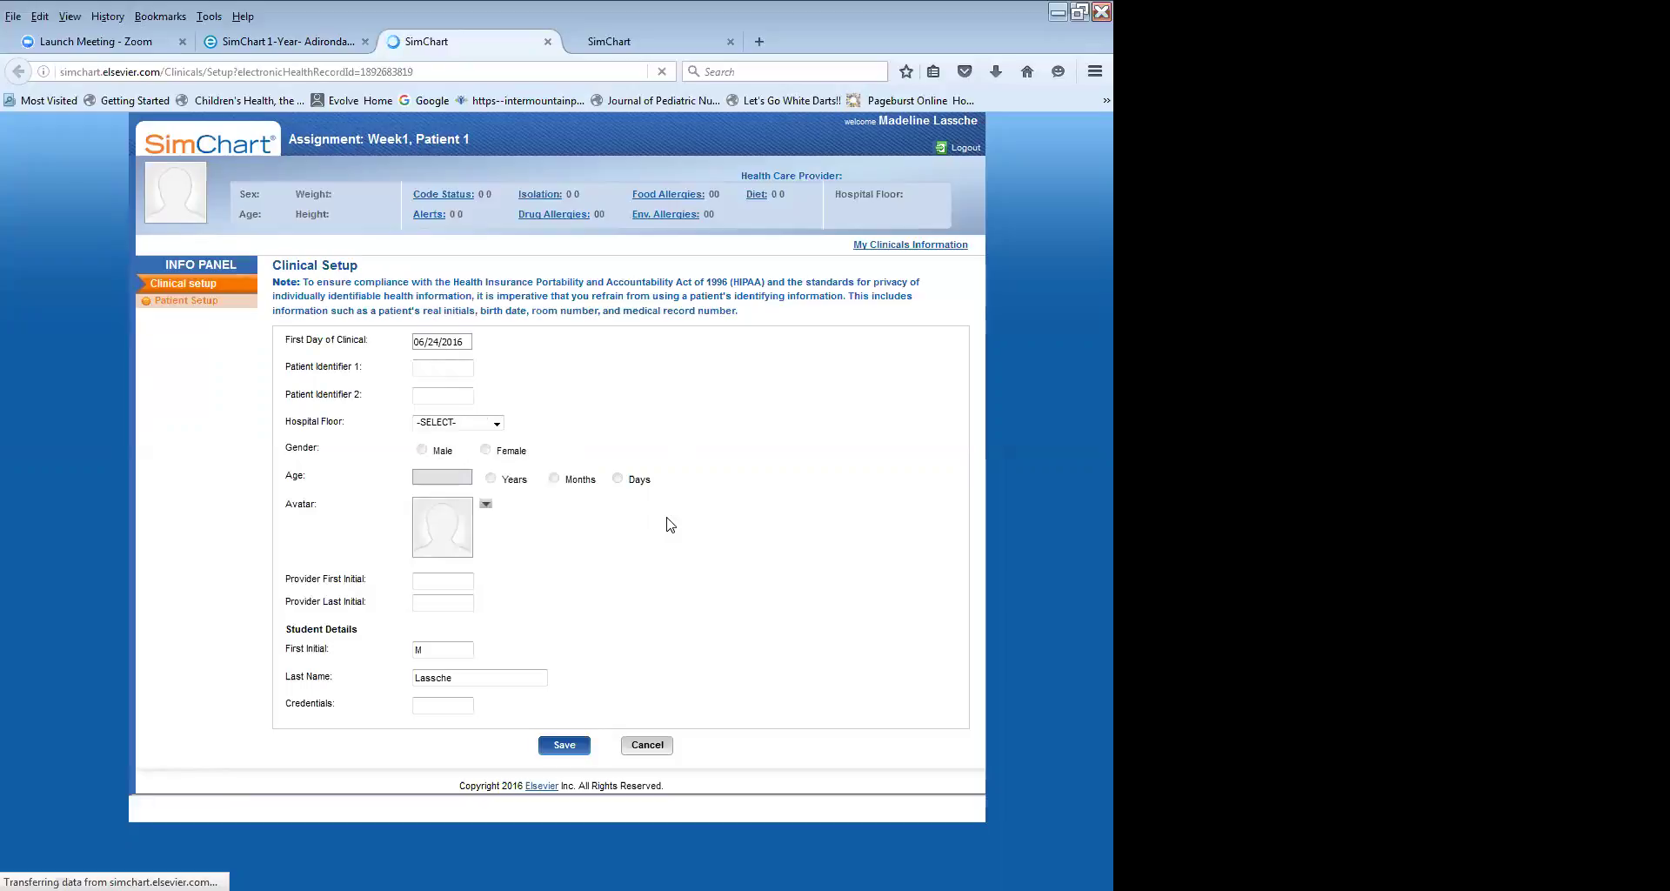
left_click(462, 370)
type("M")
key("Tab")
left_click(496, 423)
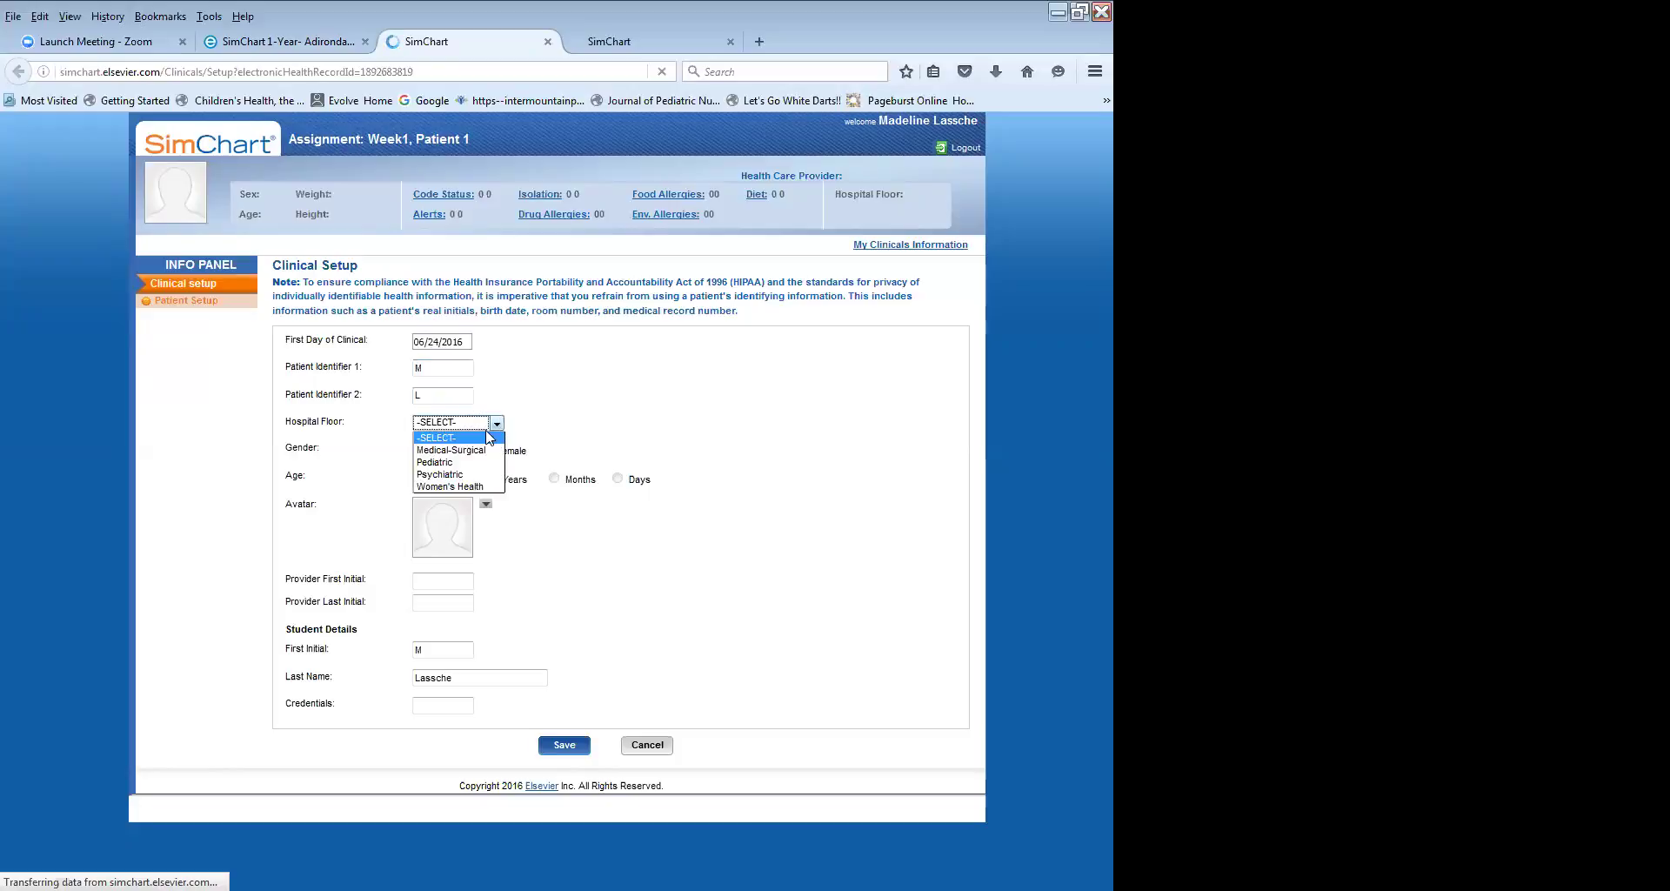
left_click(476, 449)
left_click(656, 566)
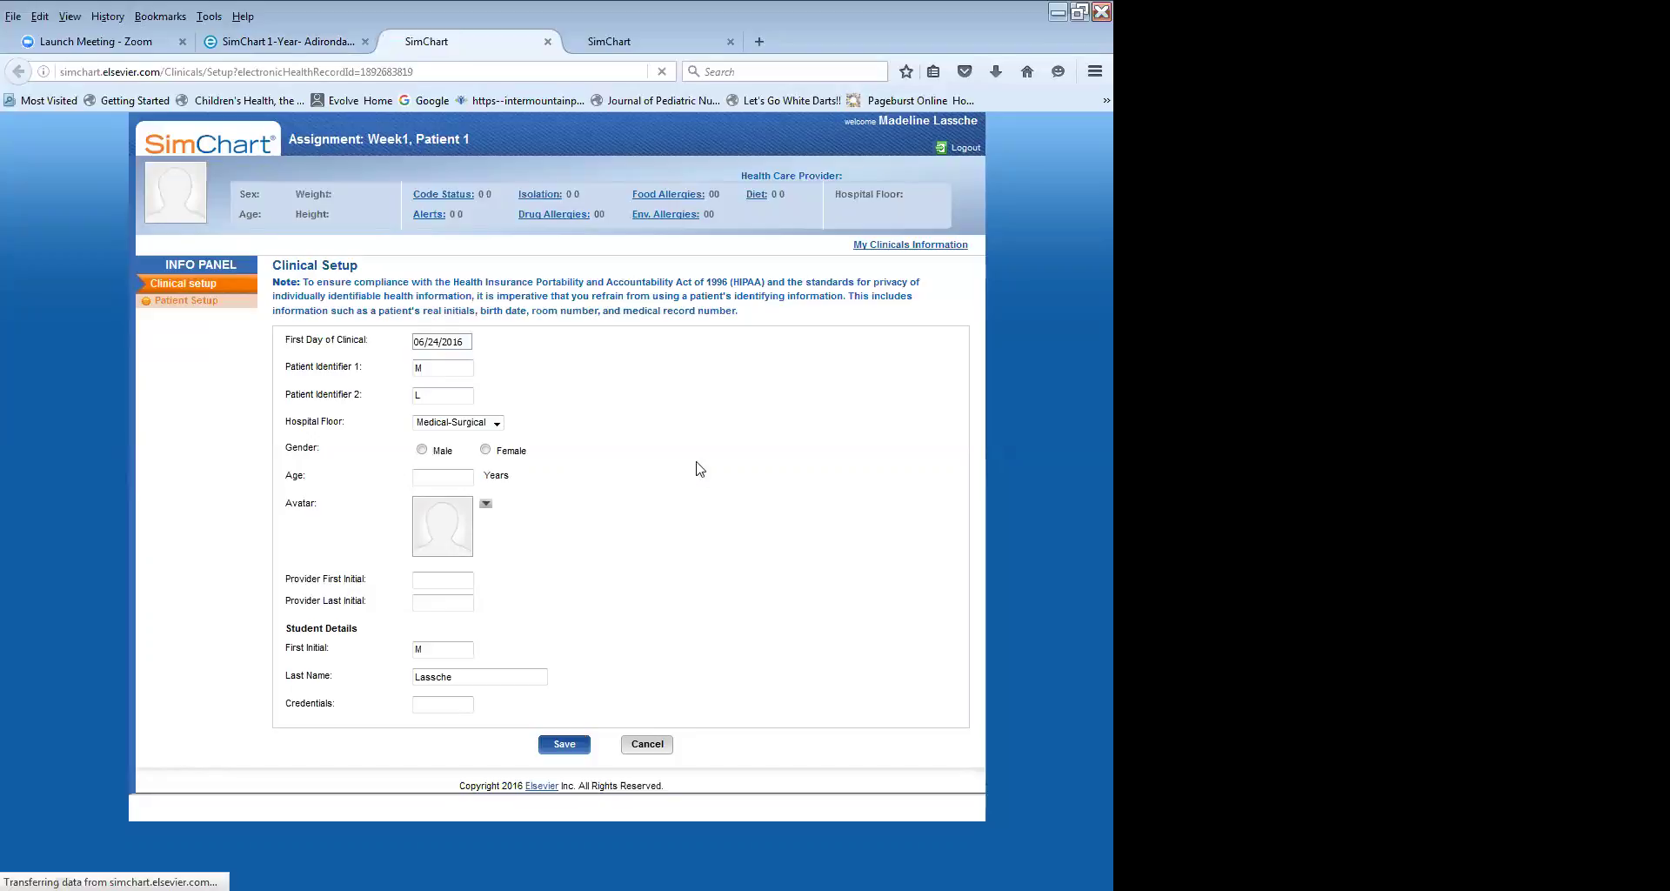
Review the HIPAA note on the Clinical Setup form and the available hospital floor options.
left_click_drag(665, 282, 805, 282)
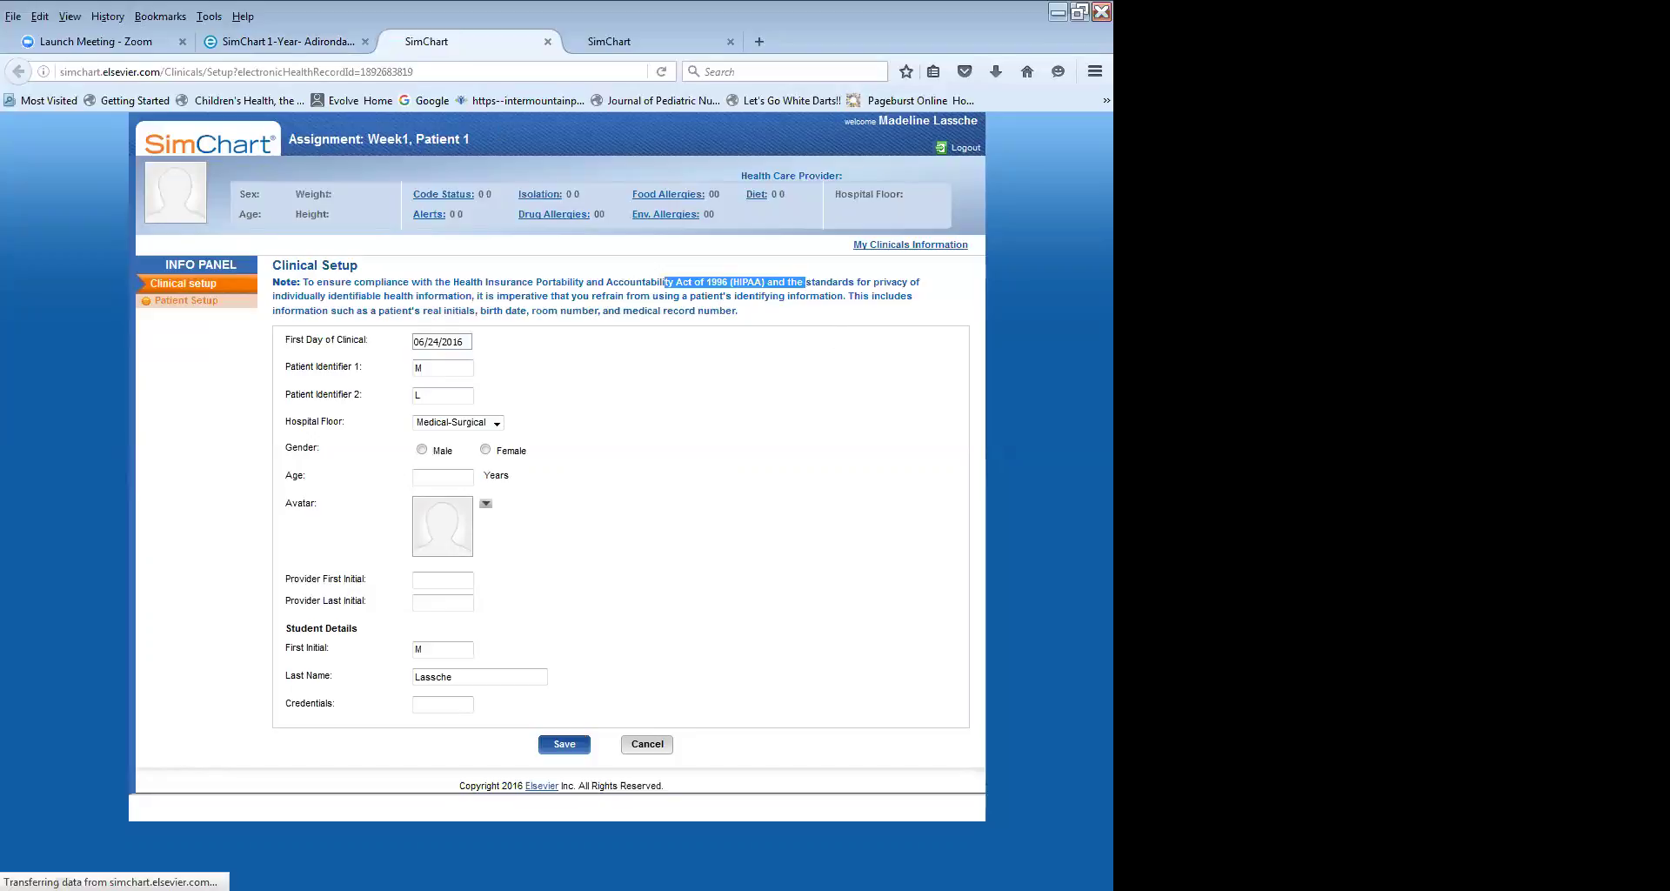
left_click(773, 550)
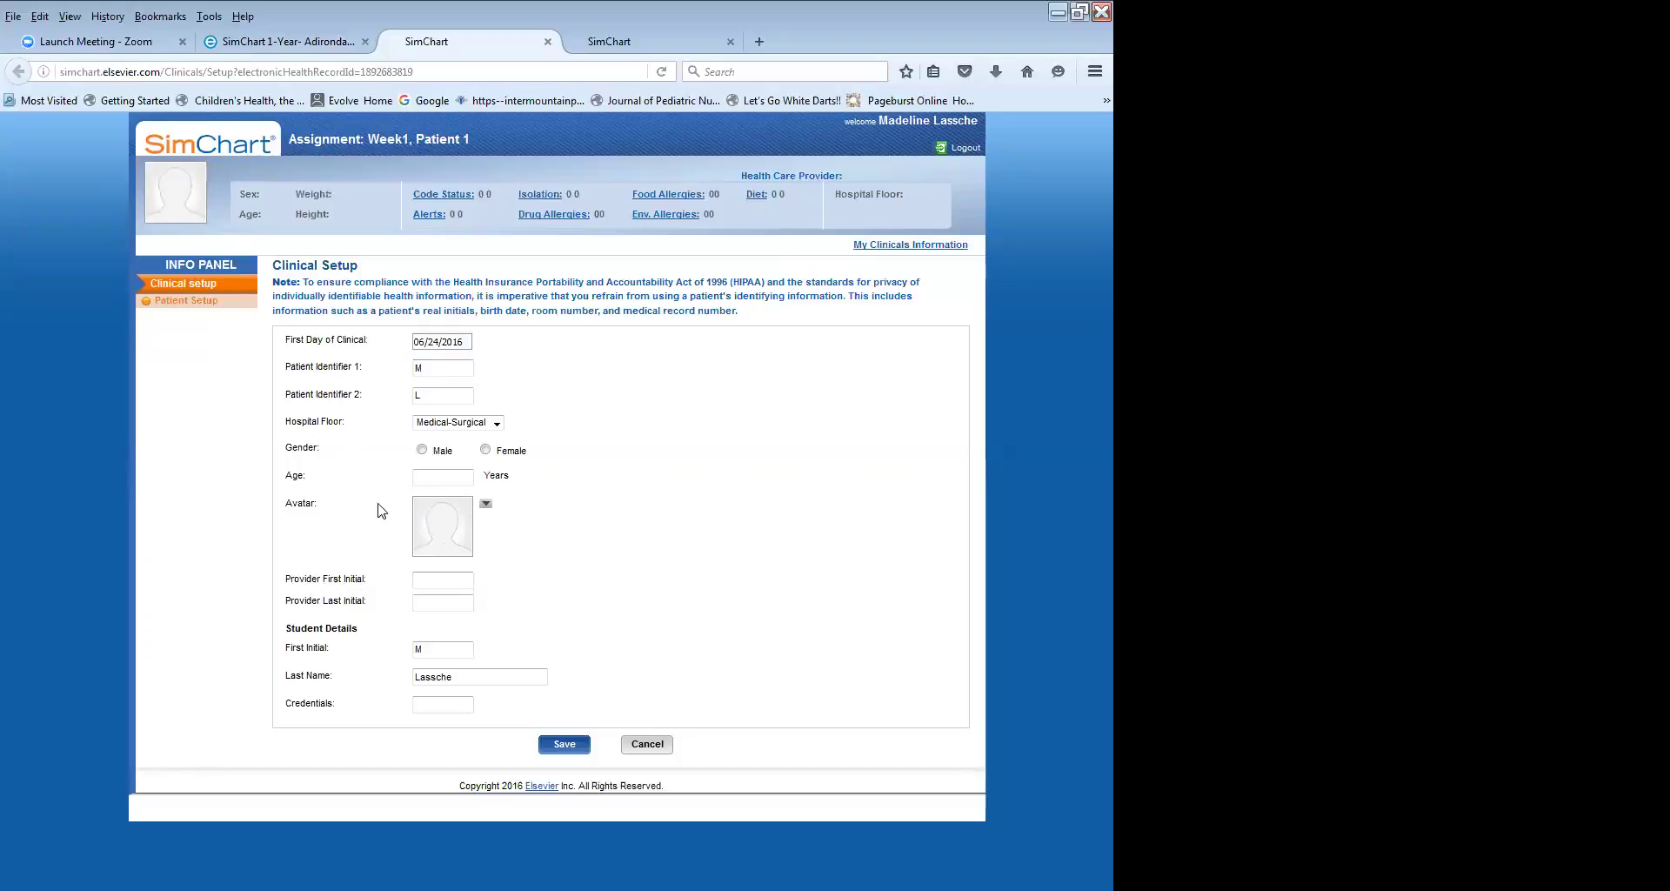
left_click(495, 423)
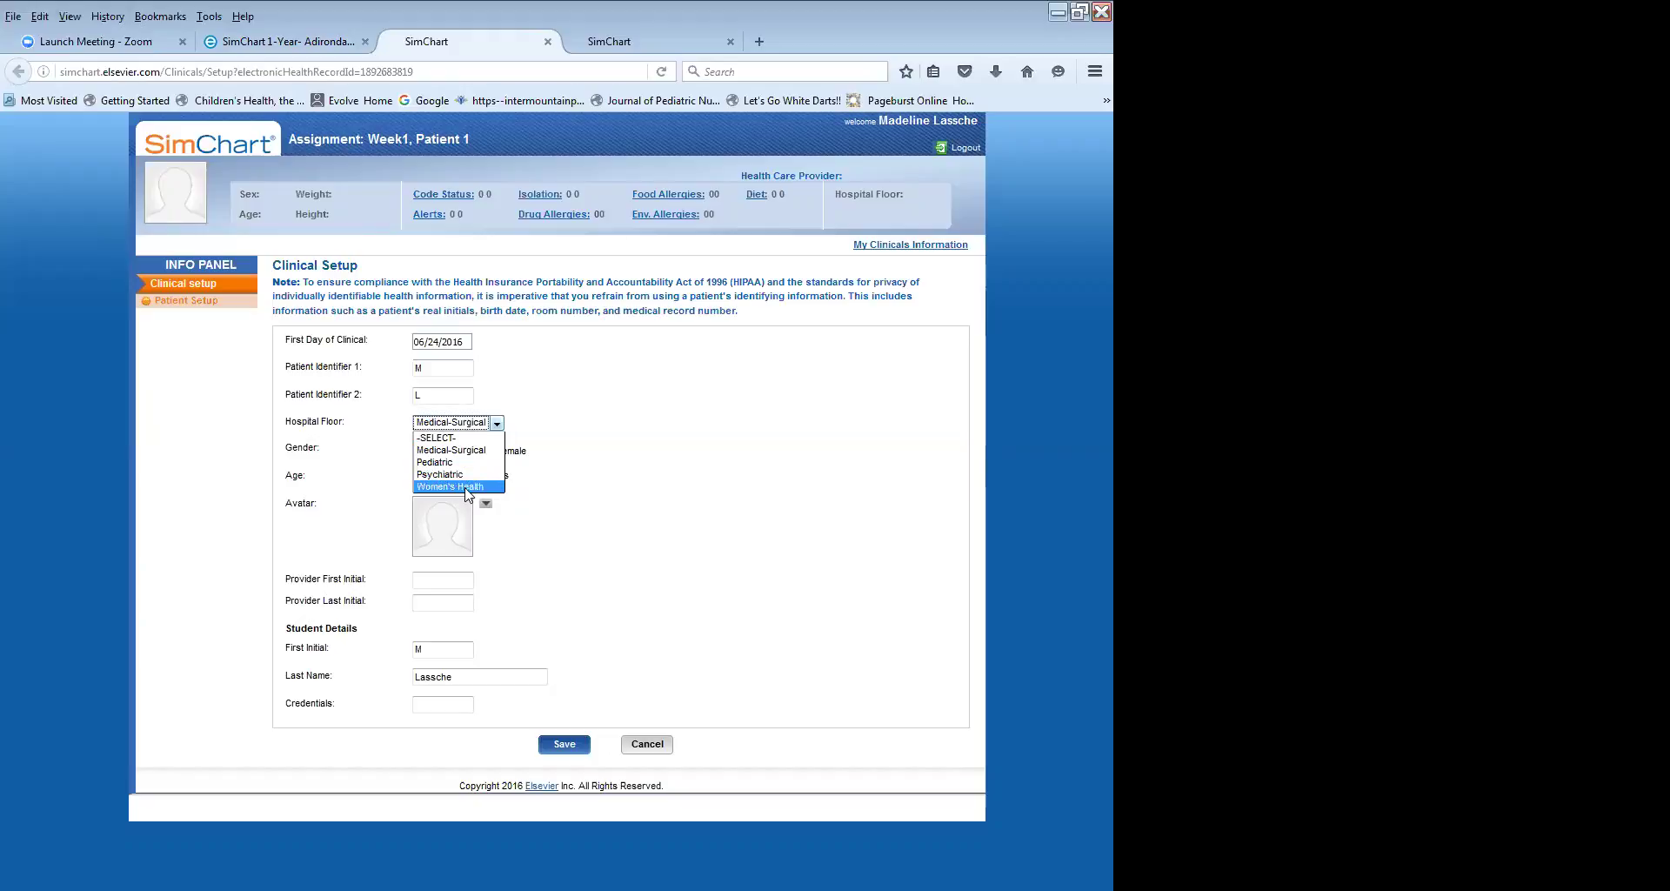
left_click(649, 524)
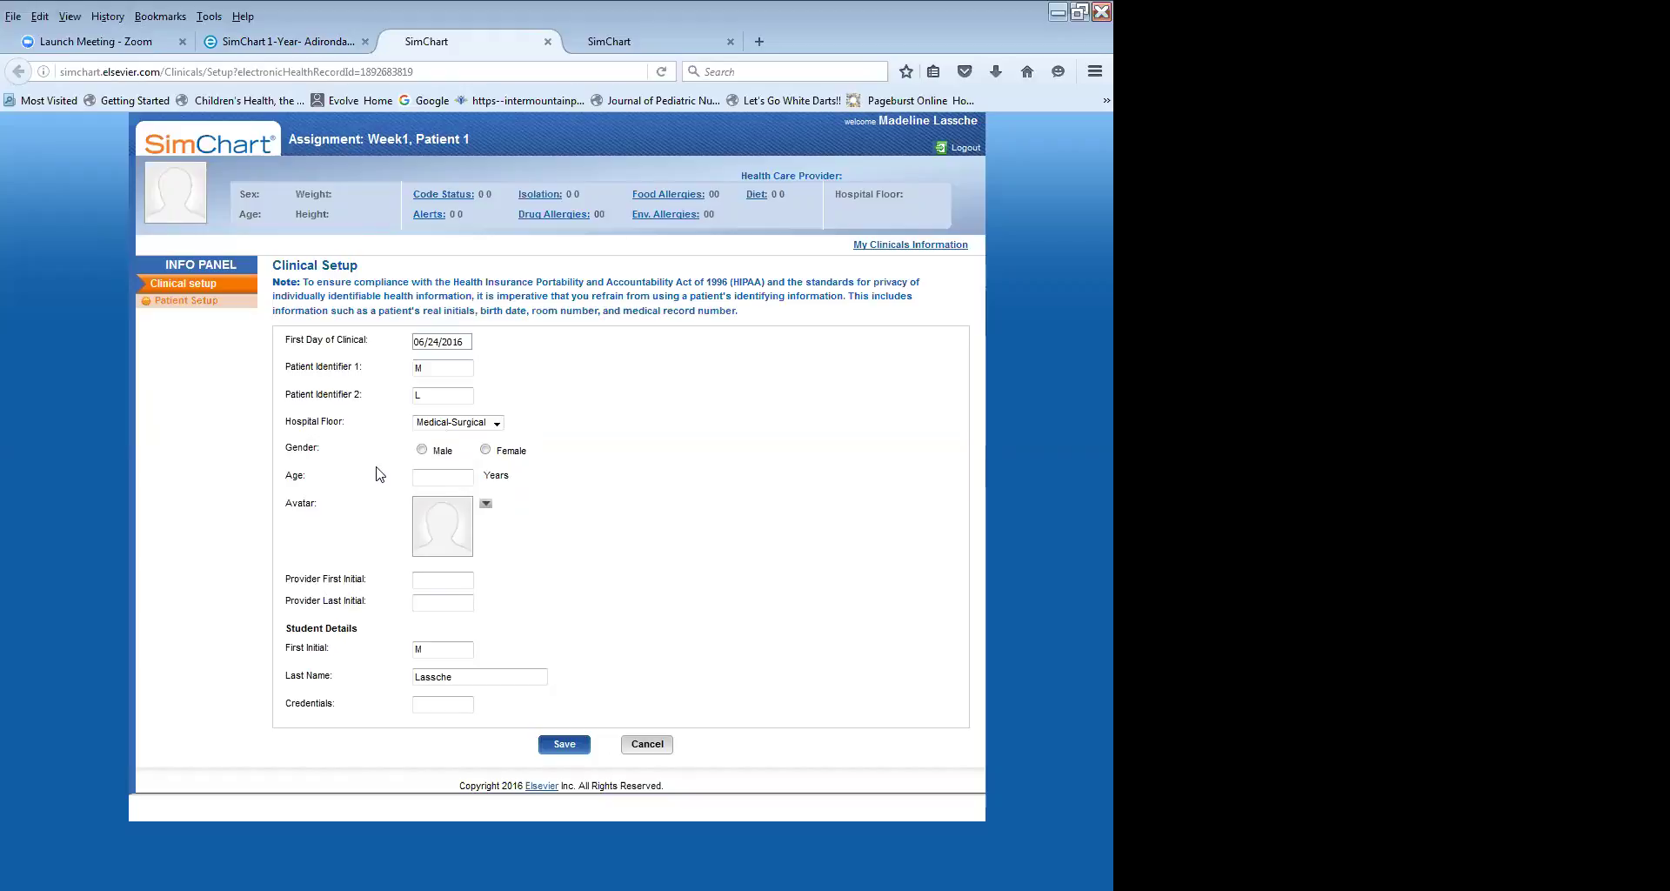
Set the patient's gender to Female and age to 58 years, and choose the bearded man avatar.
left_click(485, 449)
left_click(458, 480)
type("58")
left_click(485, 503)
left_click(177, 653)
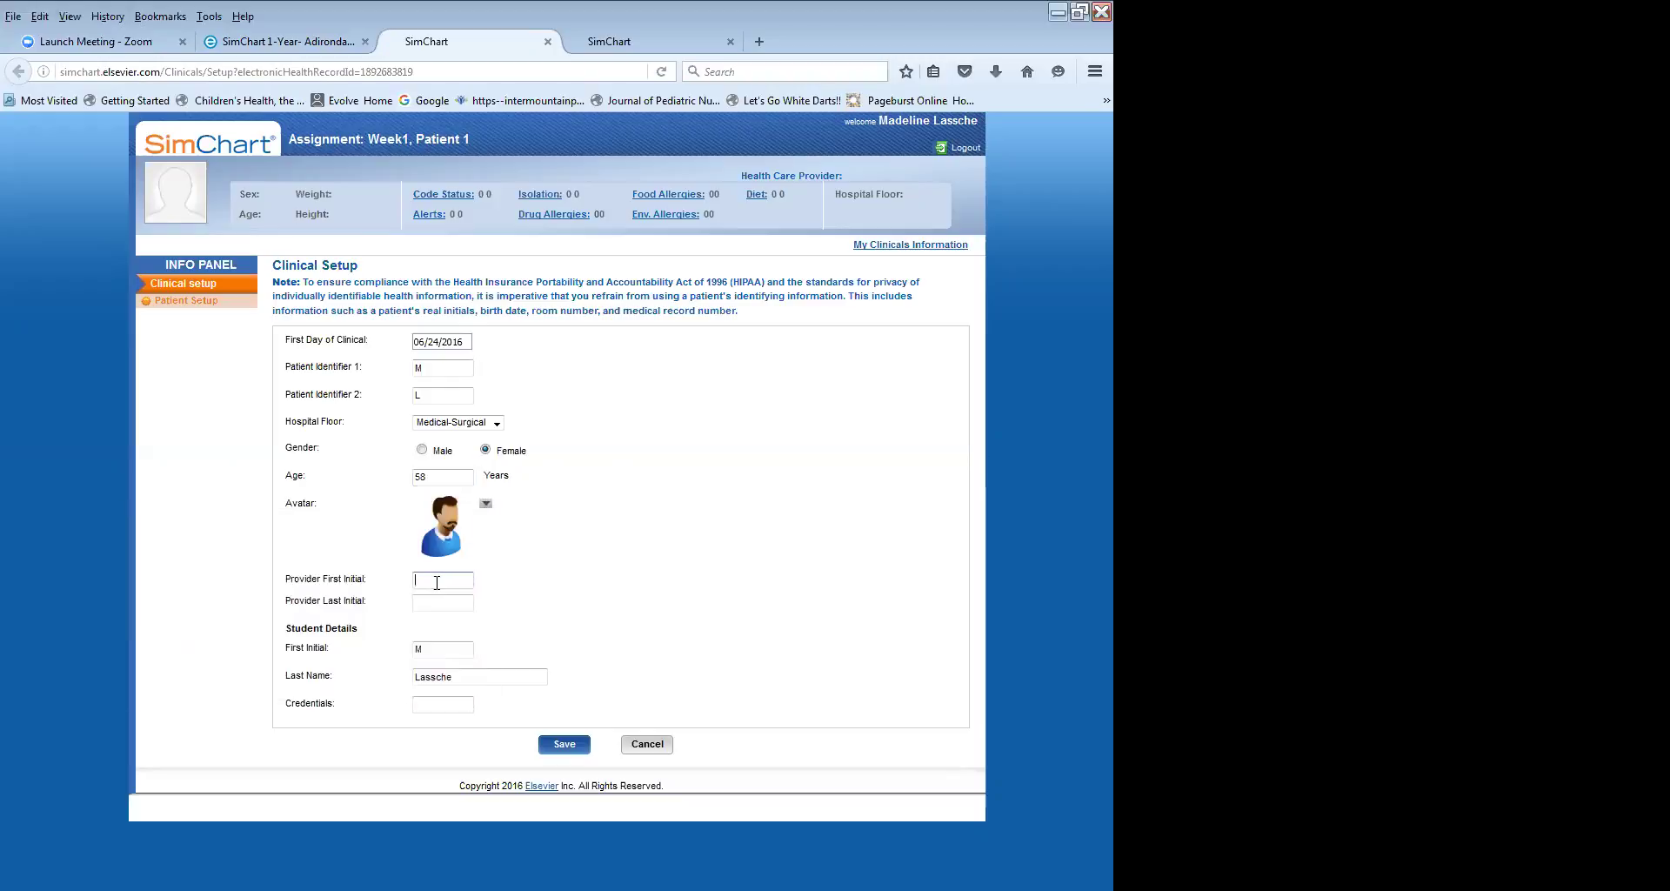
Enter the provider's first and last initials and save the clinical setup.
type("M")
key("Tab")
left_click(442, 703)
left_click(564, 744)
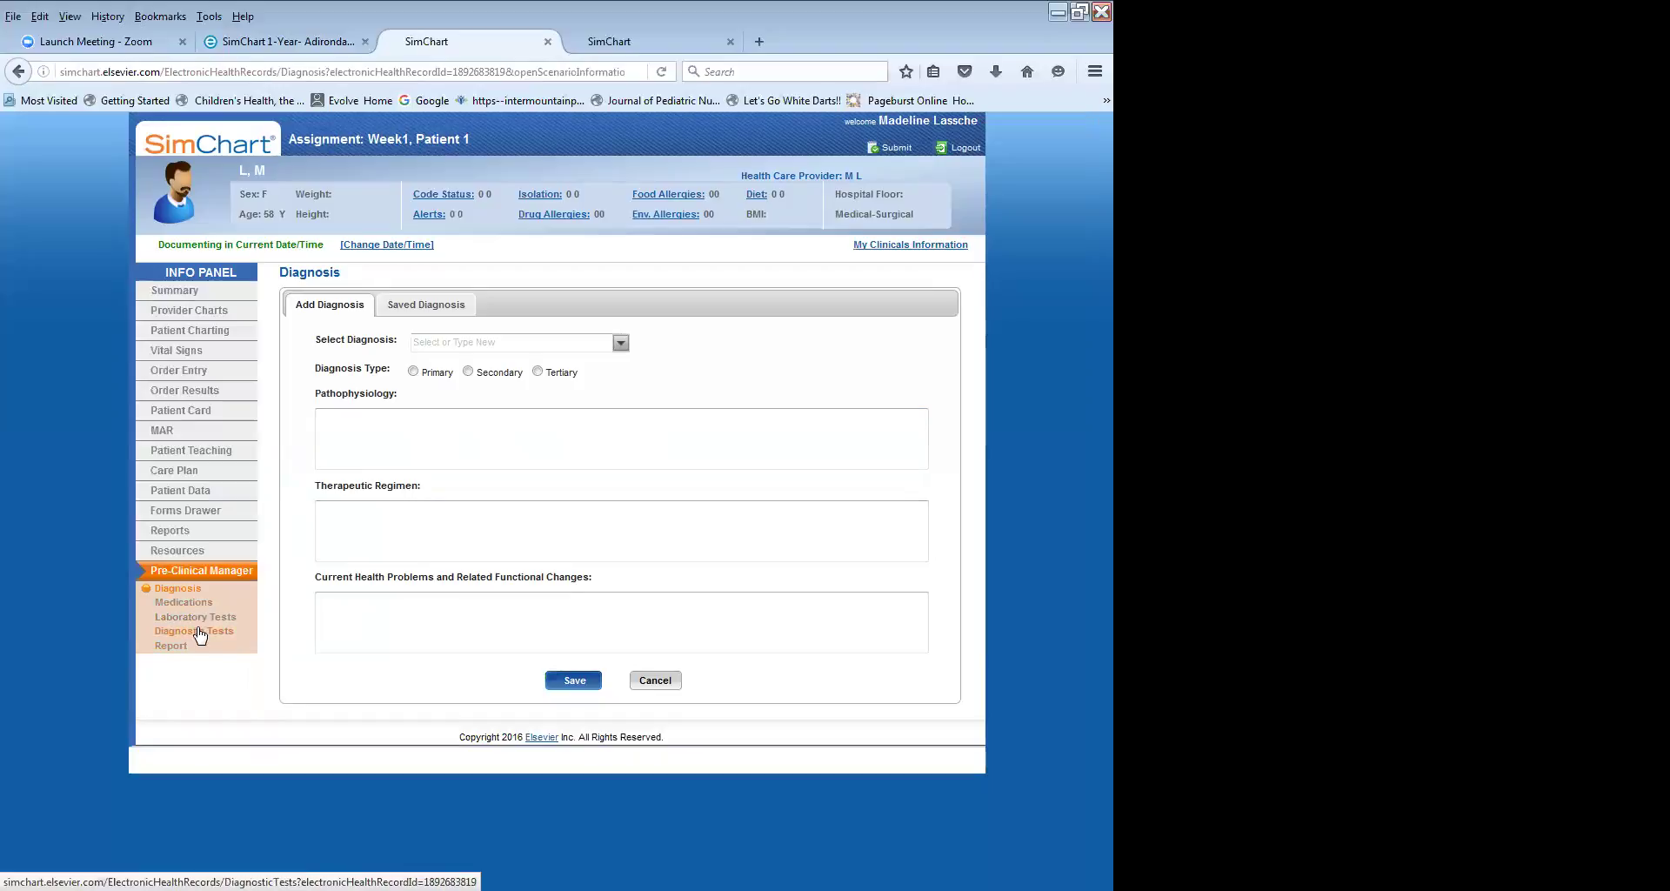
Enter xxxx for Pathophysiology, Therapeutic Regimen, and Current Health Problems and Related Functional Changes in the new diagnosis.
left_click(372, 448)
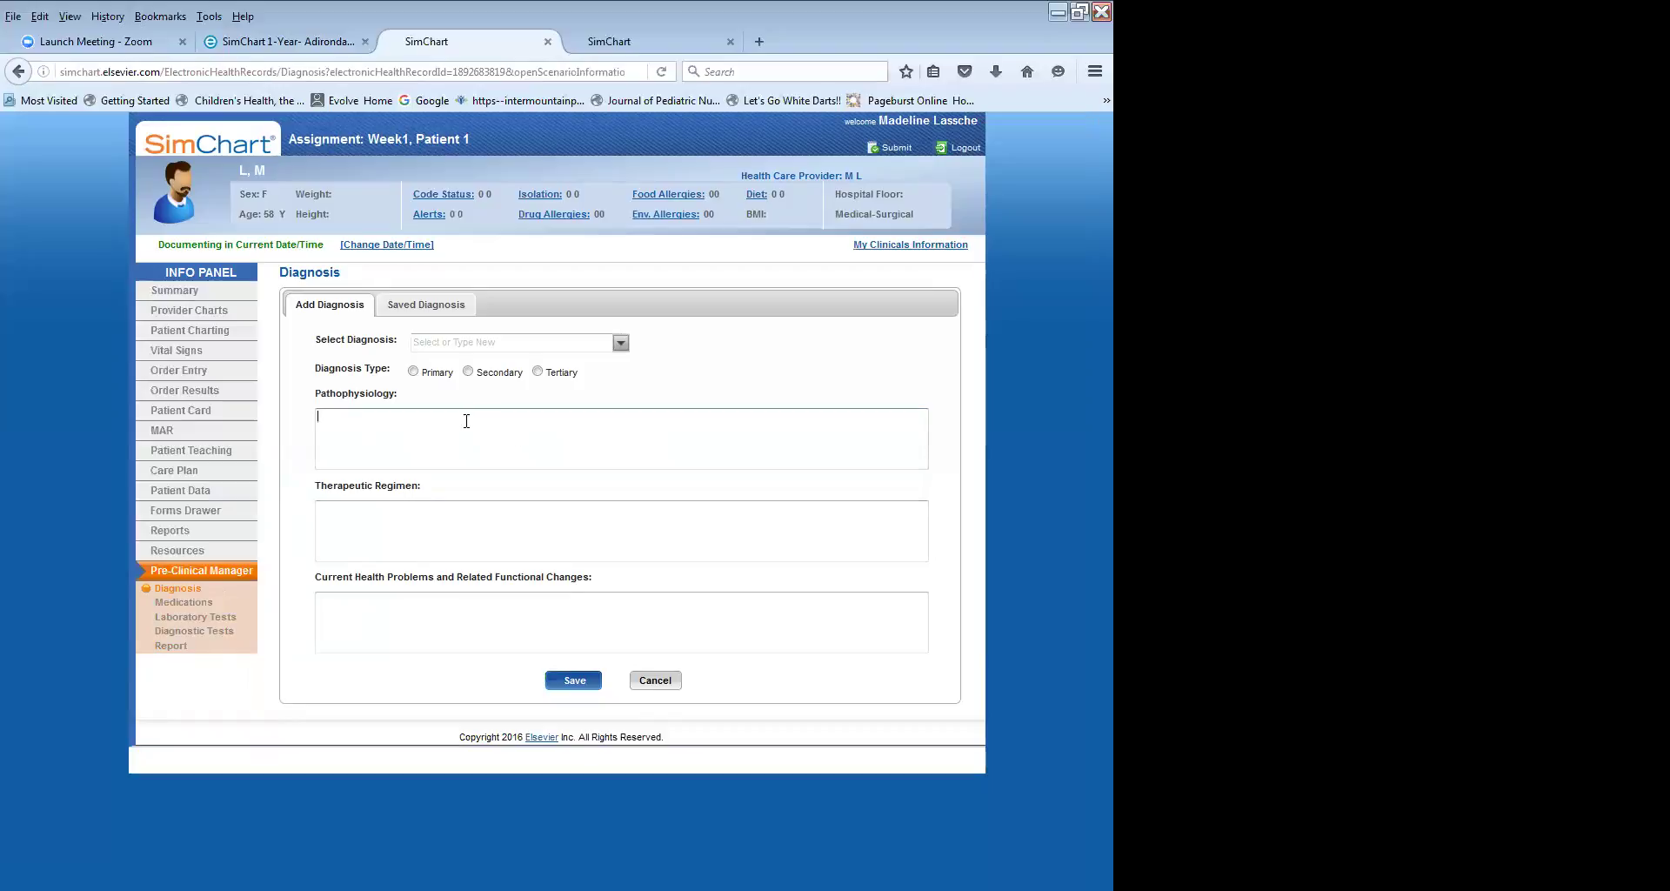
type("xxxx")
left_click(362, 517)
type("xxxx")
left_click(372, 595)
type("xxxx")
left_click(350, 444)
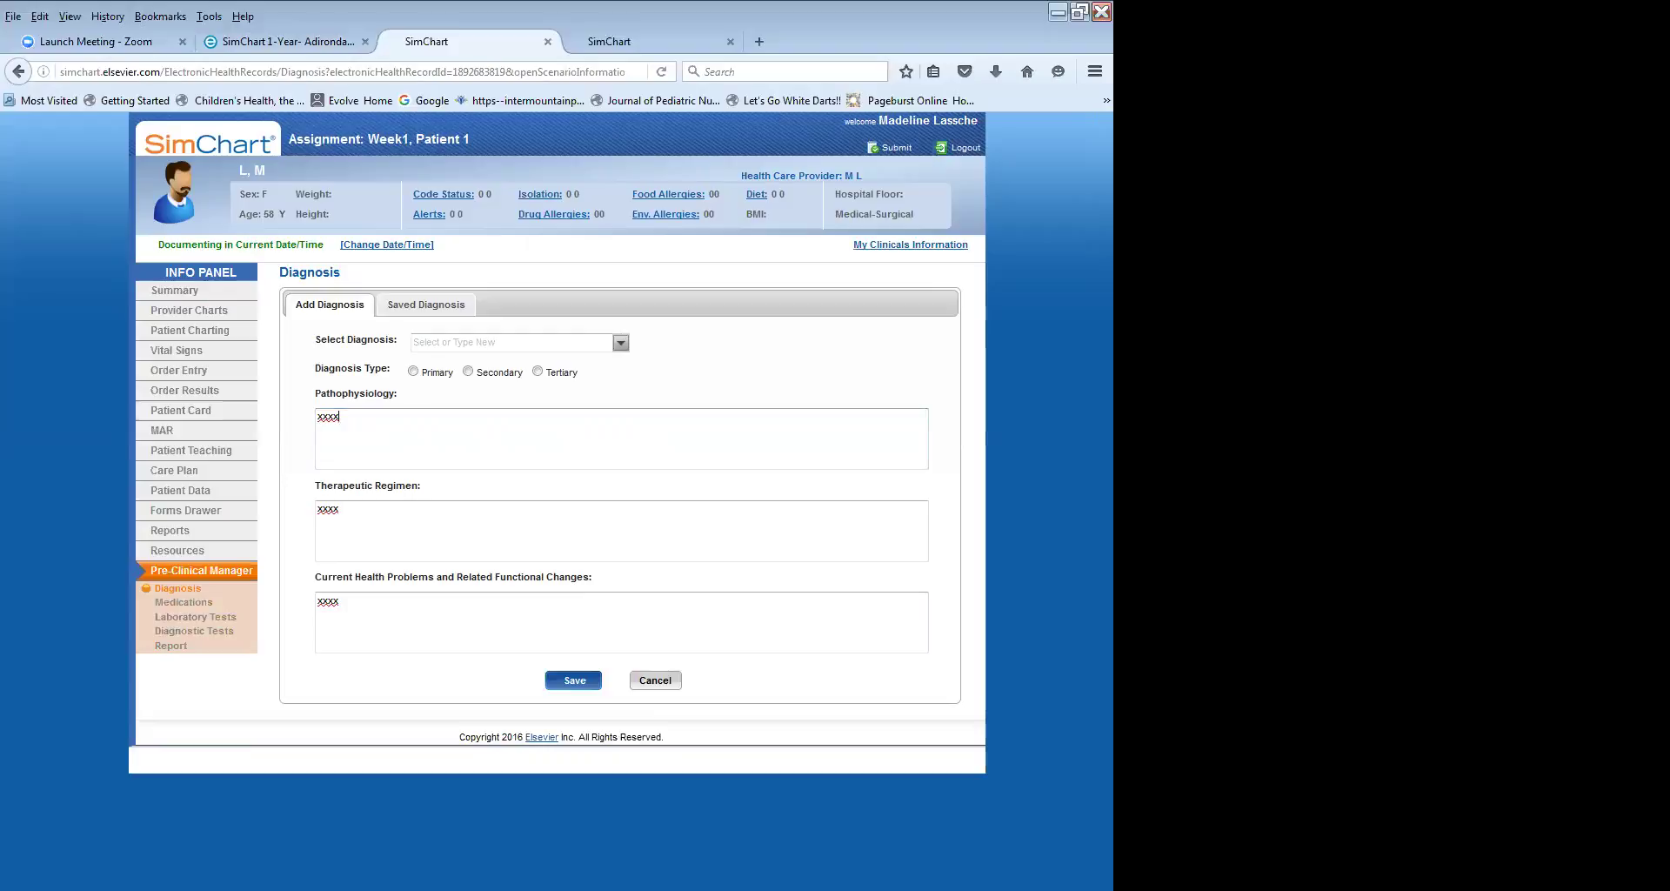
Choose Dehydration as the diagnosis, mark it as Primary, and save it.
left_click(417, 343)
left_click(625, 504)
type("deh")
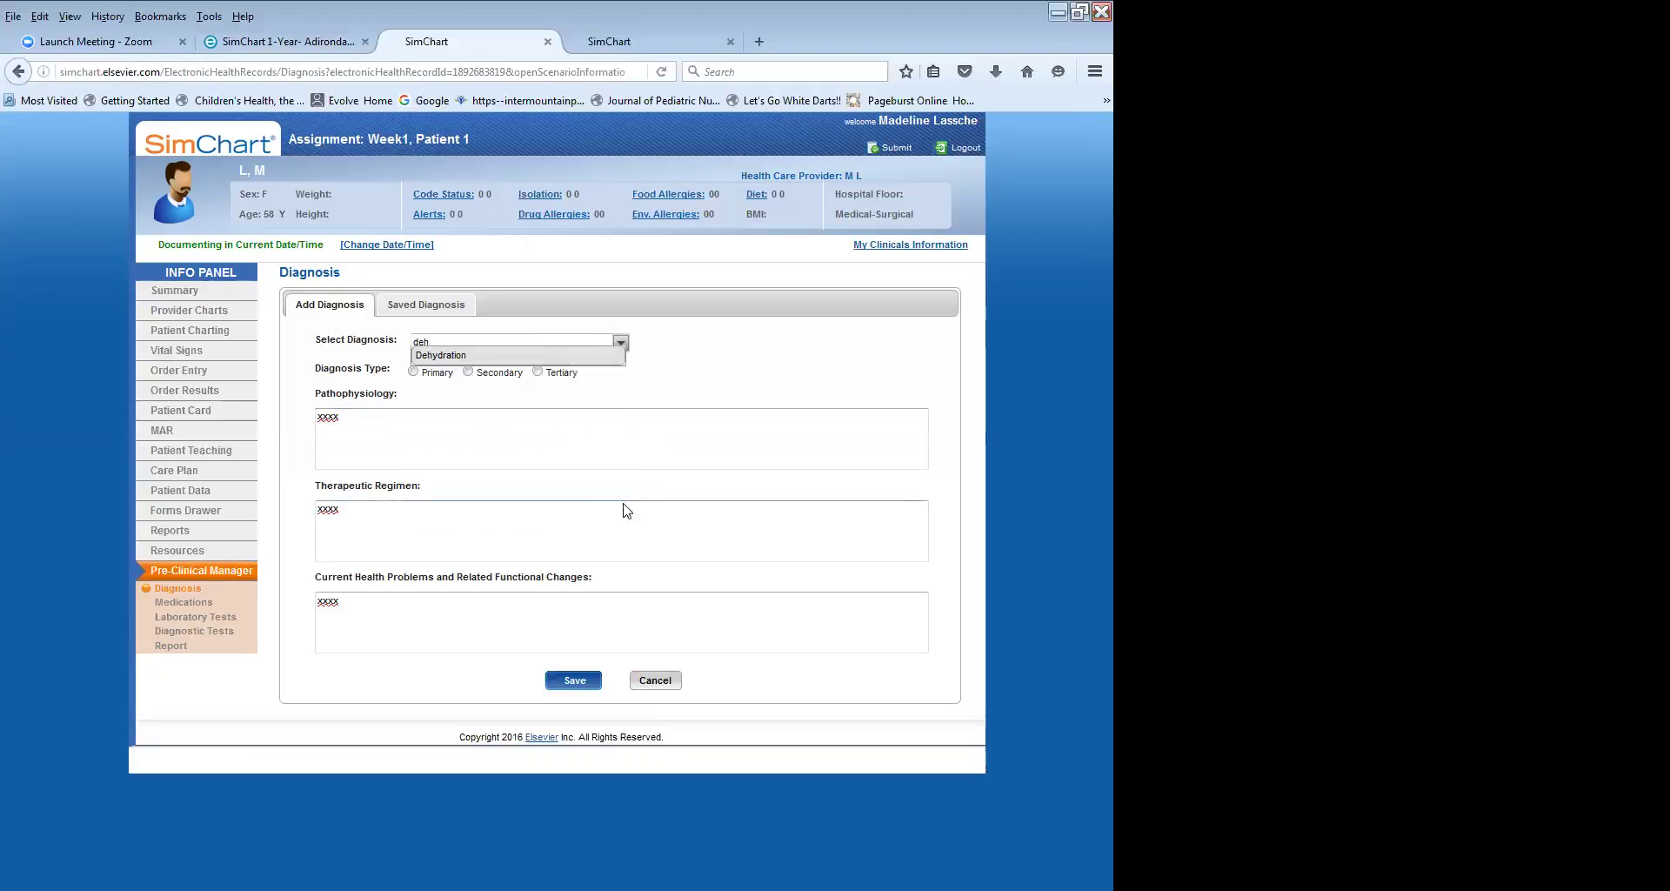
left_click(438, 355)
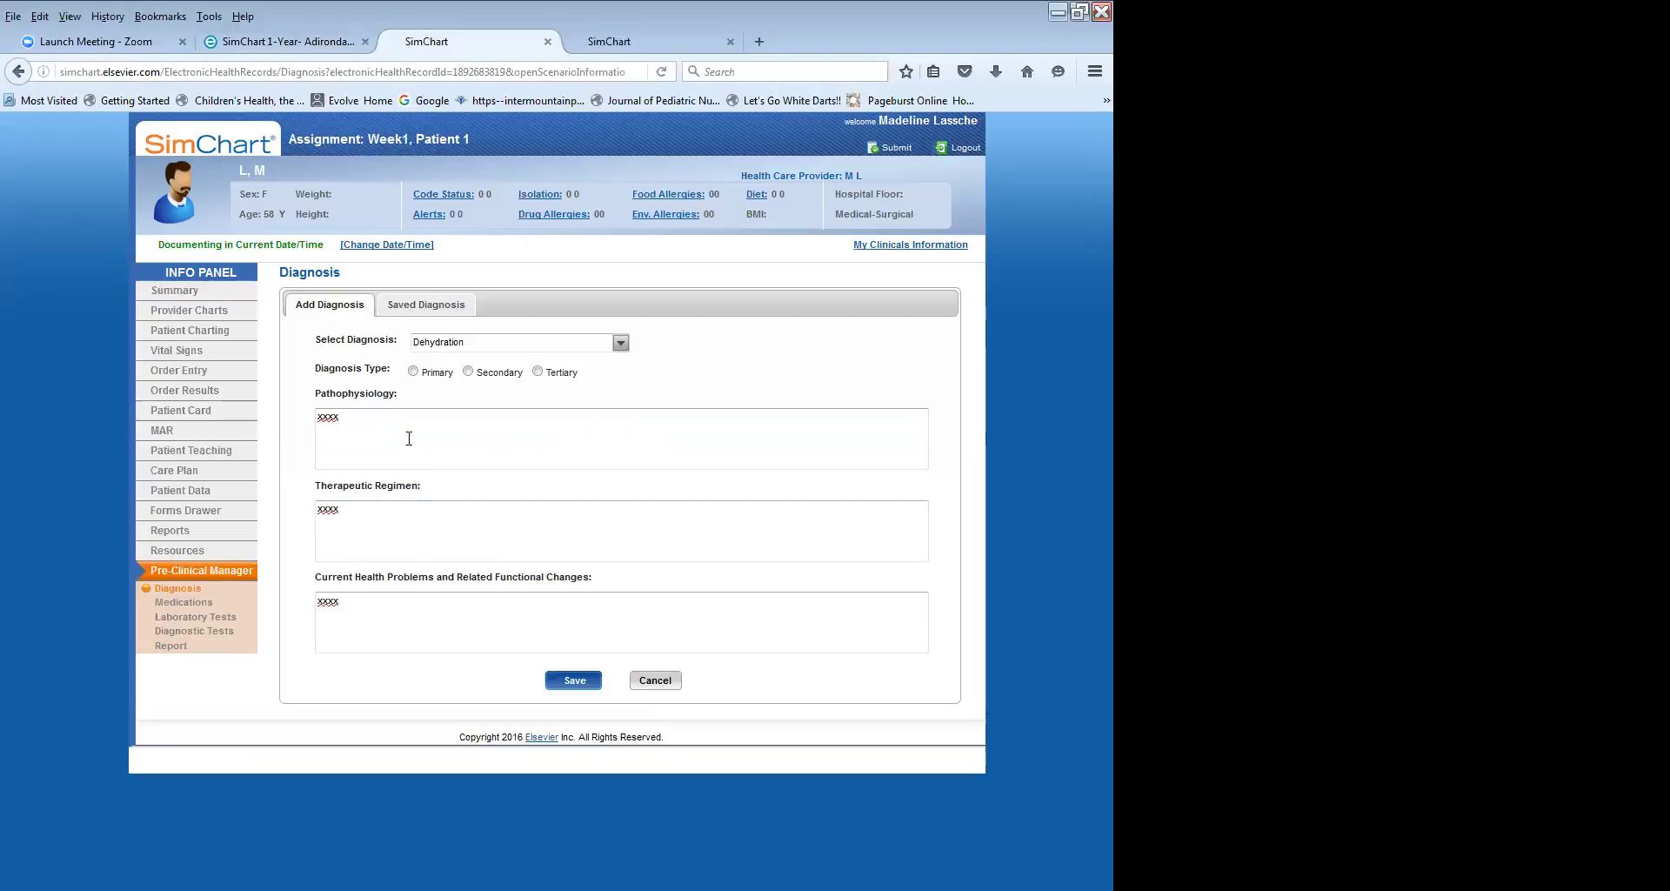
left_click(414, 371)
left_click(414, 599)
left_click(386, 620)
left_click(475, 628)
left_click(574, 680)
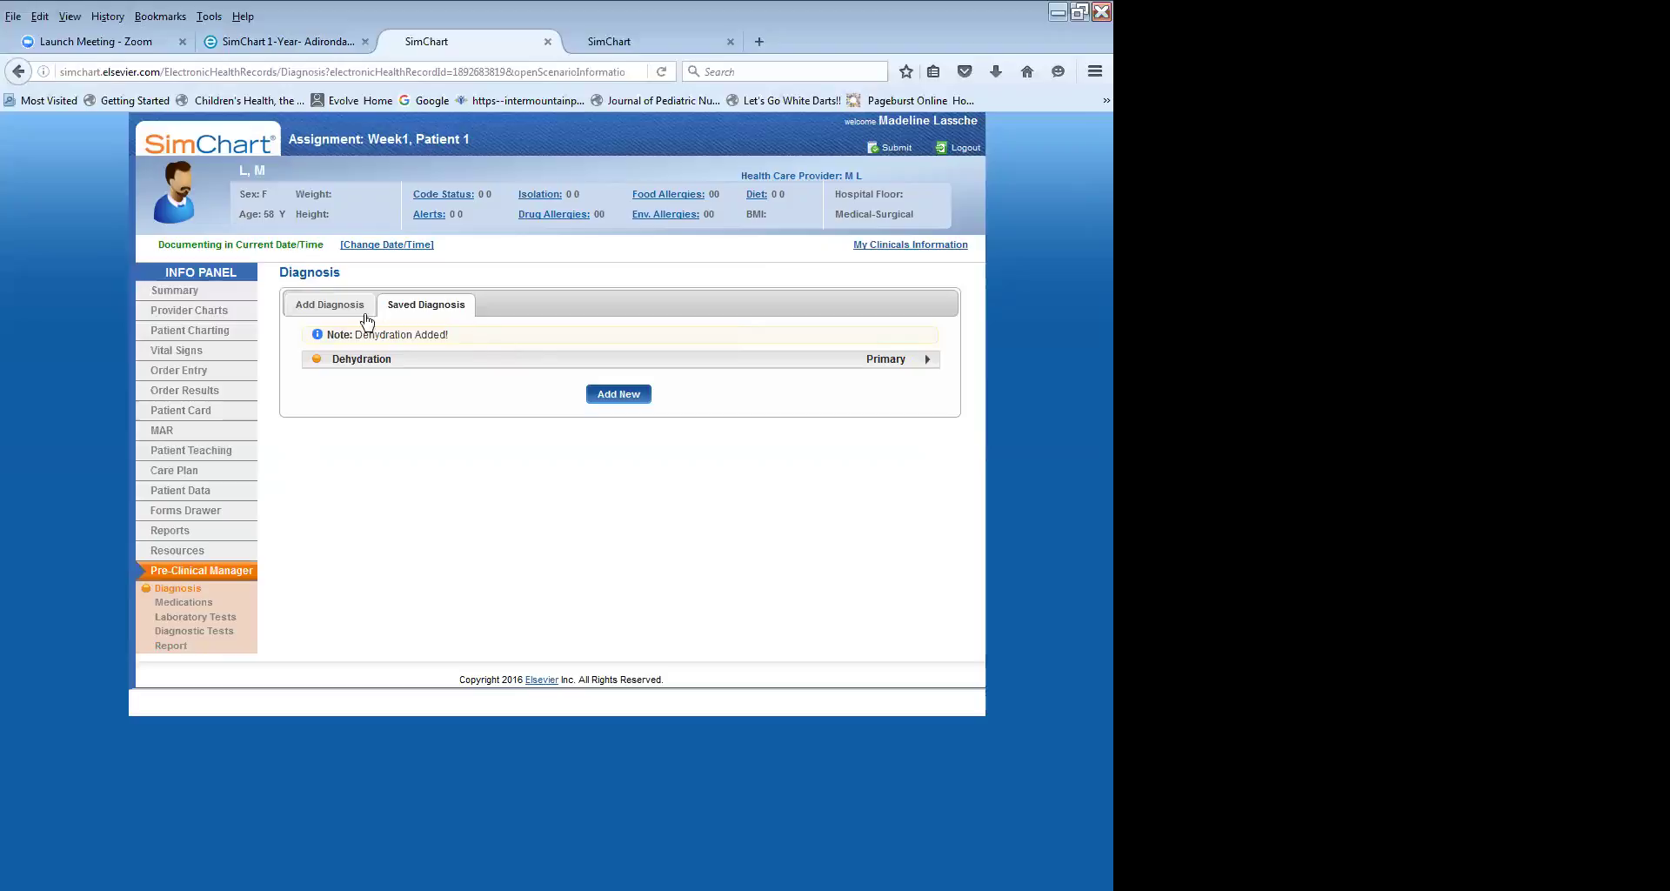
Check the saved diagnoses and start a new diagnosis of Pneumonia with the type Secondary.
left_click(314, 307)
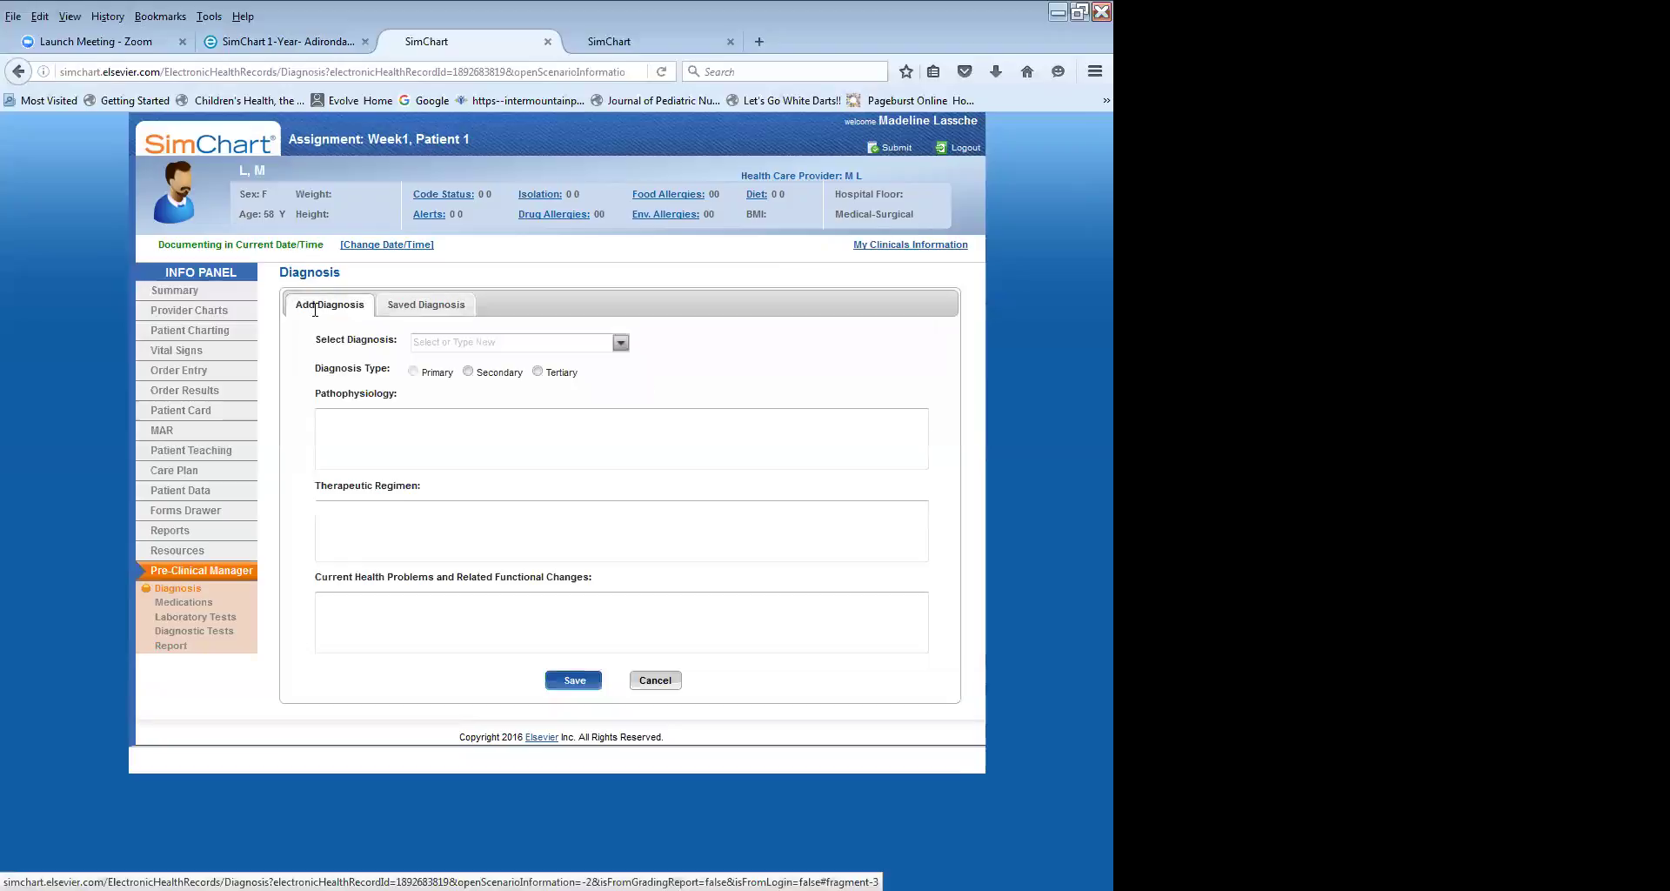
left_click(436, 306)
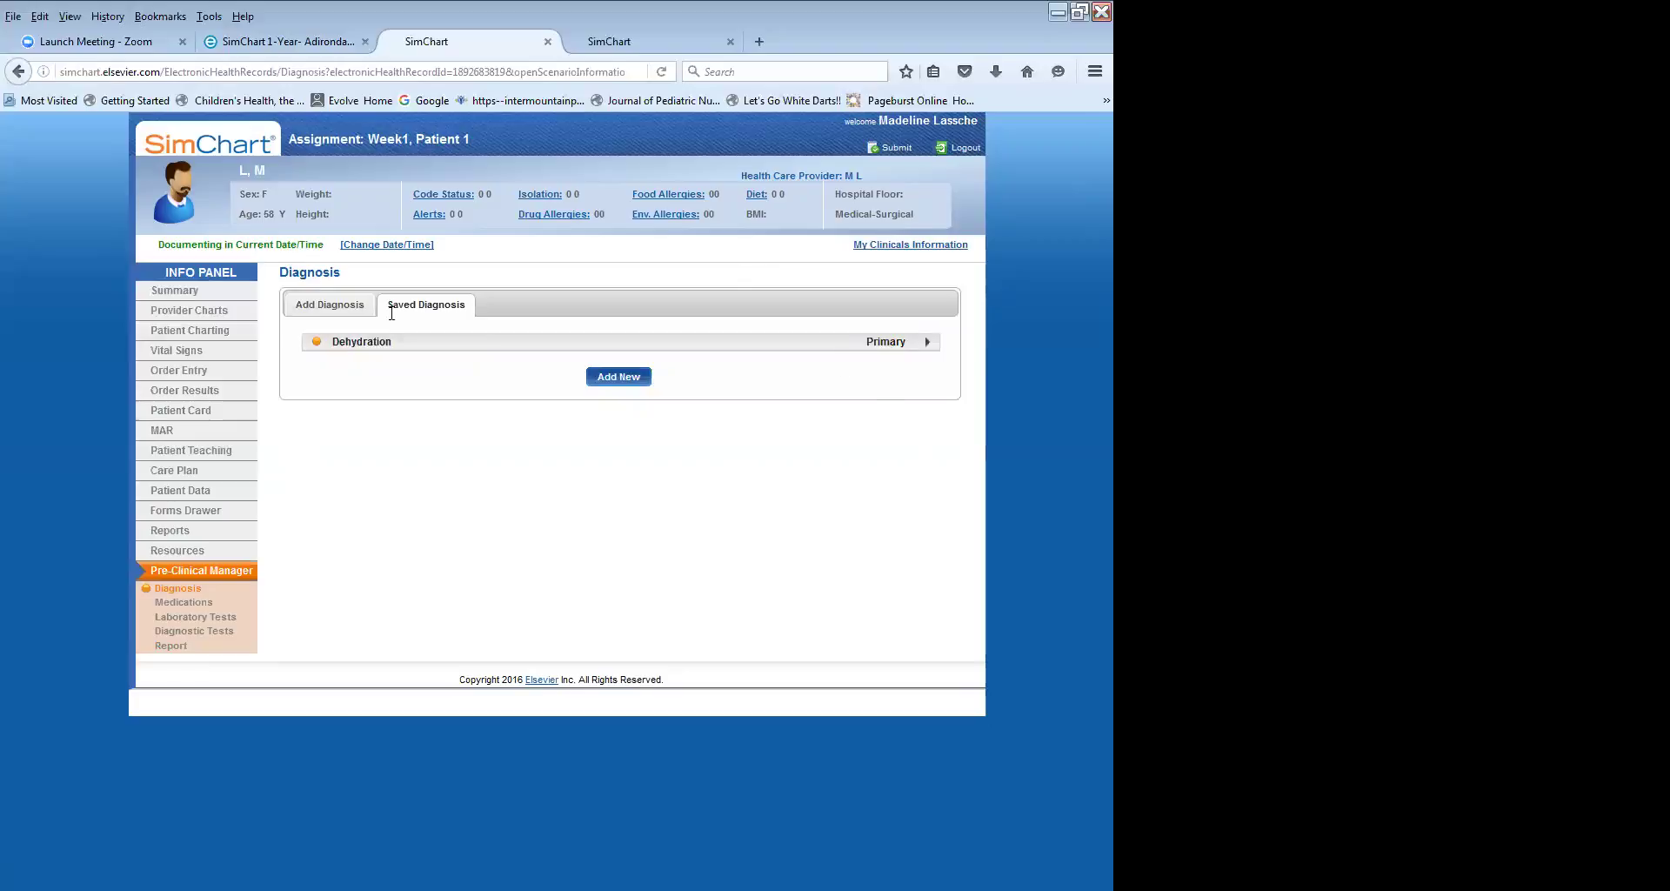
left_click(316, 304)
left_click(442, 344)
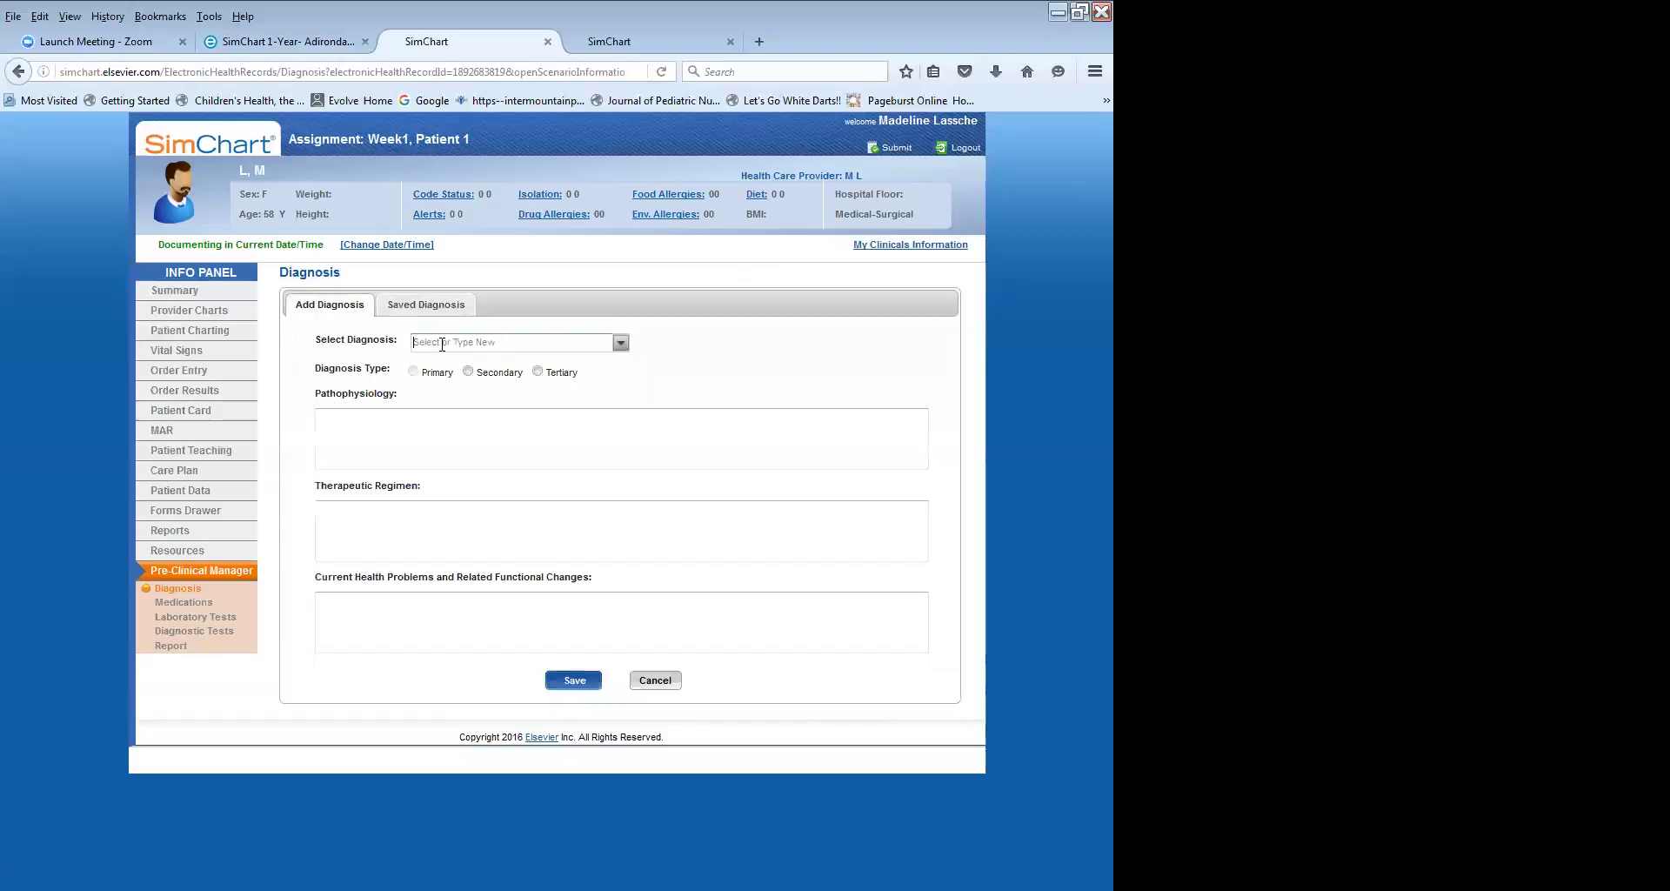
type("pneu")
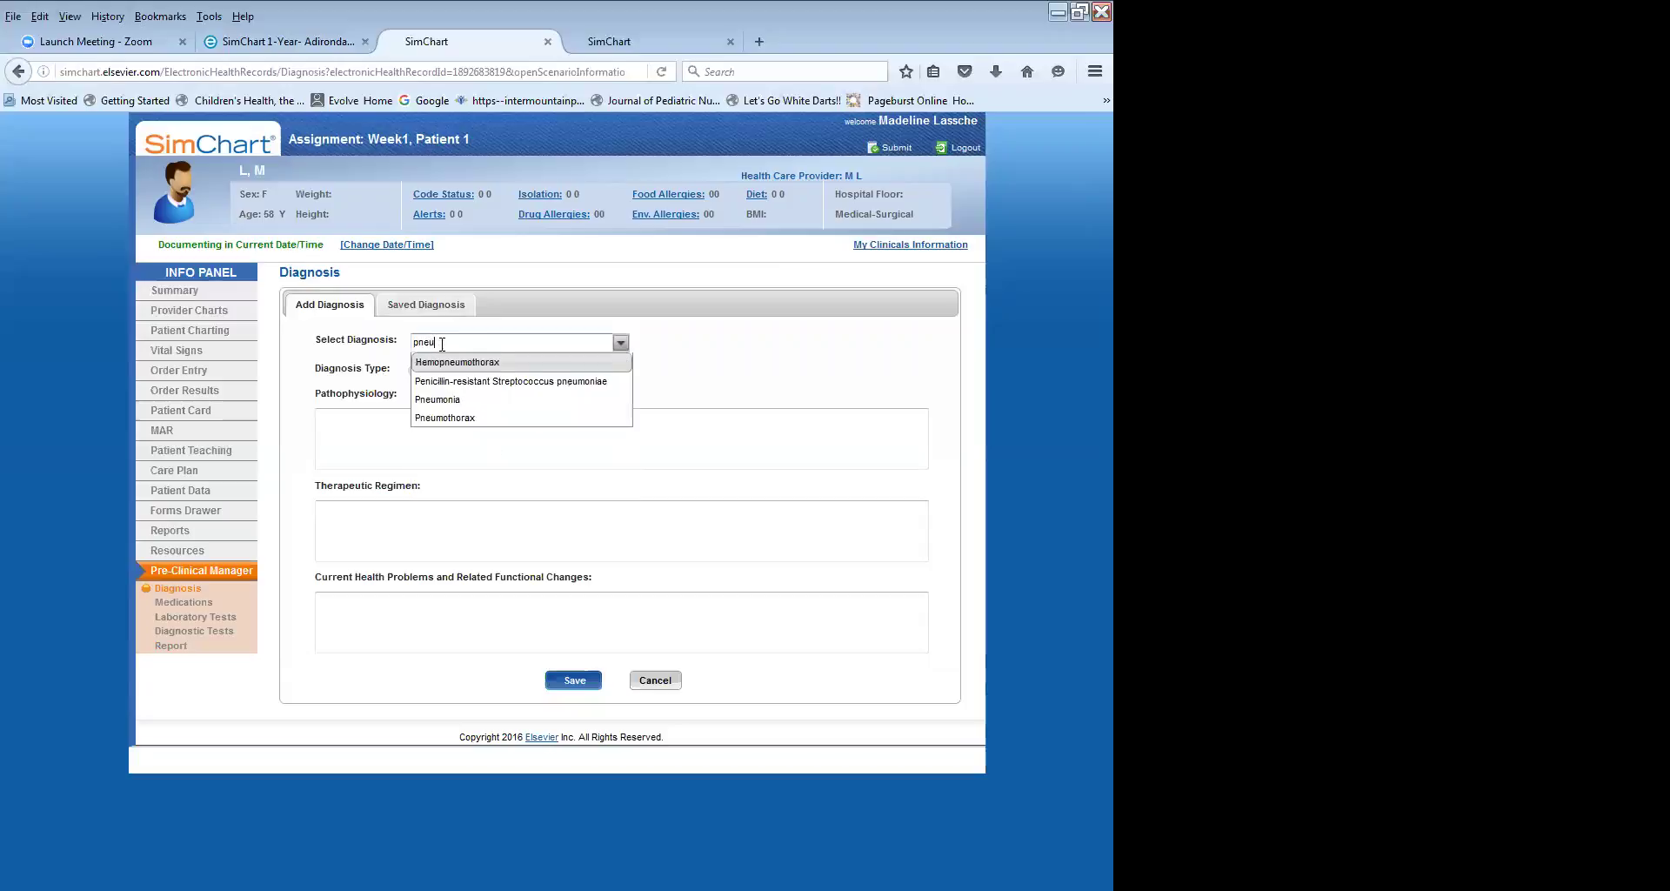
left_click(438, 399)
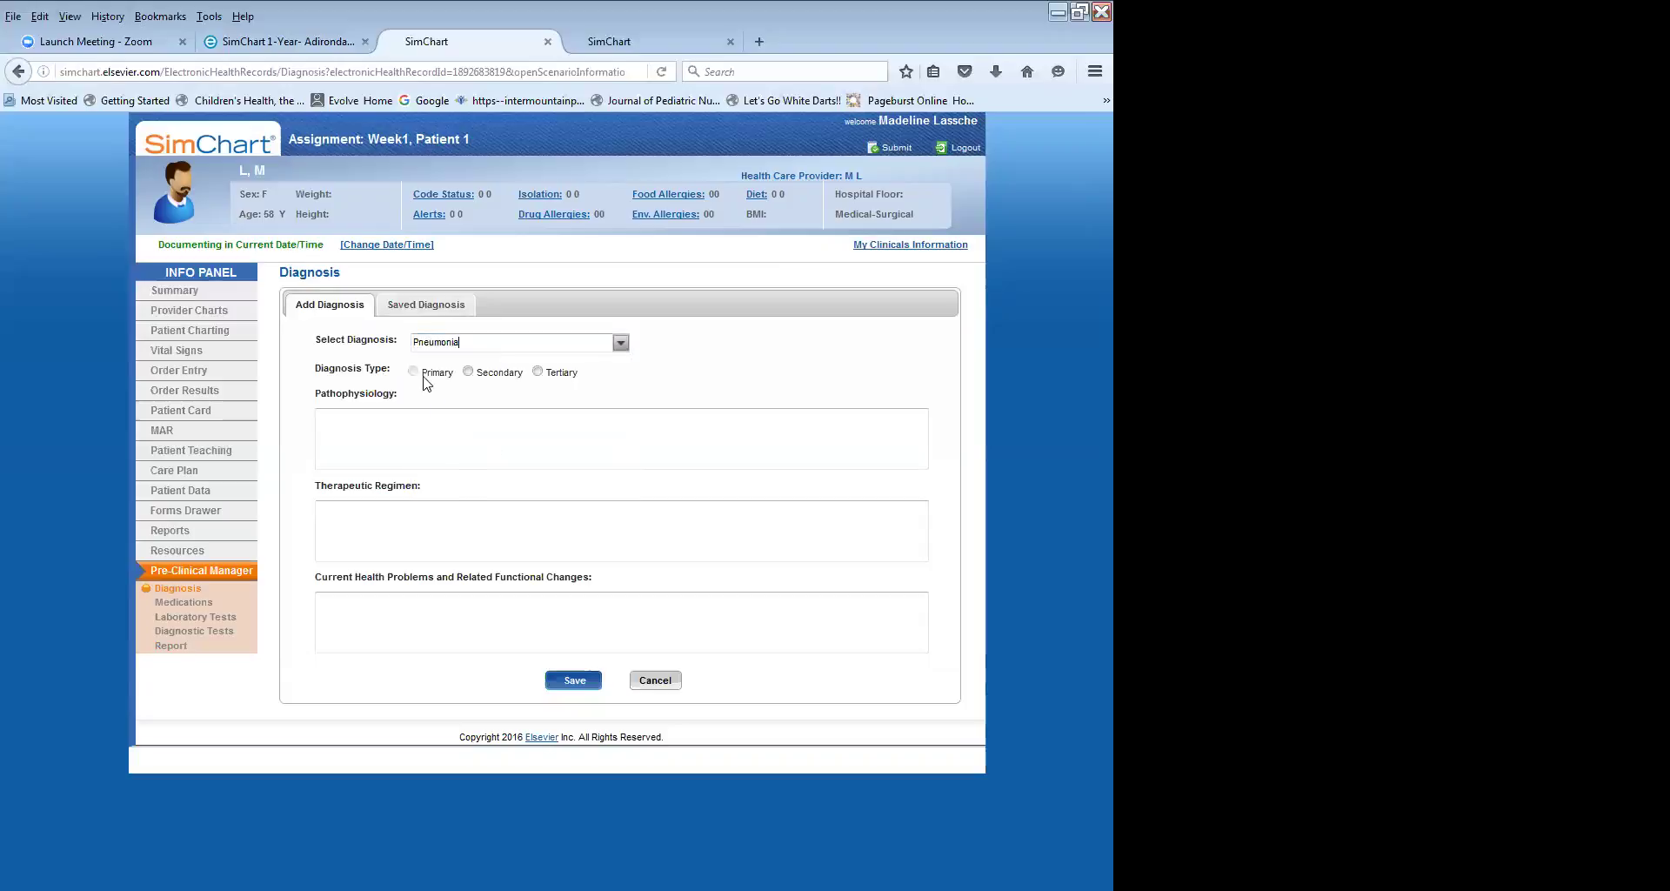
left_click(468, 371)
Enter xxx for the Pneumonia pathophysiology, therapeutic regimen and current health problems, and save the diagnosis.
left_click(444, 437)
type("xxx")
left_click(331, 541)
type("xxx")
left_click(351, 615)
type("xxx")
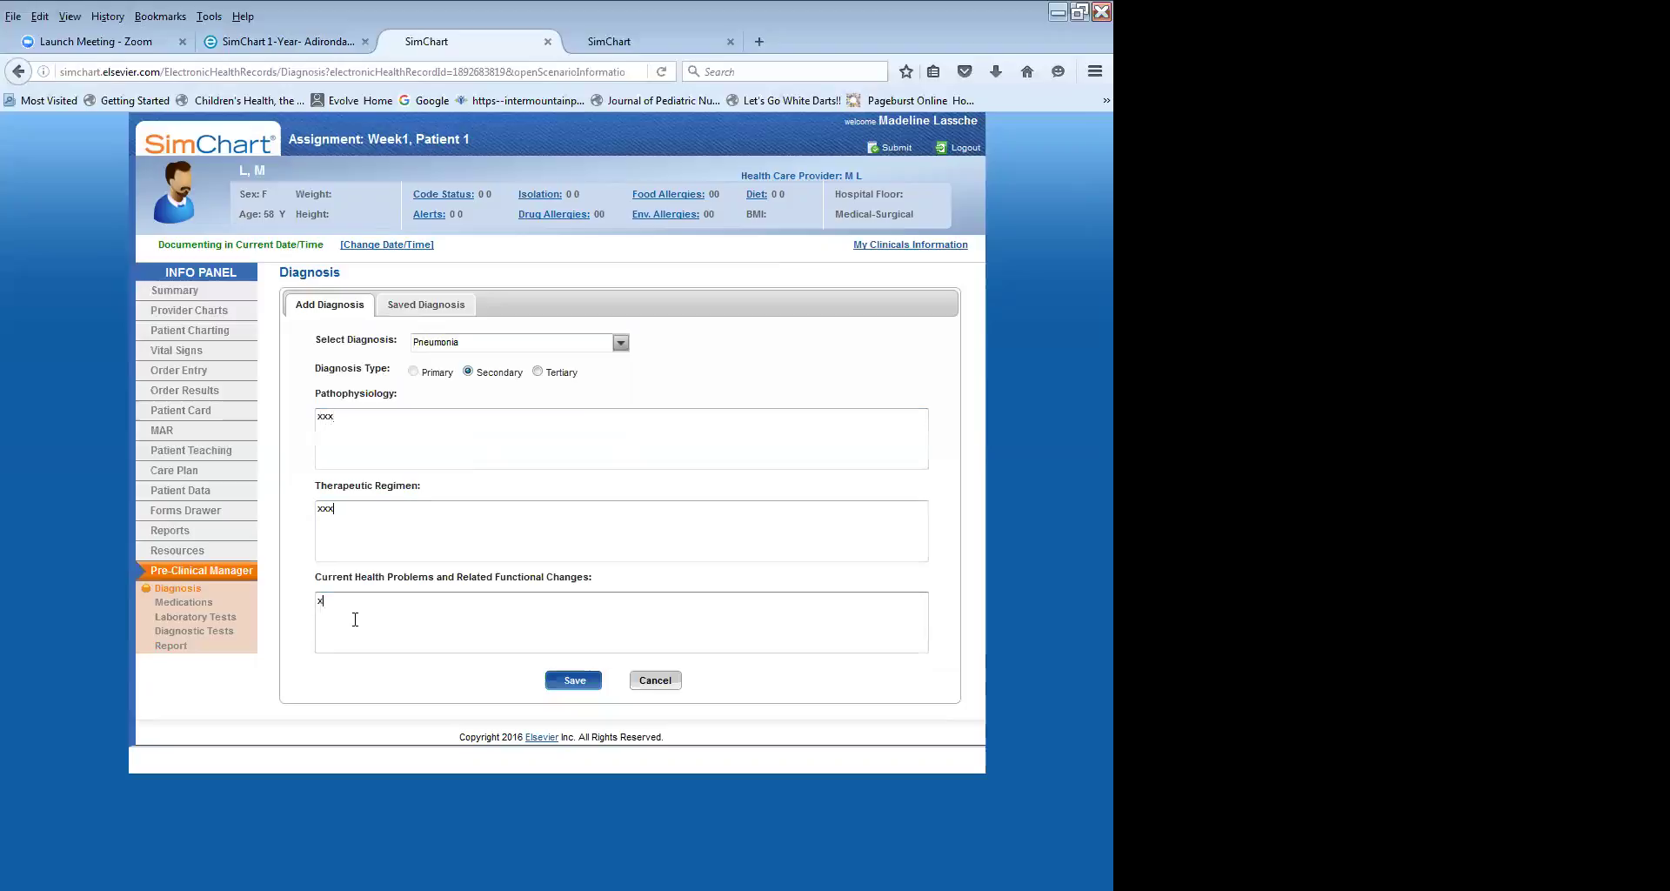
left_click(574, 680)
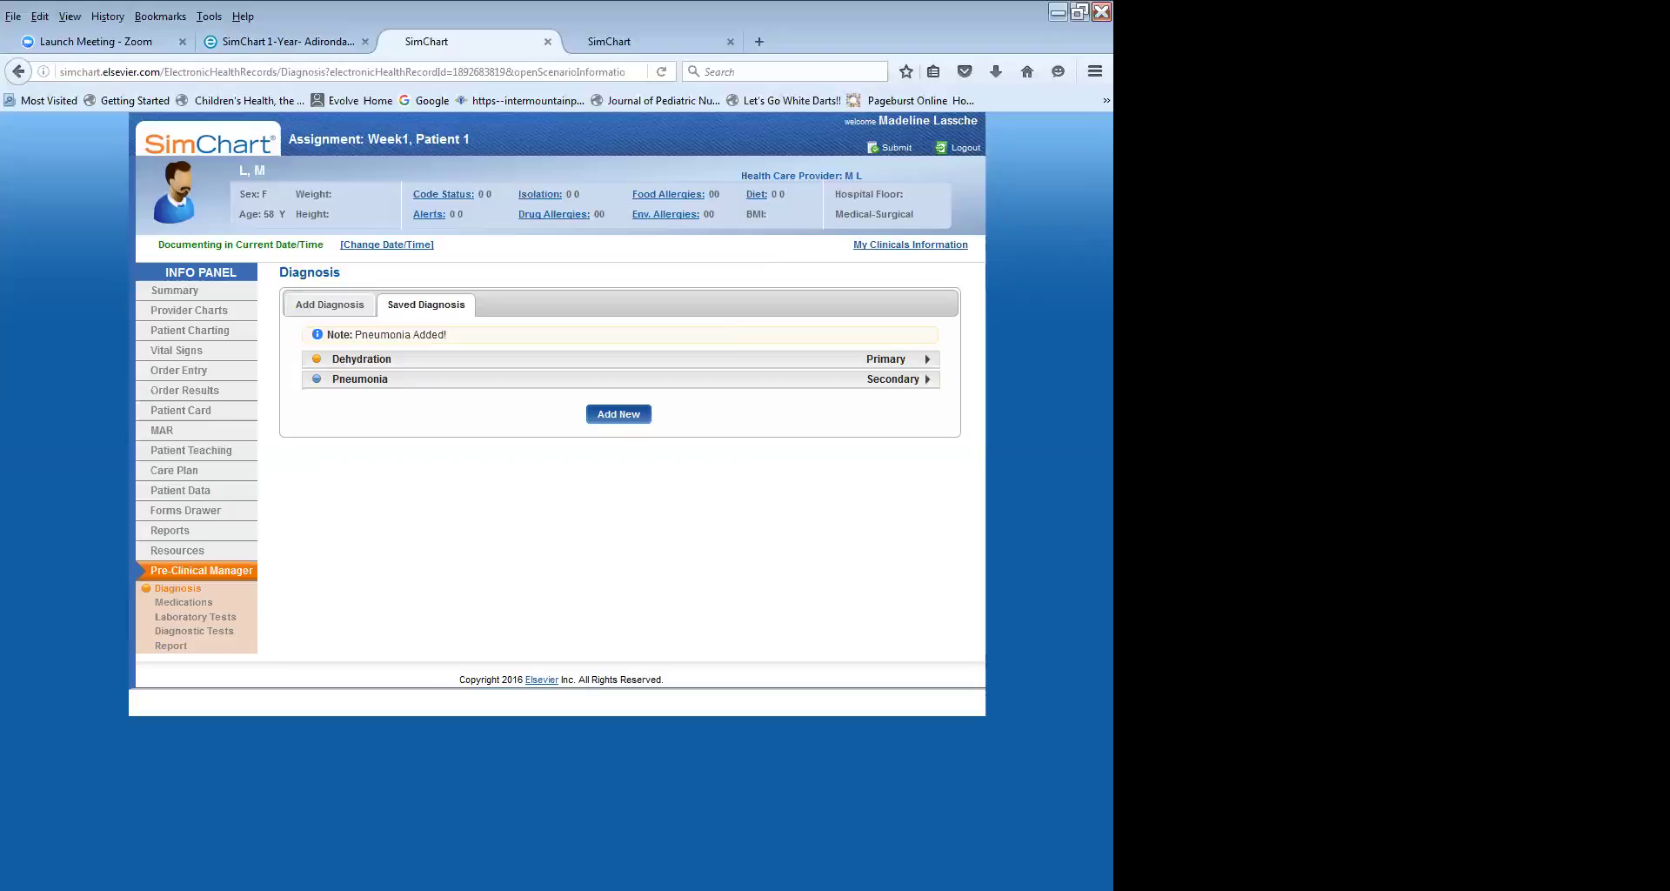
Review the saved Dehydration diagnosis details and open the Medications page of the Pre-Clinical Manager.
left_click(470, 358)
scroll(861, 367, "down", 1)
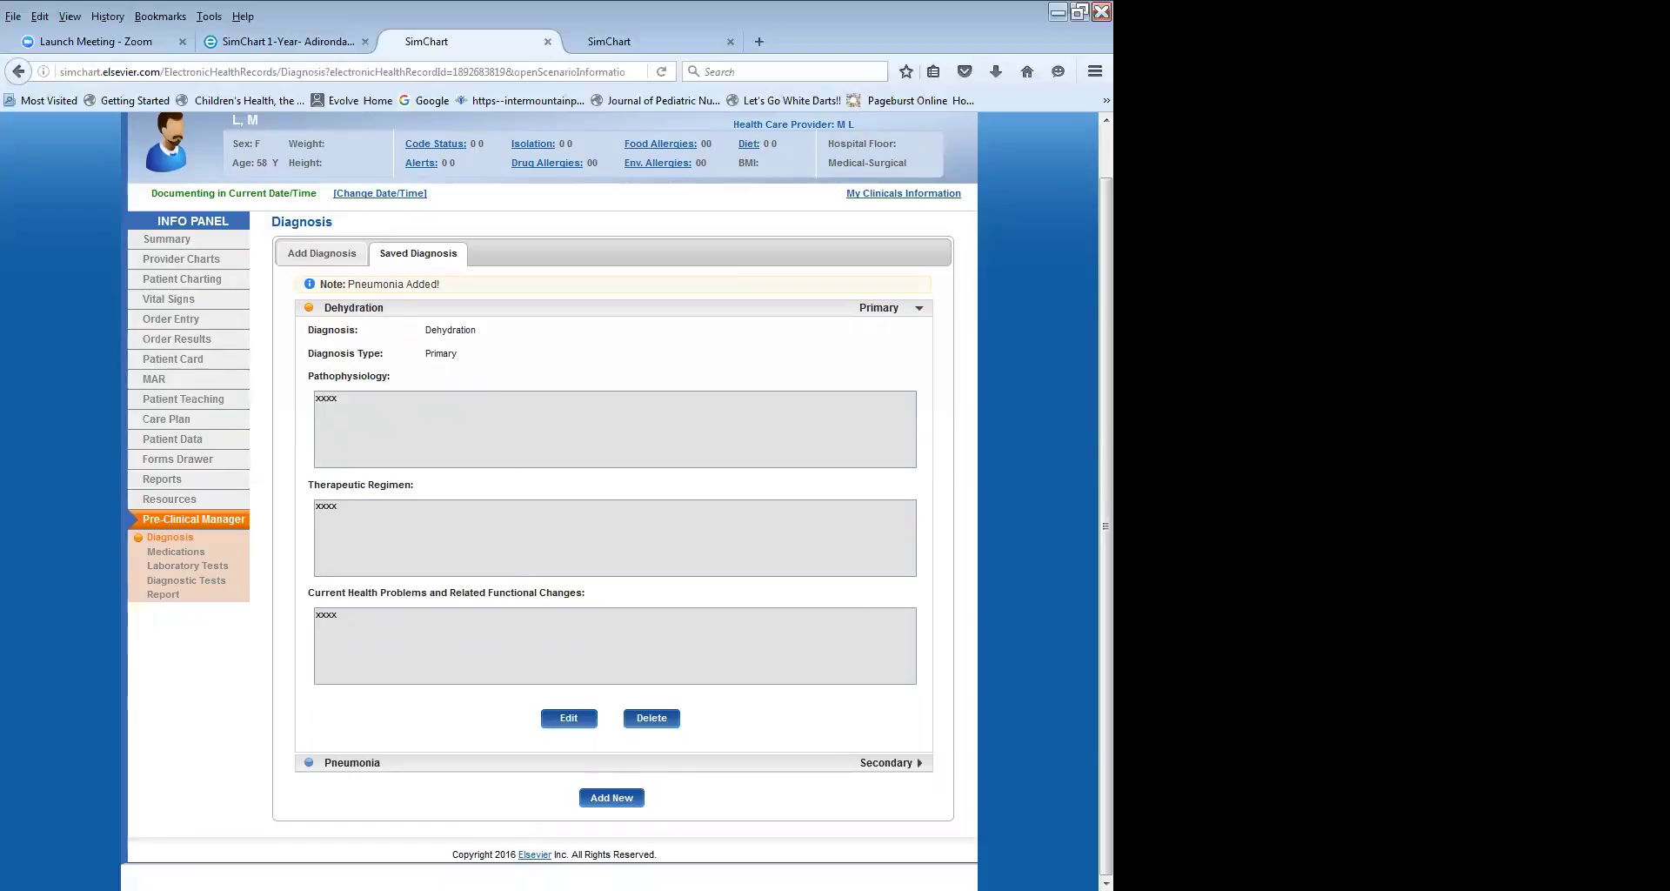
left_click(174, 553)
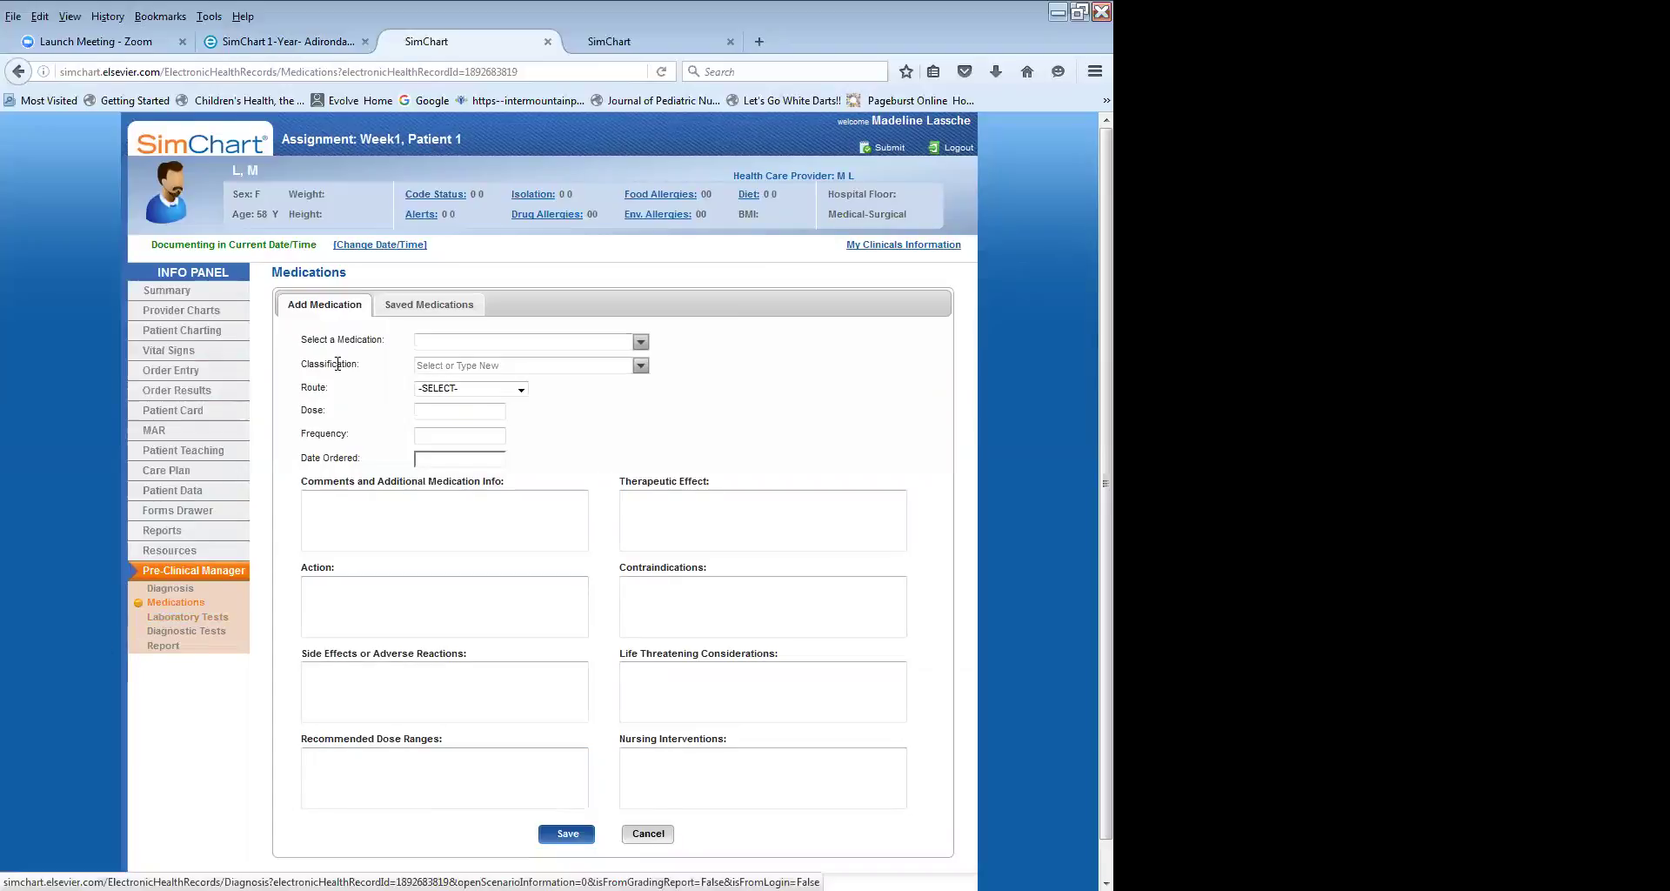
Enter xxx as the medication comment and select Acetaminophen Oral Suspension 100 mg/mL - (Tylenol) as the medication.
left_click(449, 522)
type("xxx")
left_click(497, 341)
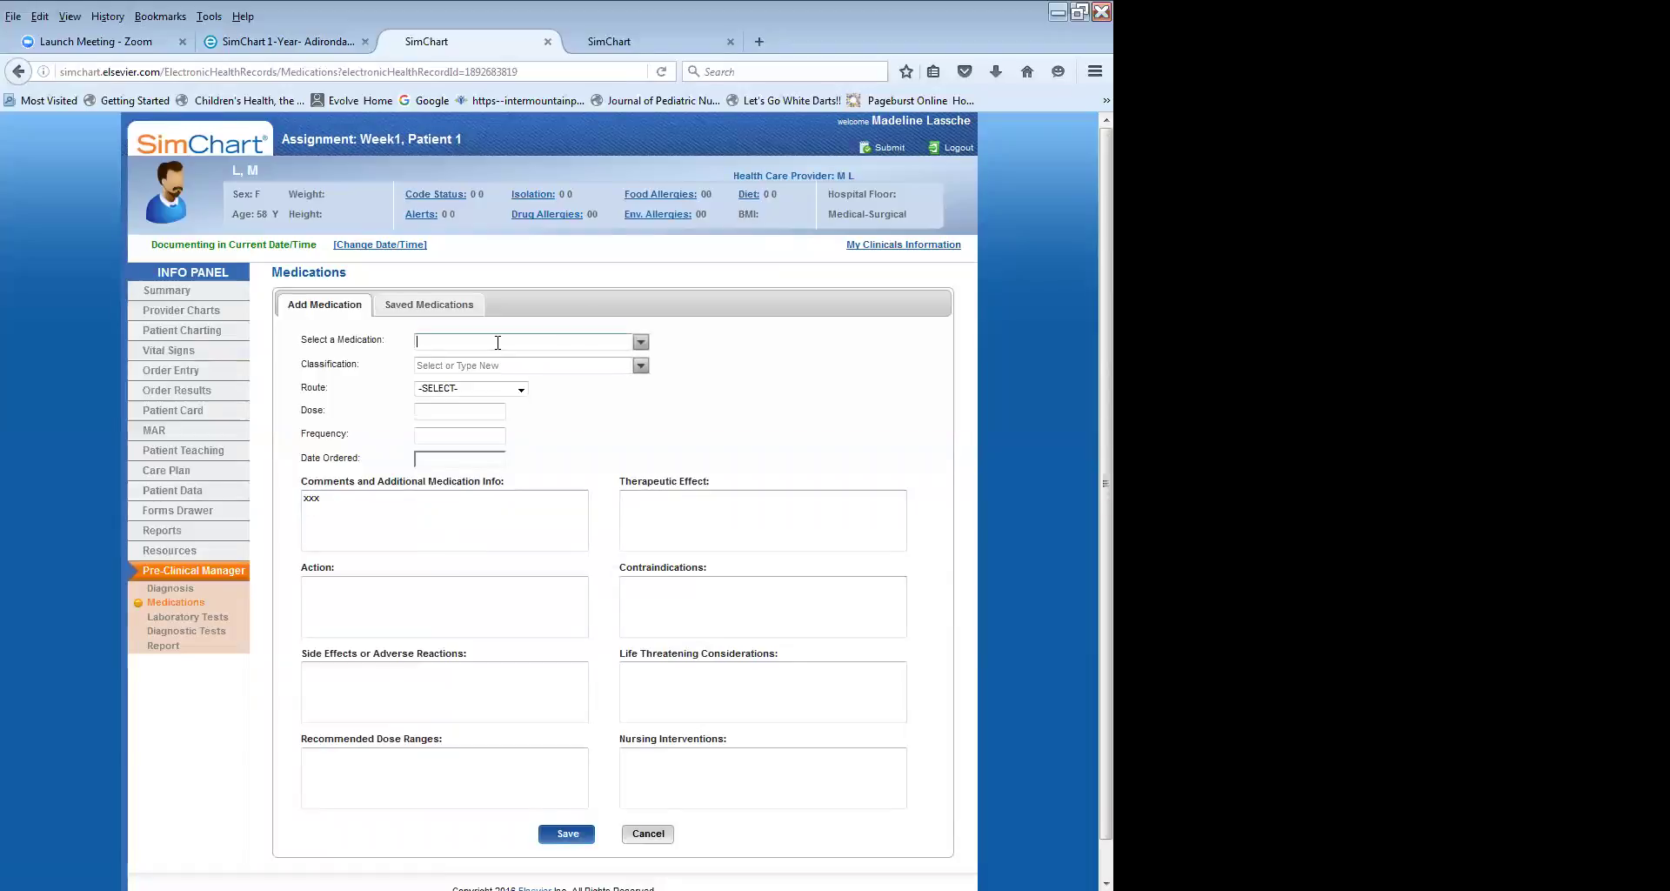
type("tyl")
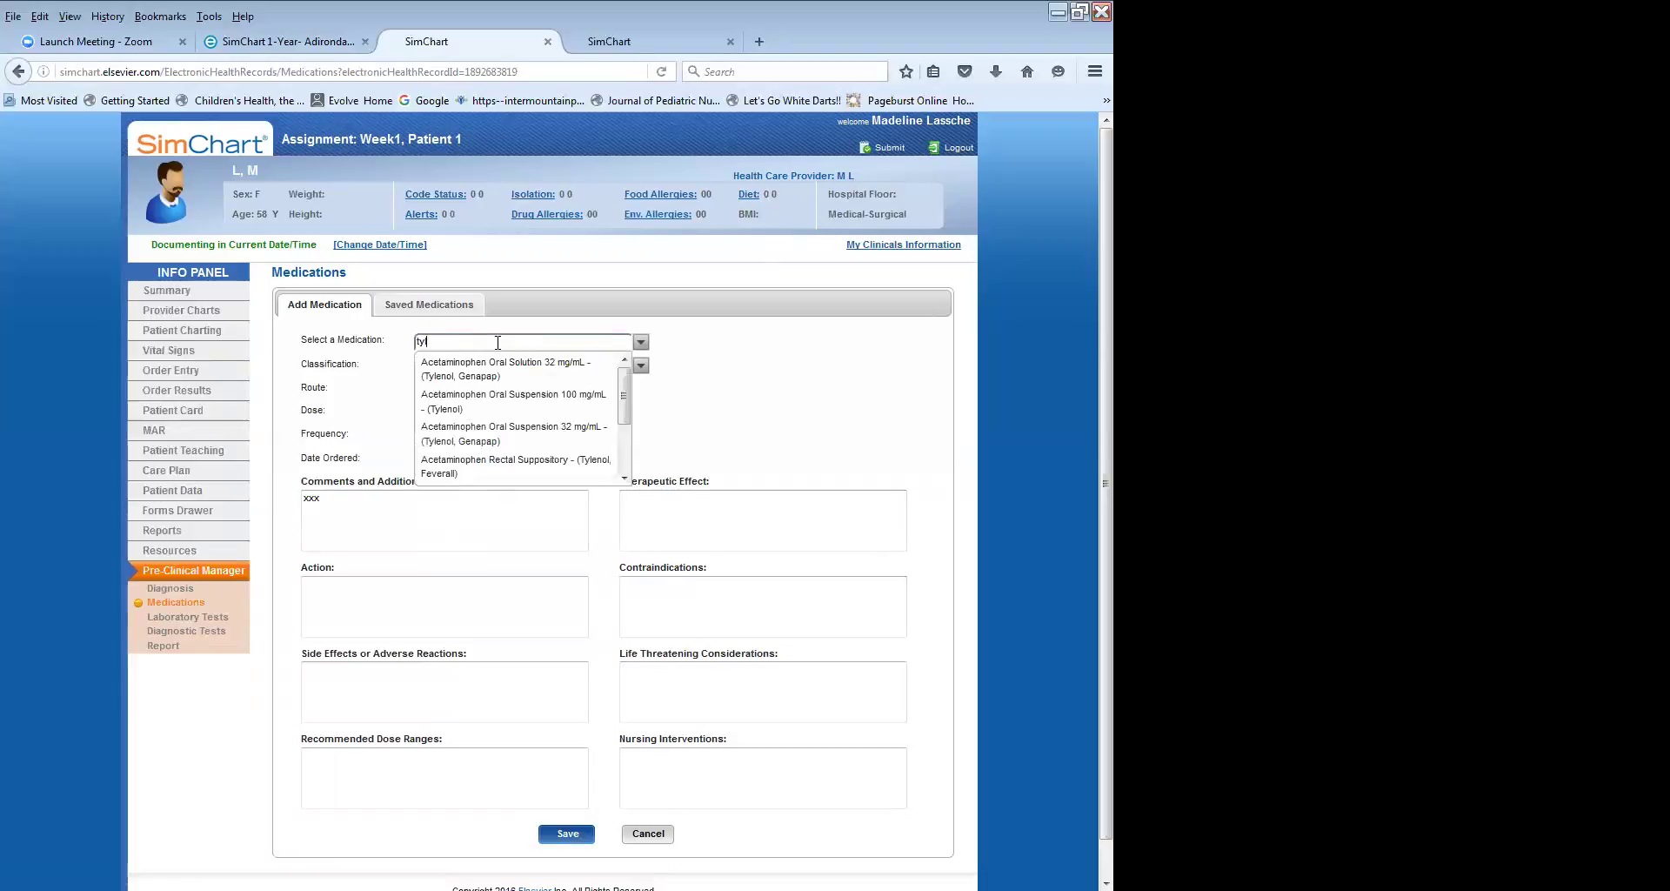
left_click(506, 396)
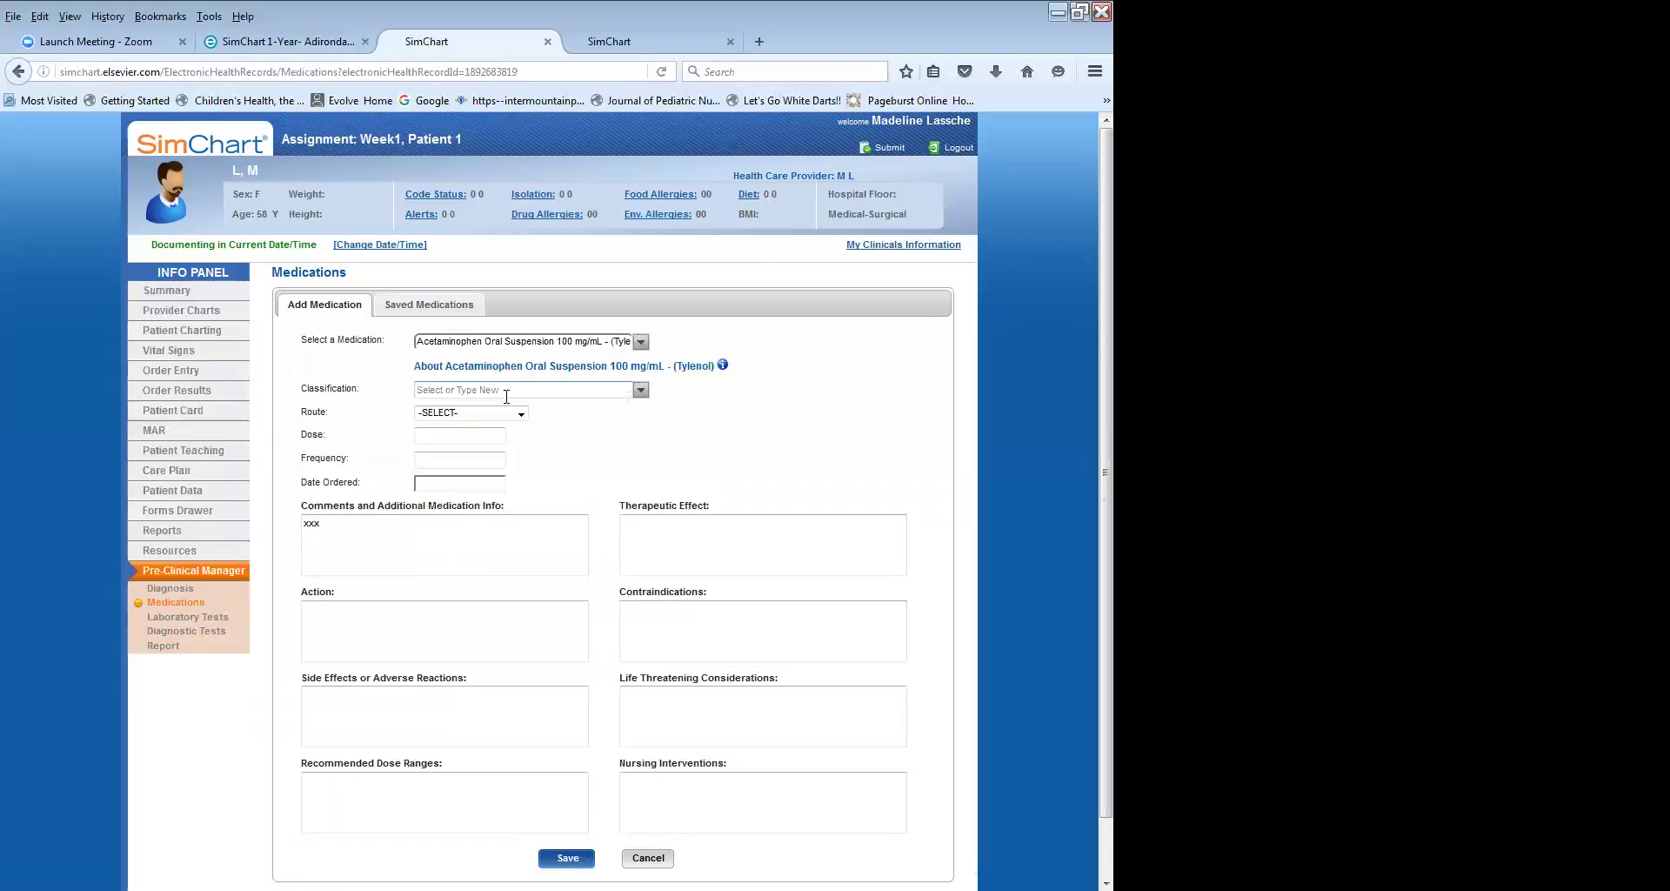
Set the medication's classification to Analgesic: non-opioid and its route to Drops, Otic.
left_click(474, 388)
left_click(642, 388)
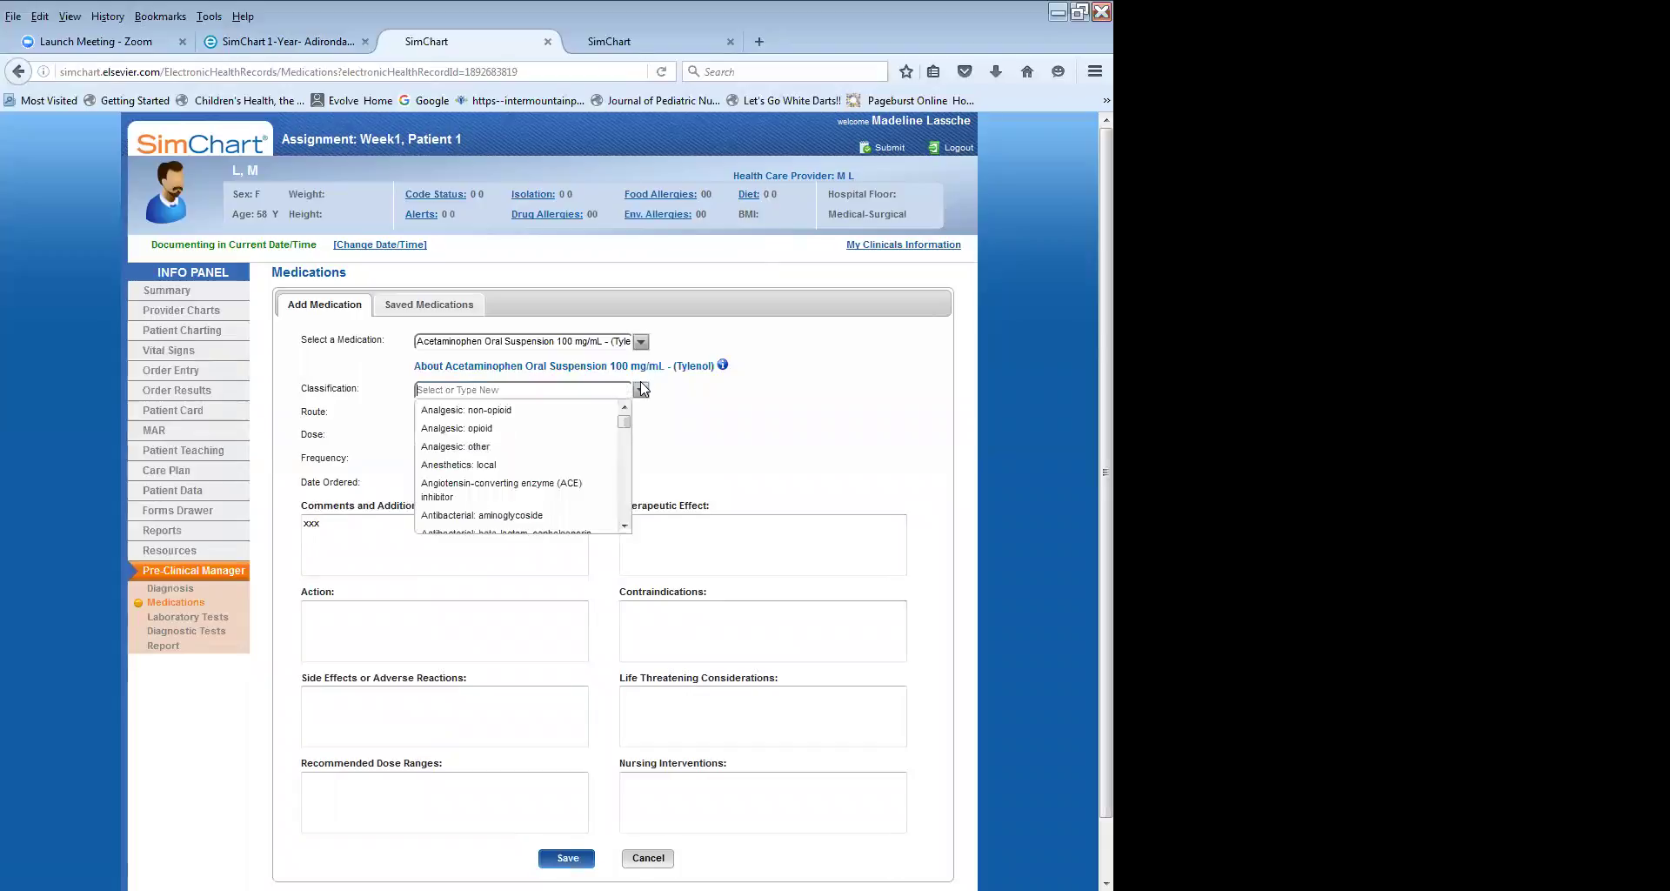
left_click(480, 417)
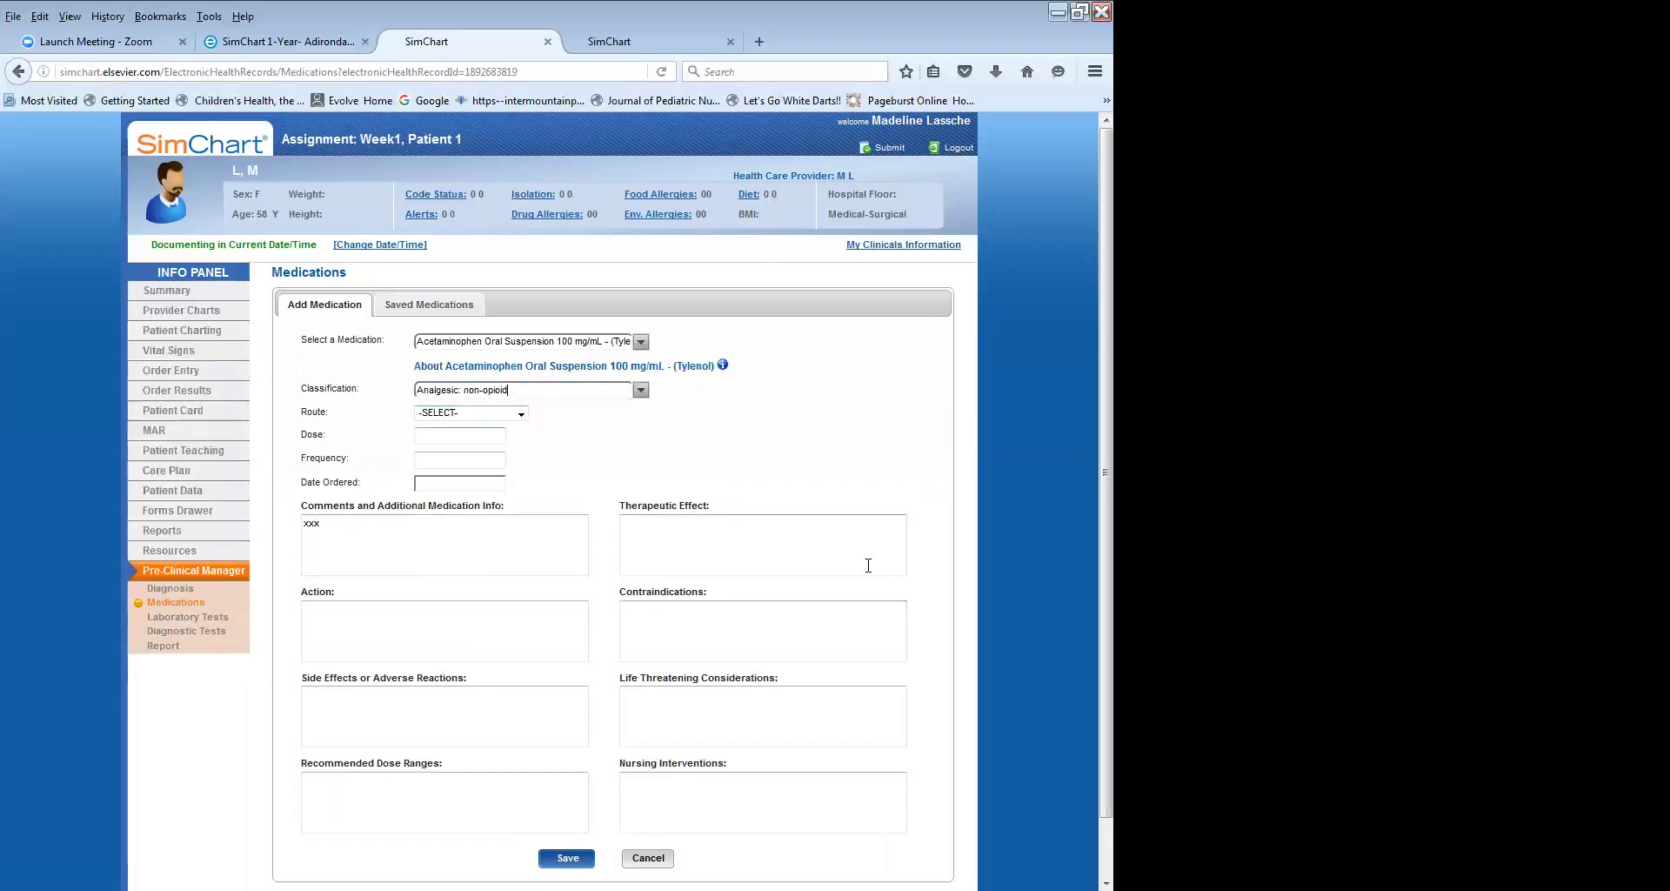
left_click(522, 415)
left_click(452, 452)
Enter sdsdf as the dose and sdfsdf as the frequency, and set the date ordered to 06/24/2016.
left_click(447, 435)
type("sdsdf")
left_click(433, 458)
type("sdfsdf")
left_click(469, 486)
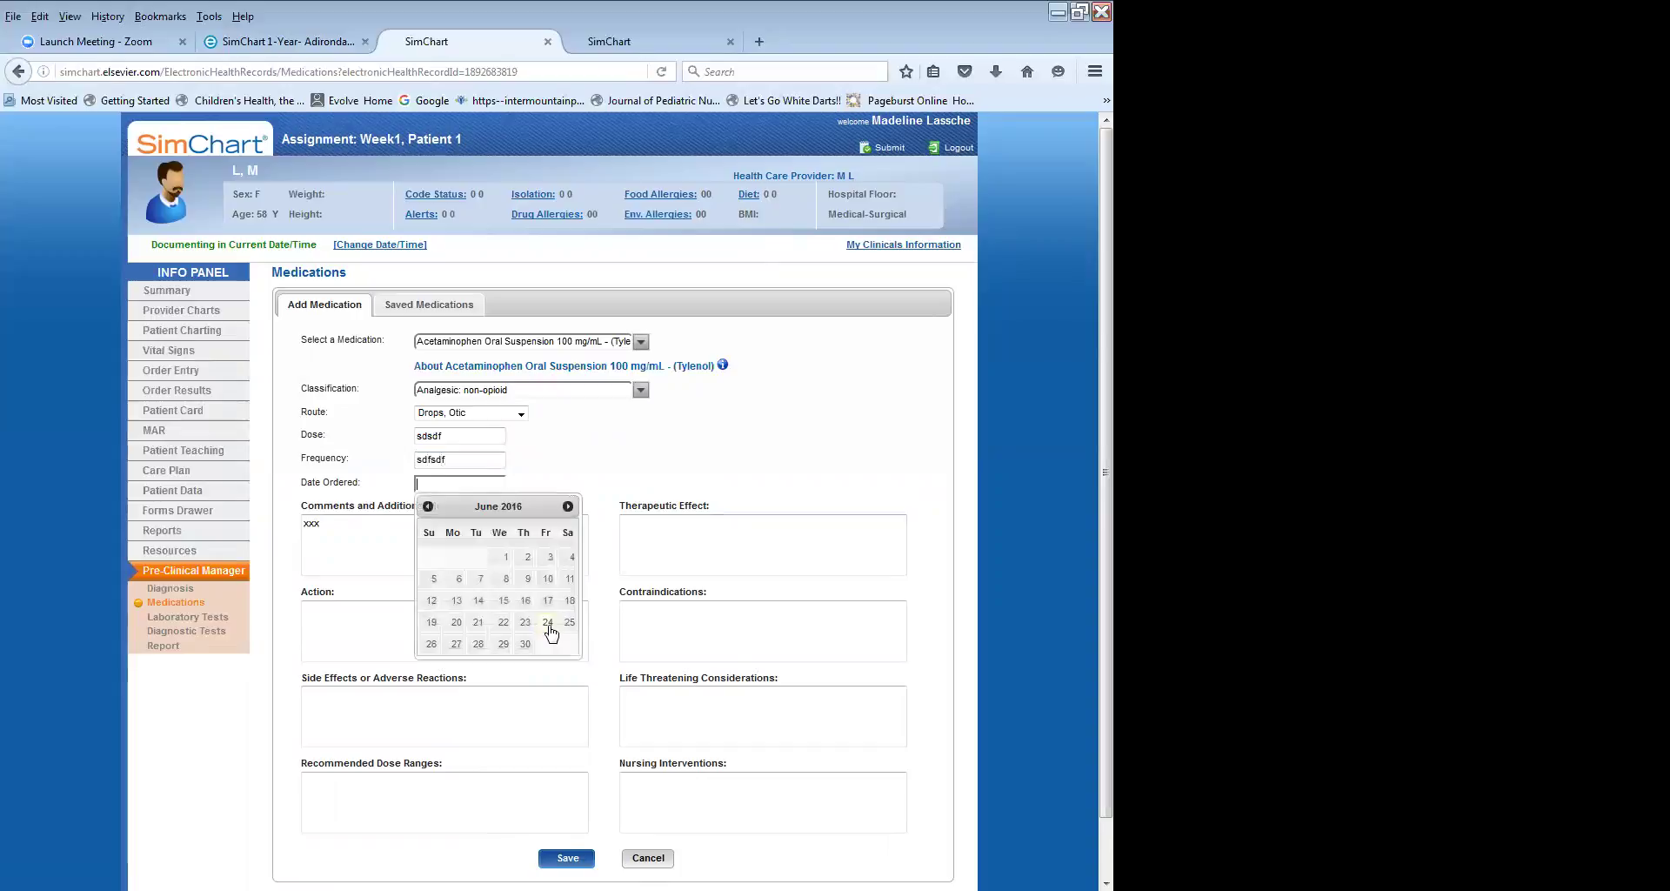
left_click(551, 633)
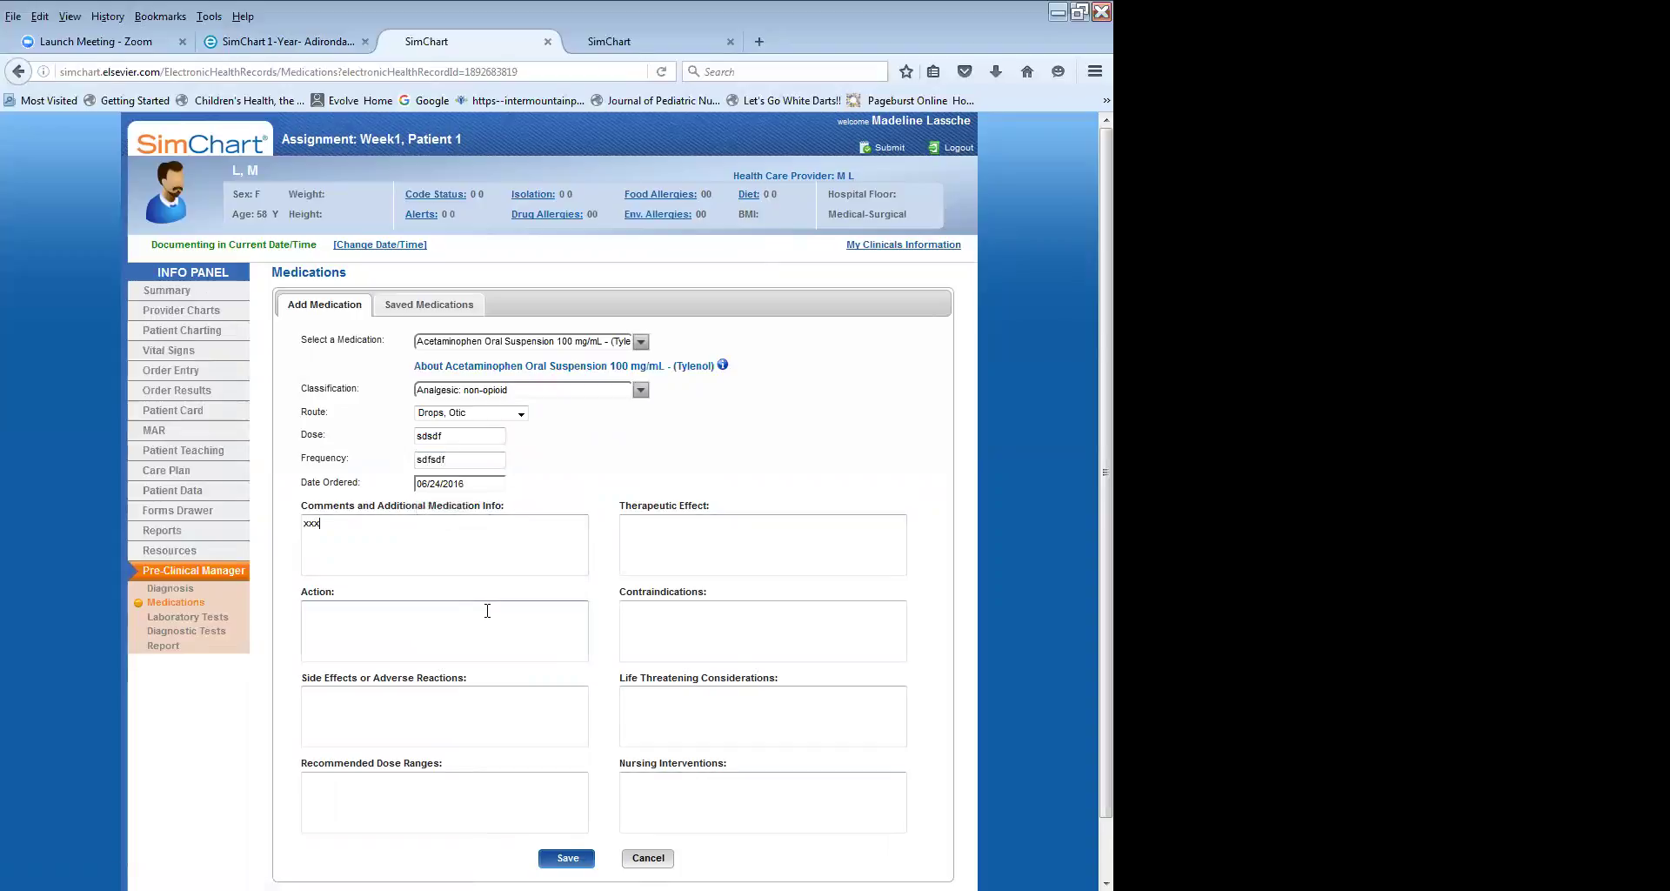
Enter xxx for the medication's Therapeutic Effect, Action, Contraindications, and Side Effects or Adverse Reactions.
scroll(515, 559, "down", 2)
left_click(654, 514)
type("xxx")
left_click(340, 575)
type("xxx")
left_click(657, 578)
type("xxx")
left_click(321, 648)
type("xxx")
Enter xxx for the medication's Life Threatening Considerations, Recommended Dose Ranges, and Nursing Interventions.
left_click(646, 631)
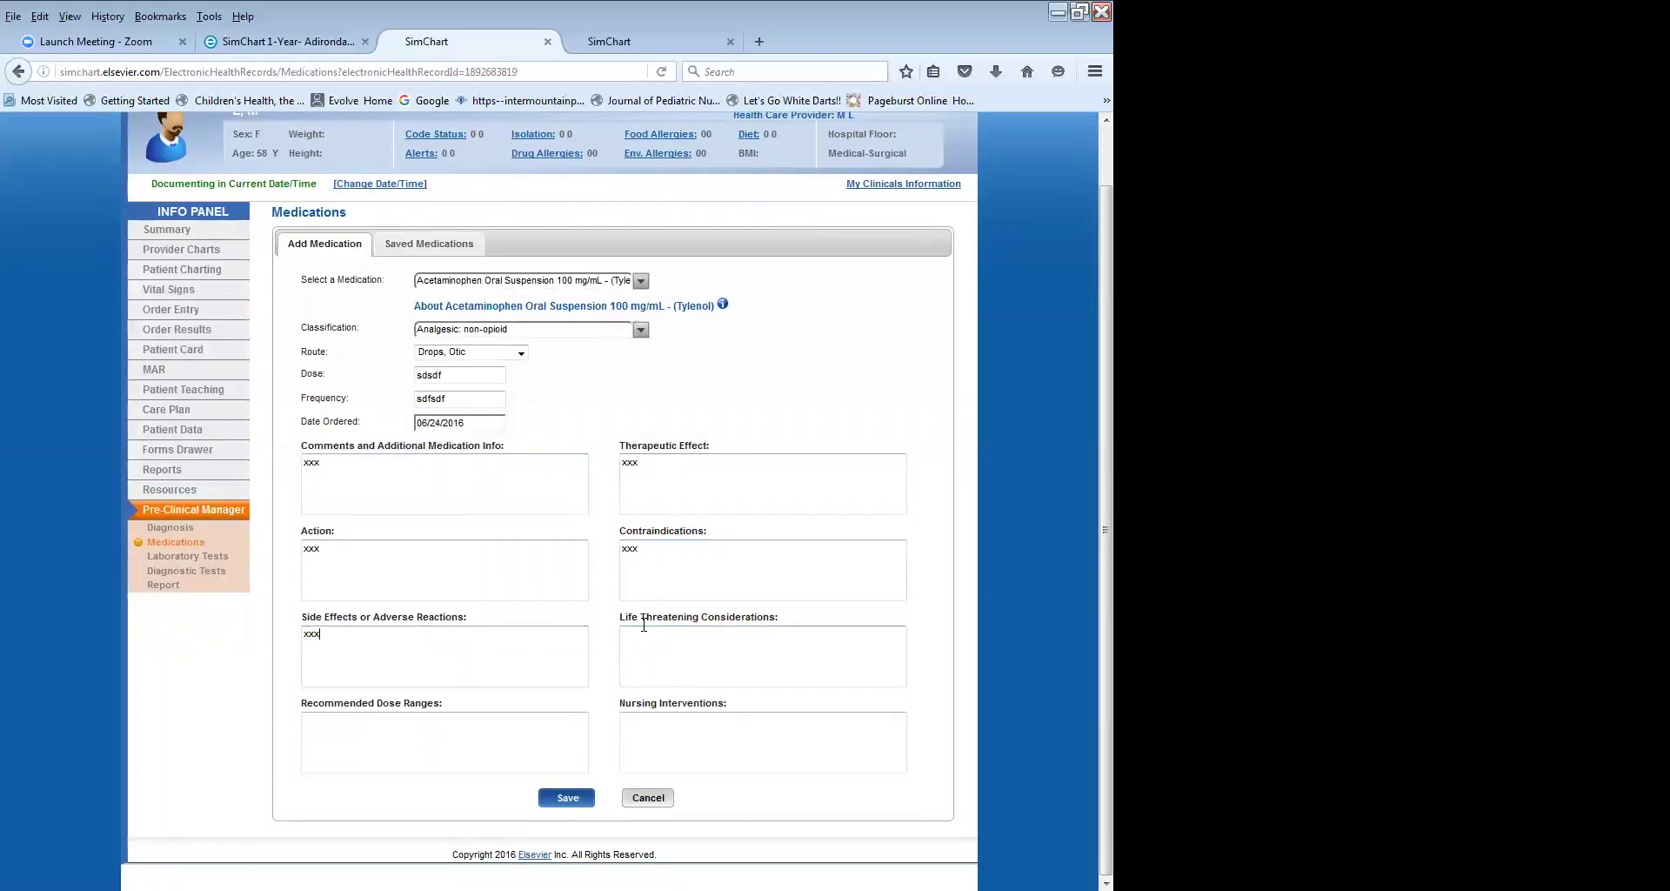
type("xxx")
left_click(559, 722)
type("xxx")
left_click(648, 730)
type("xxx")
scroll(786, 567, "up", 2)
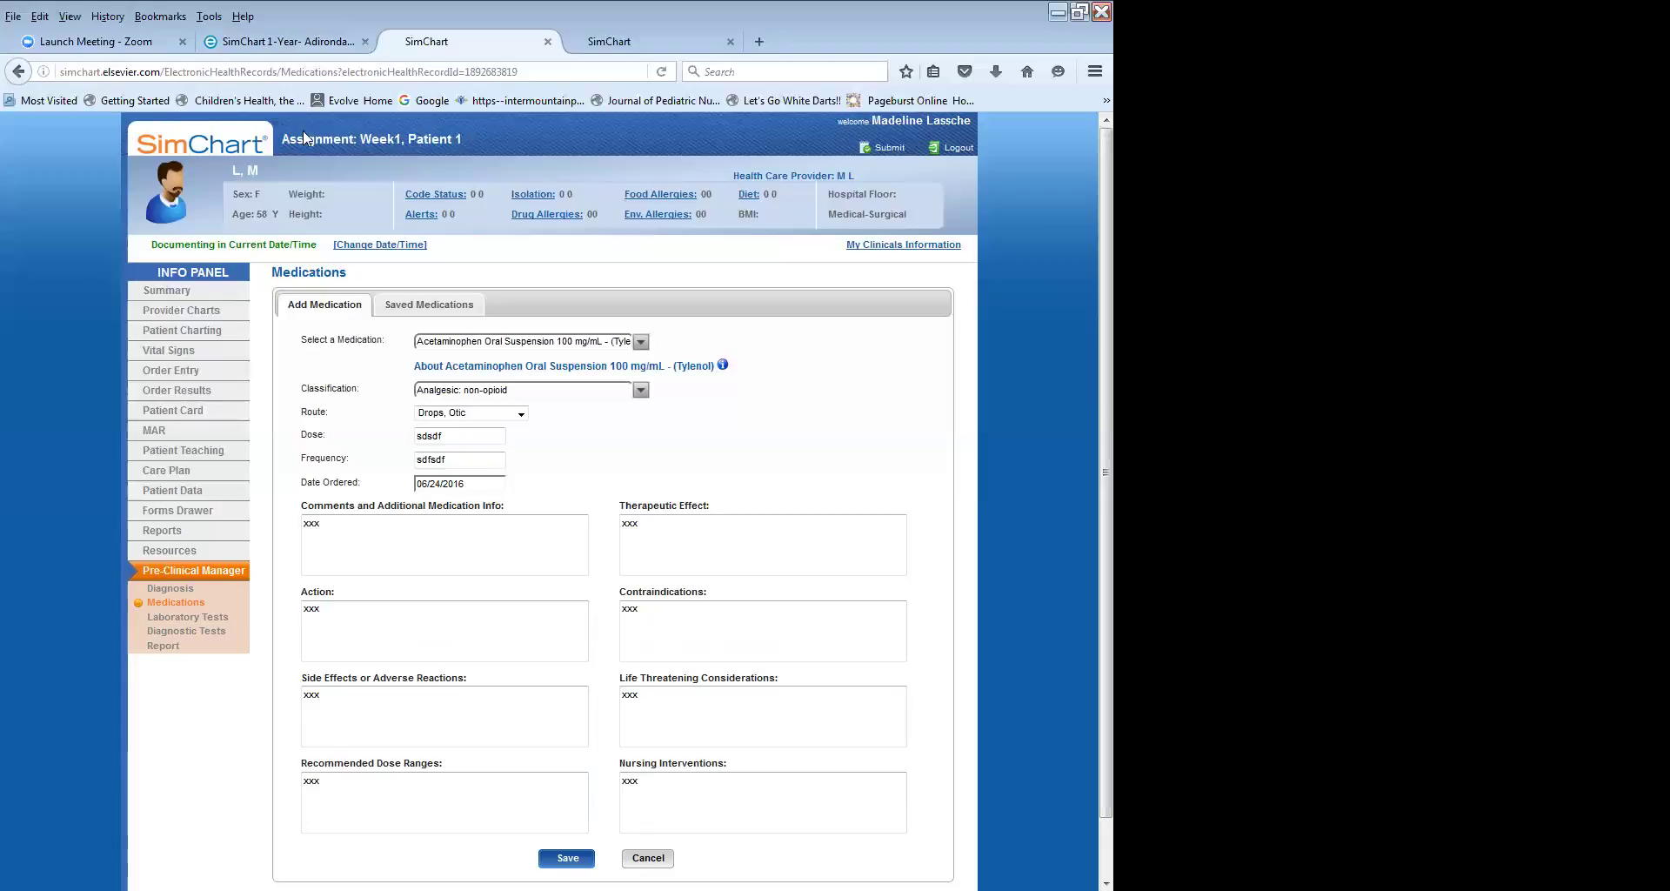
Try to switch to Vital Signs without saving the medication entry.
left_click(198, 352)
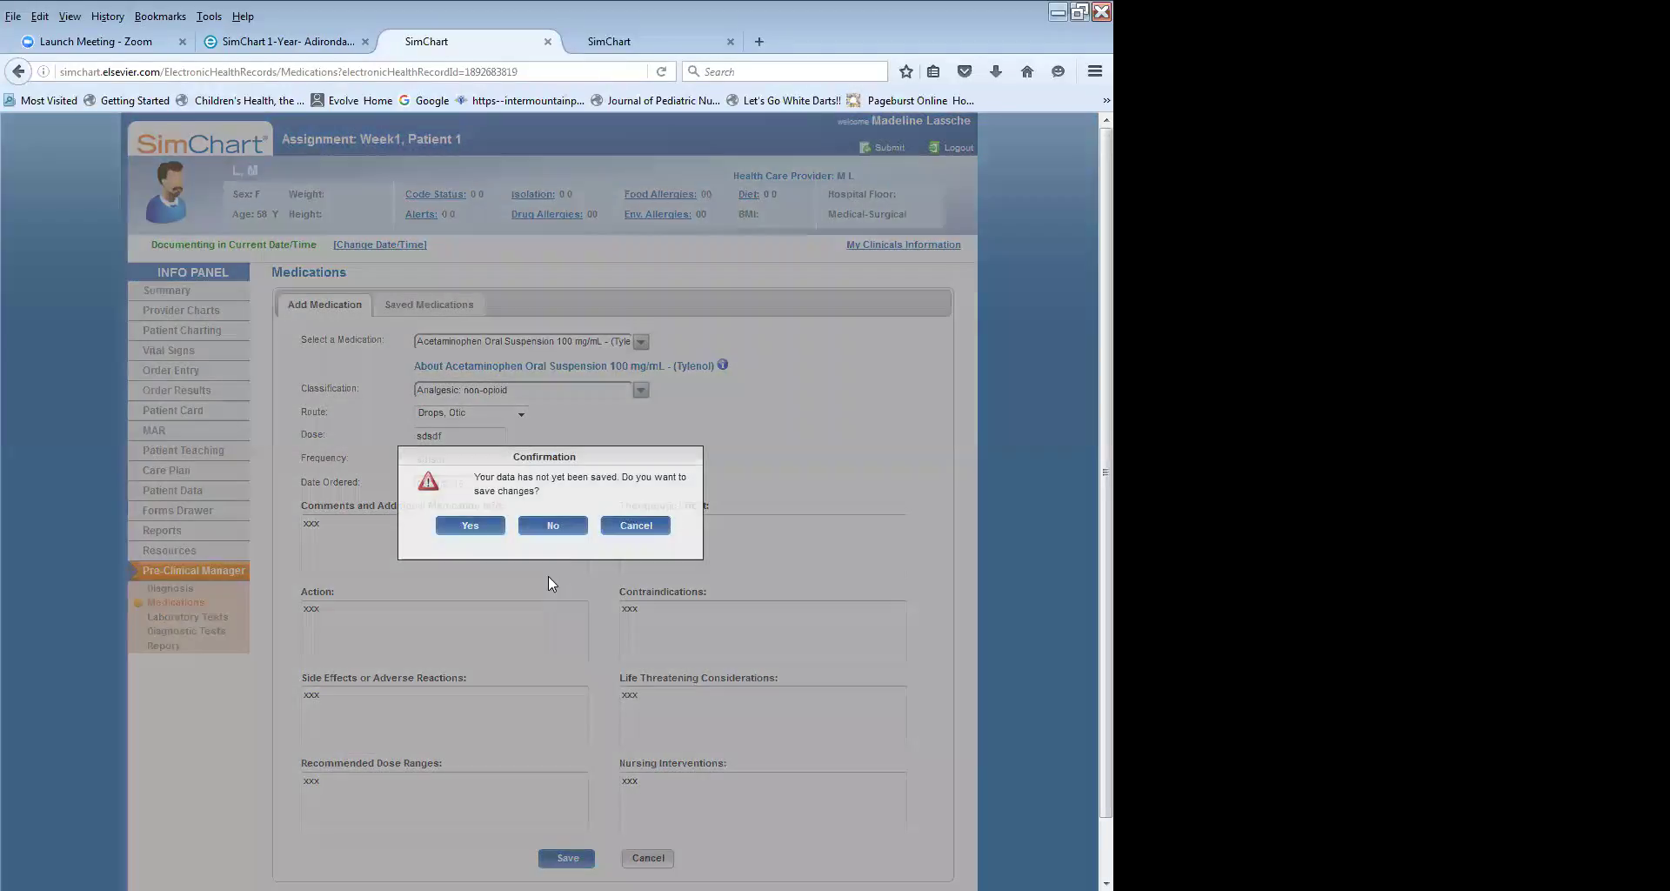
left_click(557, 528)
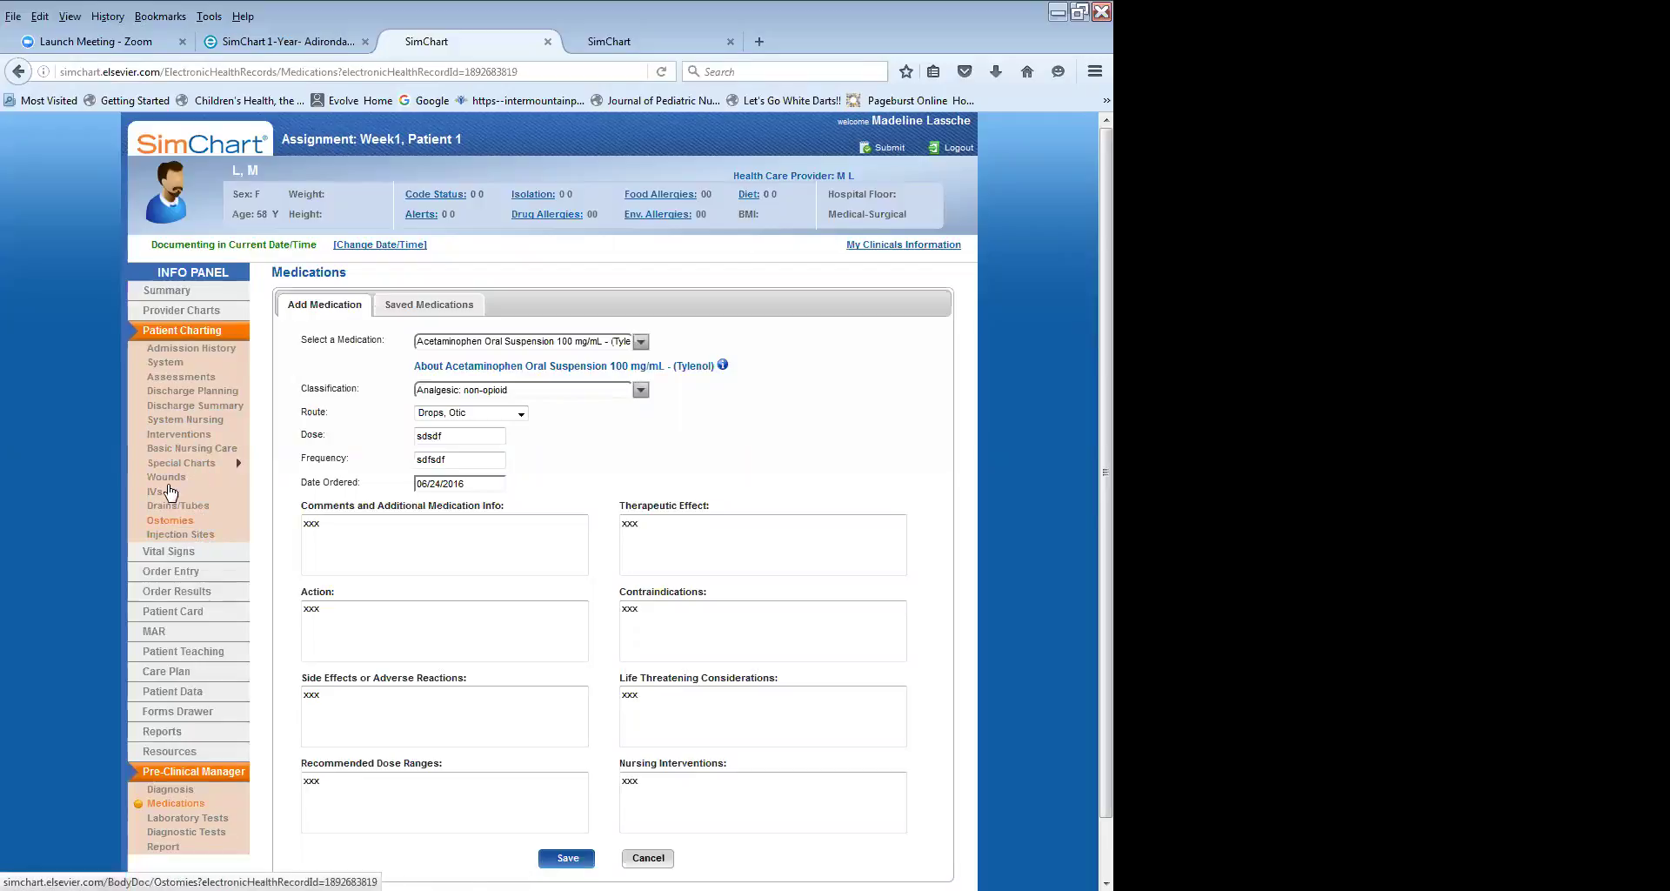
Open System Assessments under Patient Charting and look through the Complete Physical Assessment - Head-to-Toe form.
left_click(175, 365)
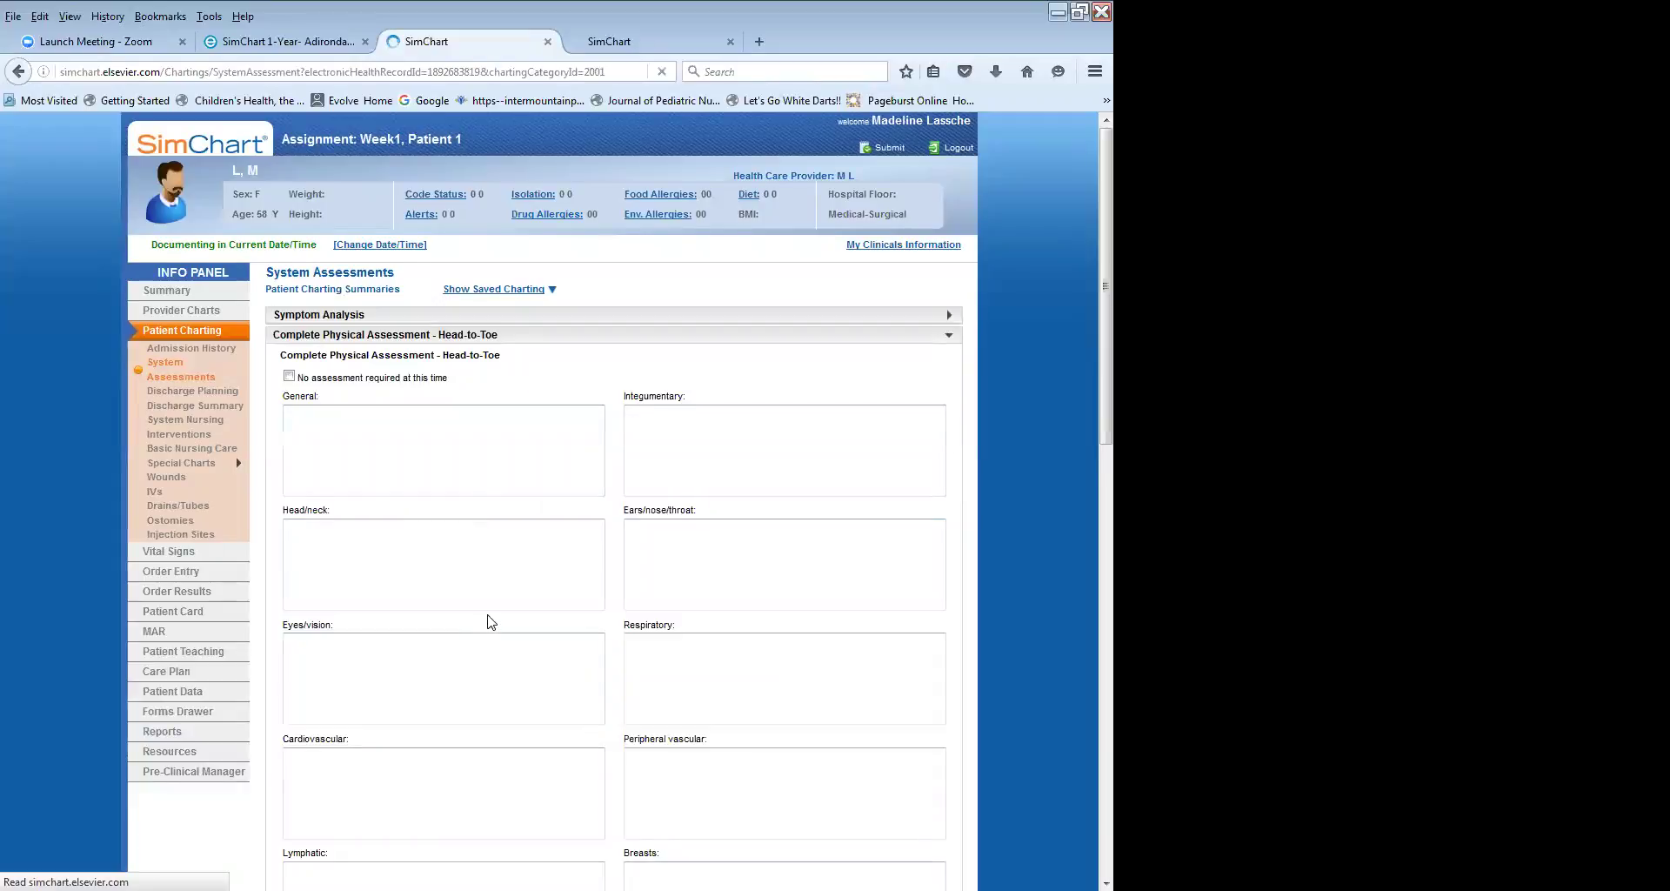
scroll(490, 614, "down", 4)
scroll(490, 614, "down", 12)
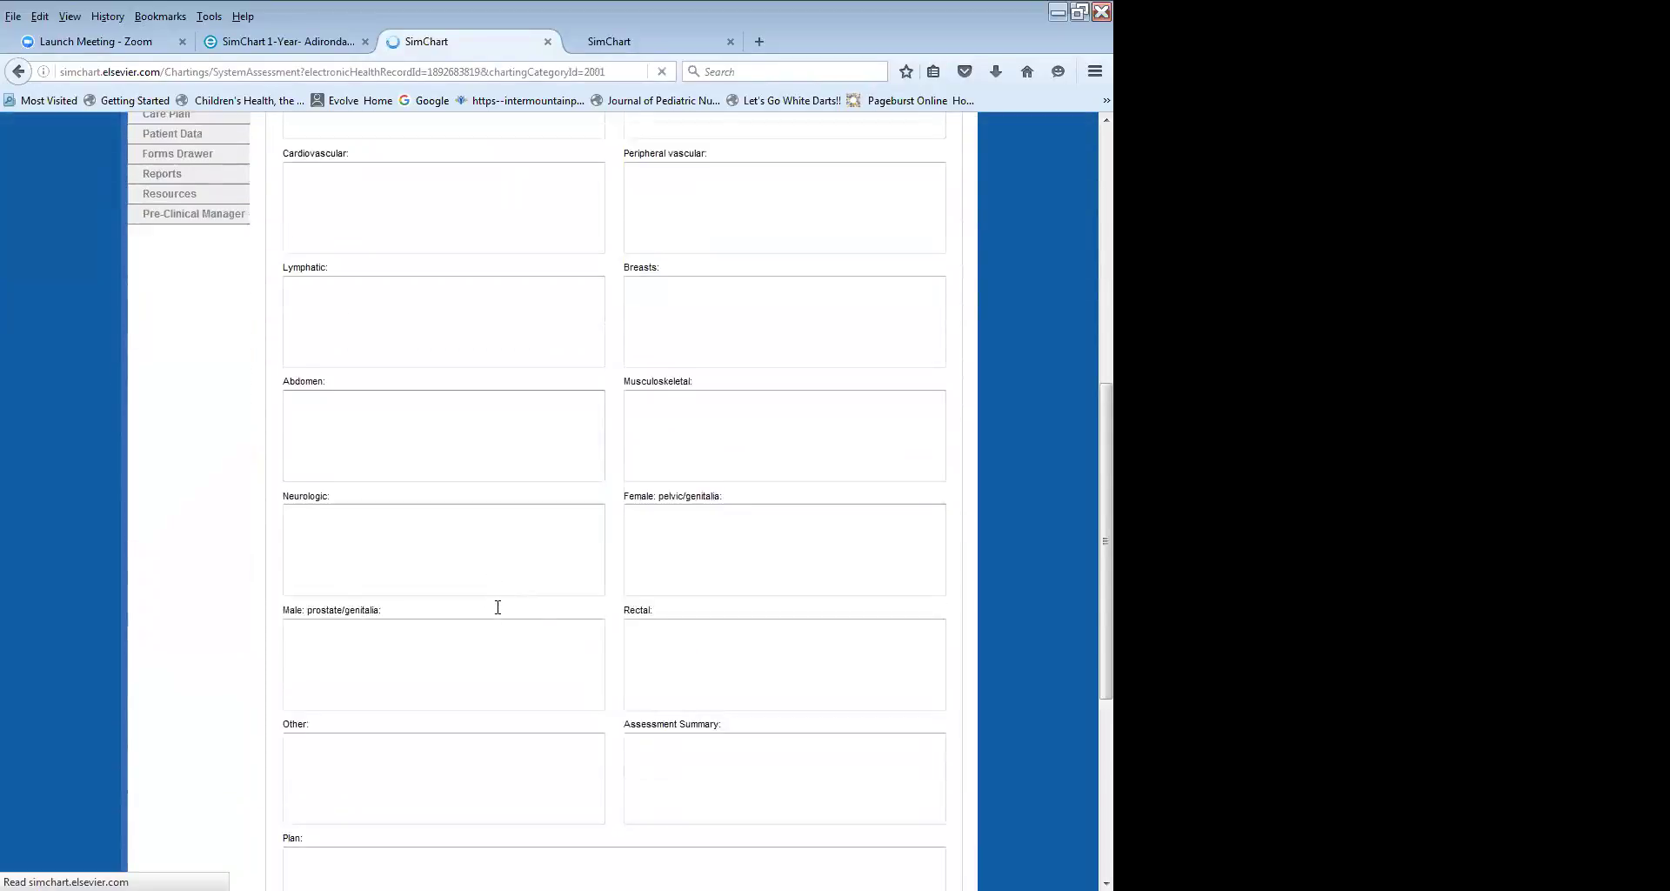
scroll(497, 606, "up", 16)
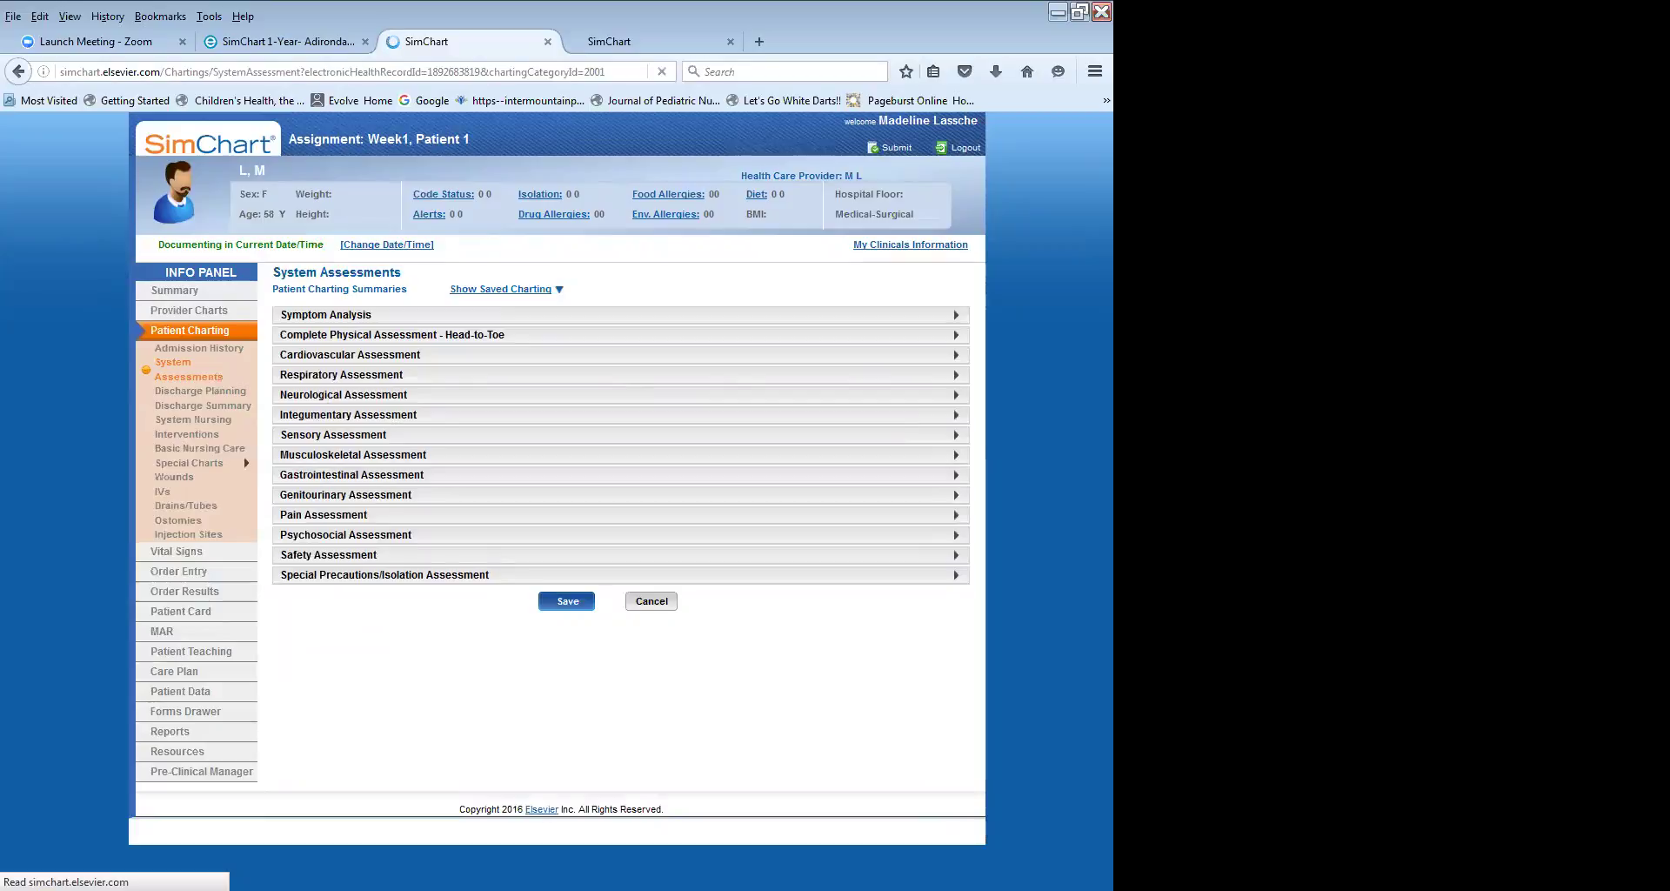
Examine the Respiratory Assessment form, from respiratory pattern and lung auscultation to oxygenation, artificial airway and cough.
scroll(861, 626, "down", 4)
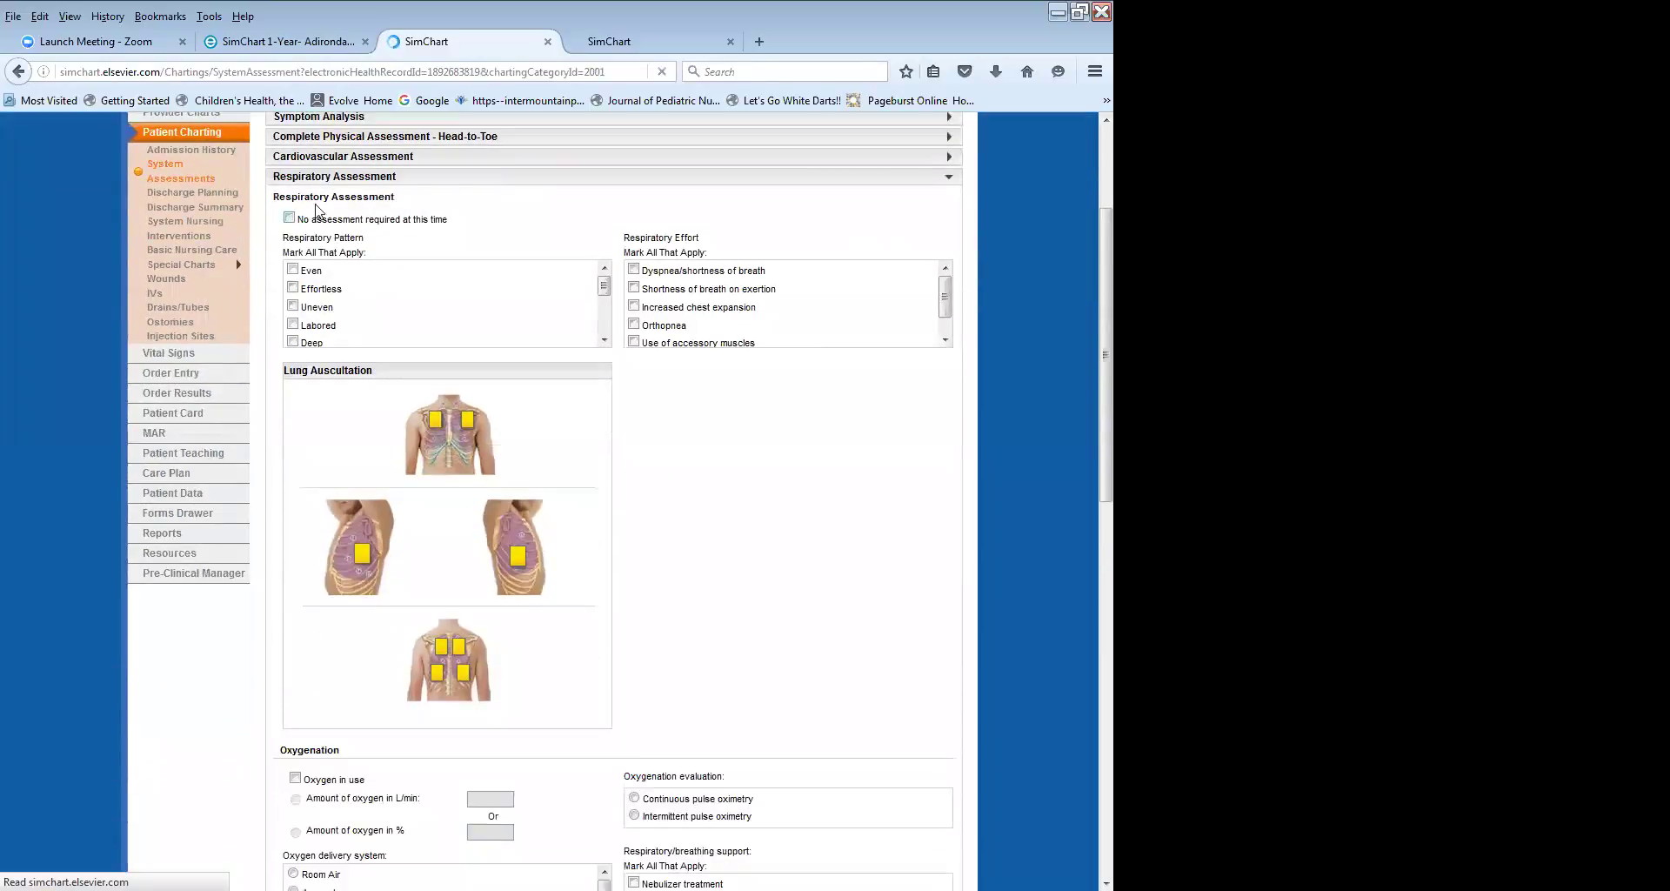
scroll(344, 527, "down", 4)
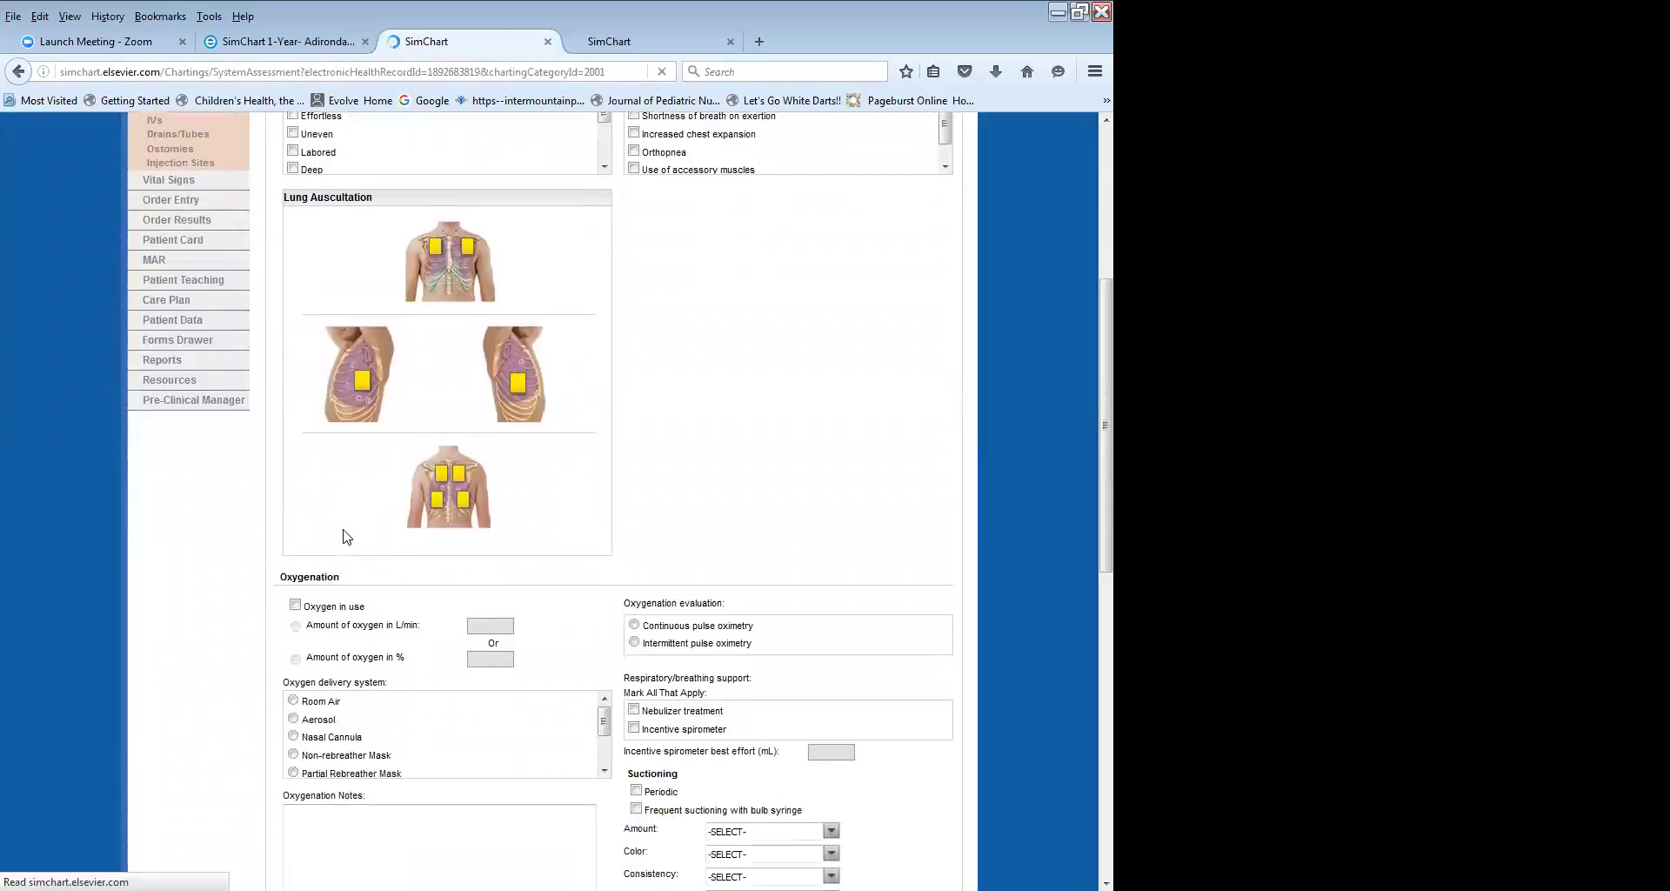
scroll(344, 539, "down", 4)
scroll(488, 519, "down", 1)
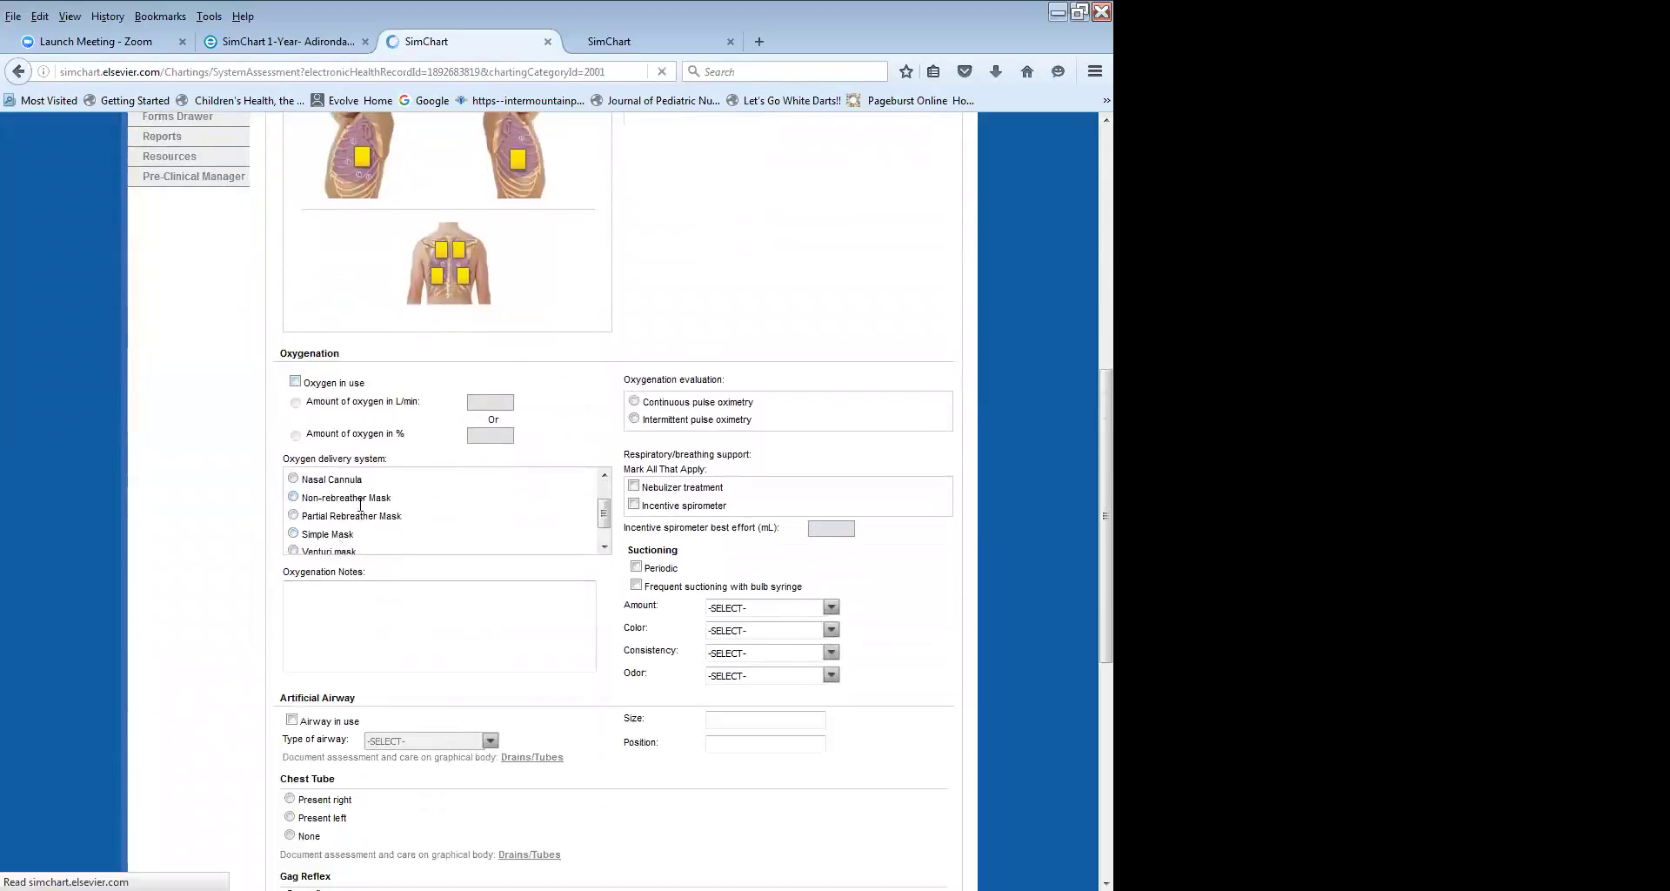
scroll(488, 519, "up", 12)
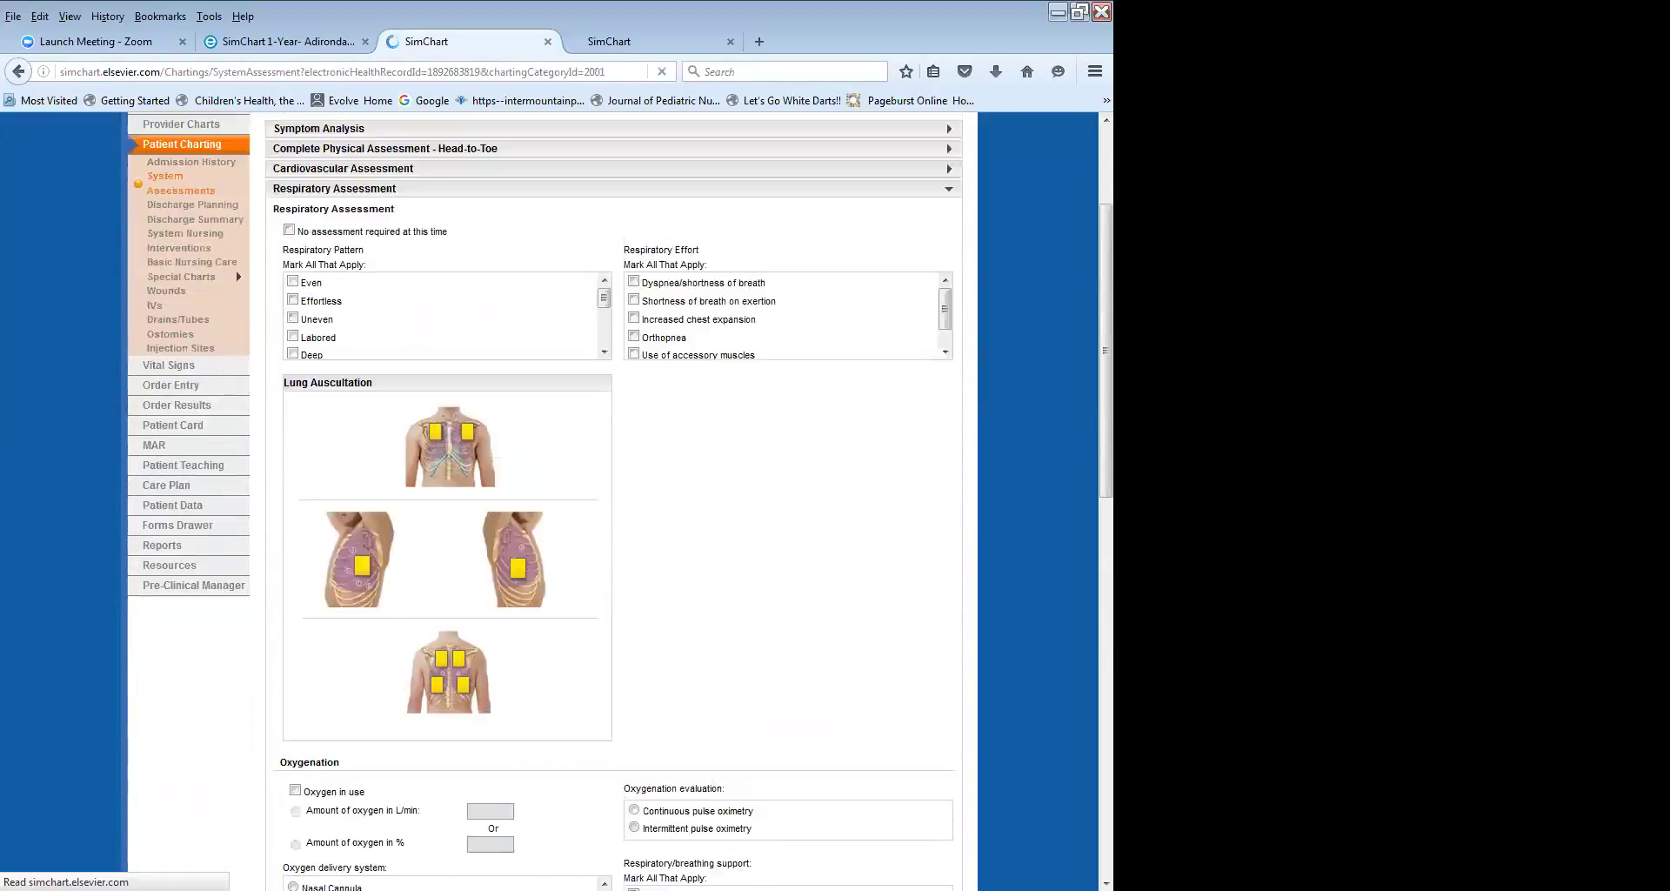
scroll(515, 369, "down", 2)
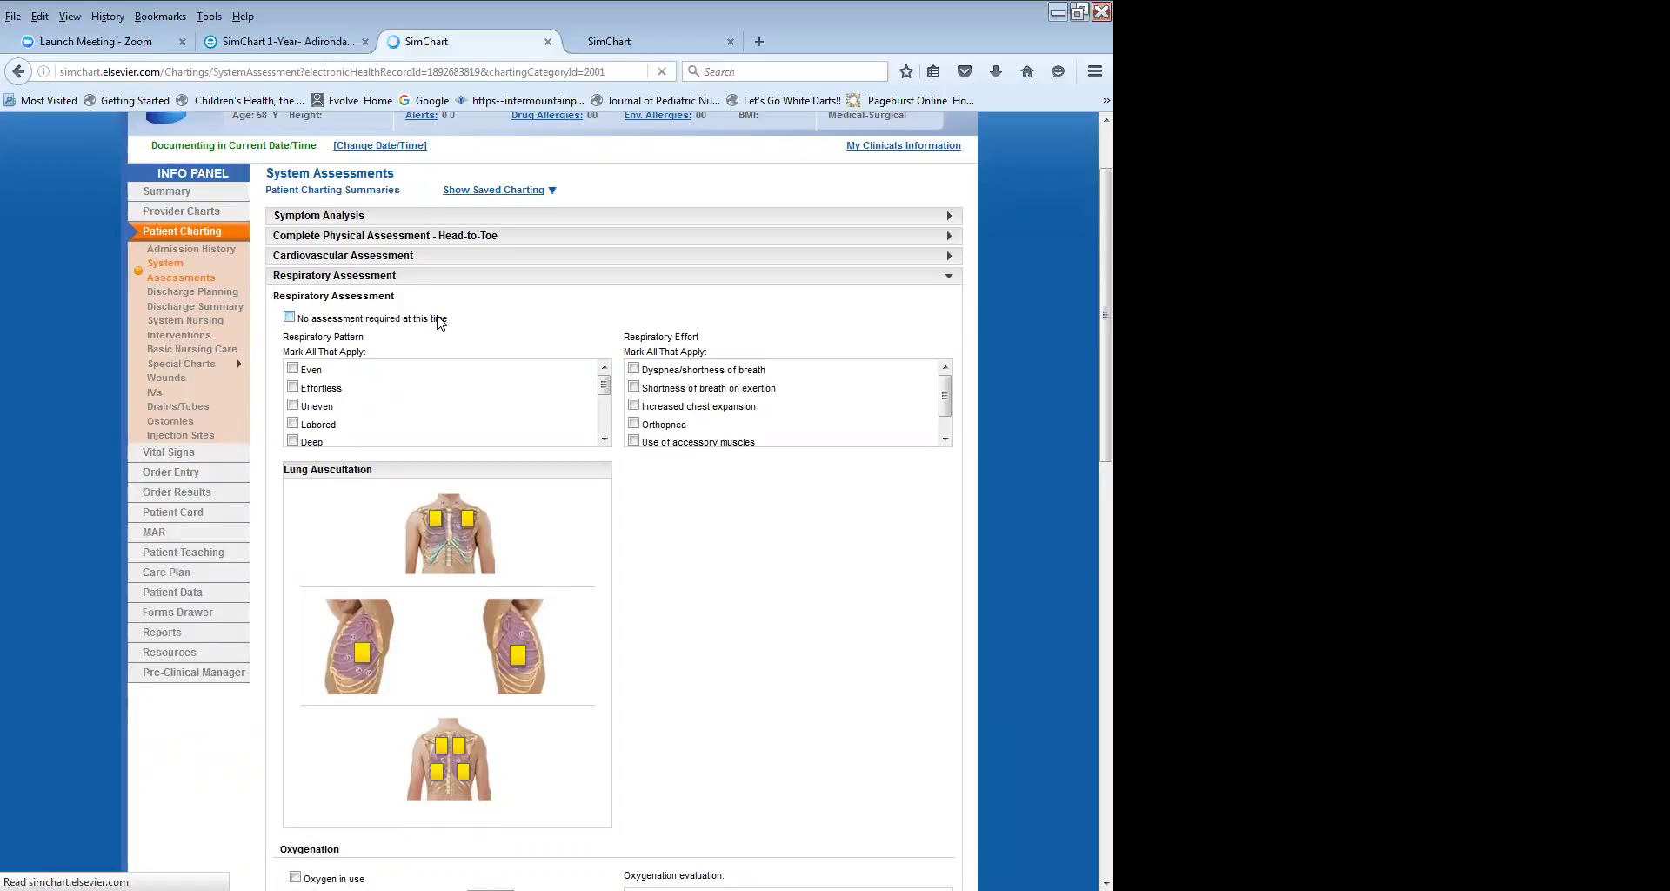
scroll(783, 505, "down", 2)
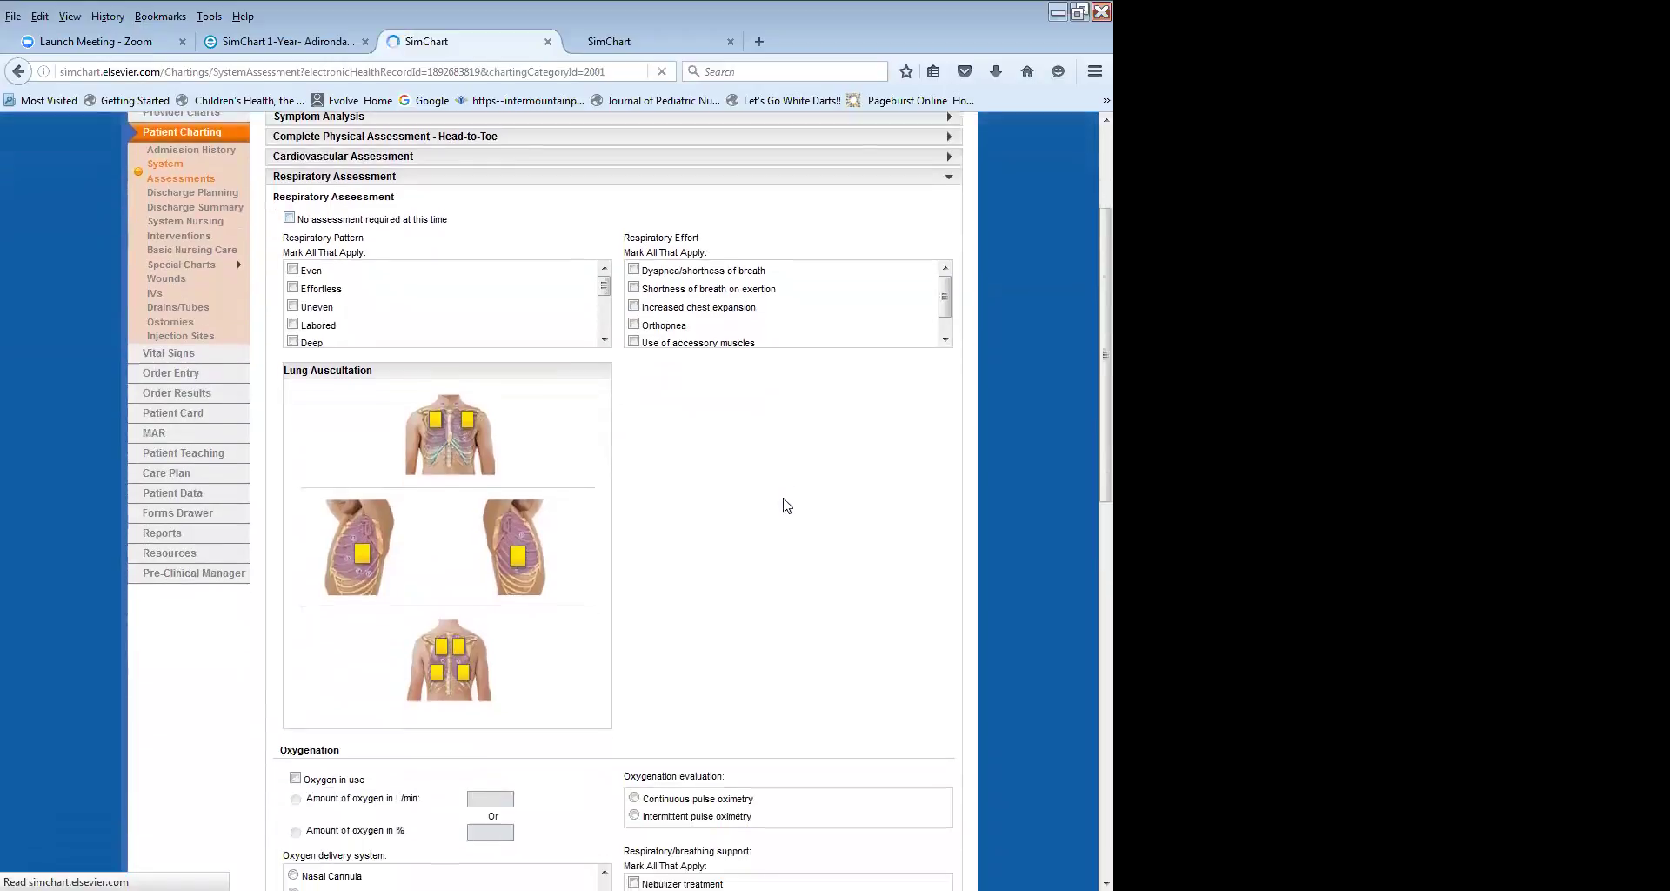
scroll(788, 505, "down", 15)
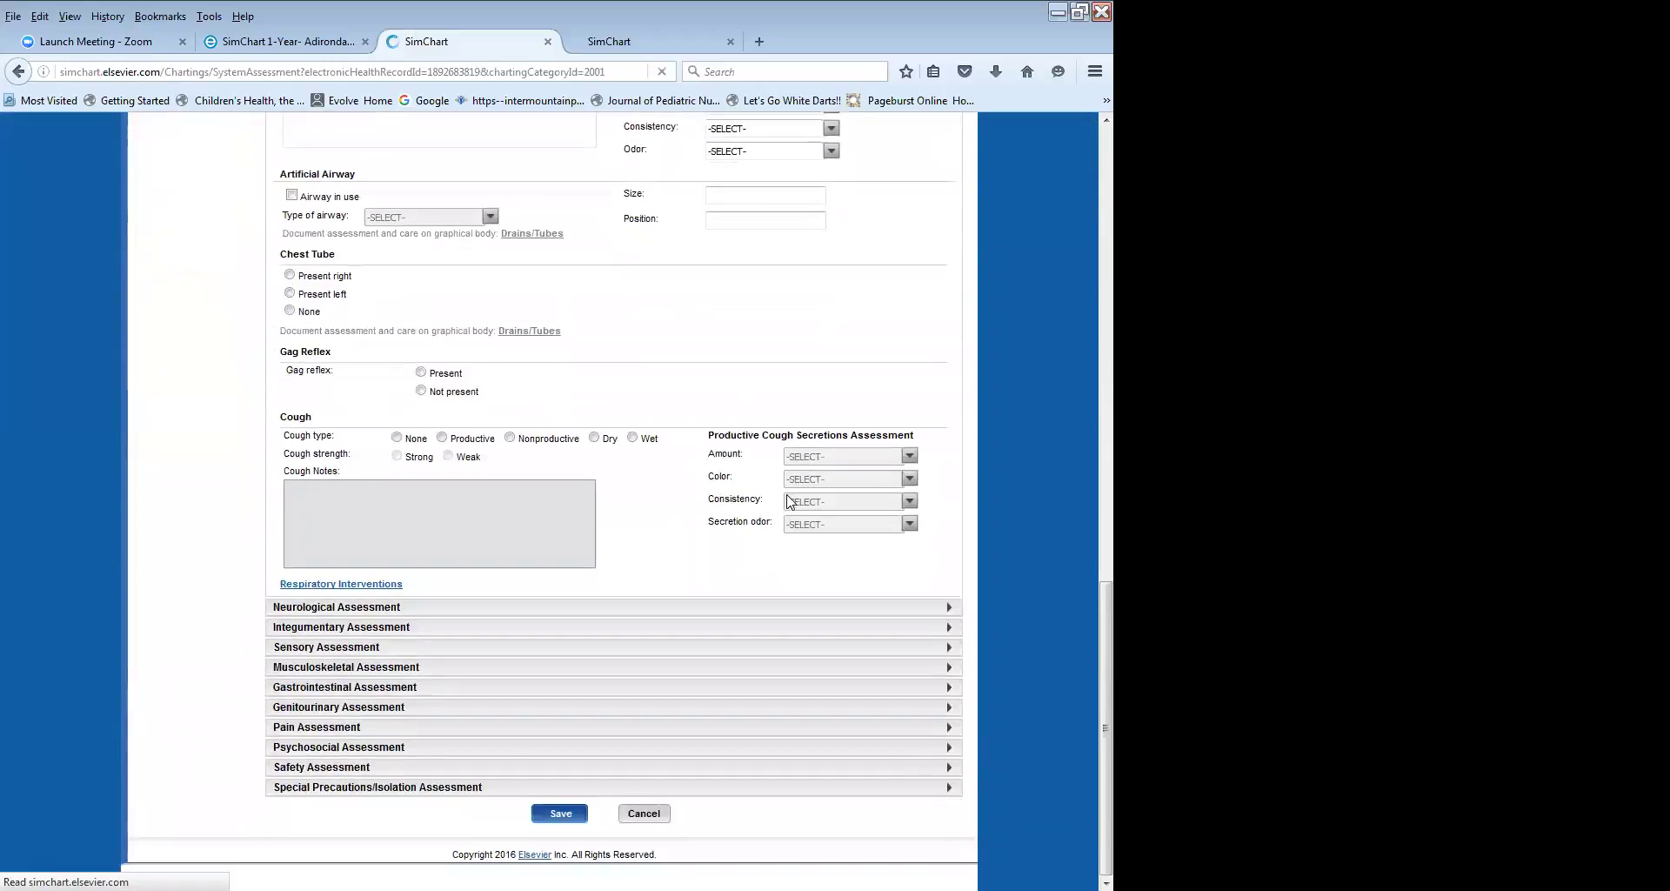
scroll(687, 506, "up", 15)
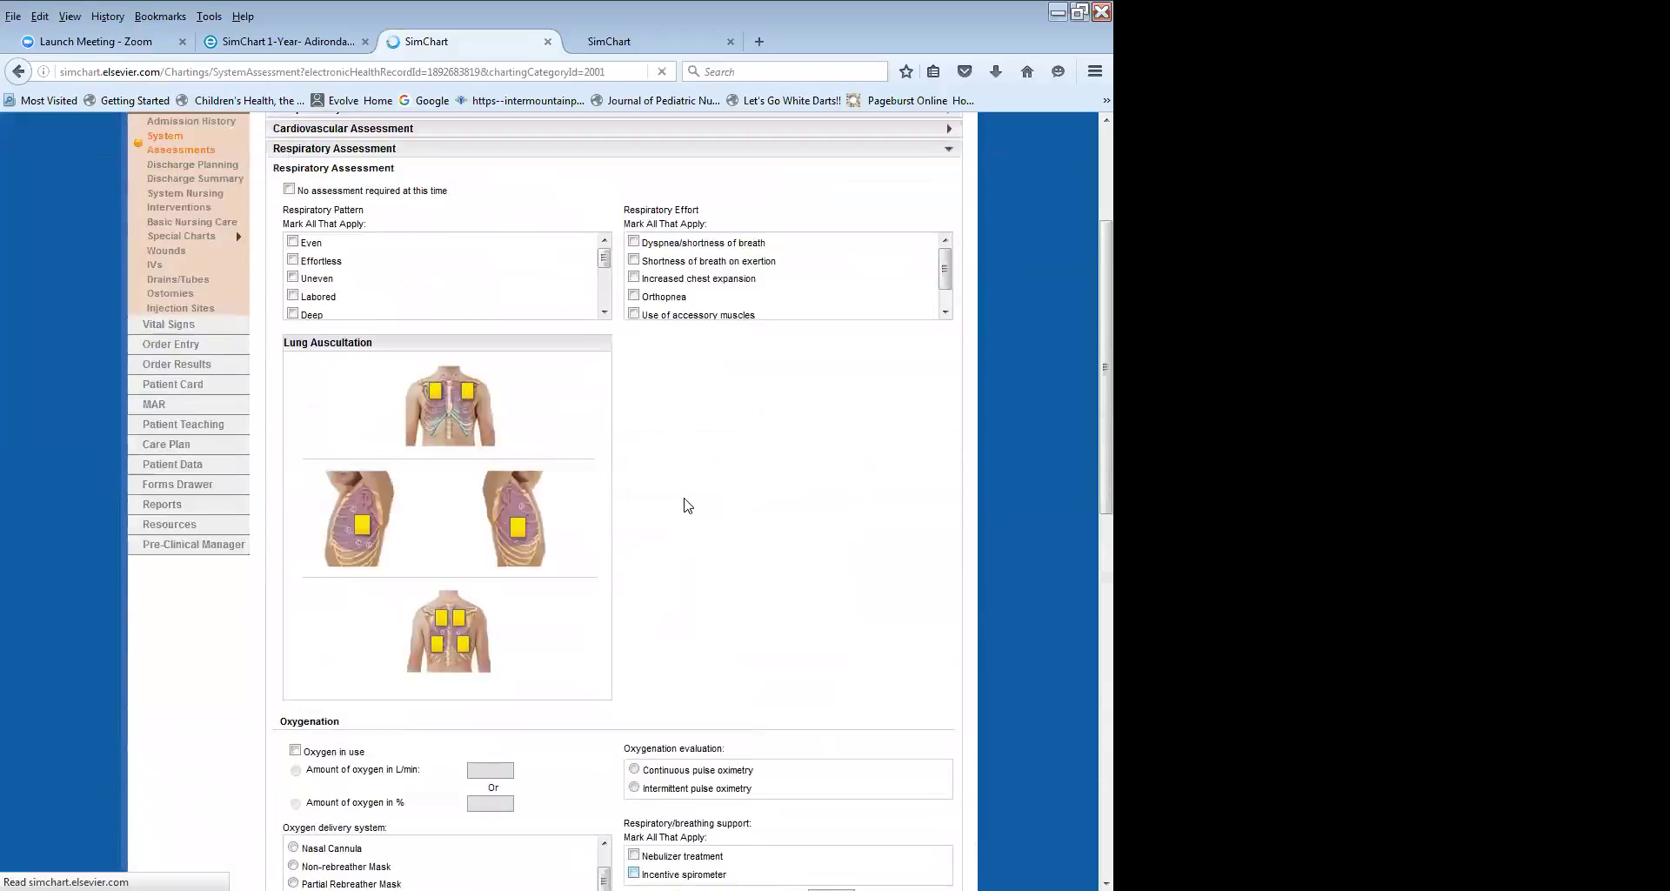
scroll(705, 516, "down", 15)
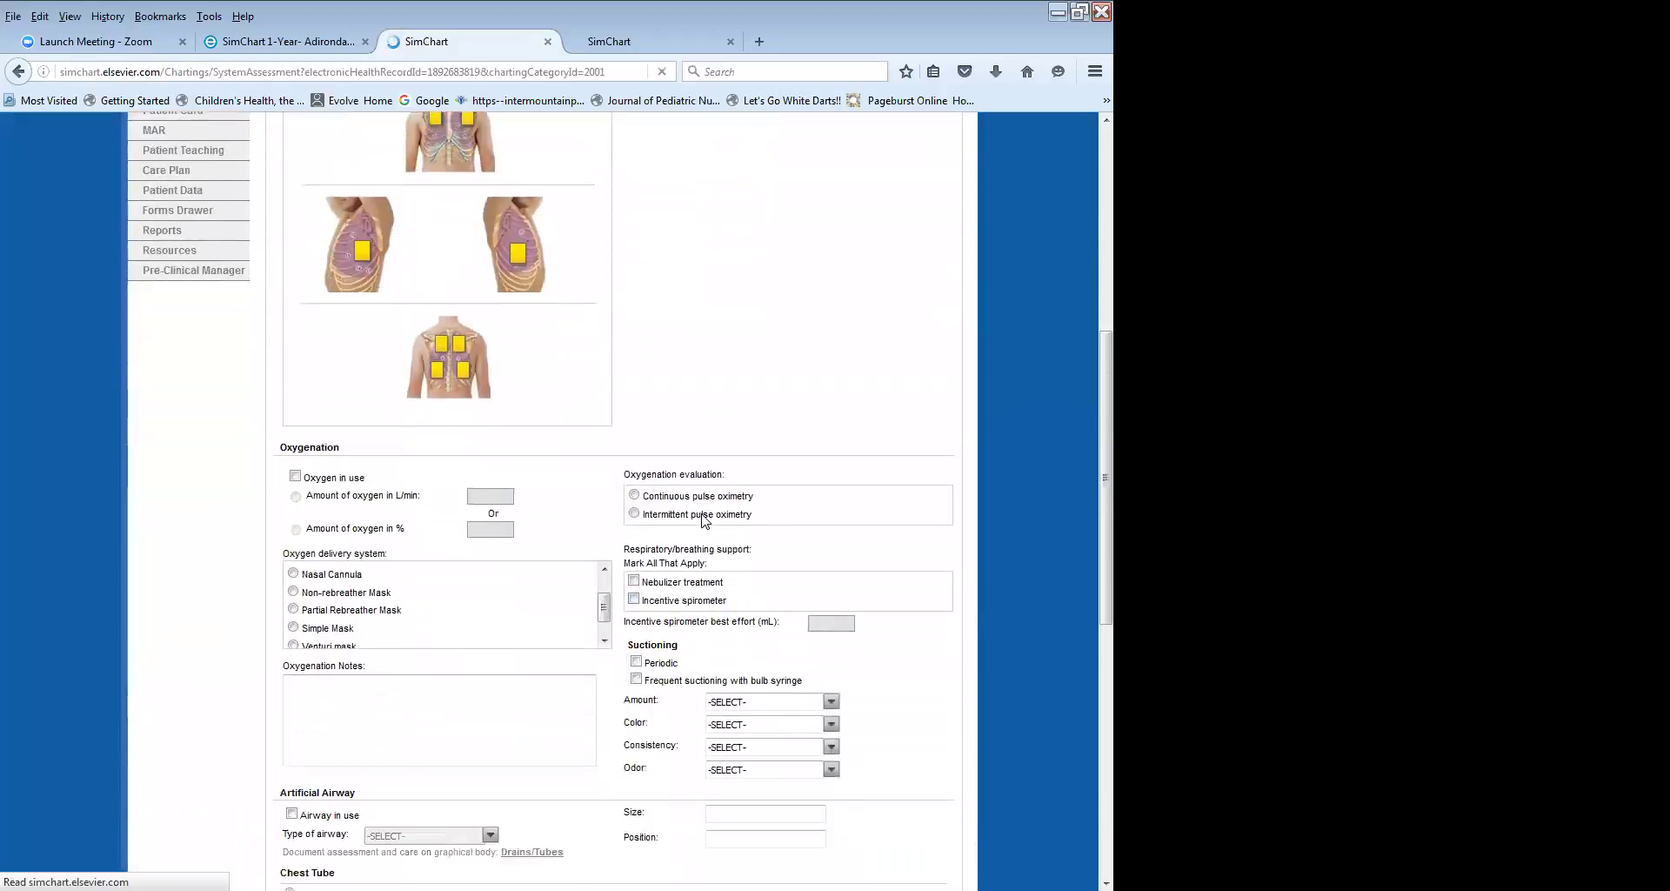
scroll(729, 512, "up", 15)
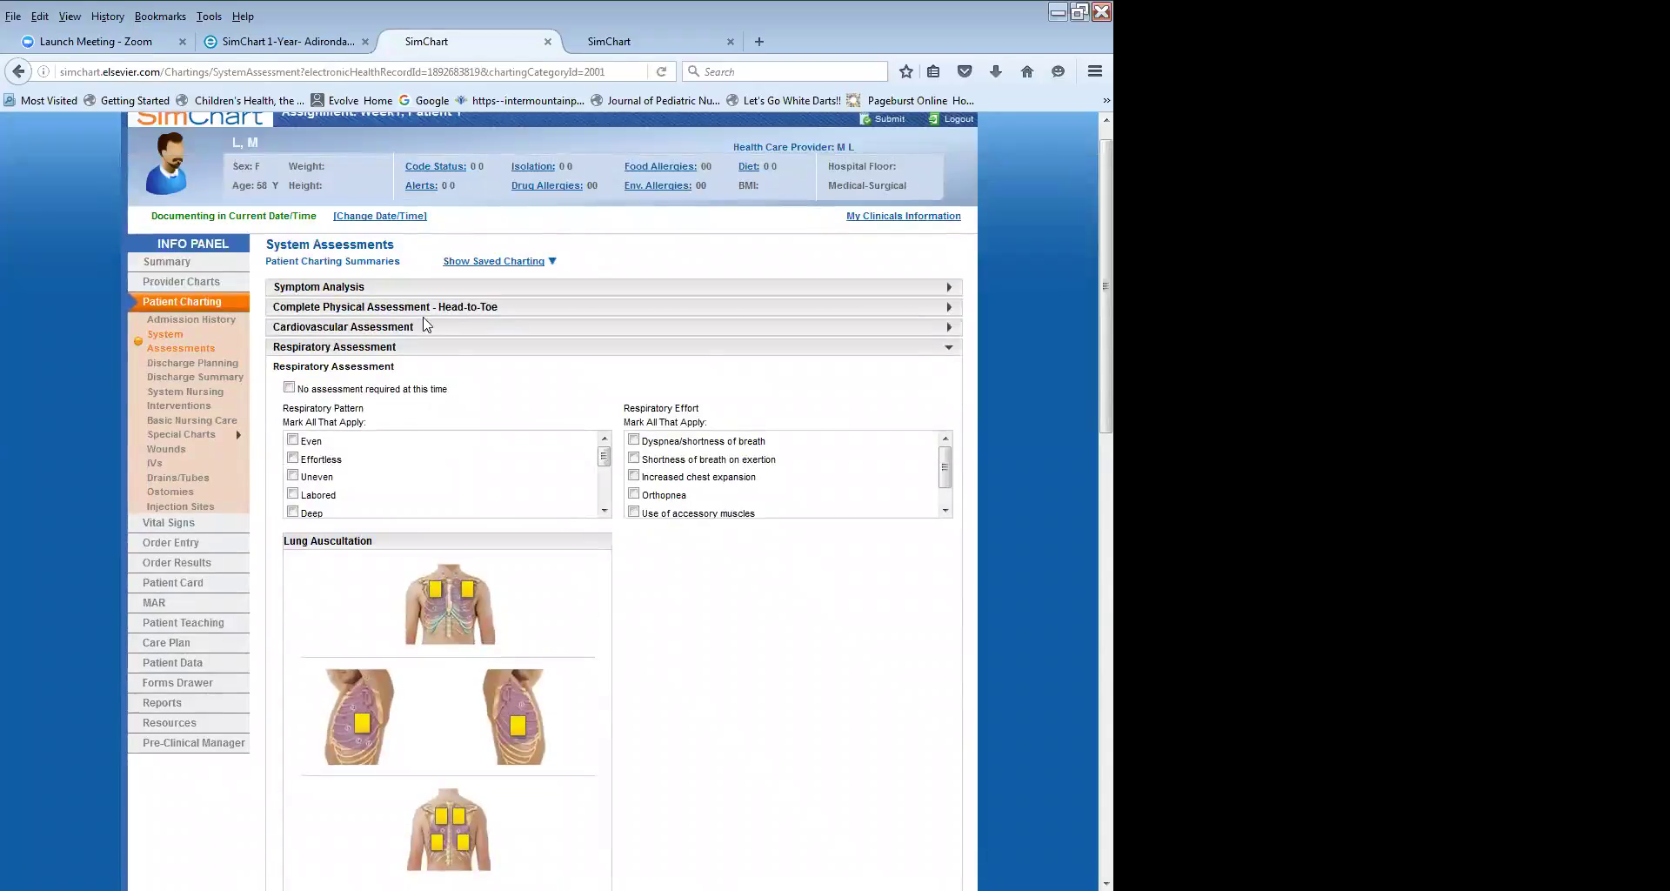
Mark the respiratory pattern as Even and the respiratory effort as Shortness of breath on exertion.
left_click(293, 440)
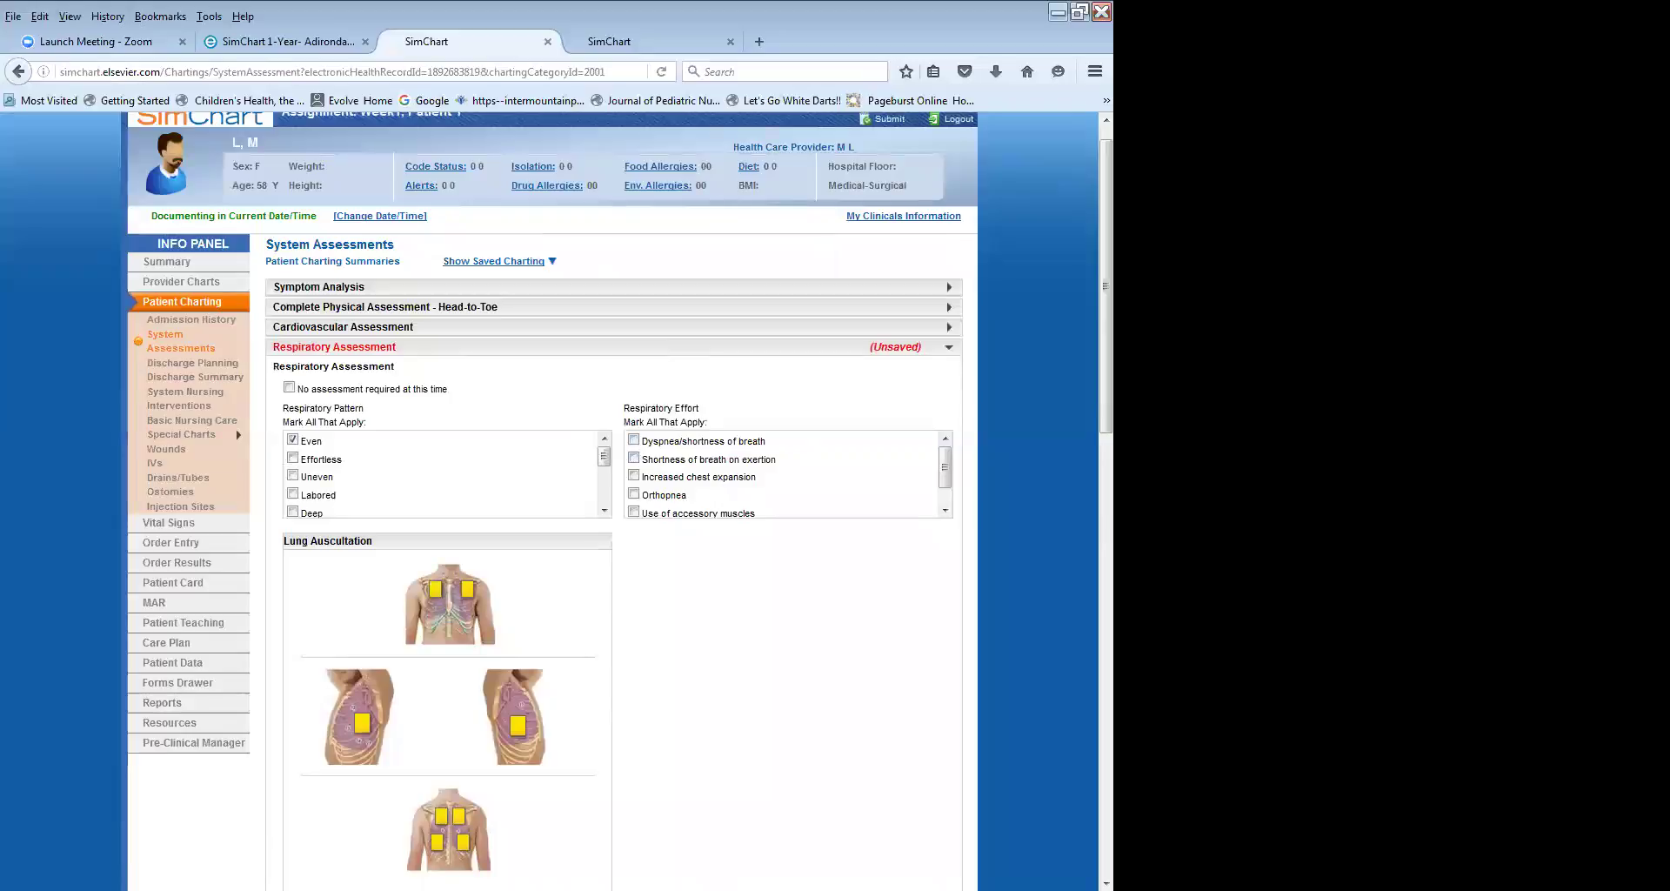
scroll(945, 474, "down", 1)
scroll(945, 474, "up", 1)
scroll(600, 469, "down", 3)
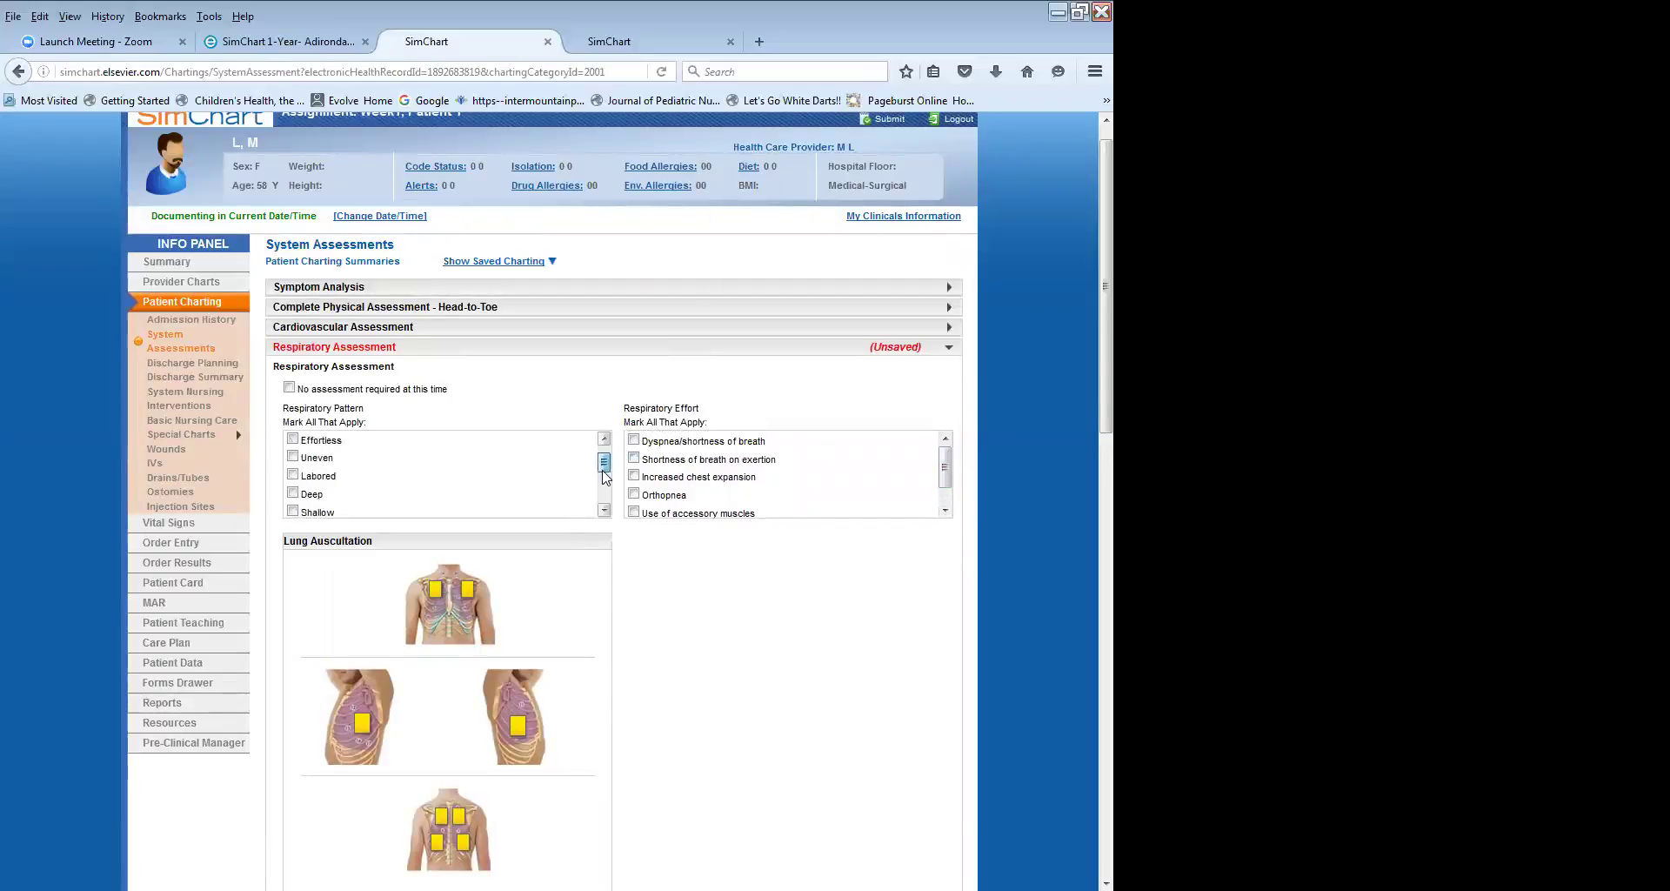
scroll(600, 470, "up", 3)
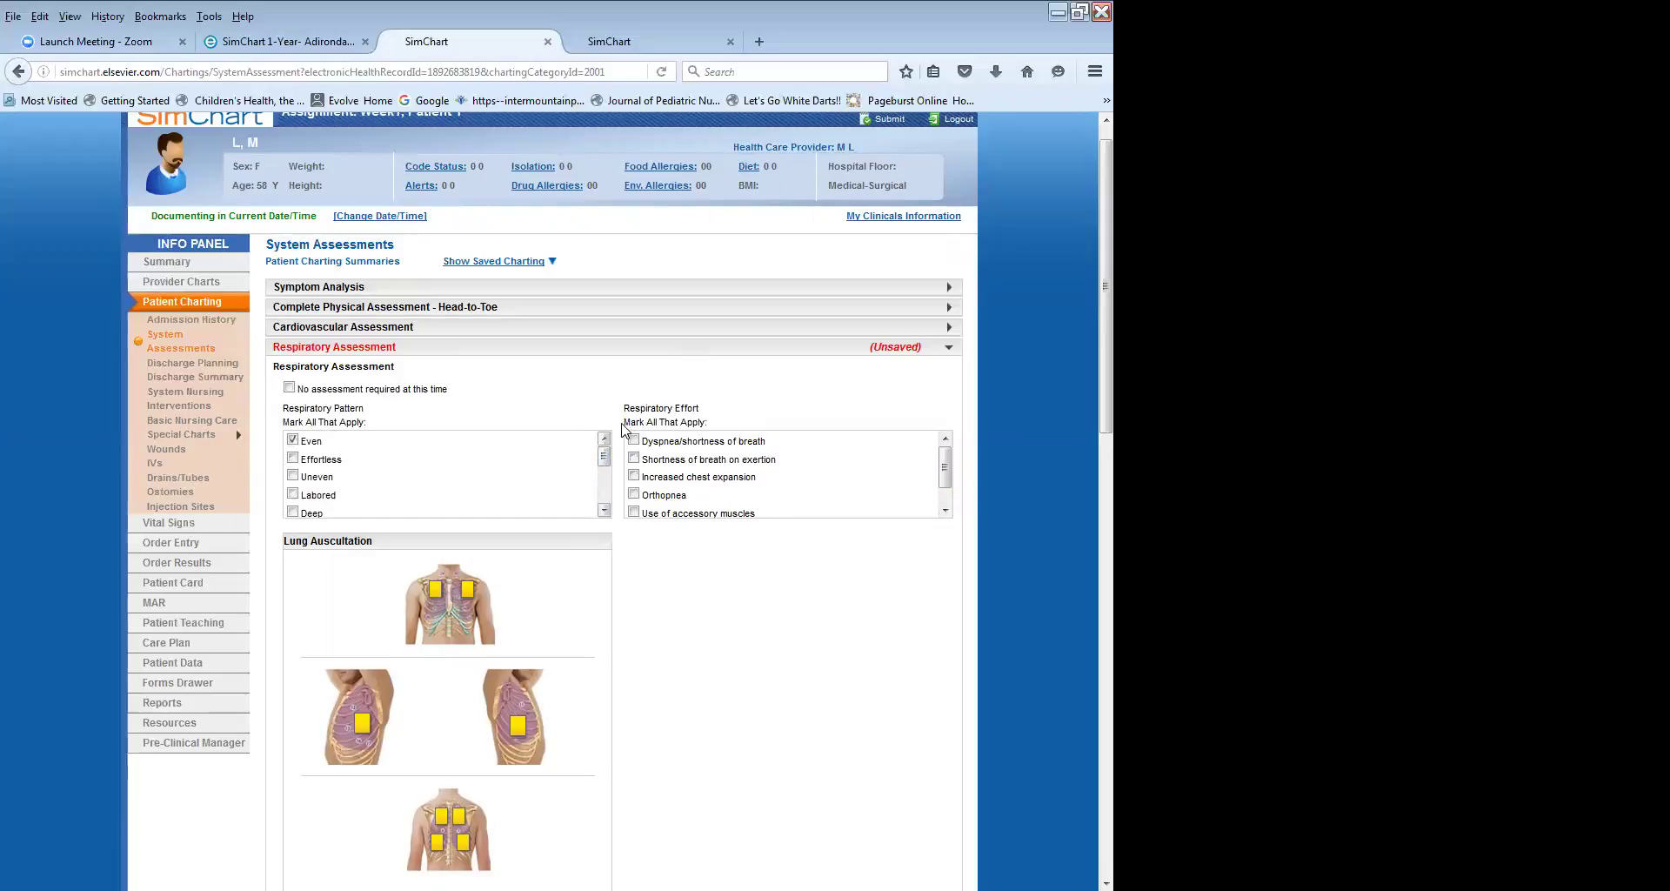
mouse_move(603, 456)
left_mouse_down()
mouse_move(605, 500)
mouse_move(604, 444)
left_mouse_up()
mouse_move(1106, 287)
left_mouse_down()
mouse_move(1105, 504)
mouse_move(1105, 277)
left_mouse_up()
mouse_move(606, 487)
left_mouse_down()
mouse_move(606, 538)
mouse_move(608, 467)
left_mouse_up()
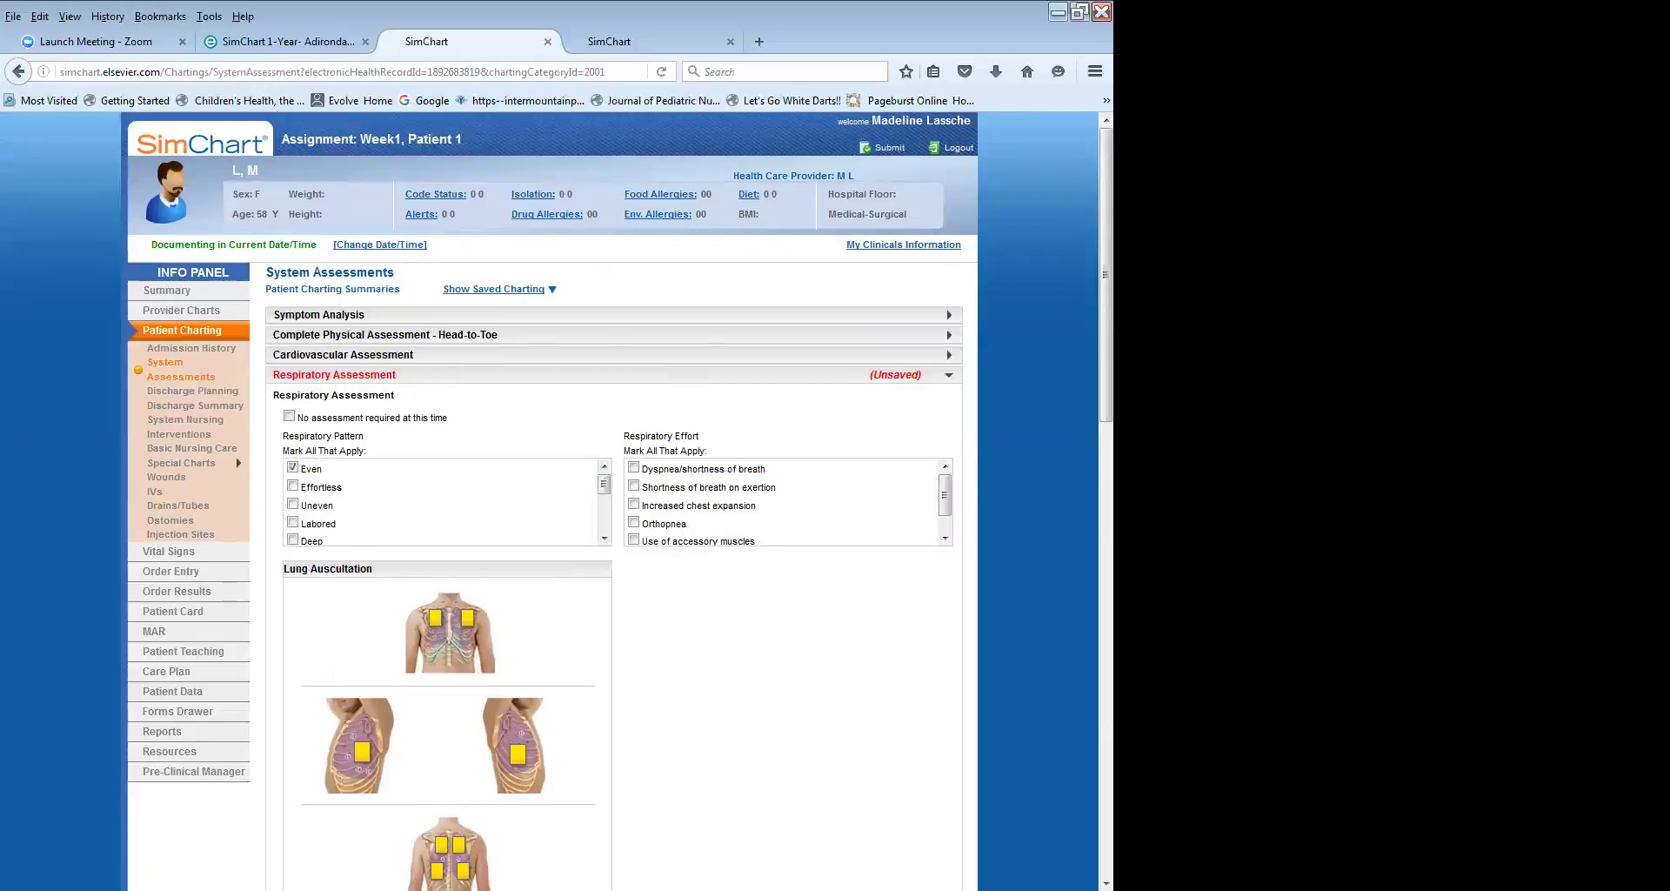
left_click(634, 486)
Record the breath sounds as Clear at the Upper Left Anterior site and Wheeze at the Upper Right Anterior site.
scroll(634, 486, "down", 4)
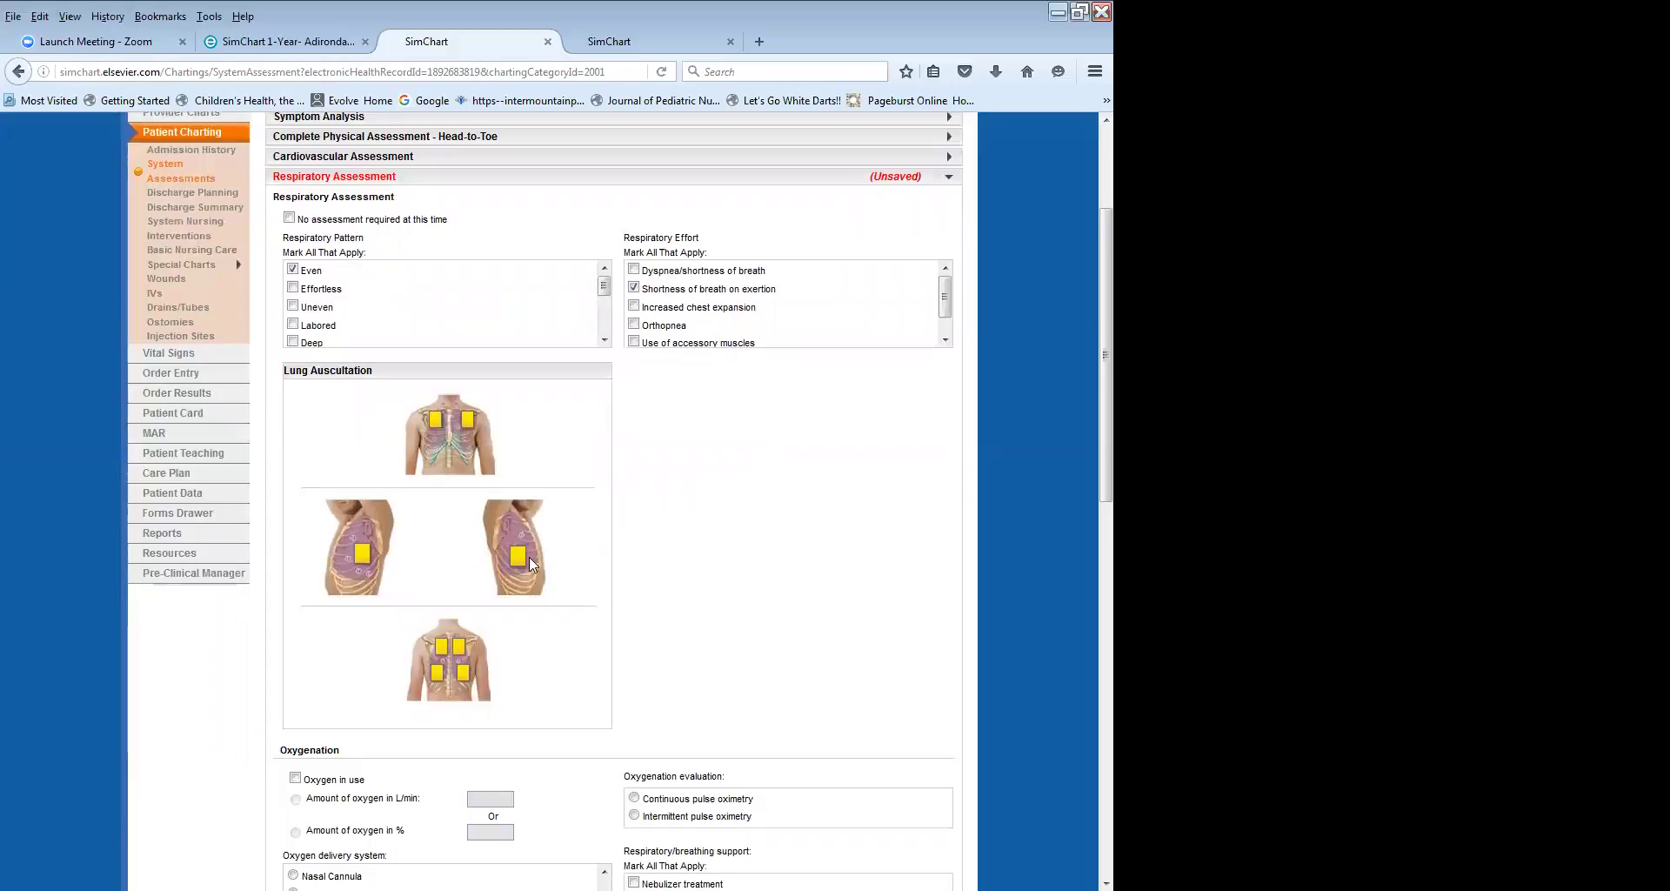
left_click(470, 428)
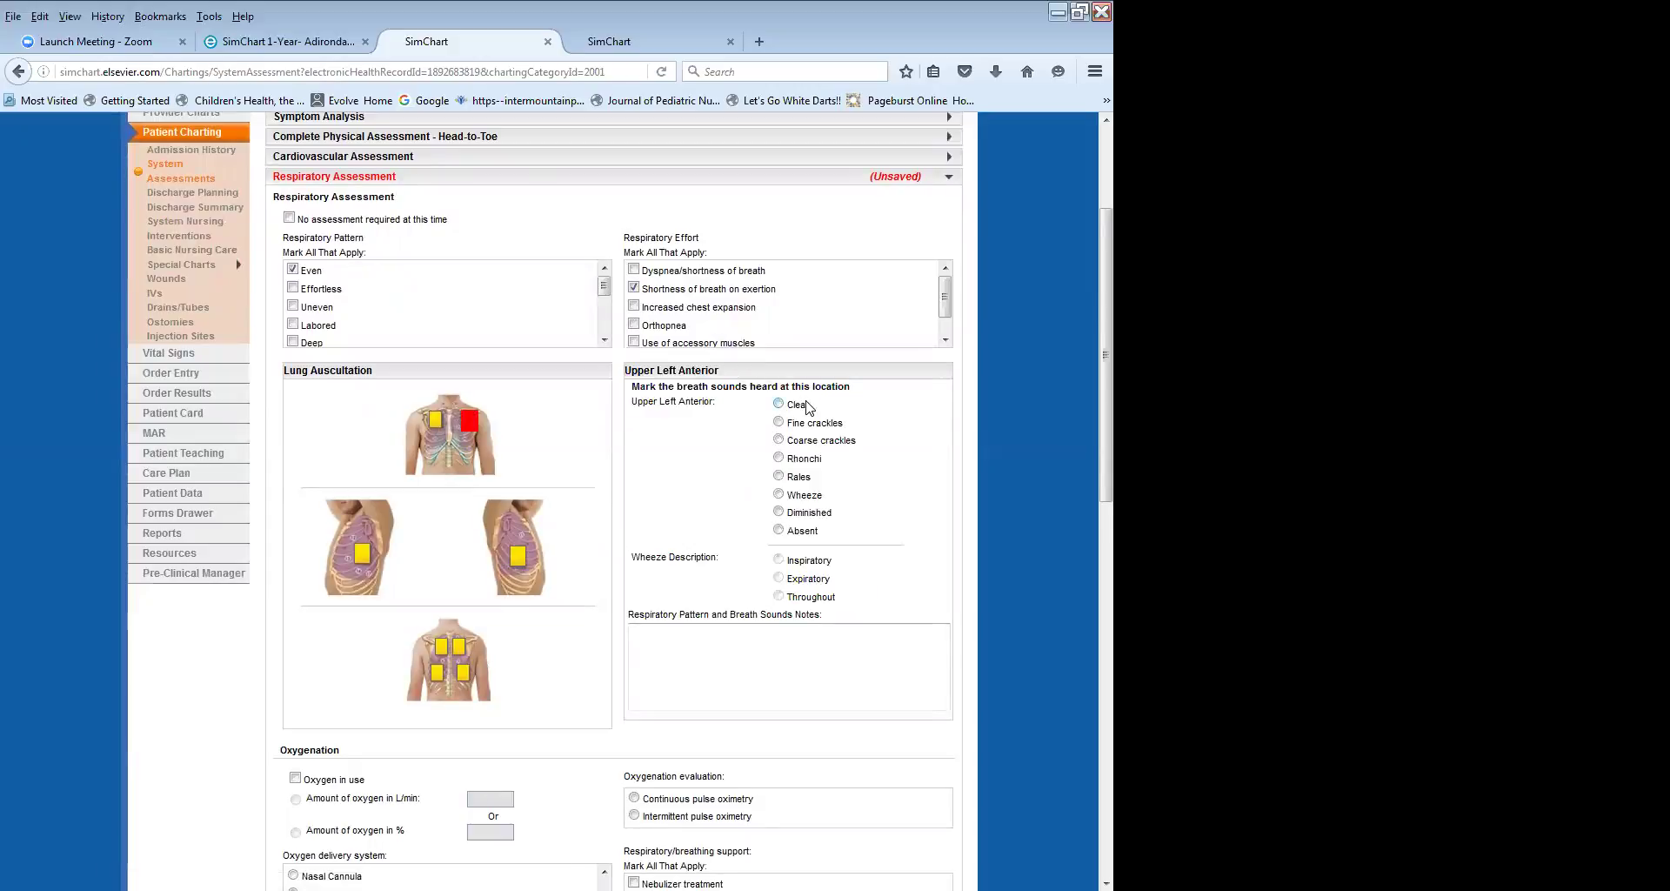
left_click(778, 404)
left_click(437, 422)
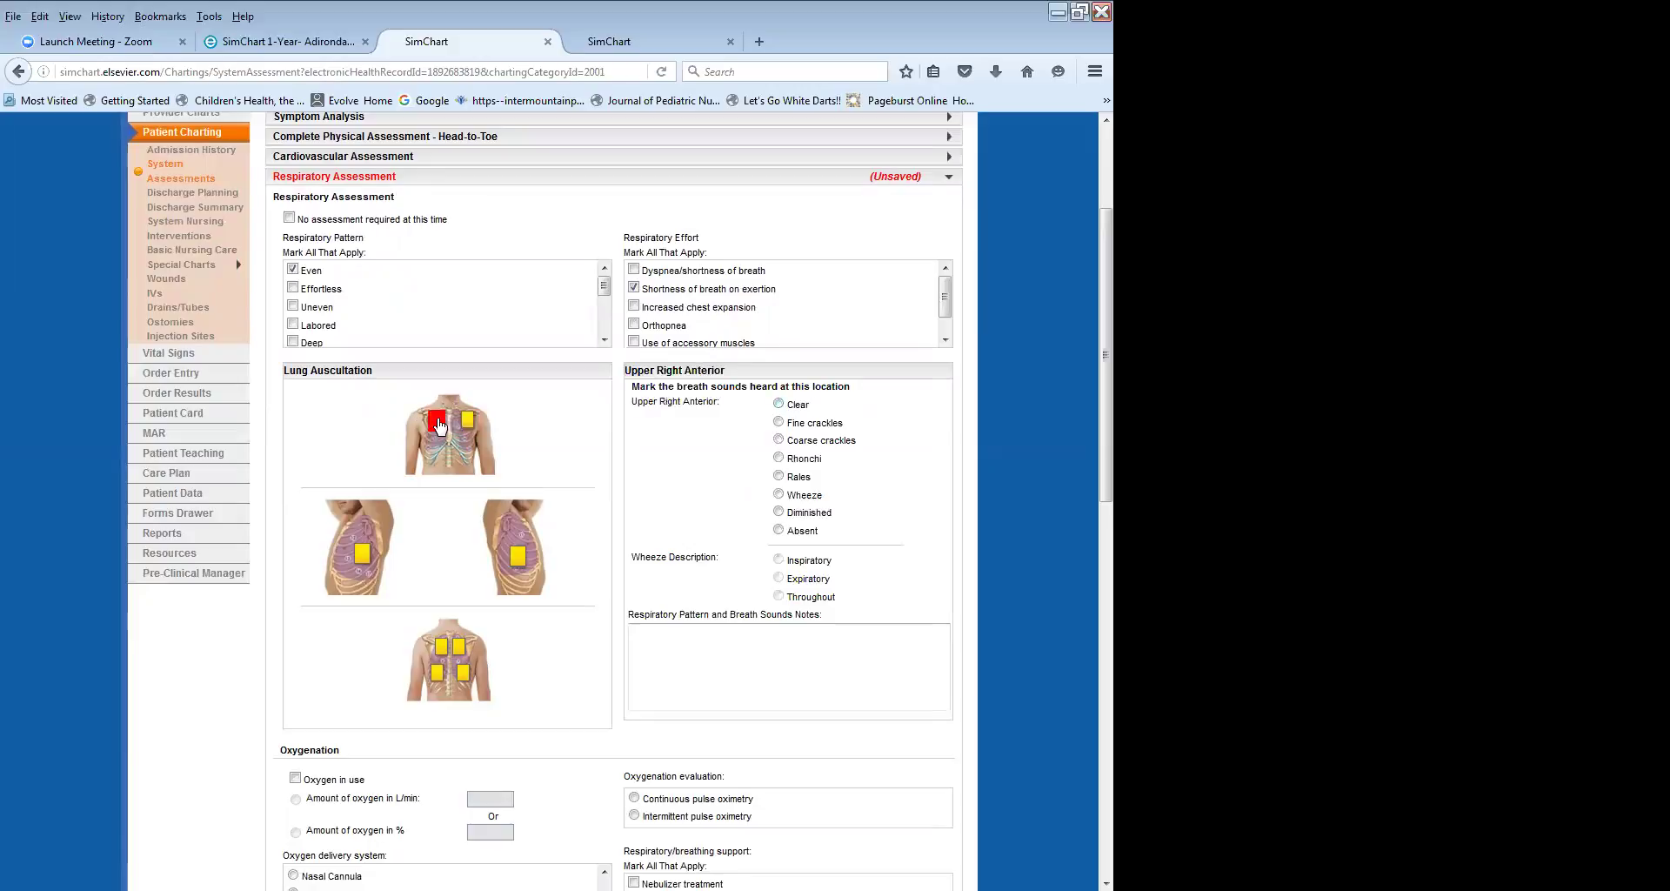
left_click(779, 495)
View the breath sound options for the lateral lung auscultation sites on both sides.
left_click(363, 555)
left_click(516, 555)
left_click(363, 555)
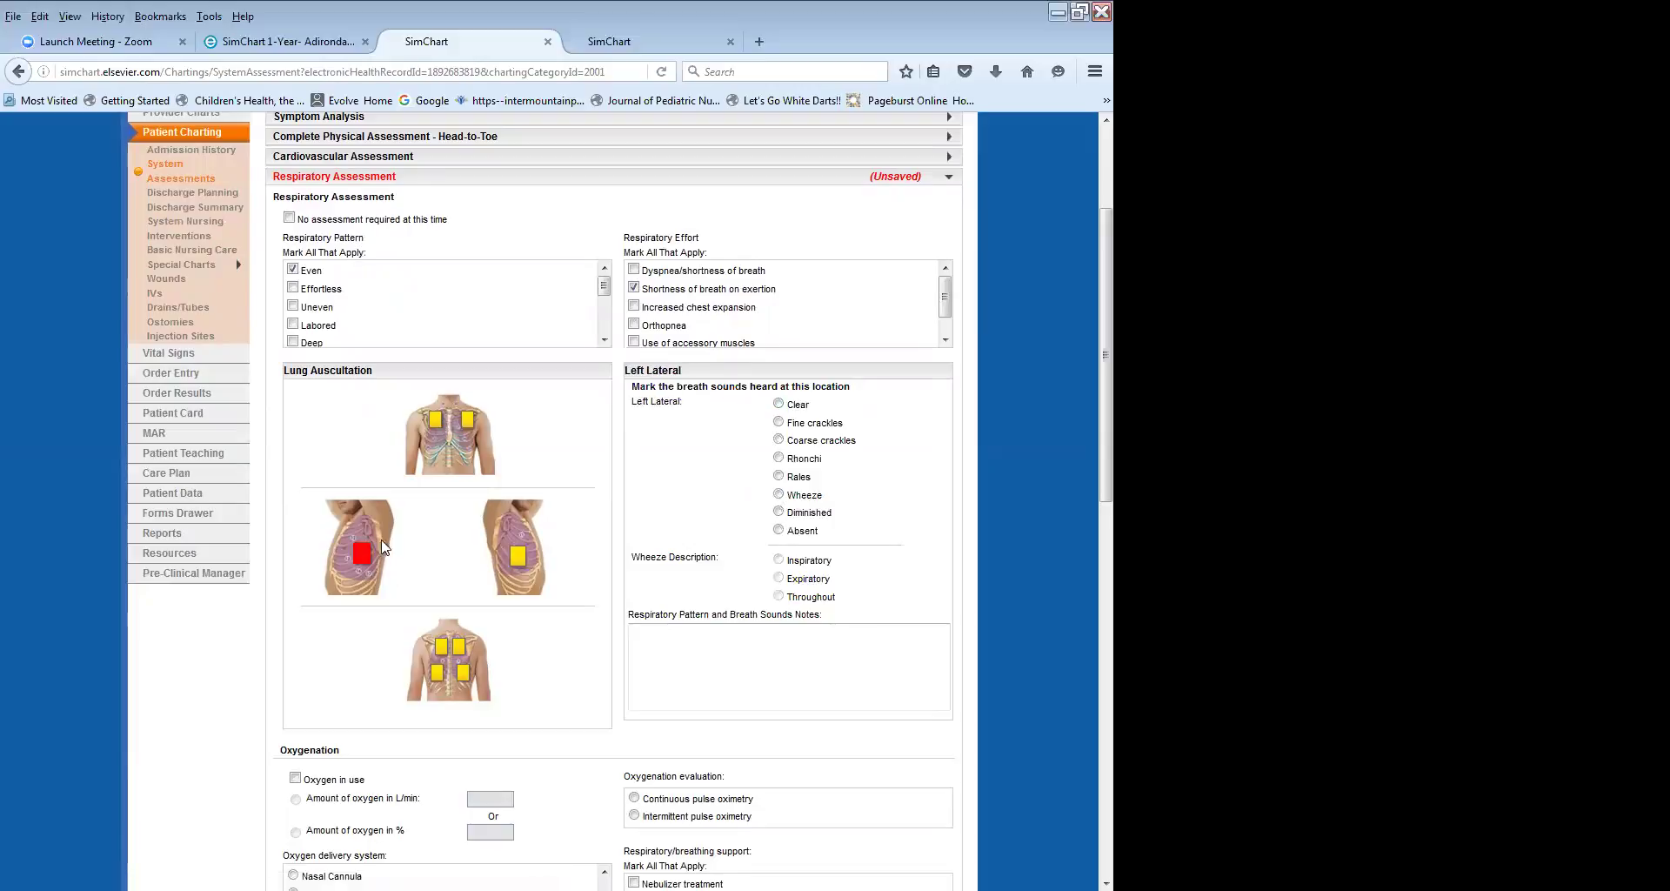
Add the note xxxxxx to the Upper Left Anterior breath sounds and check the entry against the Upper Right Anterior site.
left_click(468, 425)
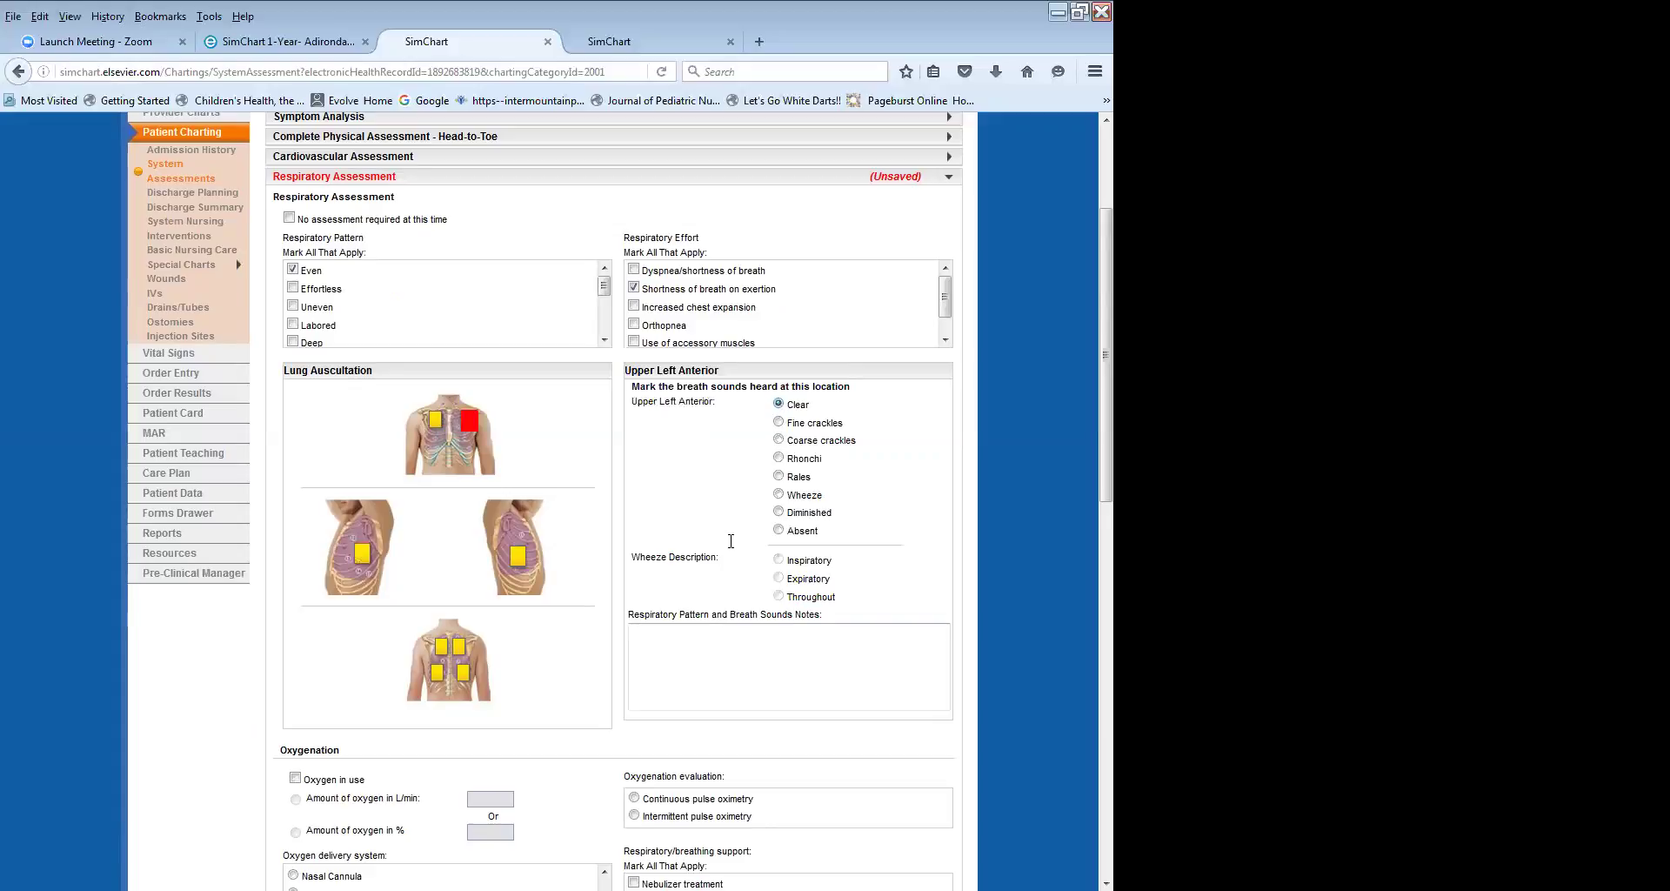
left_click(688, 642)
type("xxxxxx")
left_click(427, 418)
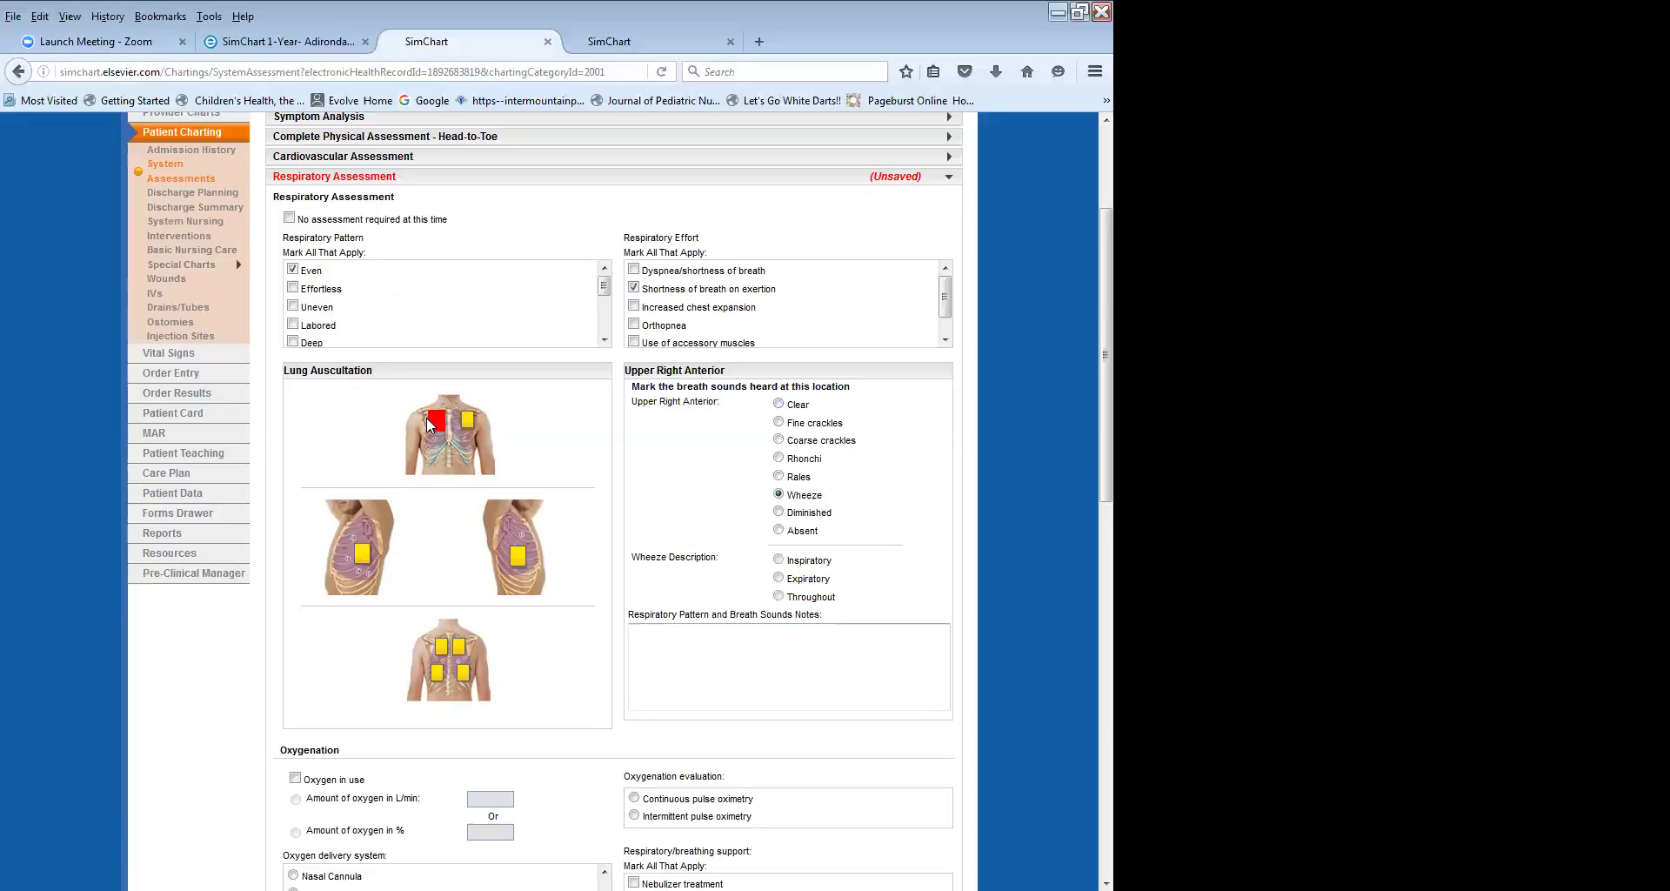
left_click(471, 422)
Review the whole Respiratory Assessment, including the marked findings and the oxygenation, artificial airway, chest tube, gag reflex and cough sections.
scroll(471, 423, "down", 10)
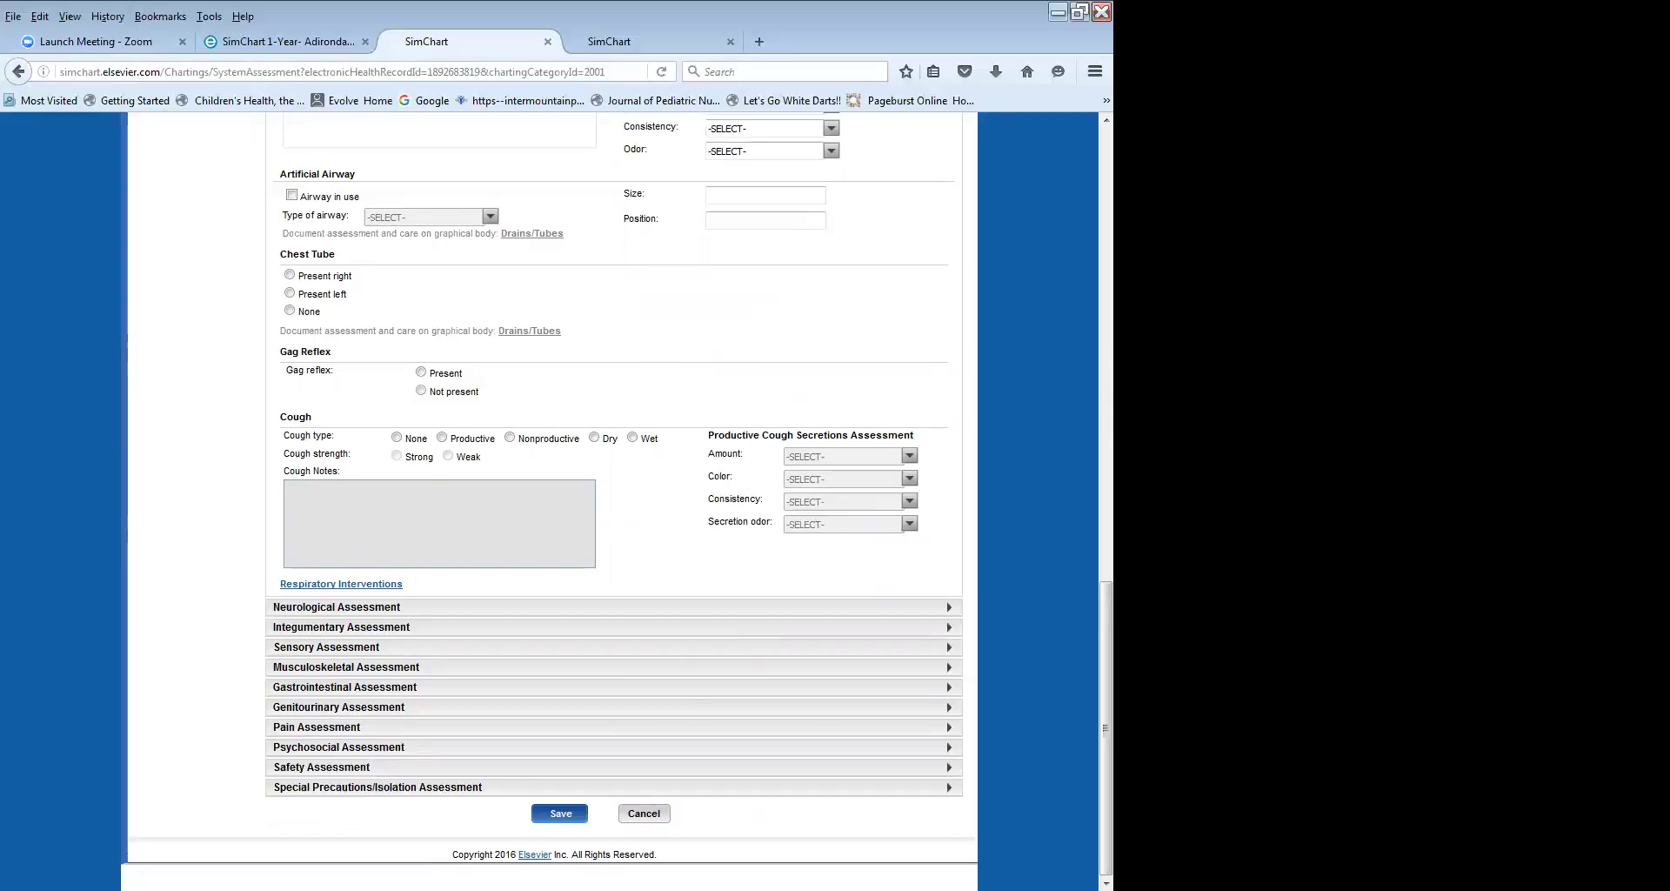
scroll(556, 500, "up", 15)
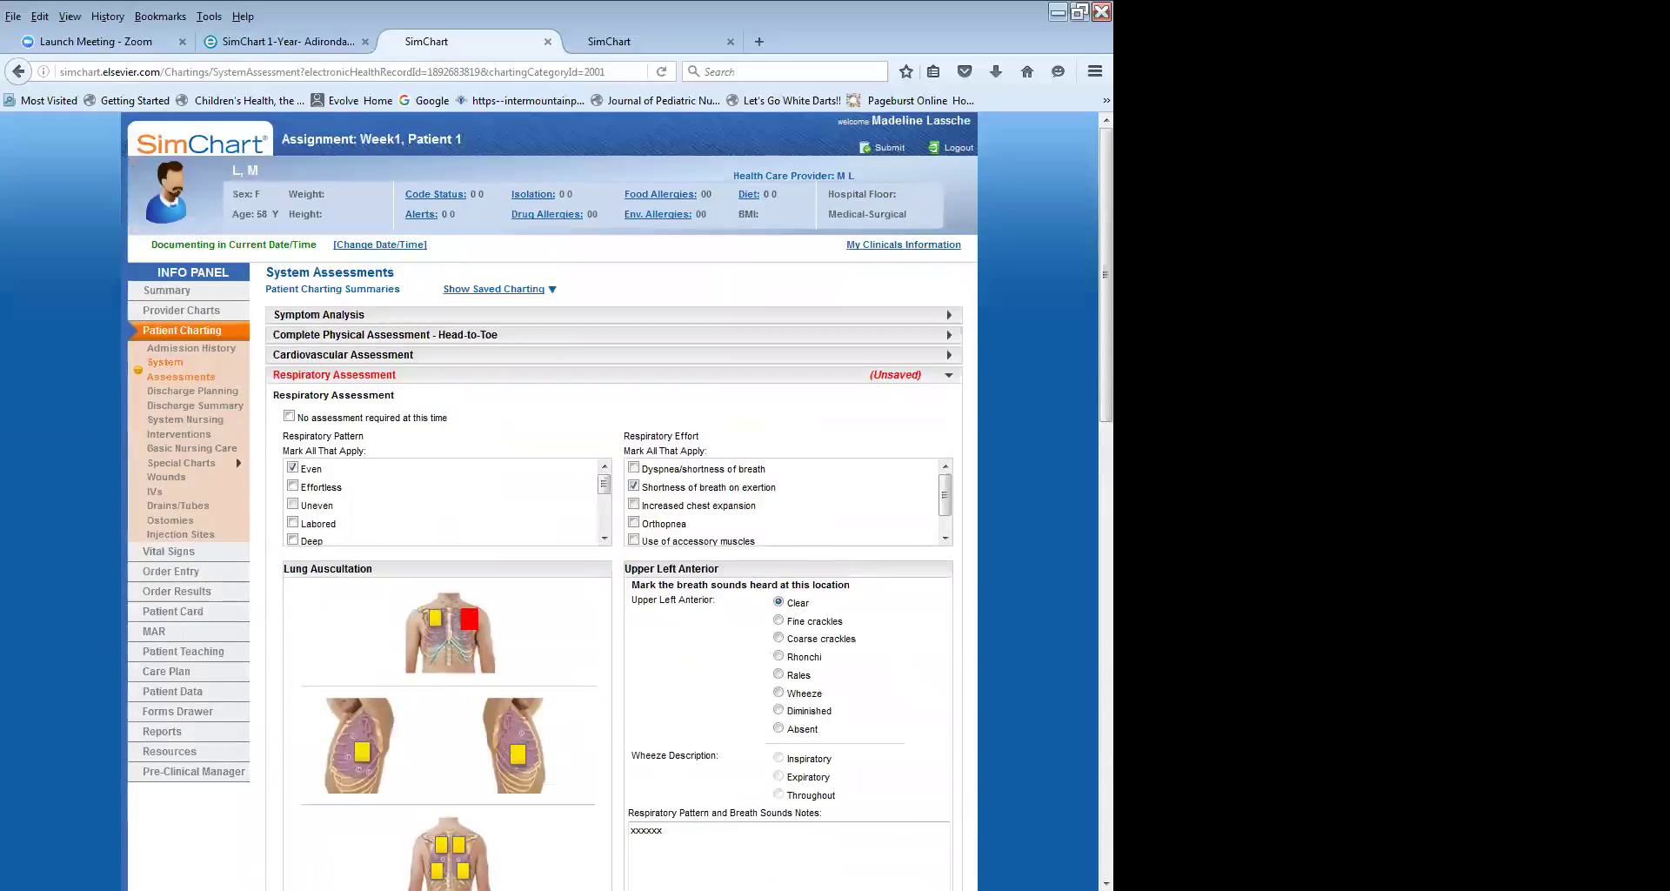
scroll(557, 500, "down", 10)
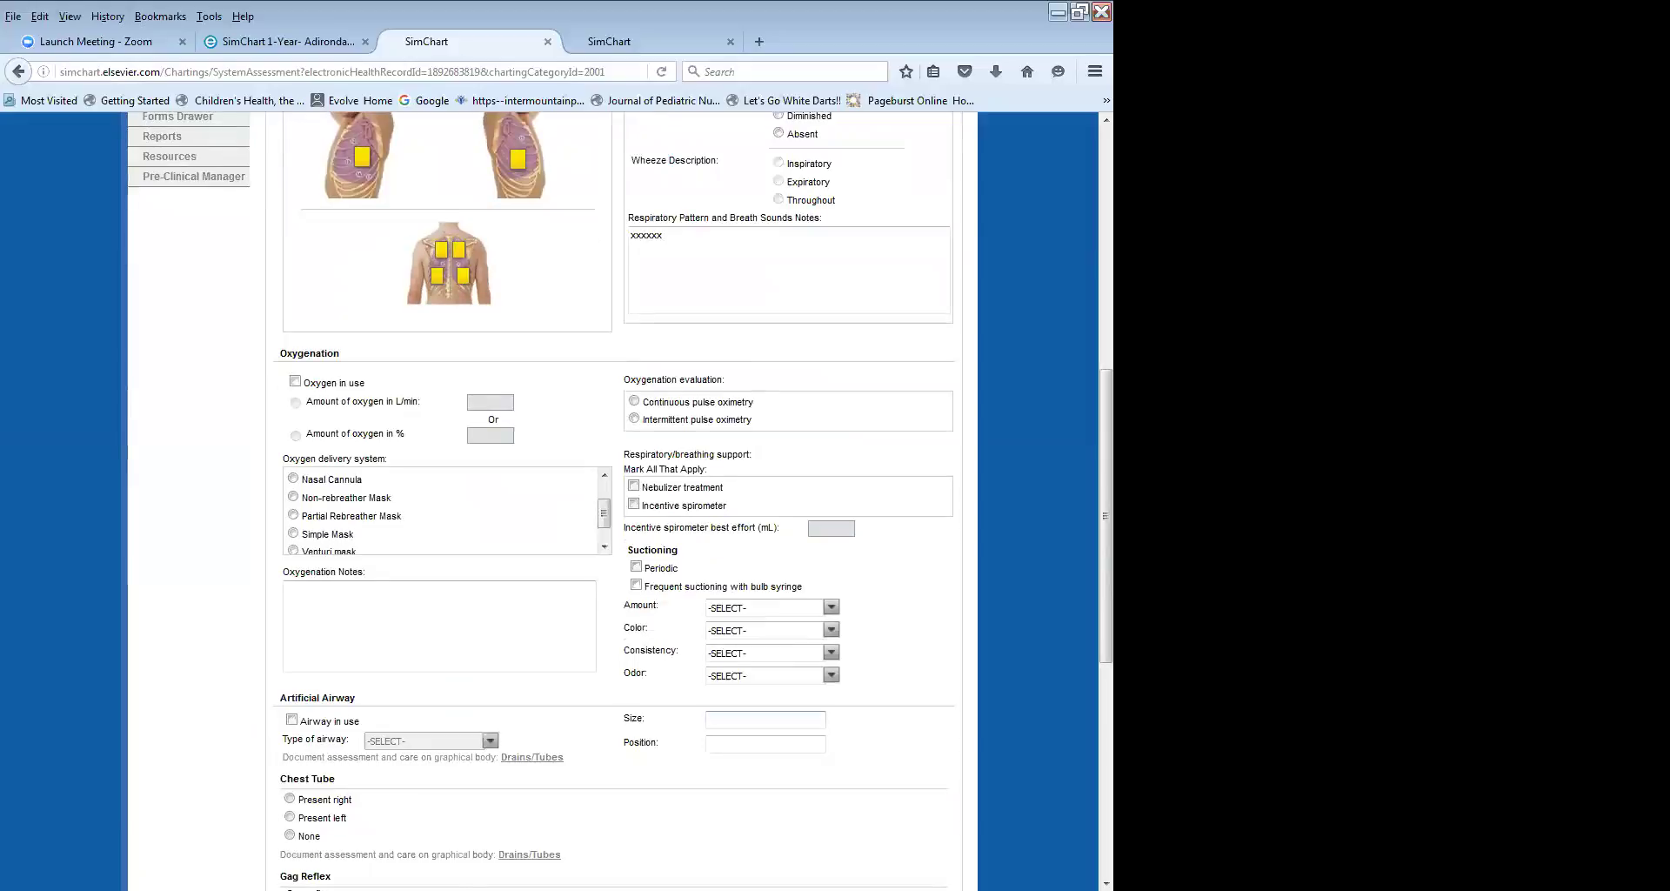
scroll(556, 500, "down", 2)
scroll(557, 500, "up", 10)
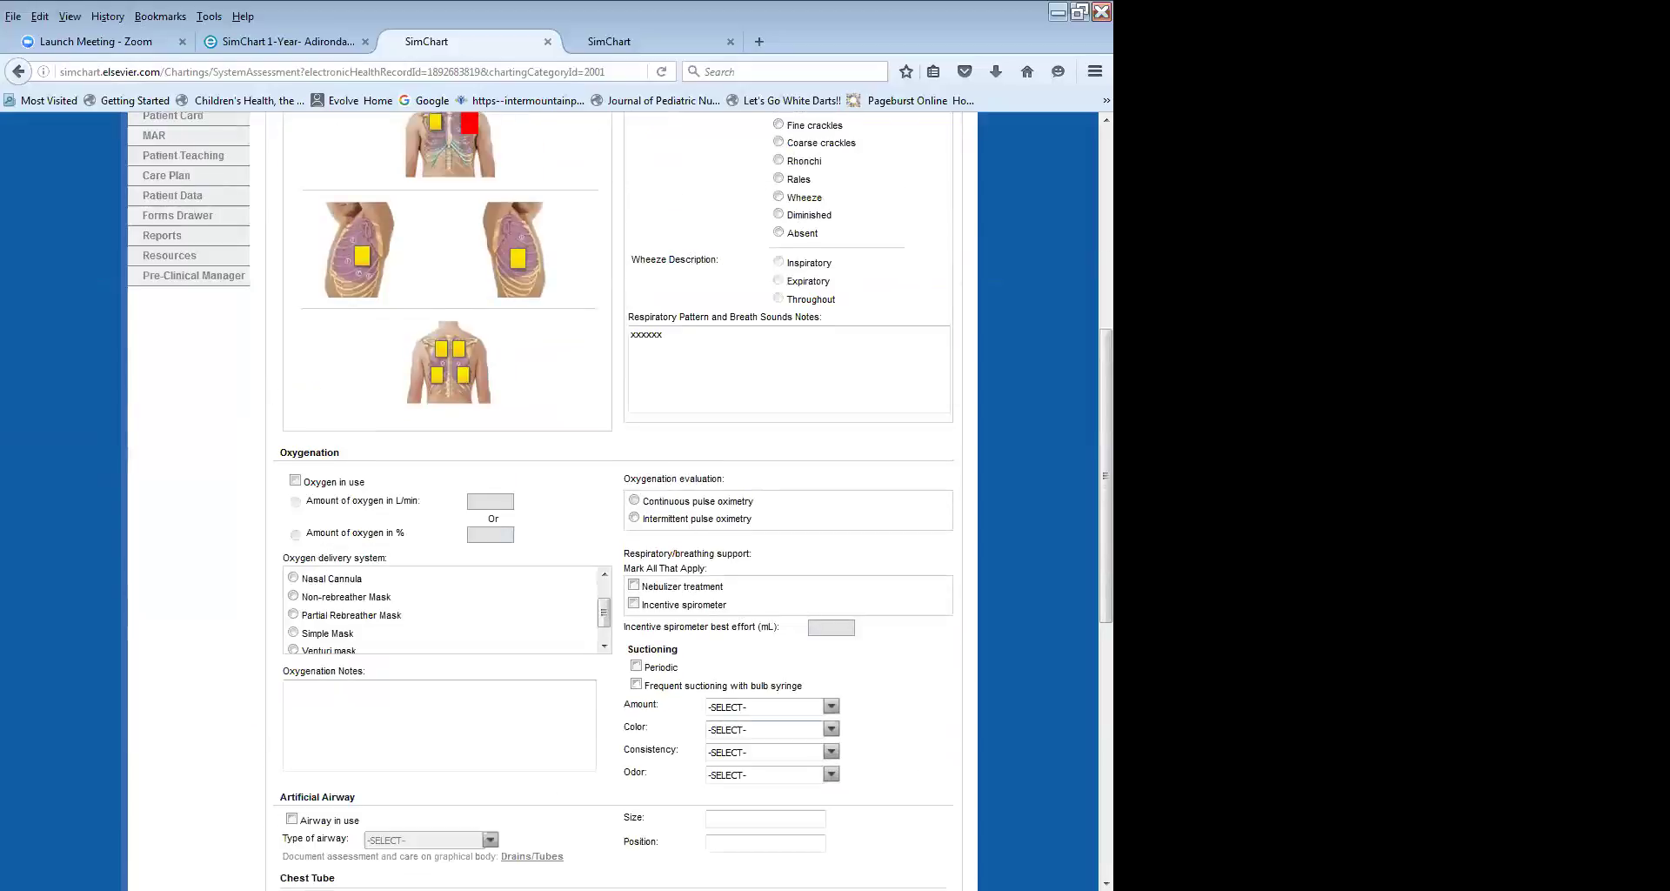
scroll(556, 500, "up", 4)
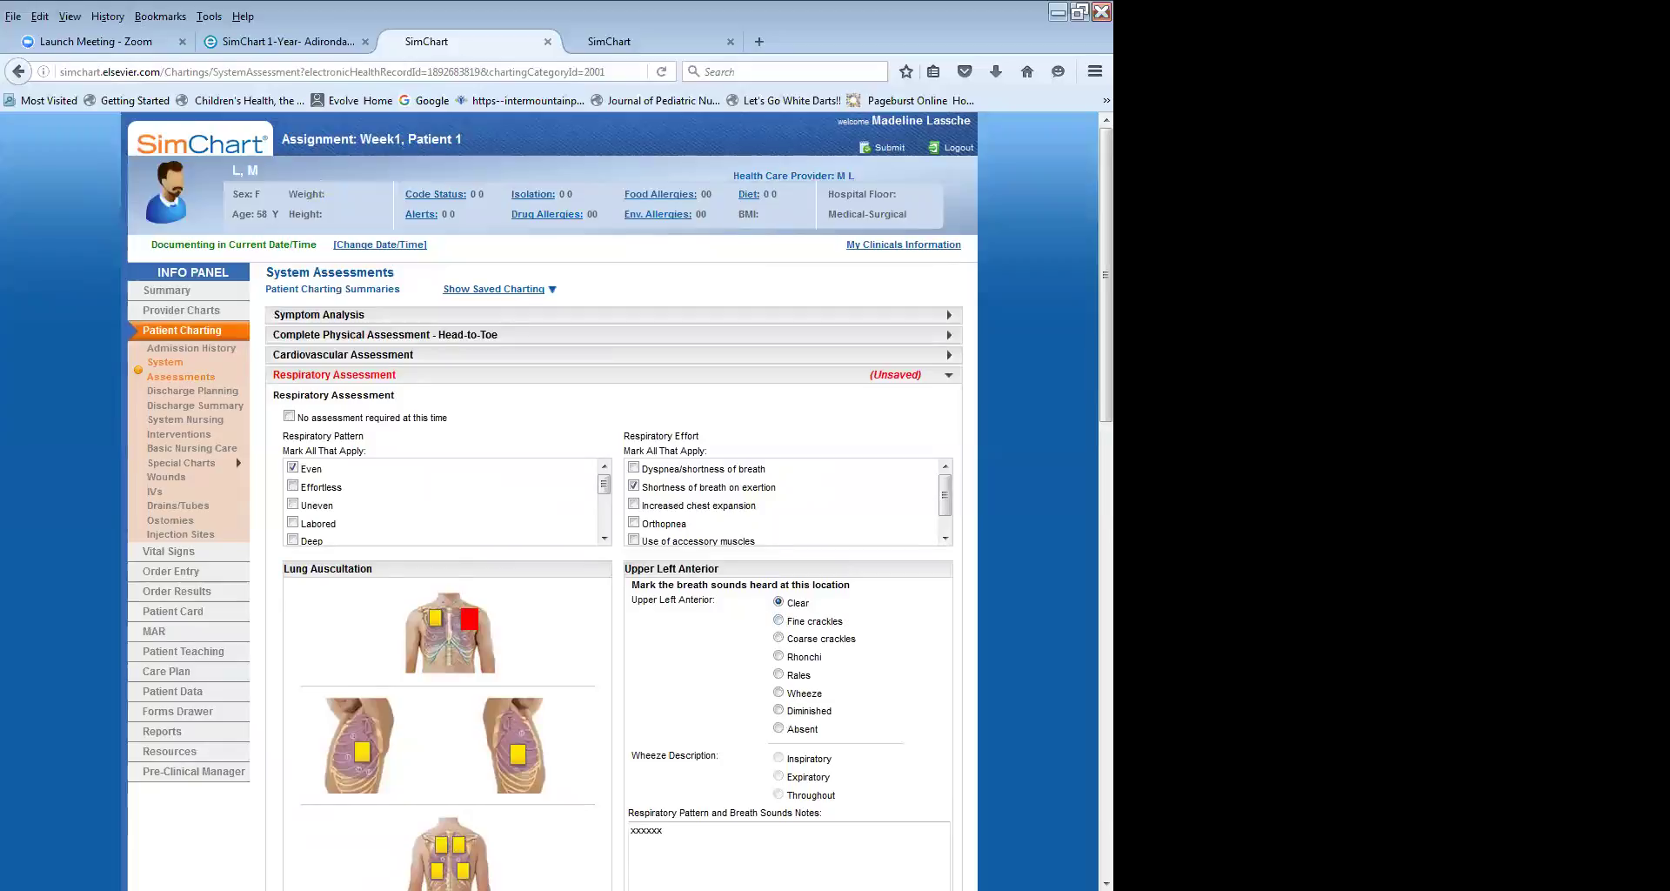
scroll(613, 500, "down", 15)
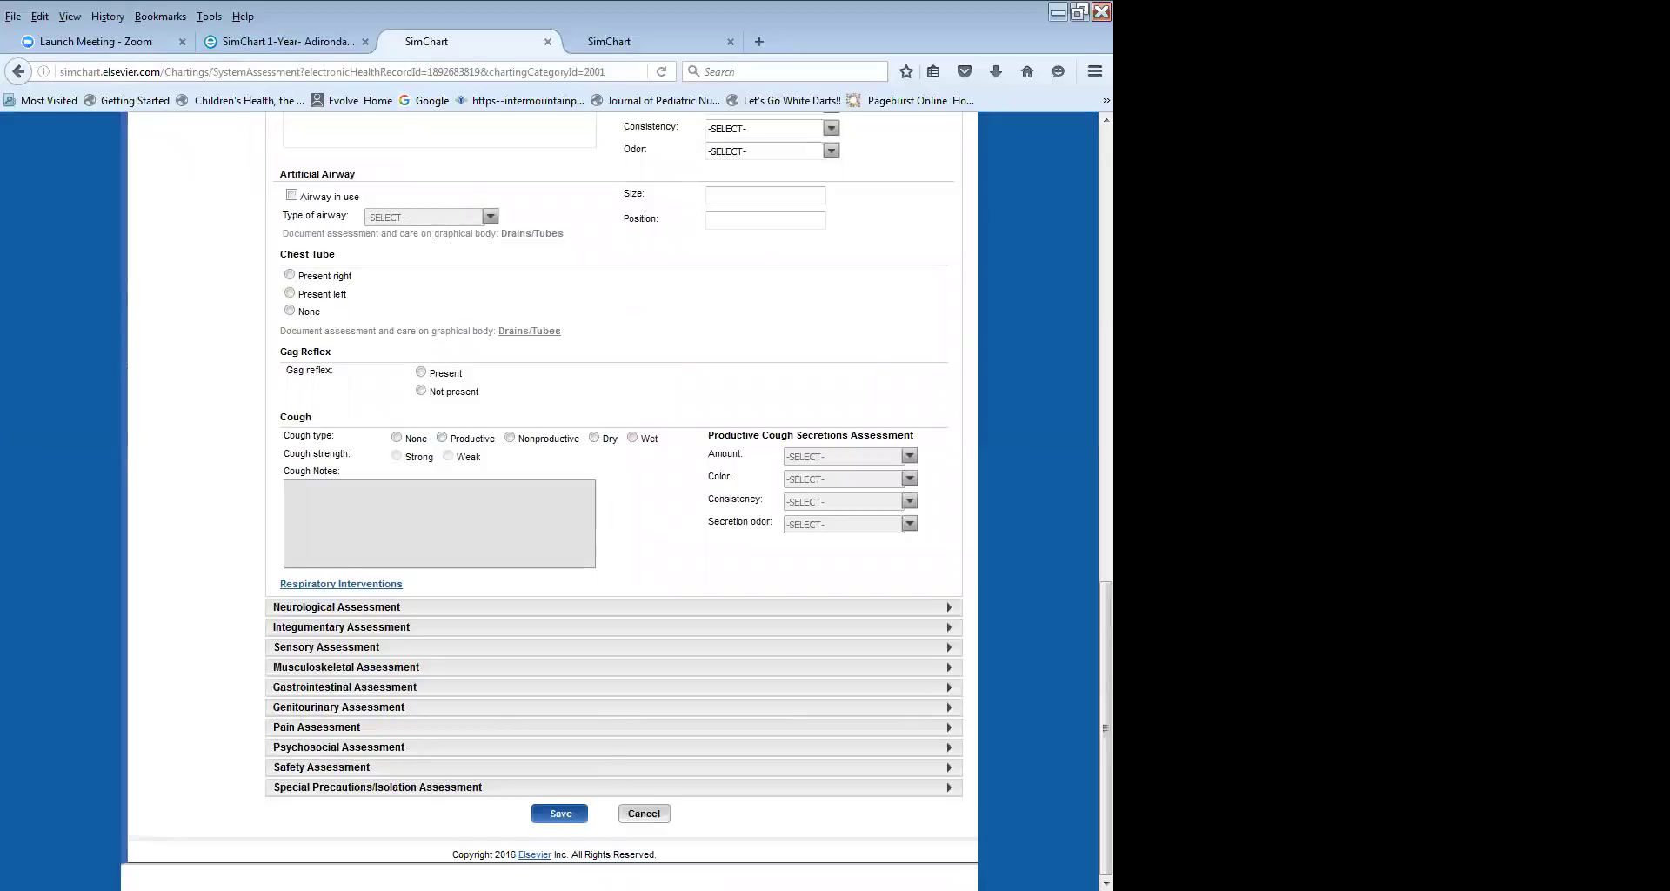
scroll(613, 500, "up", 15)
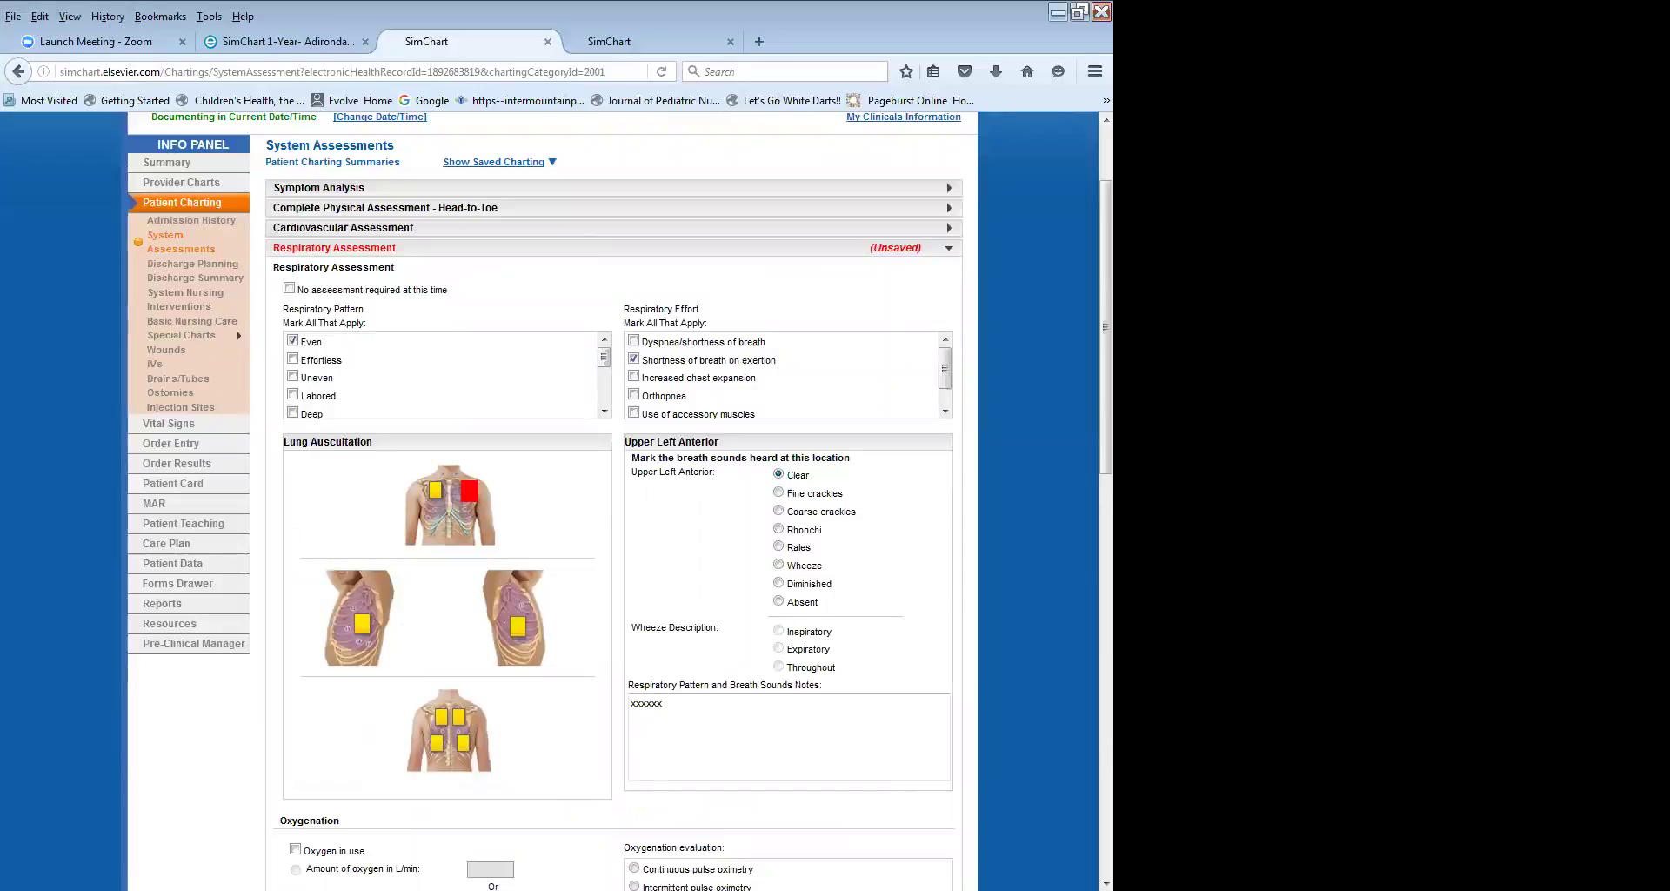
scroll(614, 500, "up", 2)
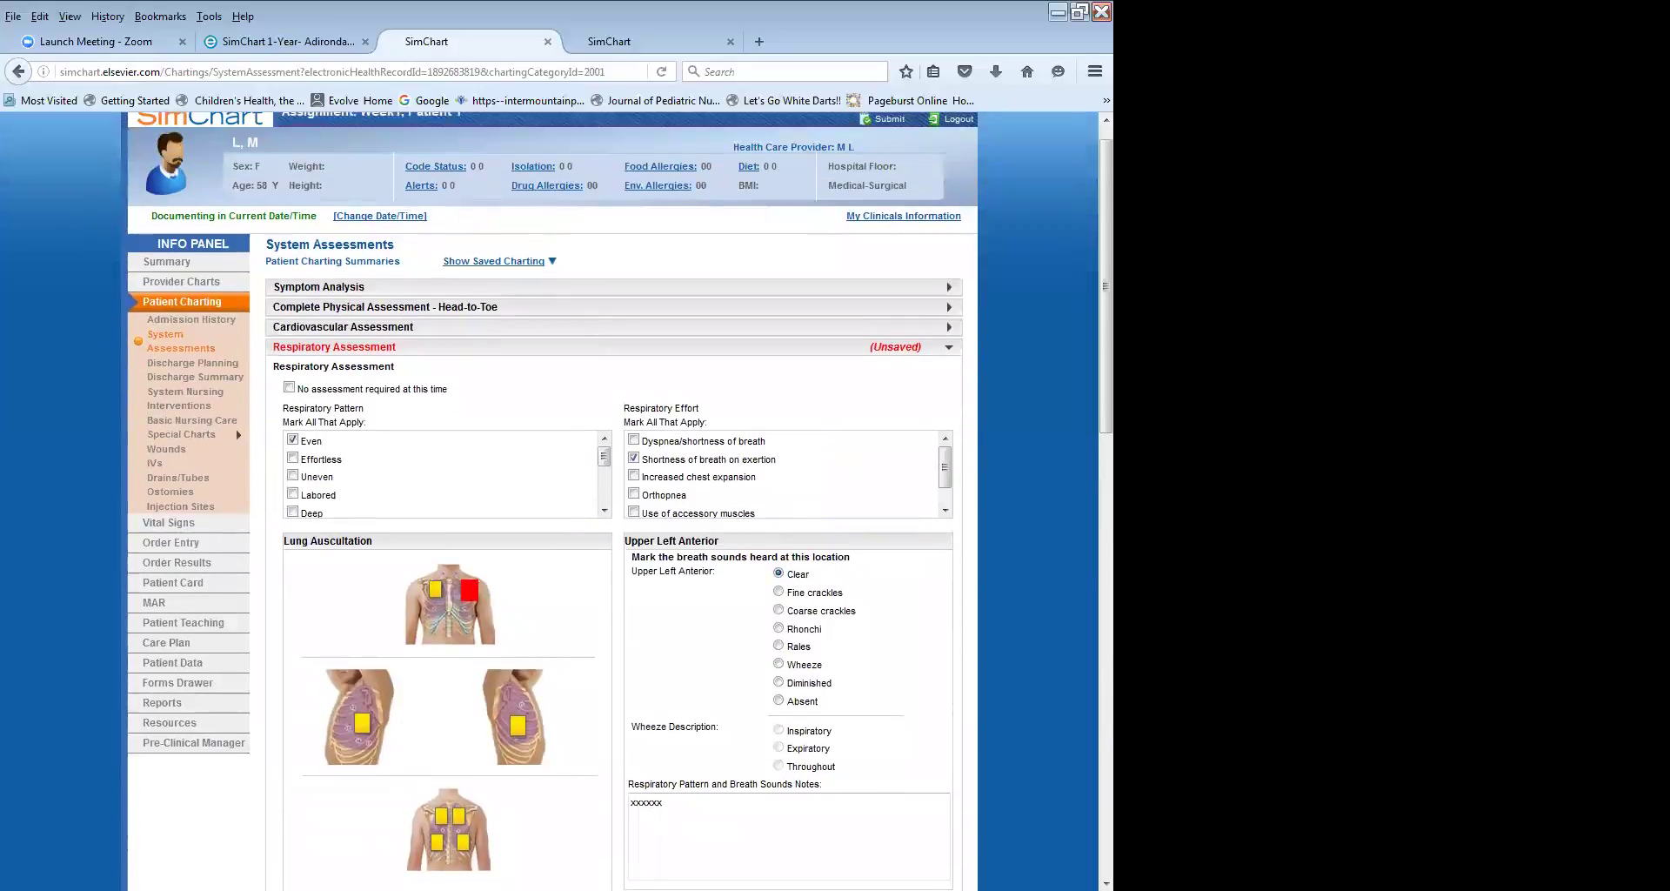
scroll(613, 500, "up", 1)
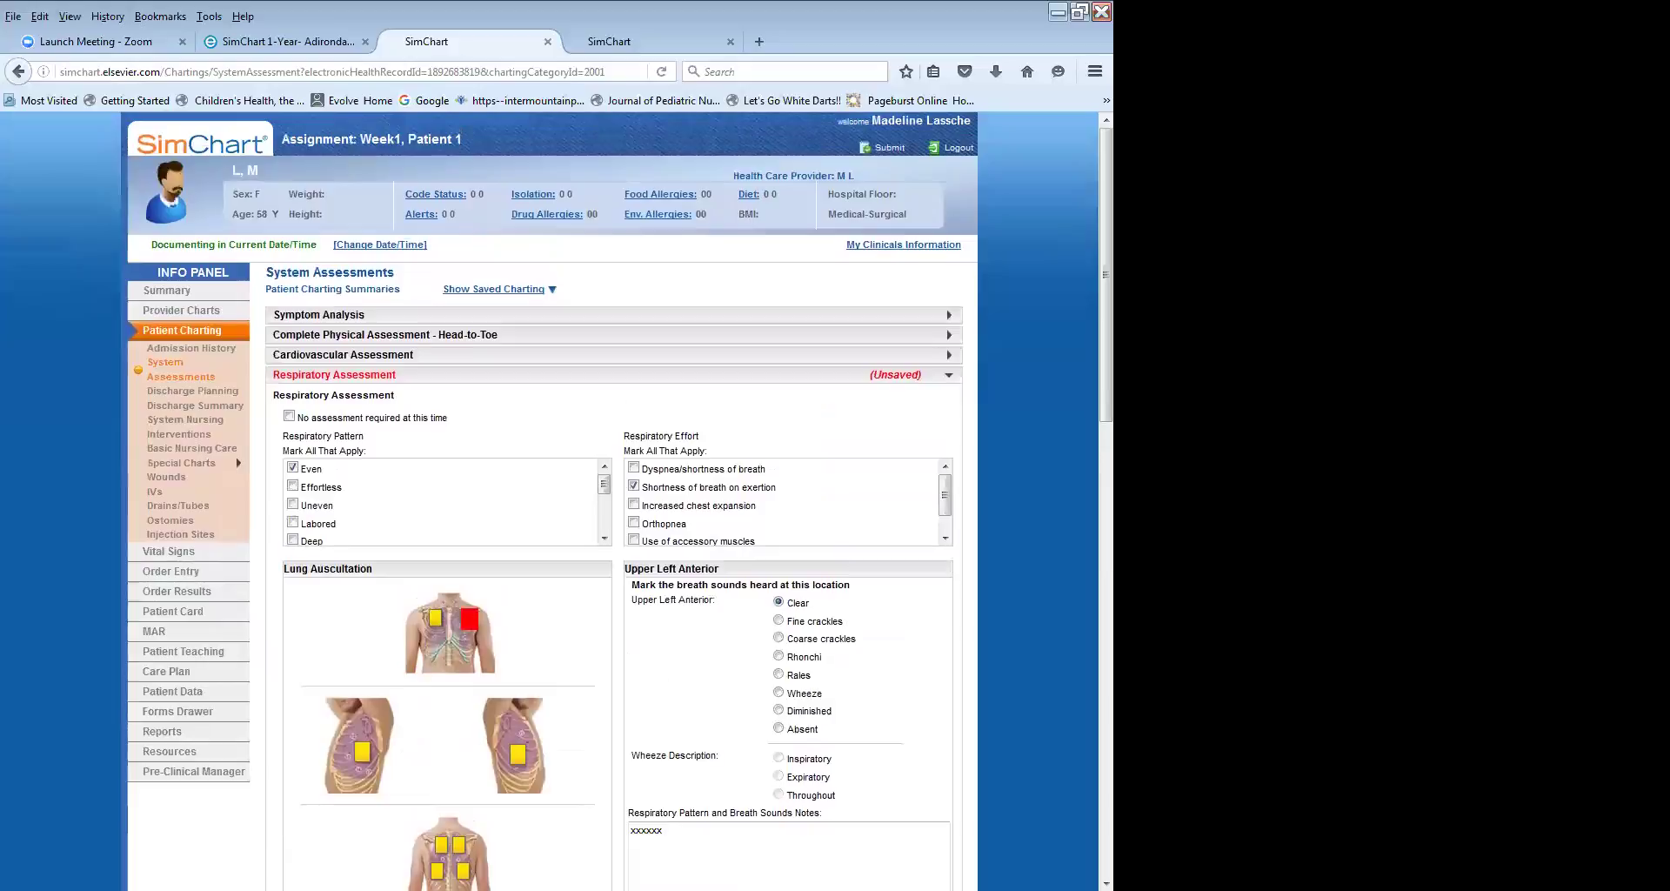
scroll(613, 500, "down", 5)
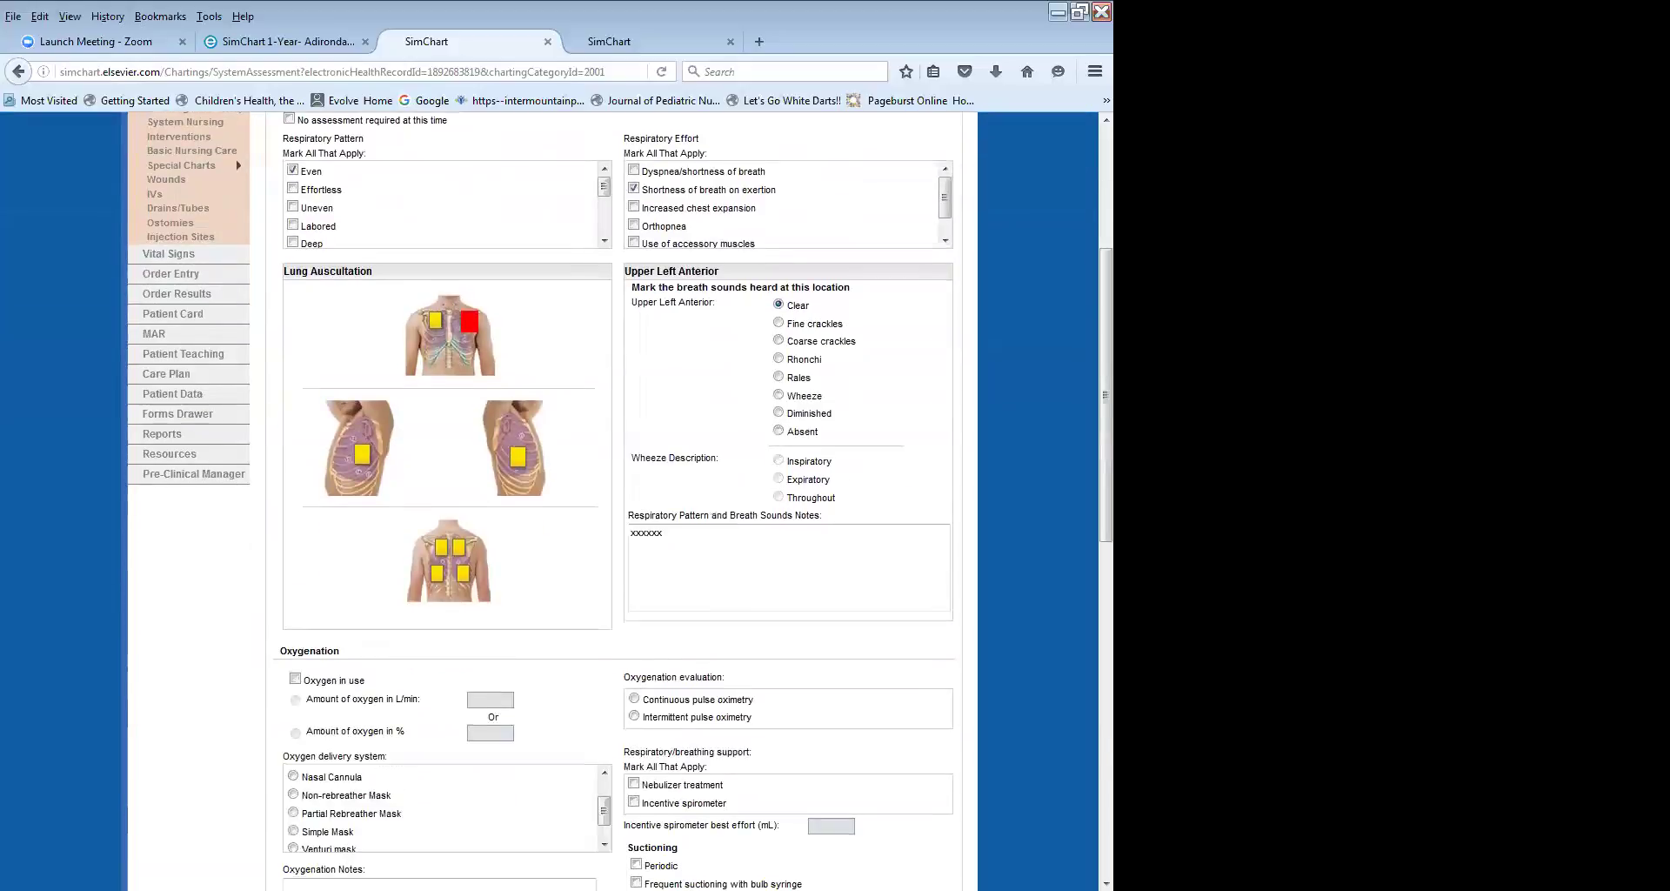
scroll(353, 395, "up", 5)
scroll(353, 396, "down", 2)
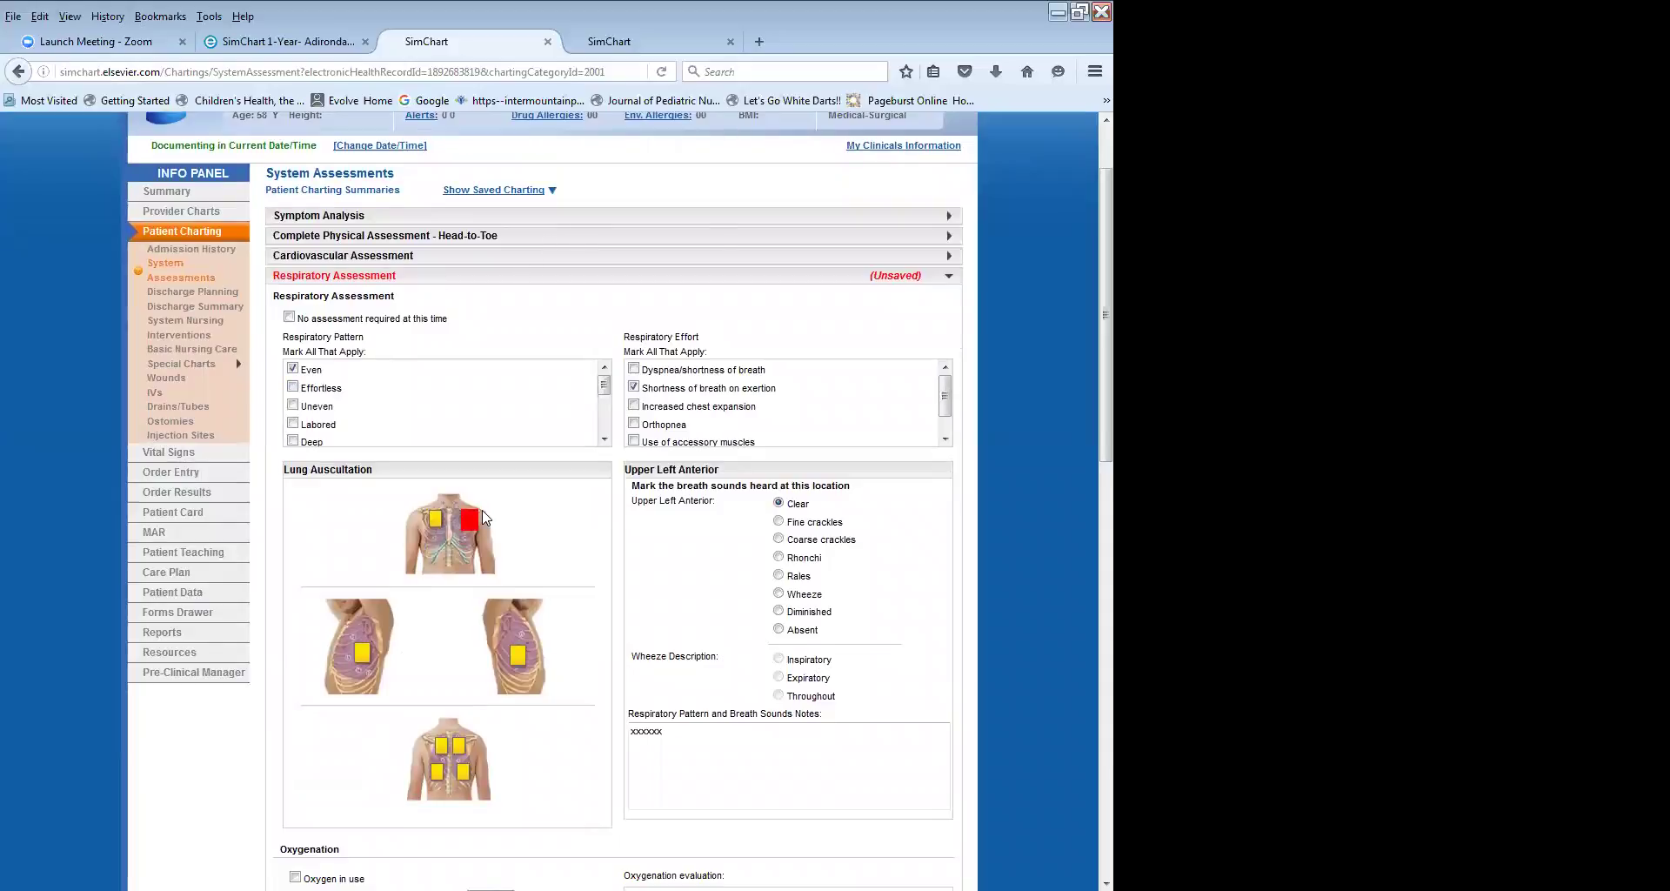
scroll(485, 519, "down", 12)
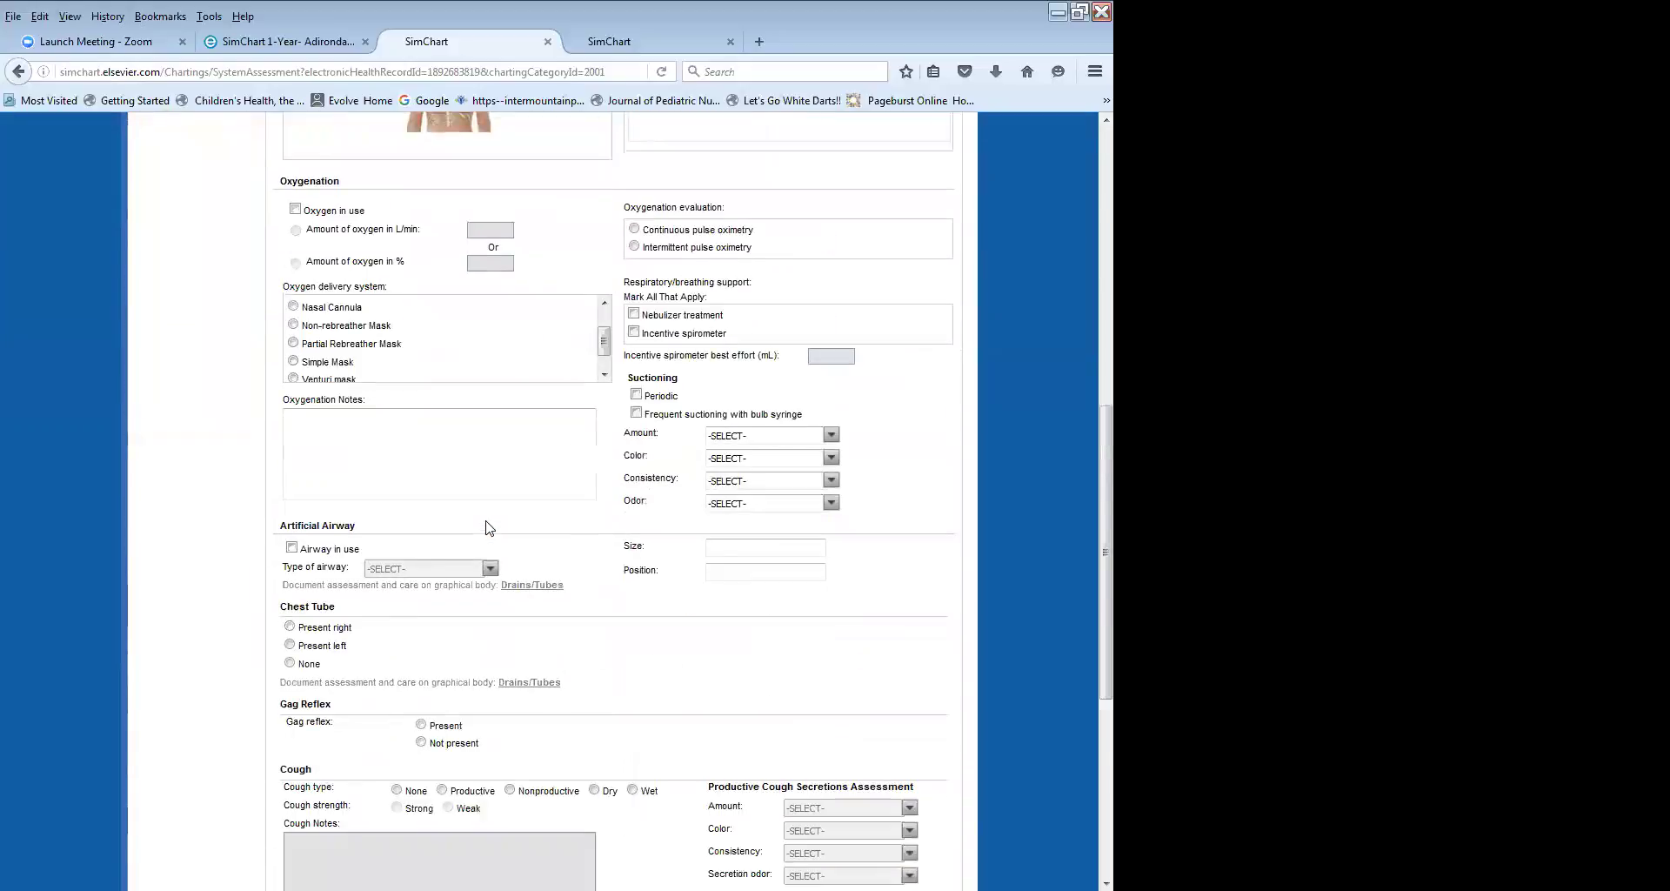
Go over the Respiratory Assessment form again, from respiratory pattern and lung auscultation down to cough and the remaining system assessment headings.
scroll(487, 526, "up", 14)
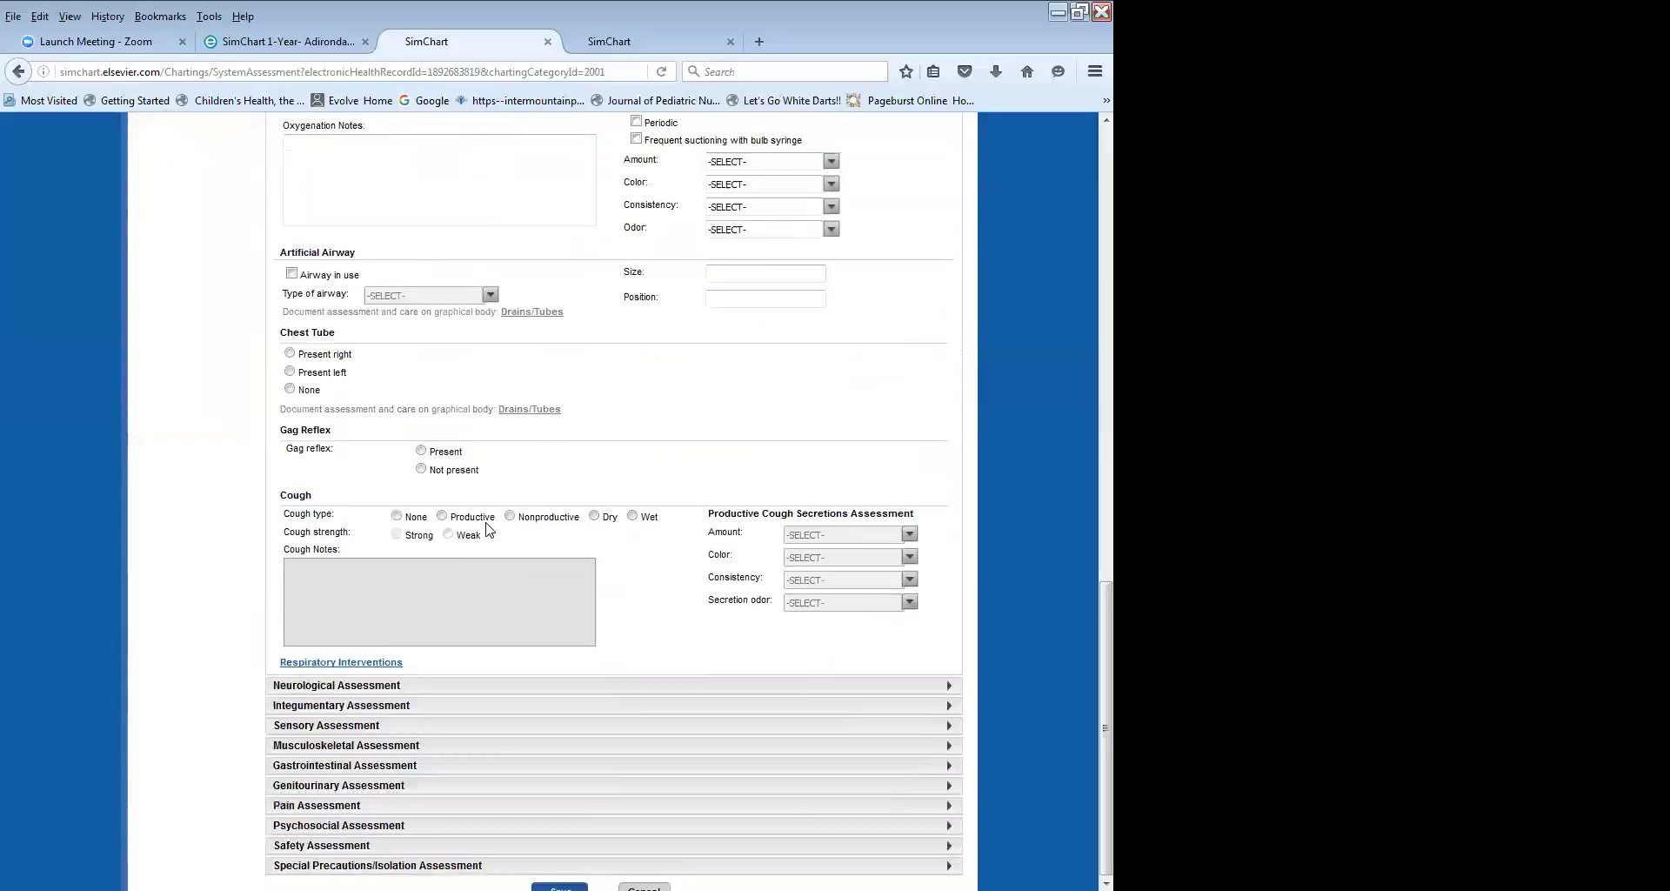
scroll(485, 529, "down", 5)
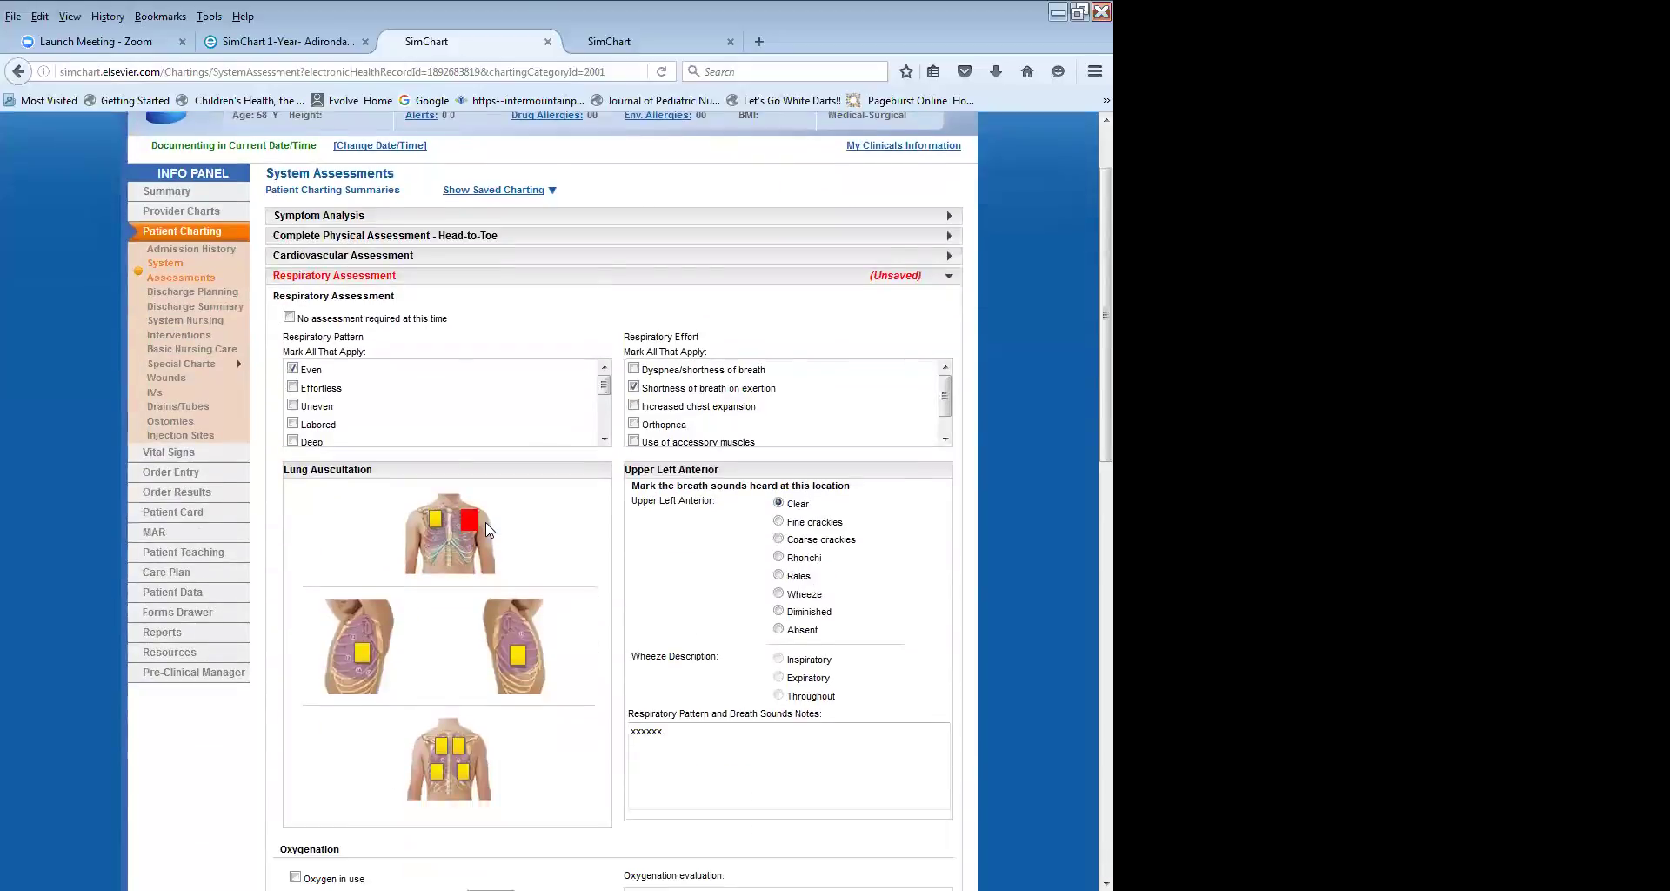
scroll(487, 527, "up", 6)
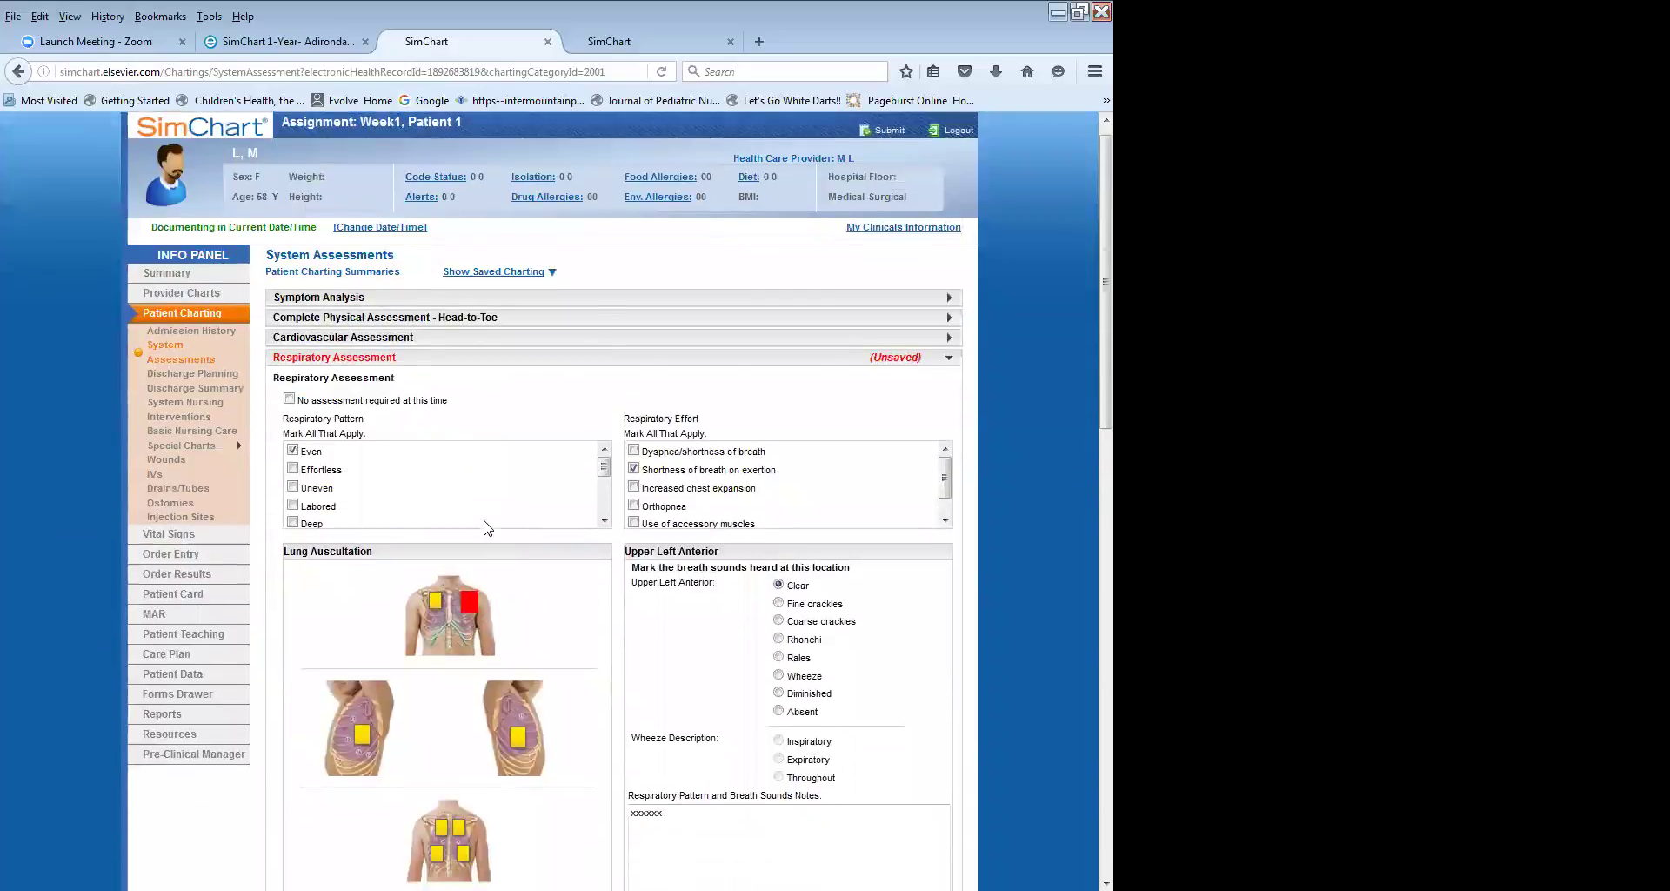
scroll(487, 528, "down", 12)
scroll(487, 528, "up", 5)
scroll(487, 528, "up", 7)
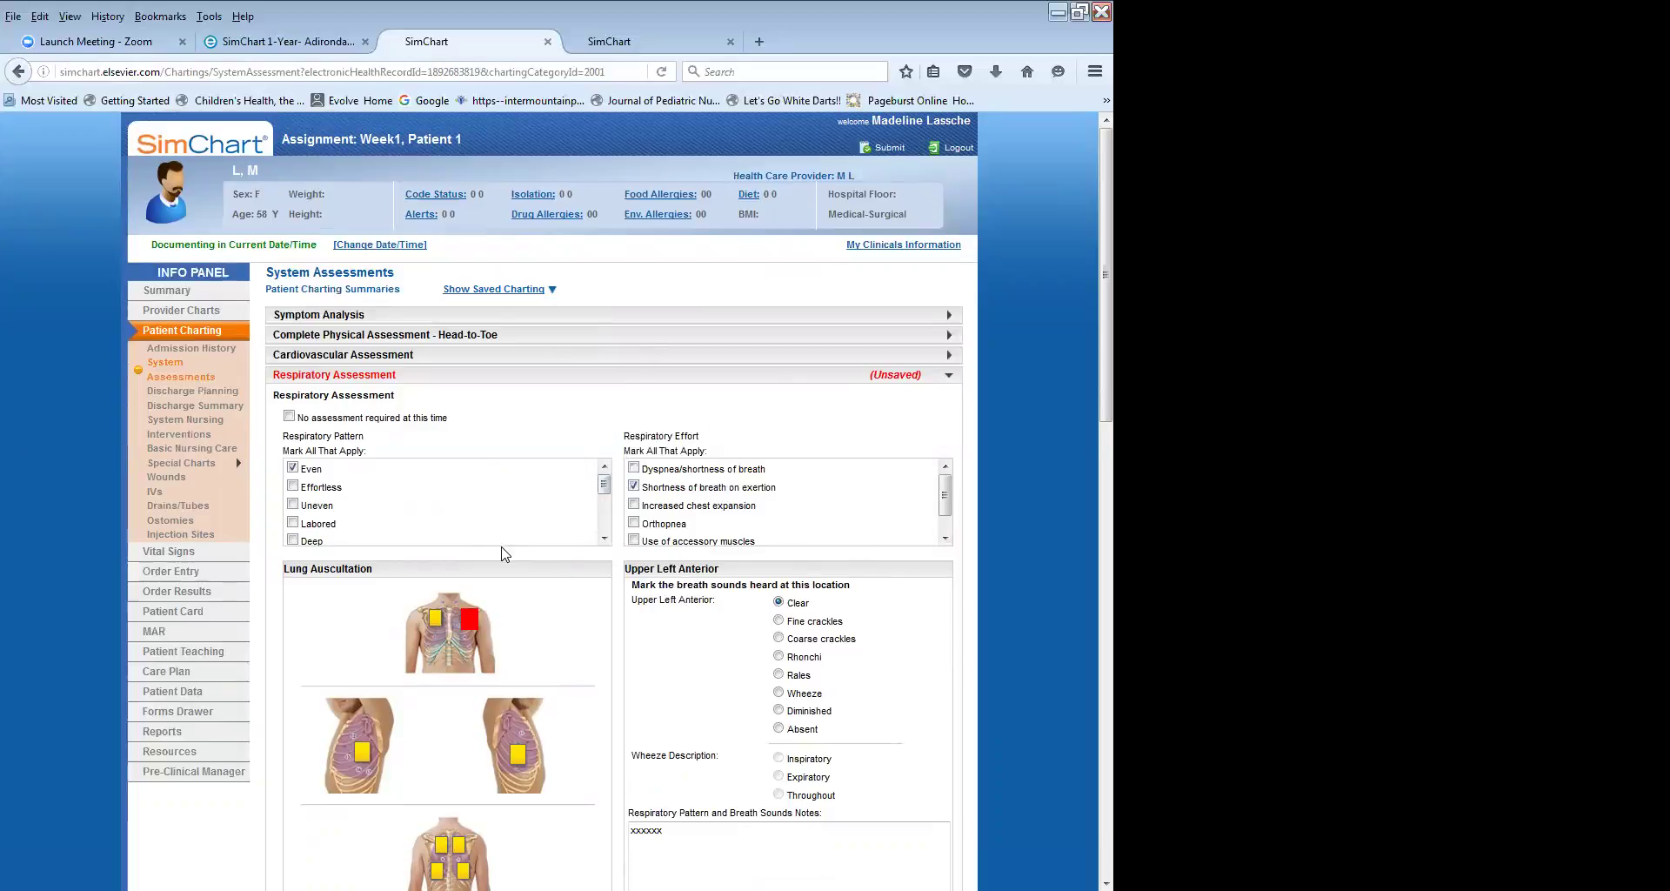
scroll(510, 532, "down", 10)
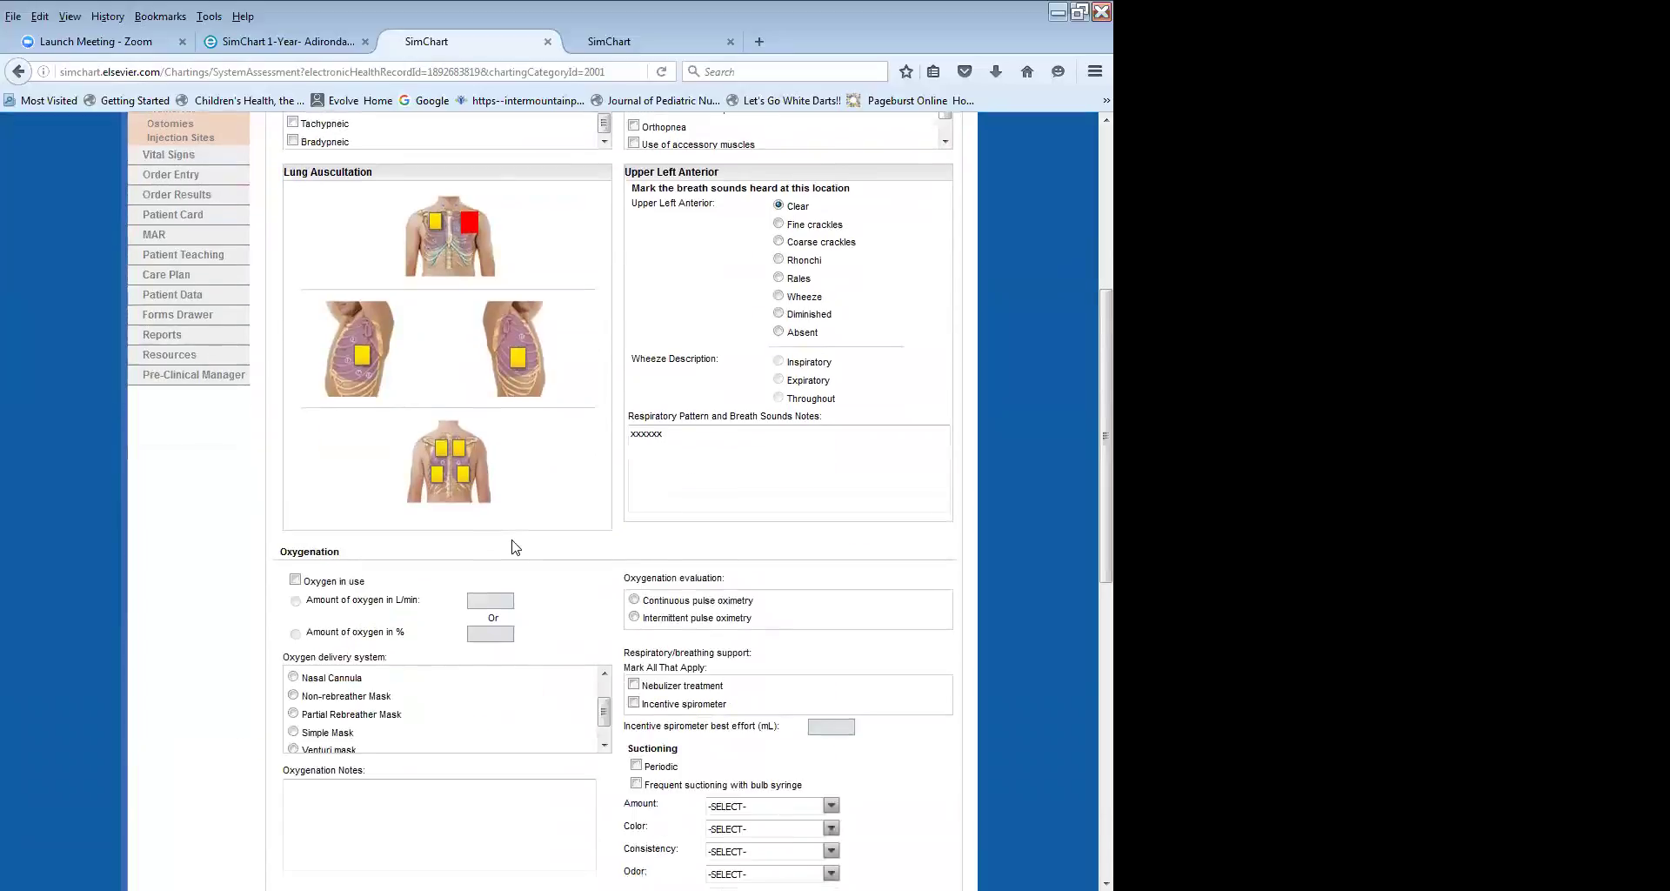
scroll(516, 544, "down", 8)
scroll(514, 541, "up", 14)
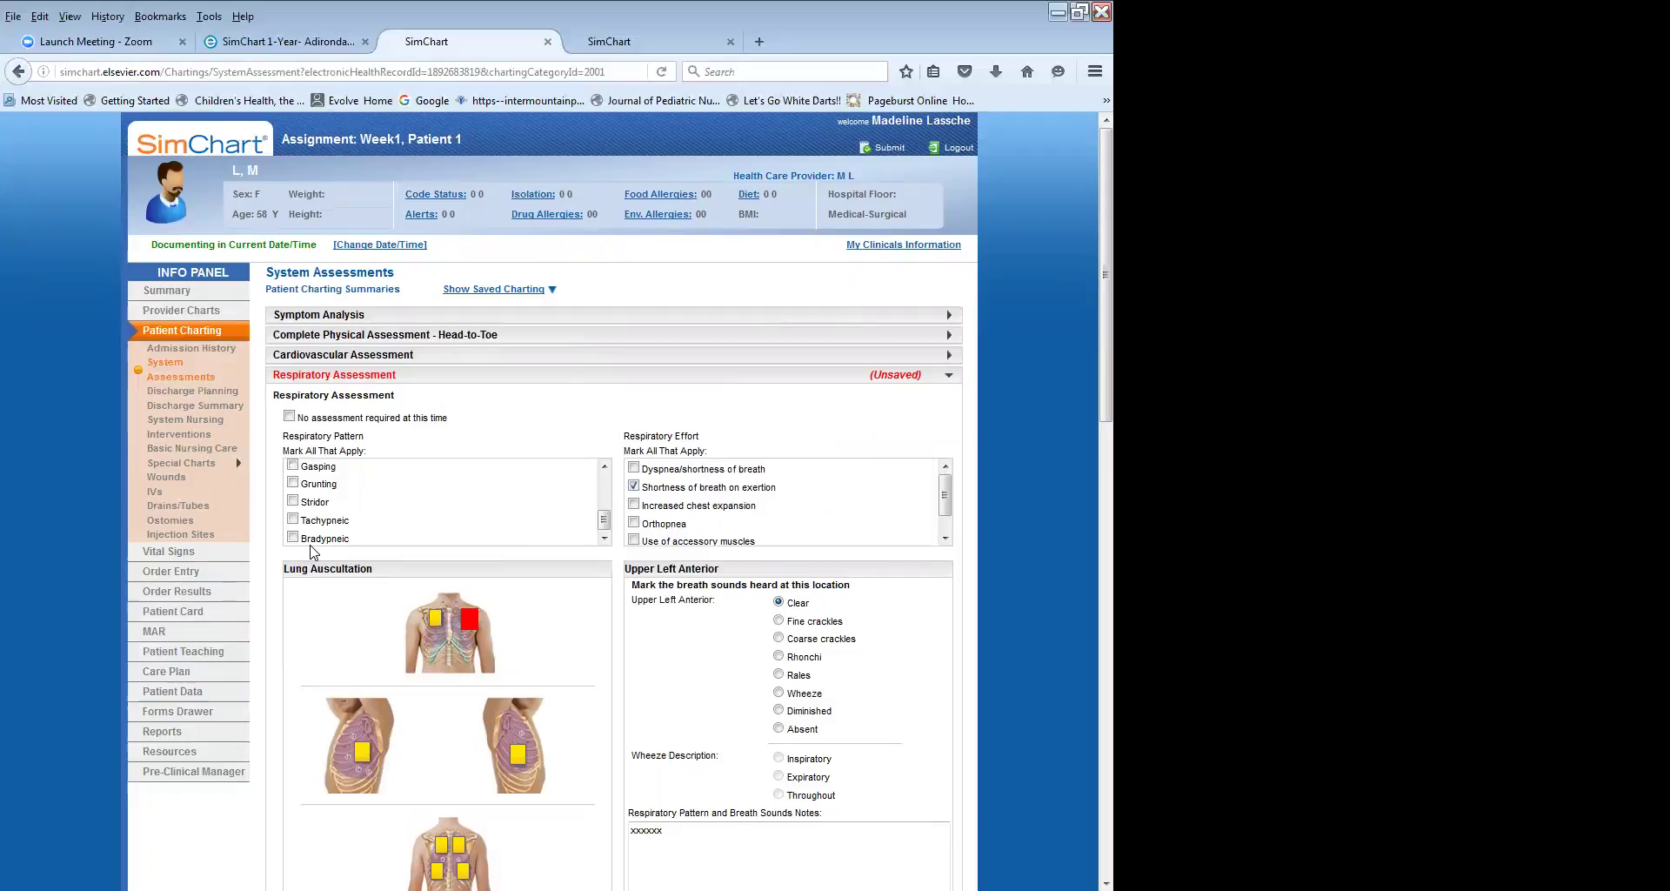
scroll(395, 641, "down", 5)
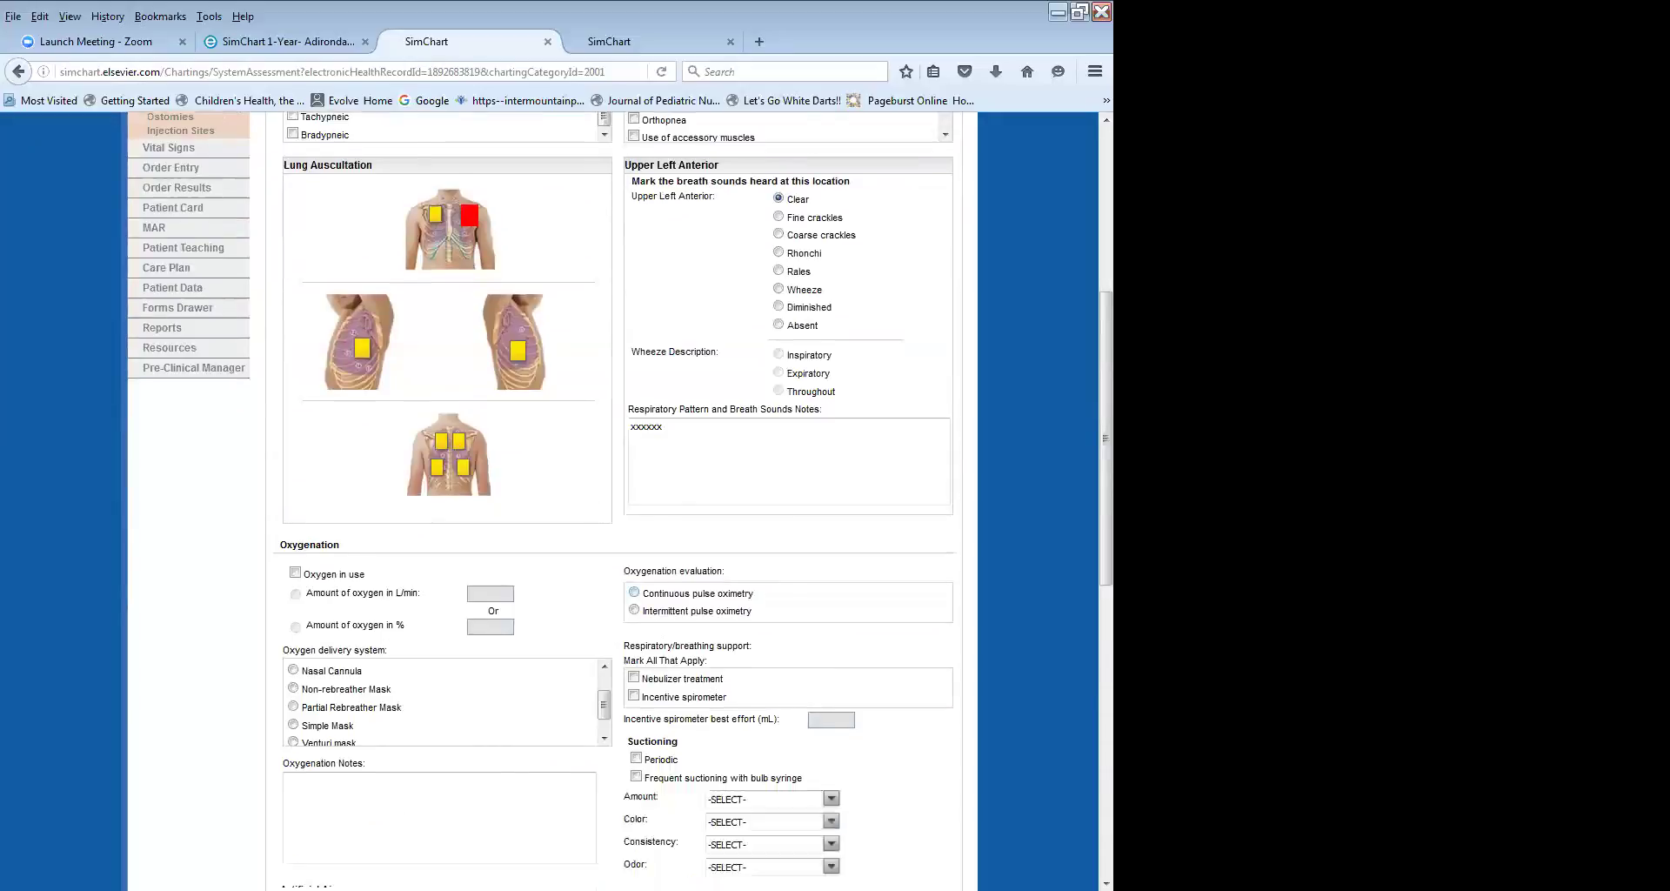
scroll(556, 500, "down", 2)
scroll(557, 500, "up", 8)
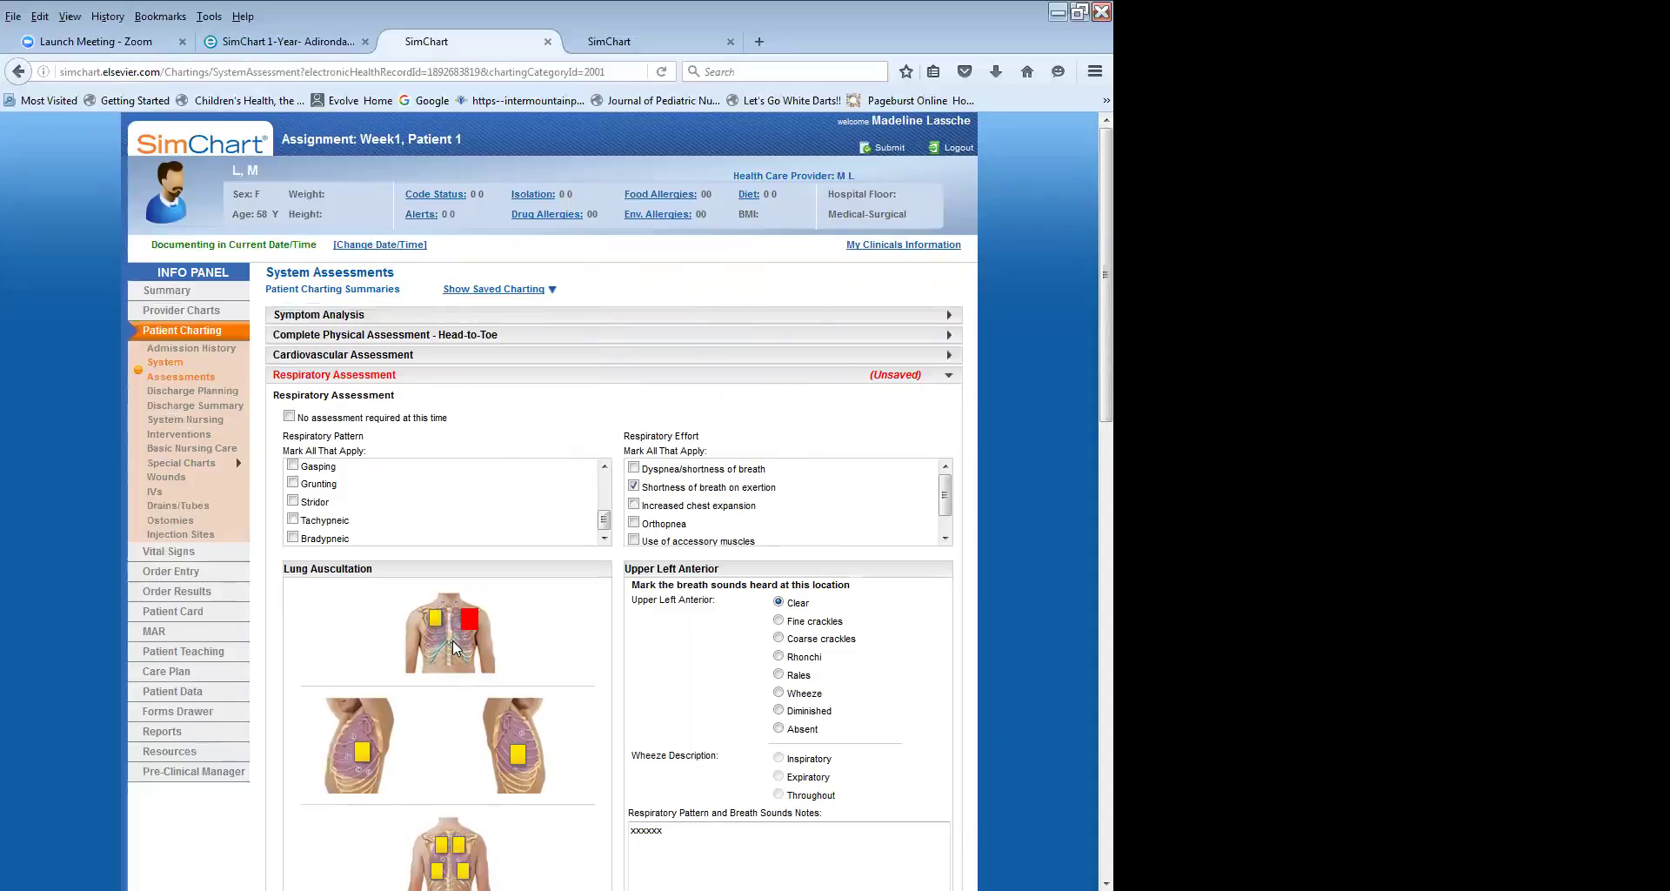
scroll(613, 500, "down", 15)
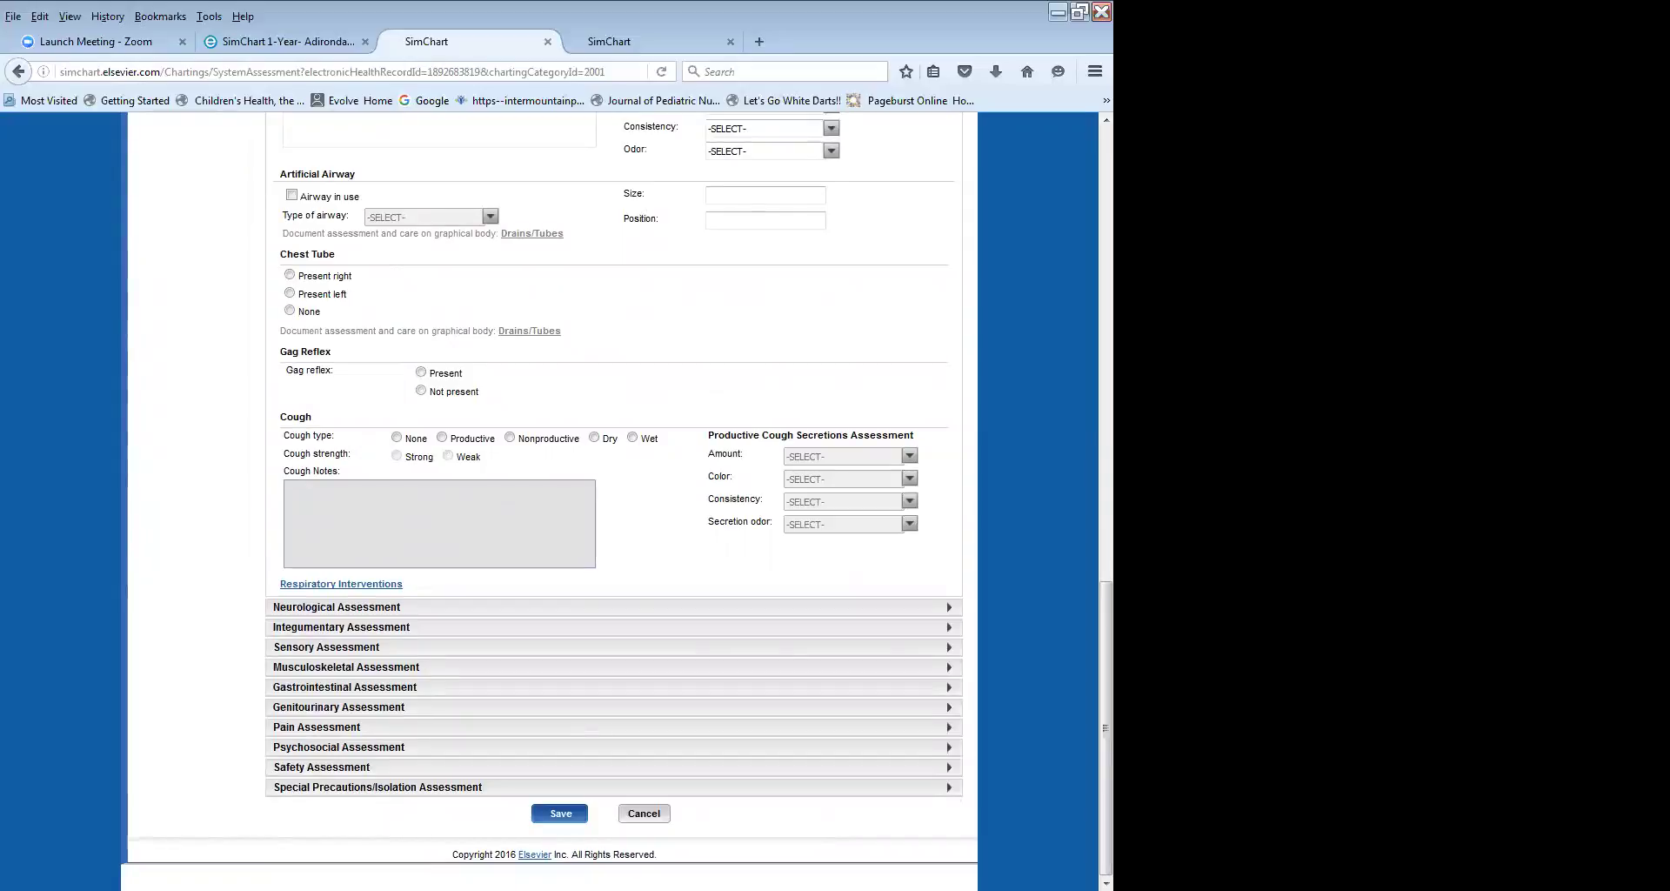
scroll(614, 500, "up", 15)
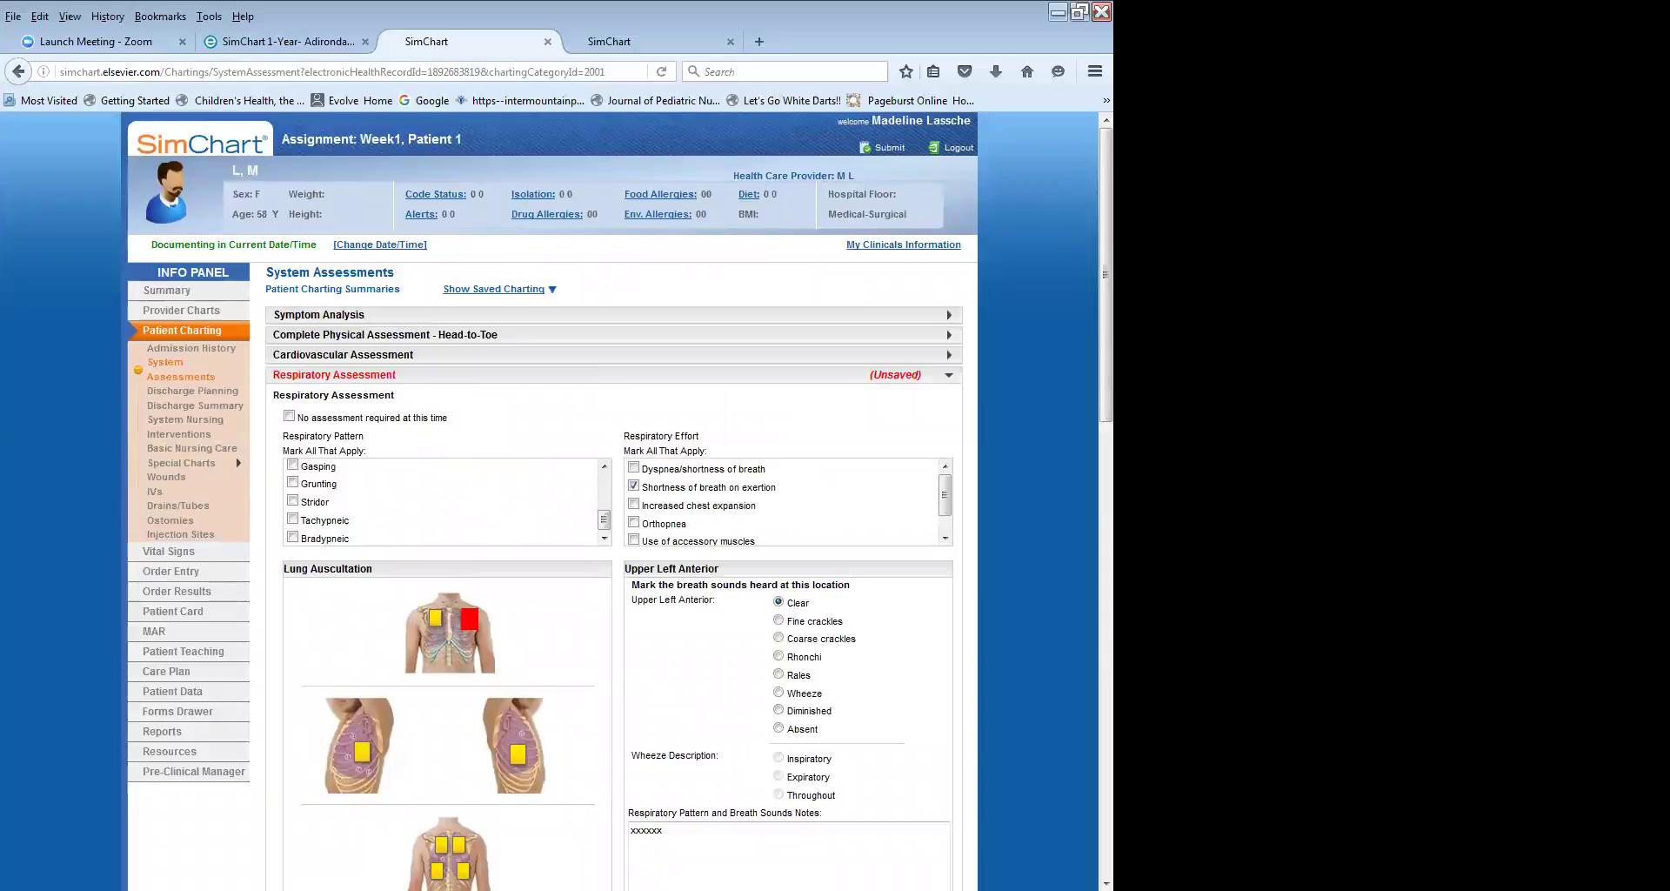
scroll(614, 500, "down", 15)
scroll(614, 501, "up", 13)
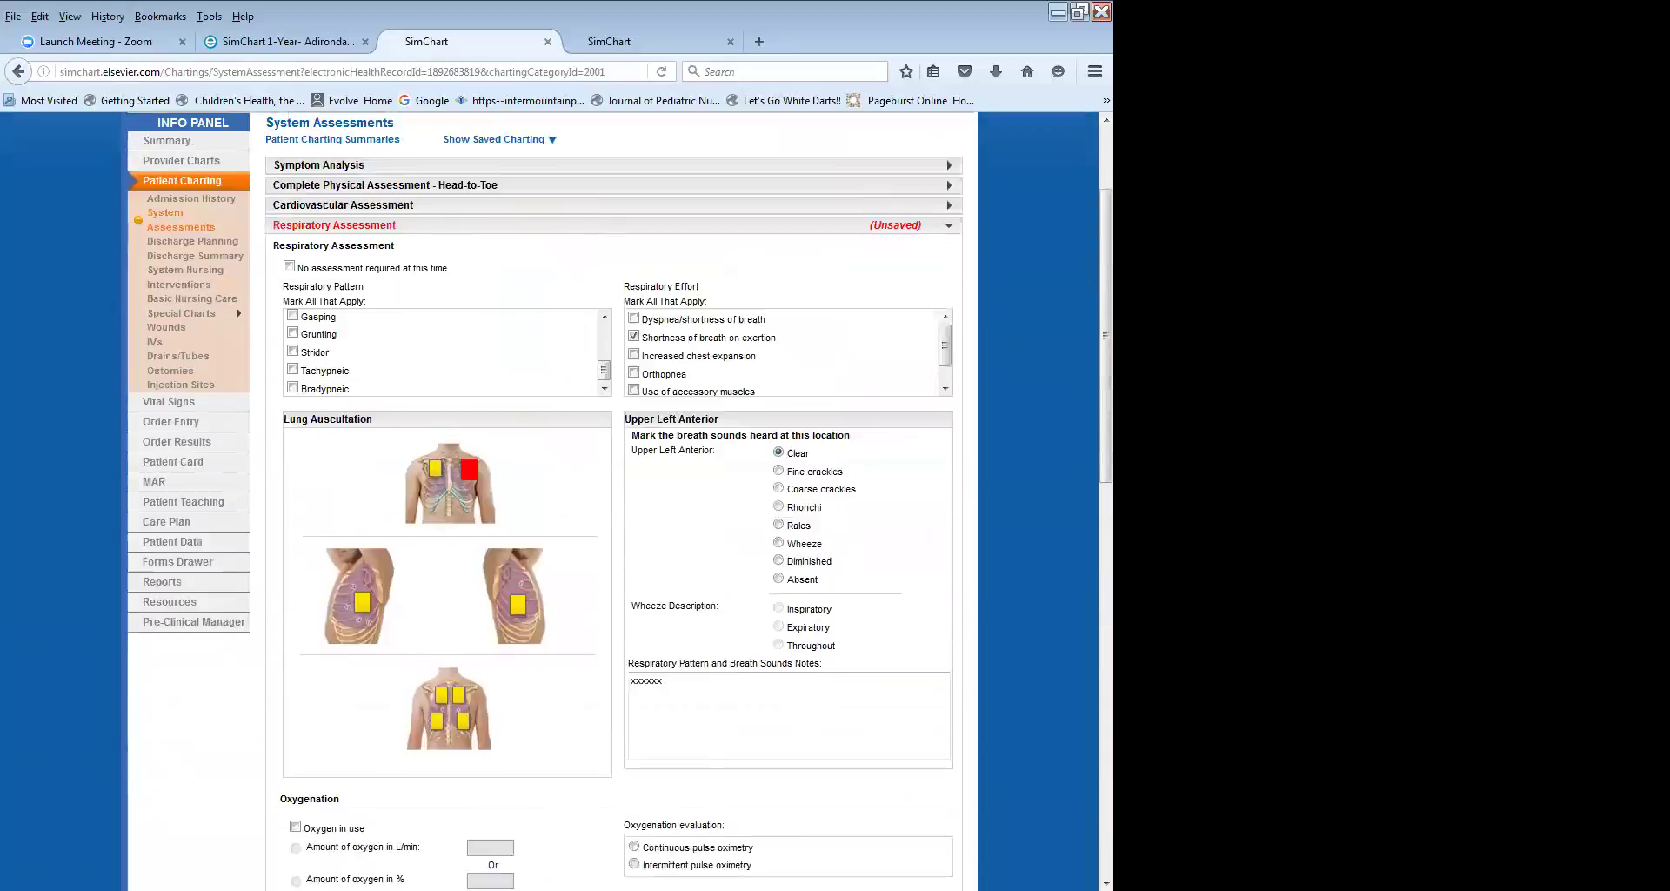
scroll(614, 501, "up", 3)
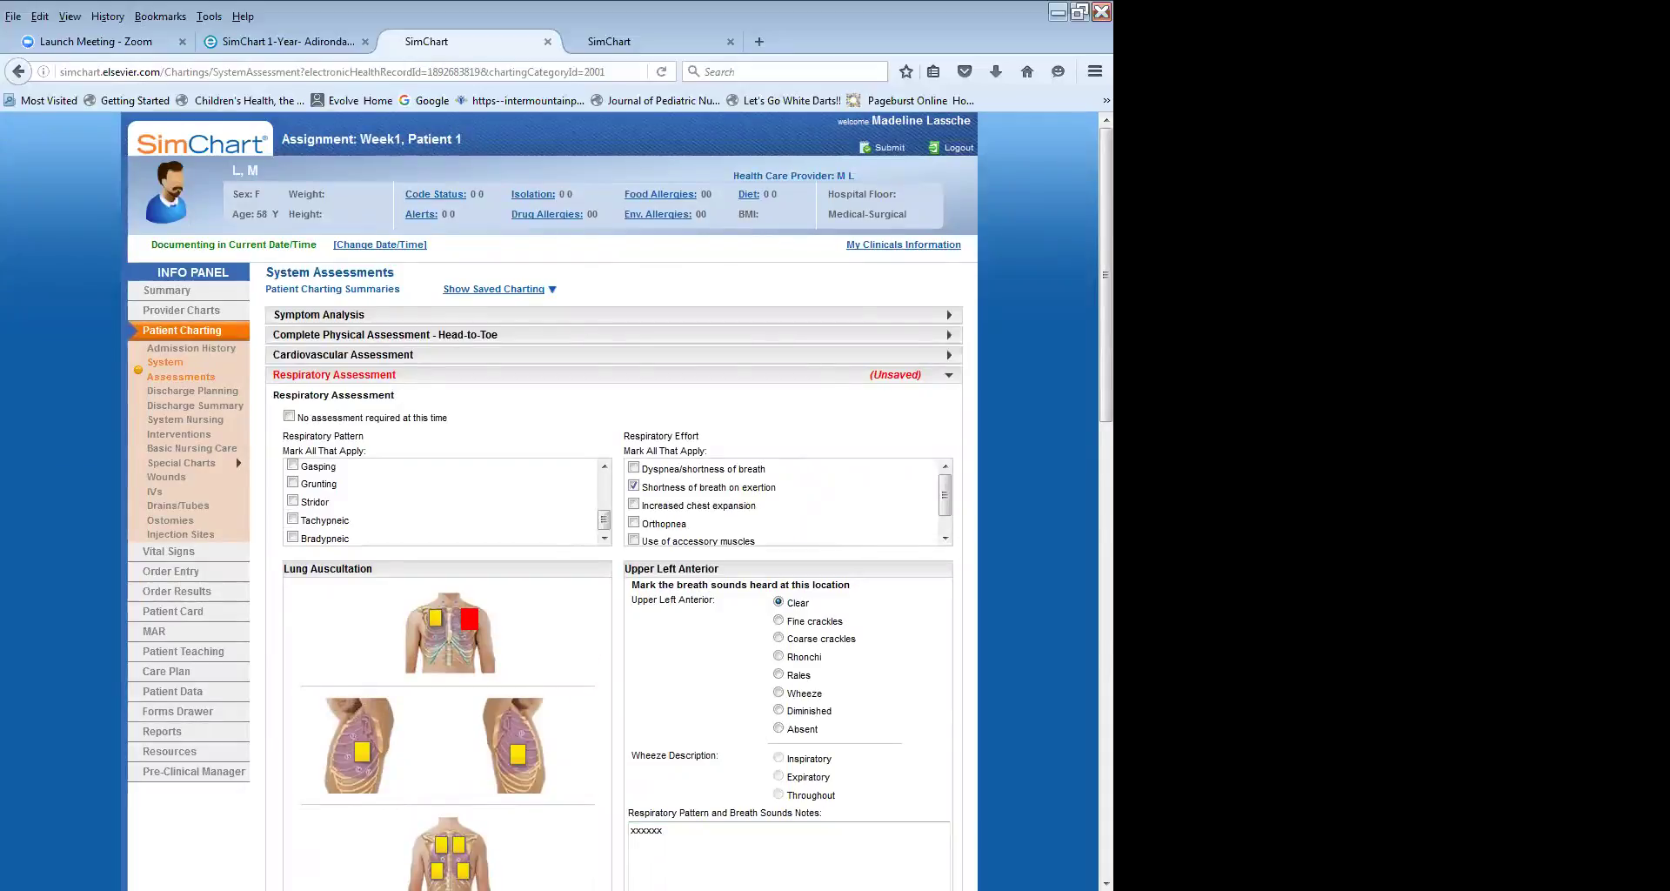
scroll(613, 500, "down", 2)
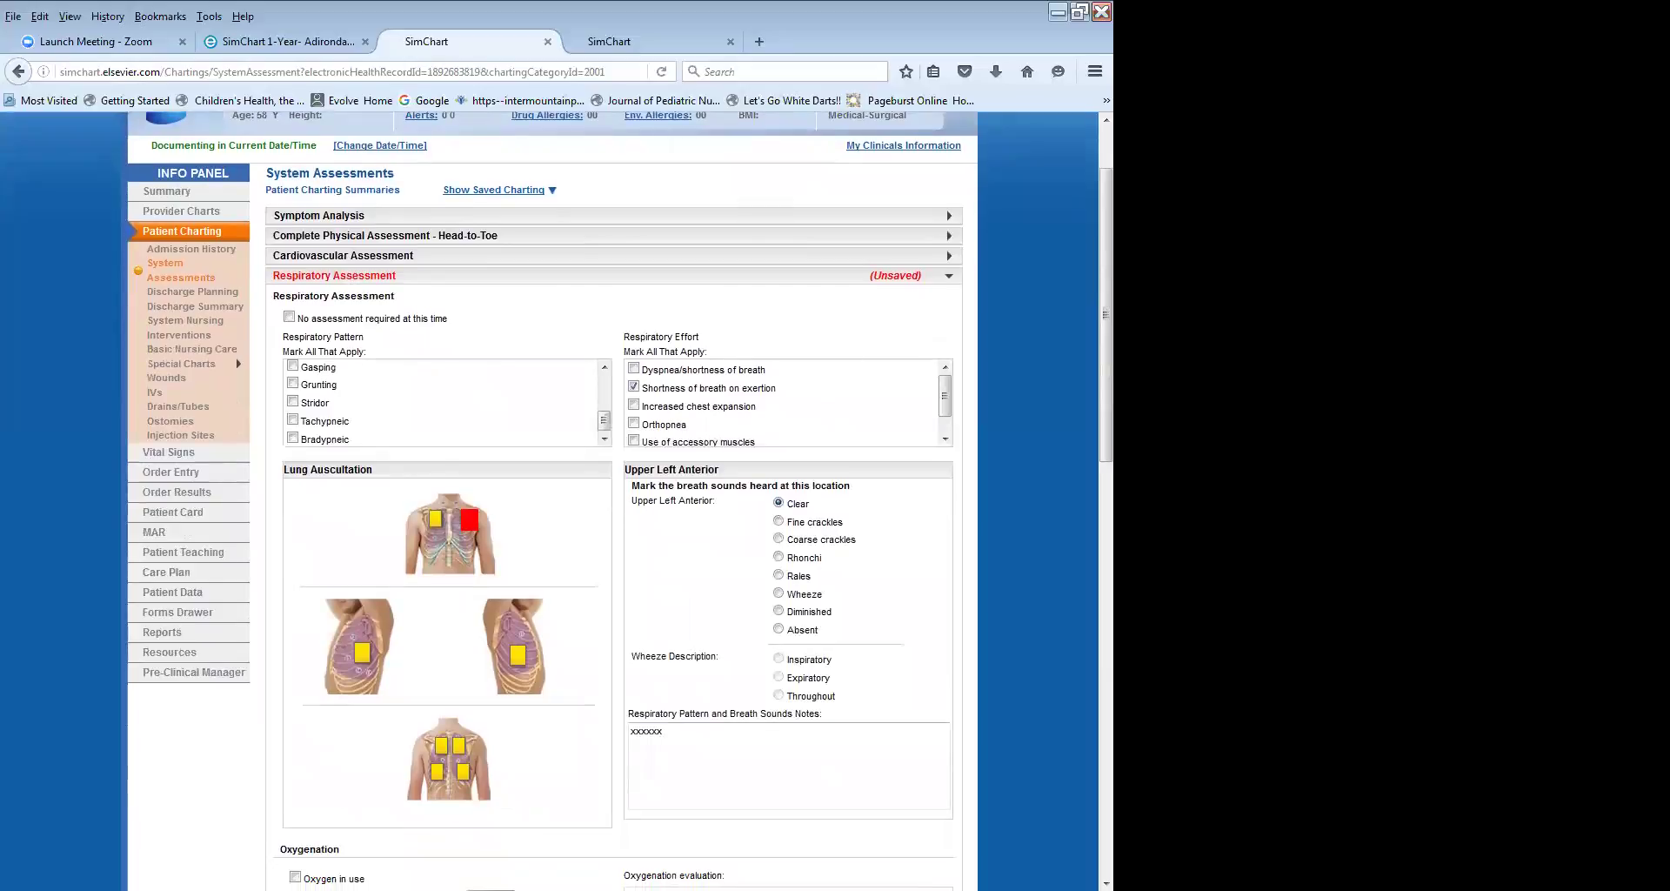
scroll(613, 500, "down", 18)
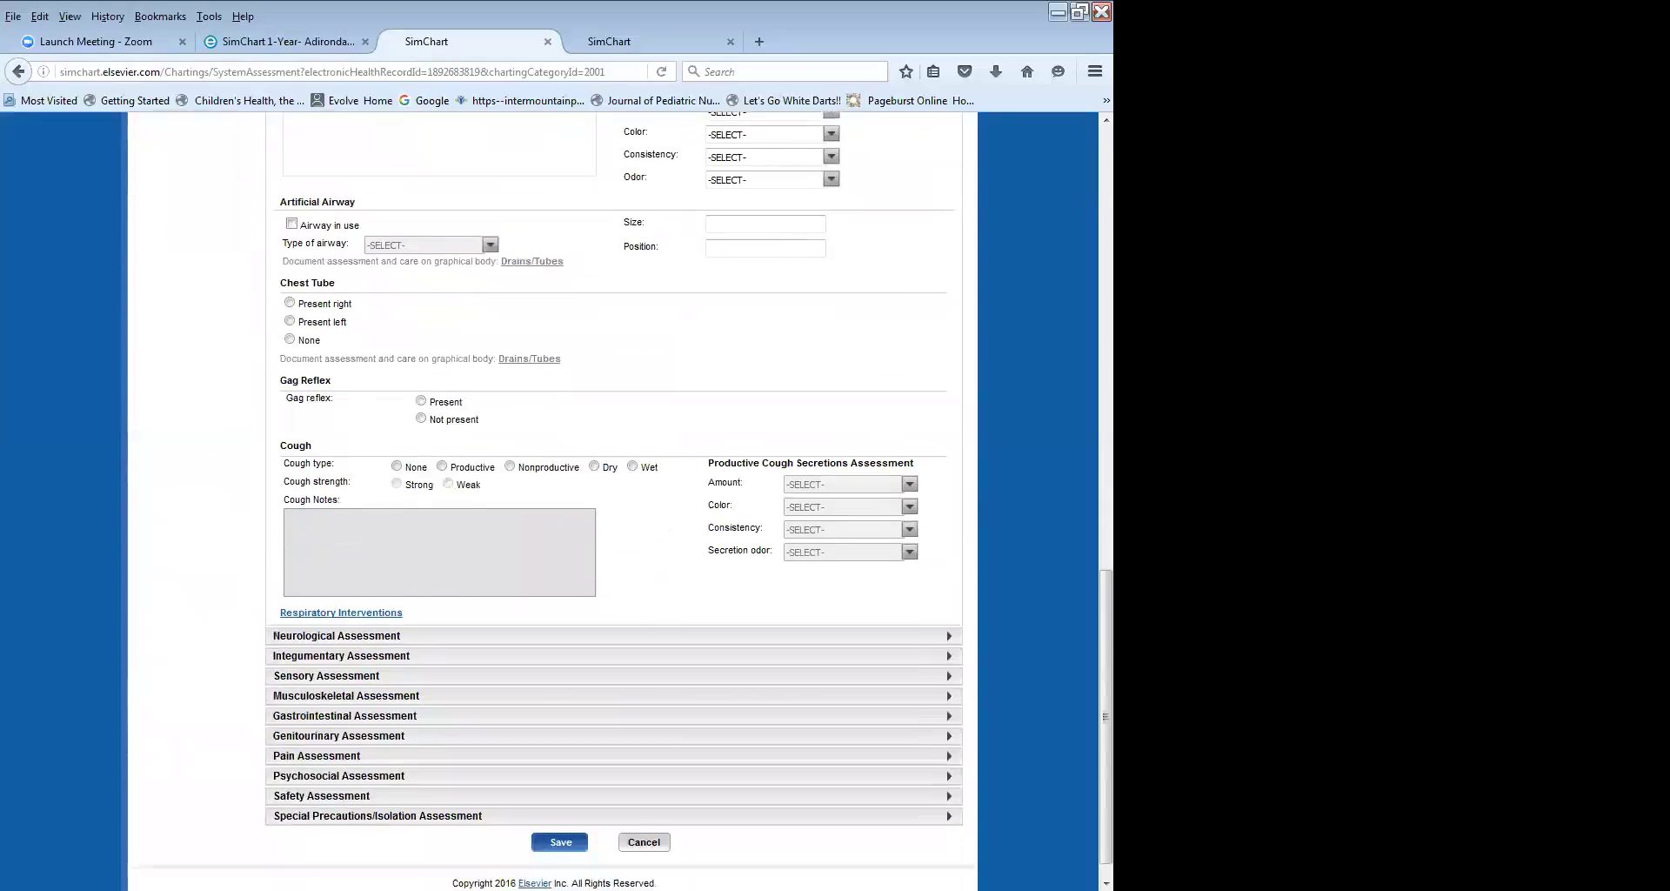
scroll(614, 501, "up", 18)
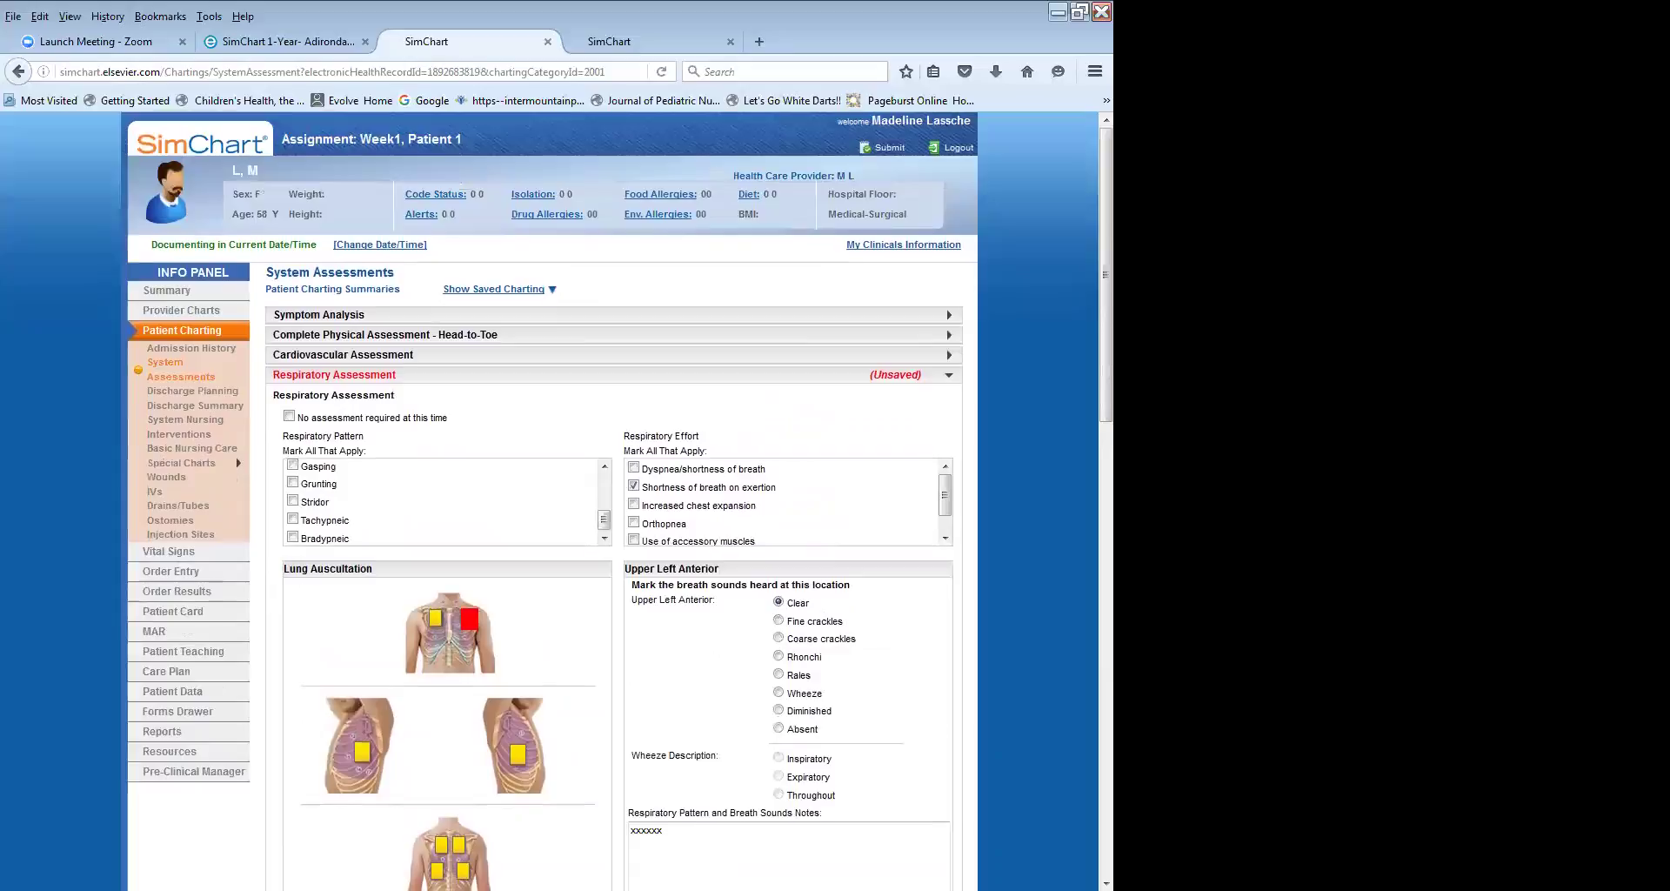
scroll(614, 500, "down", 6)
scroll(613, 500, "down", 7)
scroll(613, 501, "up", 10)
scroll(614, 501, "down", 4)
scroll(613, 500, "down", 3)
scroll(614, 501, "up", 5)
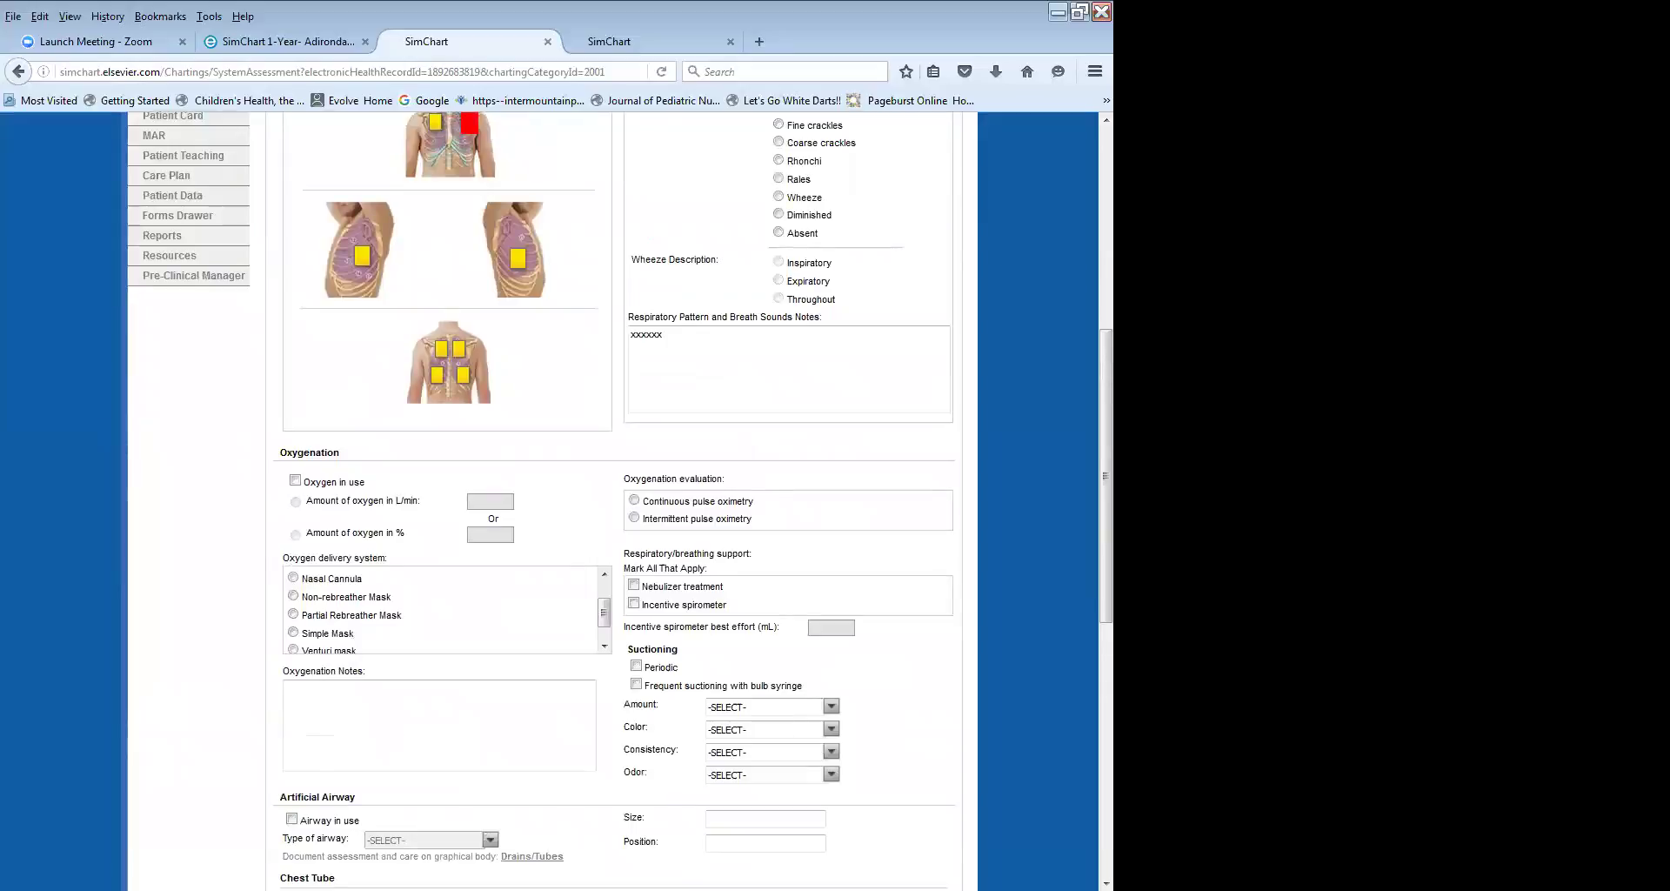
scroll(613, 648, "down", 6)
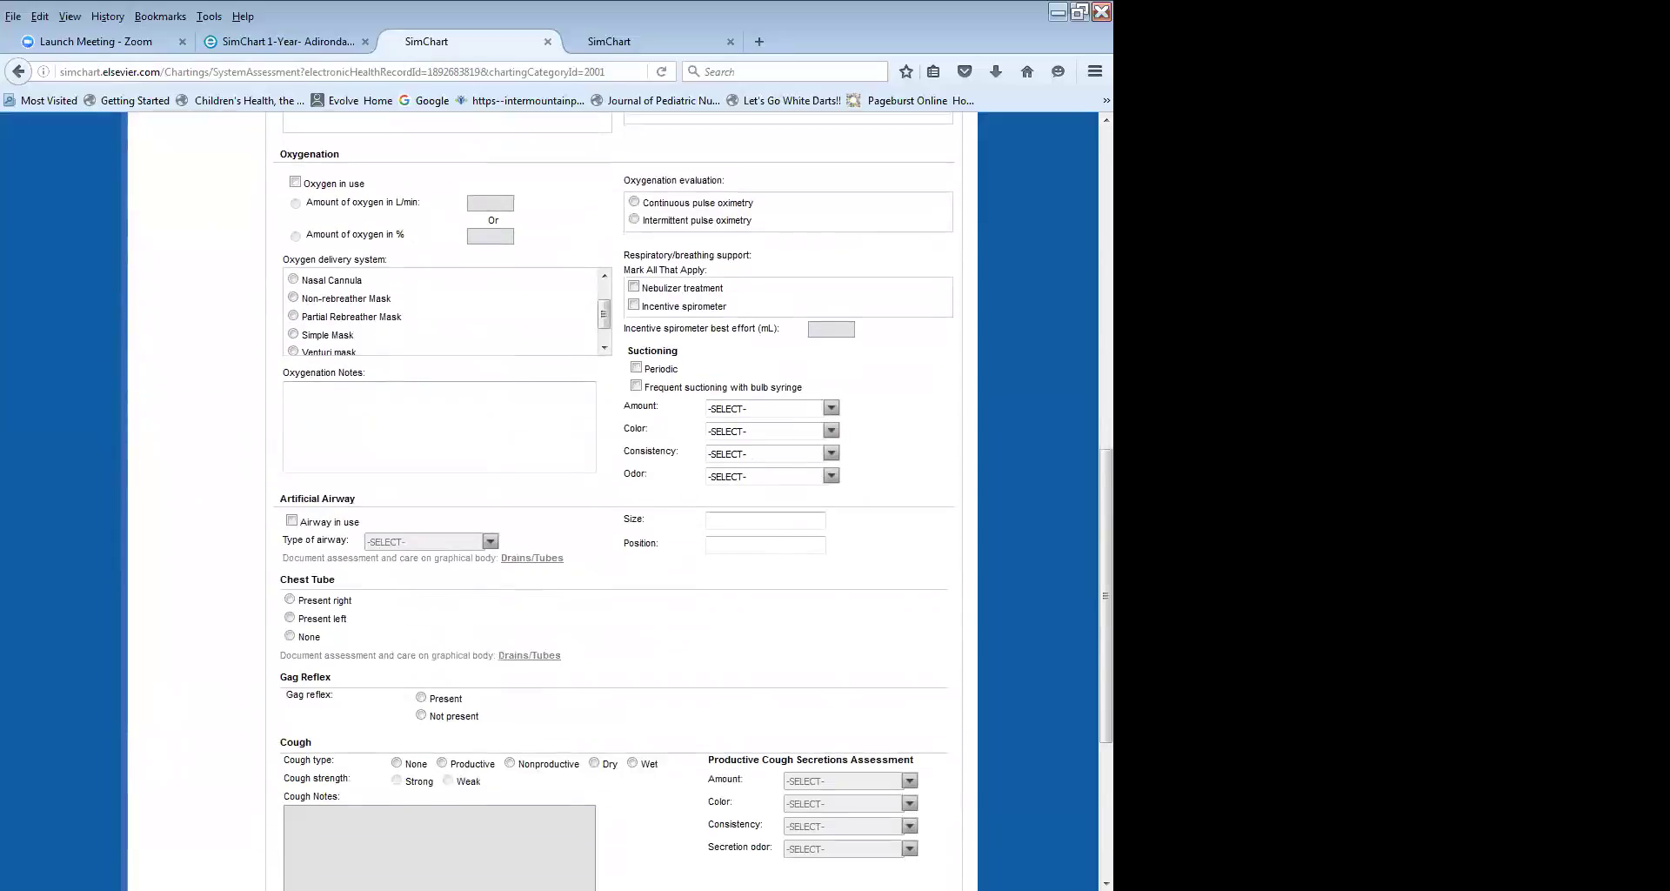
scroll(614, 500, "down", 6)
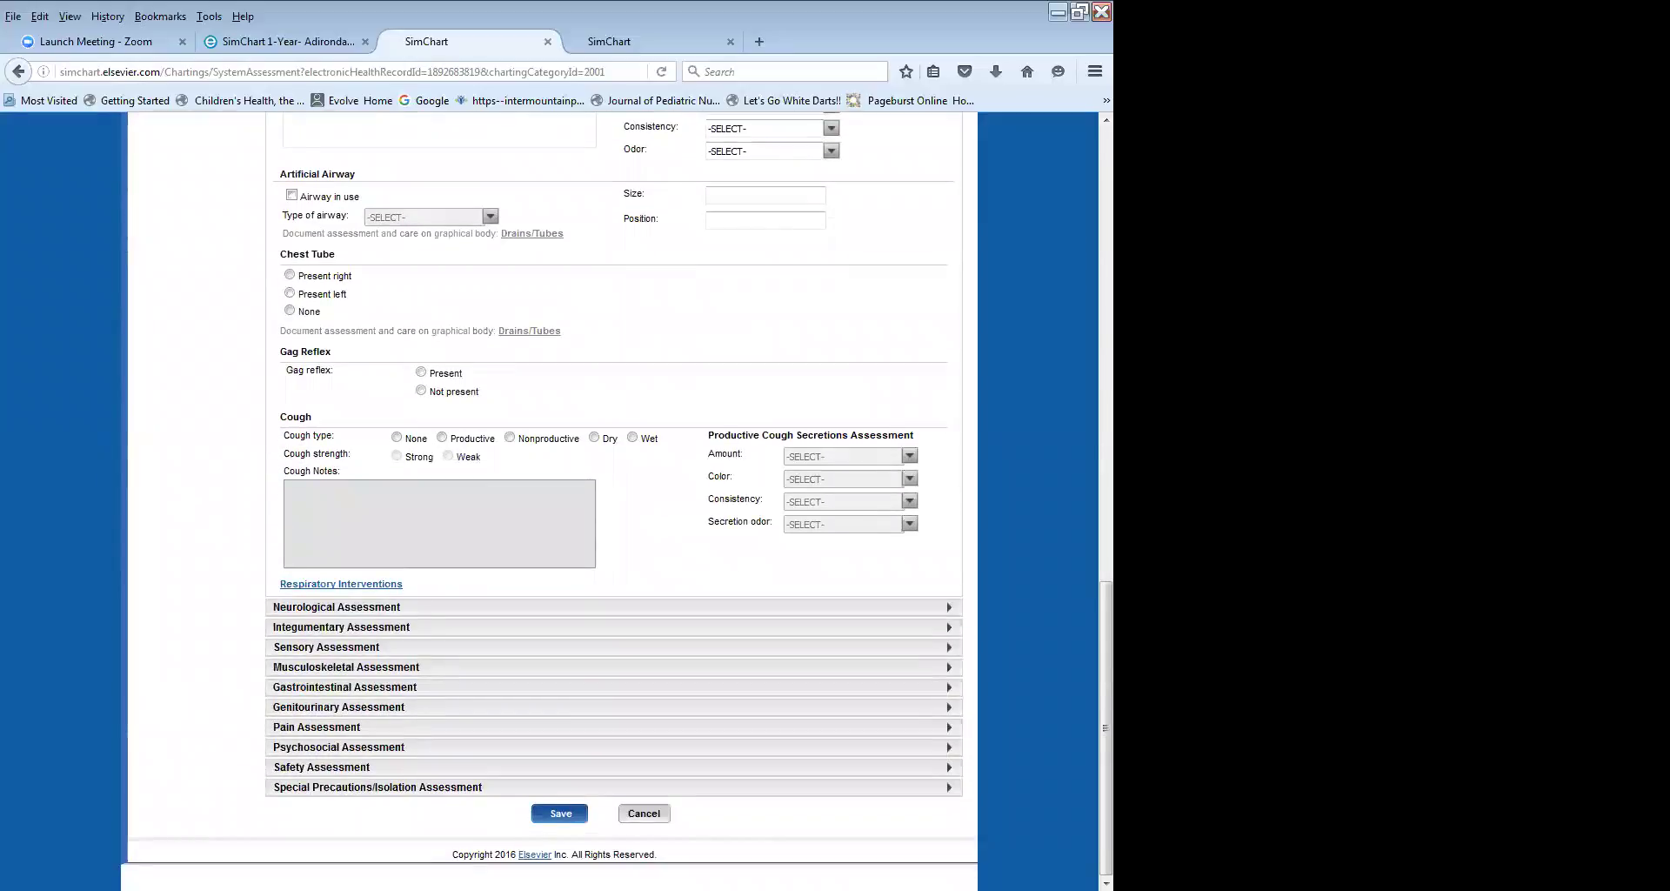
scroll(556, 618, "up", 18)
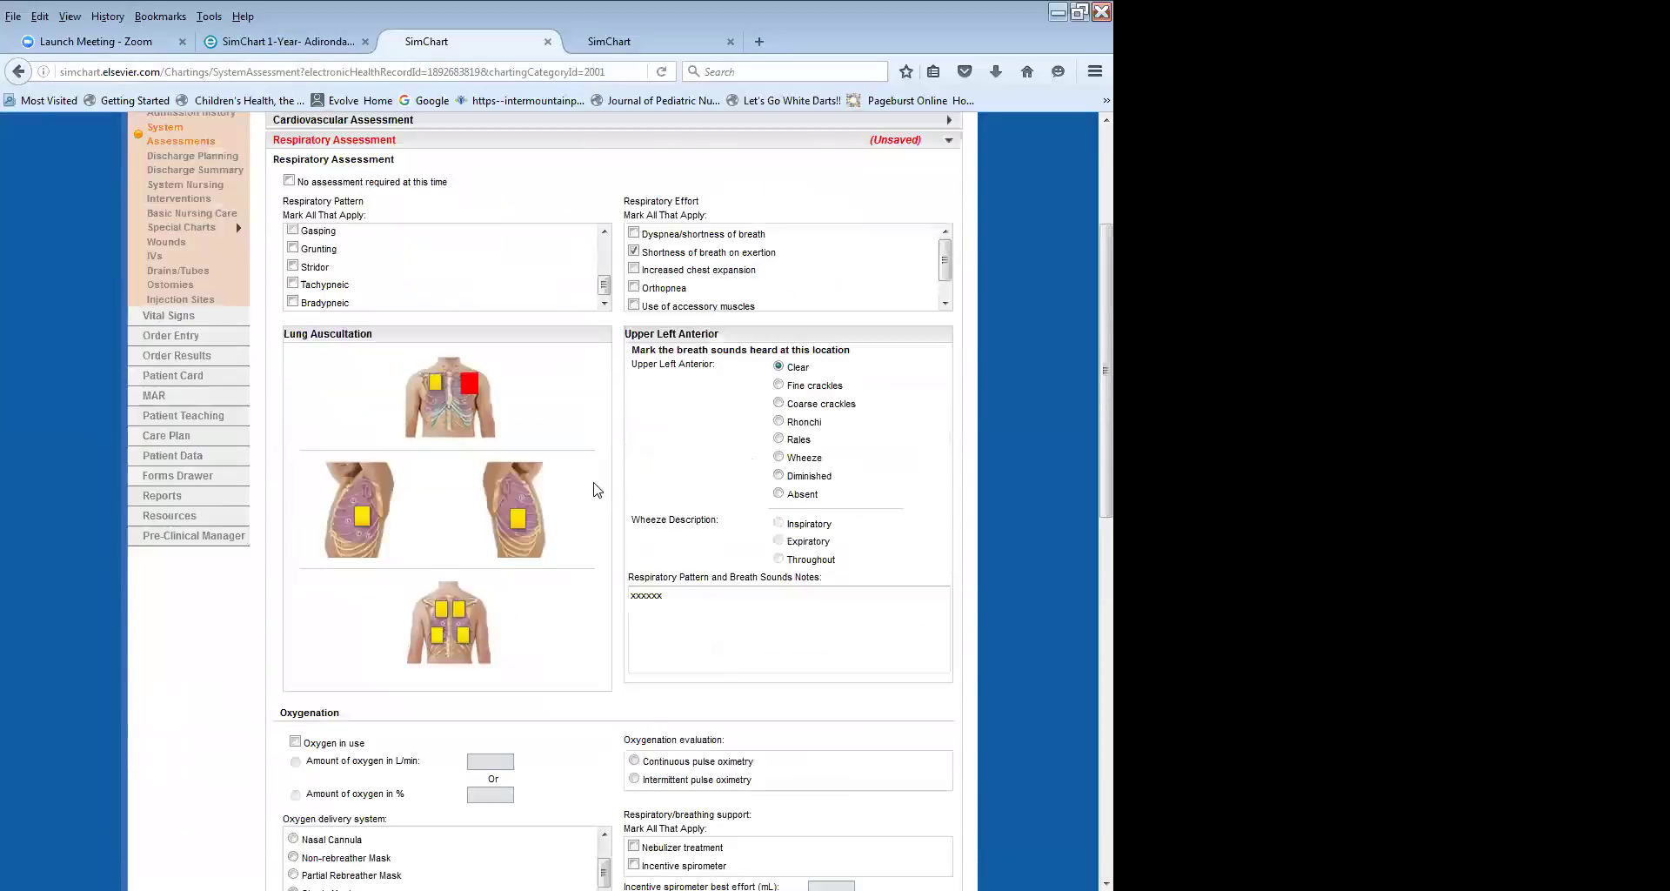
scroll(597, 489, "up", 2)
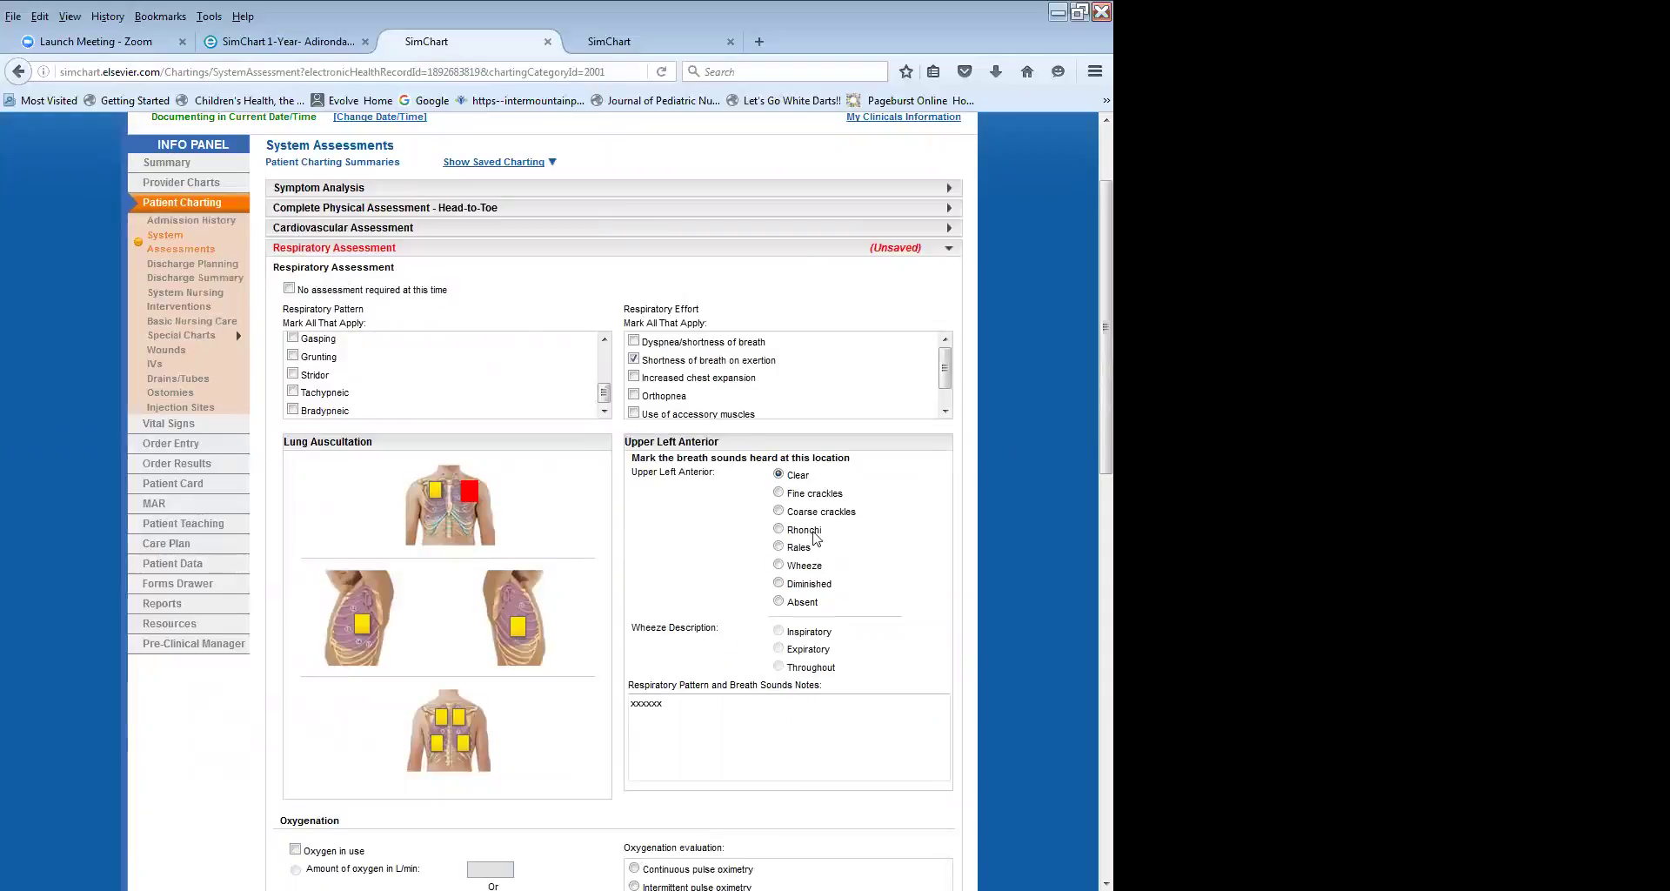
scroll(583, 578, "down", 8)
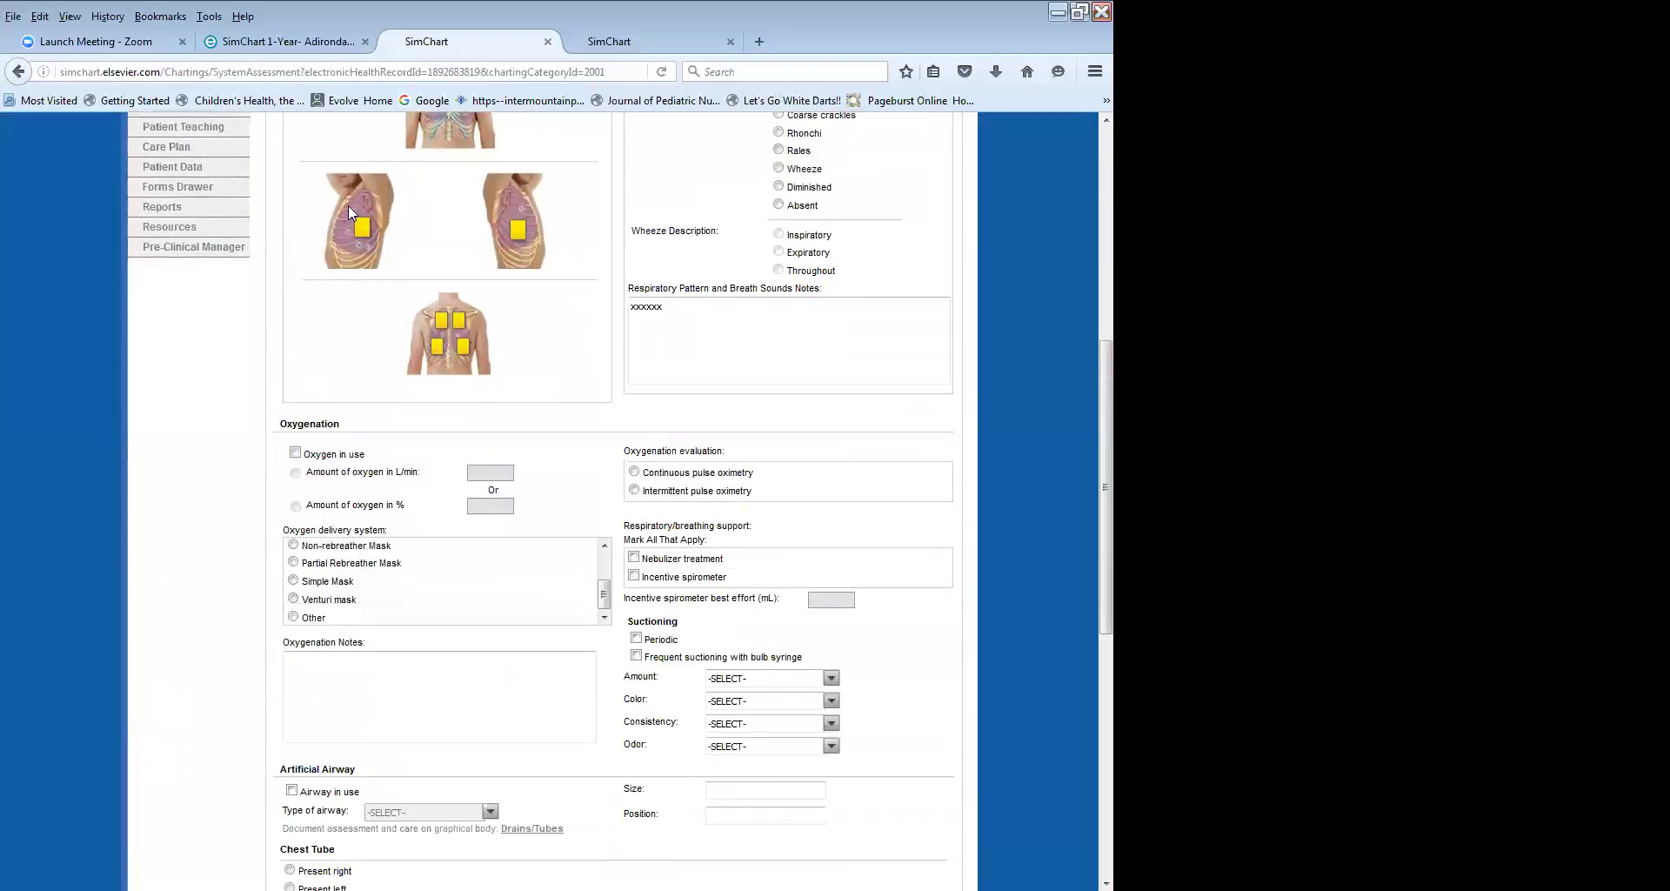
View the breath sound options for the Right Lateral site, and return to the Upper Left Anterior entry.
scroll(572, 355, "up", 6)
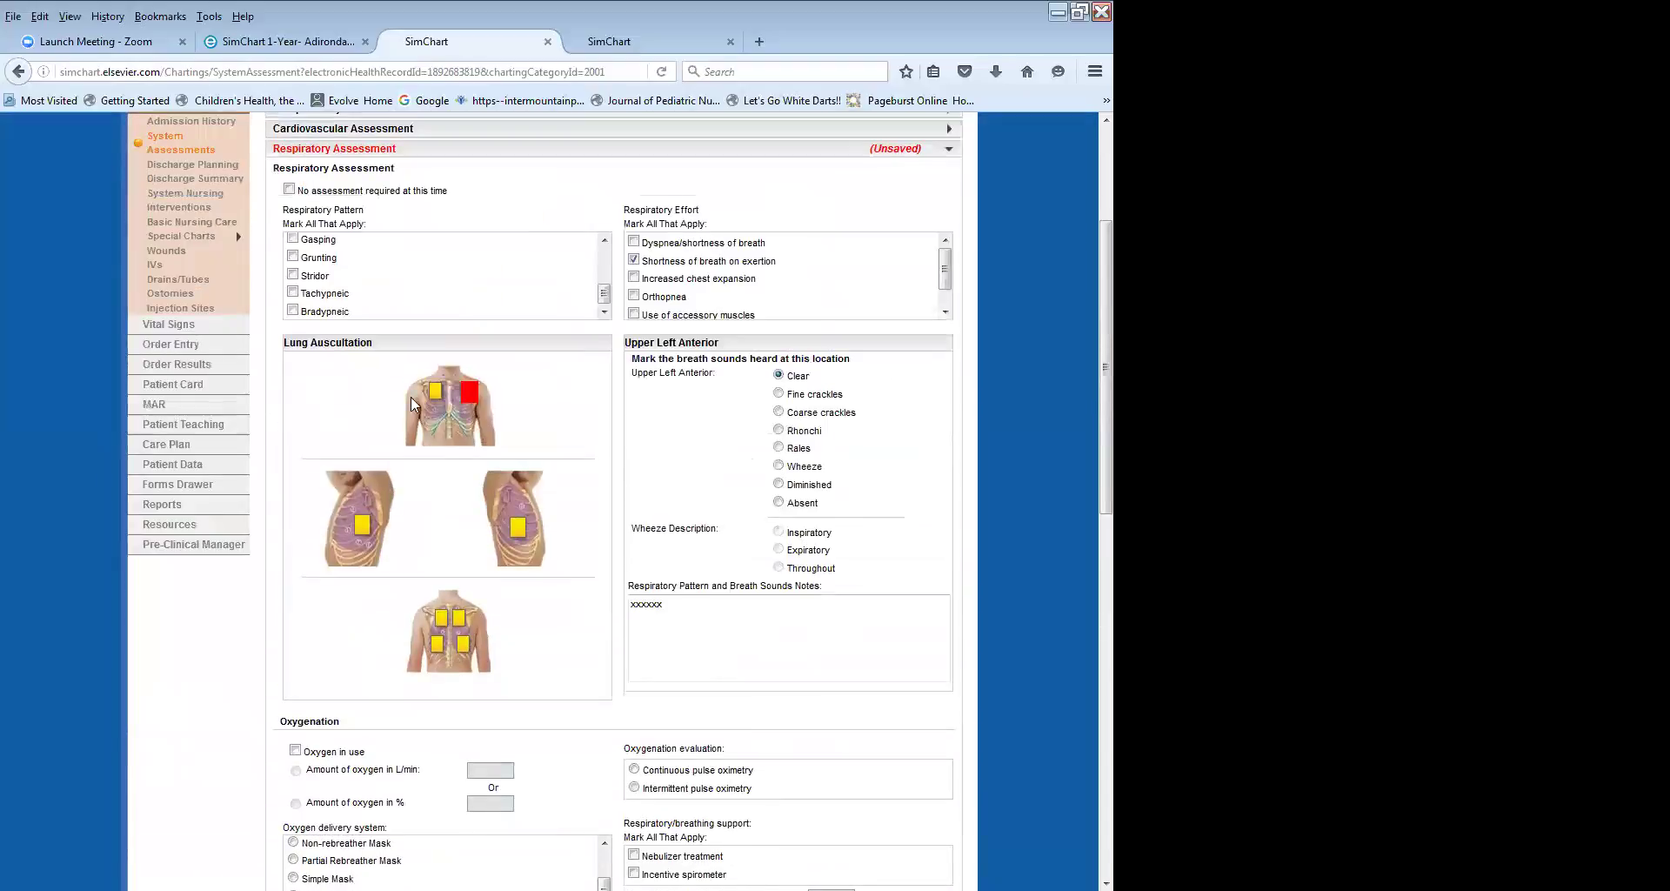
left_click(519, 527)
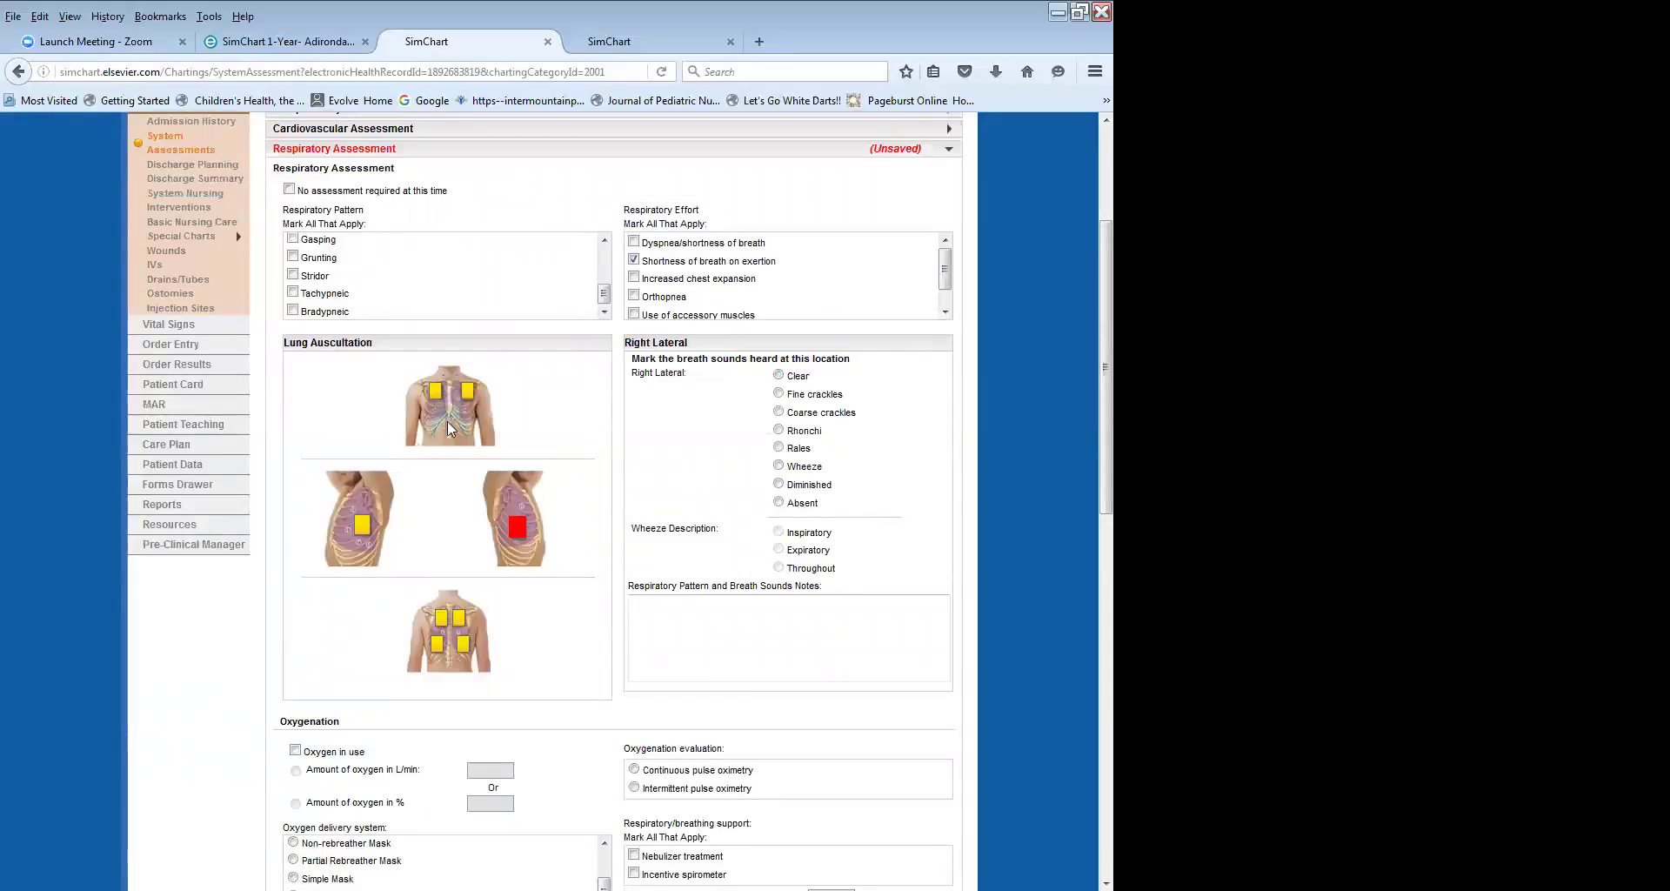
left_click(469, 397)
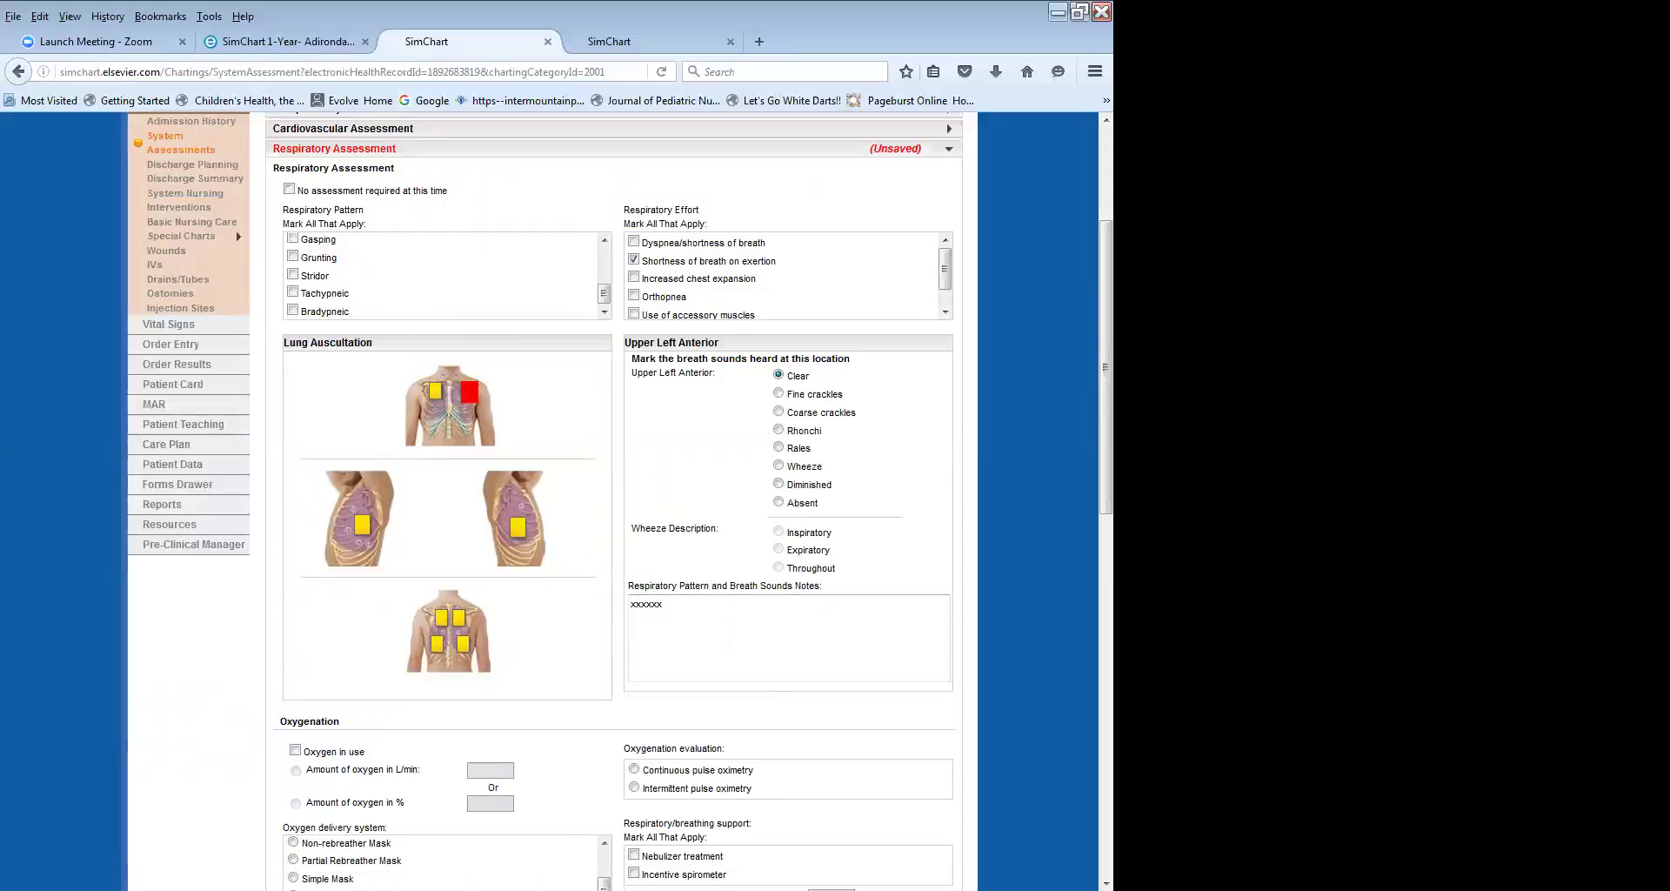
Mark oxygen as in use in the Oxygenation section and set the amount of oxygen to 2 L/min.
scroll(580, 582, "down", 5)
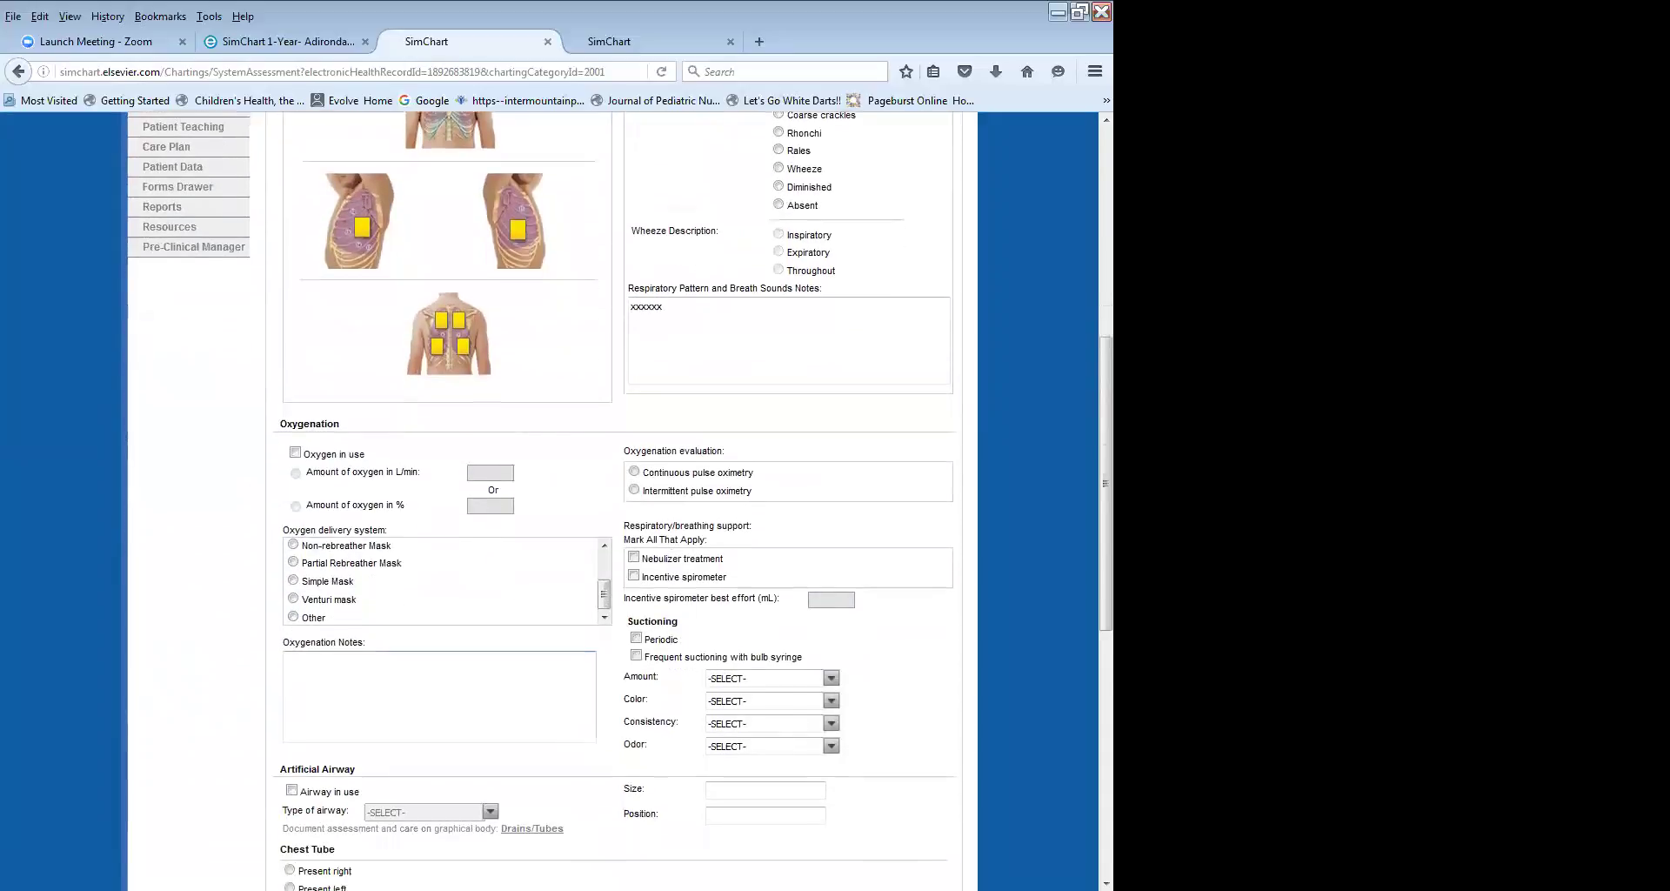
left_click(492, 475)
left_click(295, 453)
left_click(296, 475)
left_click(491, 474)
type("cvbcv")
key("BackSpace")
key("BackSpace")
key("BackSpace")
key("BackSpace")
key("BackSpace")
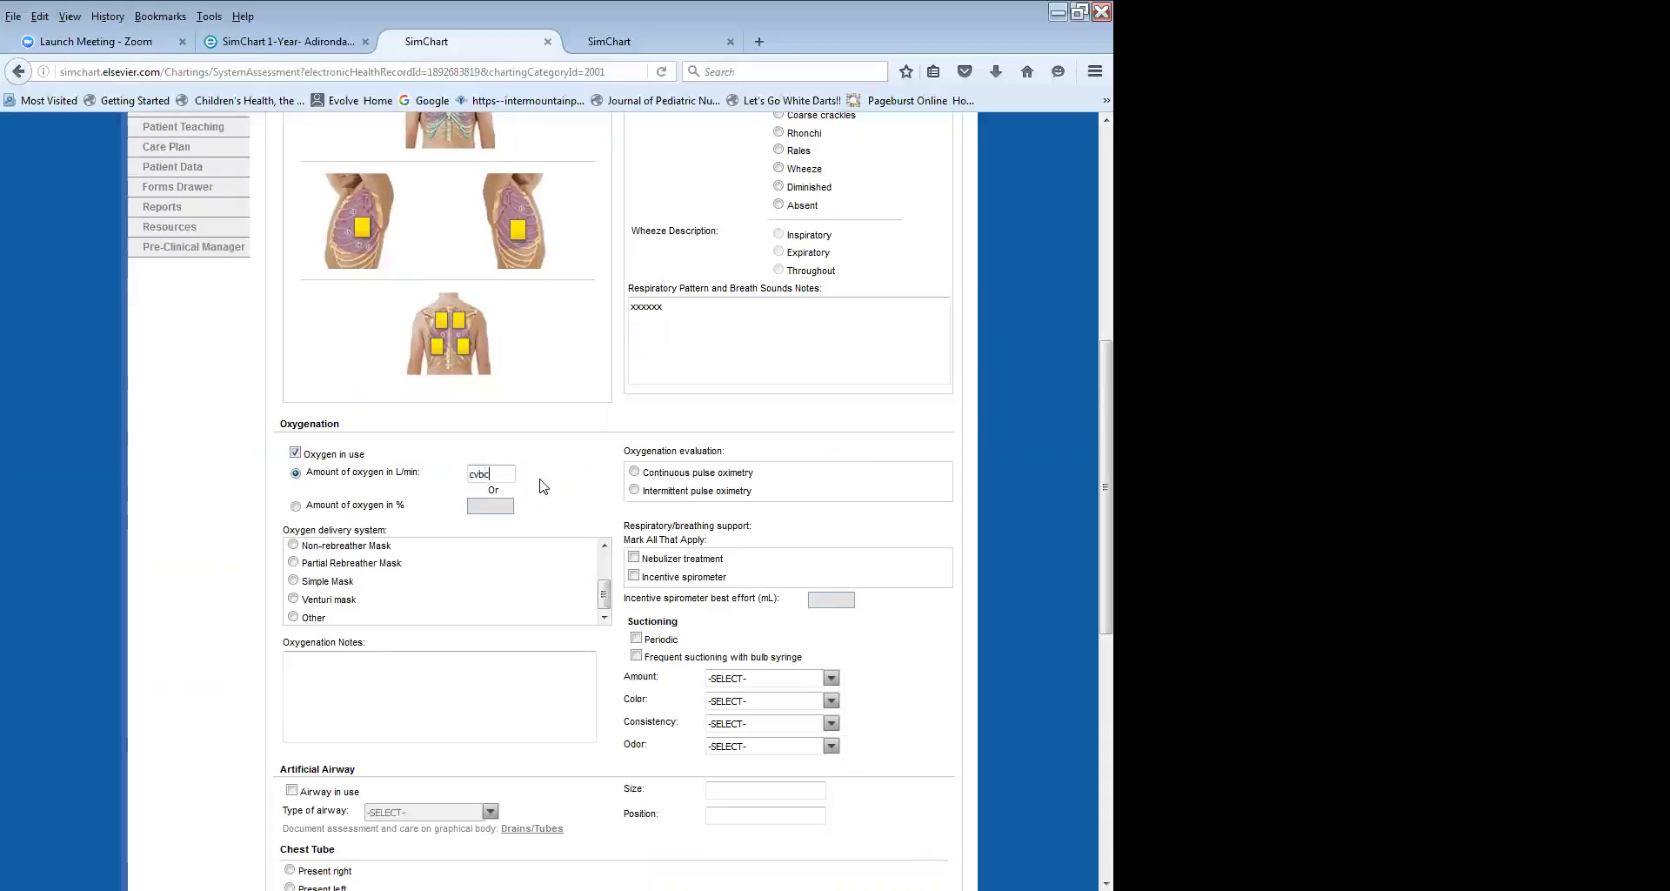
type("2")
left_click(492, 510)
Record Nasal Cannula as the oxygen delivery system with Continuous pulse oximetry, and save the Respiratory Assessment.
scroll(308, 600, "up", 2)
scroll(419, 595, "up", 5)
scroll(419, 595, "down", 3)
scroll(419, 595, "up", 1)
left_click(293, 781)
scroll(656, 457, "down", 3)
left_click(634, 471)
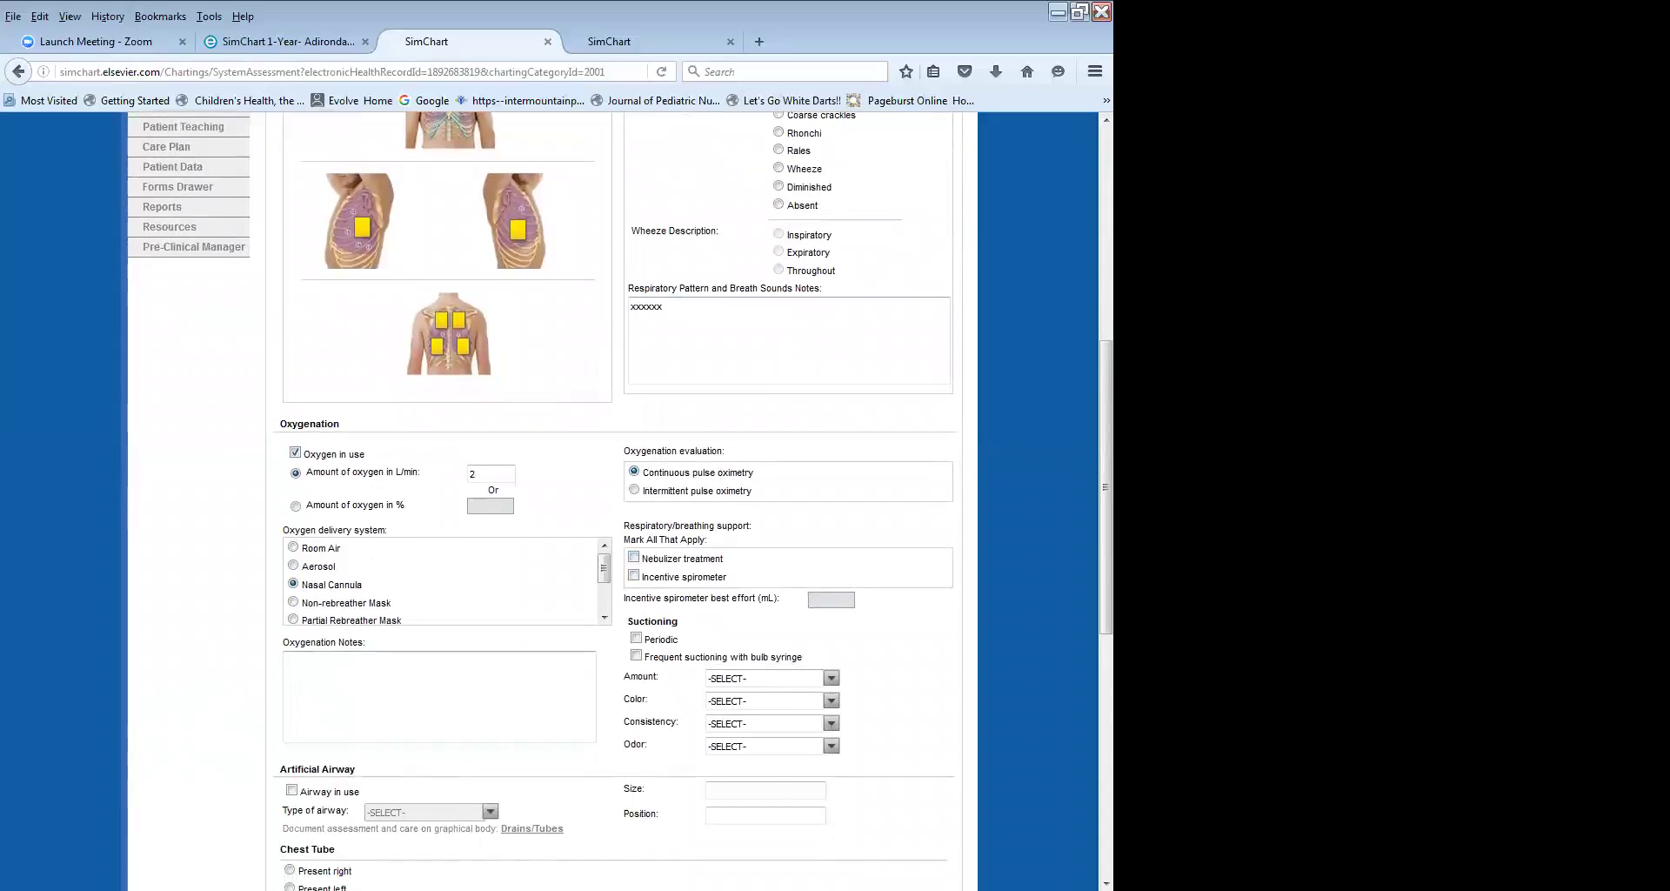
scroll(333, 648, "down", 3)
scroll(613, 500, "down", 5)
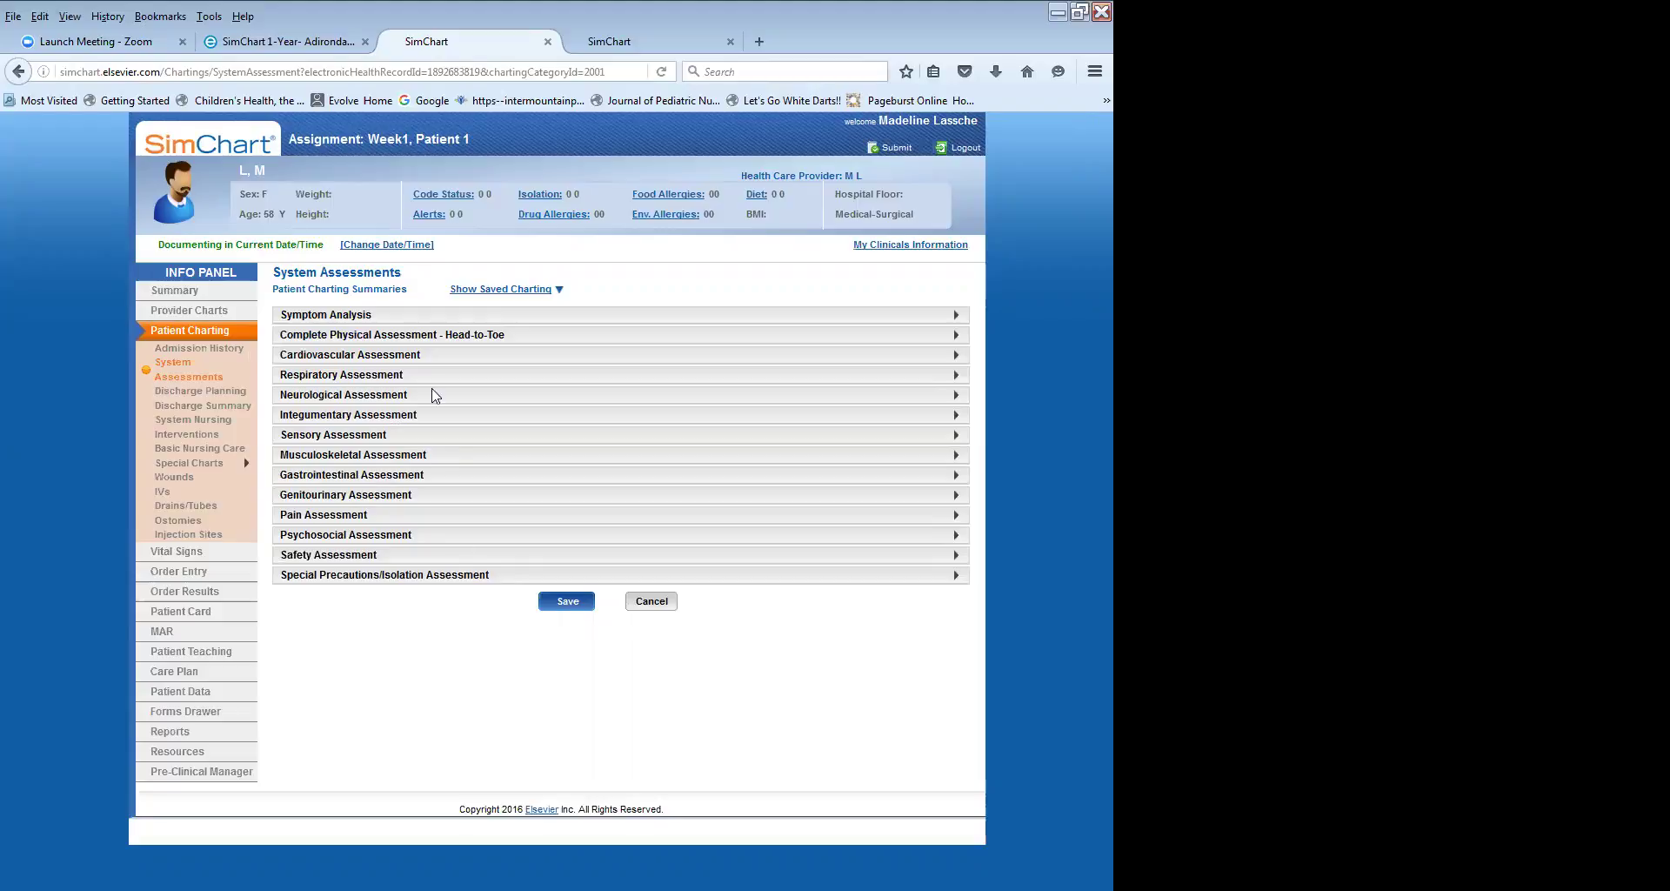
Reopen the Respiratory Assessment and check its respiratory pattern, effort, auscultation and oxygenation fields after saving.
left_click(393, 375)
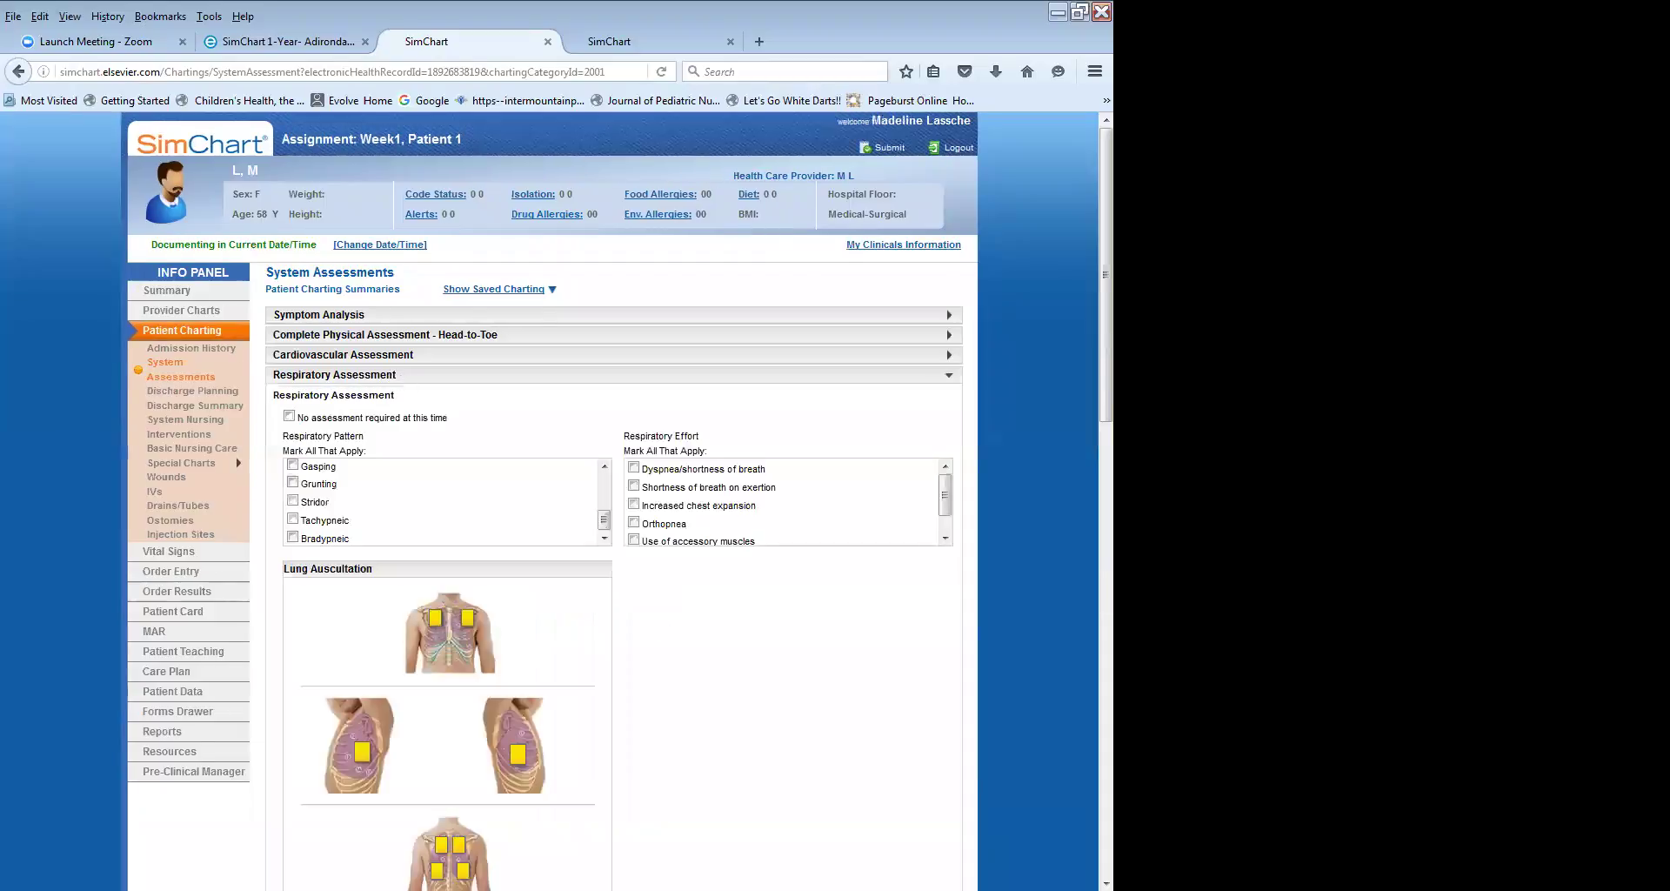
scroll(513, 648, "down", 8)
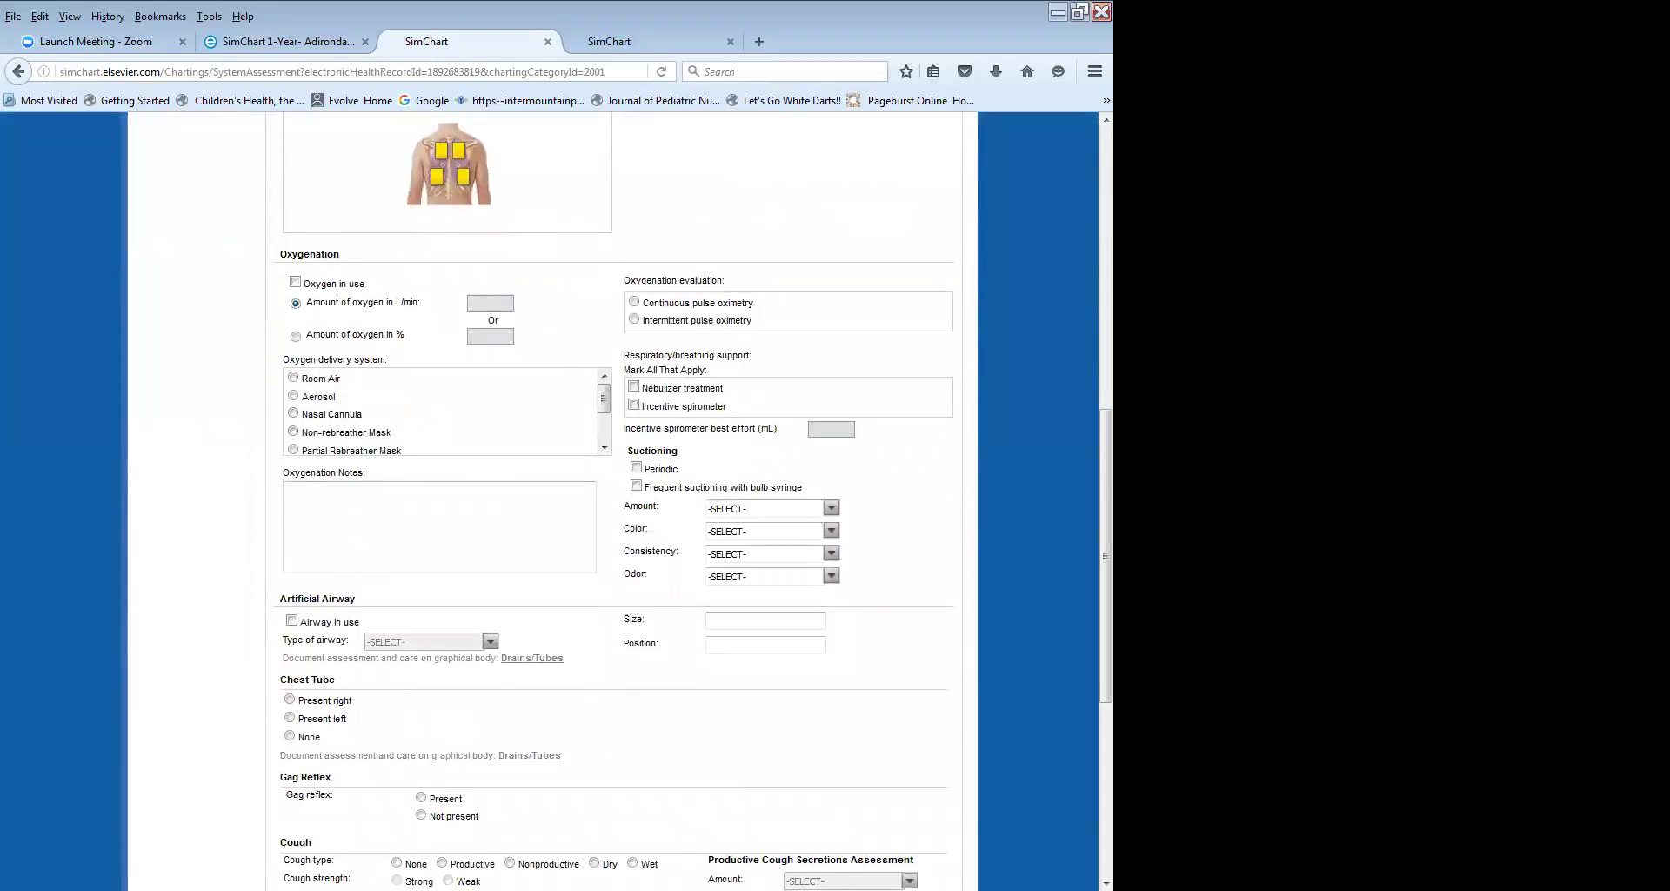
scroll(613, 522, "down", 3)
scroll(613, 522, "up", 10)
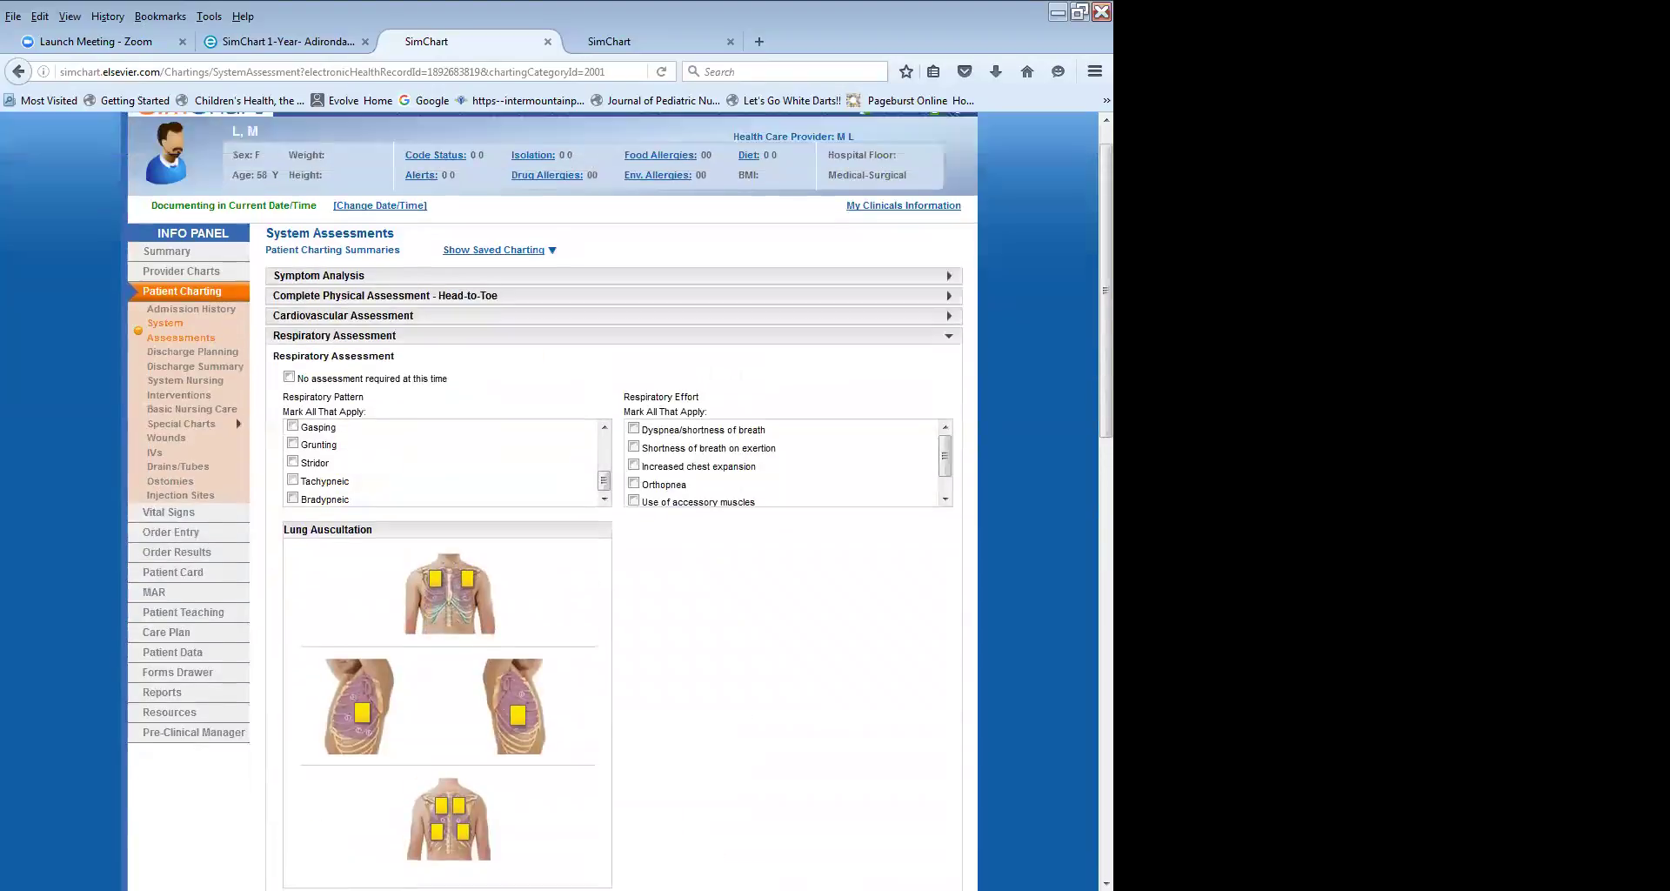
scroll(557, 500, "up", 1)
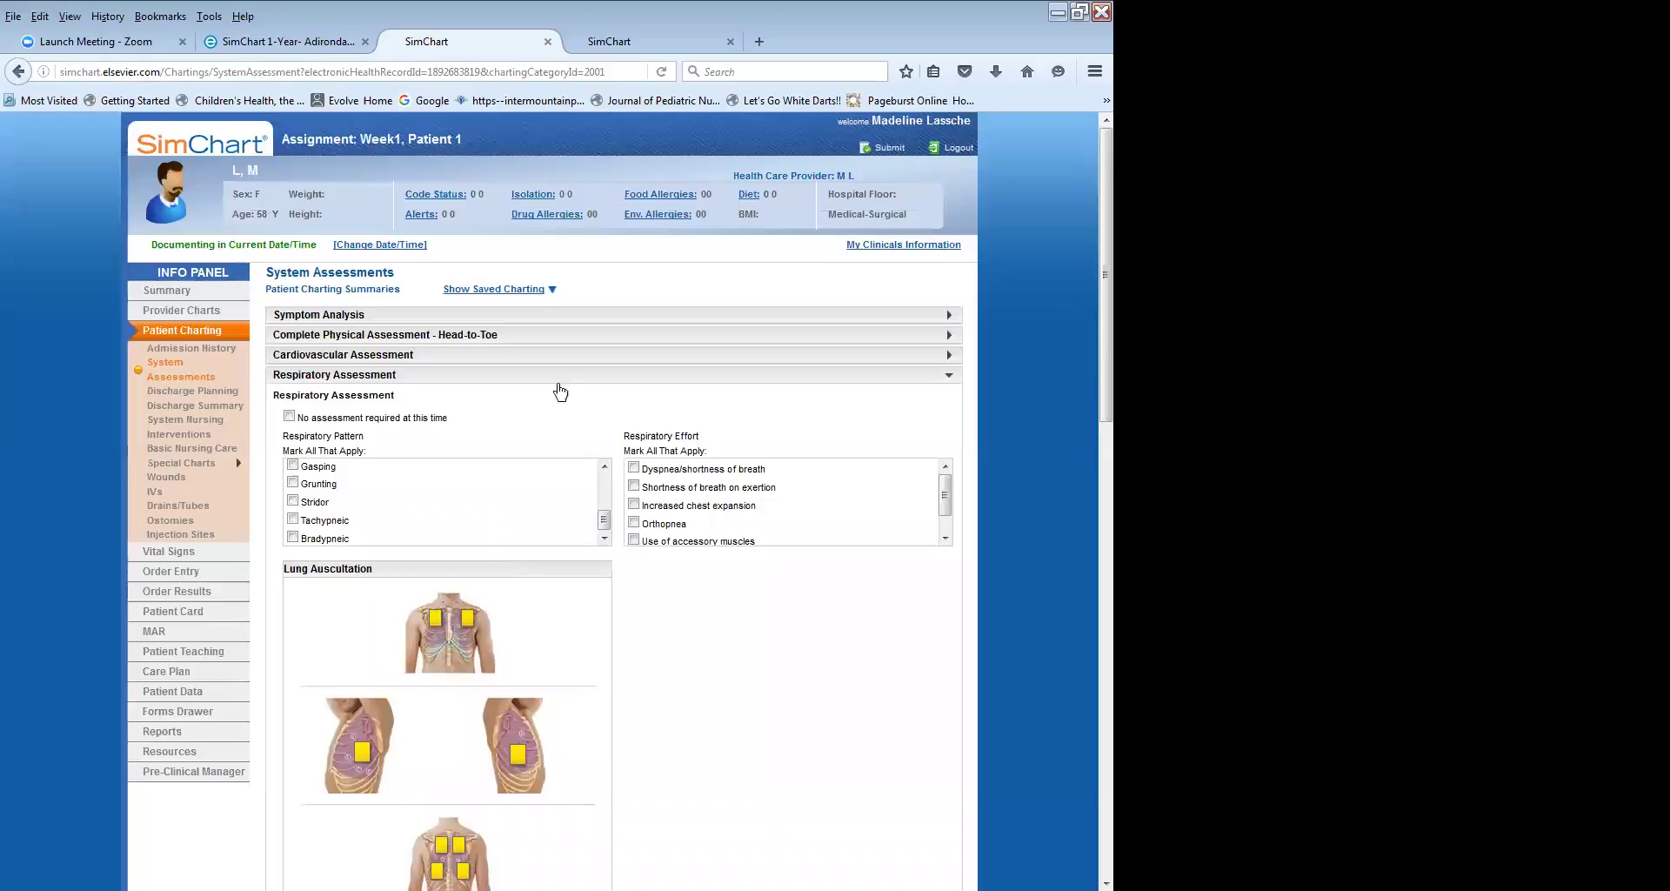
Show the saved charting list for System Assessments and look over the Respiratory Assessment form below it.
left_click(529, 294)
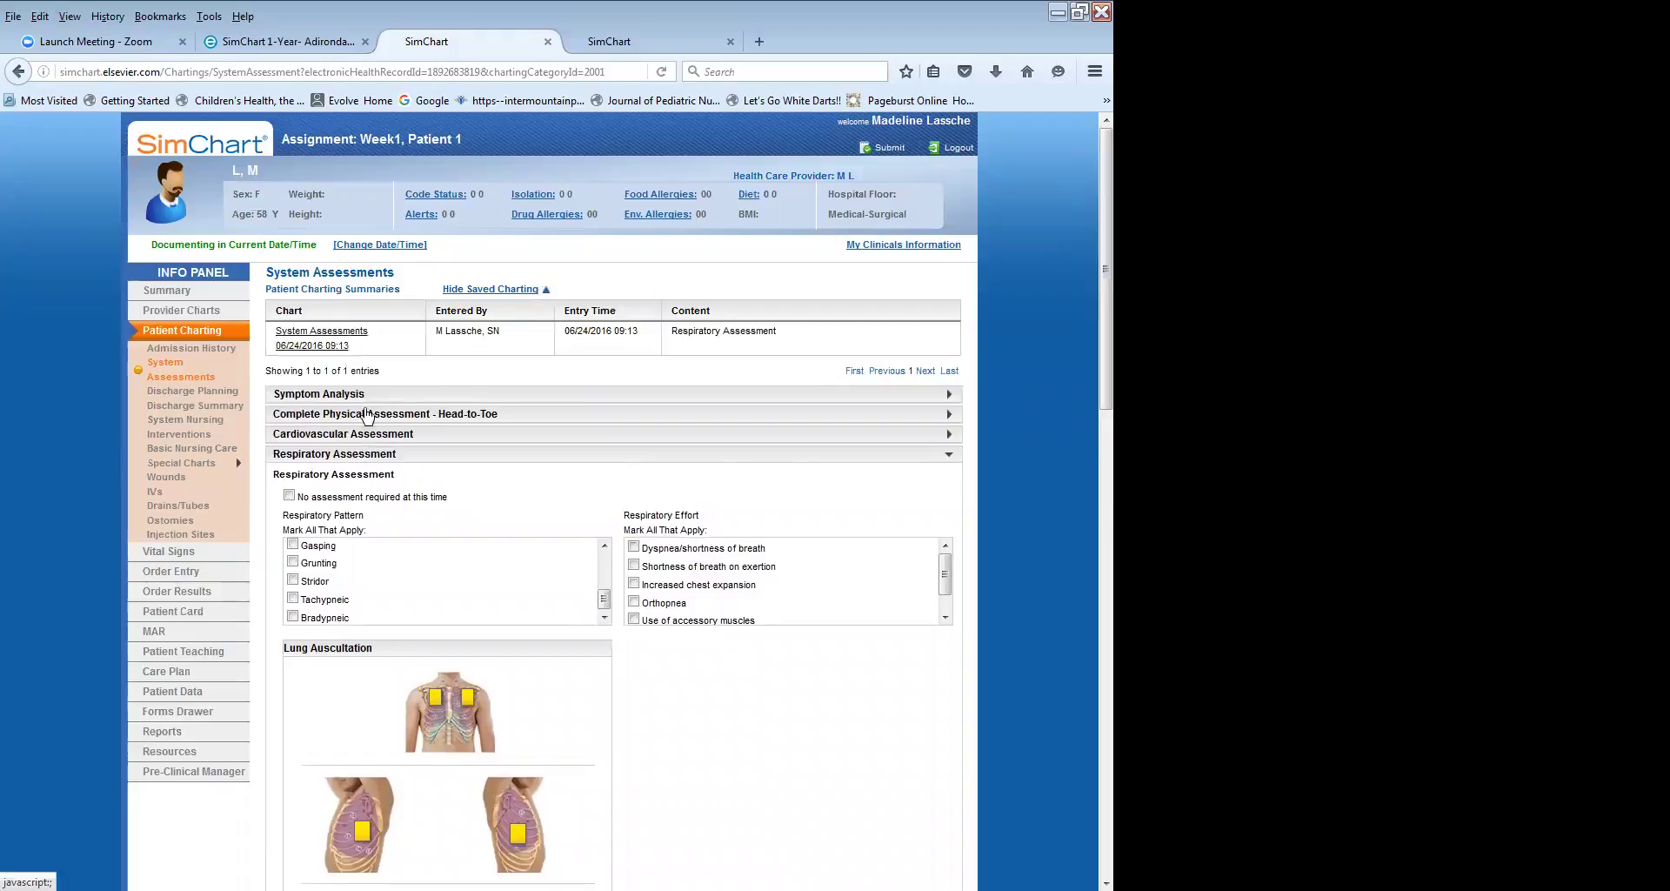
scroll(406, 479, "down", 2)
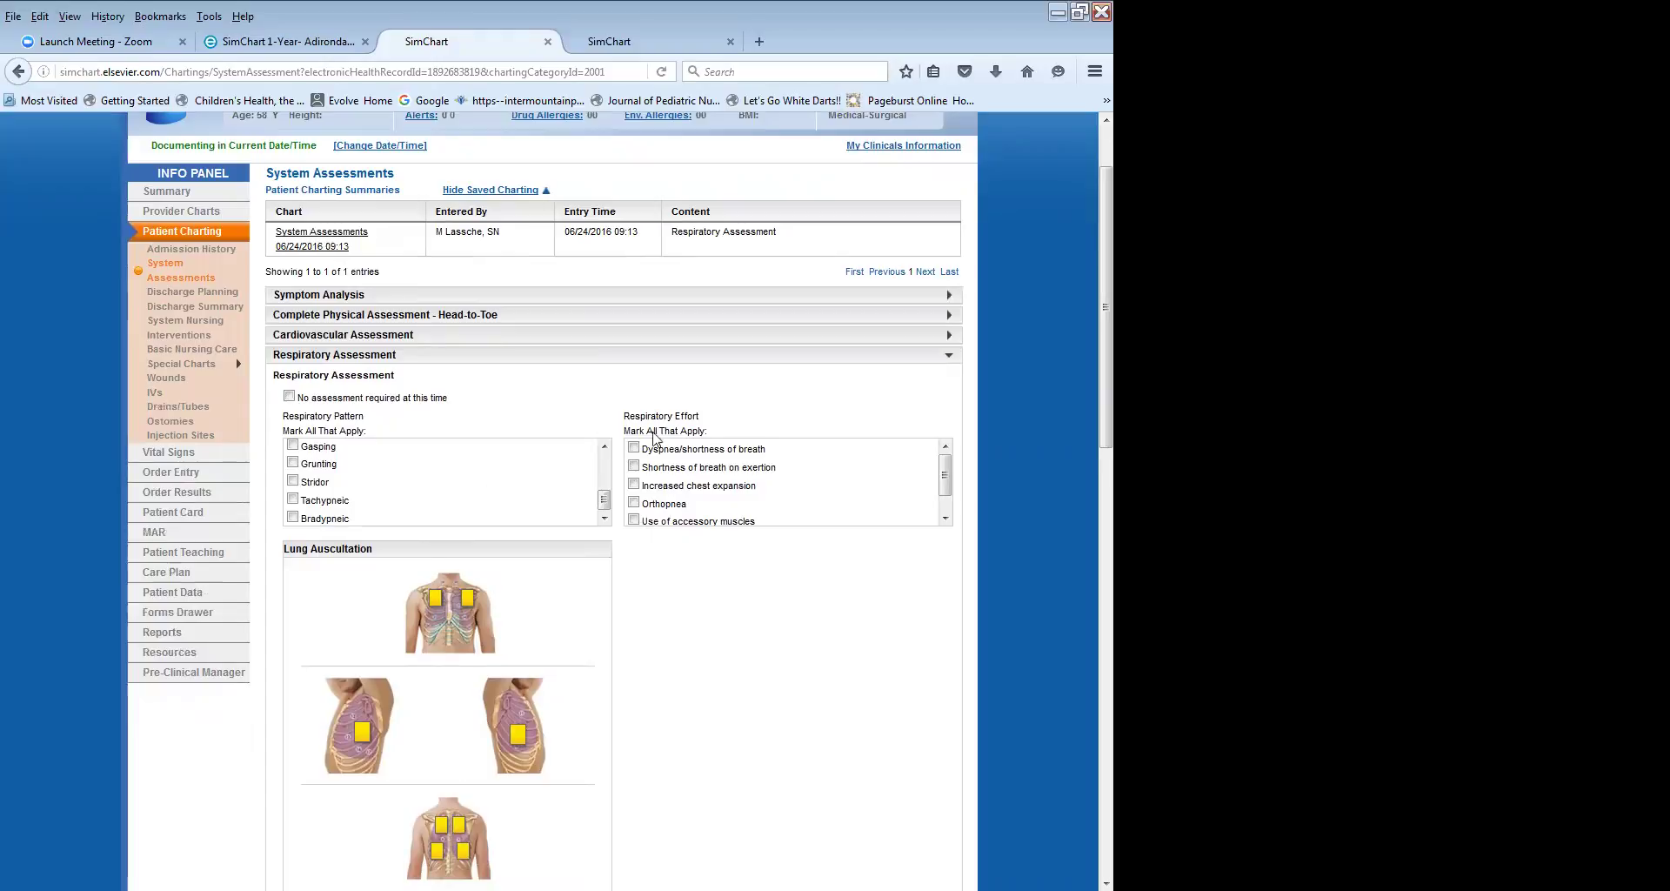
scroll(613, 522, "down", 6)
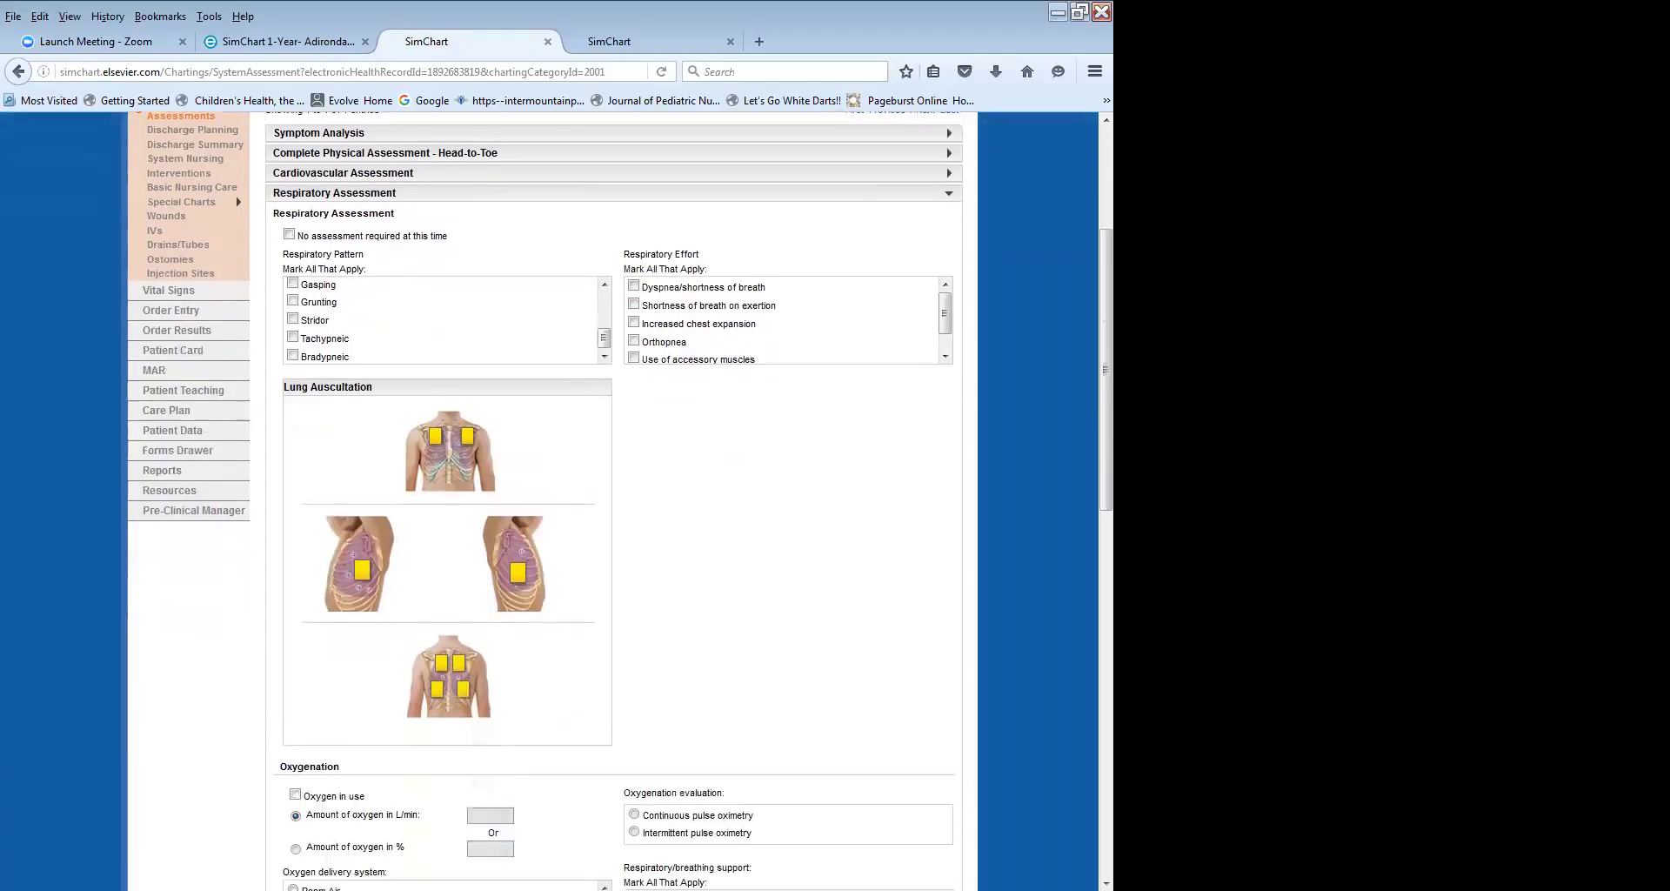
Open the saved System Assessments entry of 06/24/2016 09:13 and review its Respiratory Assessment charting summary.
scroll(613, 521, "up", 5)
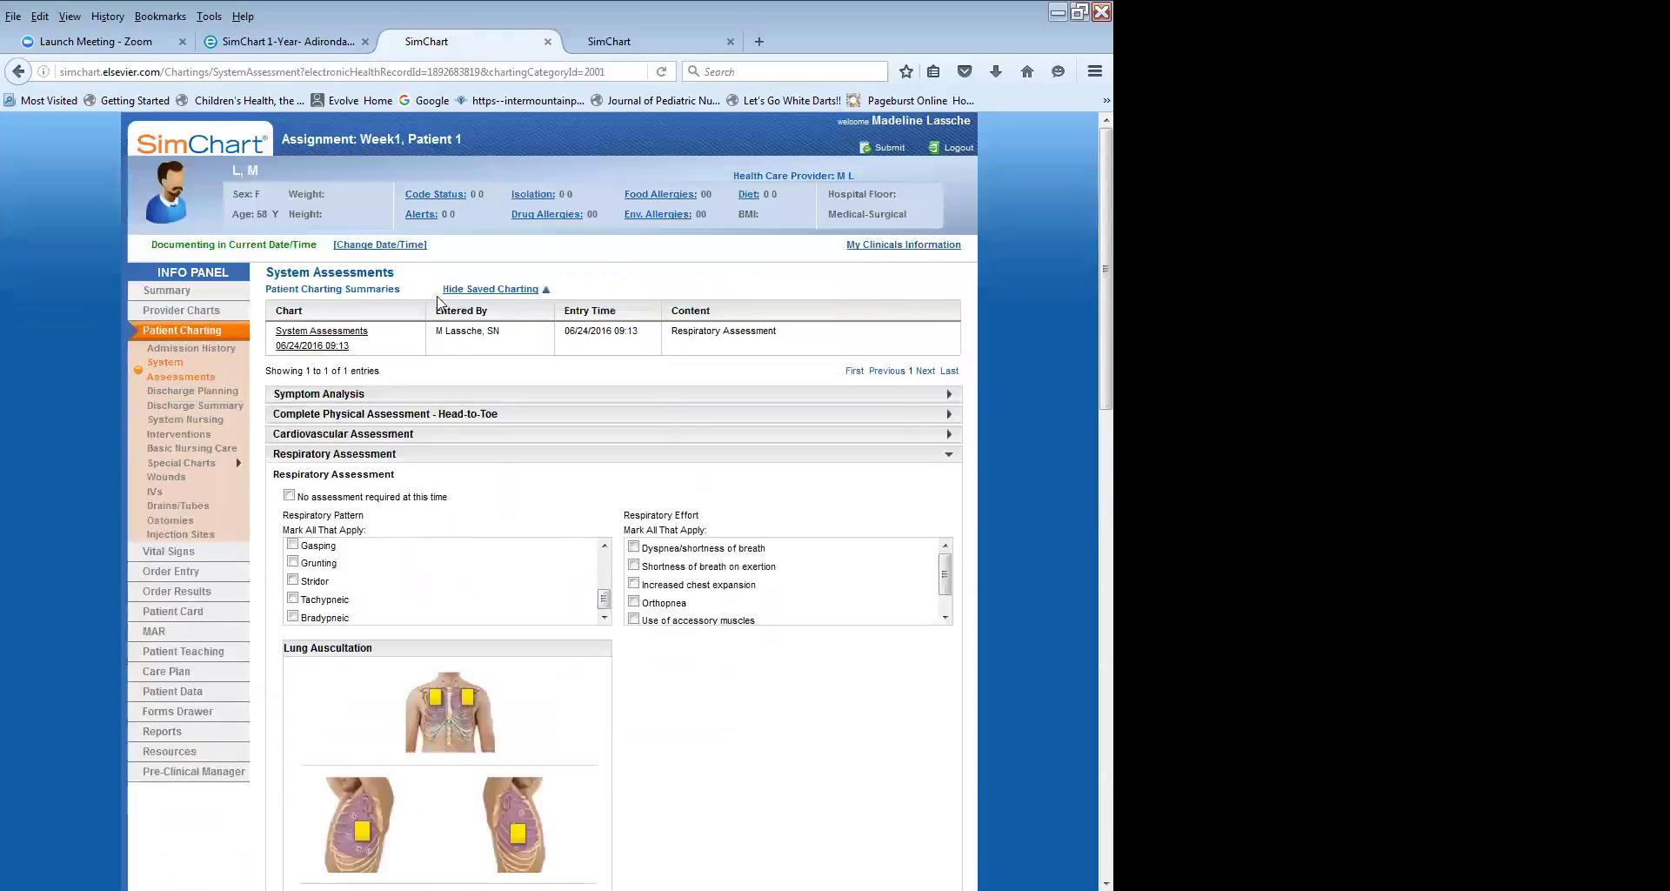
left_click(482, 292)
left_click(482, 290)
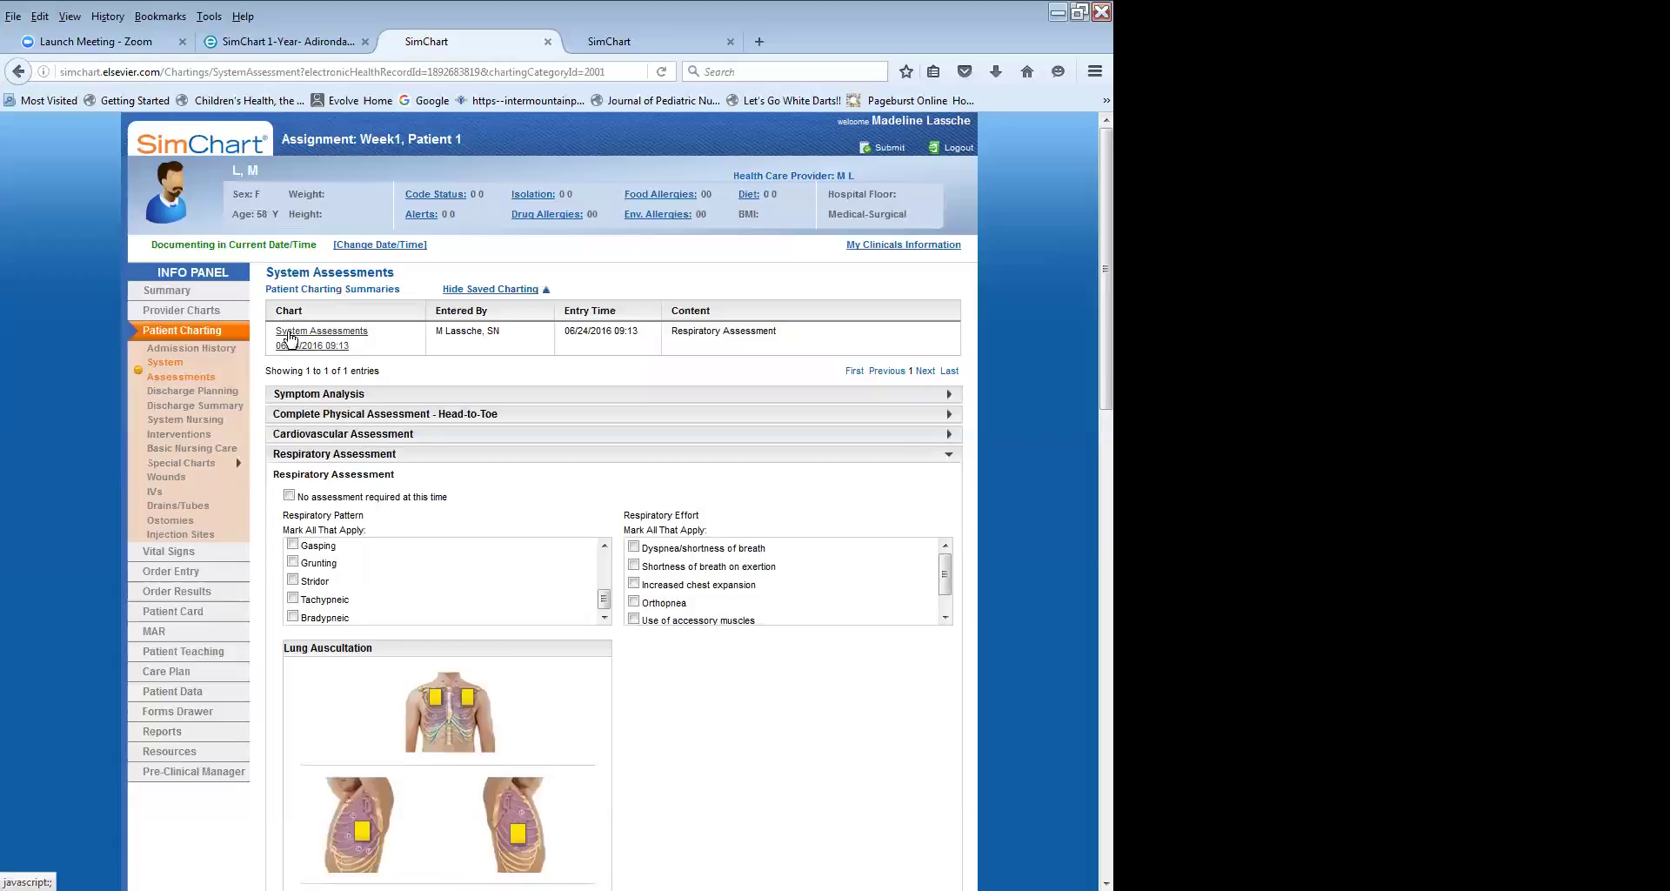
left_click(337, 339)
scroll(683, 479, "down", 1)
scroll(682, 478, "up", 1)
scroll(678, 479, "down", 1)
scroll(678, 479, "up", 1)
scroll(676, 479, "down", 1)
scroll(674, 478, "down", 1)
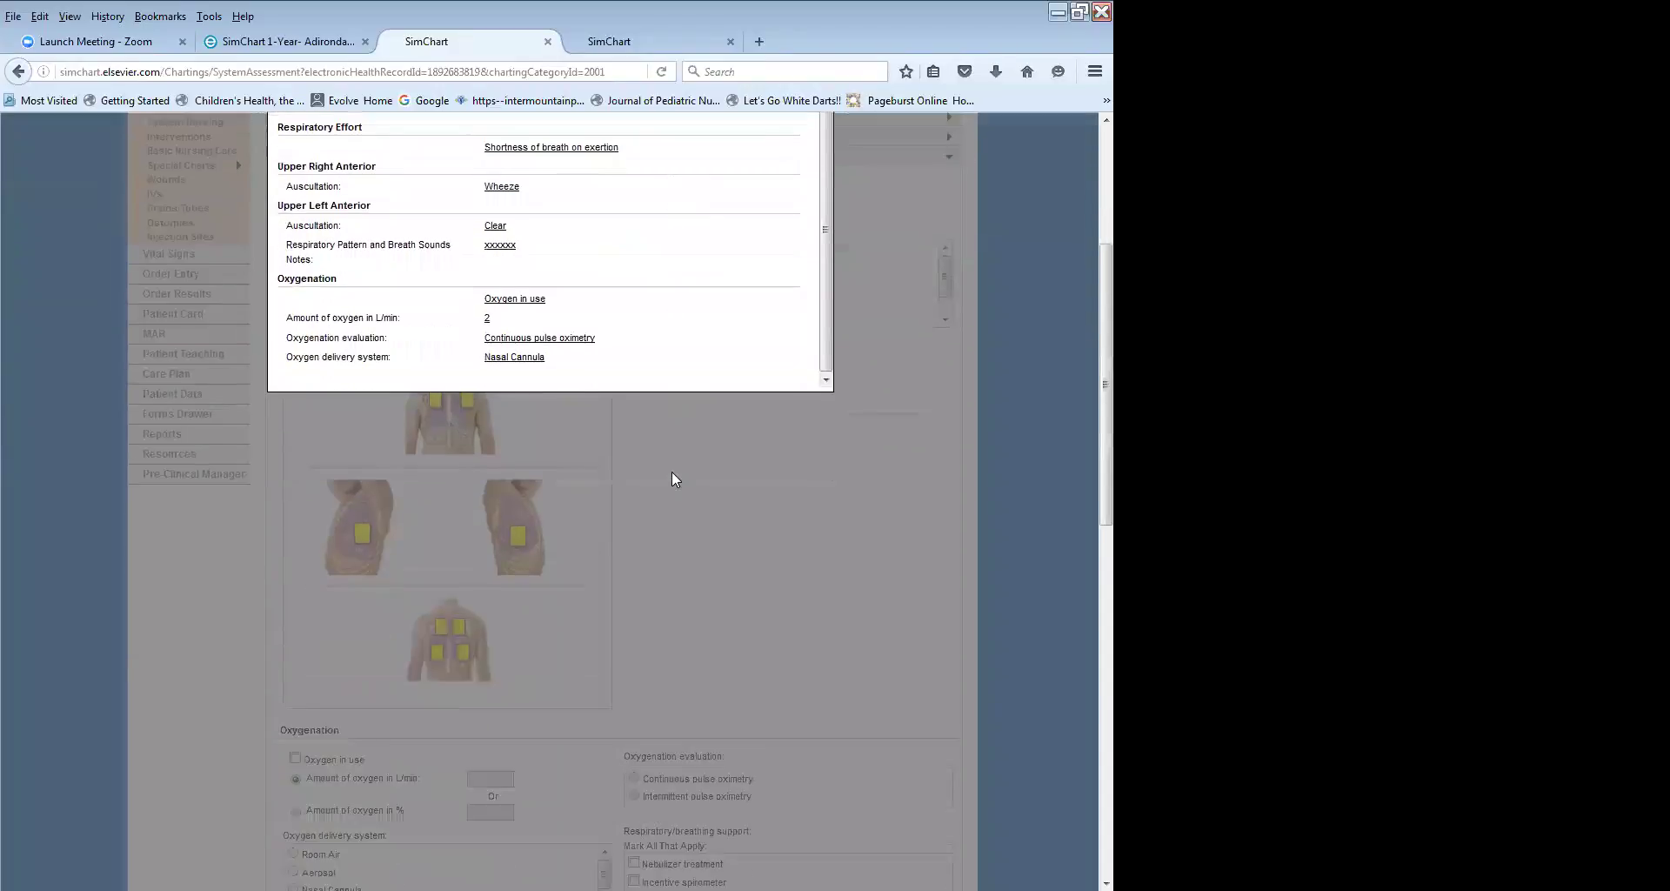
scroll(674, 478, "up", 1)
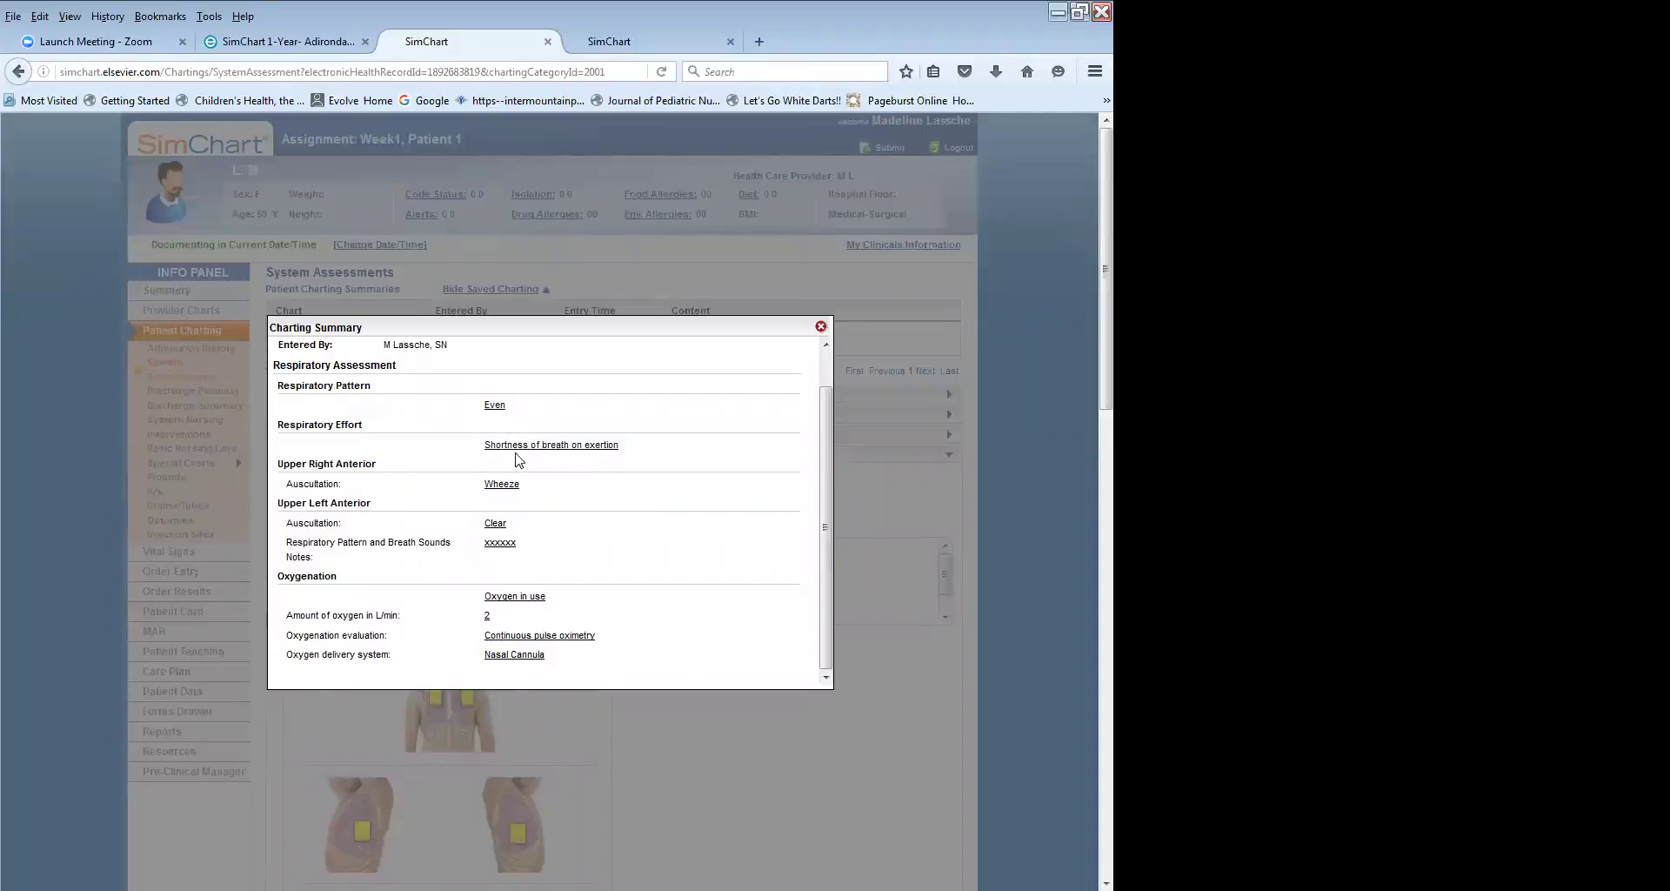
Delete the Even entry under Respiratory Pattern from the charting summary, check its deletion note, and close the summary.
left_click(495, 409)
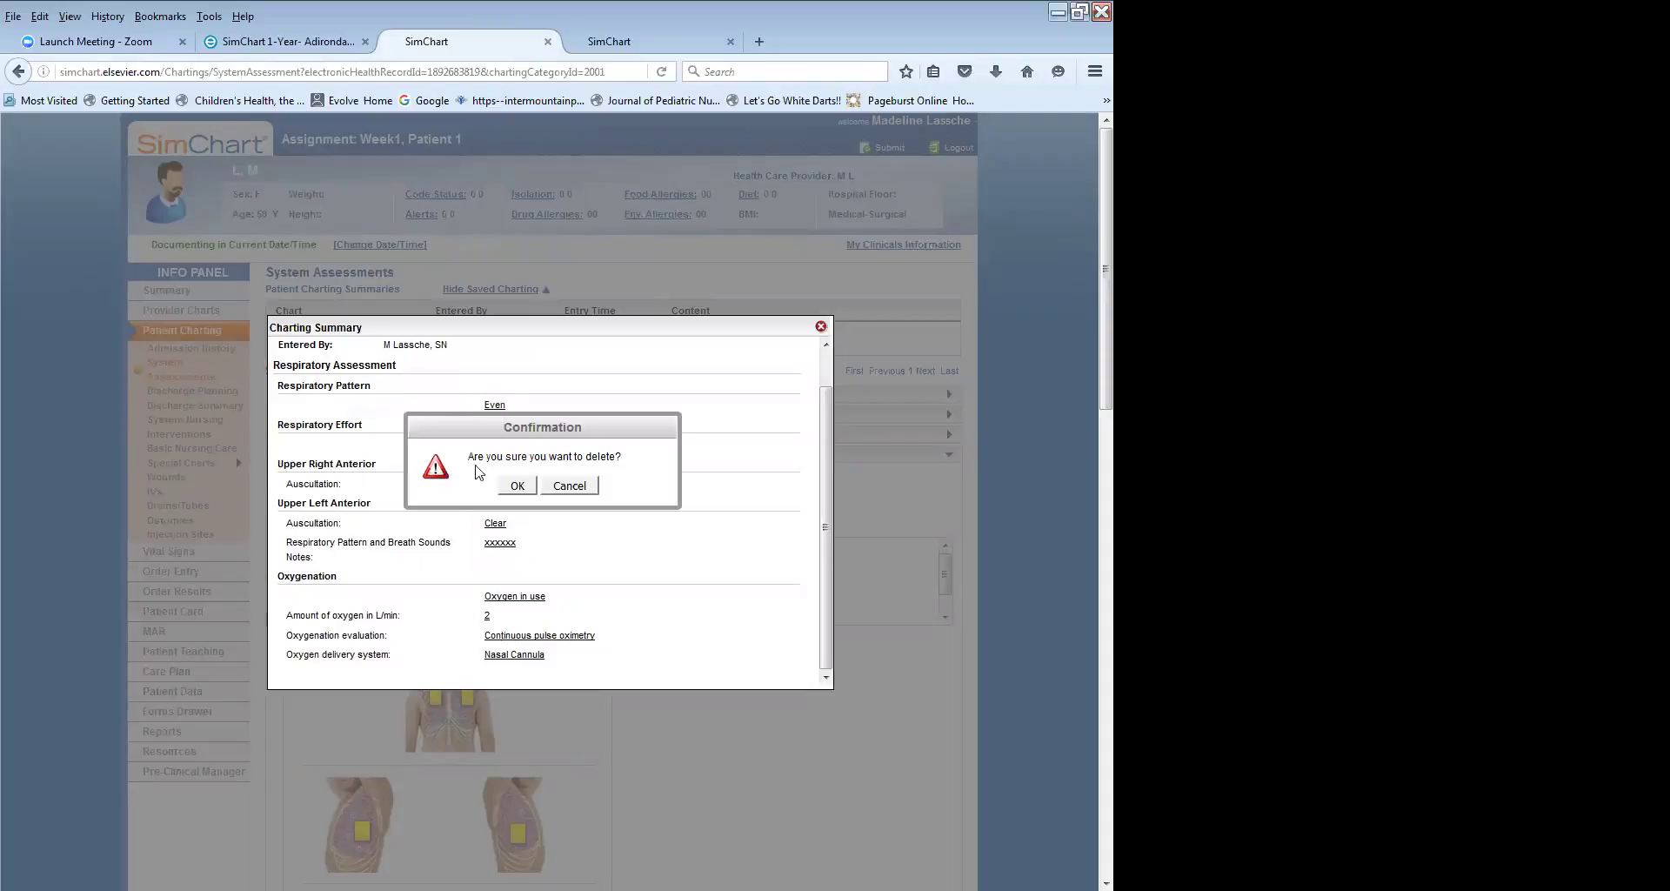
left_click(517, 485)
mouse_move(494, 416)
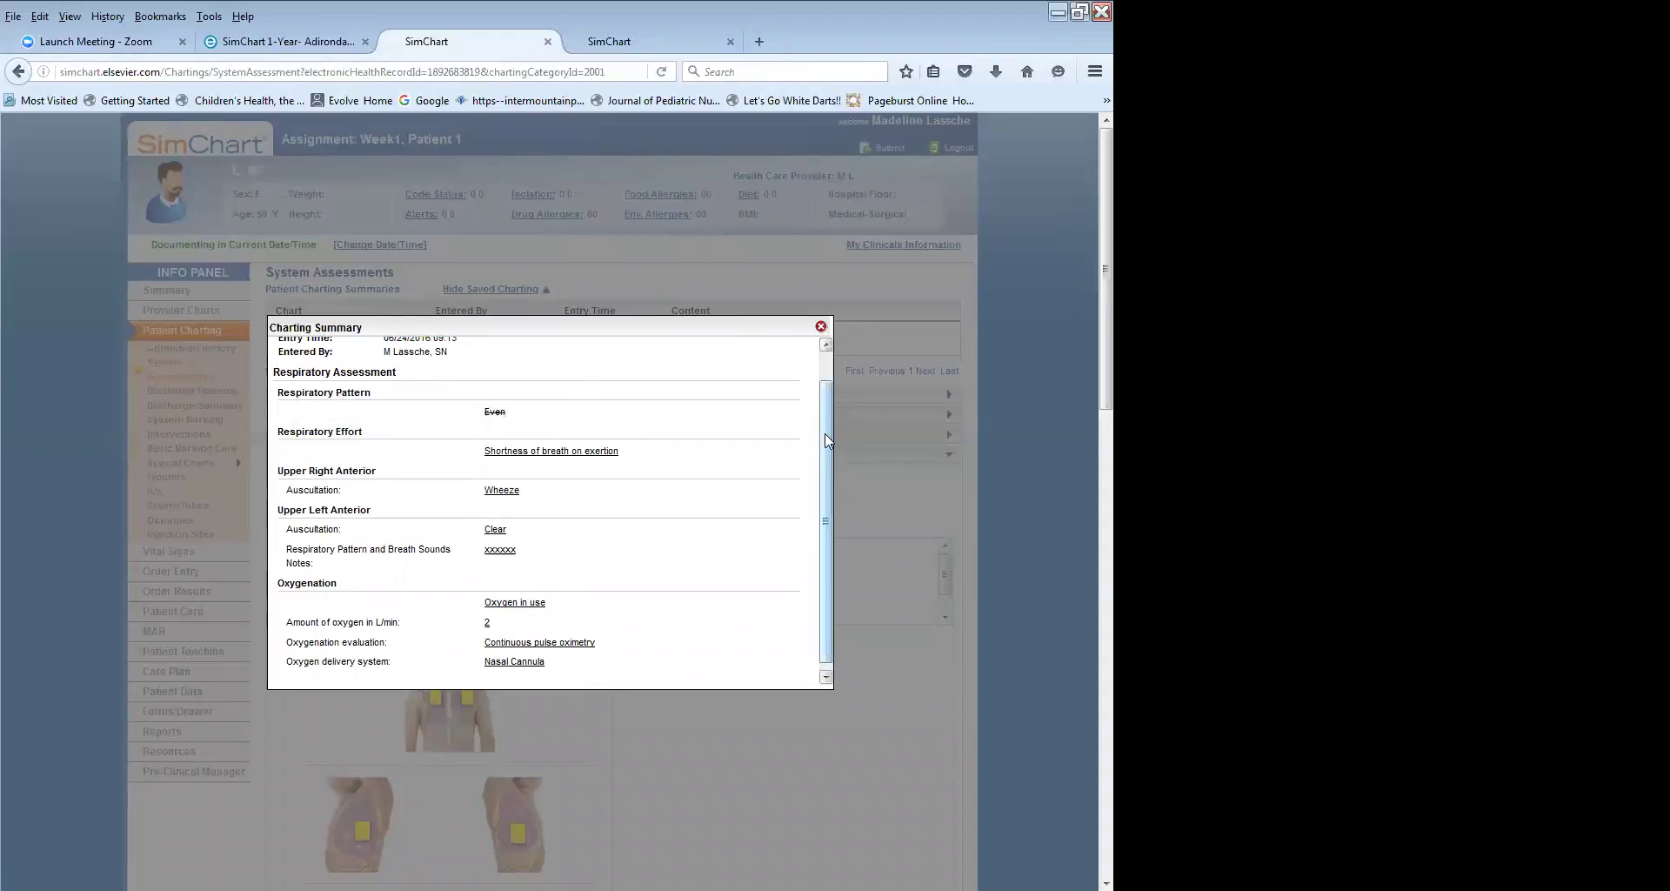
scroll(827, 441, "up", 1)
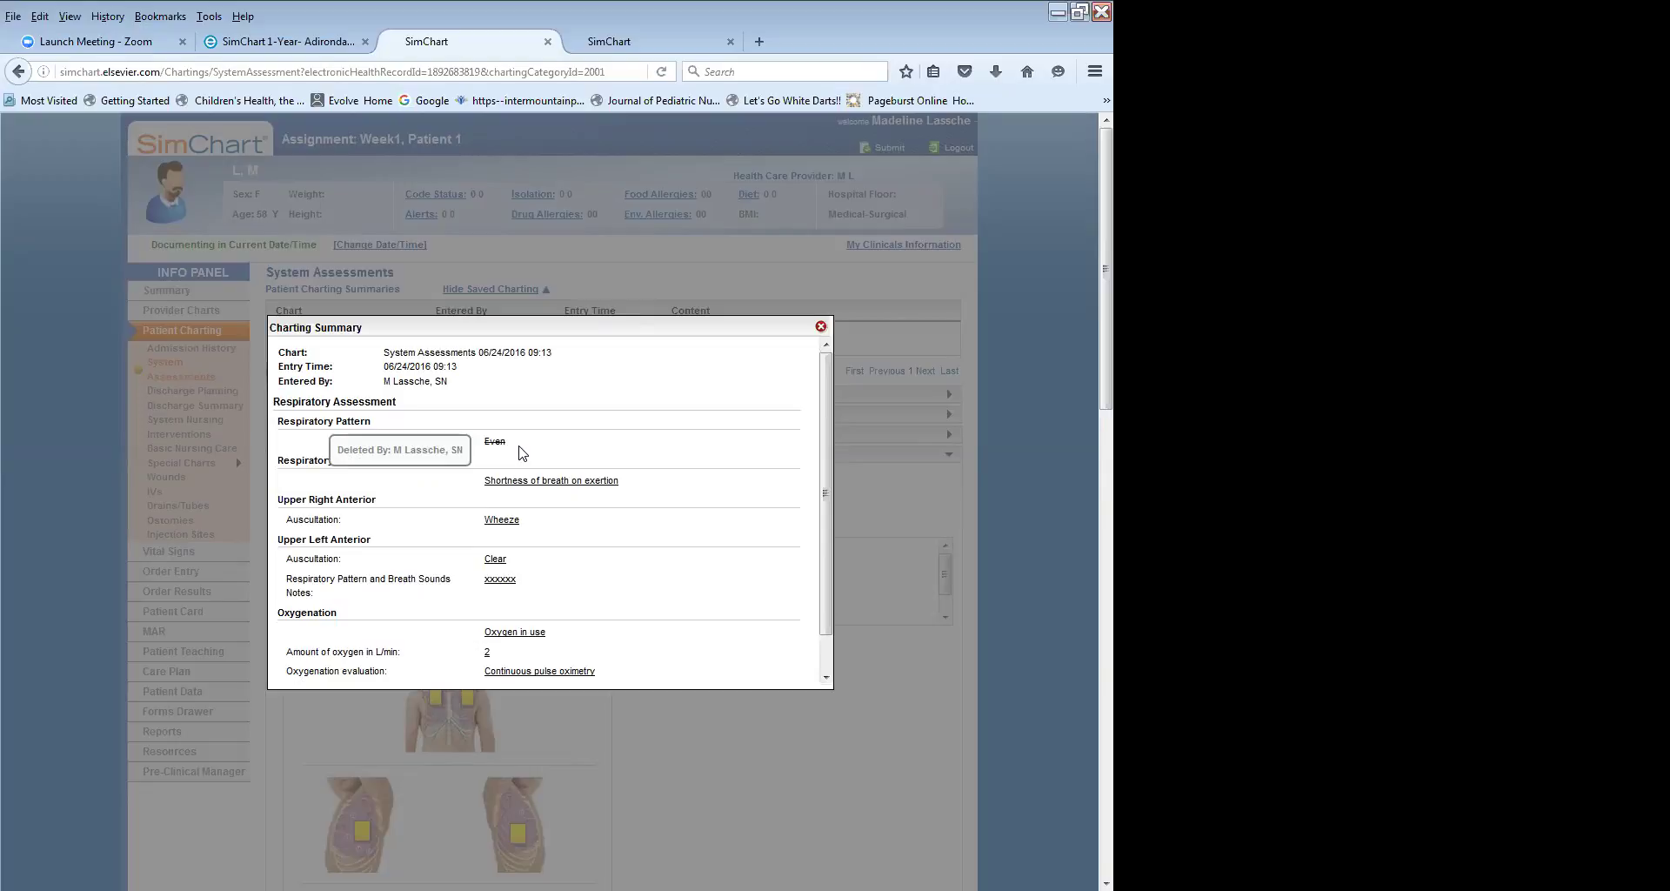
scroll(826, 450, "down", 1)
scroll(846, 607, "up", 1)
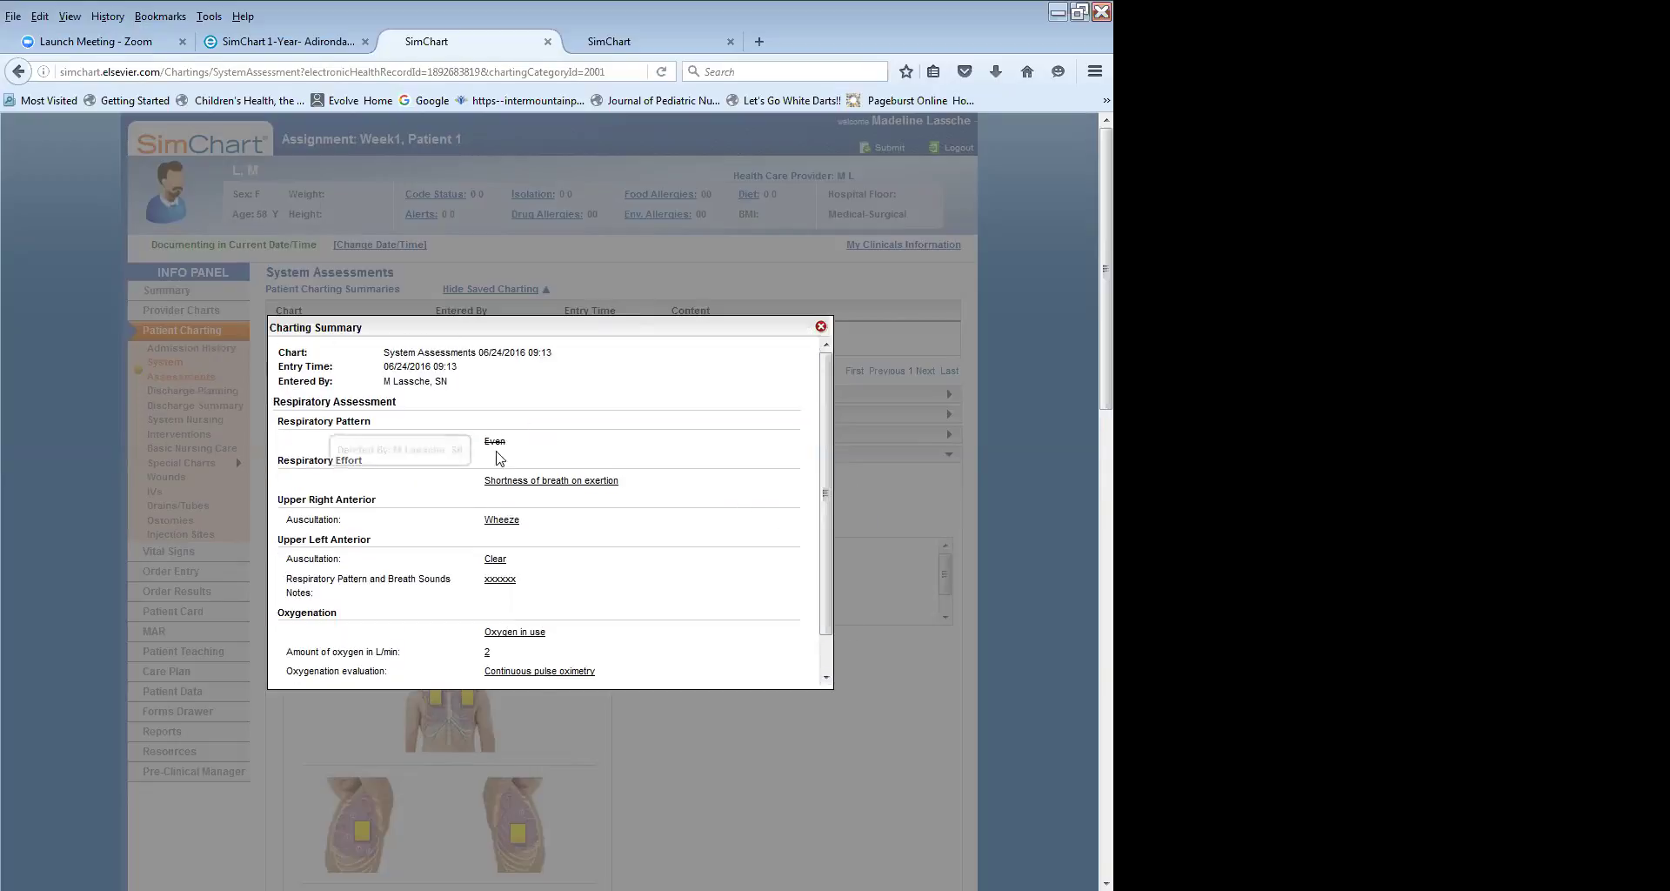
left_click(821, 326)
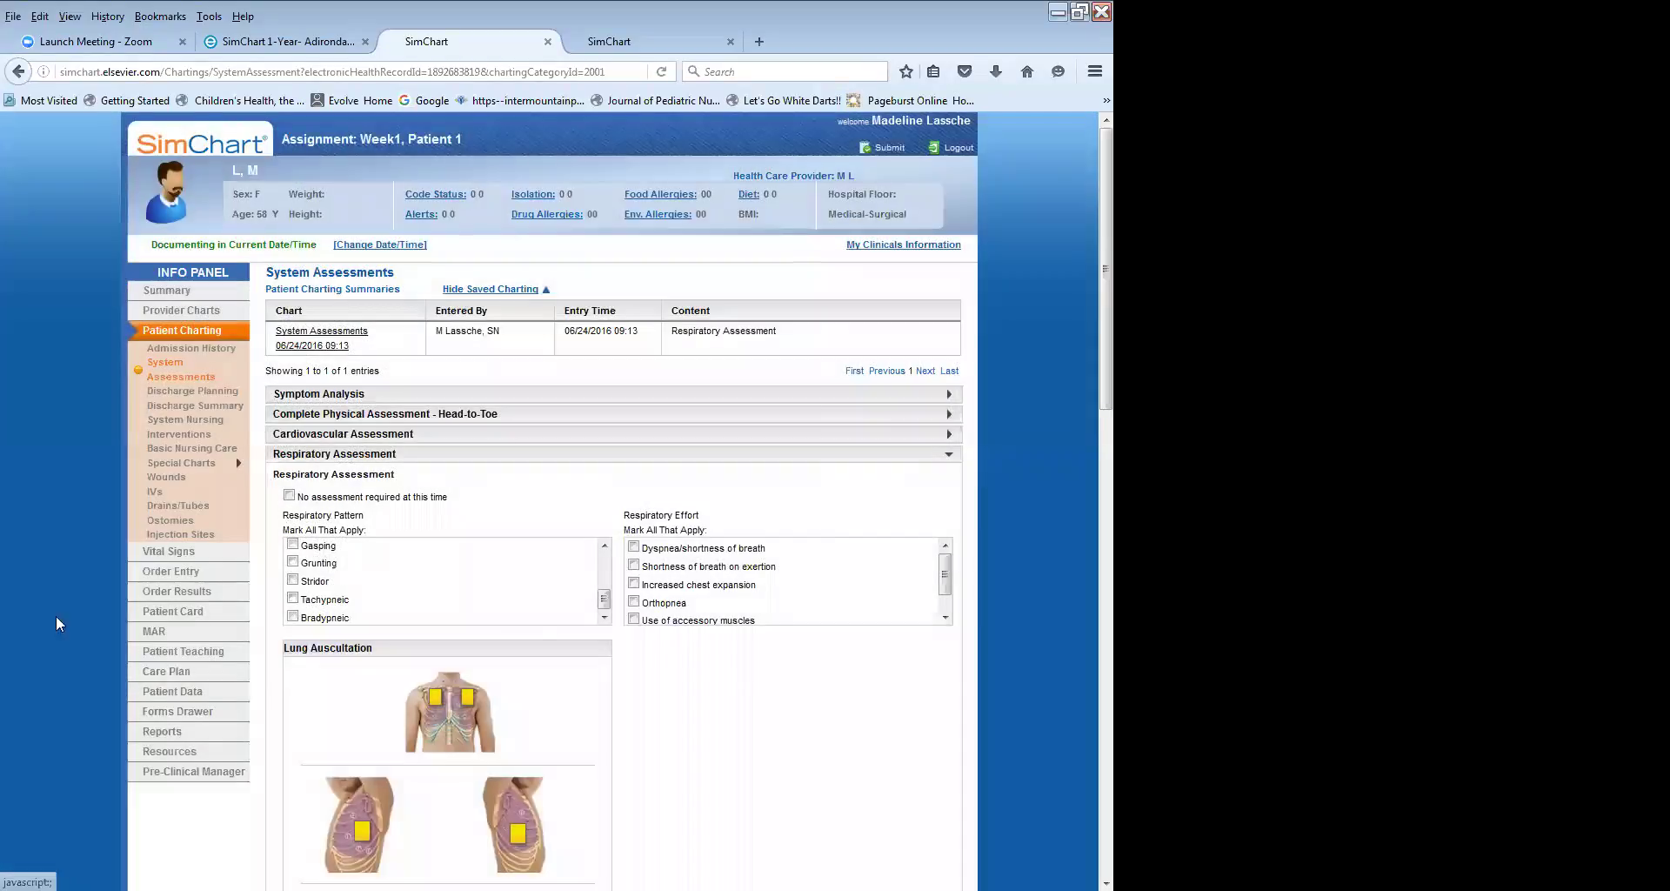
Mark the respiratory pattern as Labored in the Respiratory Assessment and save the system assessment.
scroll(470, 574, "up", 2)
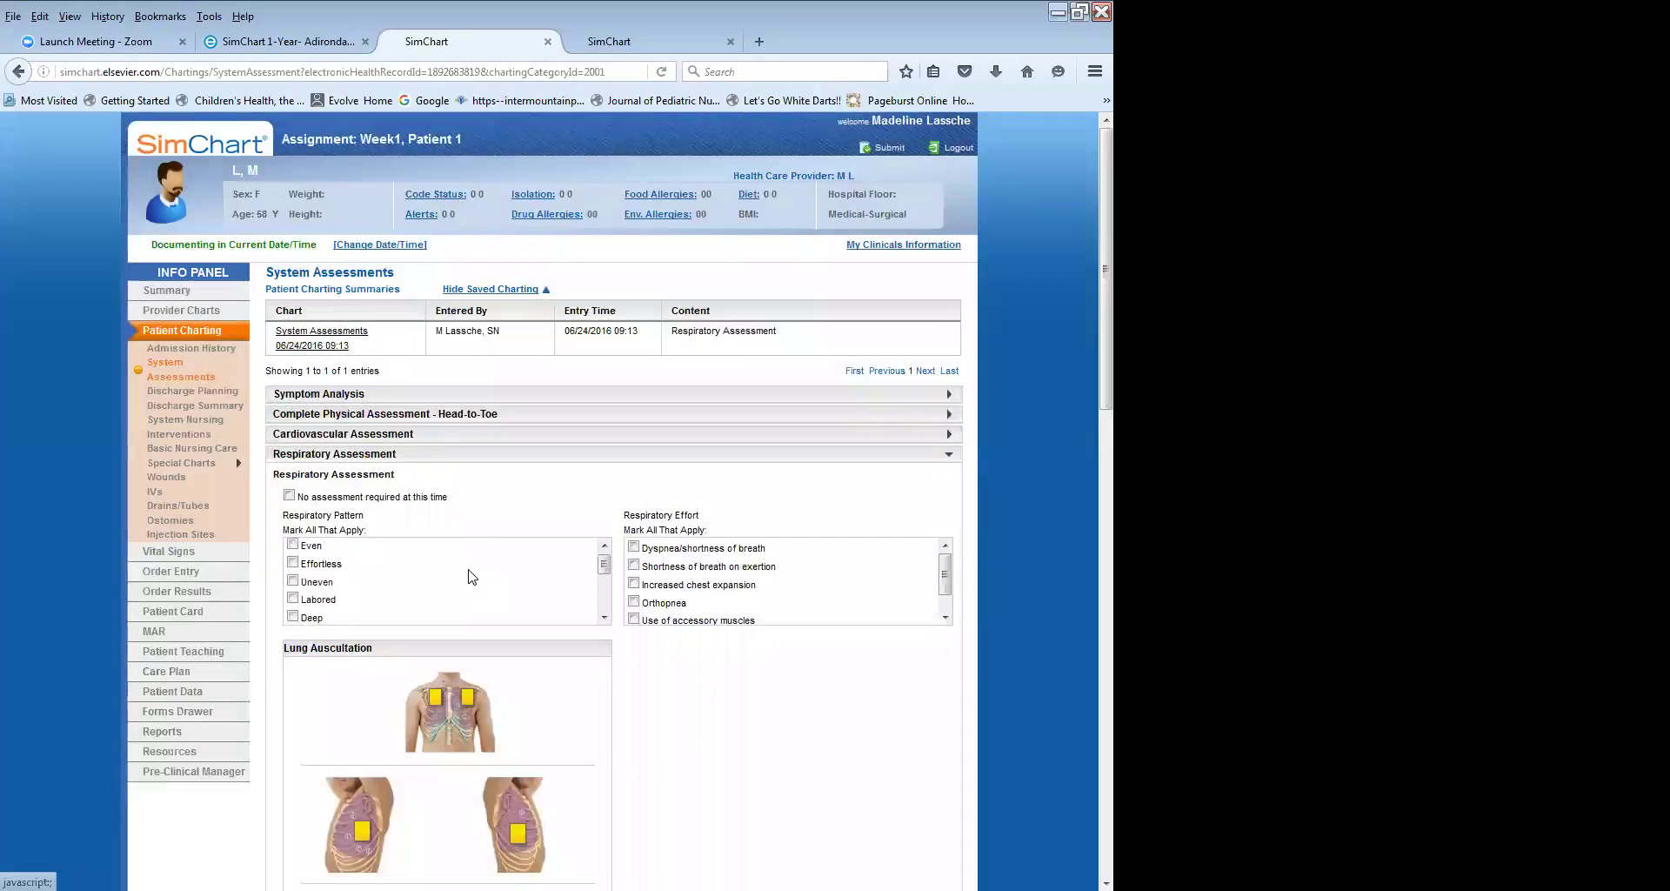
left_click(311, 609)
scroll(700, 648, "down", 3)
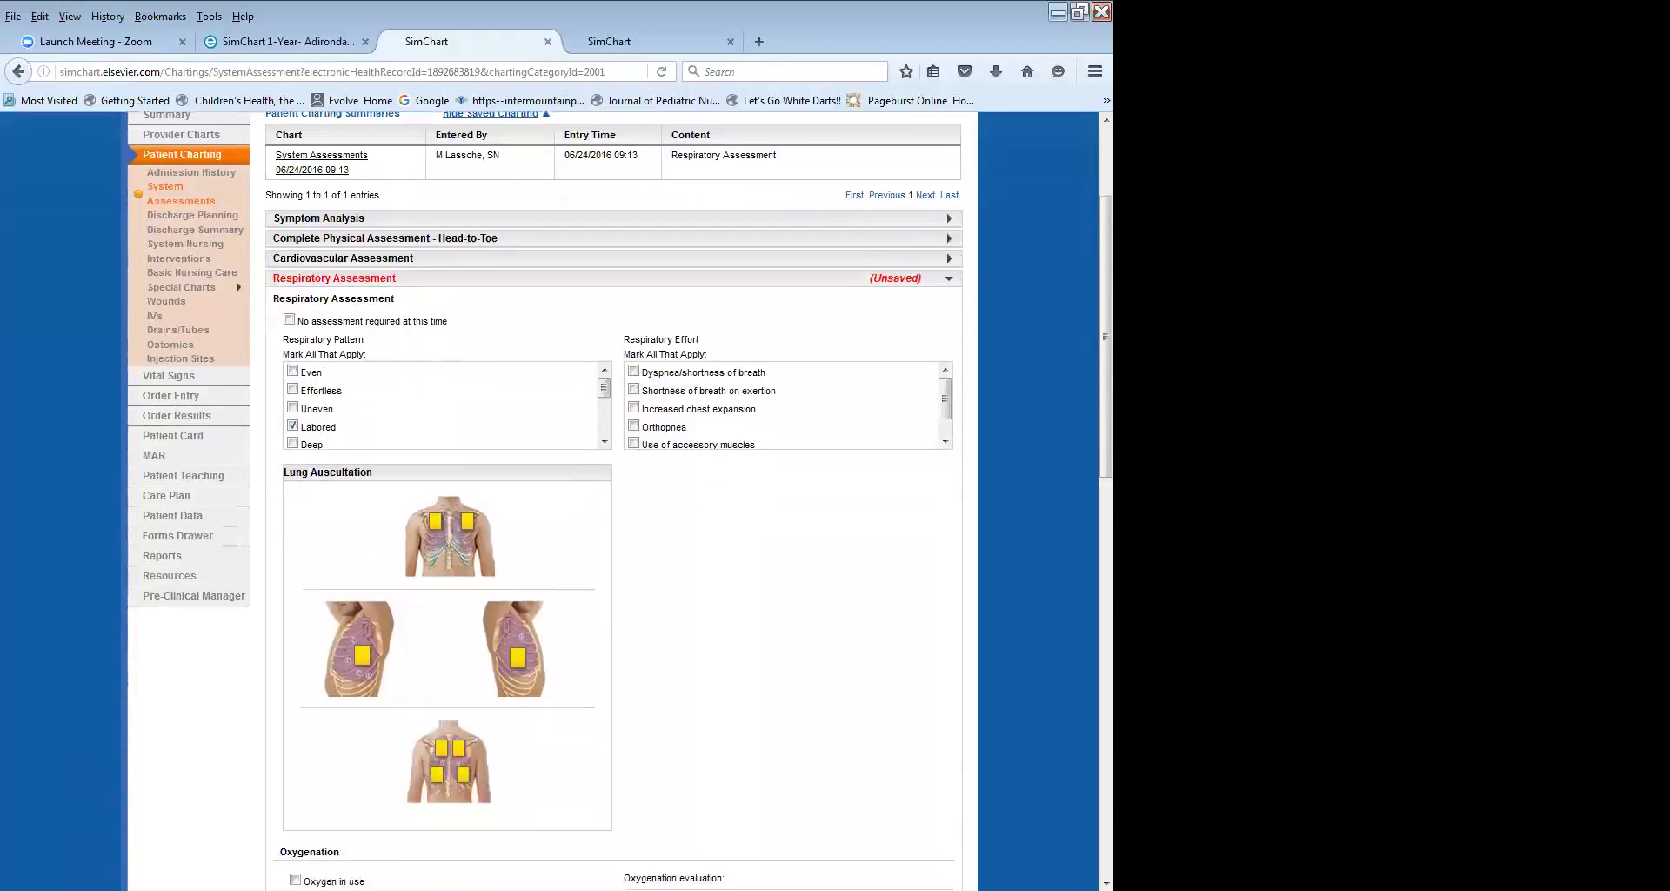
scroll(614, 500, "down", 15)
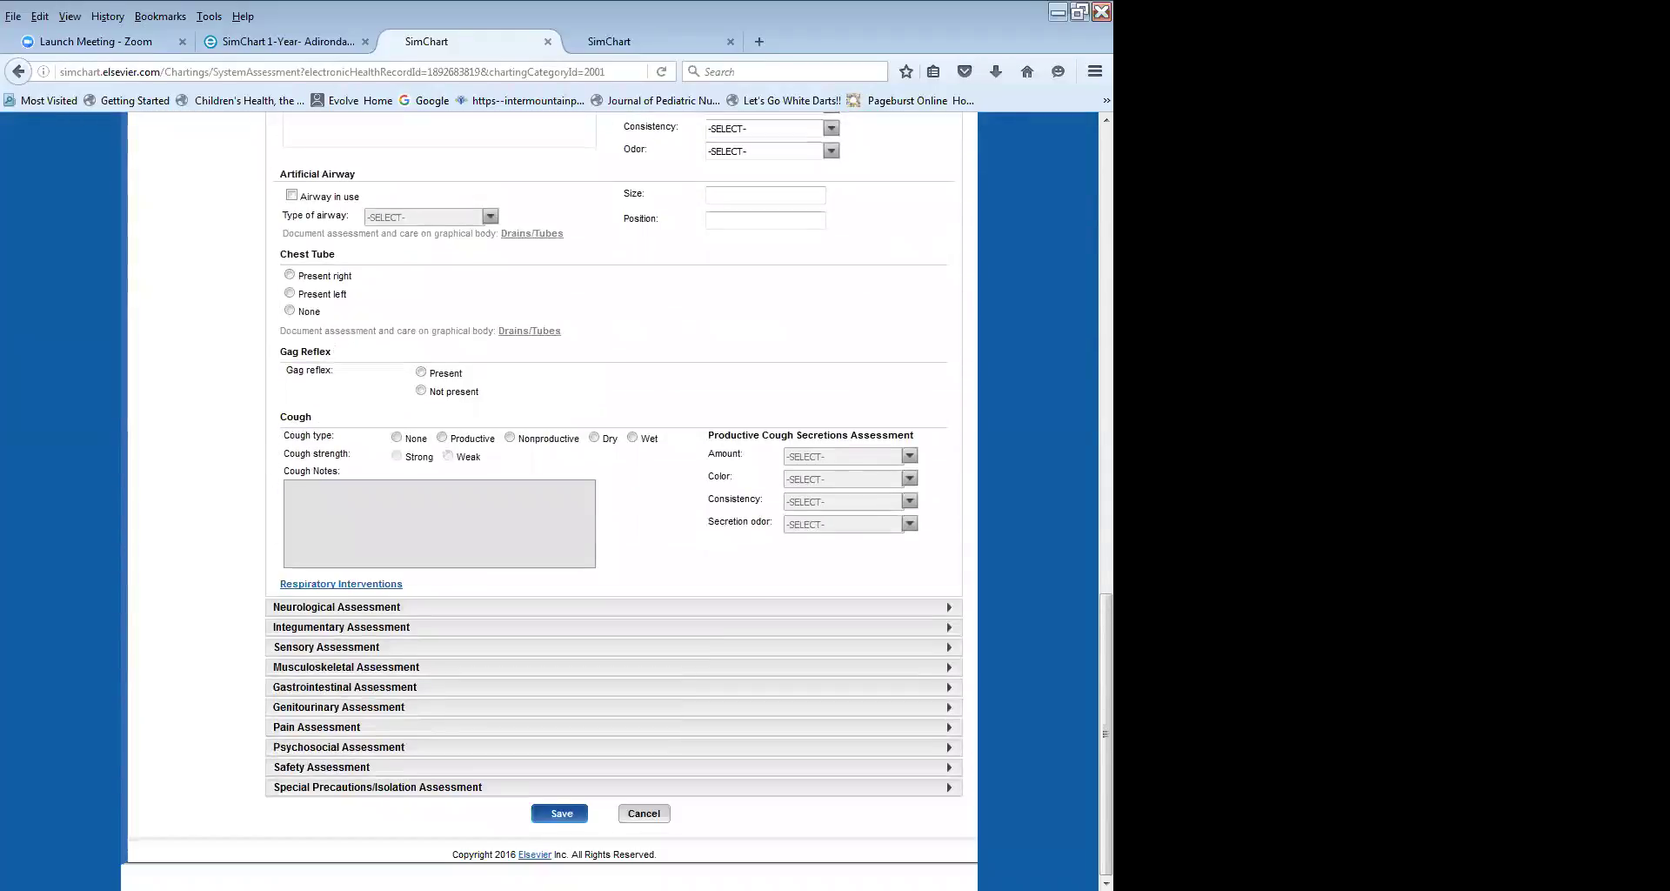
left_click(559, 813)
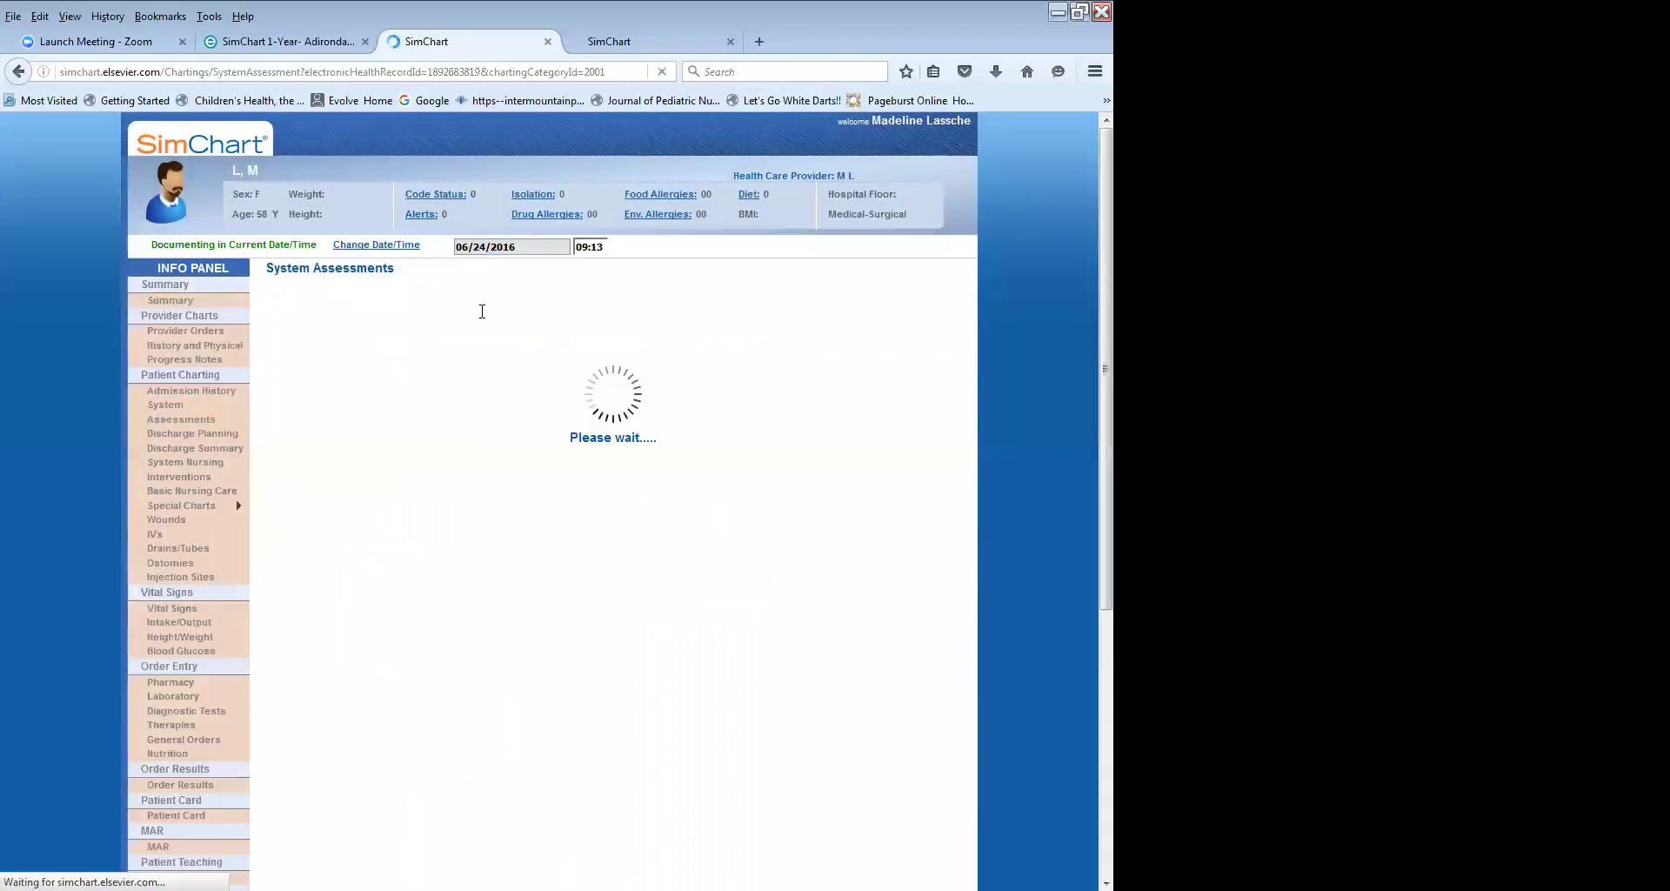
Show the saved charting and compare the 09:13 and 09:16 System Assessments summaries.
left_click(540, 291)
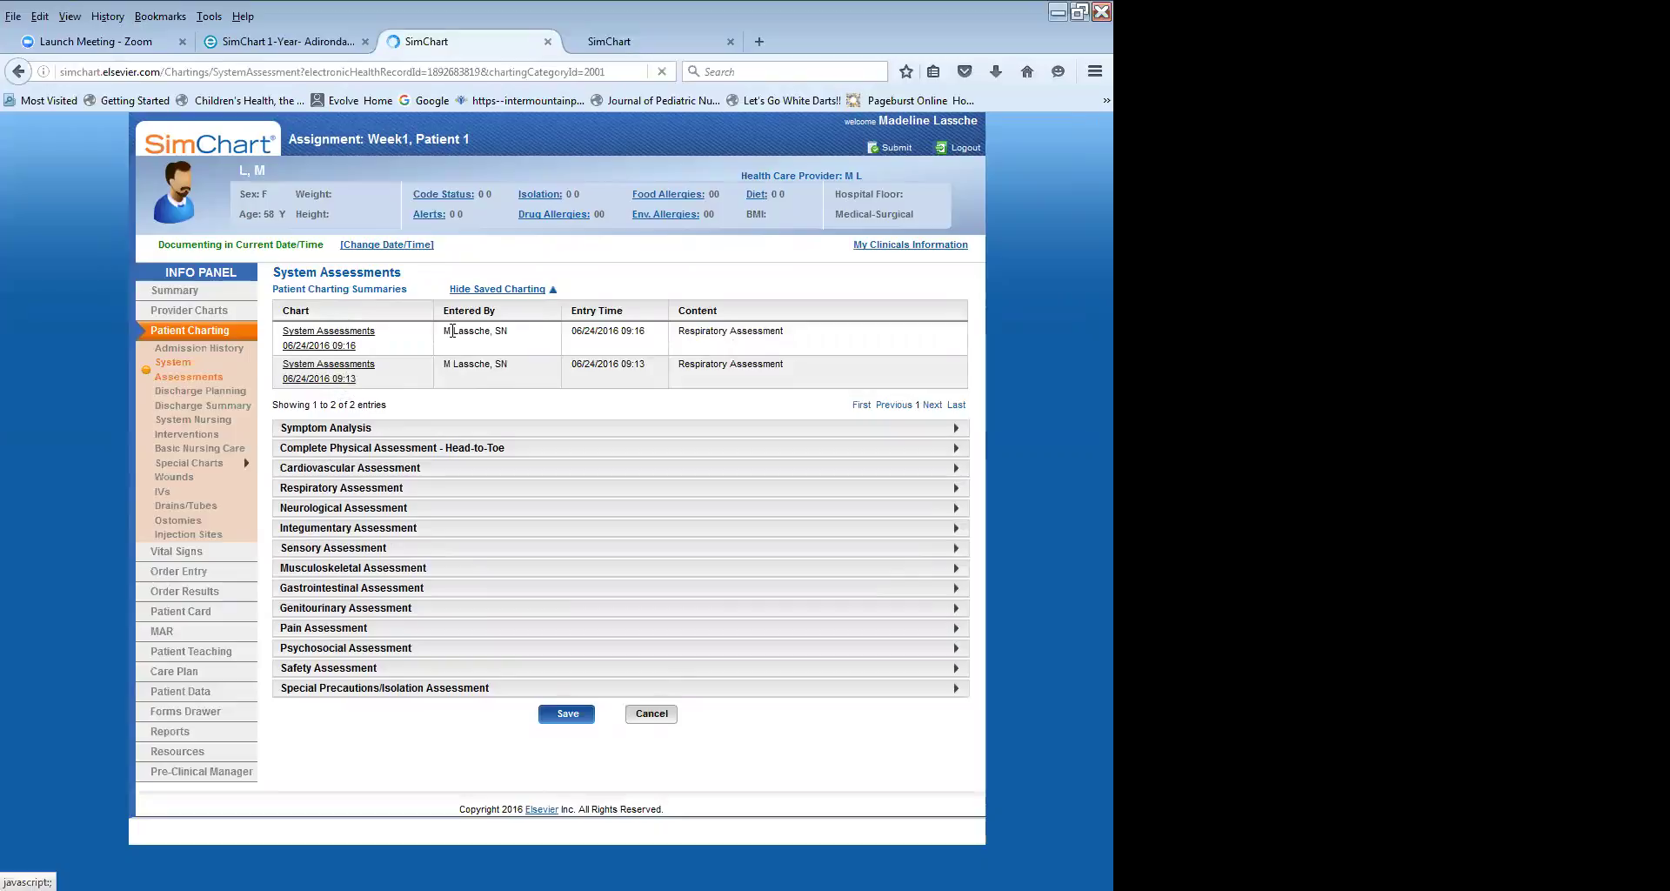
left_click(375, 375)
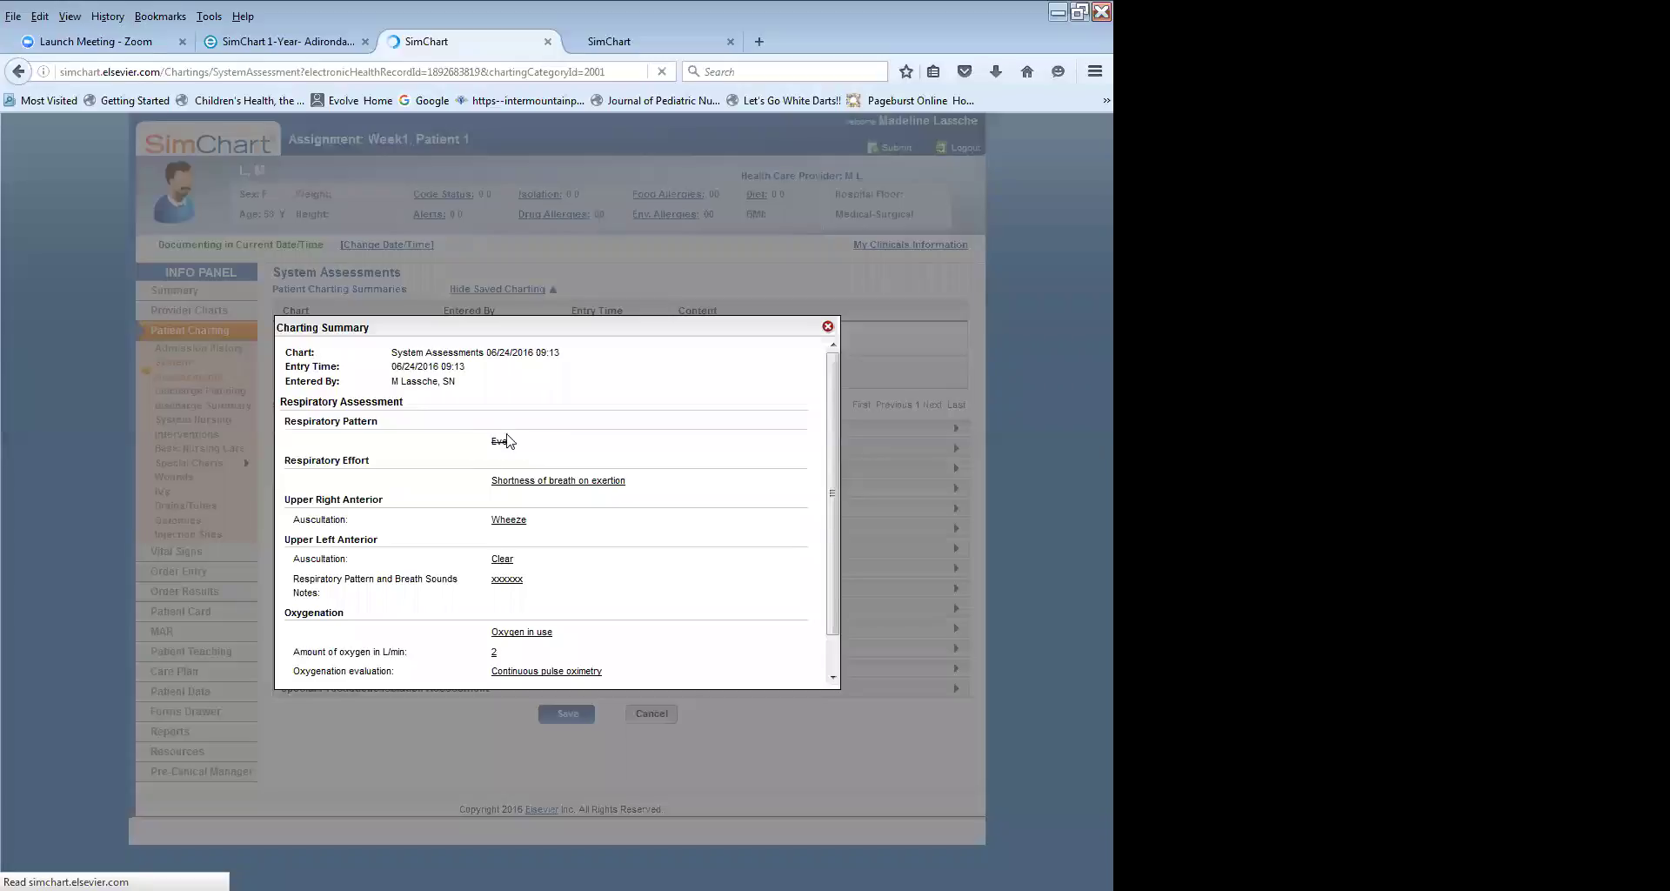
left_click(828, 327)
left_click(352, 337)
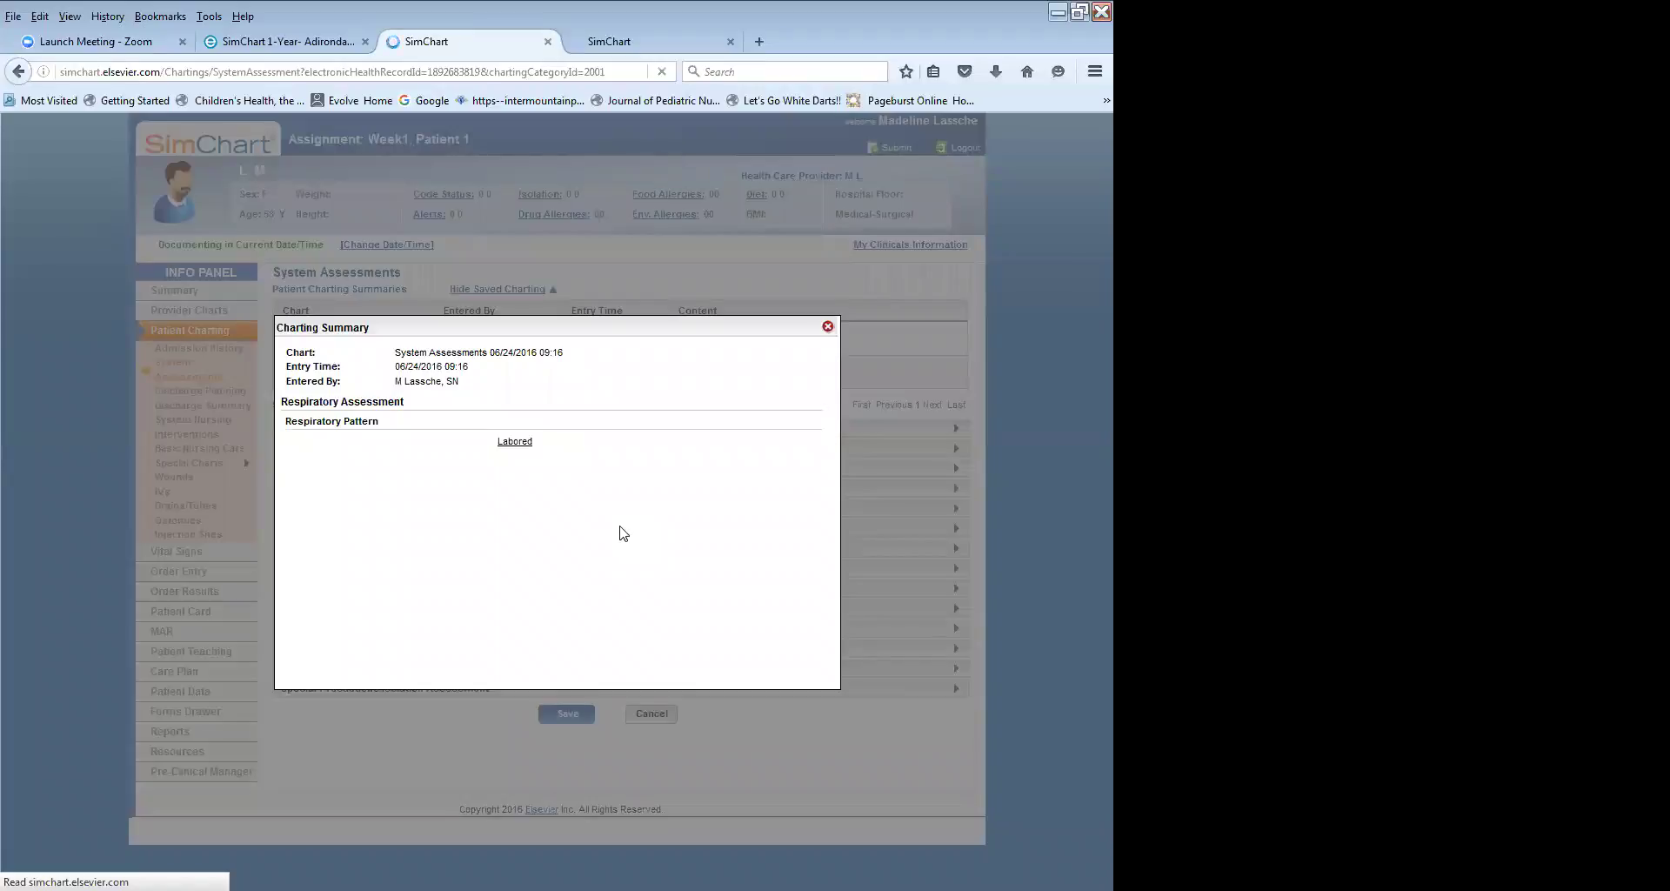
left_click(827, 327)
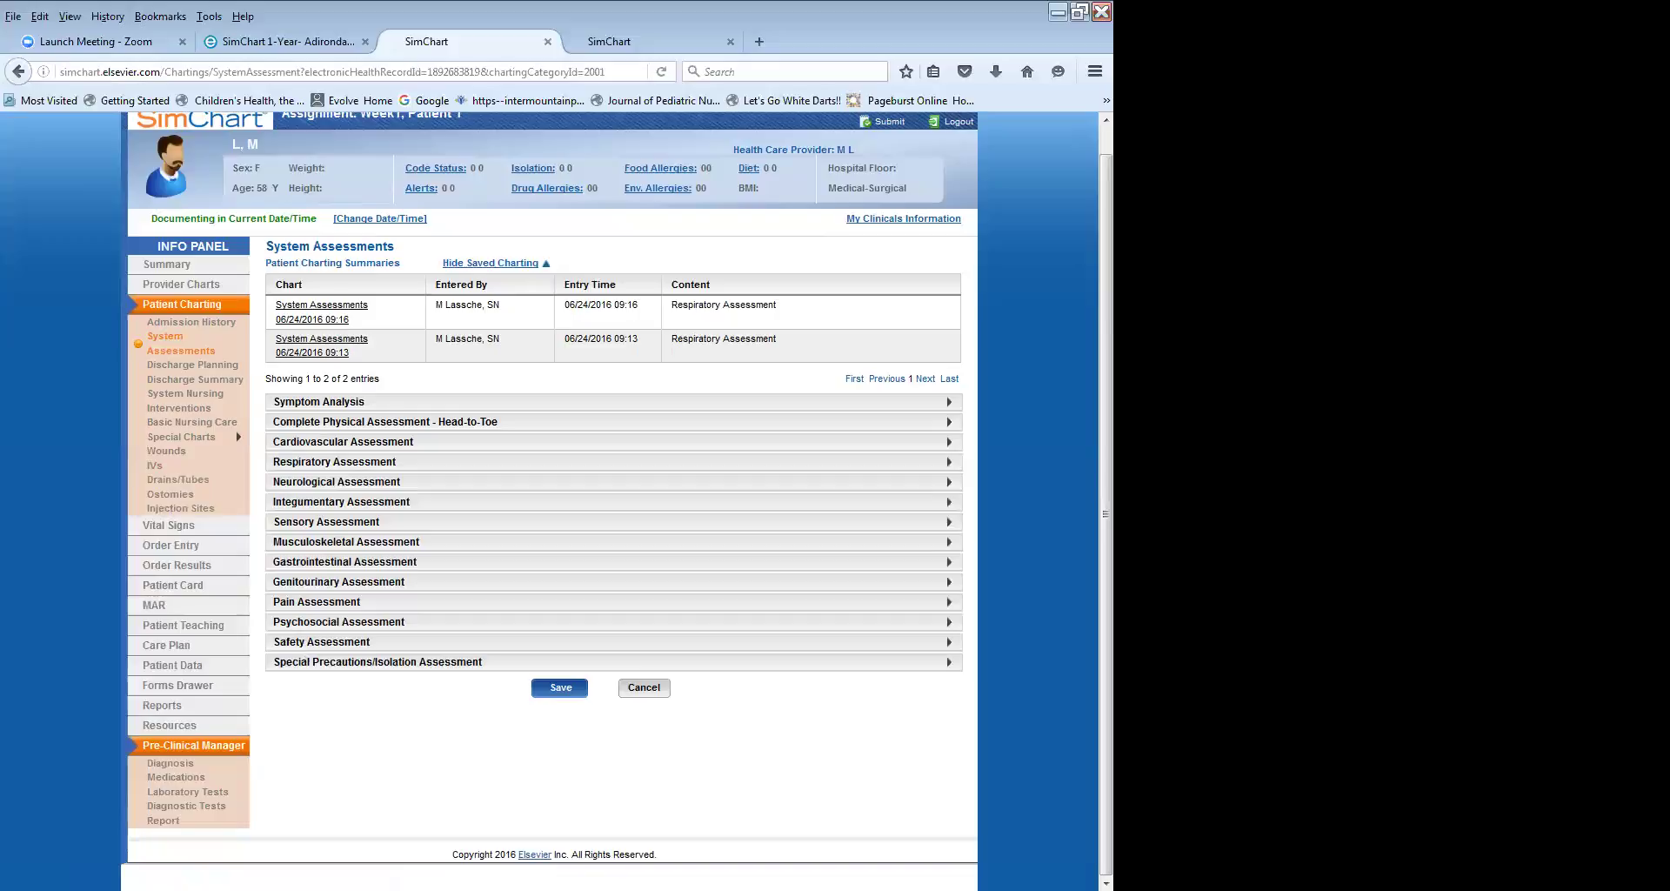
Open the Wounds chart and place a new wound on the right mid-abdomen of the front body view.
left_click(171, 451)
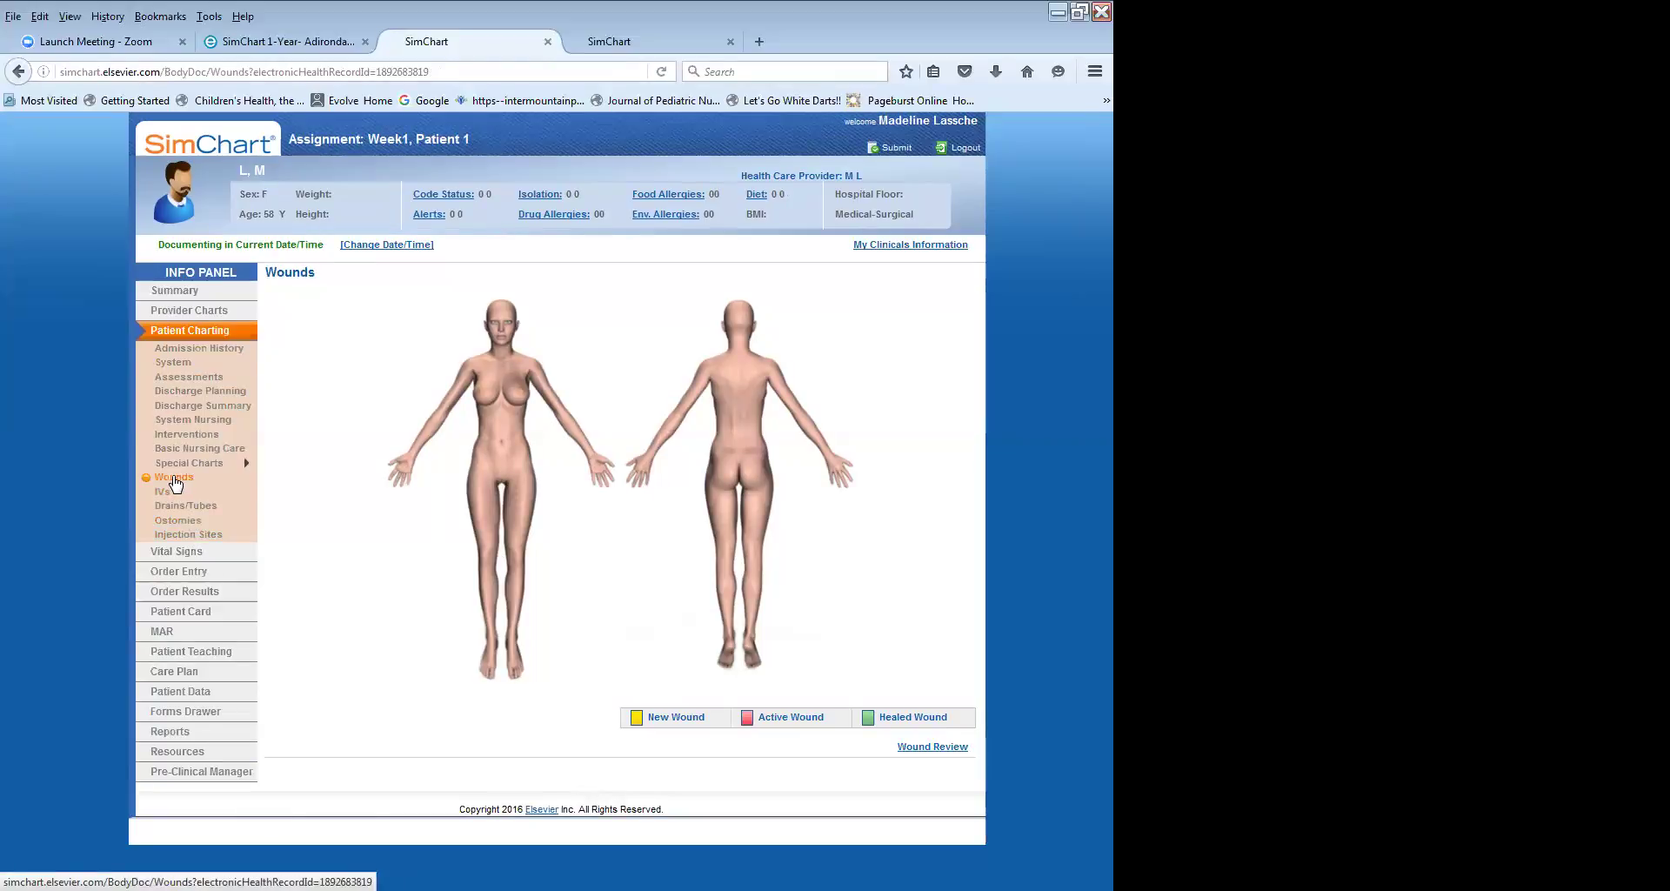
left_click(487, 445)
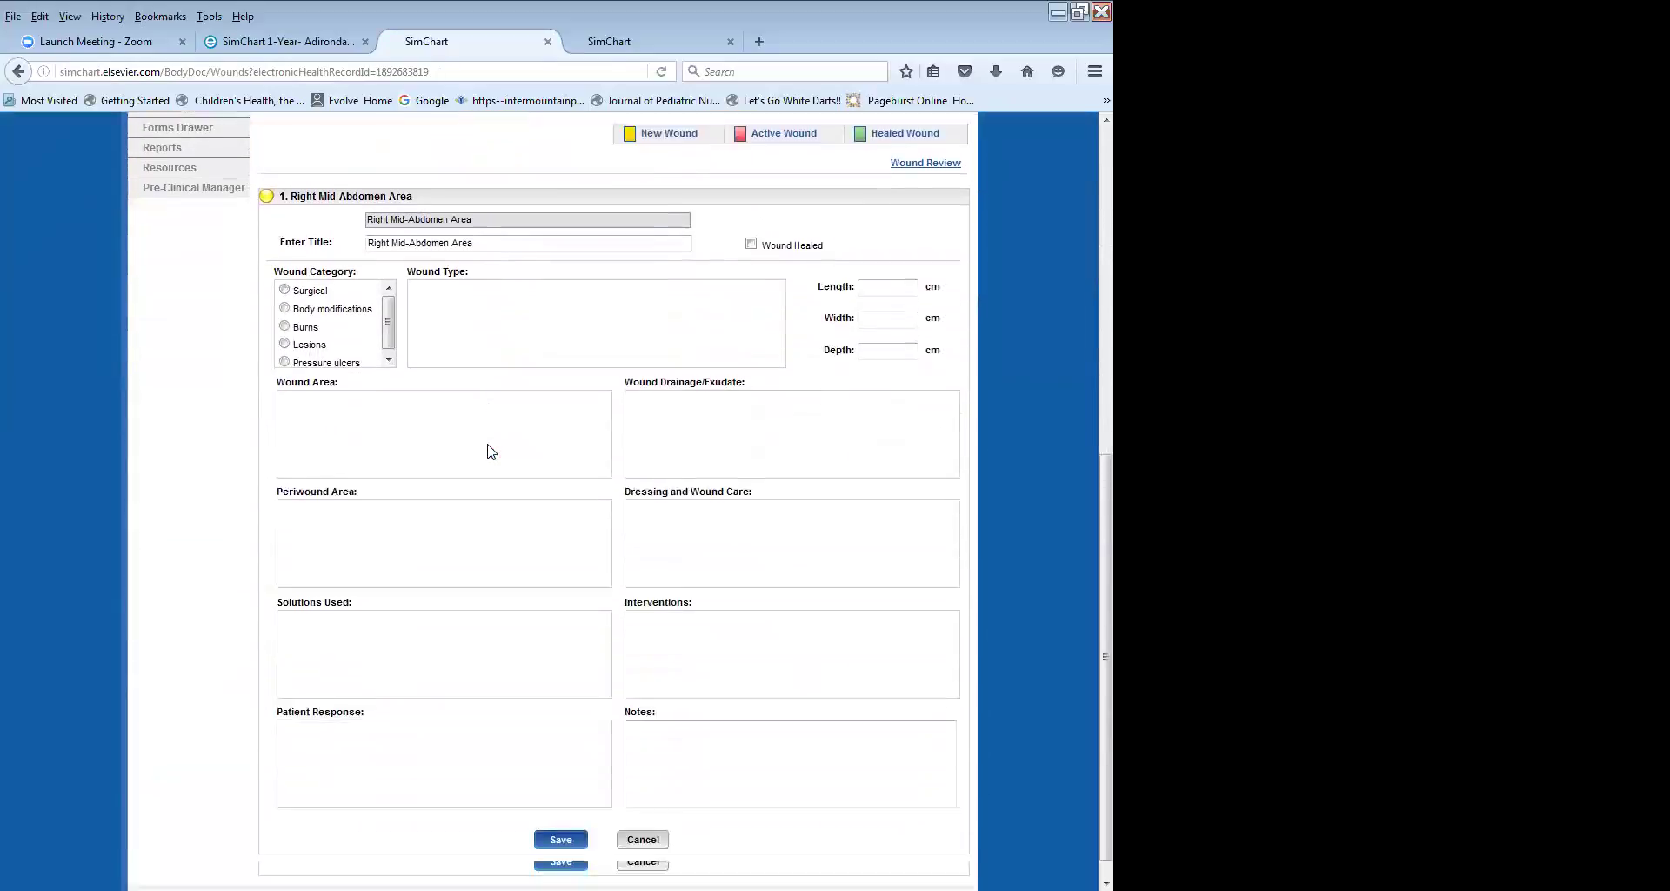
scroll(488, 589, "up", 5)
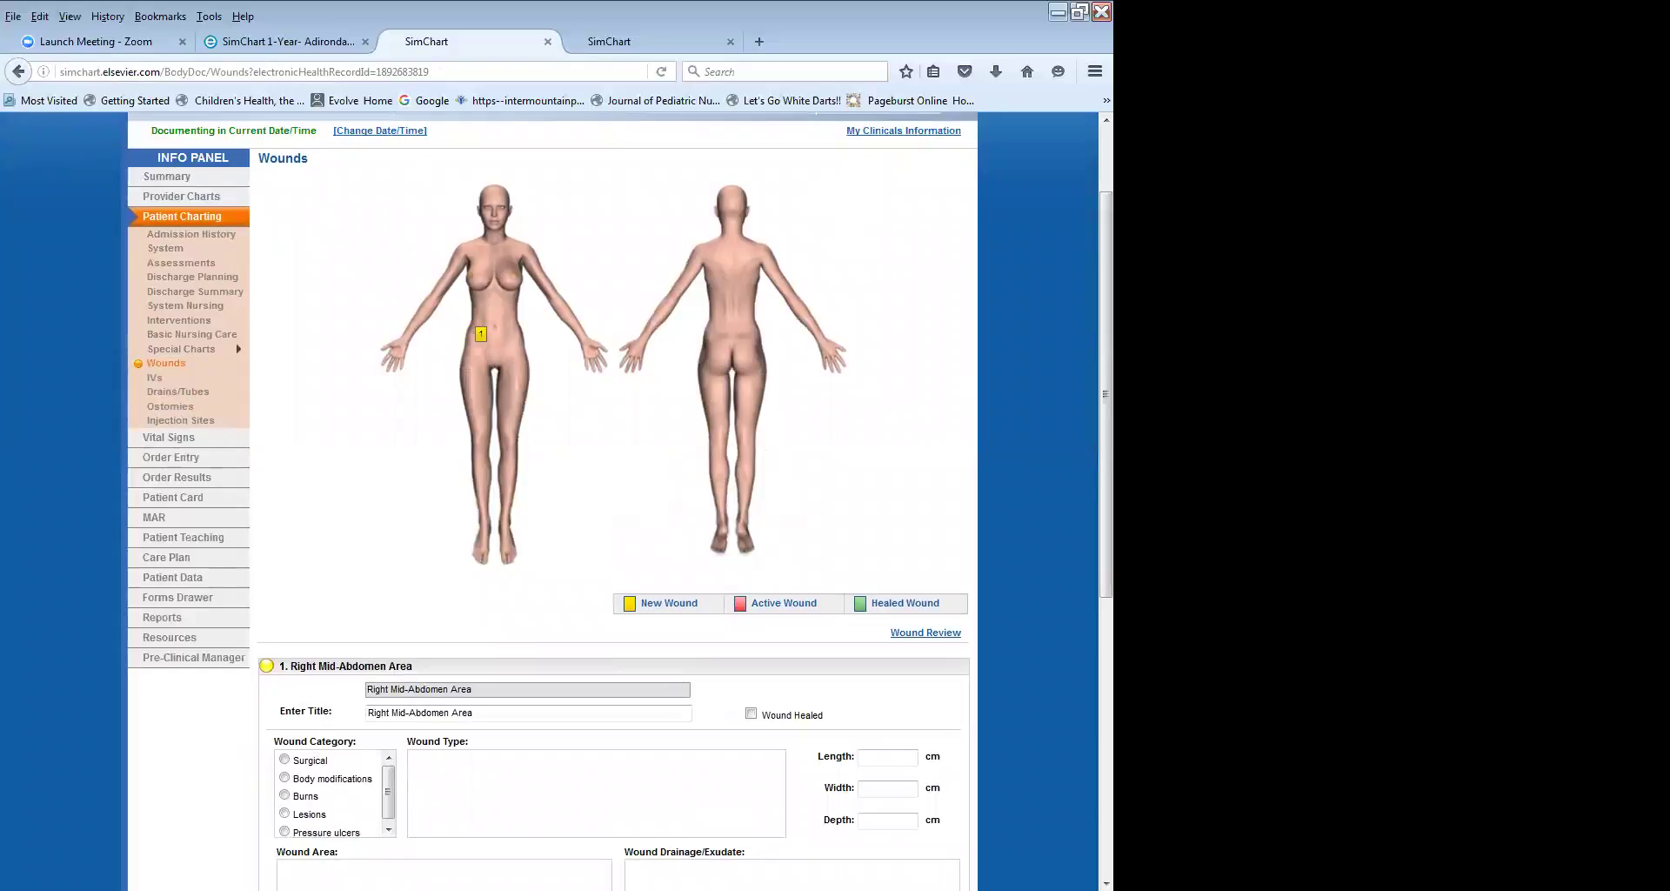
scroll(481, 341, "down", 5)
scroll(512, 634, "up", 8)
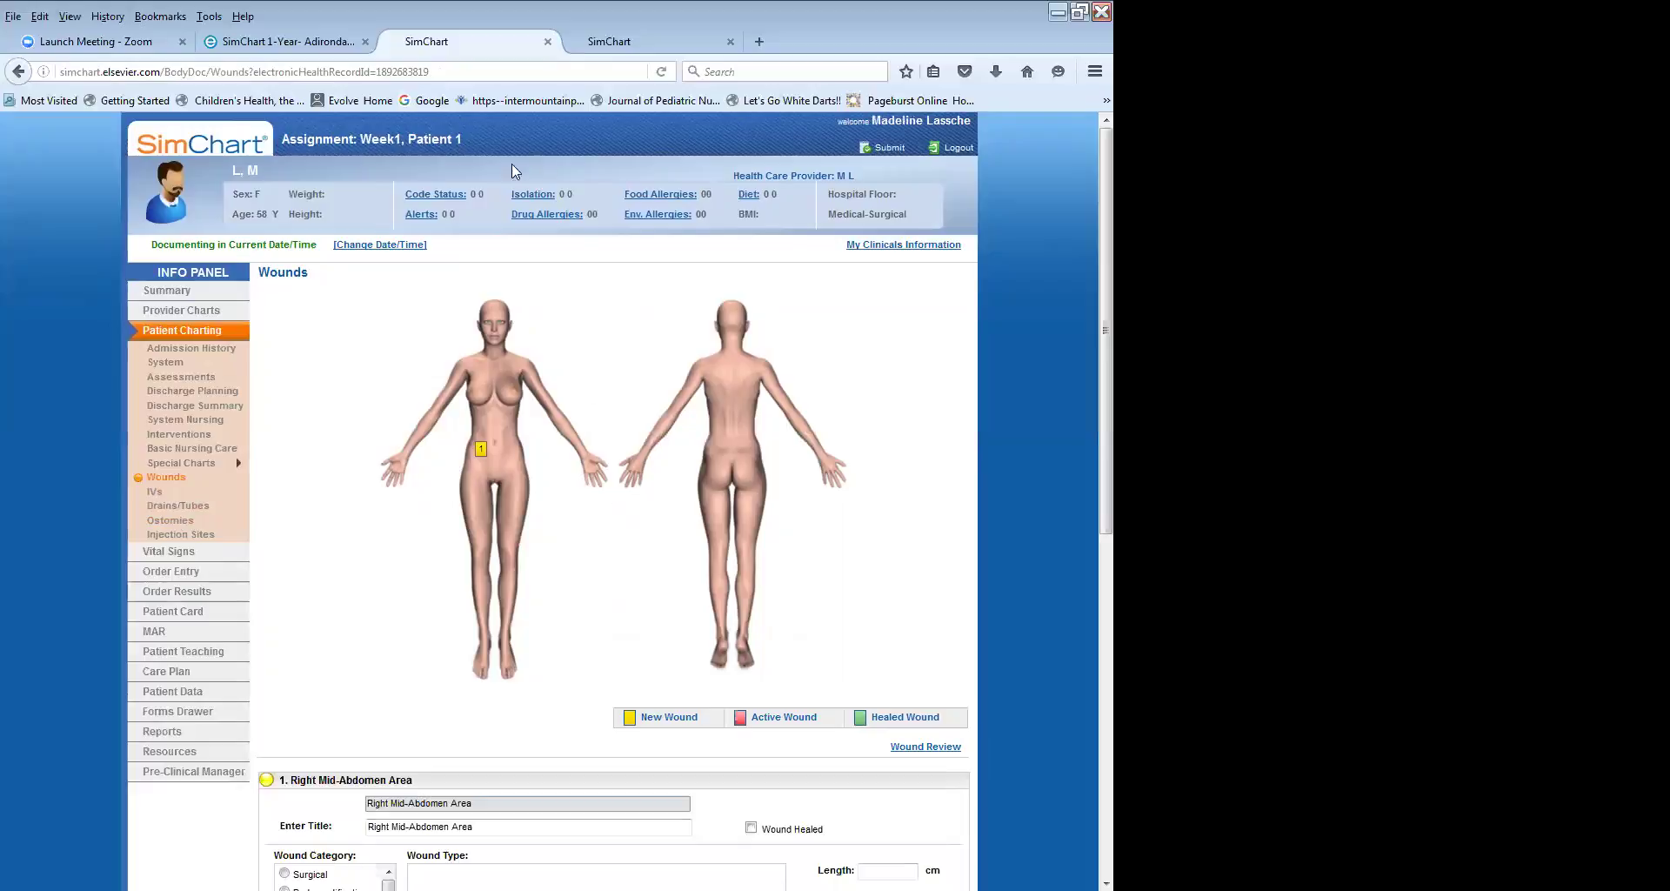
scroll(413, 609, "down", 4)
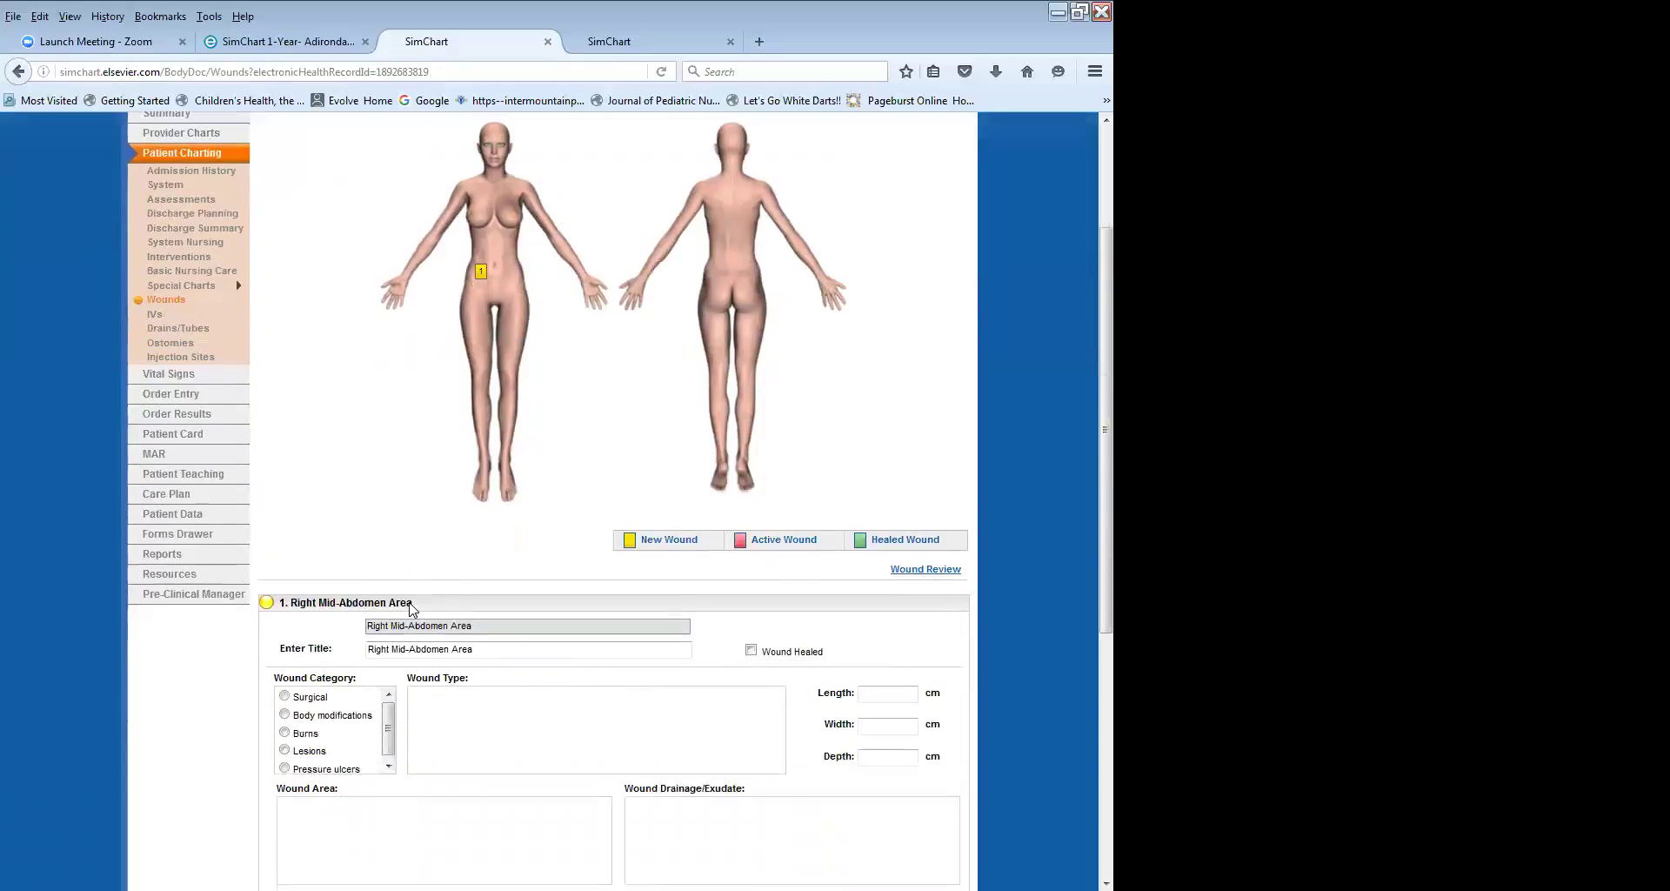
Examine the wound types offered for the Surgical, Burns, Lesions and Pressure ulcers wound categories.
scroll(413, 609, "down", 1)
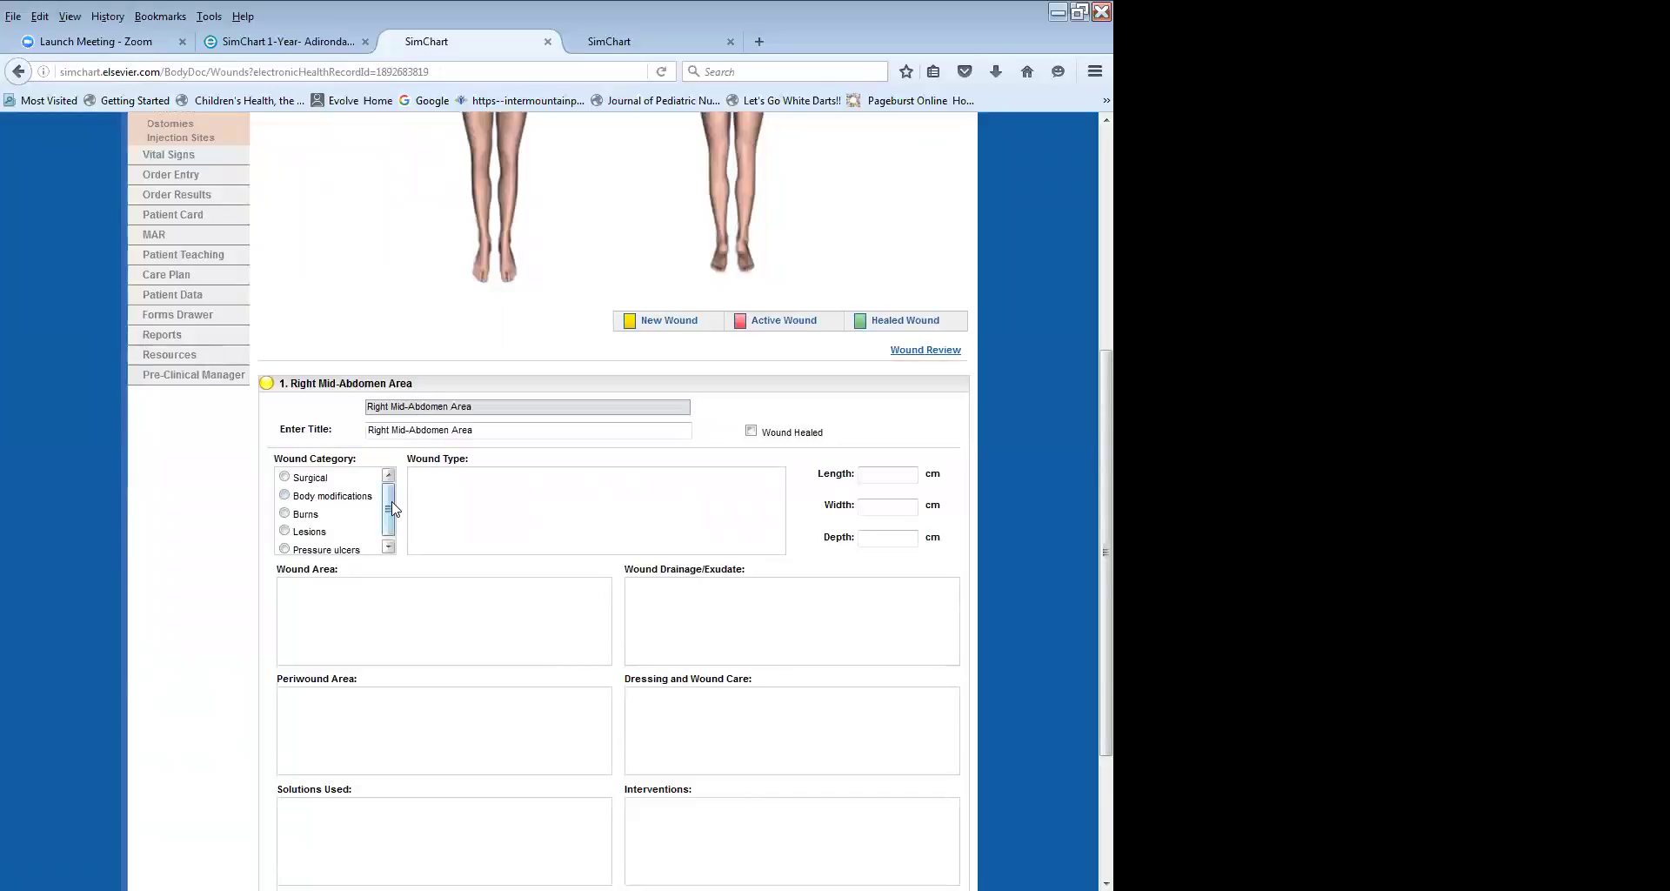
scroll(388, 513, "down", 1)
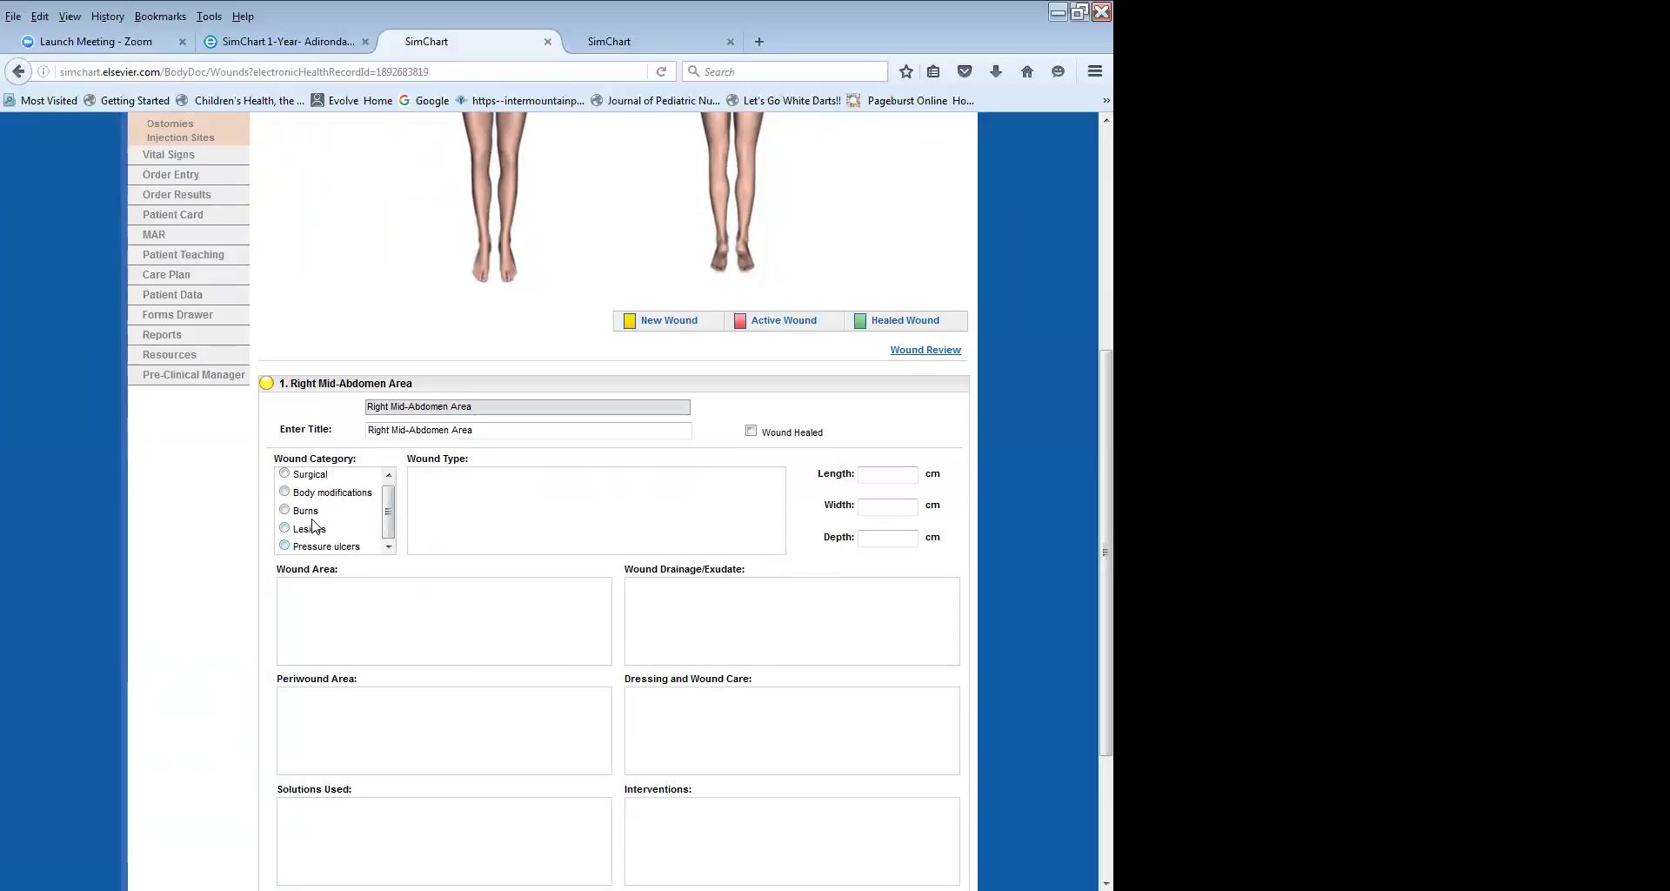
left_click(284, 474)
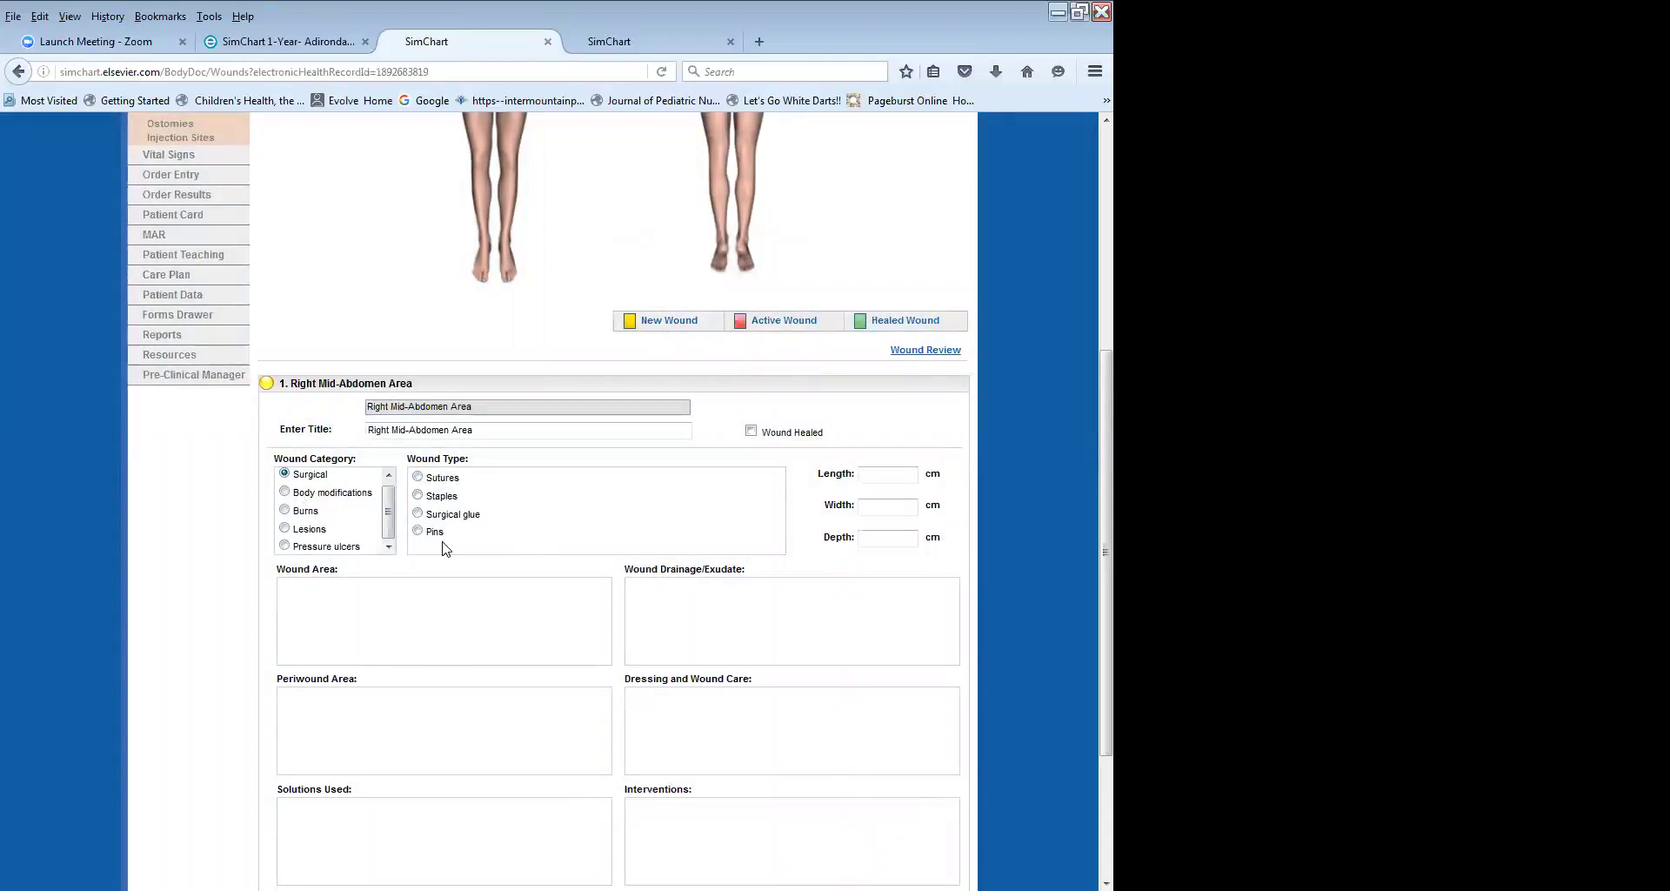
left_click(285, 510)
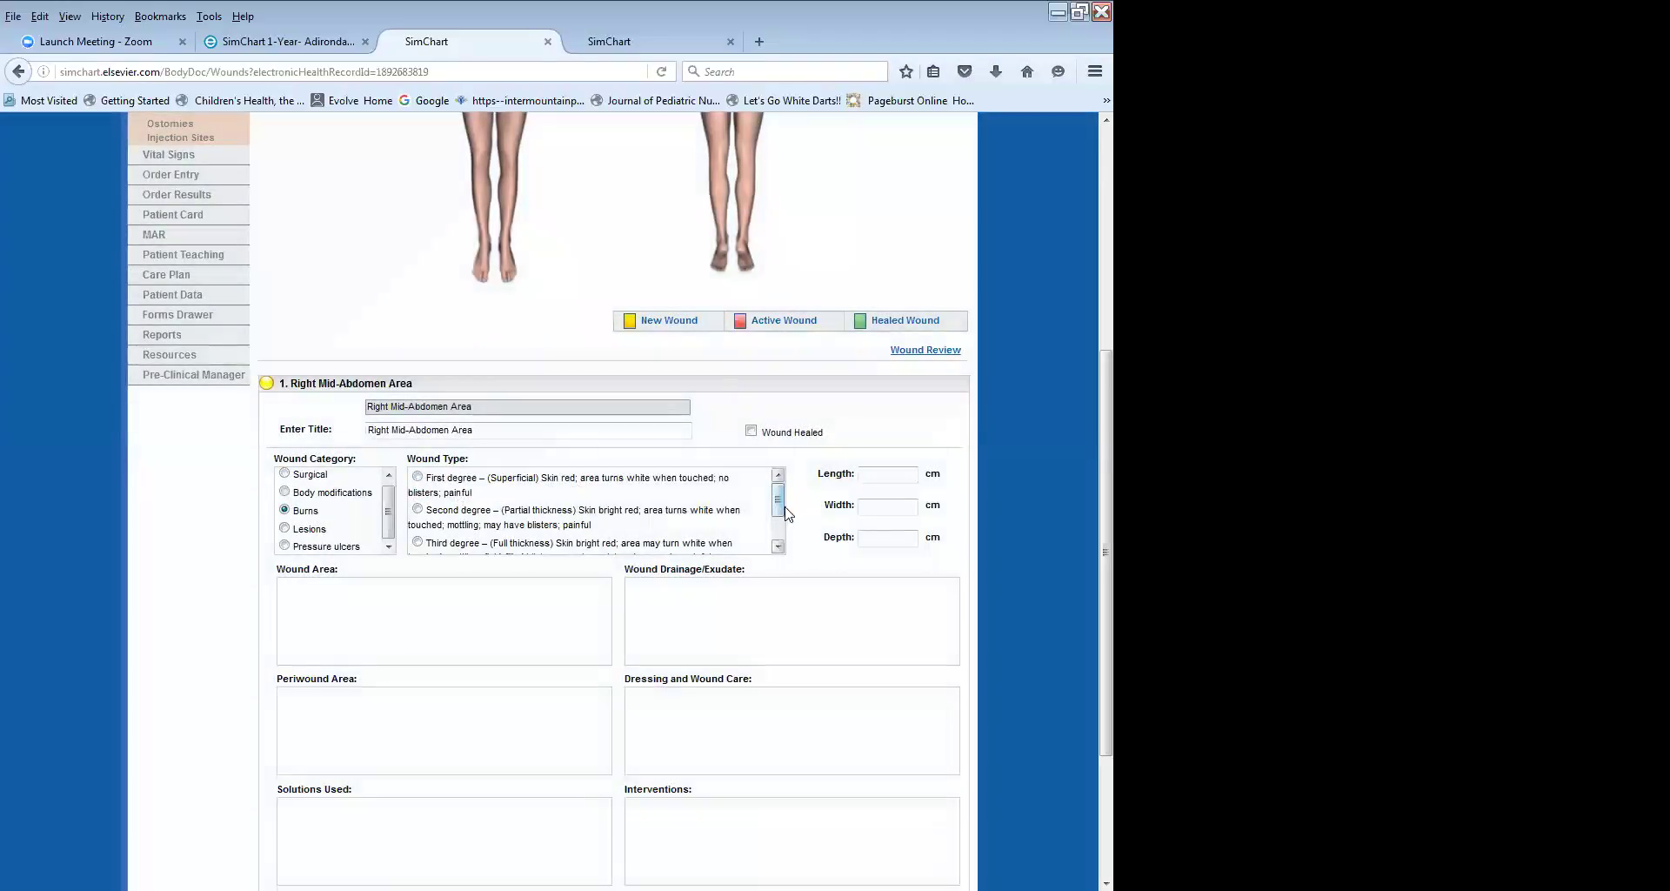
left_click_drag(780, 501, 769, 454)
left_click(284, 528)
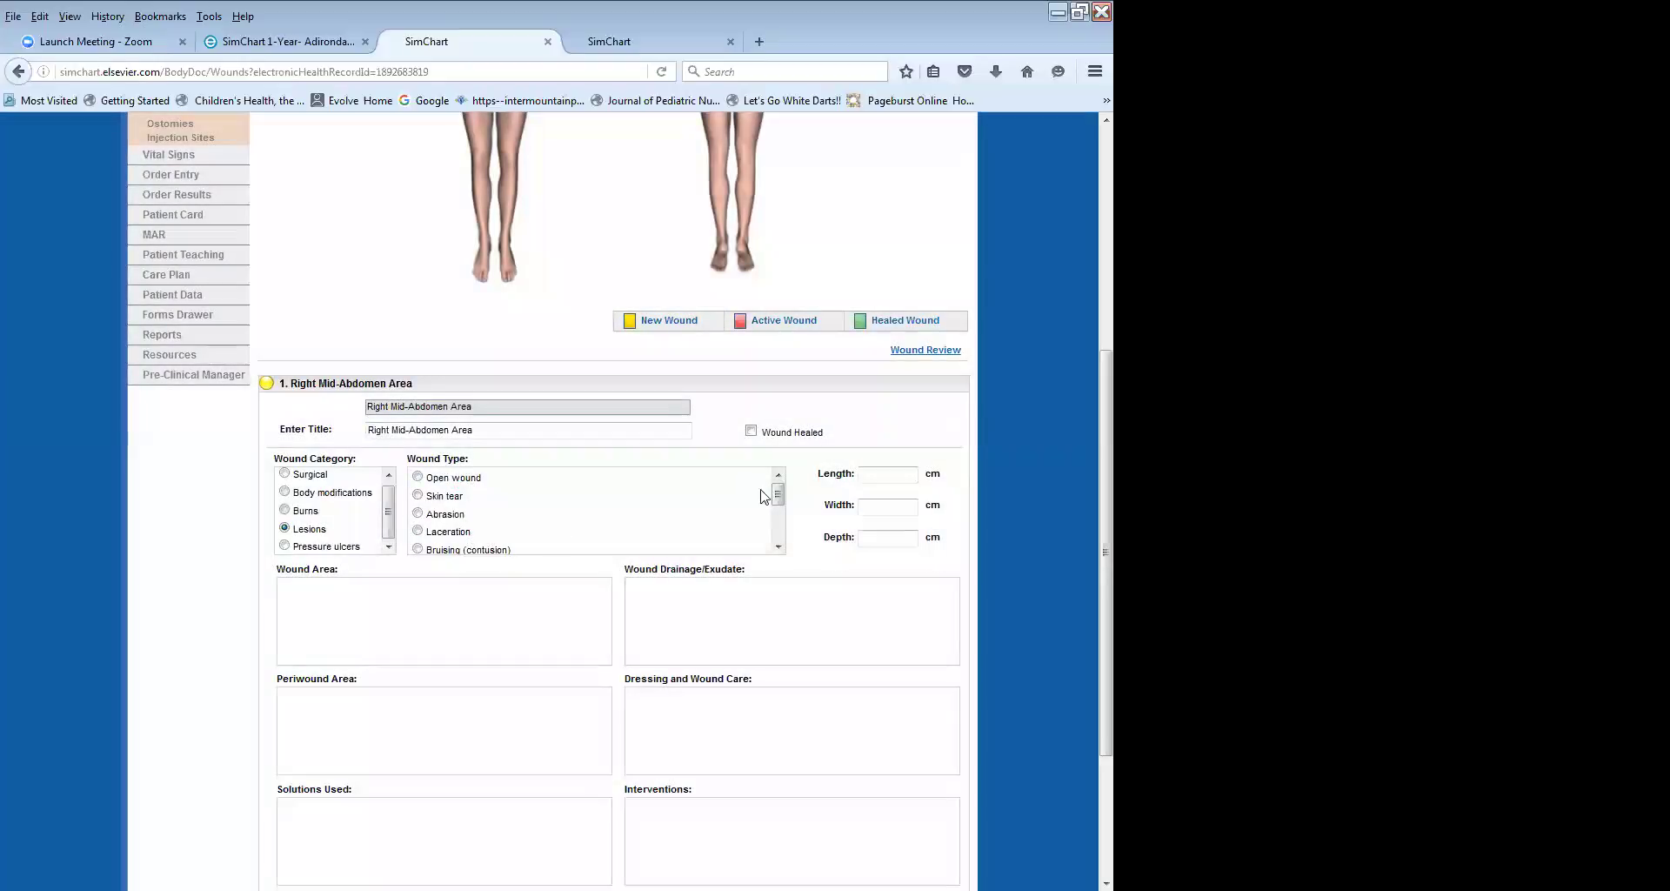
left_click(777, 546)
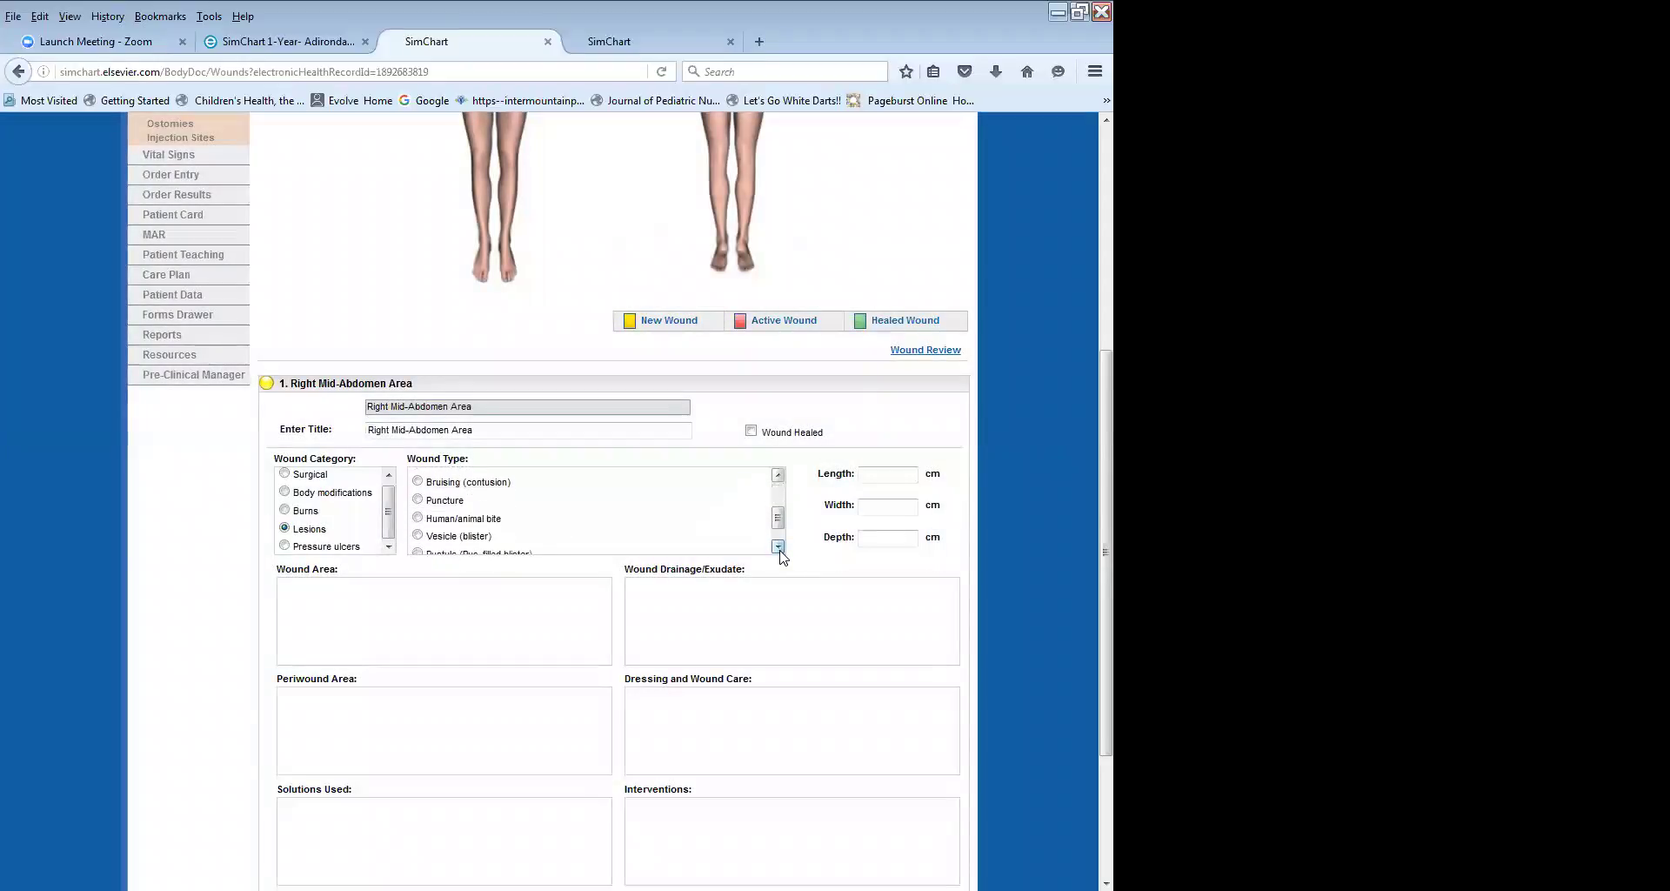
left_click(778, 547)
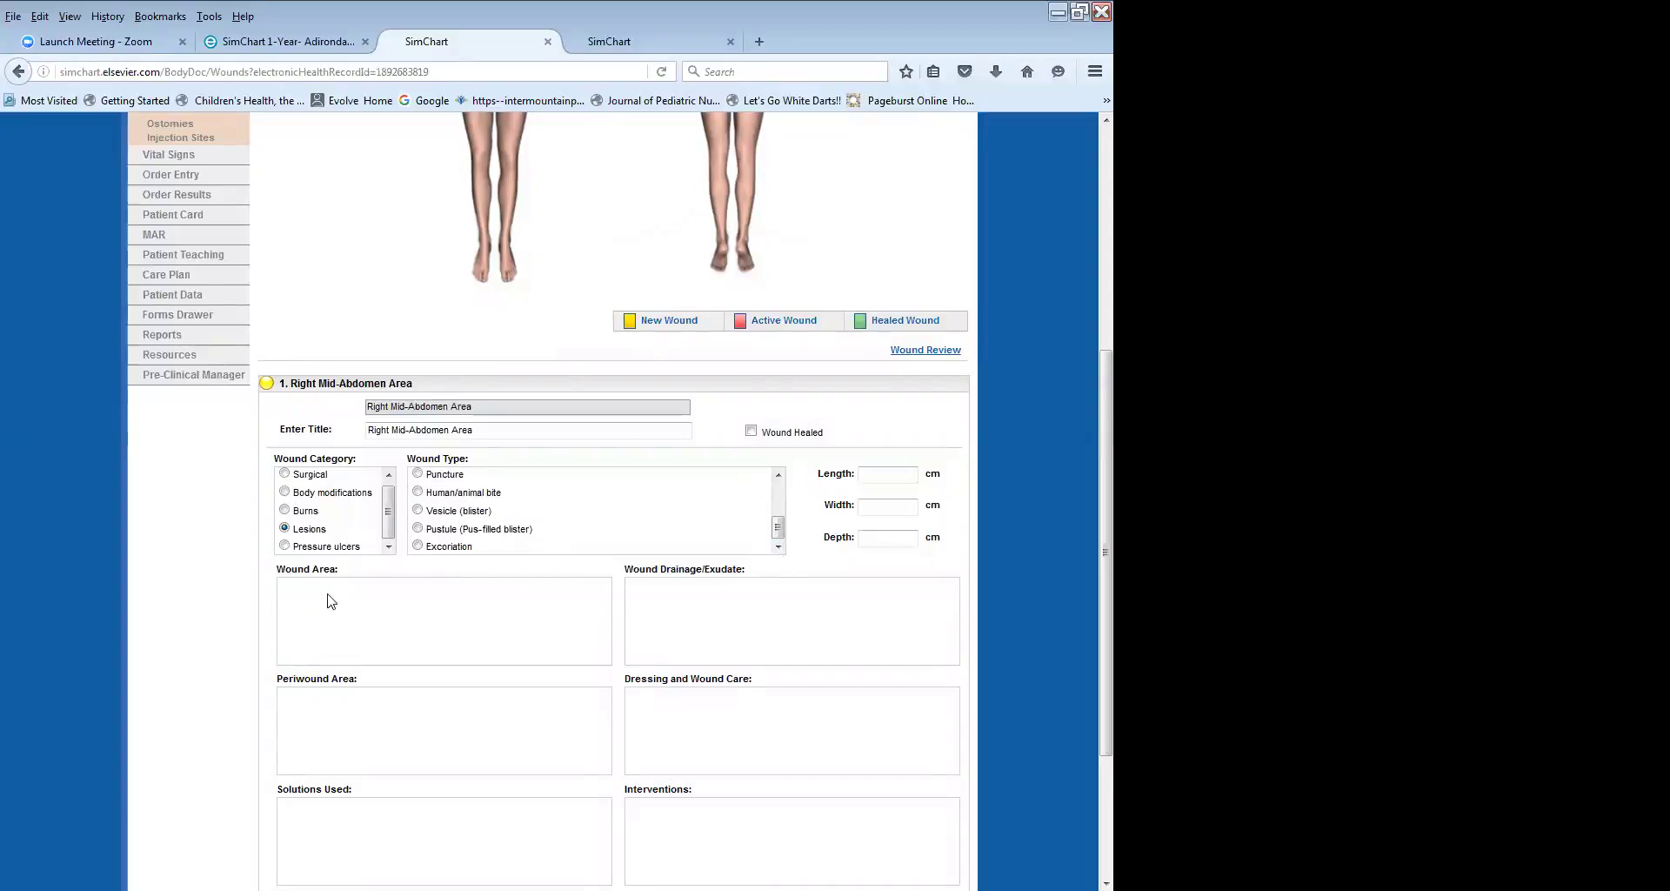
left_click(285, 546)
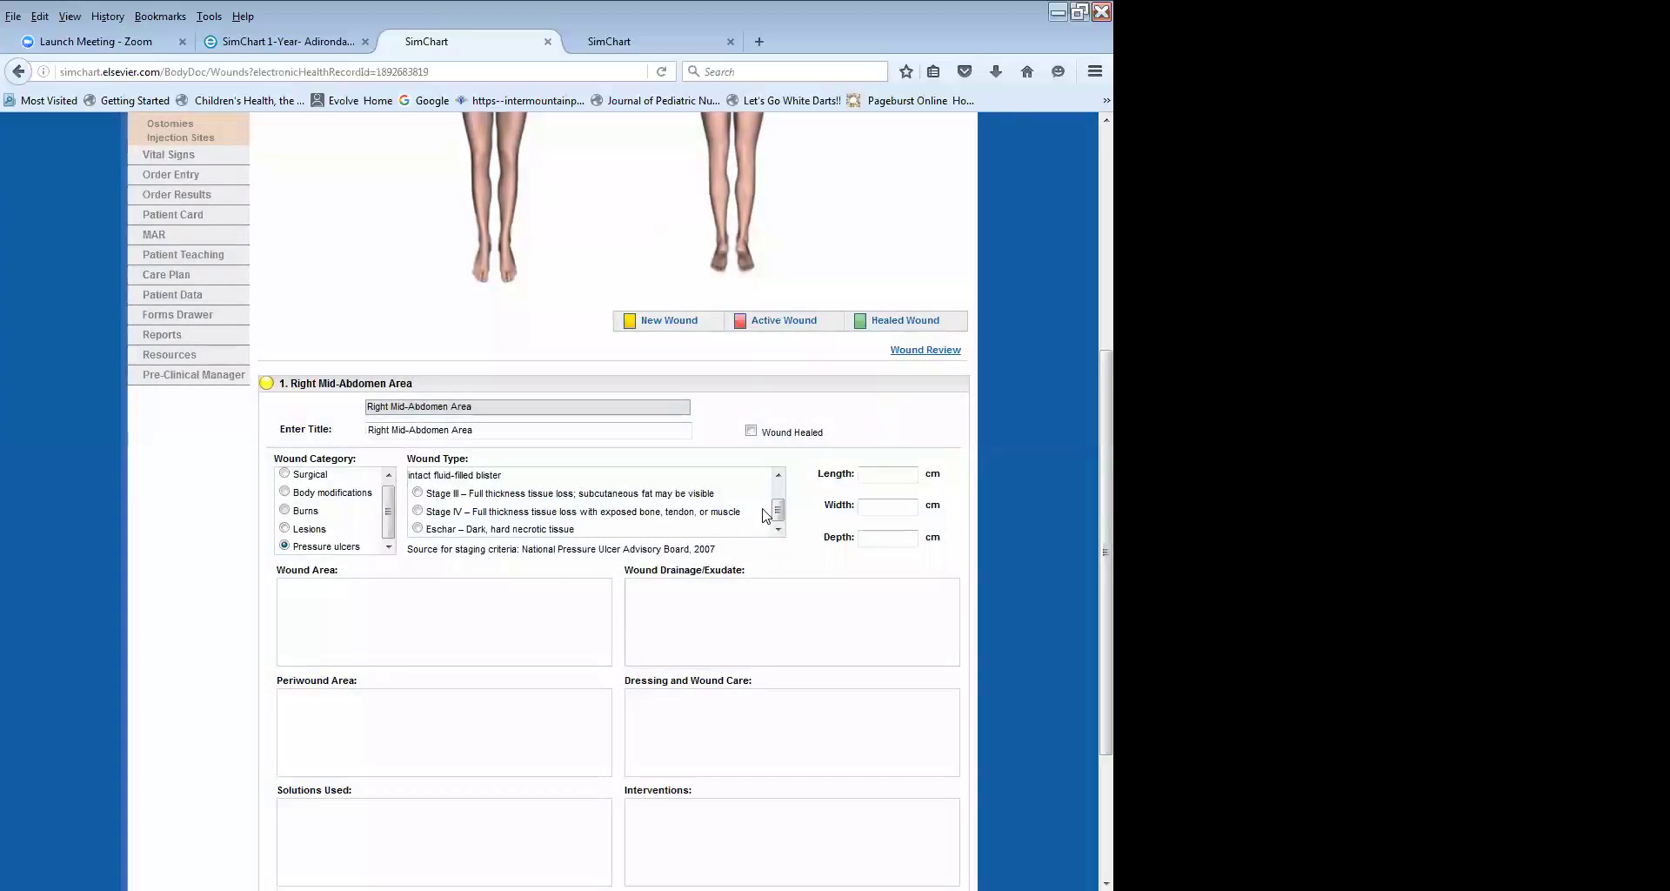
mouse_move(779, 512)
left_mouse_down()
mouse_move(779, 495)
mouse_move(778, 512)
left_mouse_up()
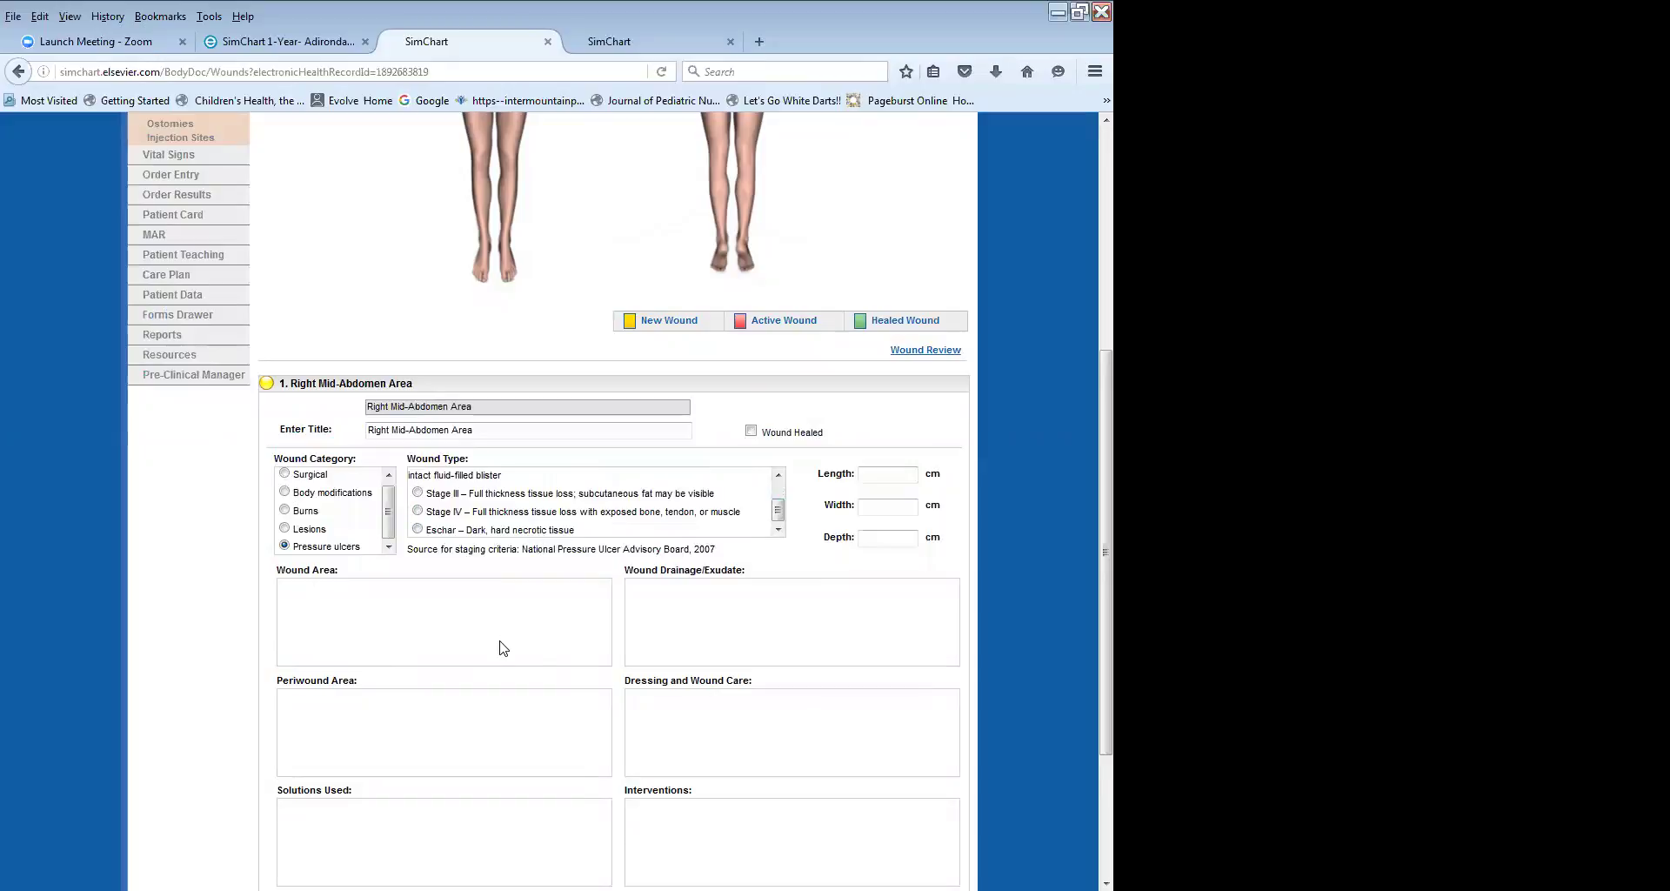
Set the Right Mid-Abdomen Area wound's category to Burns and its type to Second degree (Partial thickness).
scroll(517, 353, "up", 5)
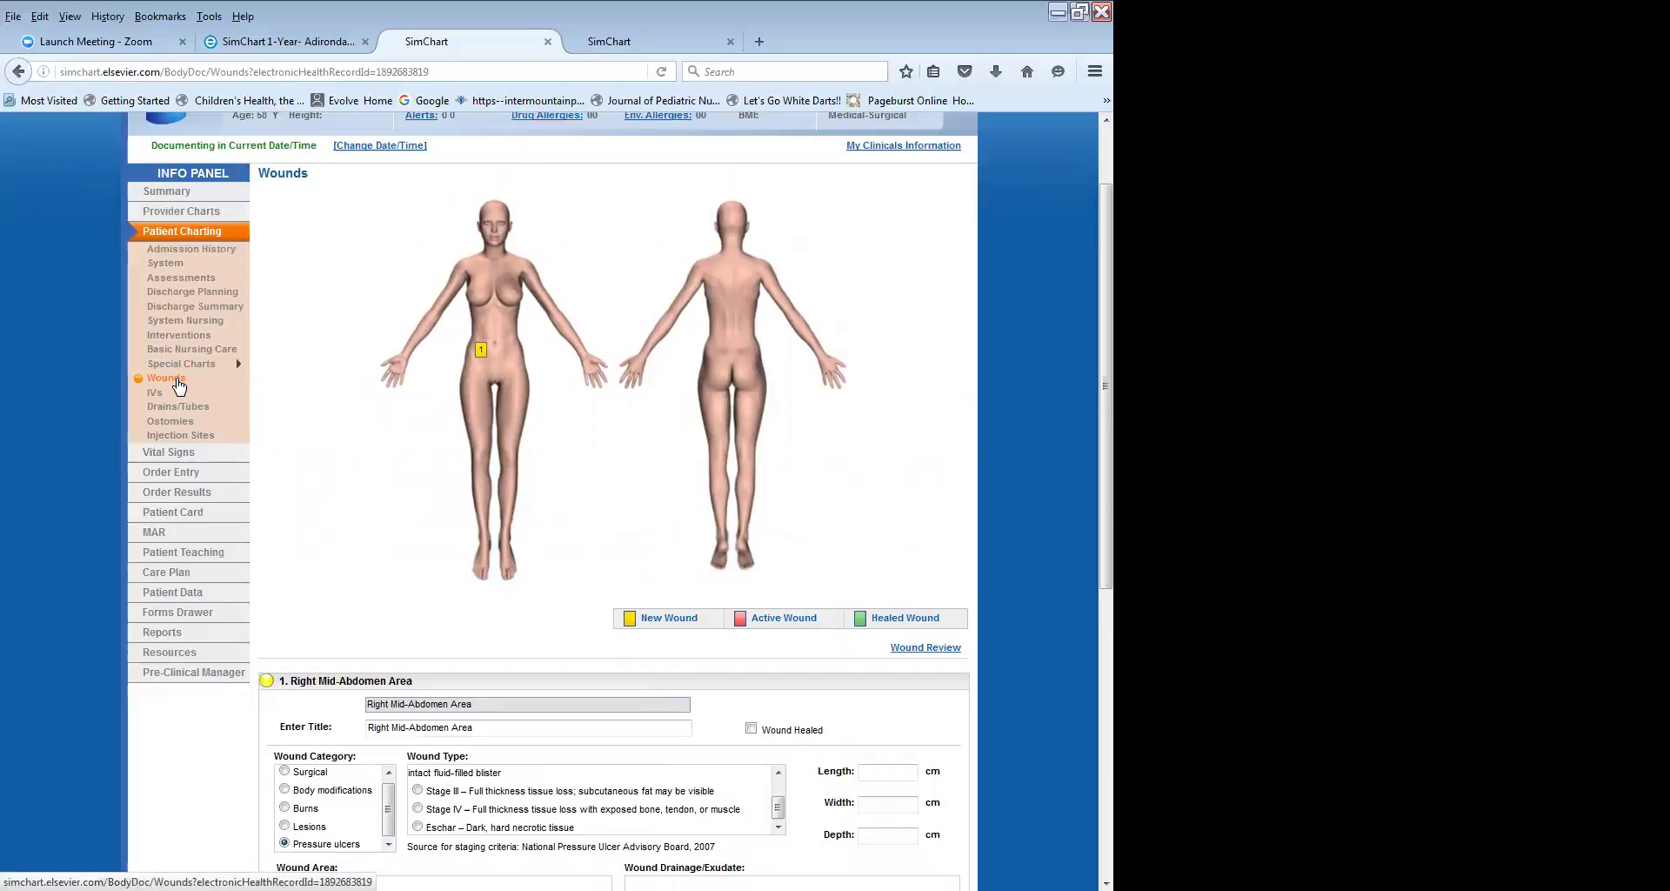
scroll(311, 592, "down", 3)
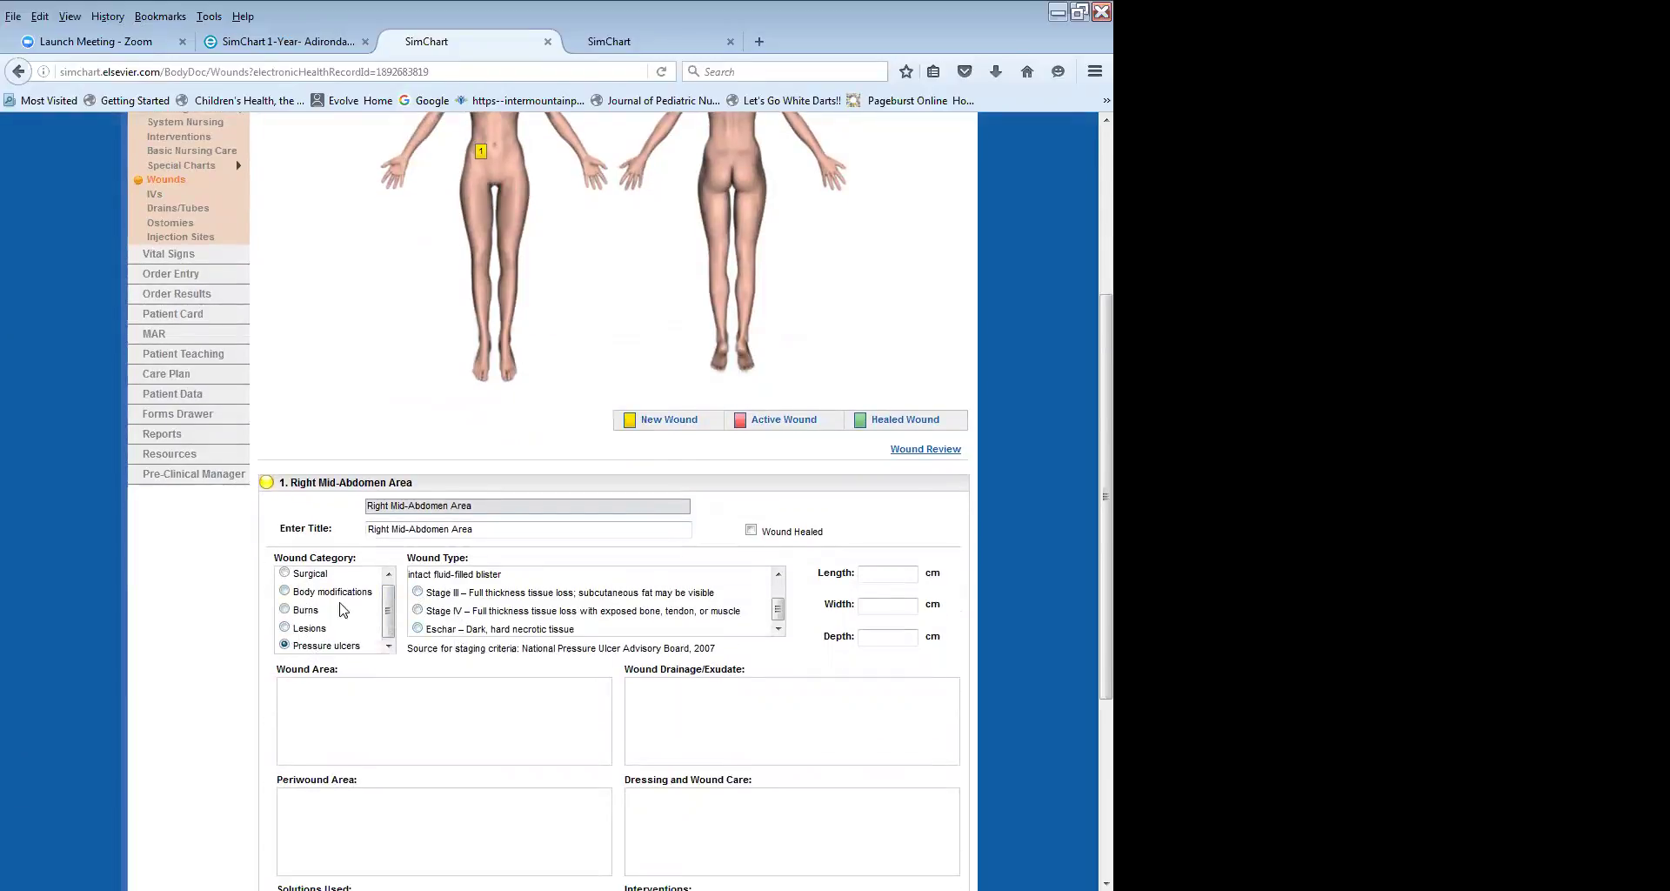
left_click(286, 610)
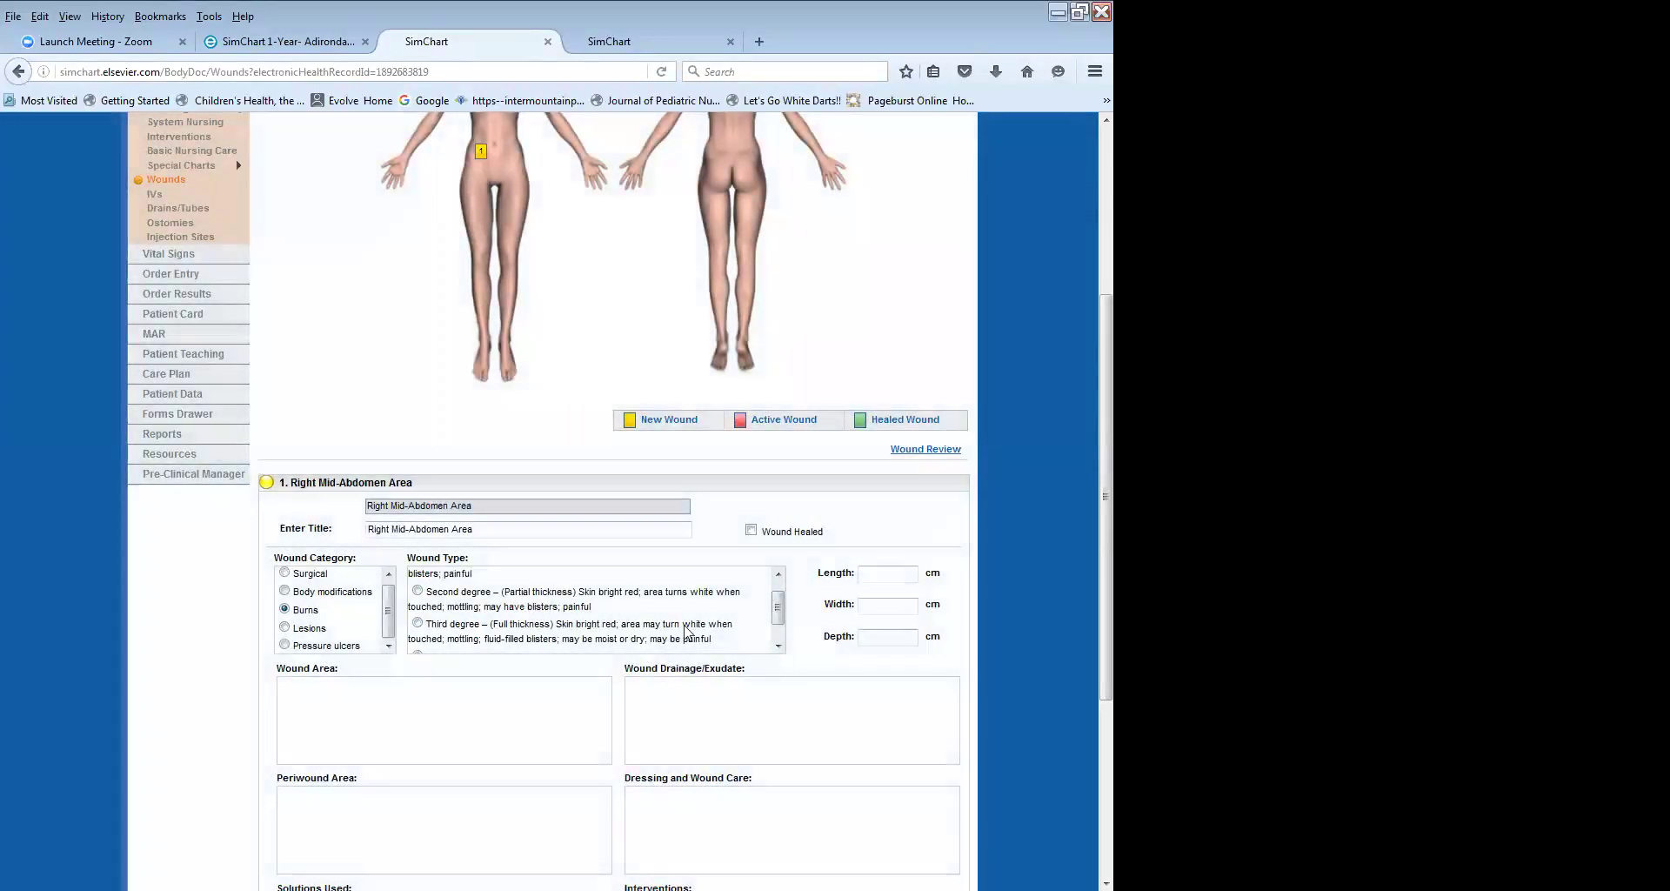
left_click_drag(780, 609, 780, 570)
left_click(417, 608)
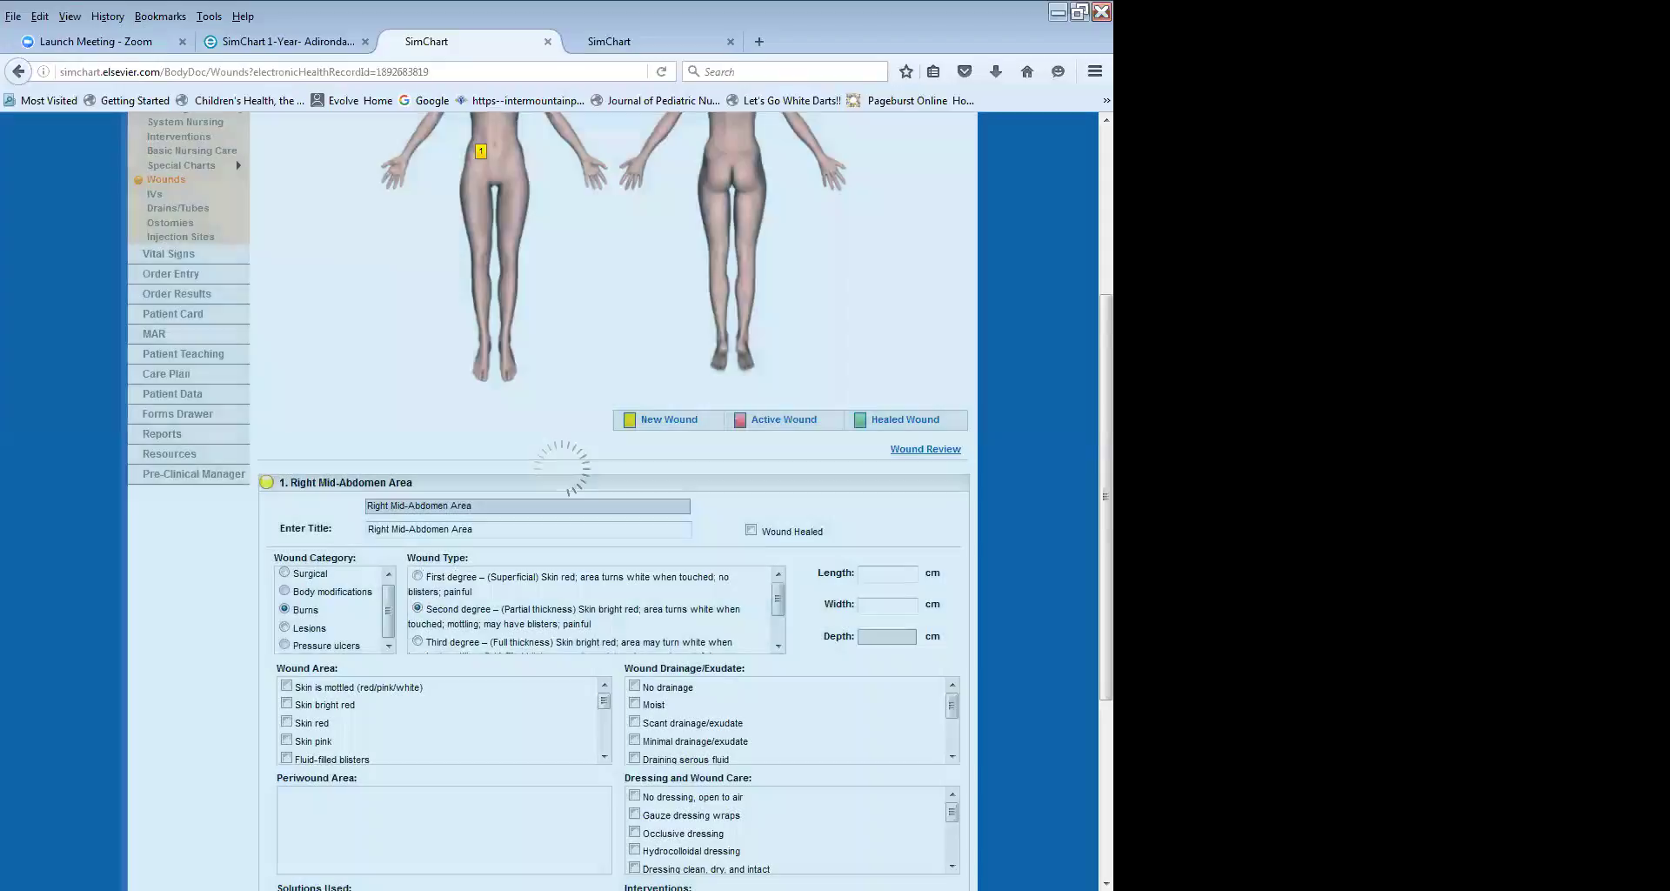
Try the Third degree (Full thickness) type for the burn and return it to Second degree (Partial thickness).
scroll(258, 634, "down", 2)
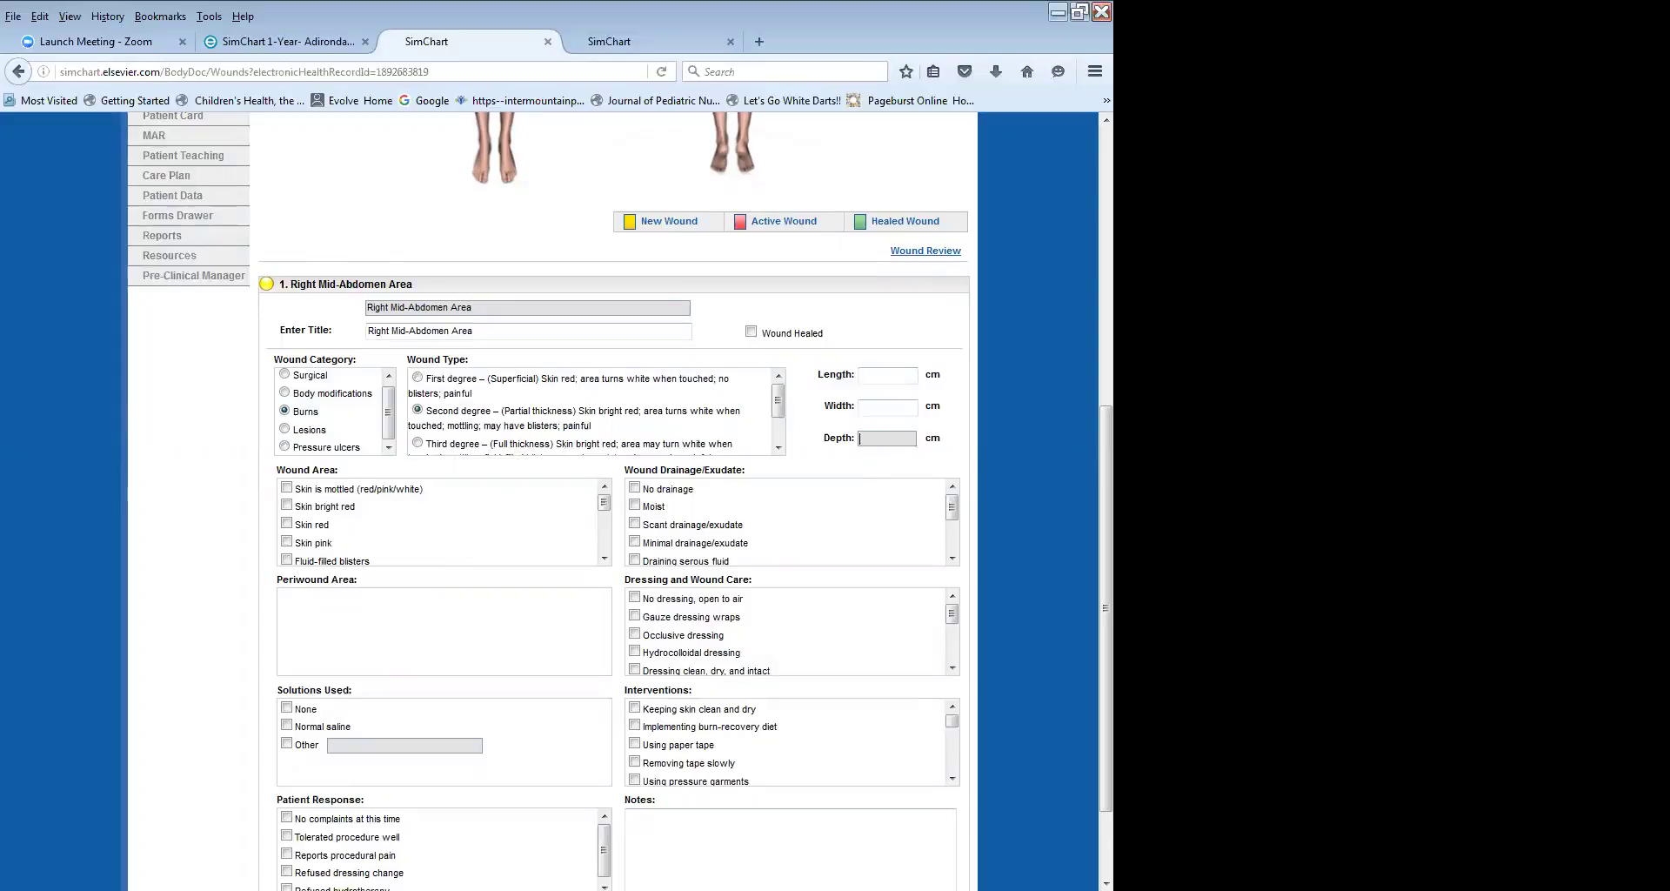
left_click(861, 375)
left_click(866, 438)
left_click(416, 443)
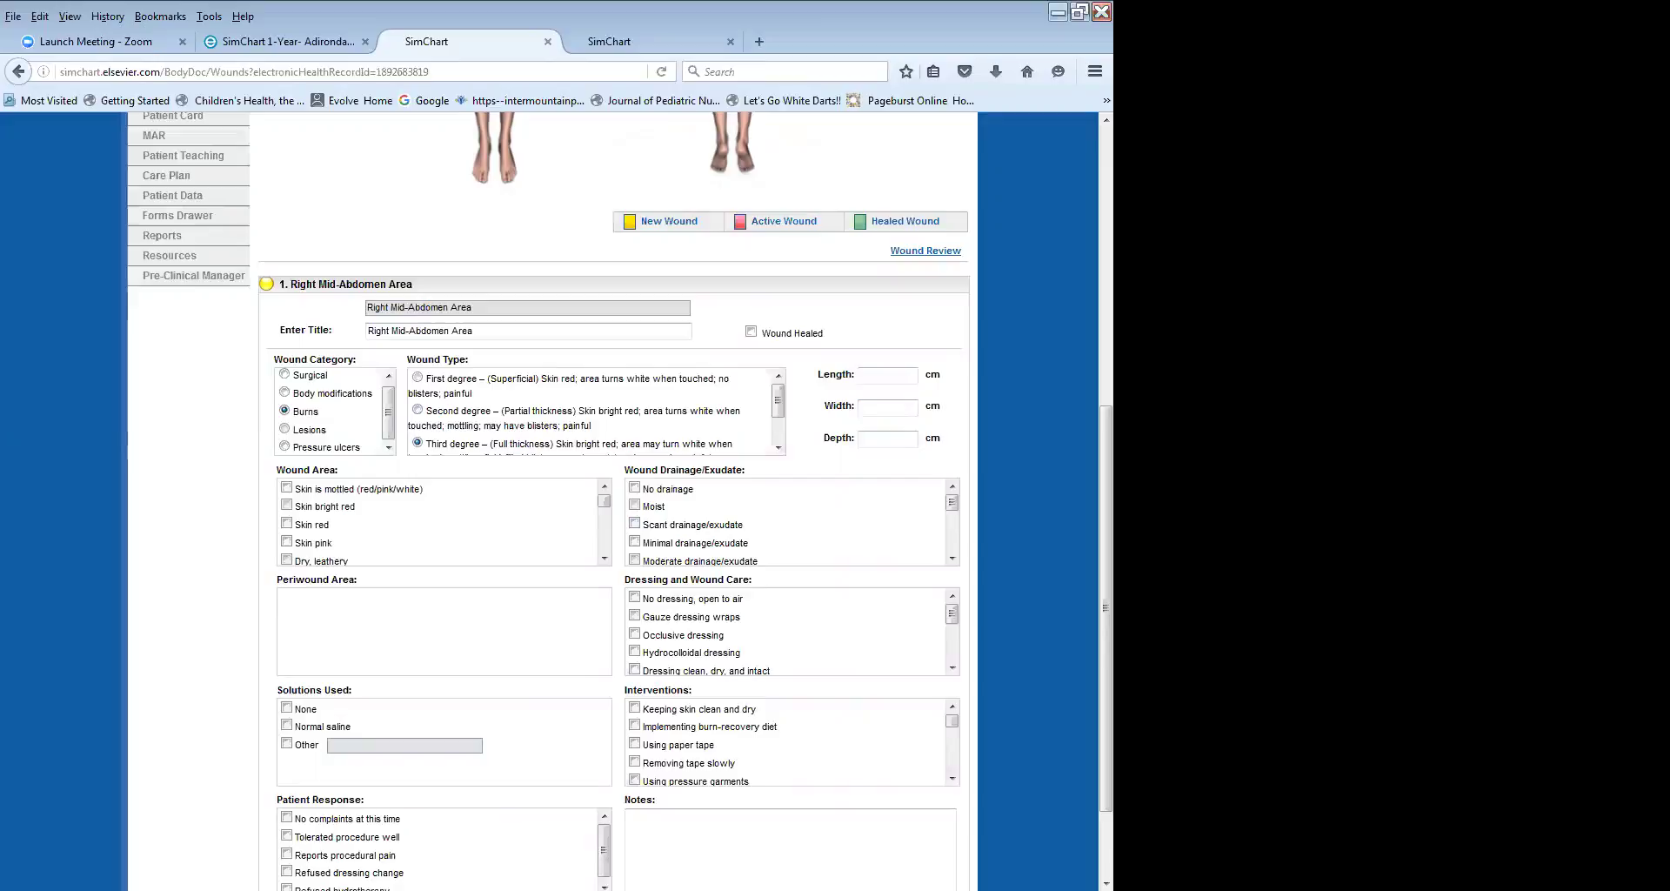
left_click(456, 413)
Set the Right Mid-Abdomen Area wound's length to 2 cm and its width to 4 cm.
left_click(863, 374)
type("s")
key("BackSpace")
type("2")
left_click(872, 406)
type("4")
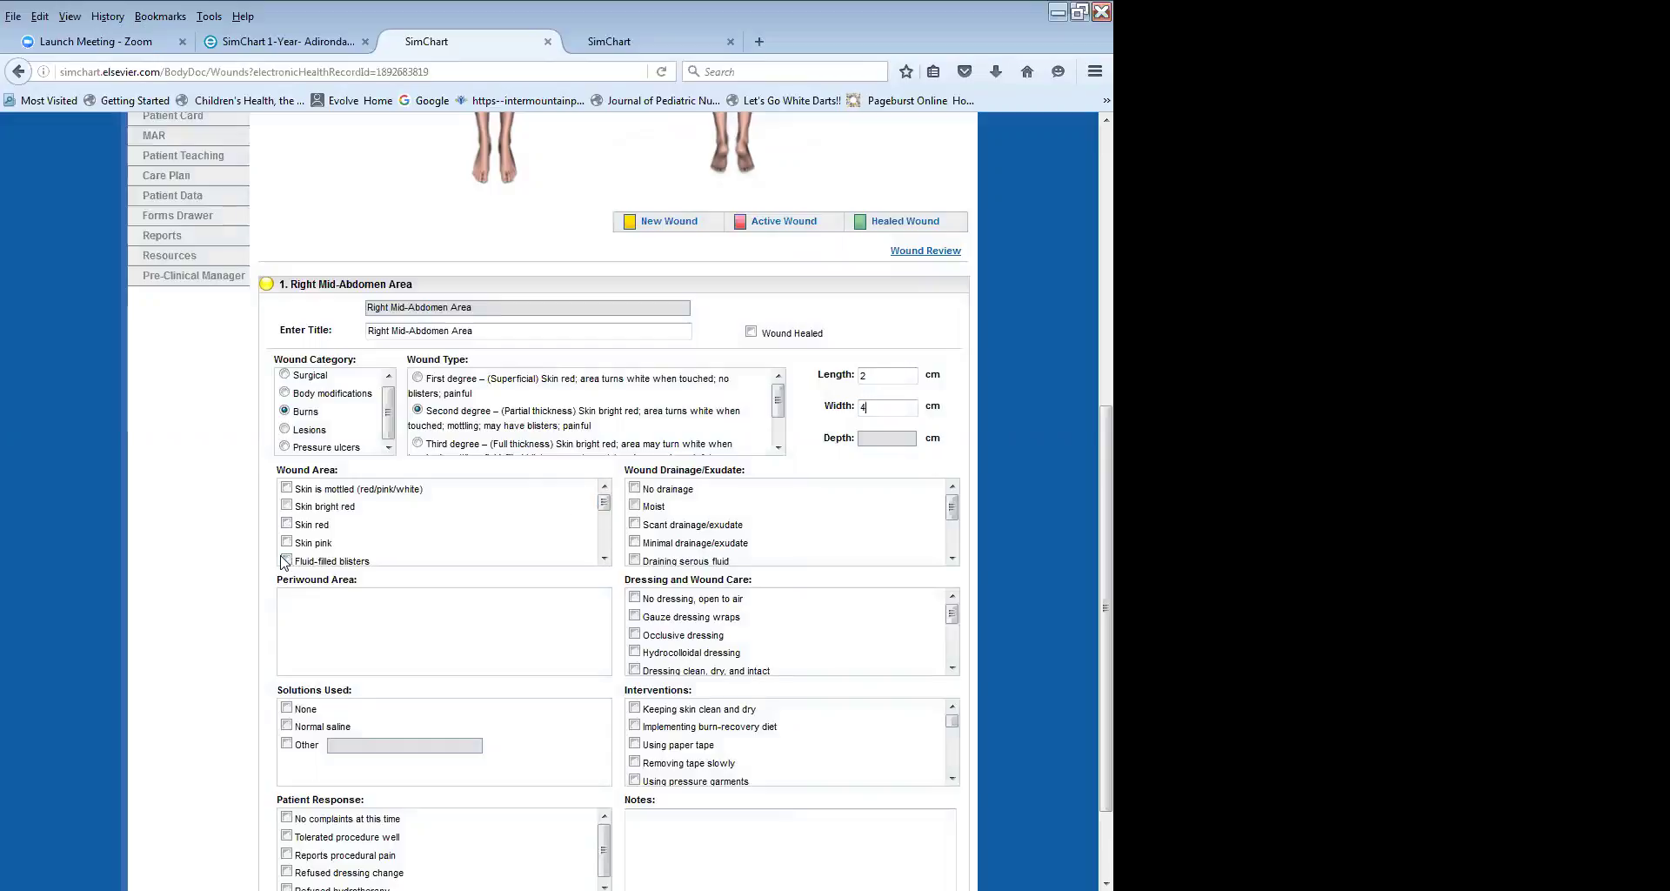
Mark the wound area as Skin bright red and the drainage as Moist, and enter placeholder notes with a second line "the burn ....".
left_click(286, 504)
left_click(635, 506)
scroll(601, 643, "down", 2)
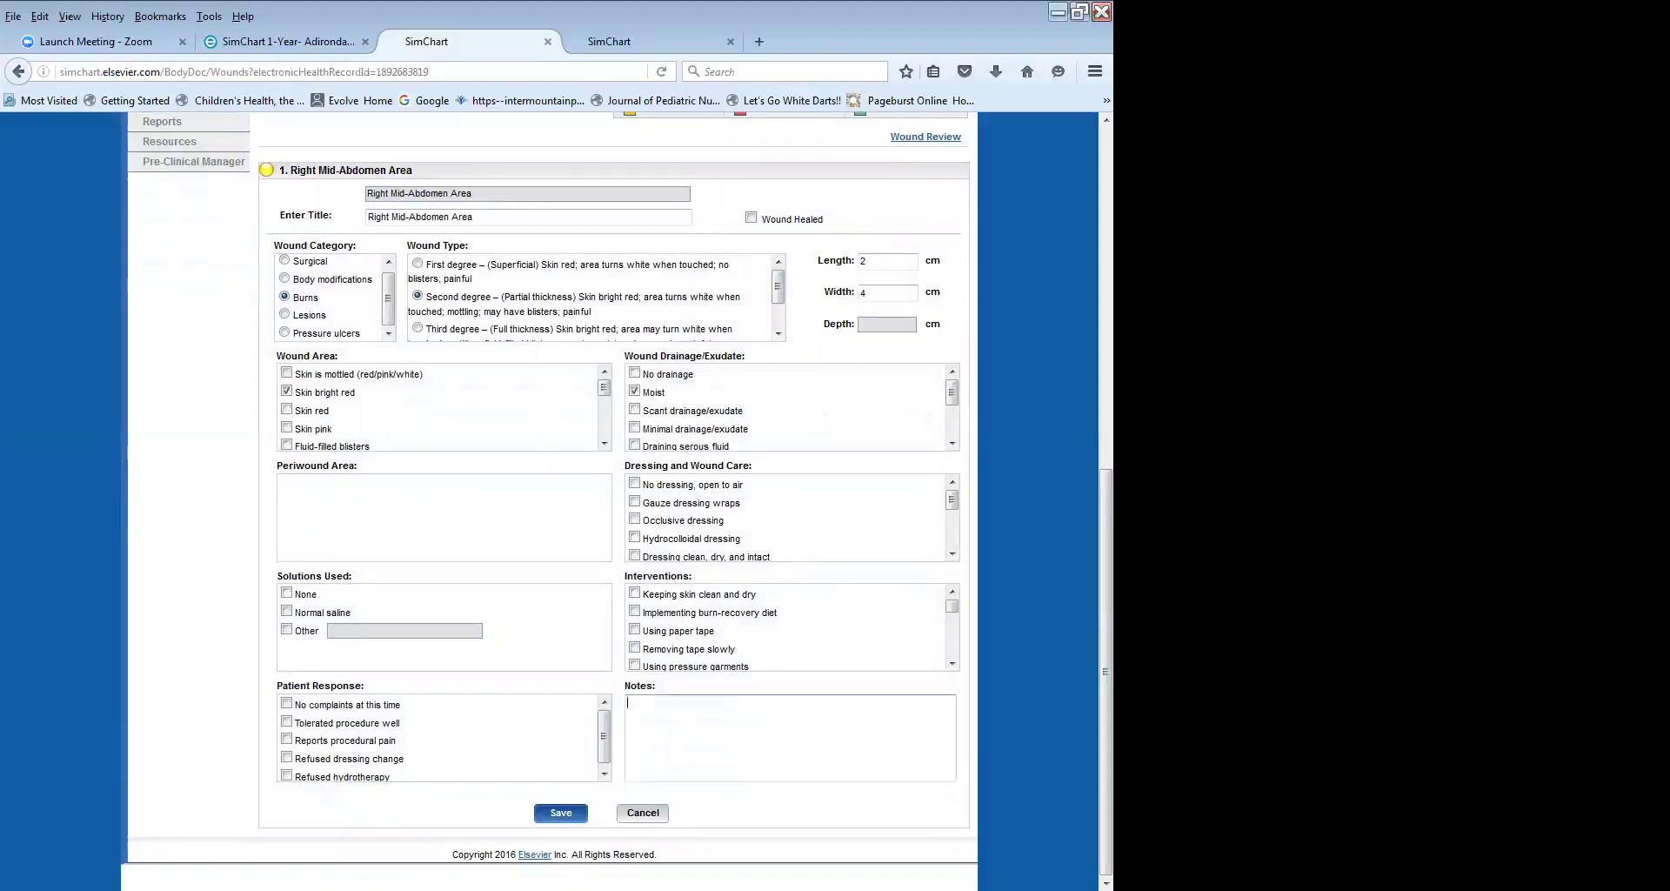
left_click(627, 703)
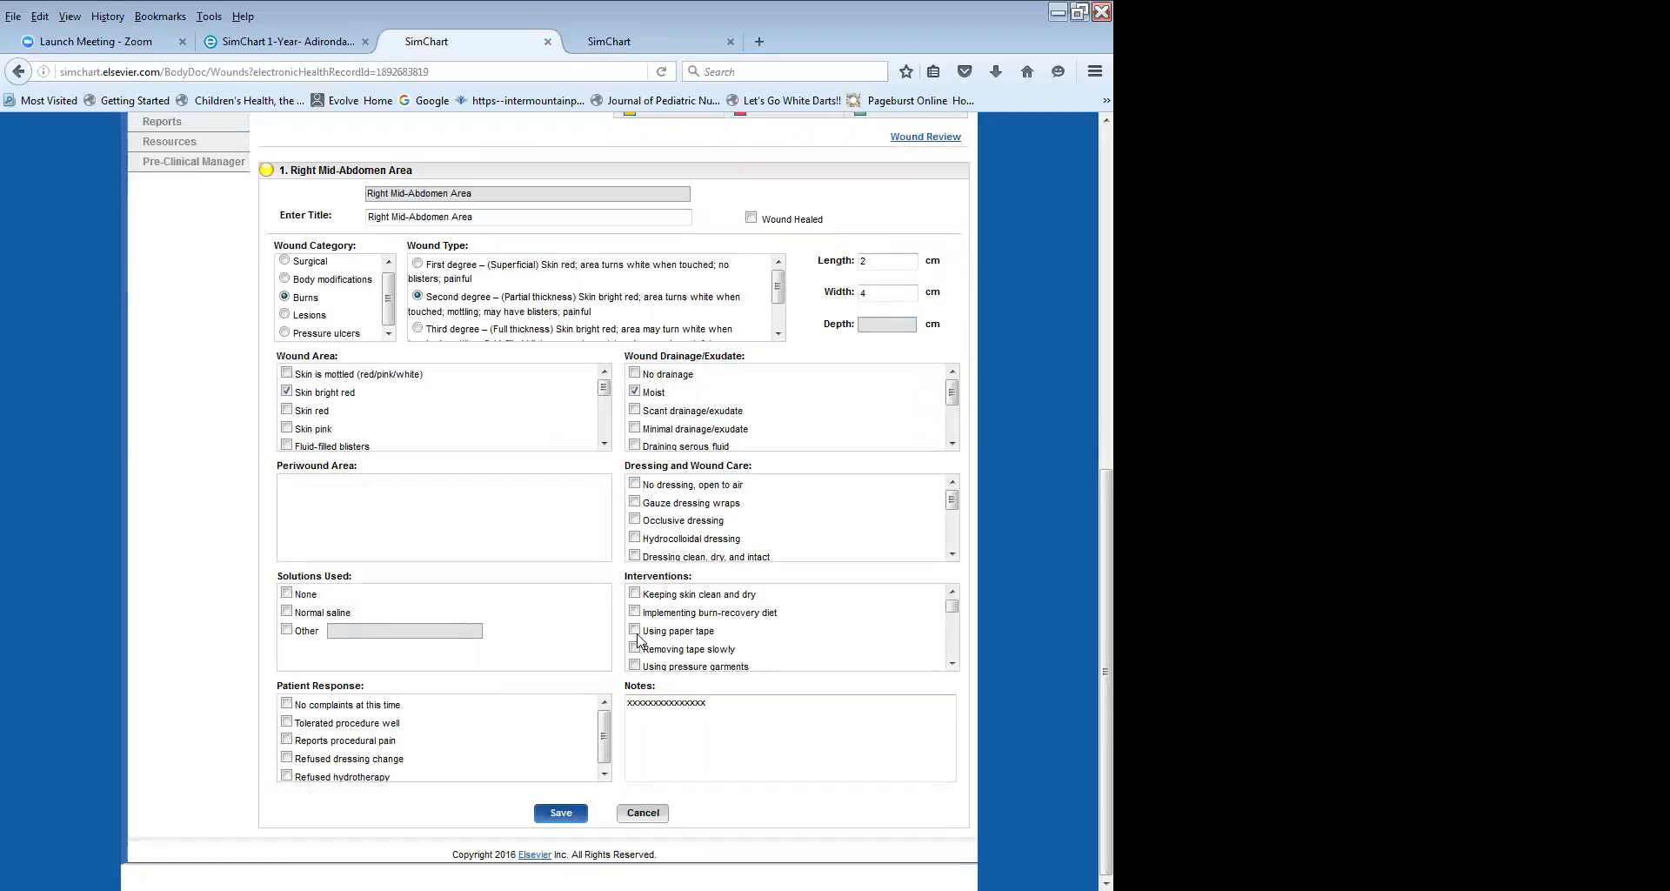
key("Return")
type("the burn ....")
Record the dressing as Dressing clean, dry, and intact and the solution used as Normal saline.
scroll(701, 563, "up", 2)
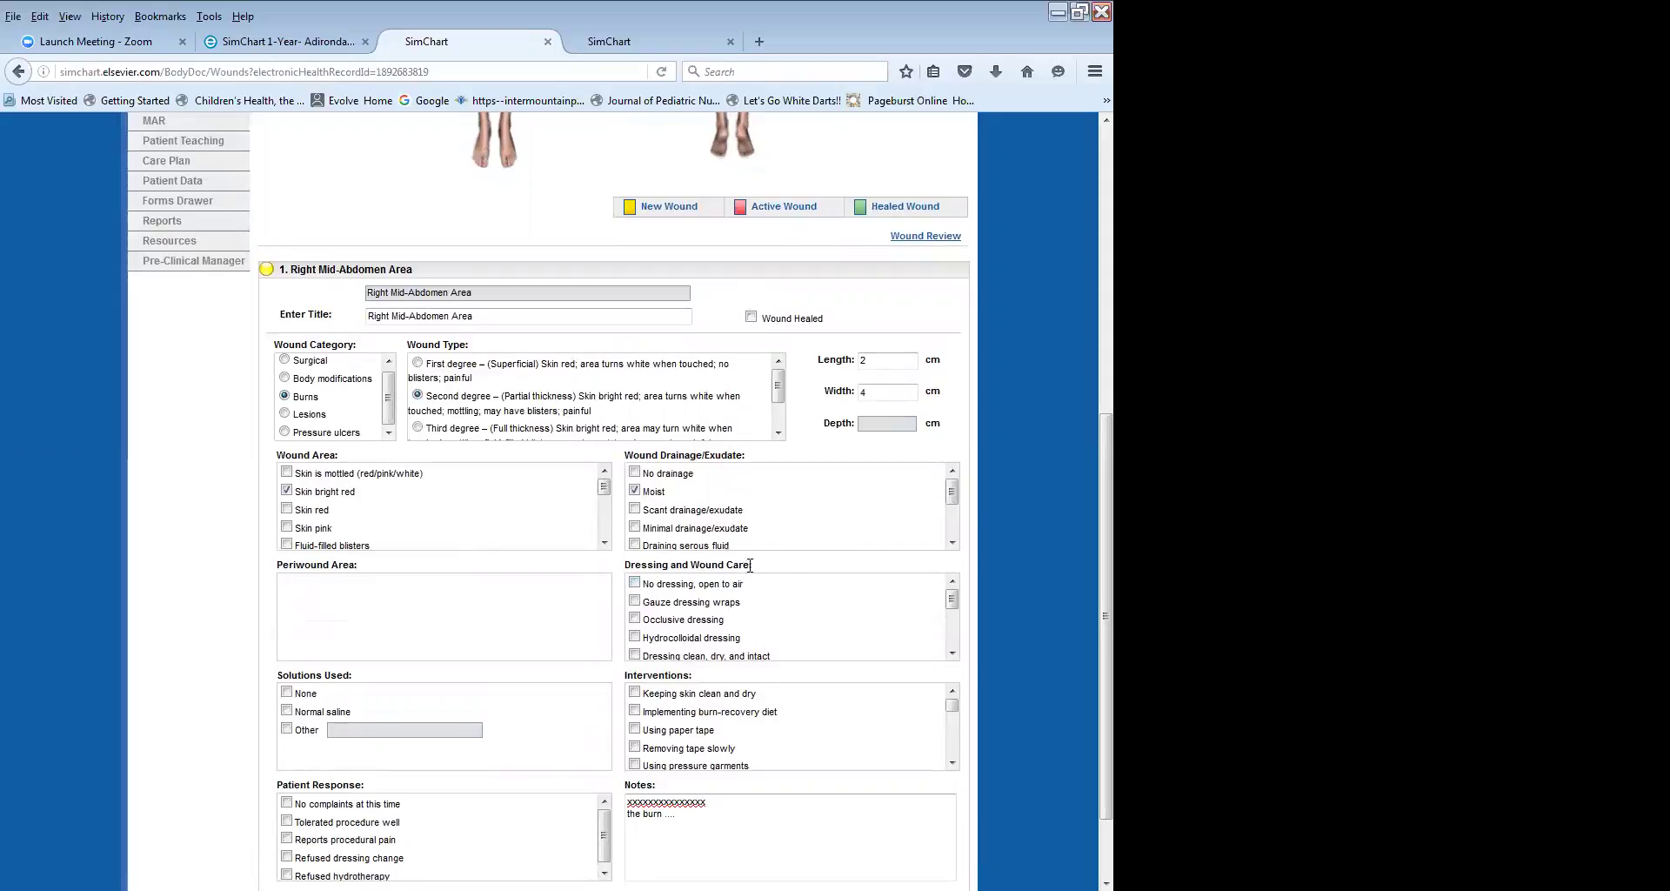
scroll(746, 639, "down", 3)
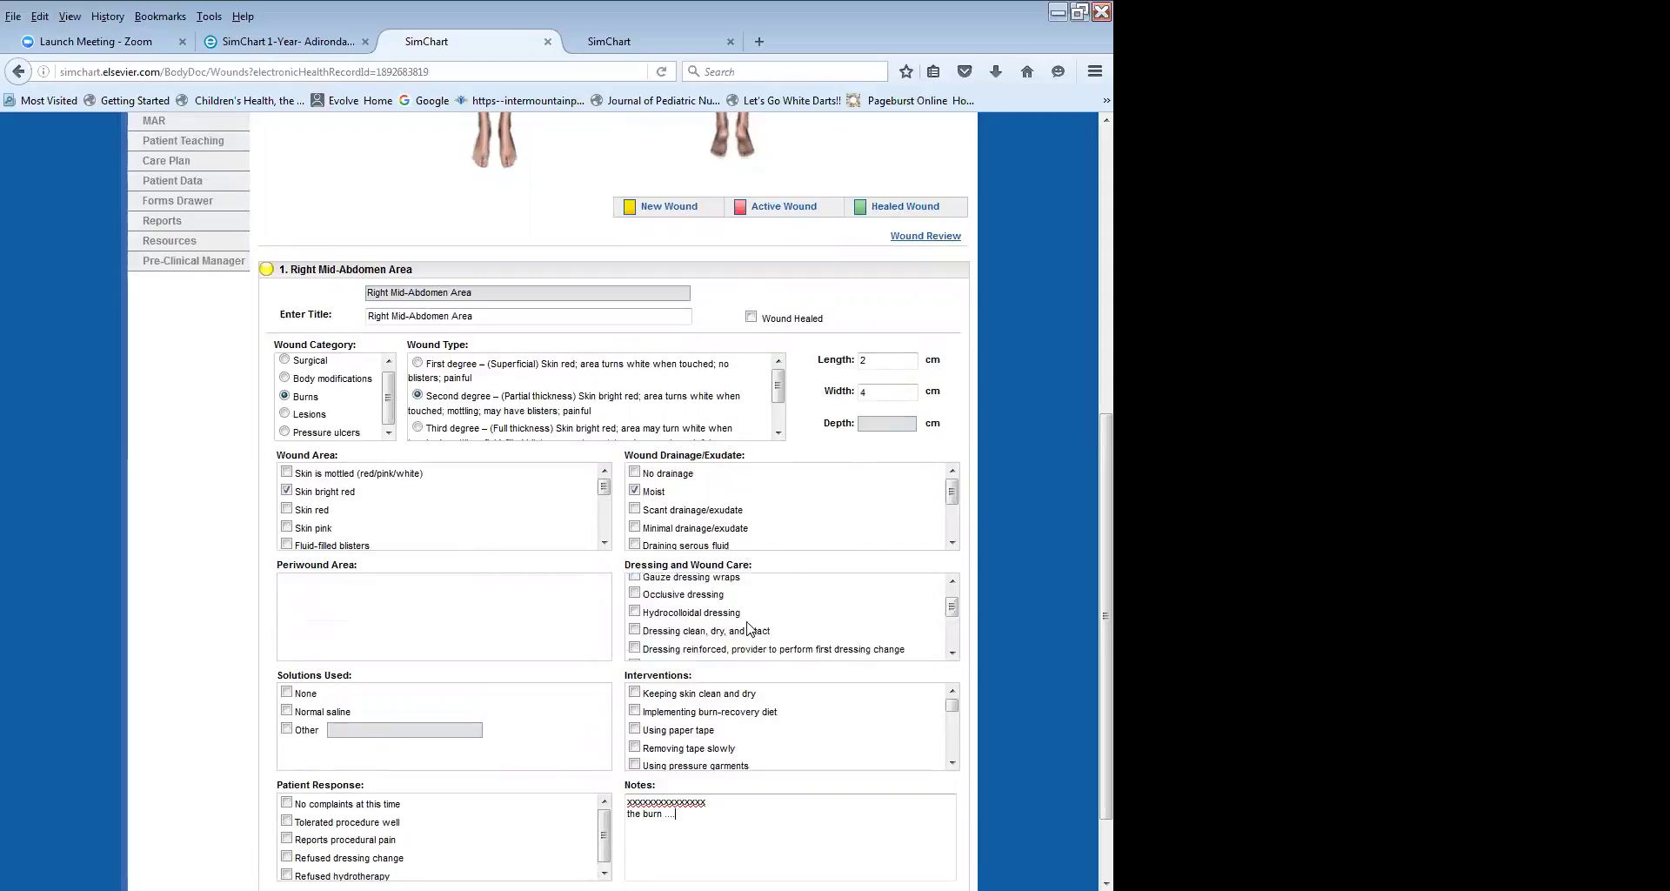
scroll(618, 496, "down", 2)
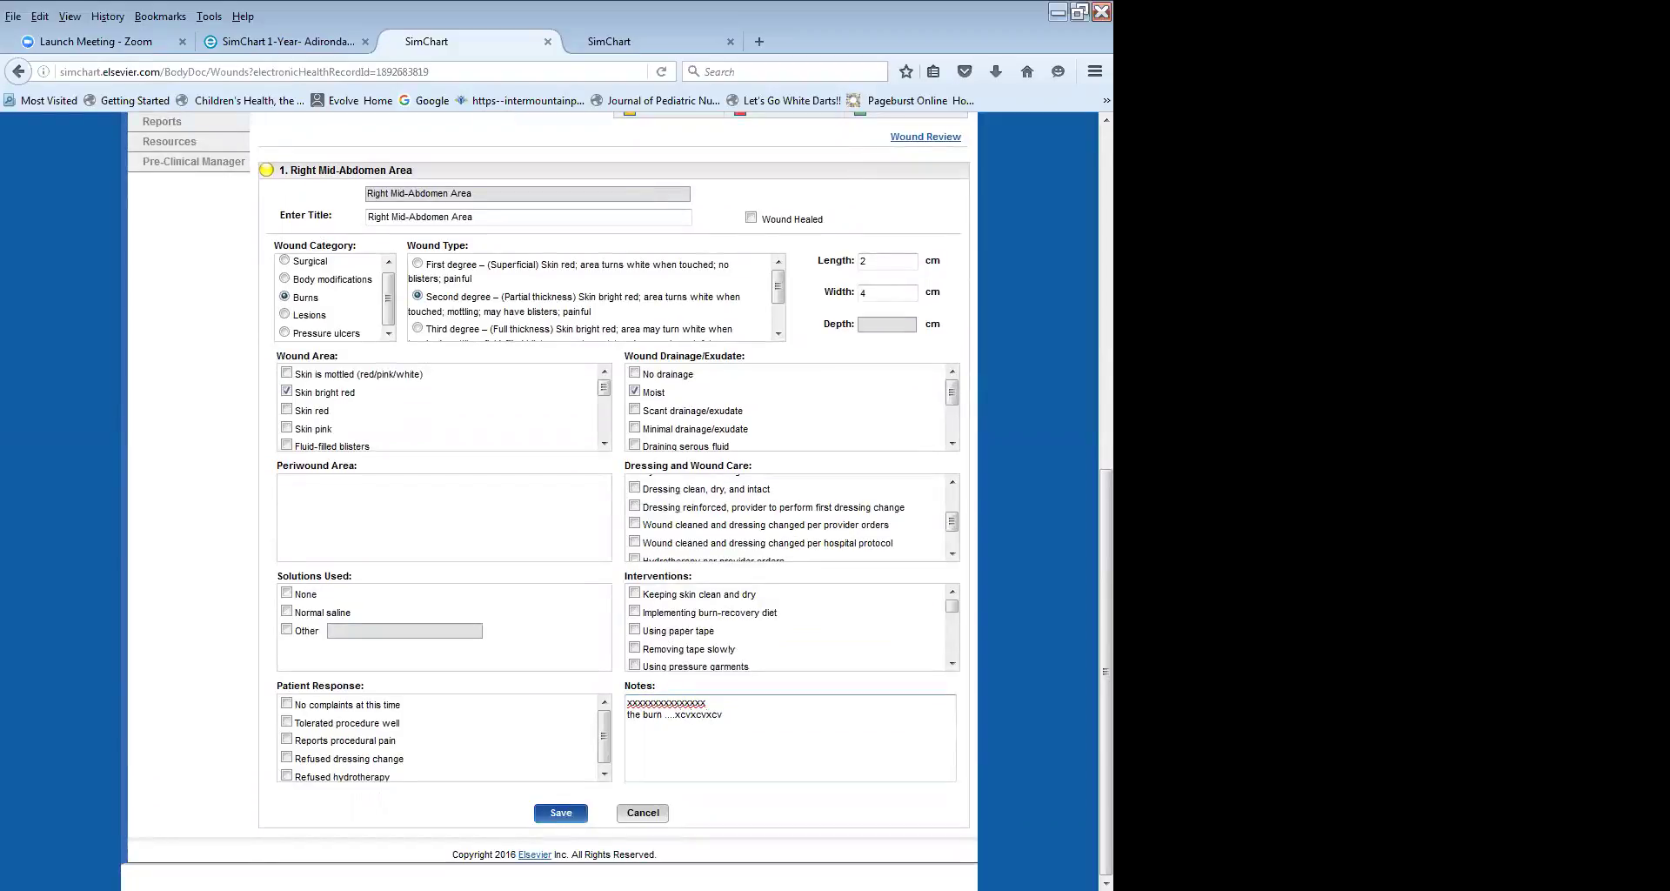
scroll(654, 522, "up", 2)
scroll(654, 522, "down", 2)
left_click(634, 488)
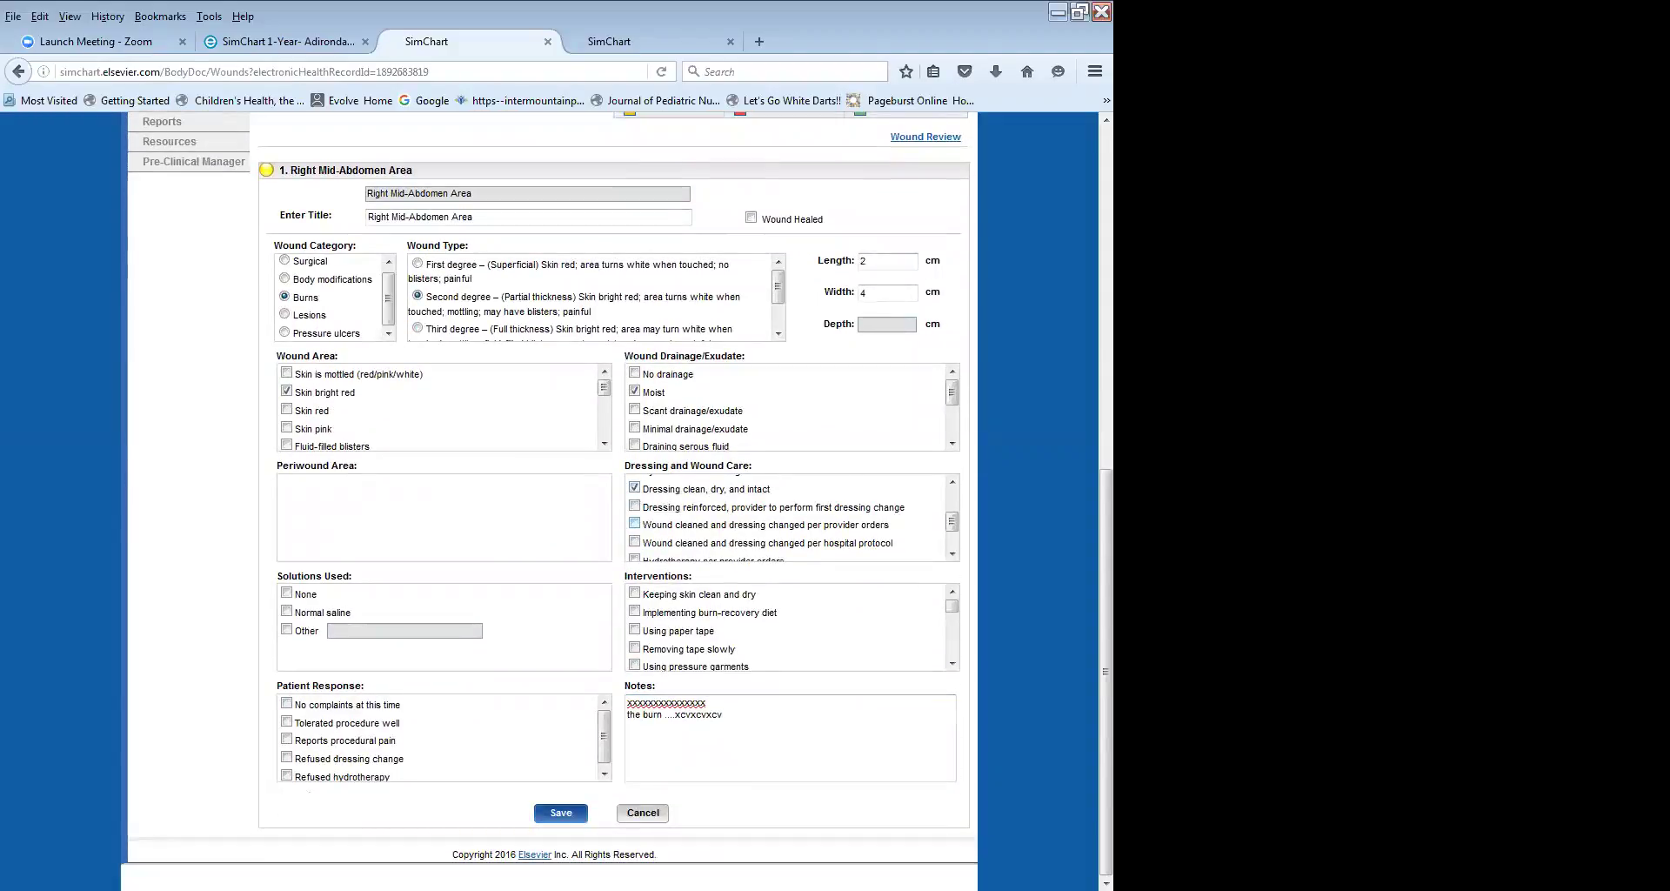
left_click(286, 612)
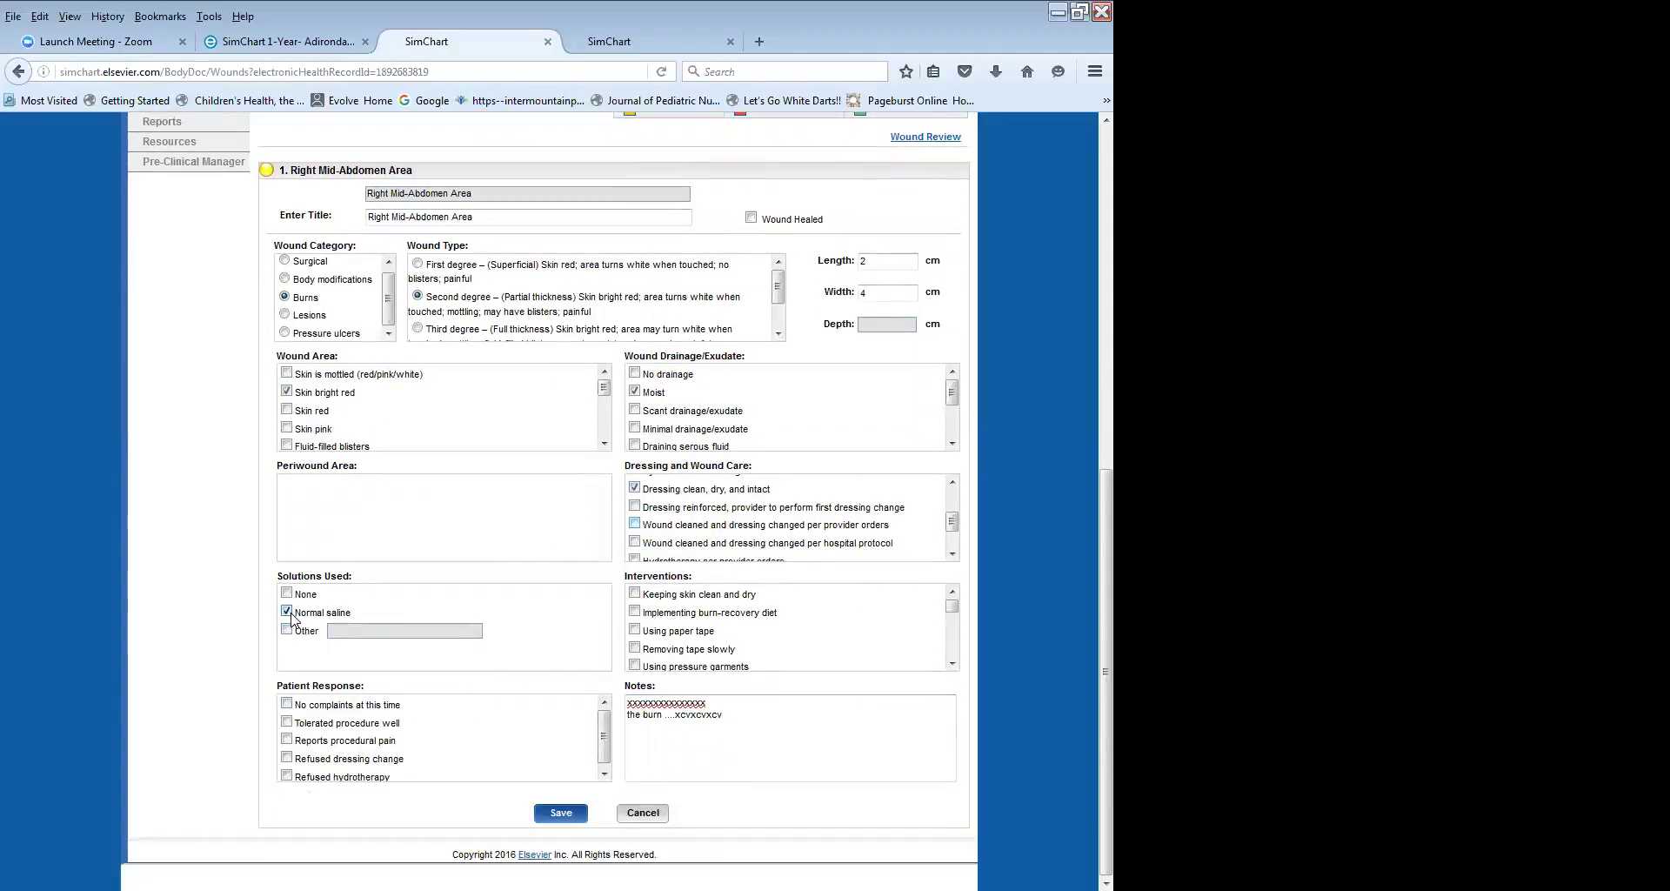
Mark Implementing burn-recovery diet as the intervention and Tolerated procedure well as the patient response, and save the wound entry.
left_click(635, 612)
scroll(557, 501, "up", 5)
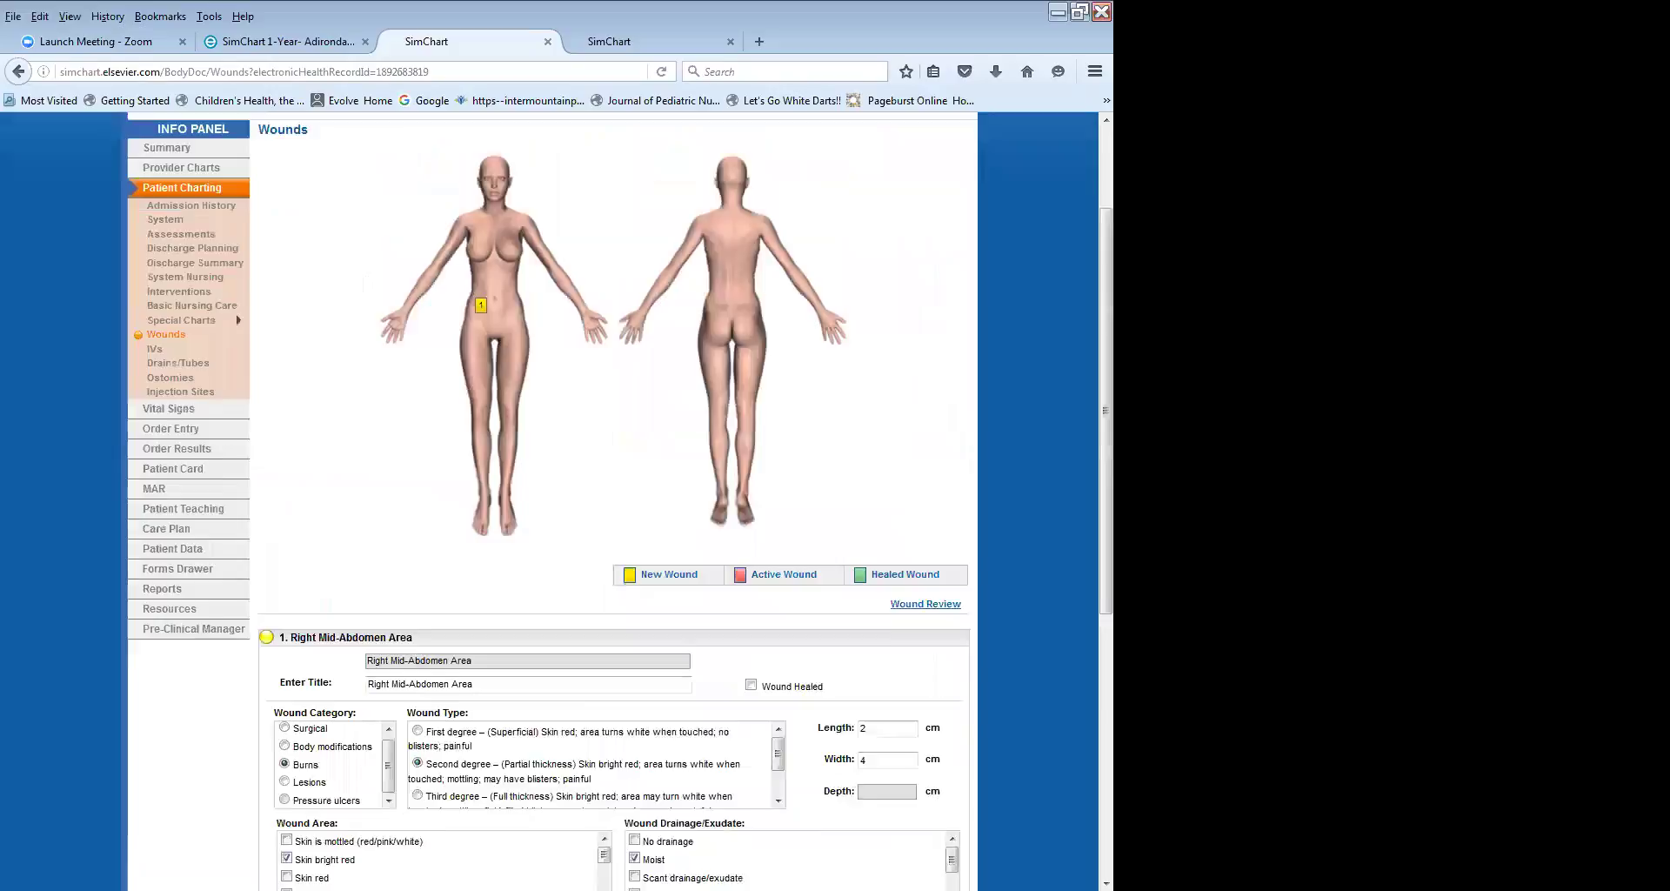
scroll(592, 792, "down", 1)
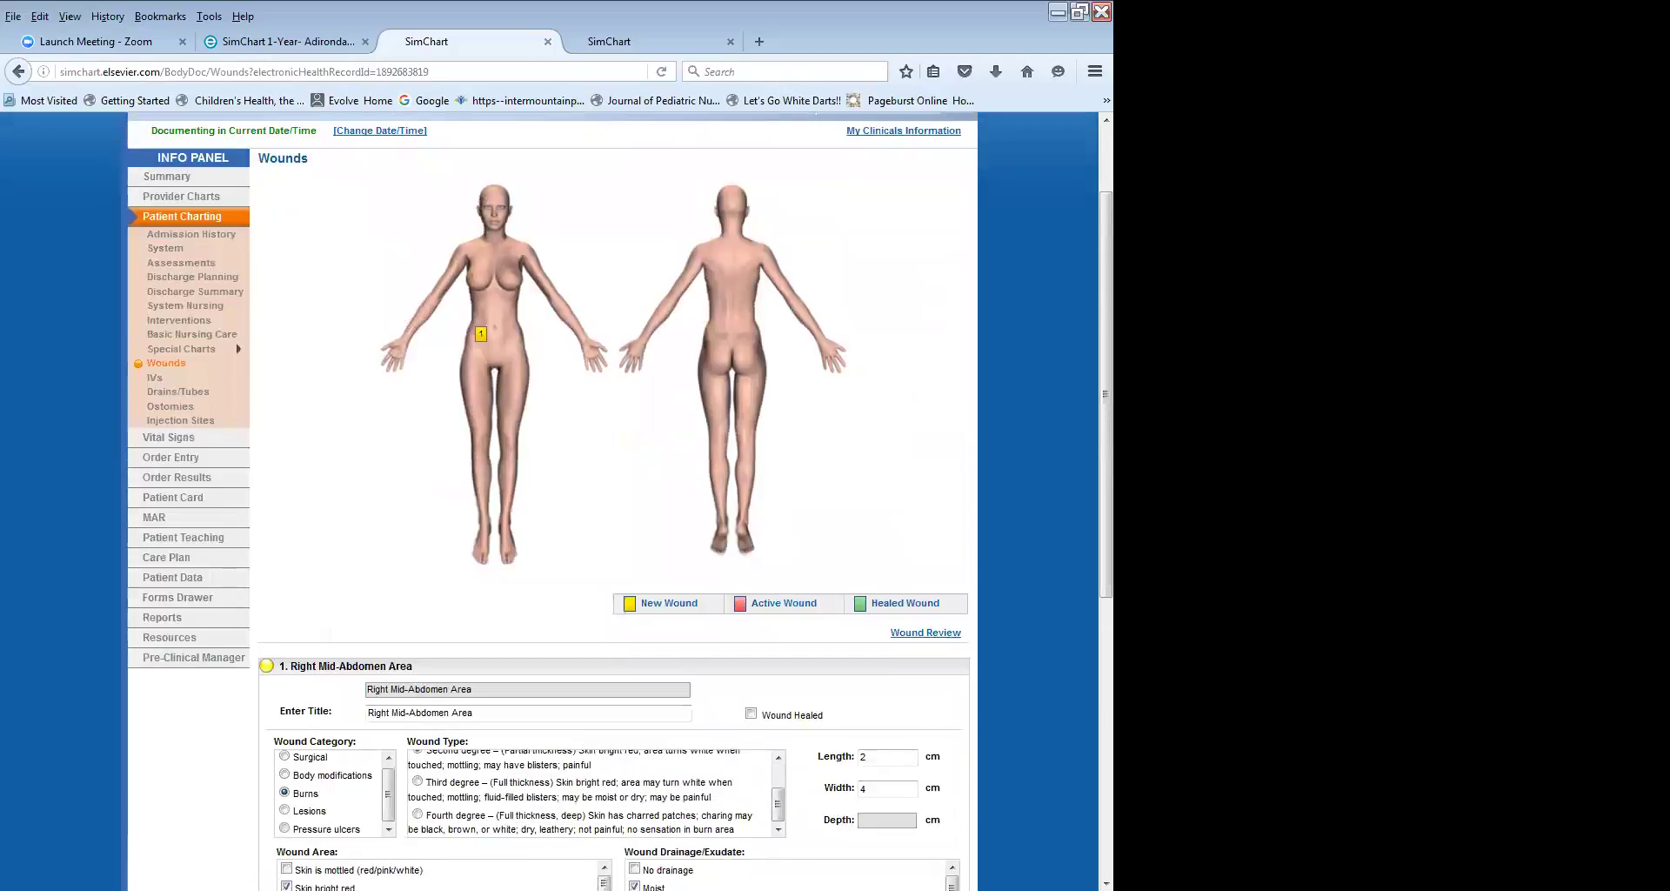
scroll(557, 501, "down", 5)
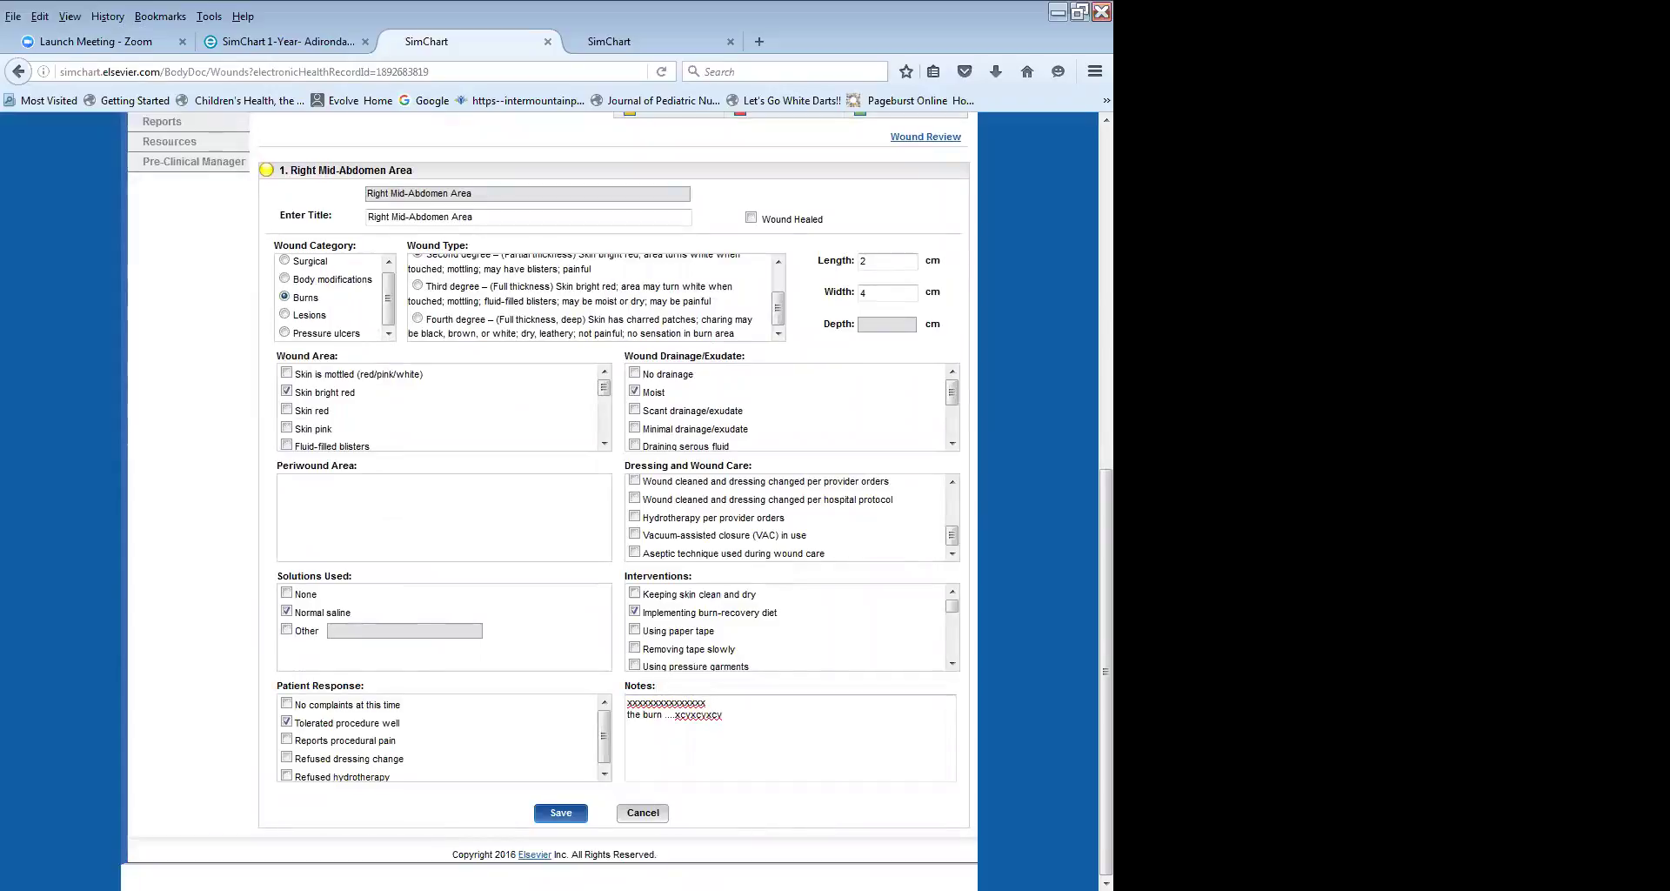
left_click(561, 812)
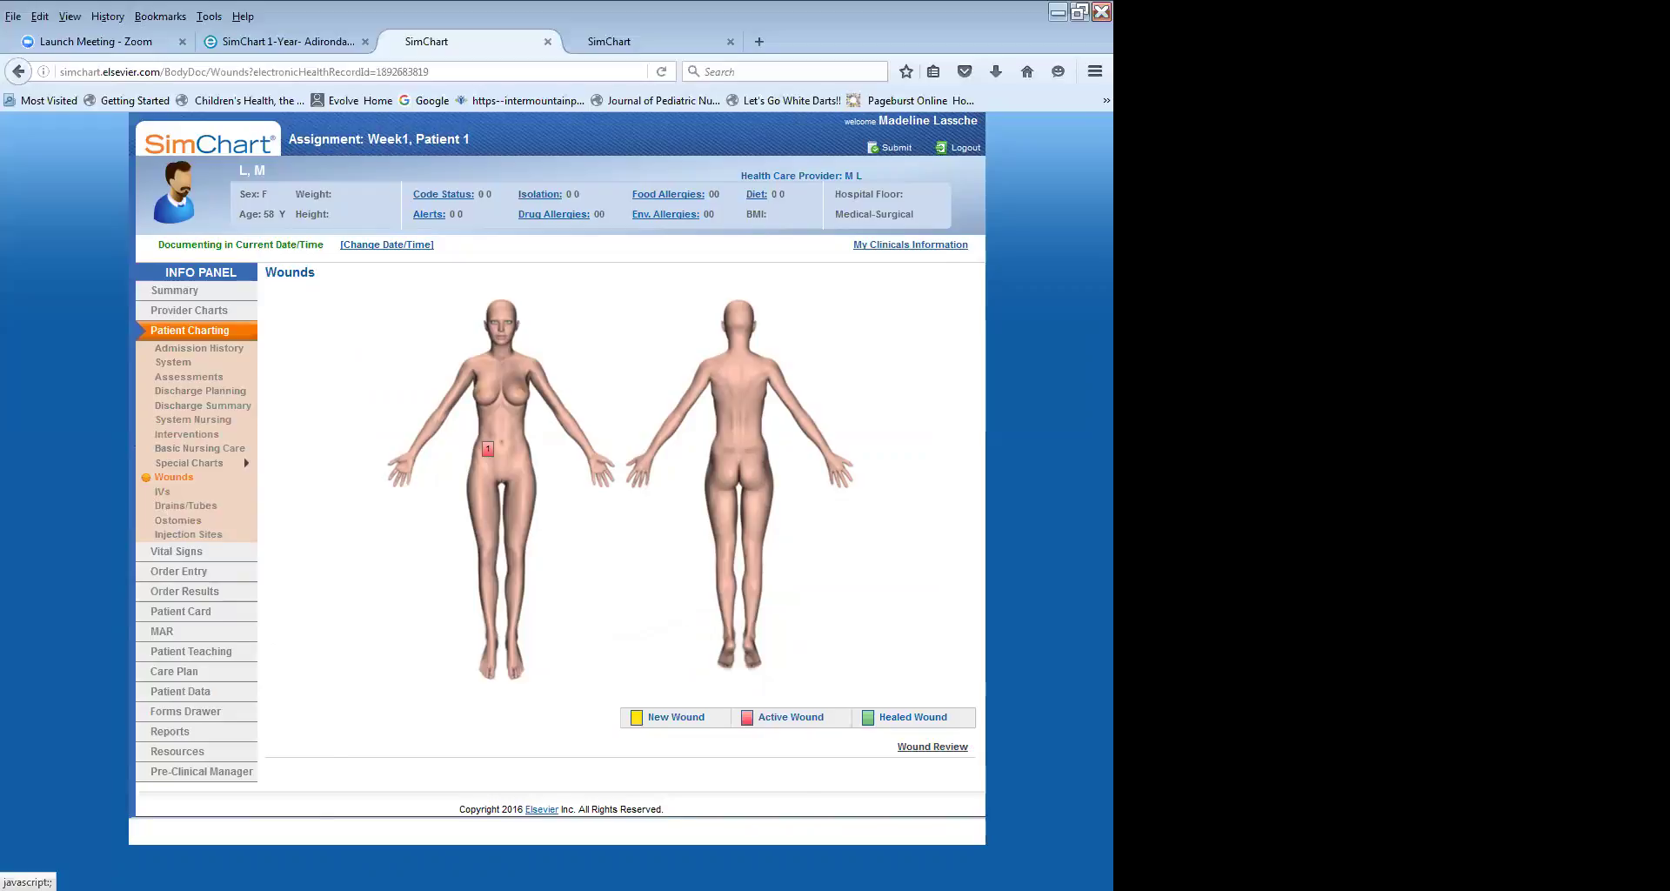
Open the Wound Review and examine all columns of the saved burn entry, from location through notes.
left_click(932, 747)
left_click(939, 813)
left_click_drag(939, 813, 939, 813)
scroll(613, 687, "left", 10)
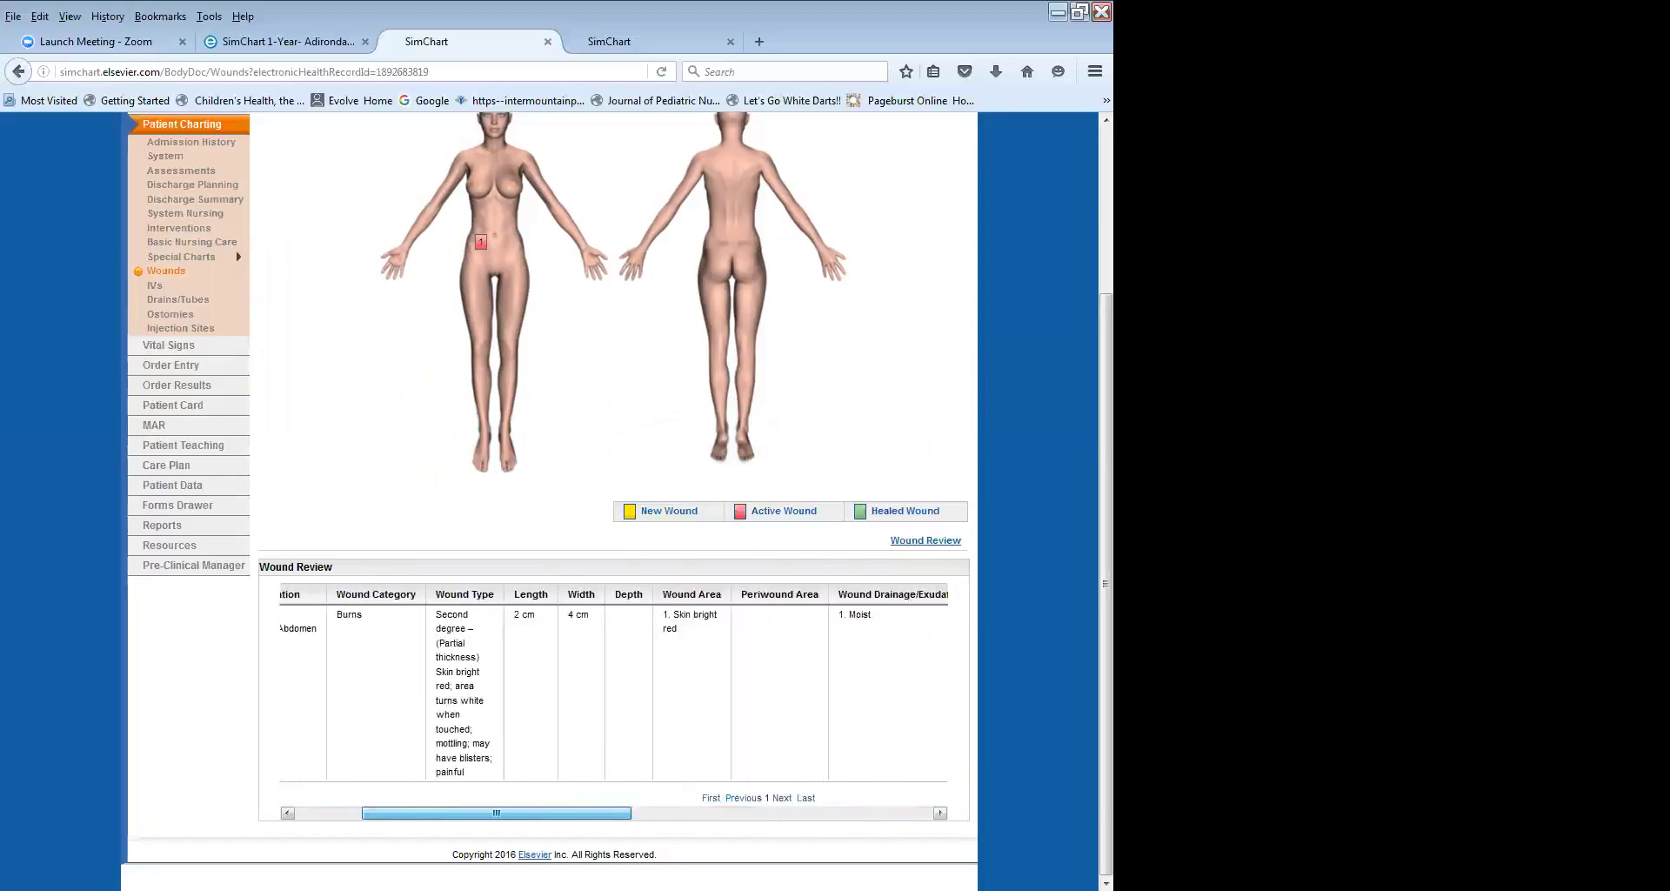
scroll(613, 687, "right", 2)
scroll(613, 687, "right", 8)
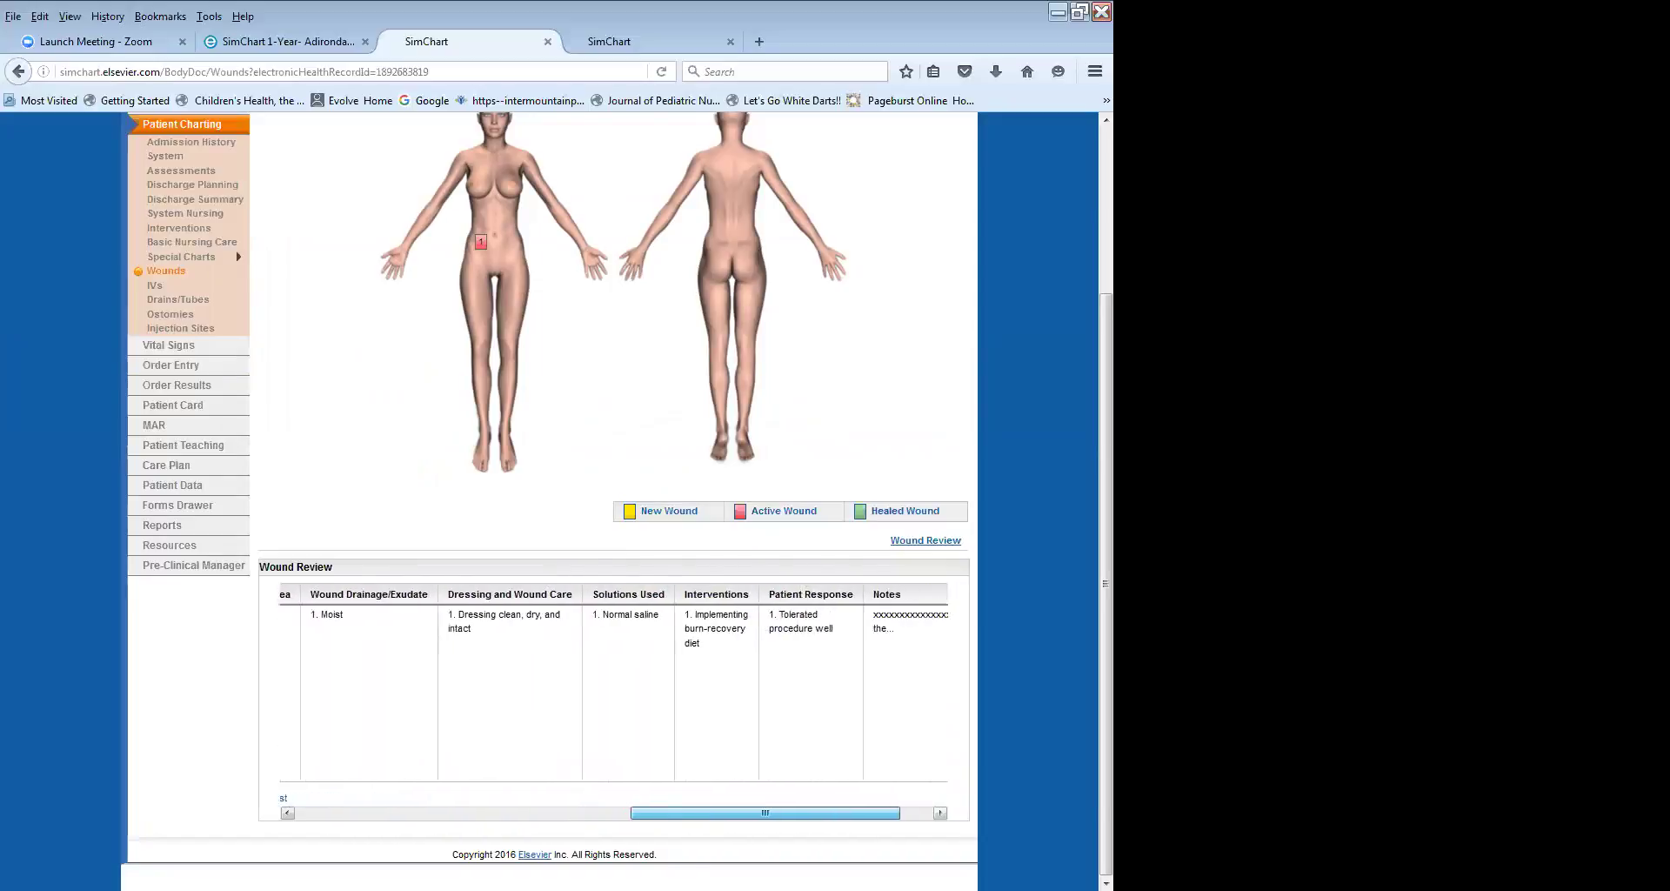
scroll(613, 687, "left", 9)
scroll(614, 687, "left", 3)
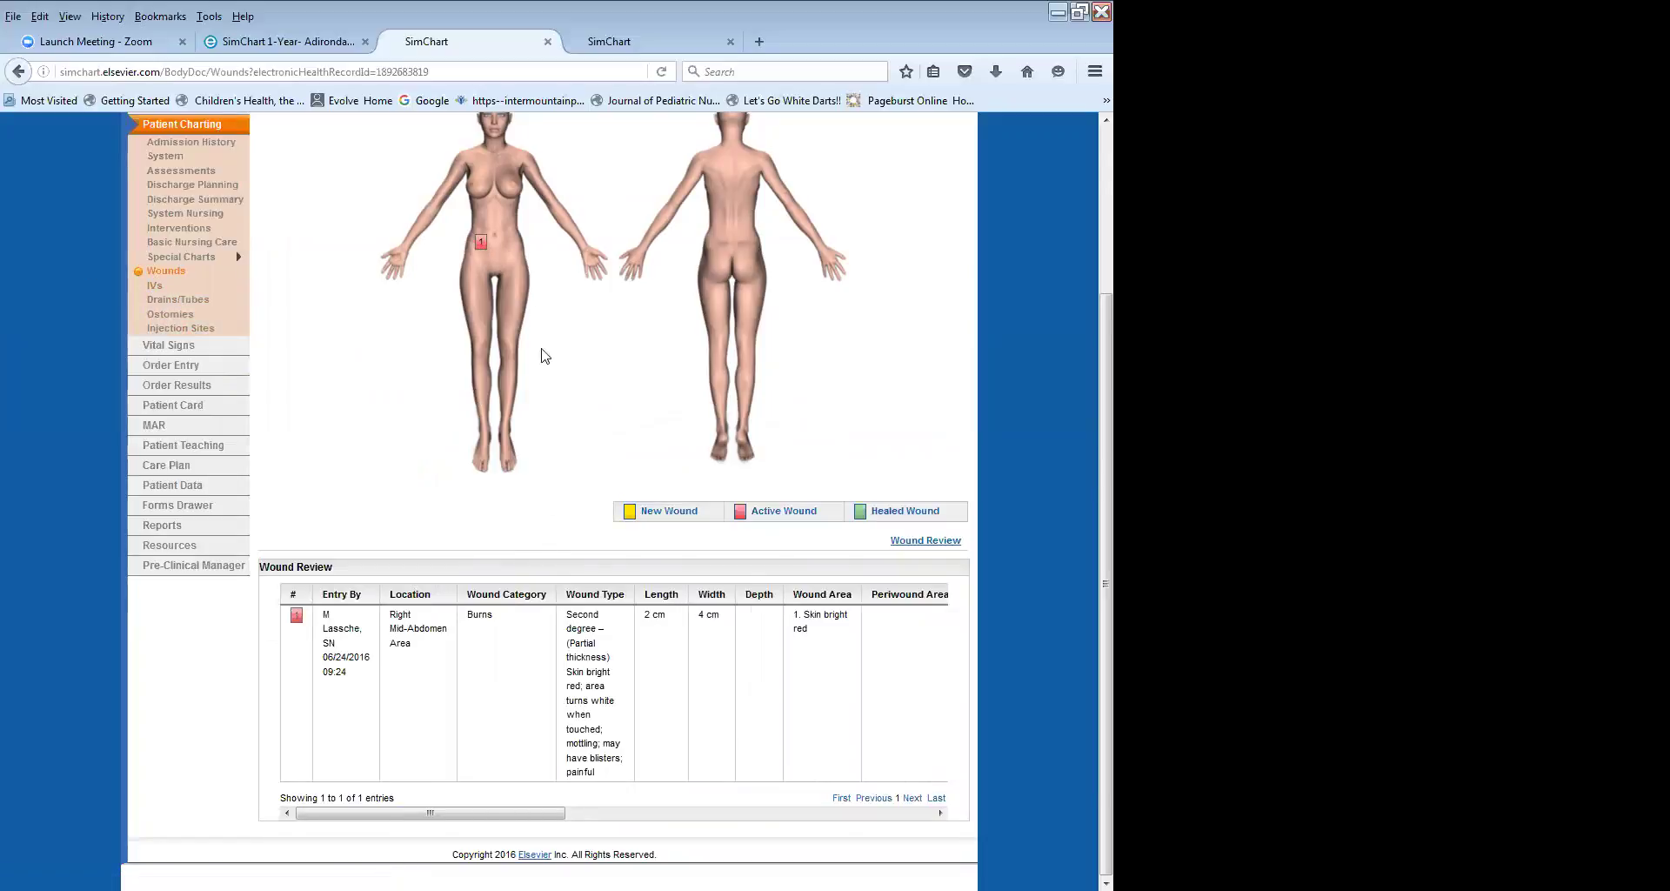
Chart a follow-up entry for the active Right Mid-Abdomen Area wound with Skin red and Moist drainage, and save it.
left_click(481, 247)
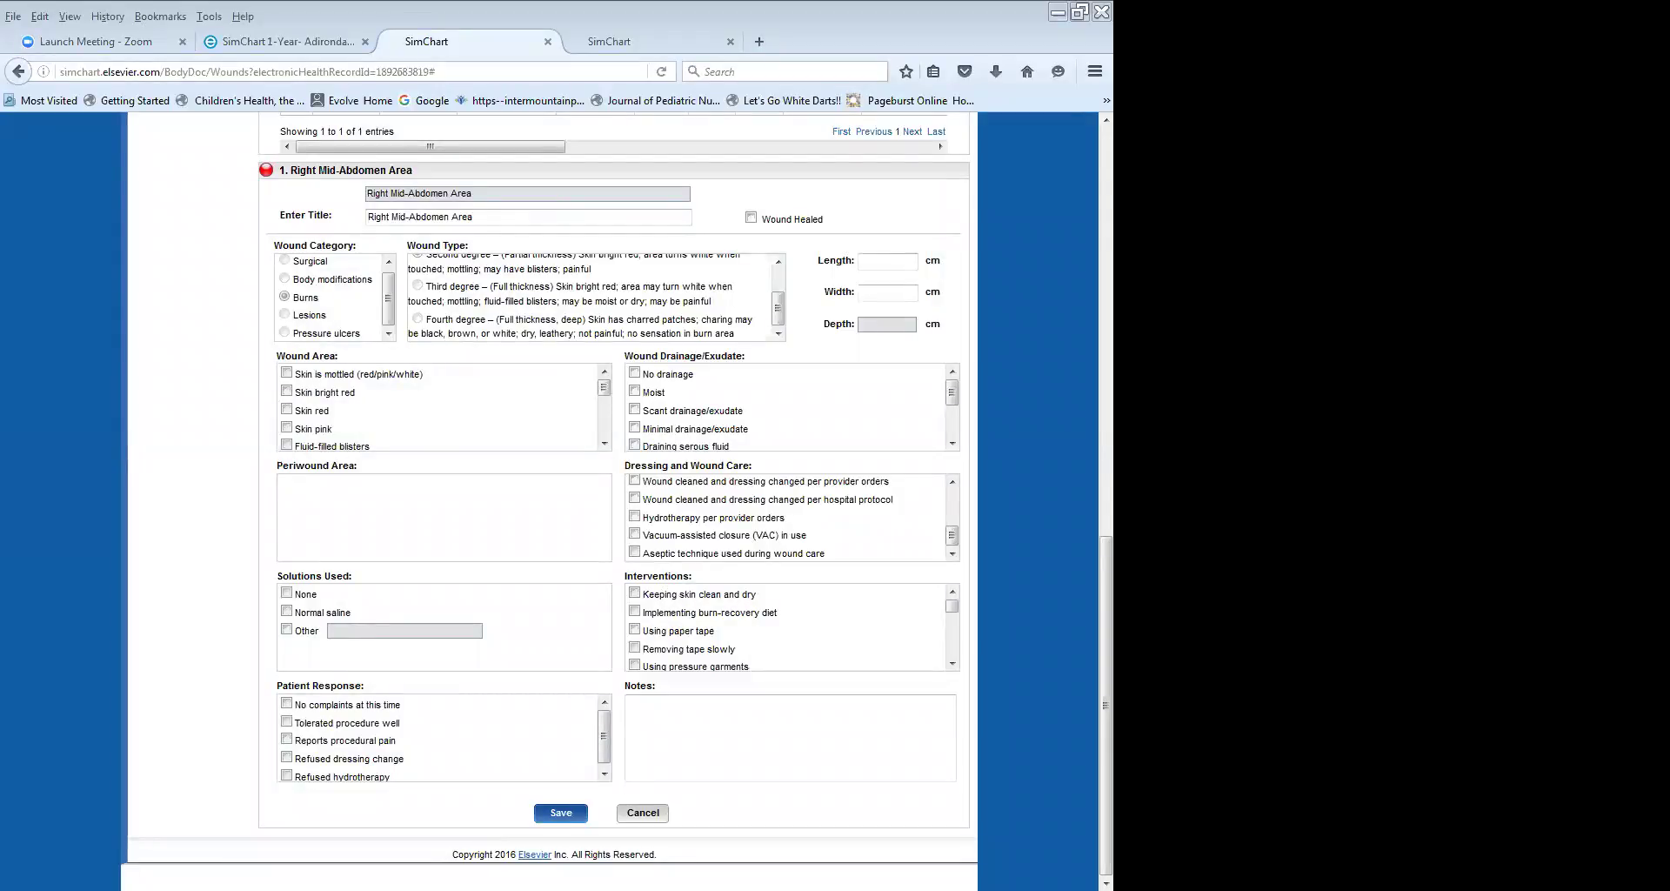
left_click(641, 392)
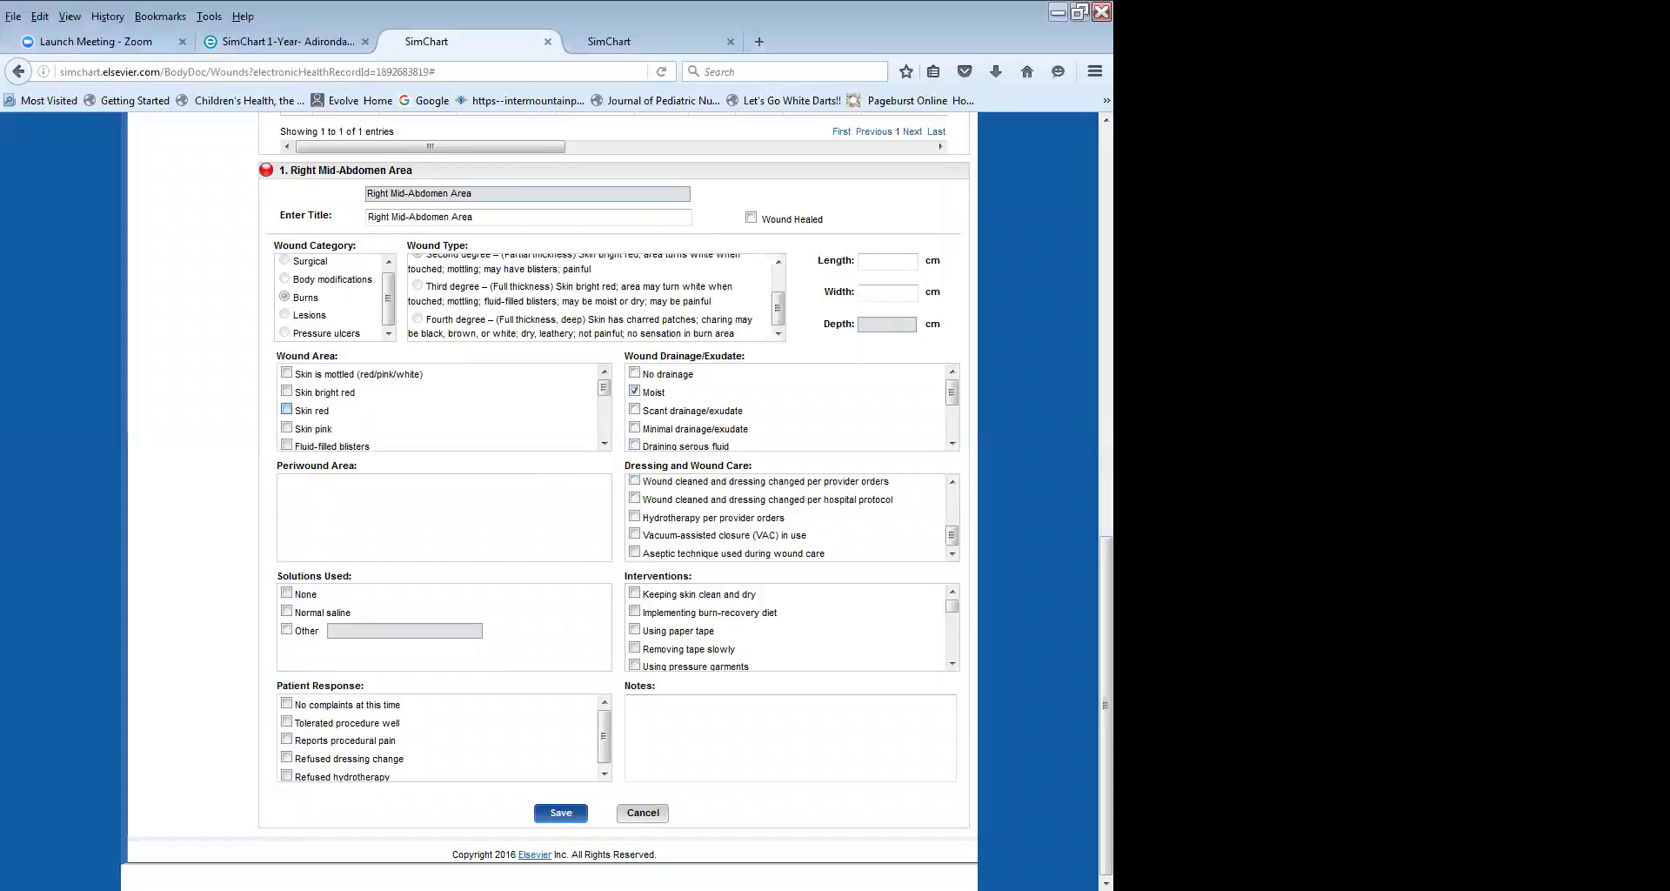
left_click(561, 812)
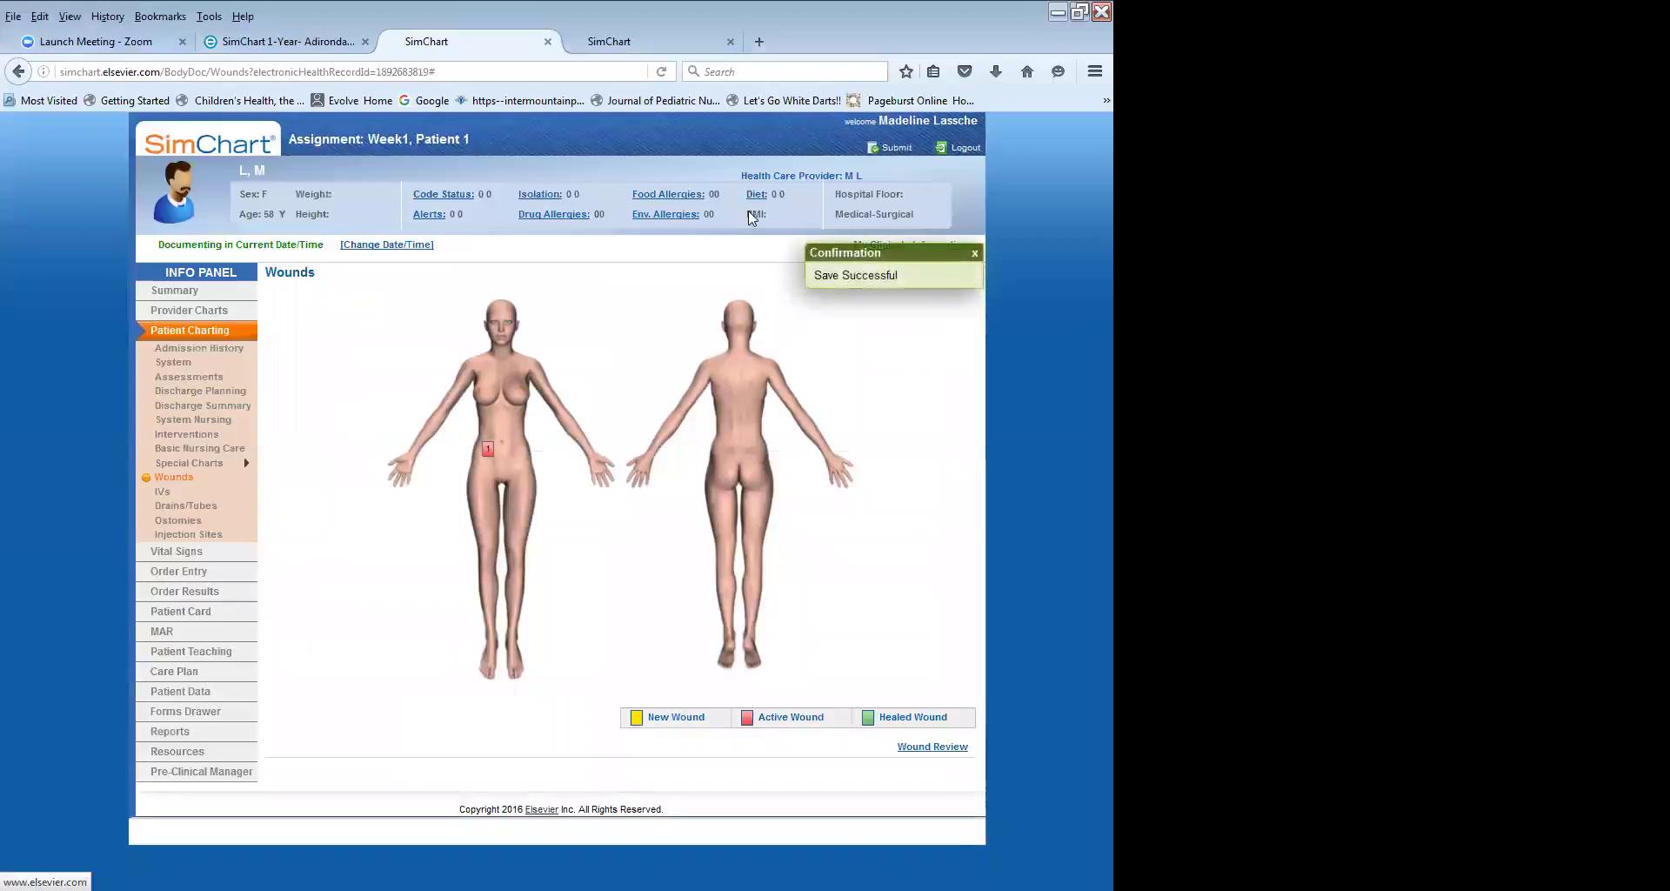
Open the Wound Review again and compare the follow-up entry with the original burn entry.
left_click(932, 747)
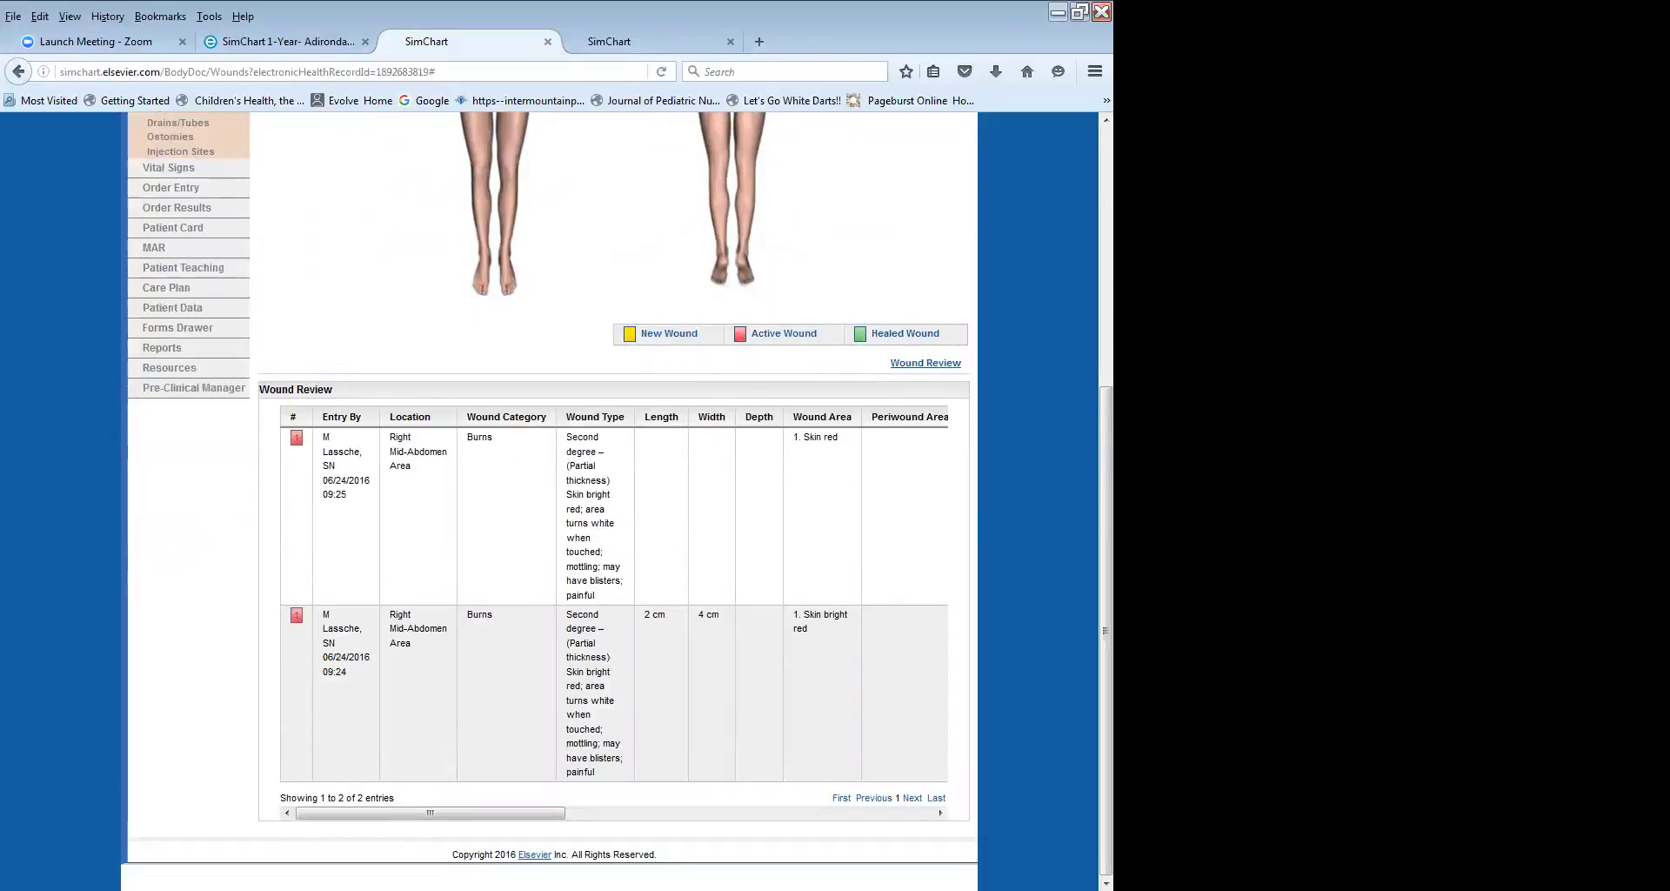
scroll(680, 450, "up", 5)
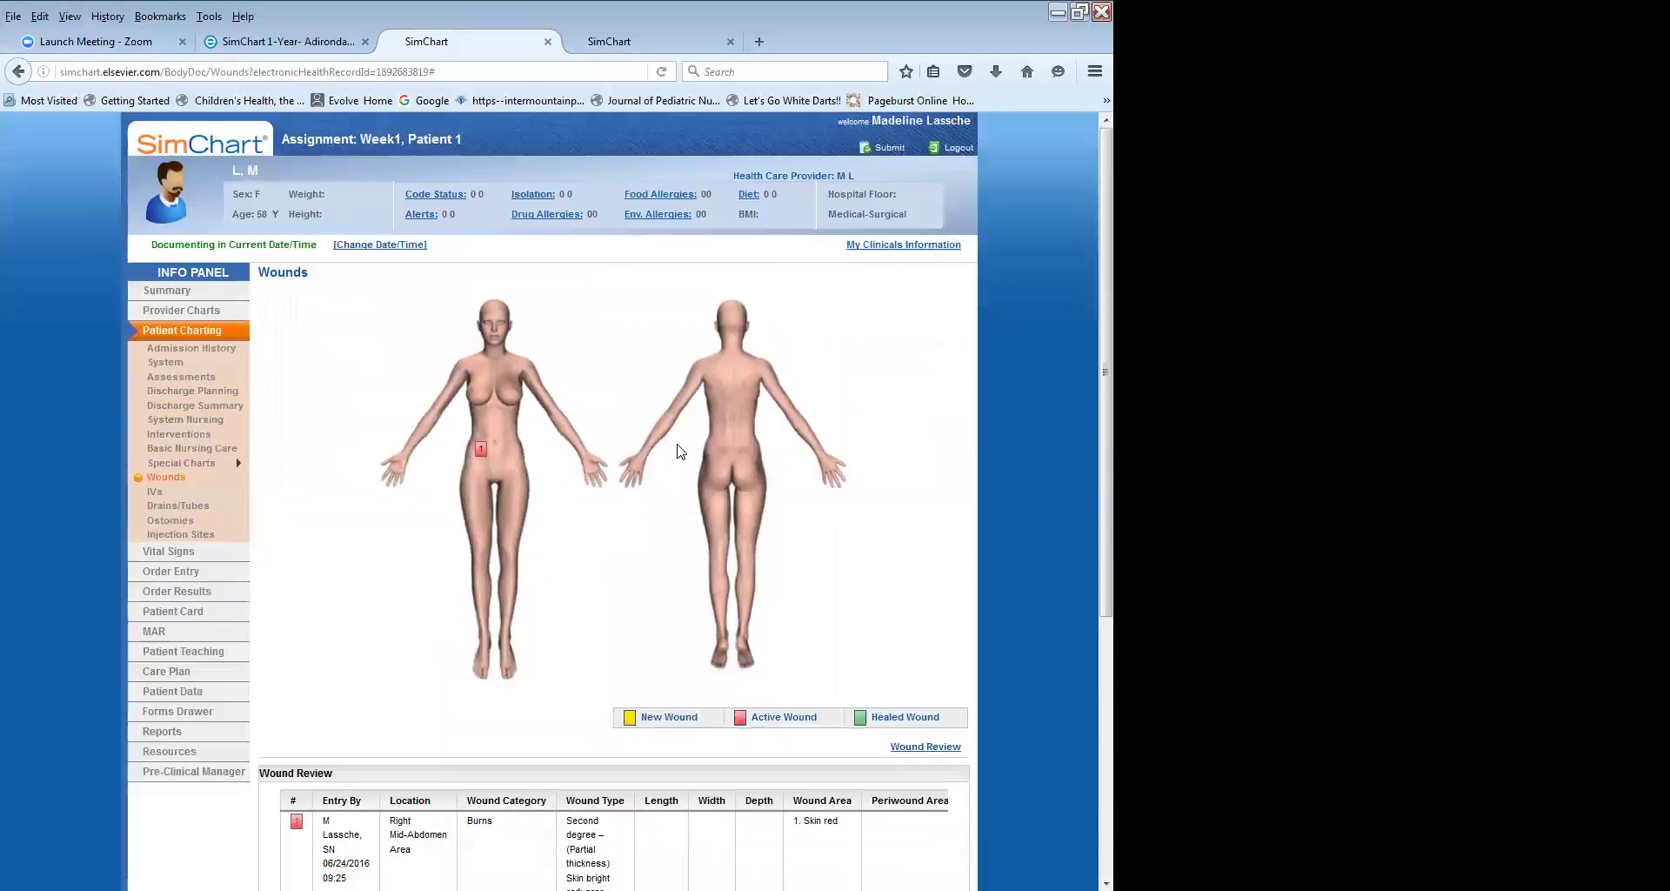
scroll(681, 451, "down", 5)
scroll(719, 496, "up", 4)
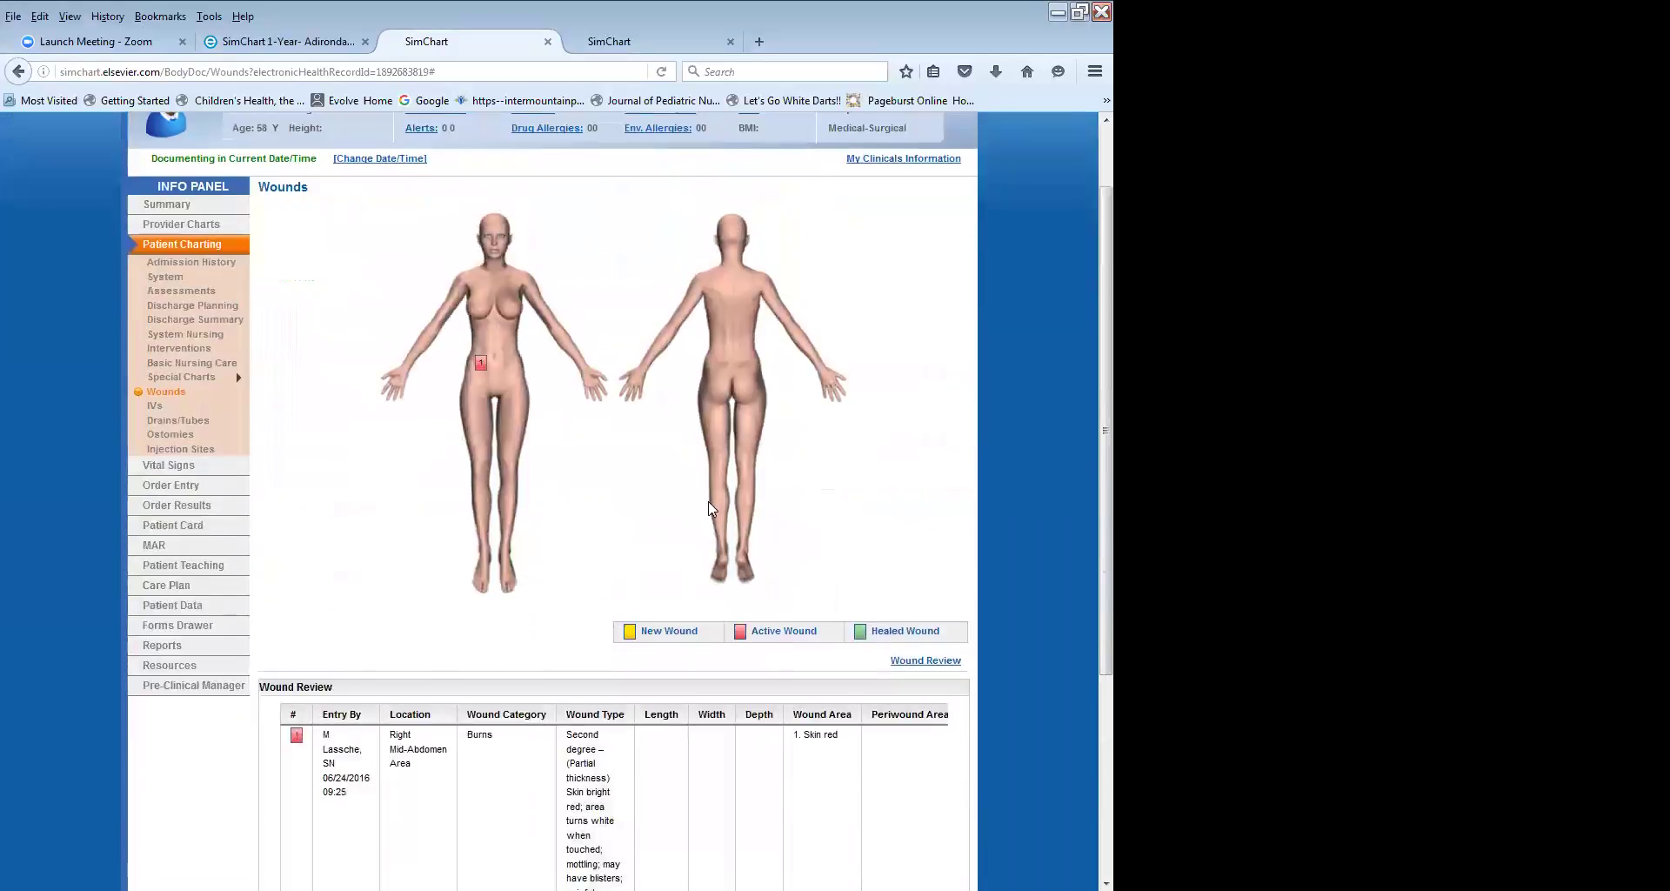
Open the IVs chart and place a new IV at the right antecubital site to view its charting form.
left_click(143, 405)
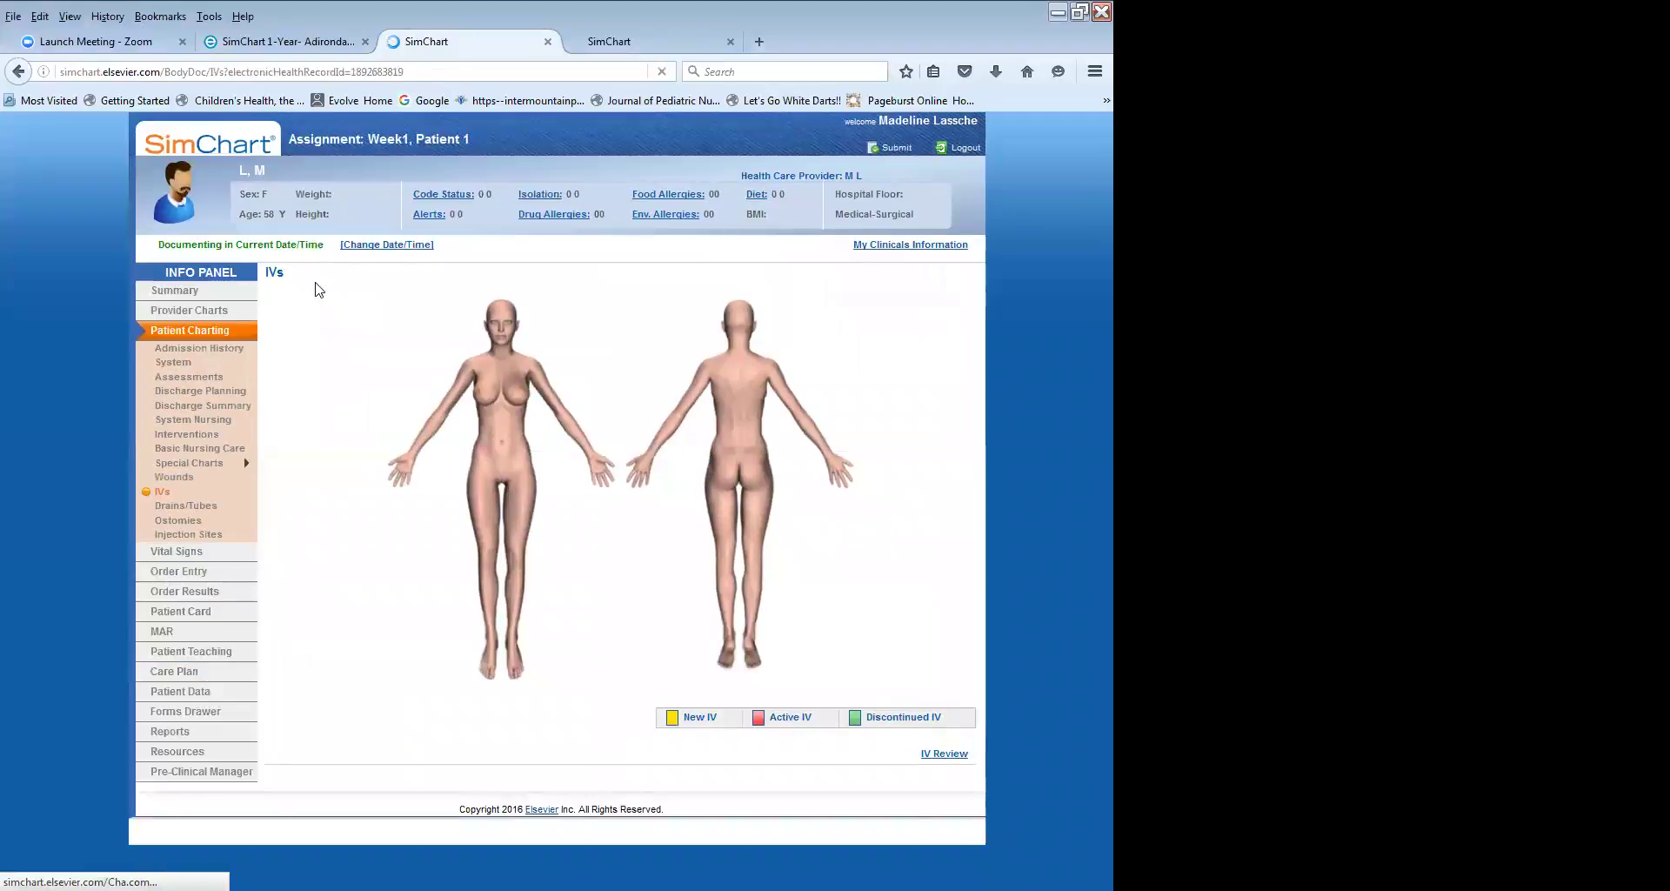
left_click(433, 416)
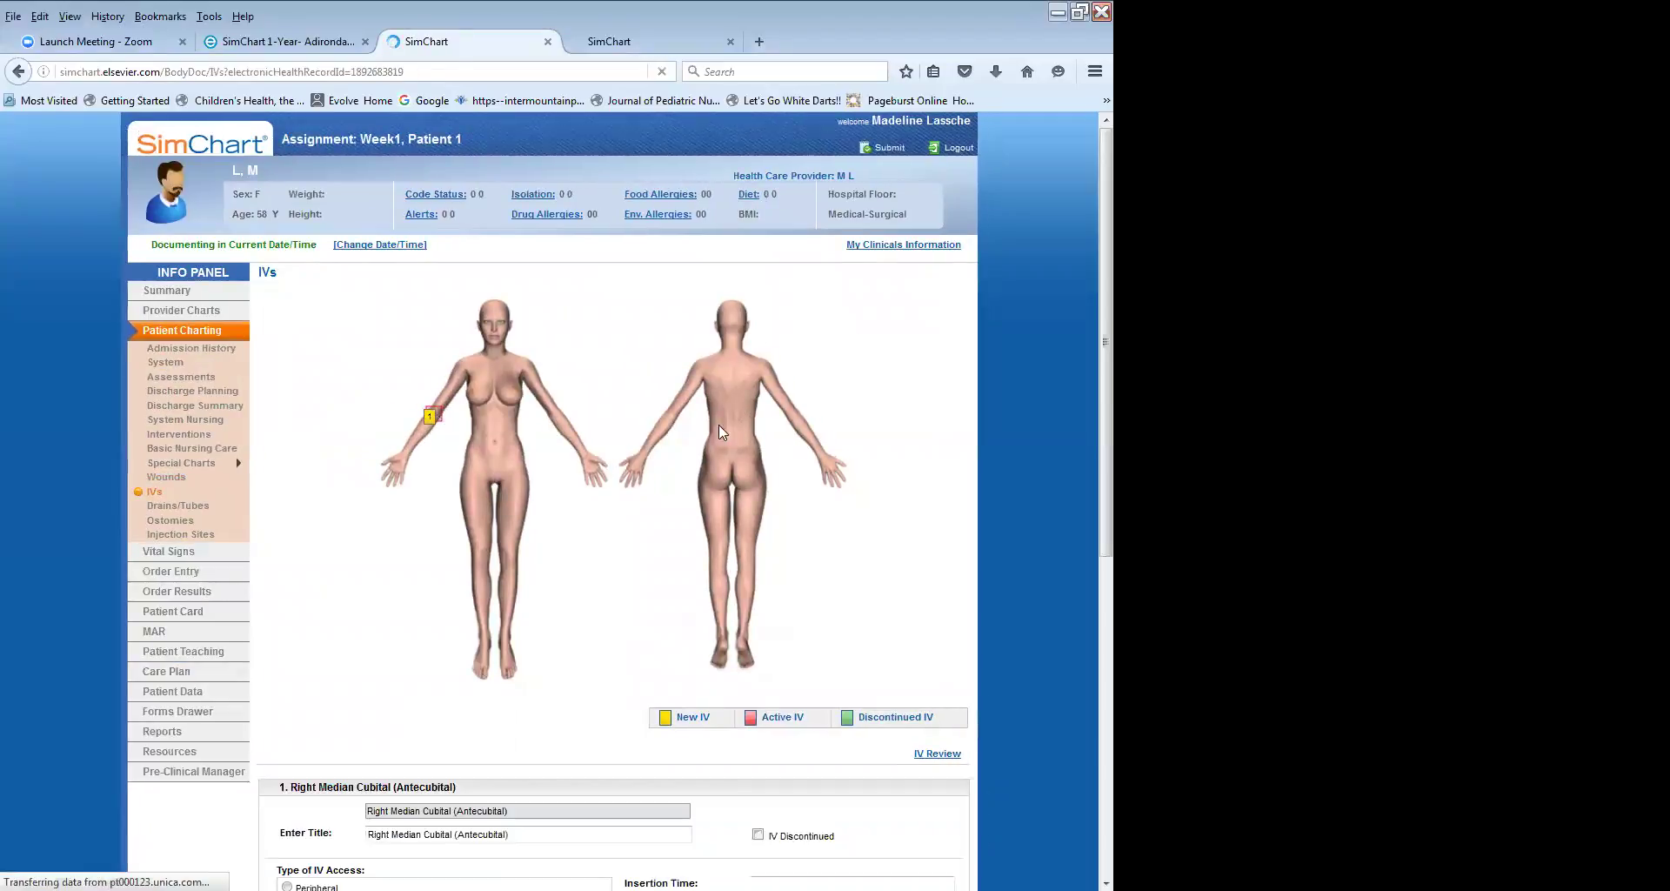
scroll(533, 525, "down", 6)
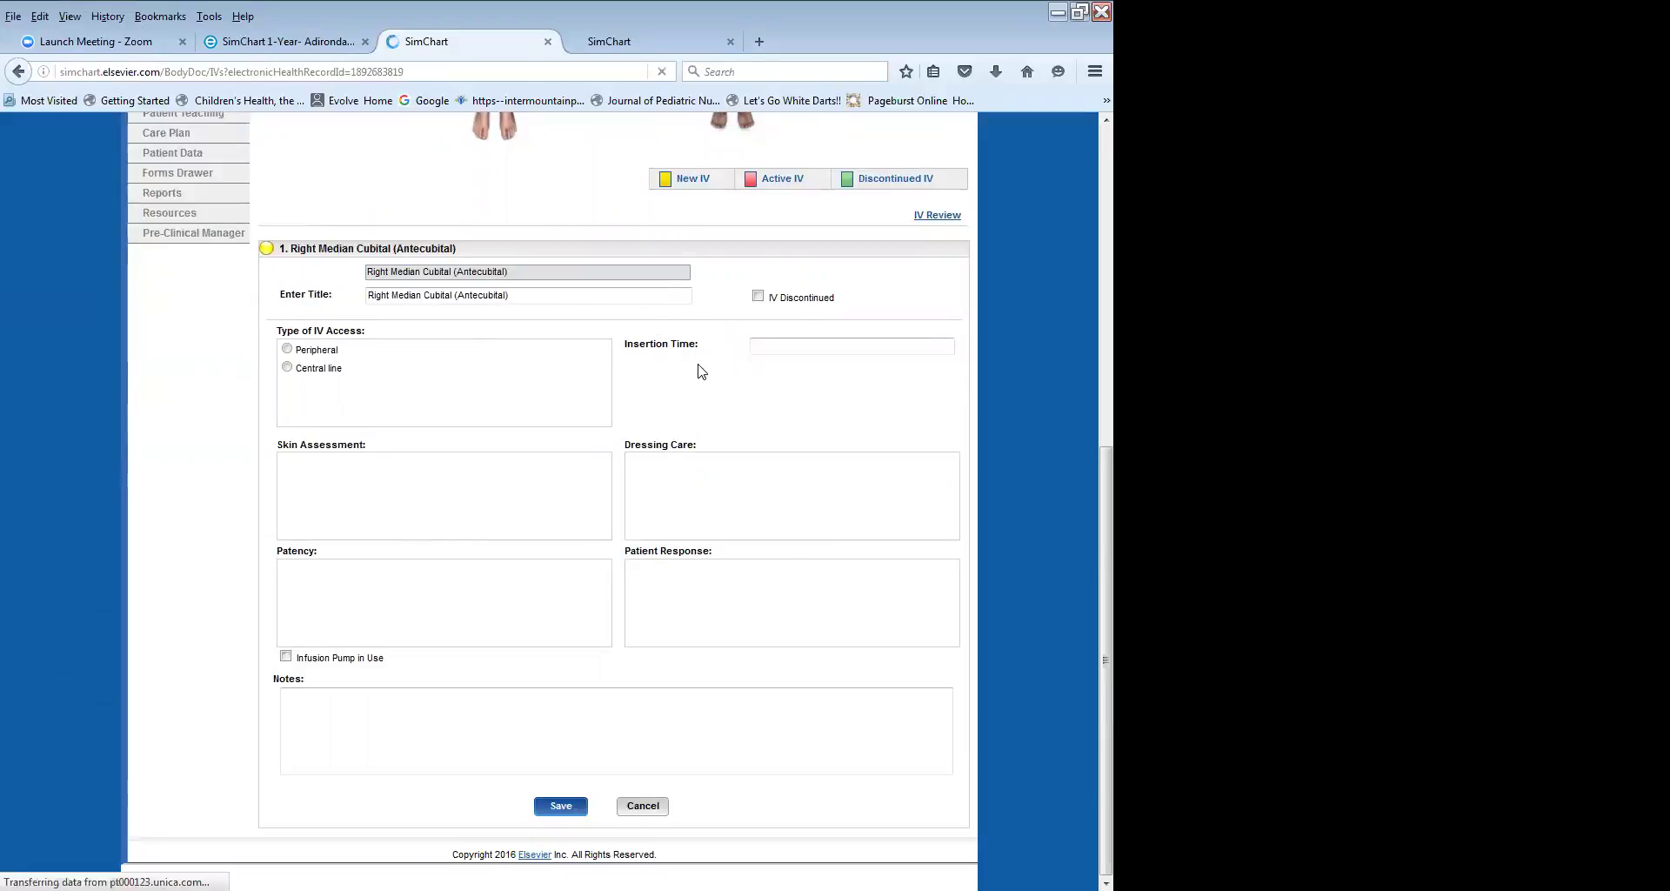
scroll(702, 372, "up", 3)
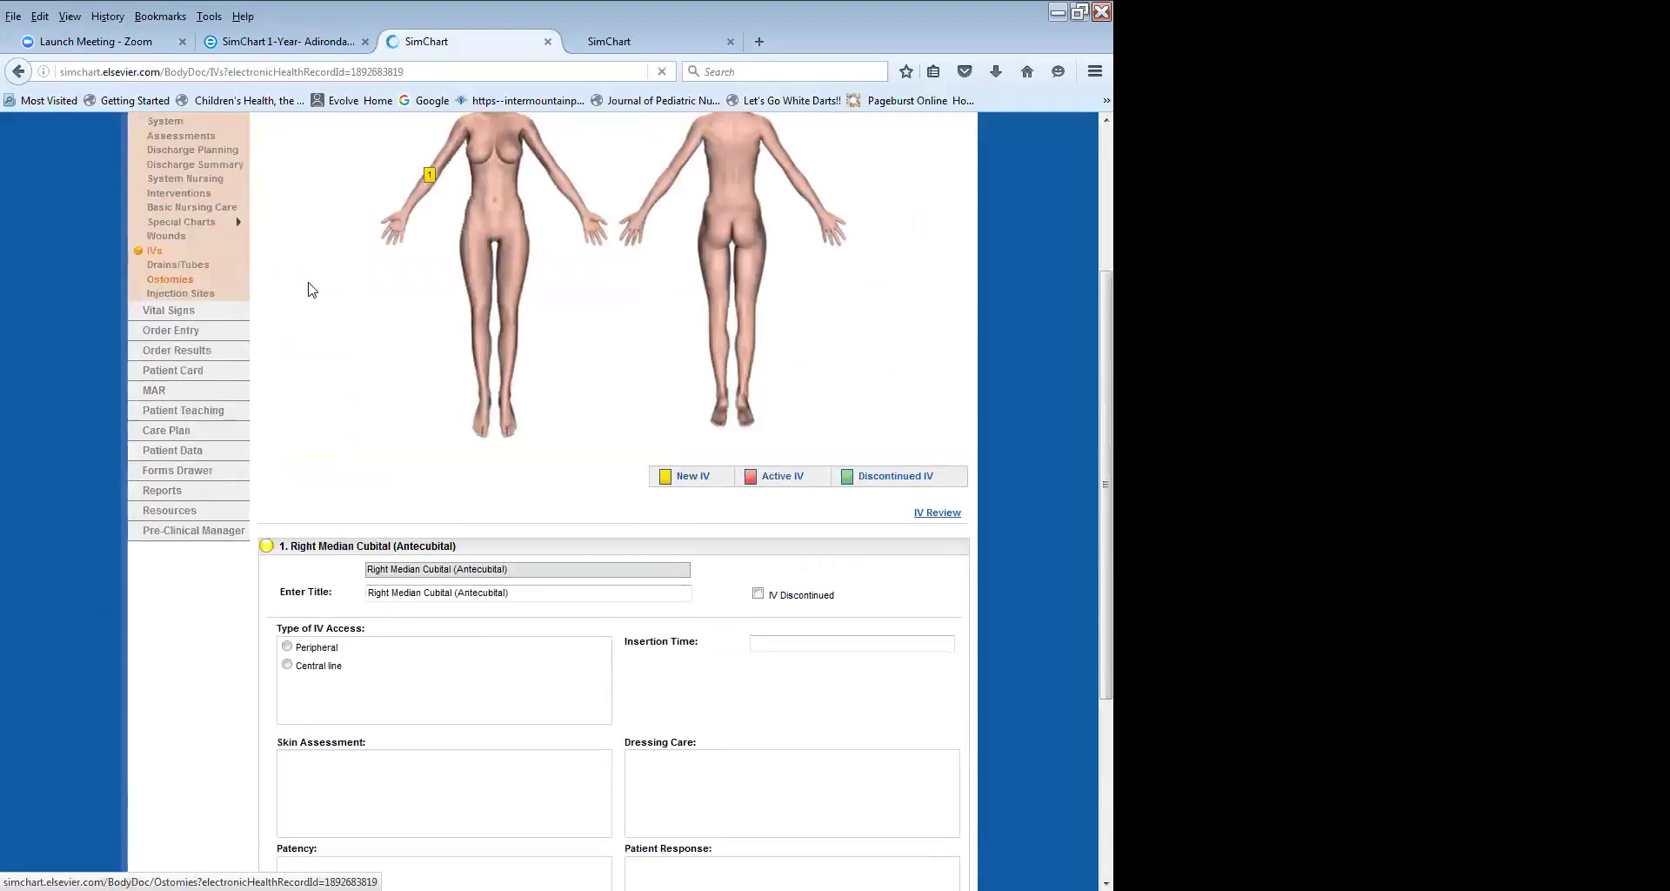
Open the Ostomies chart and place a new ostomy in the umbilical region of the abdomen to view its charting form.
left_click(169, 278)
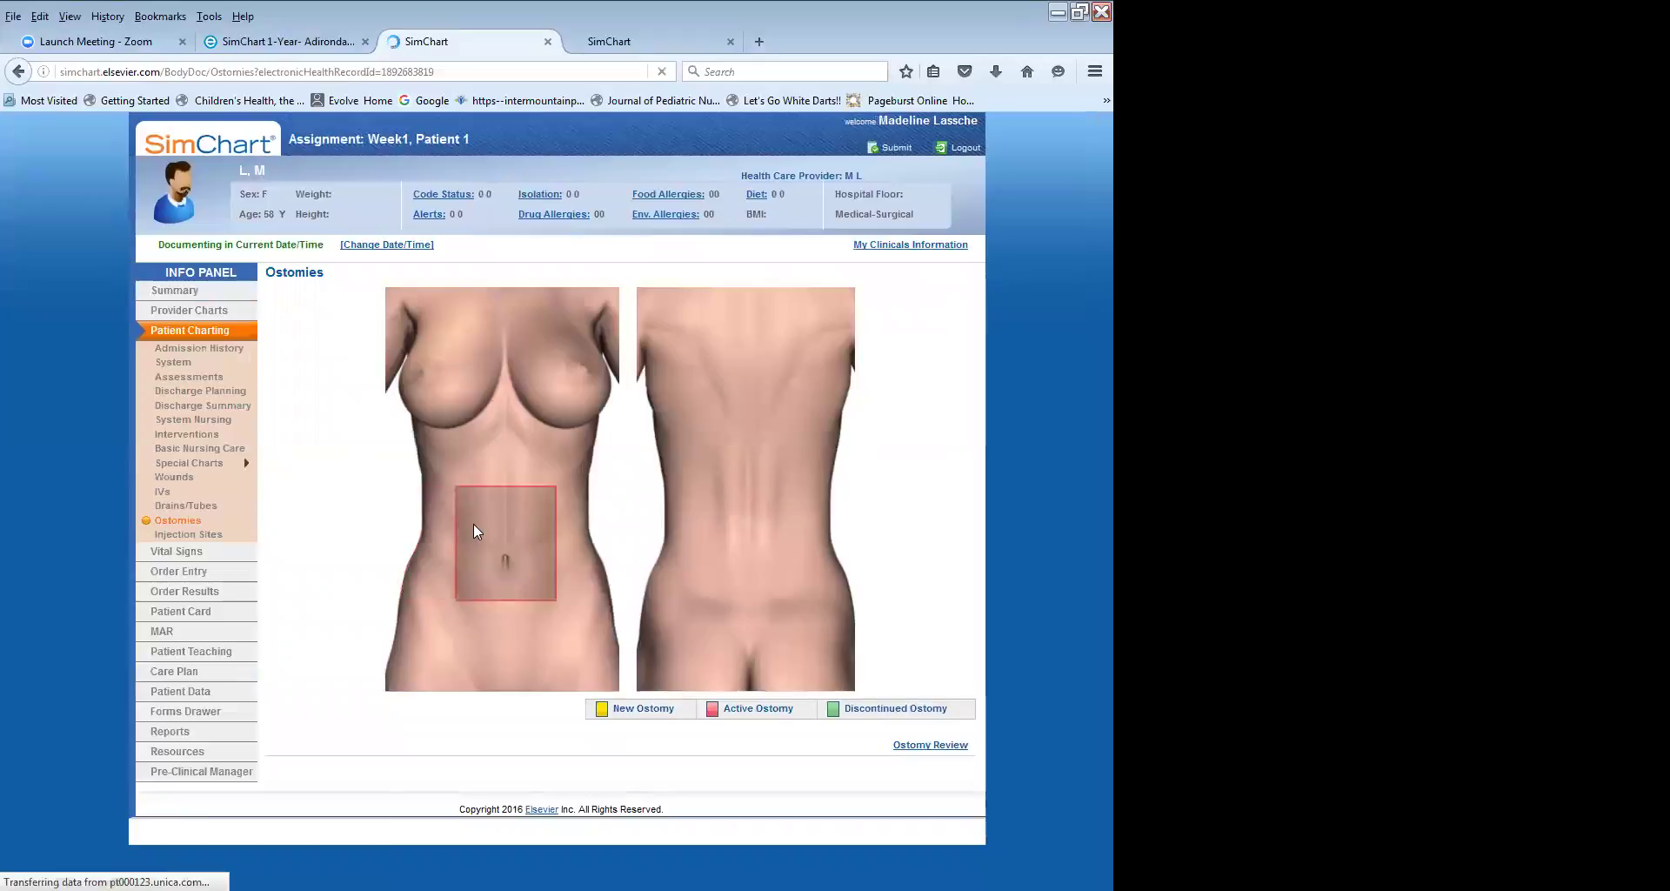
left_click(474, 524)
scroll(473, 524, "down", 5)
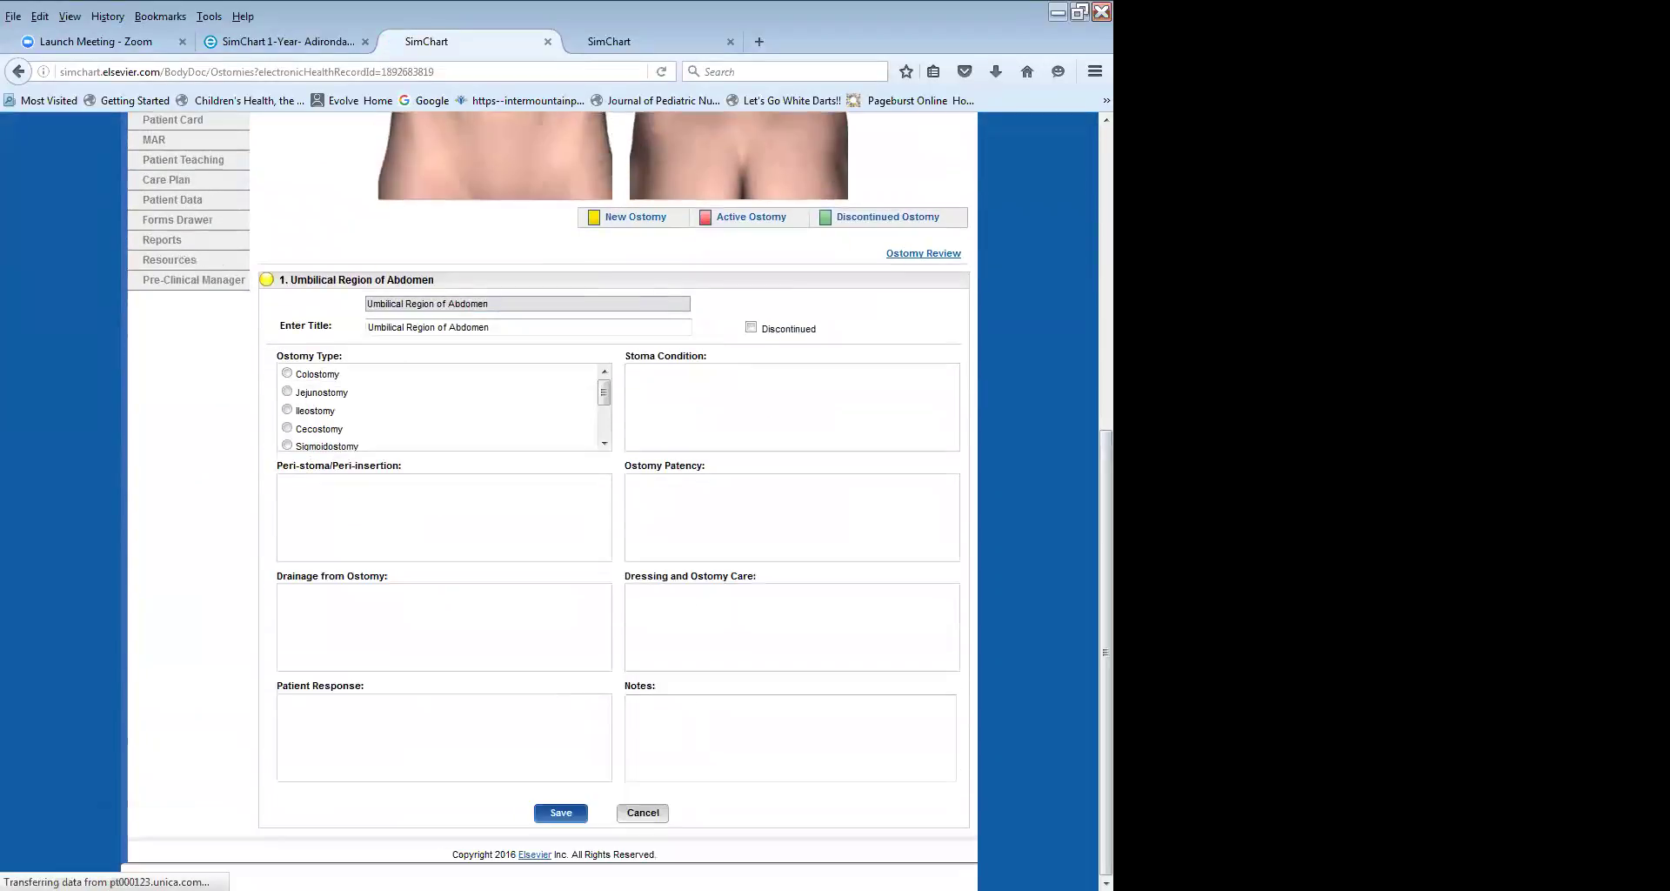
scroll(548, 500, "up", 3)
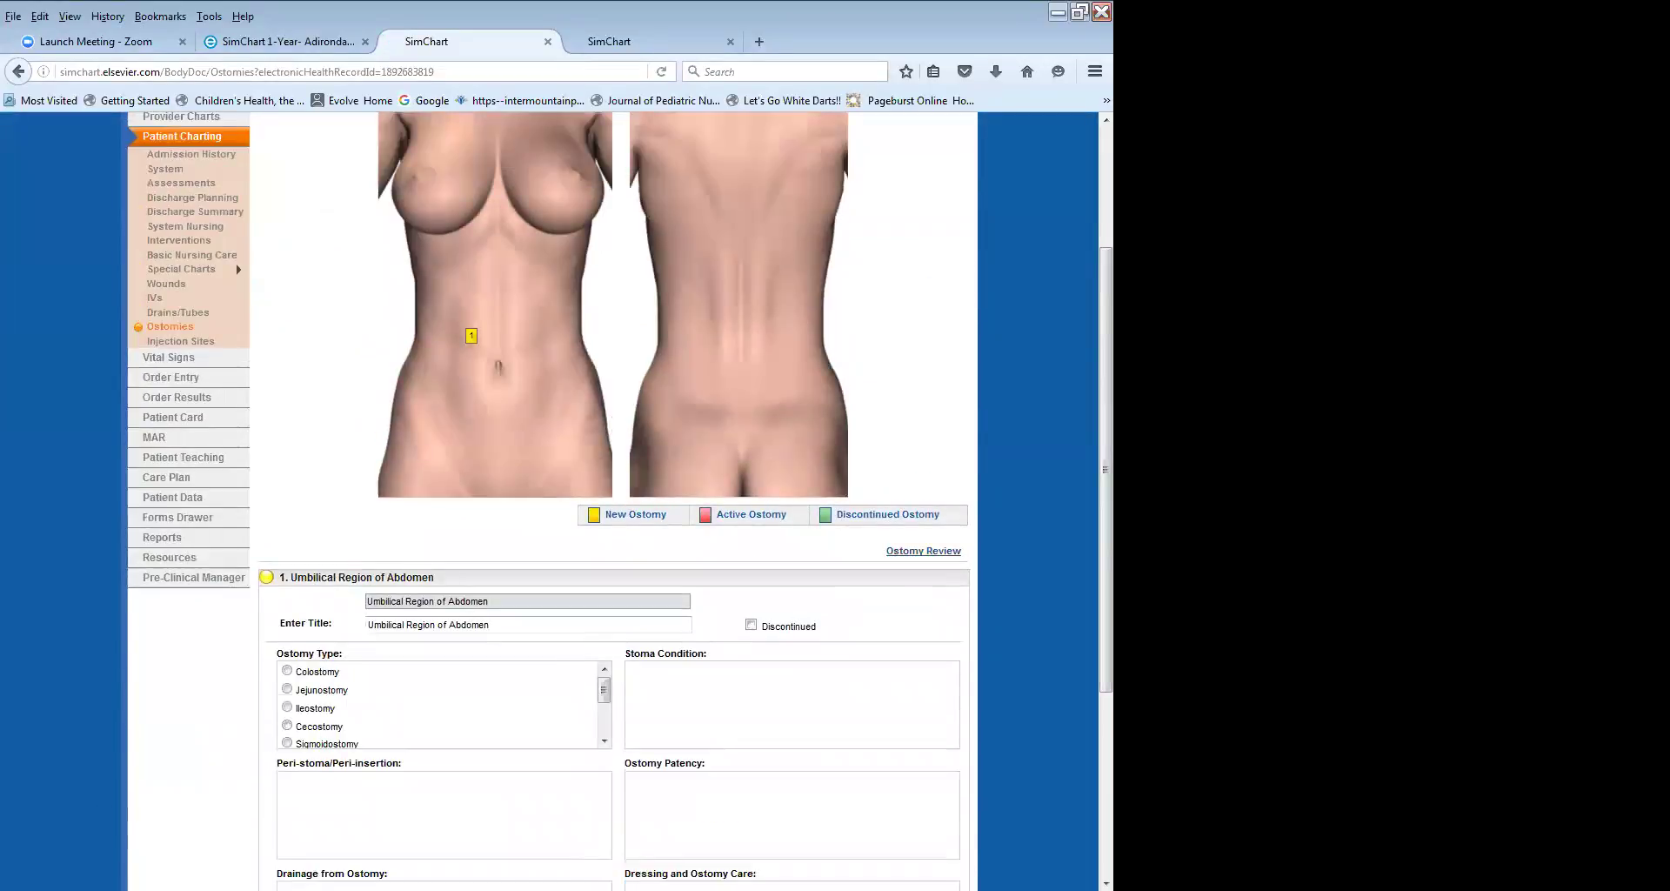
scroll(392, 609, "up", 2)
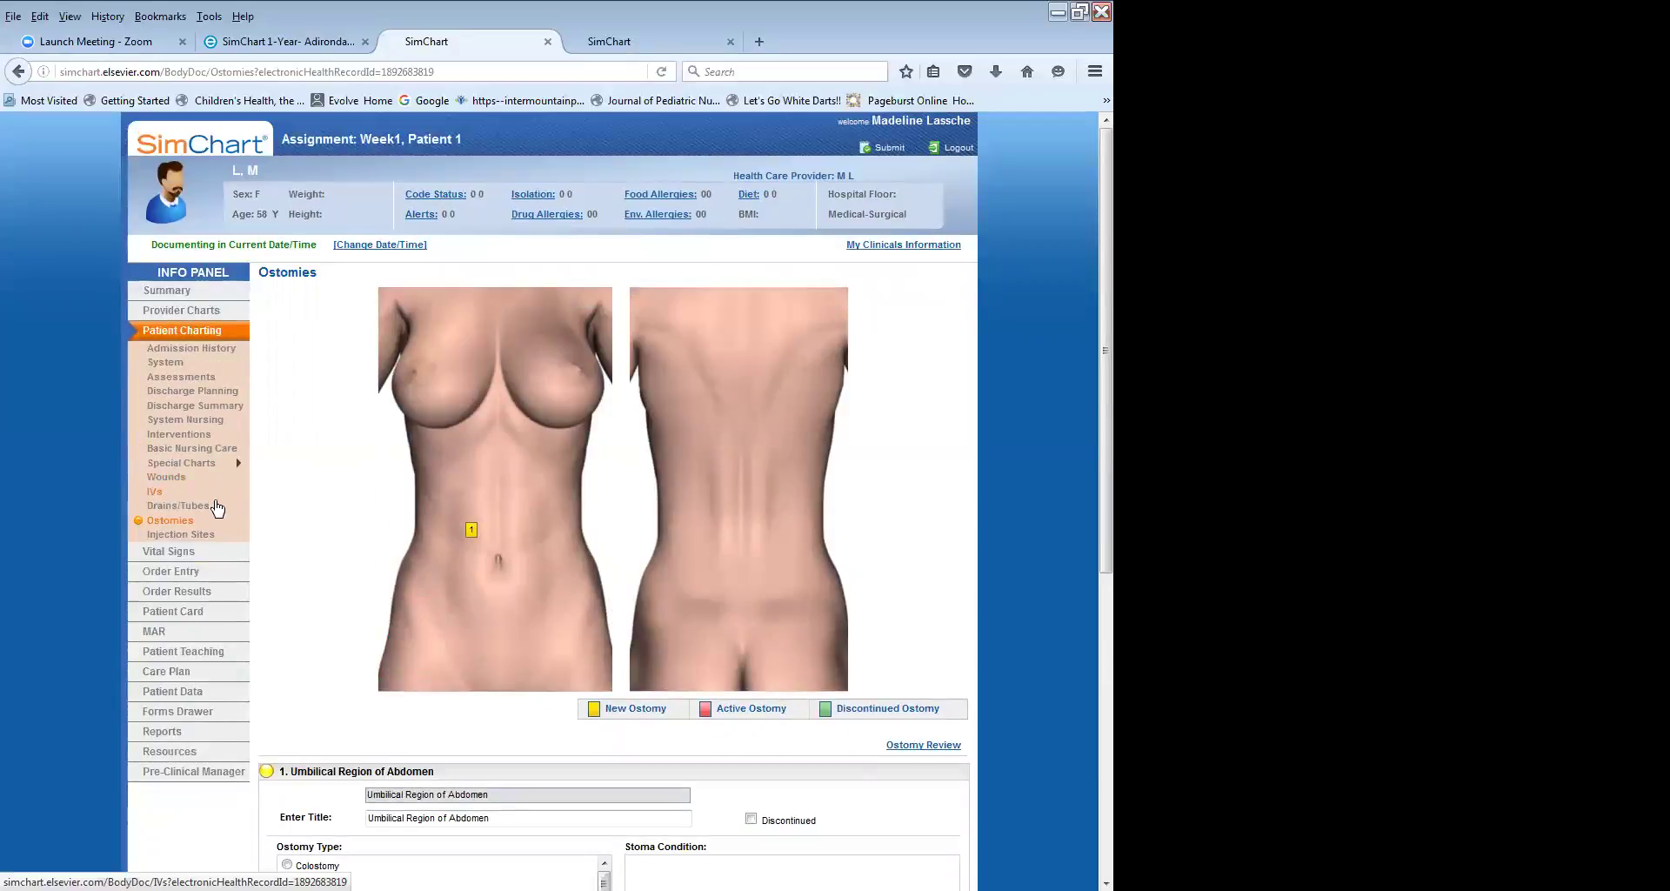
Open the Injection Sites chart and place a new injection site on the left abdomen of the front body view.
left_click(201, 535)
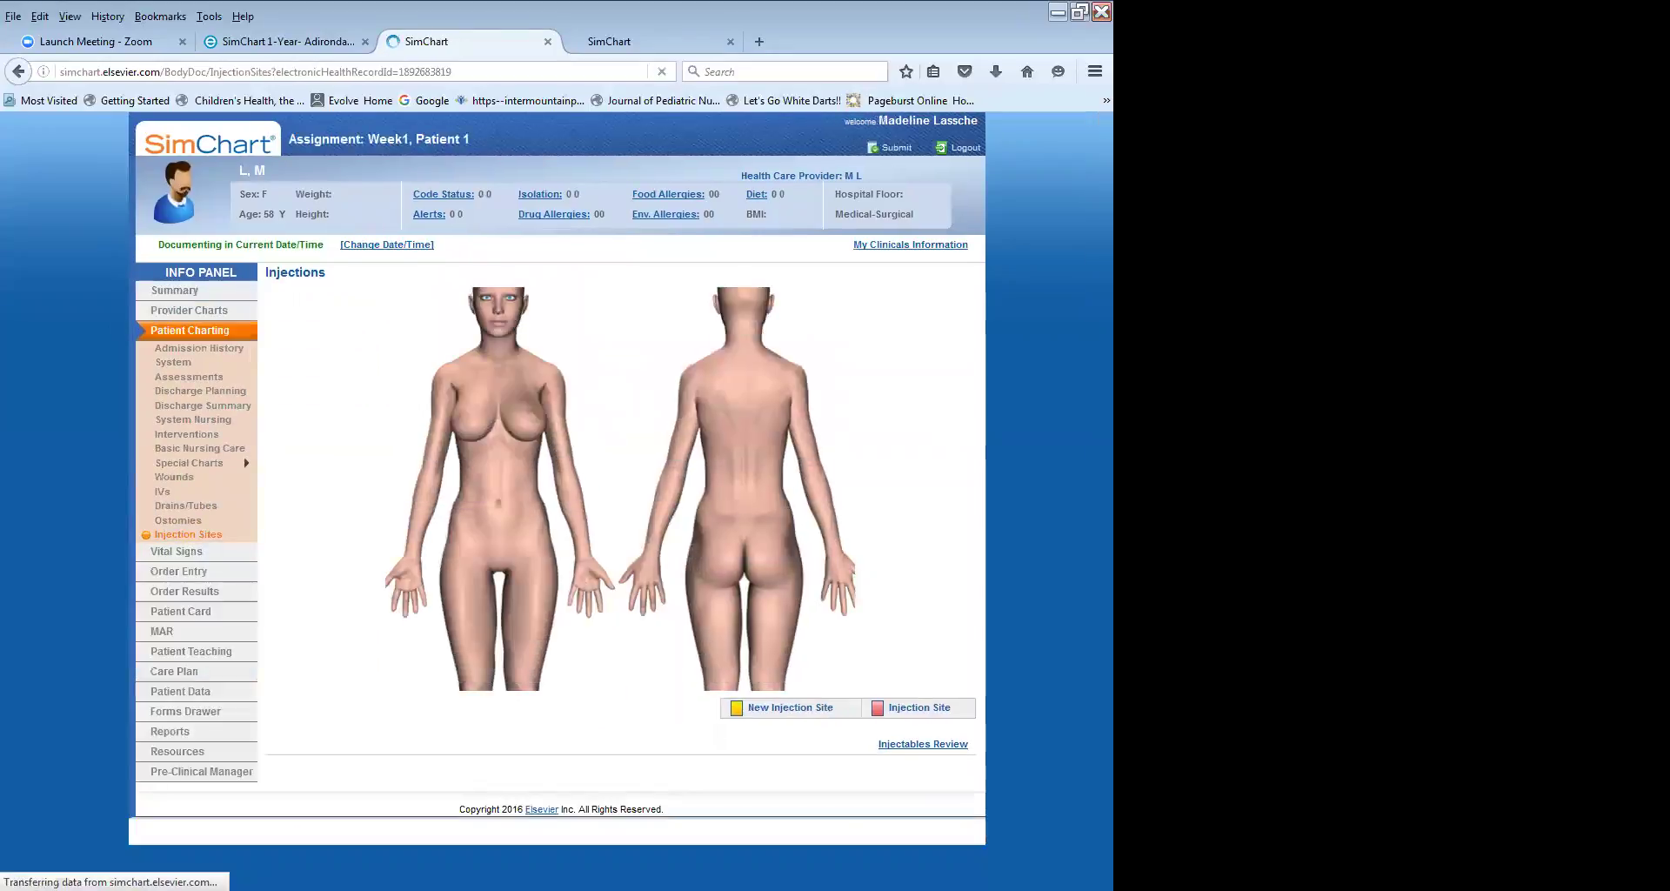
left_click(519, 484)
scroll(865, 291, "down", 5)
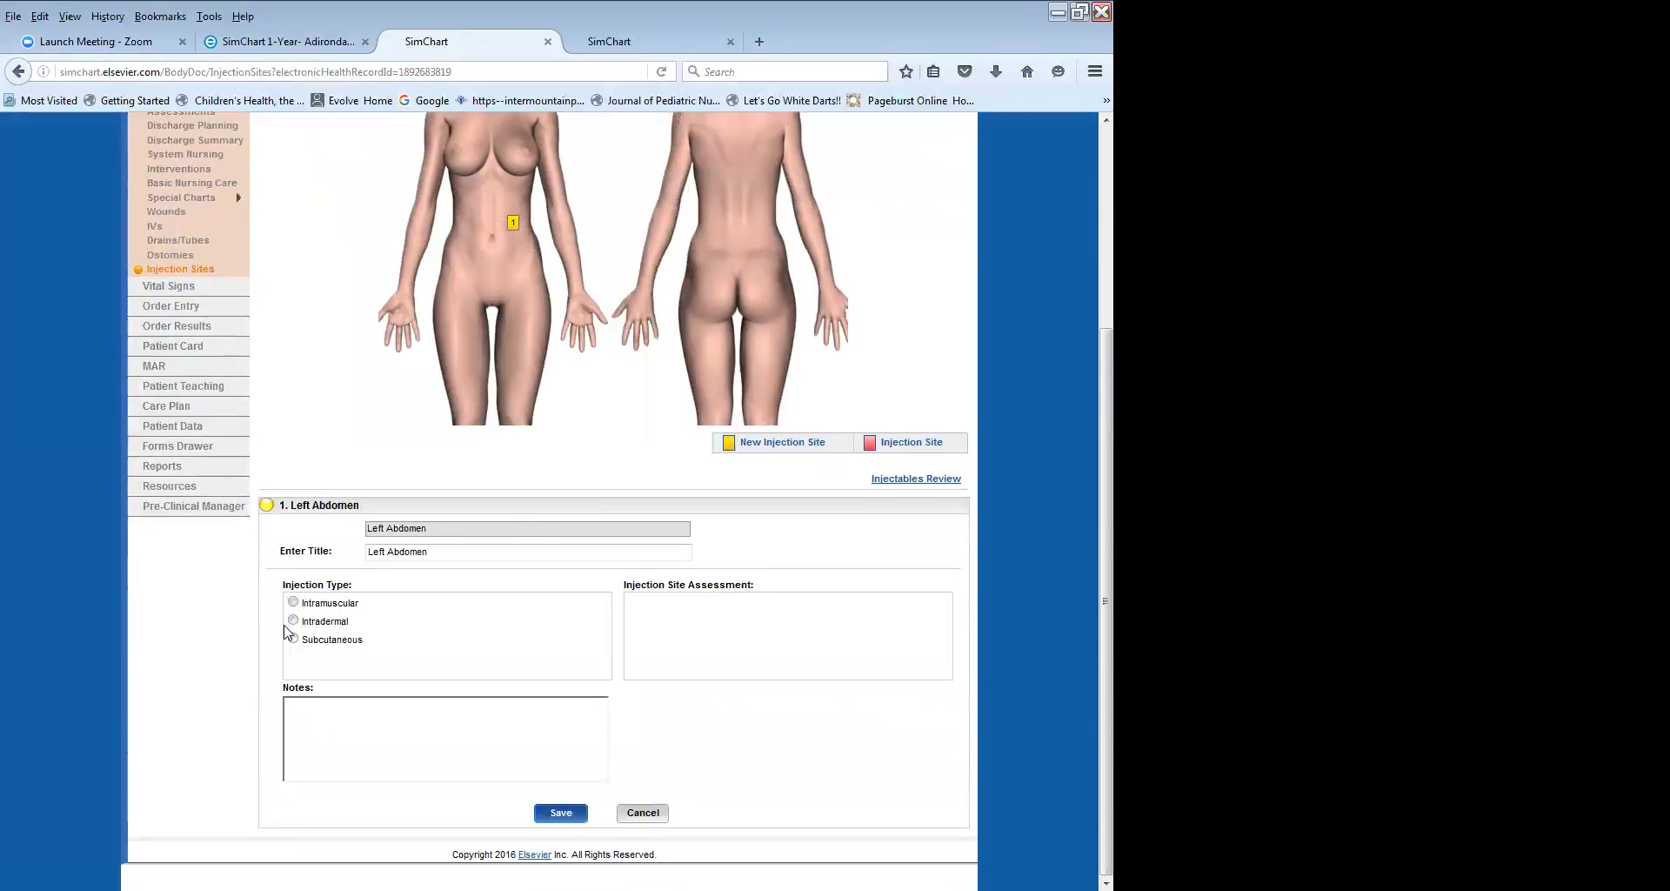
Chart the left abdomen injection as Subcutaneous with Skin discoloration, findings "adfgasedgf" and notes "asdfasdf", and save the entry.
left_click(293, 639)
left_click(633, 621)
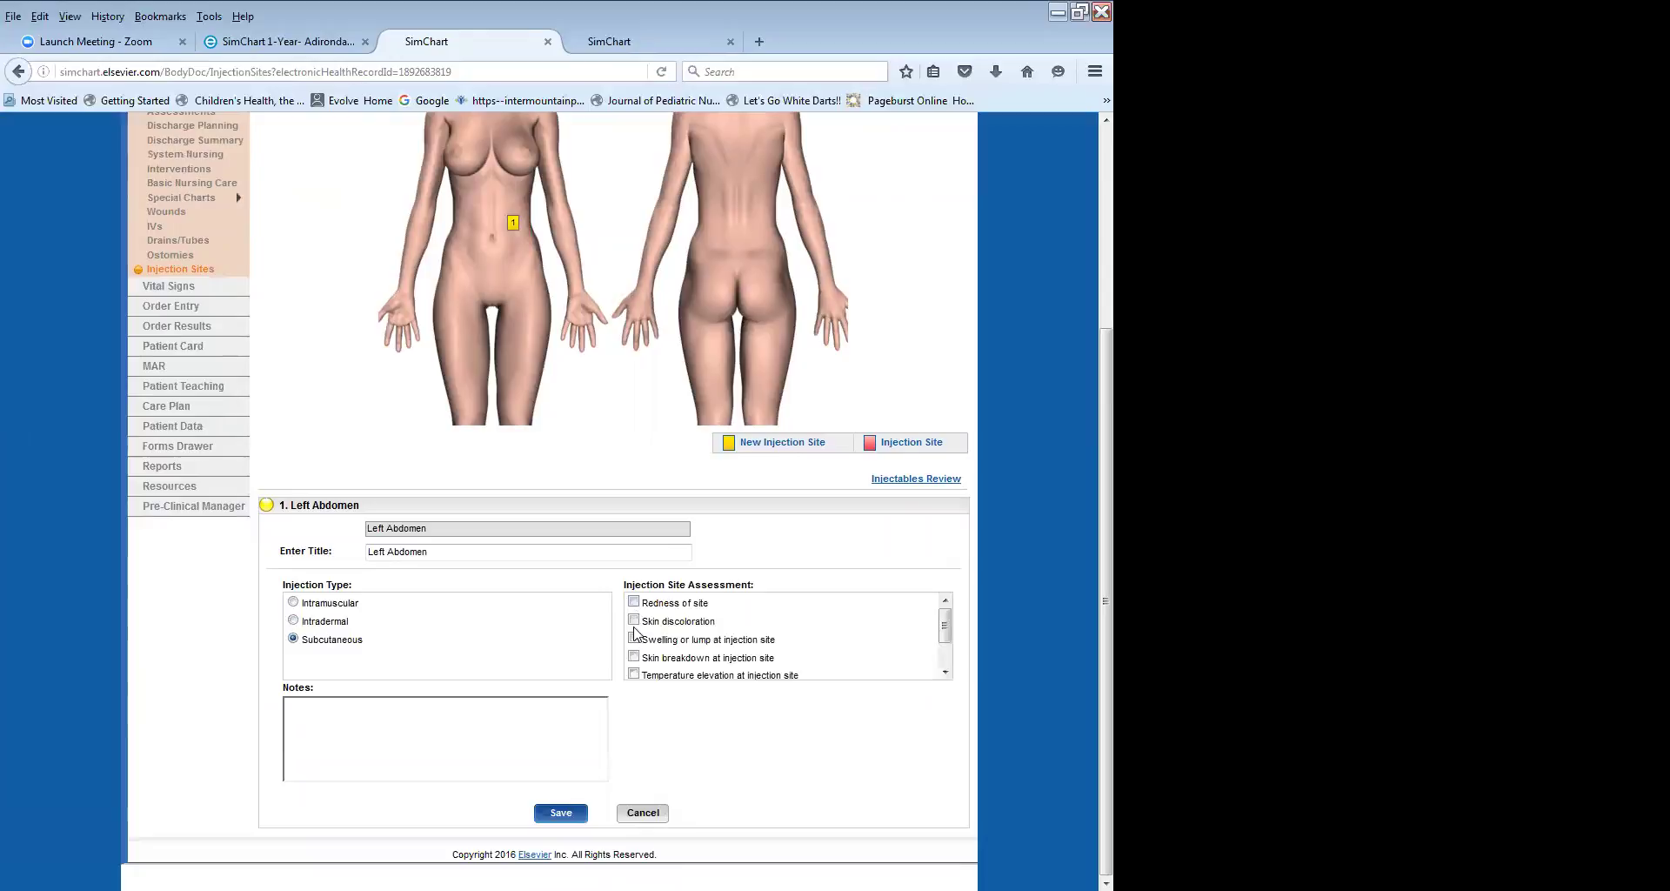
type("adfgasedgf")
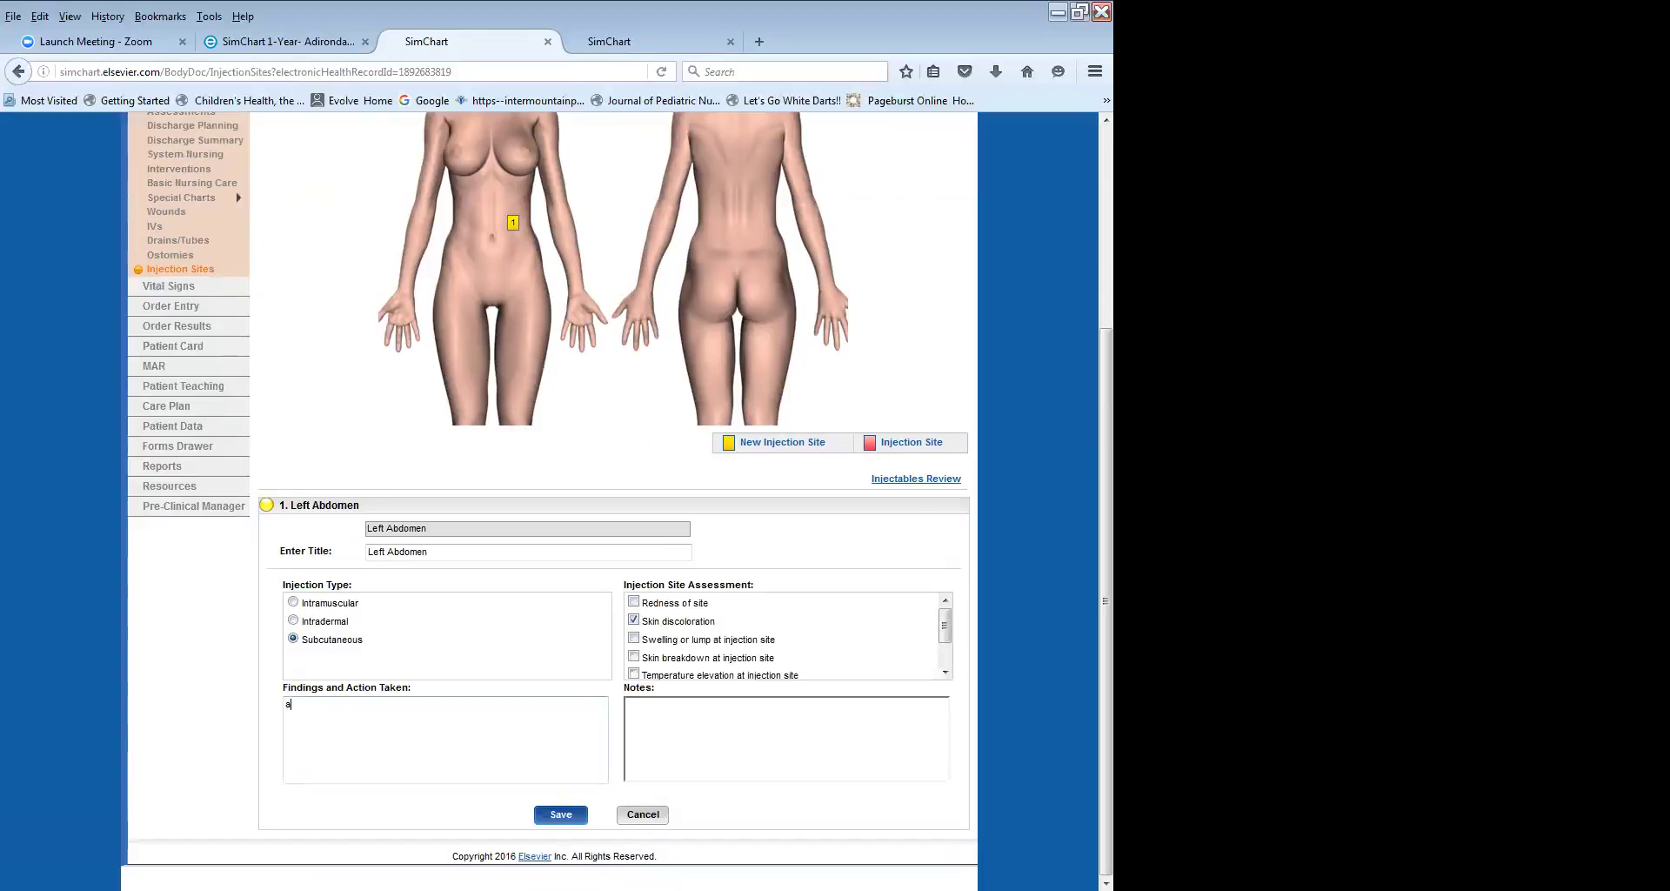
left_click(634, 704)
type("asdfasdf")
key("Tab")
key("Return")
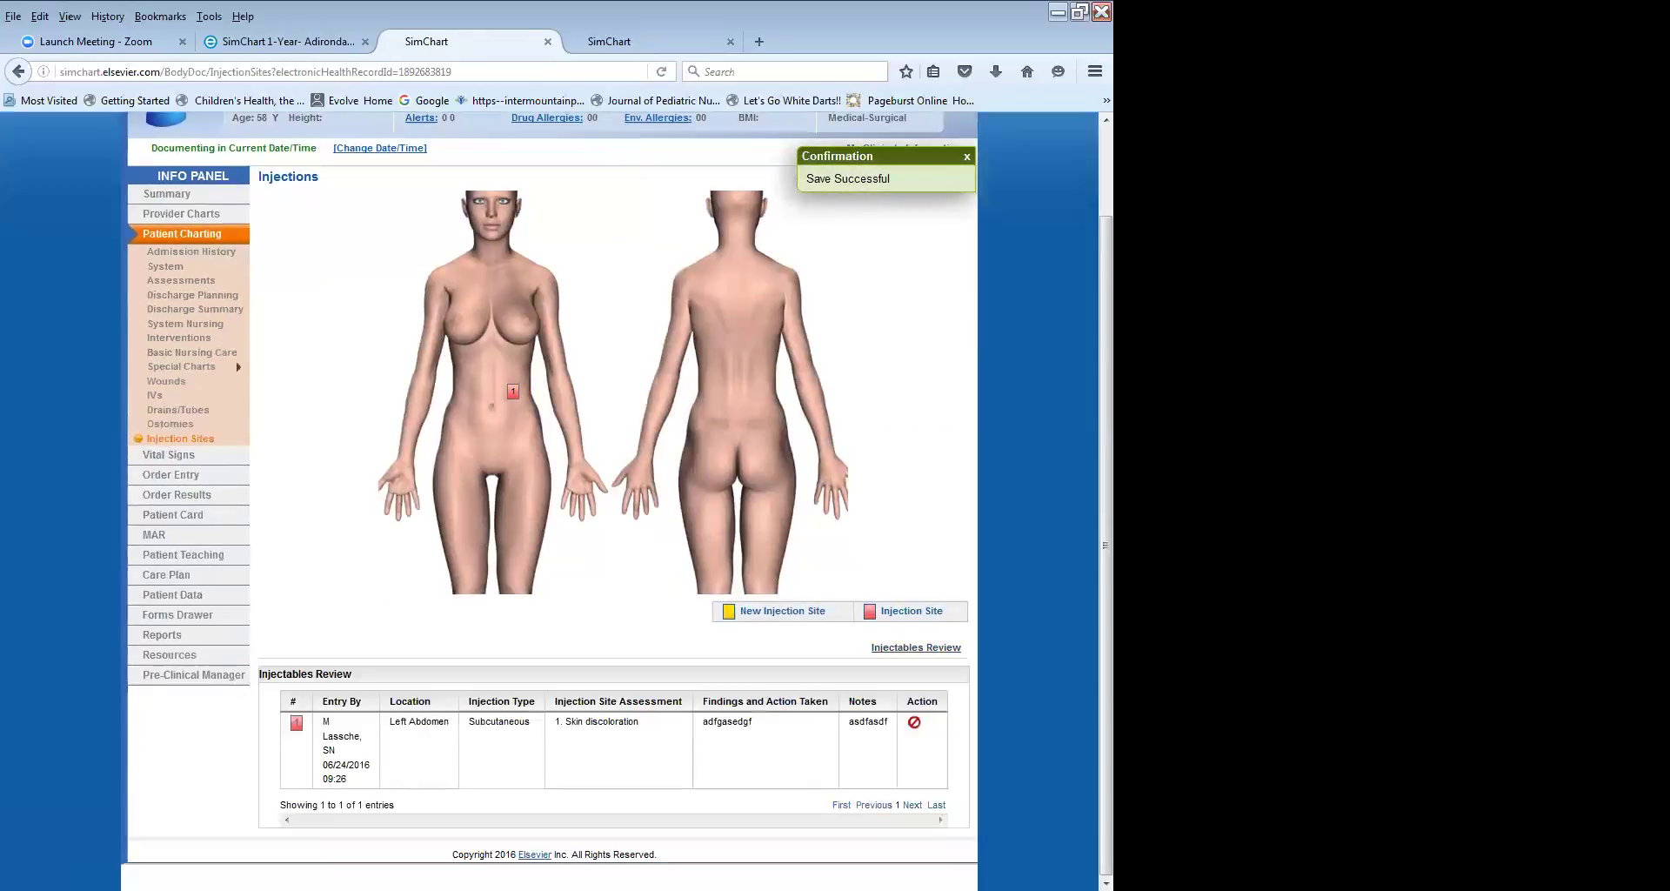
Review the saved injection entry and generate the View All Student Charting to Date report.
scroll(644, 609, "up", 2)
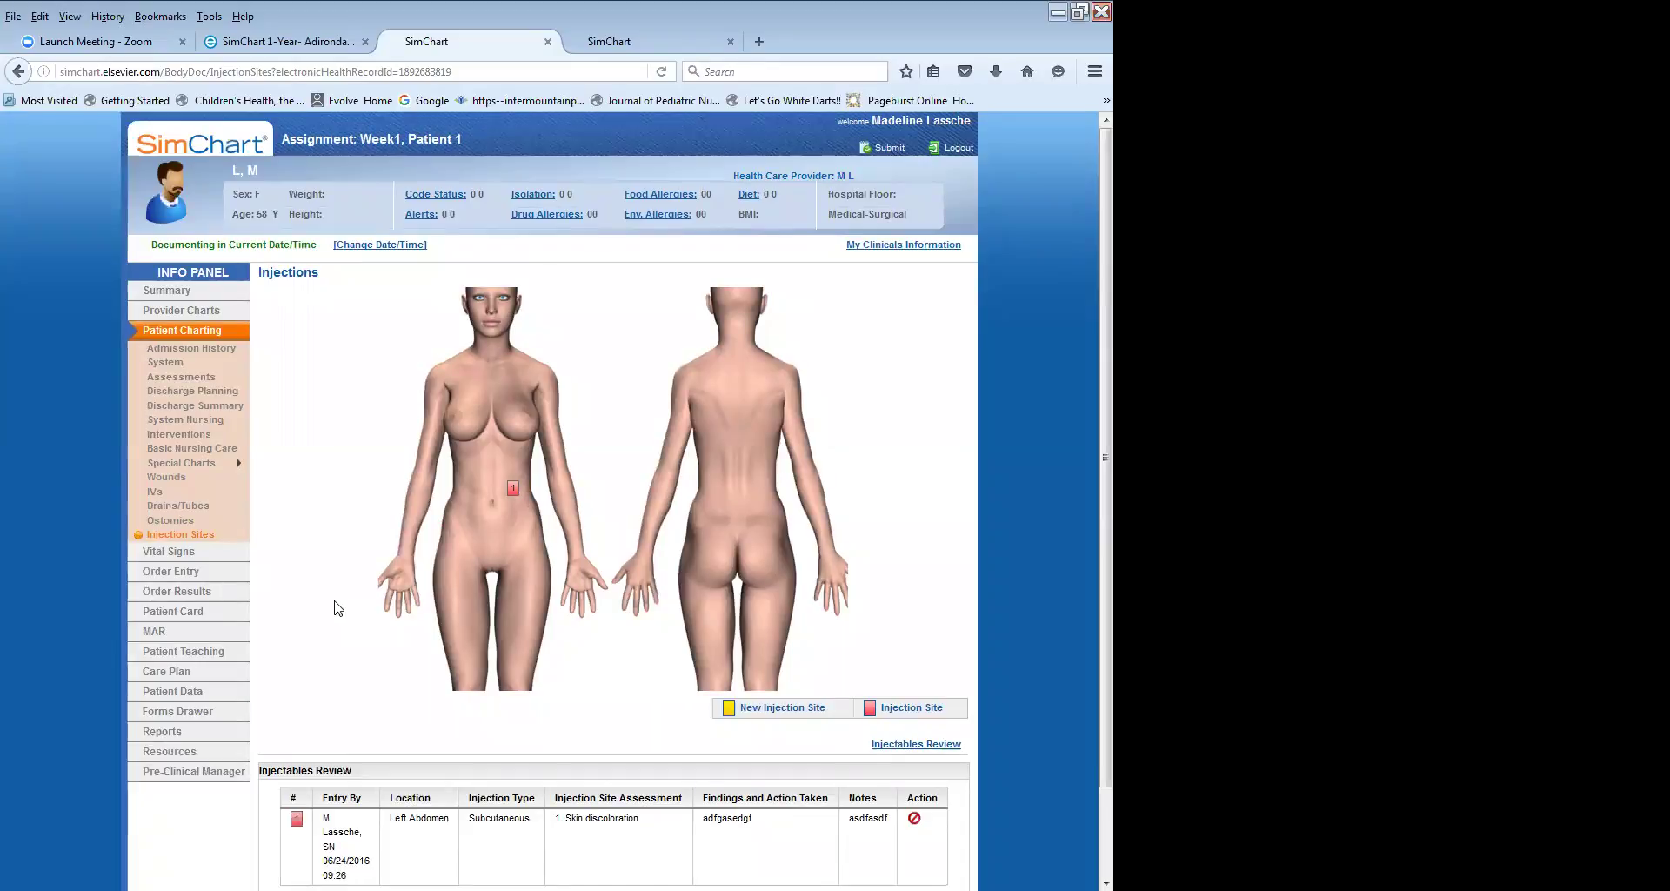
scroll(339, 608, "down", 2)
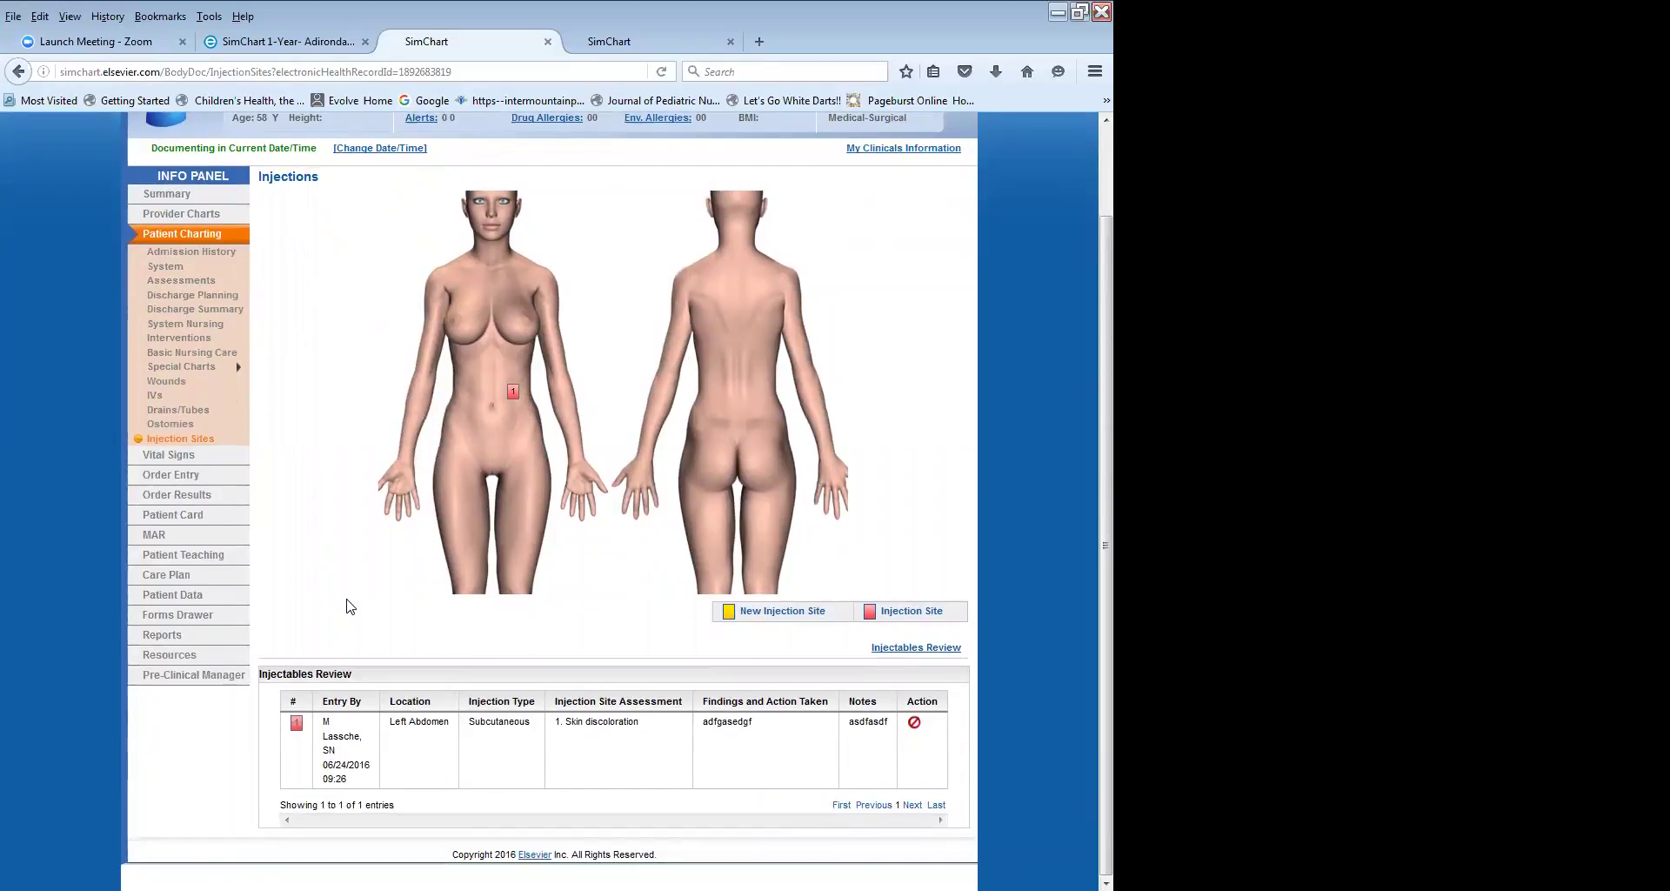
scroll(383, 587, "up", 2)
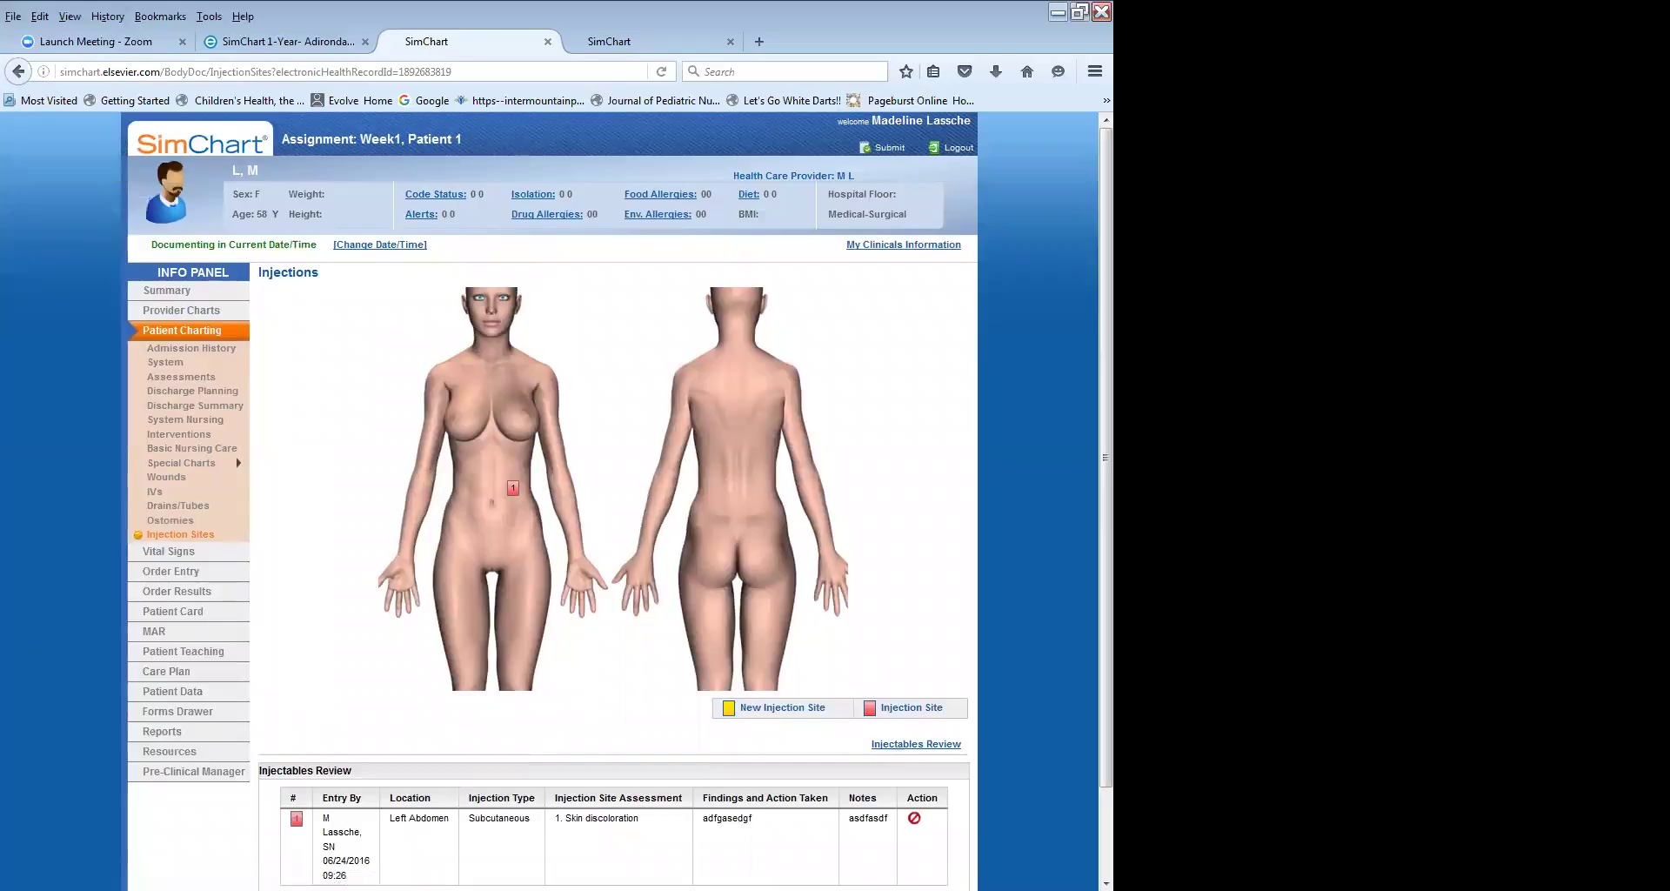
scroll(557, 500, "down", 2)
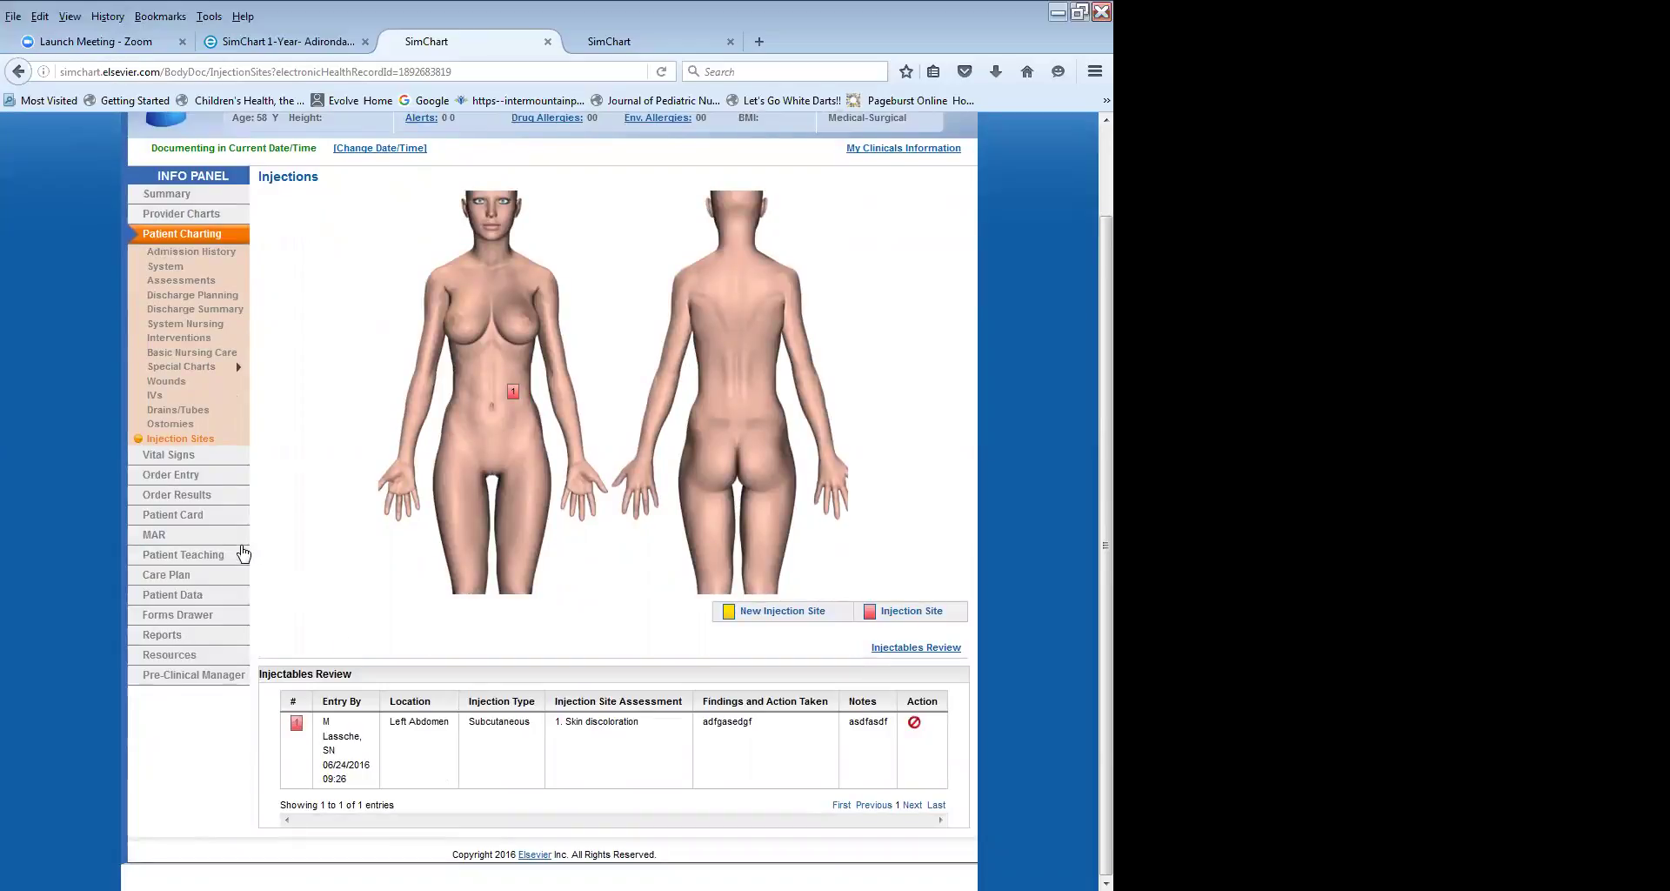
left_click(165, 636)
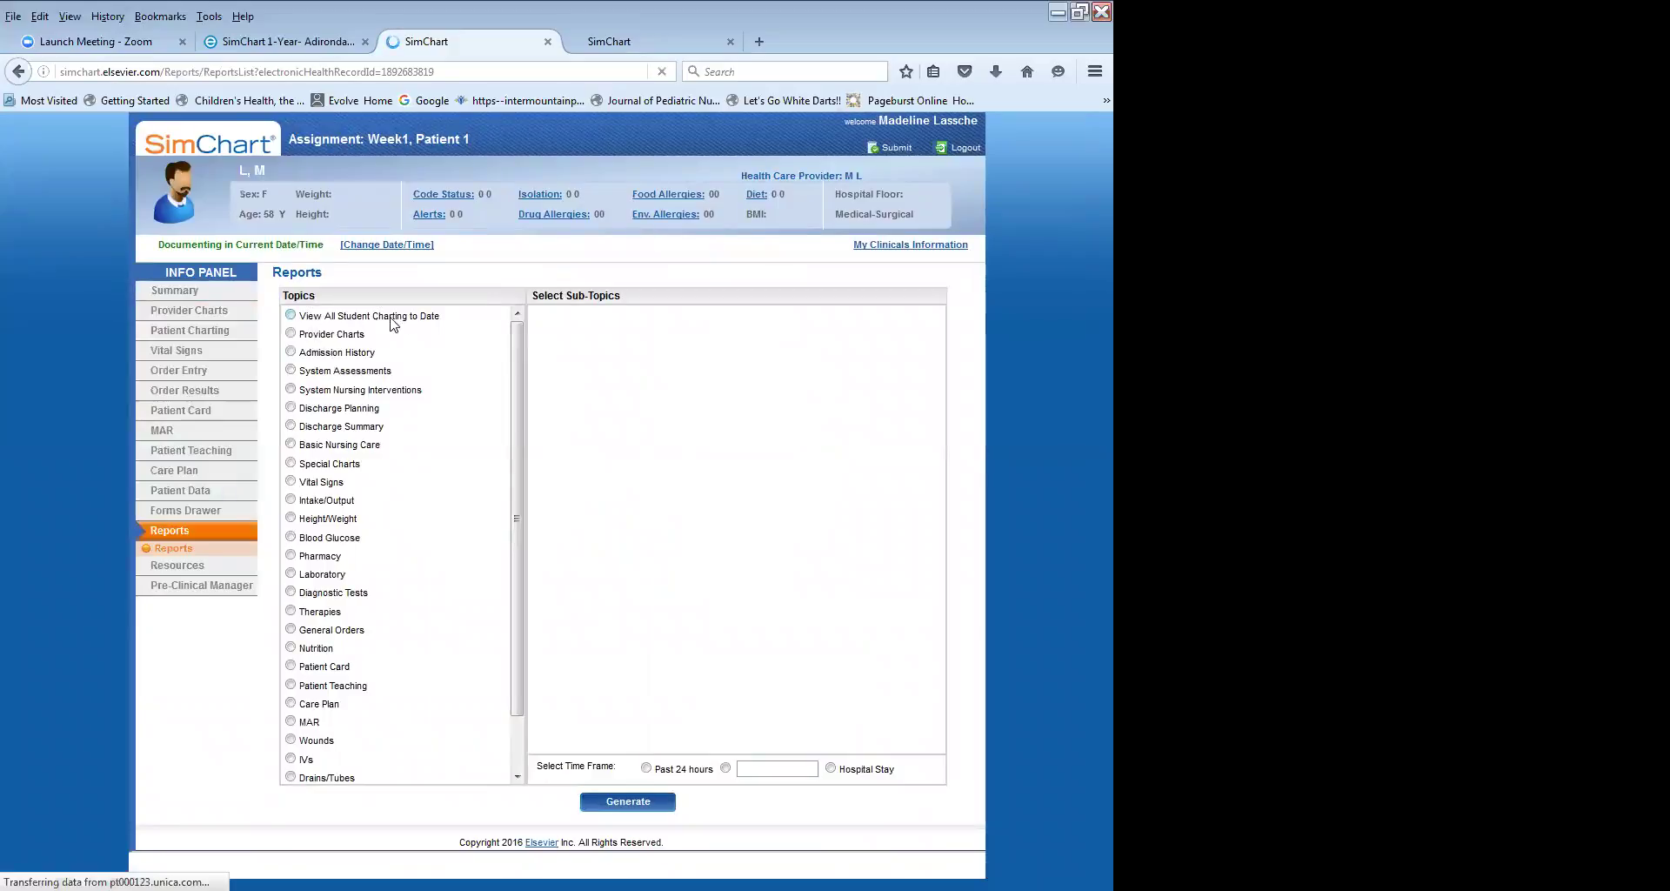
left_click(291, 317)
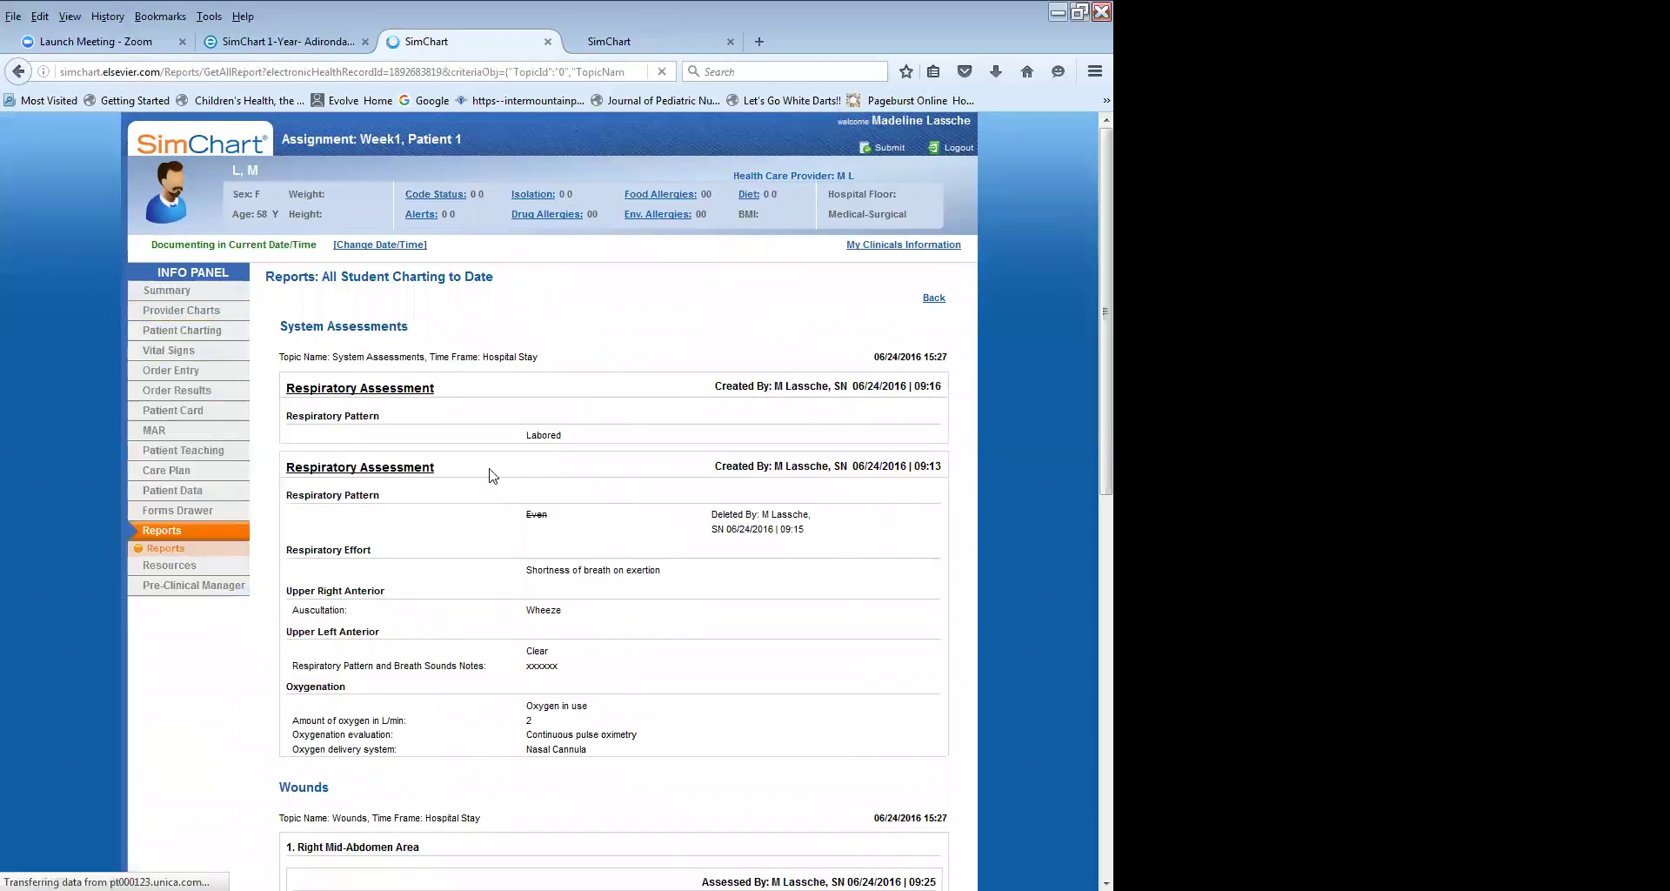
Examine the System Assessments, Wounds and Injection Sites sections of the student charting report from start to end.
scroll(491, 475, "down", 15)
scroll(533, 499, "up", 15)
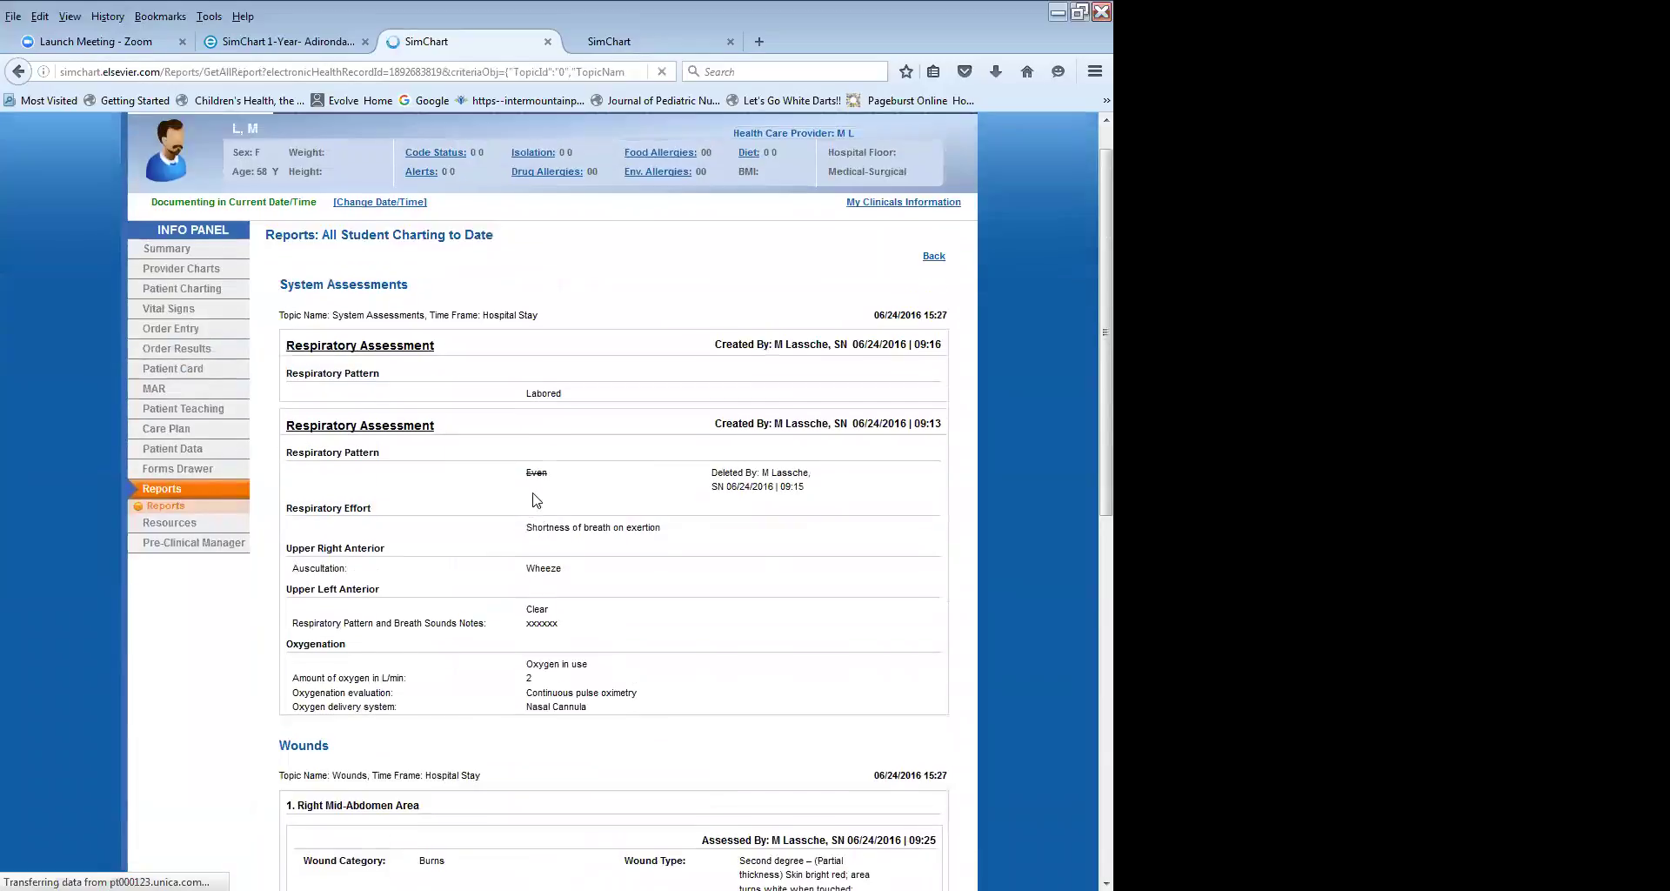
scroll(537, 499, "up", 1)
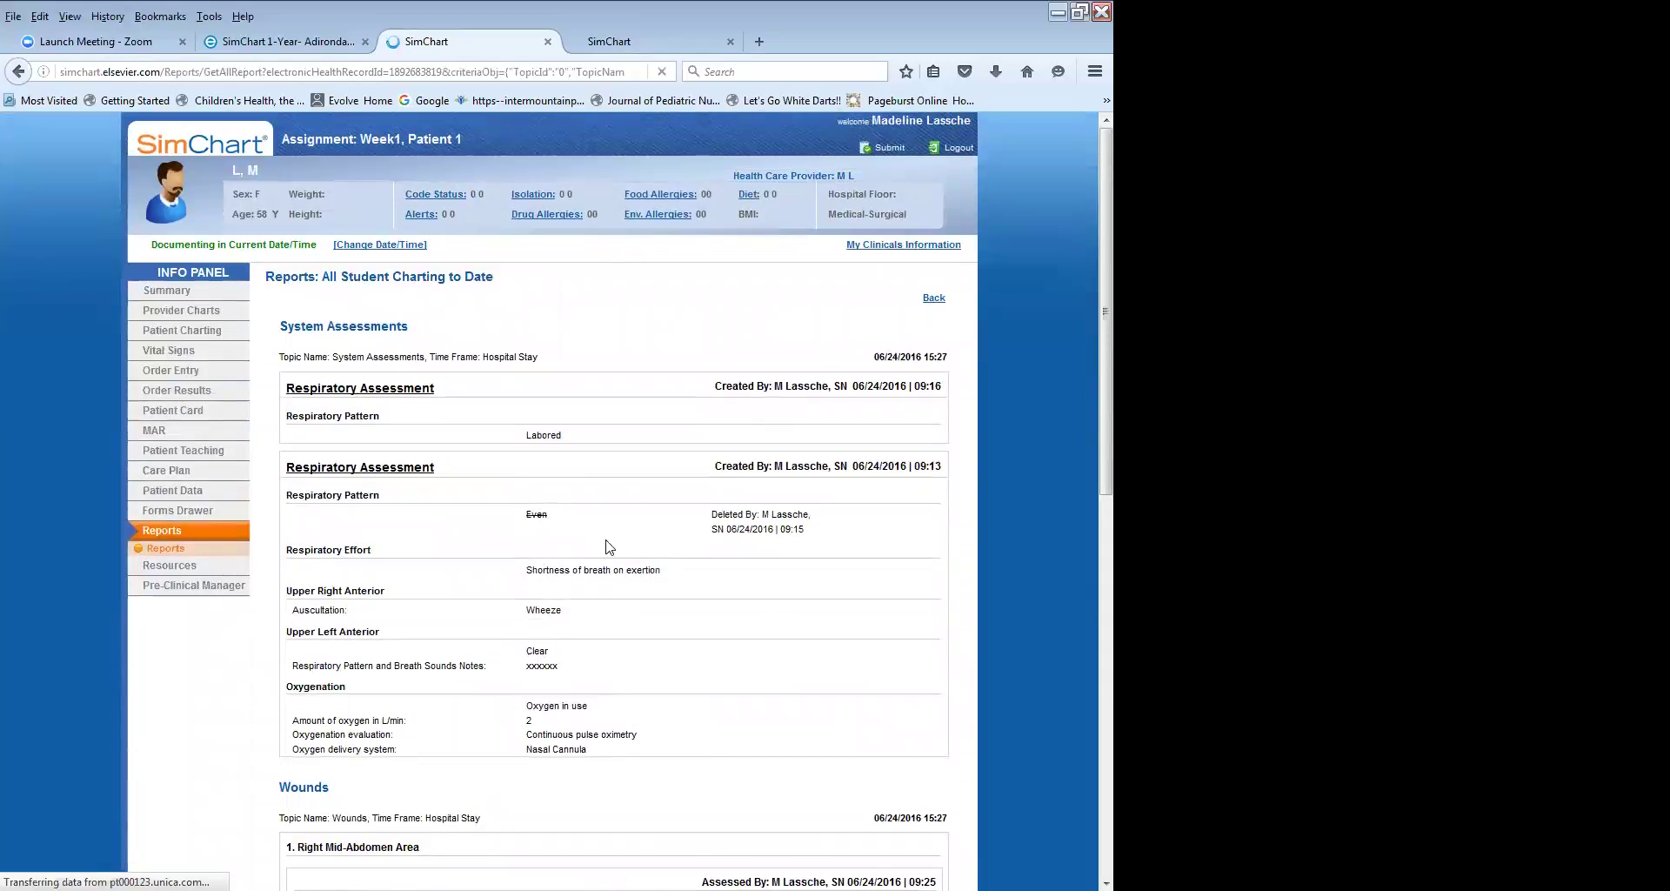
scroll(633, 557, "down", 8)
scroll(631, 616, "down", 2)
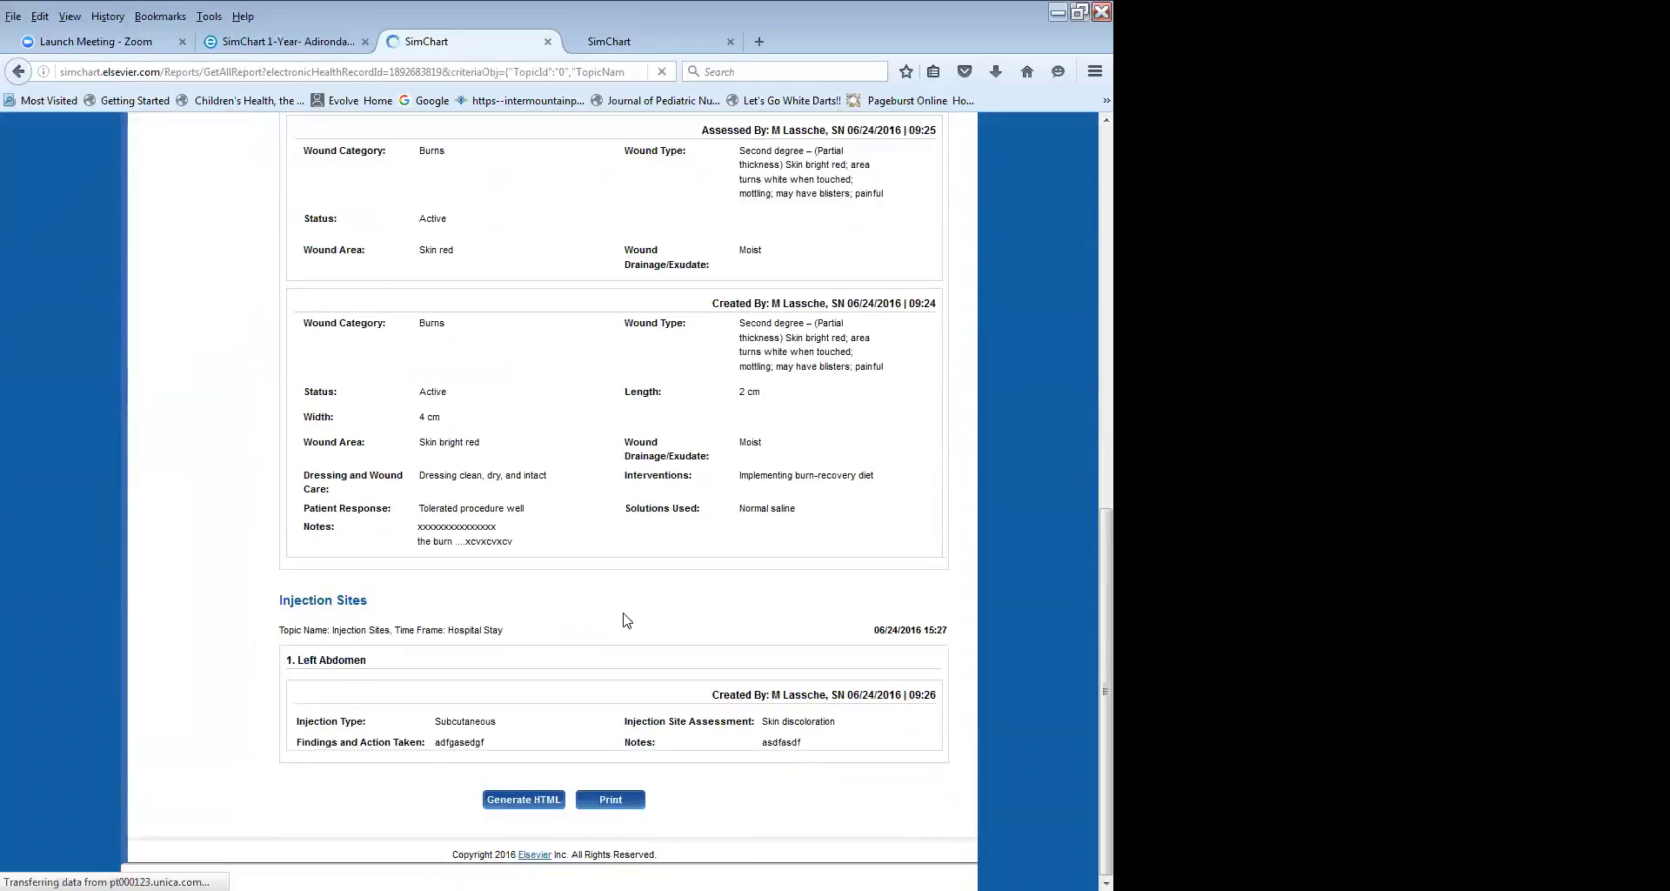
scroll(622, 636, "up", 10)
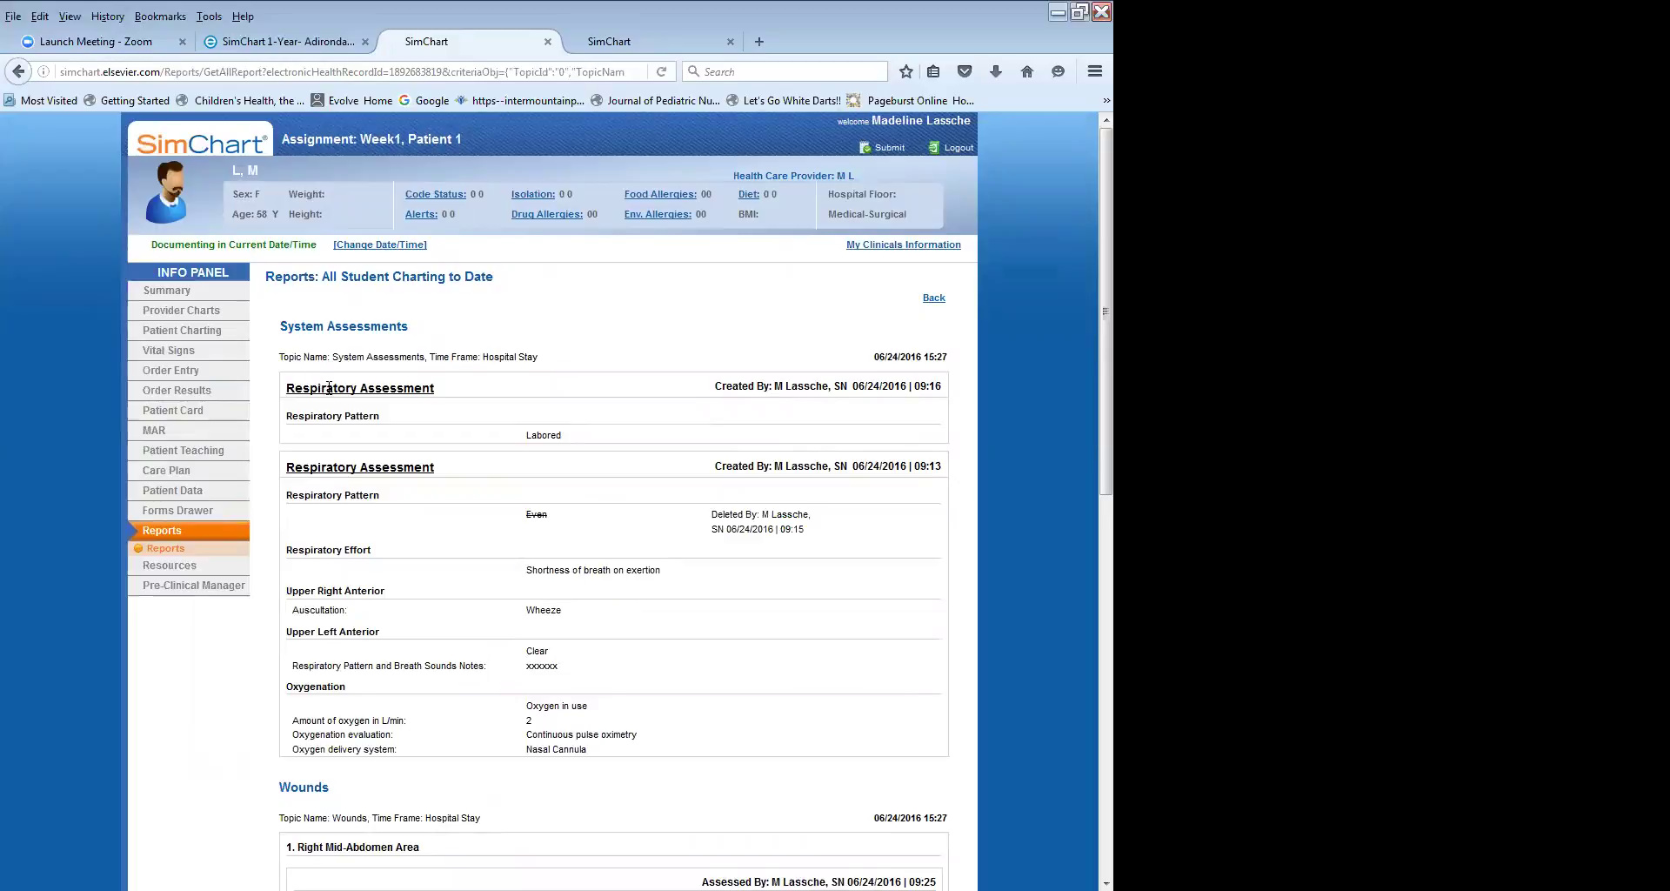
scroll(473, 545, "down", 4)
scroll(452, 574, "down", 6)
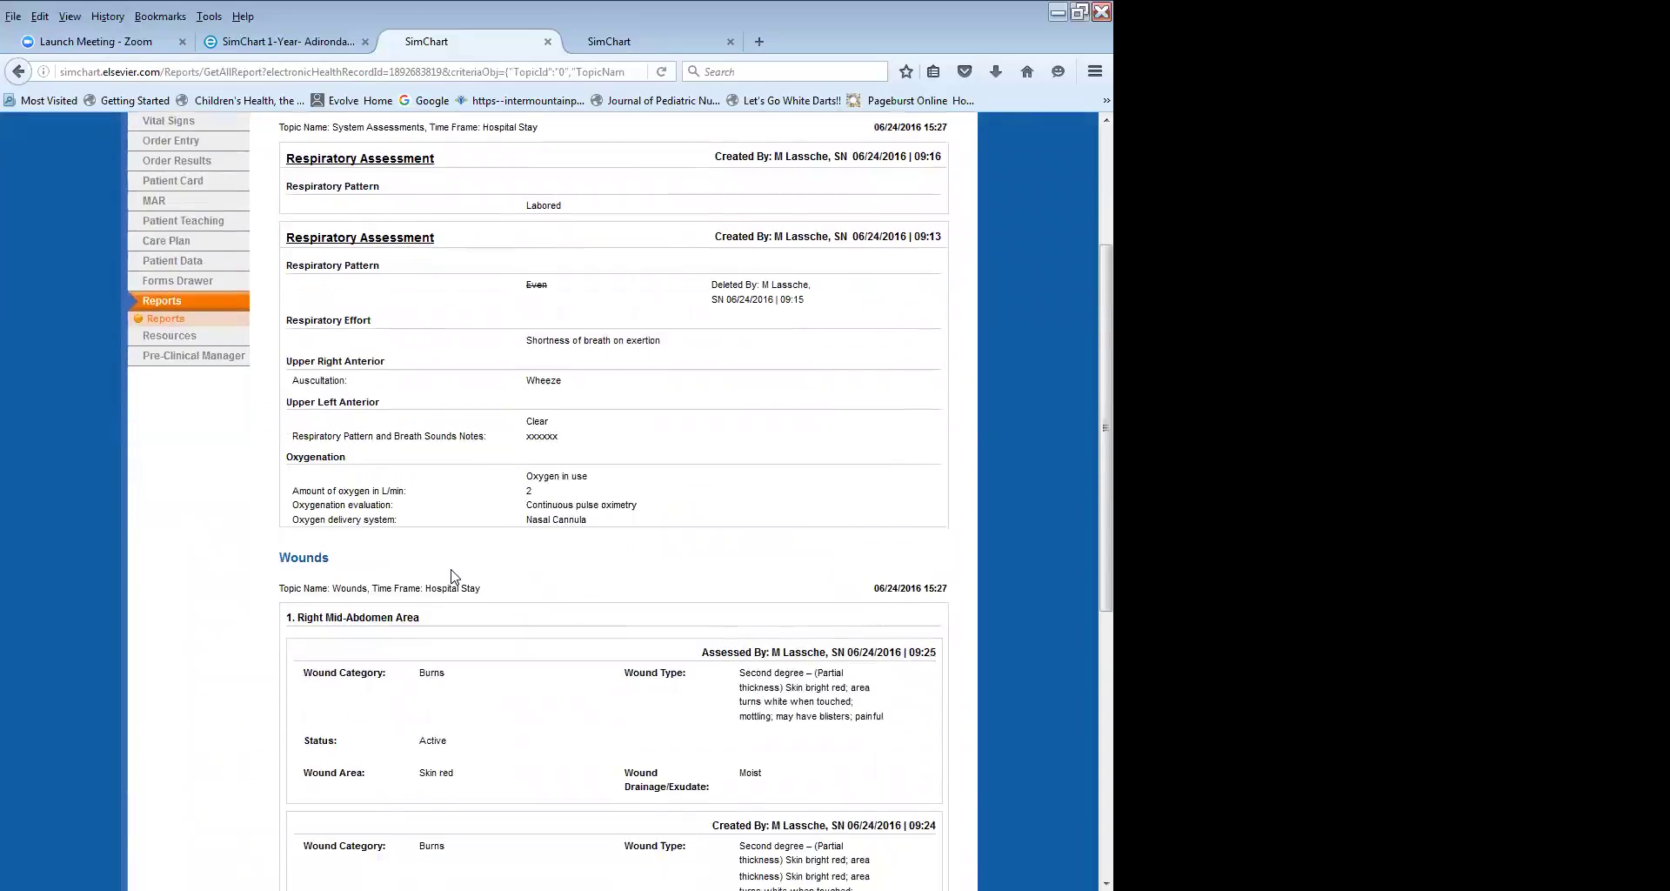
scroll(427, 617, "down", 5)
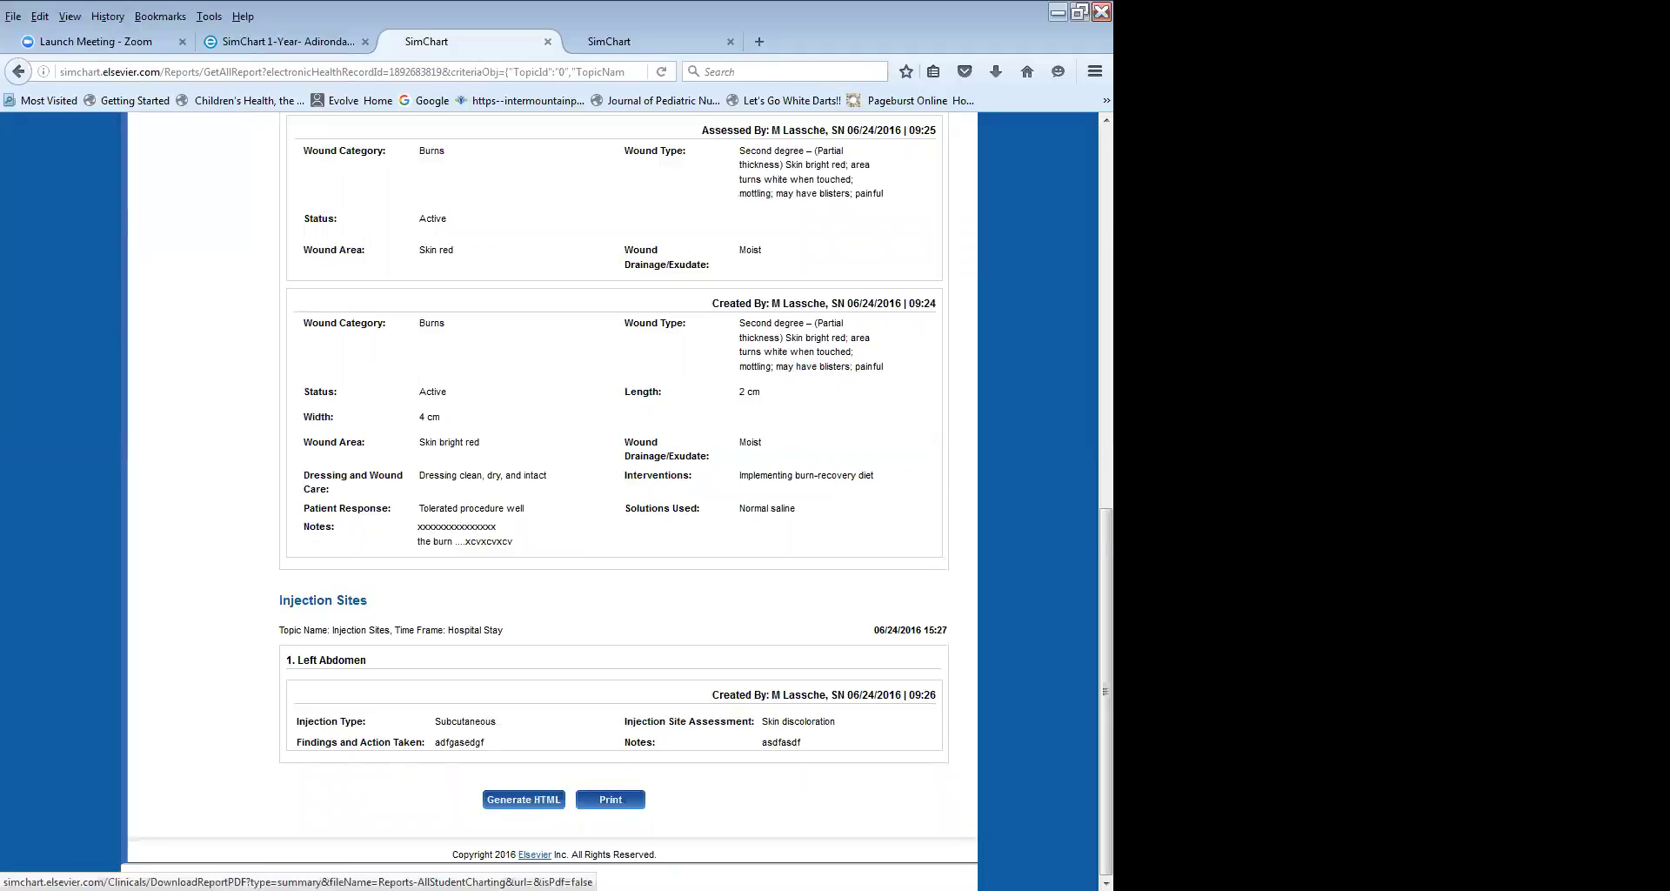
key("Home")
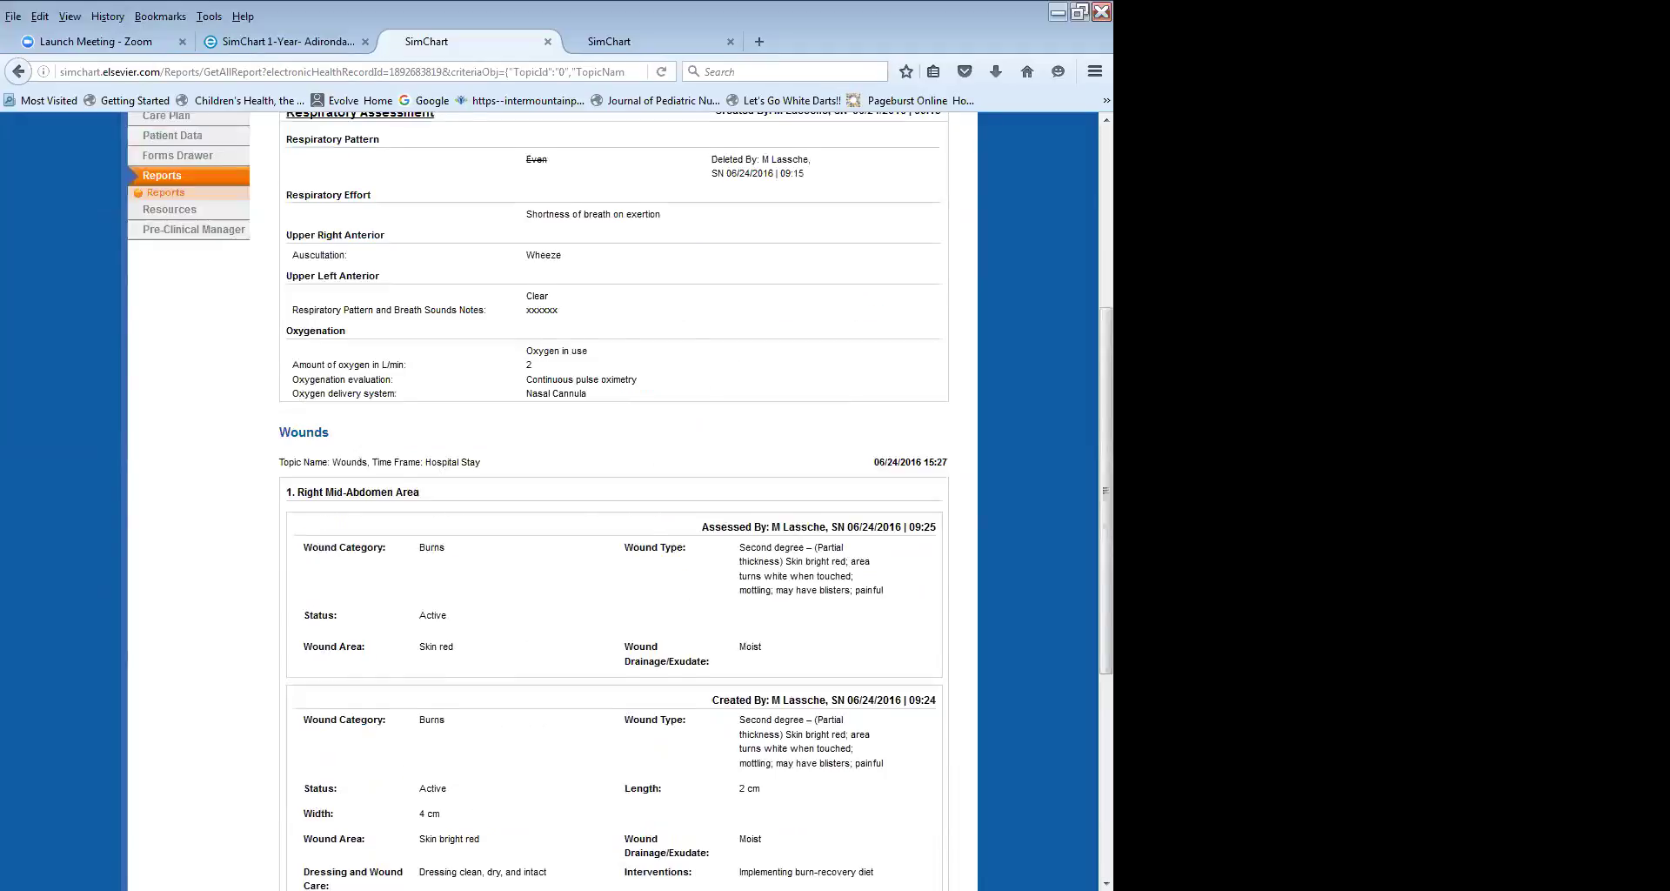
key("End")
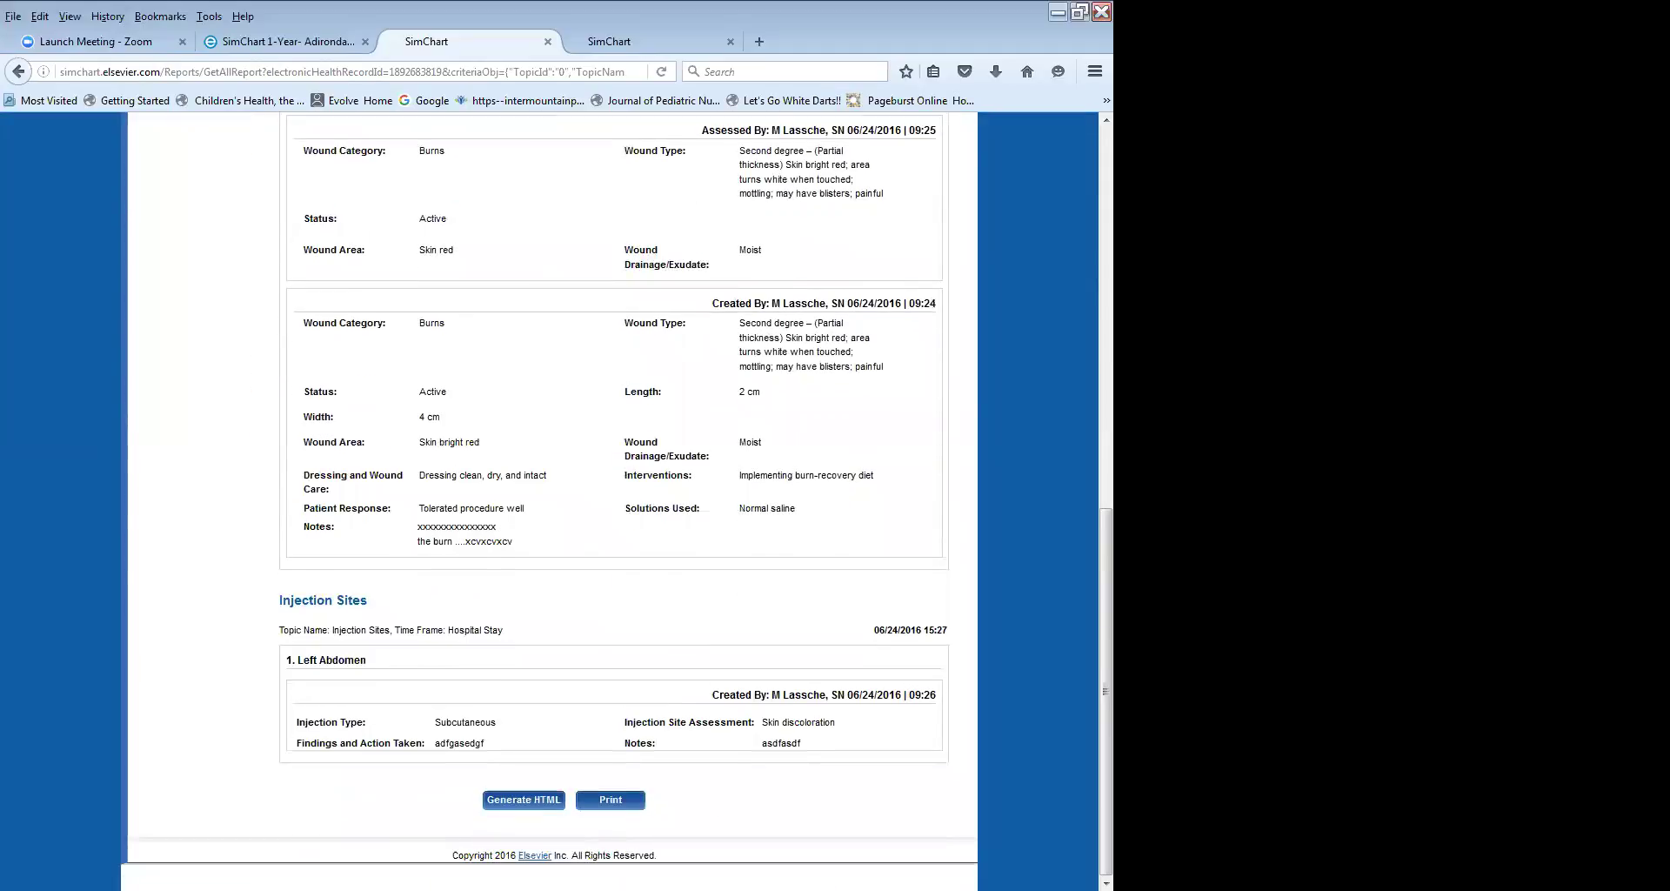
scroll(357, 491, "up", 15)
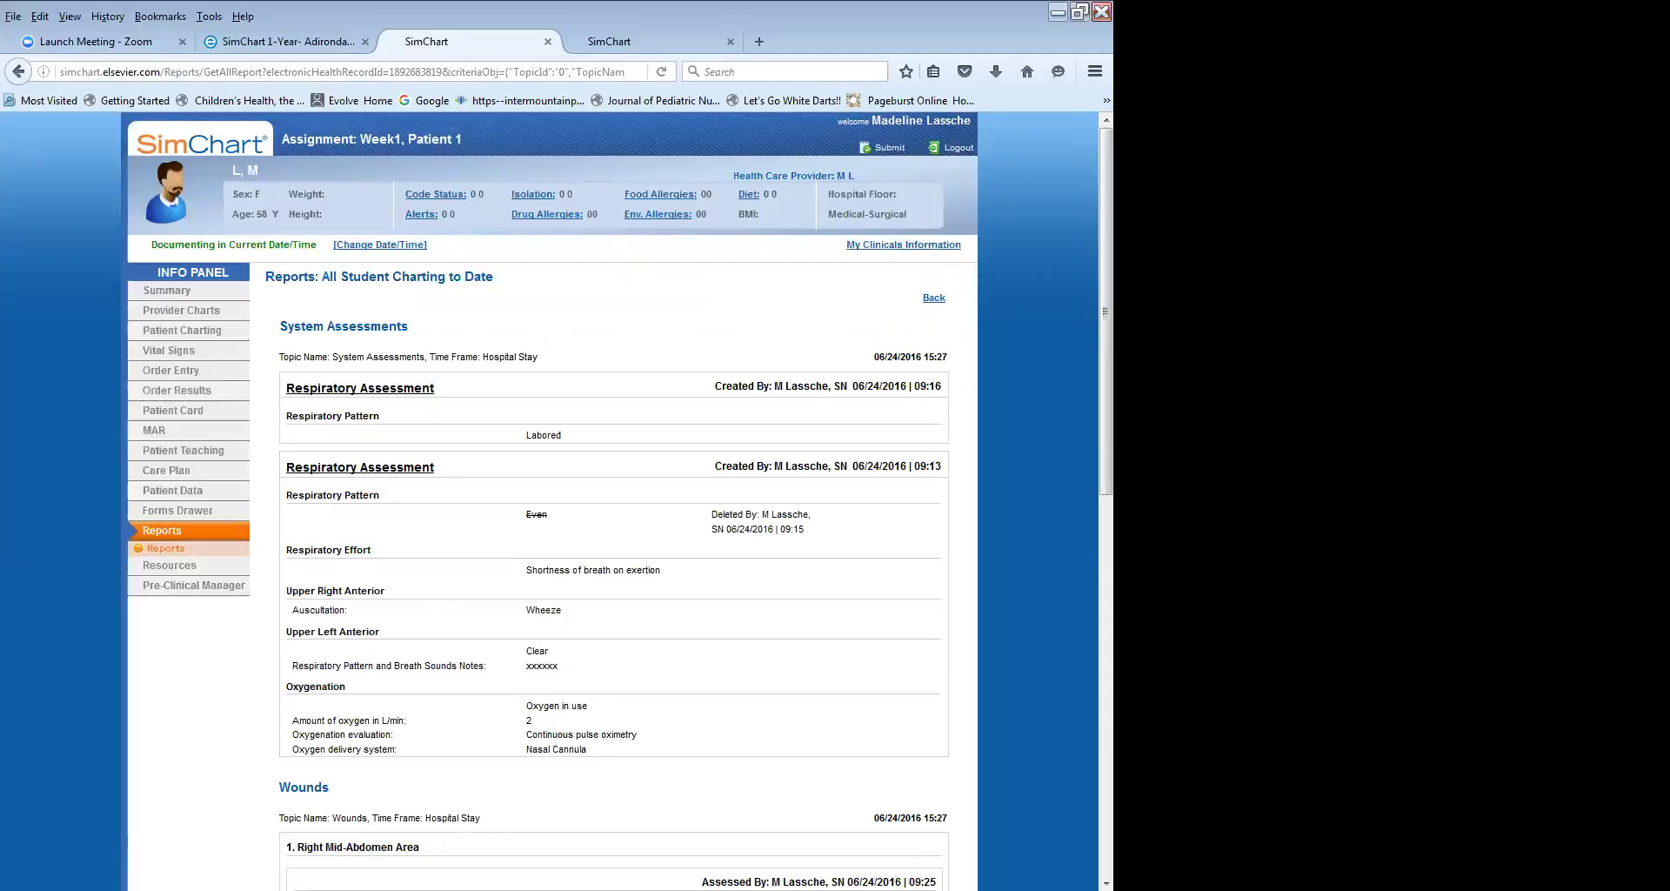
Return to the report topics, generate the View All Student Charting to Date report again and look through it.
left_click(166, 549)
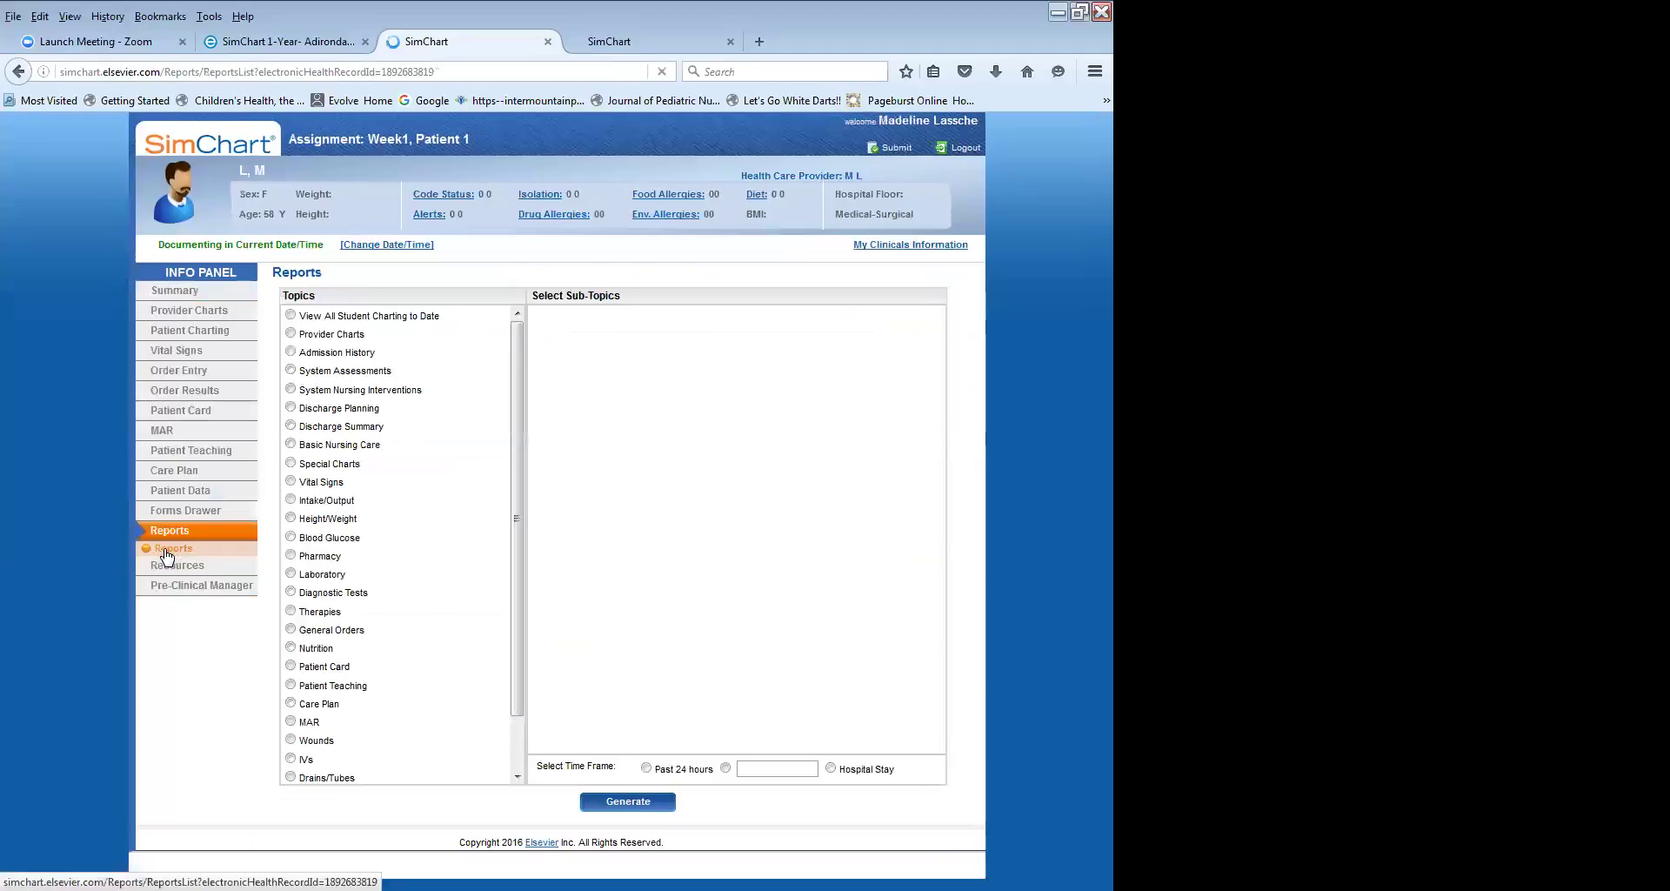
left_click(291, 316)
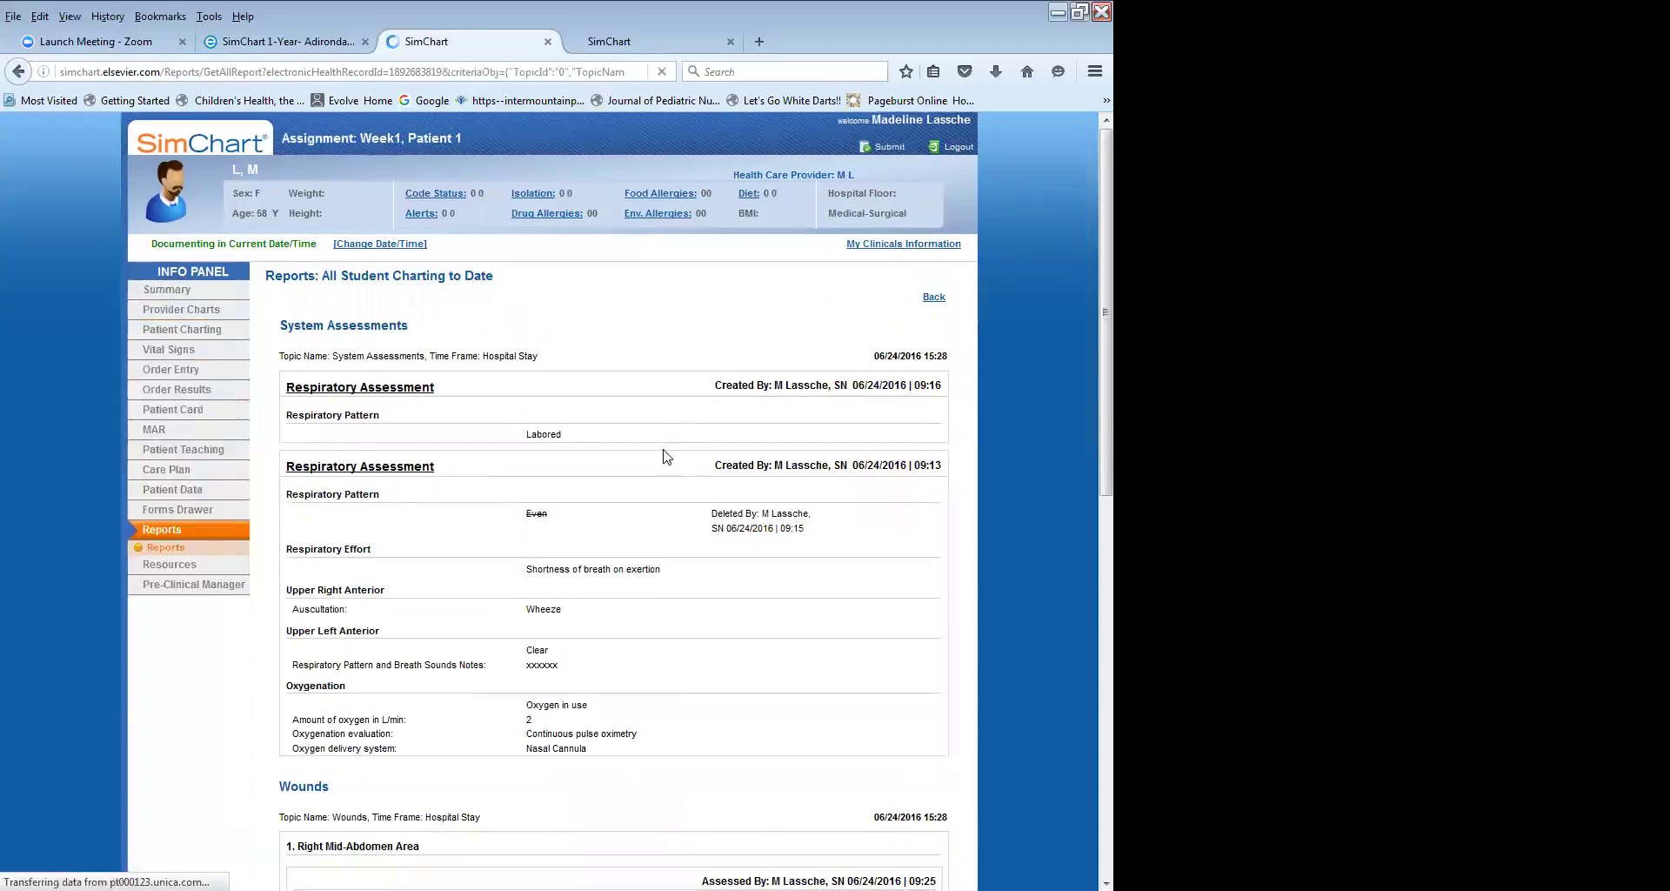
scroll(663, 455, "down", 8)
scroll(666, 477, "up", 7)
scroll(667, 476, "up", 2)
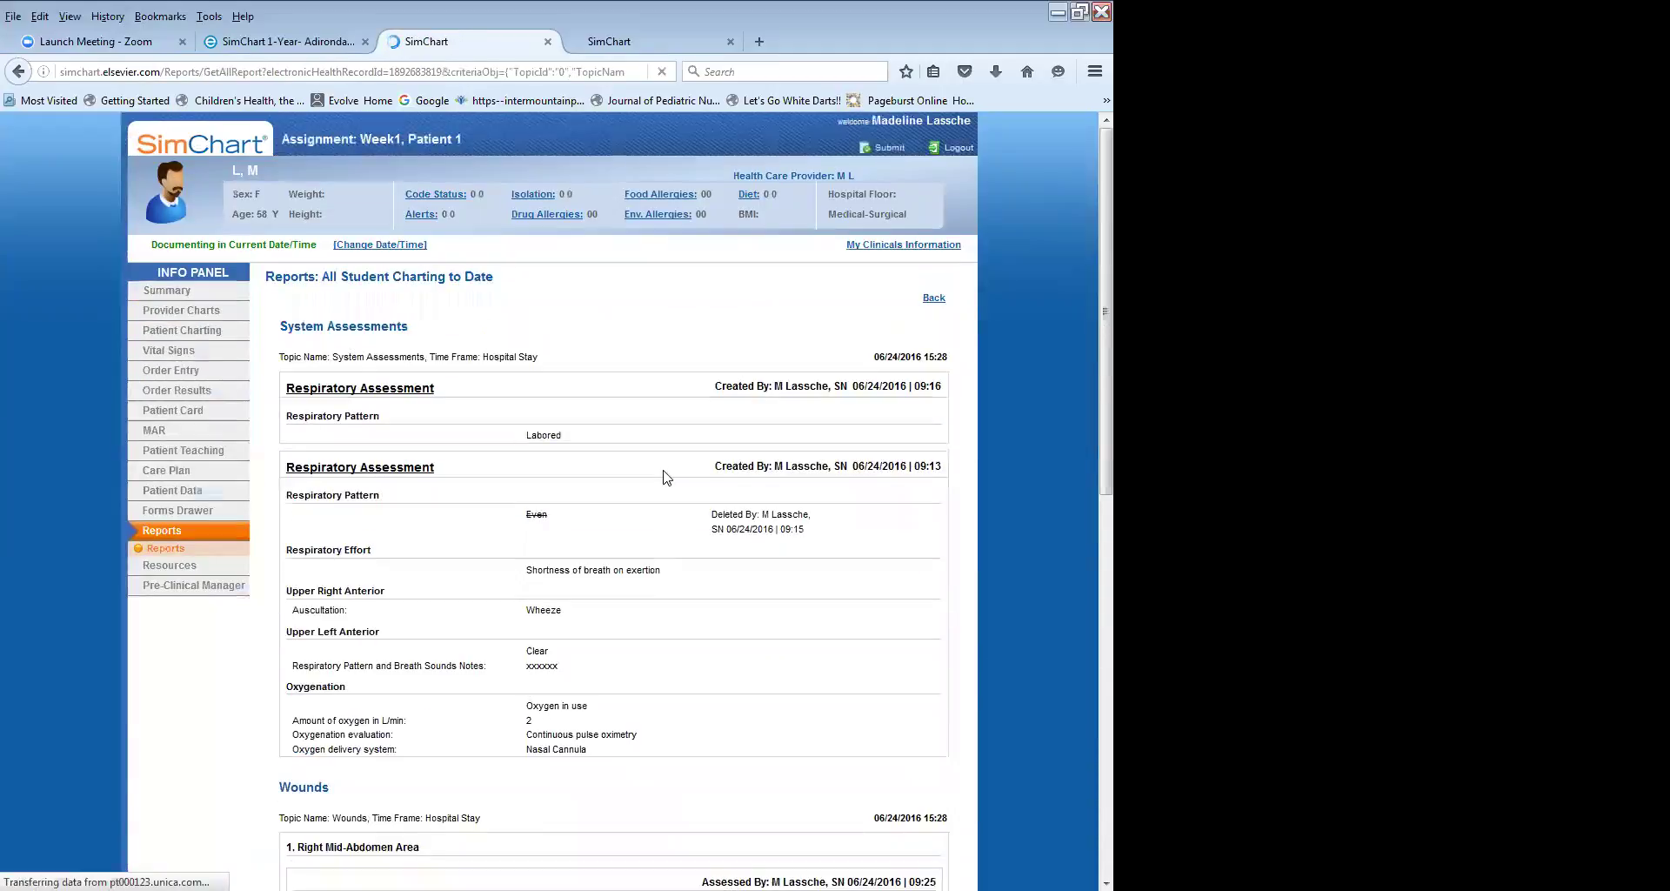
scroll(667, 477, "down", 10)
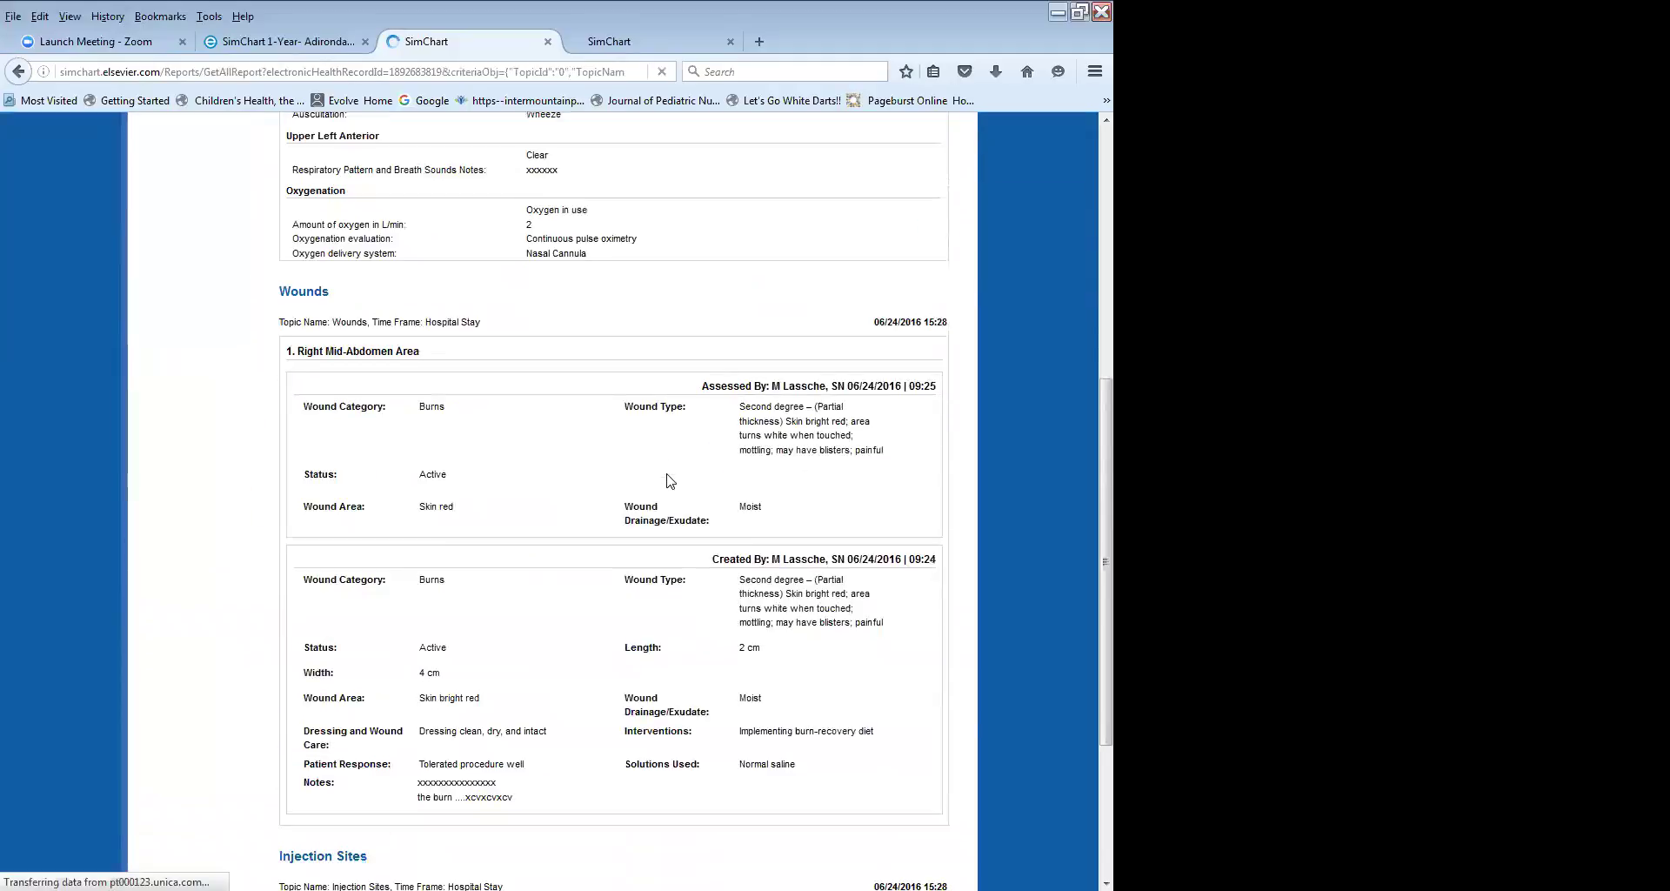
scroll(670, 480, "up", 10)
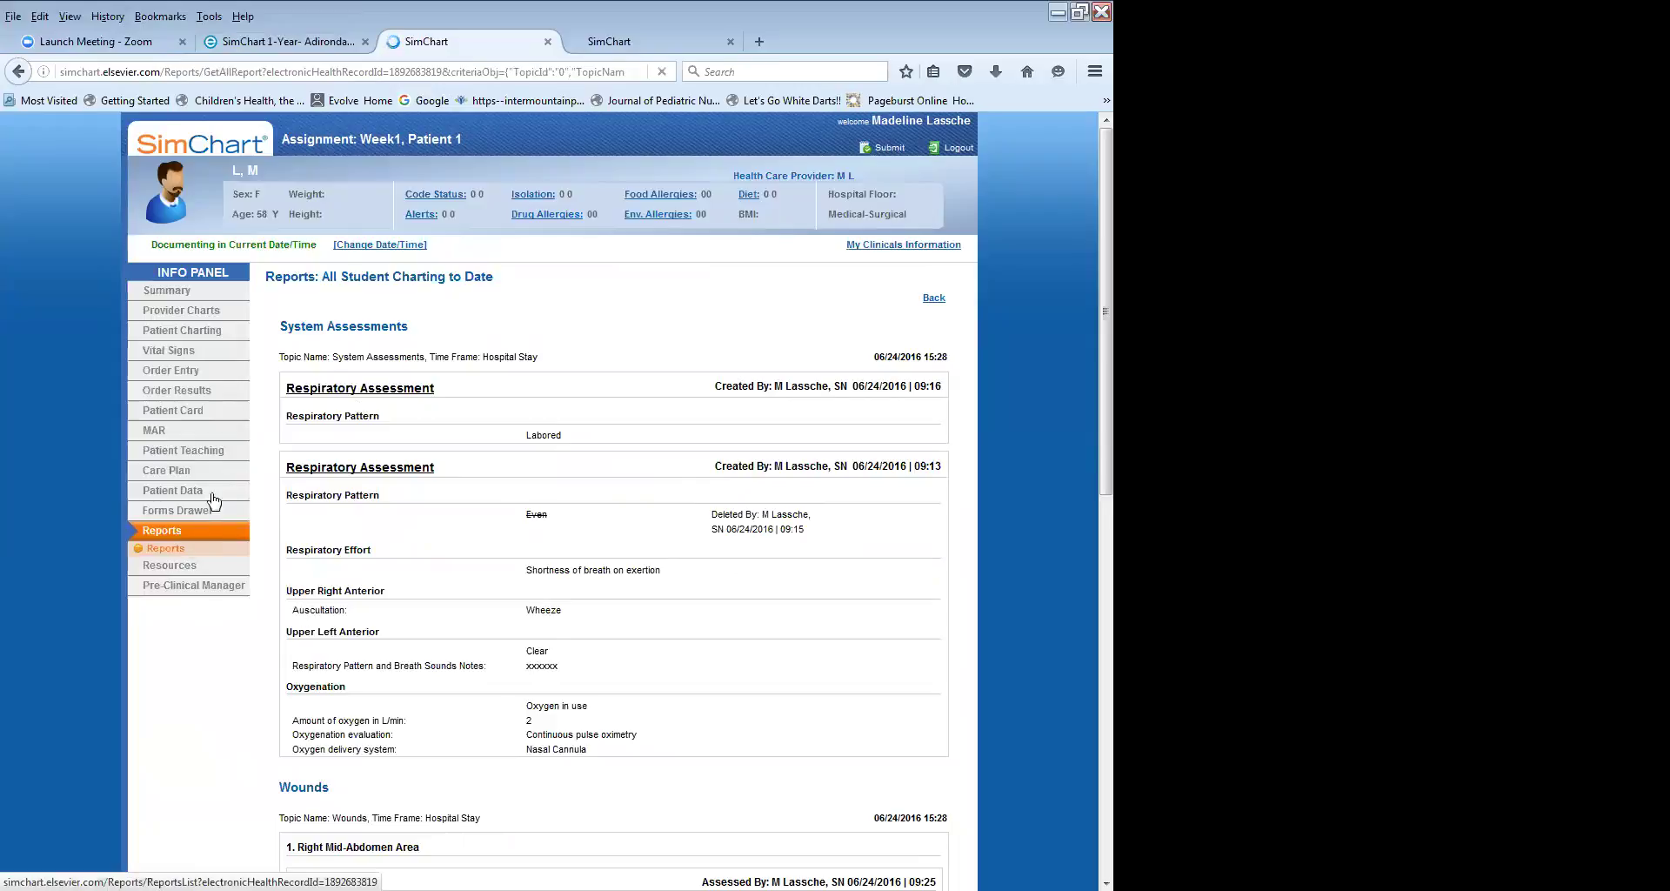
Show the Special Charts available under Patient Charting and look through the list.
left_click(187, 332)
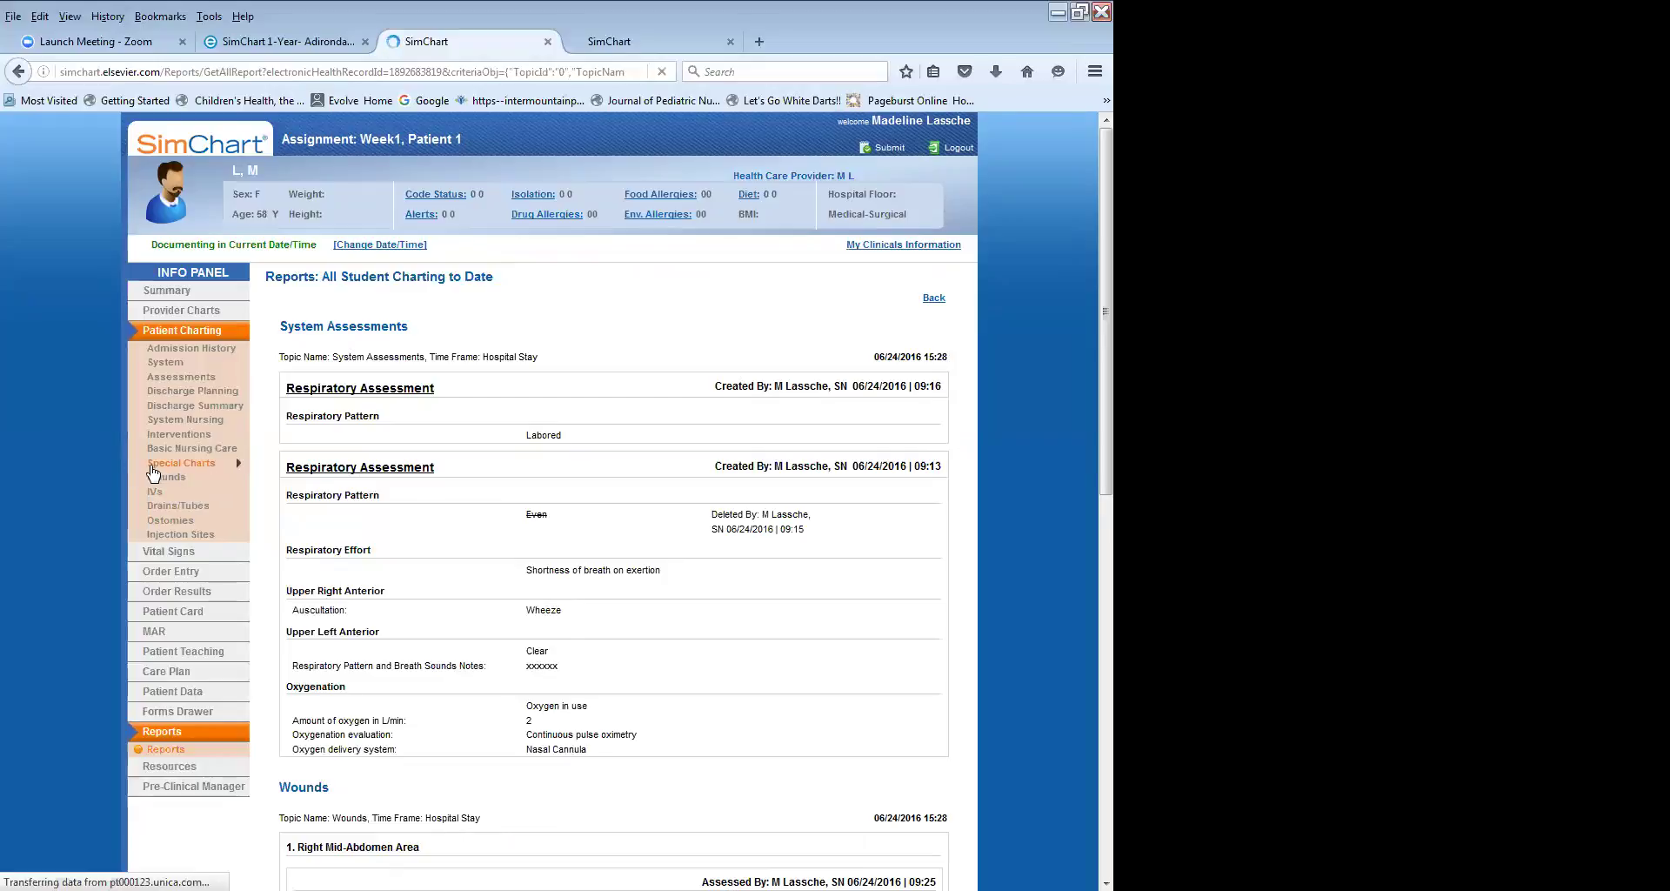
left_click(209, 468)
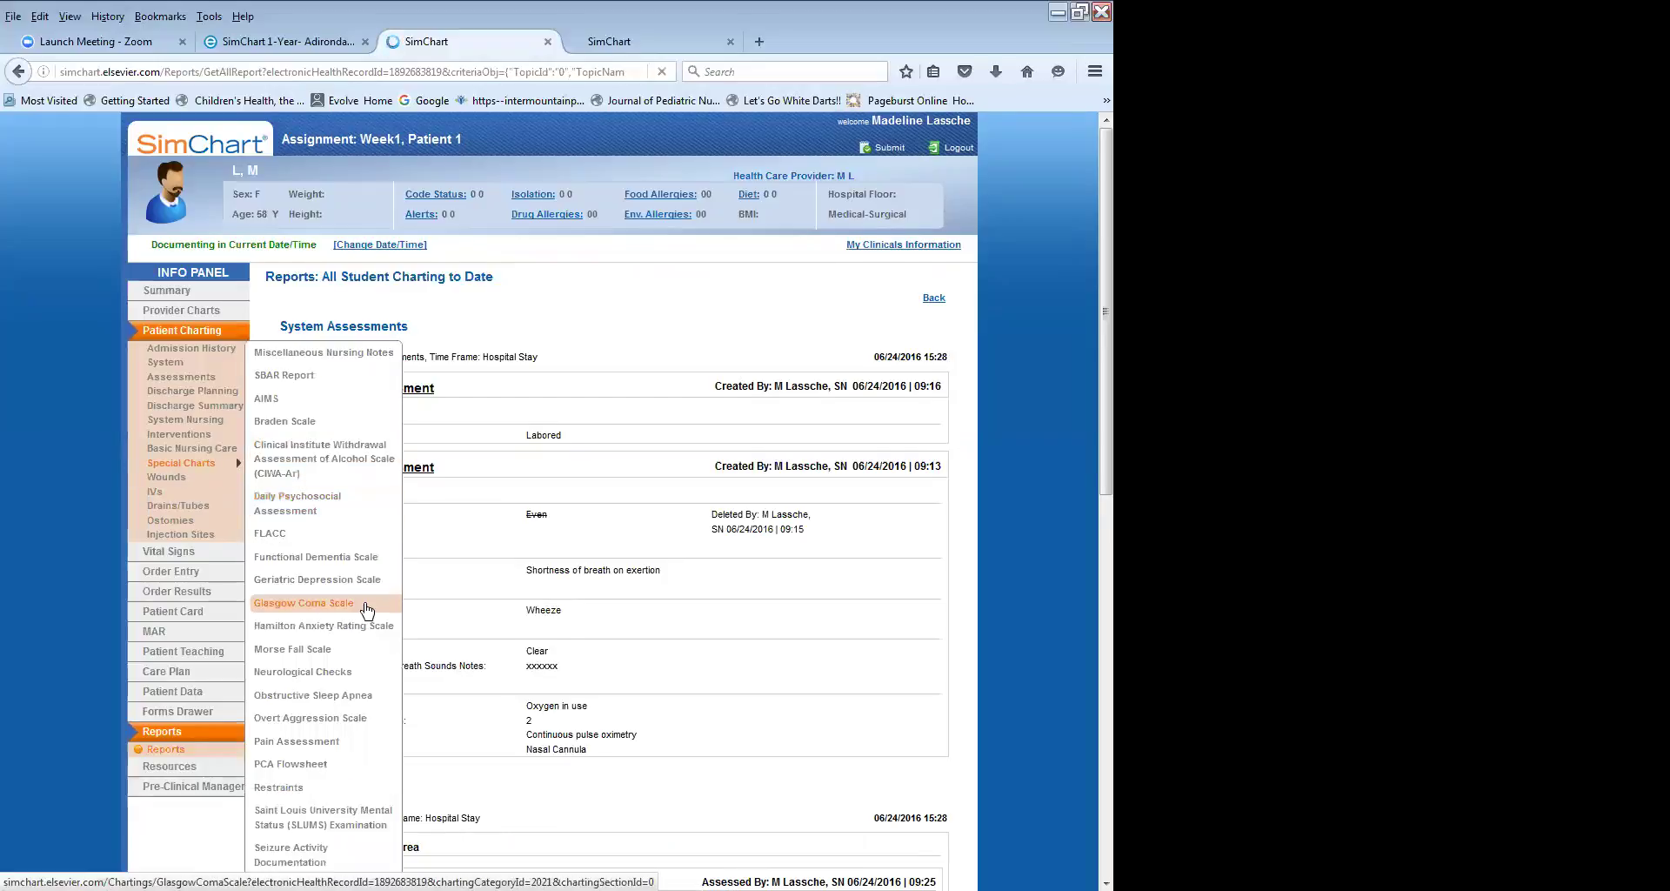
scroll(364, 608, "down", 3)
scroll(367, 609, "up", 1)
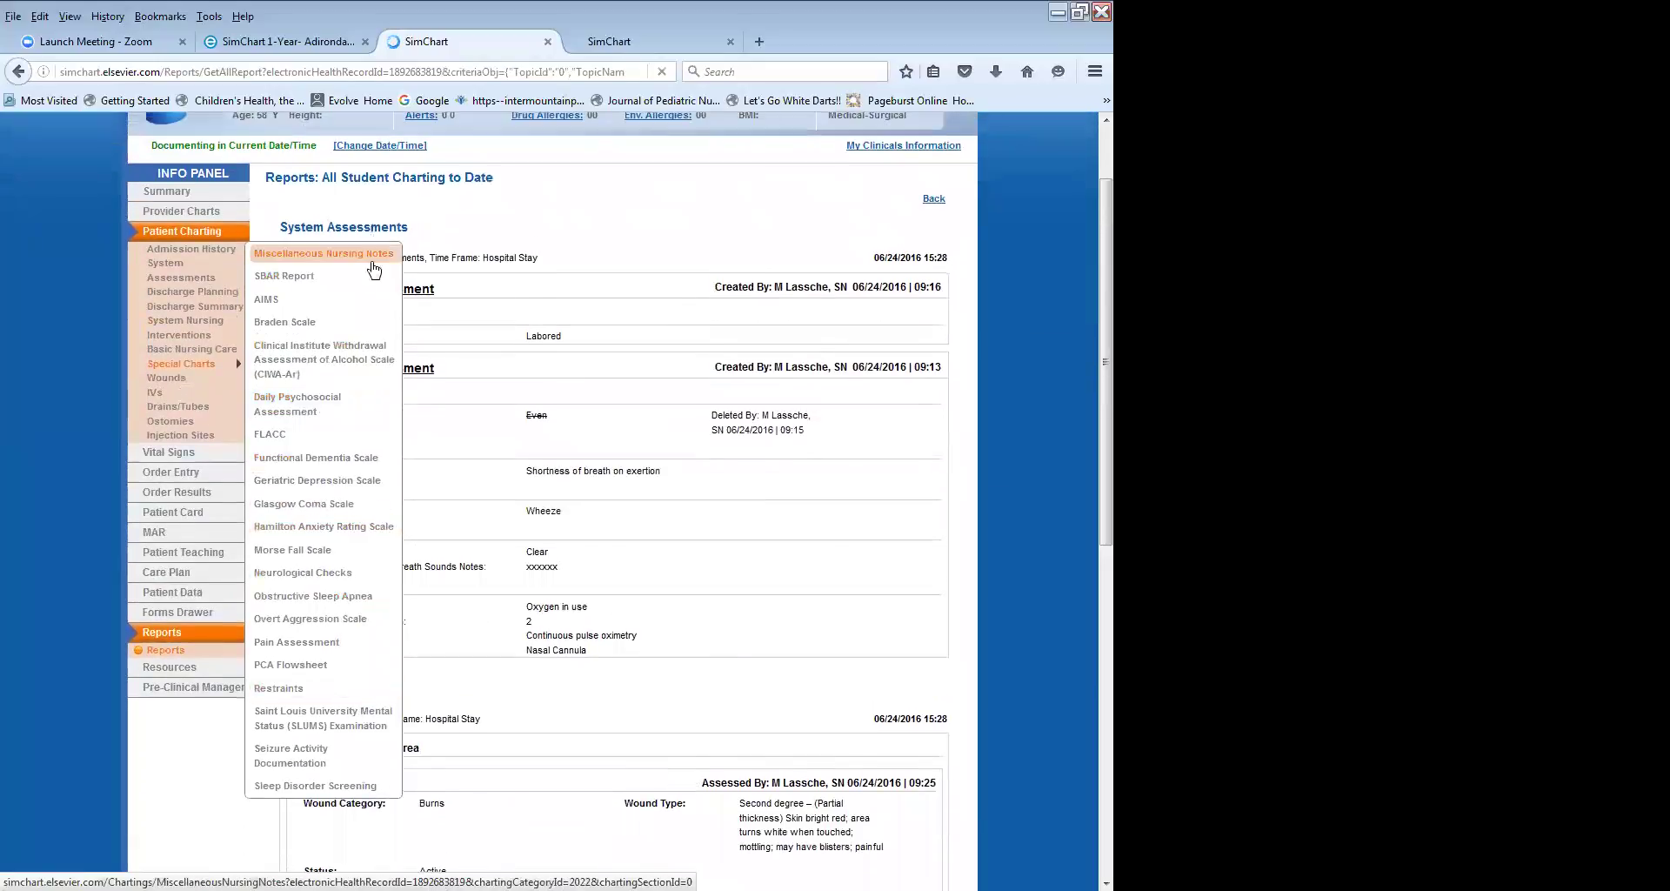
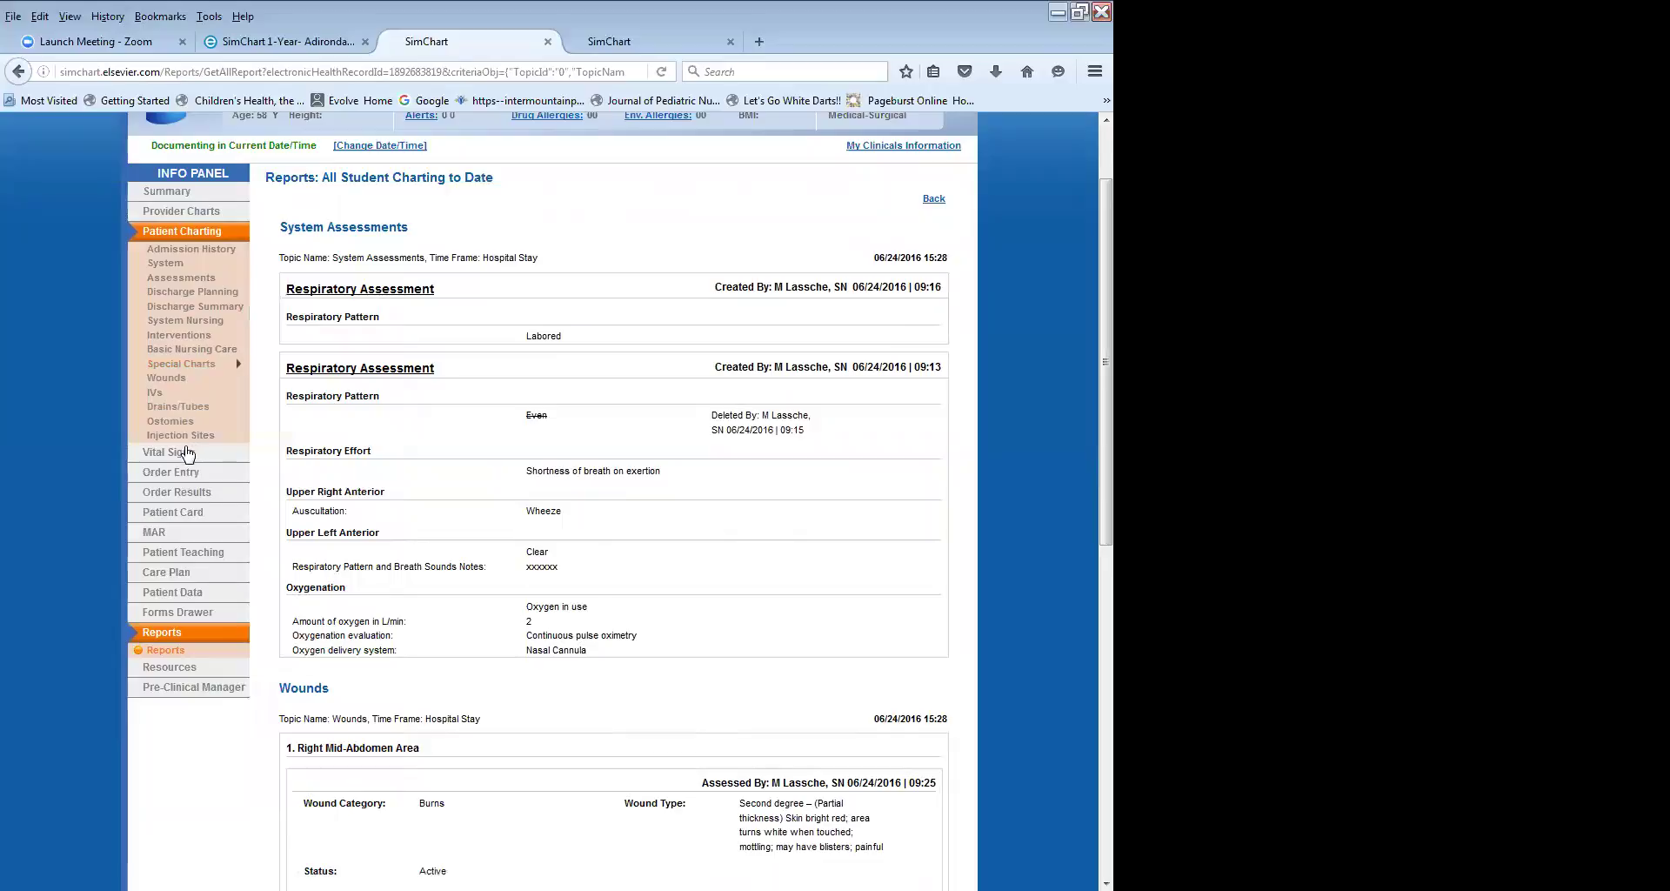
Open the Vital Signs chart and enter a temperature of 38.5 °C with the site Tympanic.
left_click(184, 456)
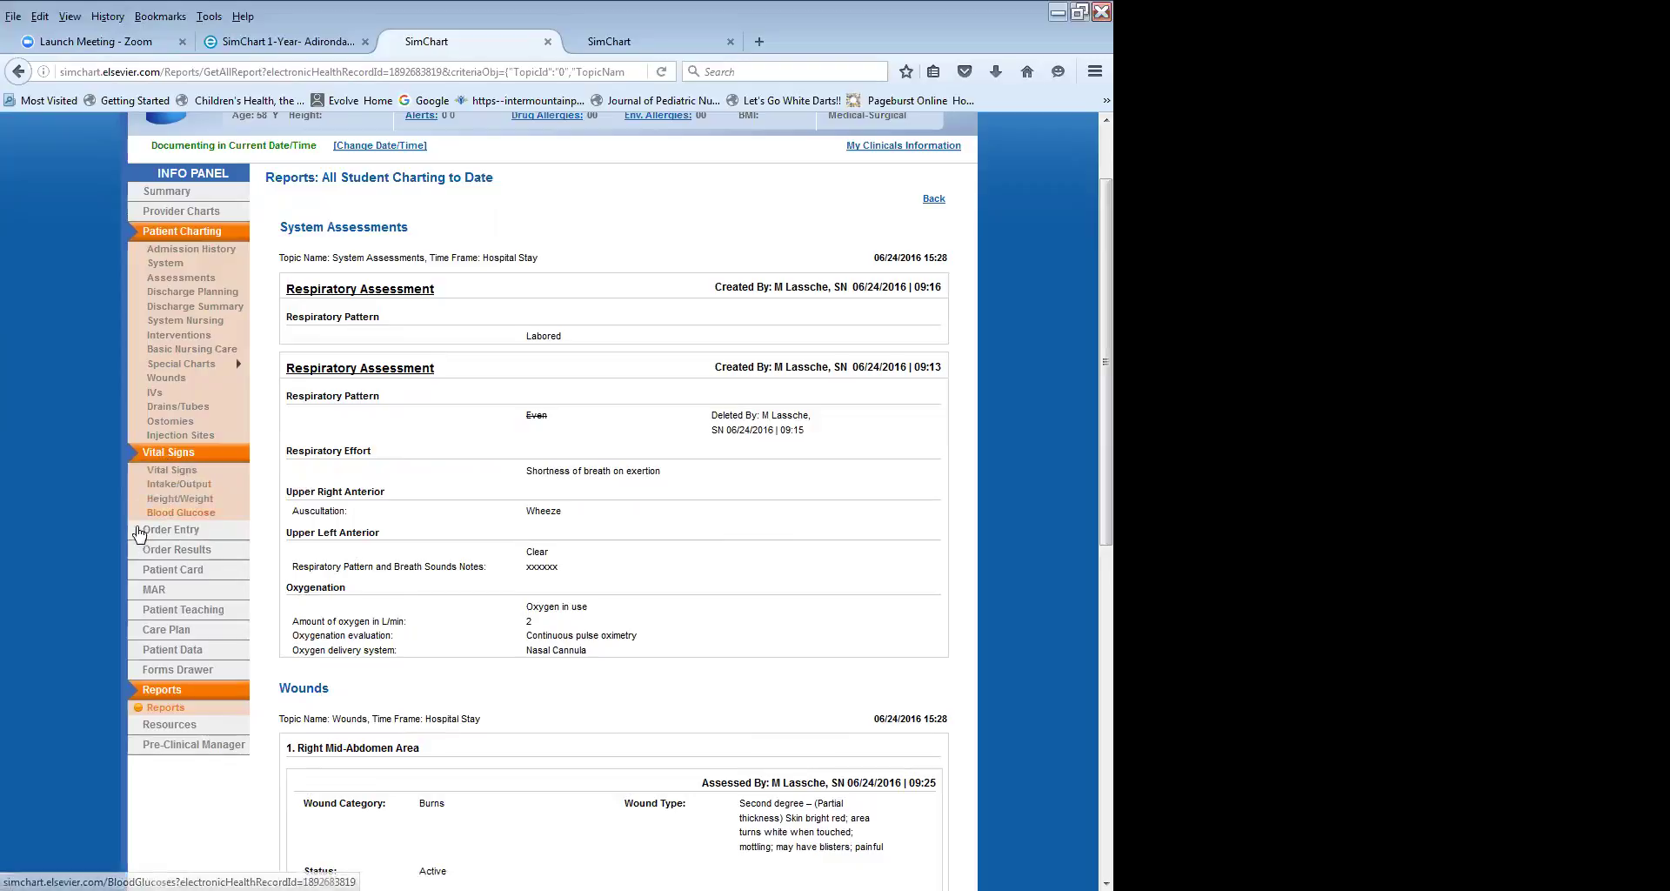
left_click(174, 474)
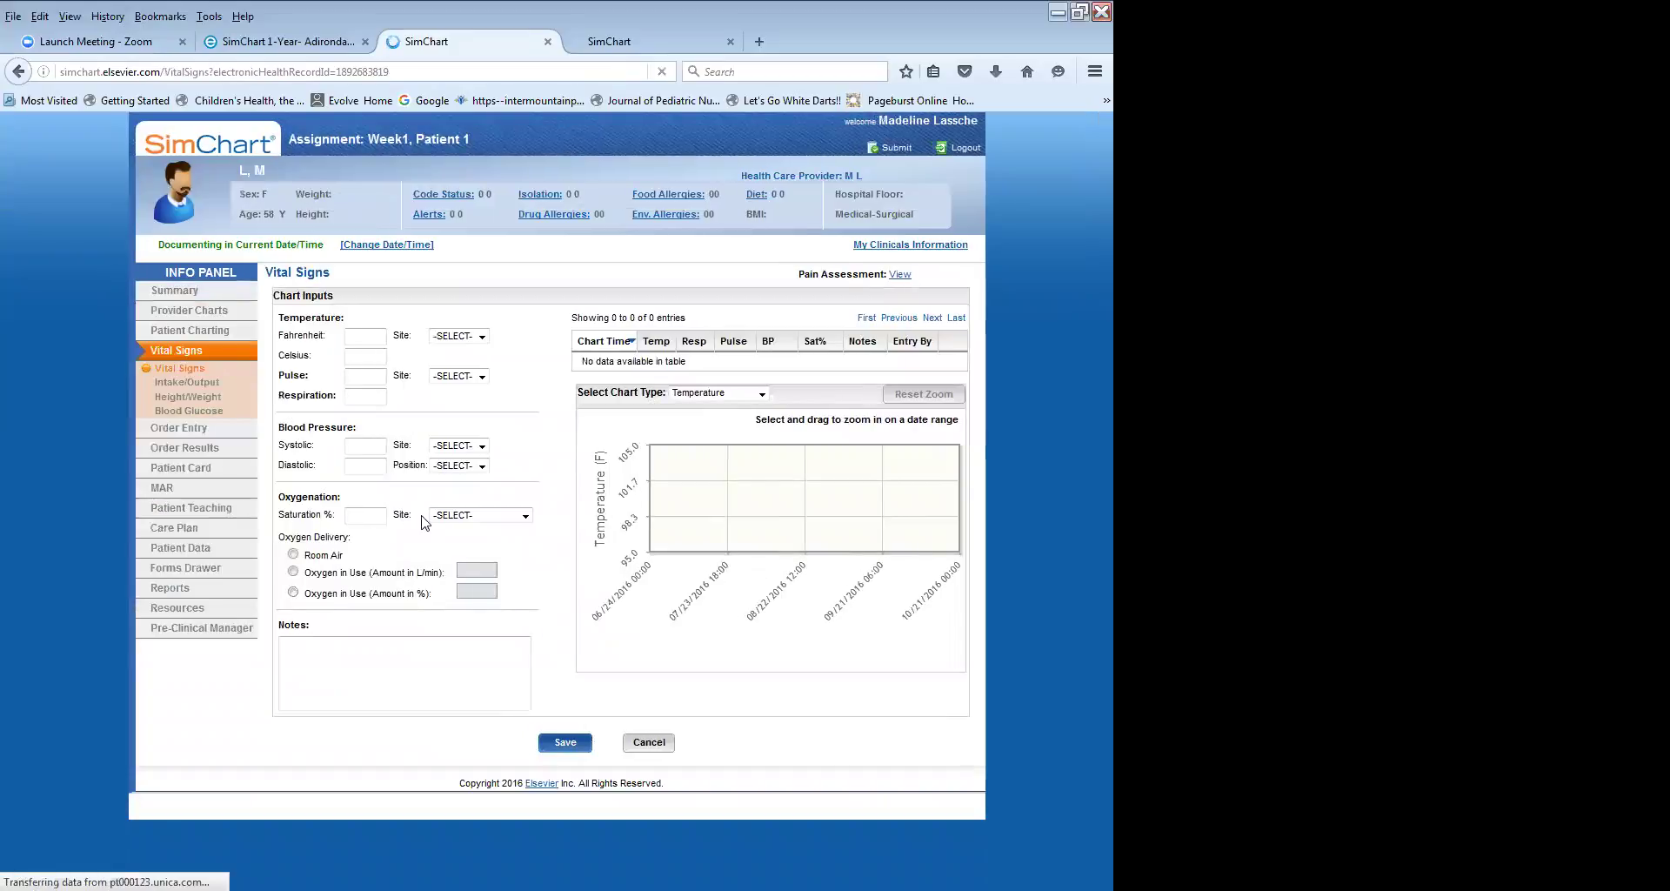
left_click(359, 337)
left_click(363, 359)
type("38.5")
left_click(469, 336)
left_click(448, 399)
Enter a pulse of 100 with the site Radial and a respiration rate of 22.
left_click(365, 377)
type("100")
left_click(481, 376)
left_click(474, 403)
left_click(376, 396)
type("22")
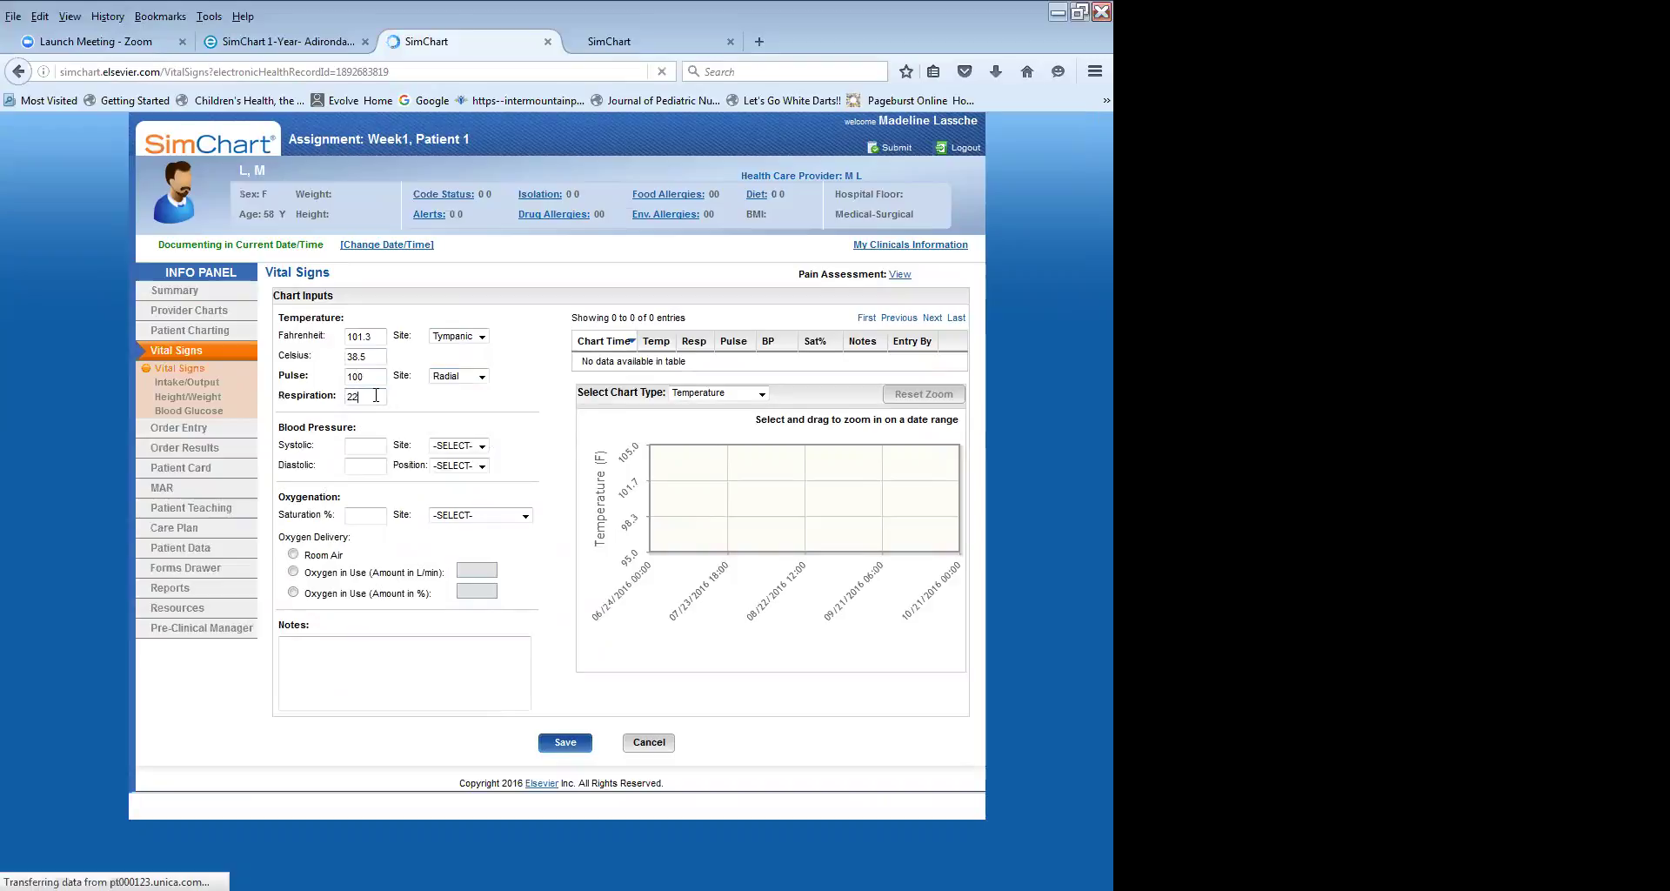
Enter a blood pressure of 118 systolic over 92 diastolic, with site Left arm and position Sitting.
key("Tab")
type("118")
left_click(481, 446)
left_click(461, 475)
left_click(461, 467)
left_click(452, 485)
Enter an oxygen saturation of 98% on Room Air, measured with the site Digital probe, toe.
left_click(352, 515)
type("98")
left_click(293, 554)
left_click(525, 516)
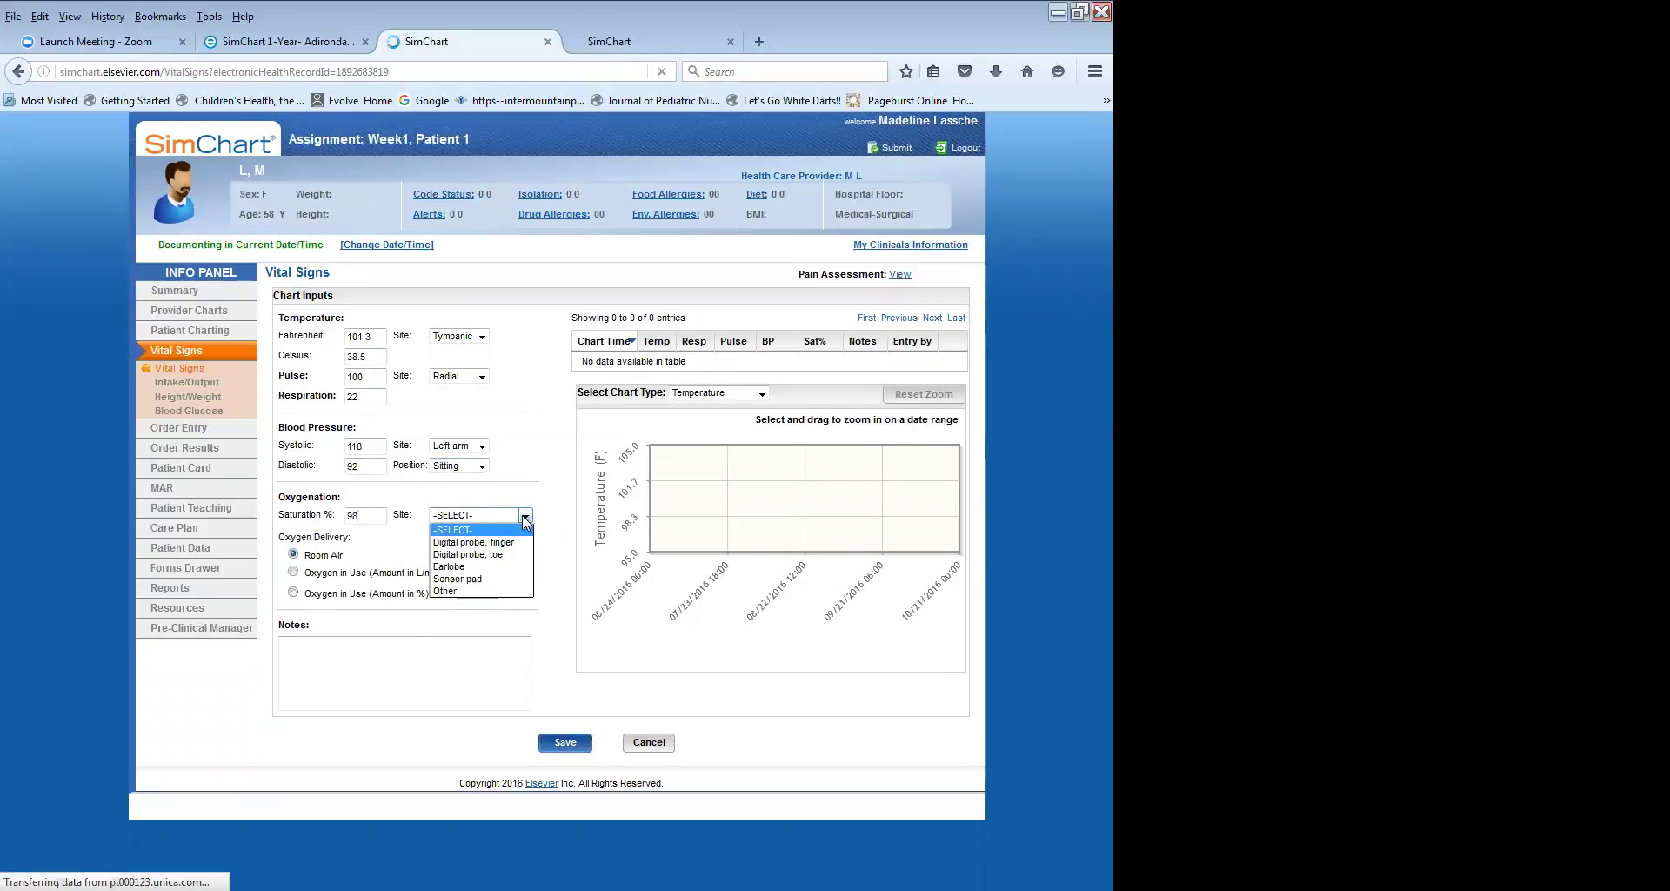
left_click(482, 555)
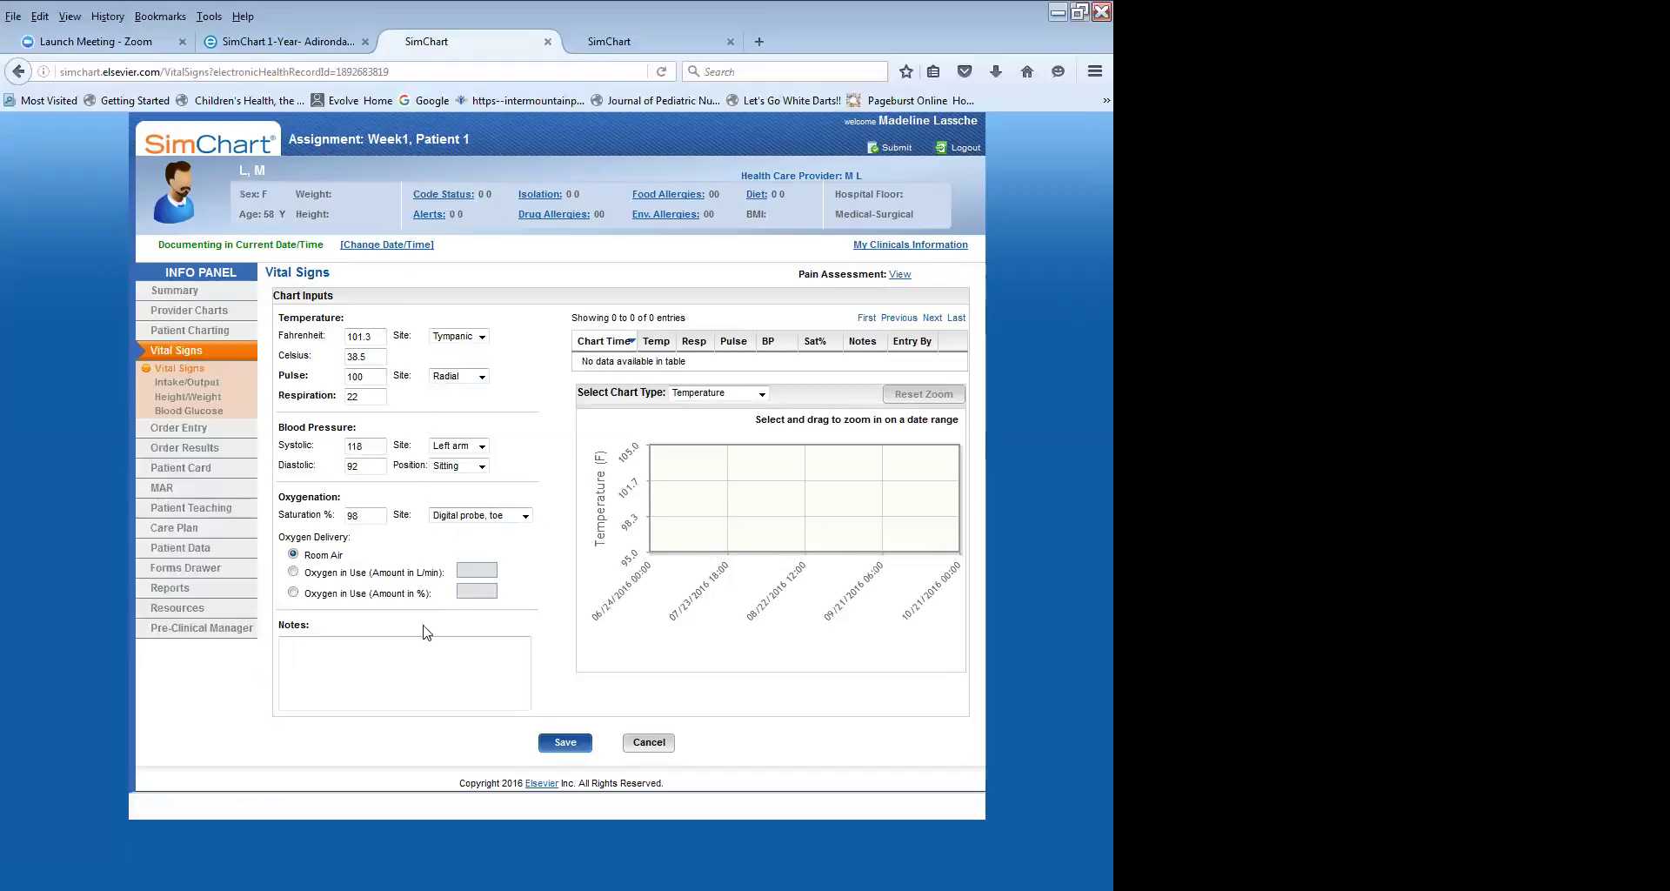
Add the note "zsdfasdfasdfasd" and save the vital signs, accepting the out-of-range diastolic pressure.
left_click(466, 644)
type("zsdfasdfasdfasd")
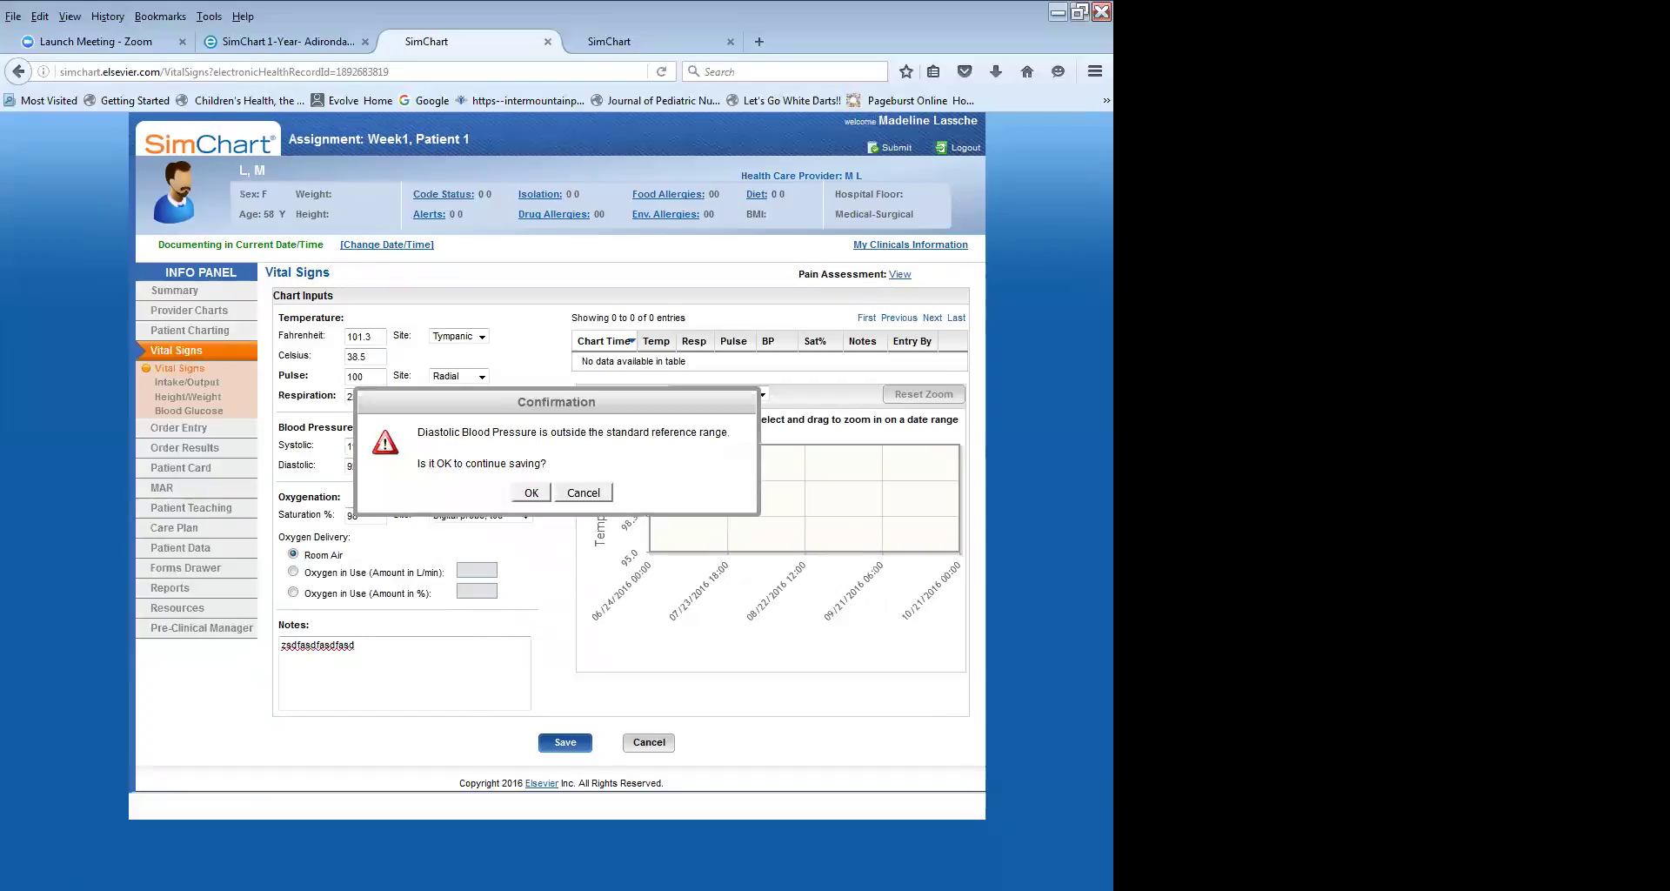
left_click(531, 492)
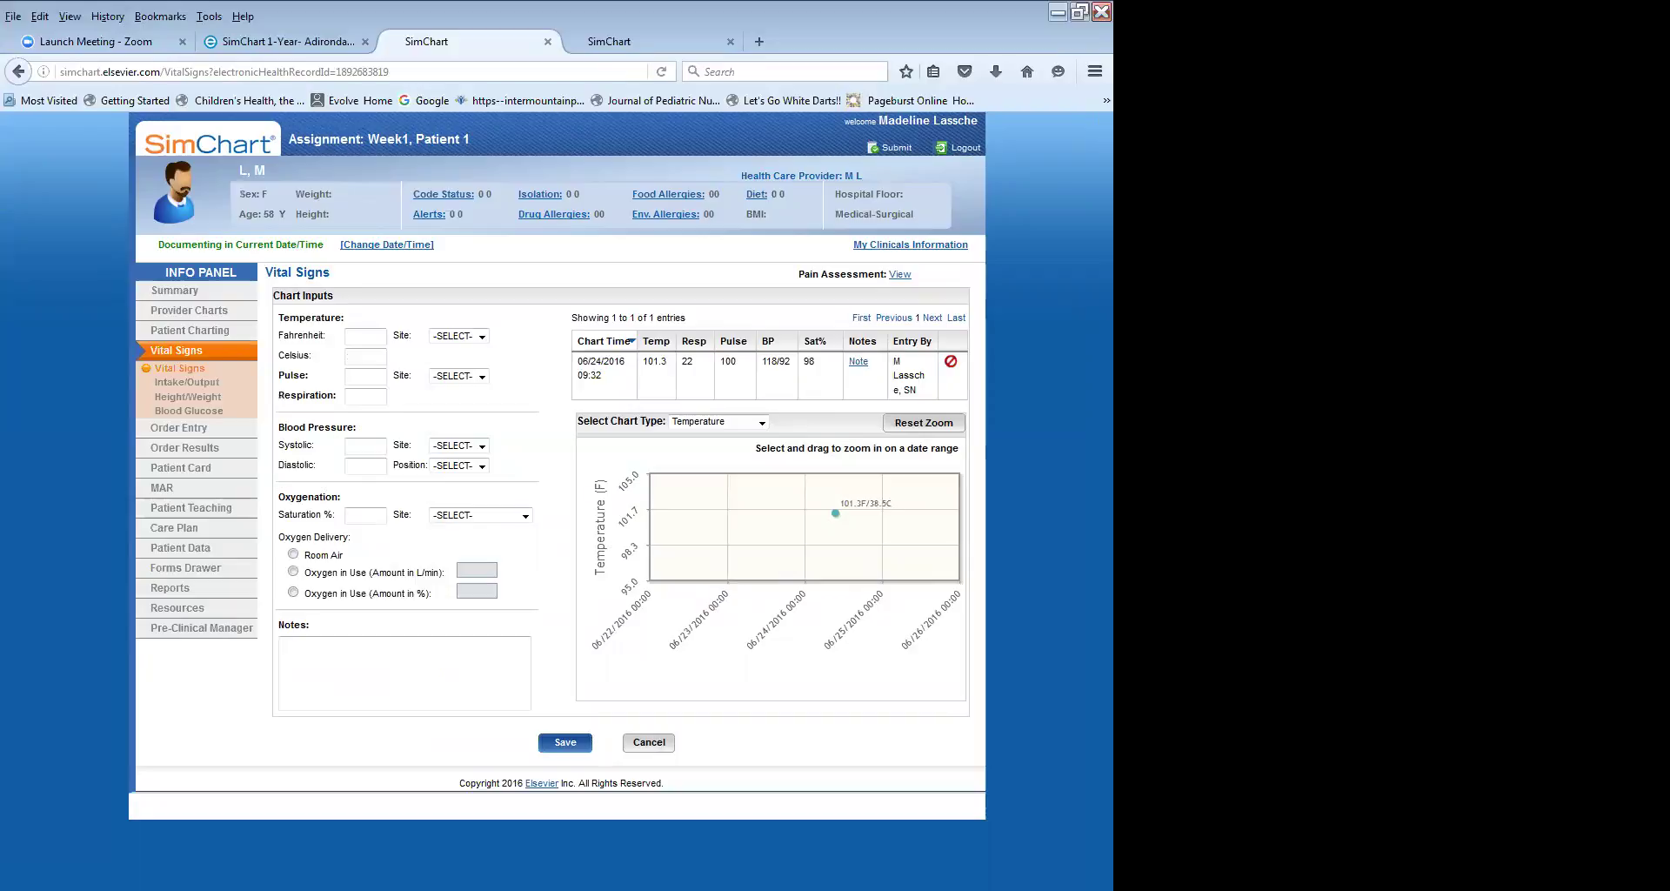
Record a second temperature of 100 °F with a measurement site and save it as a new vital signs entry.
left_click(361, 338)
type("100")
left_click(481, 335)
left_click(469, 376)
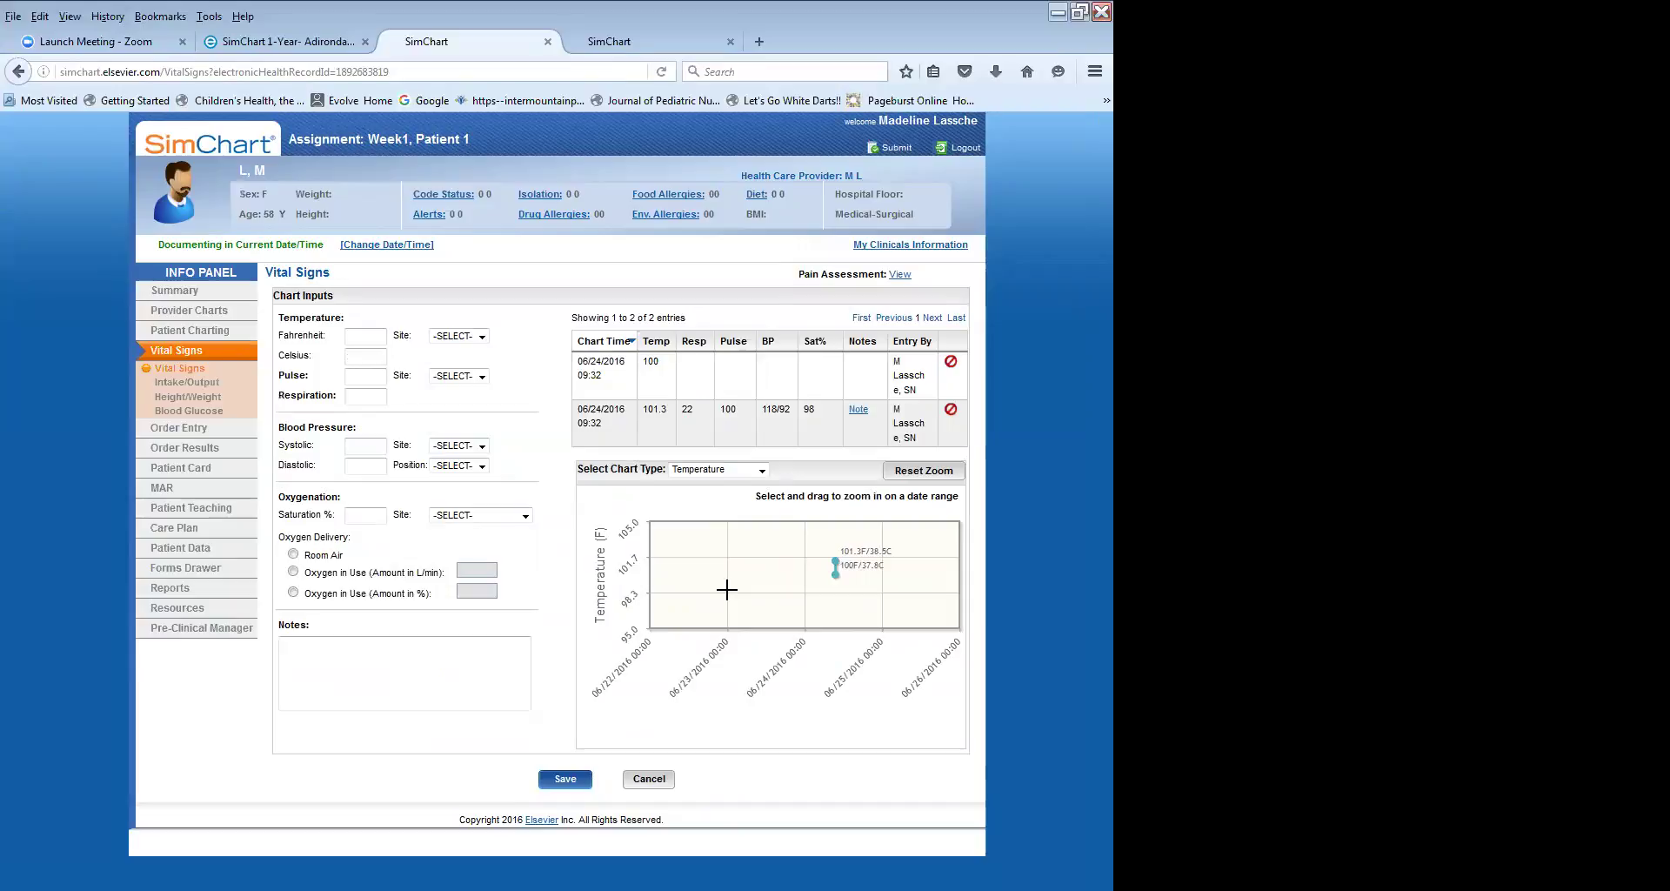
View the Intake/Output, Height/Weight and Blood Glucose charting forms in turn.
left_click(178, 383)
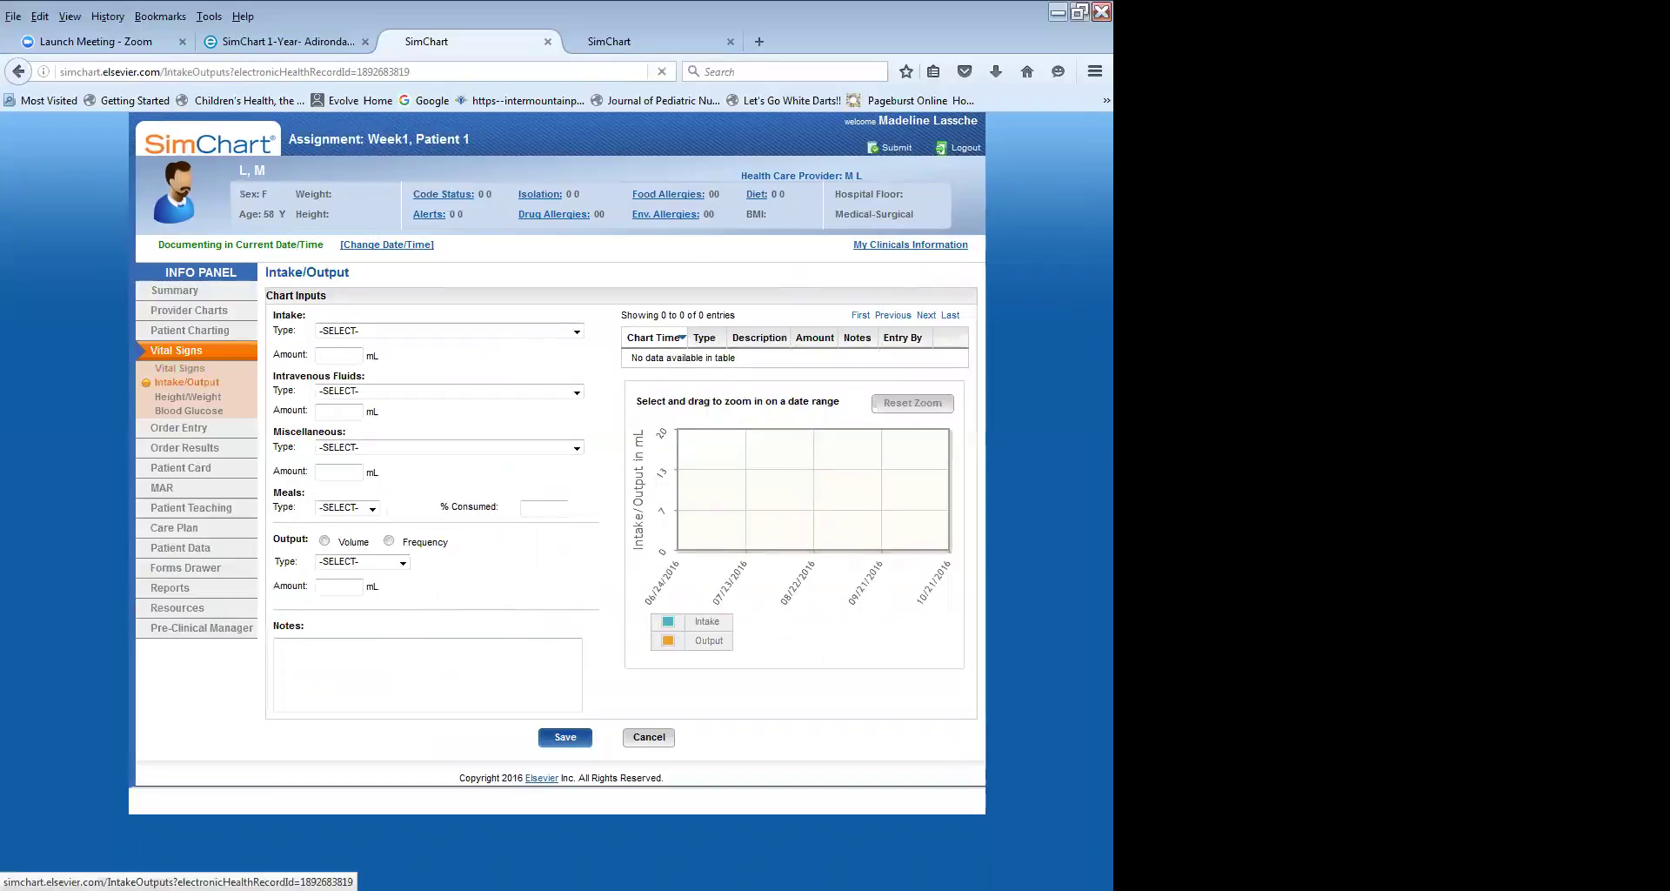
left_click(207, 398)
left_click(179, 412)
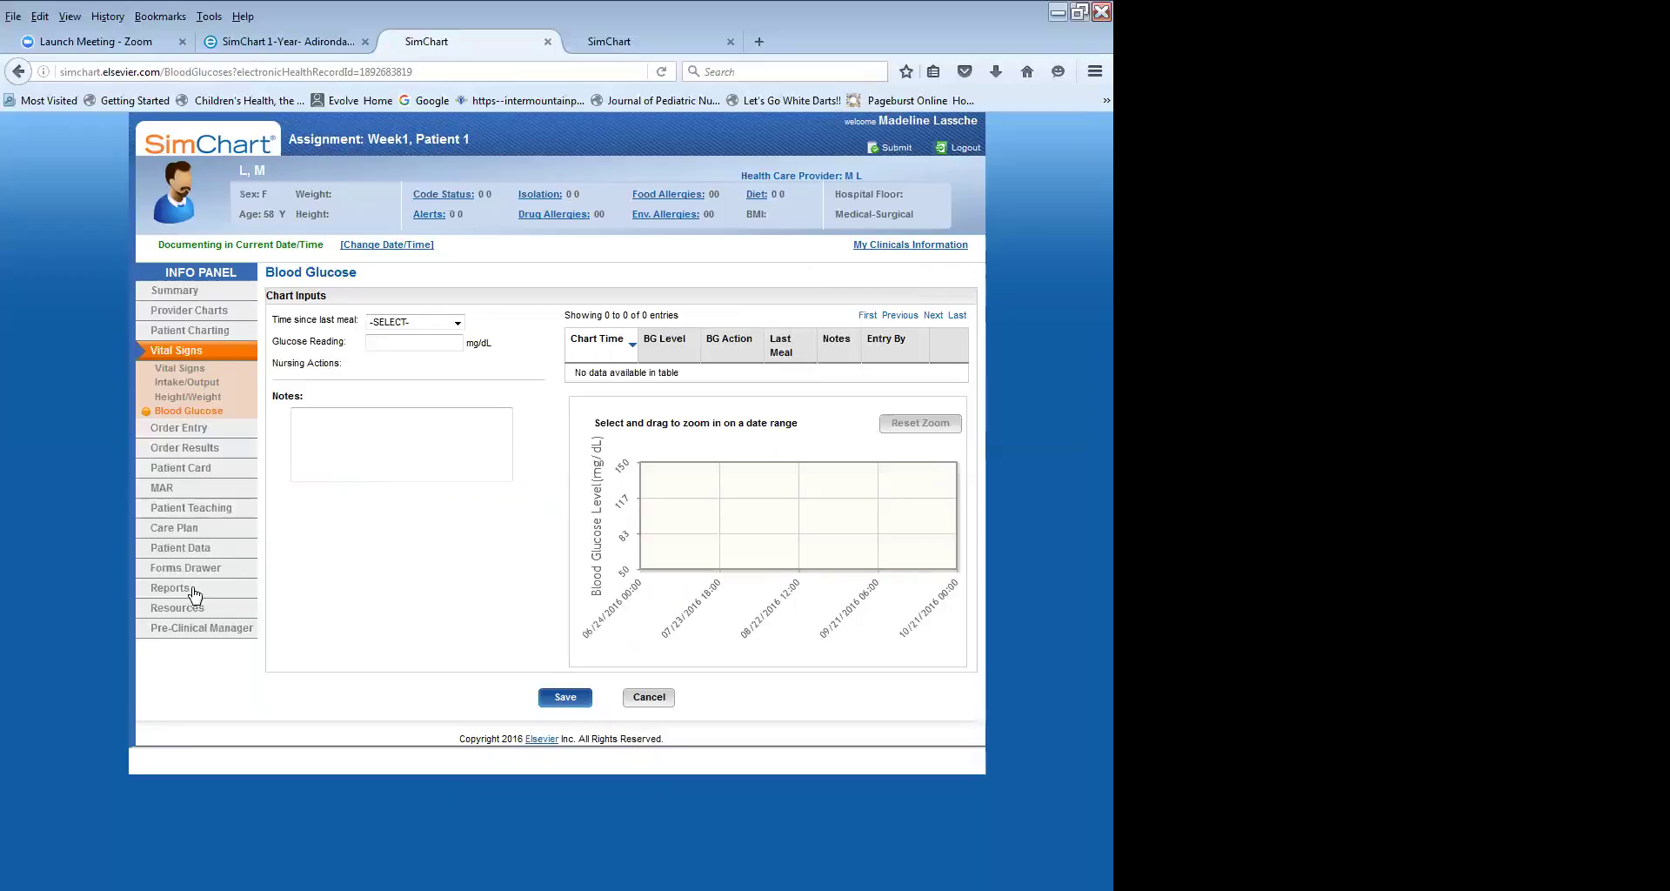
View the Medication Administration Record and the pre-clinical Medications page, and return to the Medication Administration Record.
left_click(164, 489)
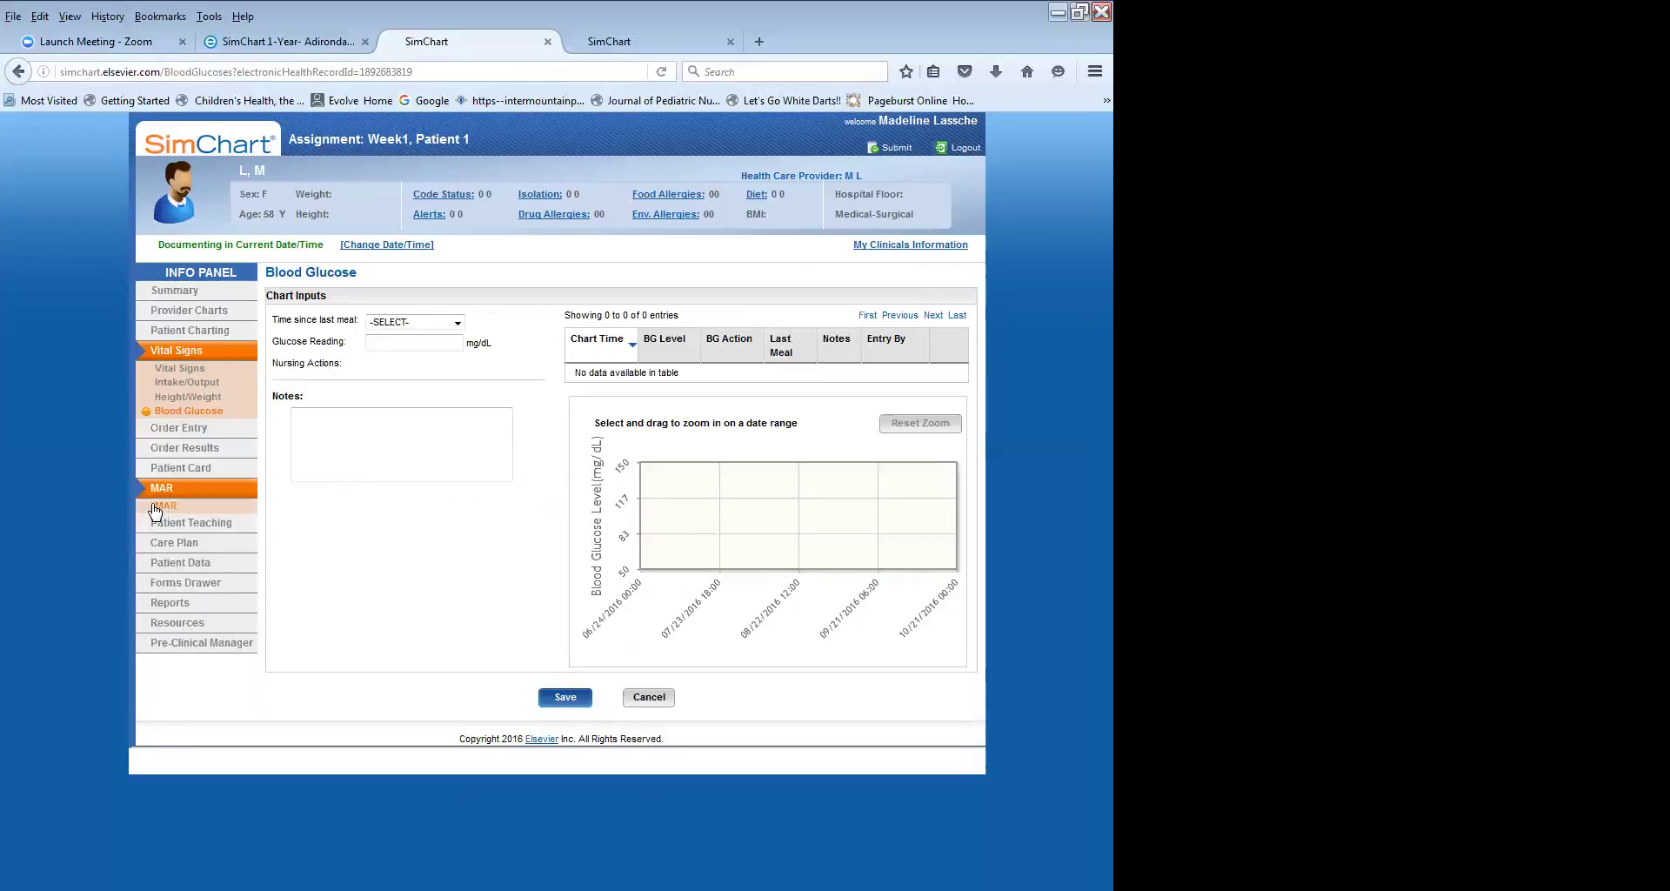
left_click(236, 507)
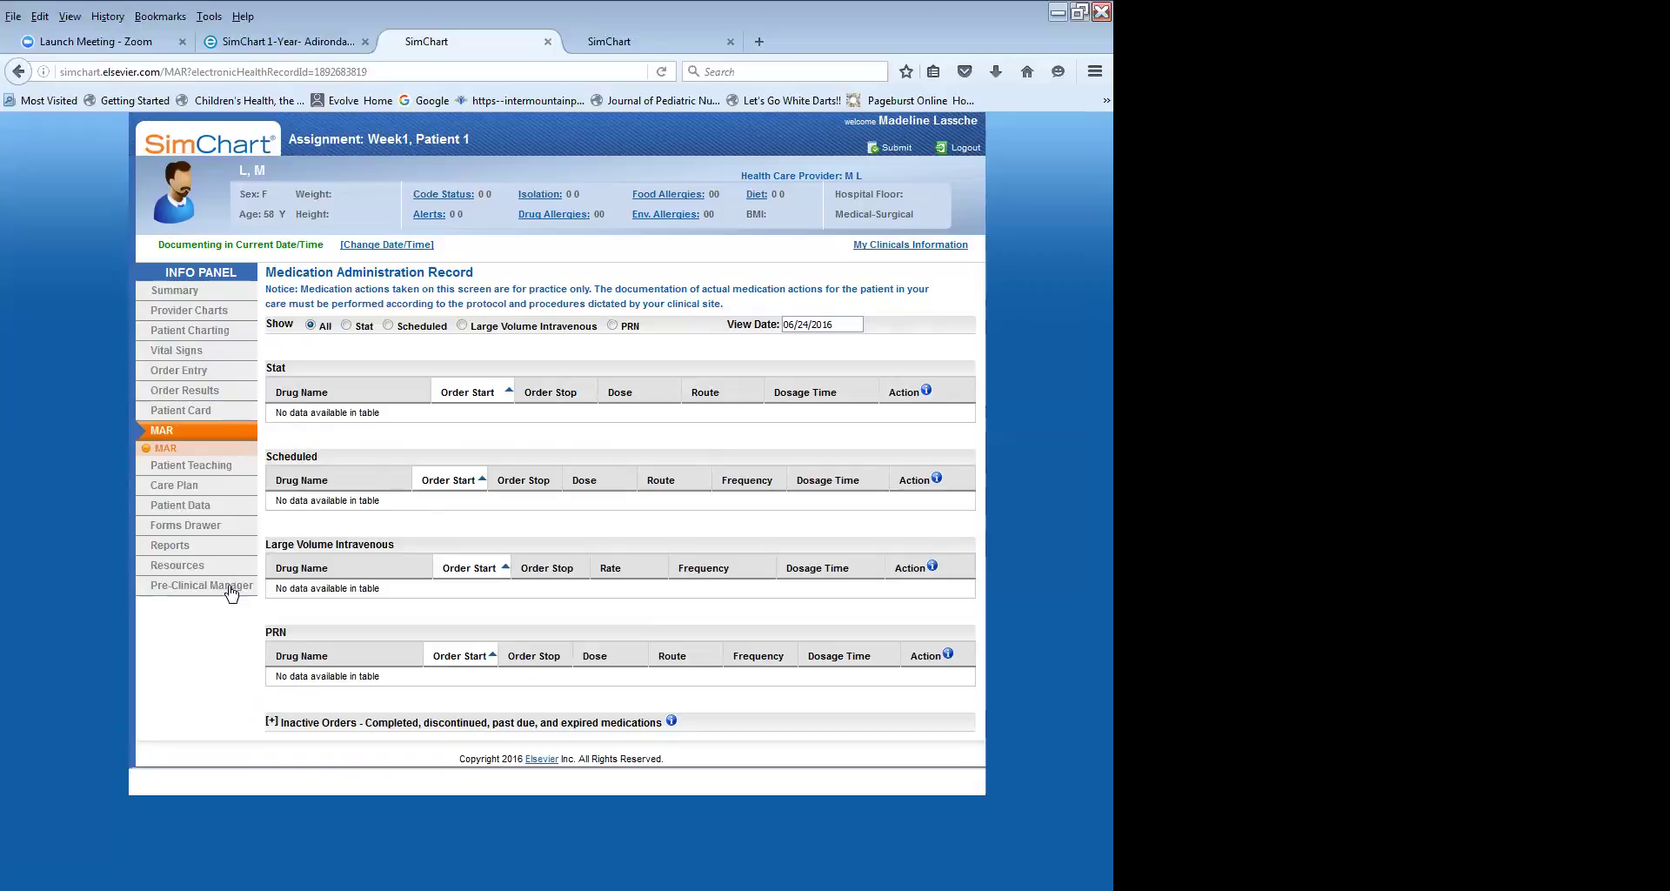
mouse_move(187, 588)
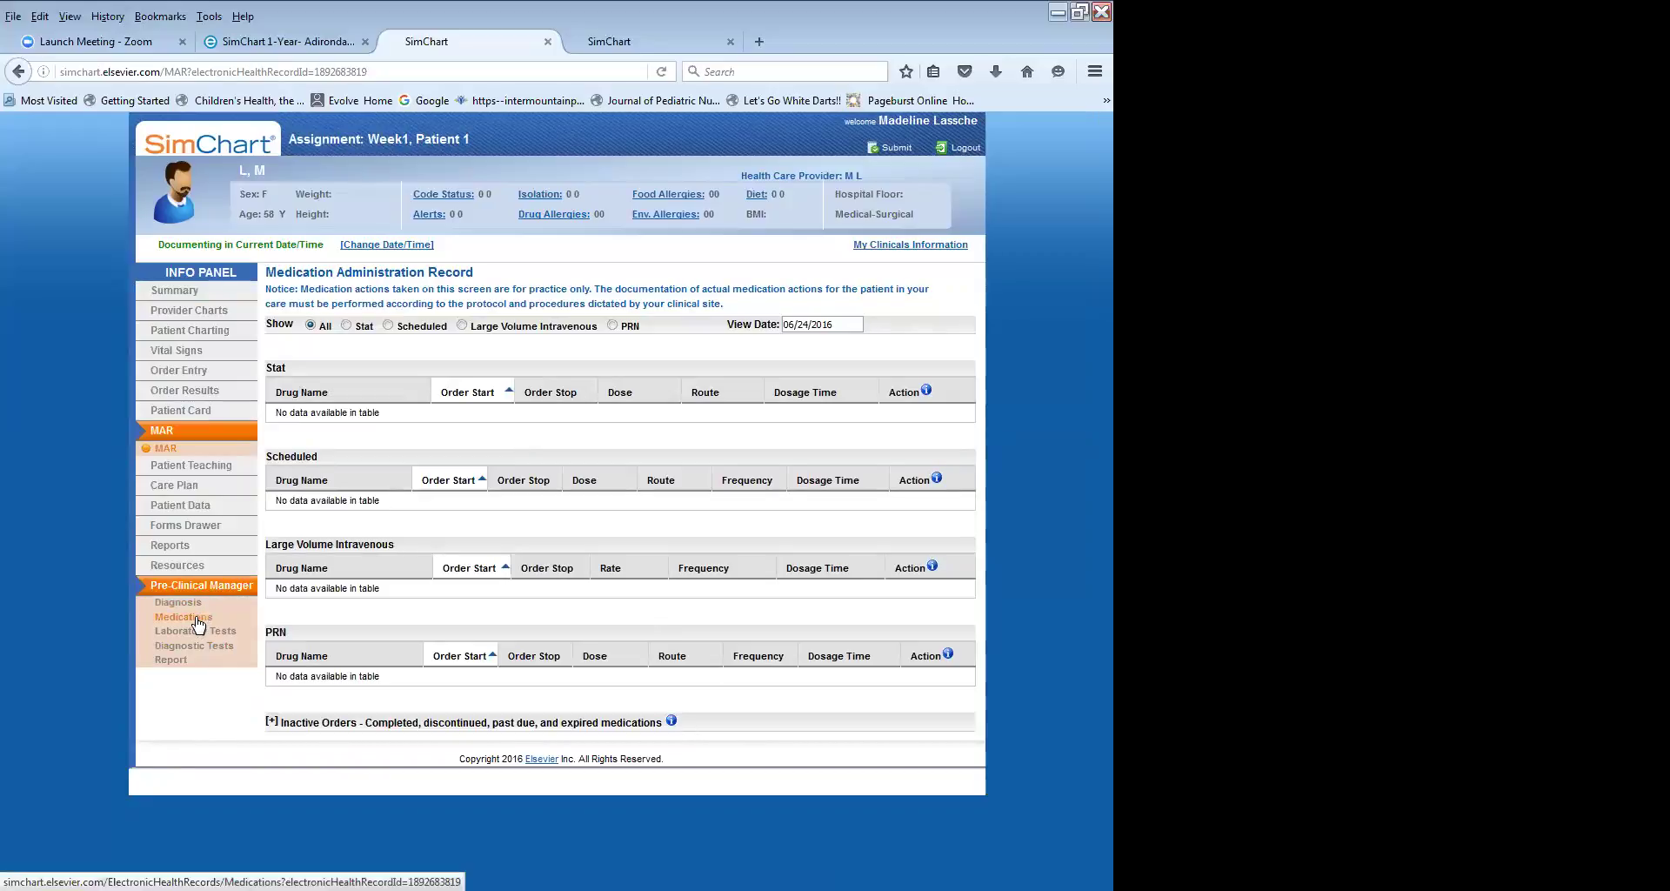
left_click(184, 617)
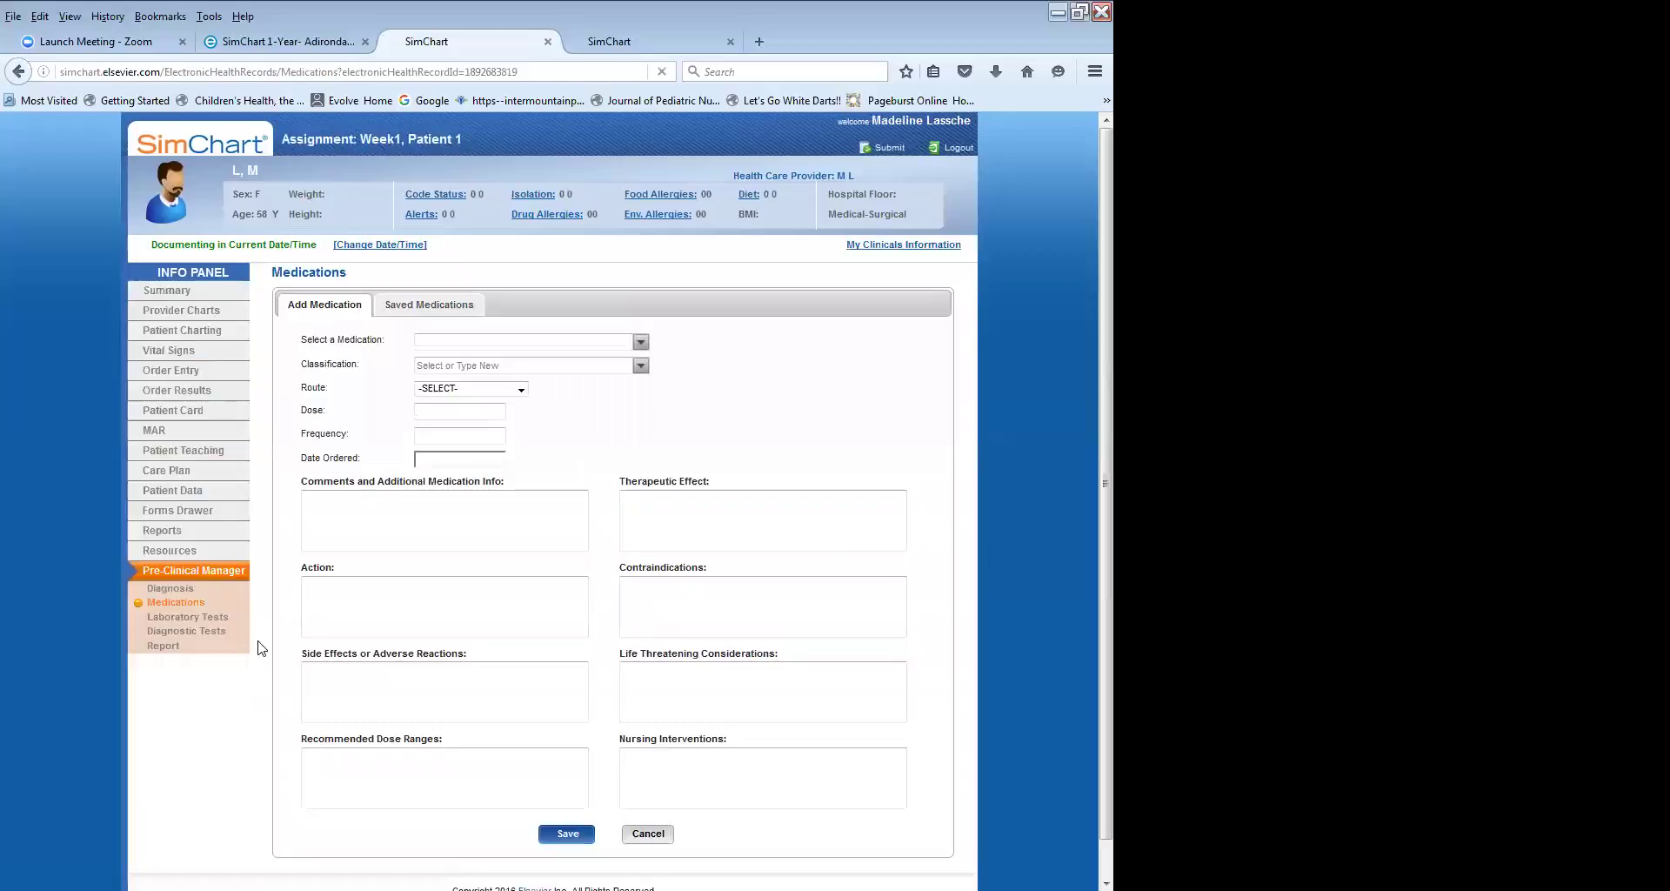
left_click(157, 433)
left_click(157, 449)
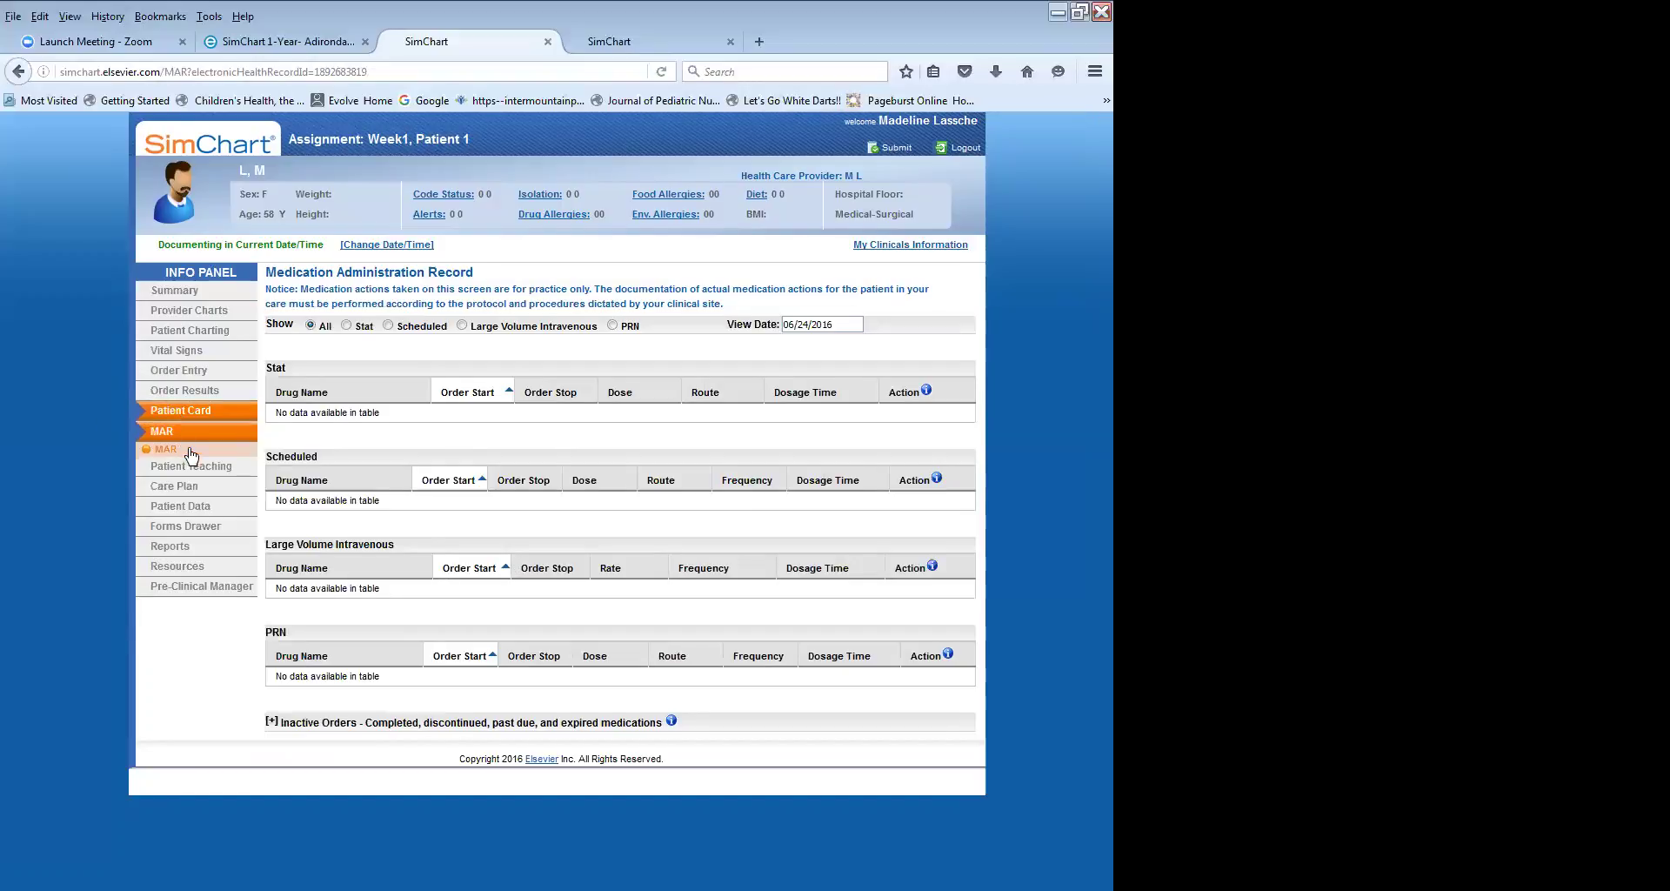
Start a pharmacy order and choose Acetaminophen Tablet - (Tylenol, Genapap) as the order item.
mouse_move(193, 391)
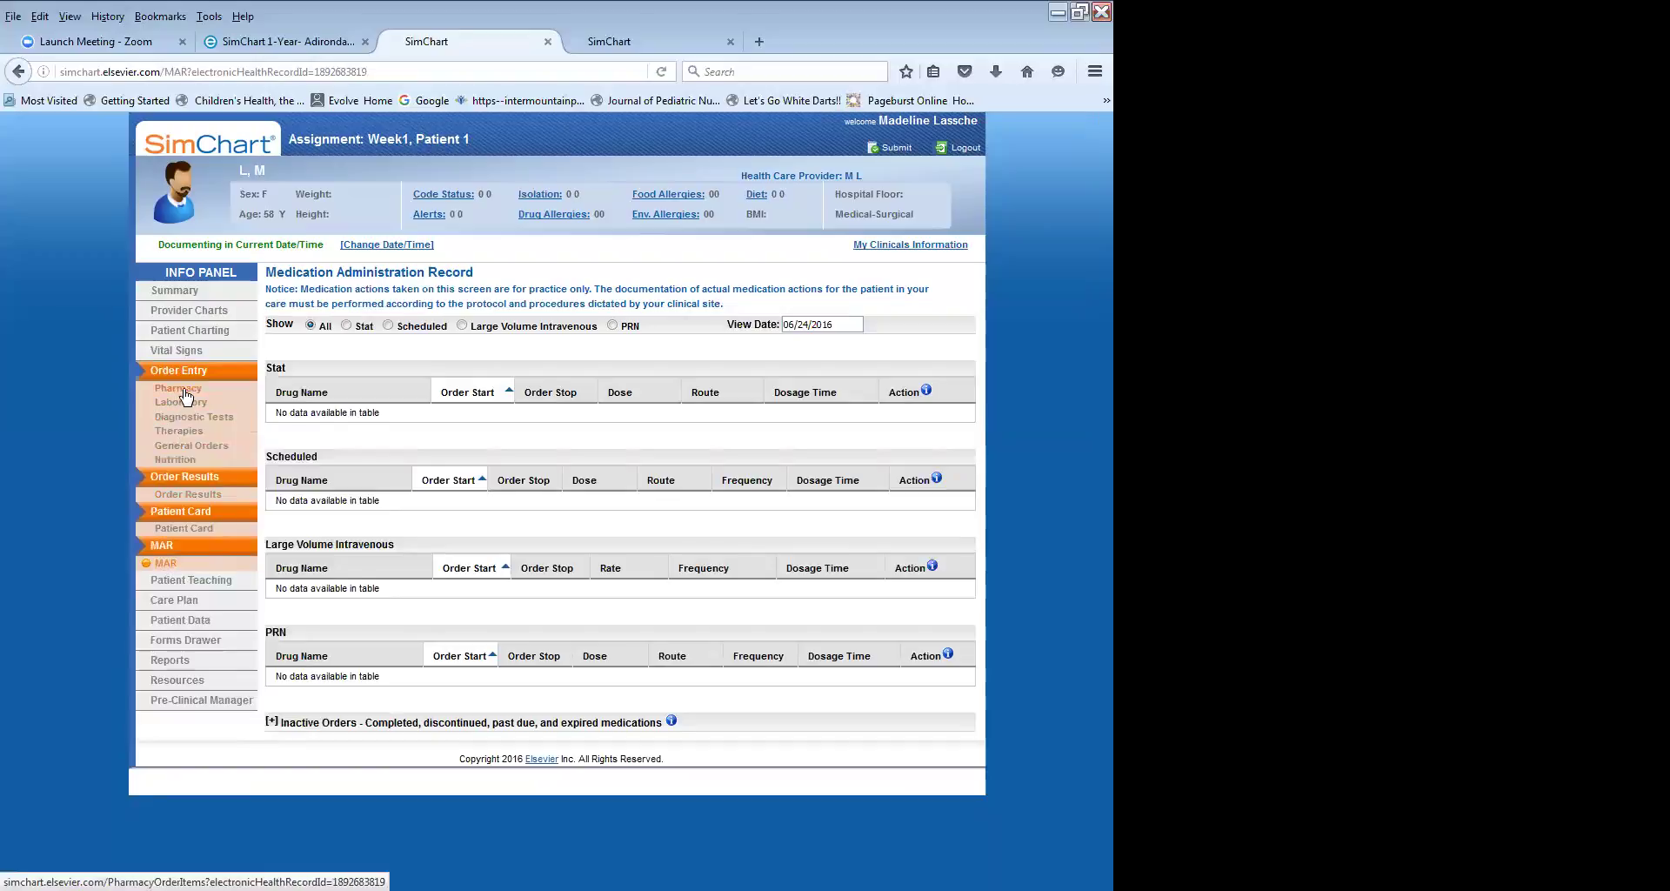
left_click(184, 396)
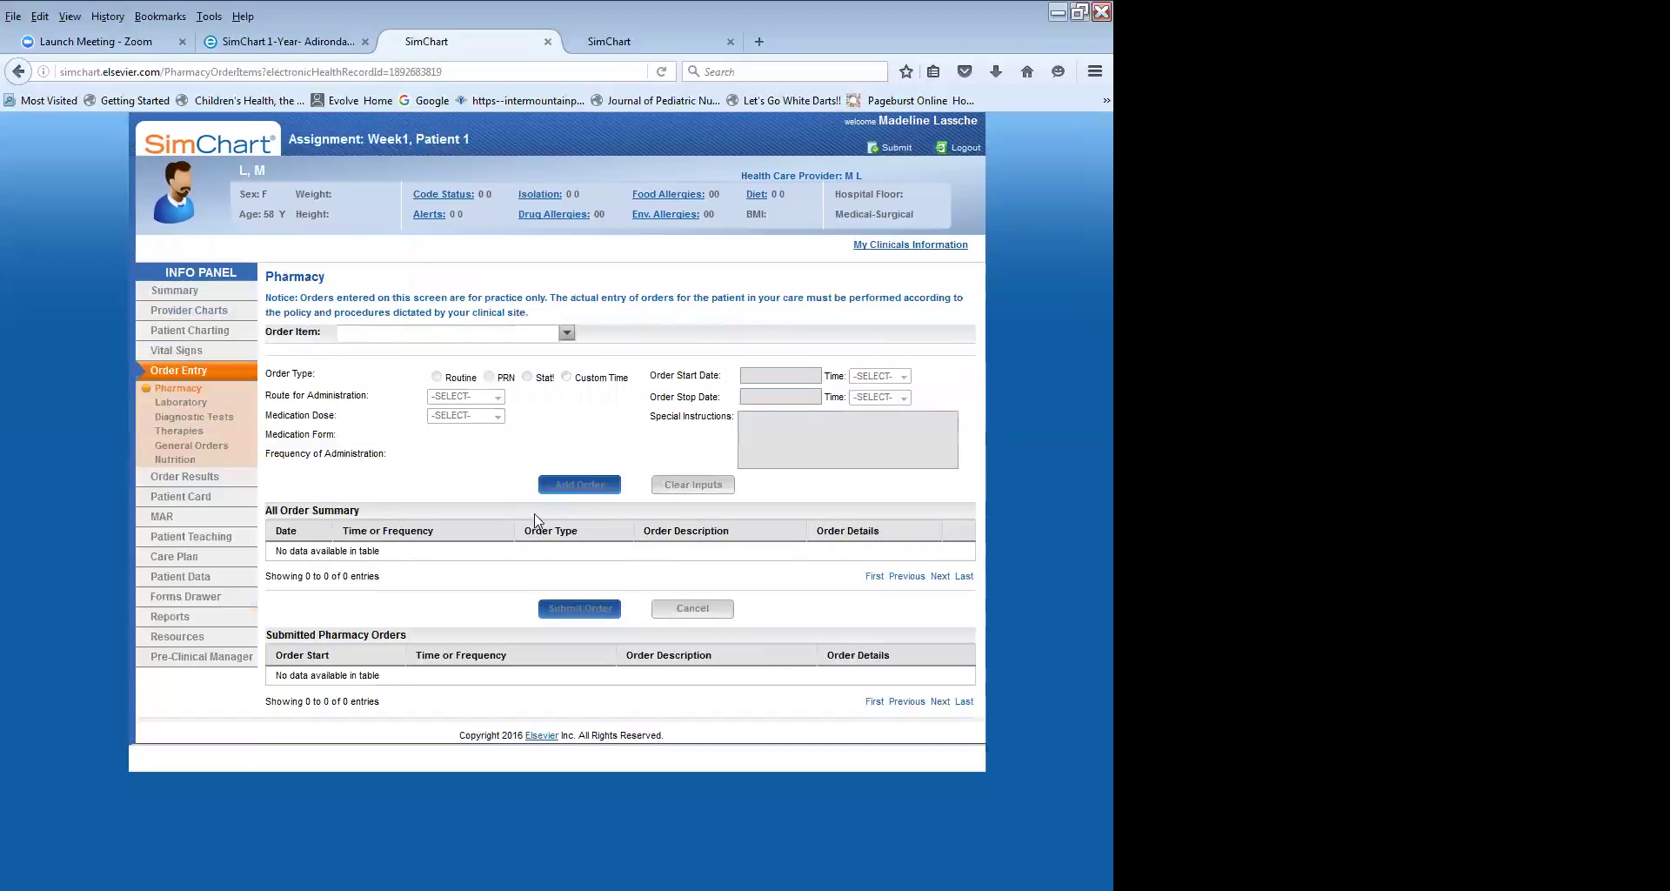
left_click(374, 339)
type("tyl")
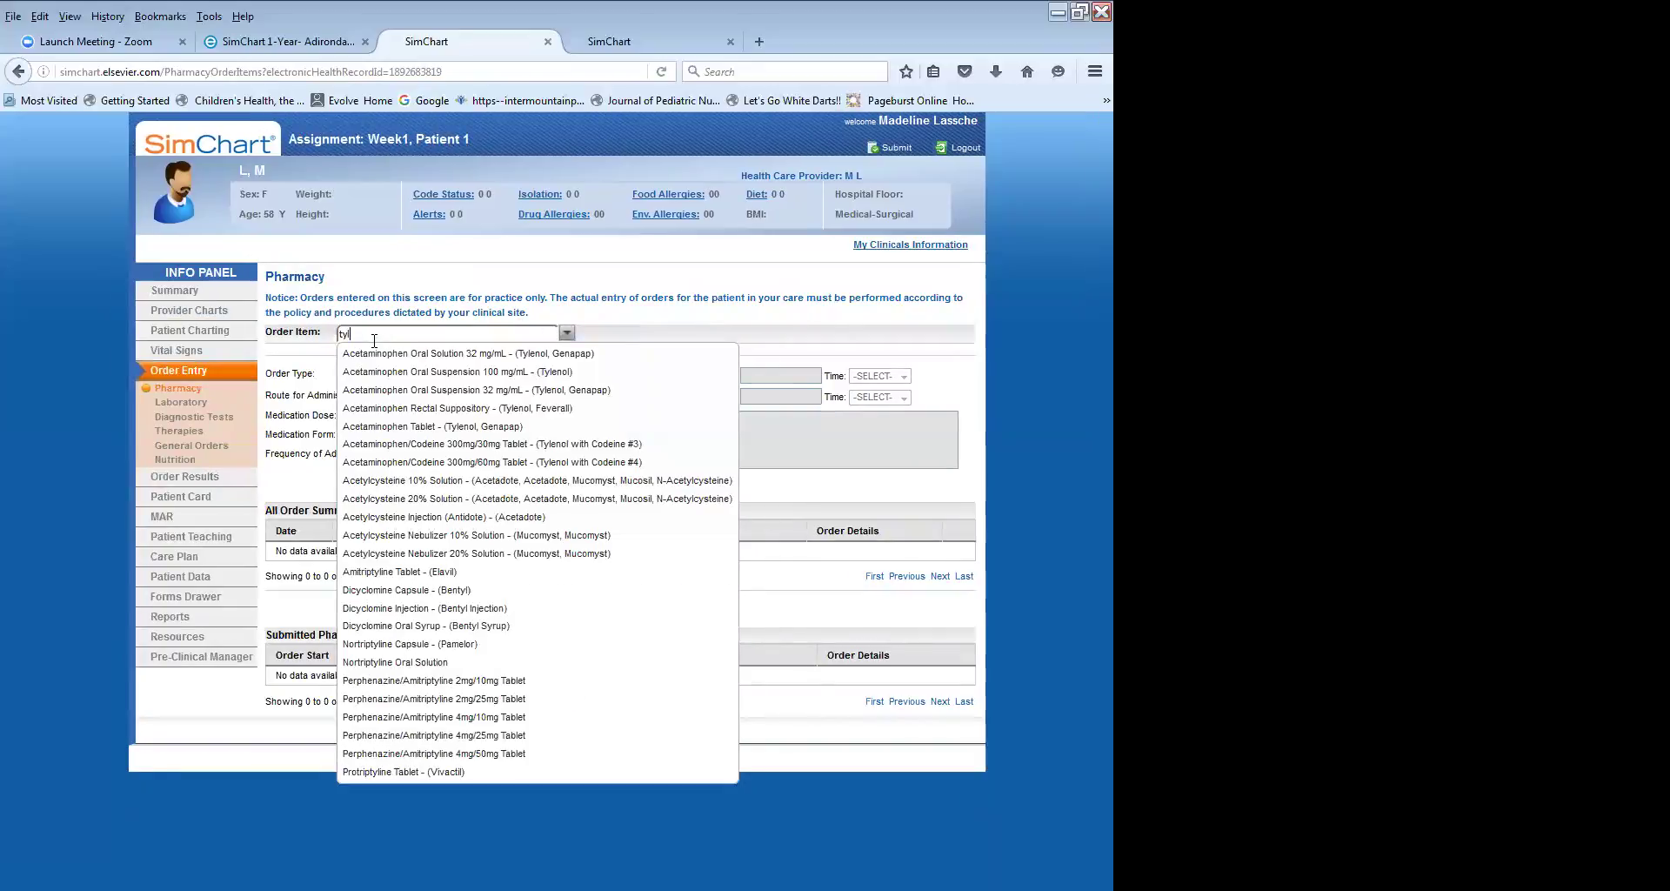
key("Down")
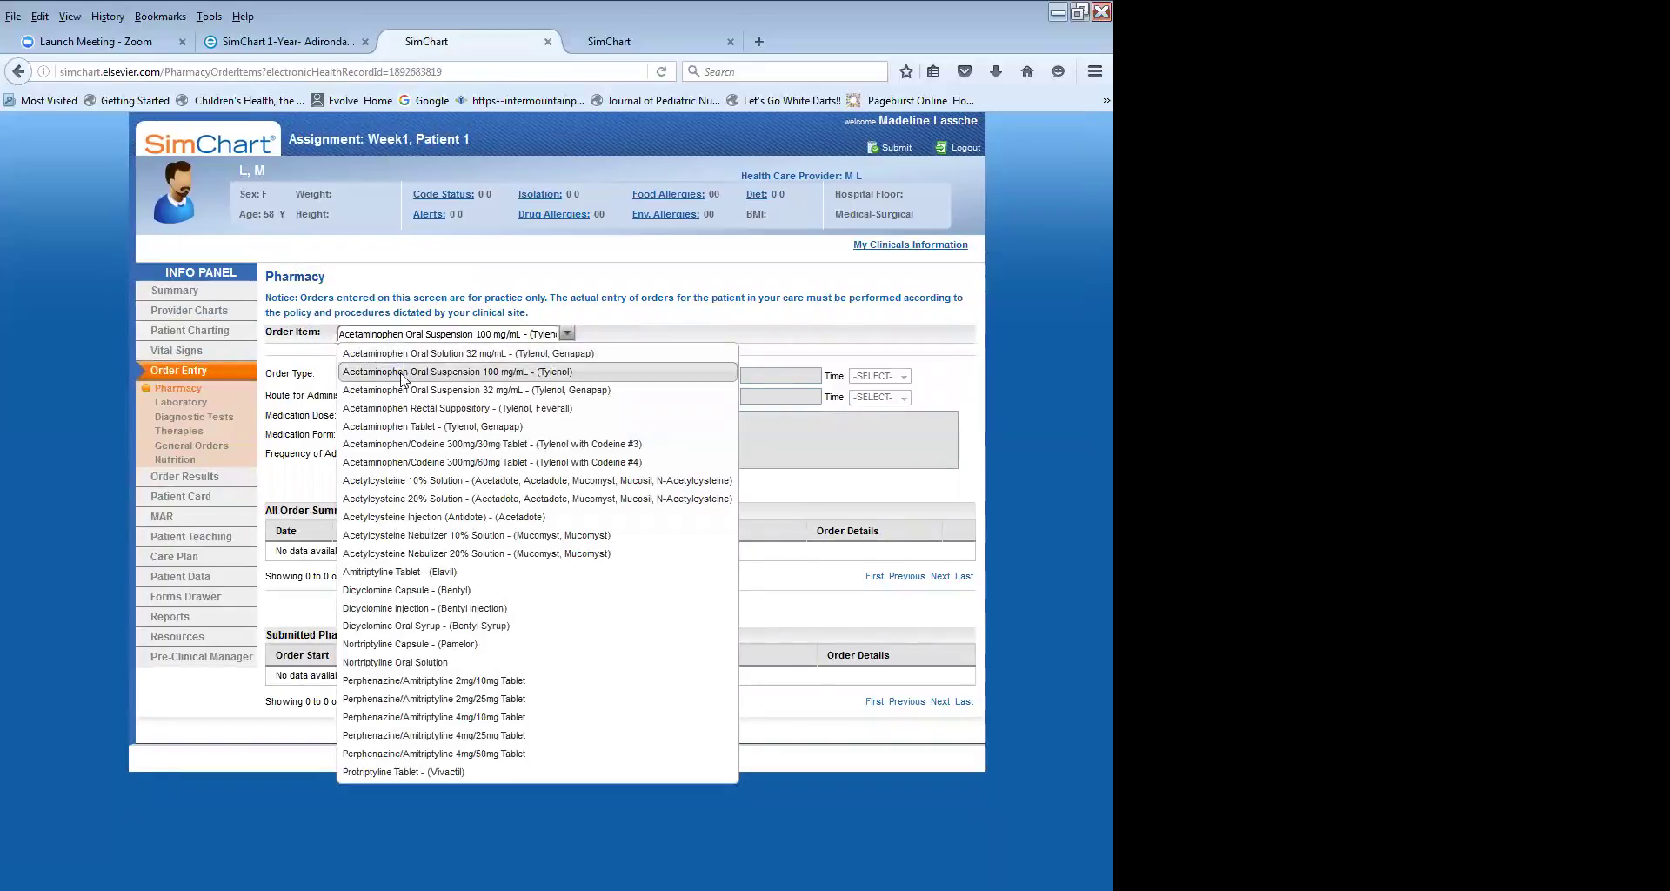
left_click(405, 426)
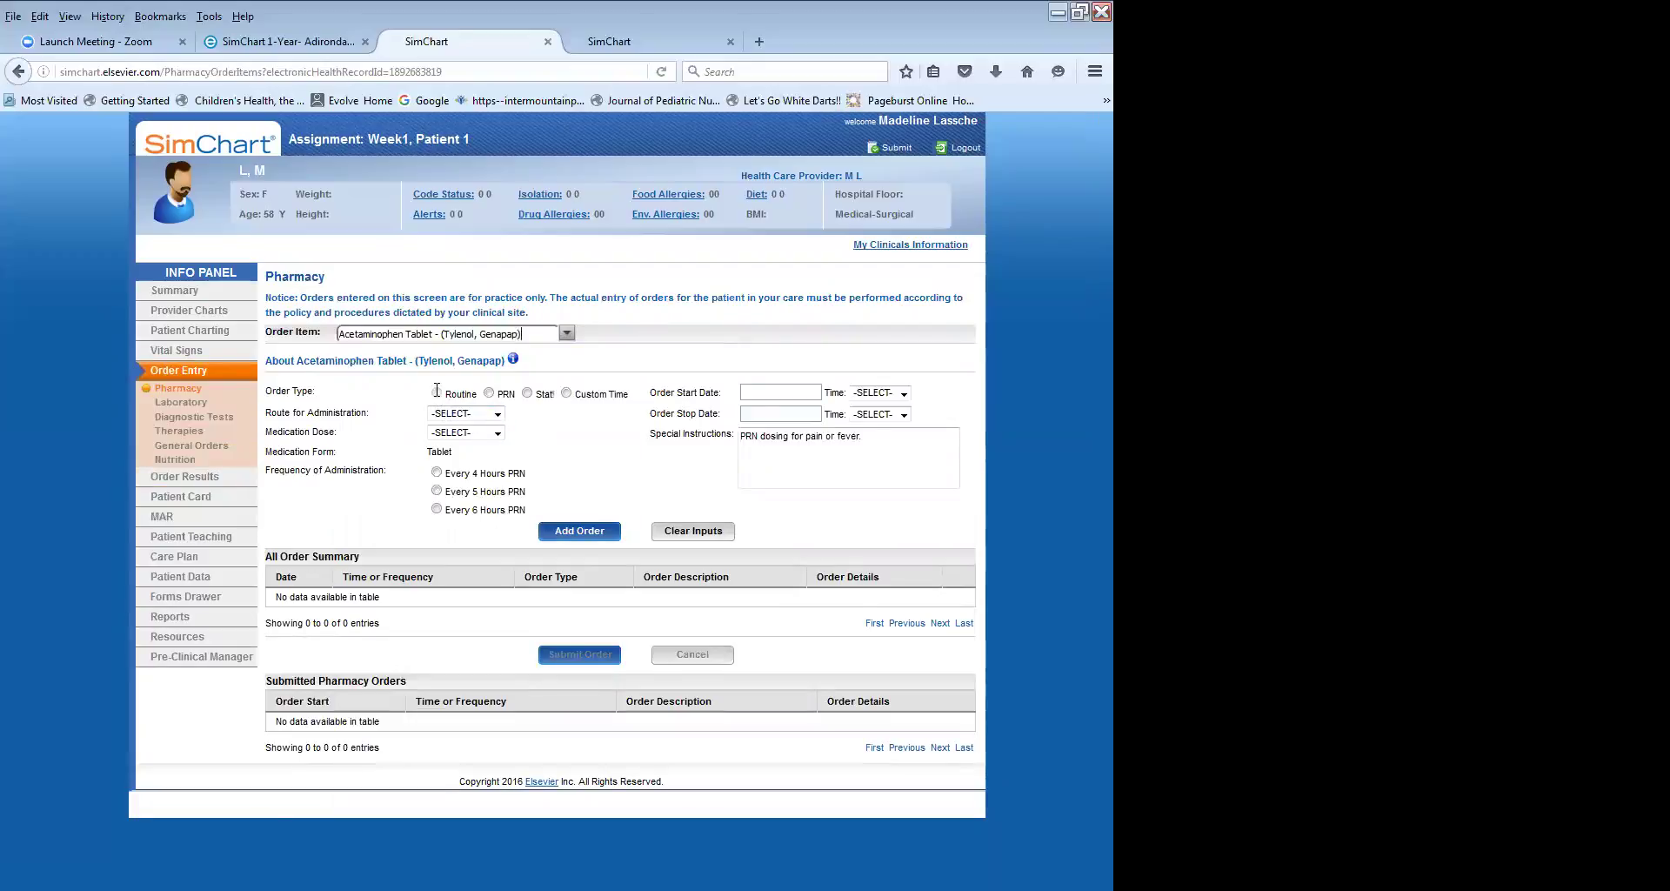
Set the acetaminophen order to type PRN, route Oral, dose 500 mg and frequency Every 6 Hours PRN.
left_click(489, 393)
left_click(497, 414)
left_click(466, 434)
left_click(497, 434)
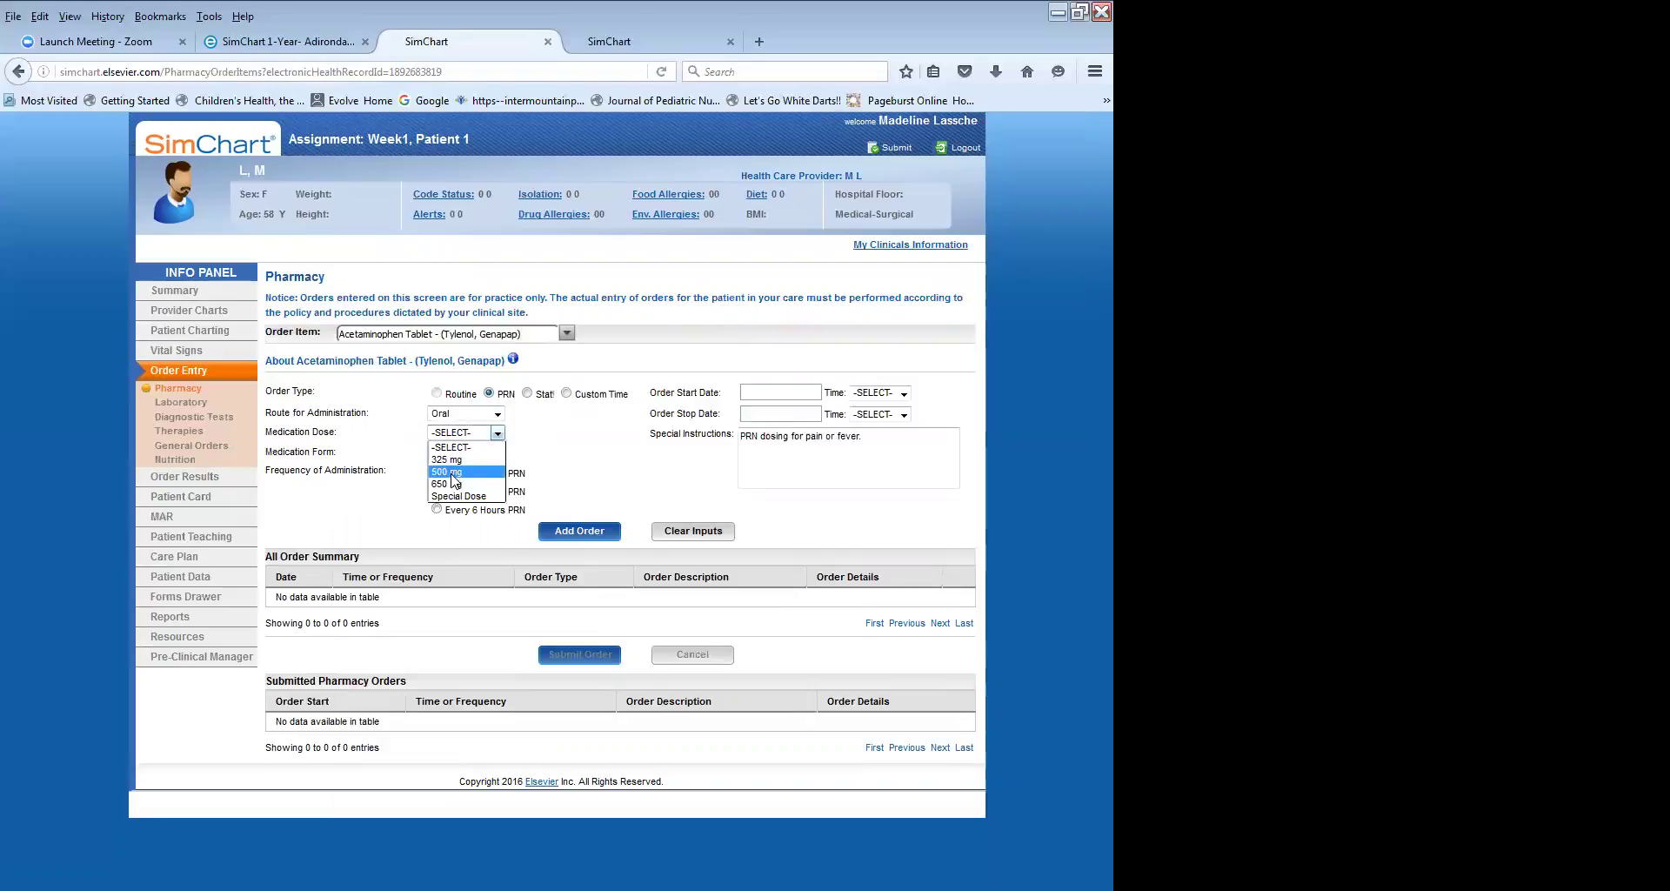
left_click(461, 472)
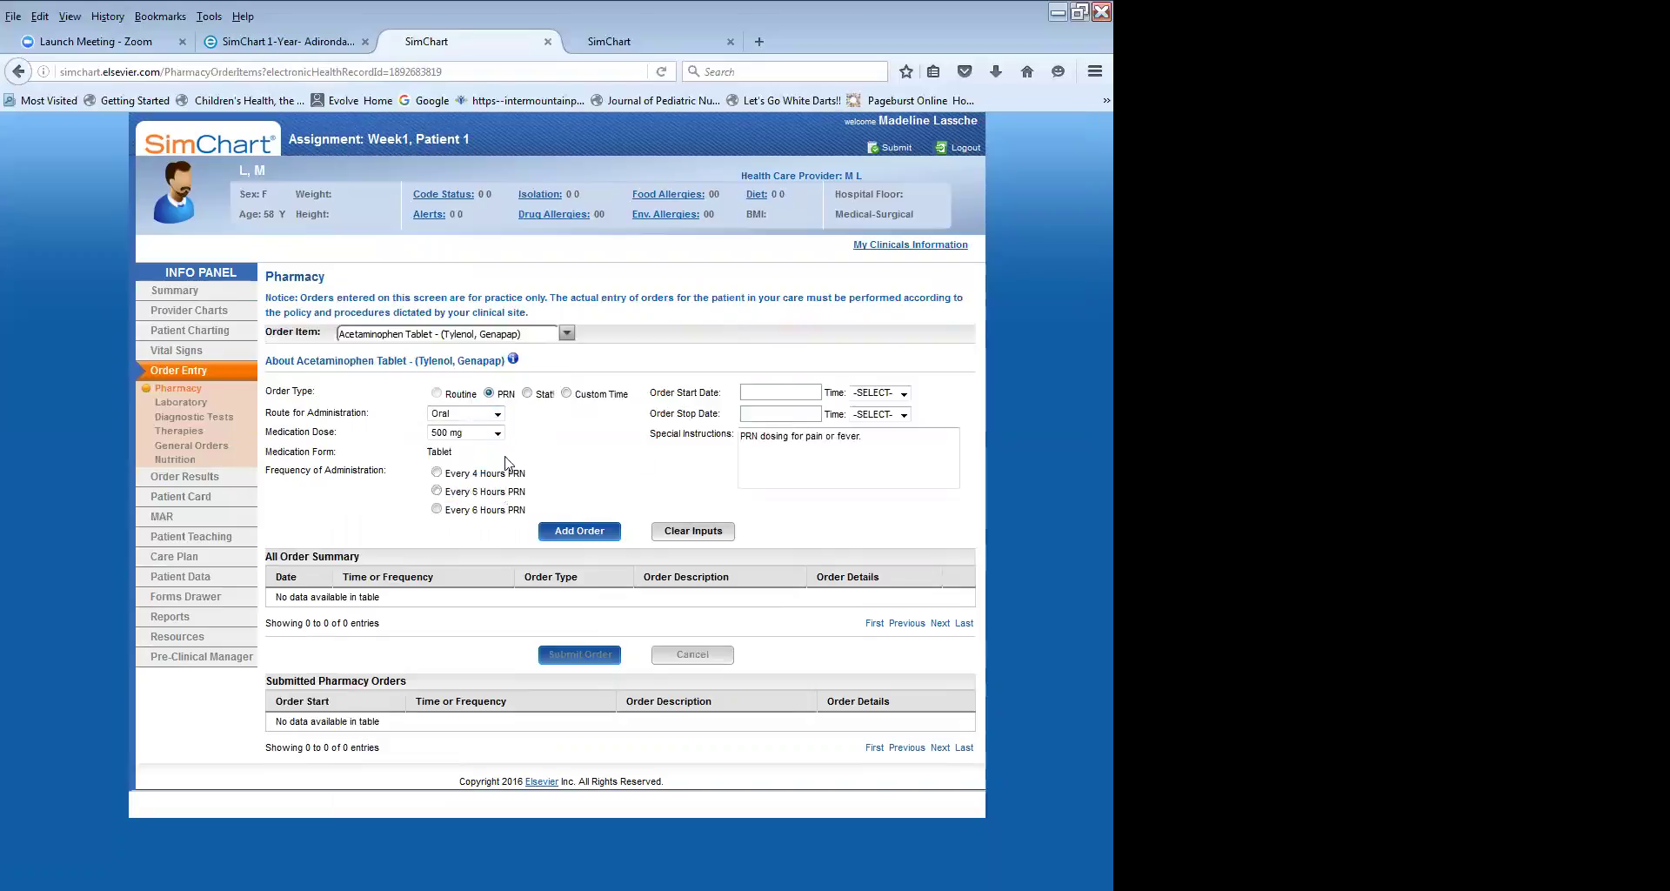
left_click(436, 509)
Set the order start to 06/24/2016 at 00:45, add the acetaminophen order and submit it.
left_click(806, 398)
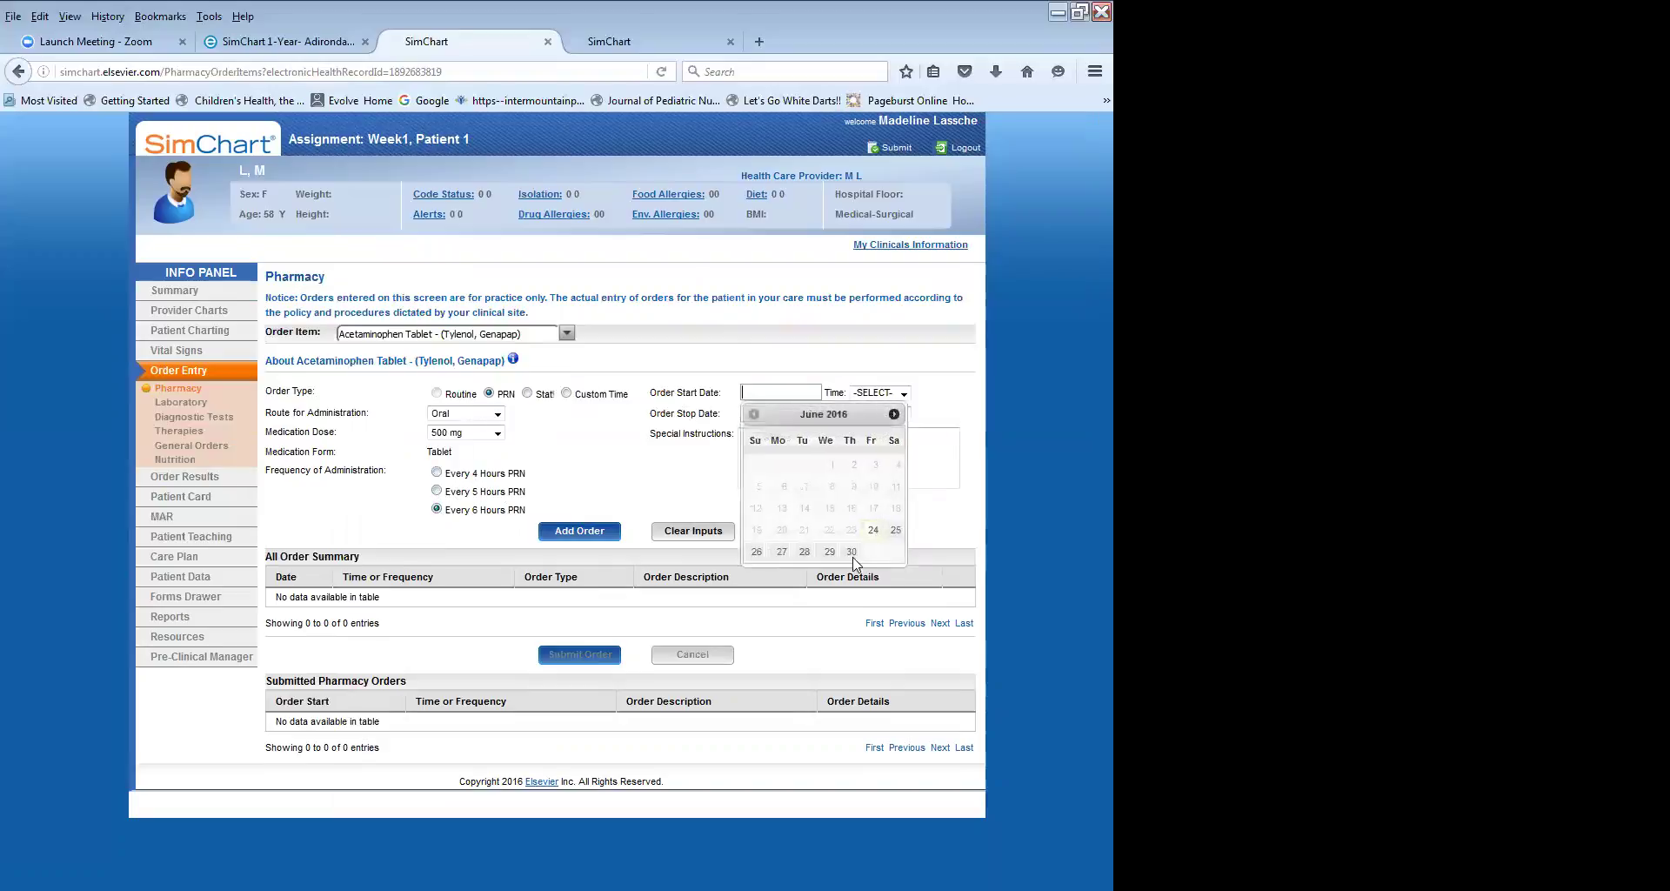
left_click(869, 545)
left_click(903, 392)
left_click(872, 466)
left_click(598, 534)
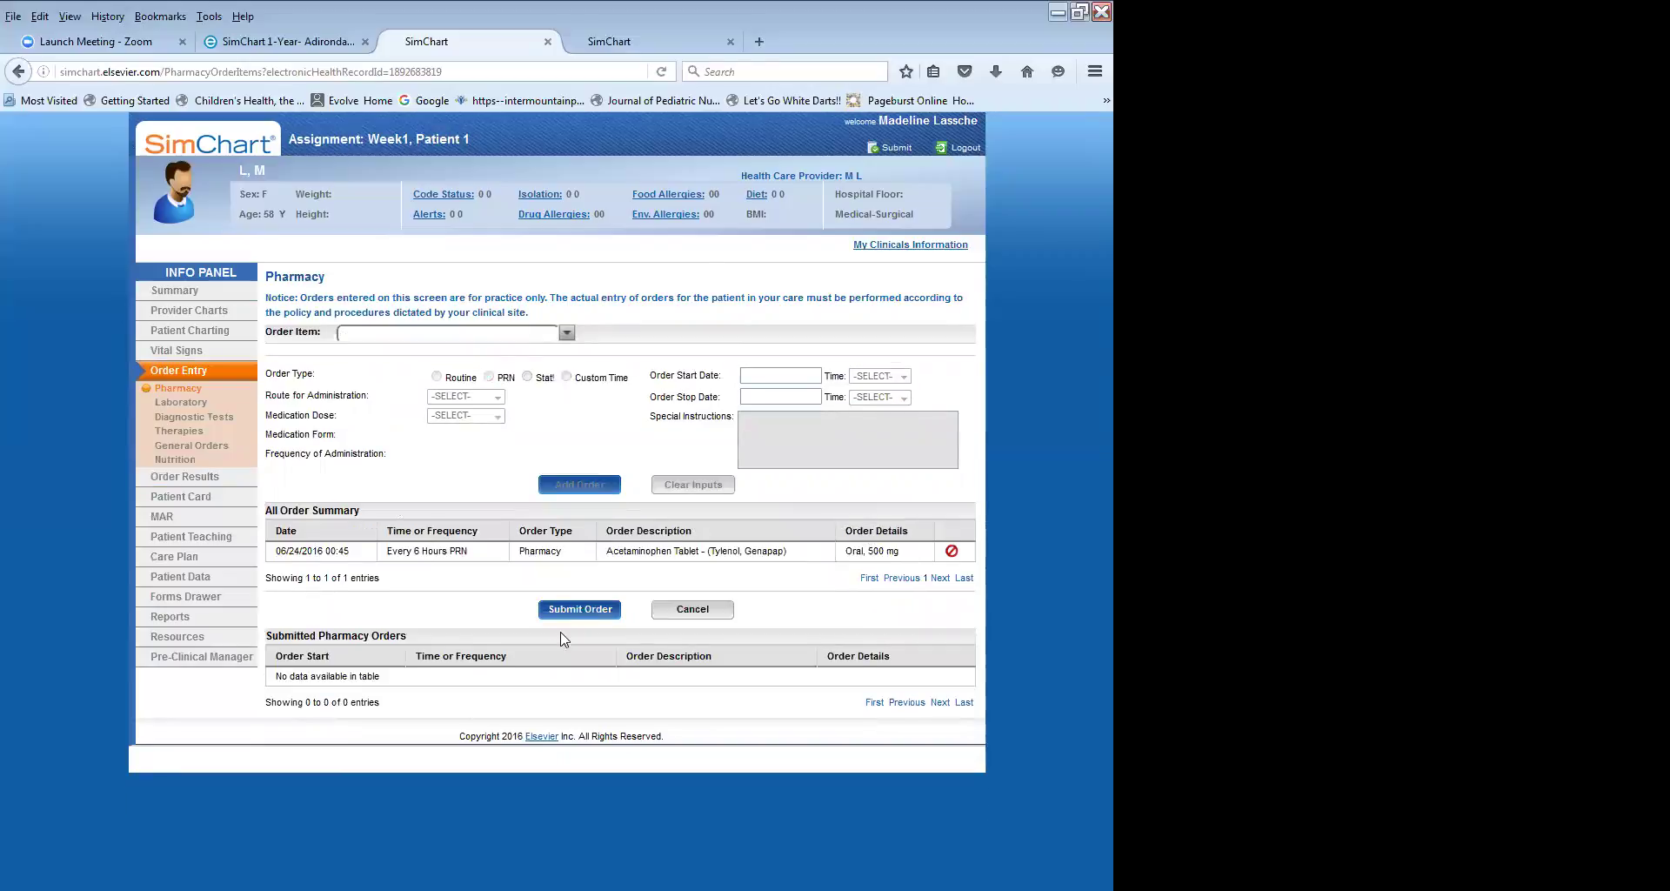
left_click(579, 612)
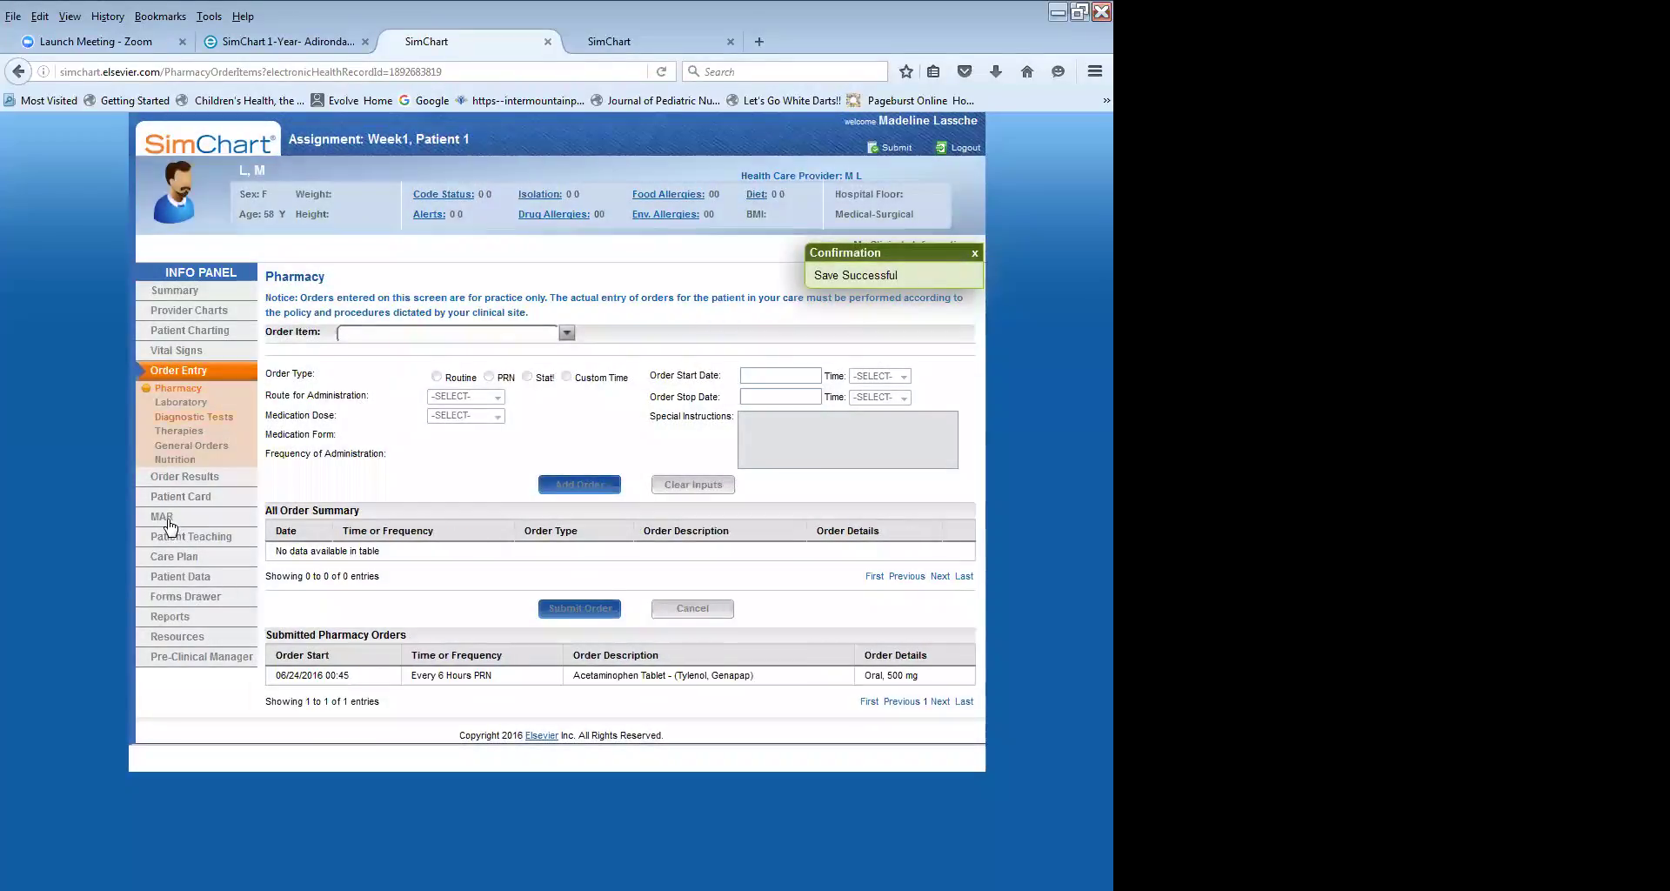
Open administration of the PRN acetaminophen in the Medication Administration Record and set the administer time to 09:30.
left_click(170, 520)
left_click(169, 535)
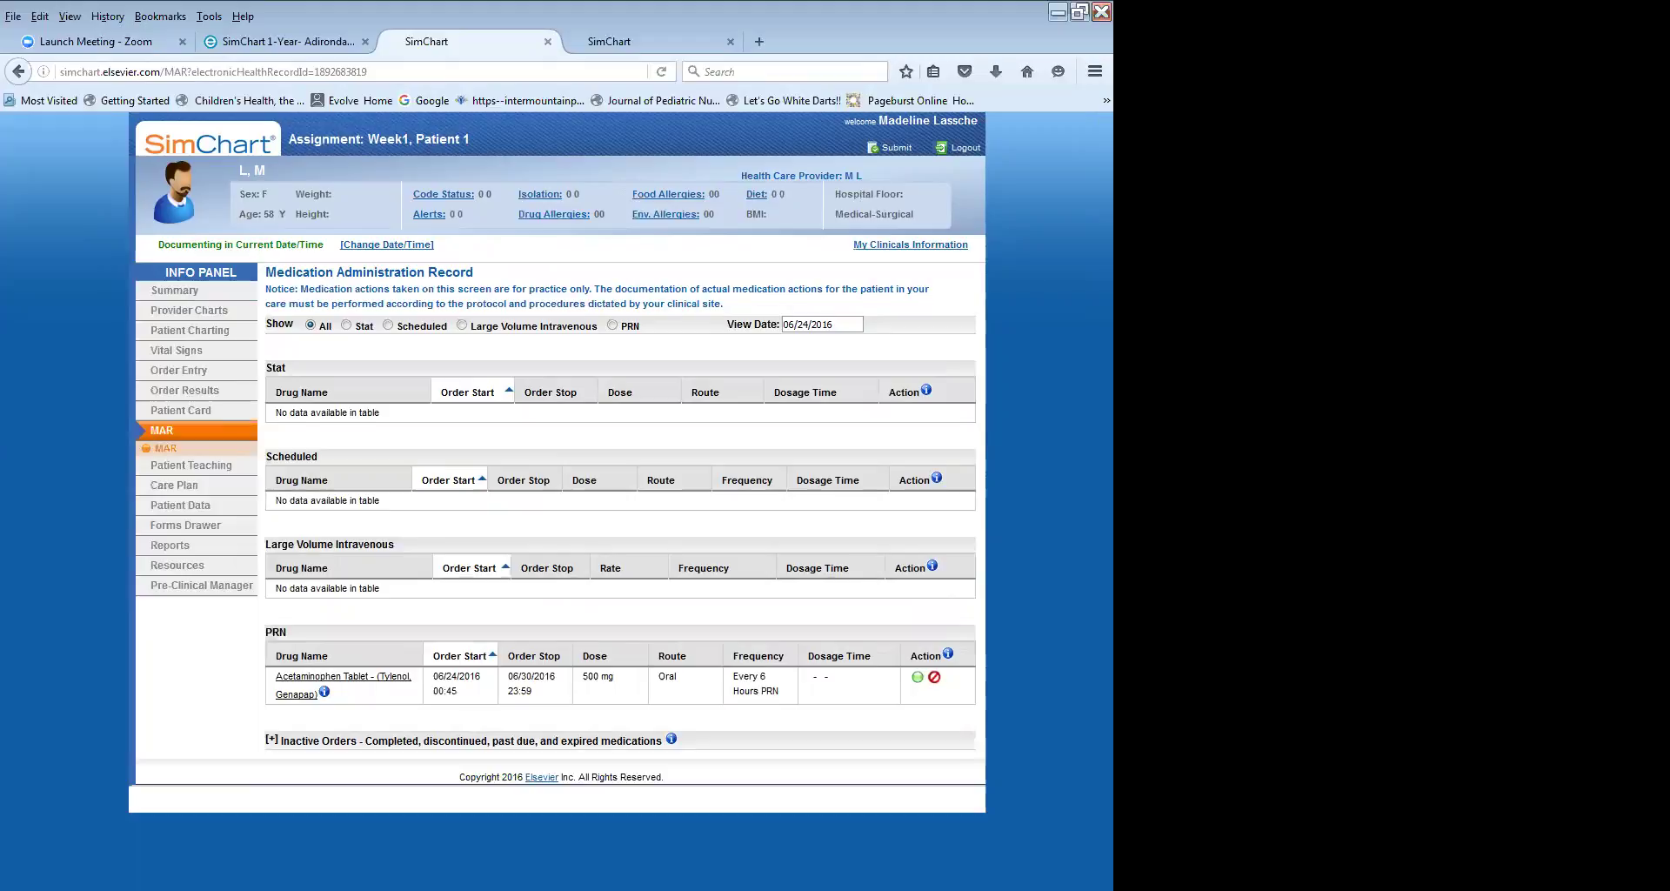
left_click(187, 590)
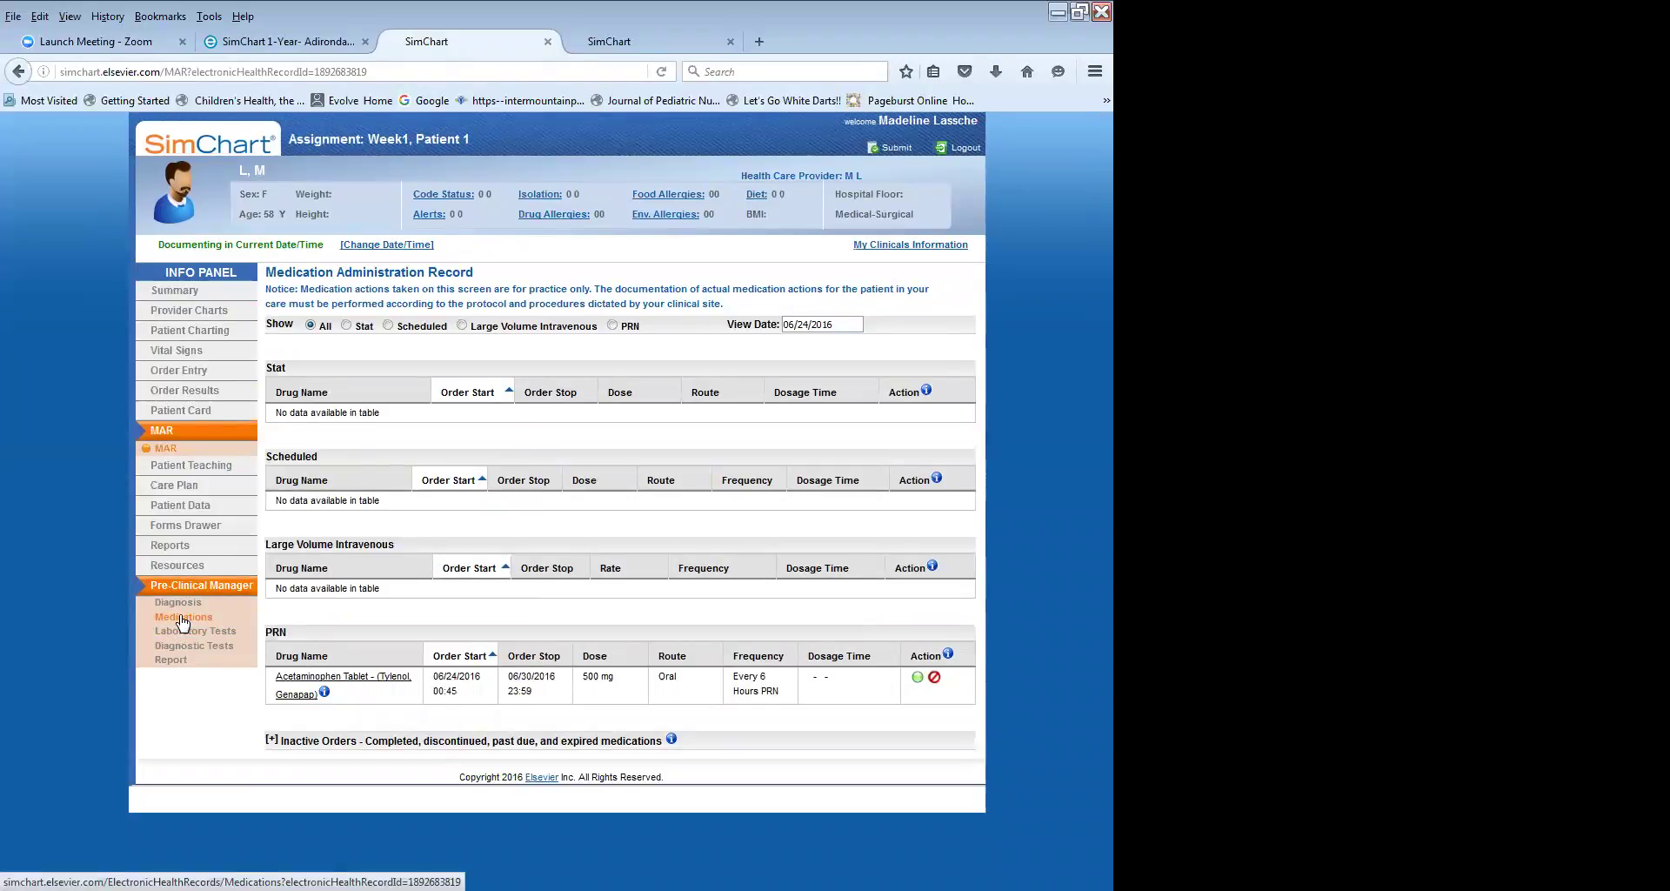
left_click(182, 618)
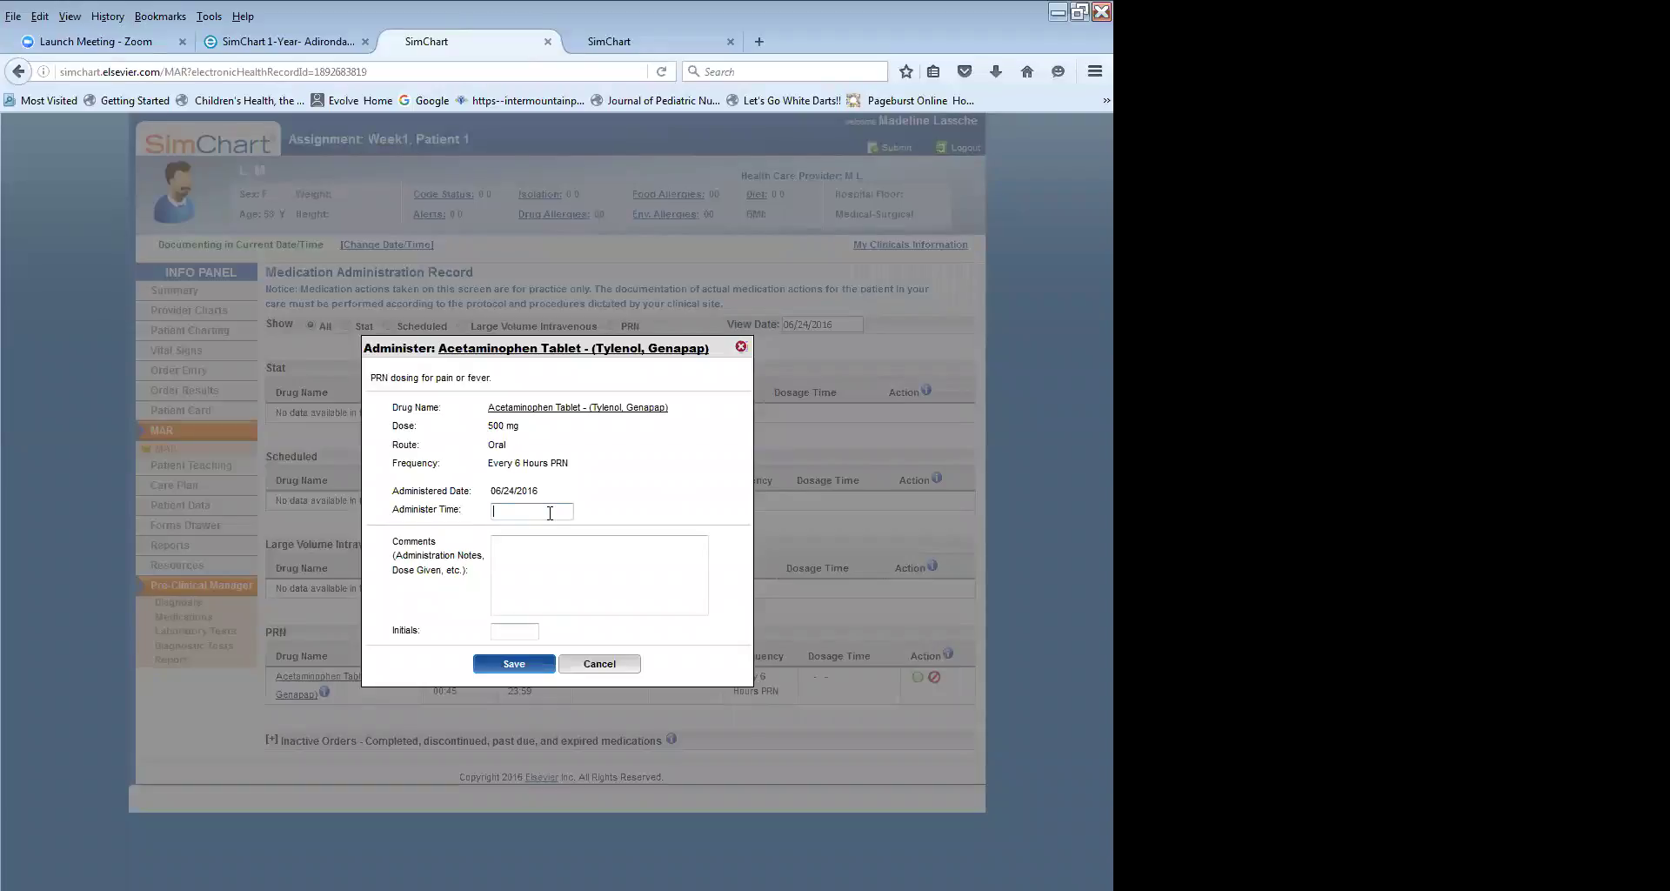
left_click(550, 512)
left_click(549, 513)
left_click(520, 511)
left_click(534, 508)
left_click(501, 510)
key("Right")
Enter the comment "lskdjflskdjflskdjf" and the administering nurse's initials, and save the acetaminophen administration.
left_click(554, 579)
left_click(547, 572)
type("lskdjflskdjflskdjf")
left_click(515, 627)
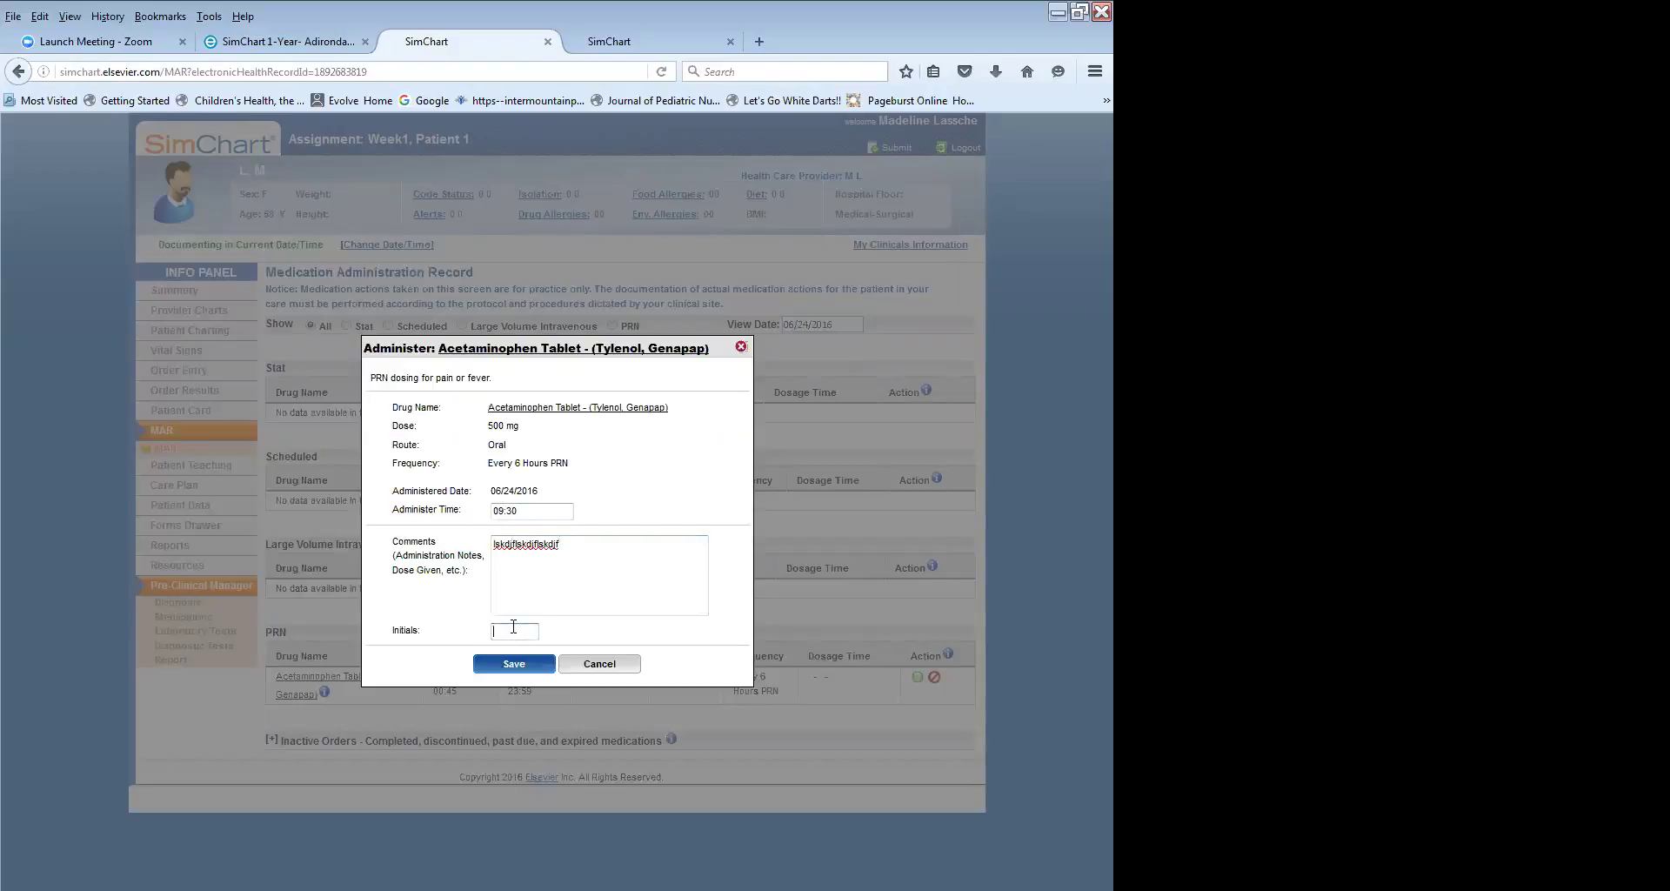
type("ml")
left_click(514, 664)
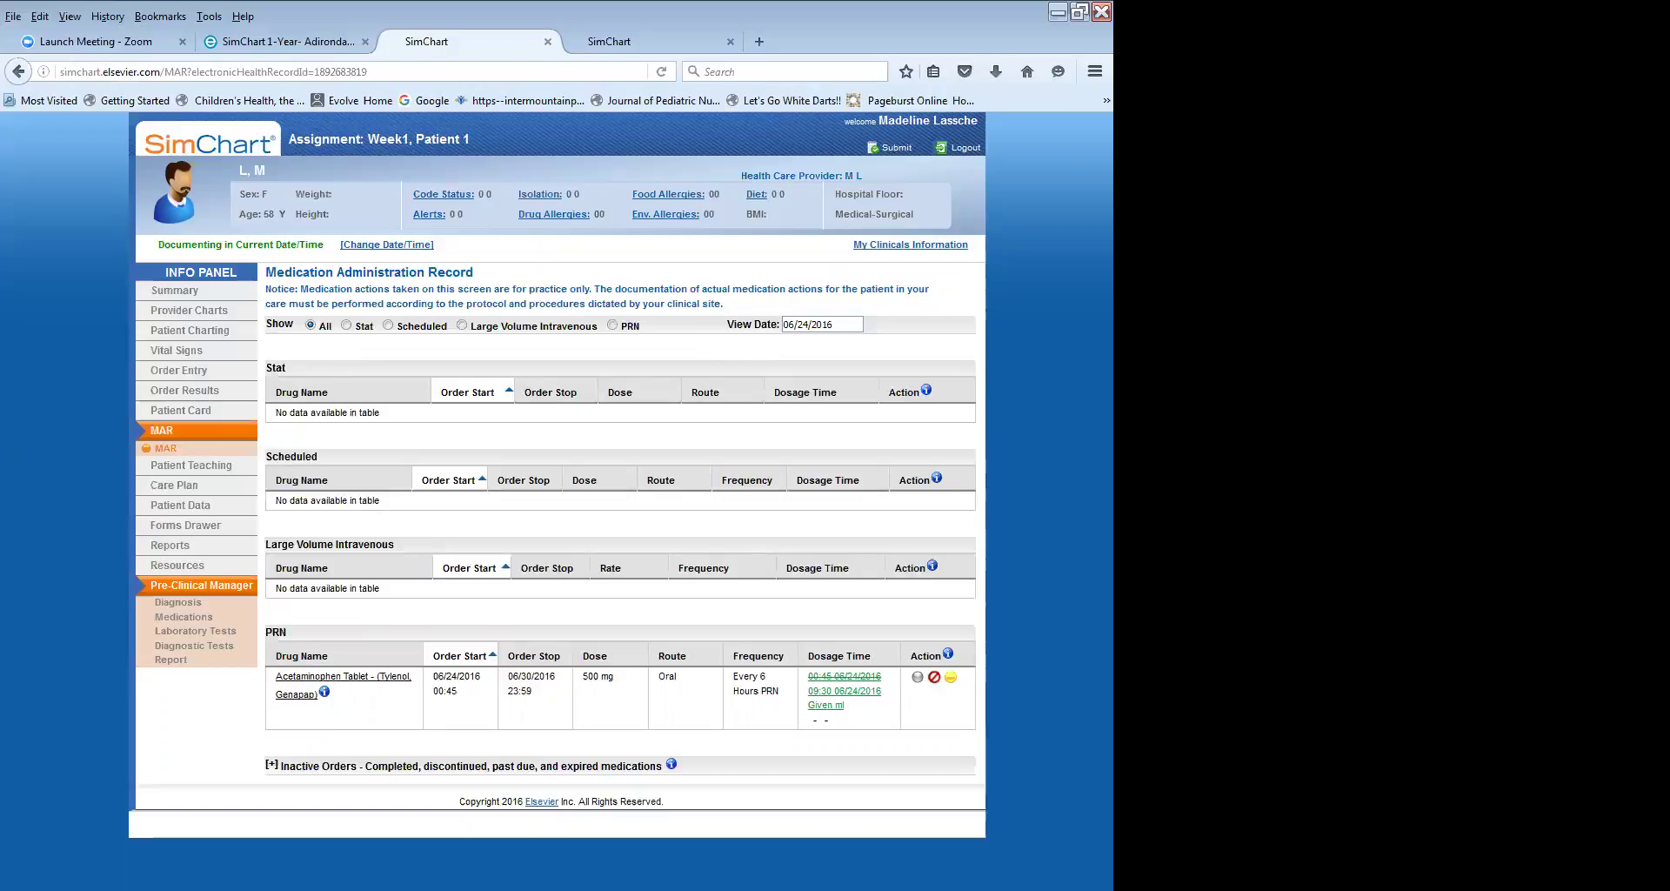
Open the form for adding a care plan for the patient.
left_click(188, 490)
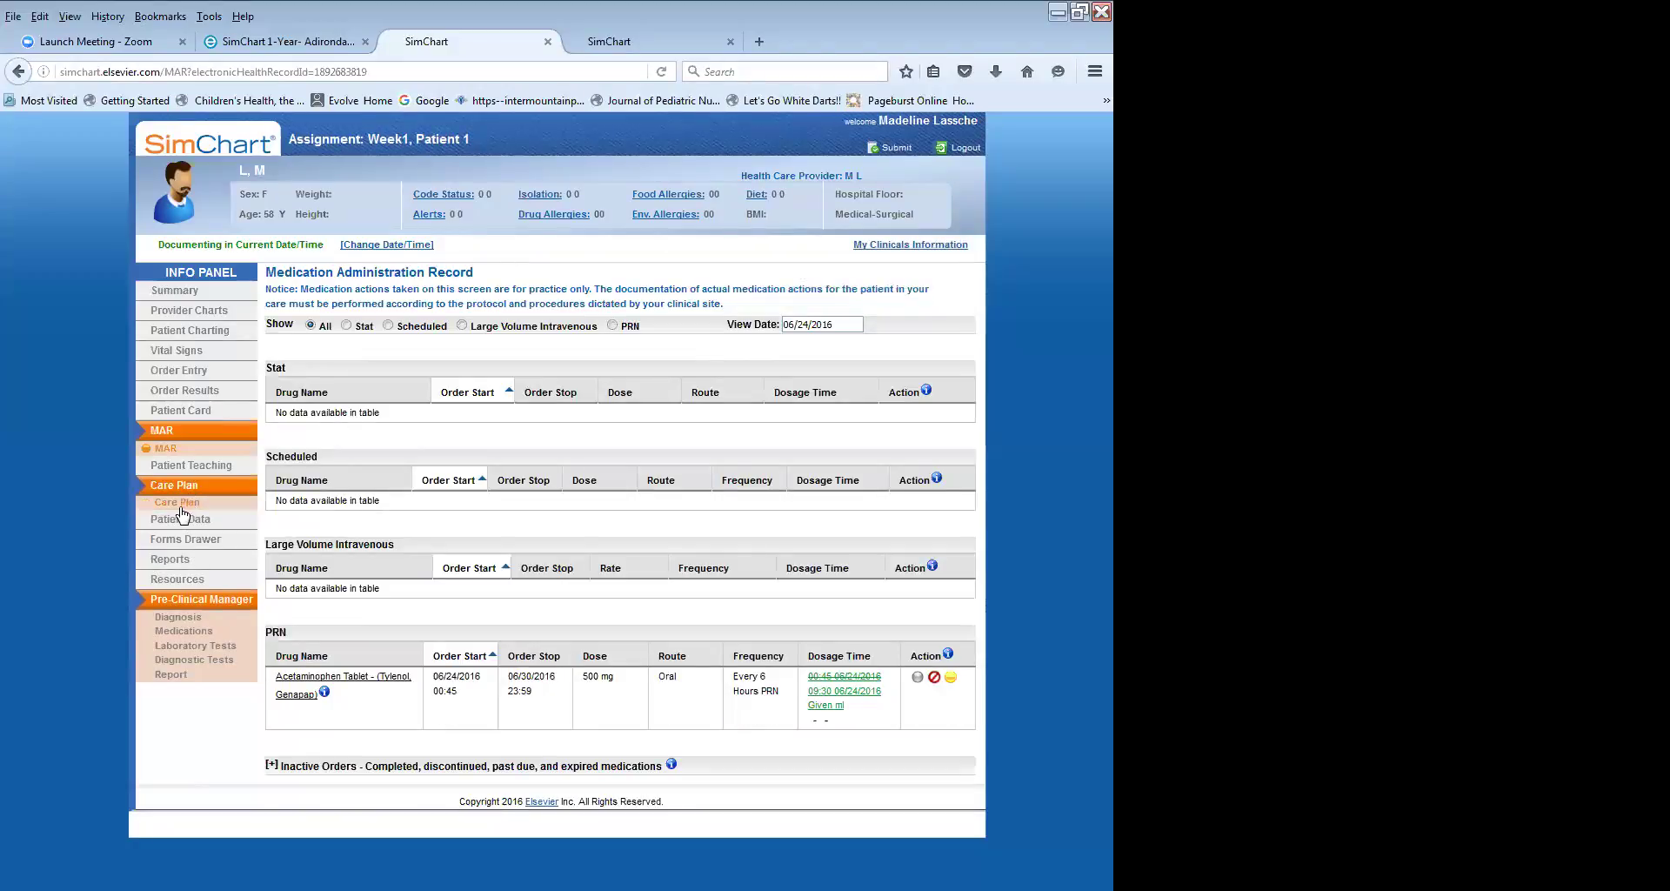
left_click(180, 505)
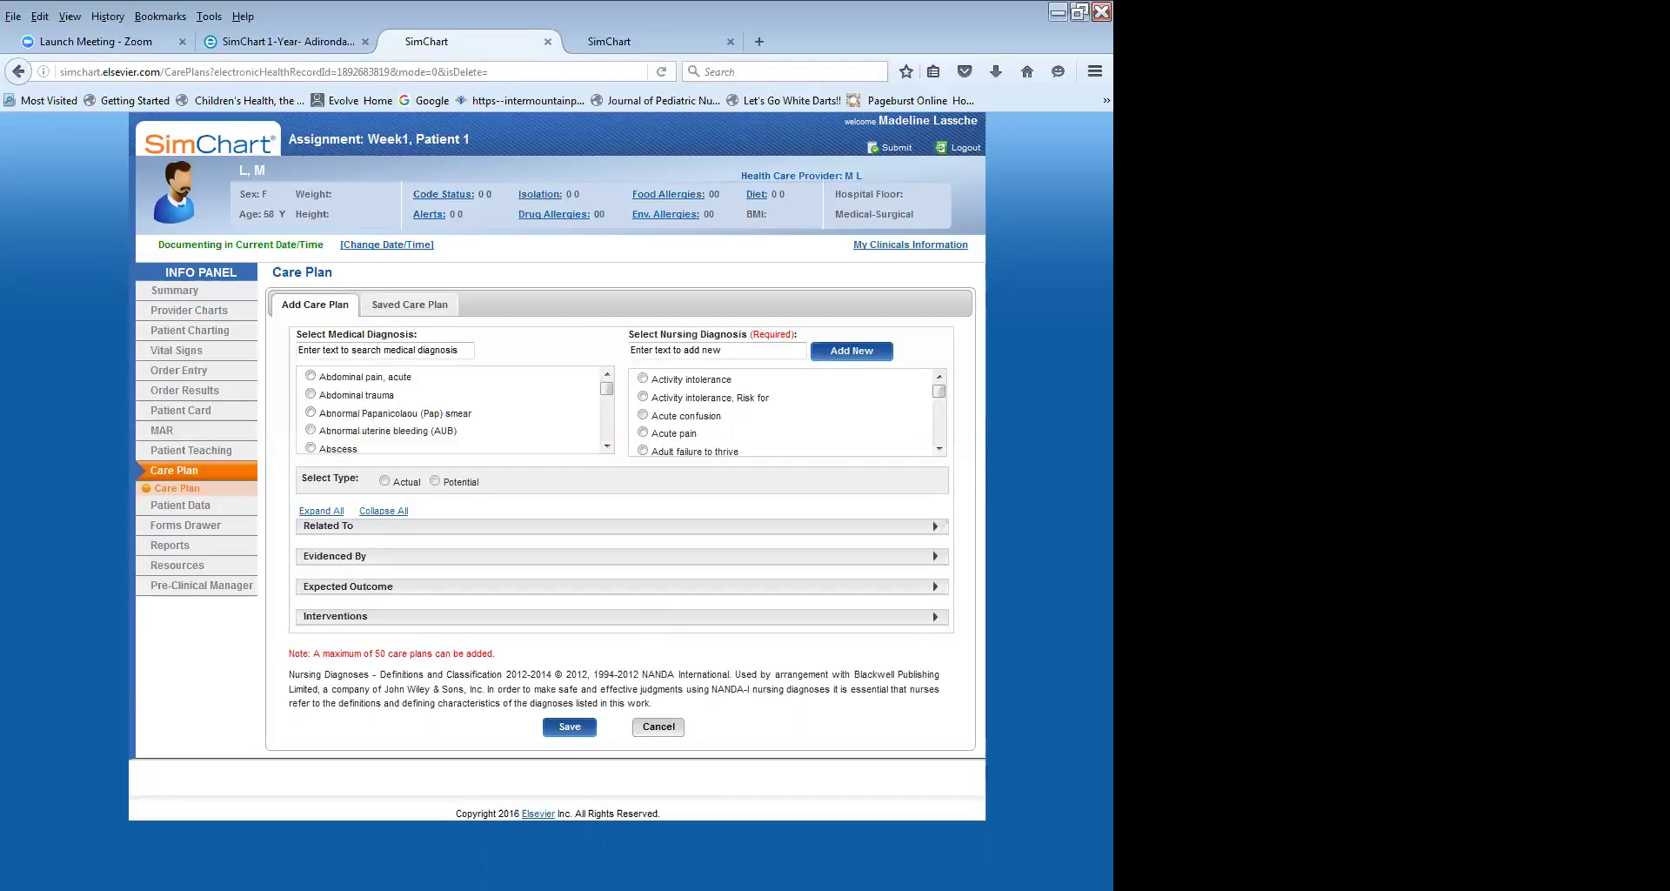
left_click_drag(647, 675, 693, 675)
left_click(693, 675)
left_click_drag(633, 649, 703, 648)
left_click(703, 648)
left_click_drag(639, 674, 748, 689)
left_click(748, 689)
Set the care plan's medical diagnosis to Dehydration, nursing diagnosis to "Constipation, Risk for" and type to Actual.
left_click(319, 347)
type("dy")
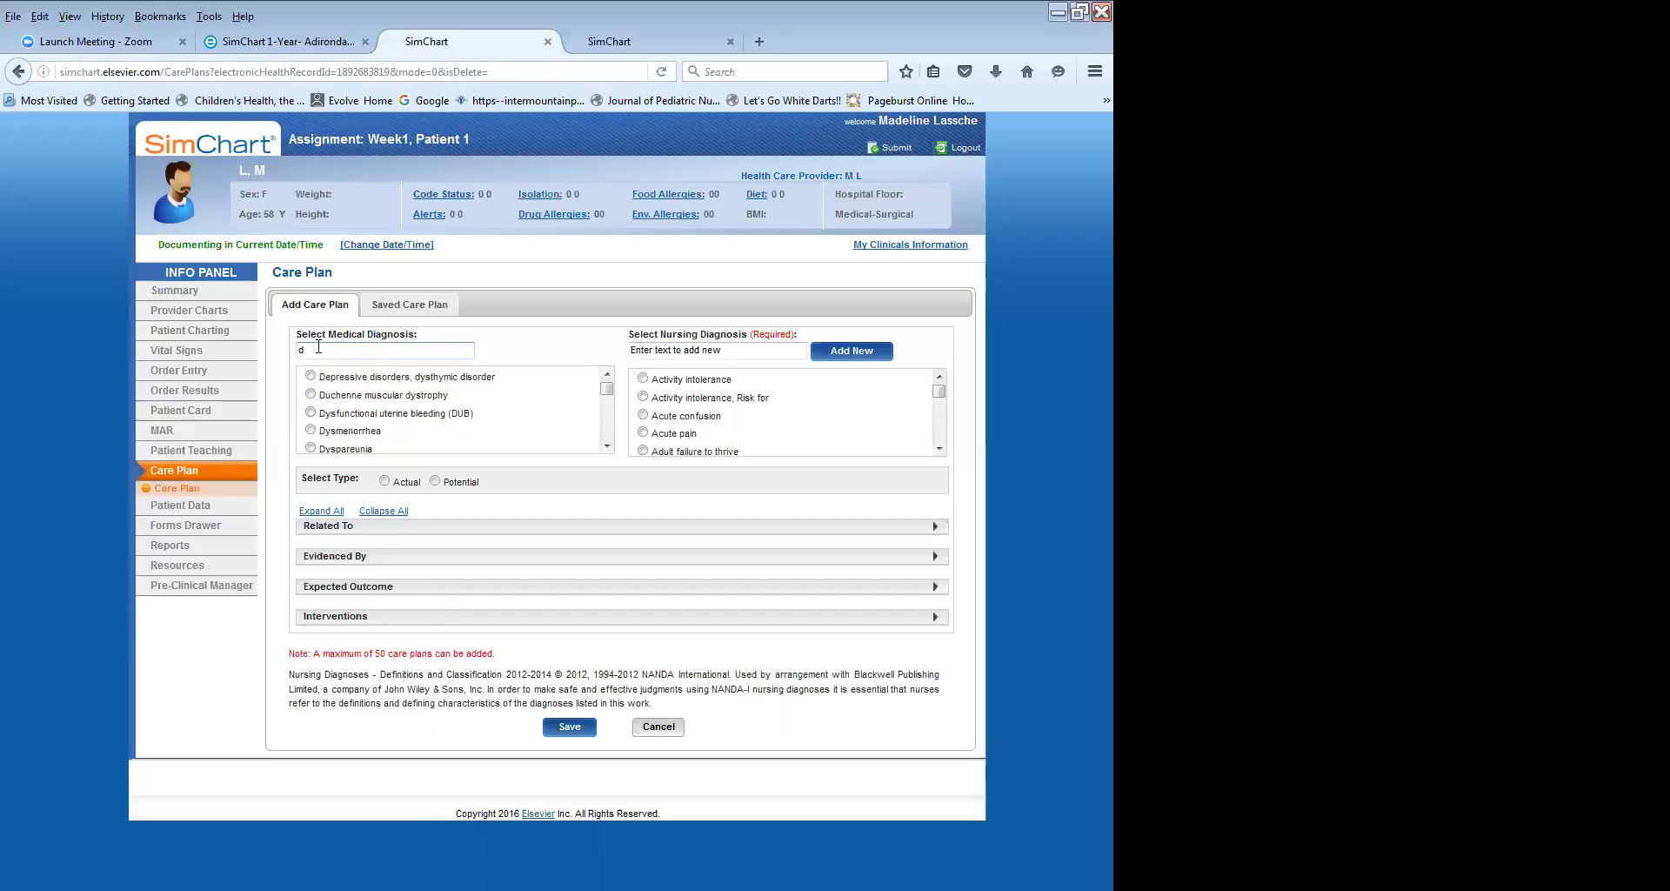
type("eh")
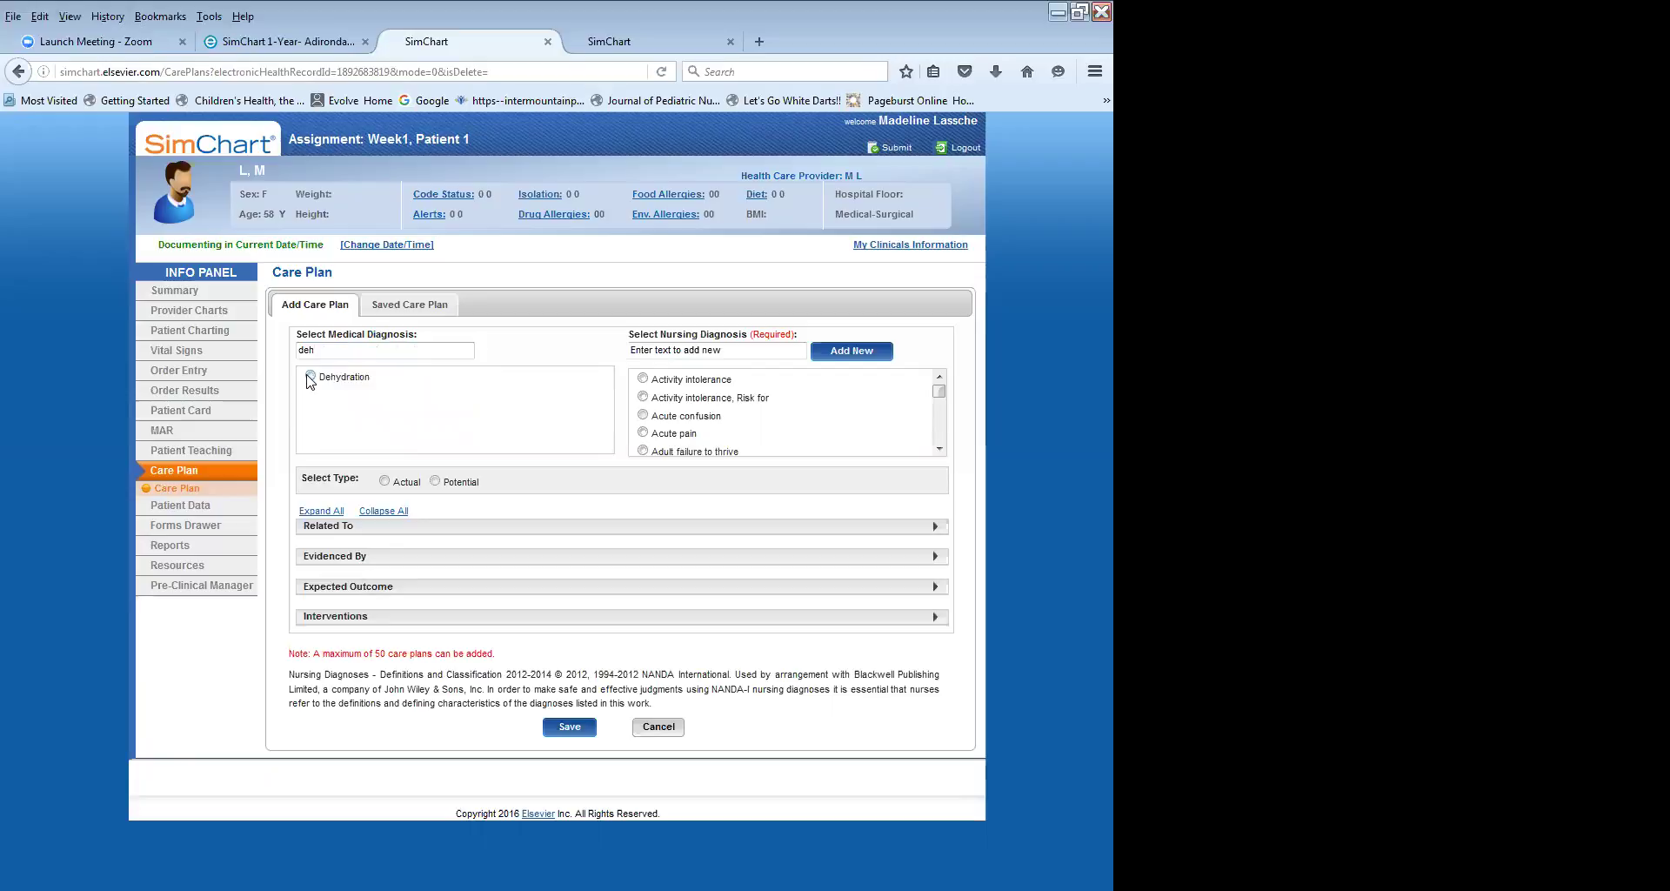
left_click(310, 377)
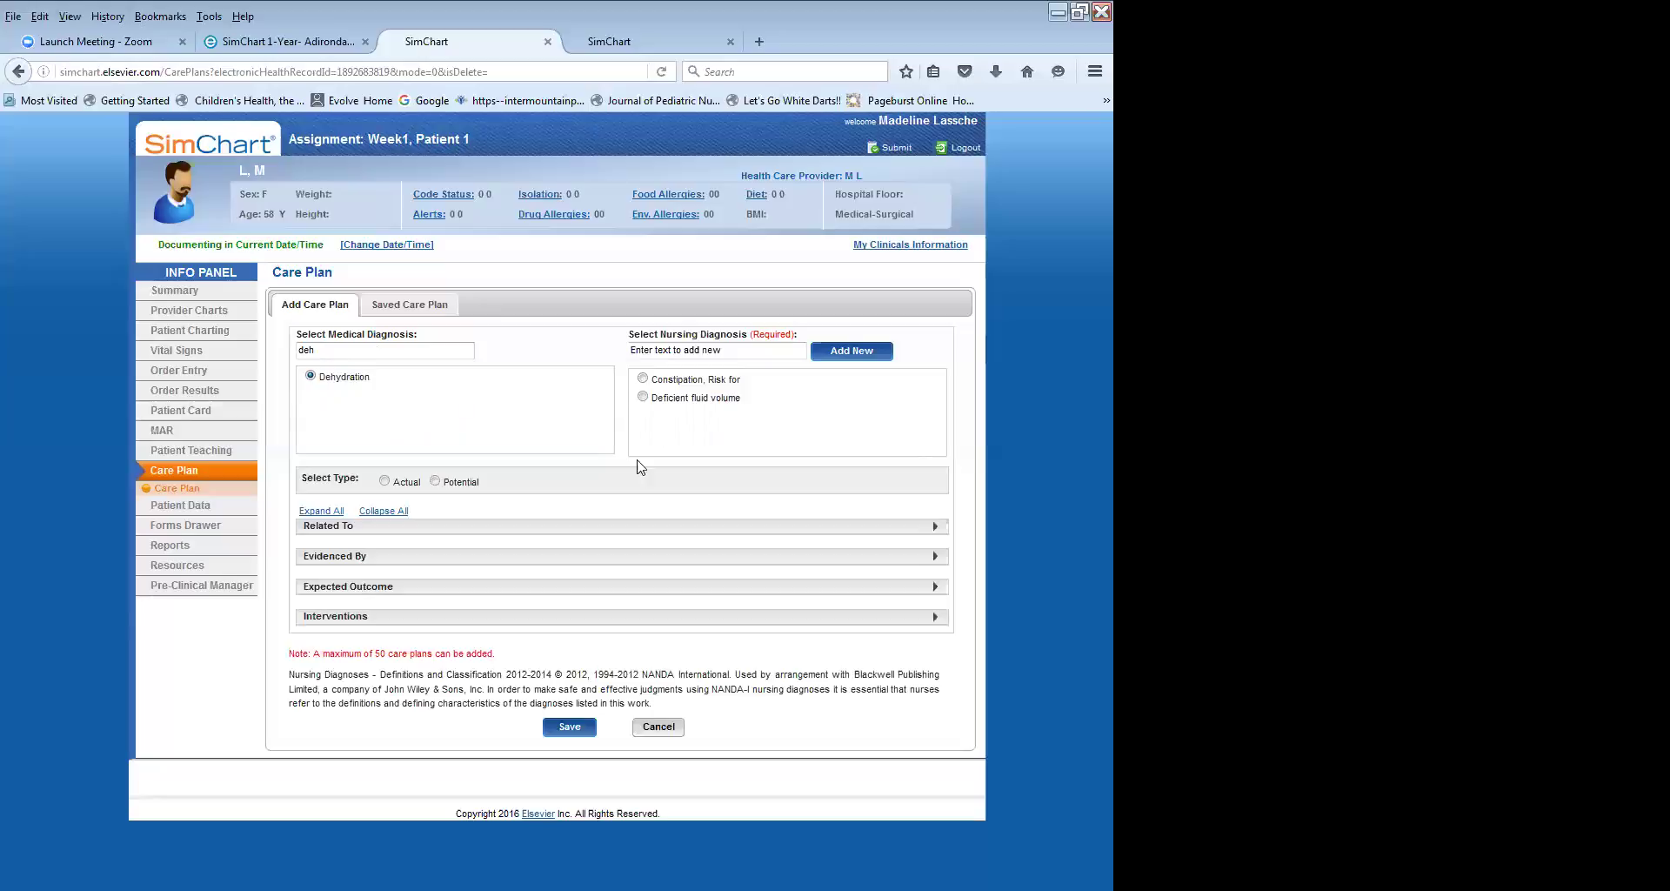
left_click(644, 379)
left_click(384, 481)
Mark "Faulty appraisals" as a Related To factor and expand the Evidenced By options.
left_click(383, 525)
left_click(305, 568)
scroll(557, 501, "down", 2)
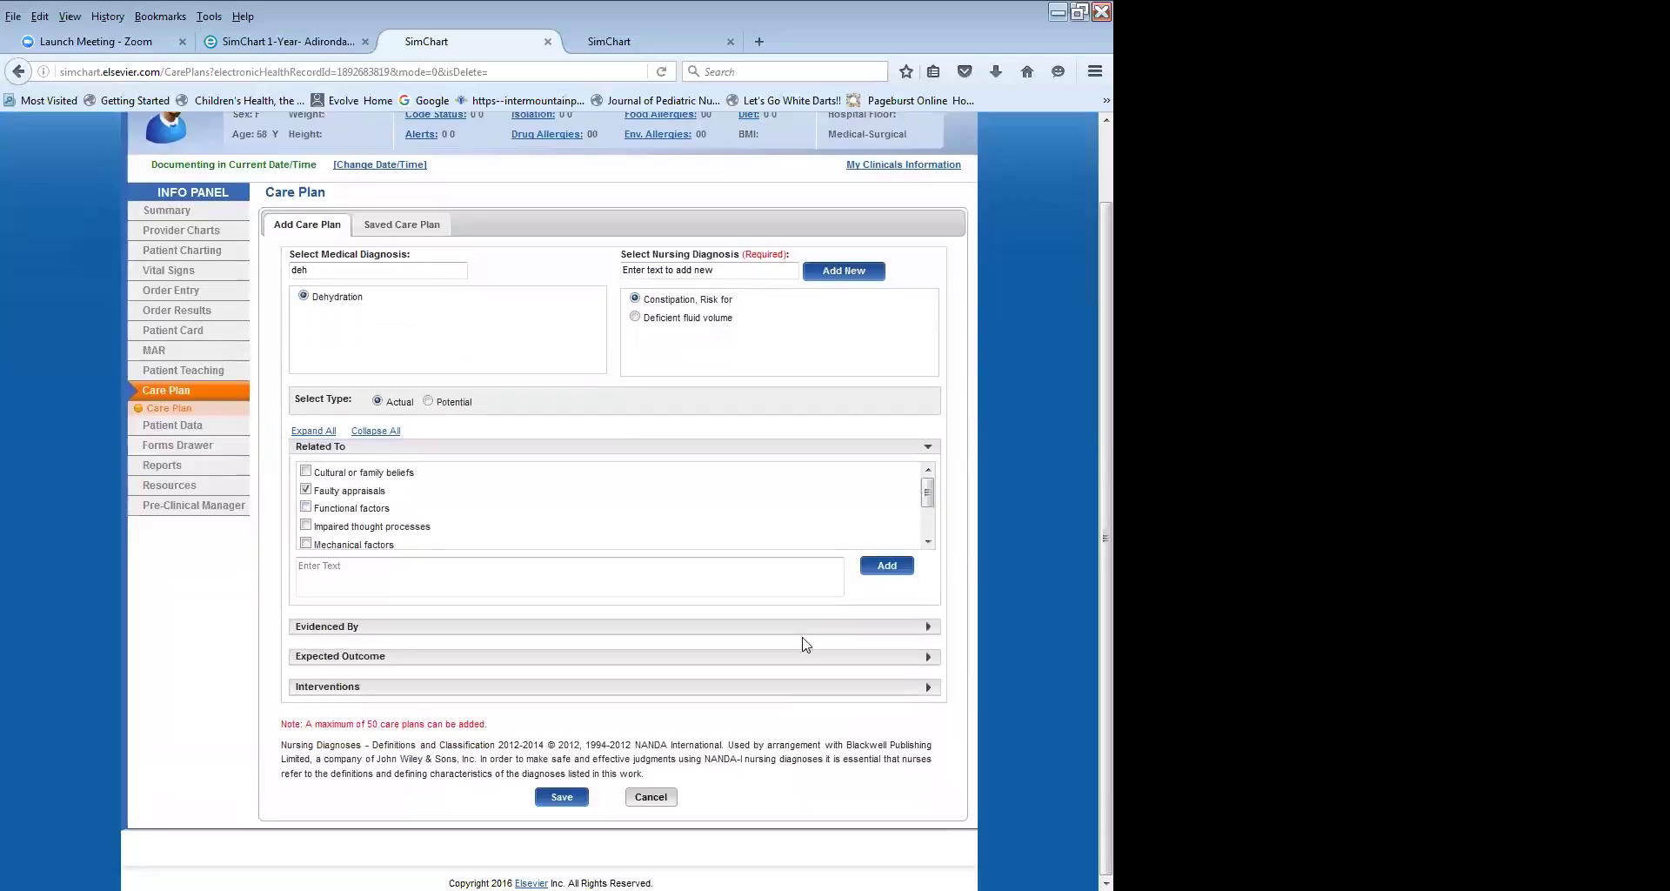
left_click(339, 626)
scroll(608, 686, "down", 2)
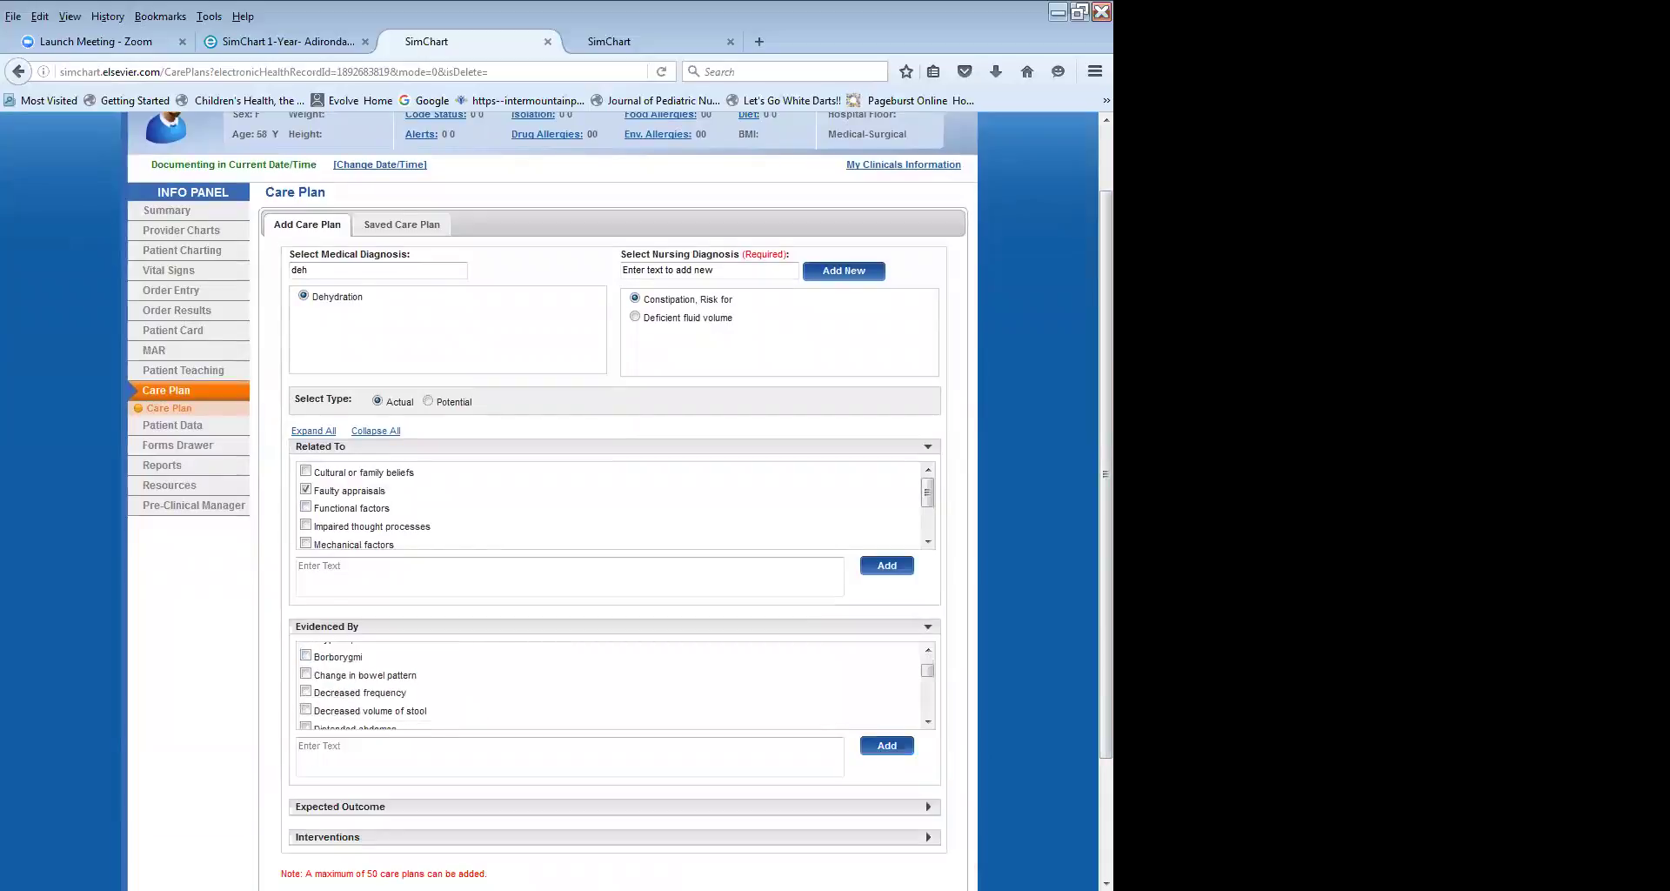
scroll(556, 500, "down", 3)
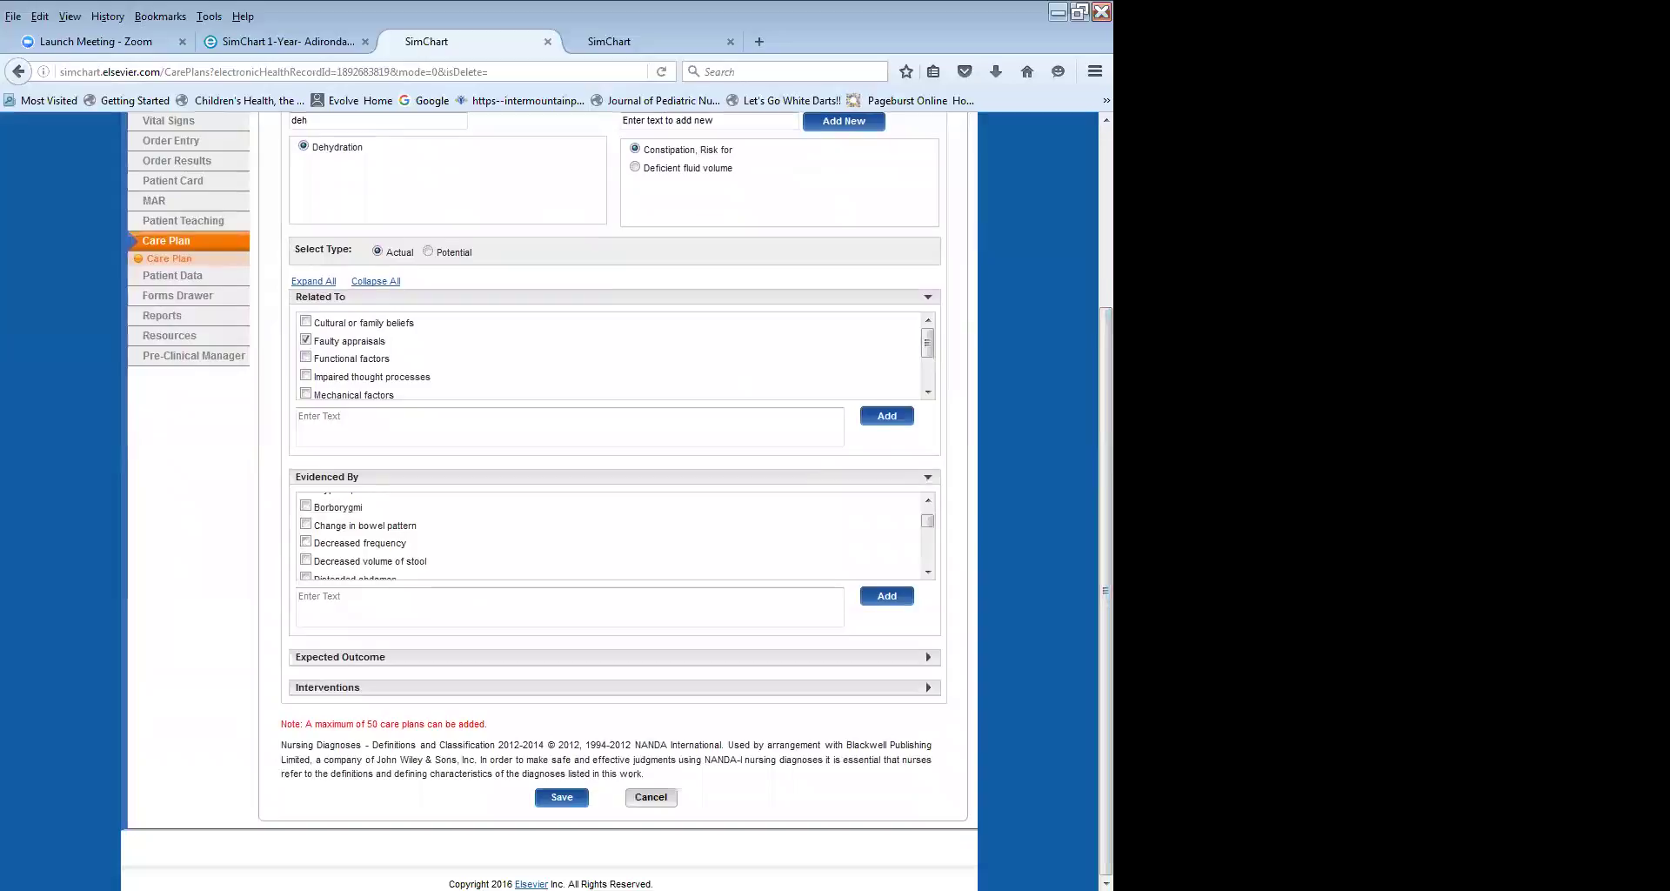
Mark the expected outcome that defecation does not have to occur every day and fill its Measurement/Time Frame with placeholder text.
left_click(339, 657)
scroll(356, 565, "down", 4)
left_click(310, 519)
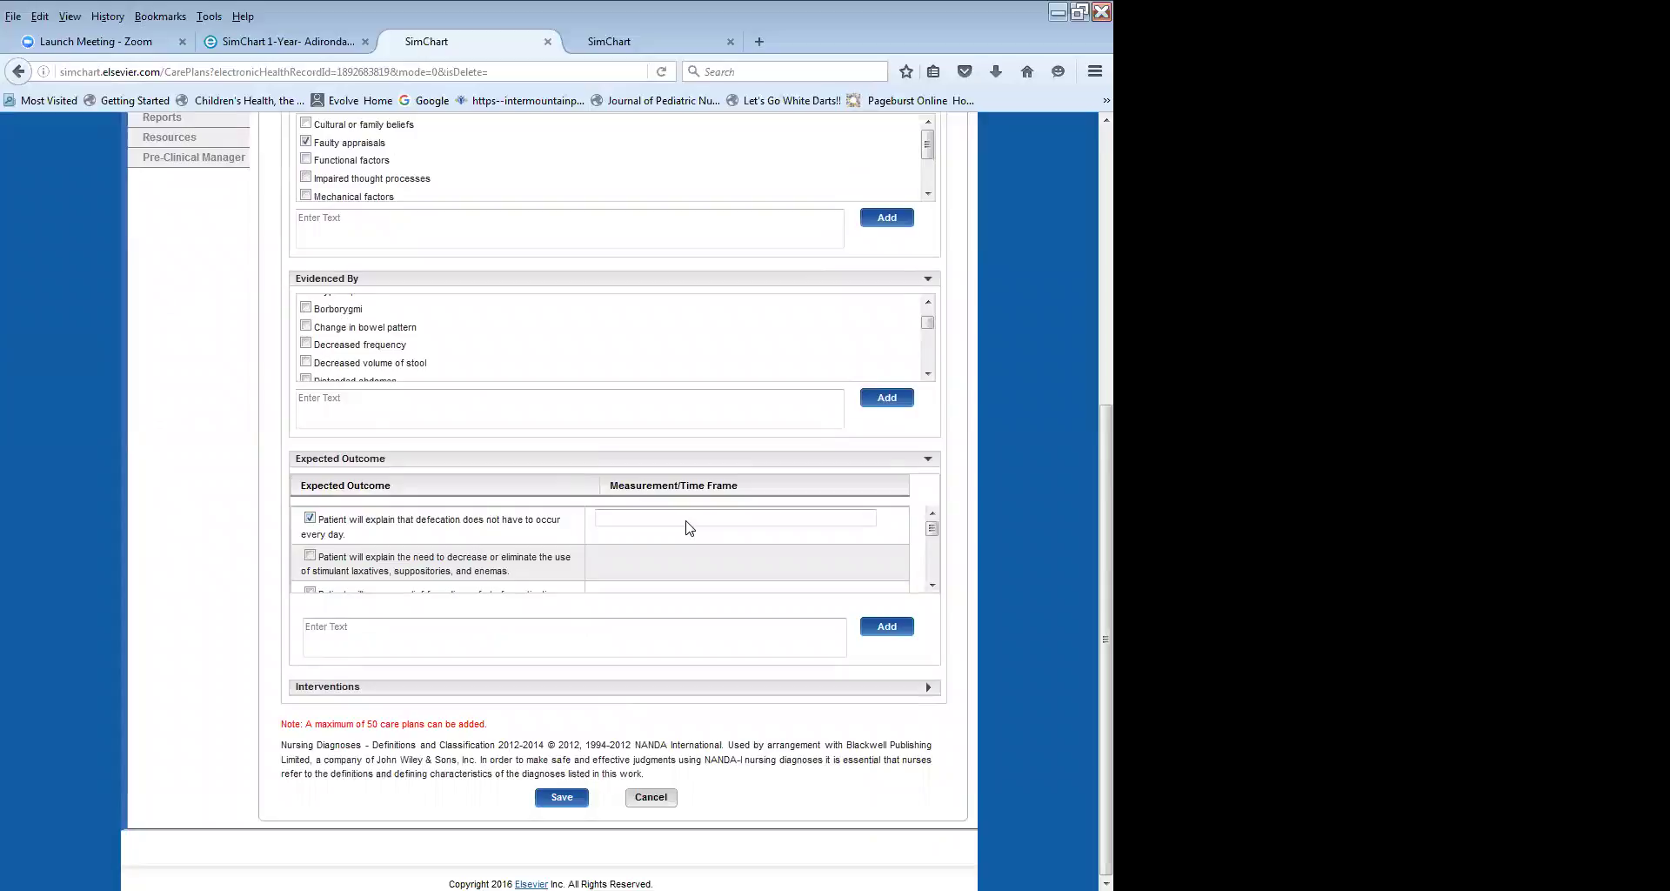
type("sisisis")
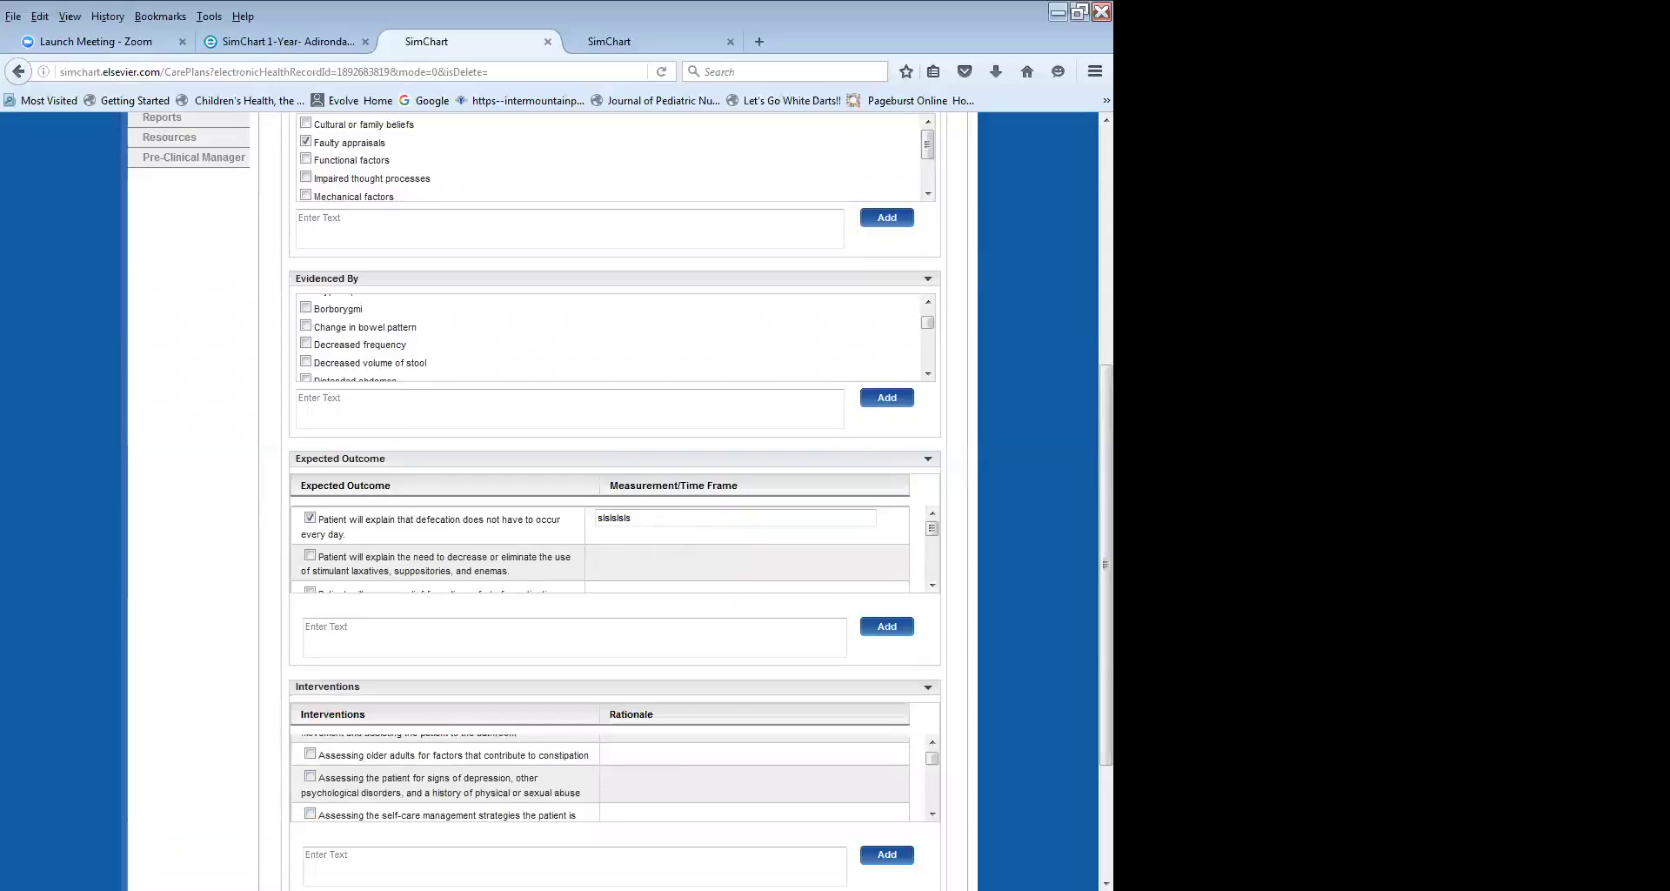
Mark the intervention assessing for signs of depression, enter the rationale "skl;sdjkl;sdfsdfjkl;" and save the care plan.
left_click(310, 776)
type("skl;sdjkl;sdfsdfjkl;")
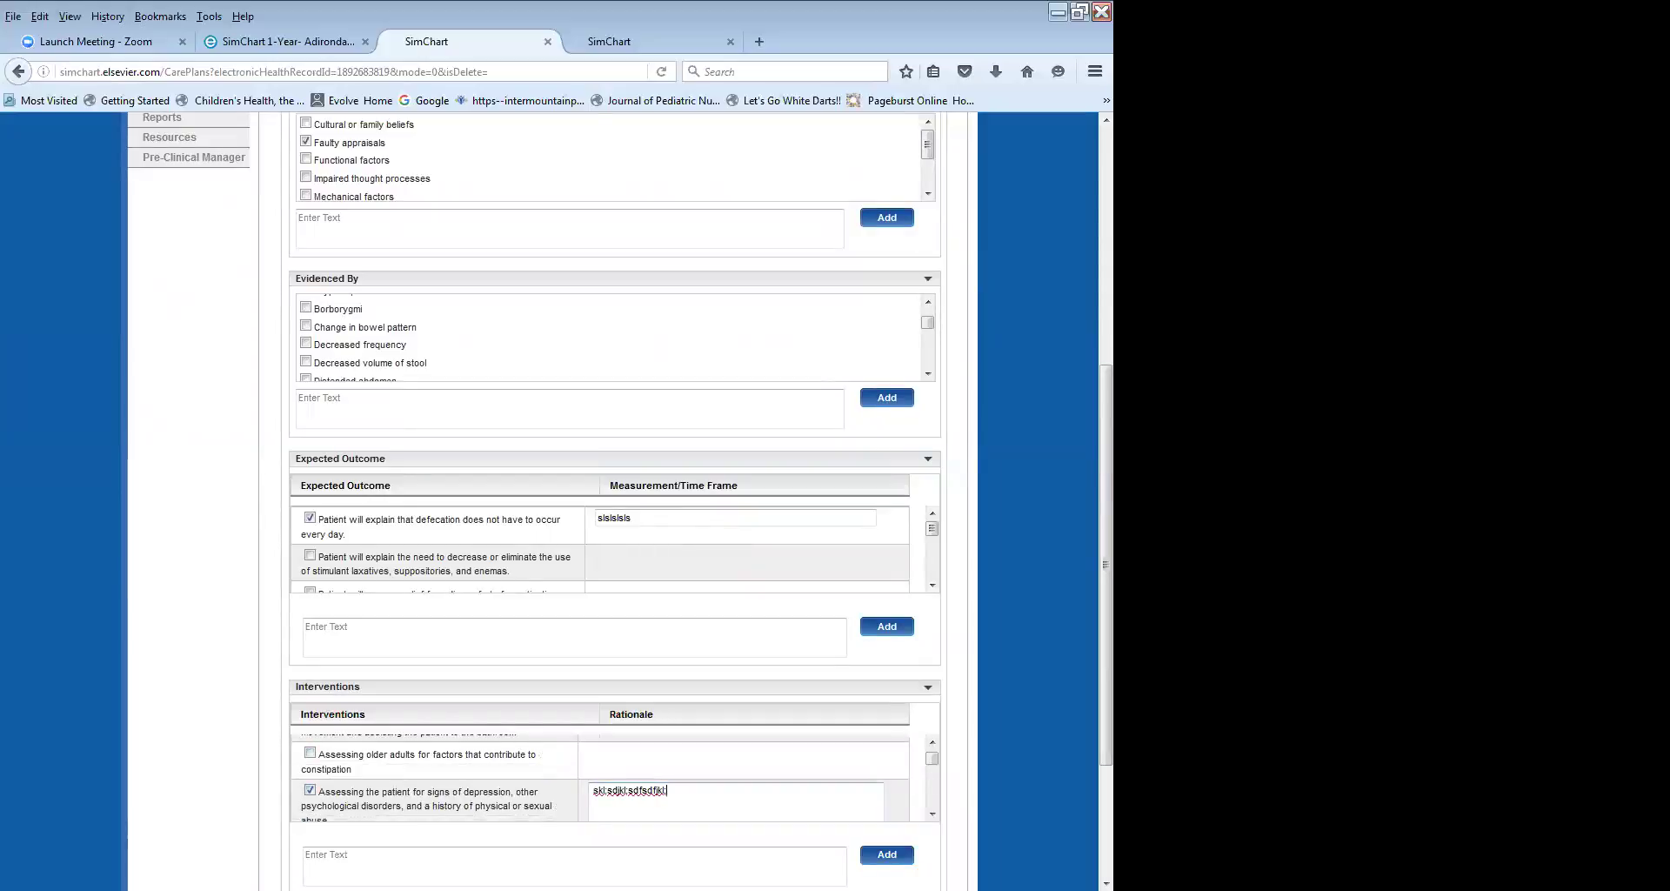
scroll(836, 388, "down", 4)
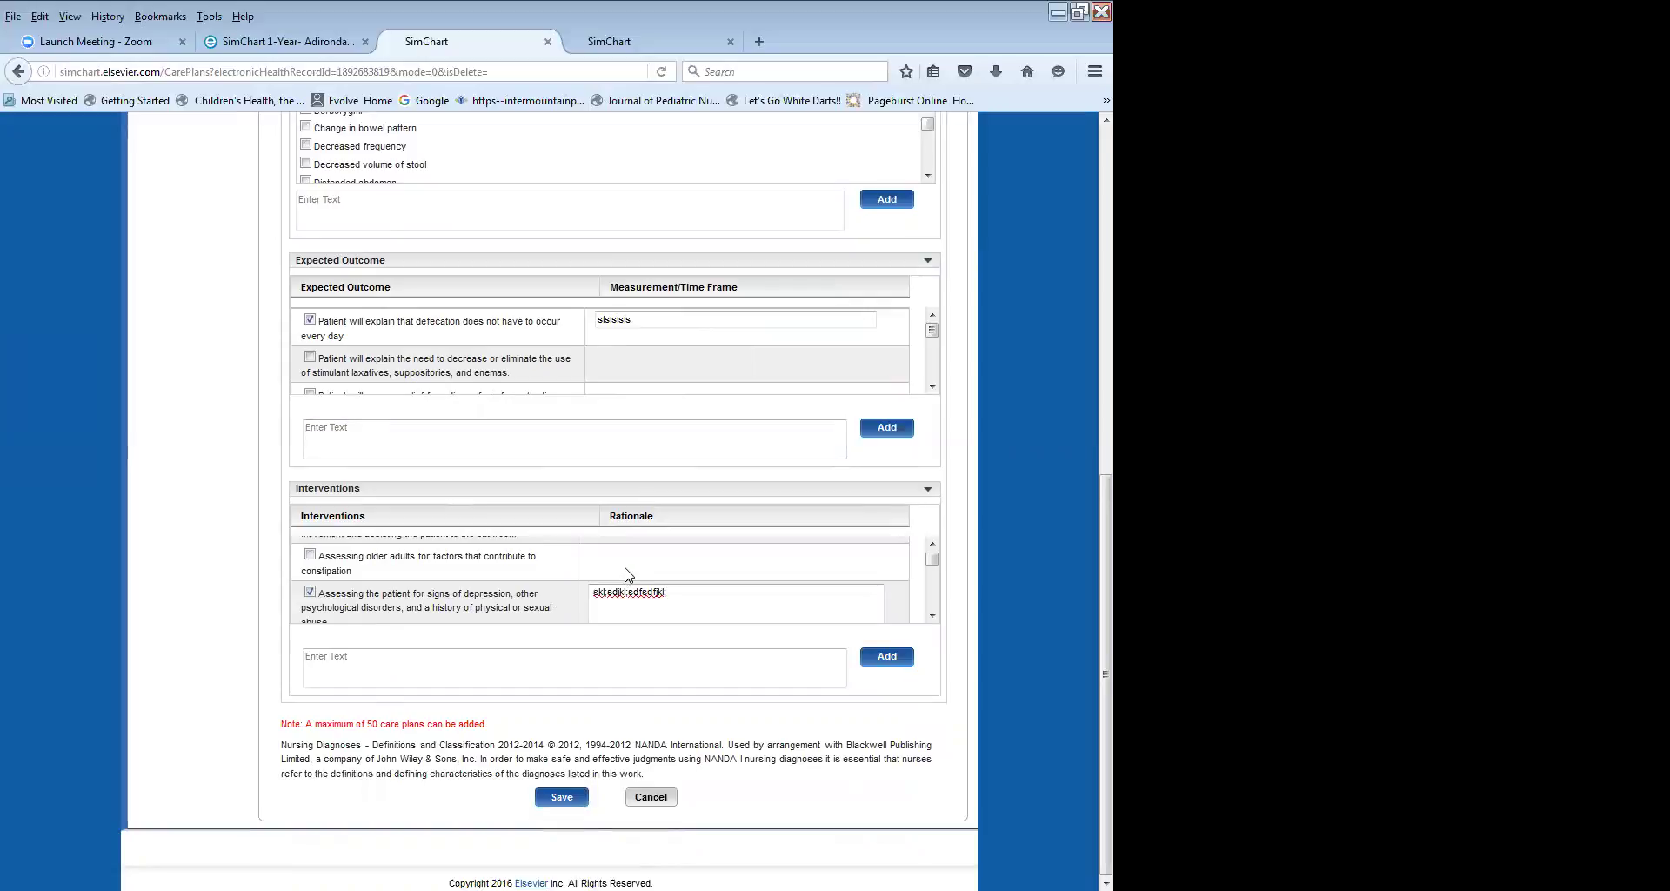
scroll(631, 570, "up", 2)
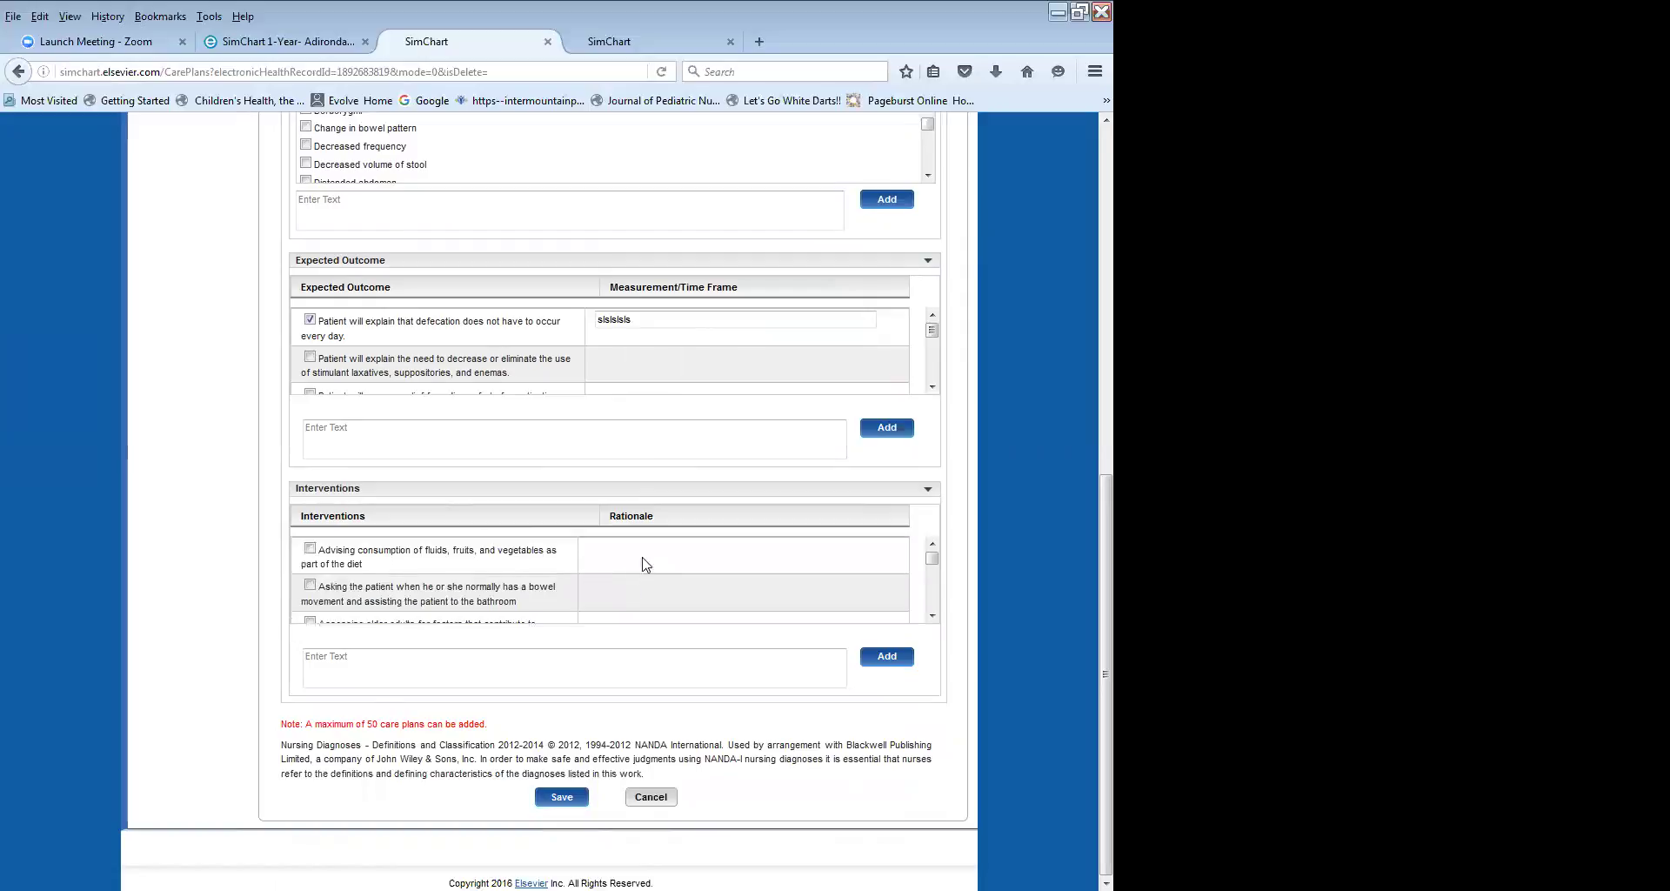
scroll(739, 571, "down", 2)
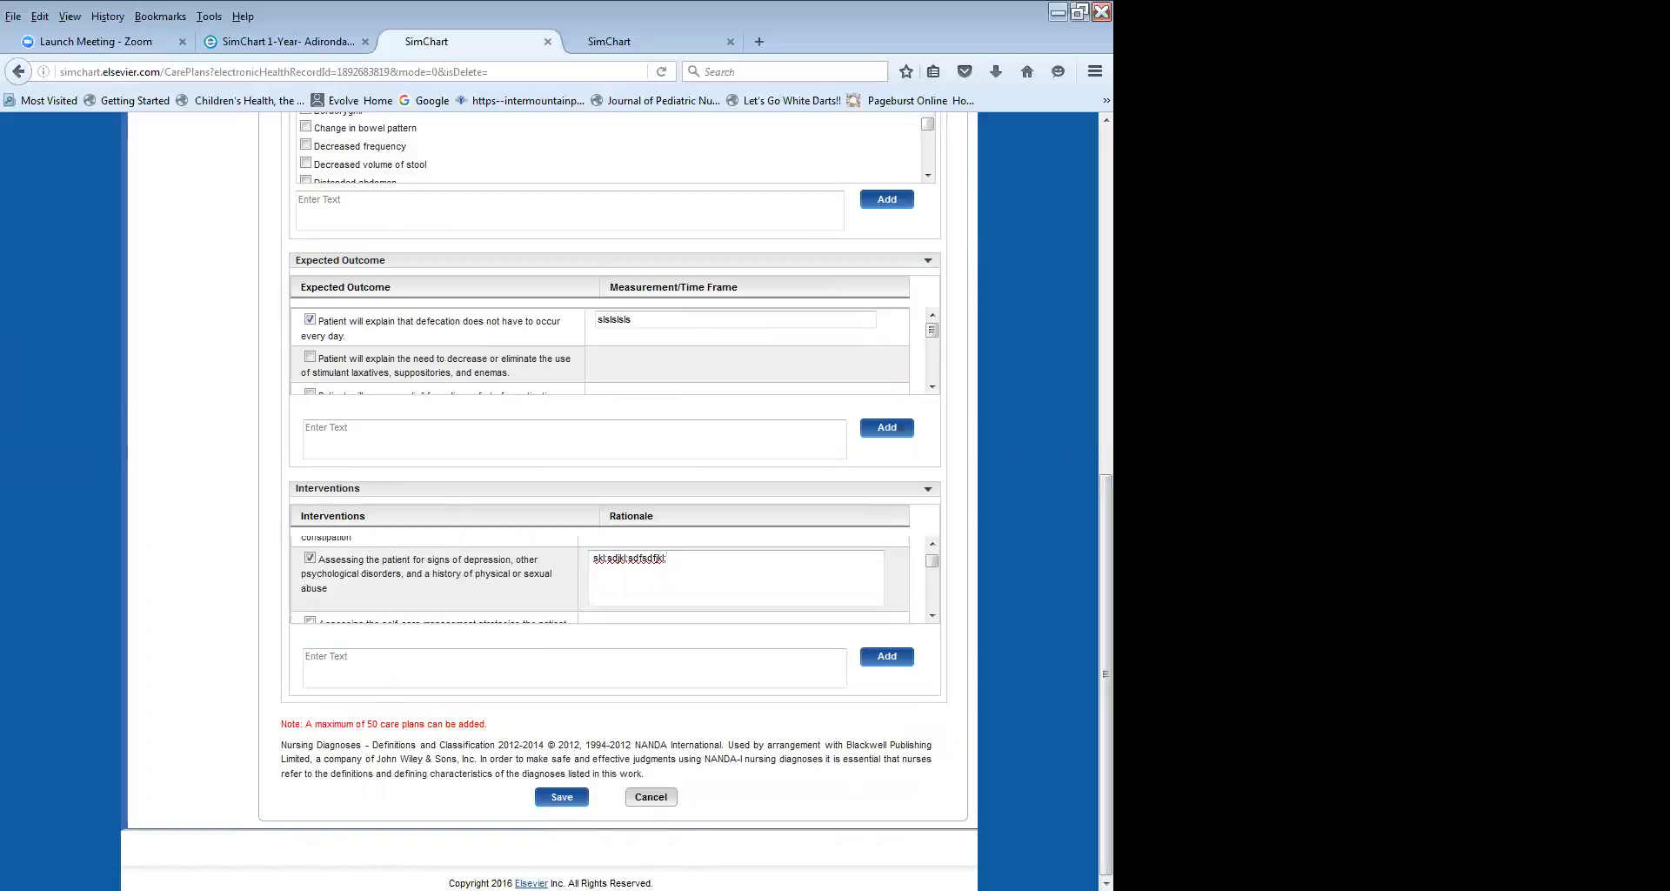
left_click(562, 797)
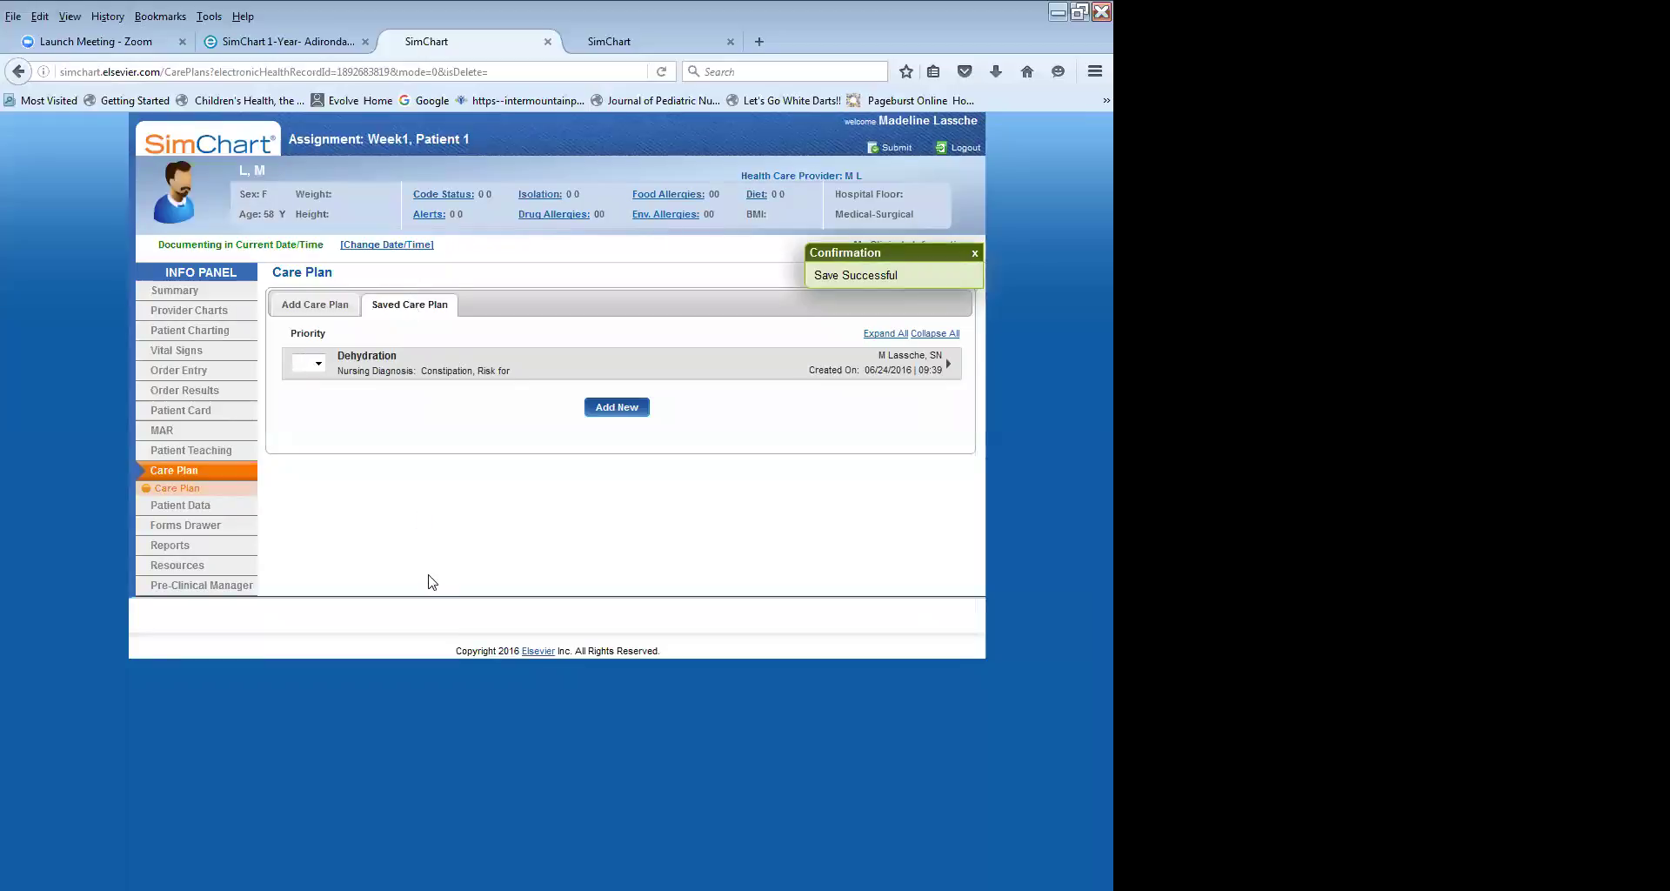
Start another care plan and select Dehydration as its medical diagnosis.
left_click(333, 317)
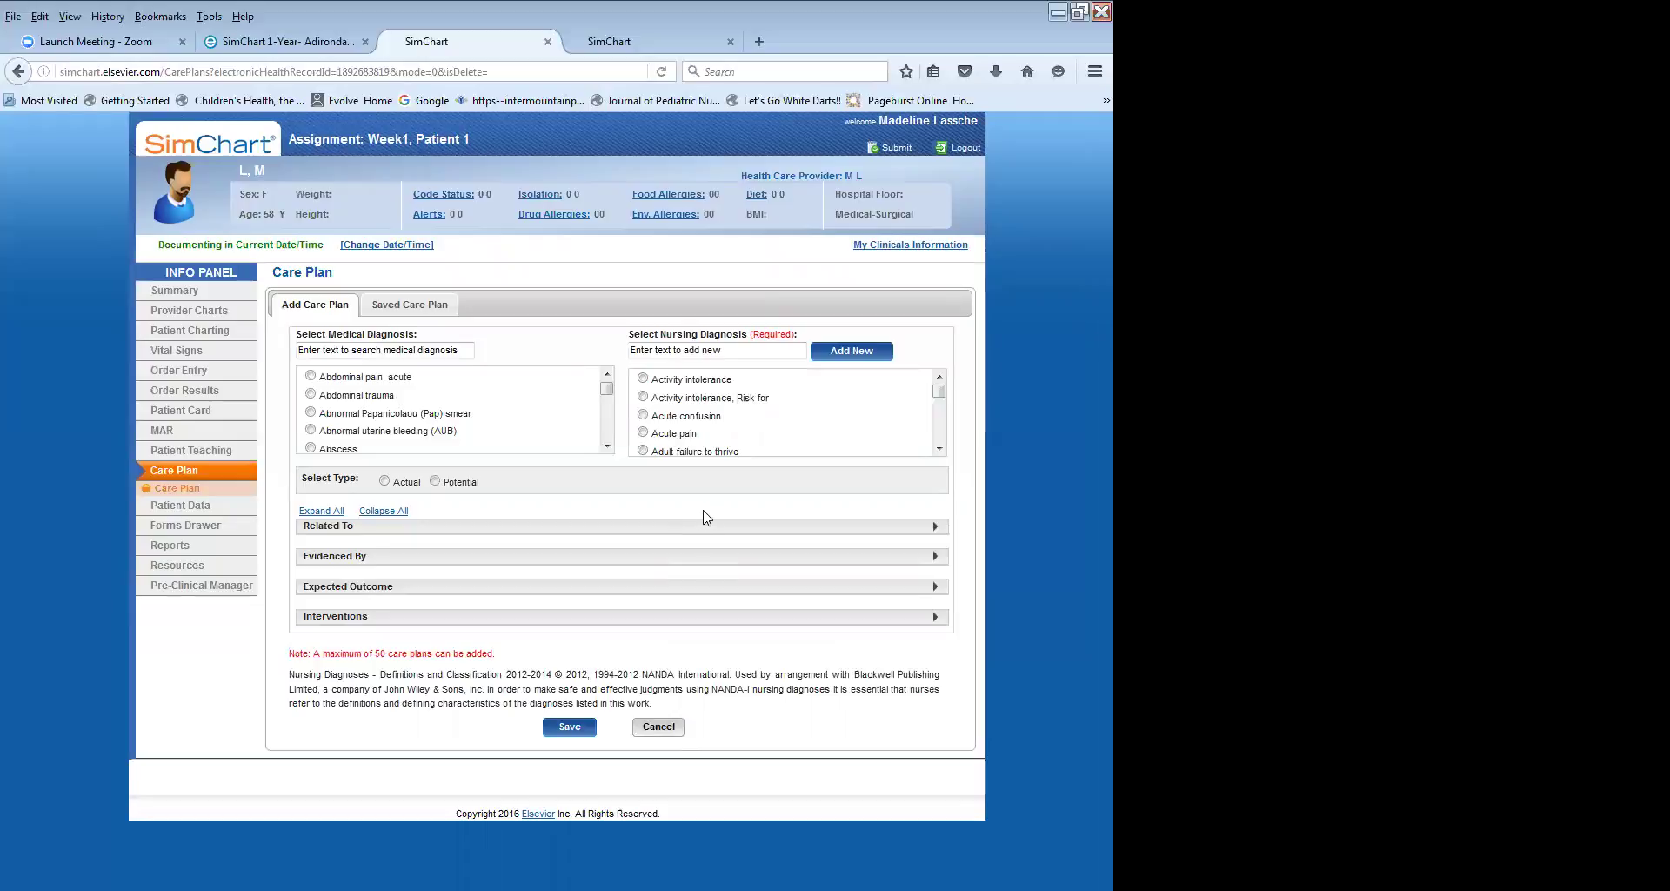
left_click(421, 352)
type("deh")
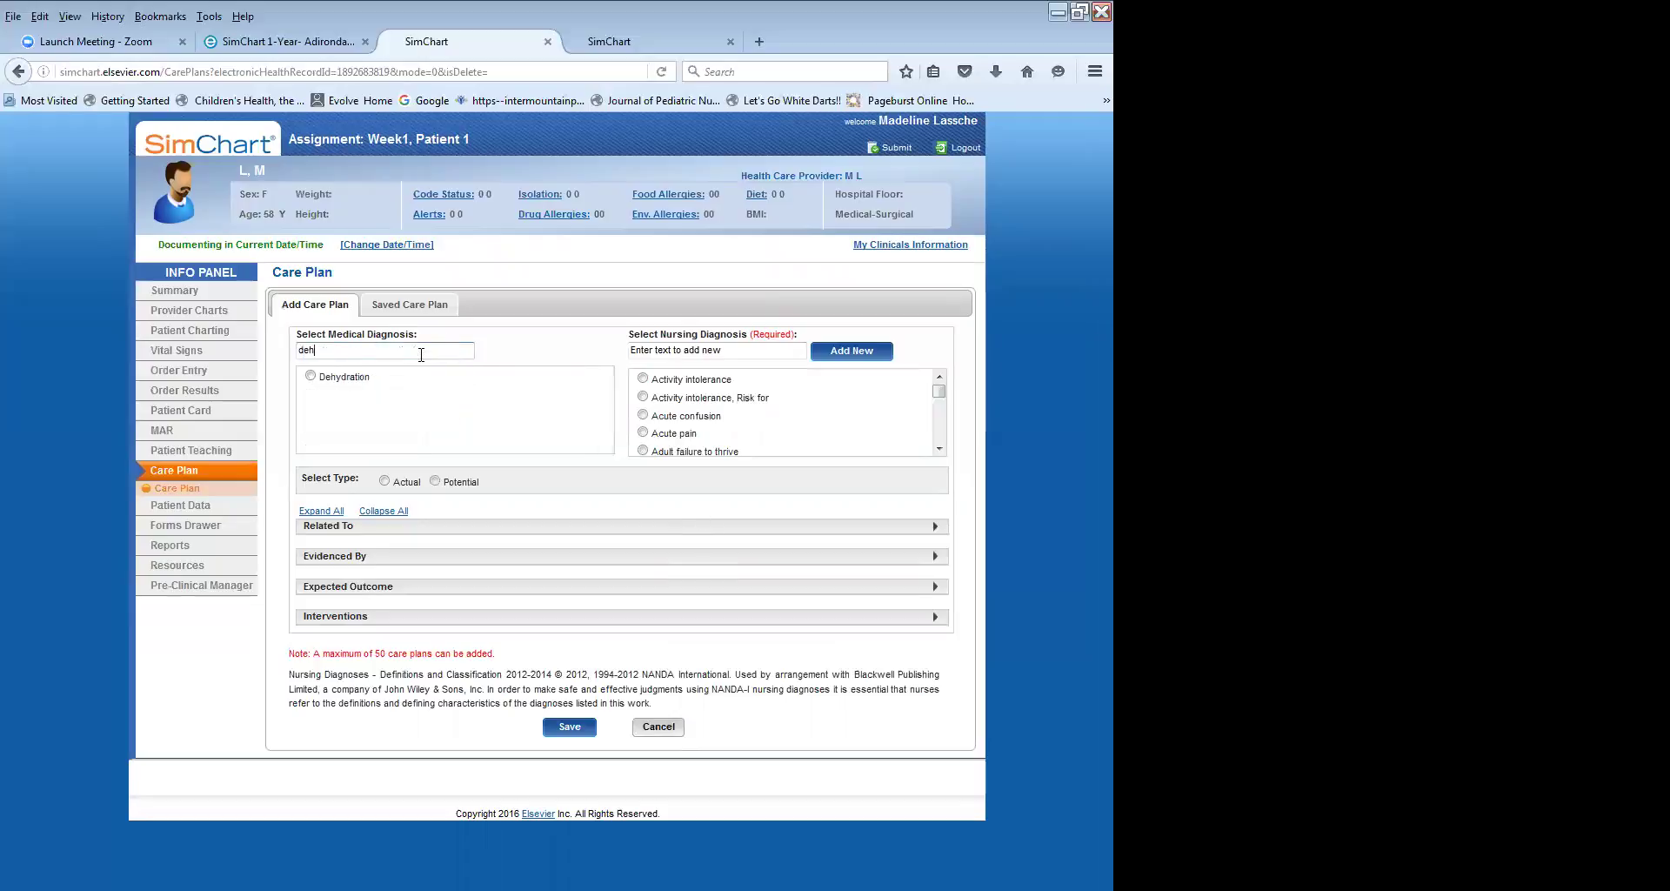
left_click(313, 377)
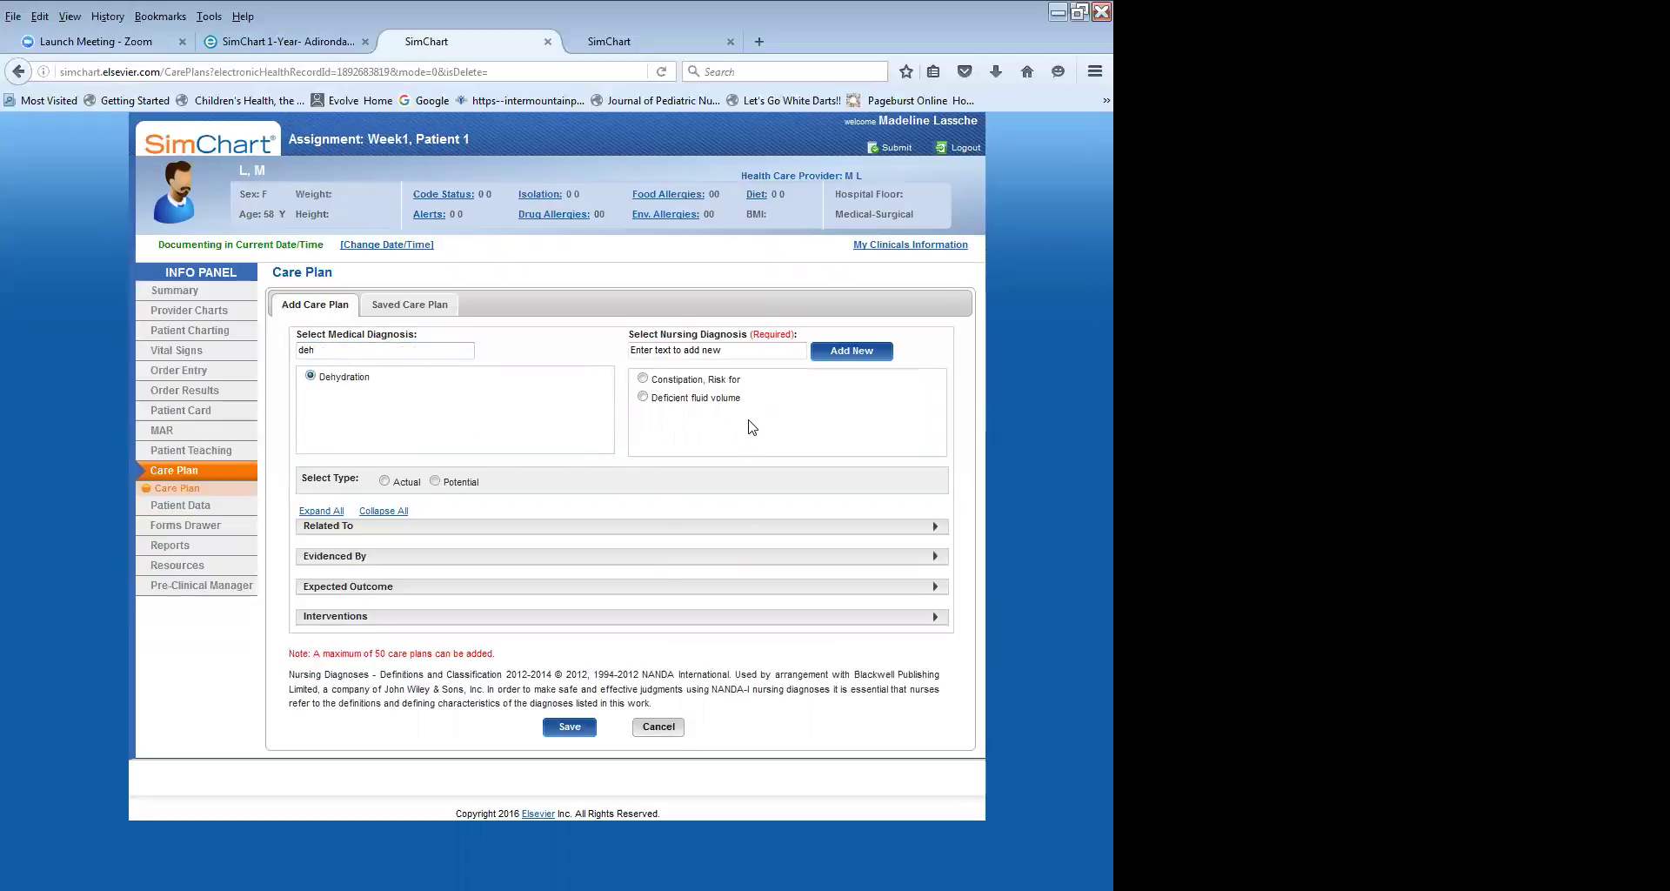
Add the custom nursing diagnosis "Constipation" to the care plan and set its type to Actual.
left_click(696, 351)
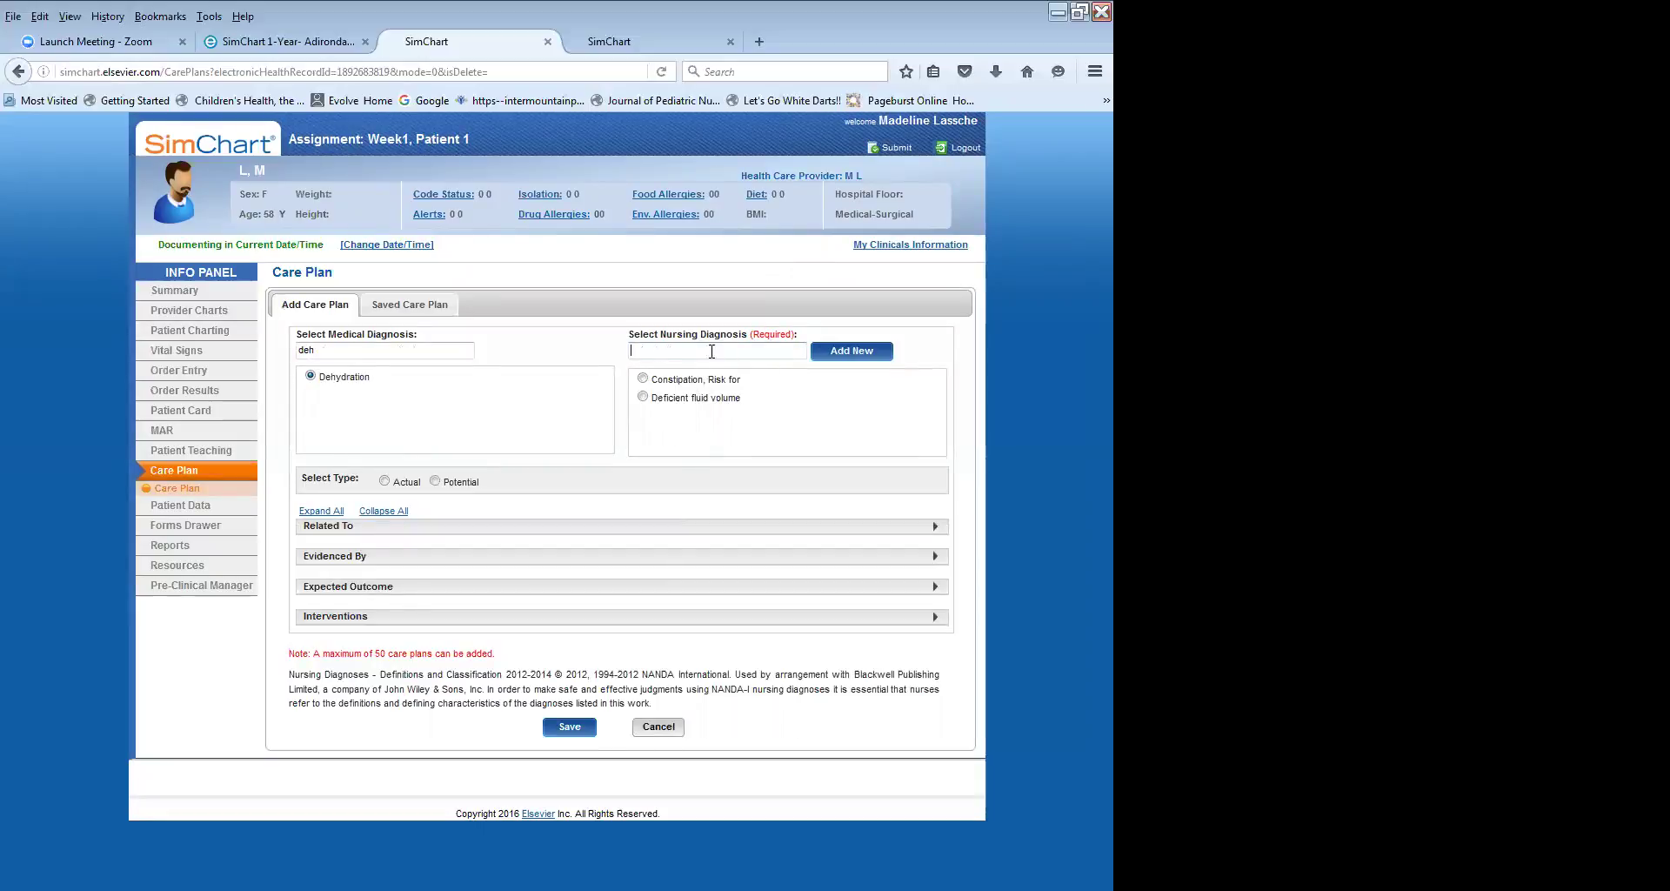
type("Constipion")
key("BackSpace")
key("BackSpace")
type("ation")
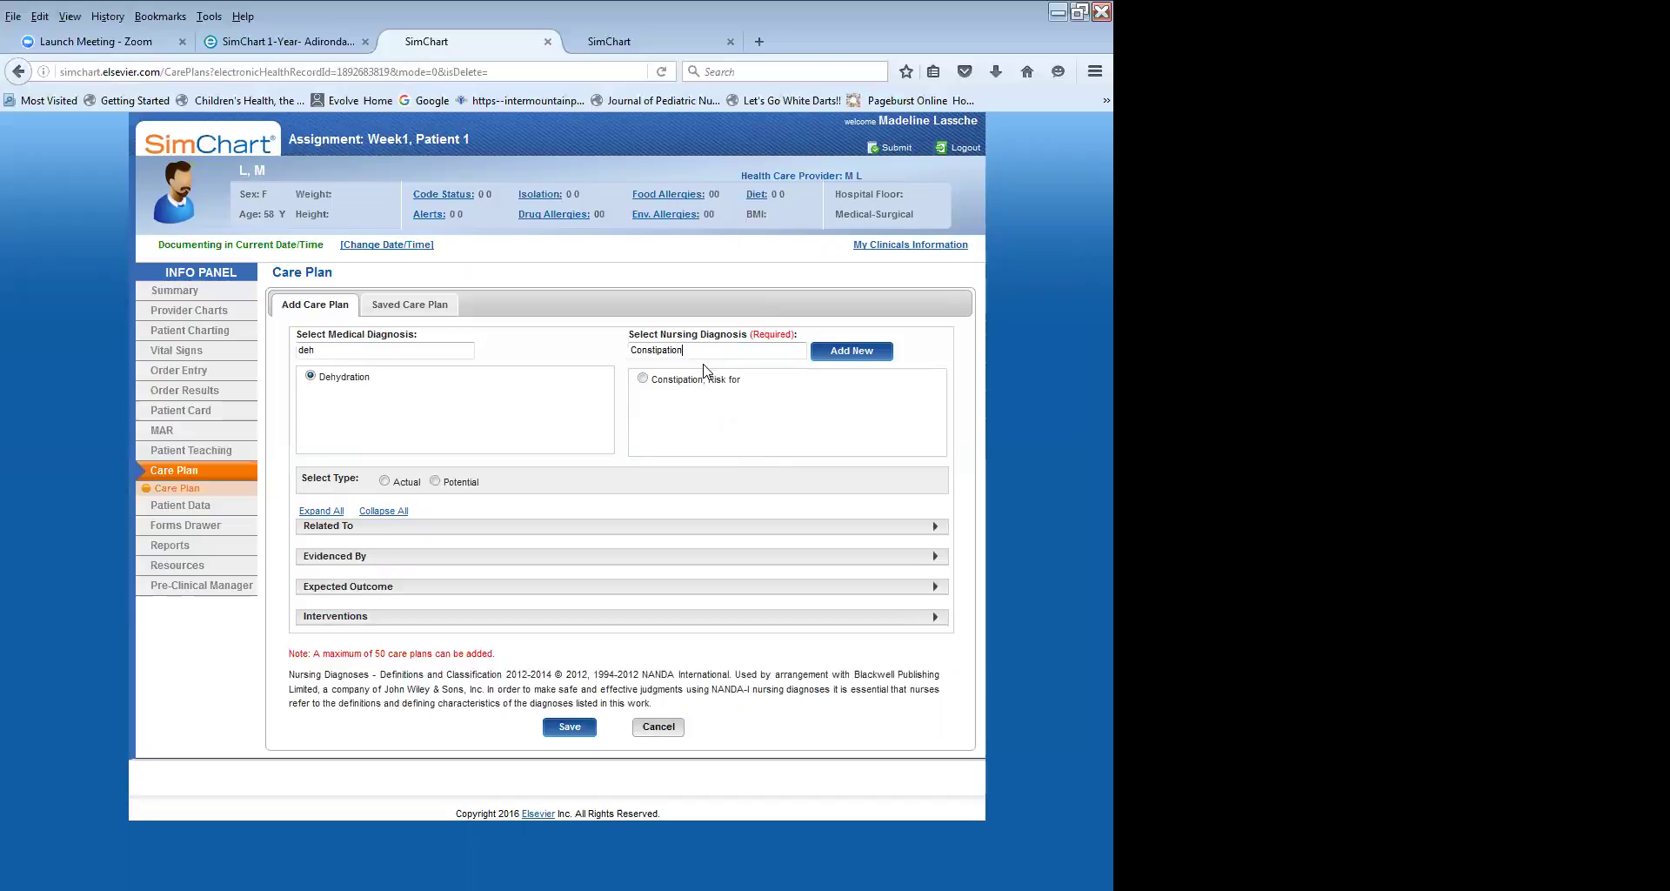
left_click(851, 353)
left_click(385, 482)
Add the custom Related To factor "No stool in 5 days".
left_click(469, 525)
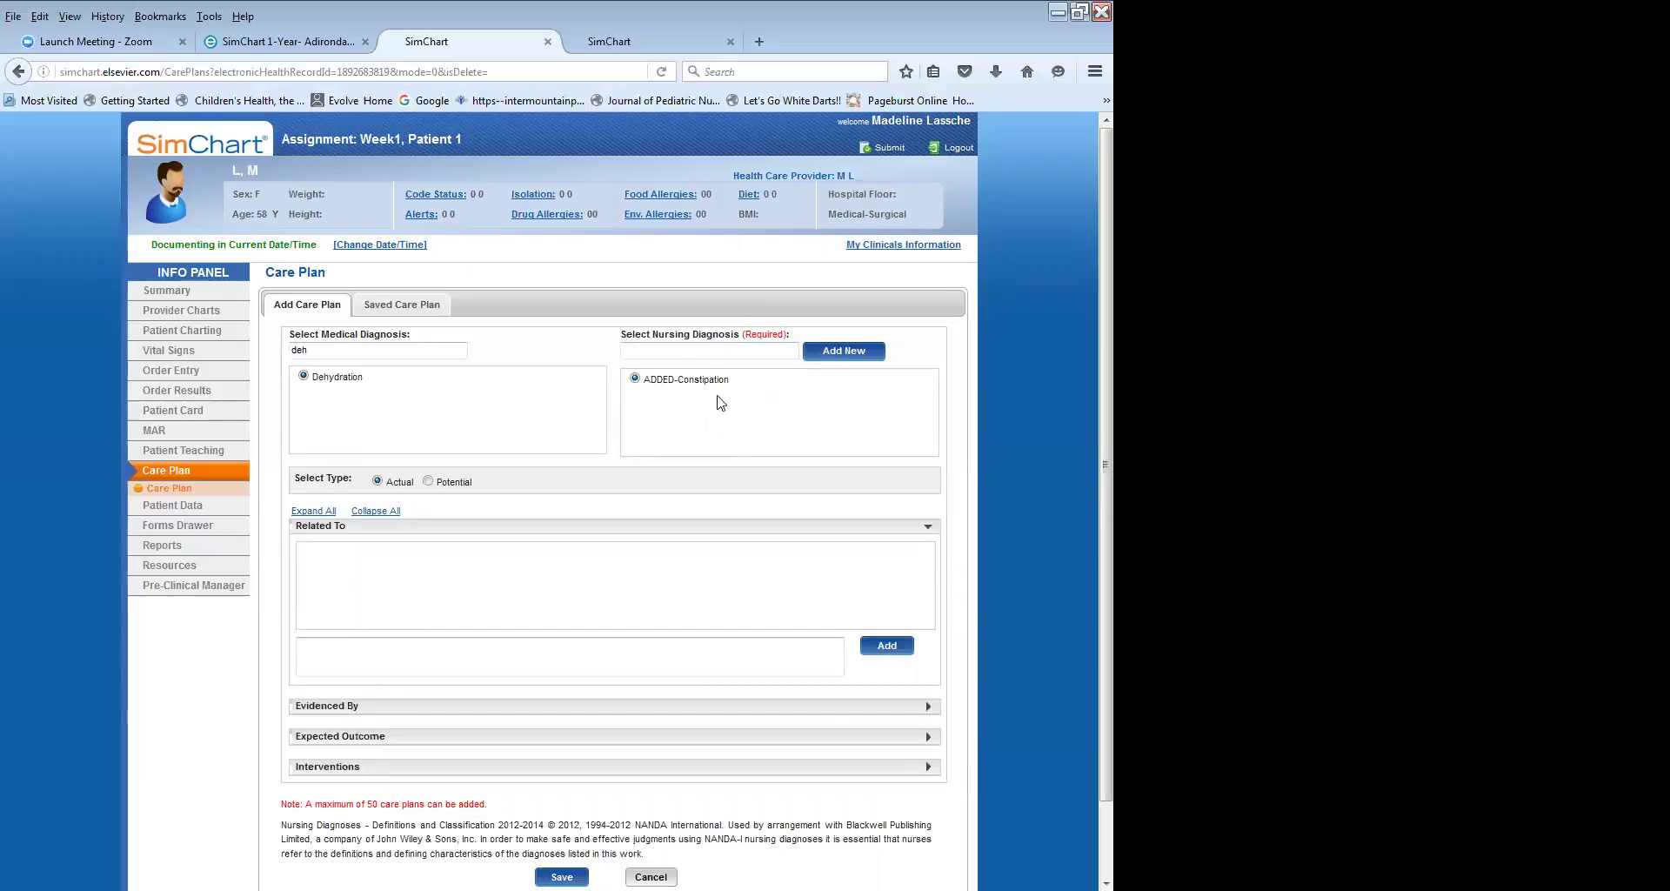
scroll(676, 621, "down", 2)
left_click(339, 572)
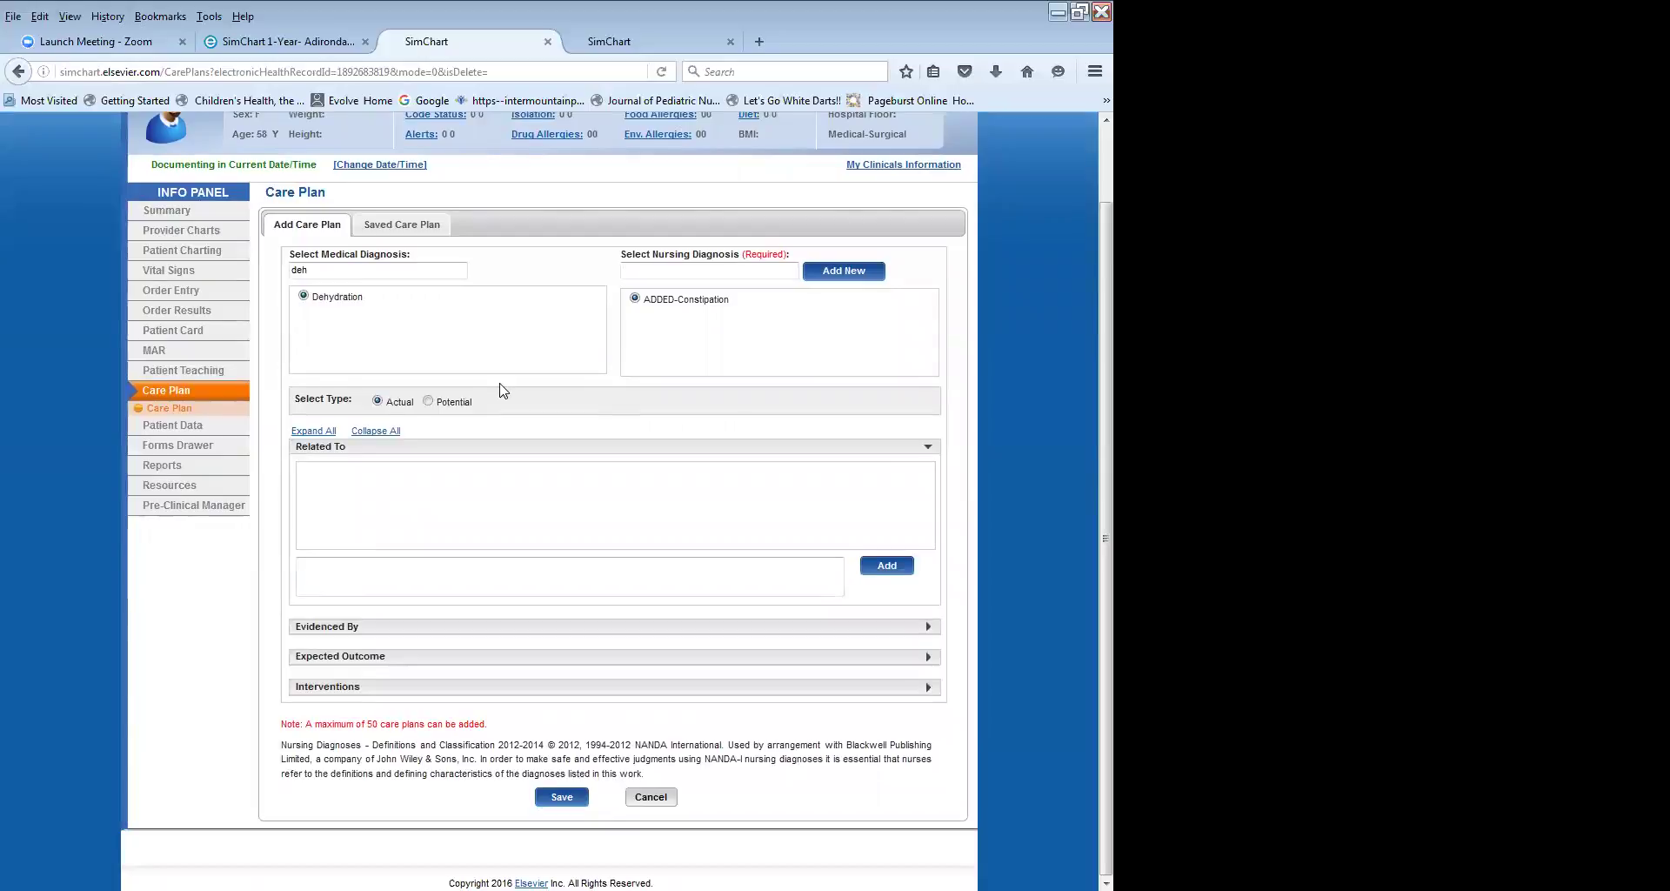
type("No stool in 5 days")
left_click(867, 566)
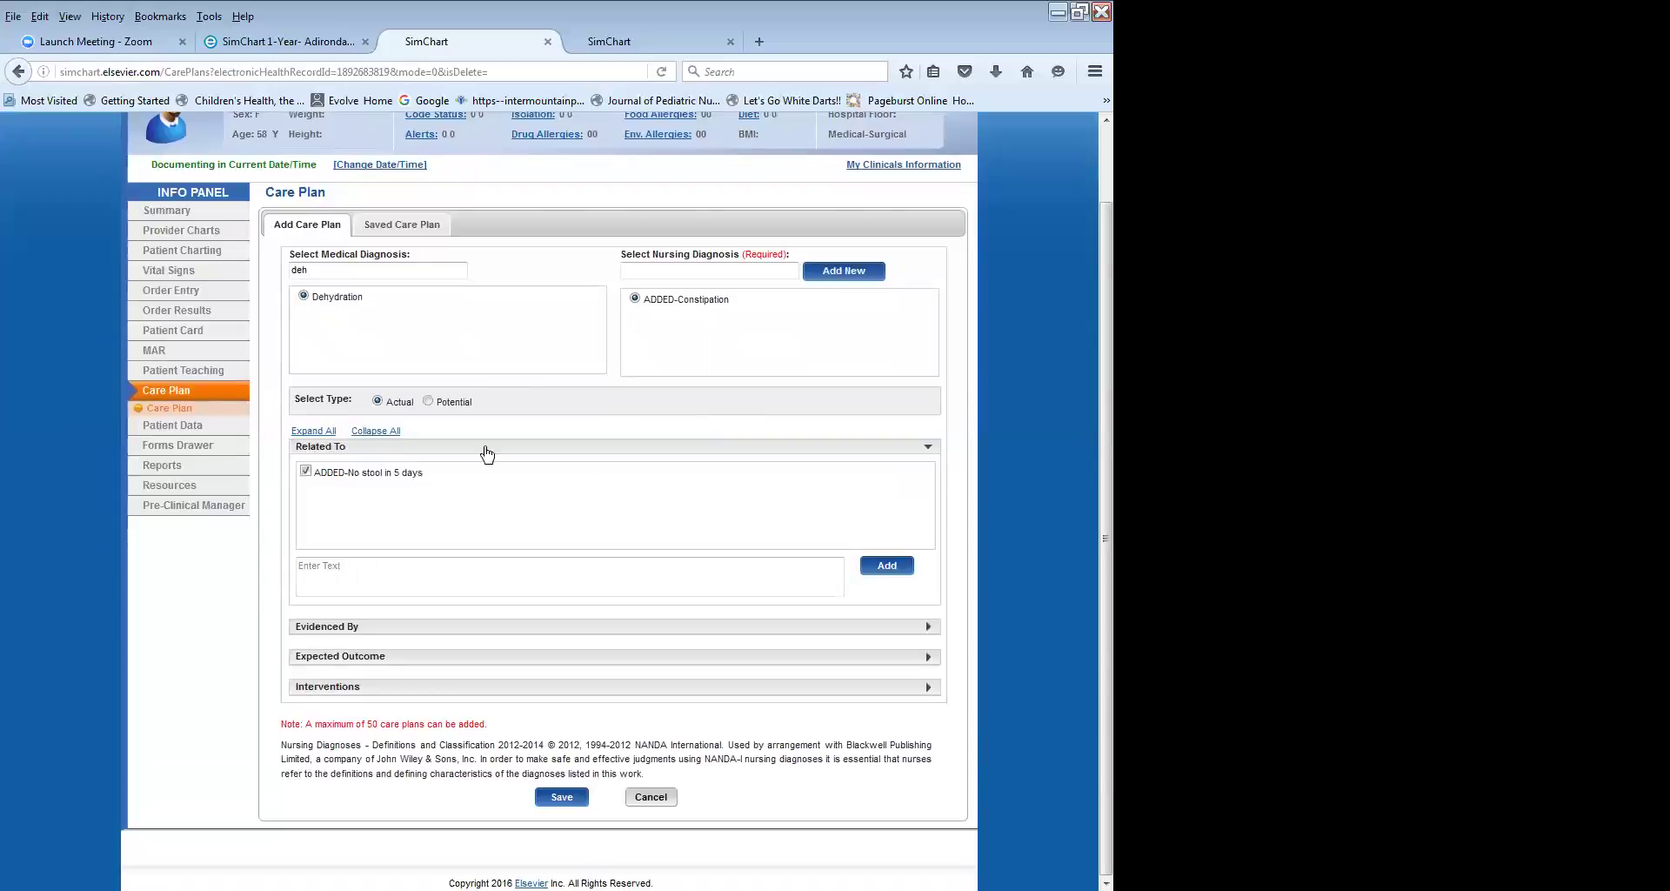
Add the custom Evidenced By entry "abdominal cramping and verbalize no stool".
left_click(473, 626)
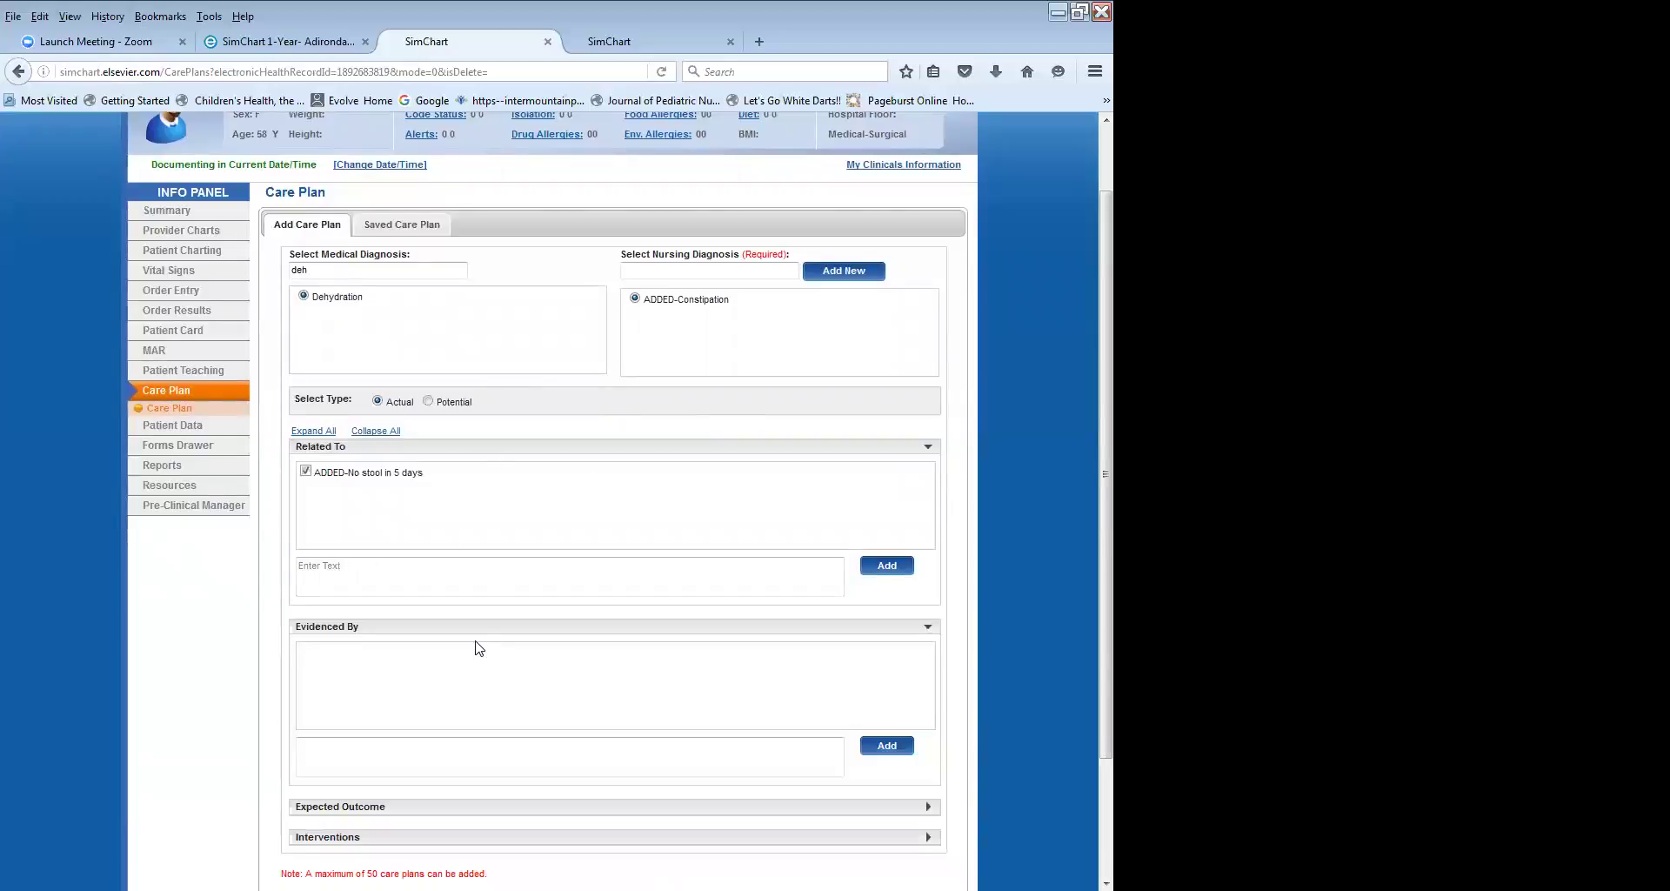
scroll(358, 622, "down", 3)
left_click(300, 600)
type("ab")
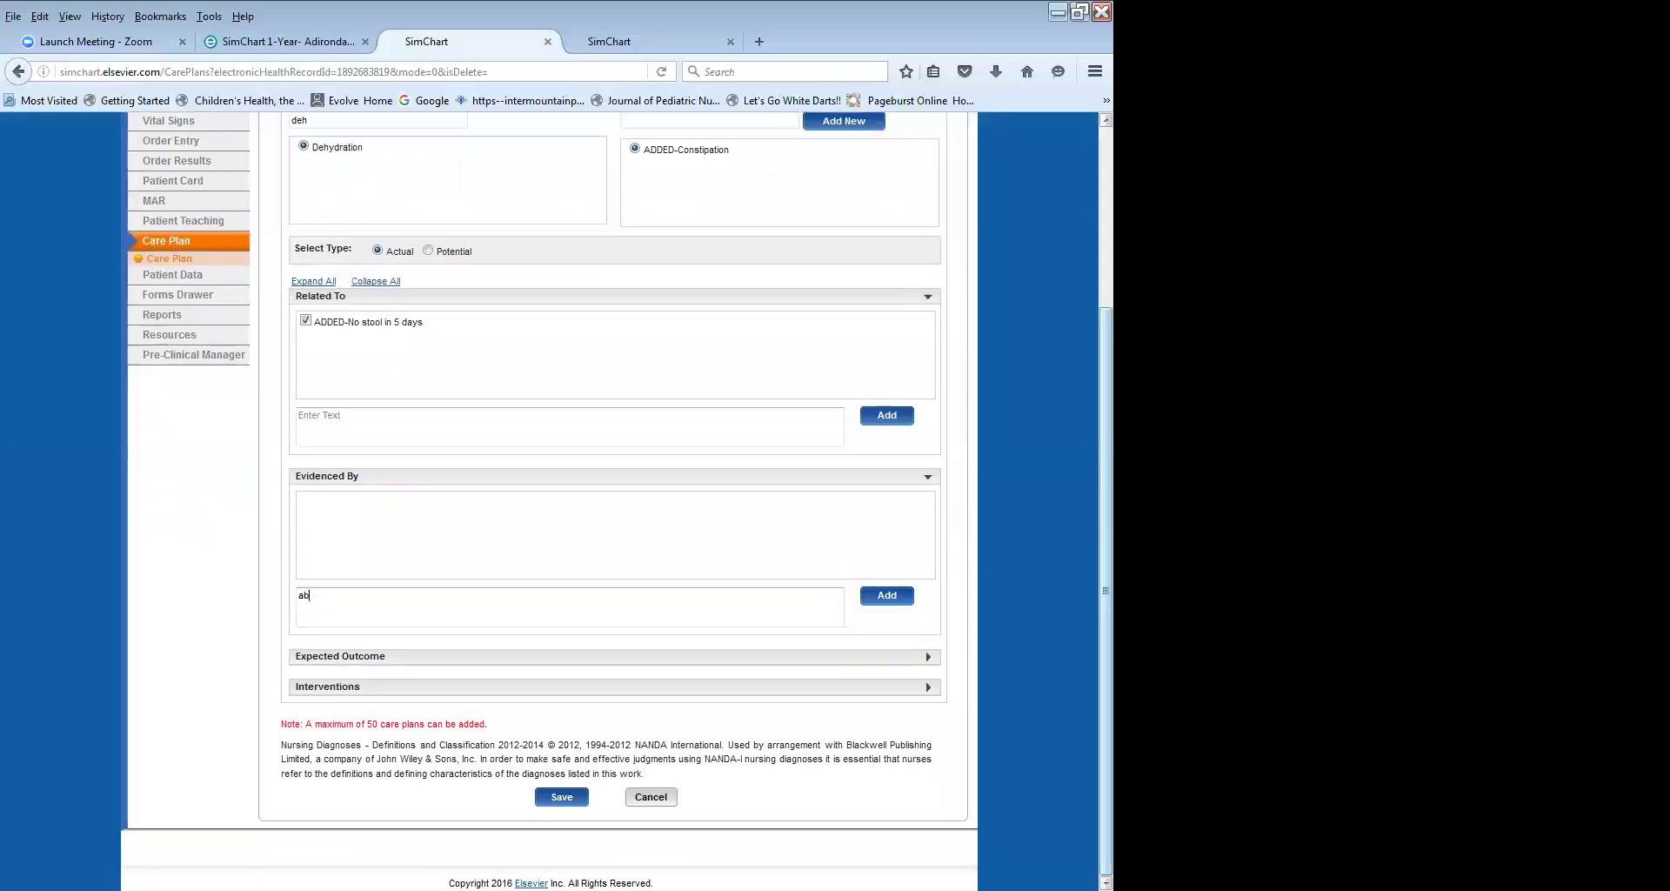
type("dominal cramping and verbalize no stool")
left_click(870, 595)
Add the custom expected outcome "stool" to the care plan.
left_click(679, 656)
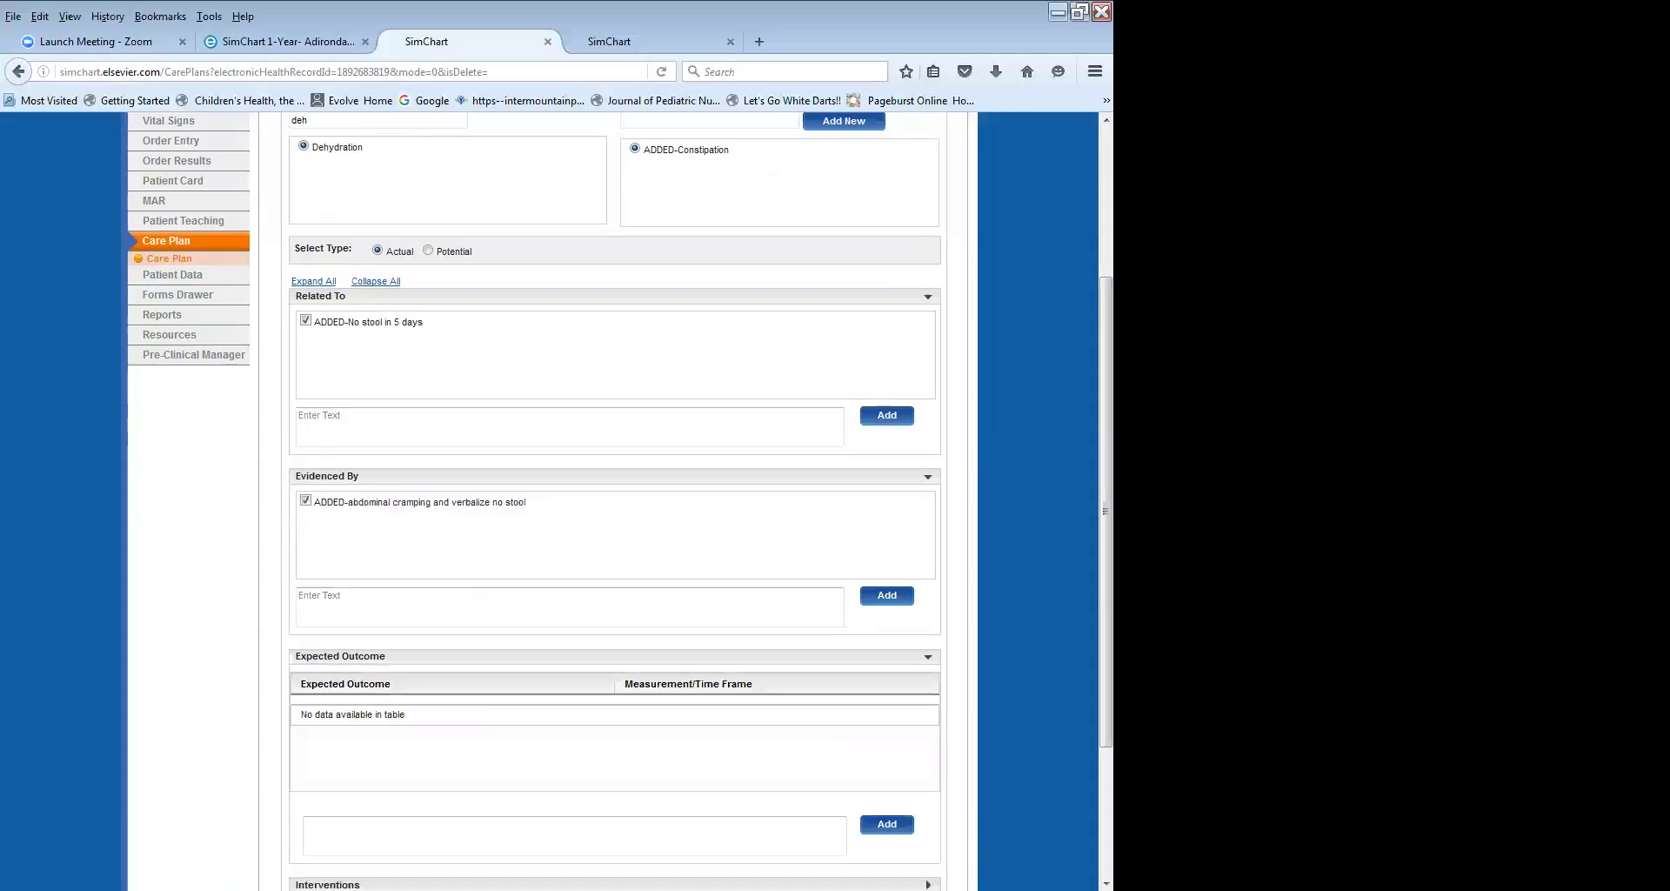
scroll(679, 644, "down", 3)
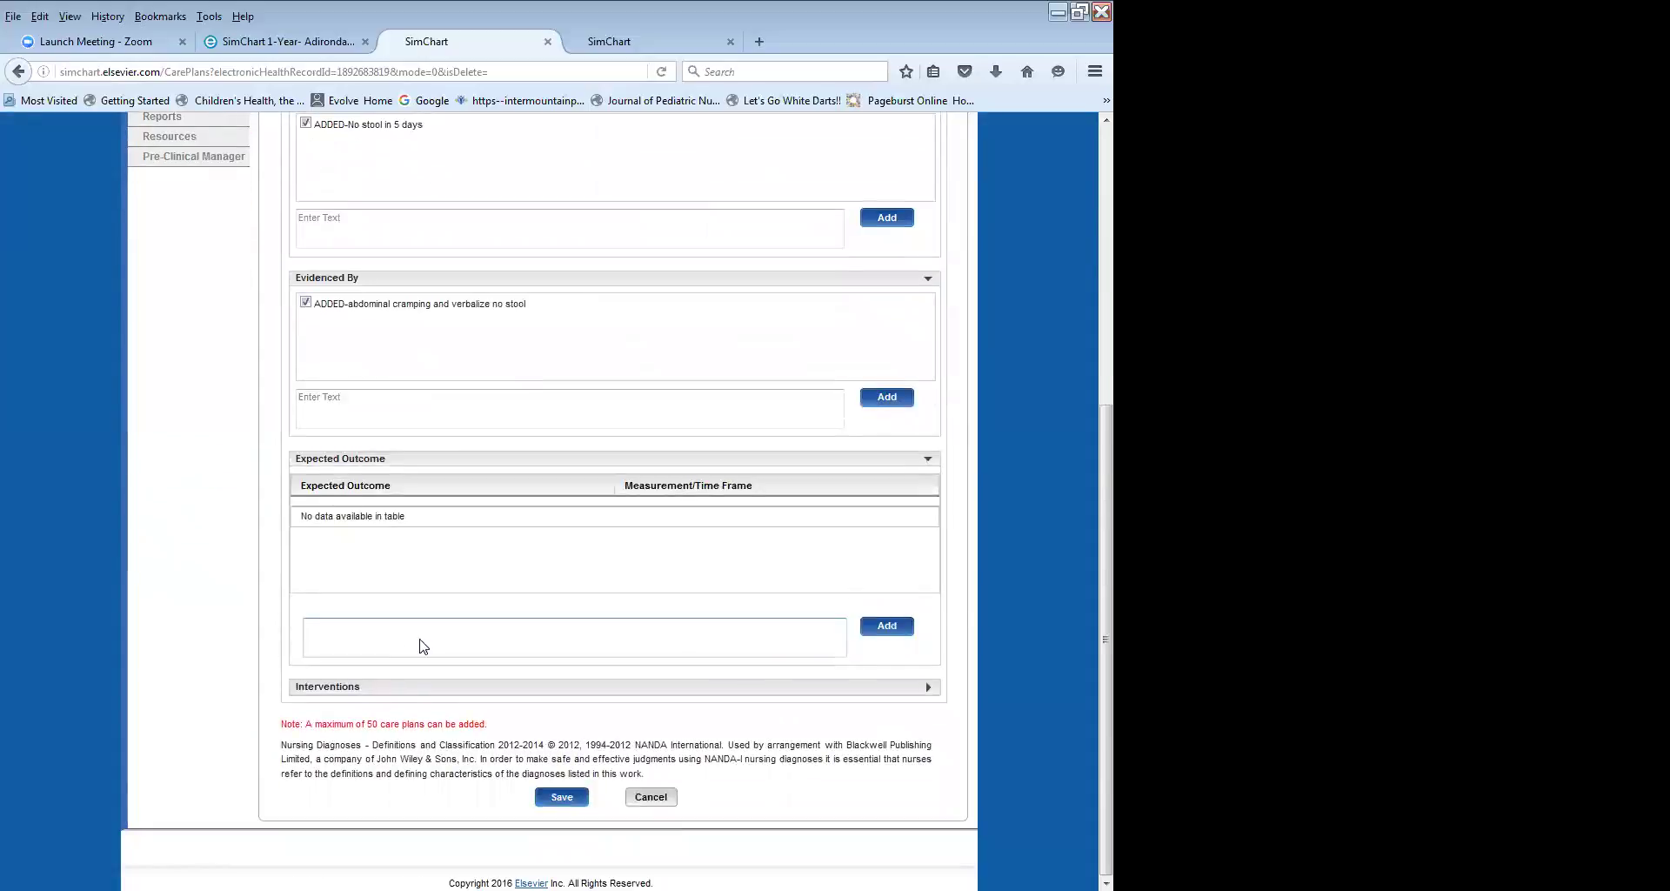
scroll(421, 644, "up", 6)
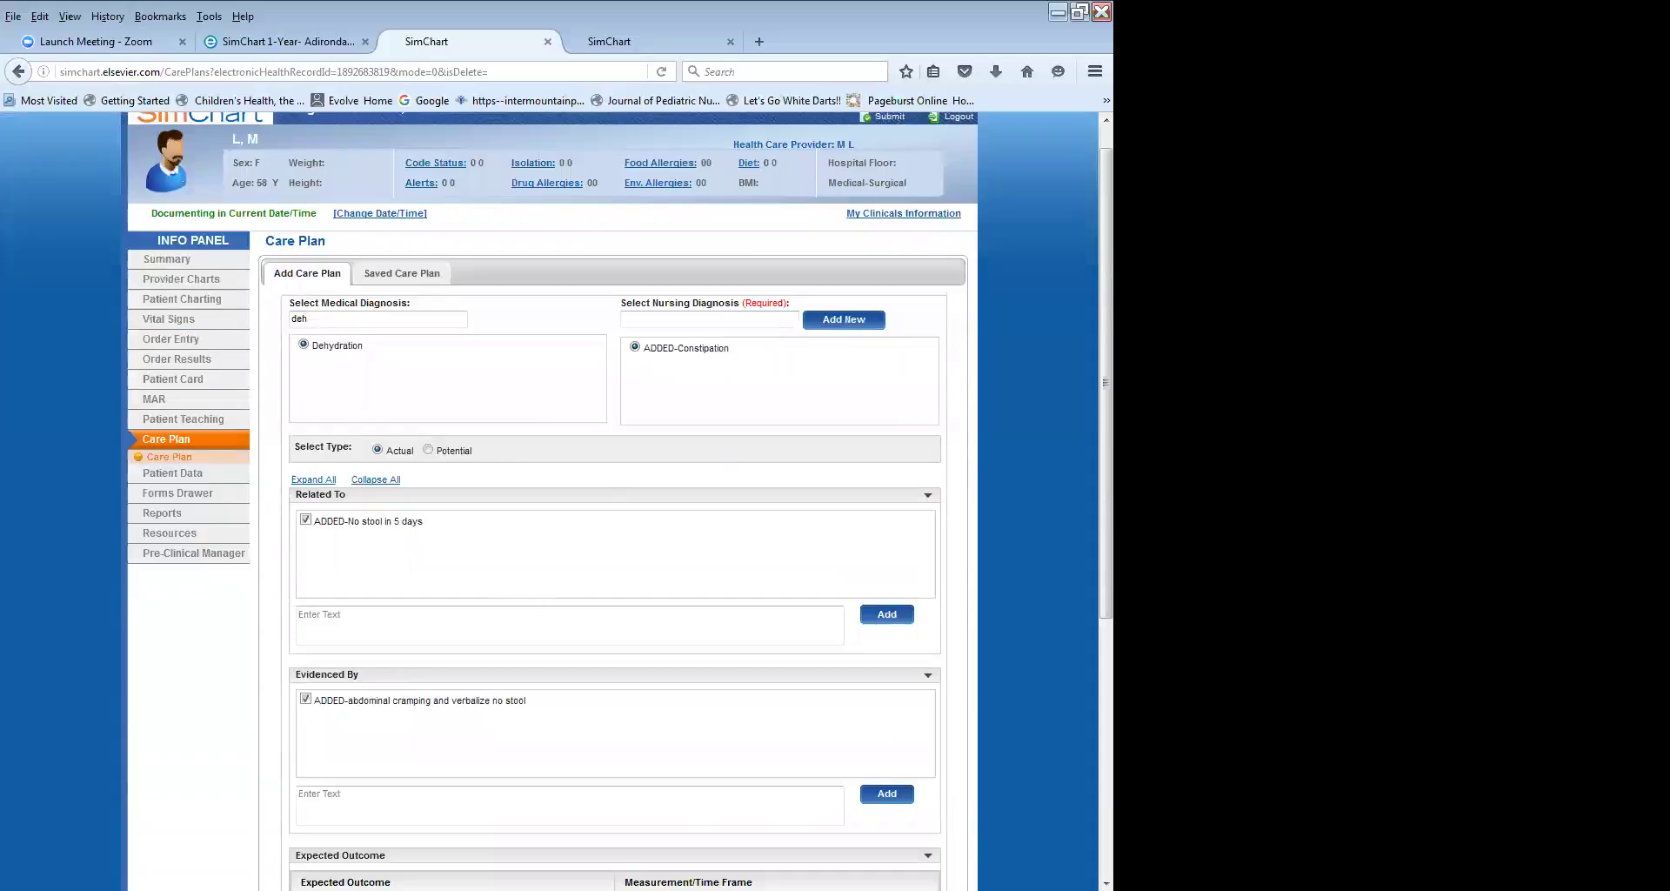
scroll(618, 500, "down", 4)
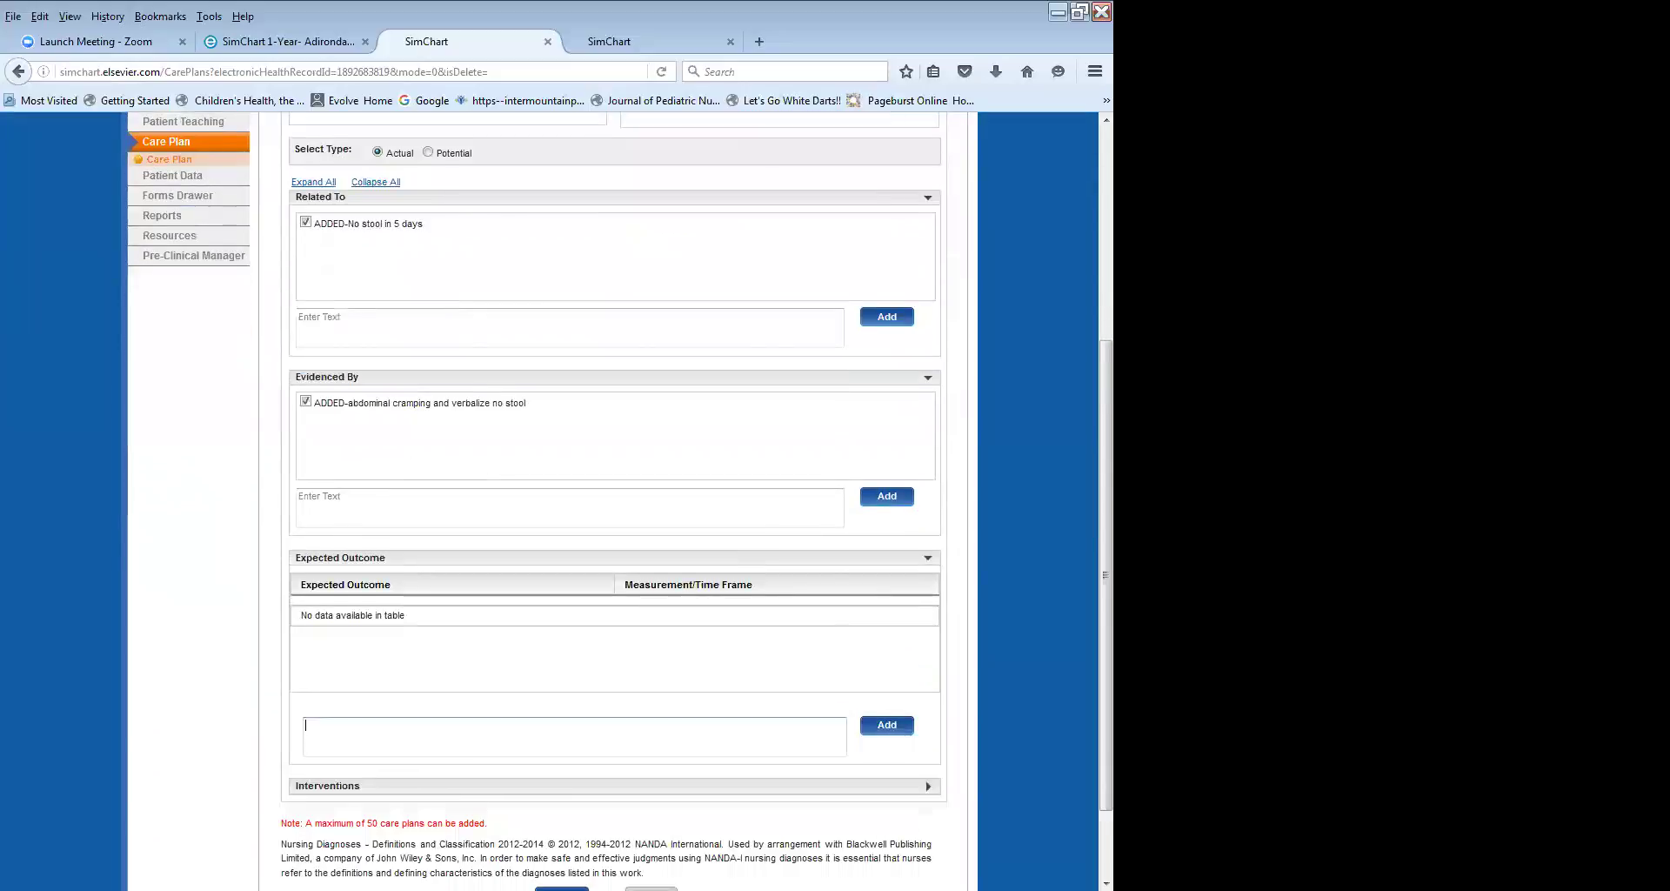
left_click(305, 724)
type("stool byu")
key("BackSpace")
key("BackSpace")
type("end of sh")
key("BackSpace")
key("BackSpace")
key("BackSpace")
key("BackSpace")
key("BackSpace")
key("BackSpace")
key("BackSpace")
key("BackSpace")
key("BackSpace")
key("BackSpace")
key("BackSpace")
key("BackSpace")
key("BackSpace")
key("Return")
Enter "by end of shift" as the Measurement/Time Frame of the stool outcome.
left_click(672, 616)
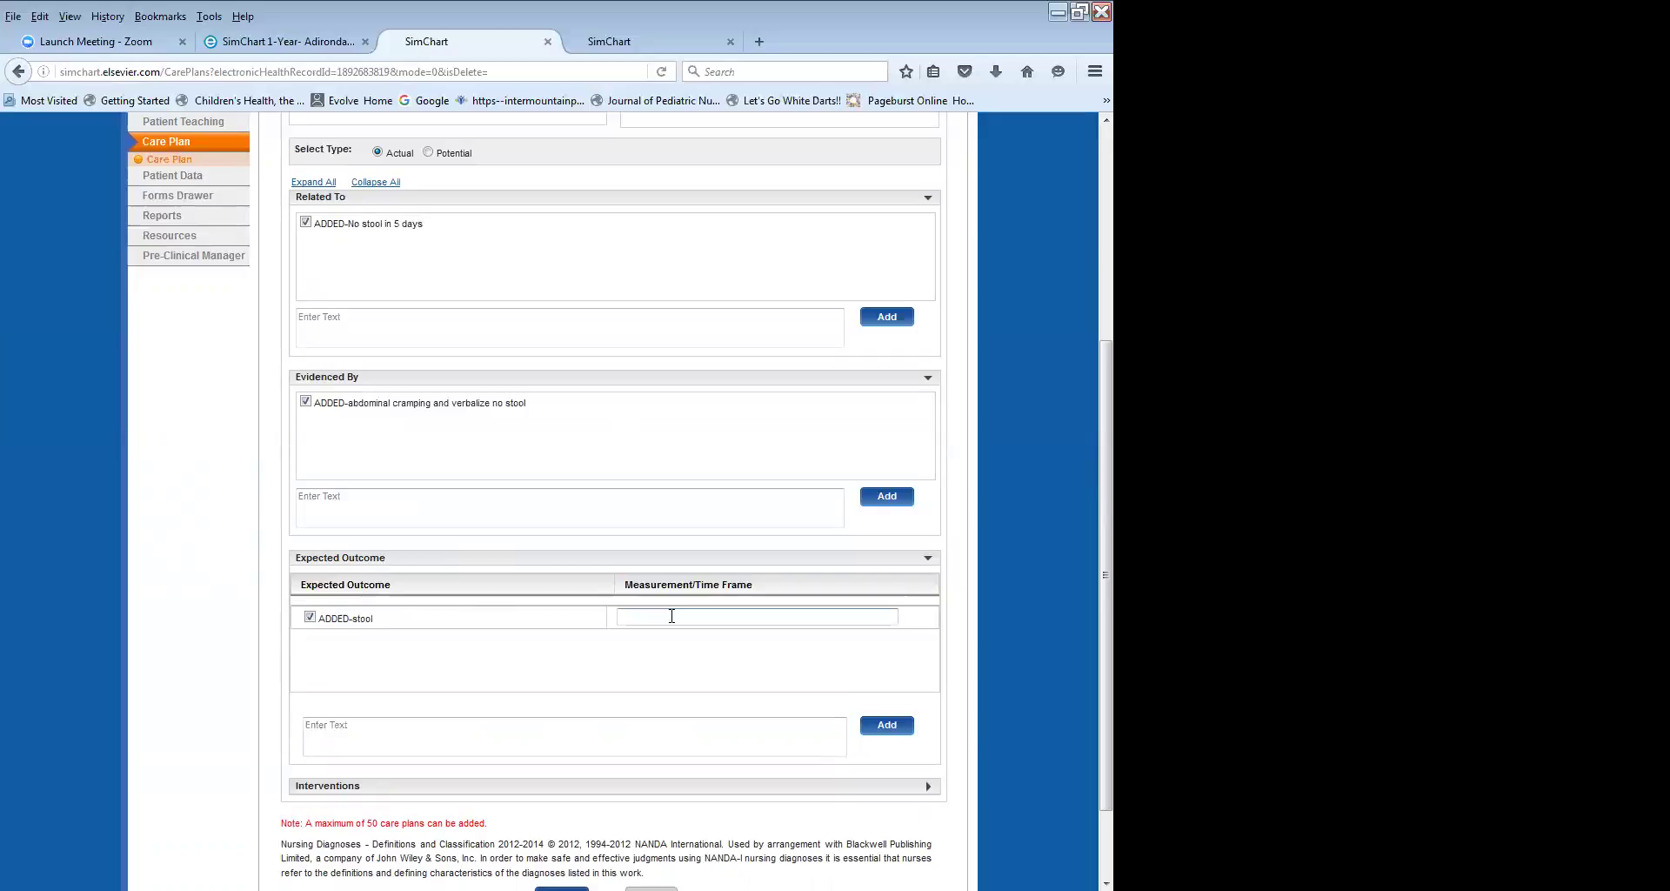
type("by end of sh")
key("Tab")
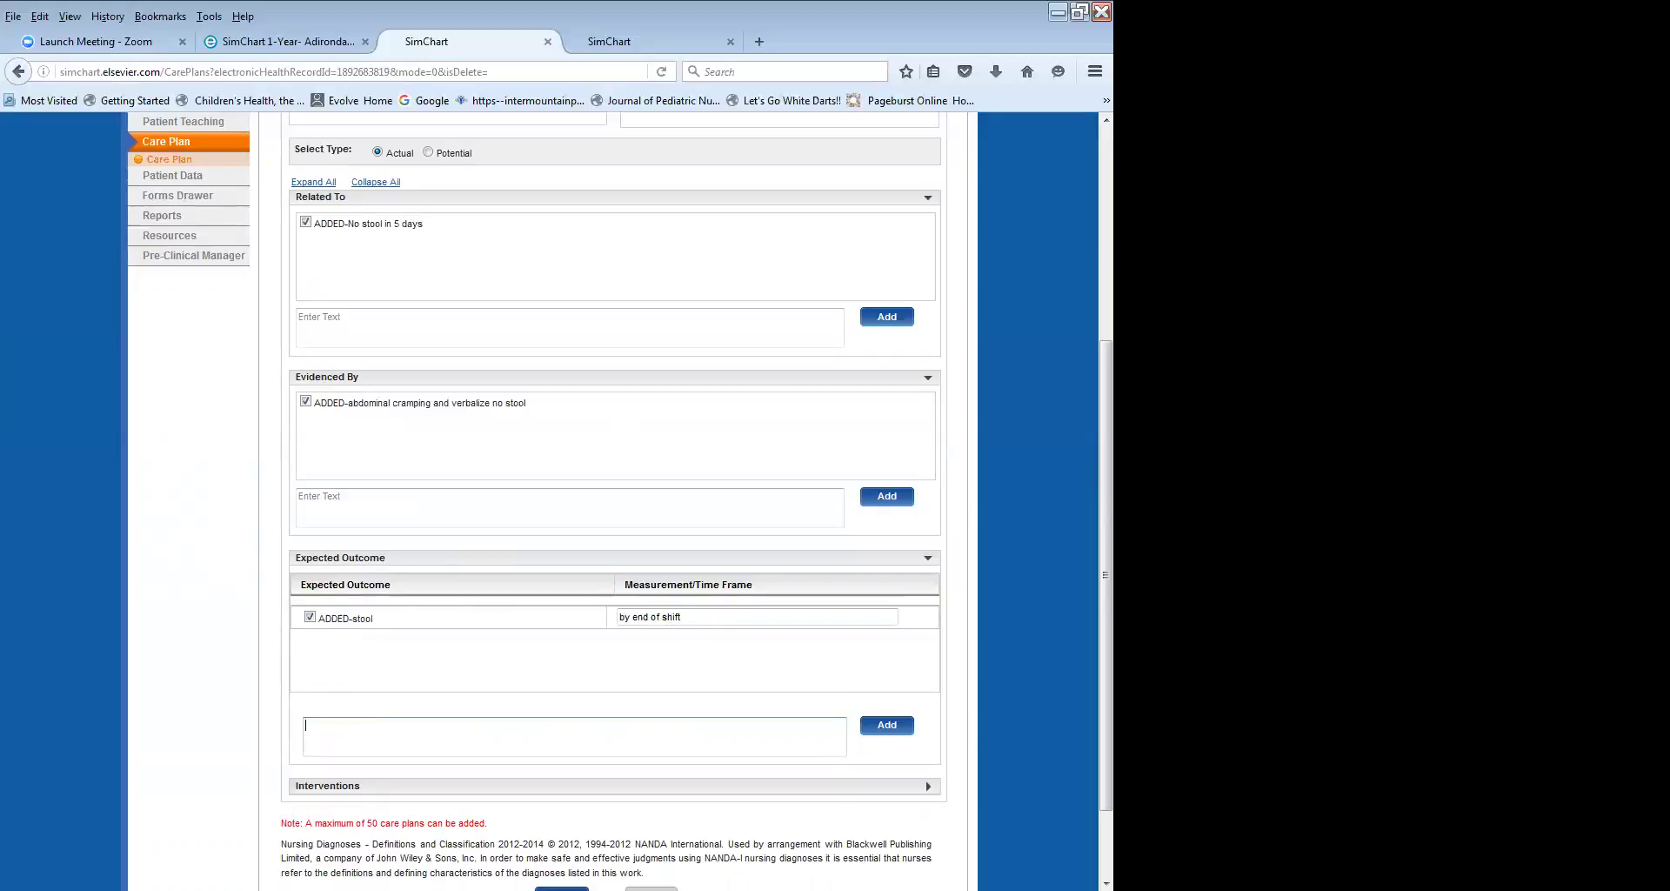
Add the custom intervention "emema" to the care plan.
scroll(671, 616, "down", 1)
left_click(348, 686)
scroll(362, 630, "down", 2)
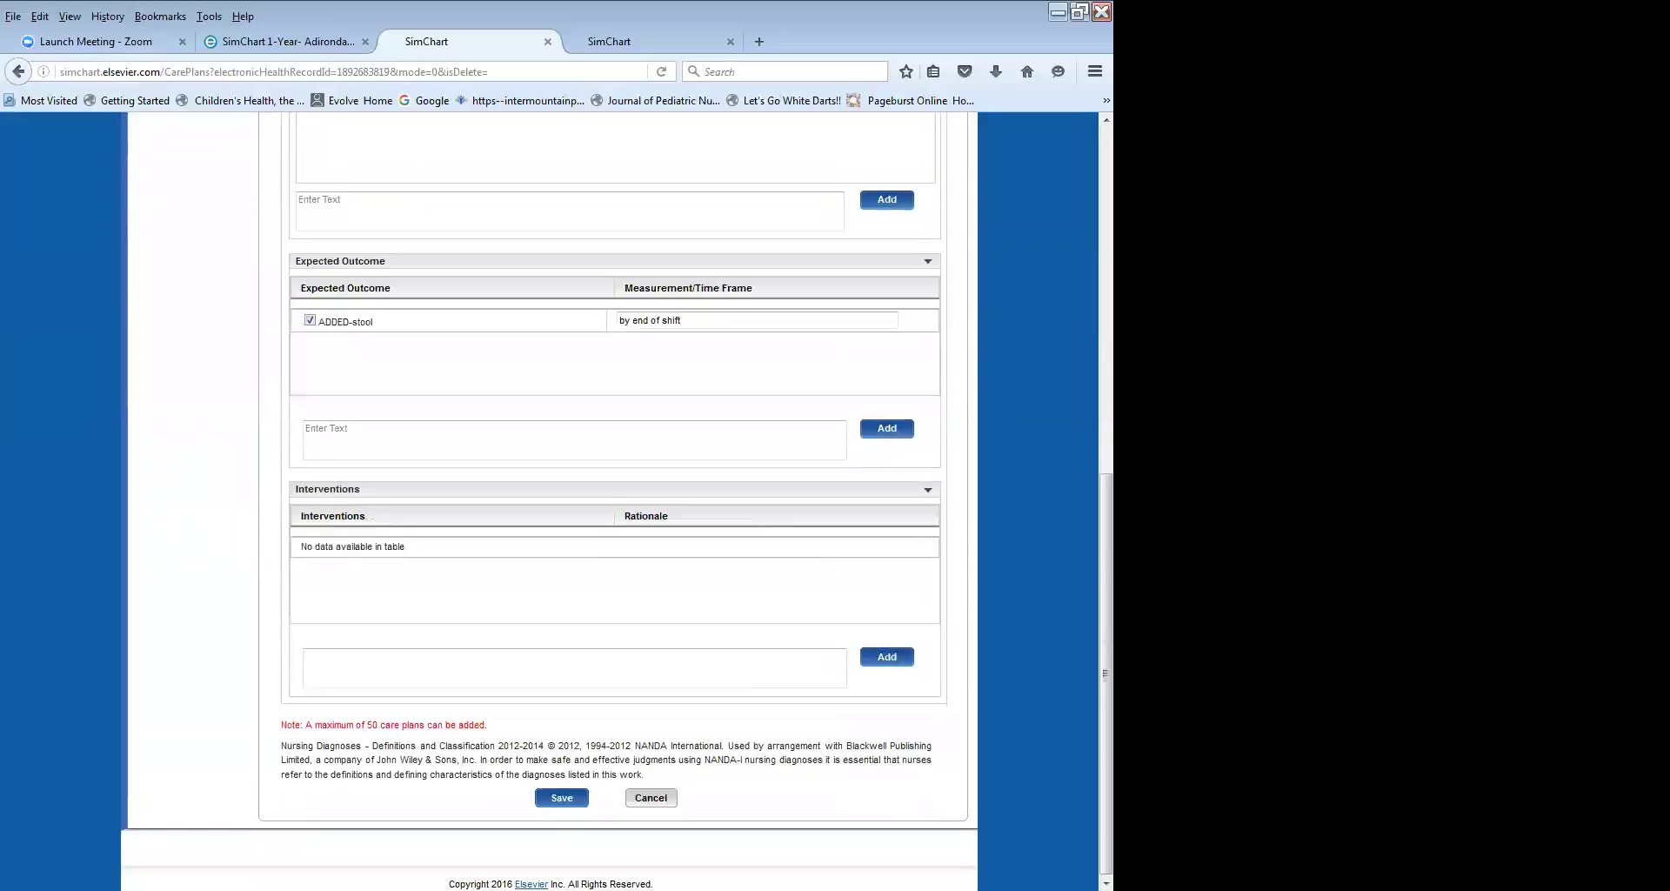
left_click(370, 649)
type("em")
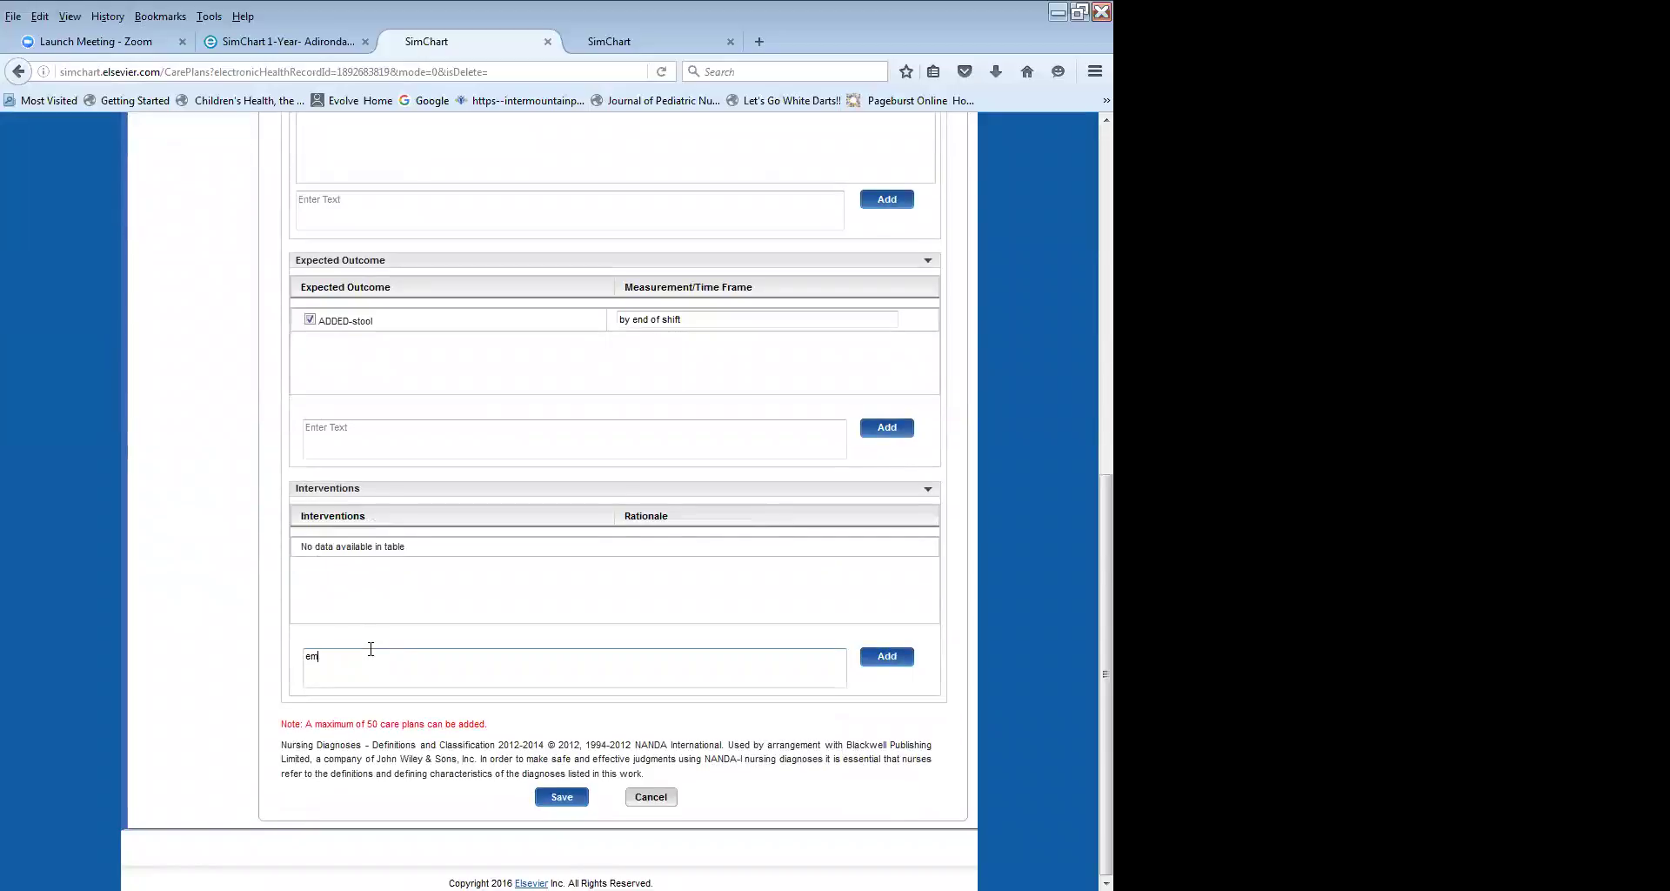
type("ema")
left_click(887, 656)
Enter the intervention's rationale "feels full and can't go herself" and save the care plan.
left_click(649, 570)
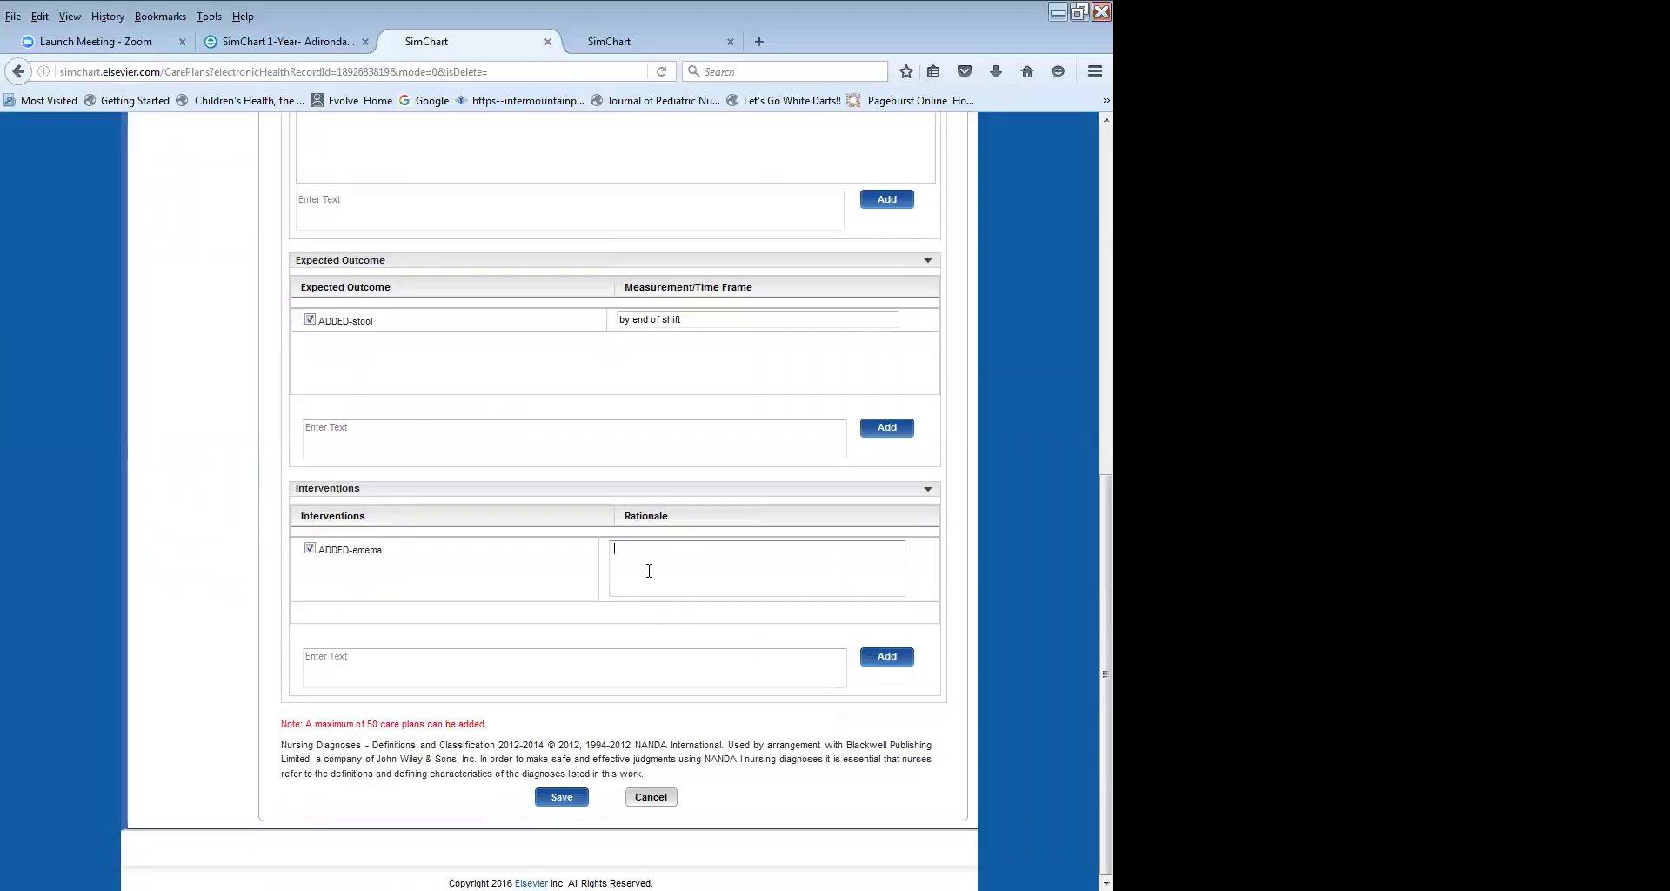
type("feels full and can't go to")
key("BackSpace")
key("BackSpace")
type("himself")
key("BackSpace")
key("BackSpace")
key("BackSpace")
key("BackSpace")
type("erself")
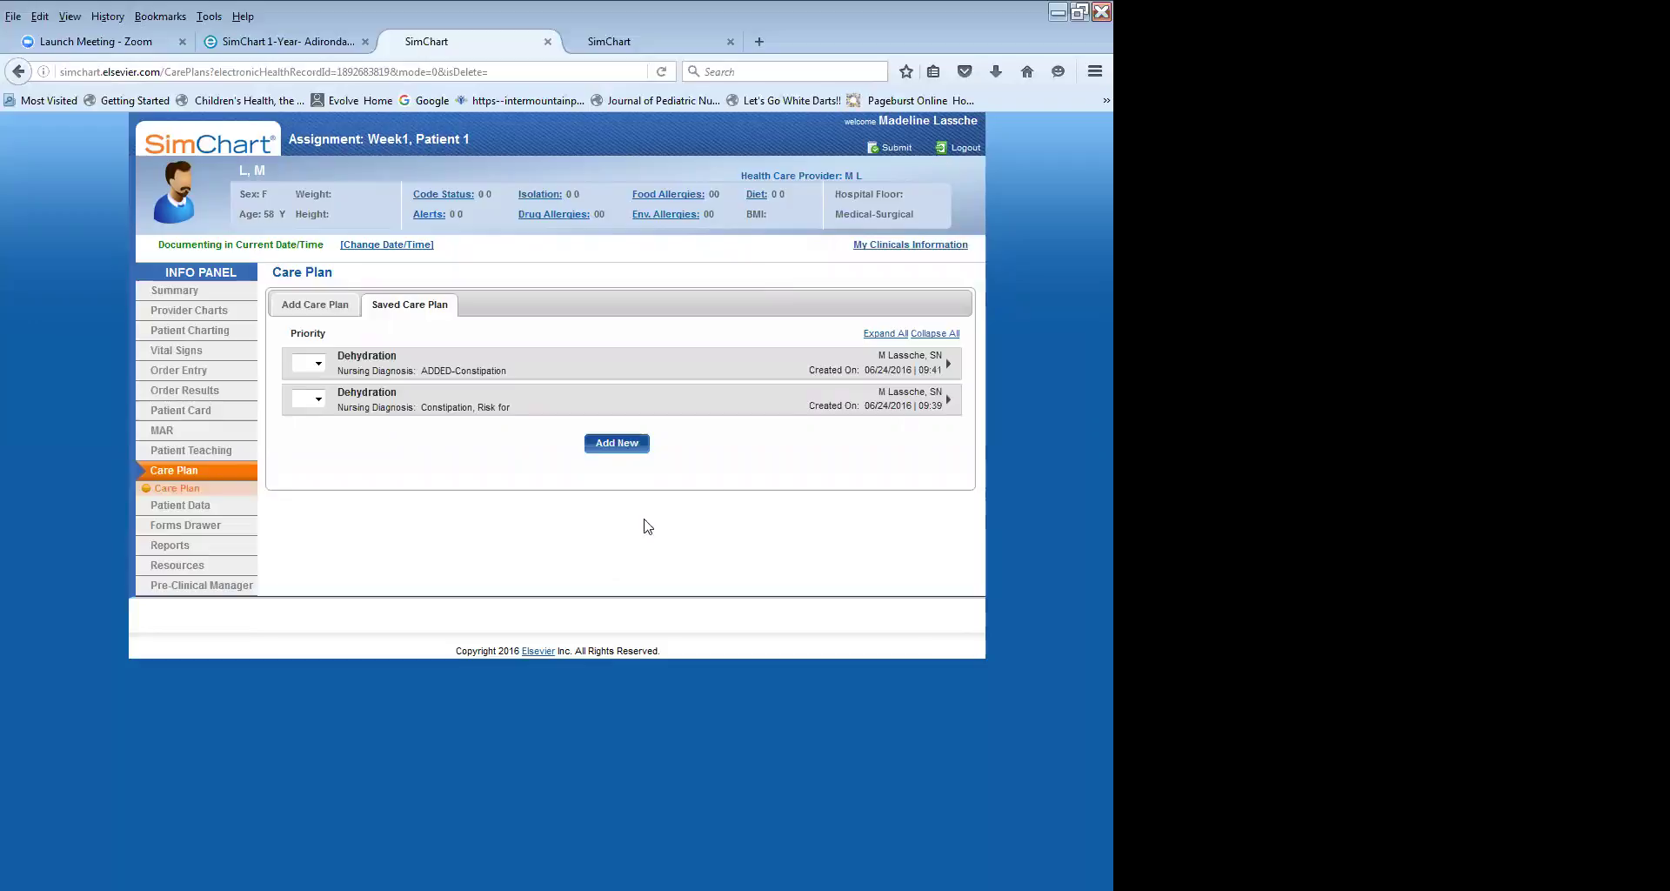
Review the details of both saved Dehydration care plans, from Related To through Interventions and rationale.
left_click(948, 364)
scroll(700, 605, "down", 5)
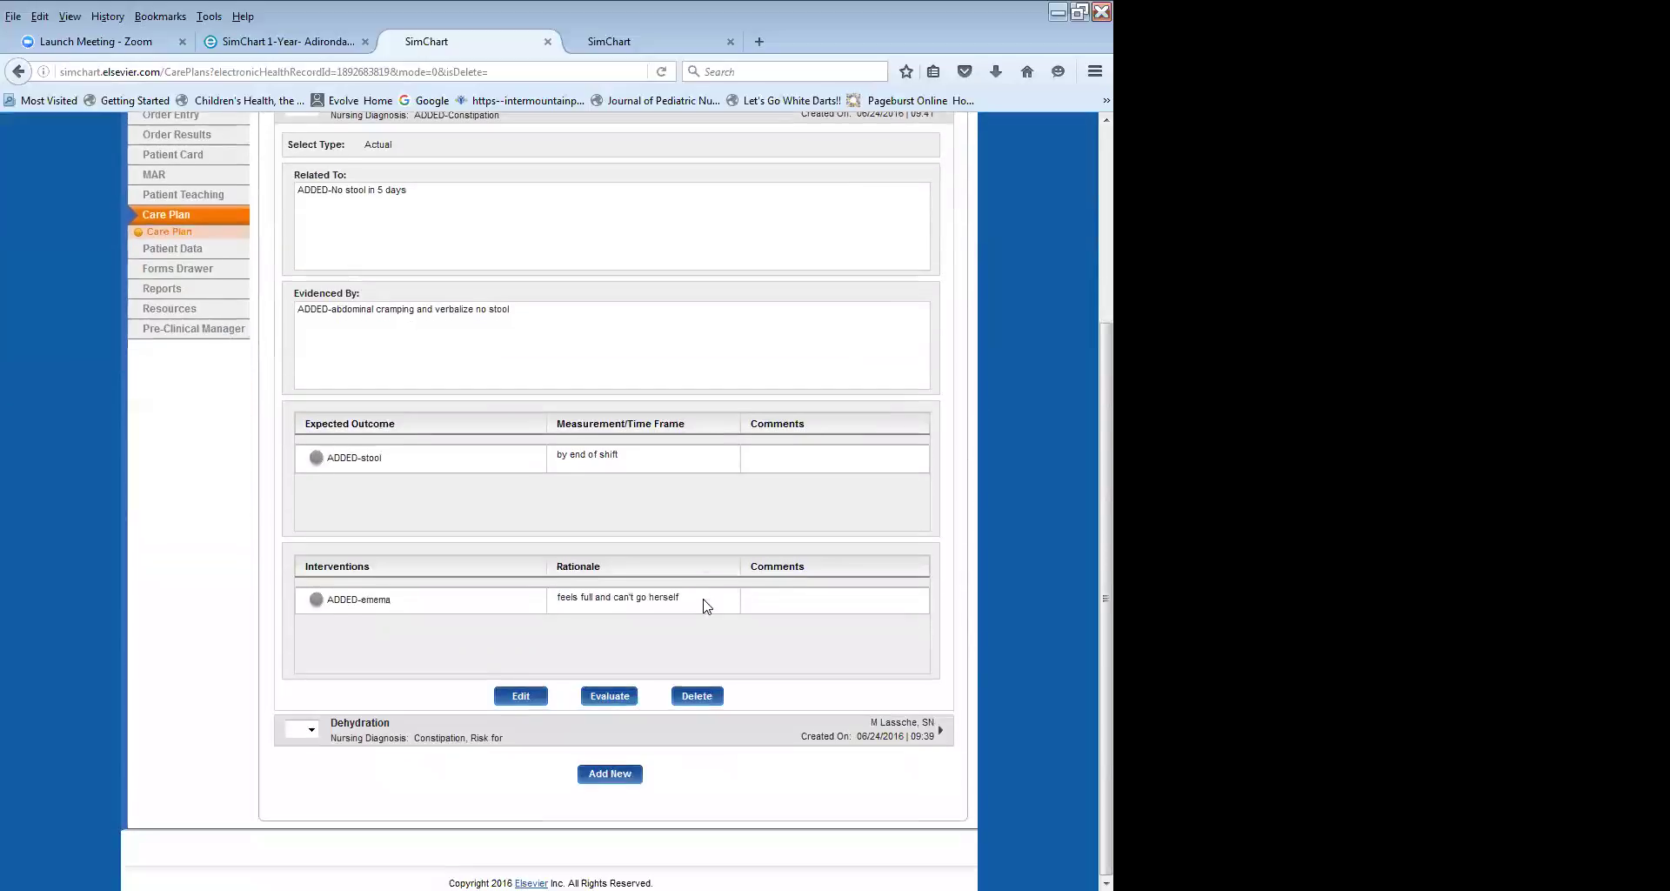
scroll(710, 604, "up", 3)
scroll(709, 602, "up", 3)
scroll(708, 600, "down", 3)
scroll(708, 600, "up", 3)
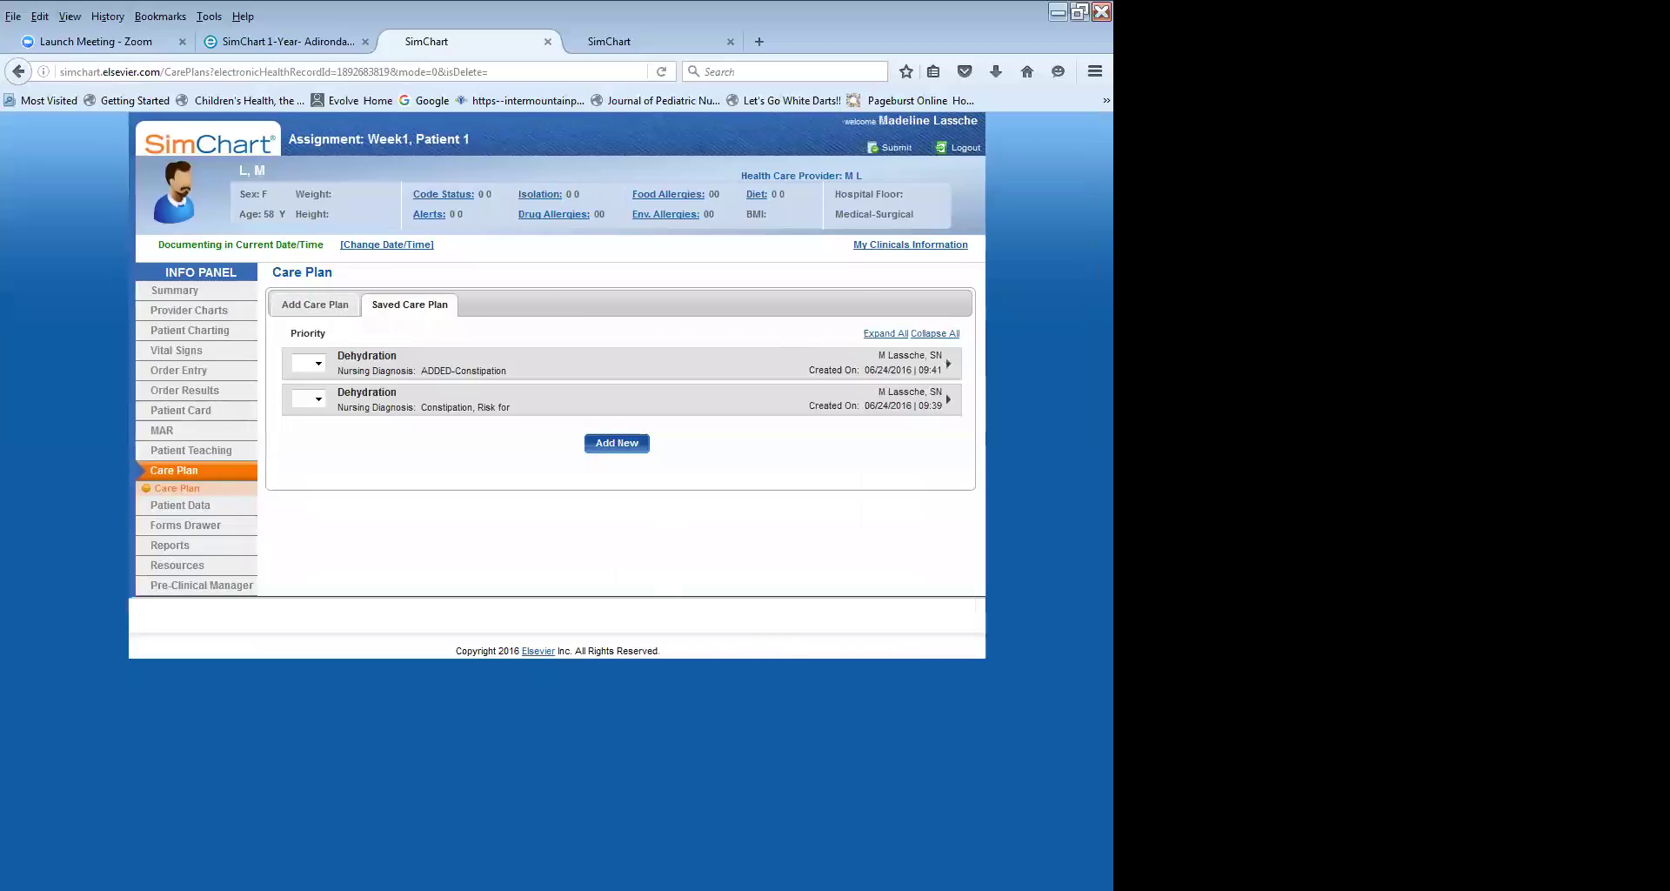
scroll(744, 648, "down", 3)
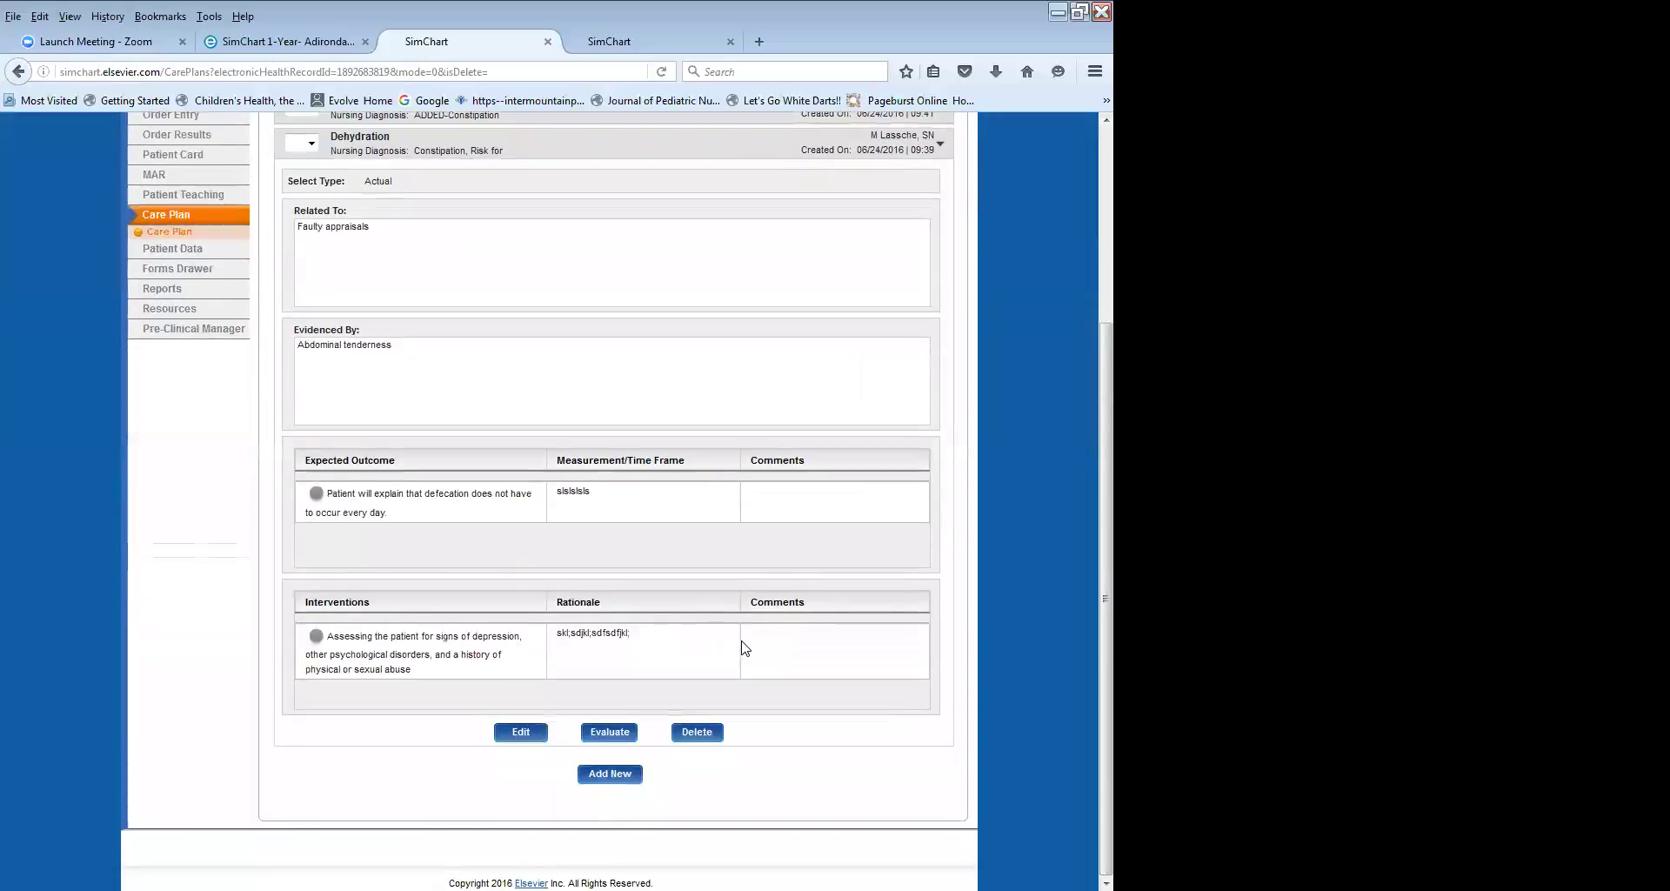
scroll(749, 644, "up", 1)
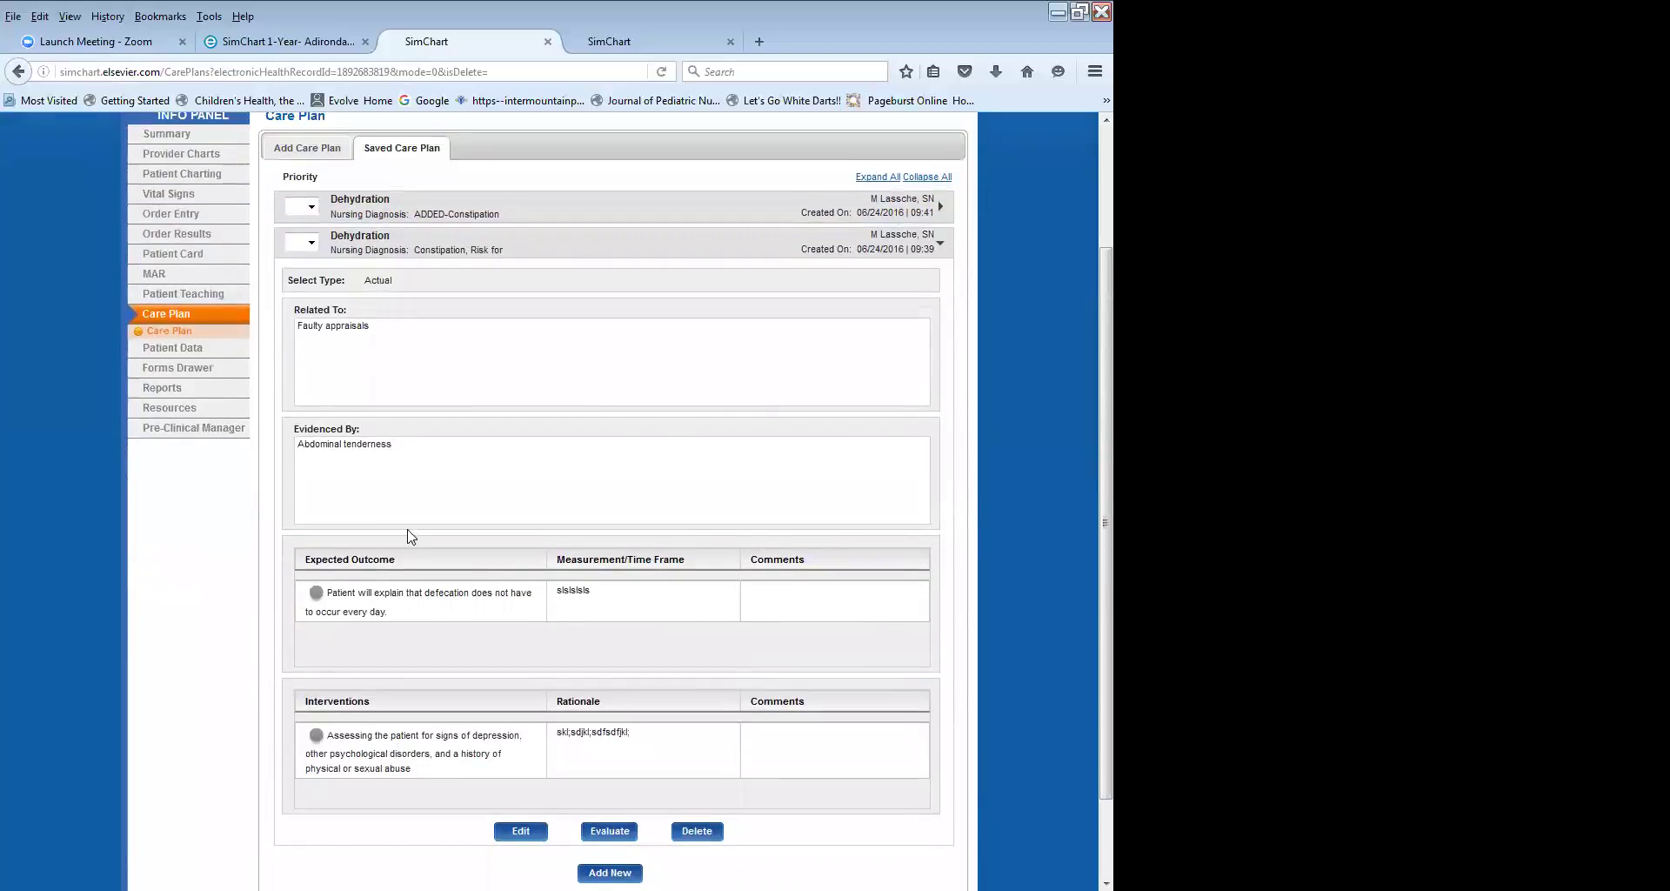
scroll(845, 611, "up", 3)
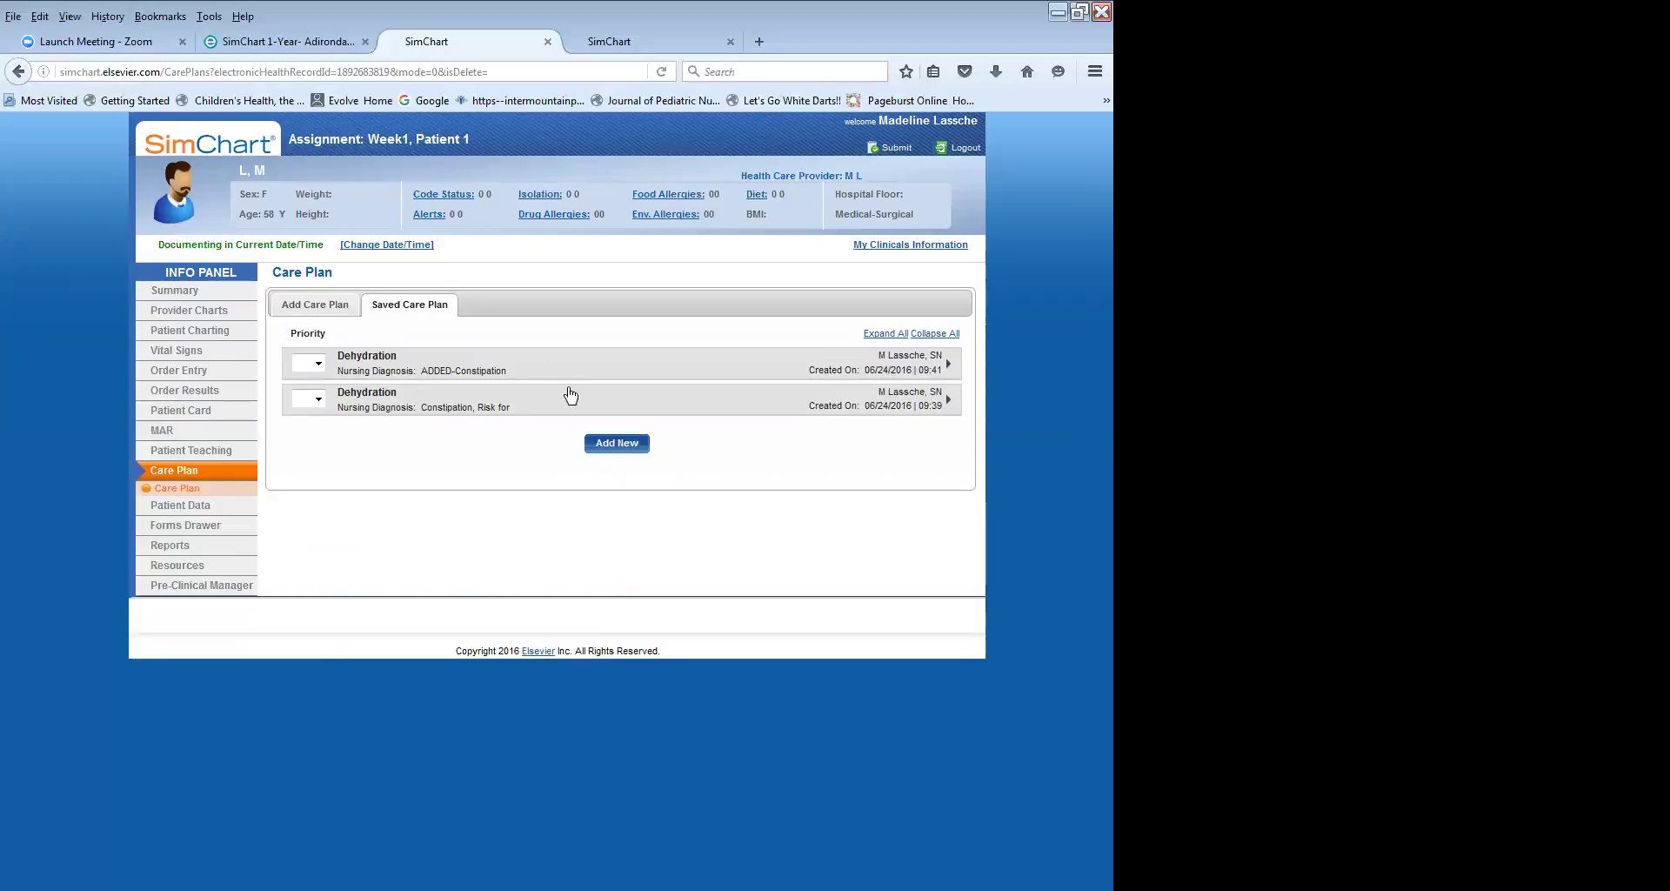
Set the priority of the "Constipation, Risk for" care plan to 1 and the ADDED-Constipation care plan to 2.
left_click(317, 399)
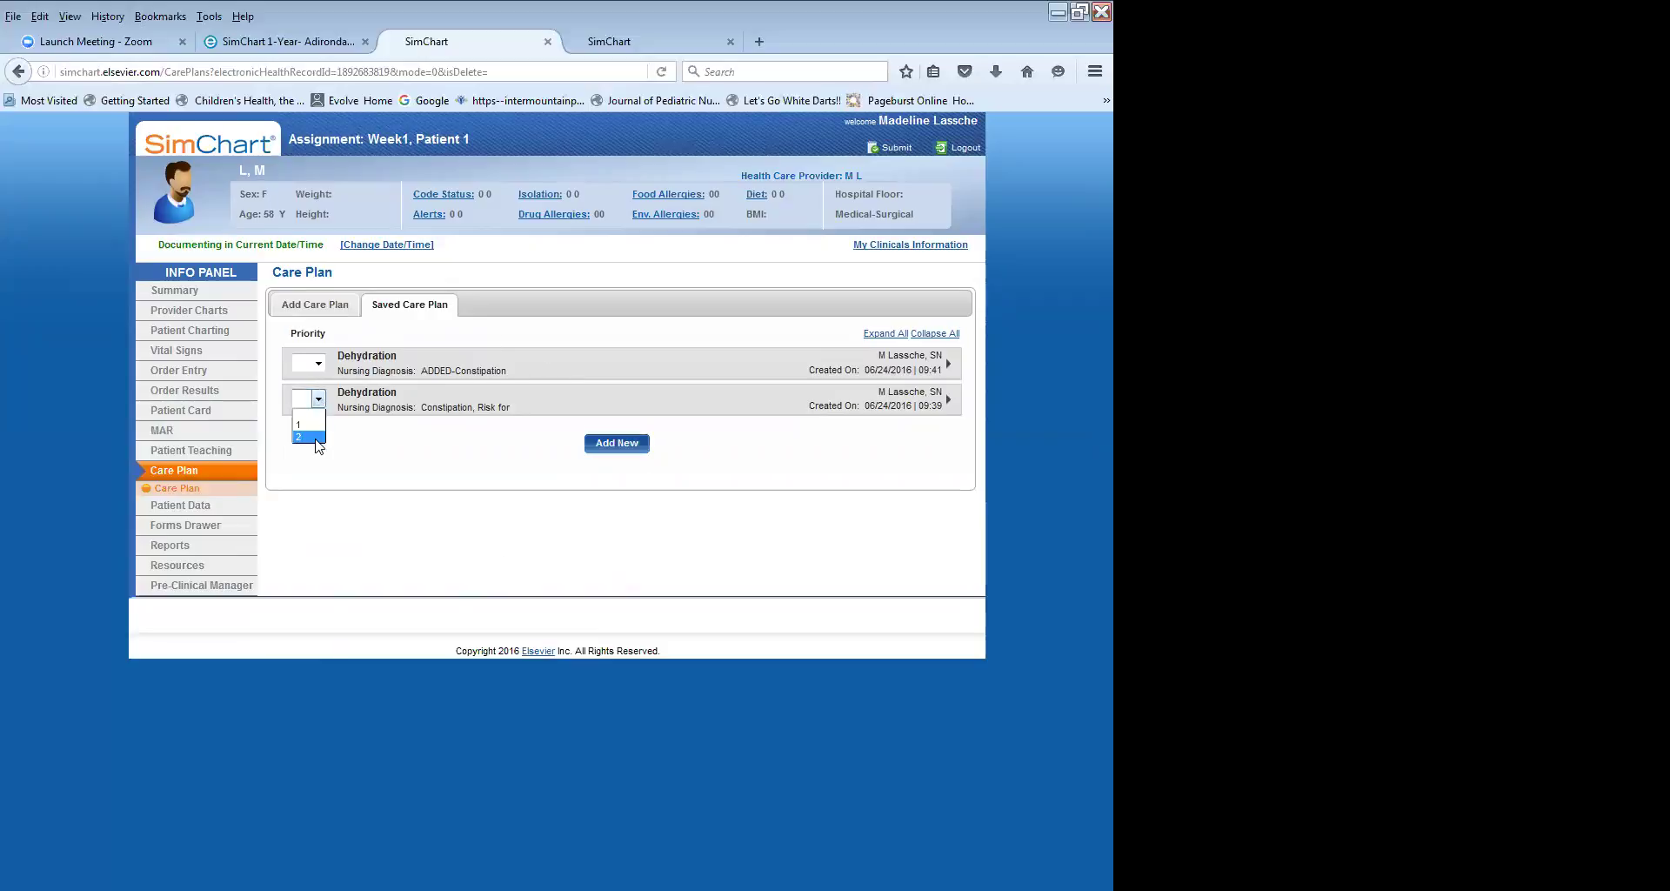
left_click(320, 424)
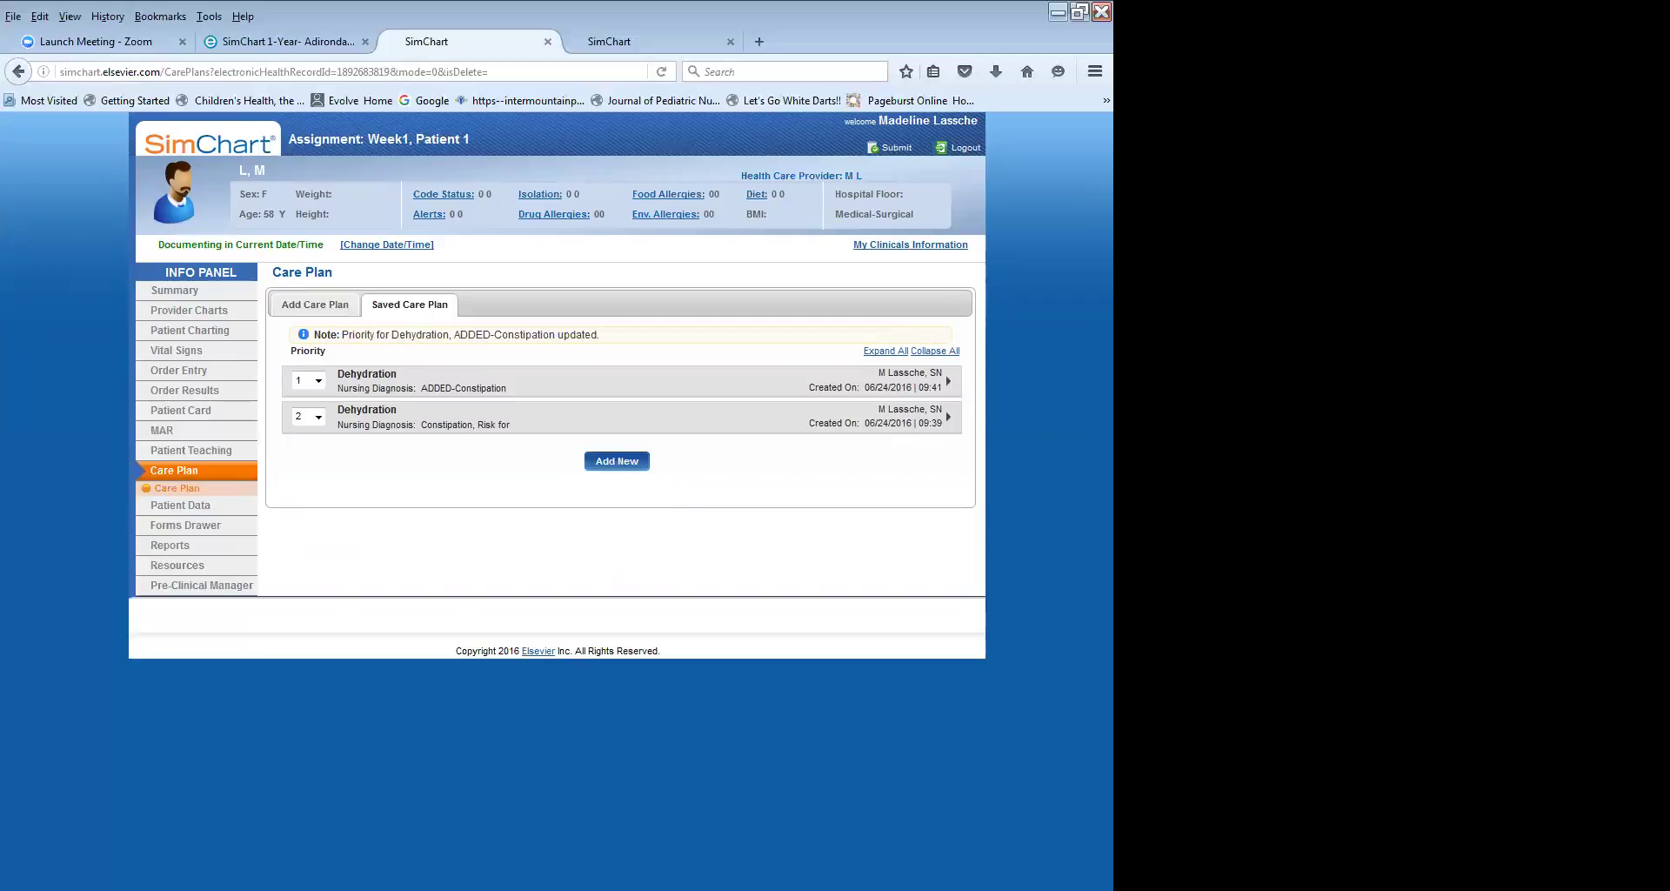
left_click(318, 416)
left_click(306, 443)
left_click(318, 381)
left_click(312, 413)
Open the ADDED-Constipation care plan for evaluation and enter the expected outcome comment "dsdfgsdfgsdfgsdfg".
left_click(682, 380)
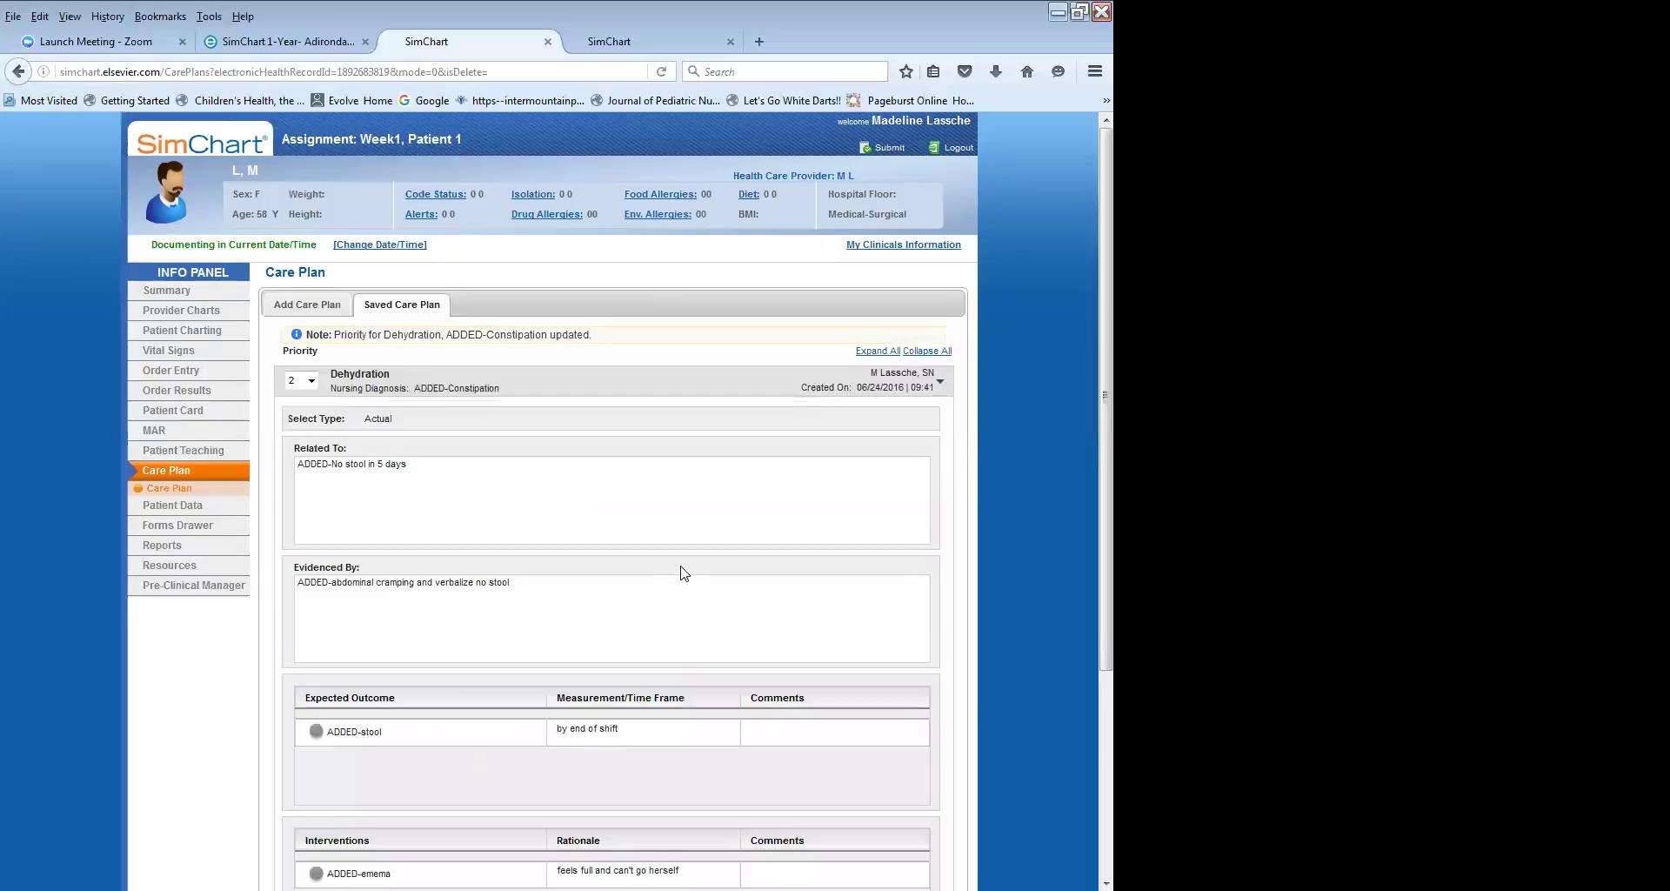
scroll(682, 571, "down", 5)
scroll(508, 474, "down", 5)
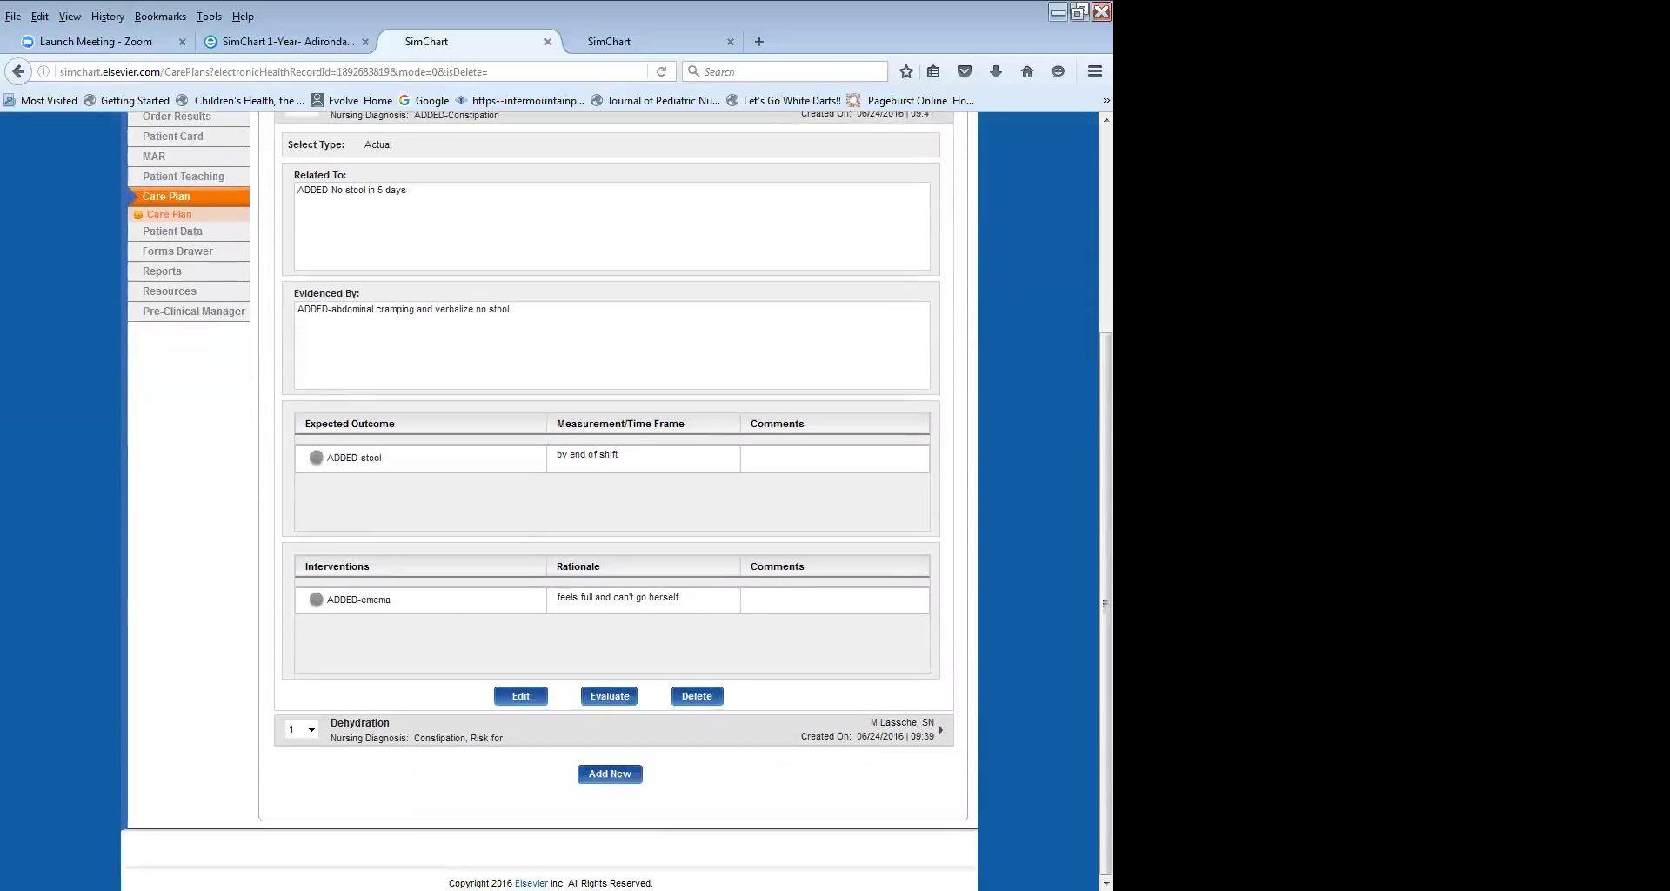
left_click(609, 695)
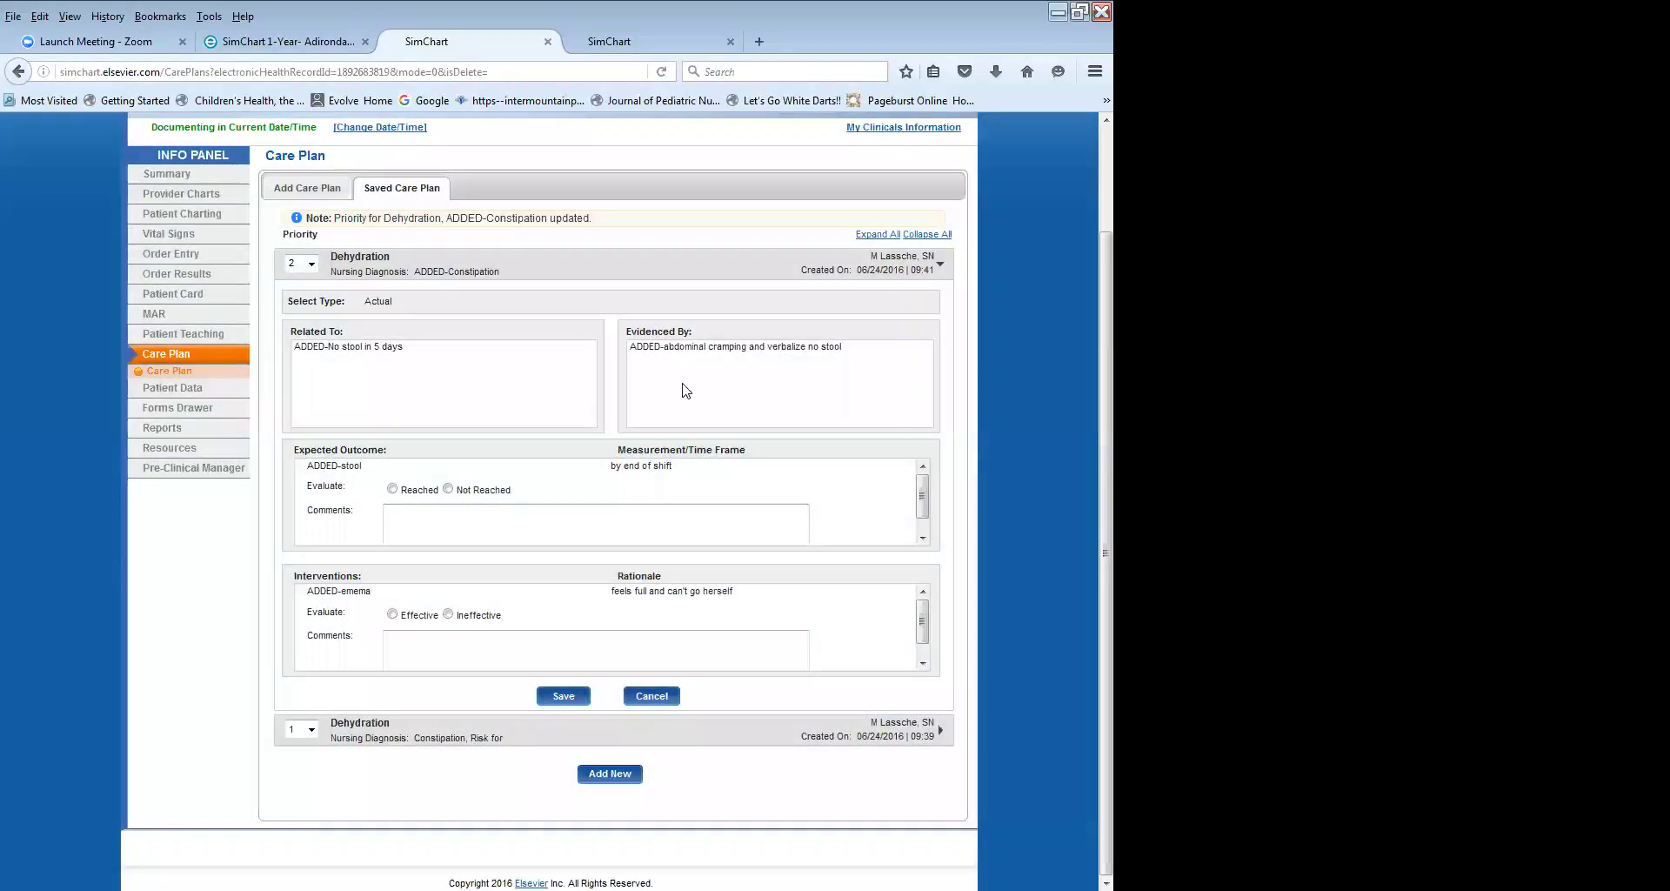
left_click(440, 530)
type("dsdfgsdfgsdfgsdfg")
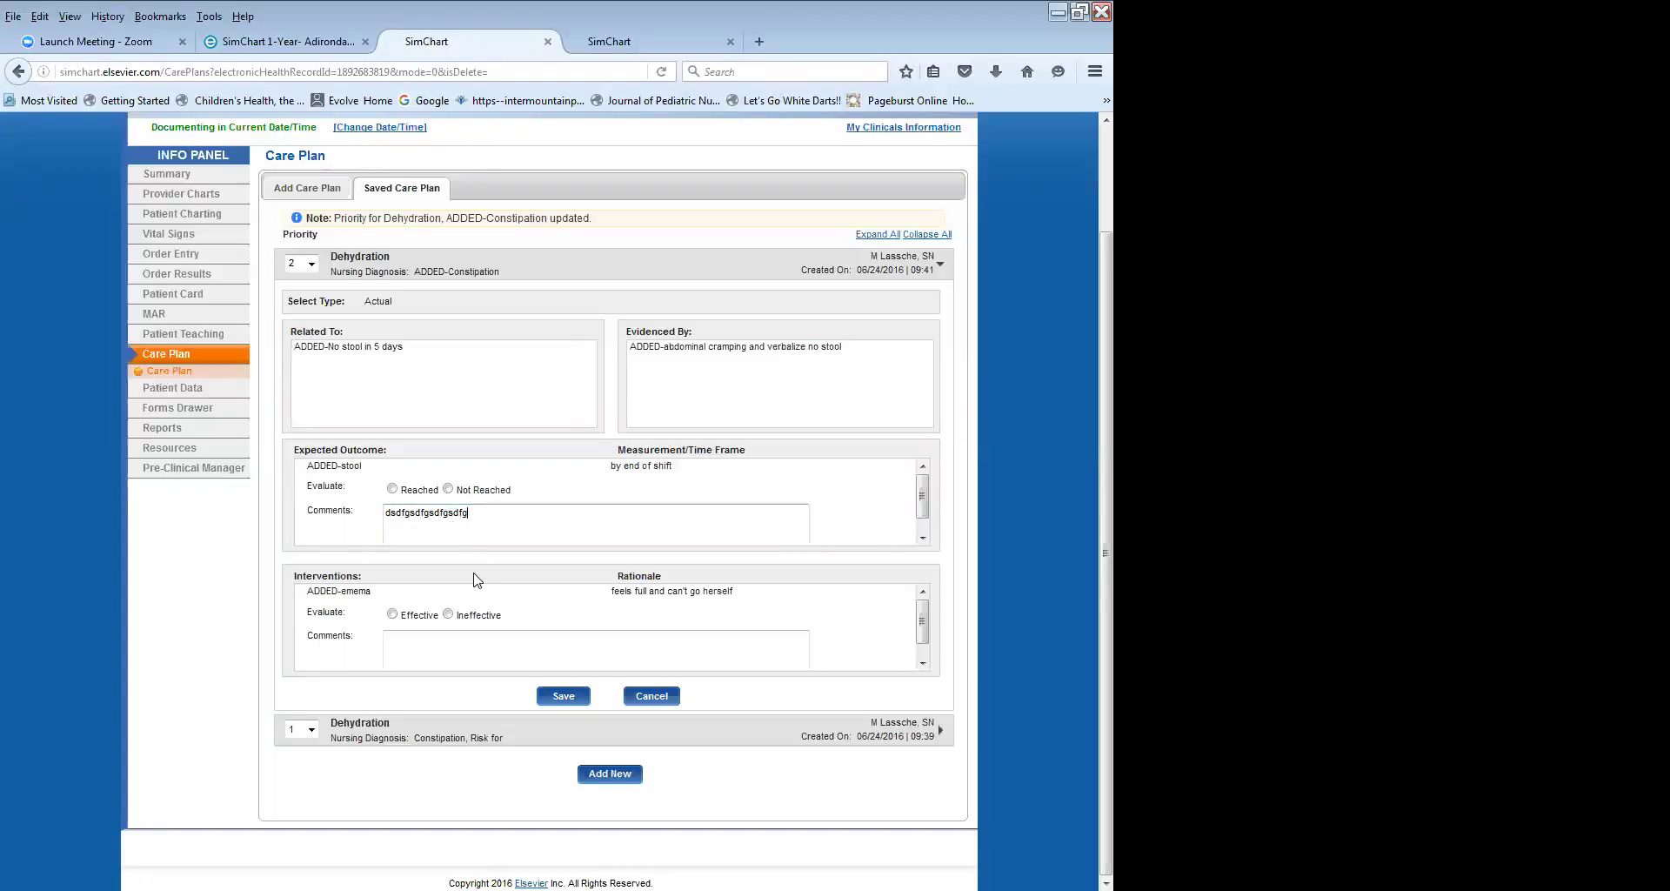
Evaluate the emema intervention as Ineffective with the comment "df;akjdfkl;adfl;adfklja;dfklk;sdfl;aksdflkasdjf".
left_click(443, 649)
left_click(392, 614)
left_click(448, 614)
left_click(434, 645)
type("df;akjdfkl;adfl;adfklja;dfklk;sdfl;aksdflkasdjf")
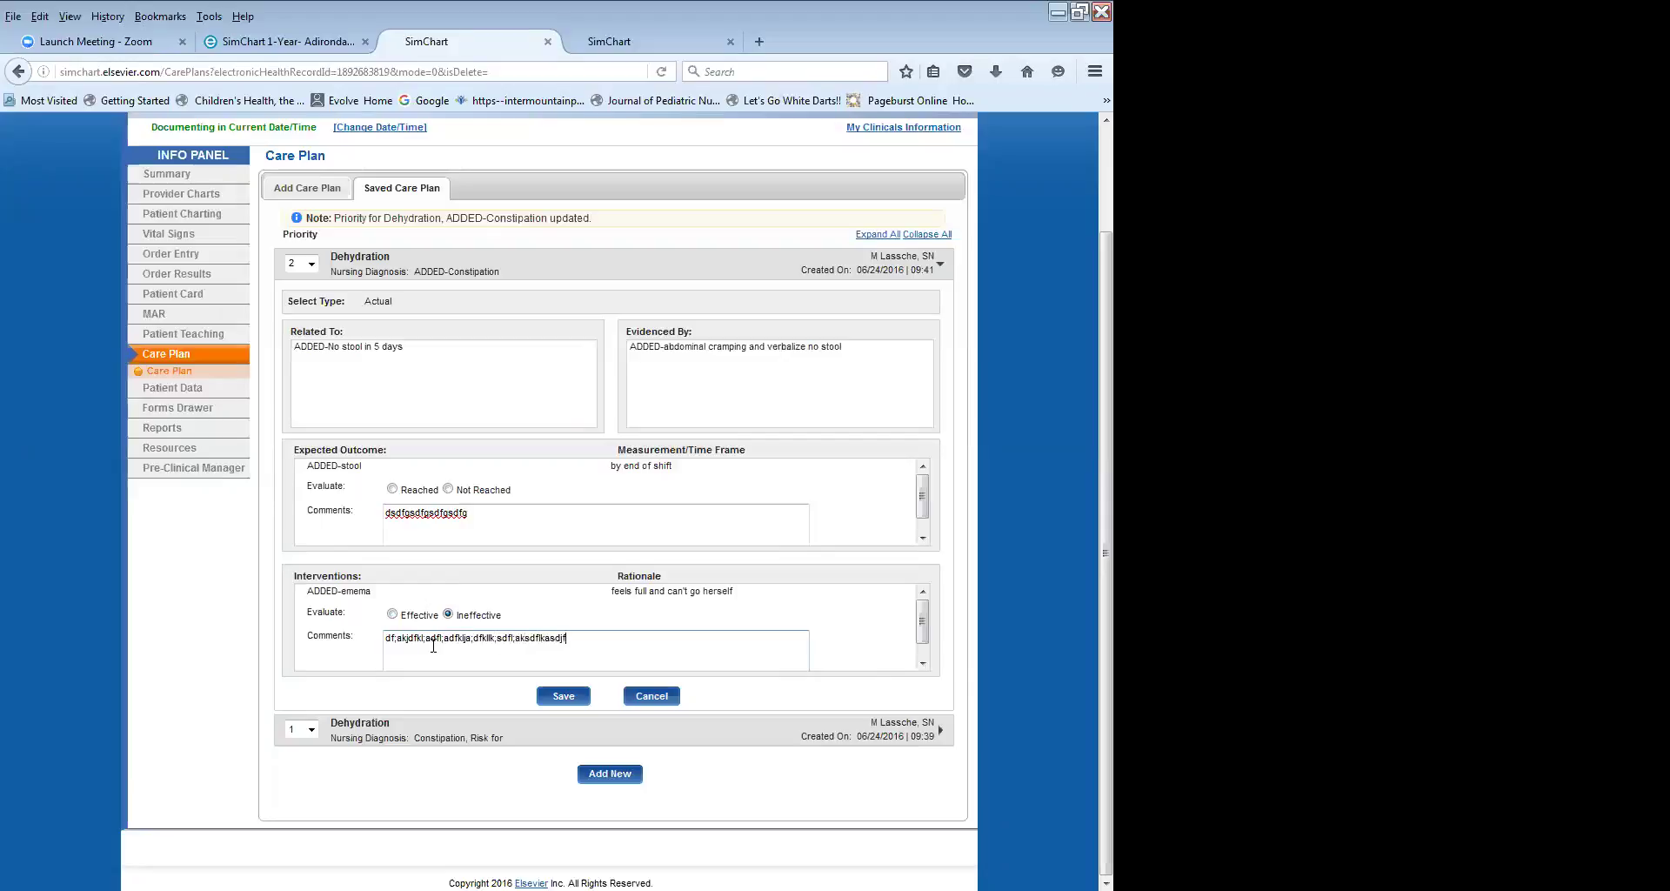
Evaluate the stool outcome as Reached and save the care plan evaluation.
key("Tab")
key("Return")
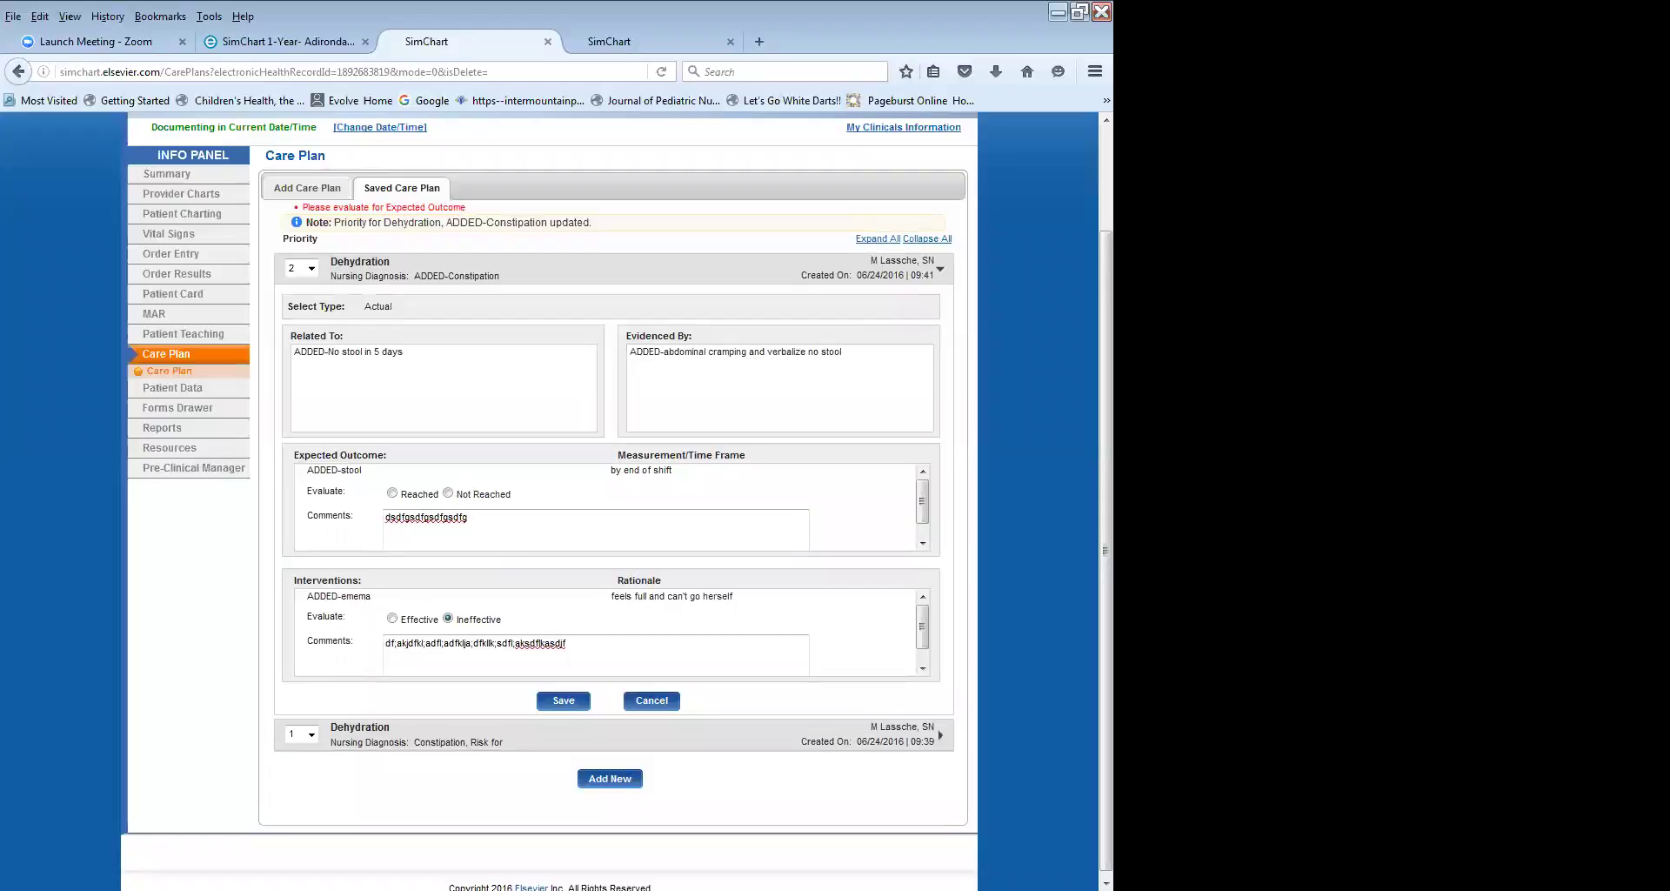
left_click(393, 494)
key("Return")
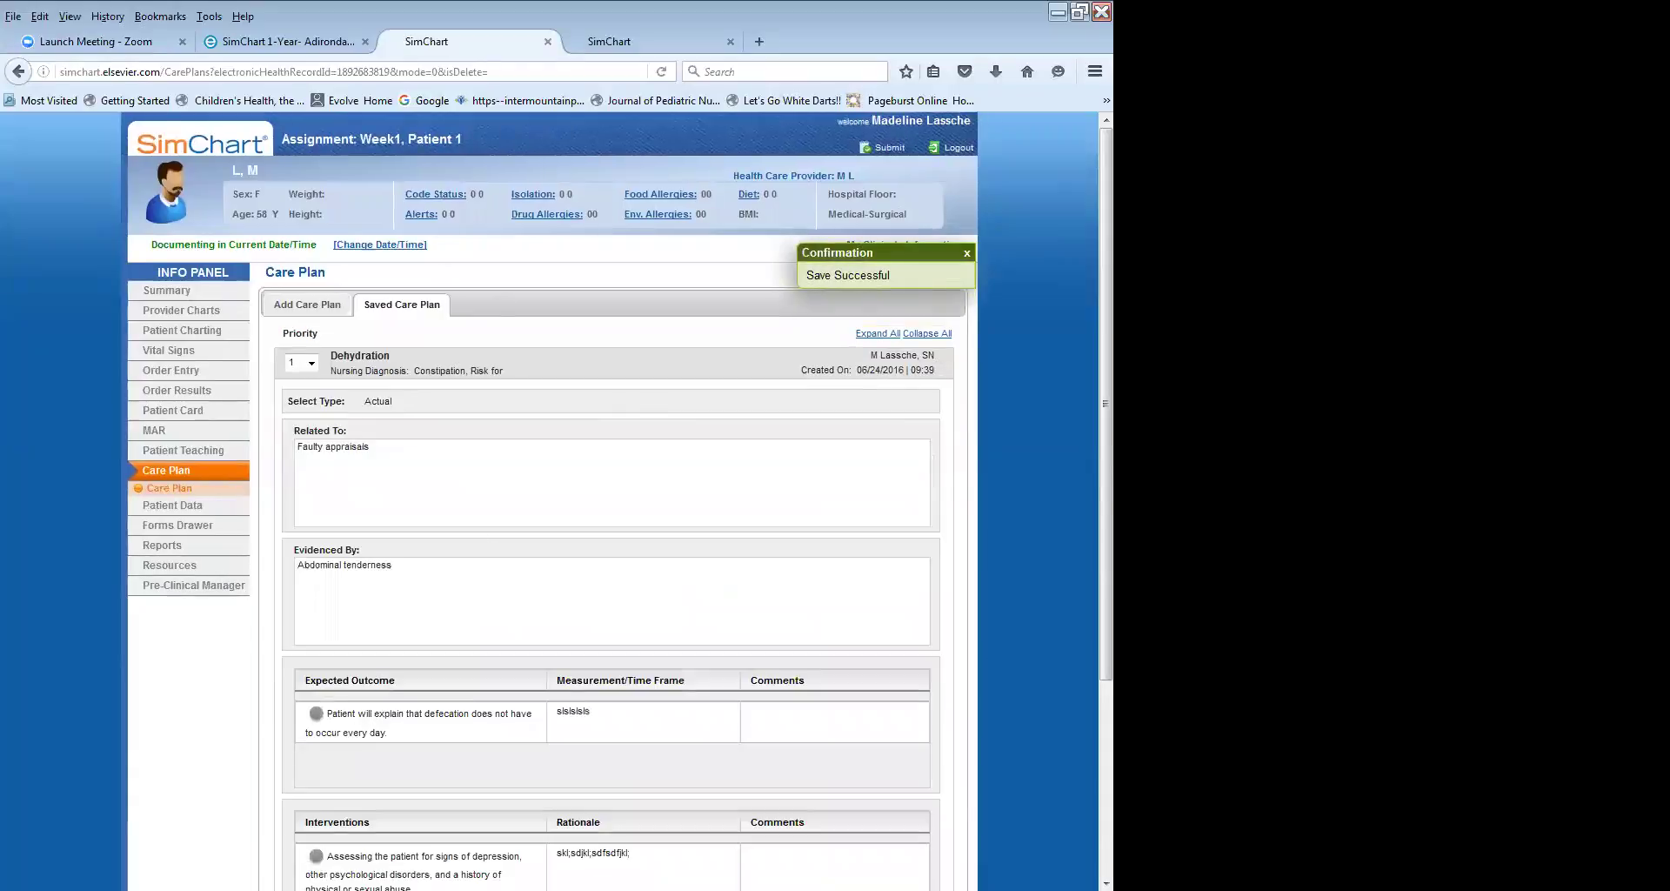
scroll(642, 216, "down", 3)
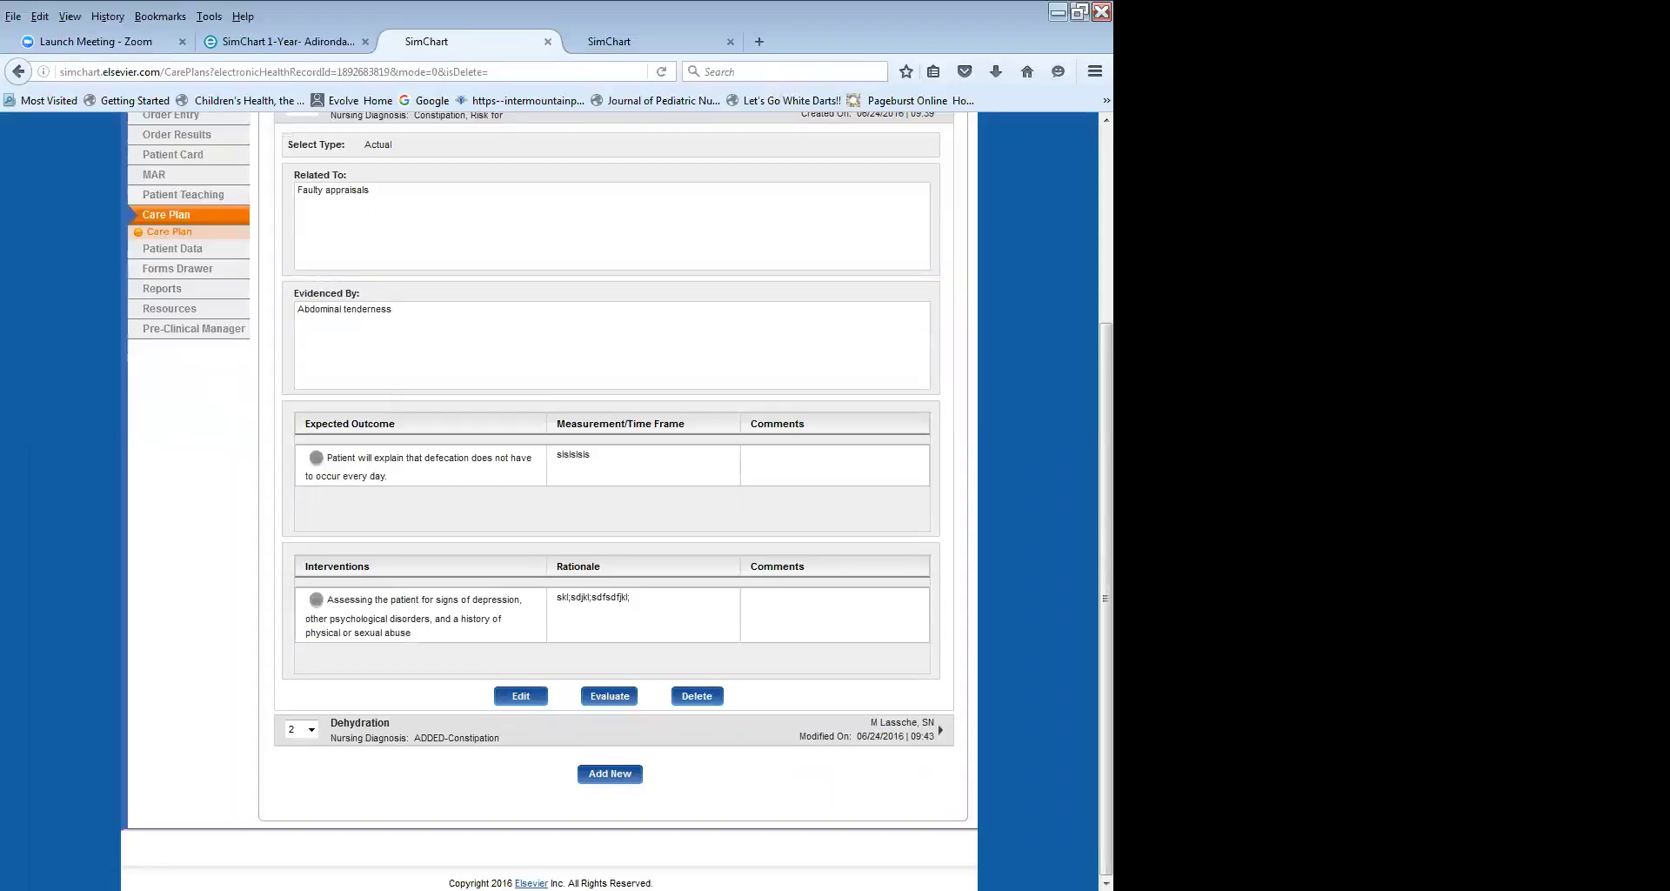
Close the patient's saved care plan chart and return to the Evolve training course page.
scroll(618, 435, "up", 3)
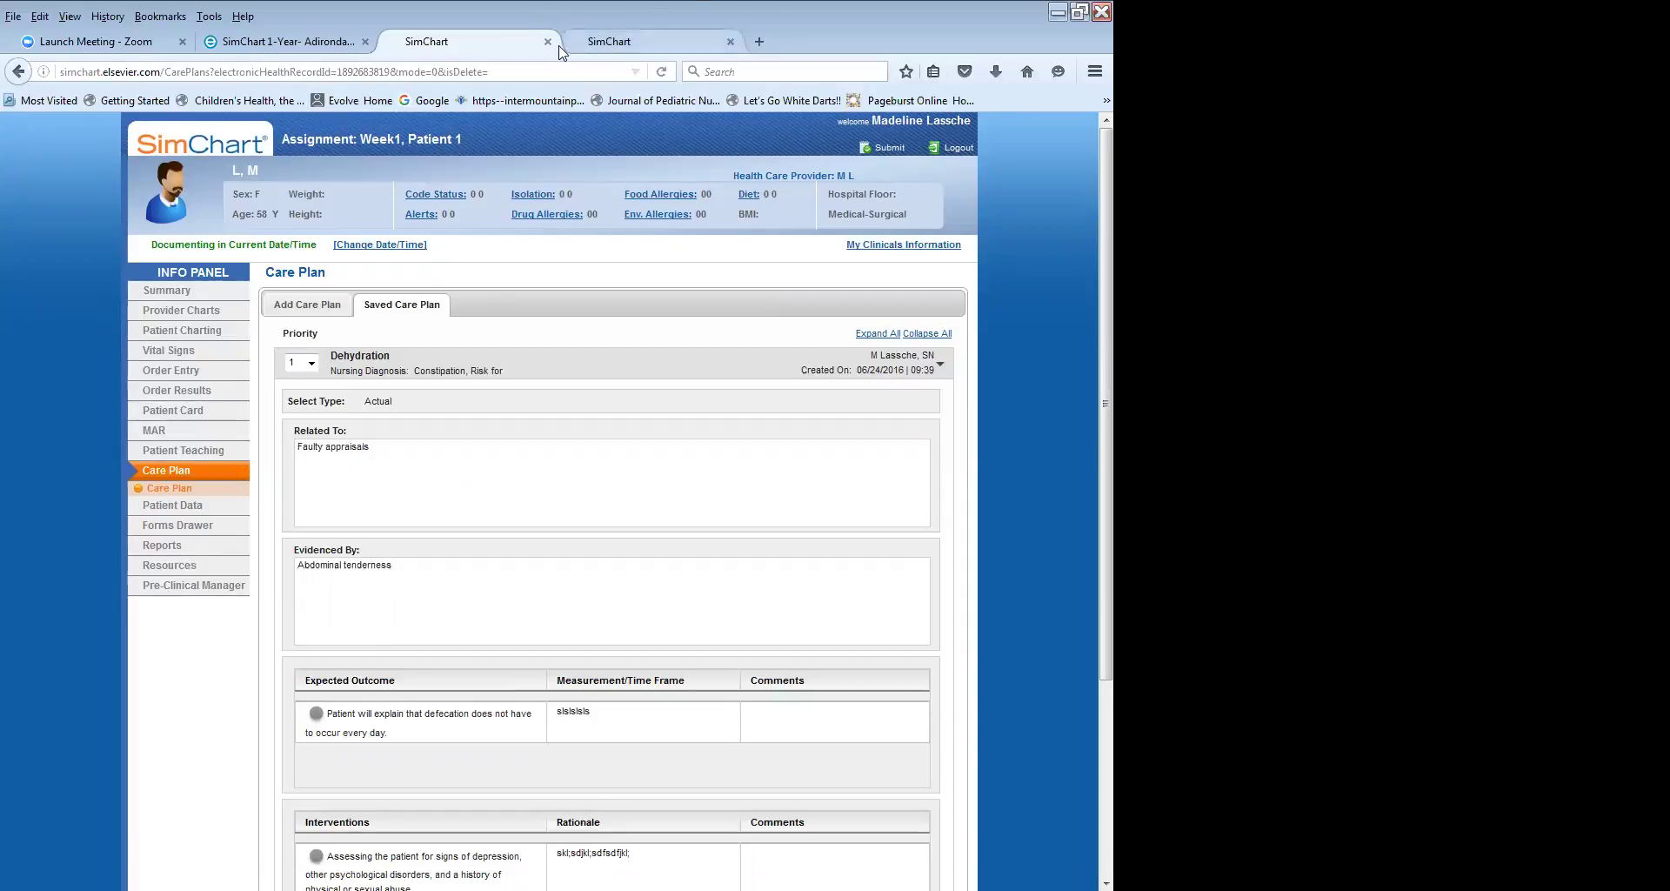
left_click(651, 44)
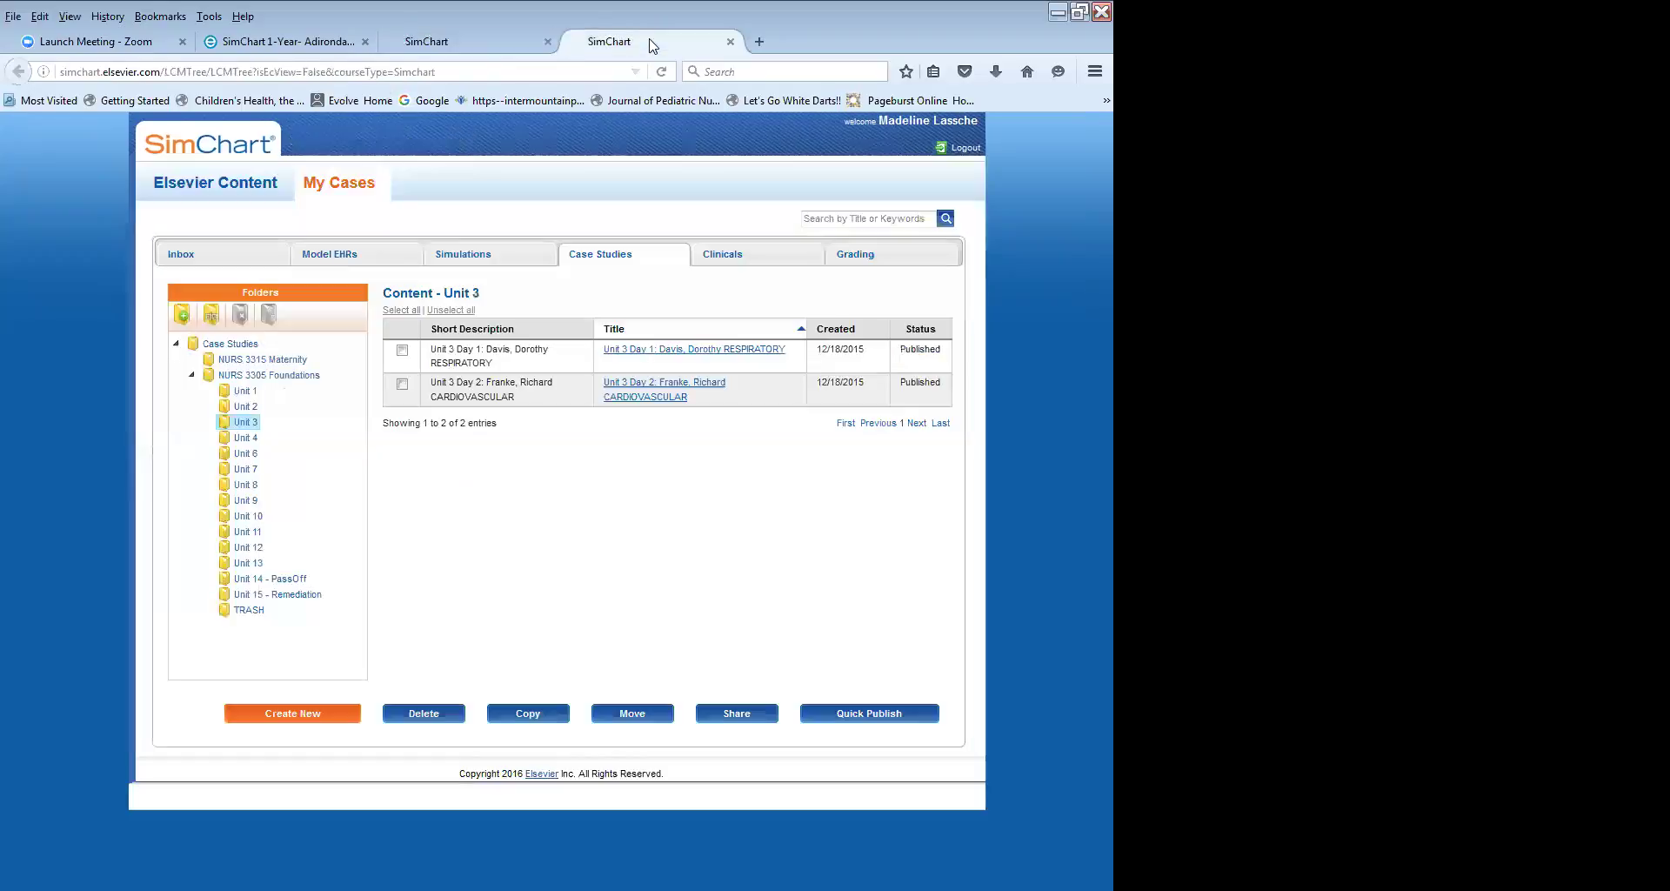
left_click(478, 42)
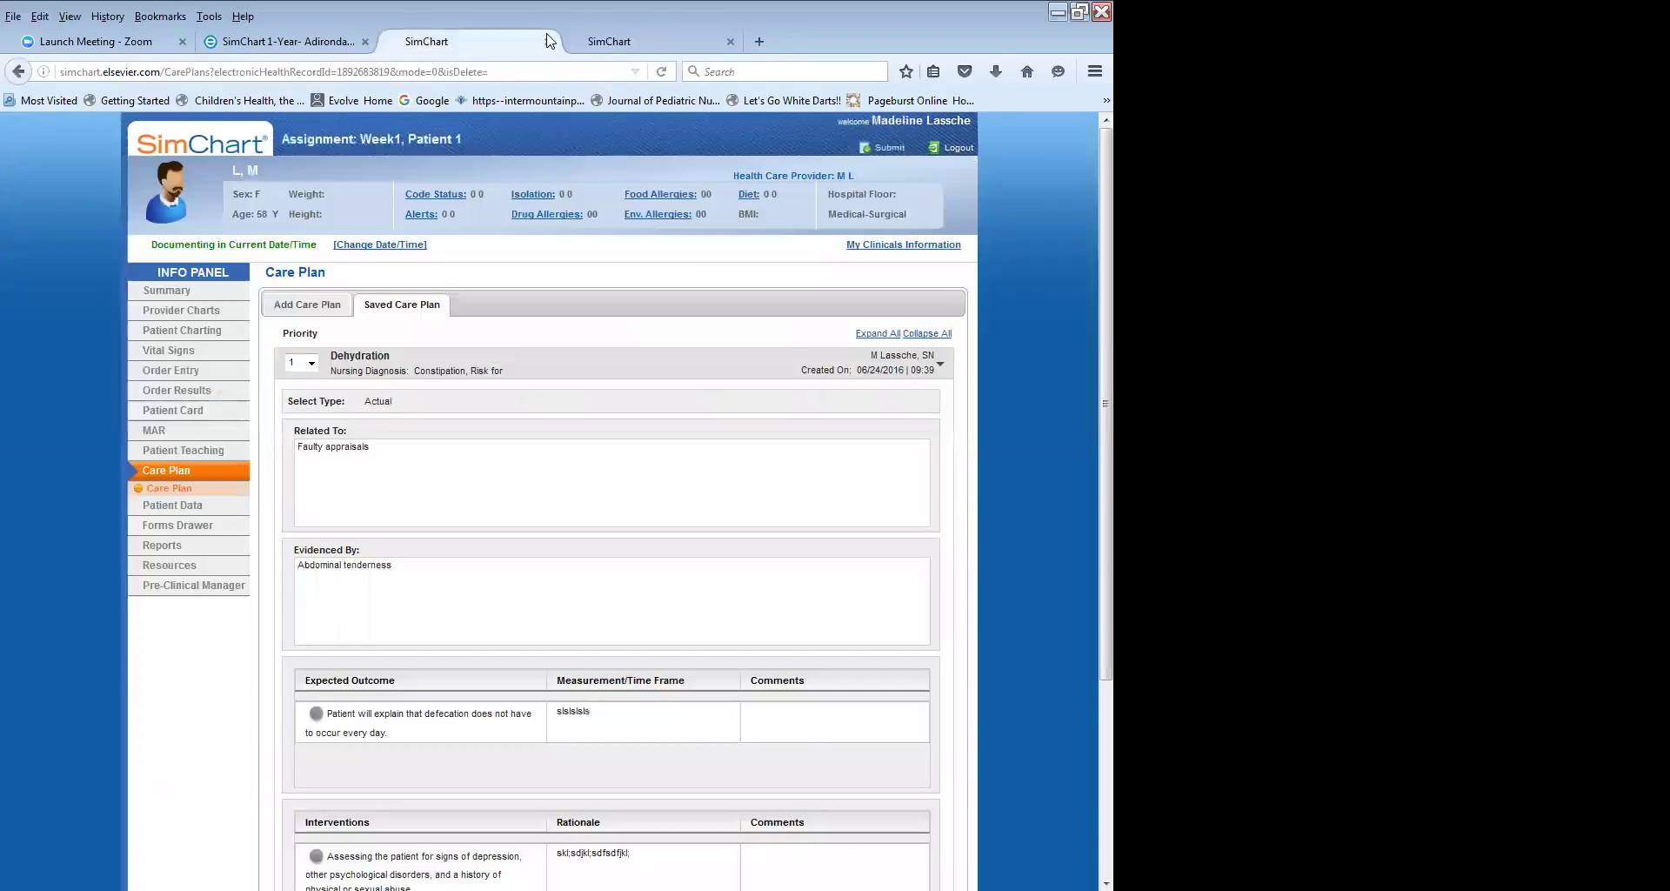
left_click(550, 41)
left_click(274, 41)
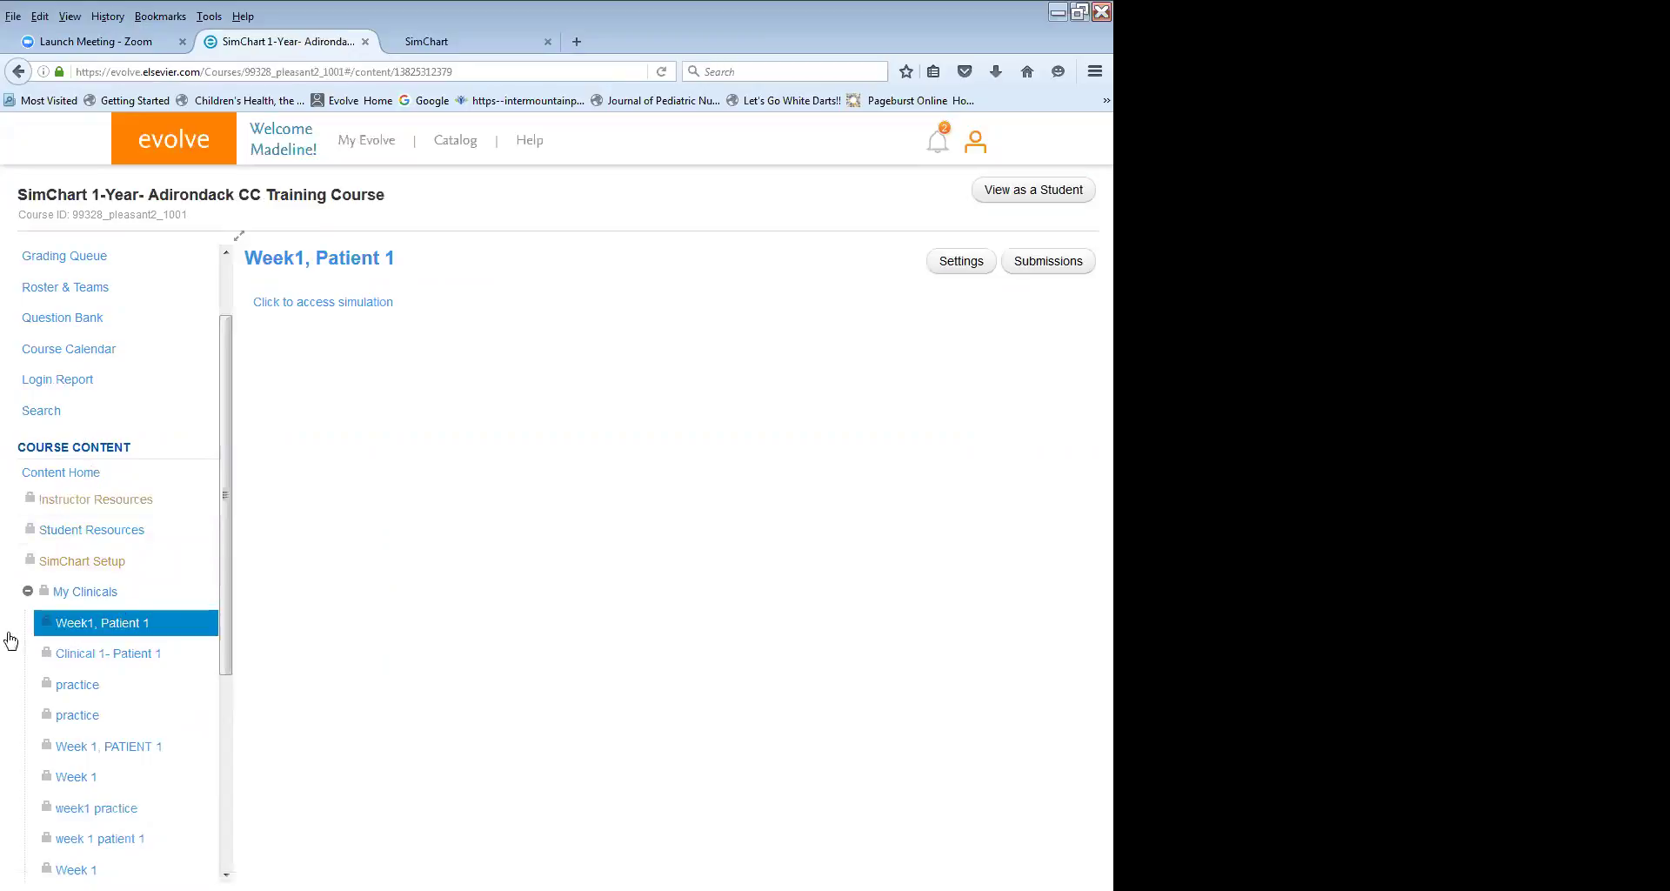
View the list of students for the Week1, Patient 1 assignment and close it.
left_click(119, 628)
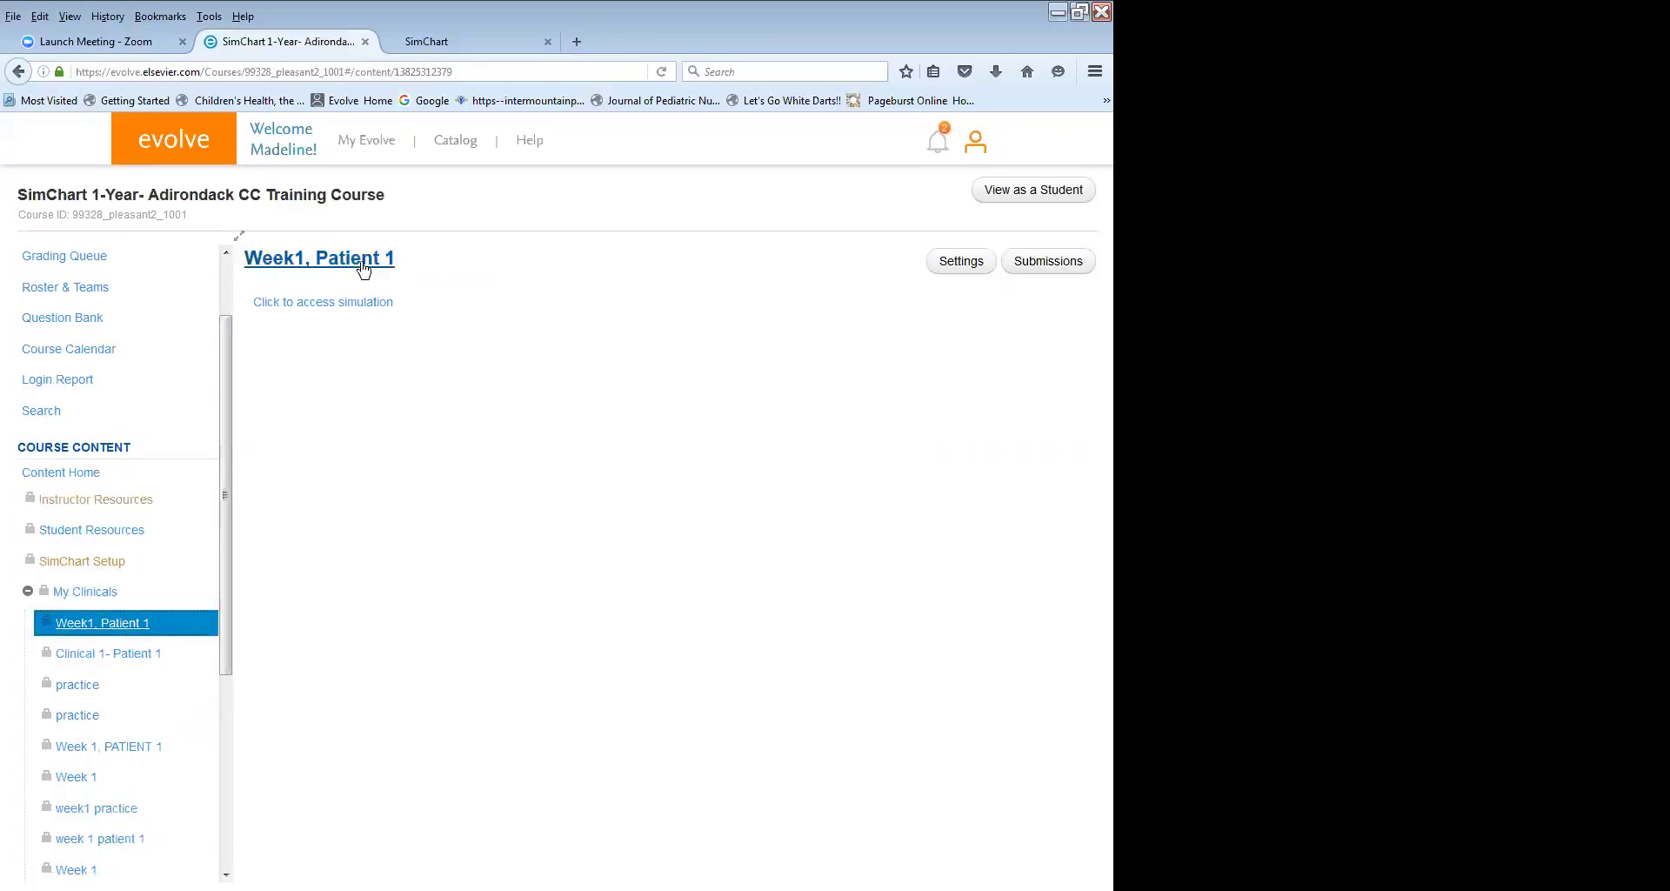
left_click(340, 303)
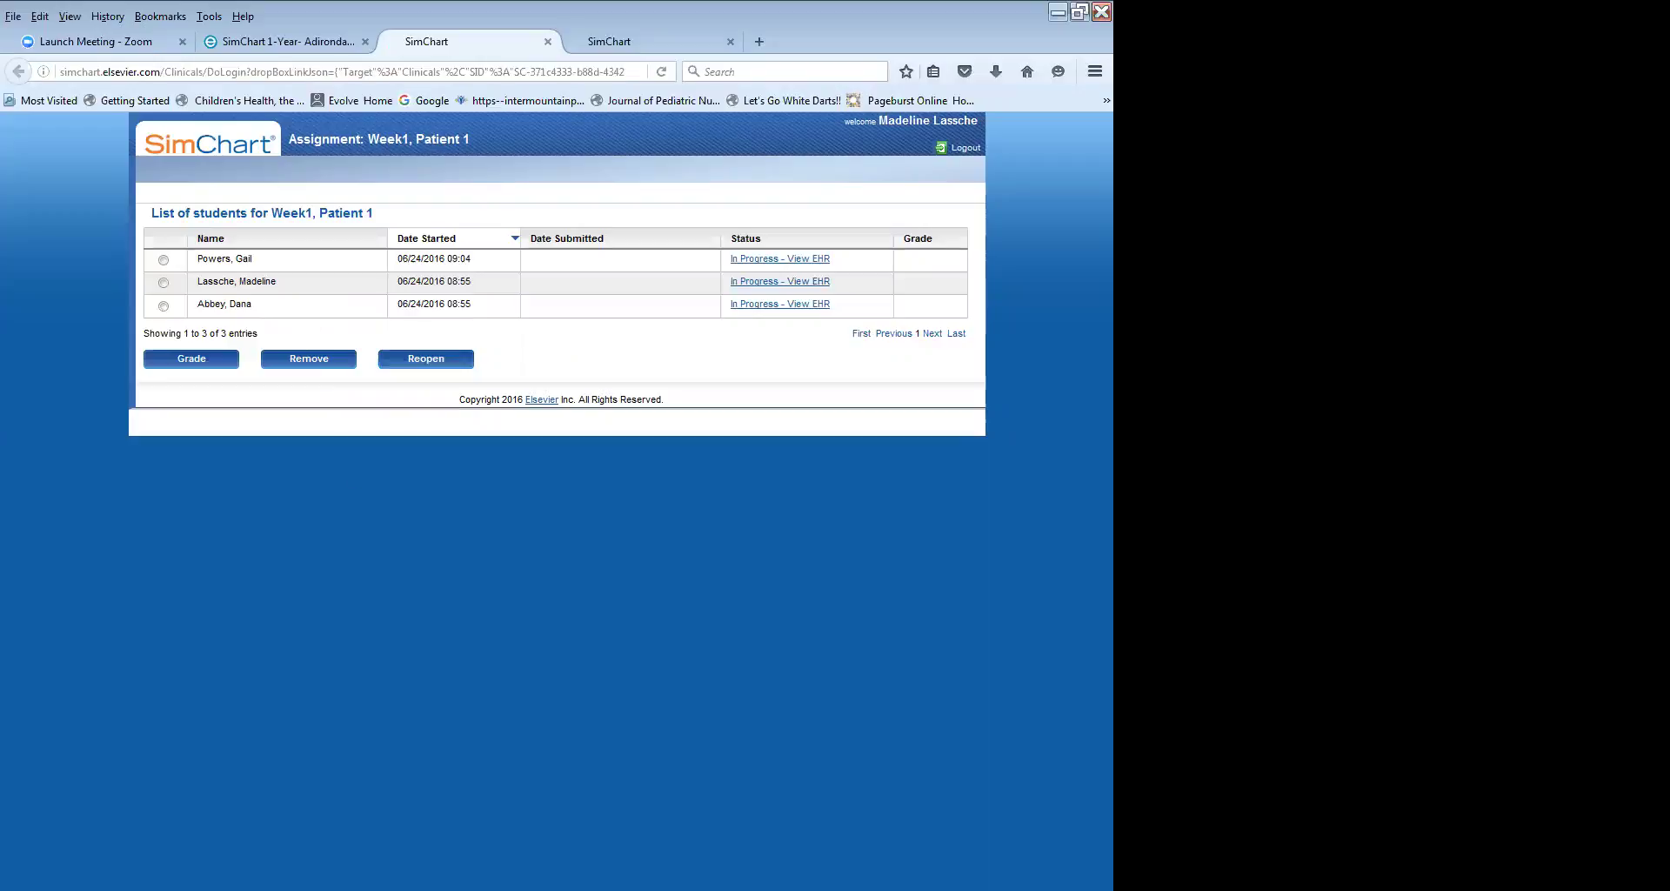
left_click(548, 42)
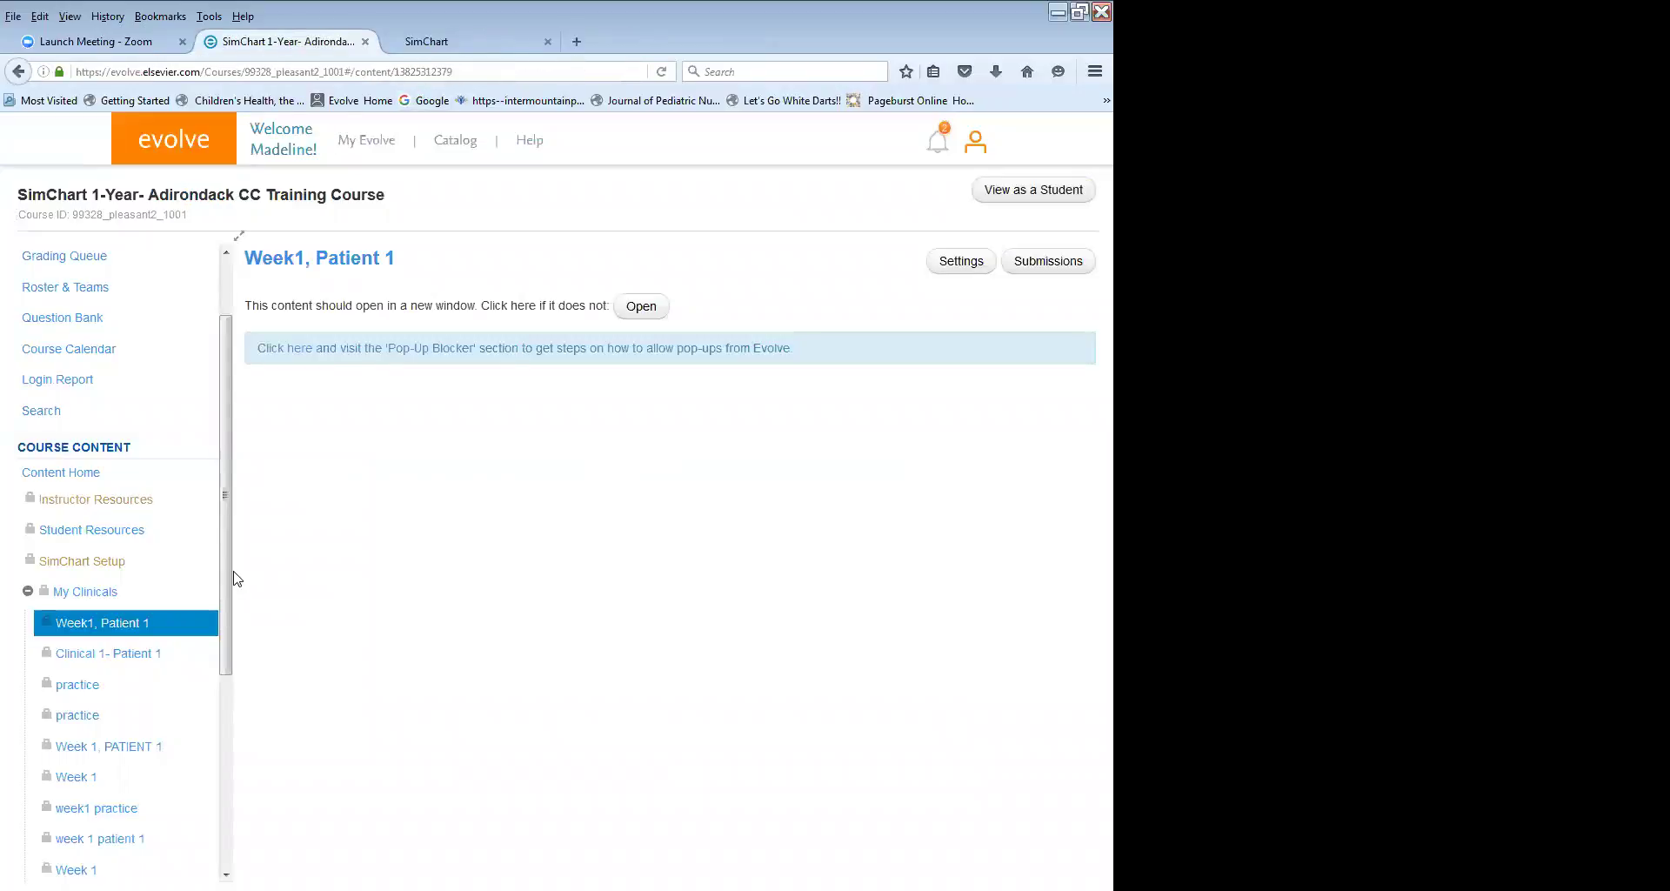
Collapse the My Clinicals folder in the course content and open the Week1, Patient 1 student list from the folder's assignments.
left_click(28, 600)
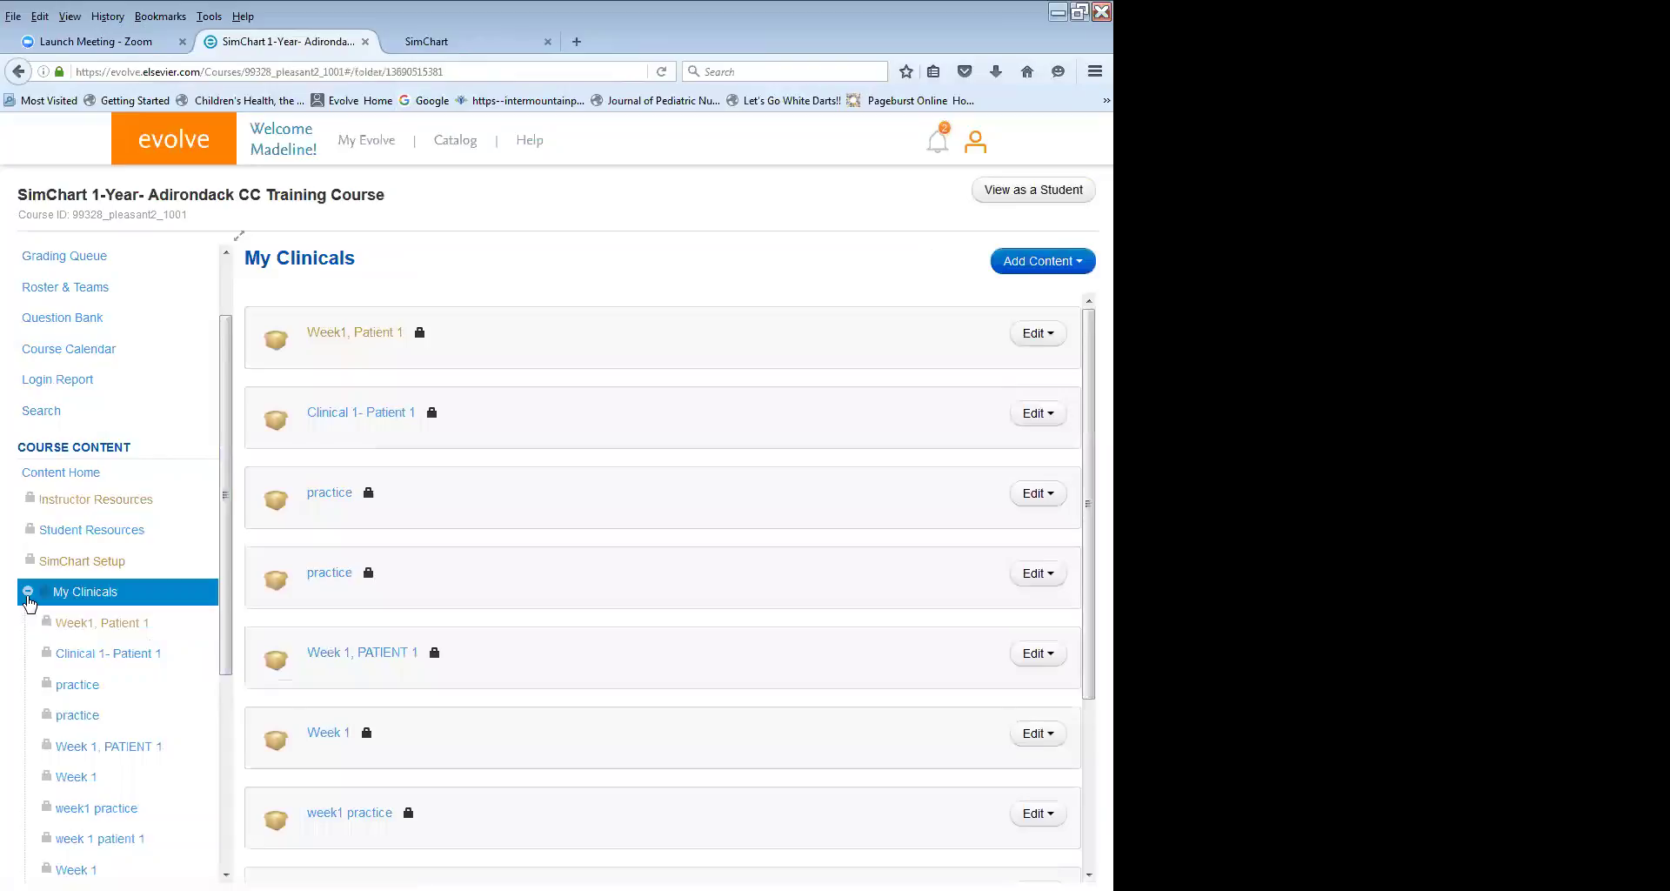
left_click(29, 598)
left_click_drag(228, 645, 224, 493)
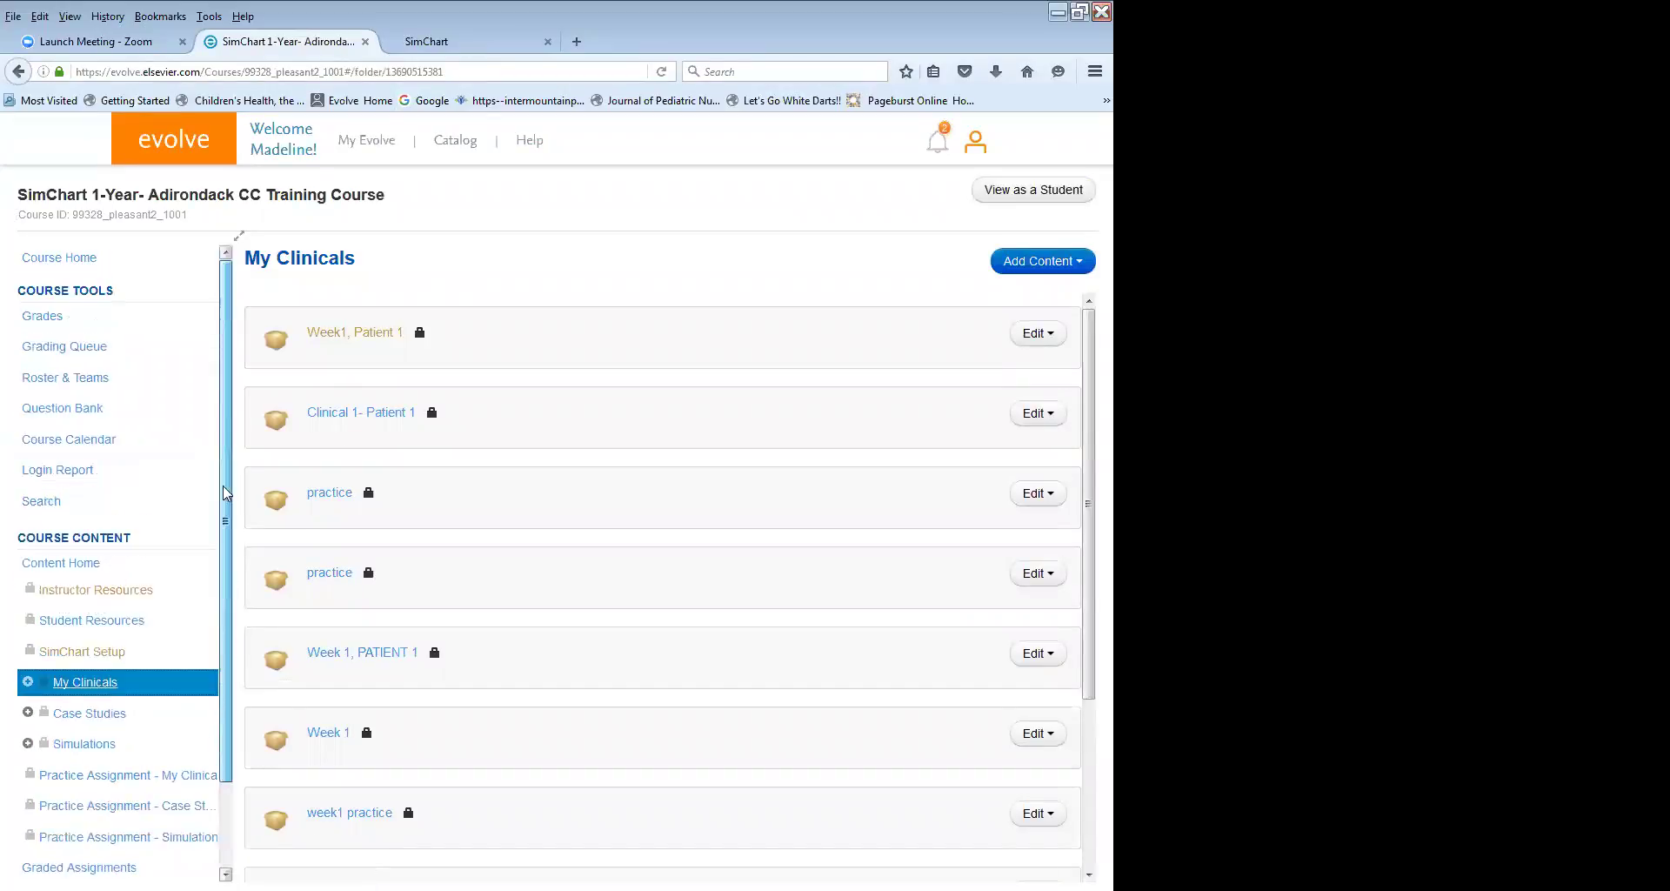
scroll(122, 557, "down", 3)
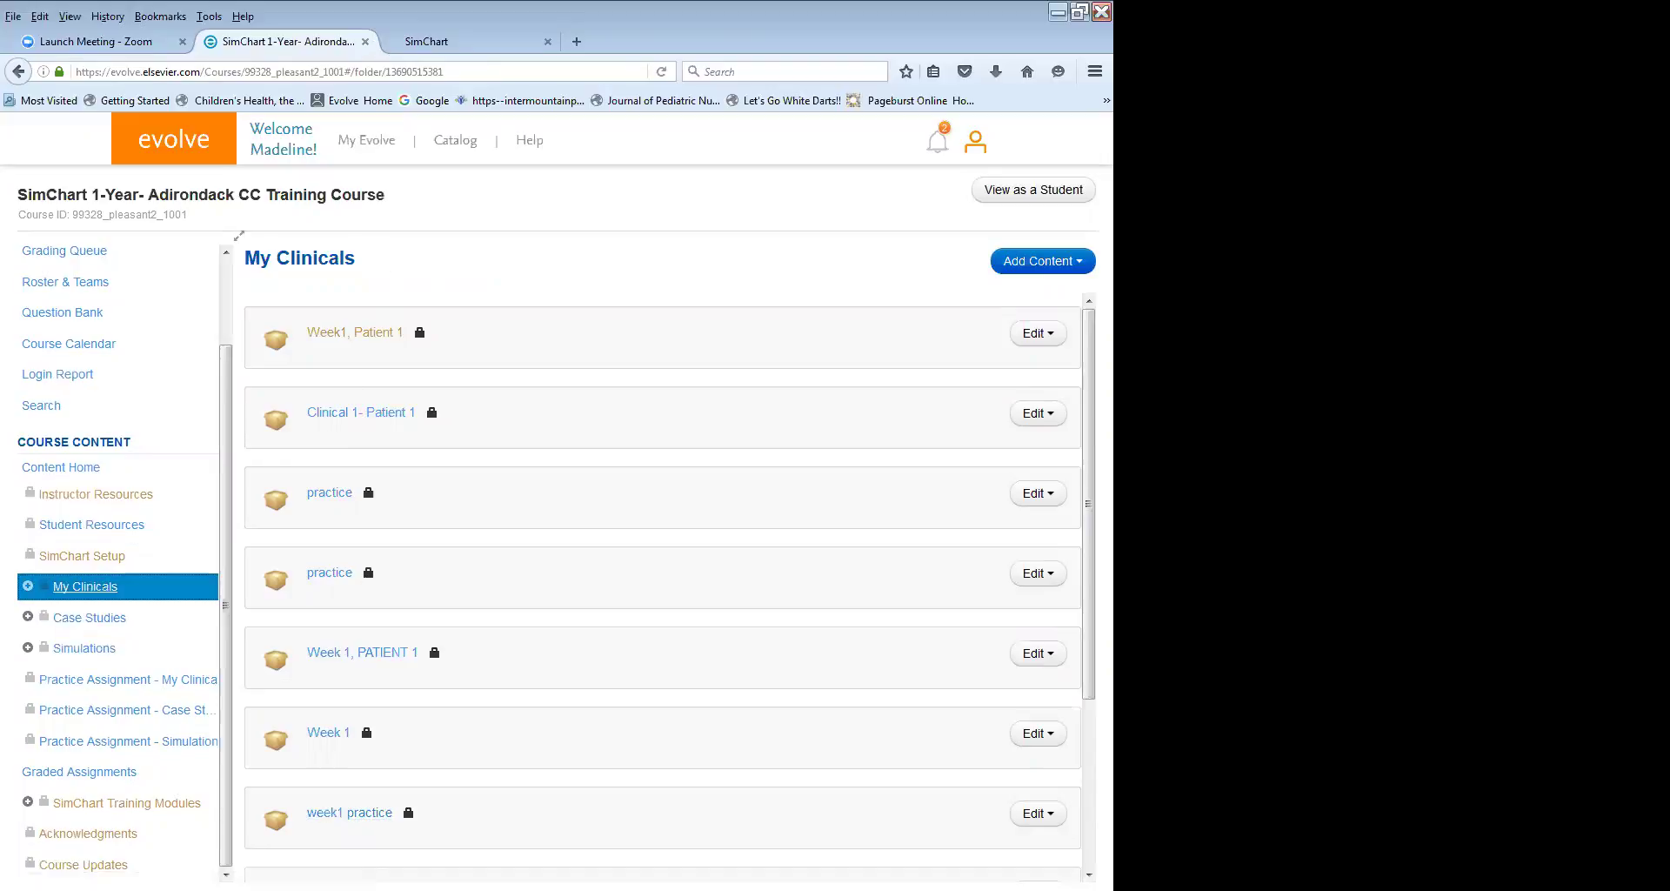
left_click(359, 335)
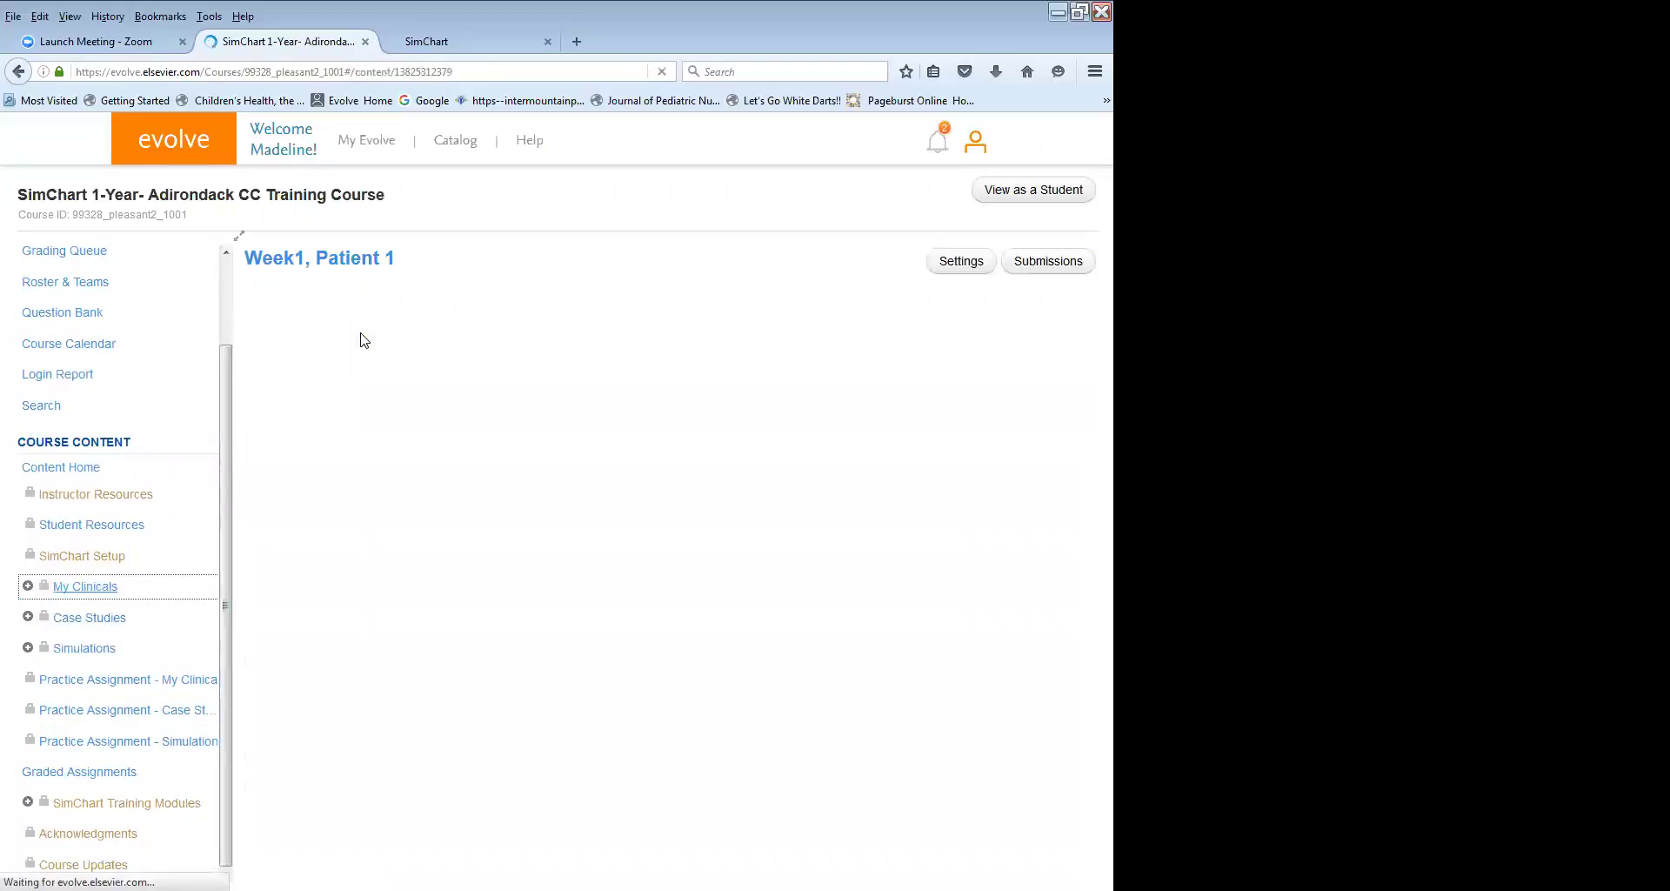
left_click(367, 303)
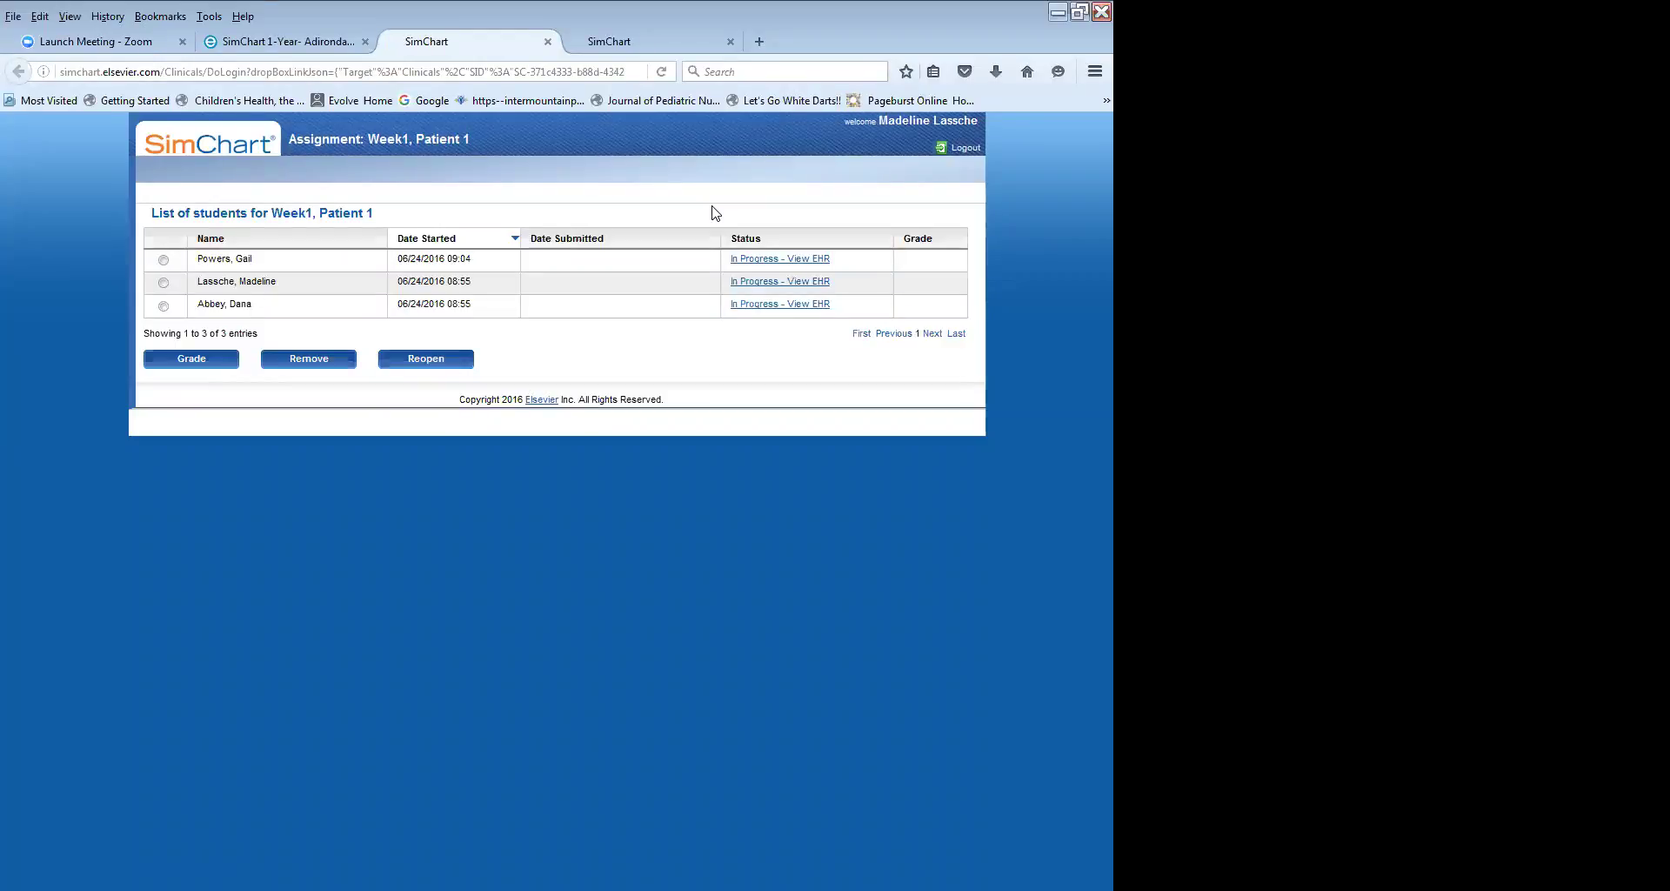
Return to the course's My Clinicals folder and check the Clinical 1- Patient 1 simulation, closing it again.
left_click(292, 43)
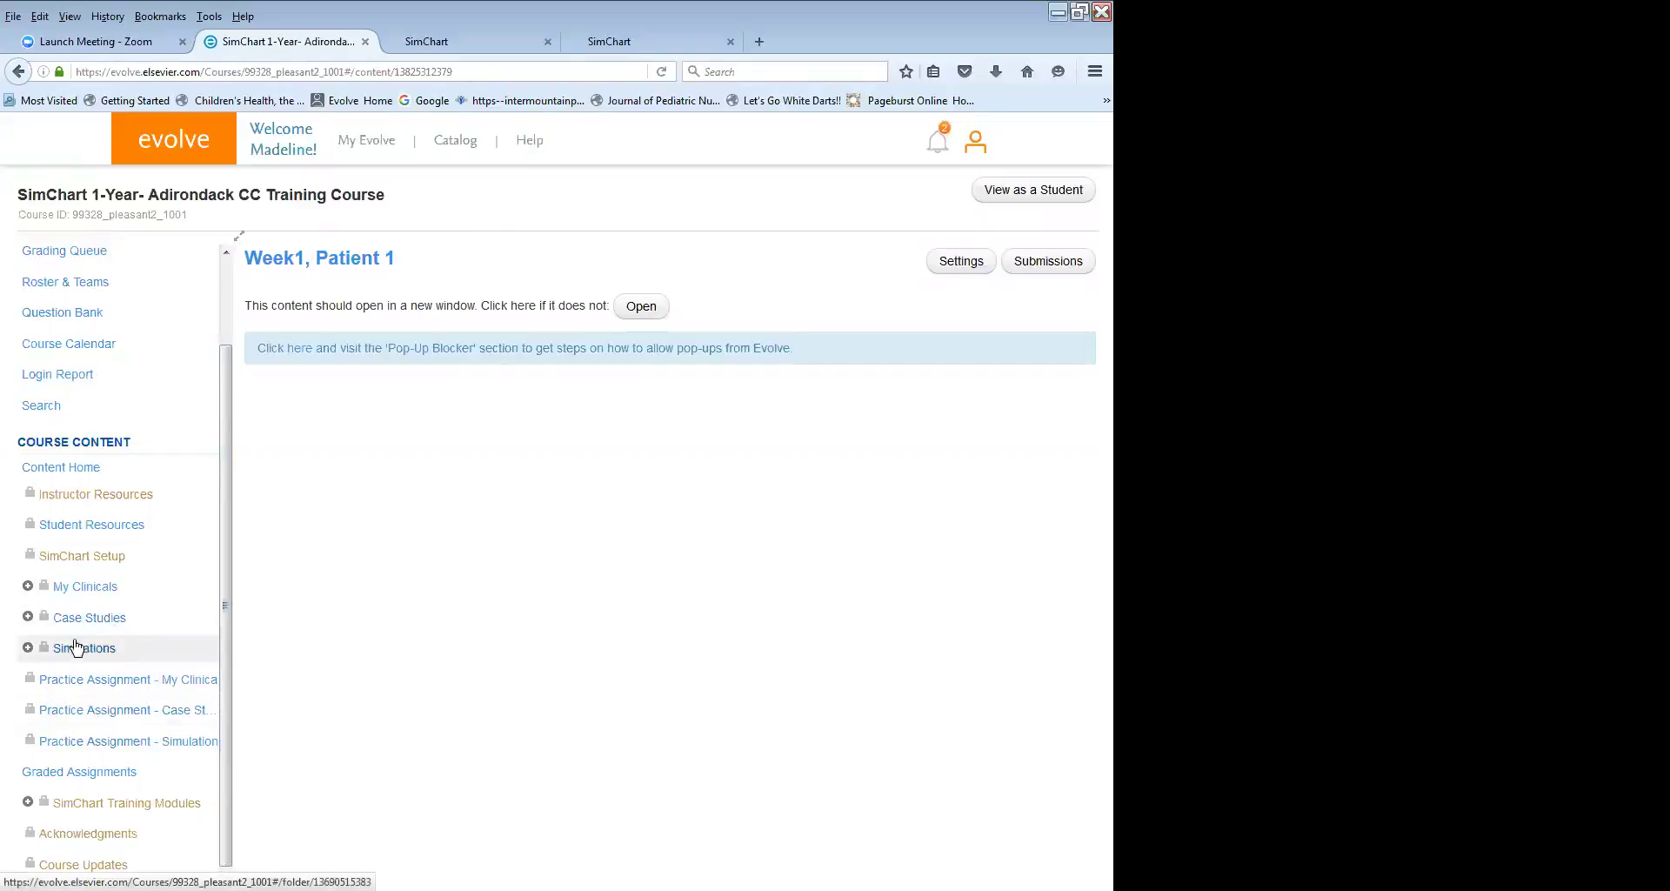
left_click(58, 587)
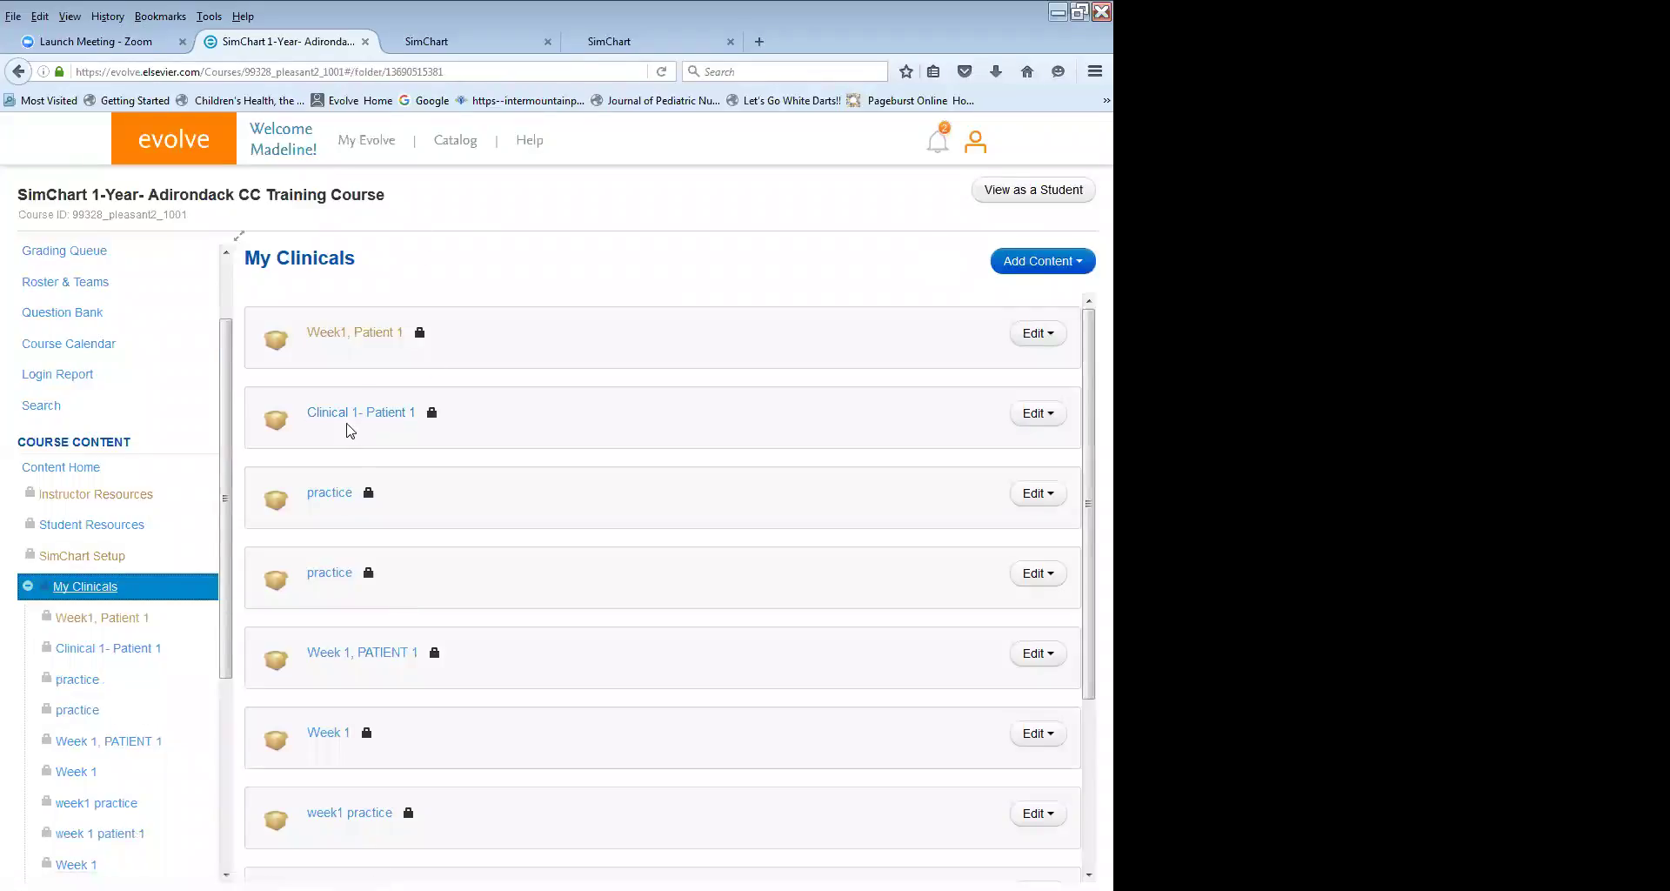
left_click(401, 422)
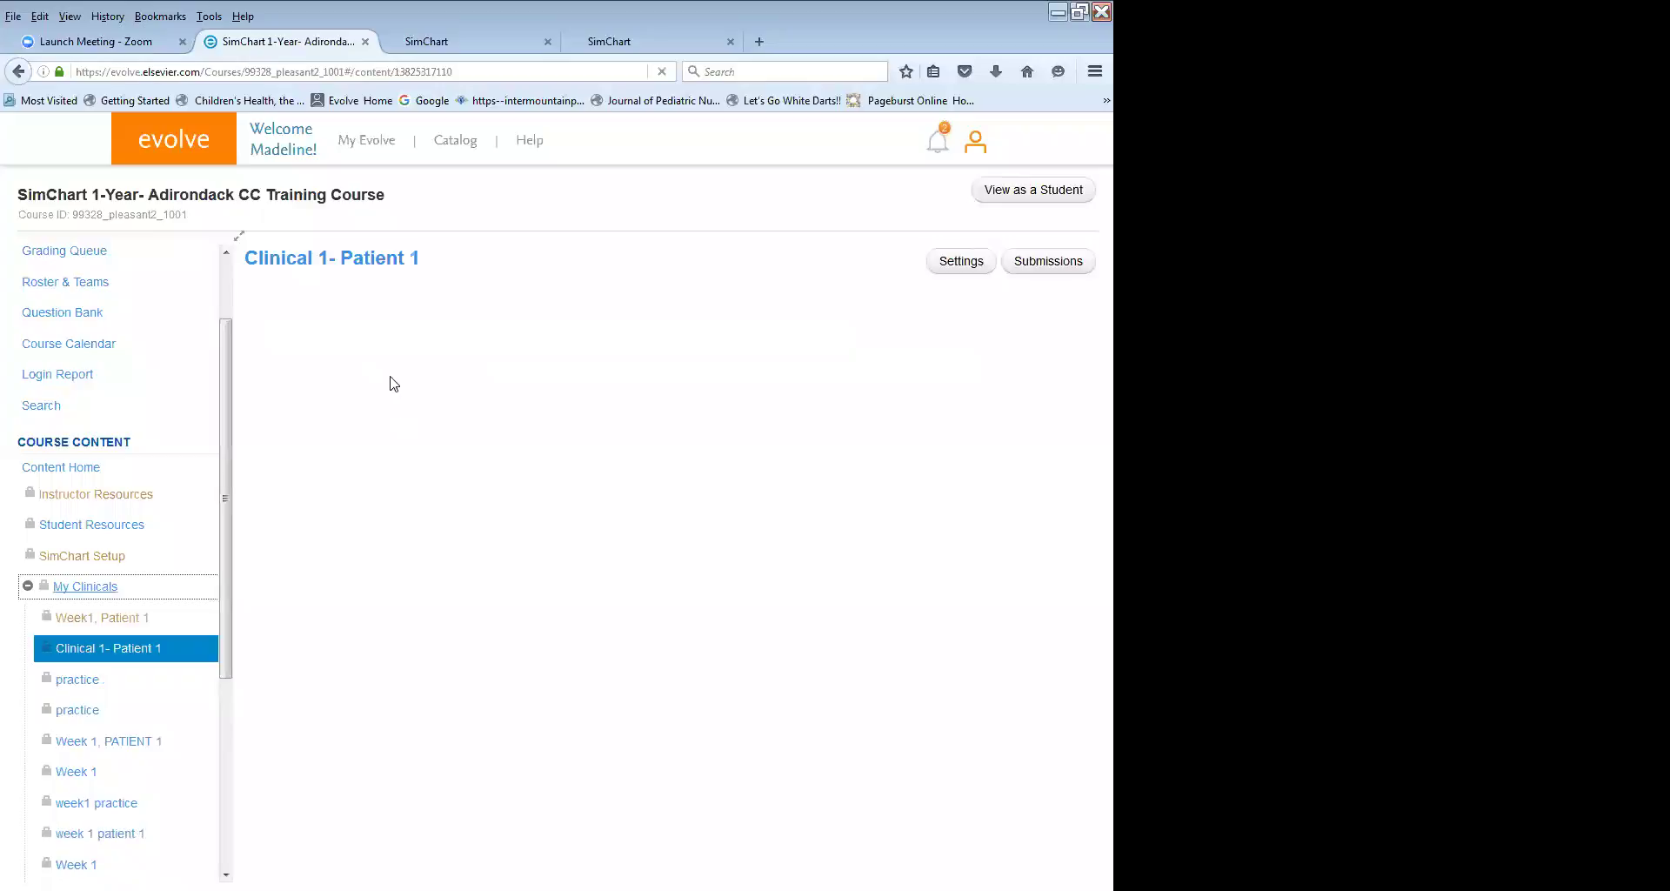
left_click(360, 304)
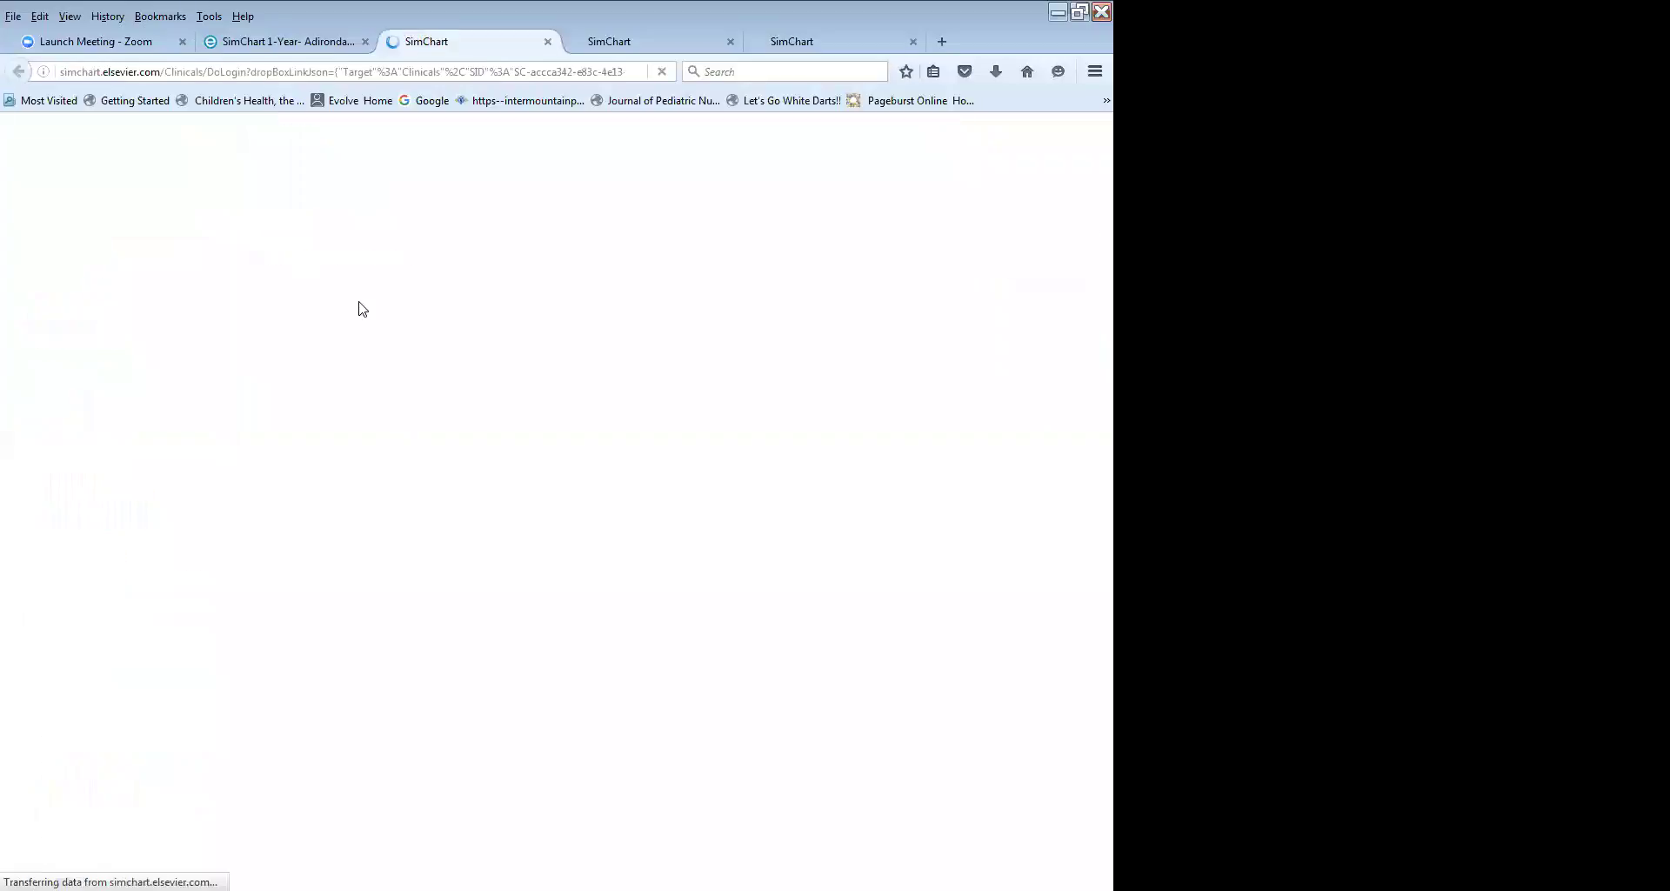
left_click(547, 42)
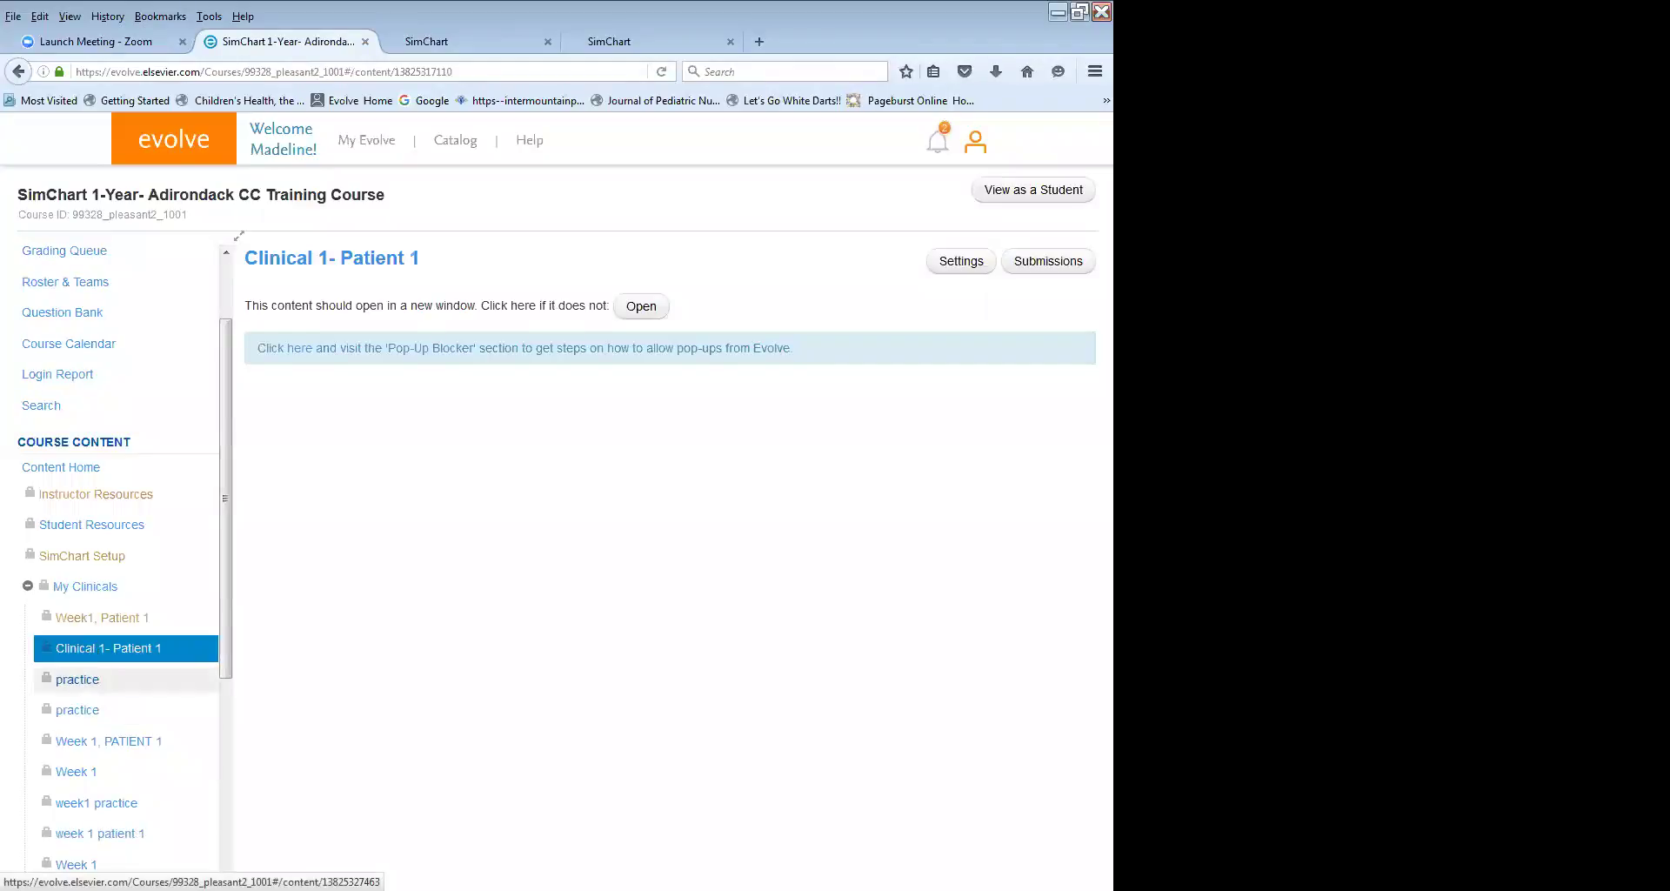
Check the list of students for the first practice assignment in My Clinicals and close it.
left_click(77, 680)
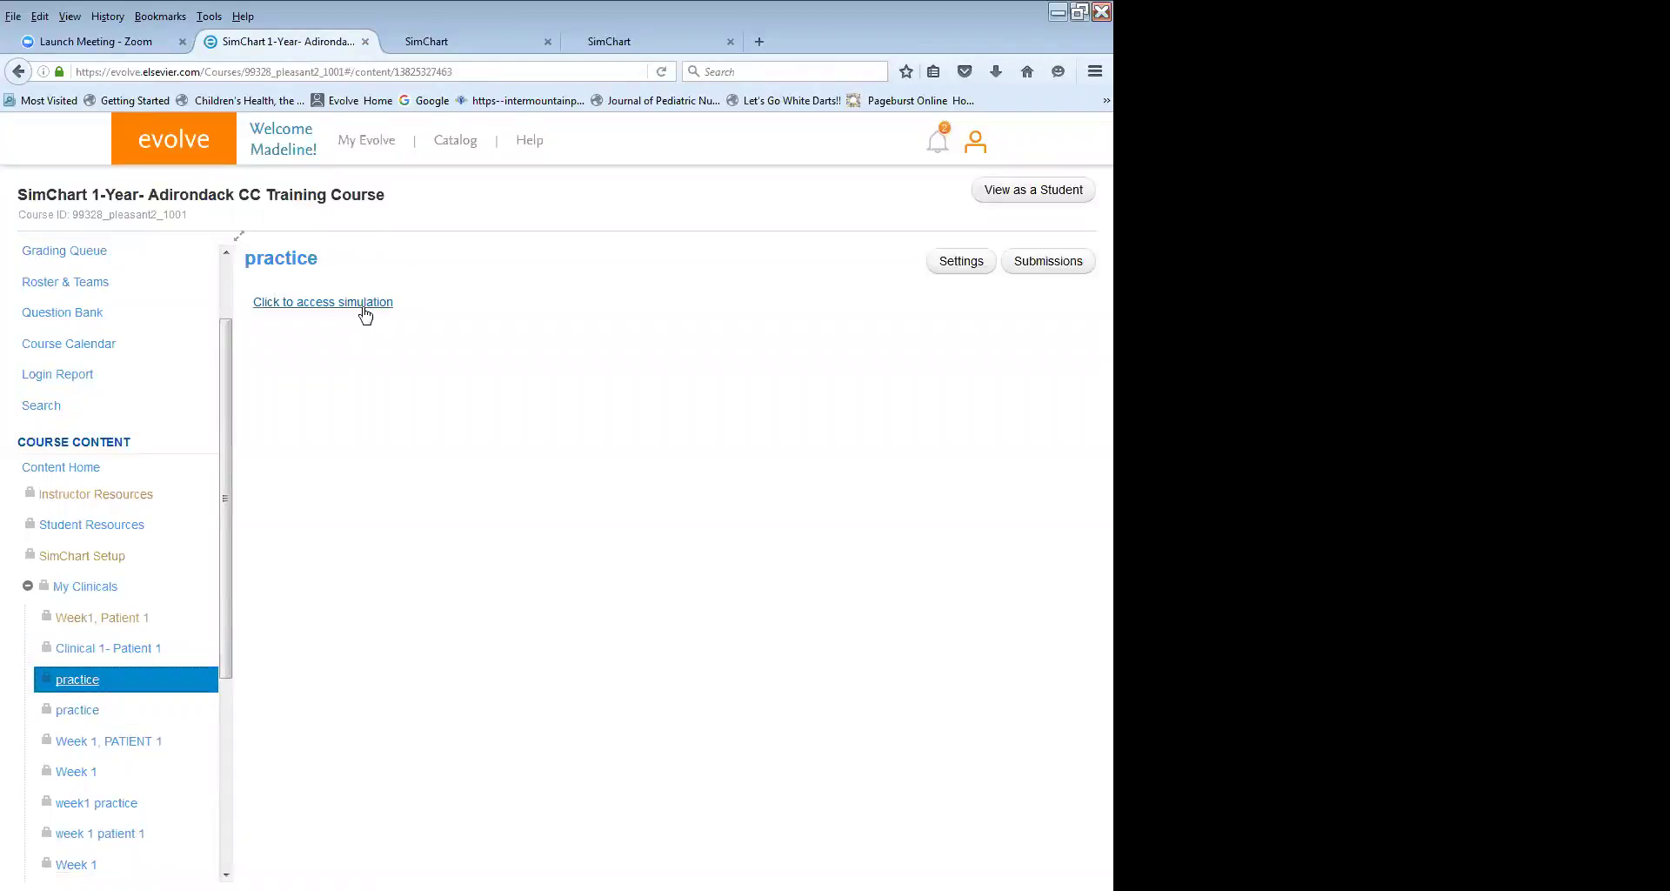
left_click(365, 307)
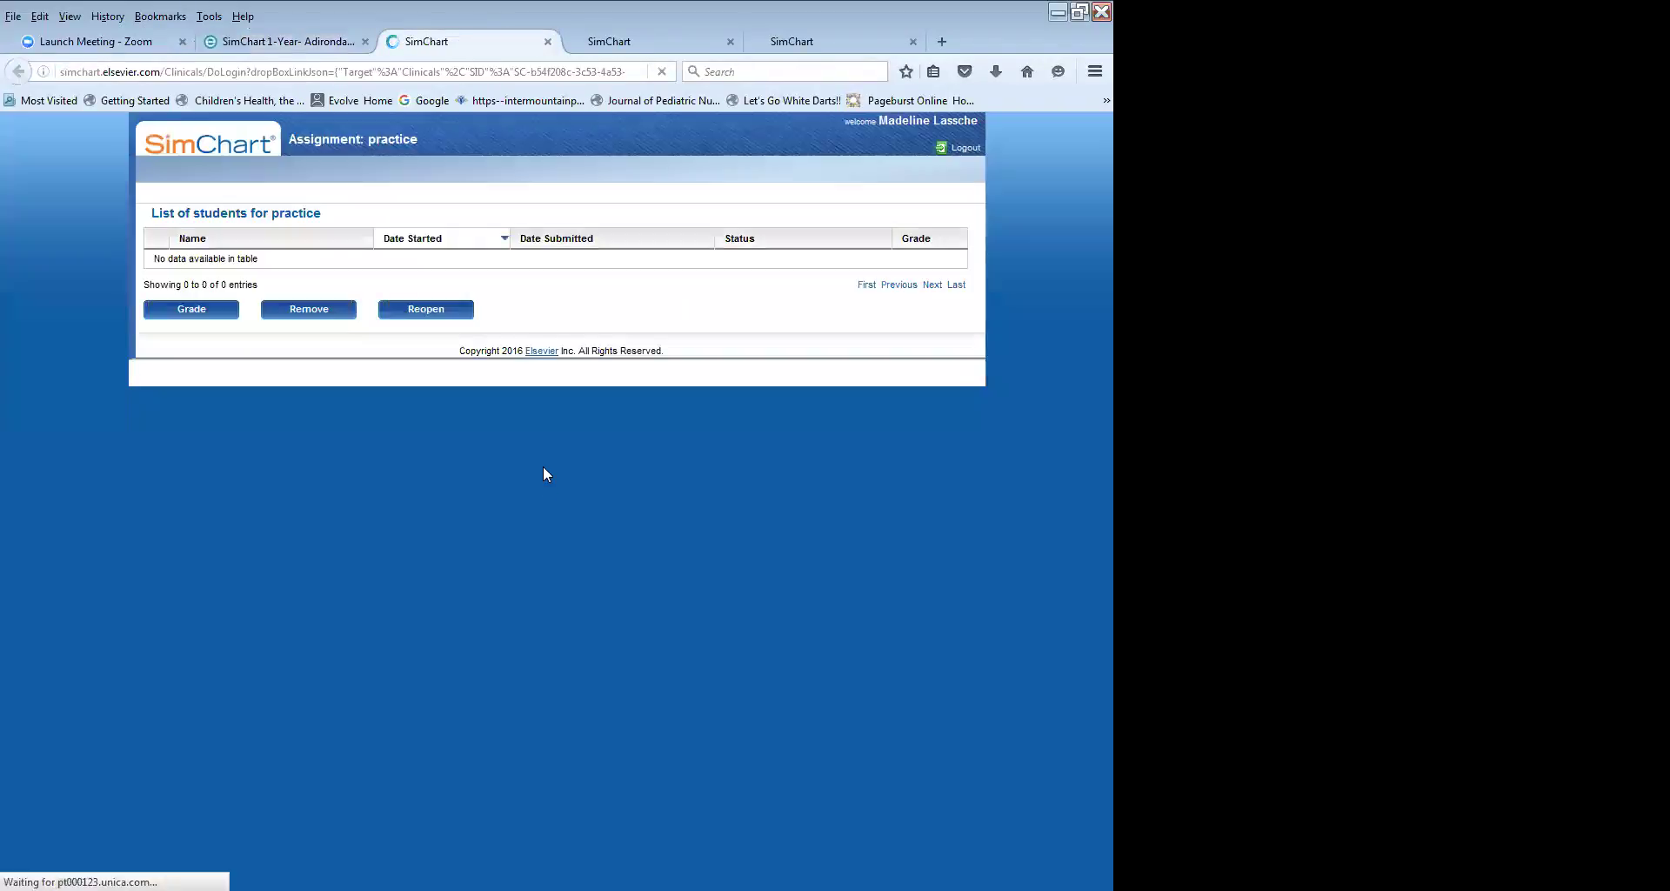
left_click(546, 42)
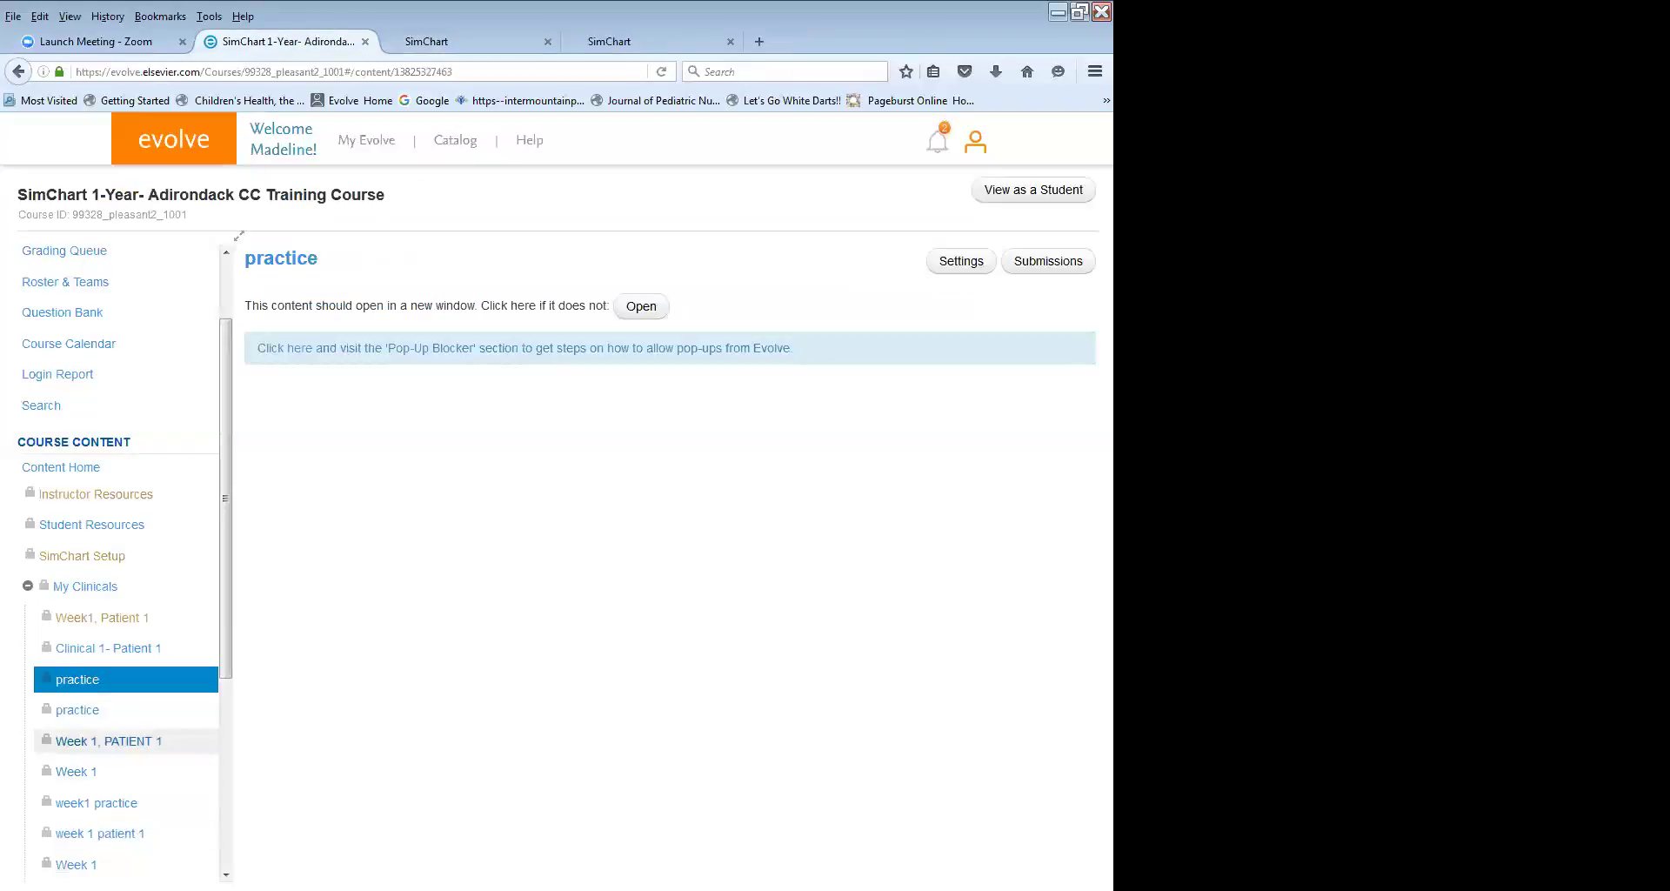
Check the list of students for the Week 1, PATIENT 1 assignment and close all open SimChart pages.
left_click(108, 741)
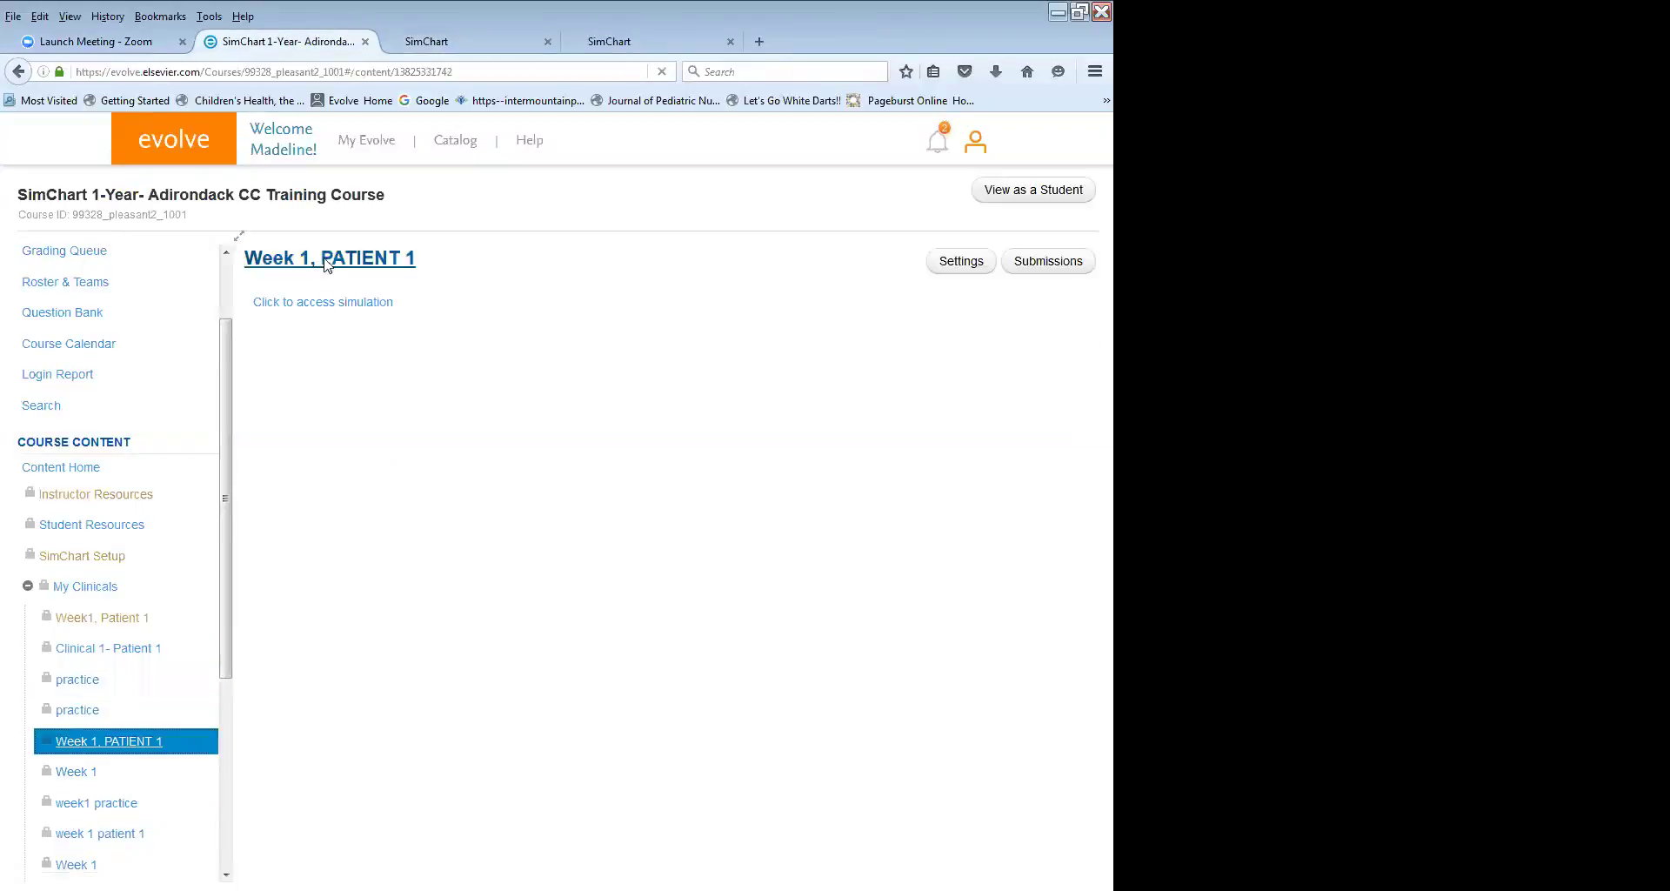
left_click(322, 302)
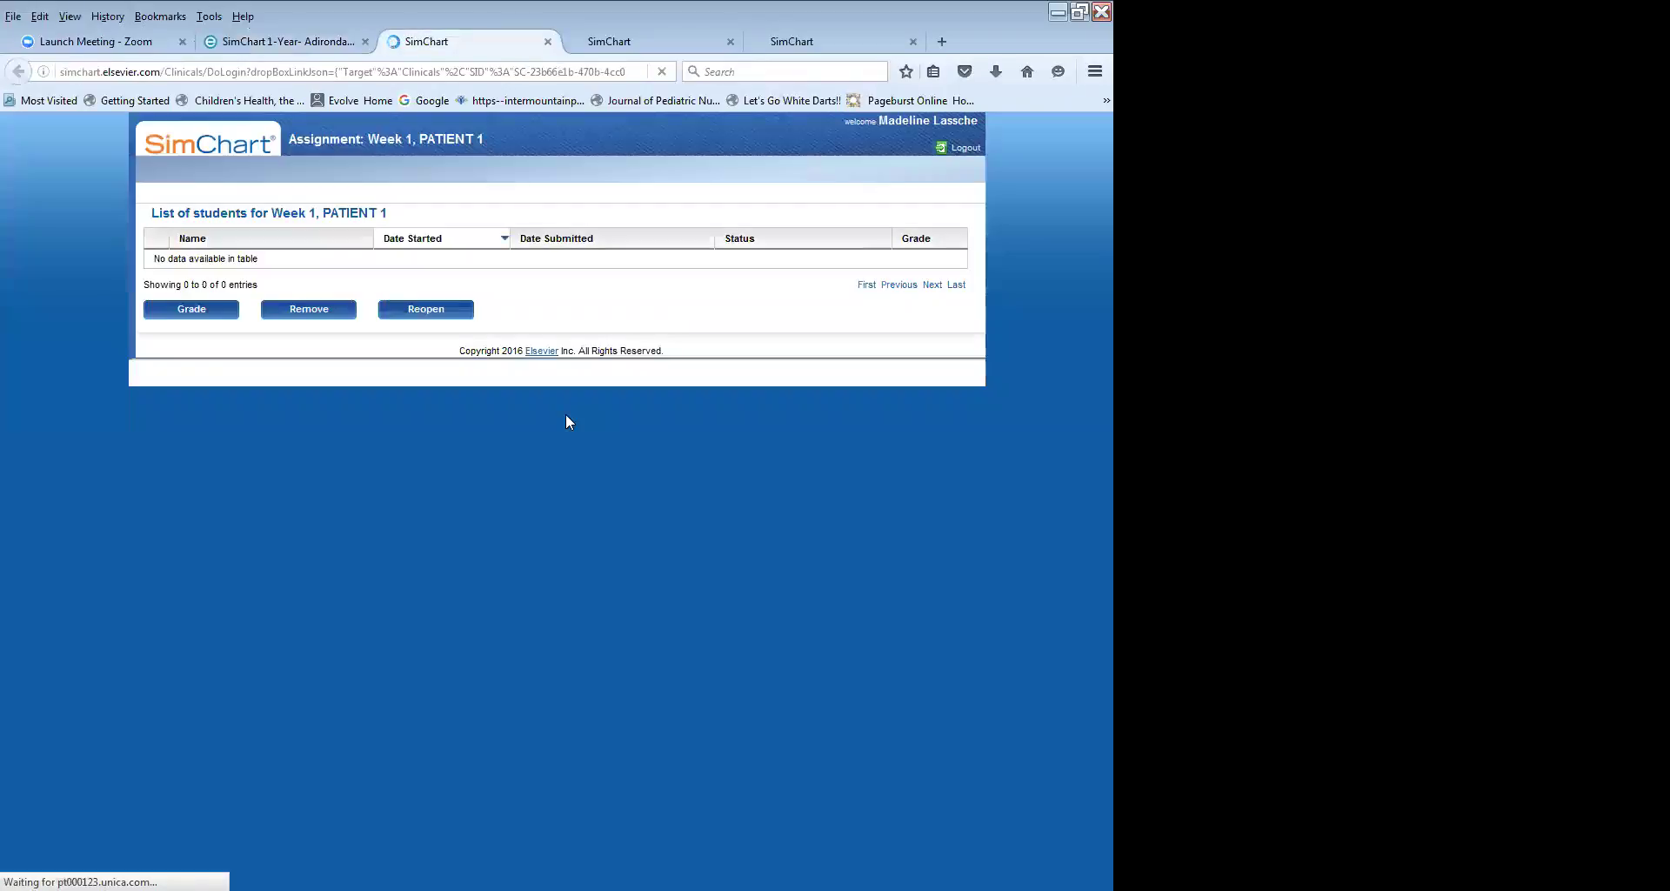
left_click(547, 42)
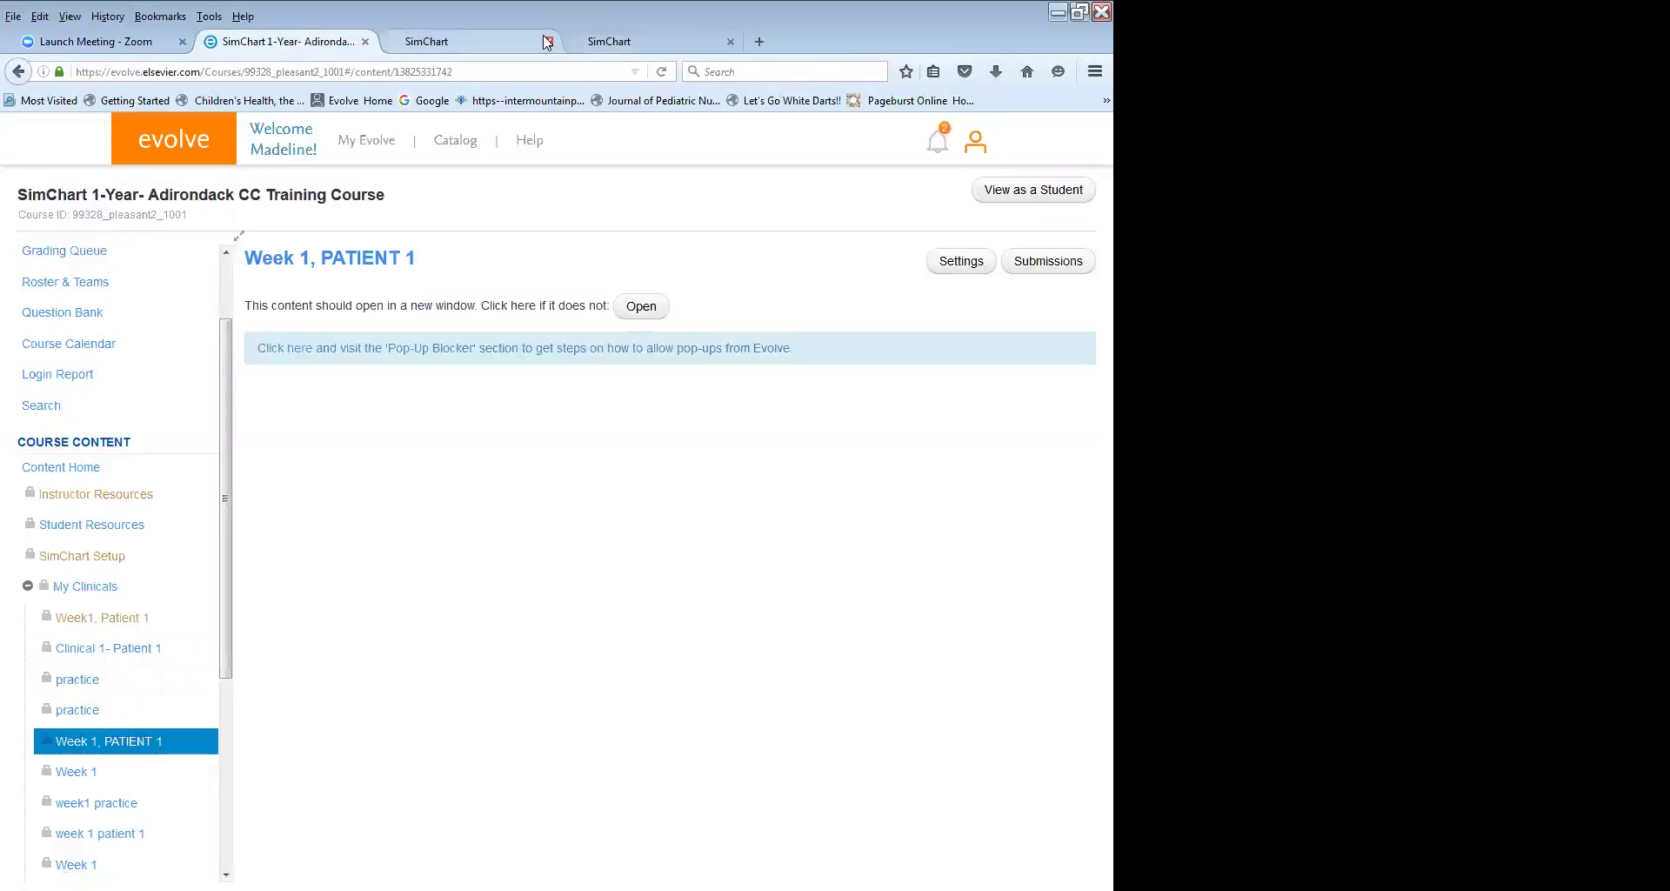
left_click(730, 41)
left_click(547, 42)
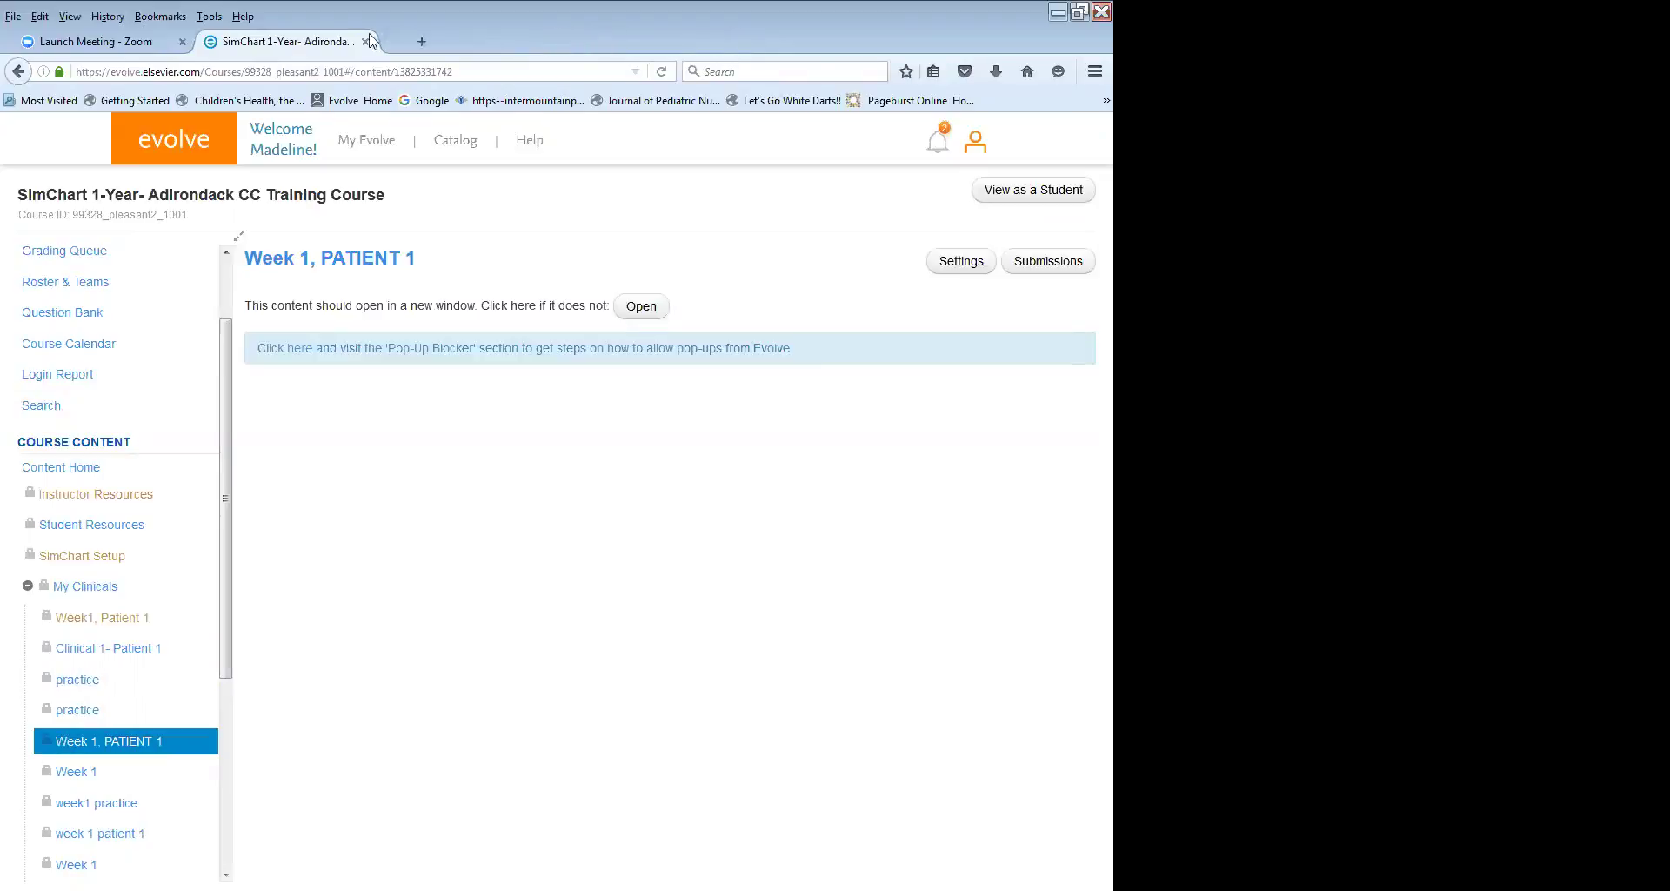
Look through the My Clinicals assignments and examine the first practice assignment's student list and its grading options again.
scroll(130, 738, "down", 3)
scroll(130, 739, "down", 3)
scroll(122, 661, "up", 3)
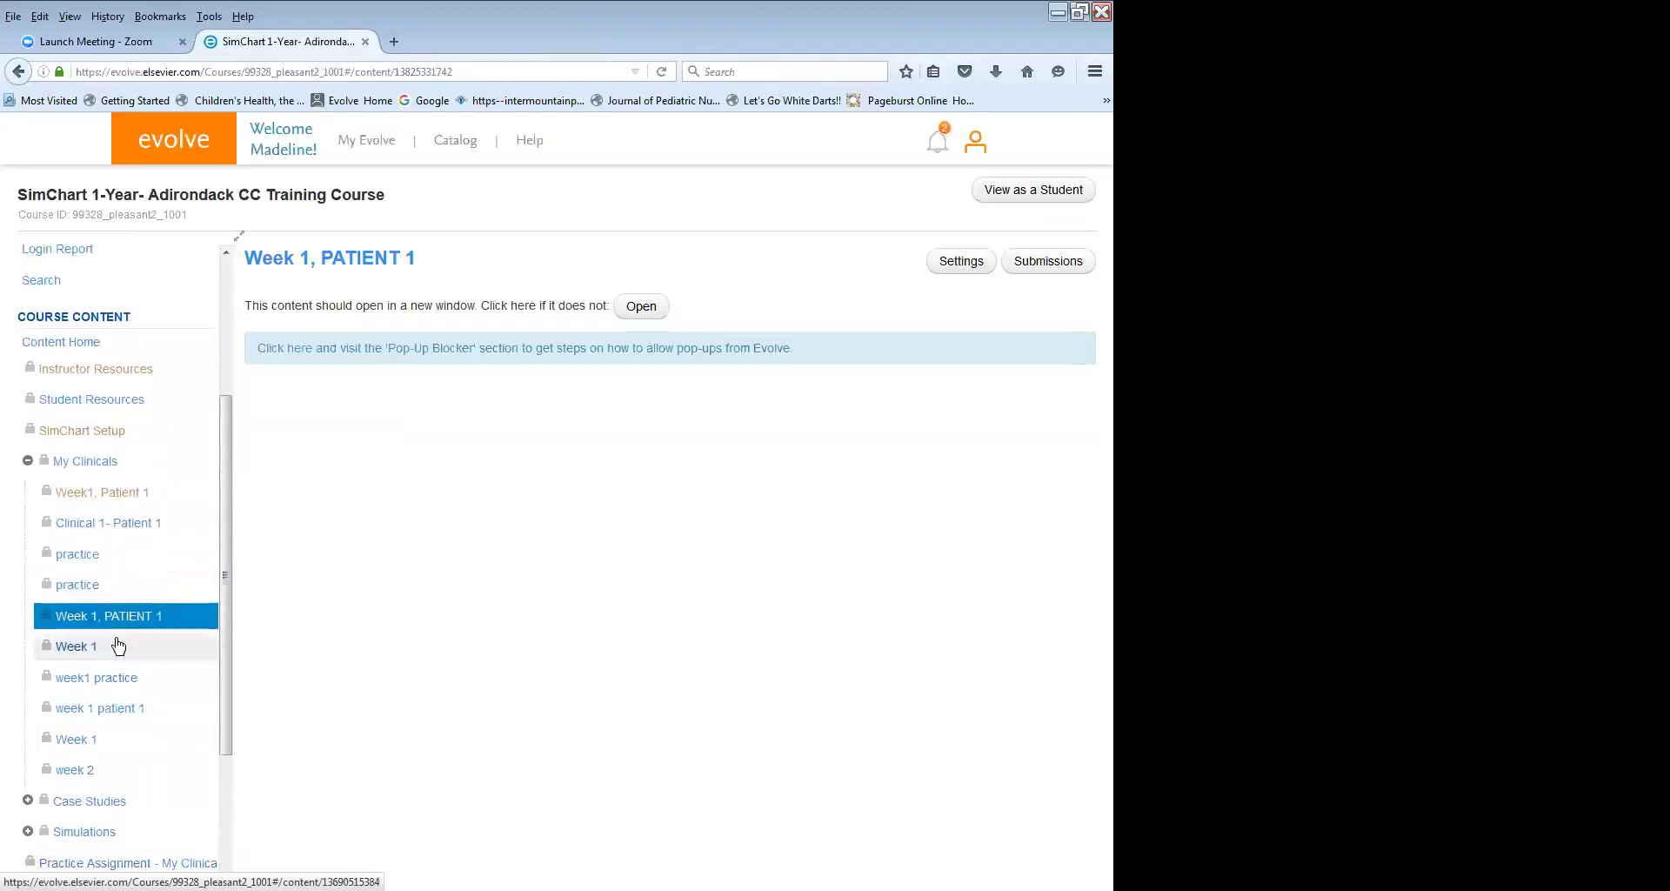
left_click(88, 558)
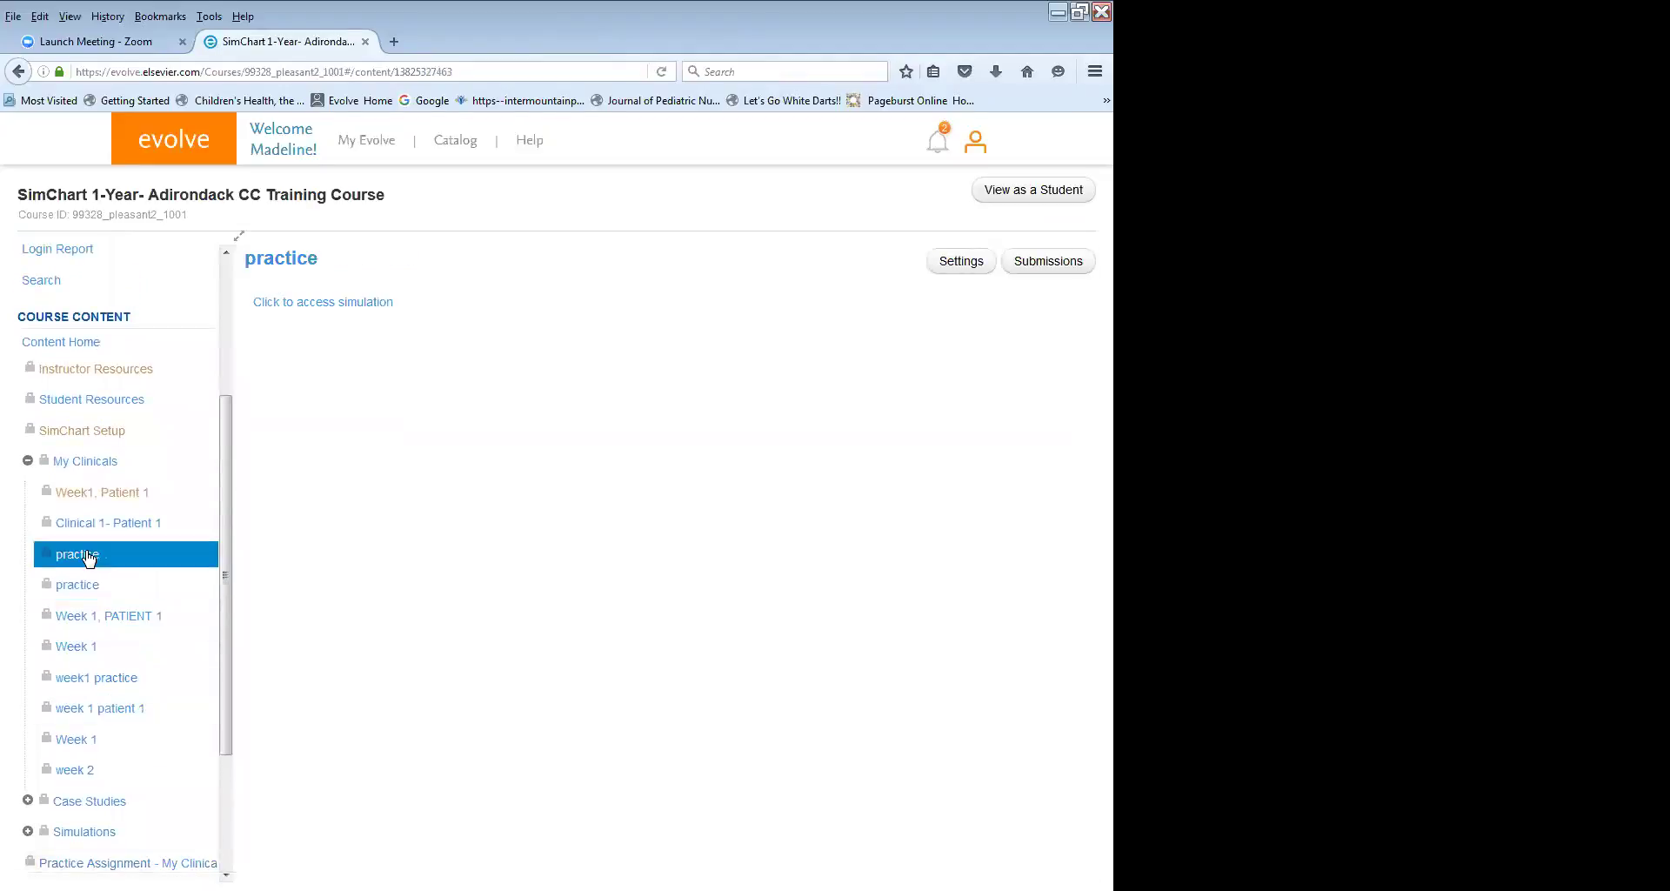
left_click(360, 303)
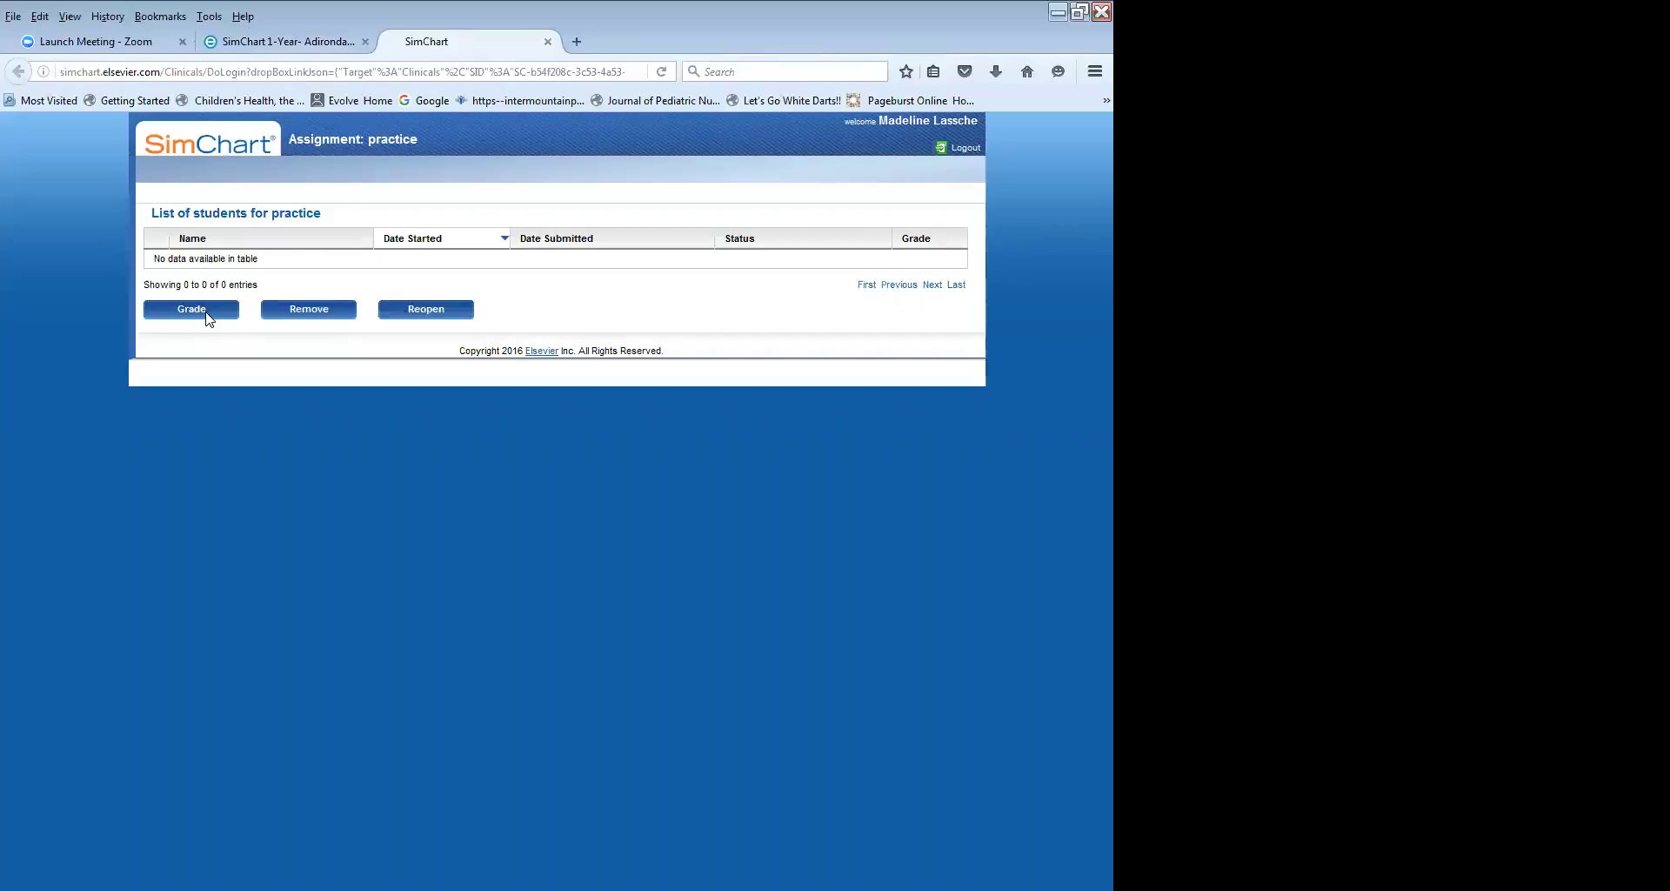
left_click(548, 41)
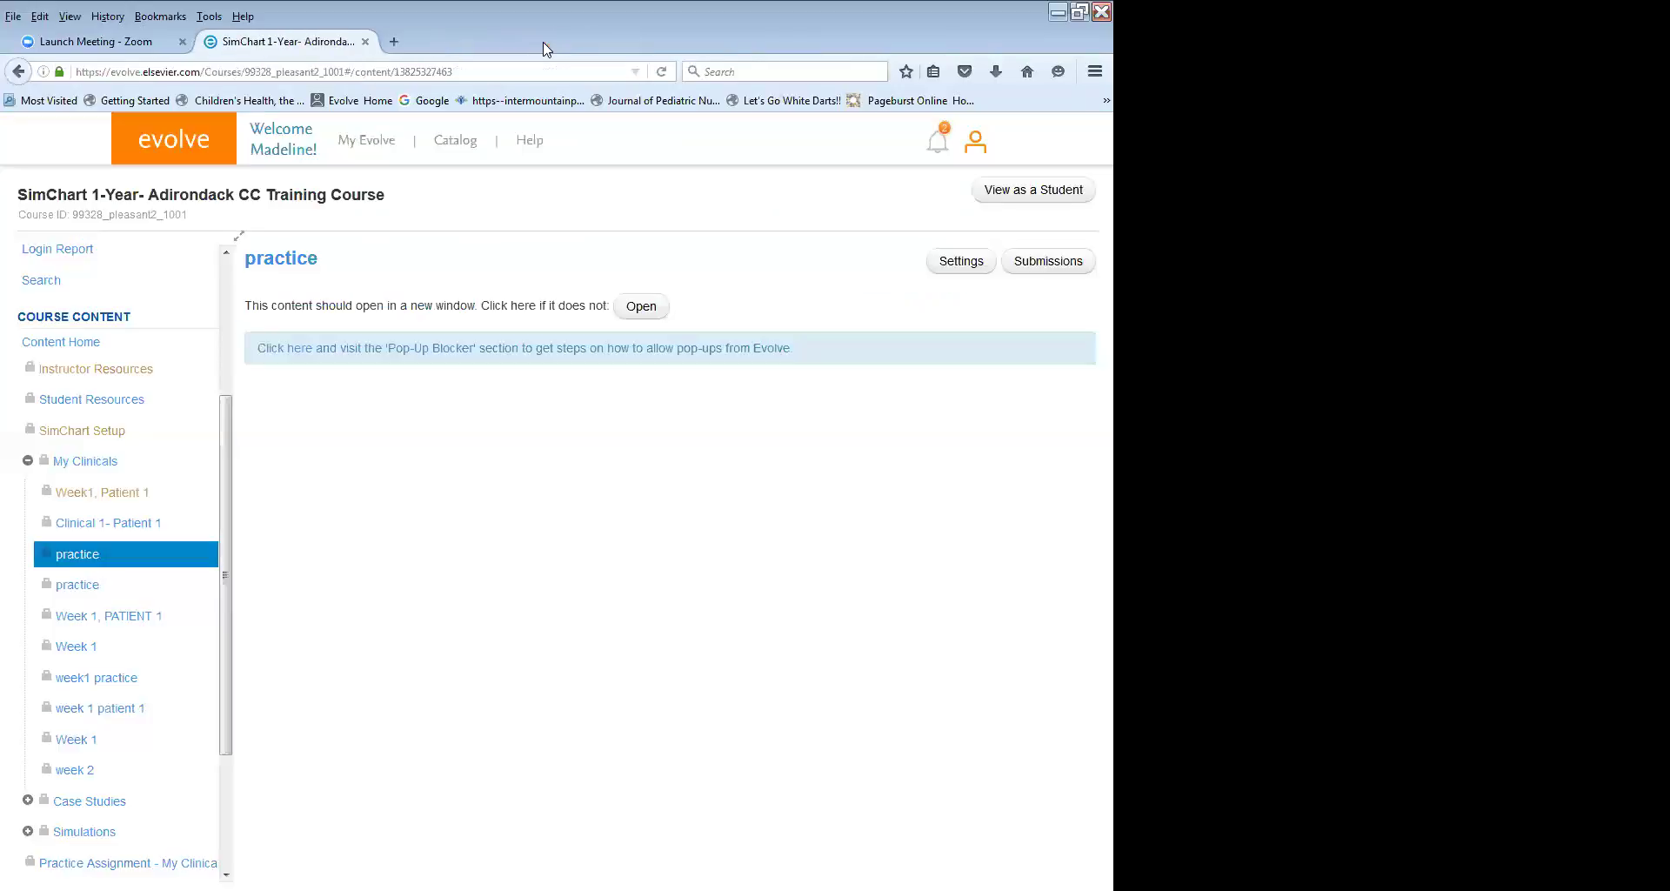
Review the student list and in-progress records of the Week1, Patient 1 assignment, closing the page when done.
left_click(121, 493)
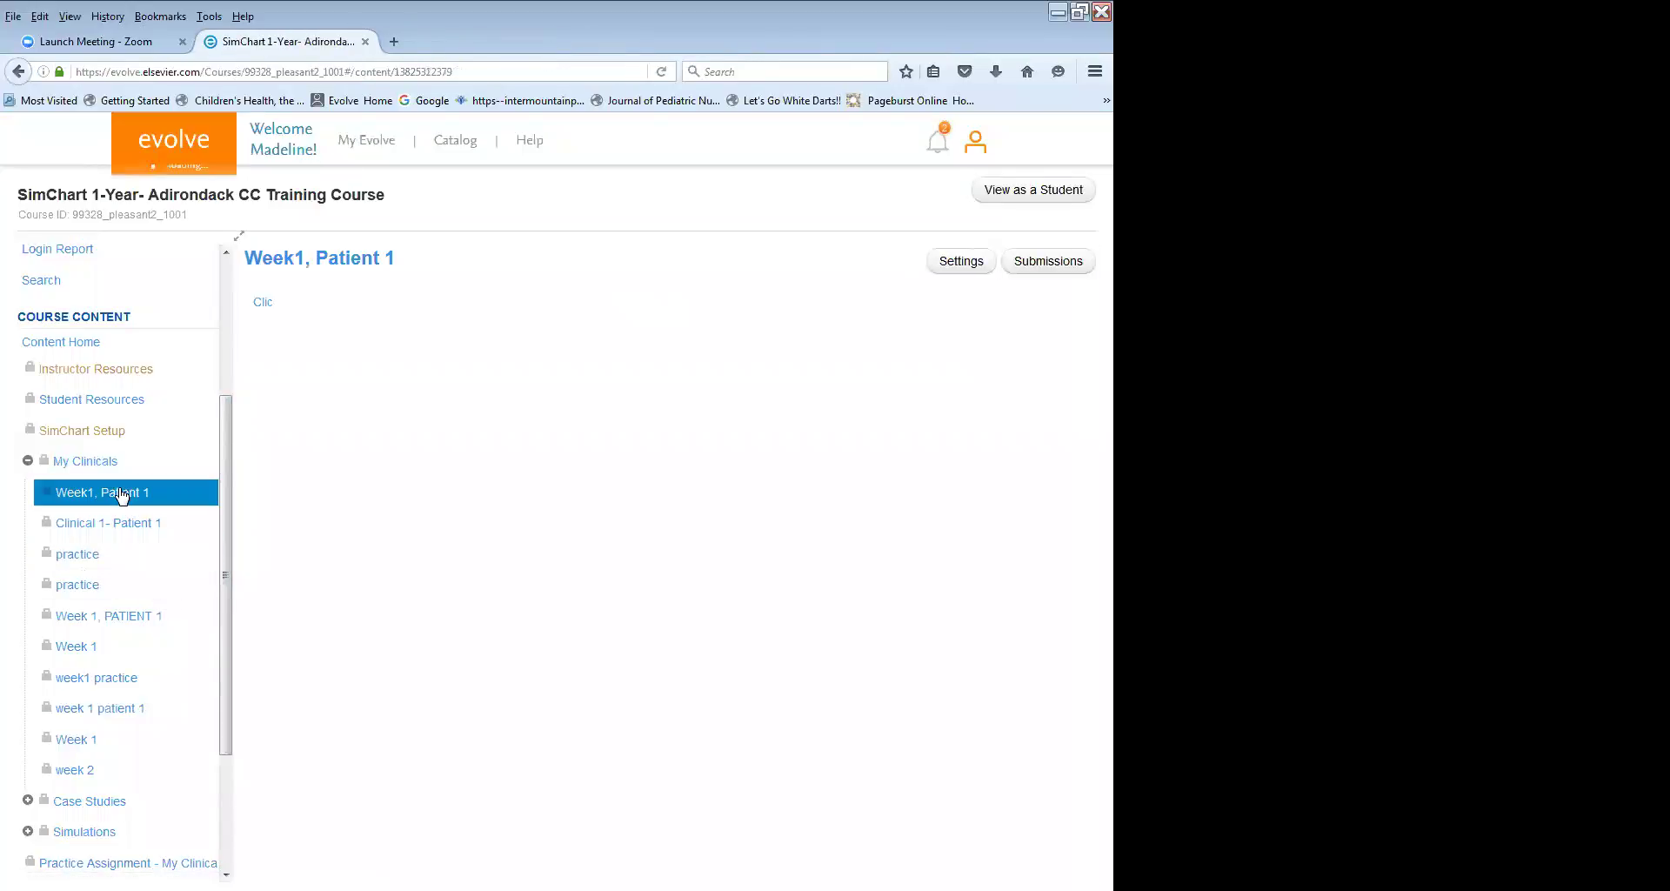
left_click(319, 305)
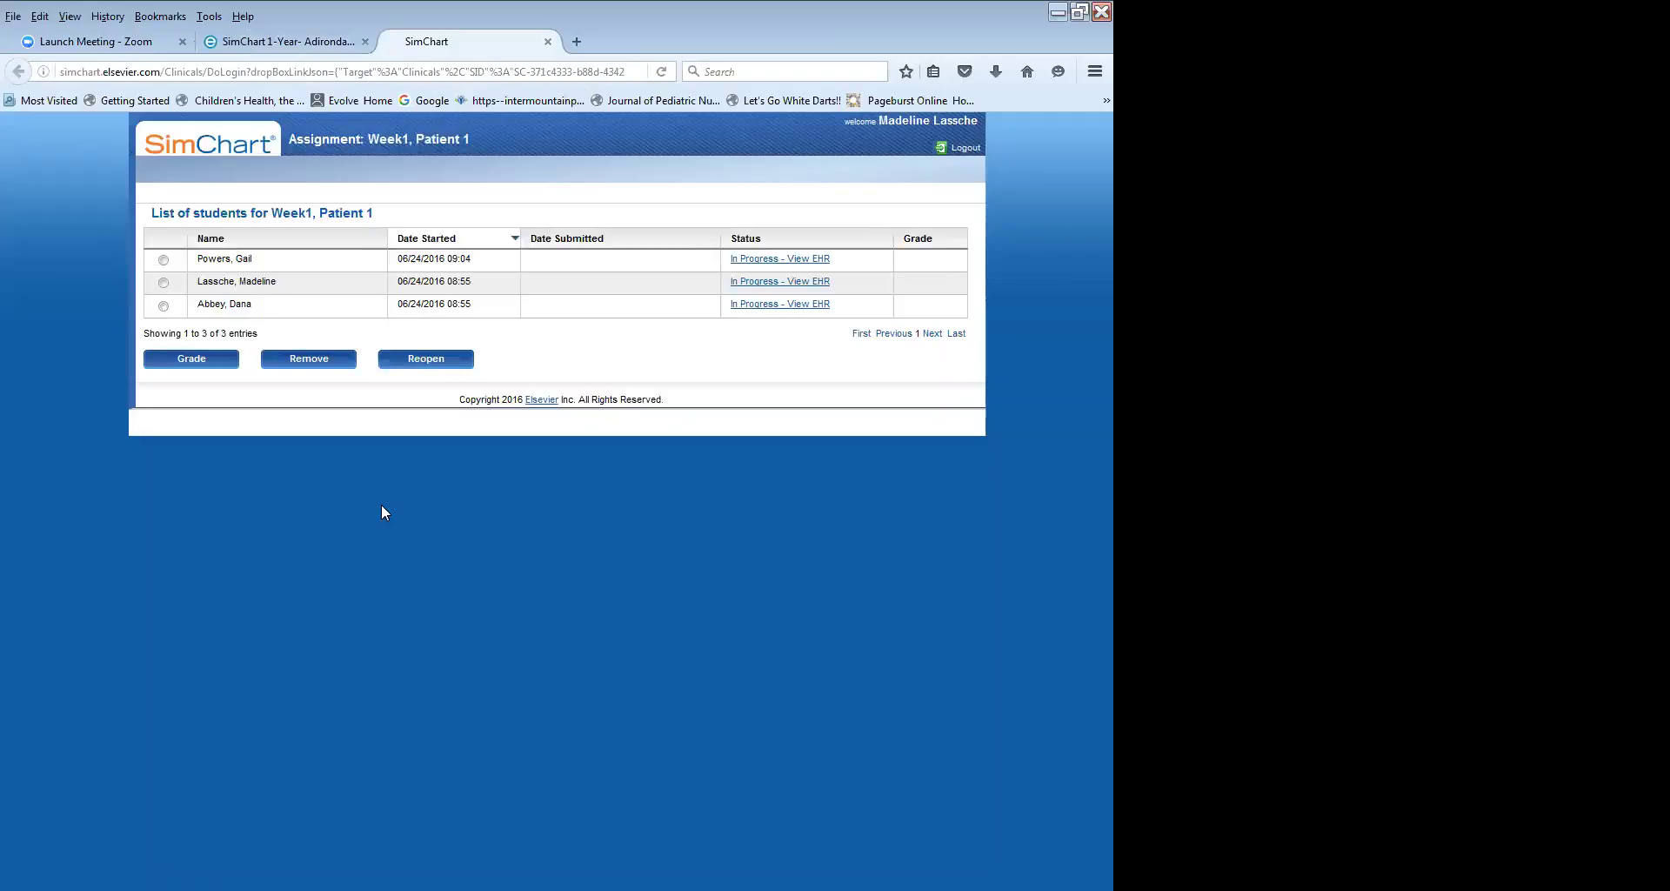
left_click(548, 41)
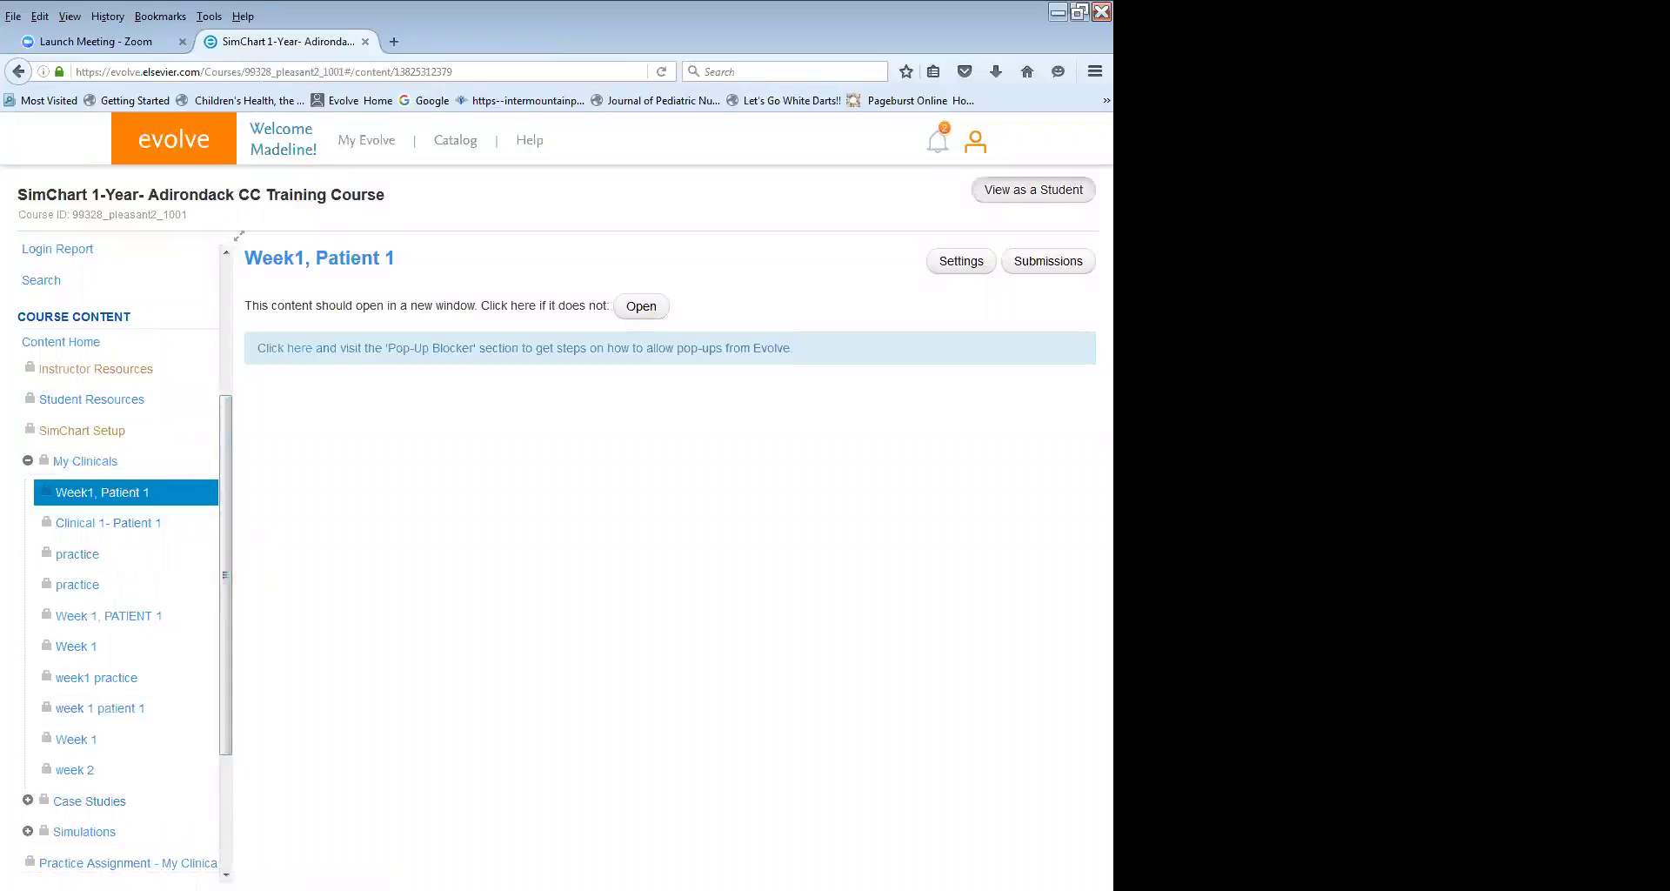
Switch the course to the student view and start the Clinical 1- Patient 1 assignment.
left_click(1033, 190)
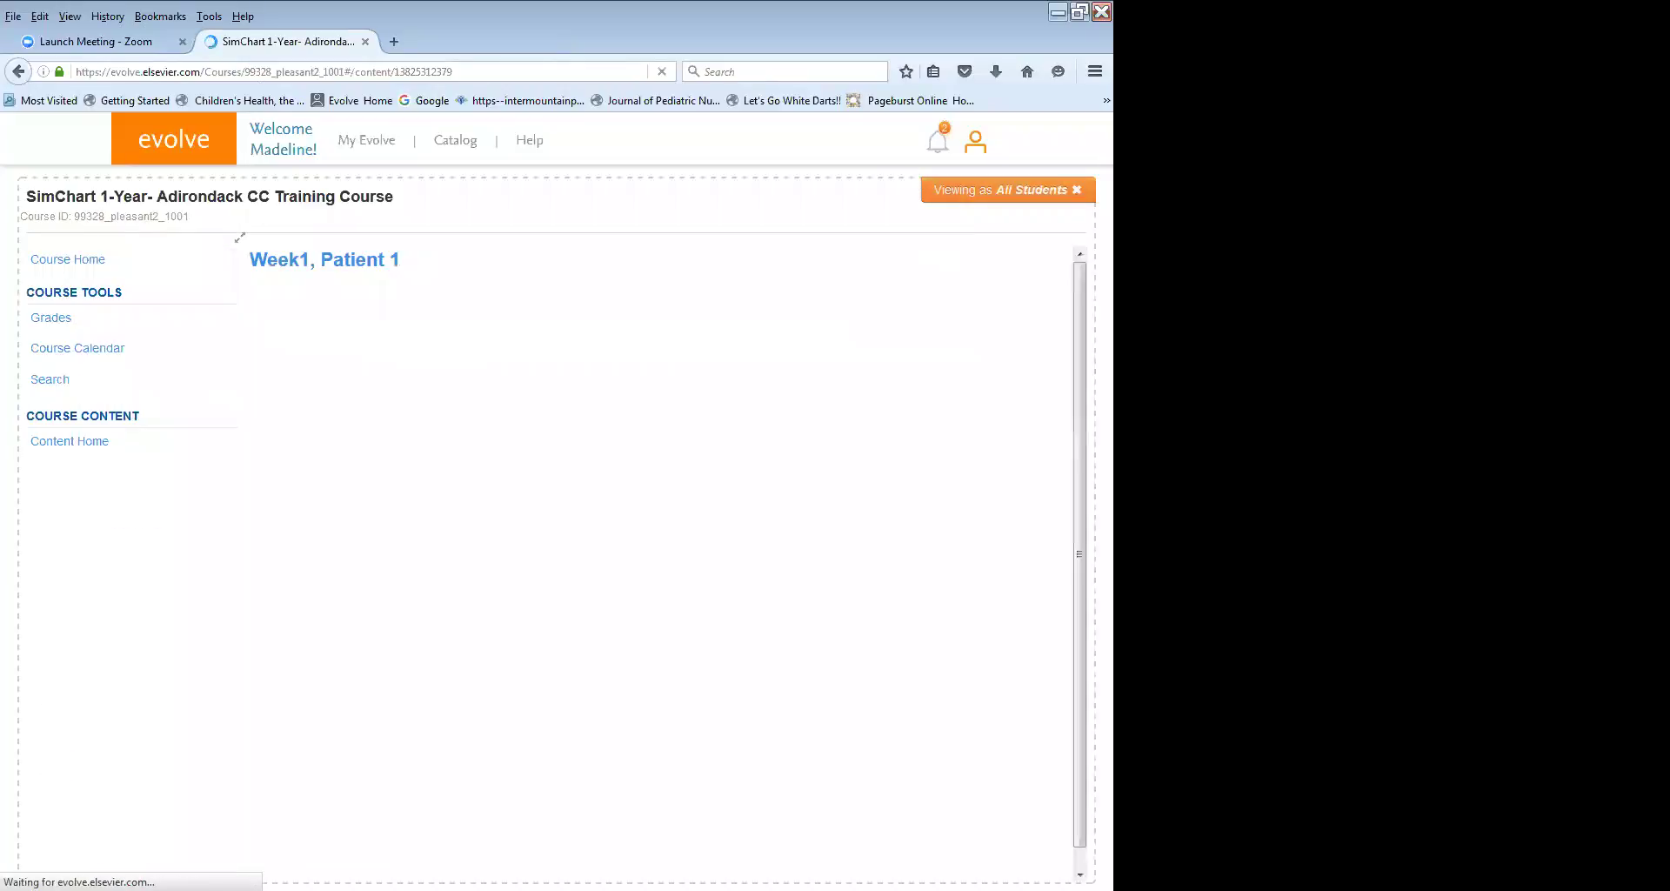
left_click(108, 434)
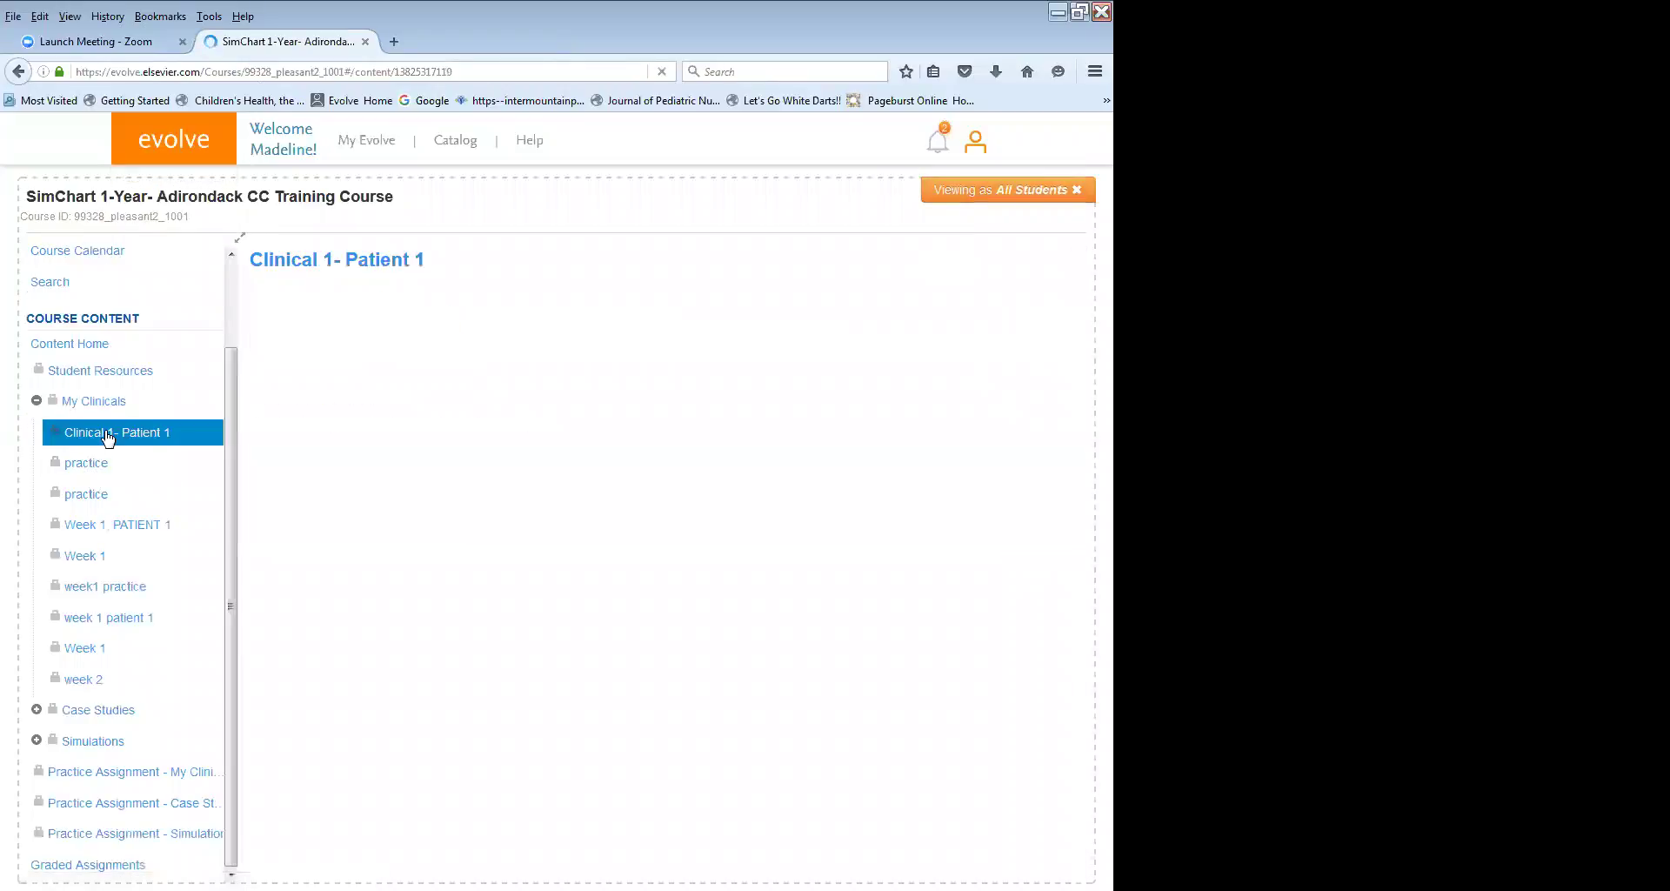
left_click(334, 306)
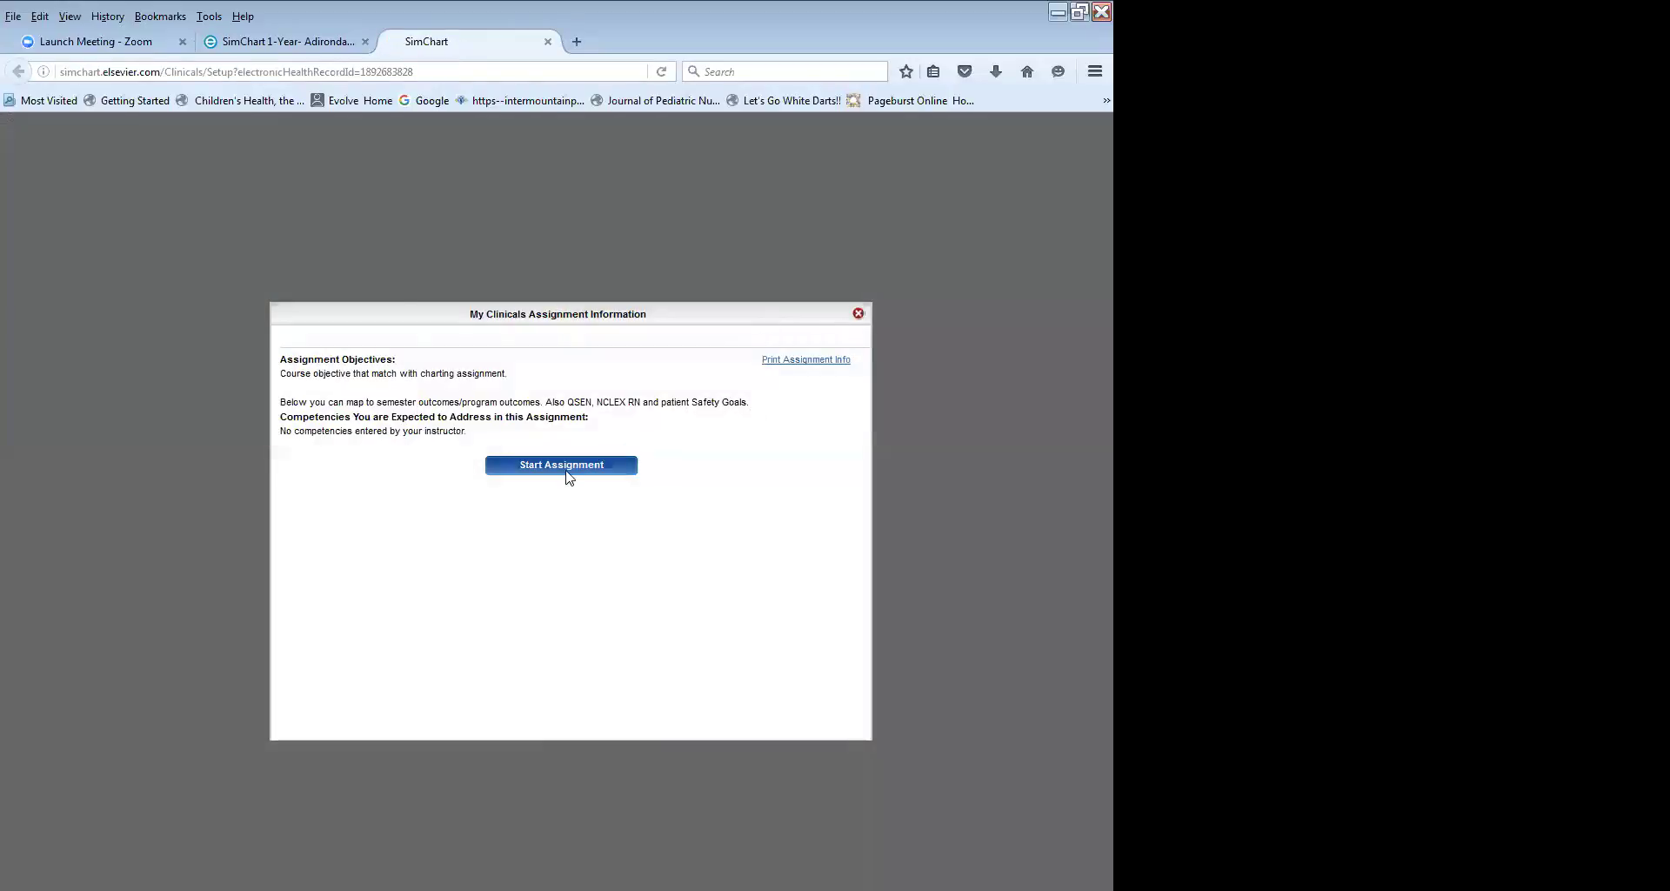
left_click(565, 470)
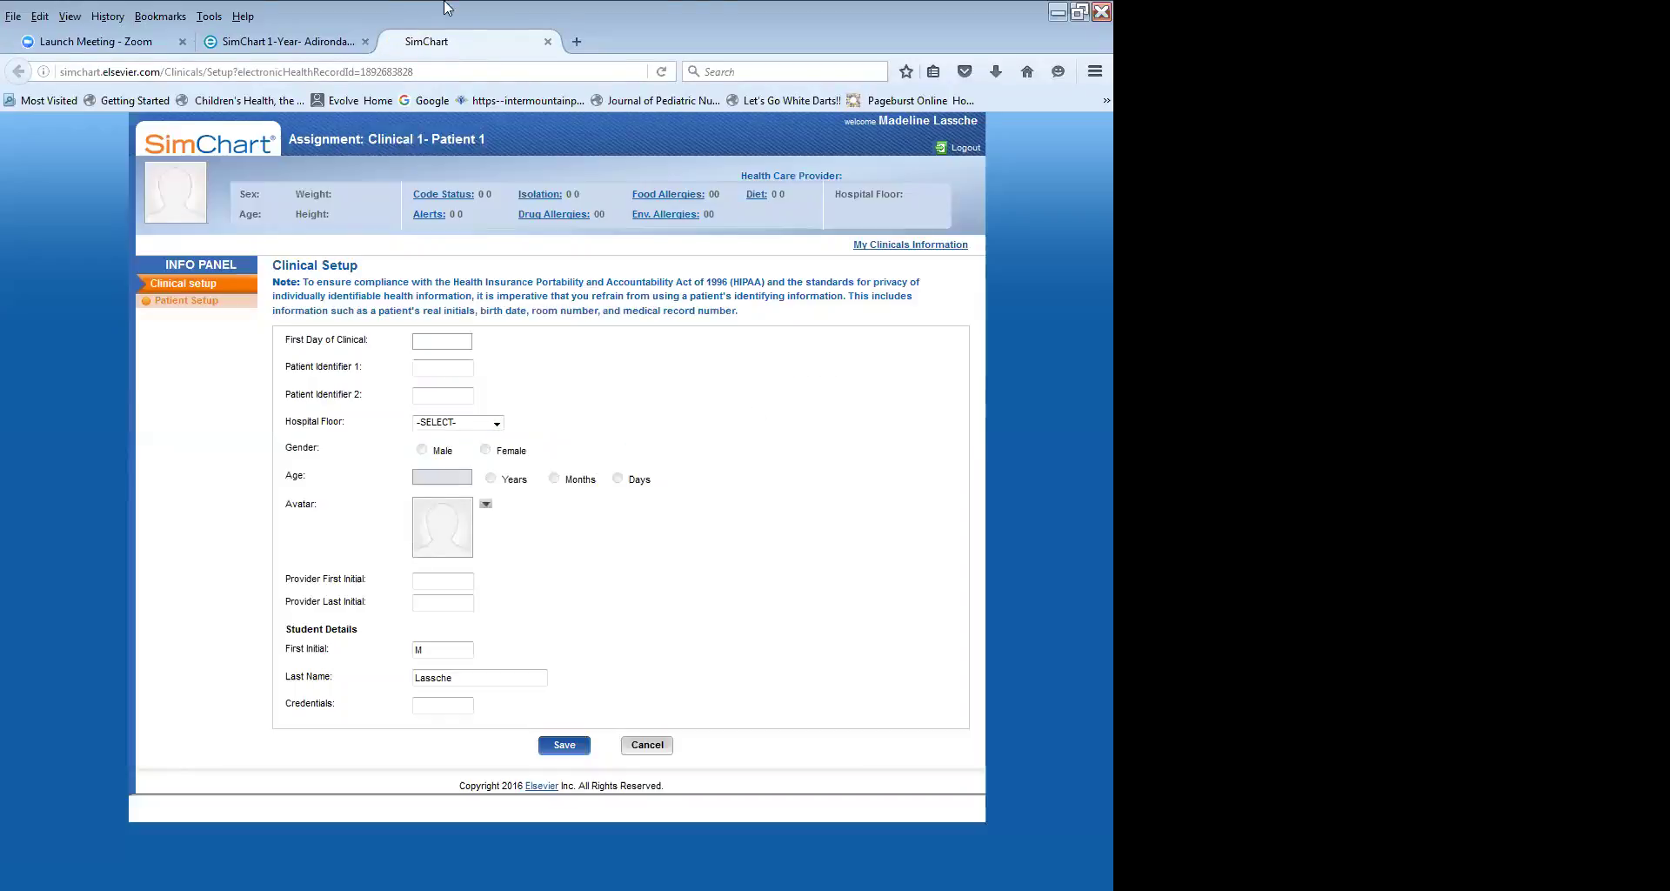
Set up the clinical with first day 06/24/2016, patient identifiers s and d, Medical-Surgical floor, male gender and age 23 years.
left_click(427, 346)
left_click(551, 480)
left_click(425, 363)
type("s")
type("d")
left_click(487, 423)
left_click(441, 474)
left_click(421, 448)
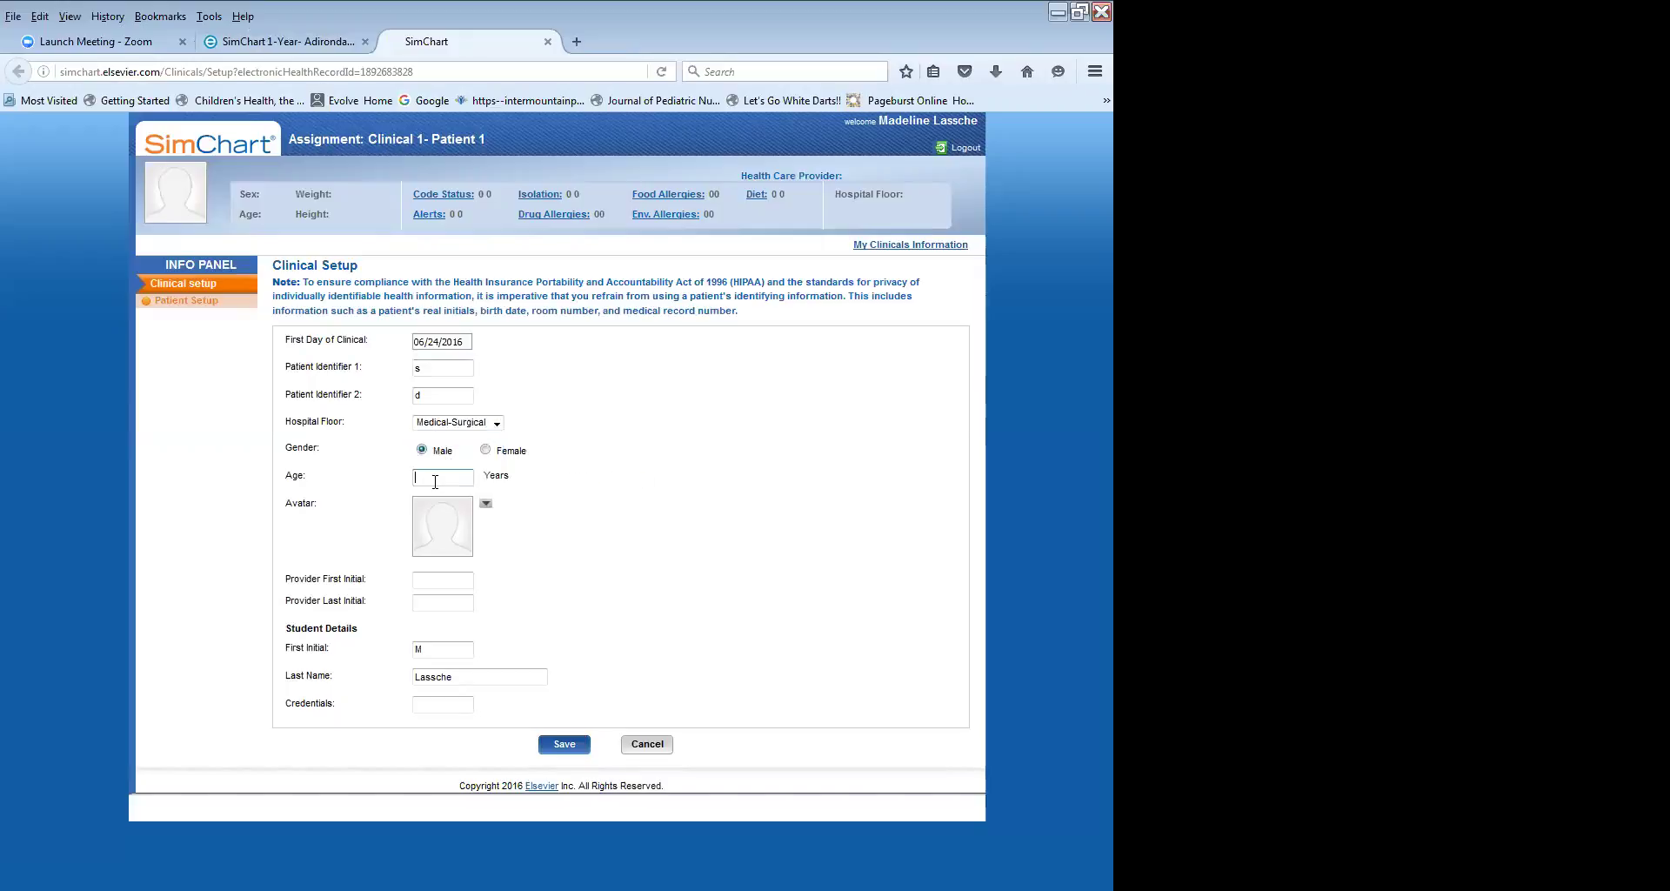
type("s")
type("3")
Choose the avatar with glasses and a black tie, enter the provider's initials and SN credentials, and save the setup.
left_click(487, 504)
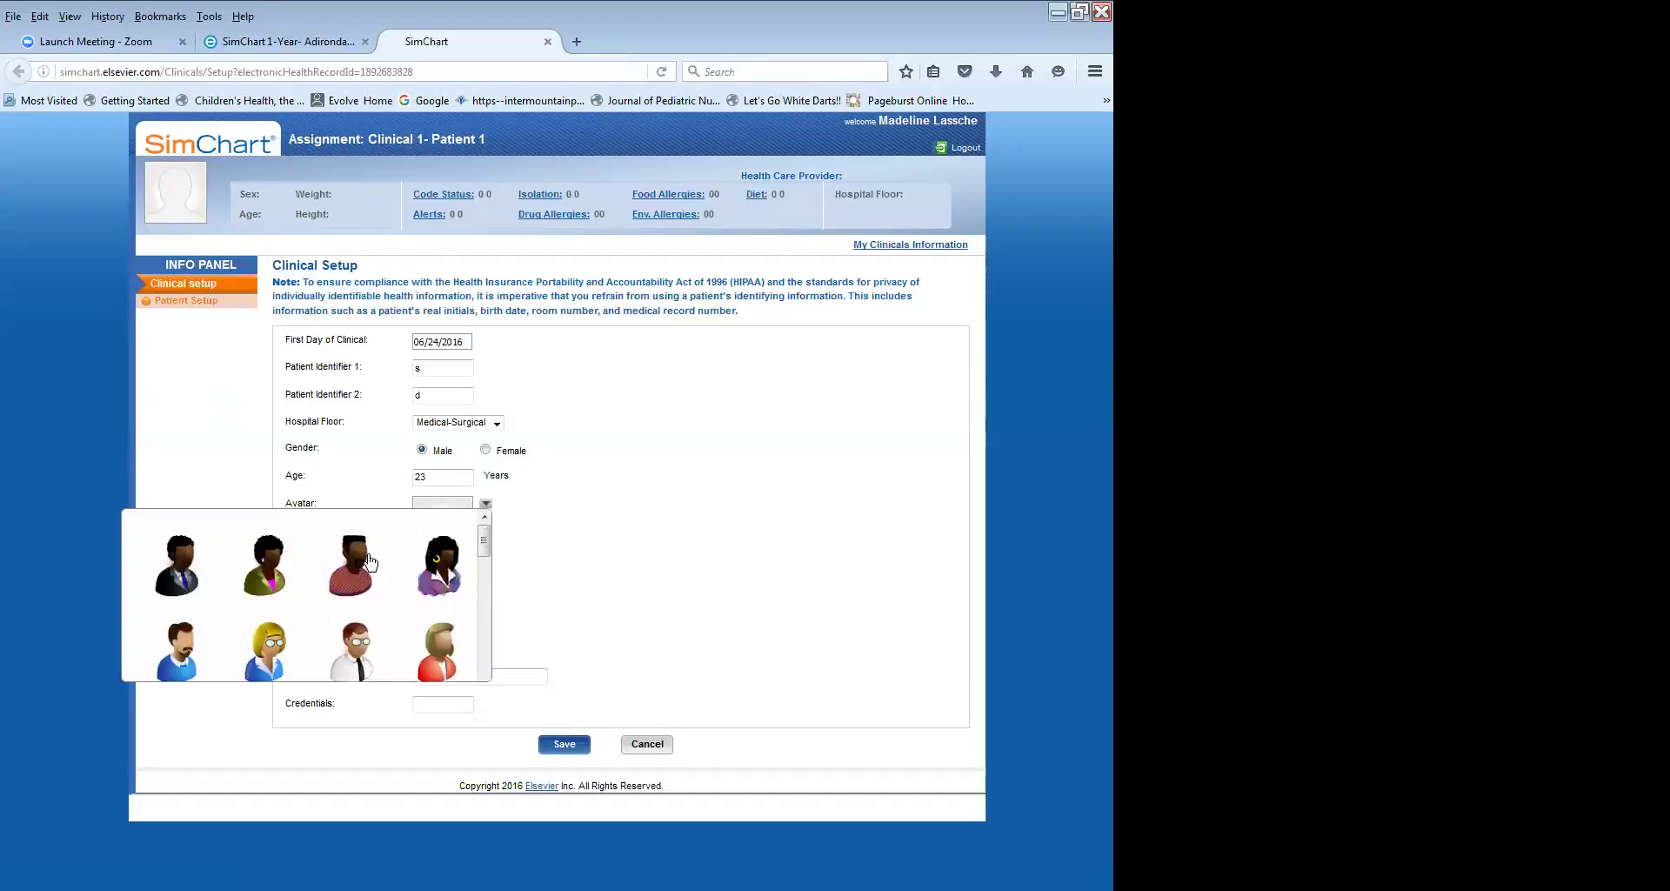
left_click(364, 651)
type("s")
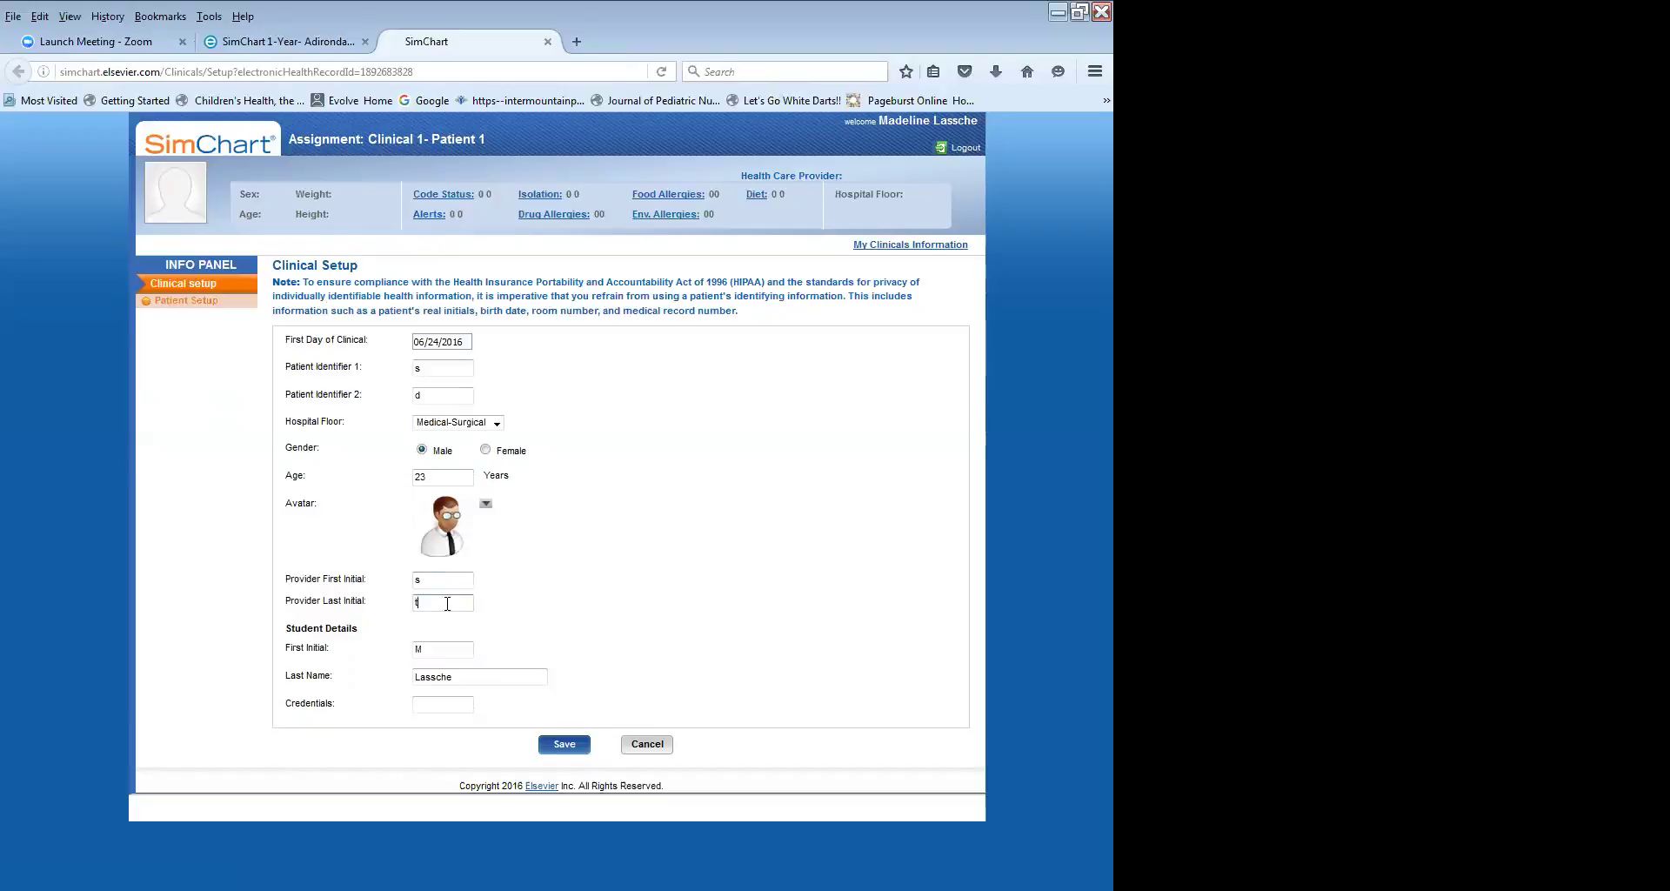
left_click(435, 580)
type("L")
type("SN")
key("Return")
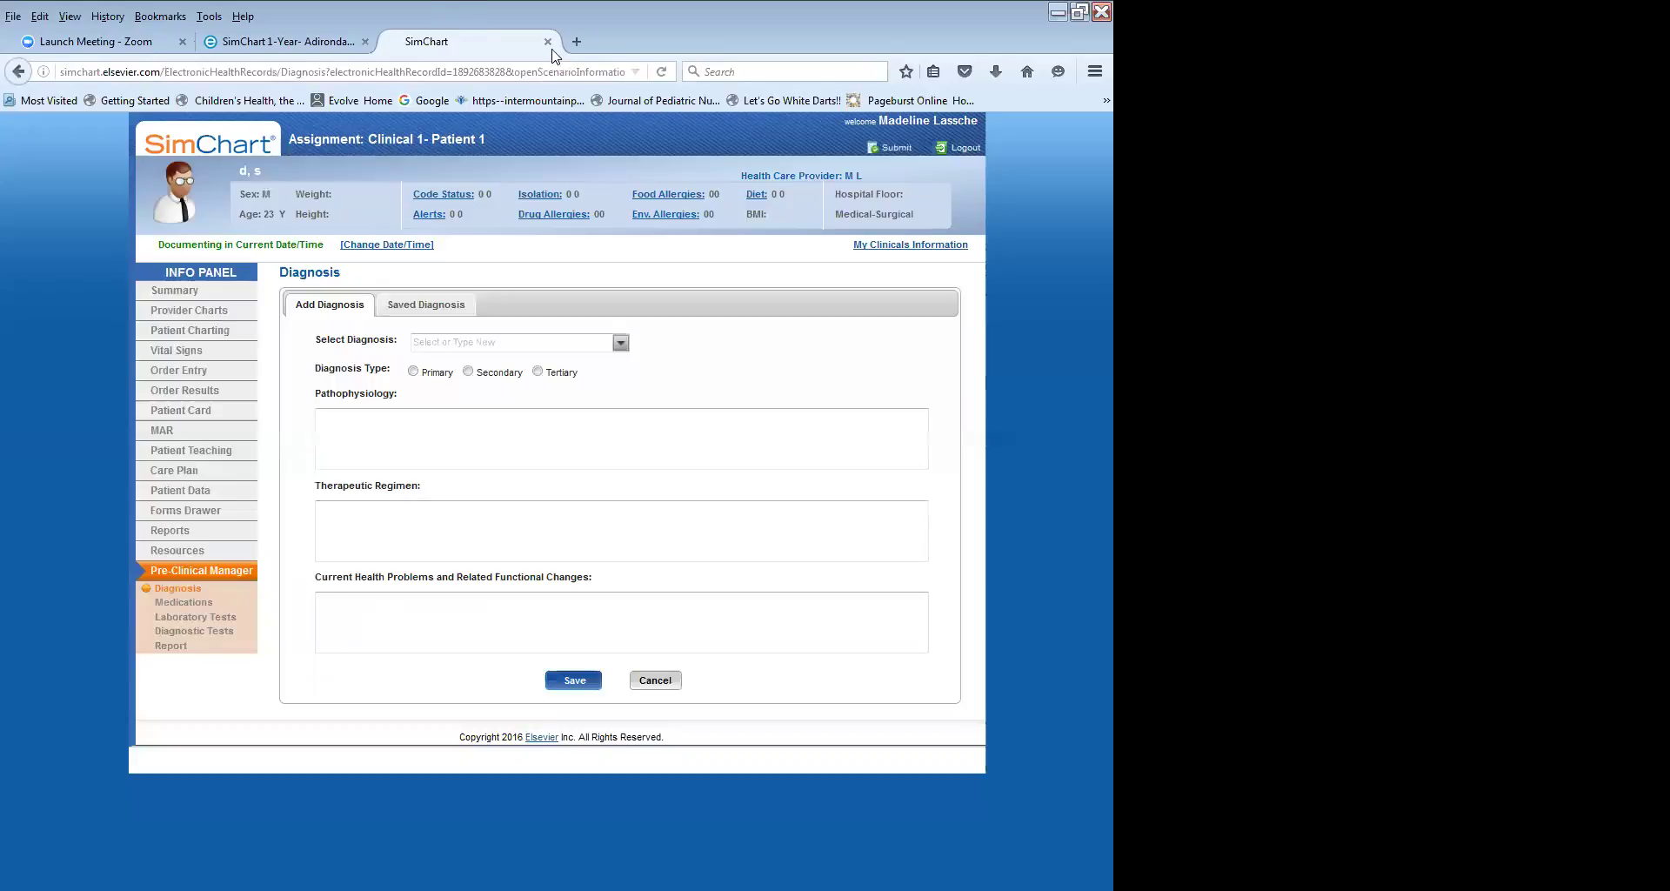
Try to save a diagnosis with pathophysiology wdfsdf, therapeutic regimen asdfasdf and health problems asdfasdfasdf, and mark its type as Primary.
left_click(402, 425)
type("wdfsdf")
left_click(372, 526)
type("asdfasdf")
left_click(393, 635)
type("asdfasdfasdf")
key("Tab")
key("Return")
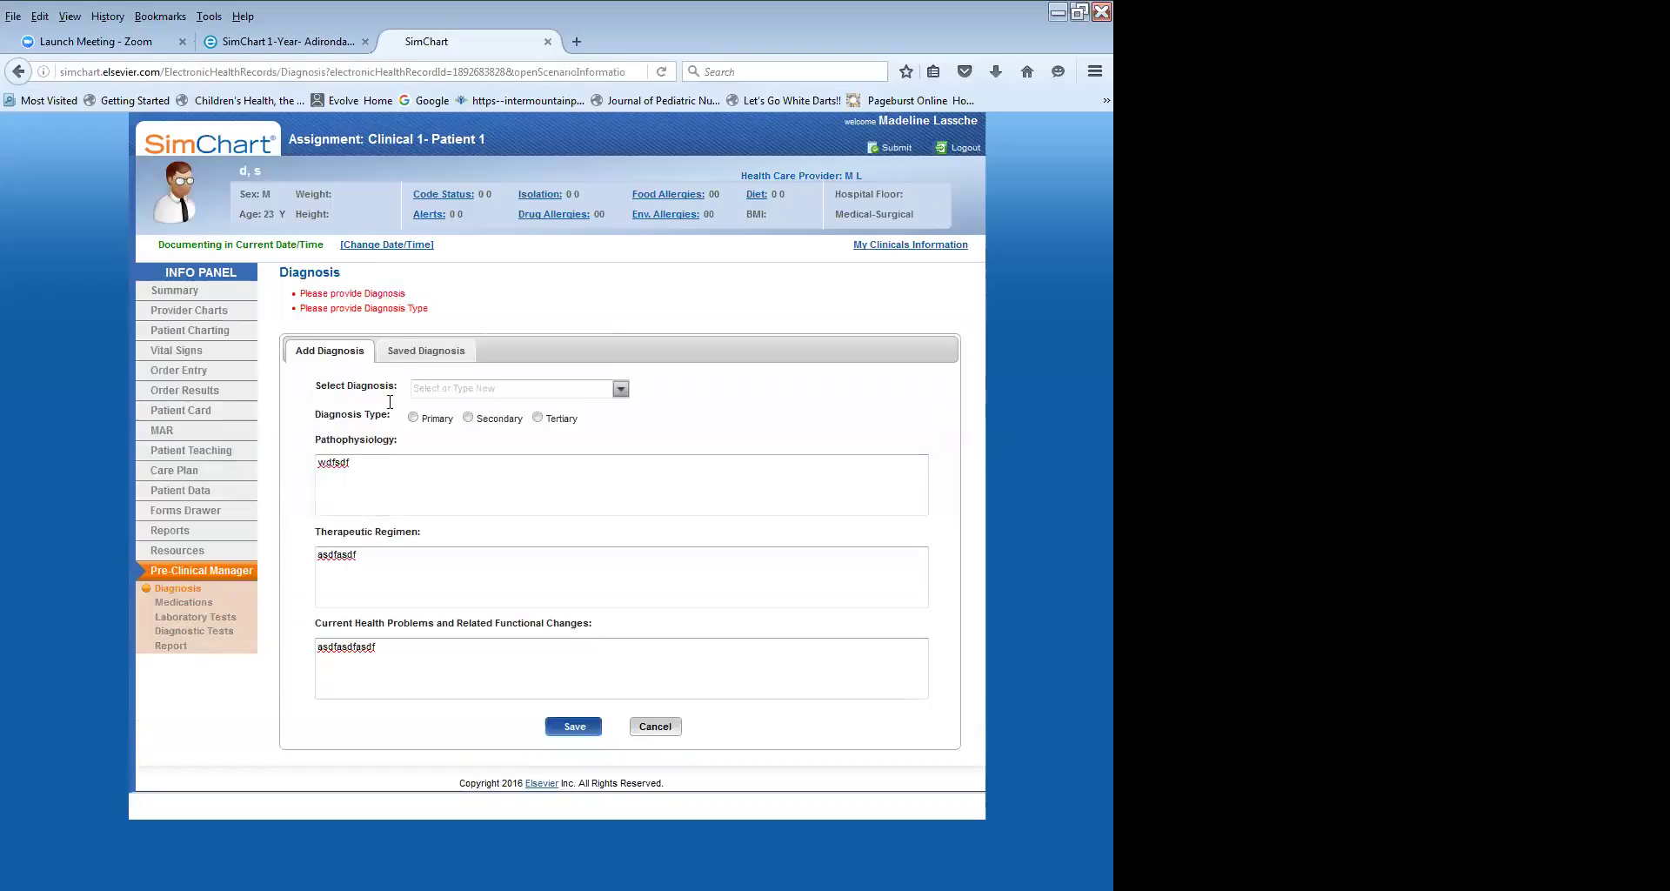
left_click(413, 417)
Leave the diagnosis form without saving its entries and open the patient's Vital Signs chart.
left_click(178, 409)
left_click(574, 526)
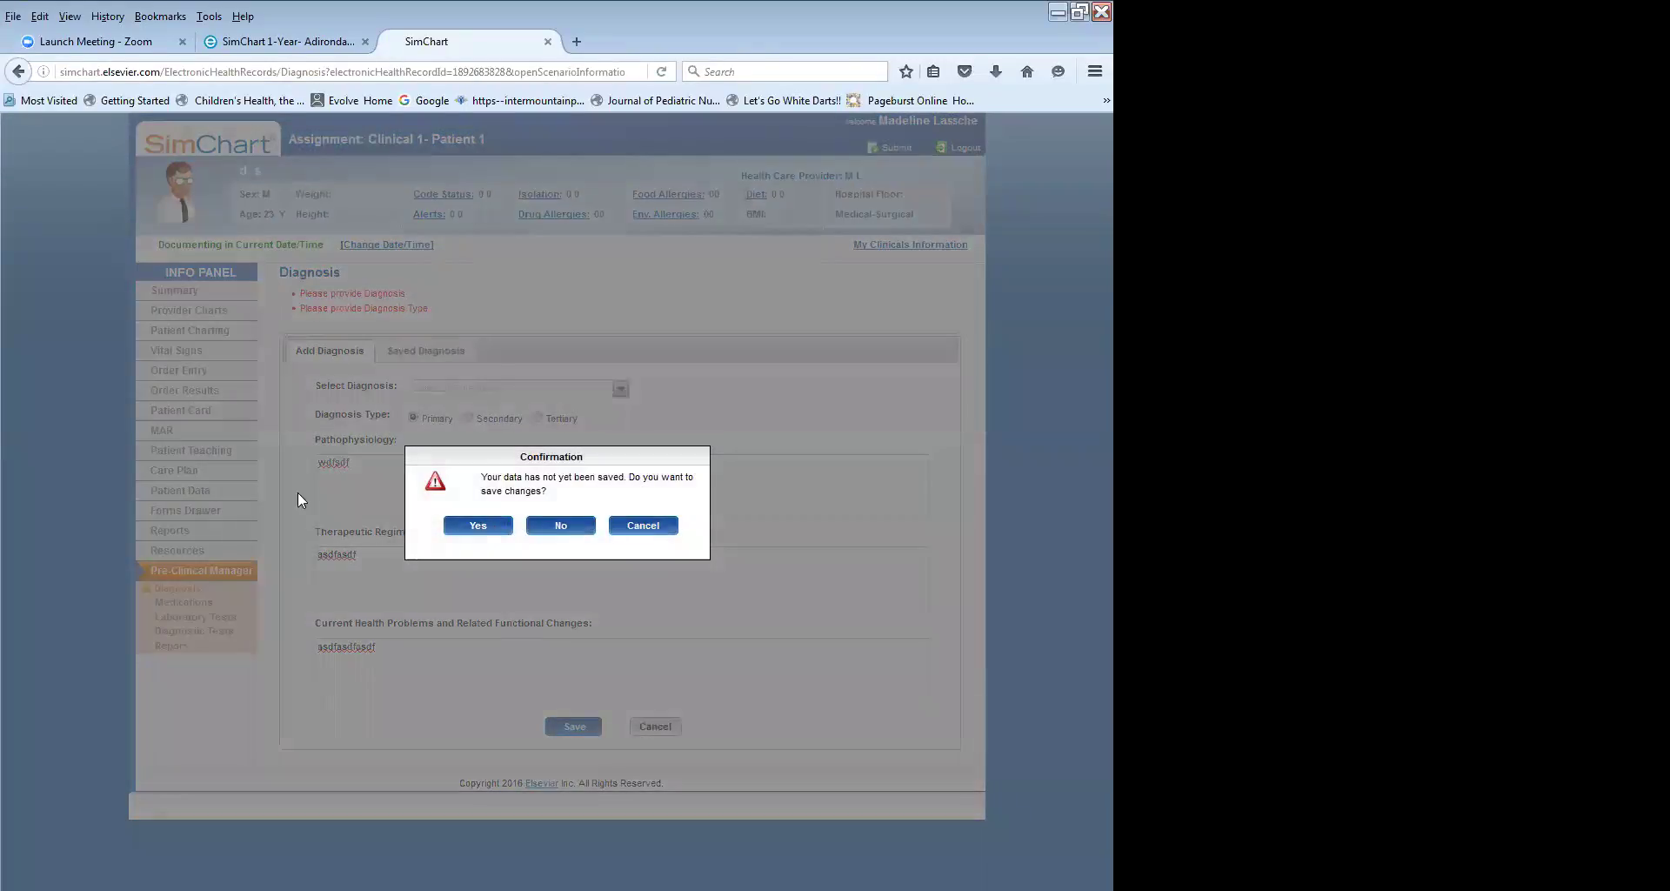
left_click(163, 450)
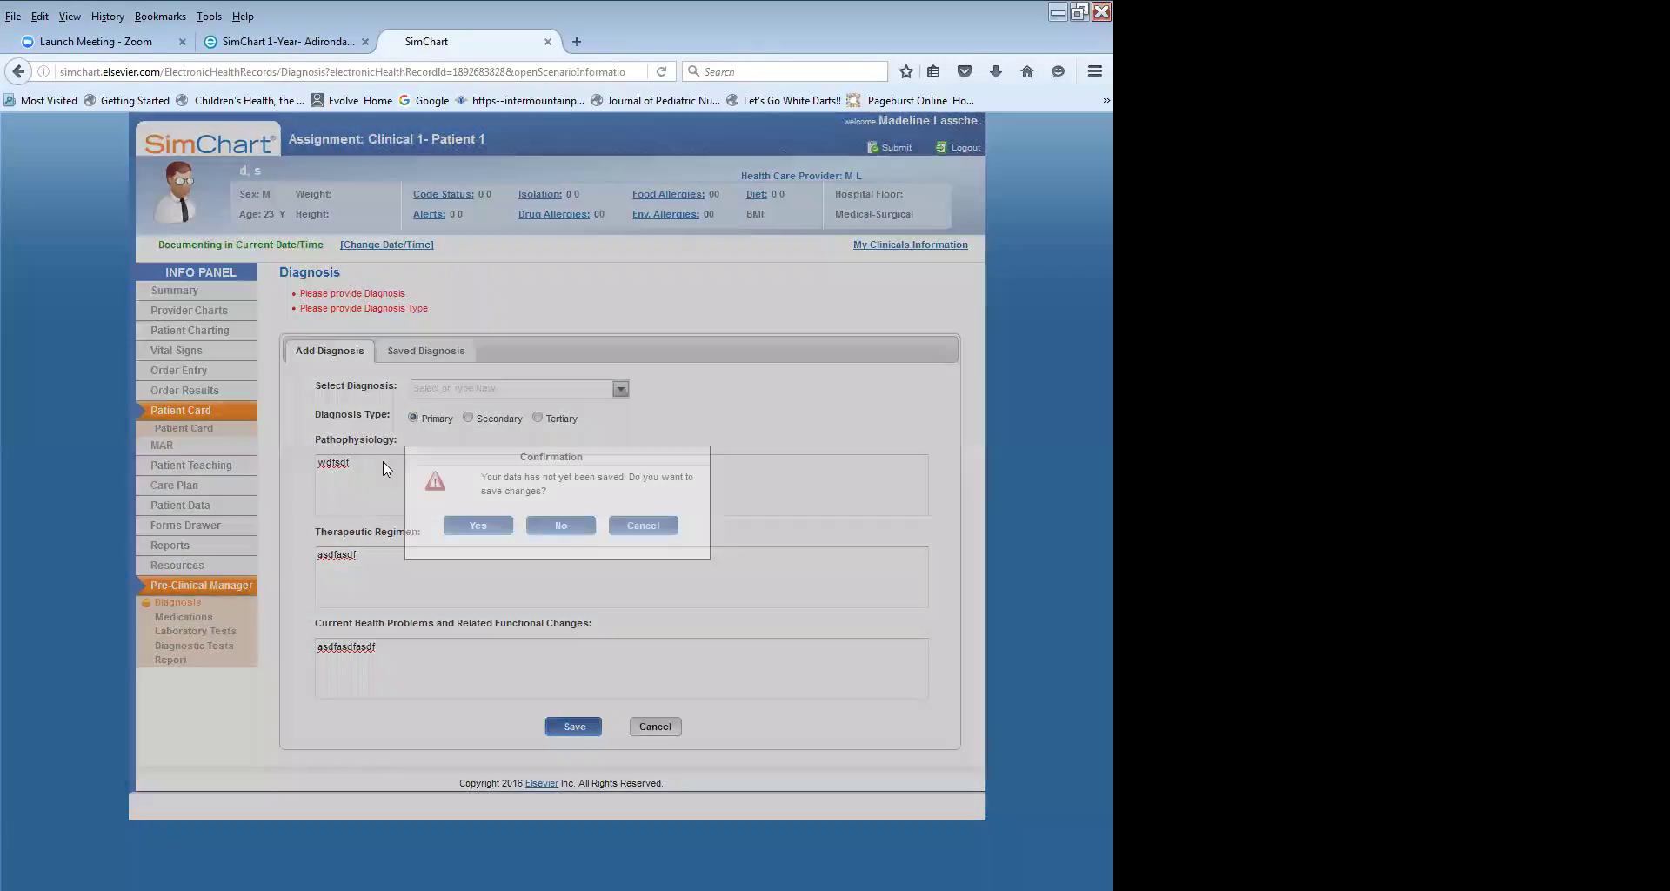
left_click(574, 525)
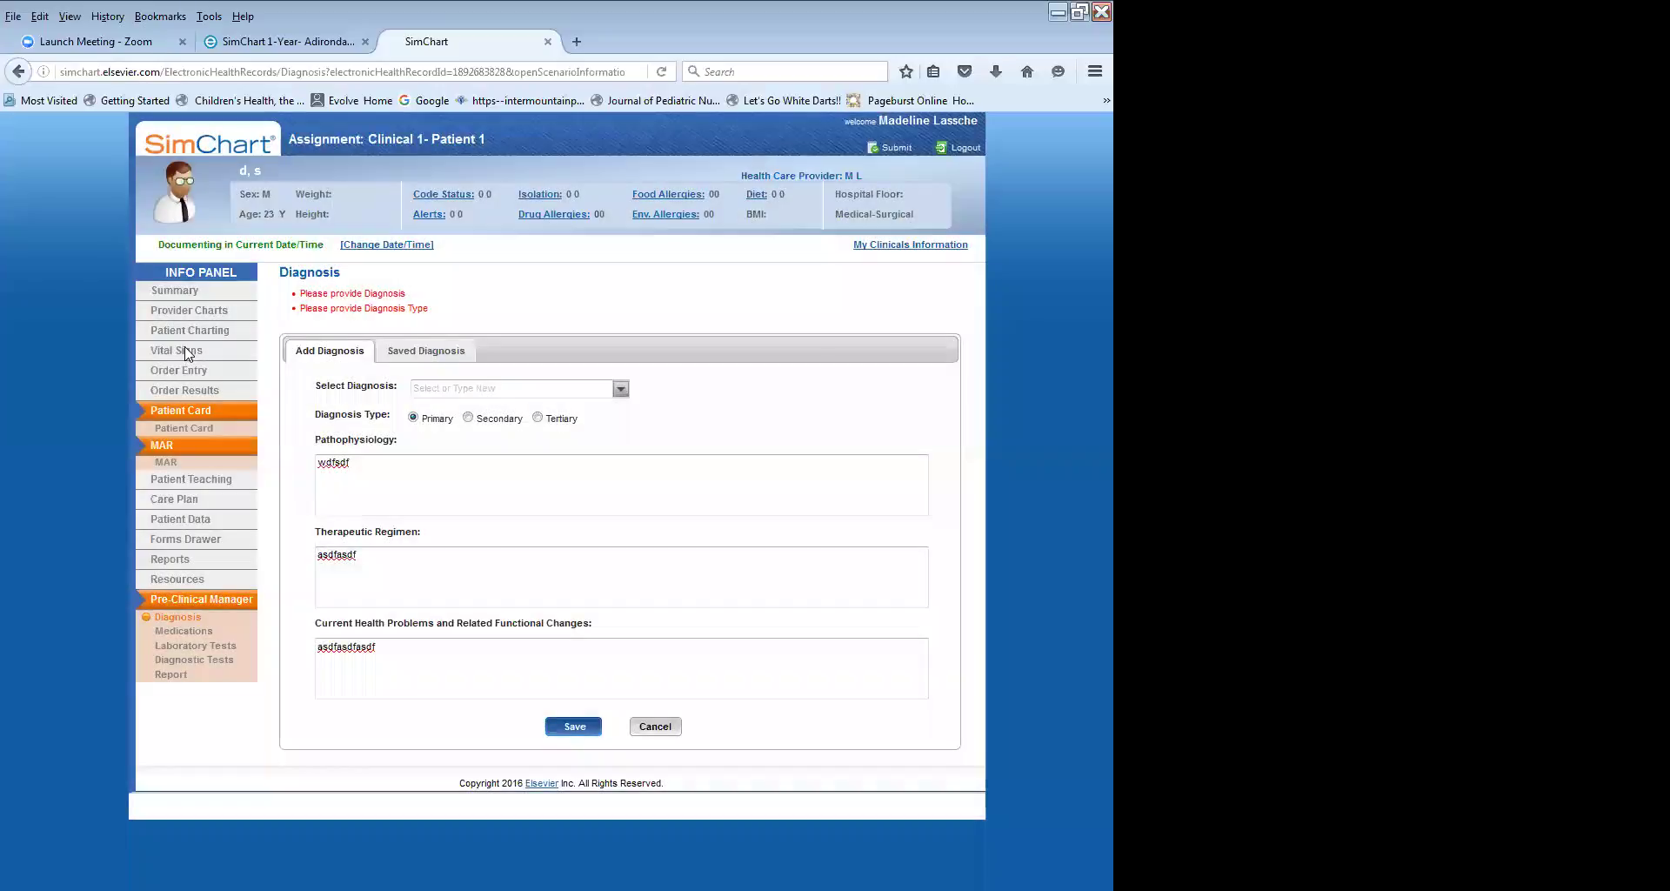
left_click(194, 361)
left_click(574, 526)
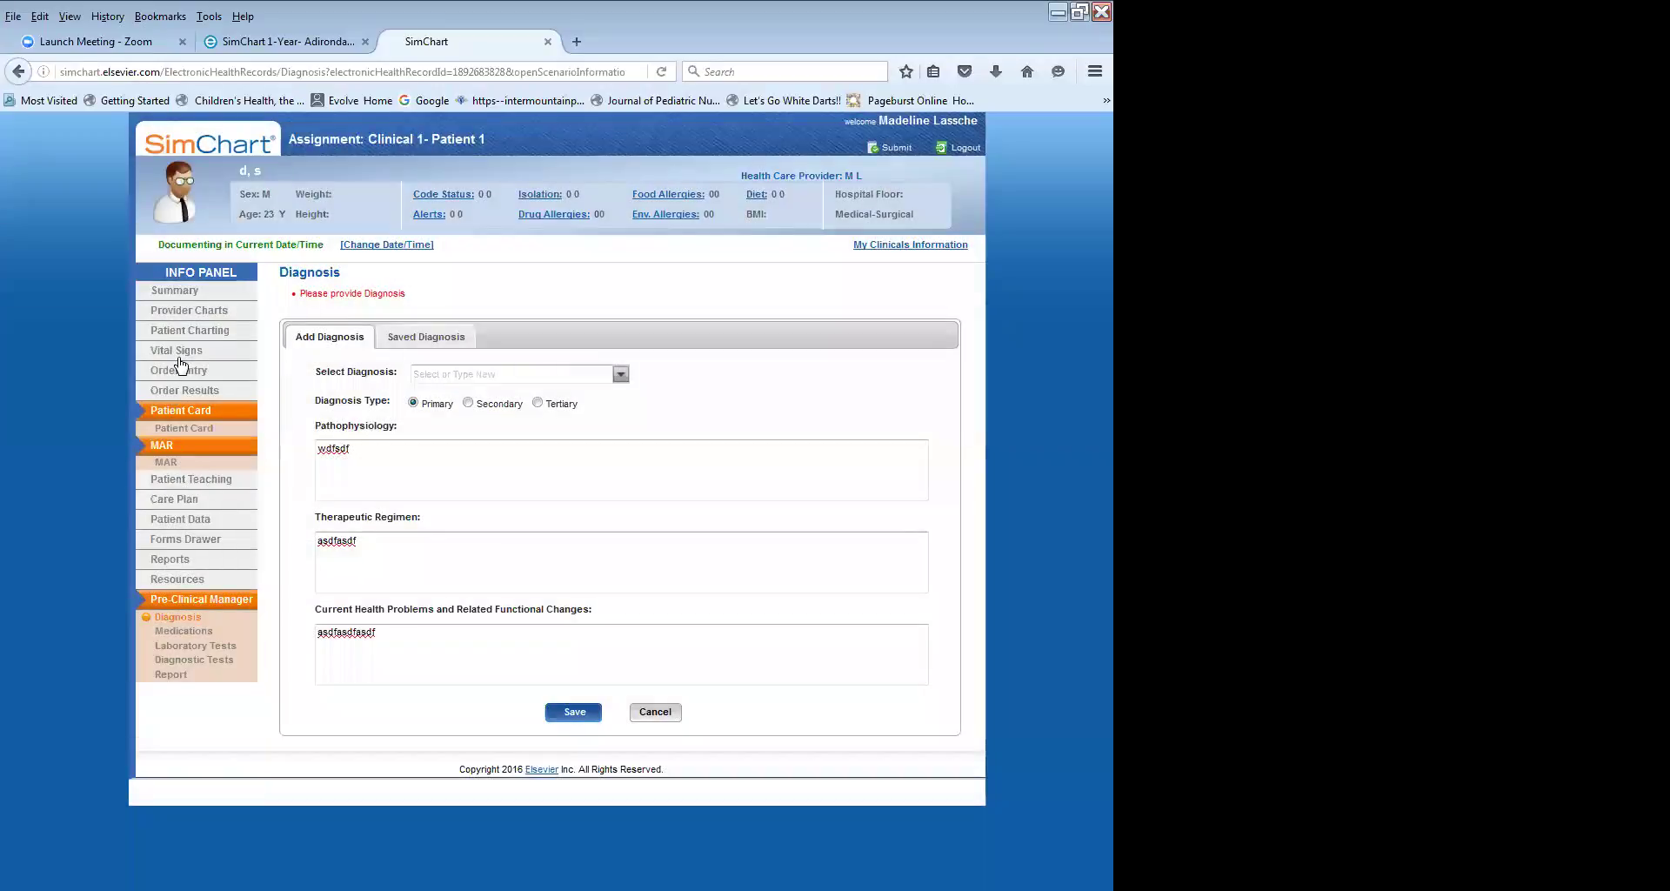
left_click(178, 352)
left_click(561, 529)
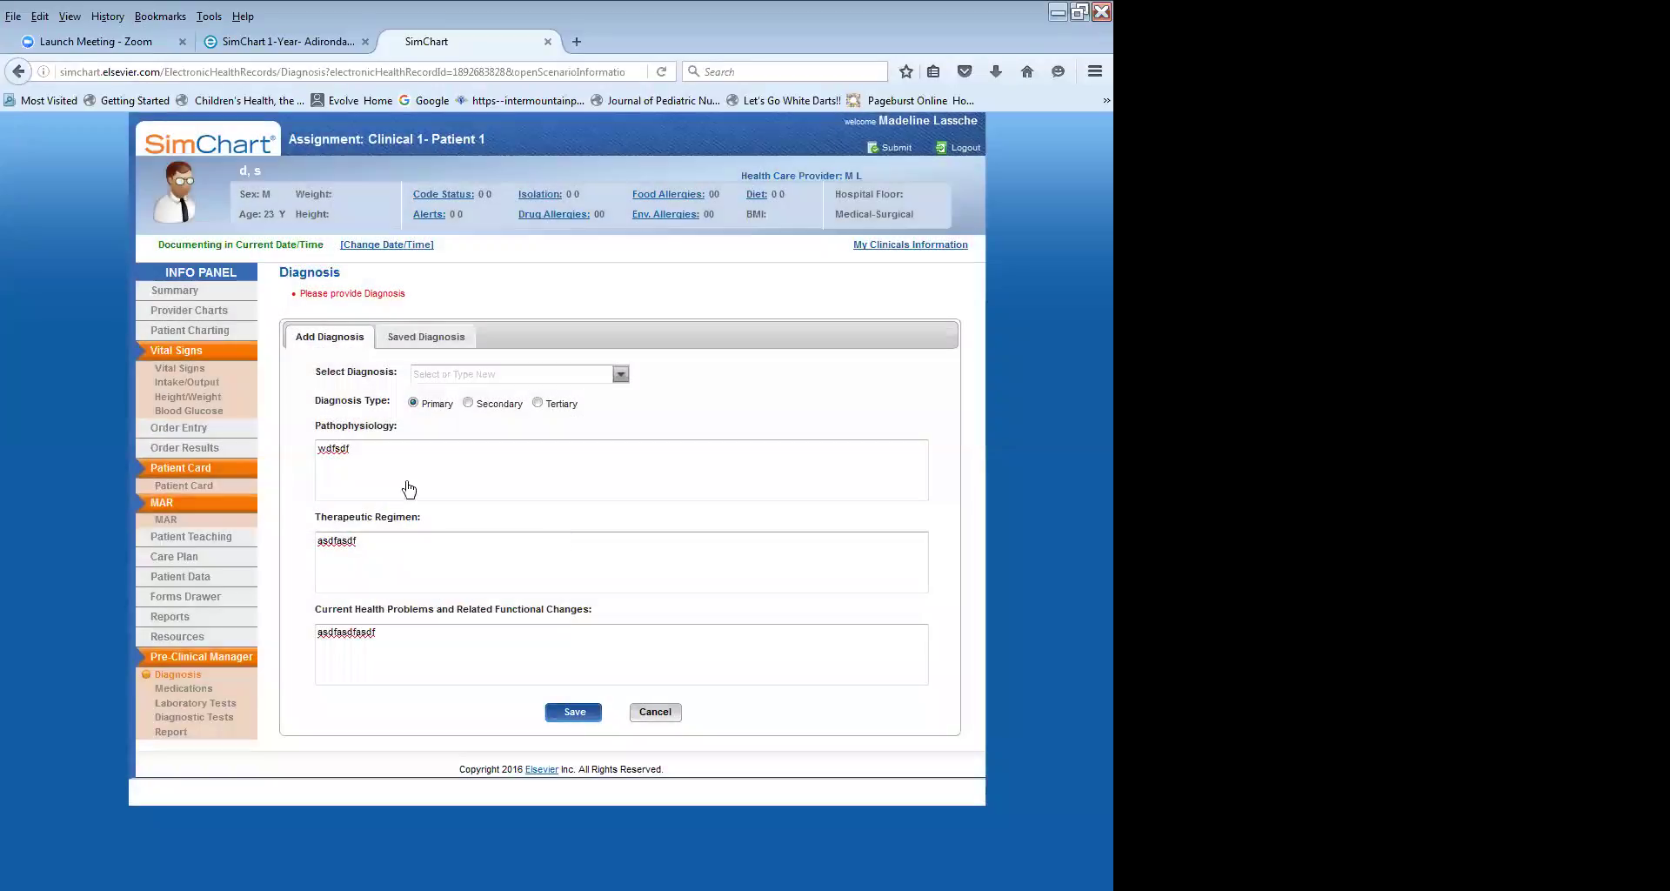
left_click(174, 367)
left_click(564, 524)
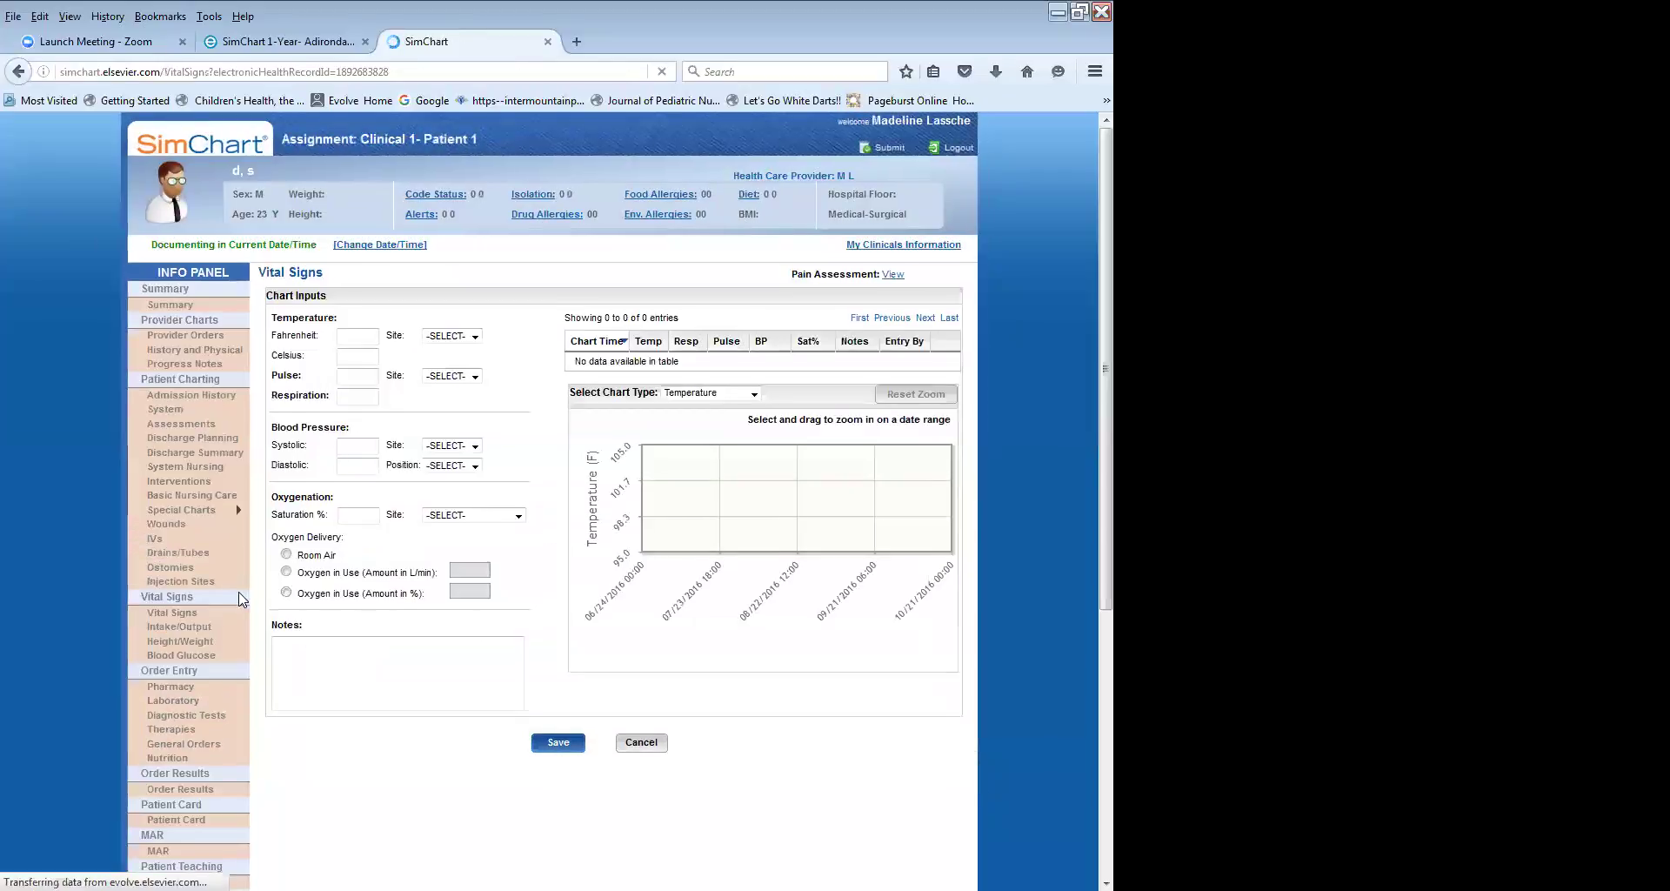
Record and save a temperature of 101 °F with the Tympanic site, and close the patient's chart.
left_click(379, 334)
type("s")
type("10")
left_click(476, 338)
left_click(456, 407)
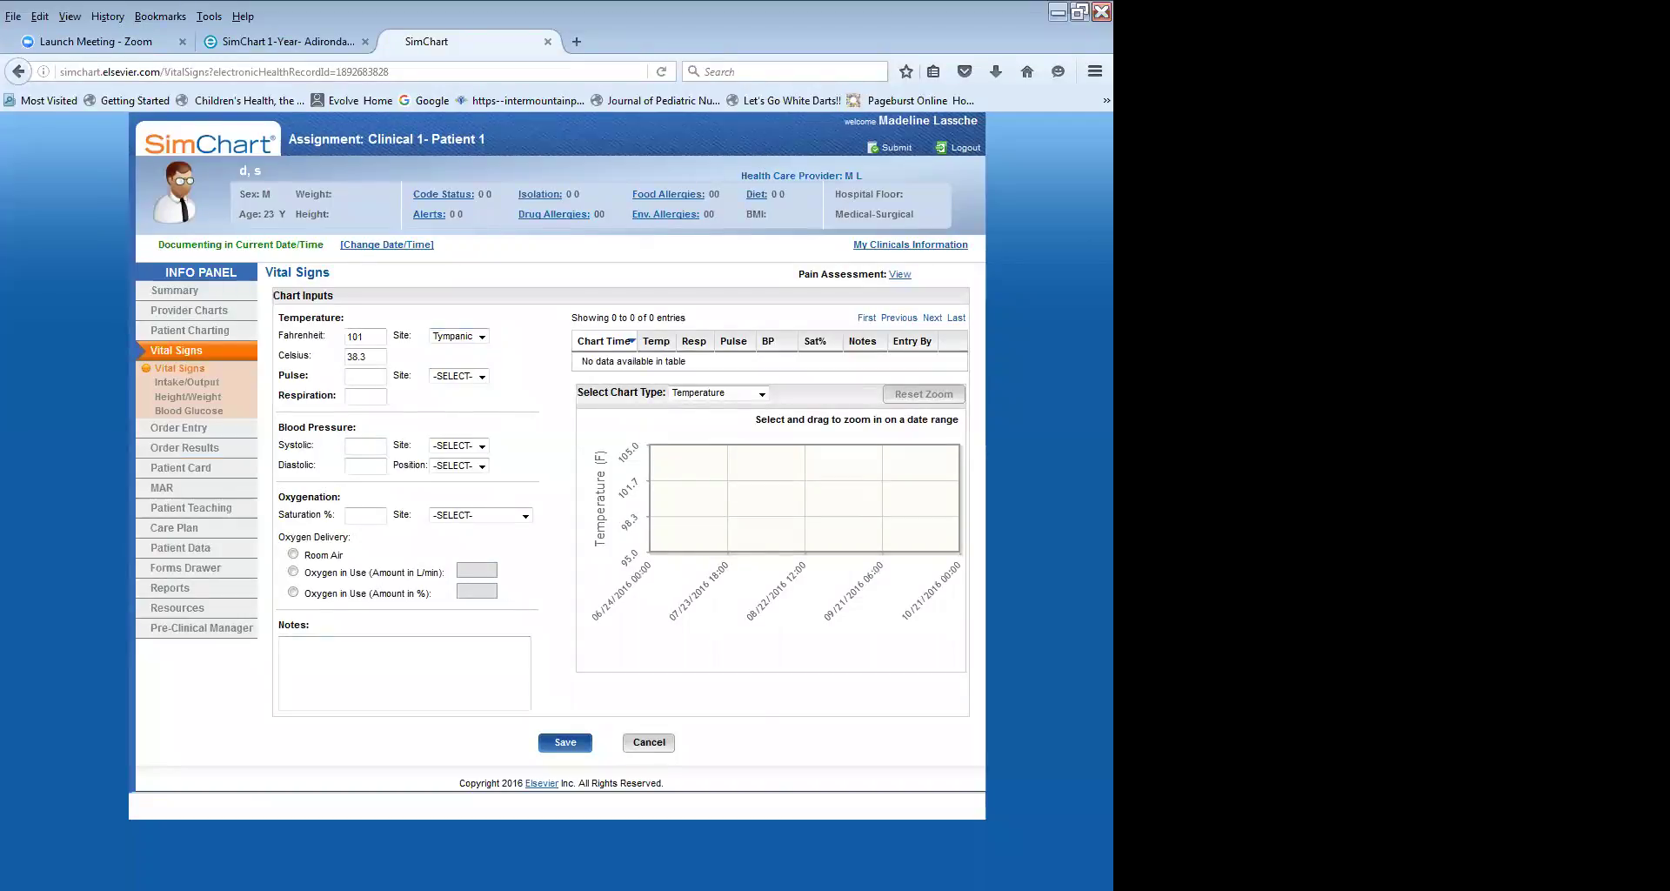
left_click(566, 742)
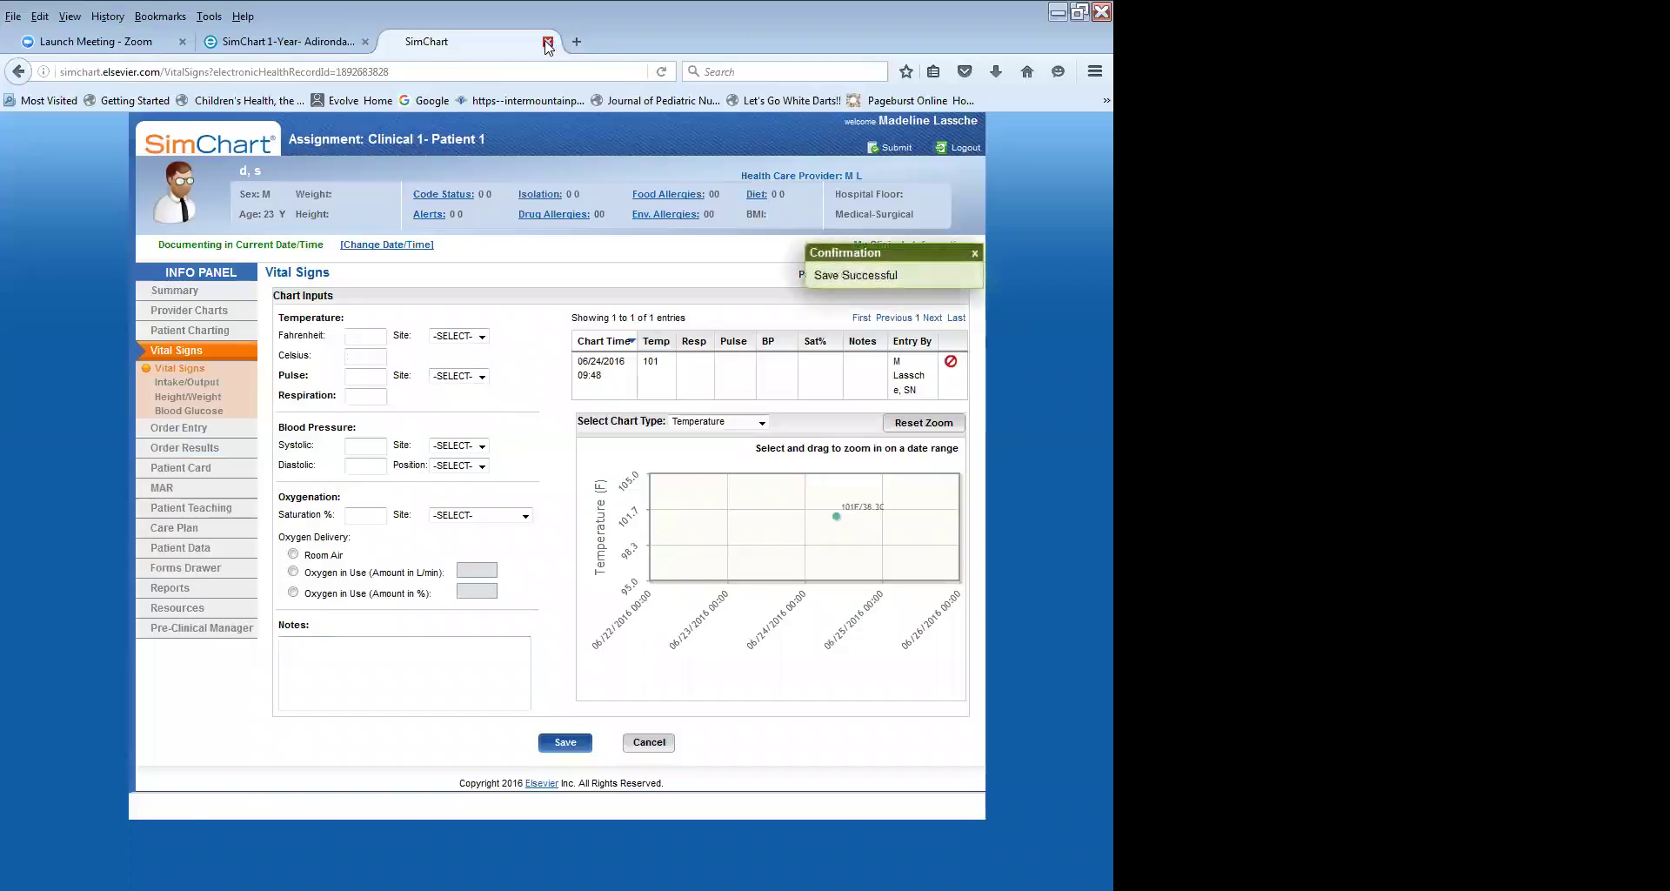
left_click(548, 42)
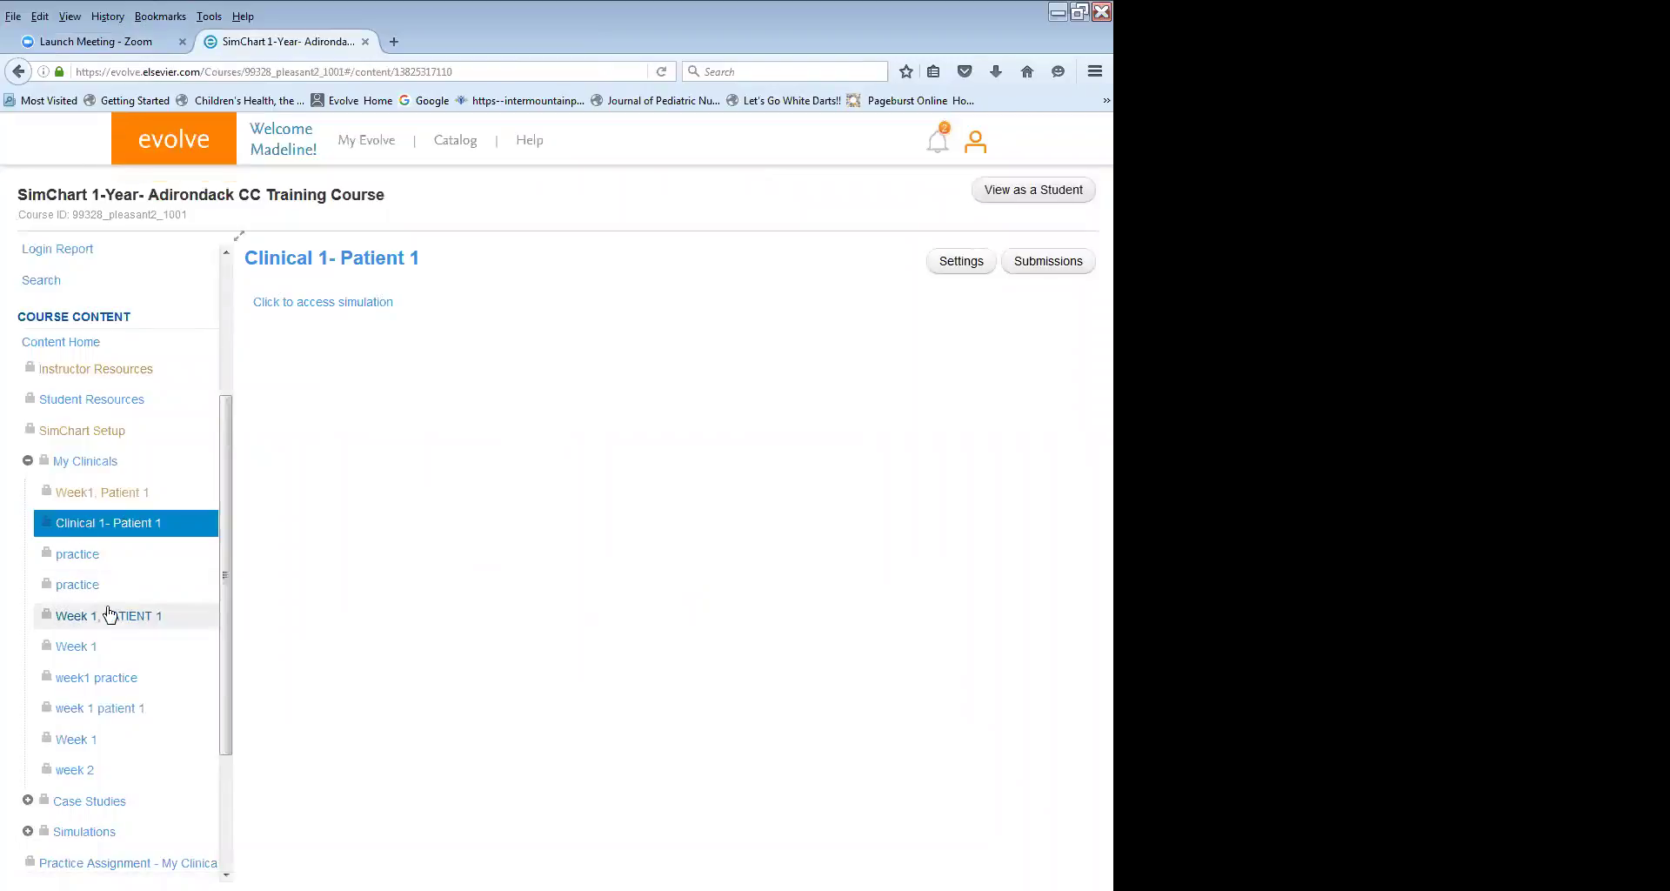
Open the Week1, Patient 1 student list and examine the Work-in-Progress Report options for the second student, leaving without running a report.
left_click(85, 499)
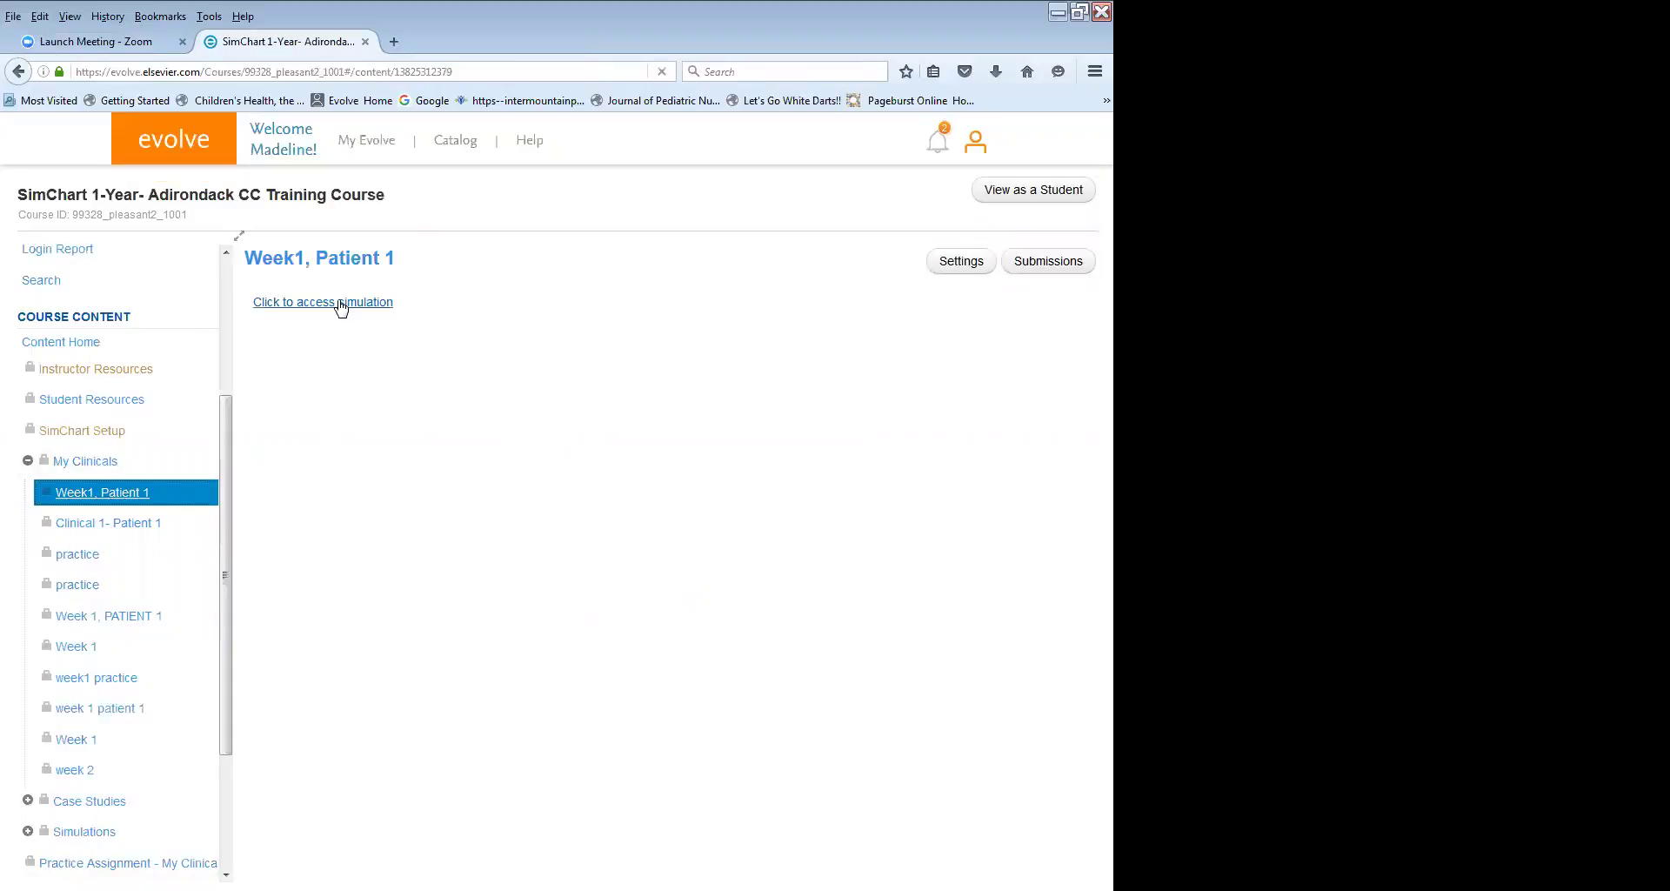
left_click(341, 304)
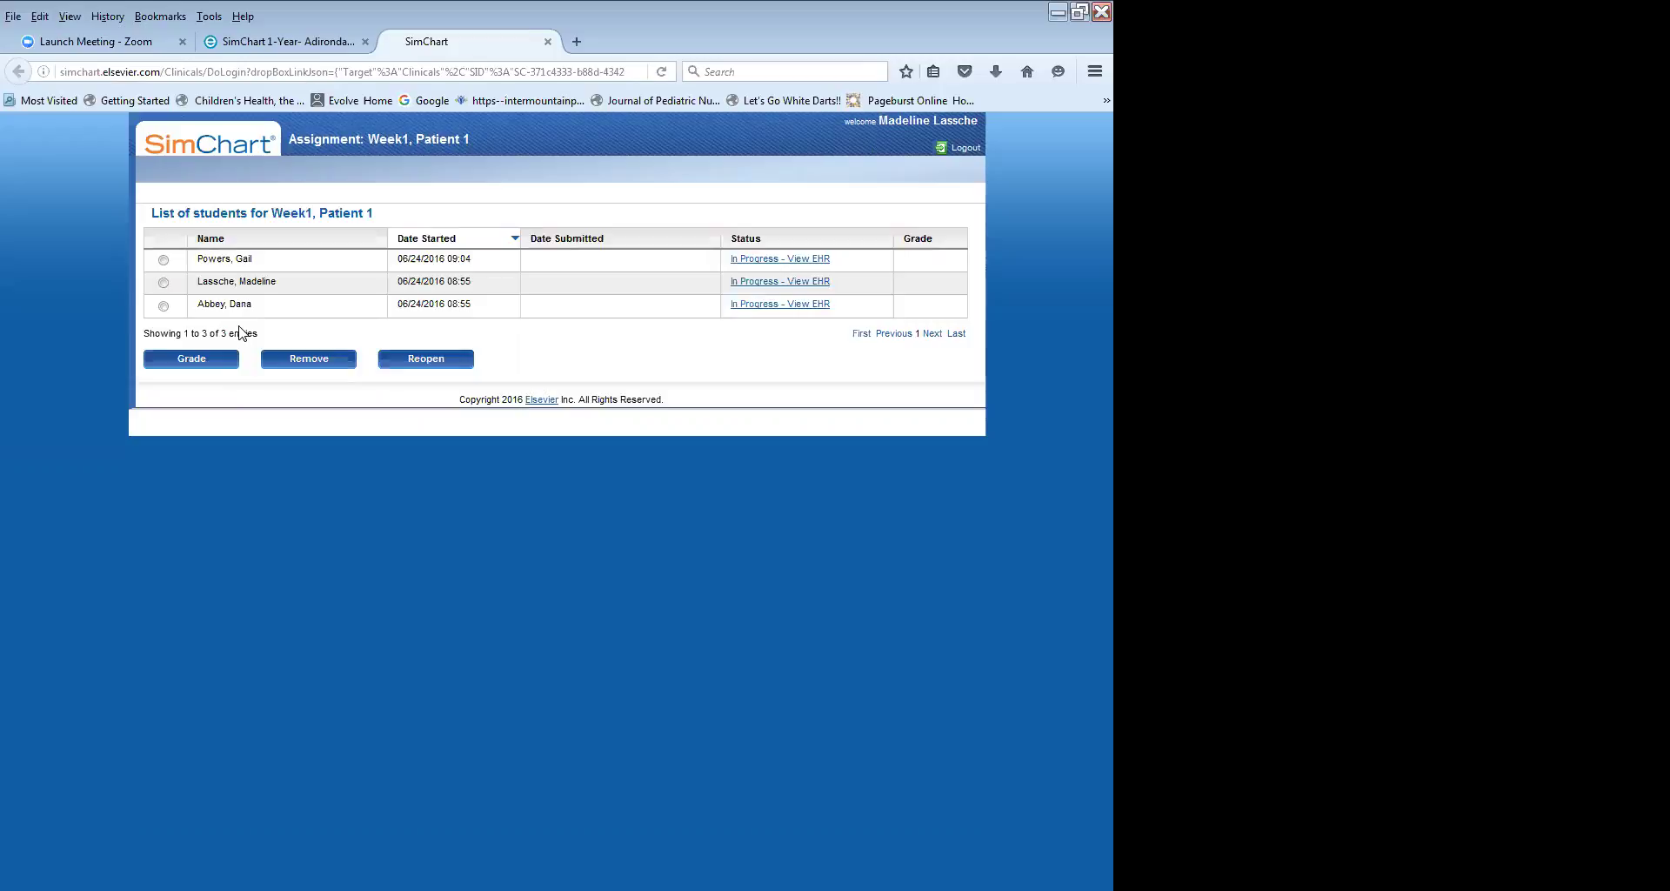
left_click(164, 282)
left_click(177, 368)
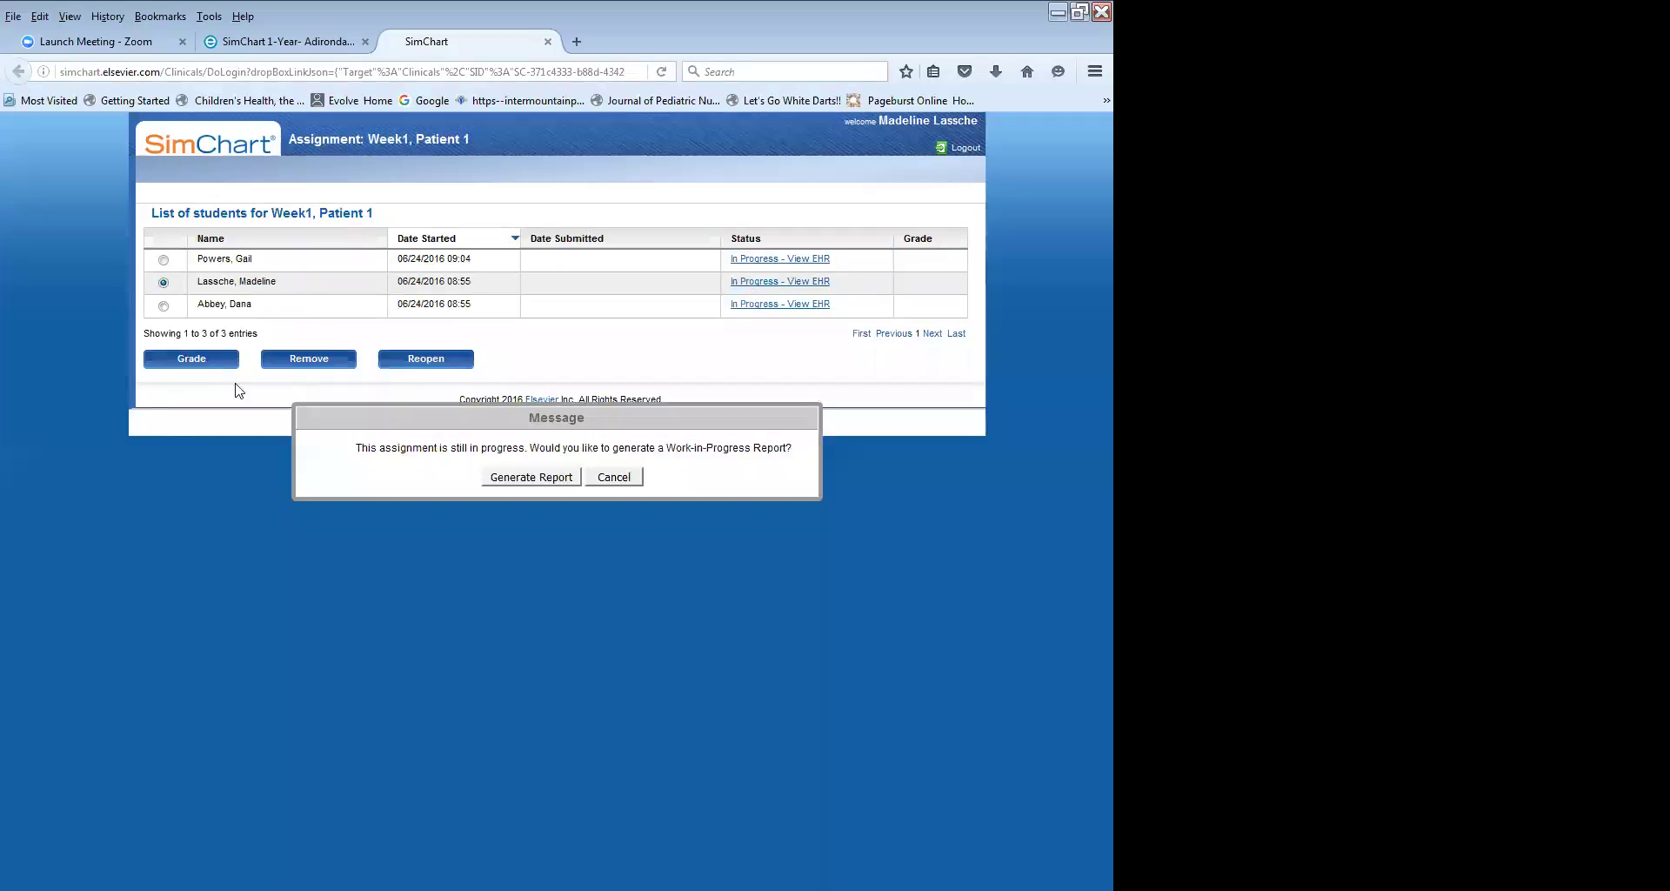
left_click(525, 478)
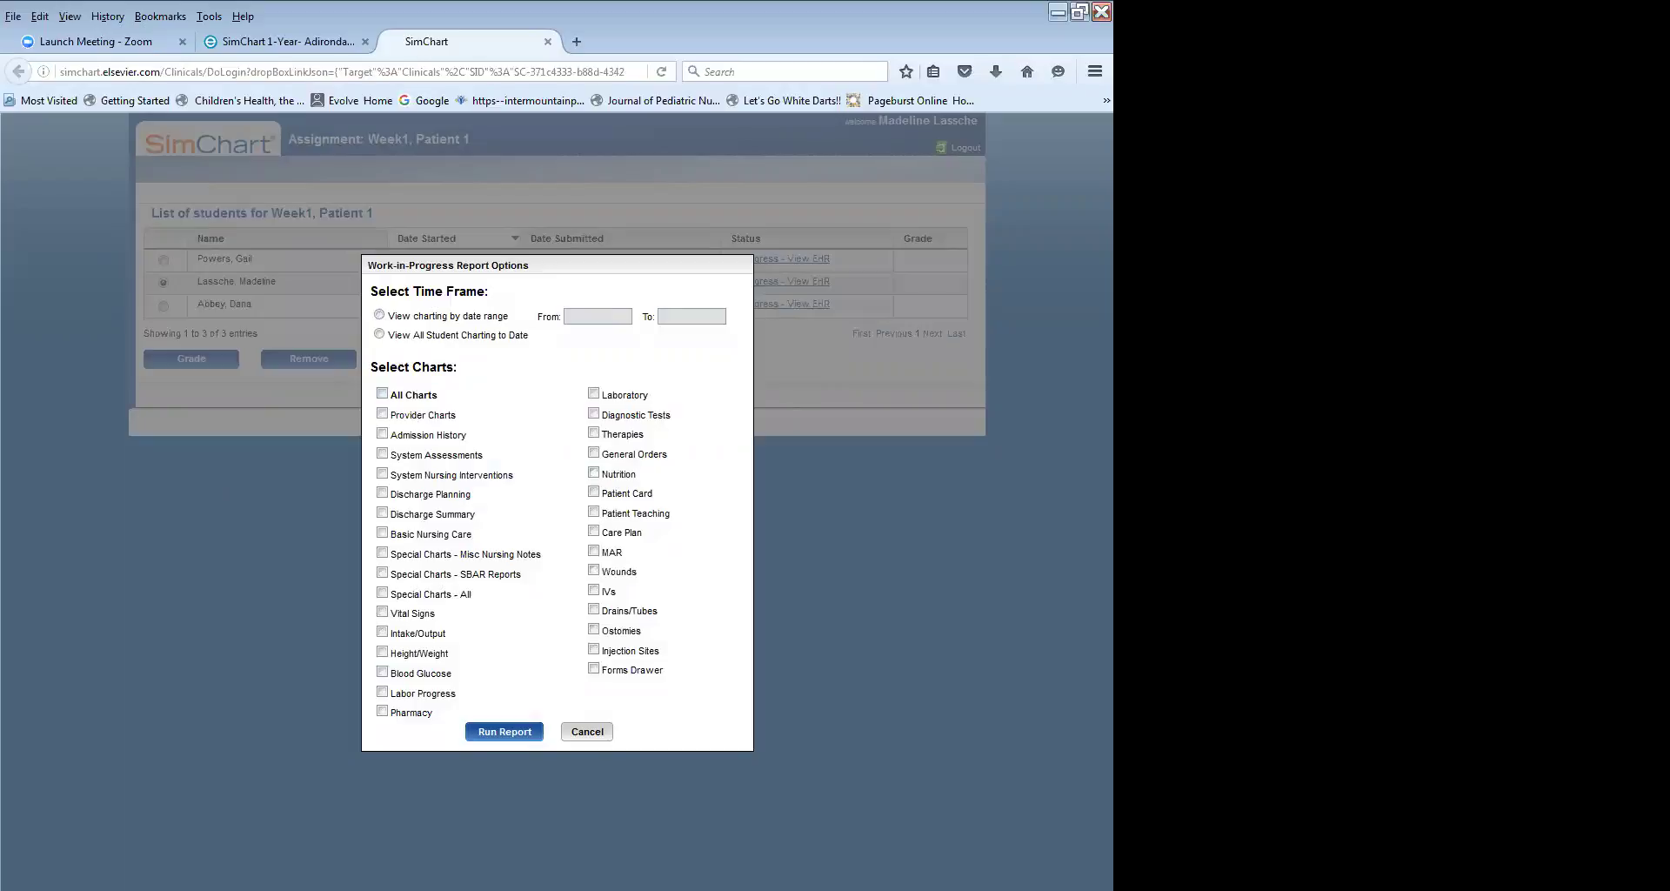
key("Escape")
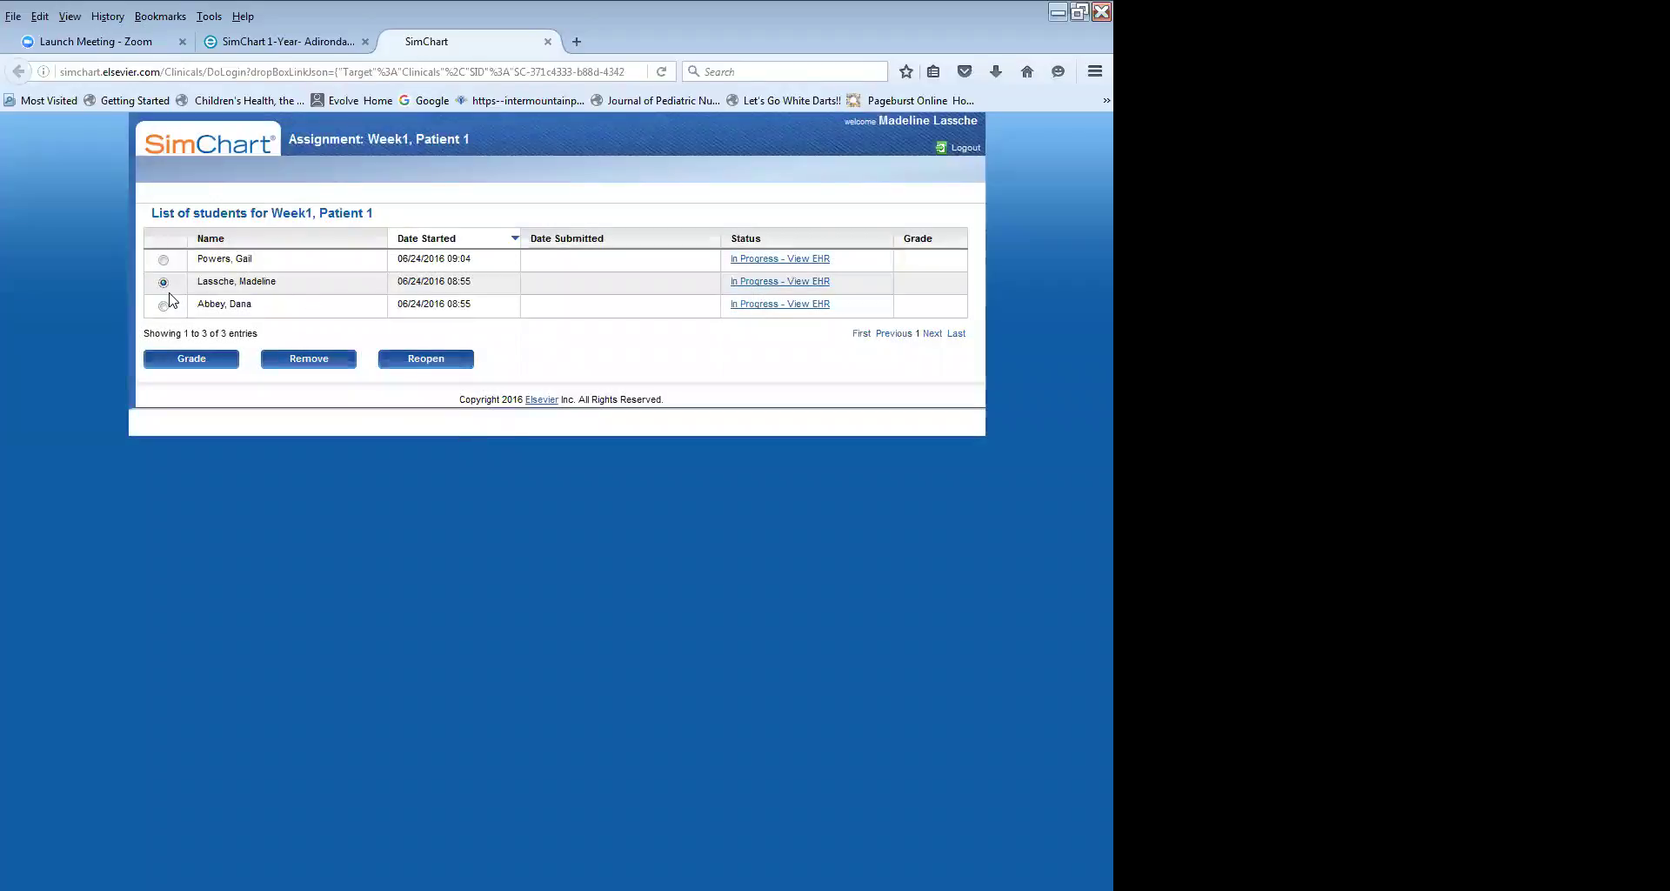
View the second student's in-progress record and read the System Assessments charting summary of 06/24/2016 09:16.
left_click(758, 282)
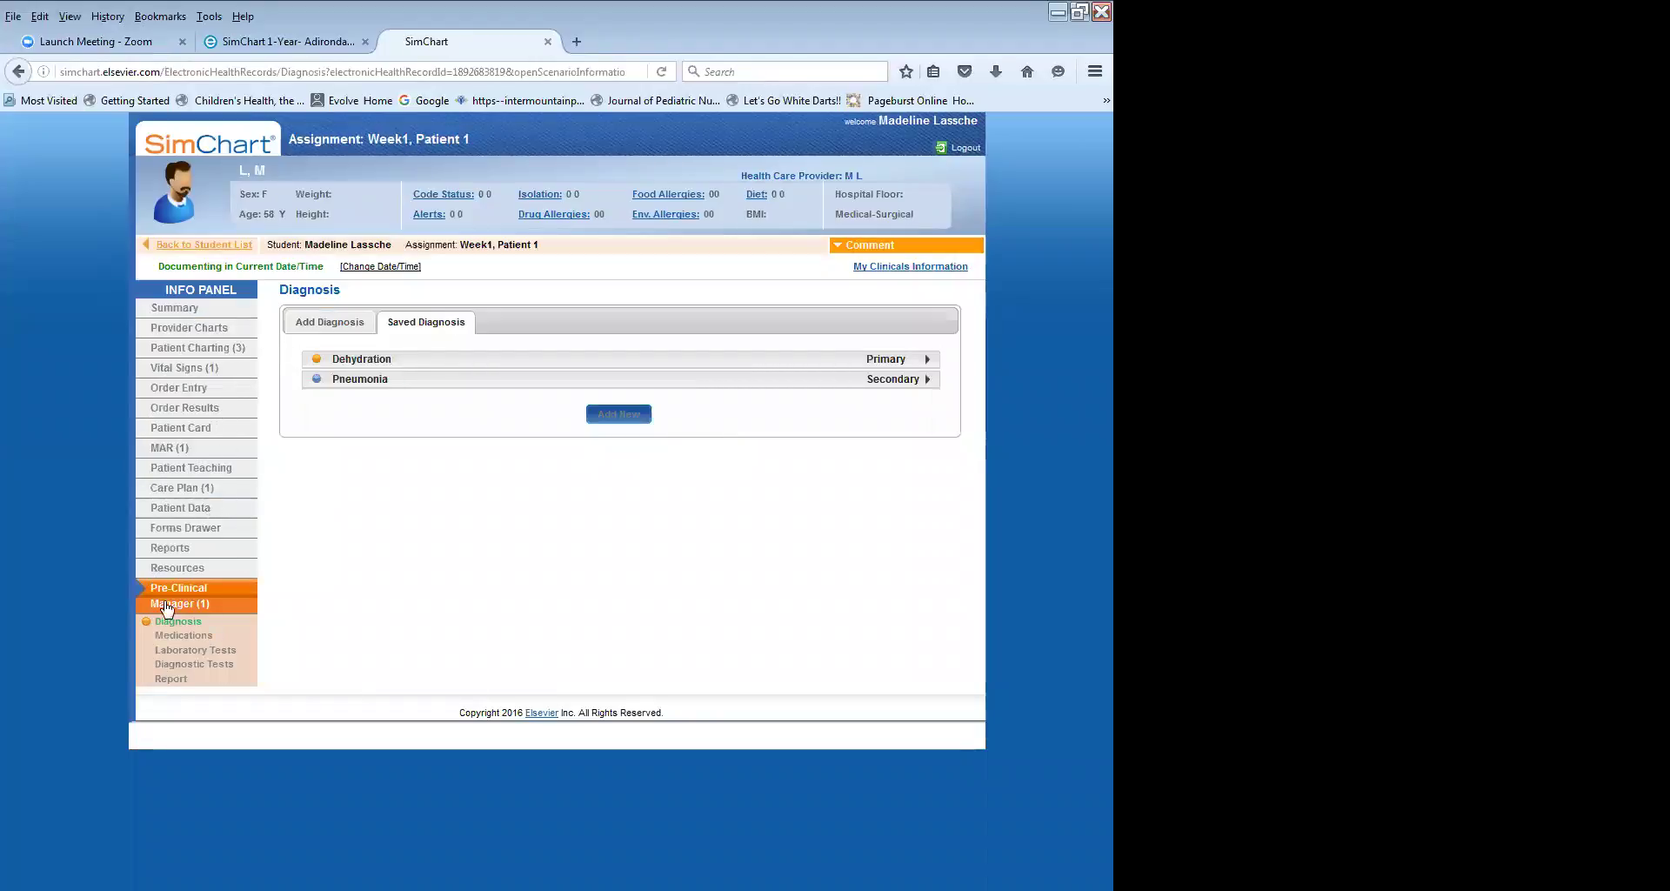
left_click(240, 352)
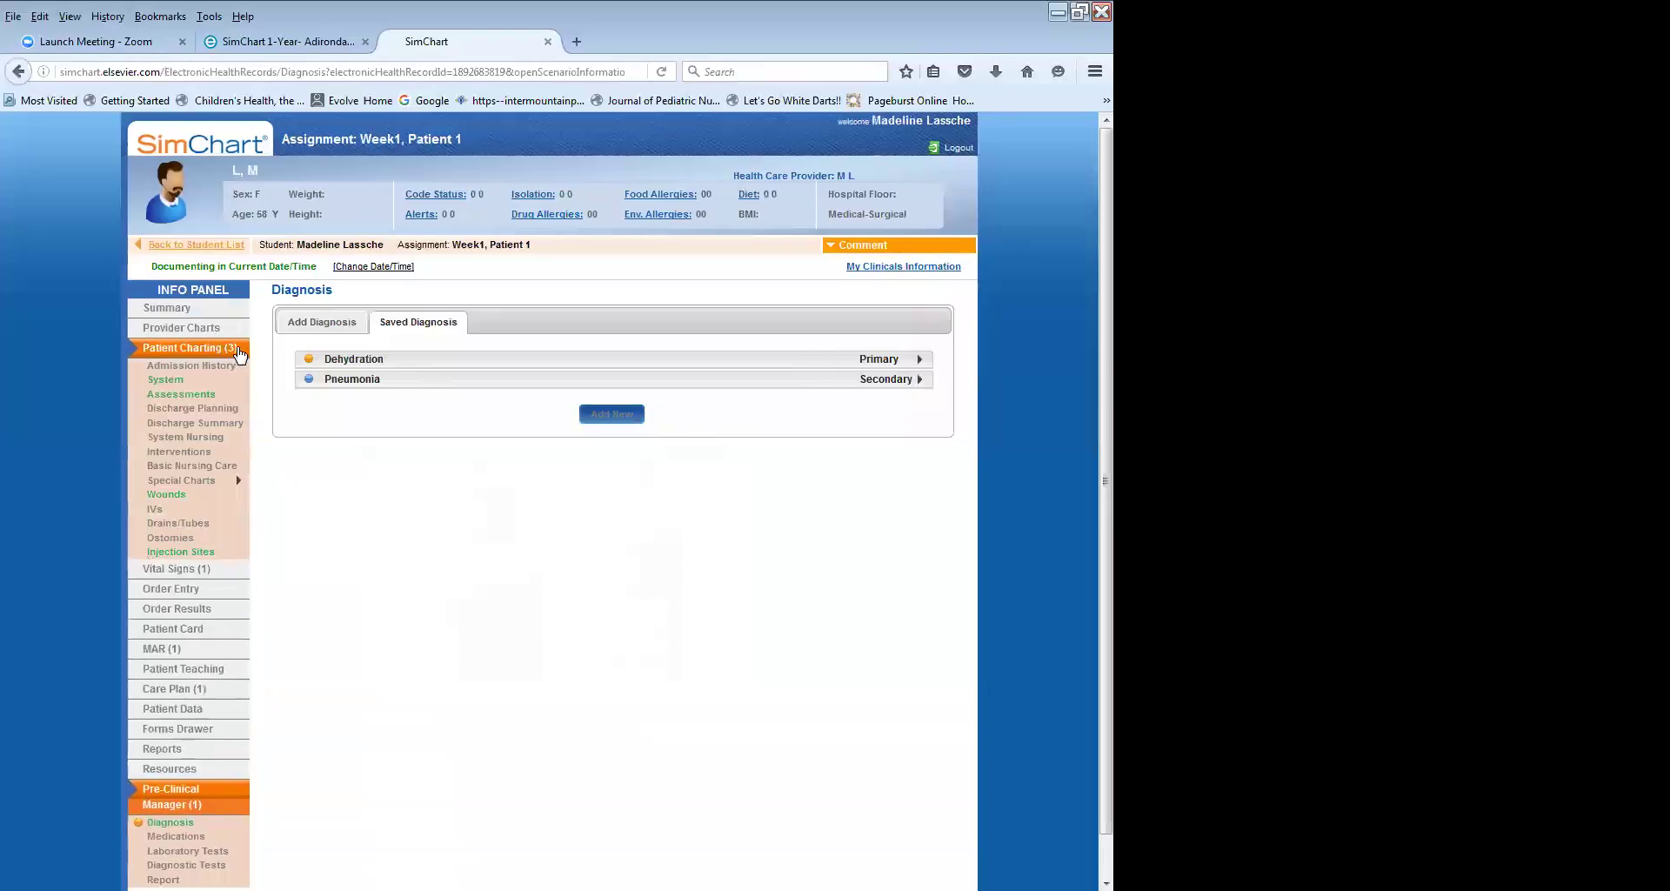
left_click(177, 394)
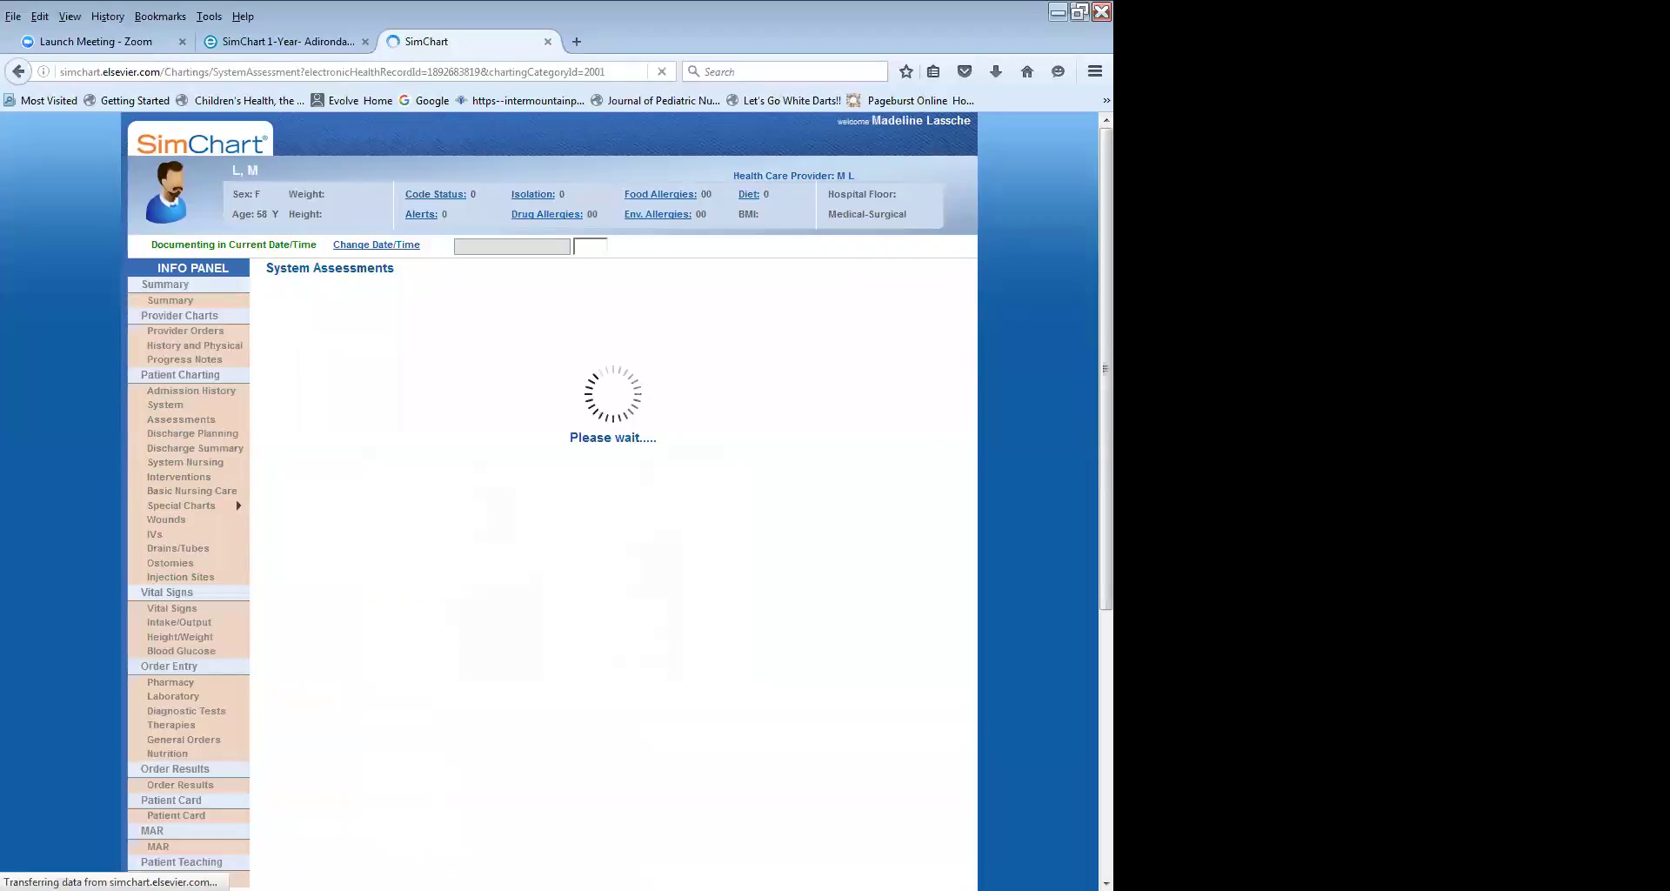
left_click(526, 312)
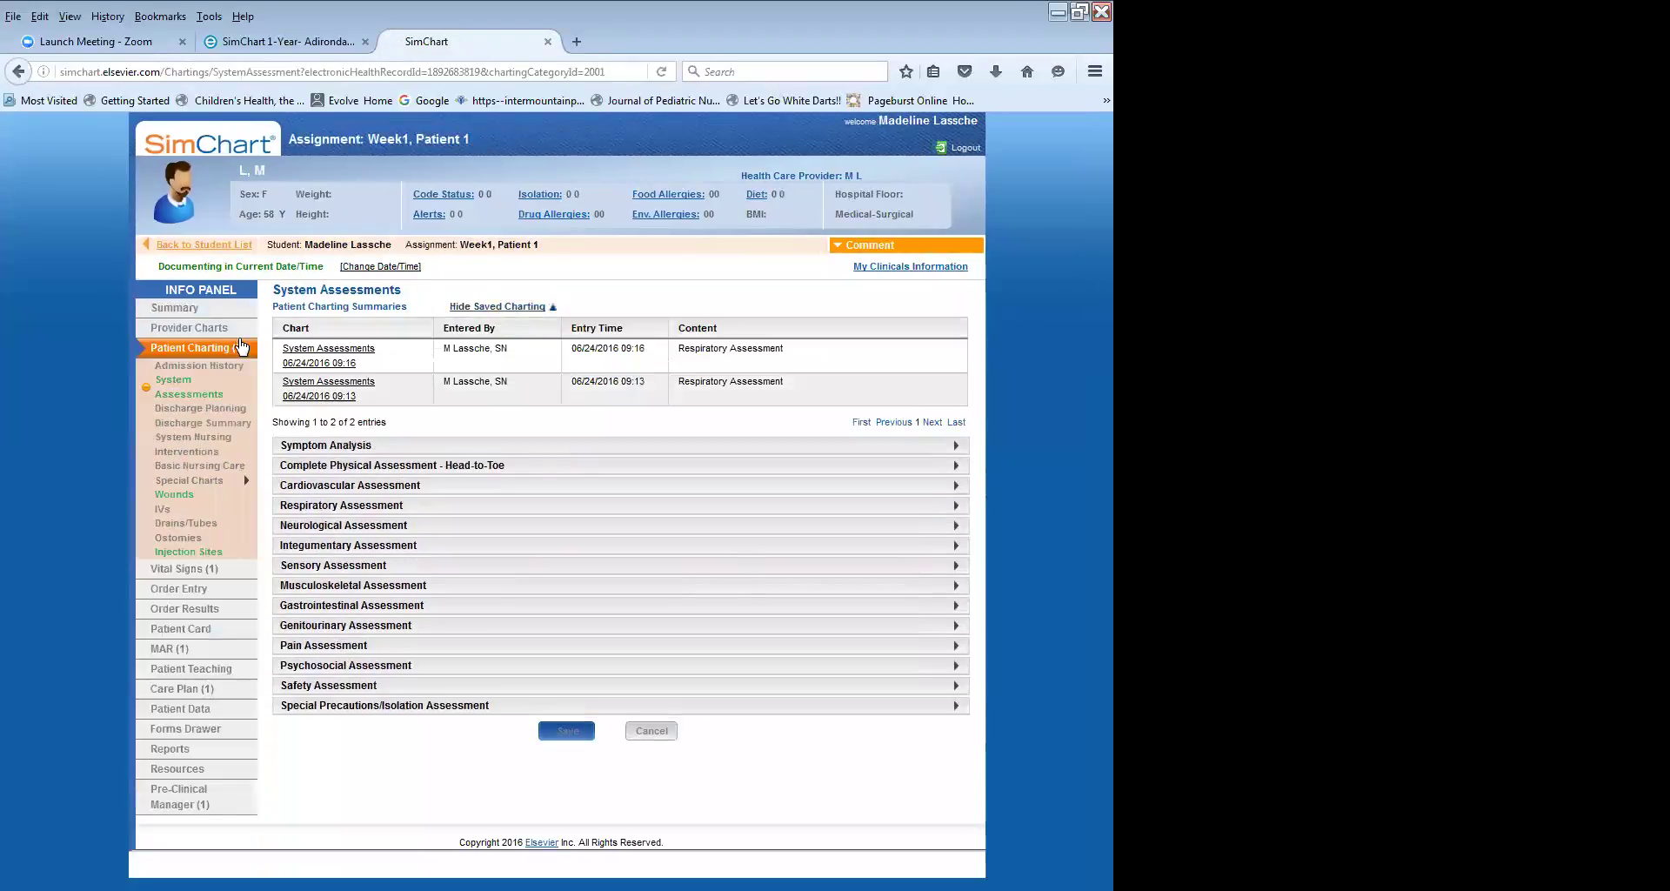
left_click(330, 354)
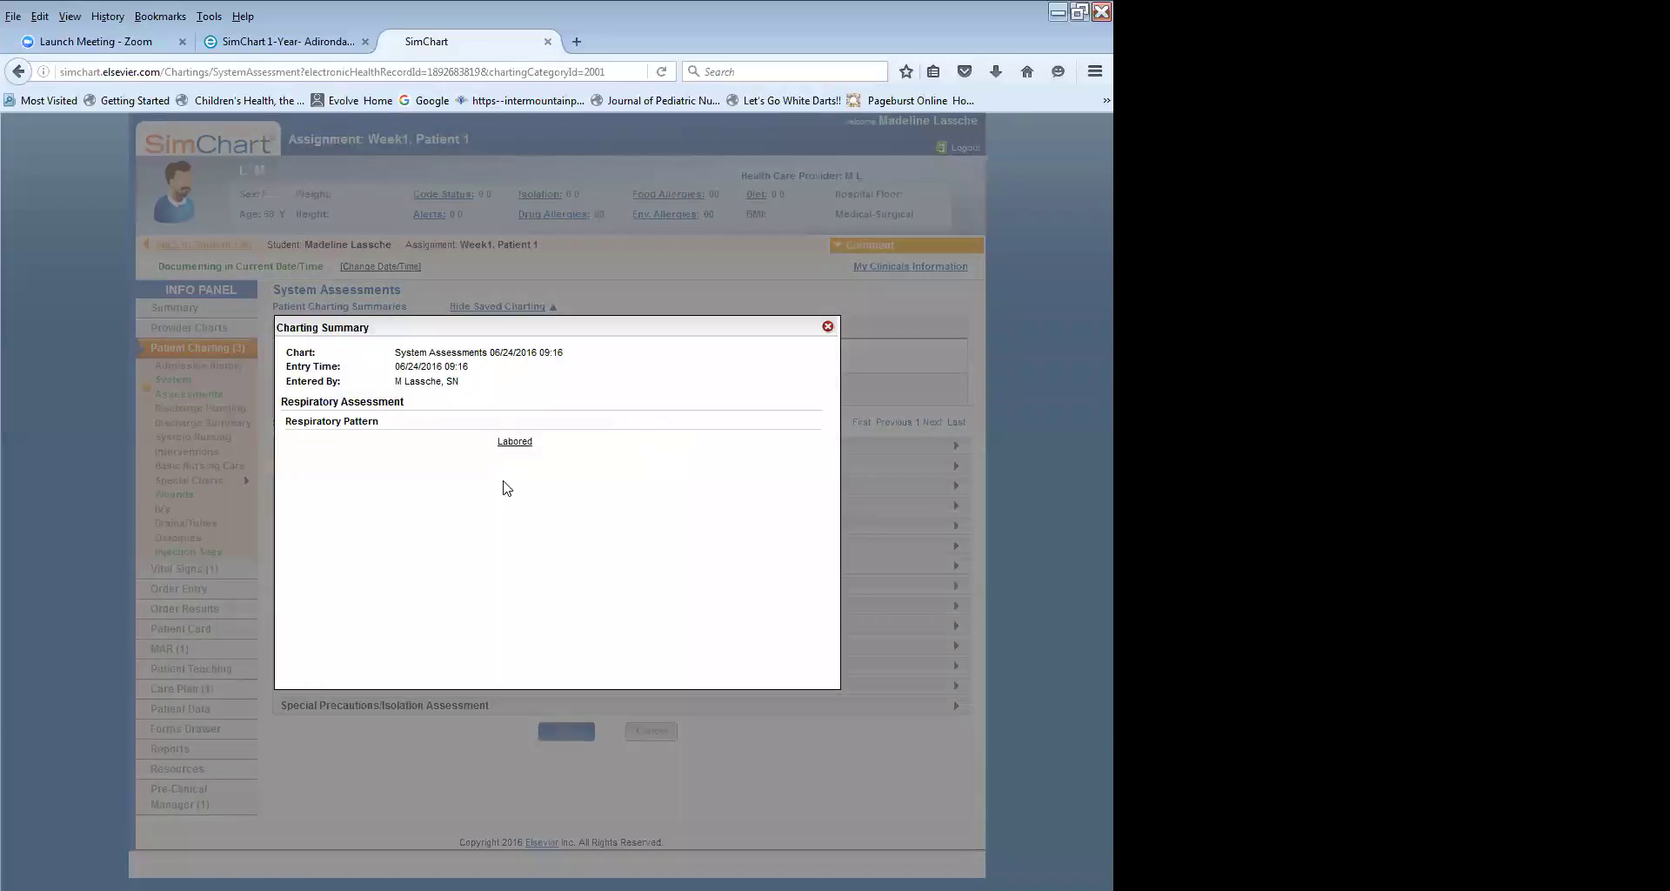
left_click(827, 326)
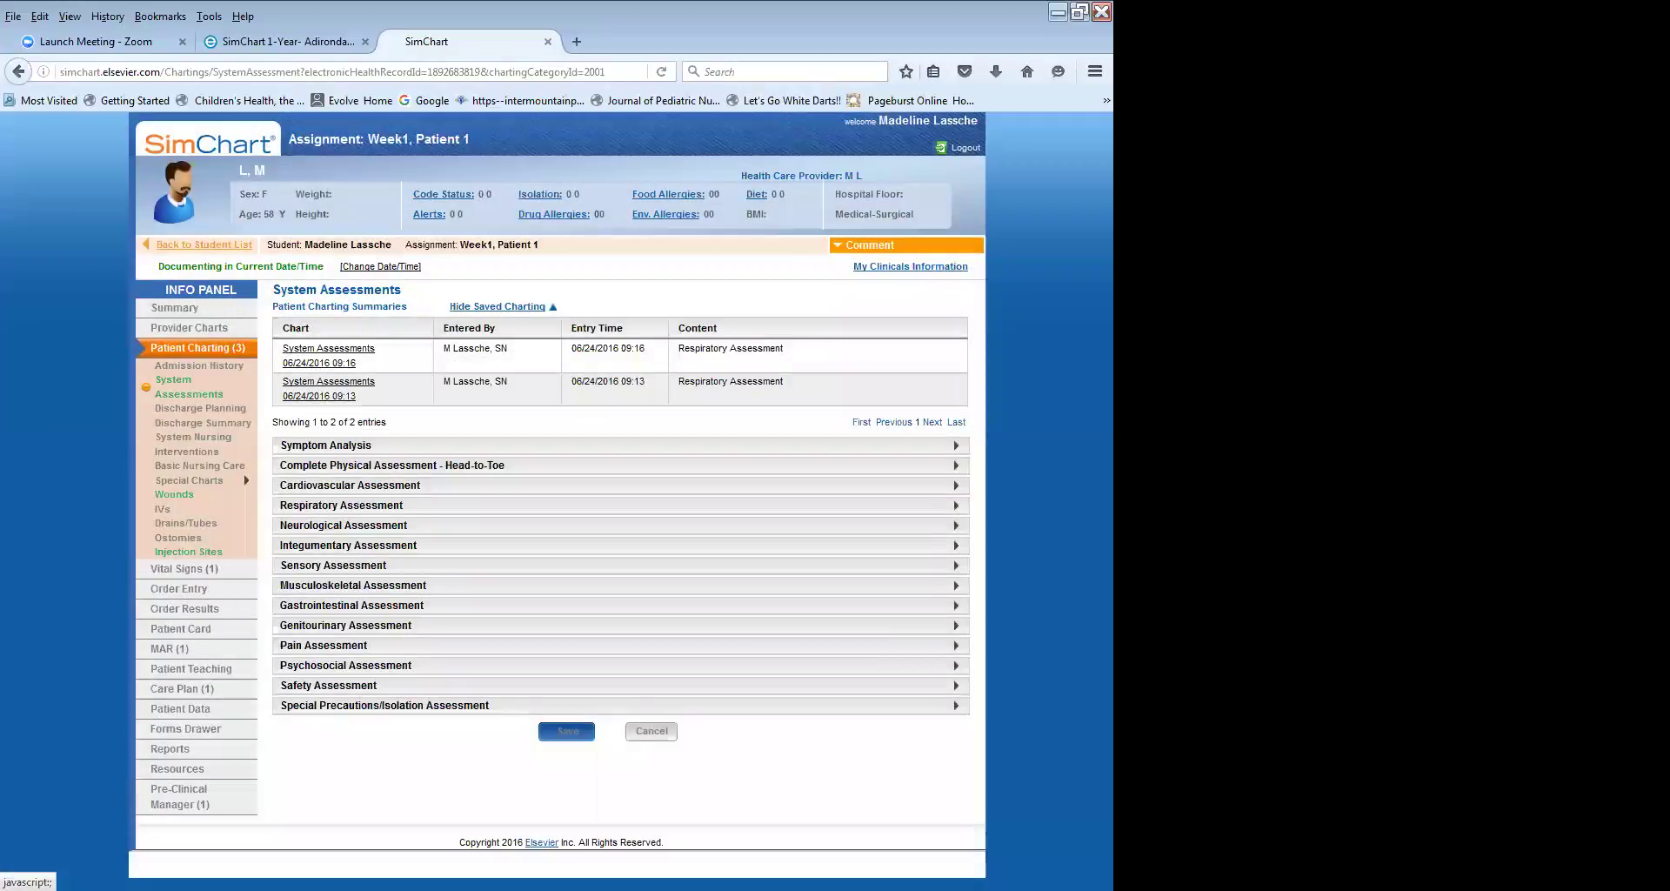
Leave the student a comment with subject "System Assessment" and text "Why did you delete even breathing?", save it and close the record.
left_click(860, 249)
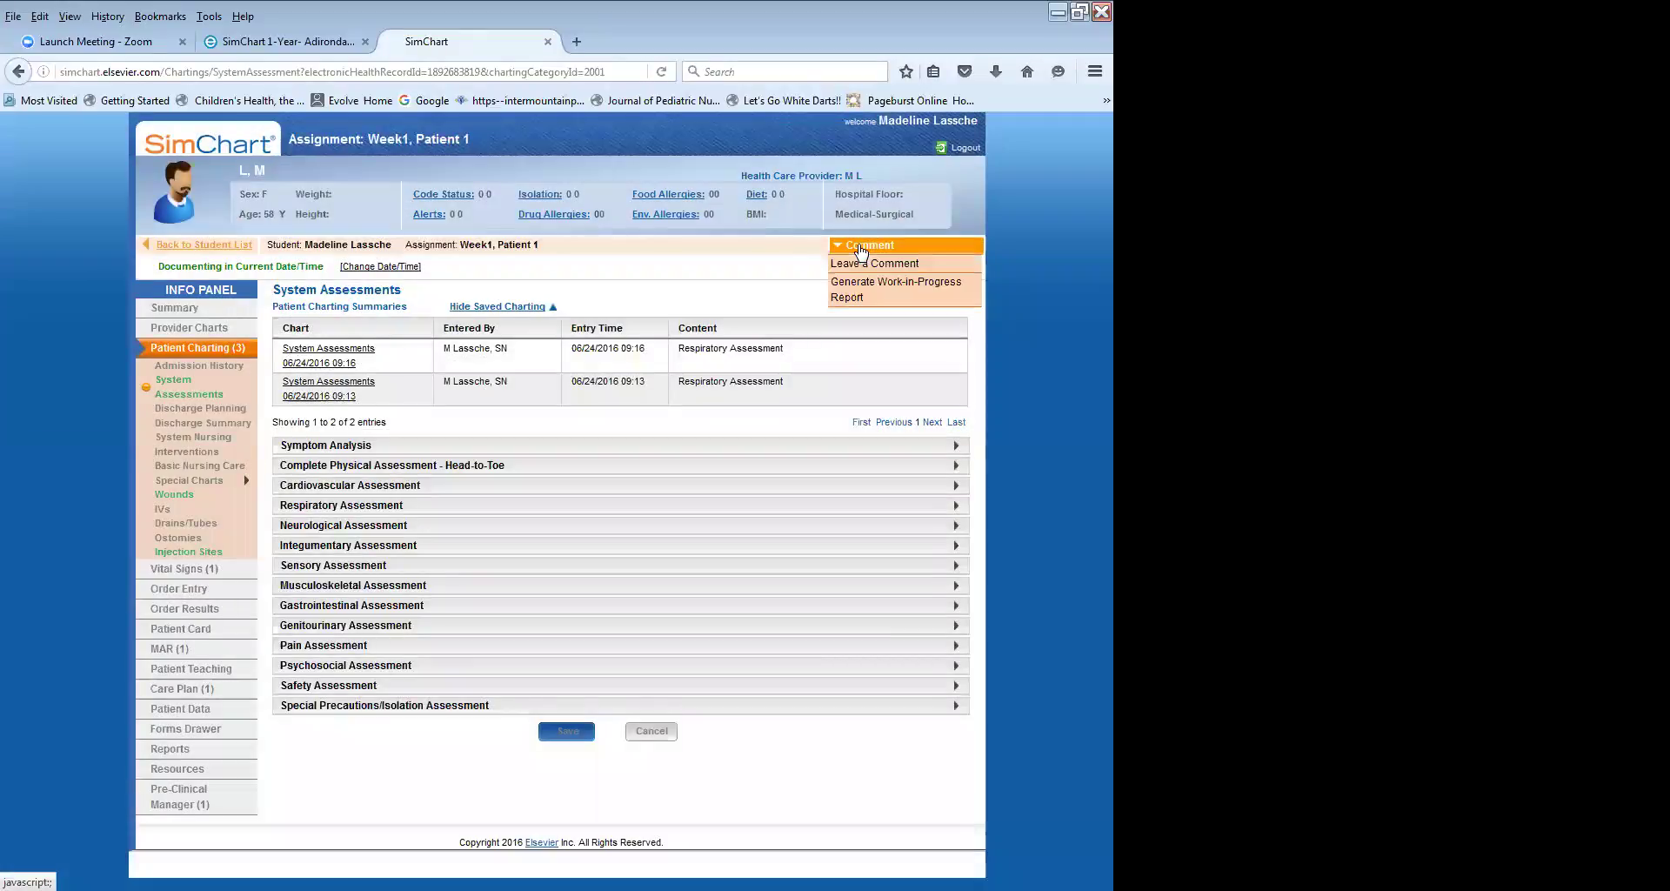
left_click(870, 264)
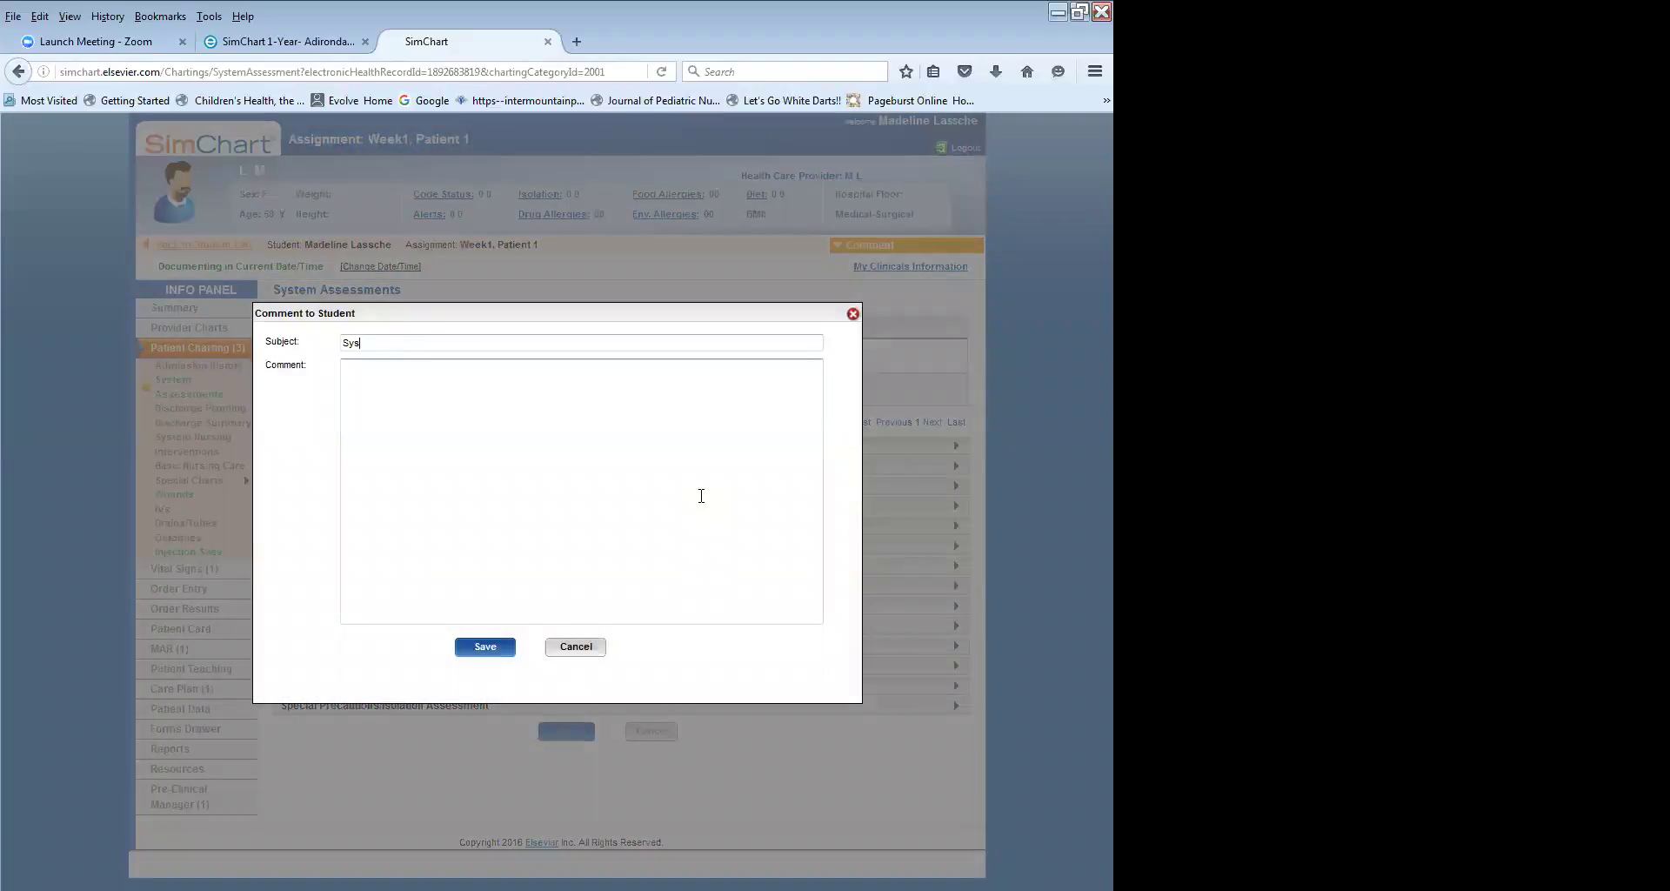
type("System Assessment")
type("Why did ")
type("you delete eve")
type("n breathing?")
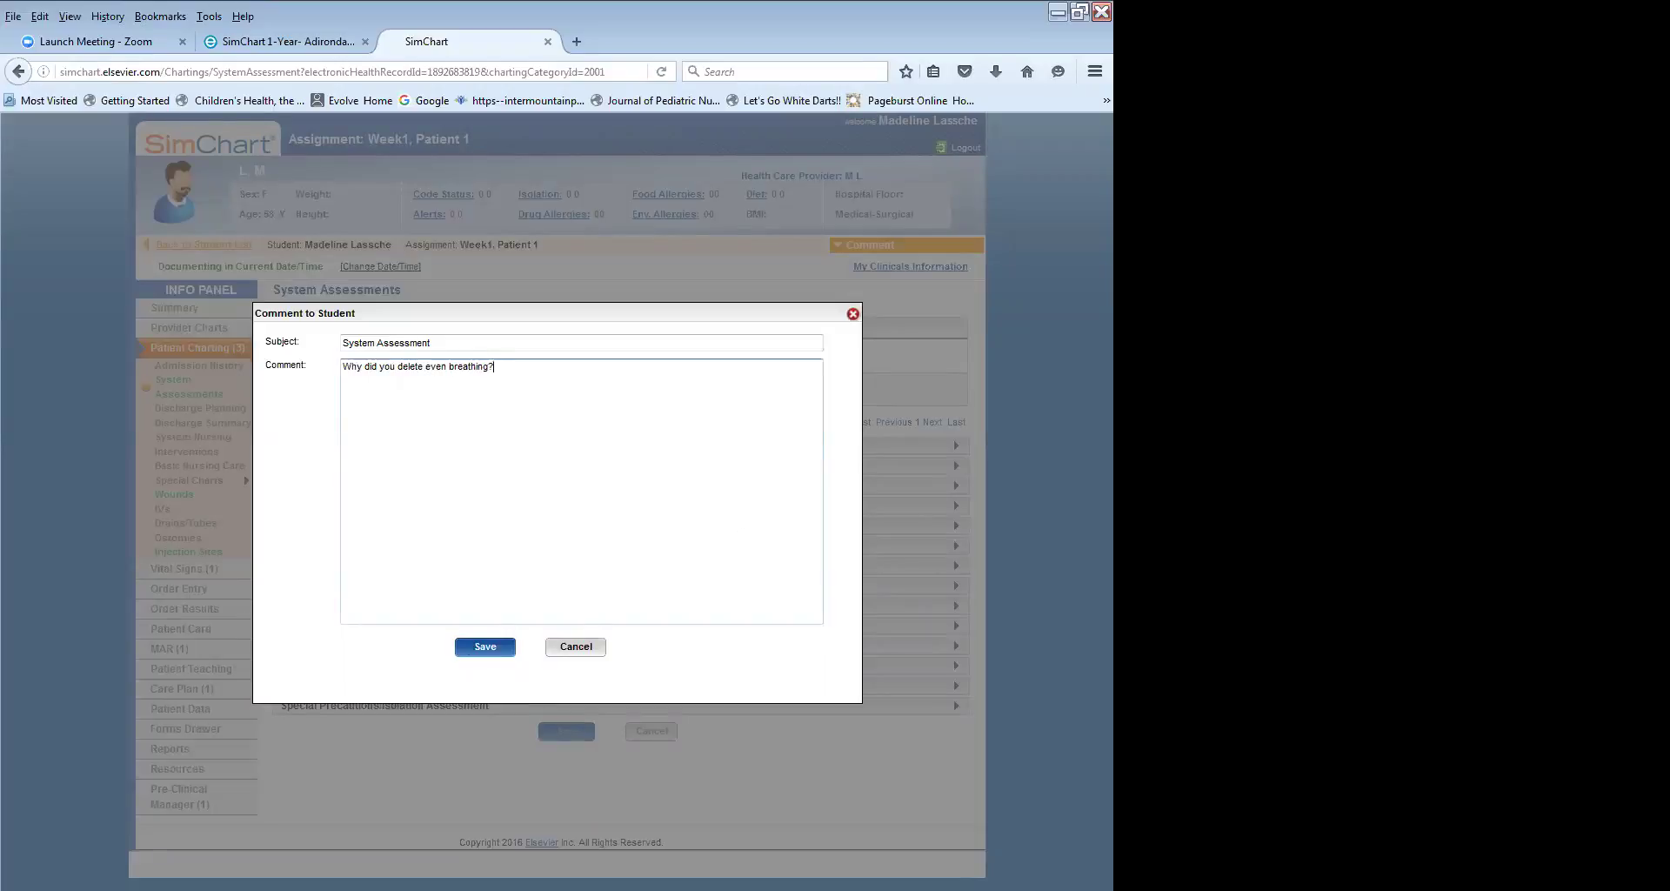
left_click(485, 646)
left_click(564, 476)
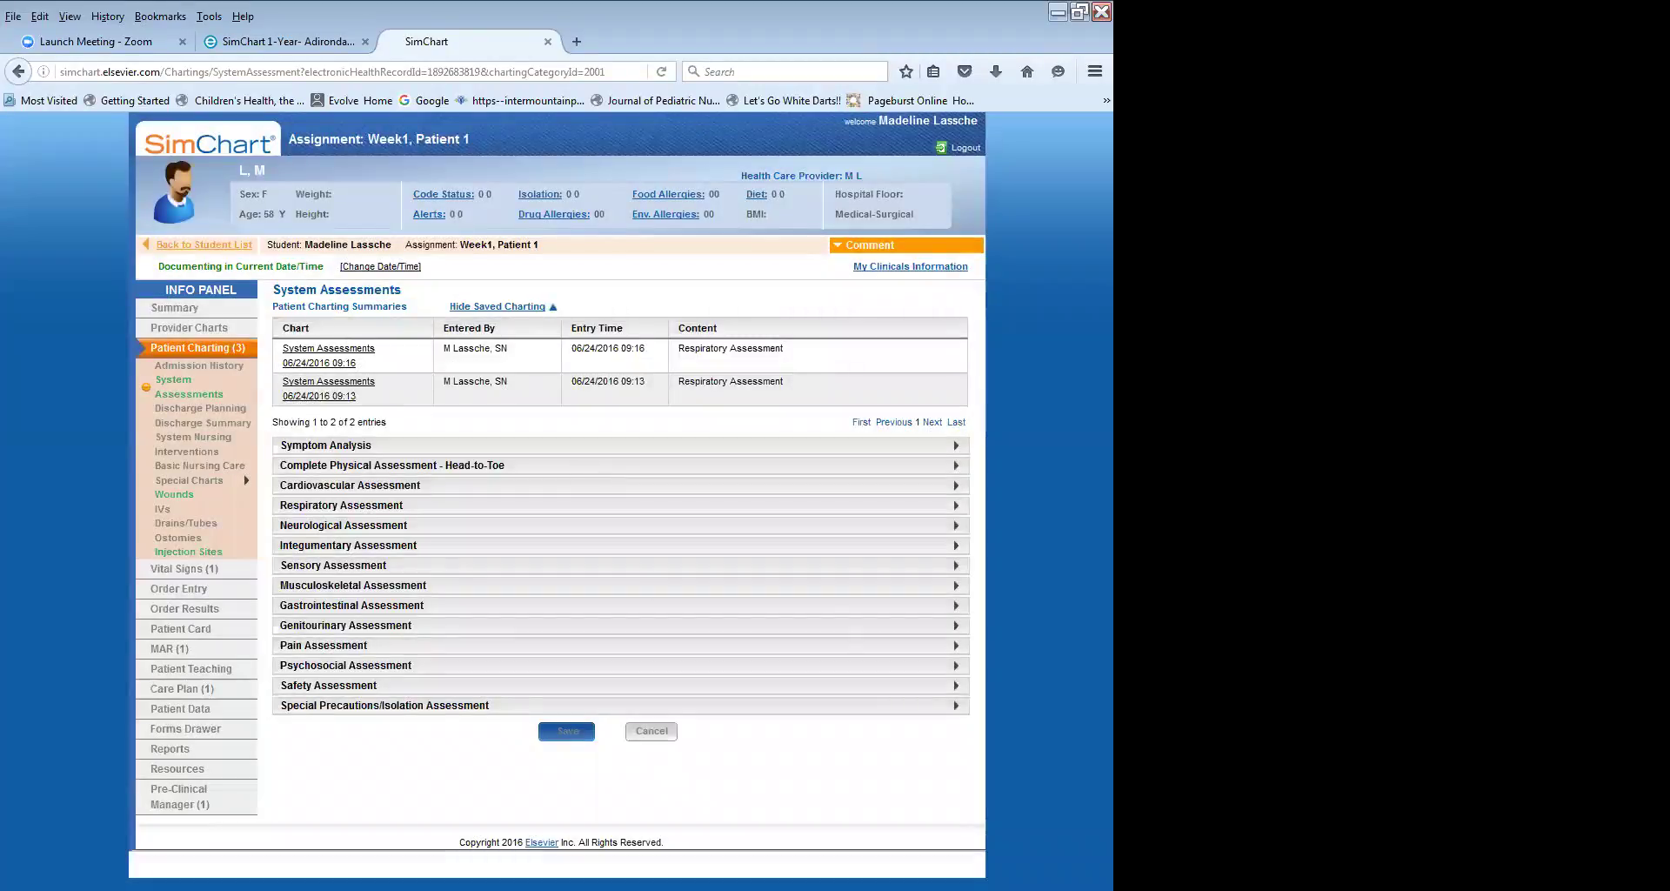
left_click(547, 41)
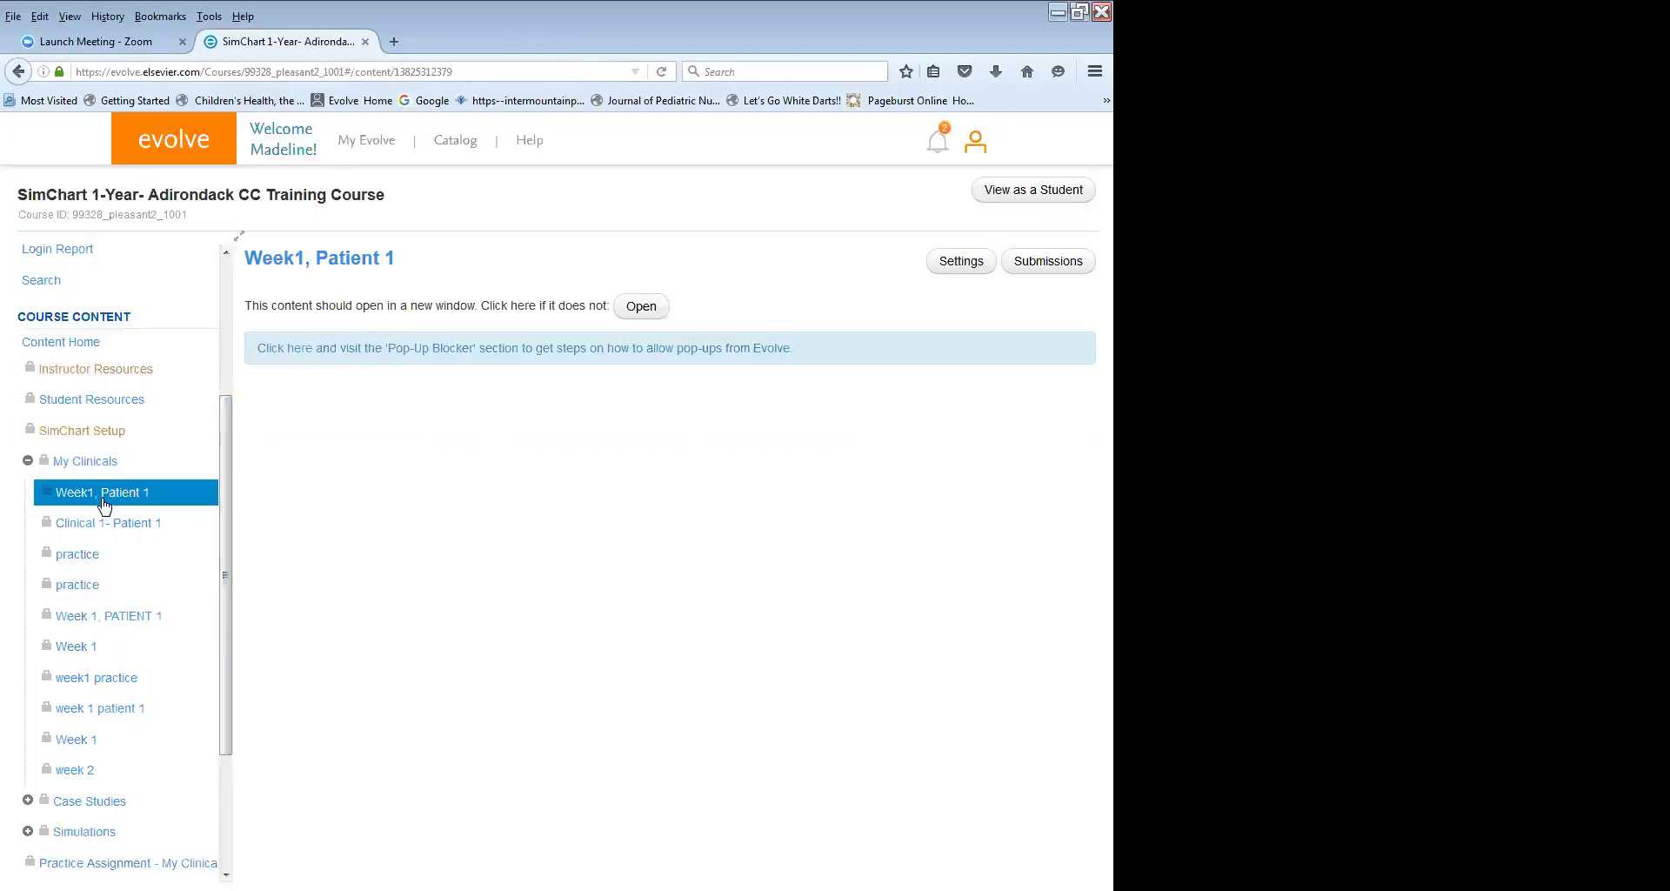
Reopen the Week1, Patient 1 assignment from the course and check its list of students again.
left_click(651, 306)
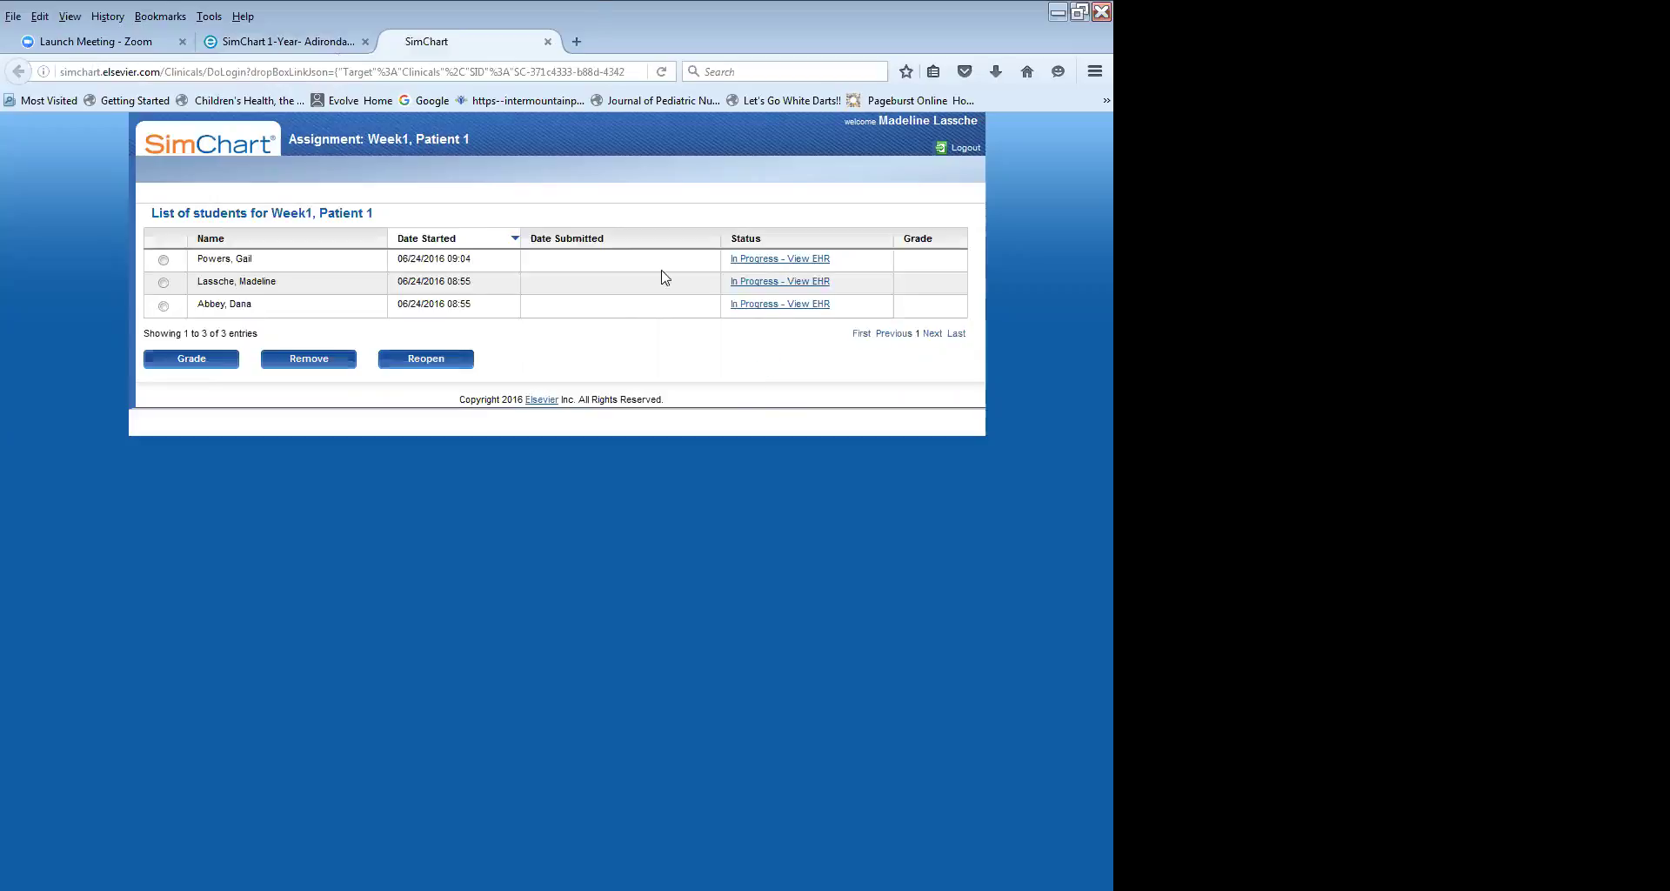
left_click(548, 42)
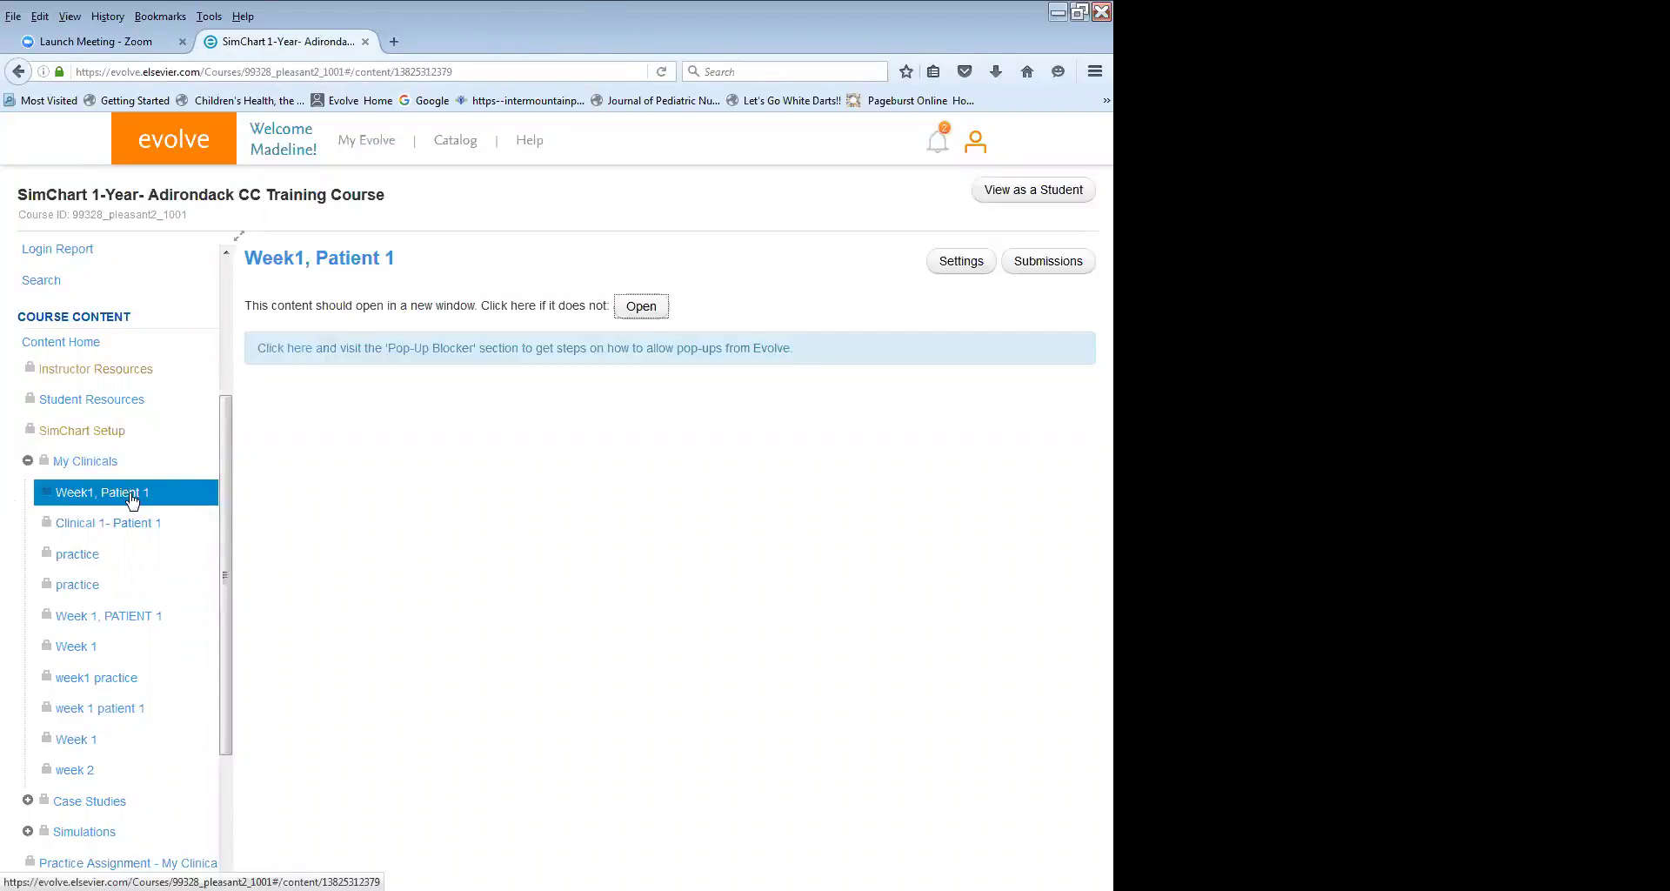
left_click(648, 309)
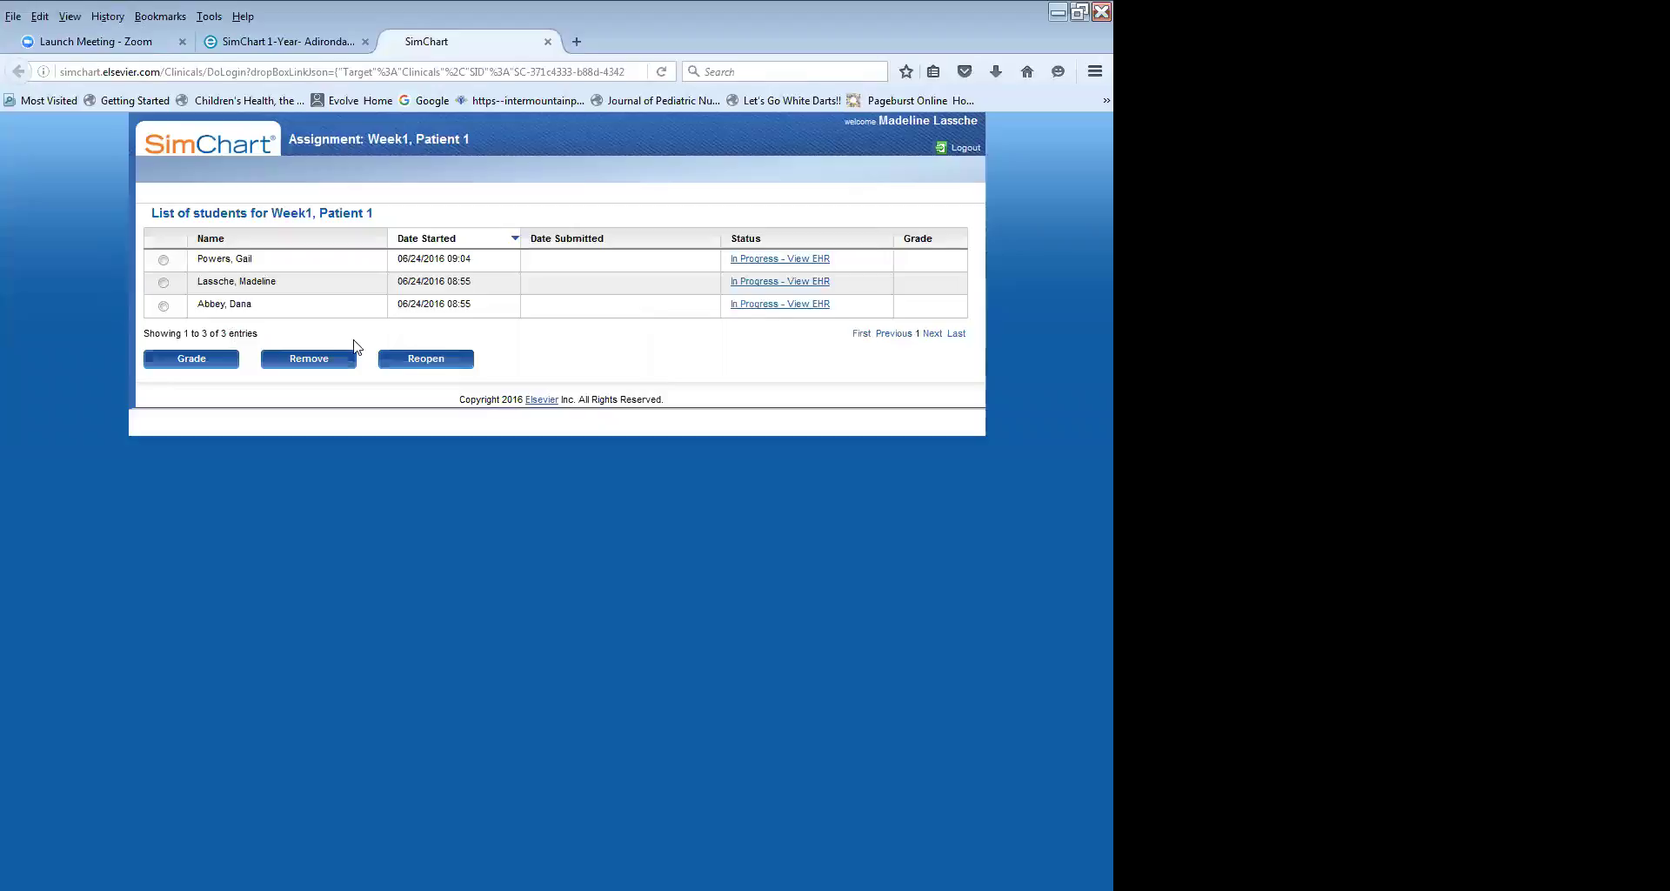
left_click(548, 43)
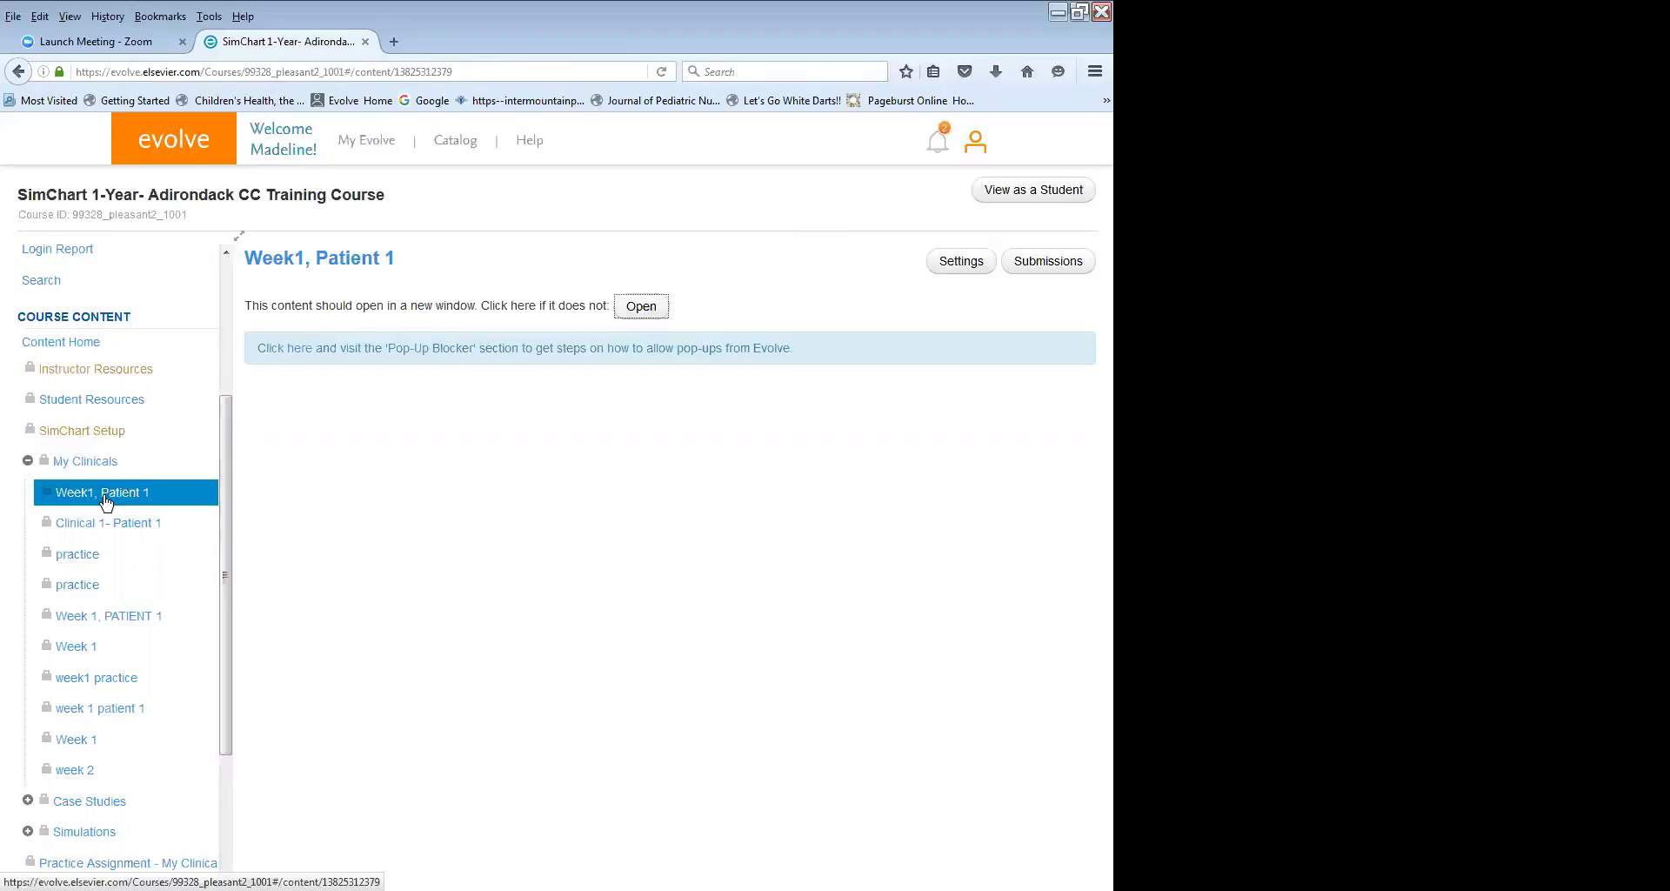
left_click(641, 305)
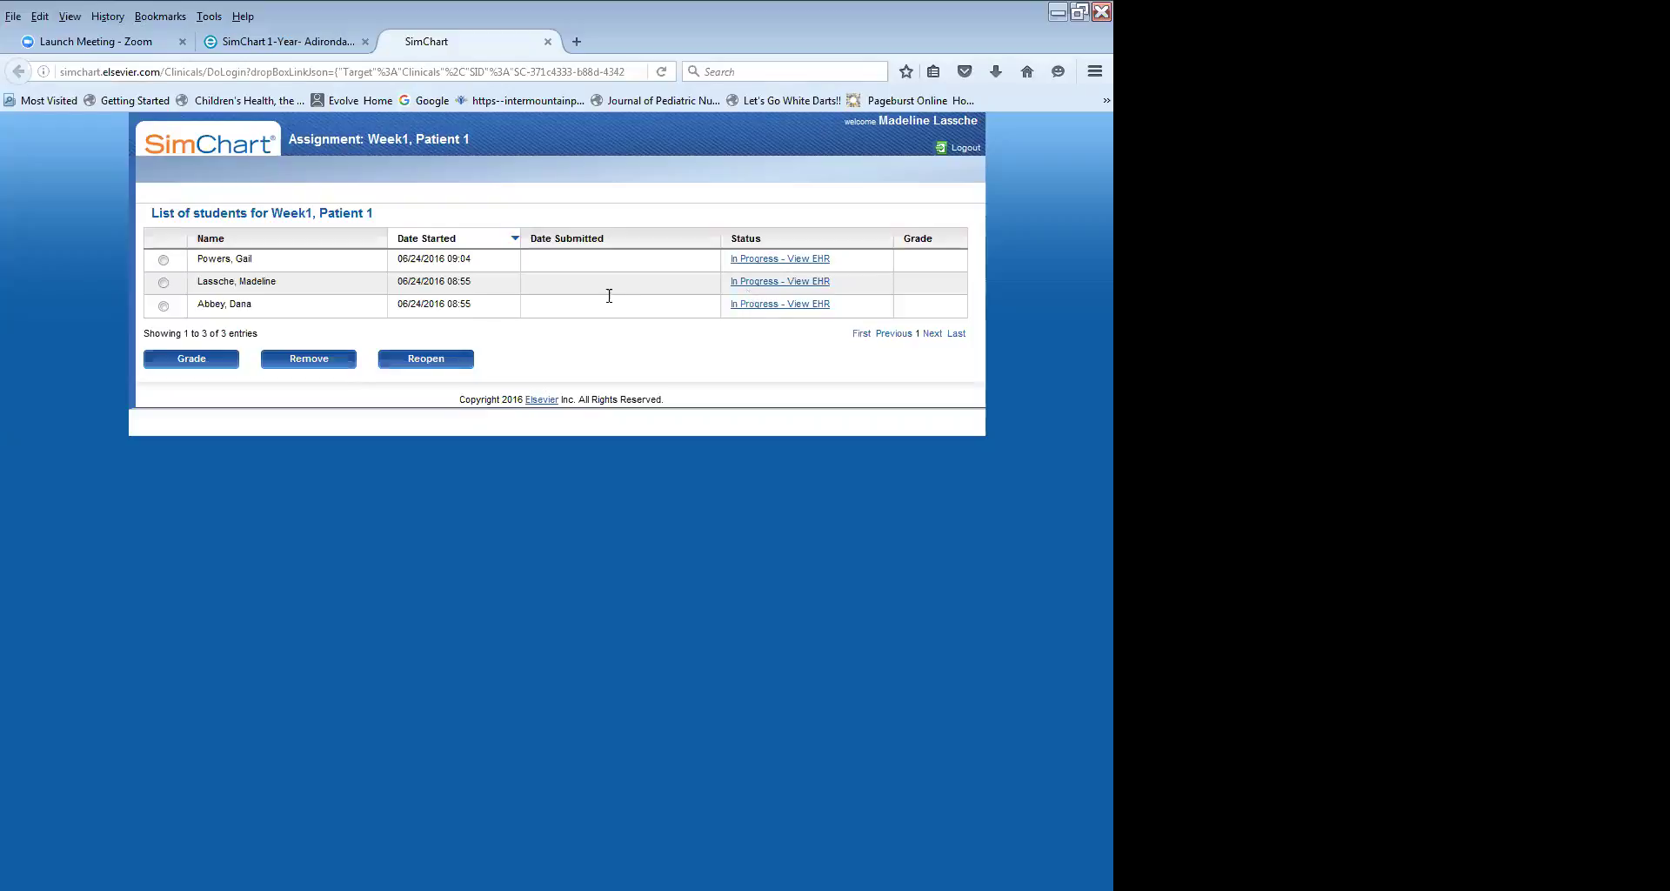
Generate the second student's Work-in-Progress Report covering all student charting to date, view it and close it.
left_click(162, 282)
left_click(209, 360)
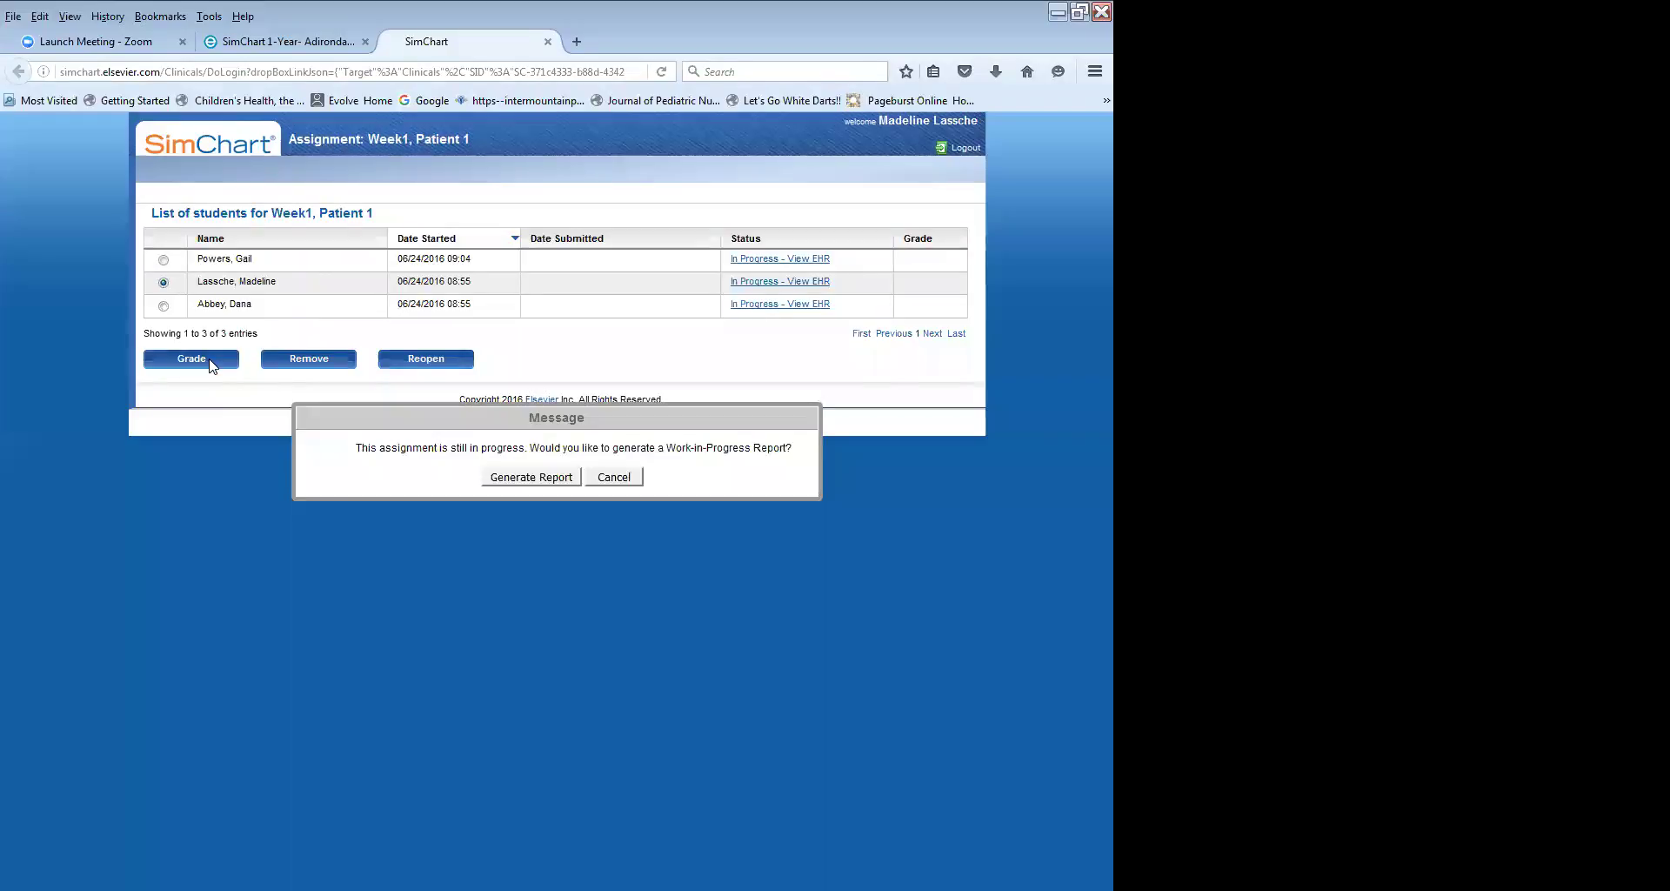
left_click(555, 478)
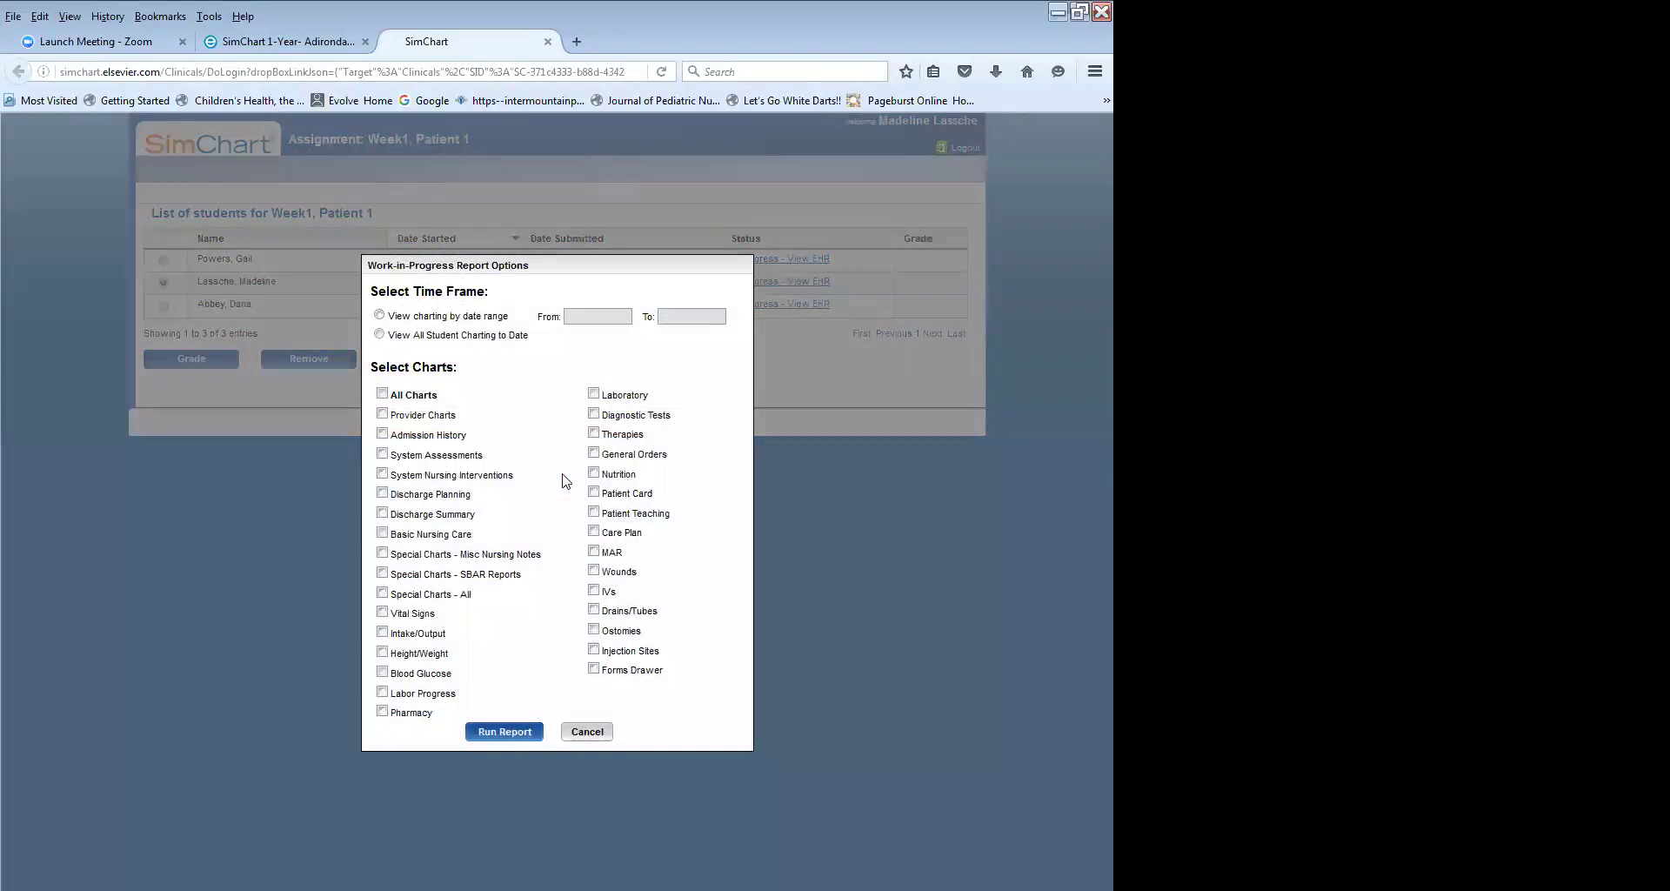
left_click(379, 335)
left_click(504, 732)
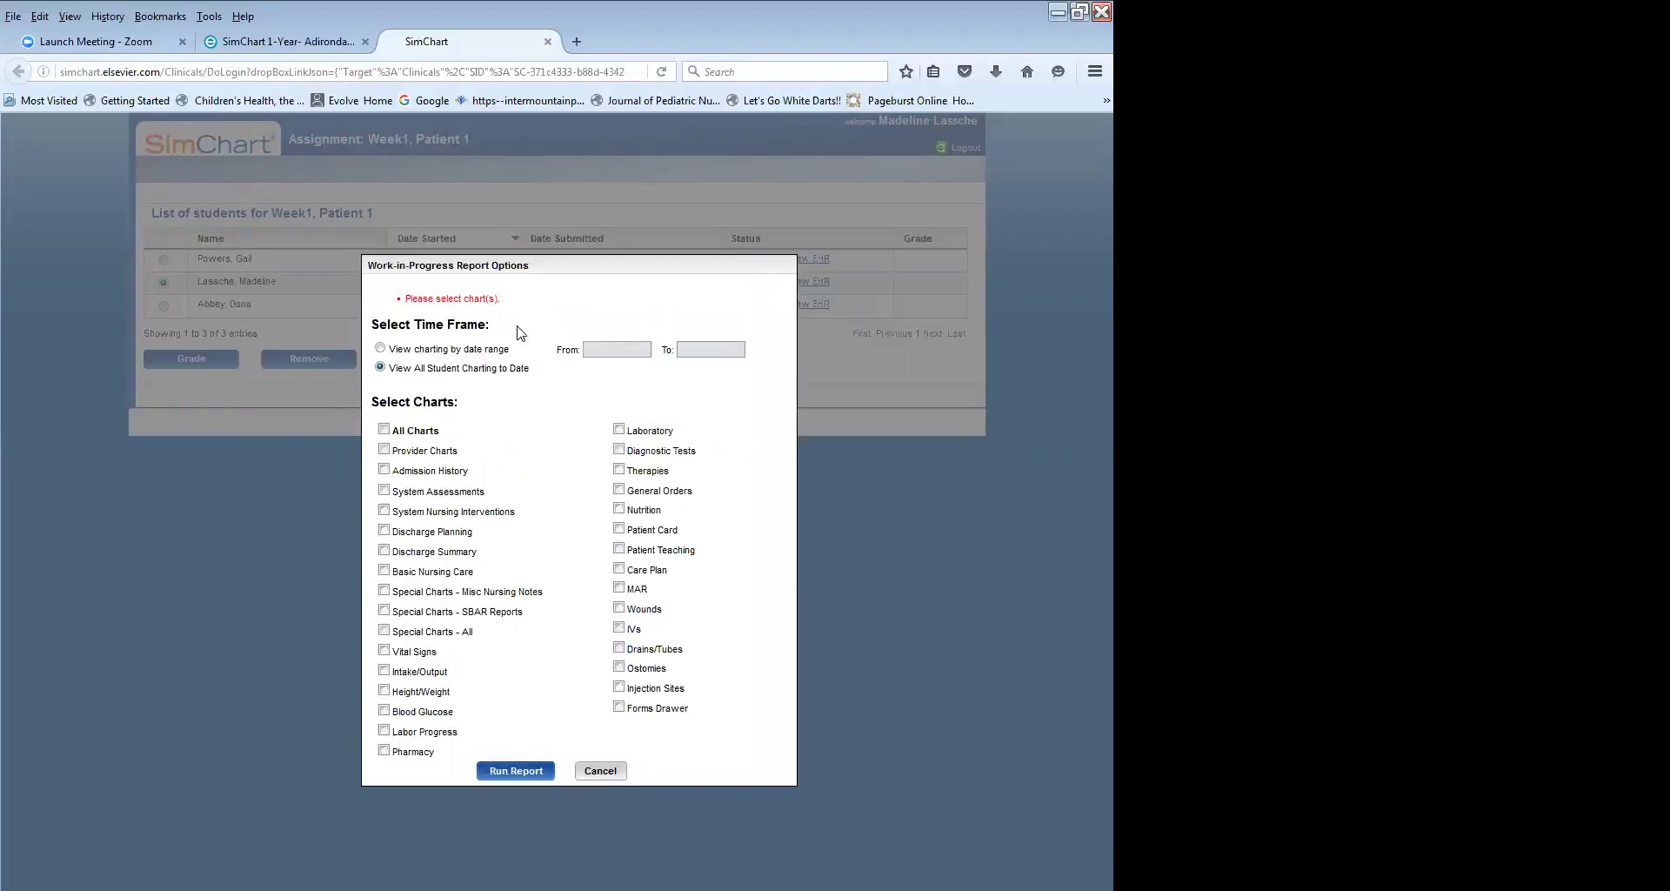
left_click(384, 449)
left_click(516, 771)
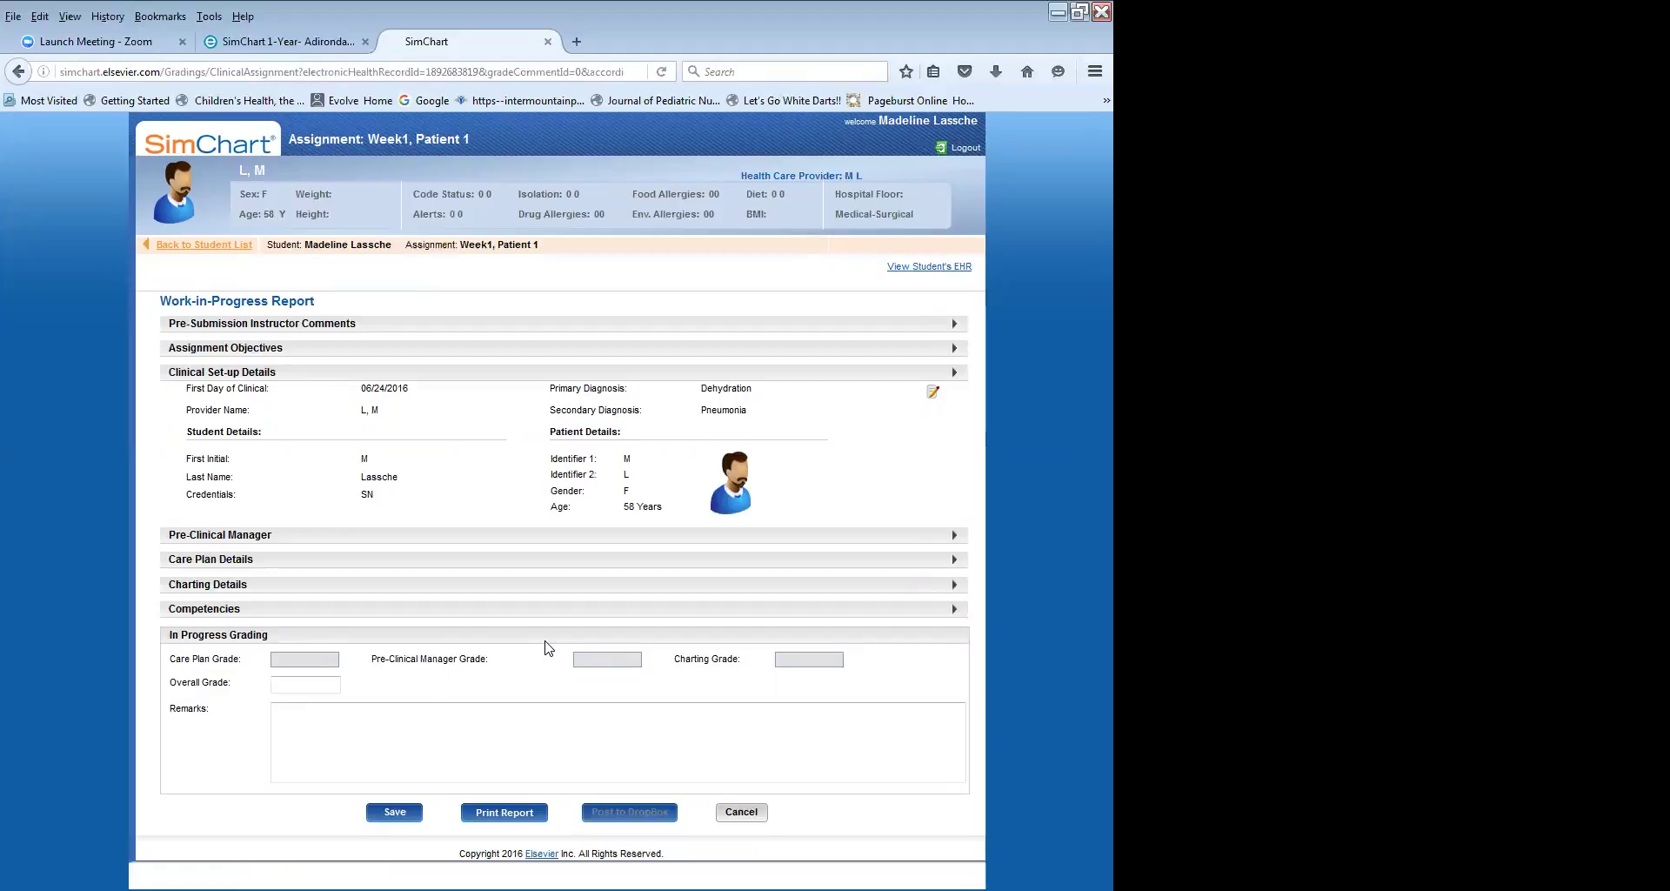
left_click(547, 41)
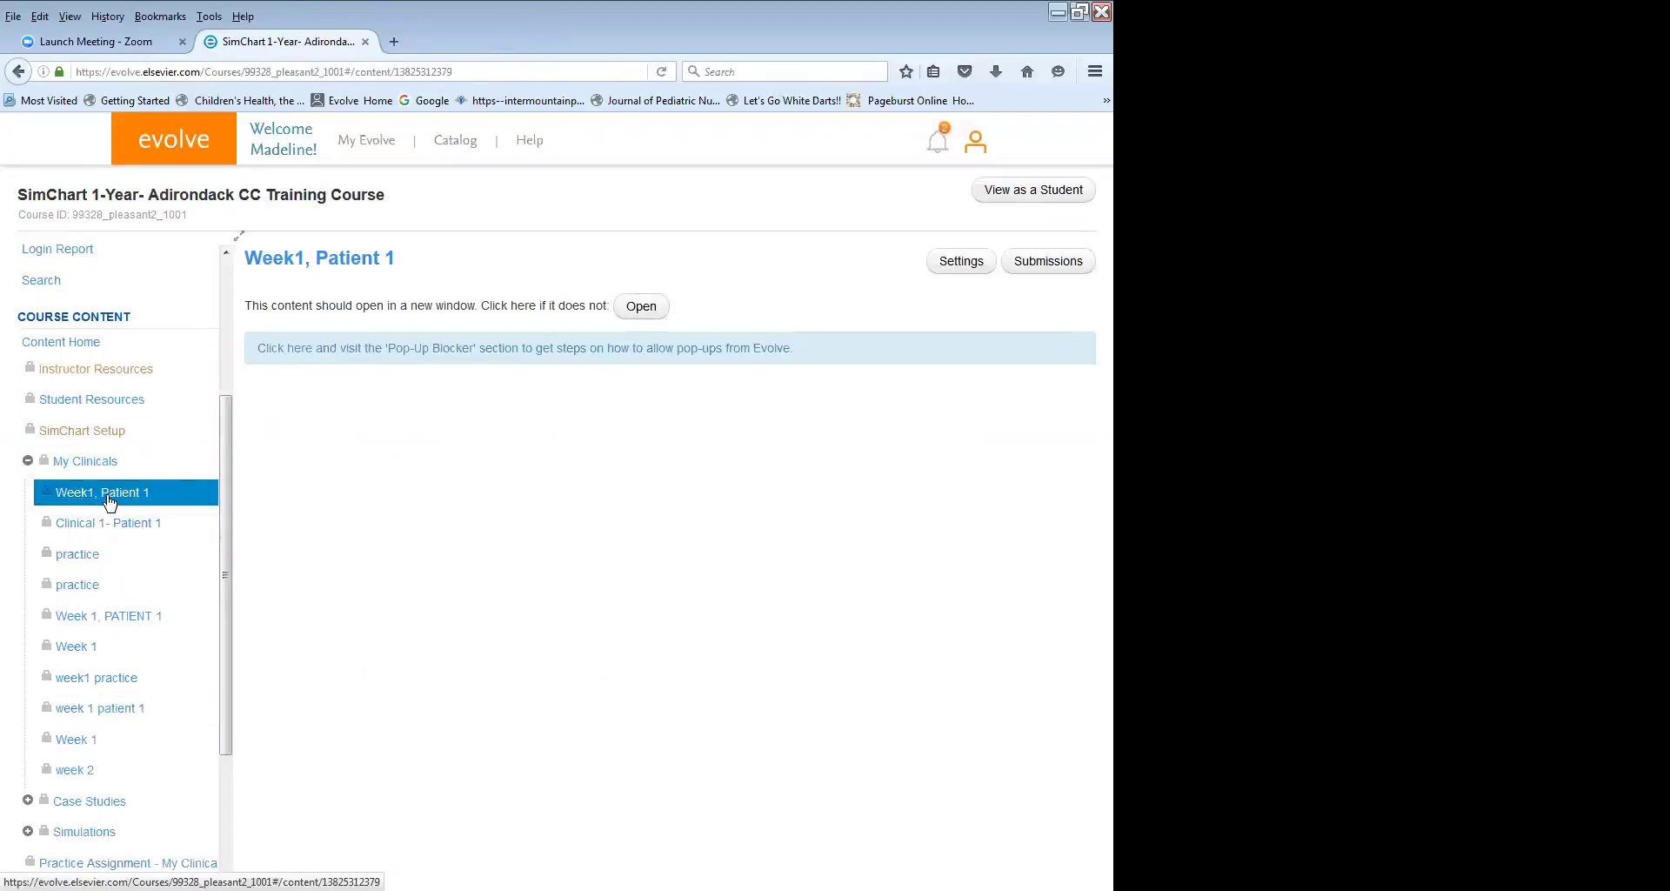
Reopen Week1, Patient 1, open the second student's in-progress record, check its comment options and close it.
left_click(642, 306)
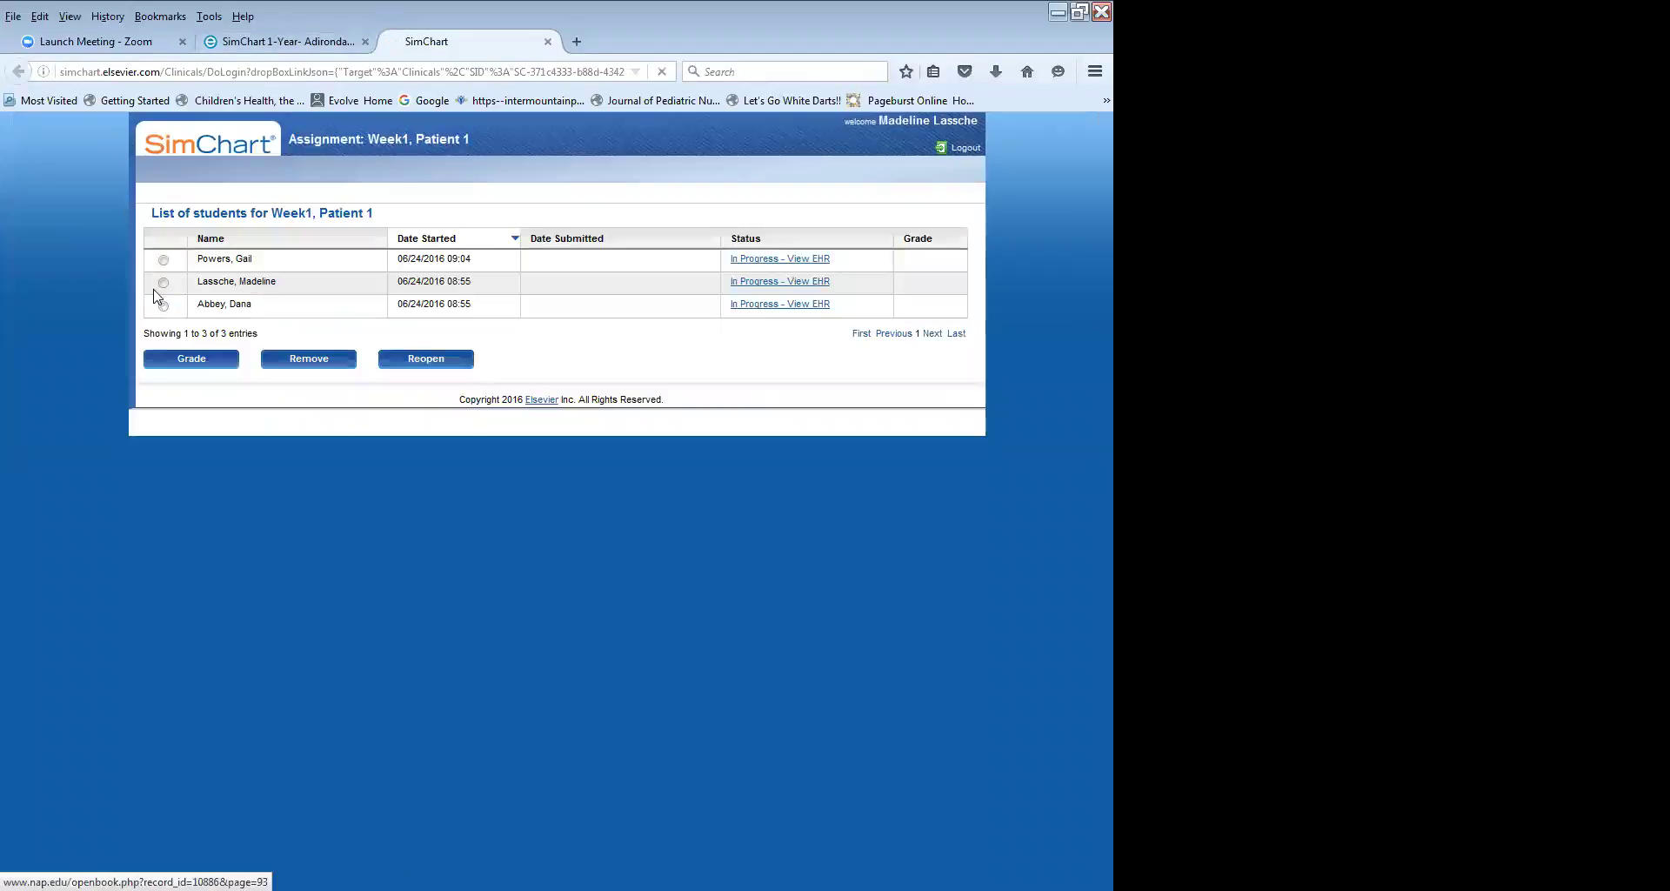
left_click(163, 282)
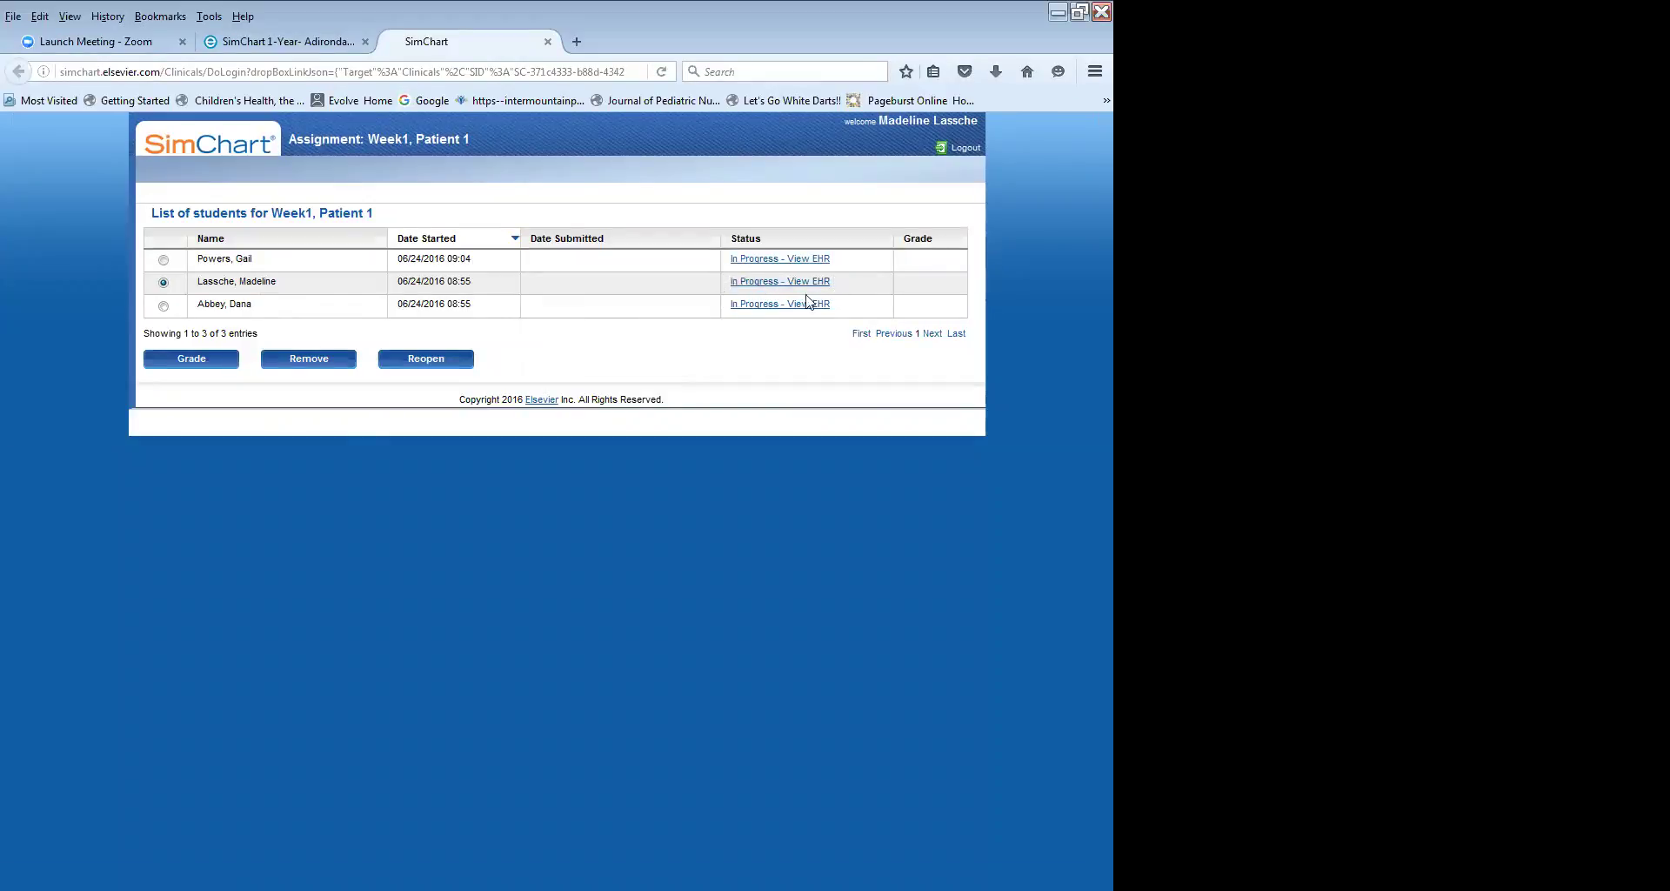
left_click(771, 282)
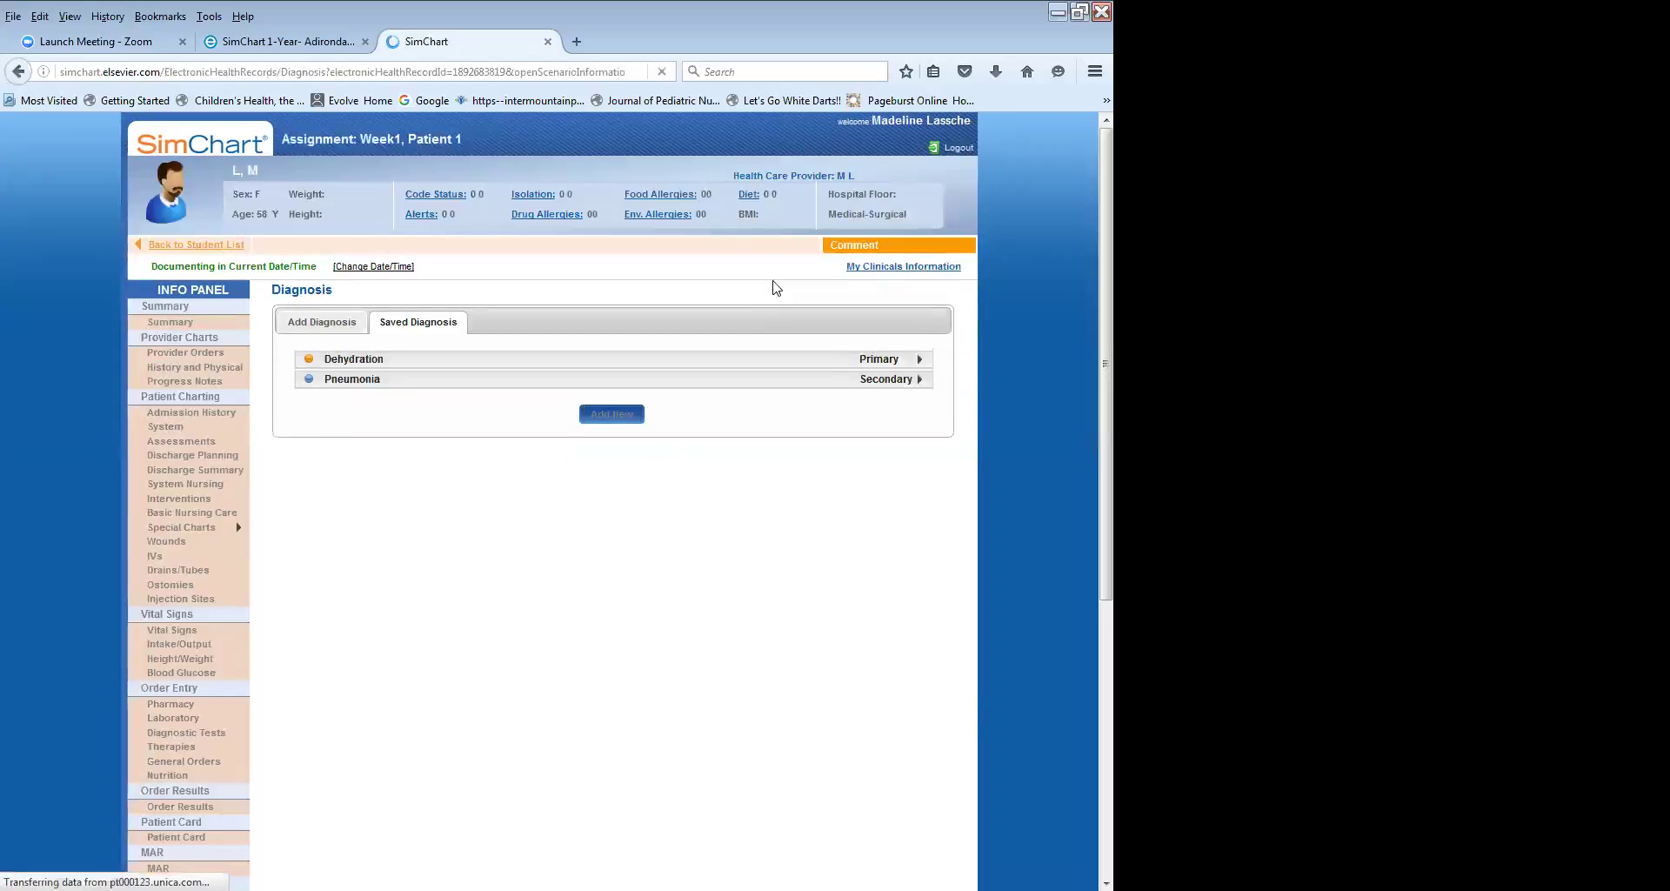
left_click(869, 249)
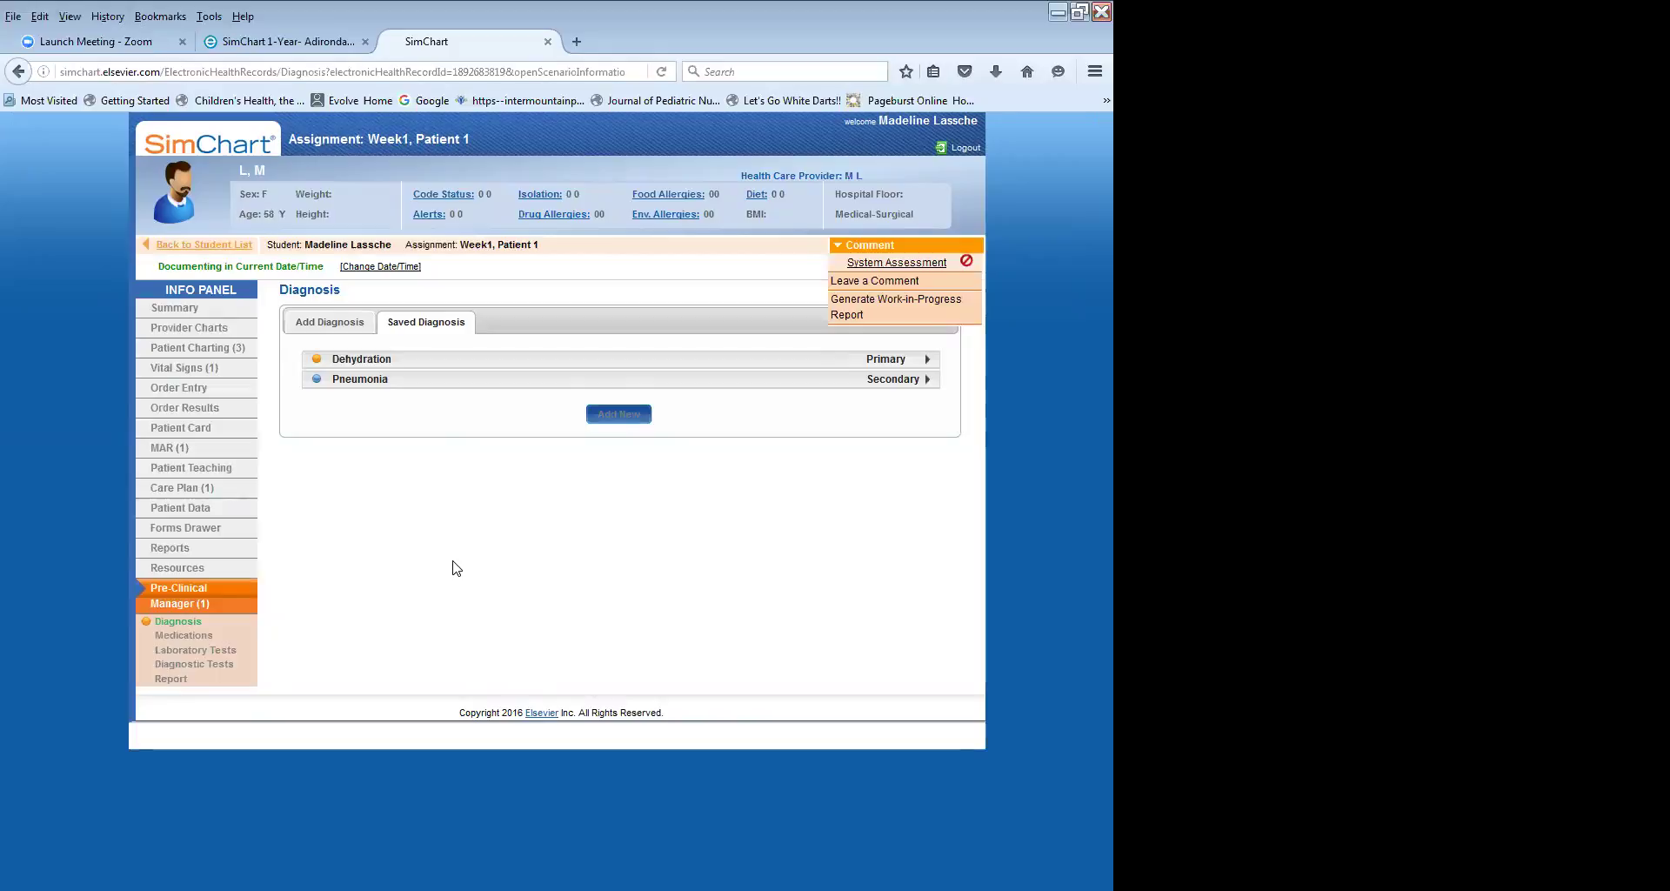
left_click(548, 42)
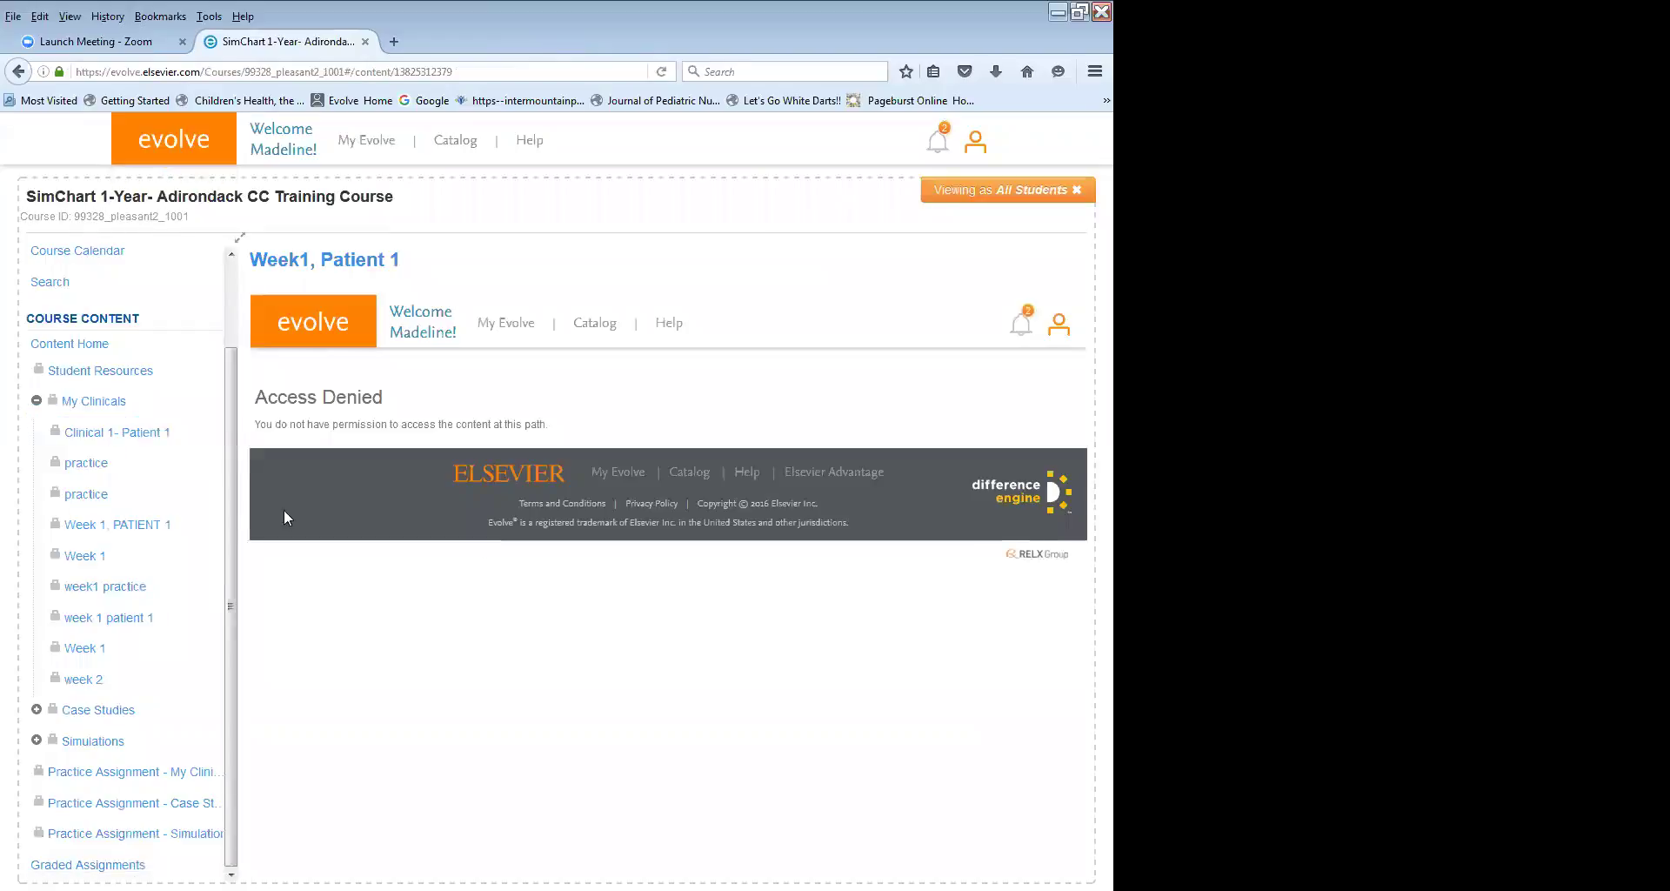
Open the Clinical 1- Patient 1 assignment as a student, submit it for grading and close its window.
left_click(90, 434)
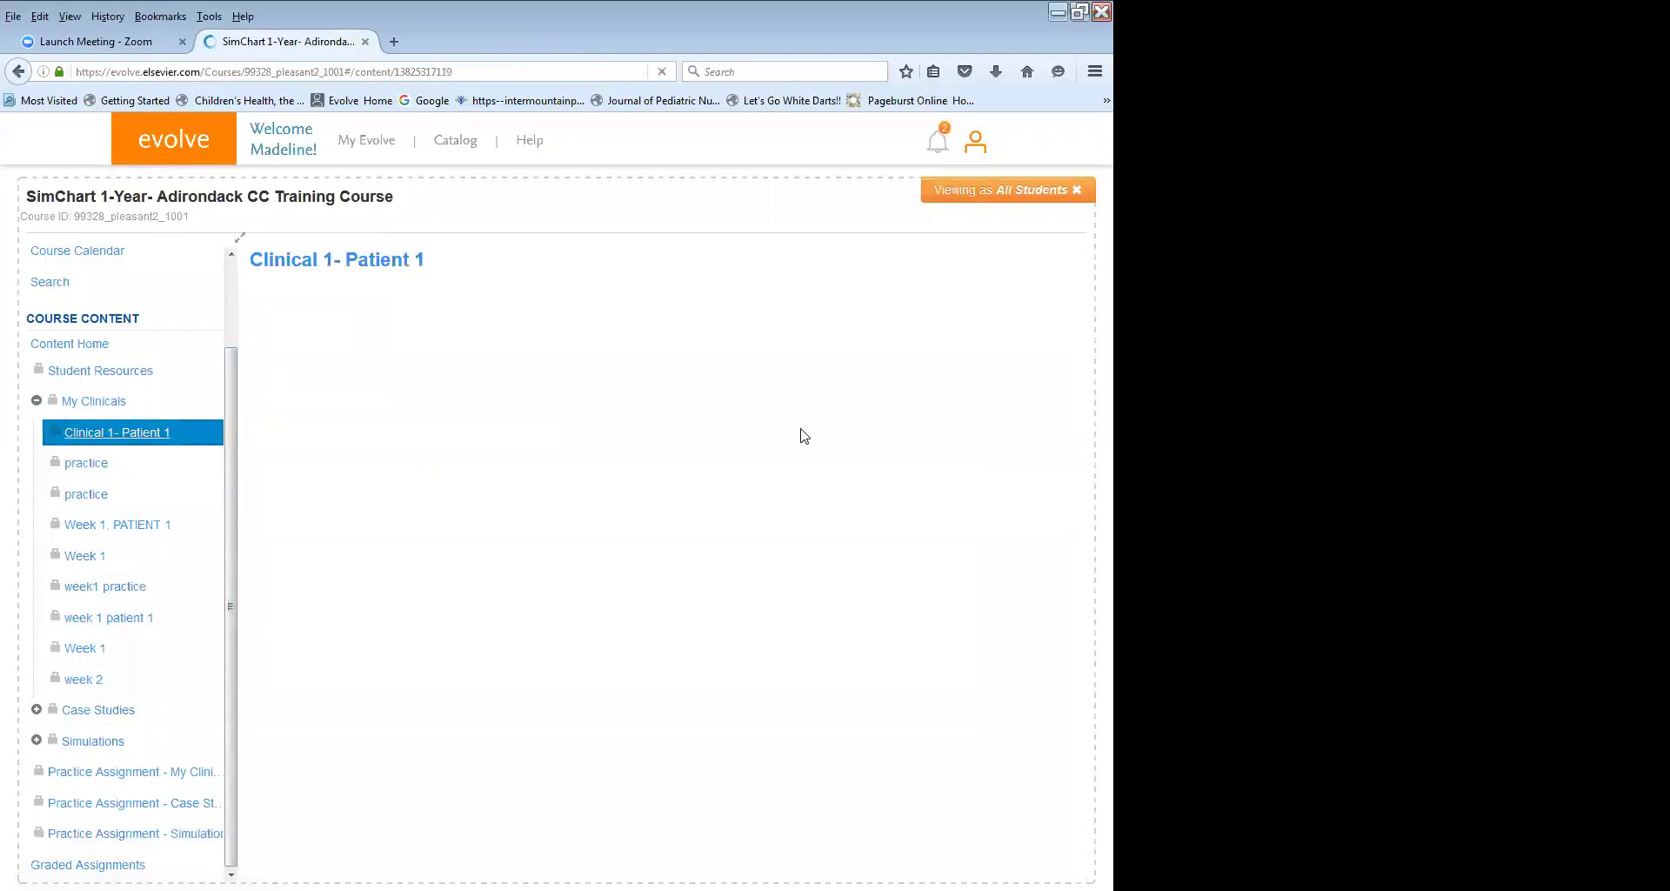
left_click(313, 302)
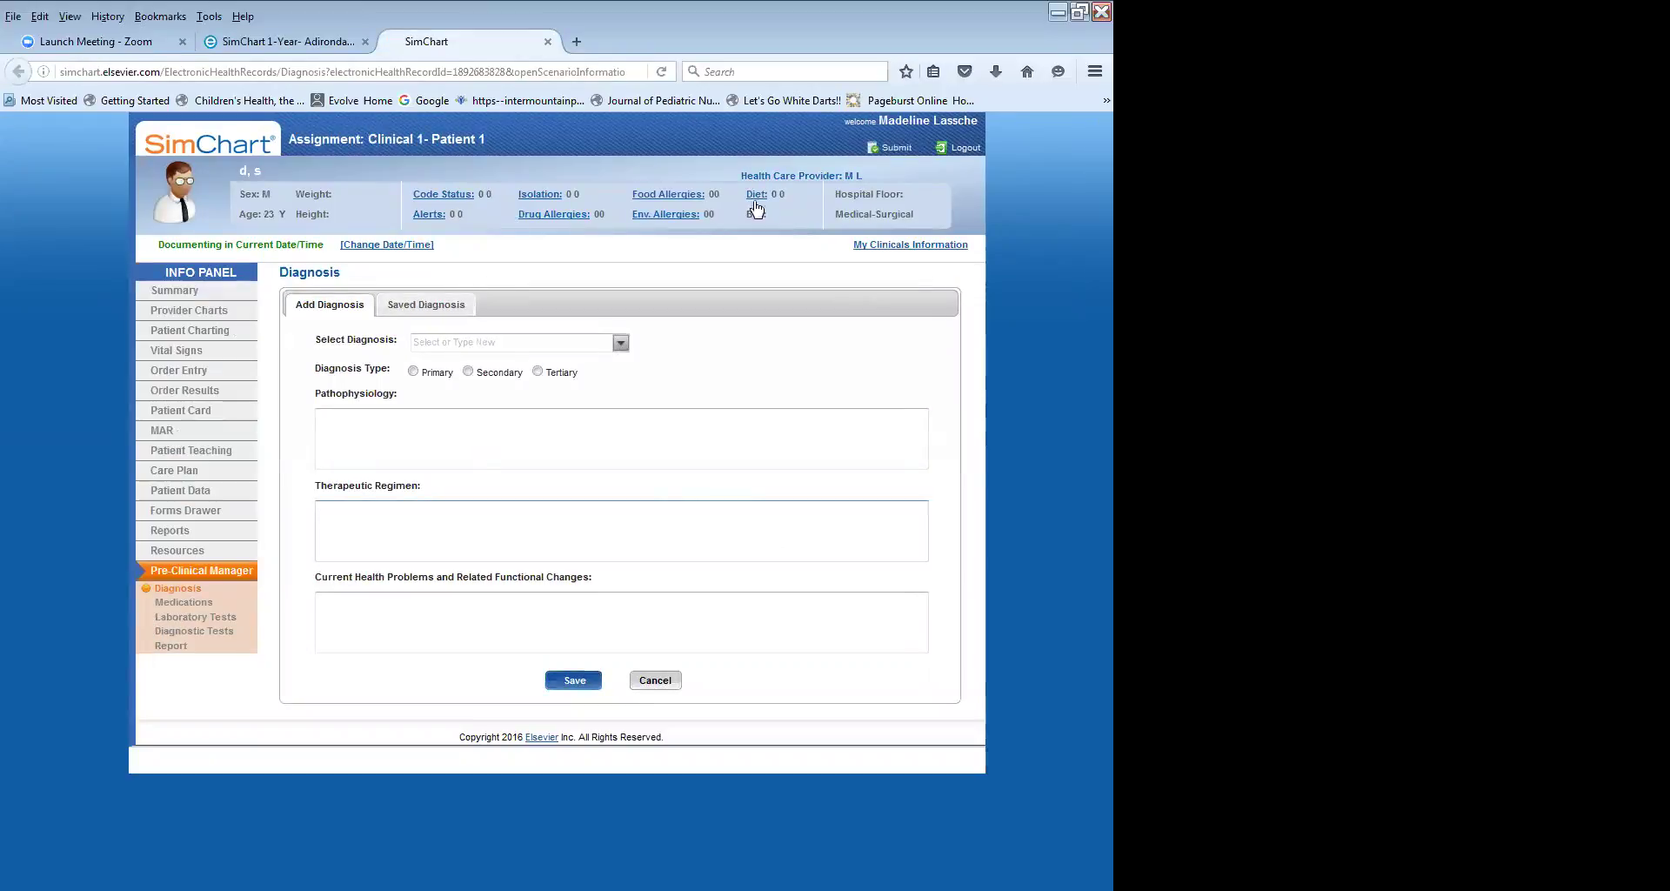
left_click(891, 147)
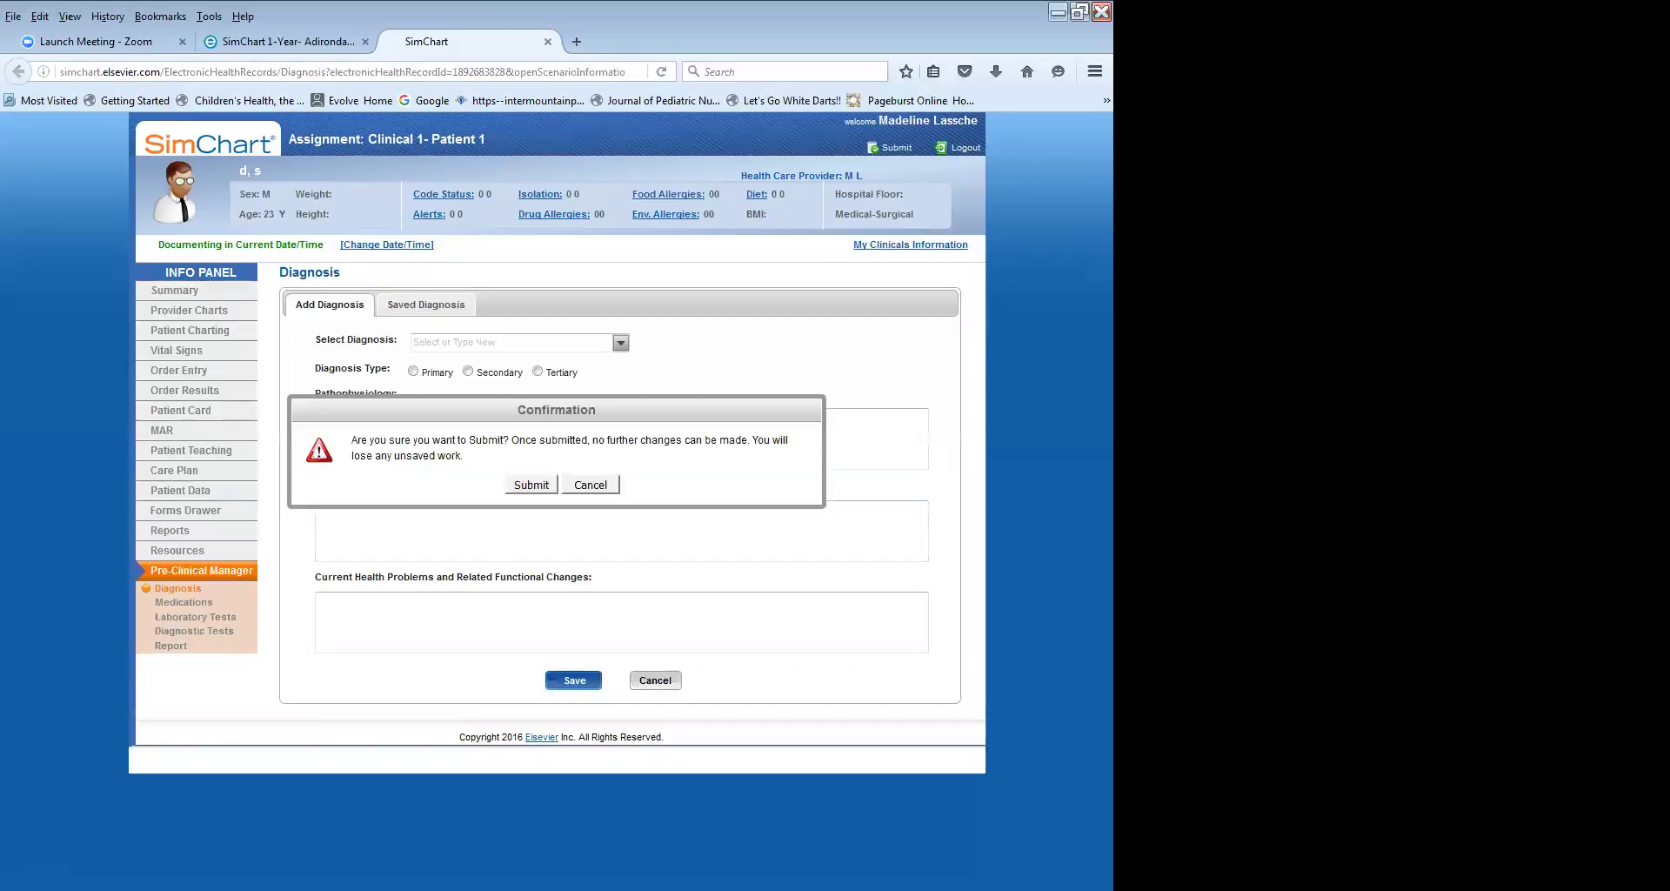
left_click(532, 484)
left_click(561, 478)
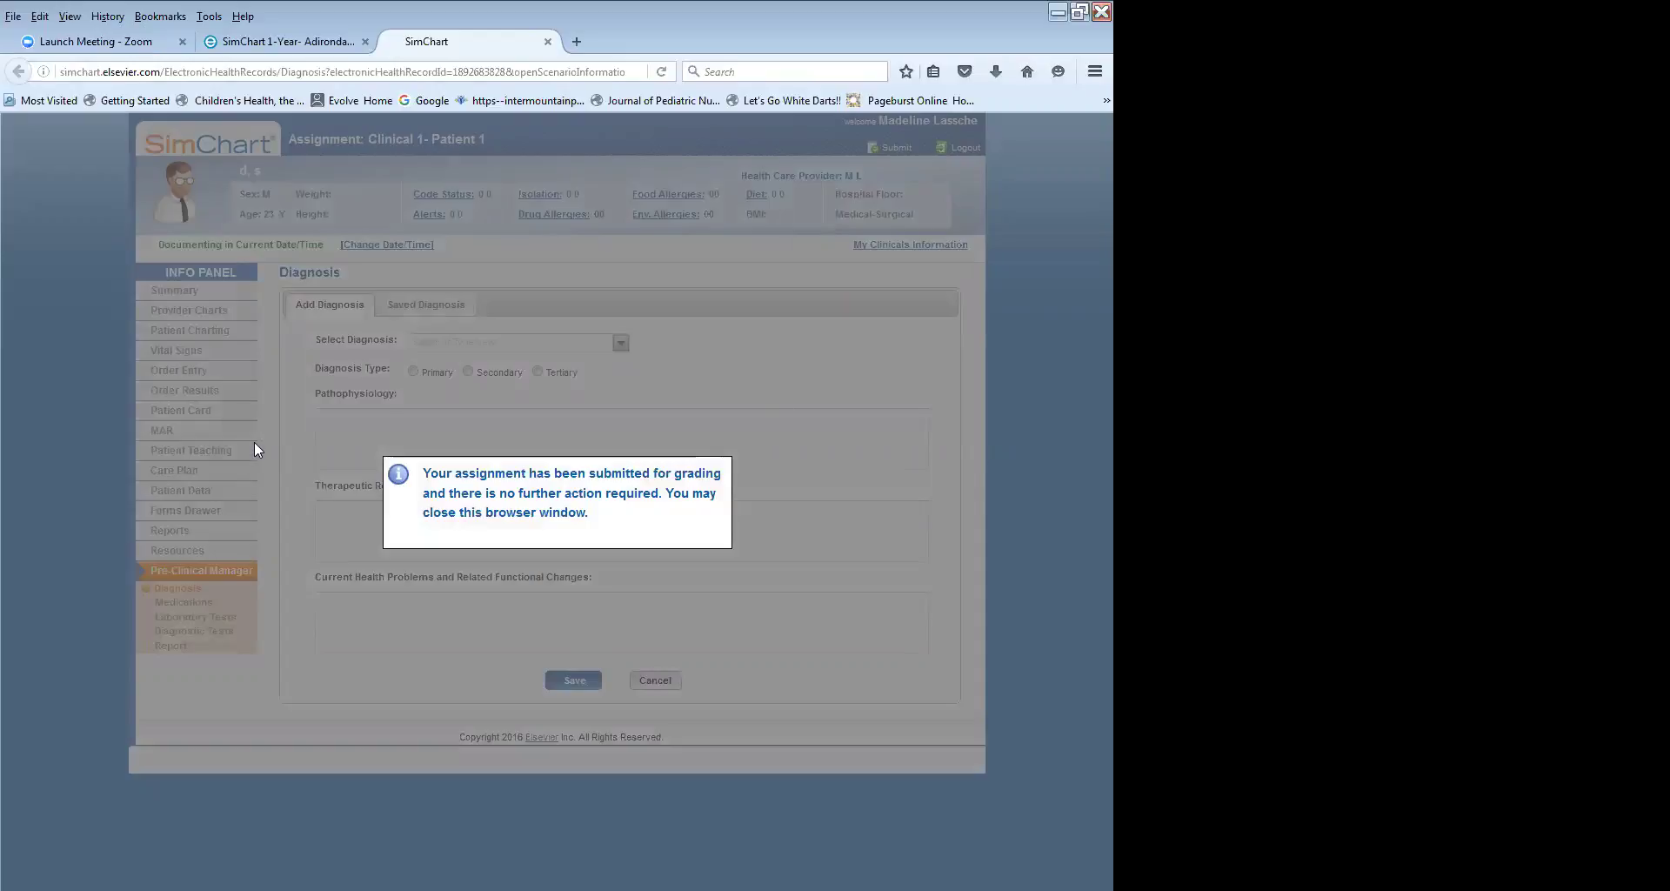
left_click(548, 41)
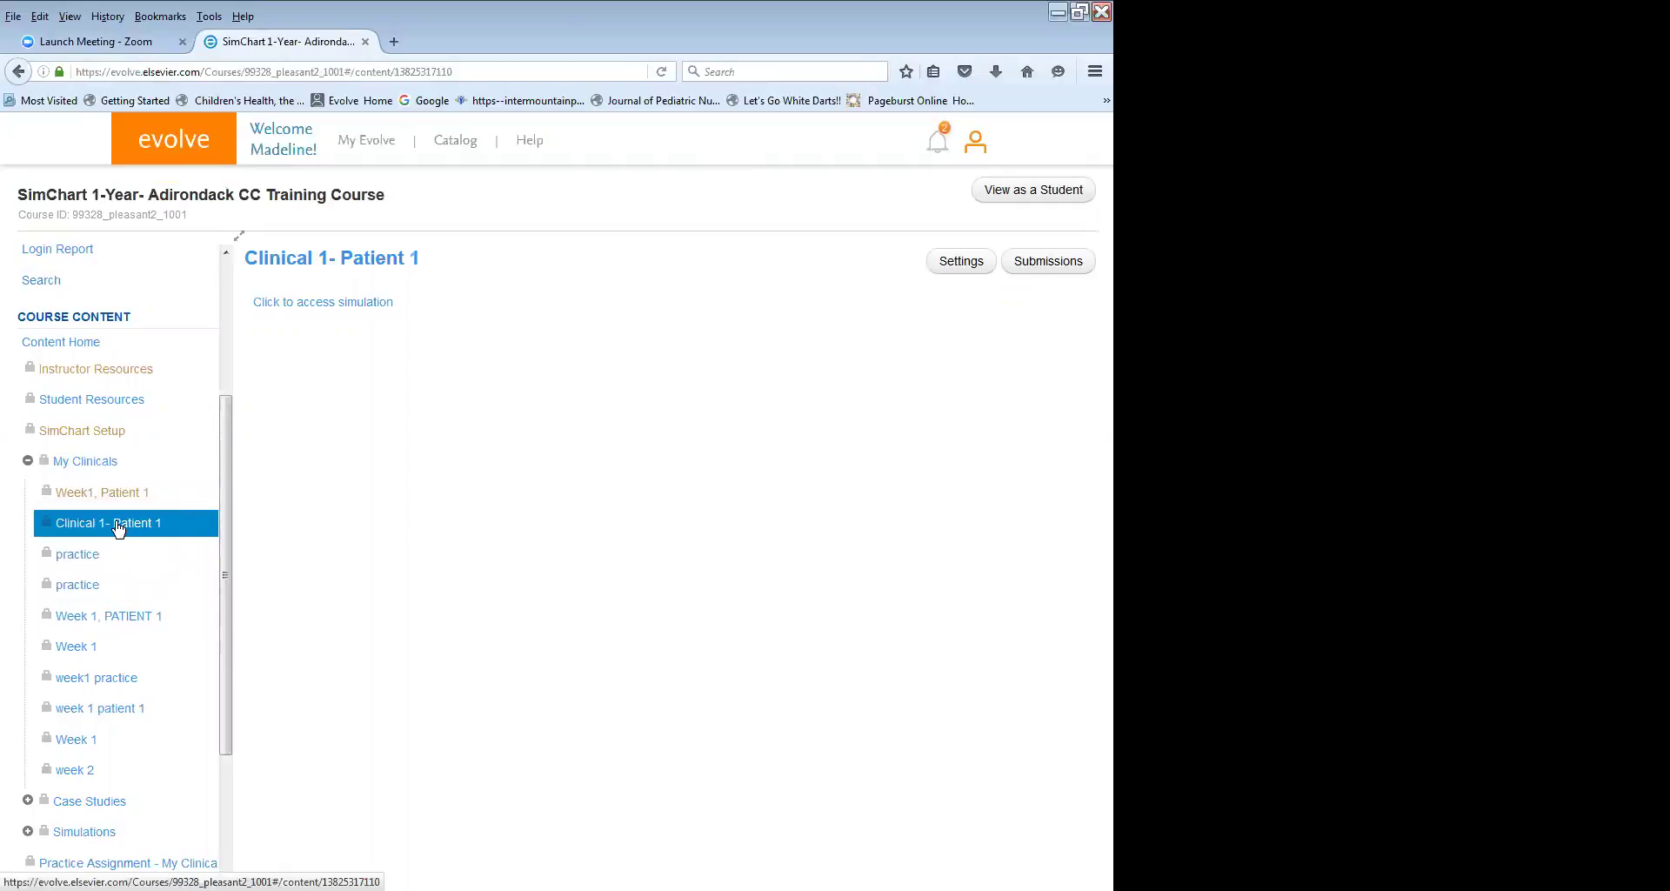
Open the Clinical 1- Patient 1 student list as instructor and open the submitted assignment for grading.
left_click(350, 306)
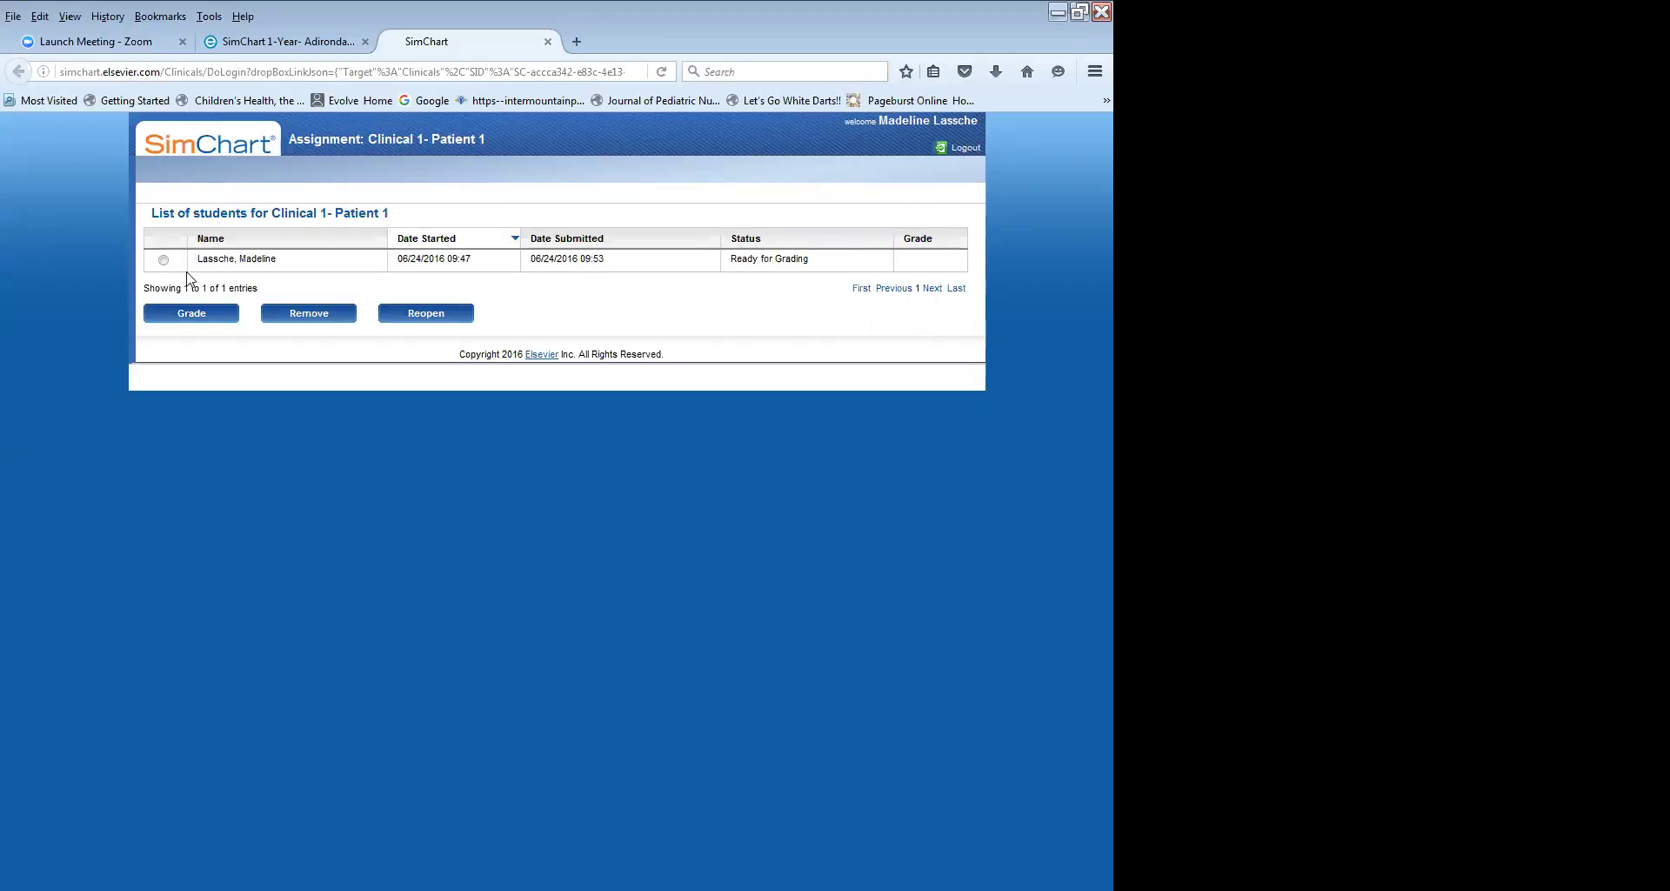
left_click(164, 259)
left_click(172, 317)
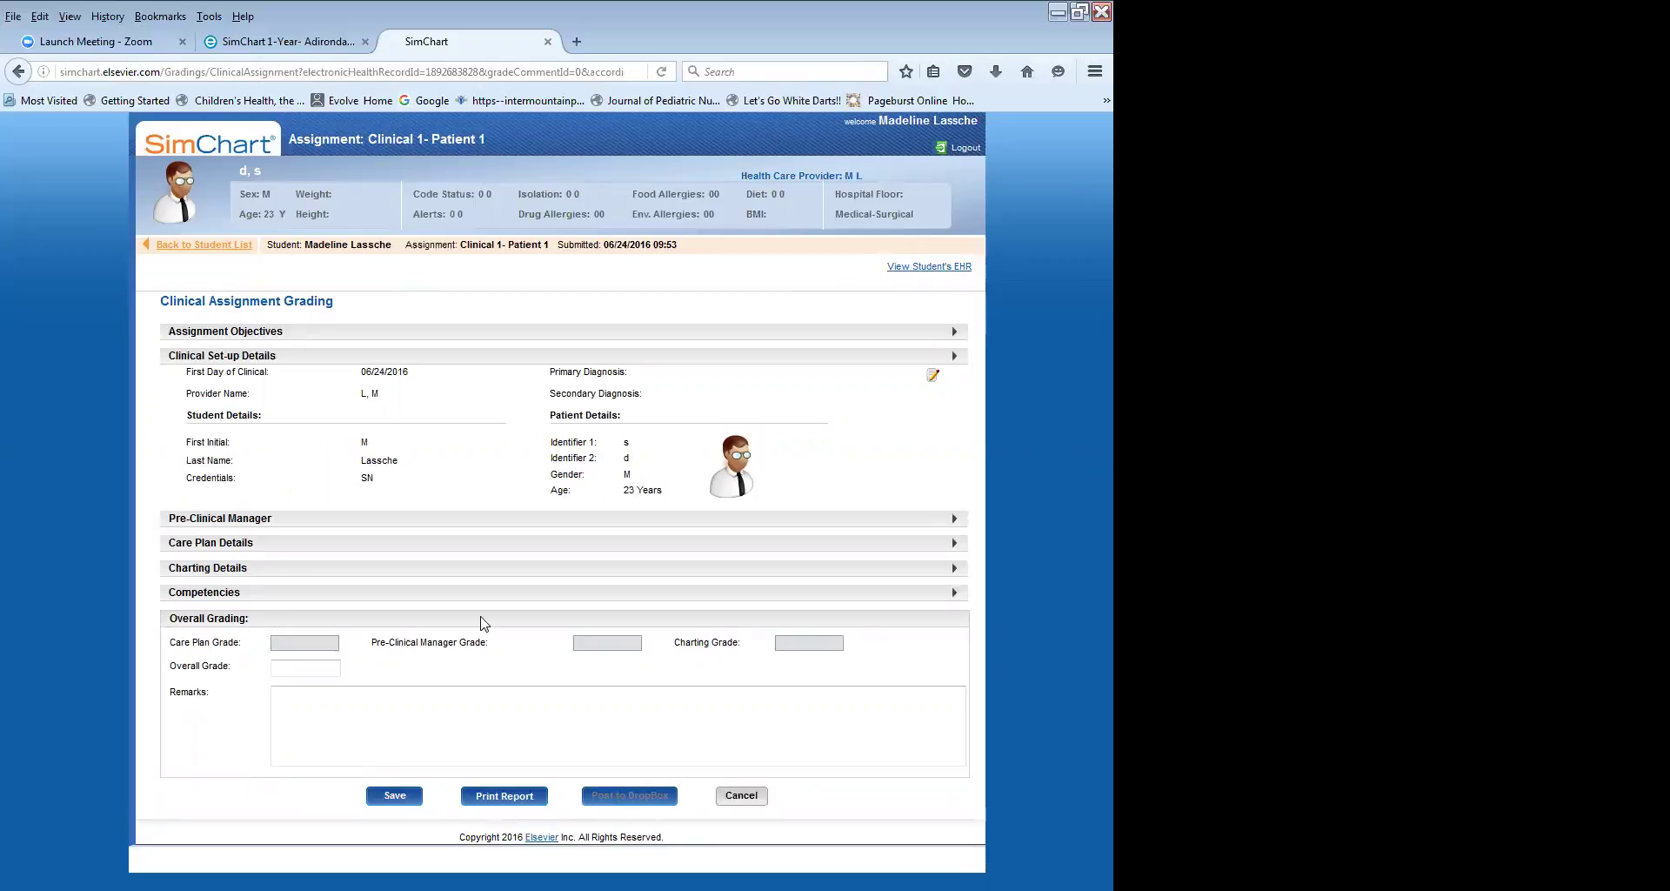
Give the Pre-Clinical Manager section a clinical grade of 35 with the remarks "asdfasdfasdf".
left_click(585, 518)
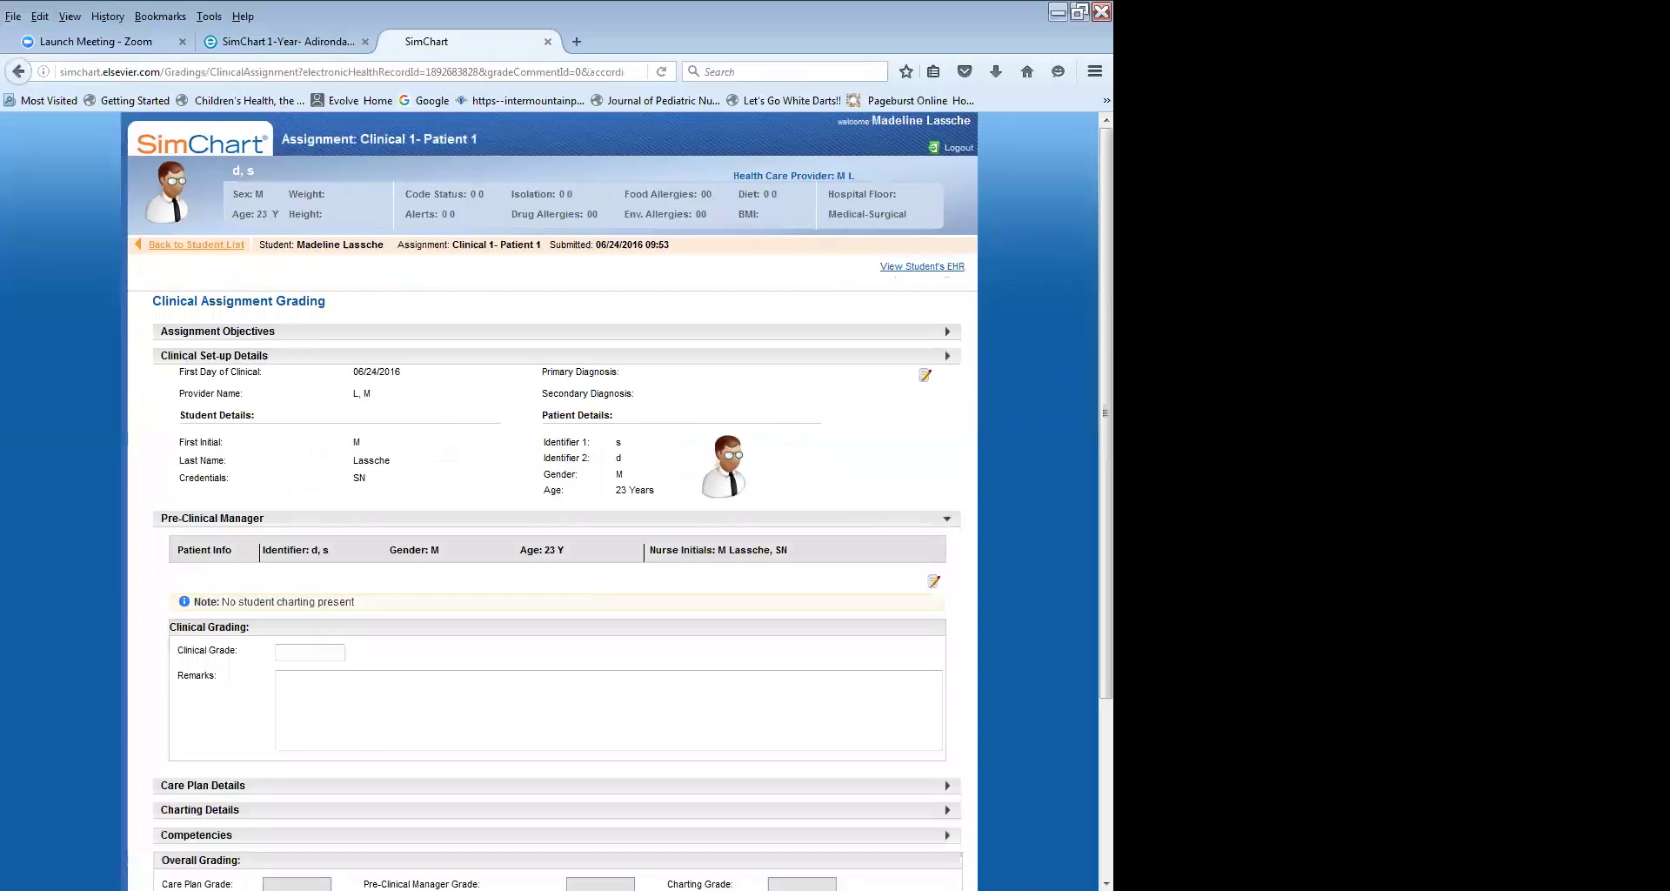
scroll(588, 623, "down", 5)
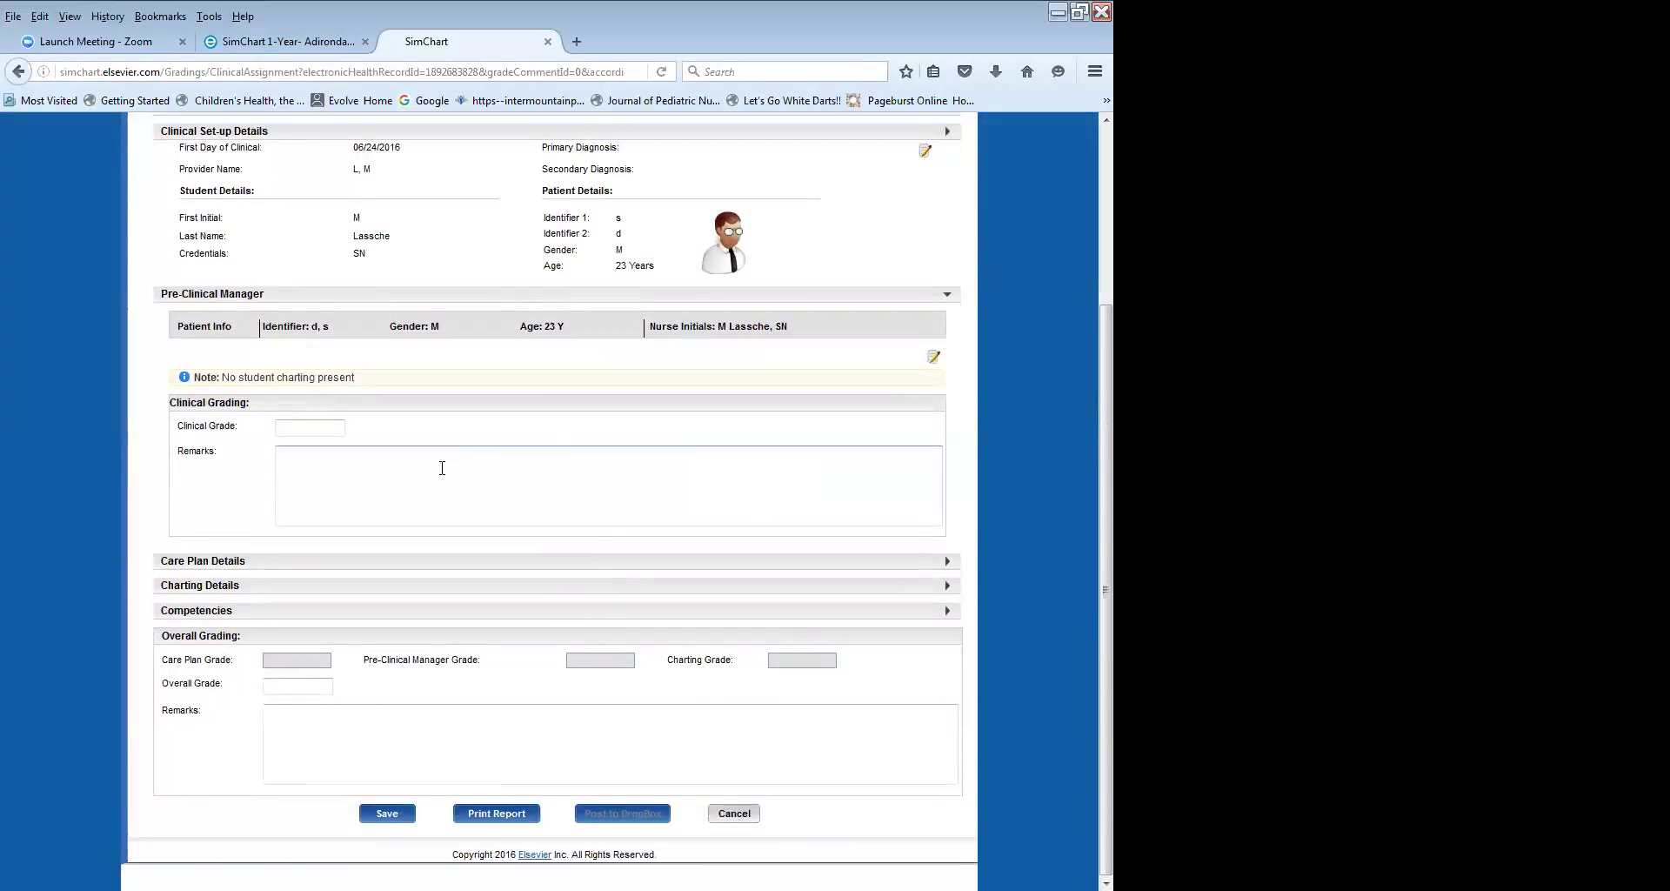
left_click(757, 475)
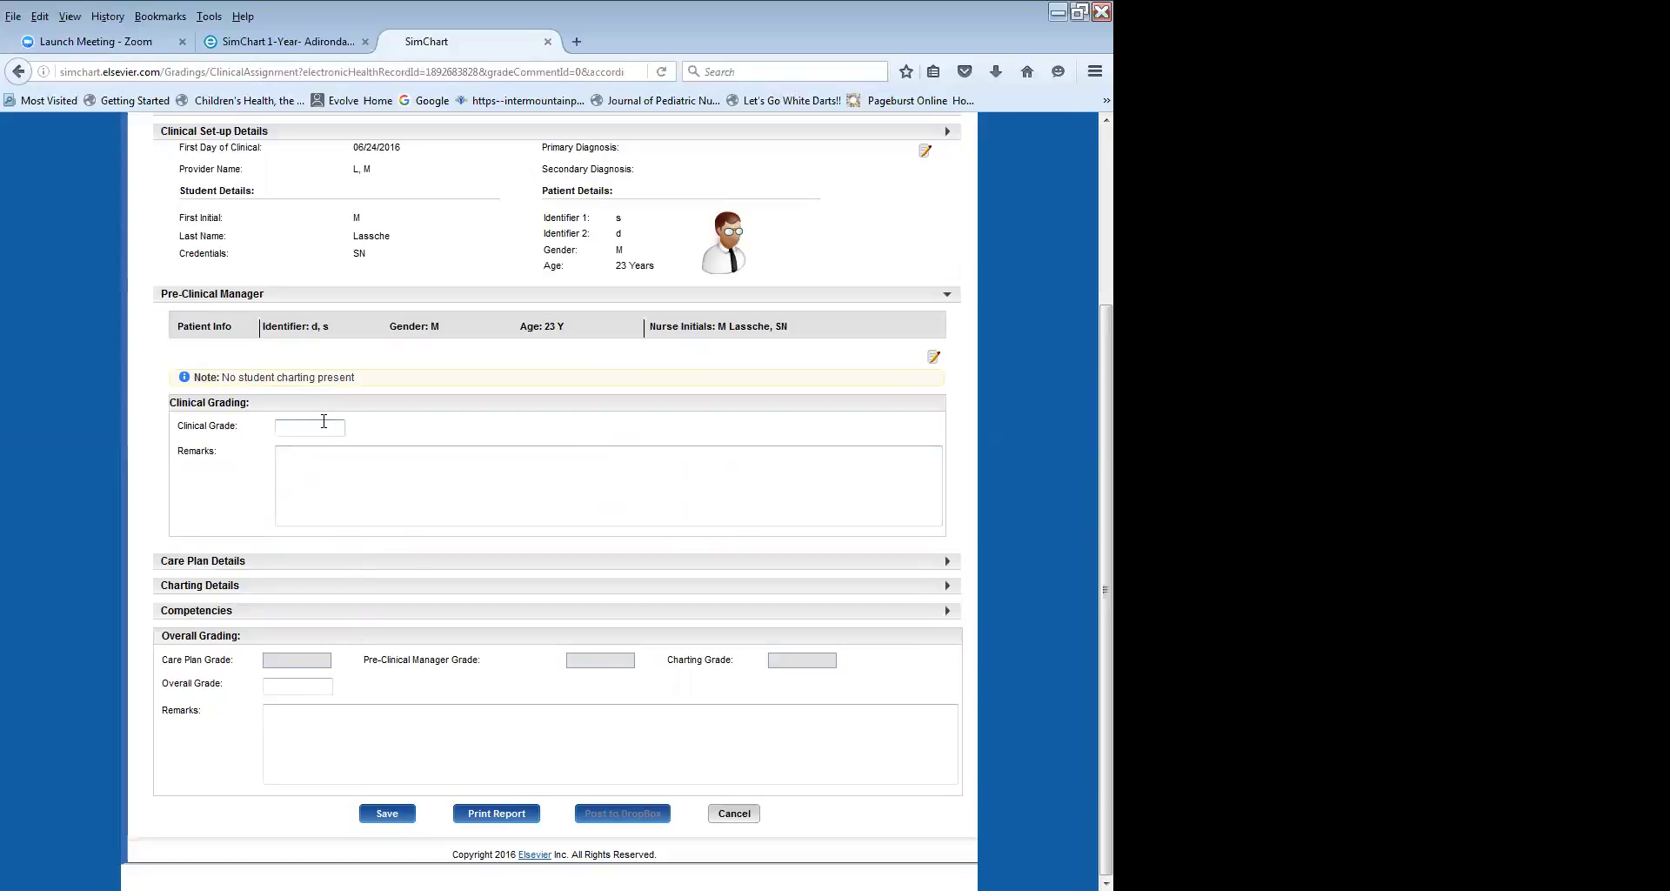
type("35")
left_click(294, 470)
type("asdfasdfasdf")
Give the Care Plan Details section a grade of 35 with the remarks "sdfasdfa".
left_click(814, 563)
left_click(309, 649)
type("35")
key("Tab")
type("sdfasdfa")
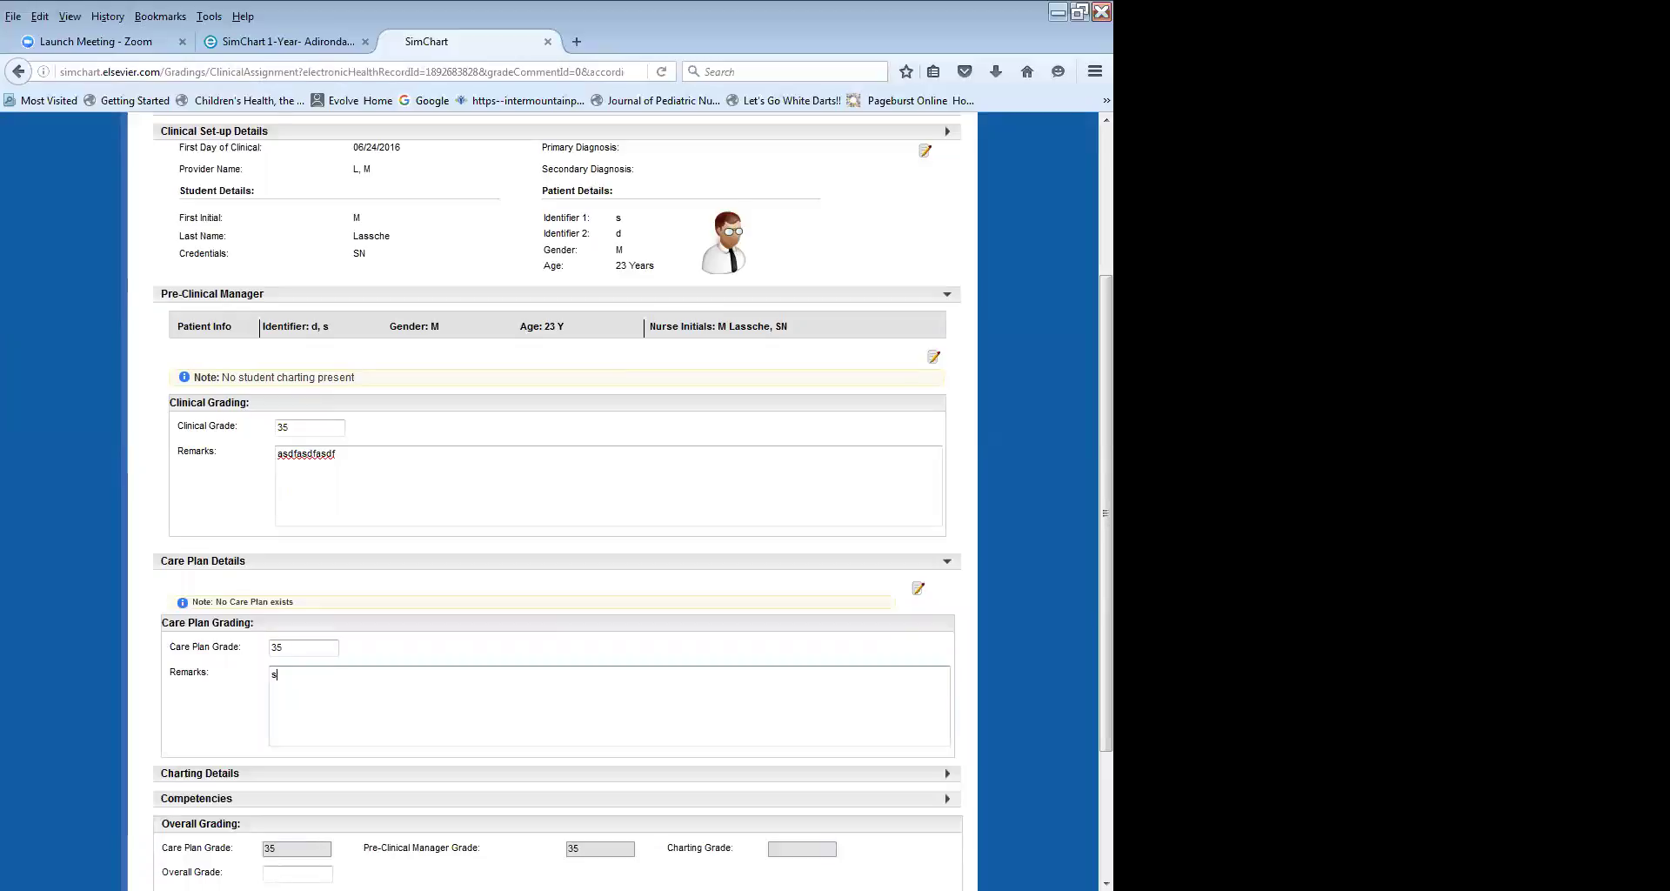
Give the Charting Details section a grade of 35 with the remarks "asdfasdfasdfasdf".
scroll(310, 649, "down", 1)
scroll(365, 648, "down", 3)
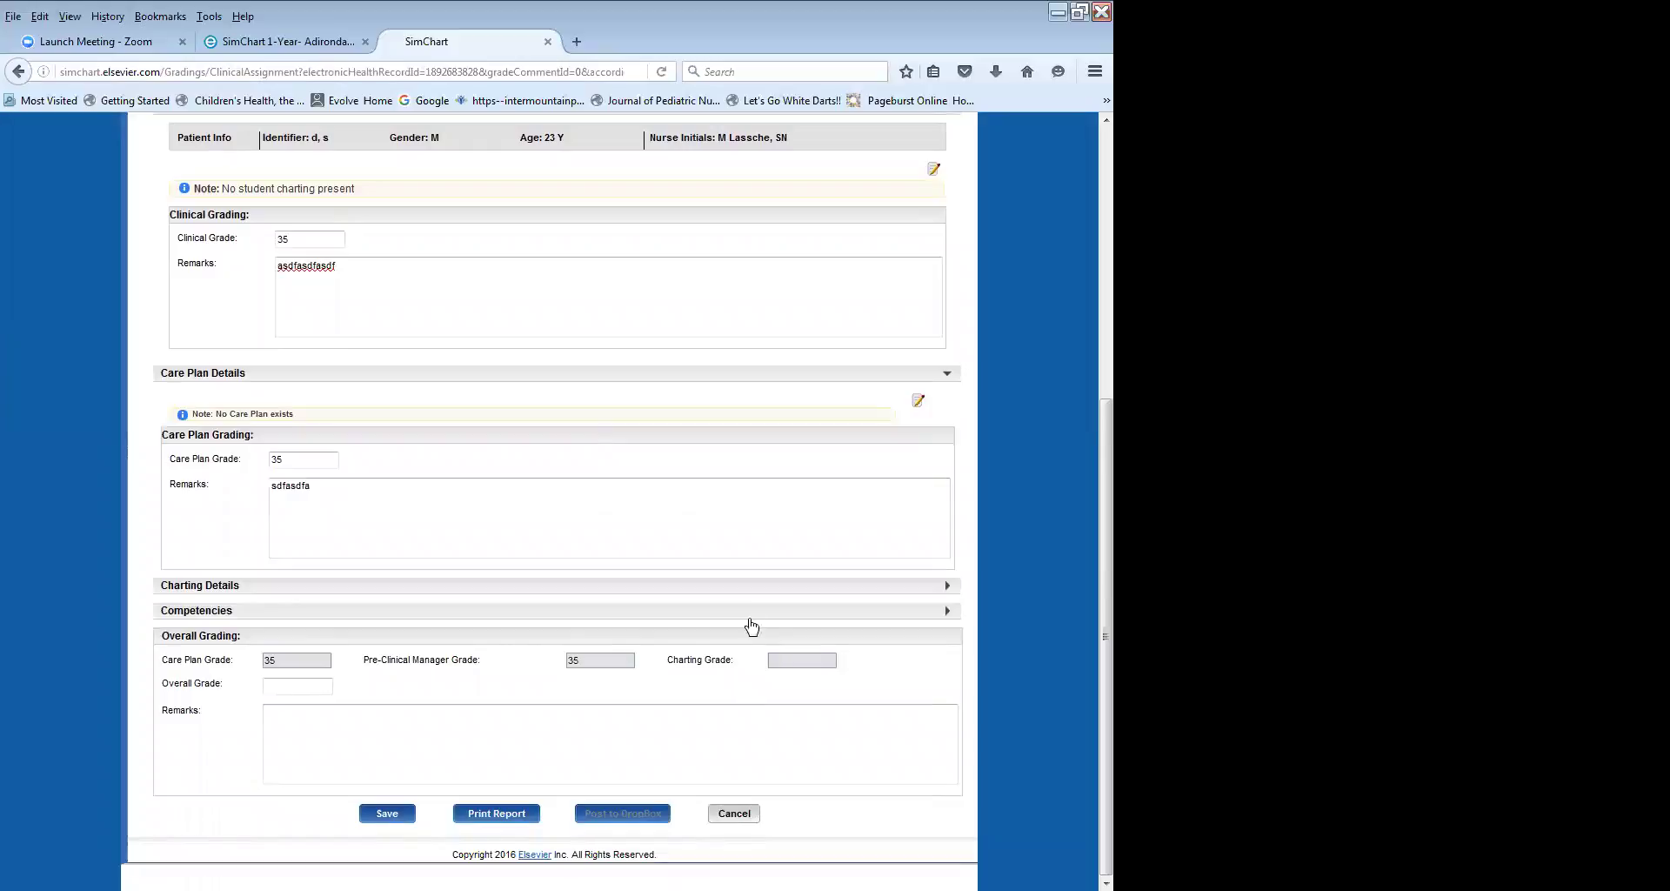
left_click(600, 585)
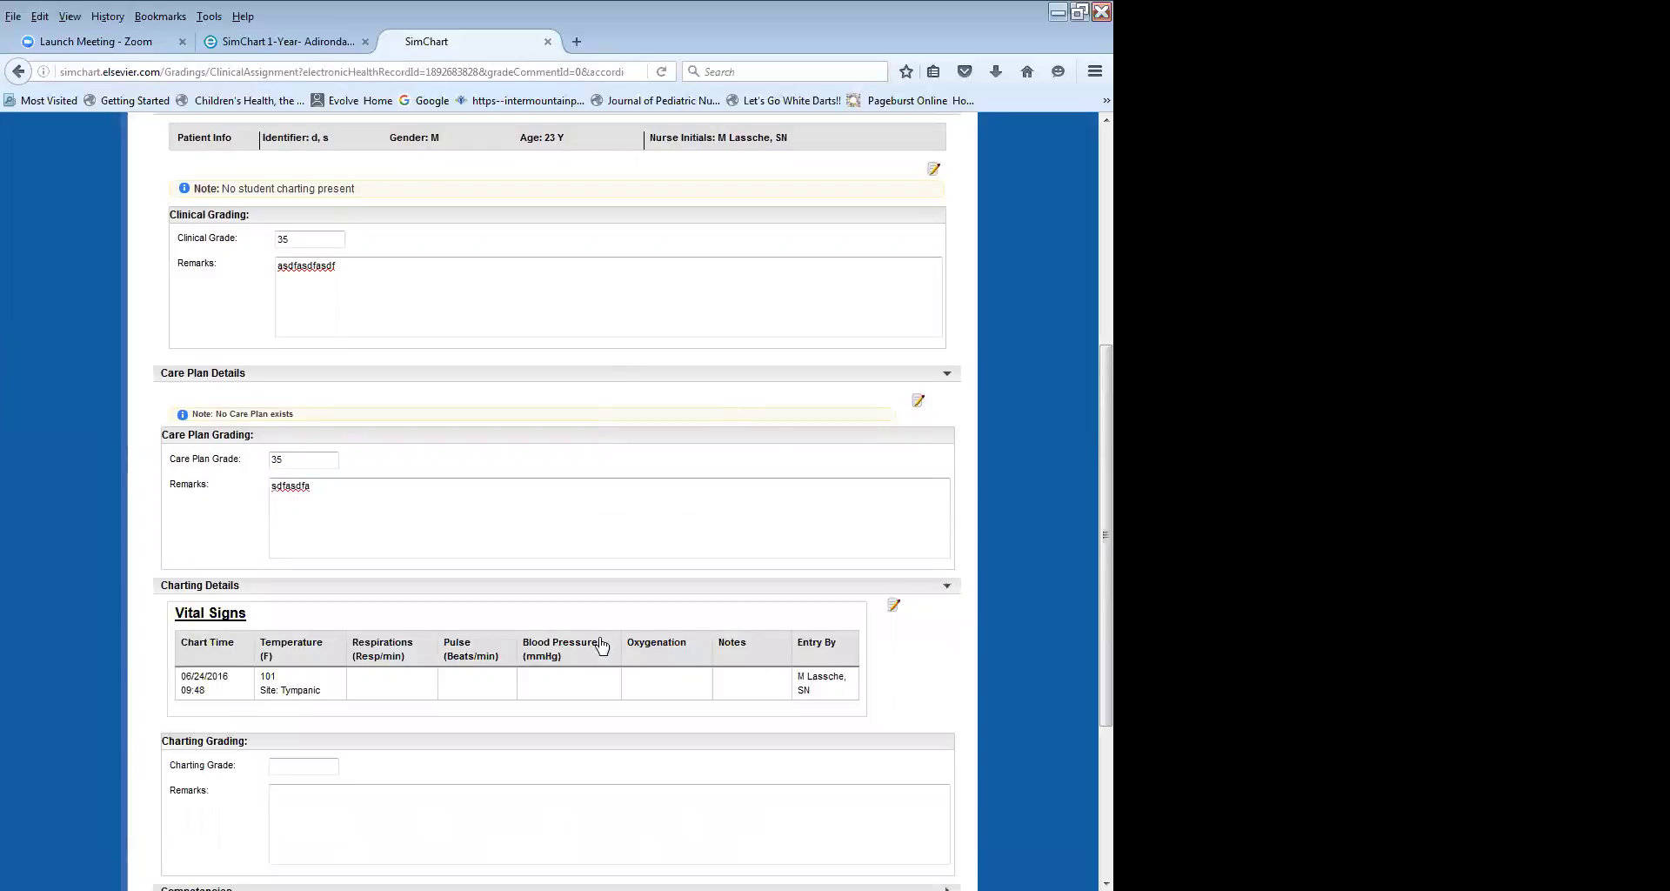
scroll(336, 429, "down", 6)
left_click(304, 484)
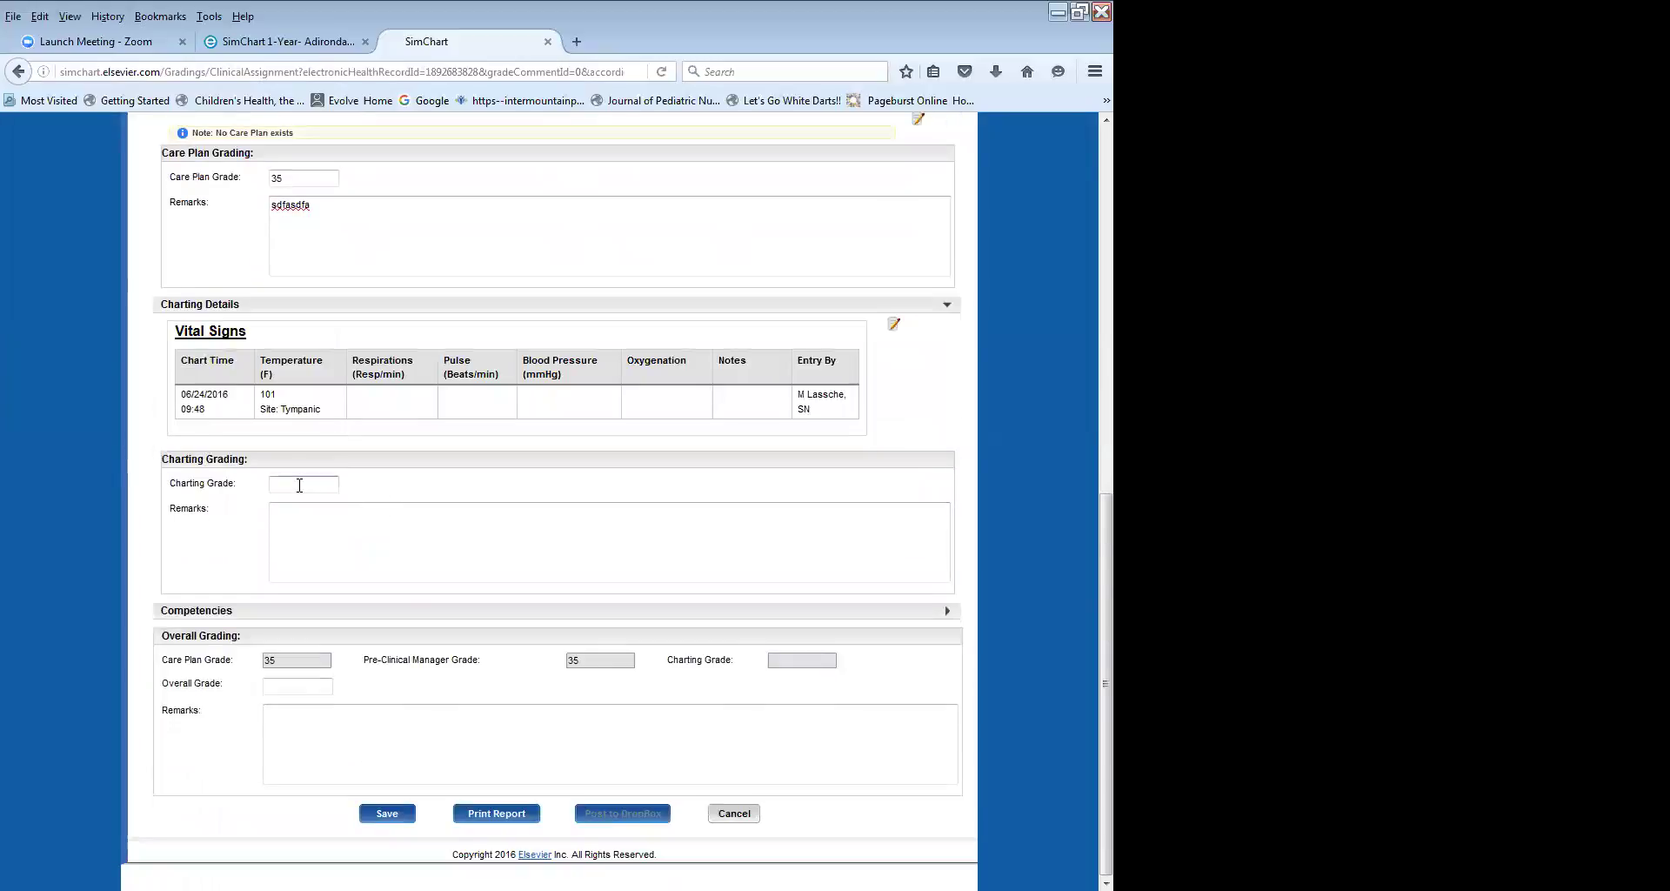
left_click(409, 503)
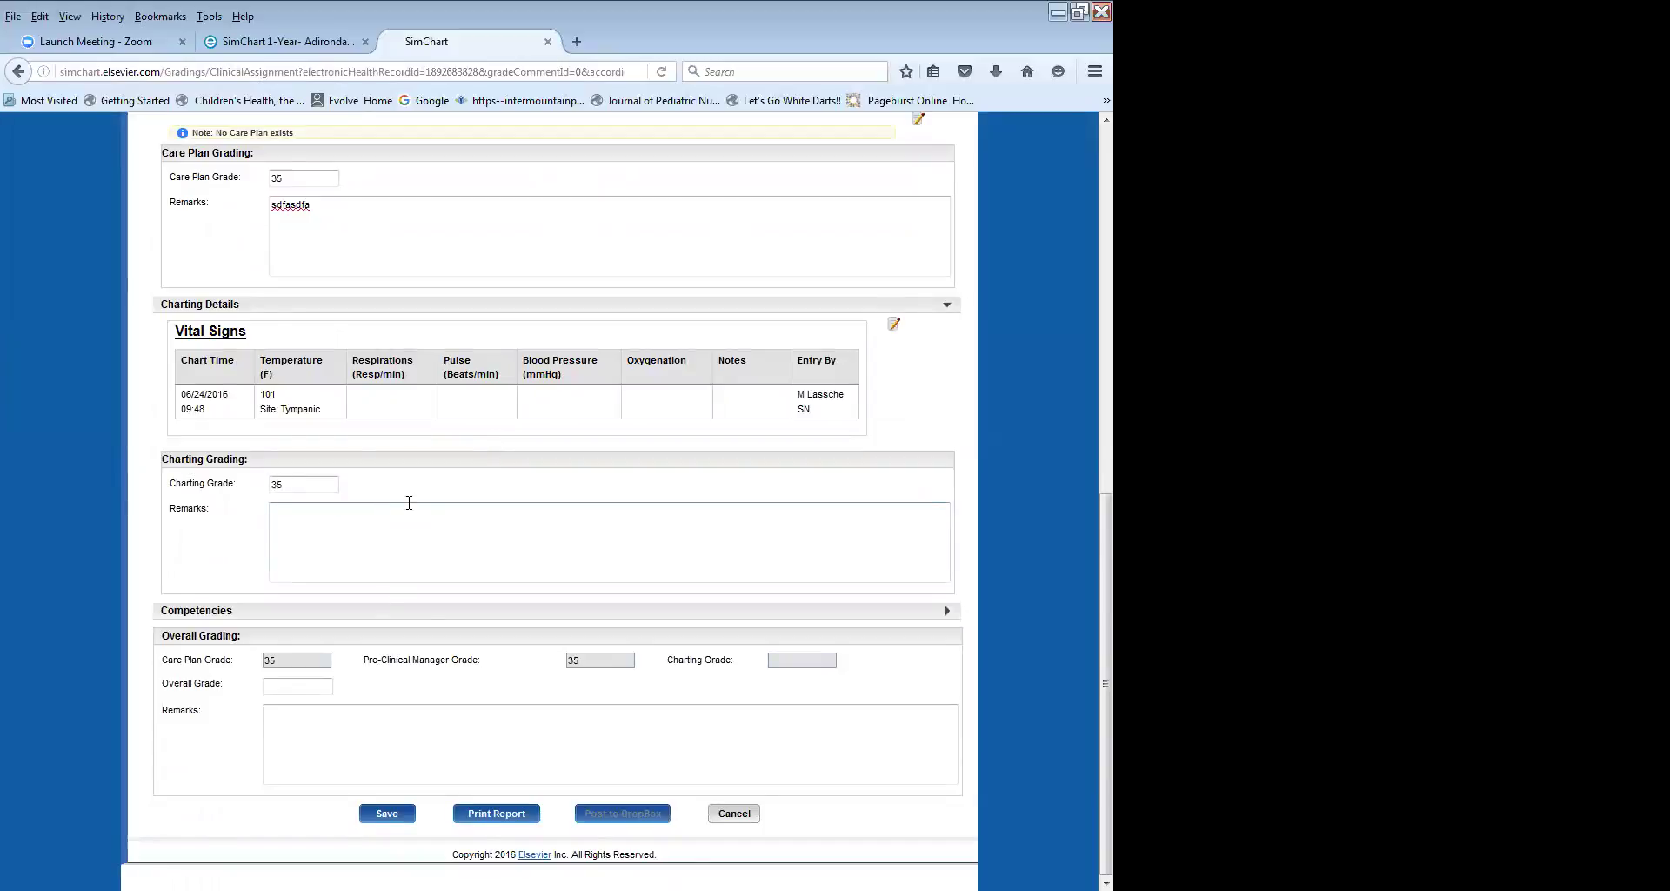
type("asdfasdfasdfasdf")
key("Tab")
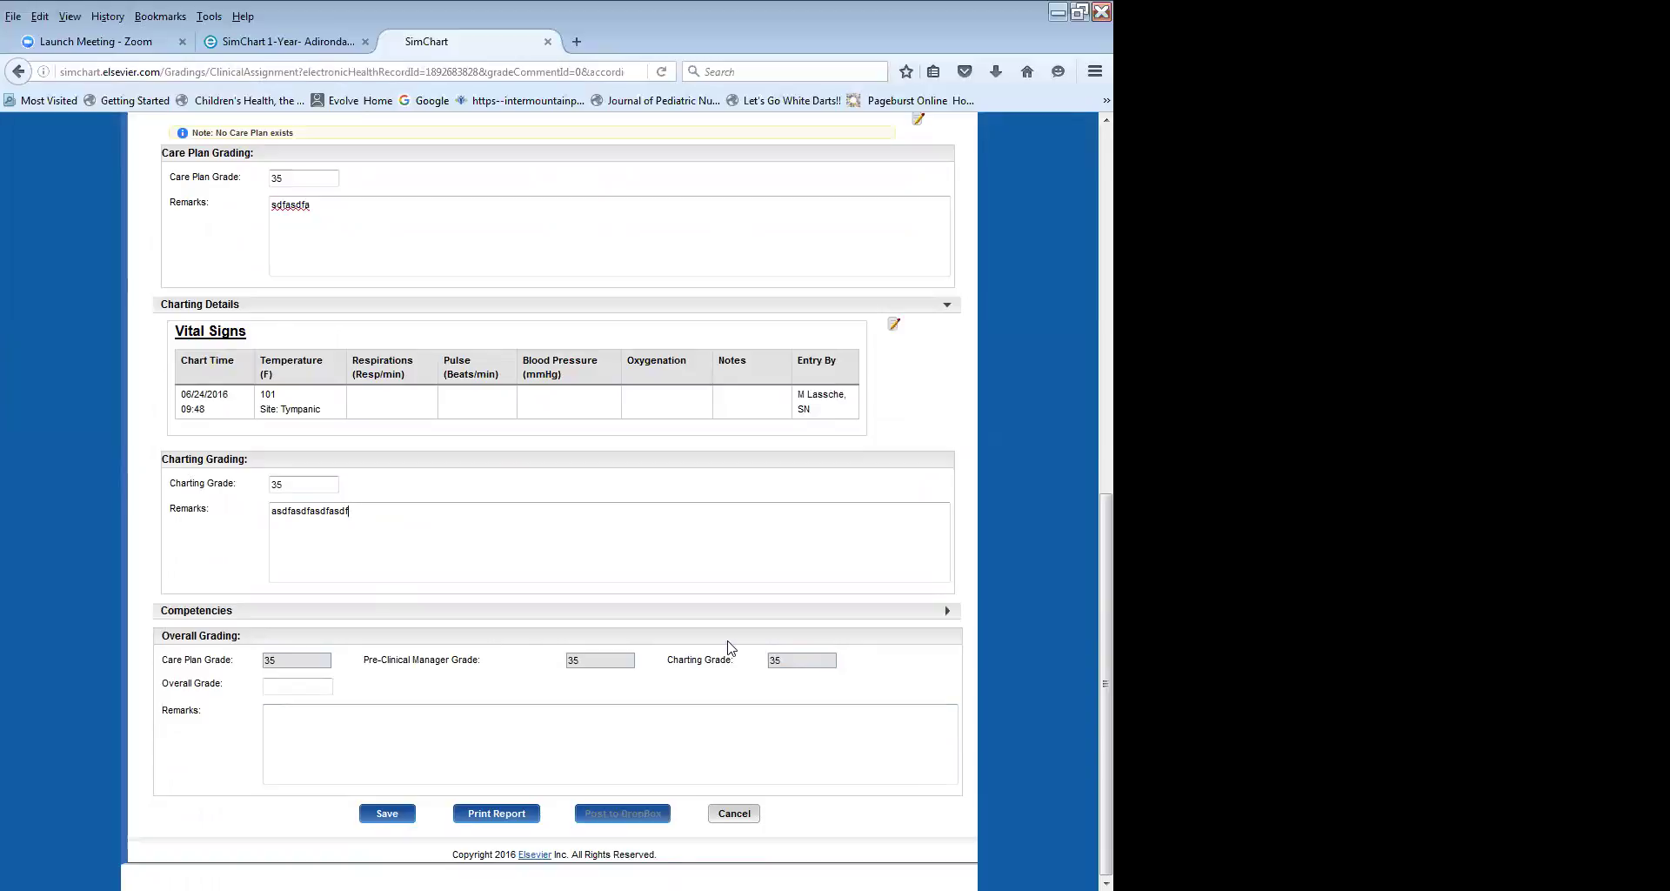
Set the overall grade to 100 and enter the overall remarks "asdfasdfasdf".
scroll(729, 648, "up", 5)
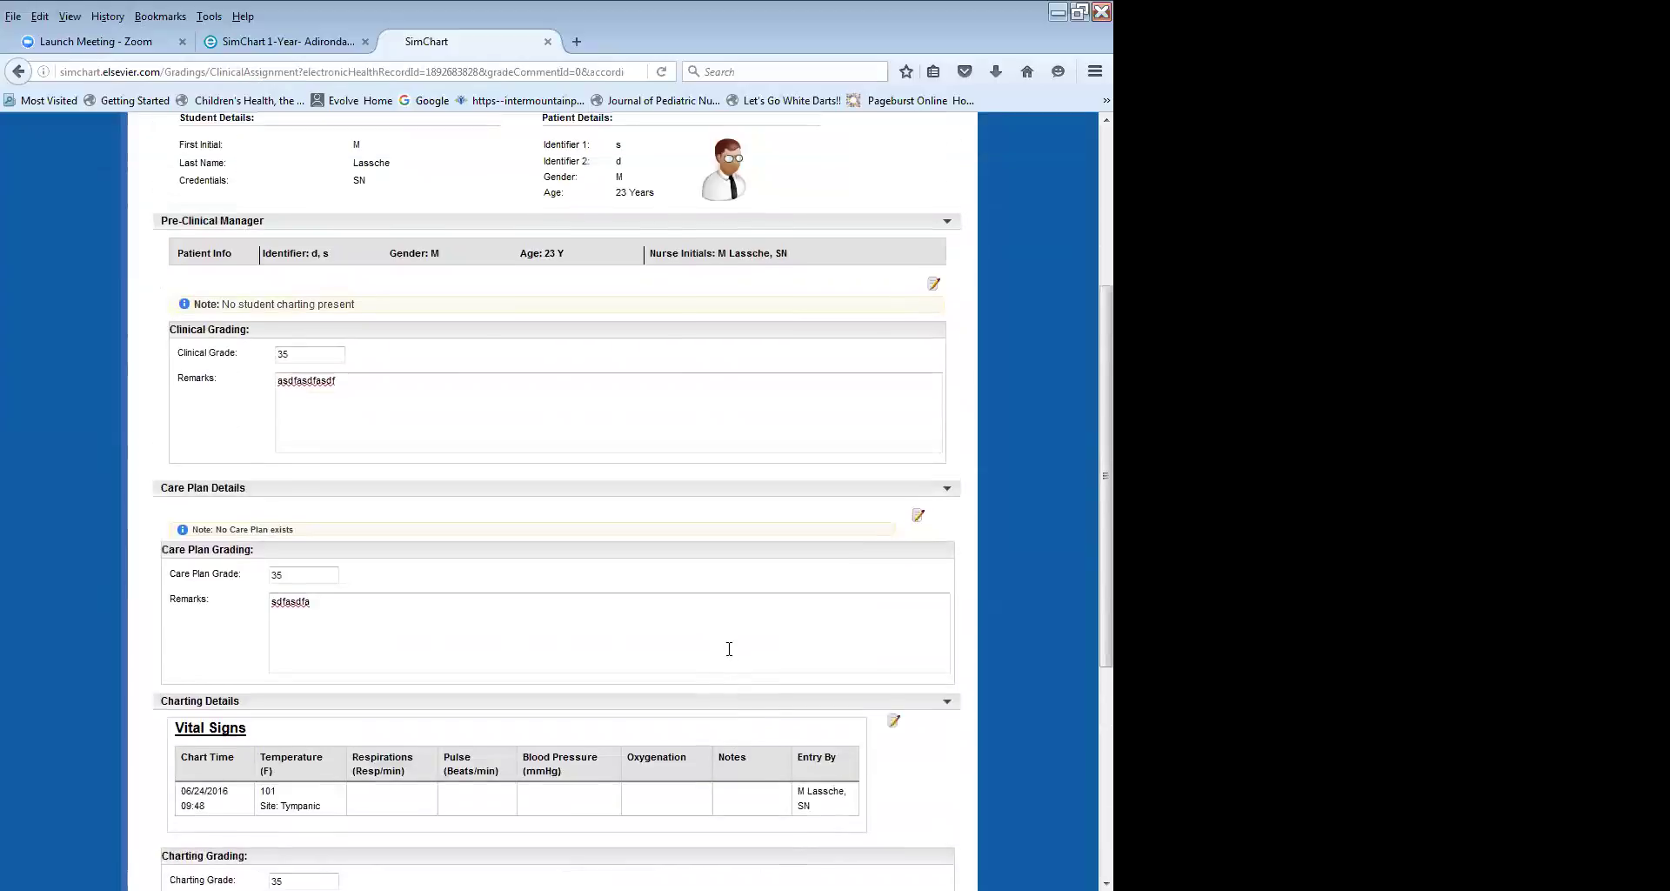
scroll(729, 648, "down", 5)
key("Tab")
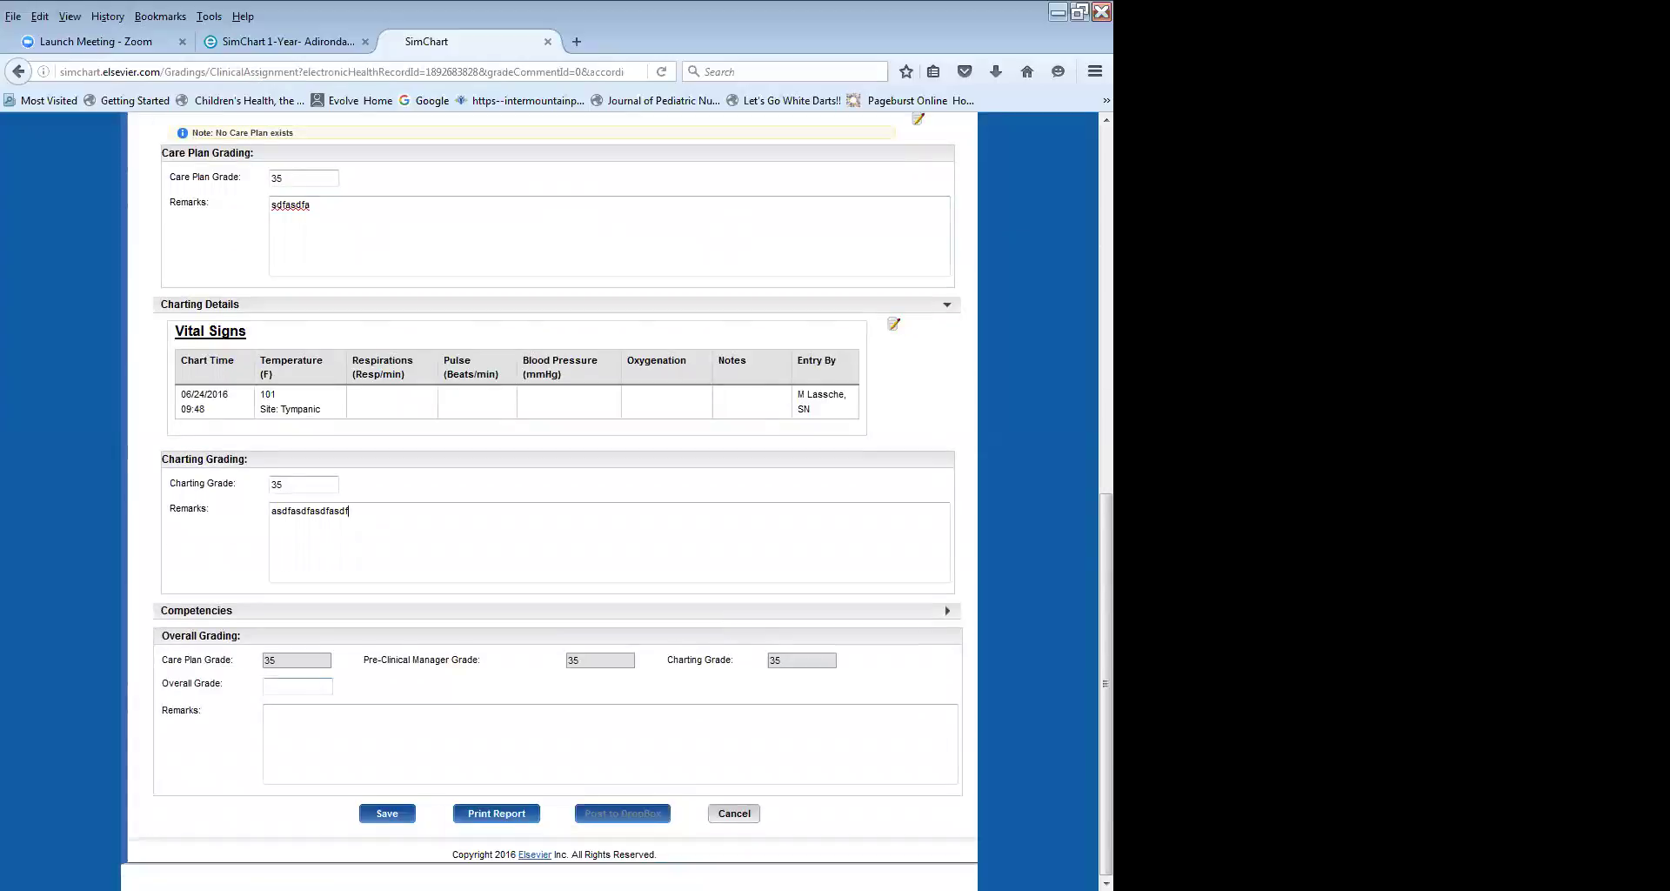
type("100")
key("Tab")
type("asdfasdfasdf")
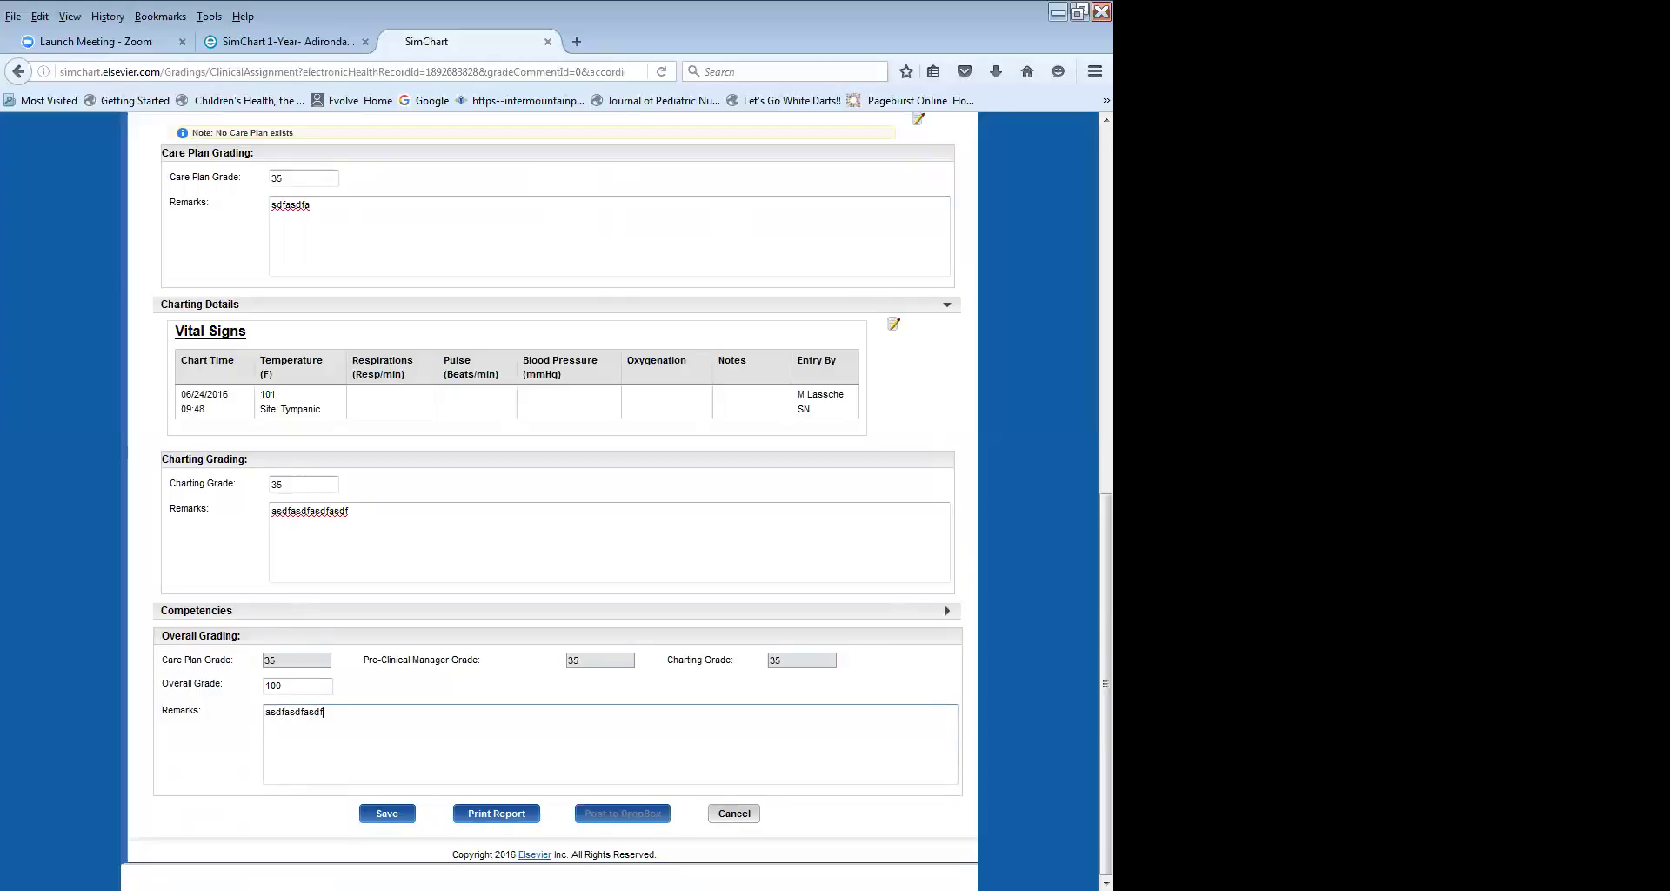
Review the grades and remarks entered throughout the Clinical Assignment Grading page.
scroll(557, 501, "up", 15)
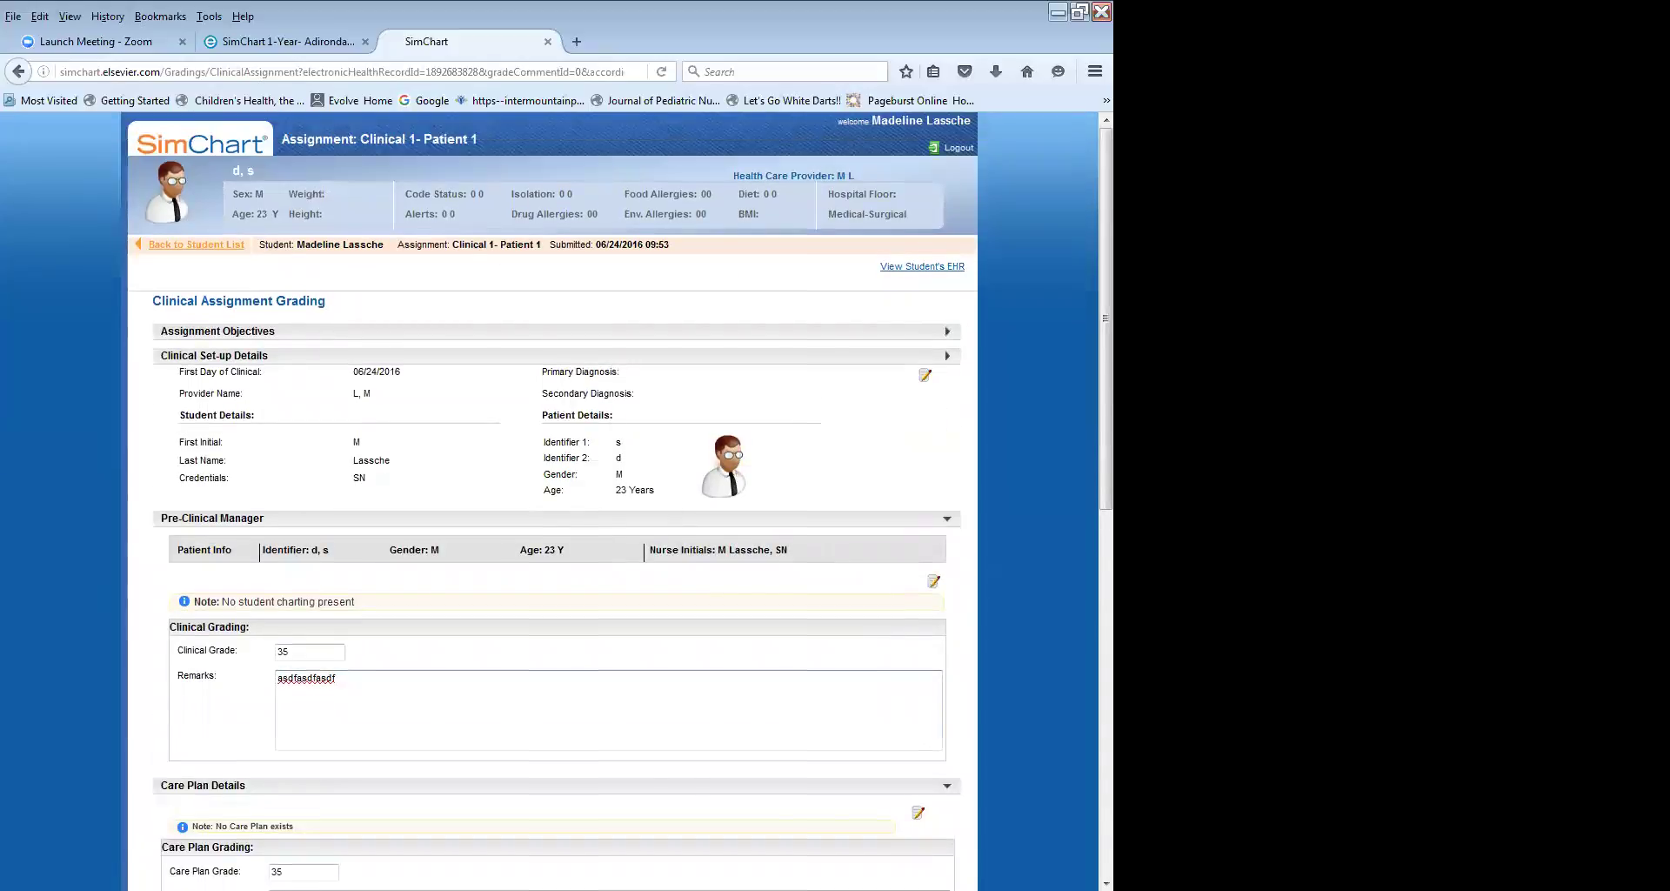
scroll(556, 501, "down", 15)
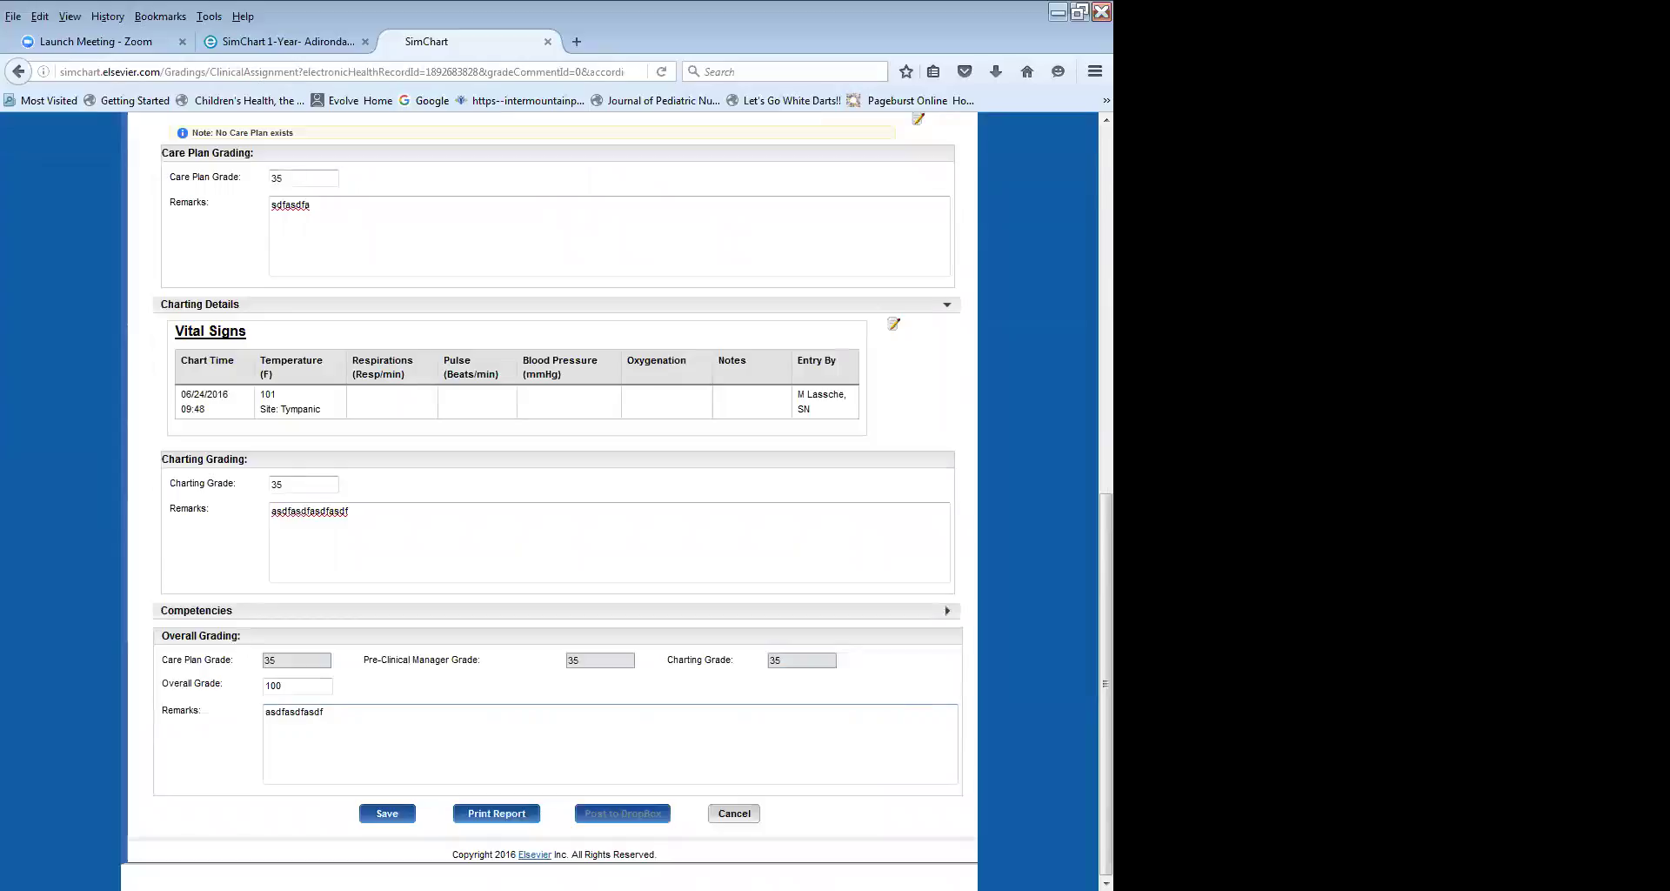
scroll(557, 501, "up", 15)
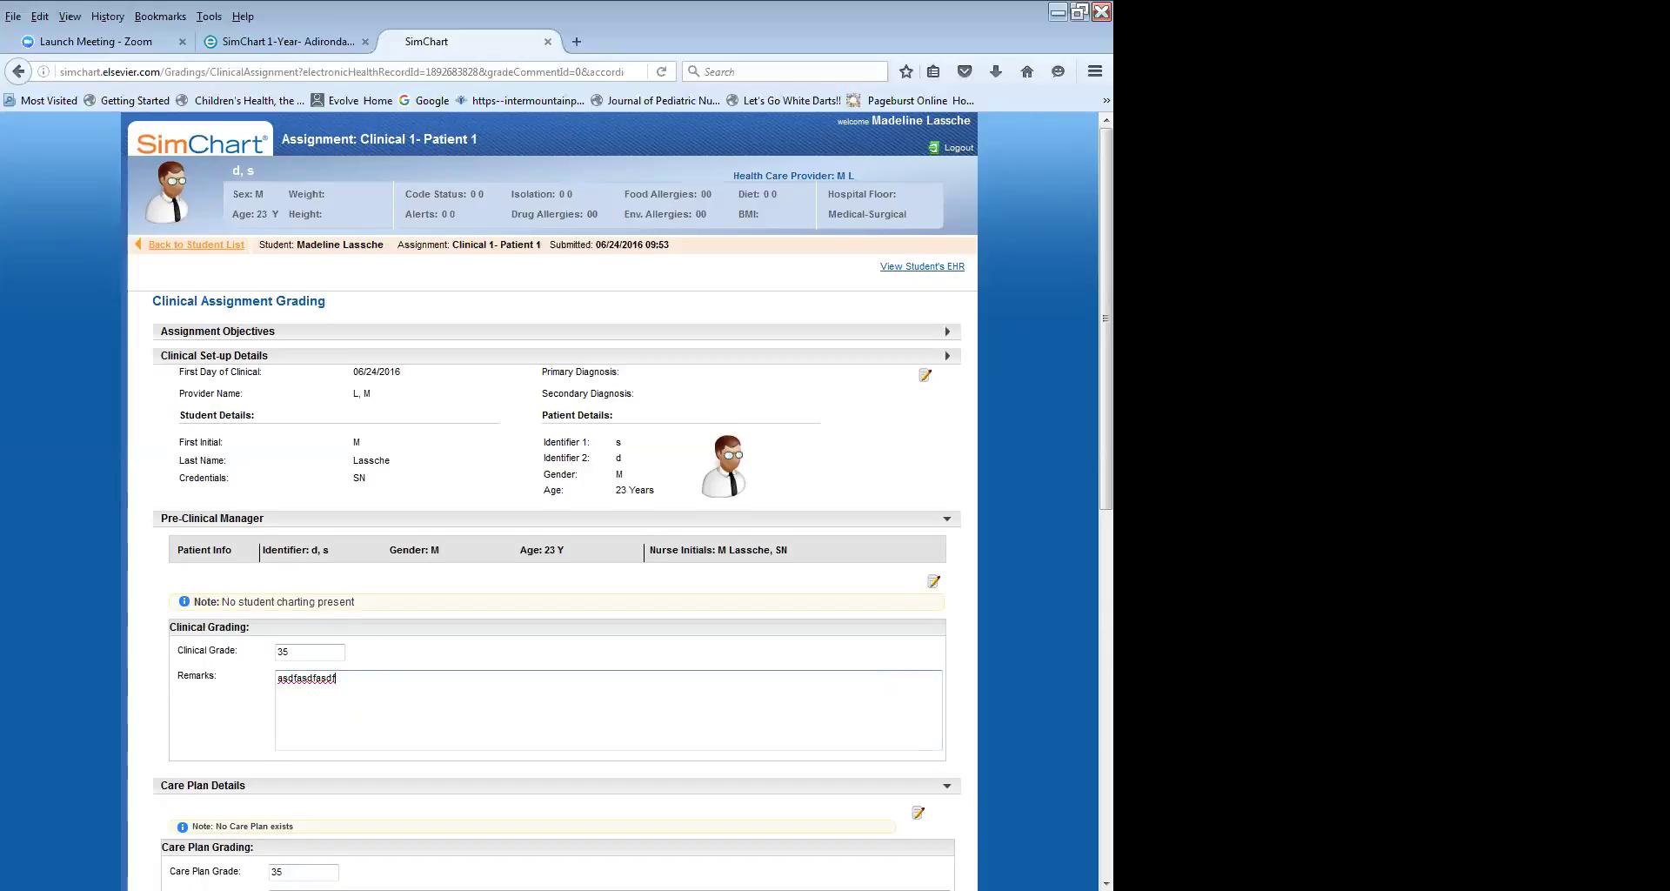
scroll(556, 500, "down", 8)
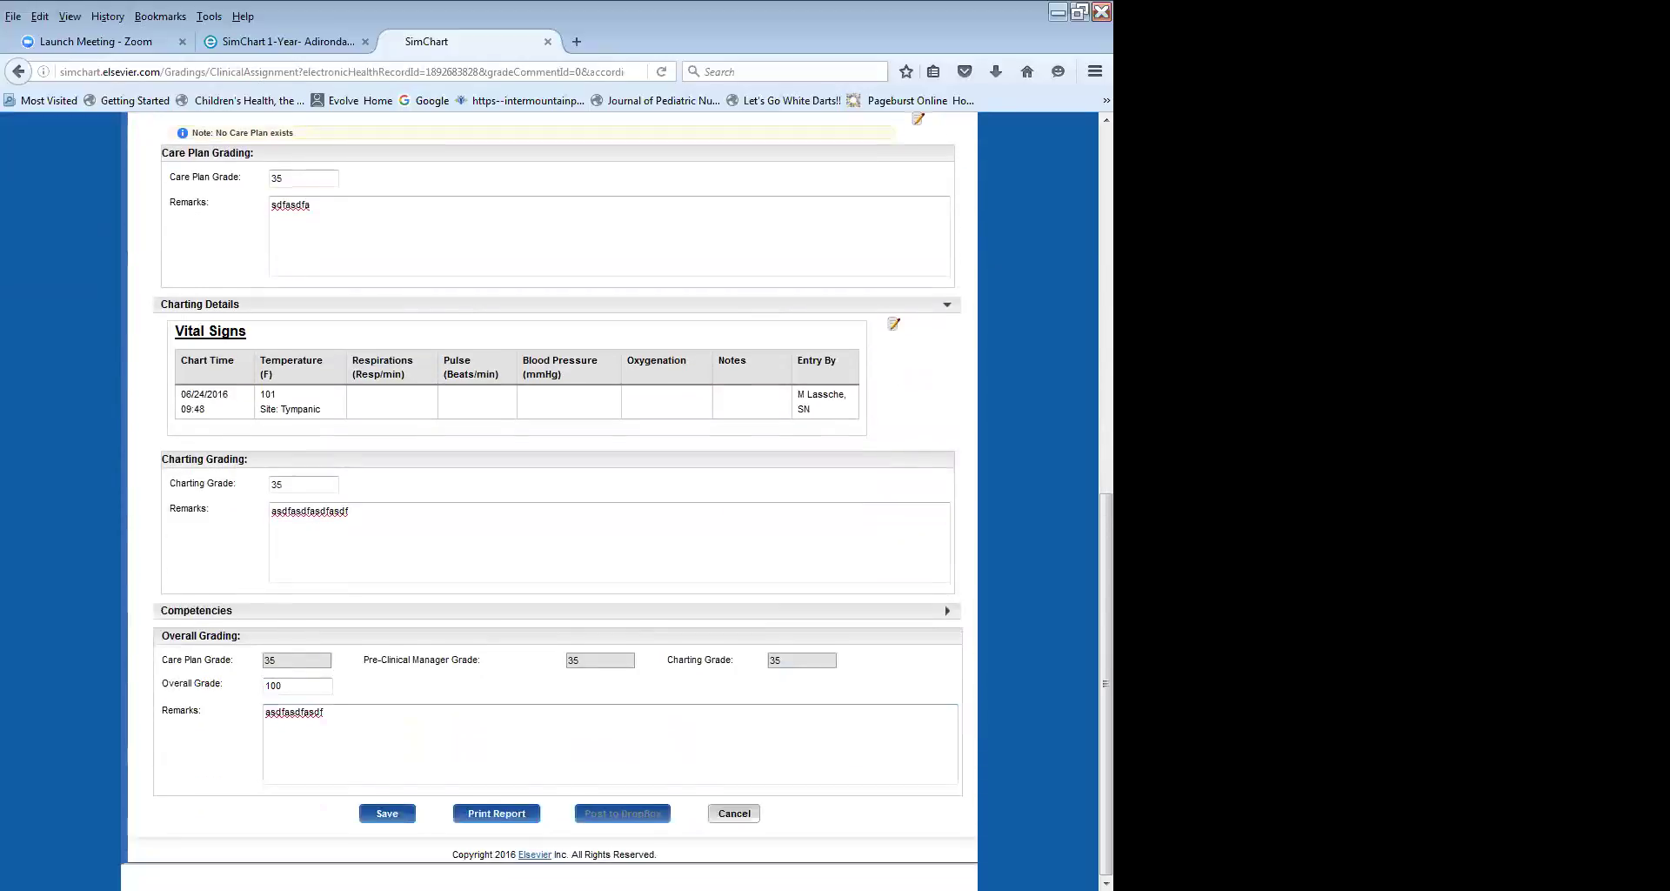
scroll(556, 500, "up", 10)
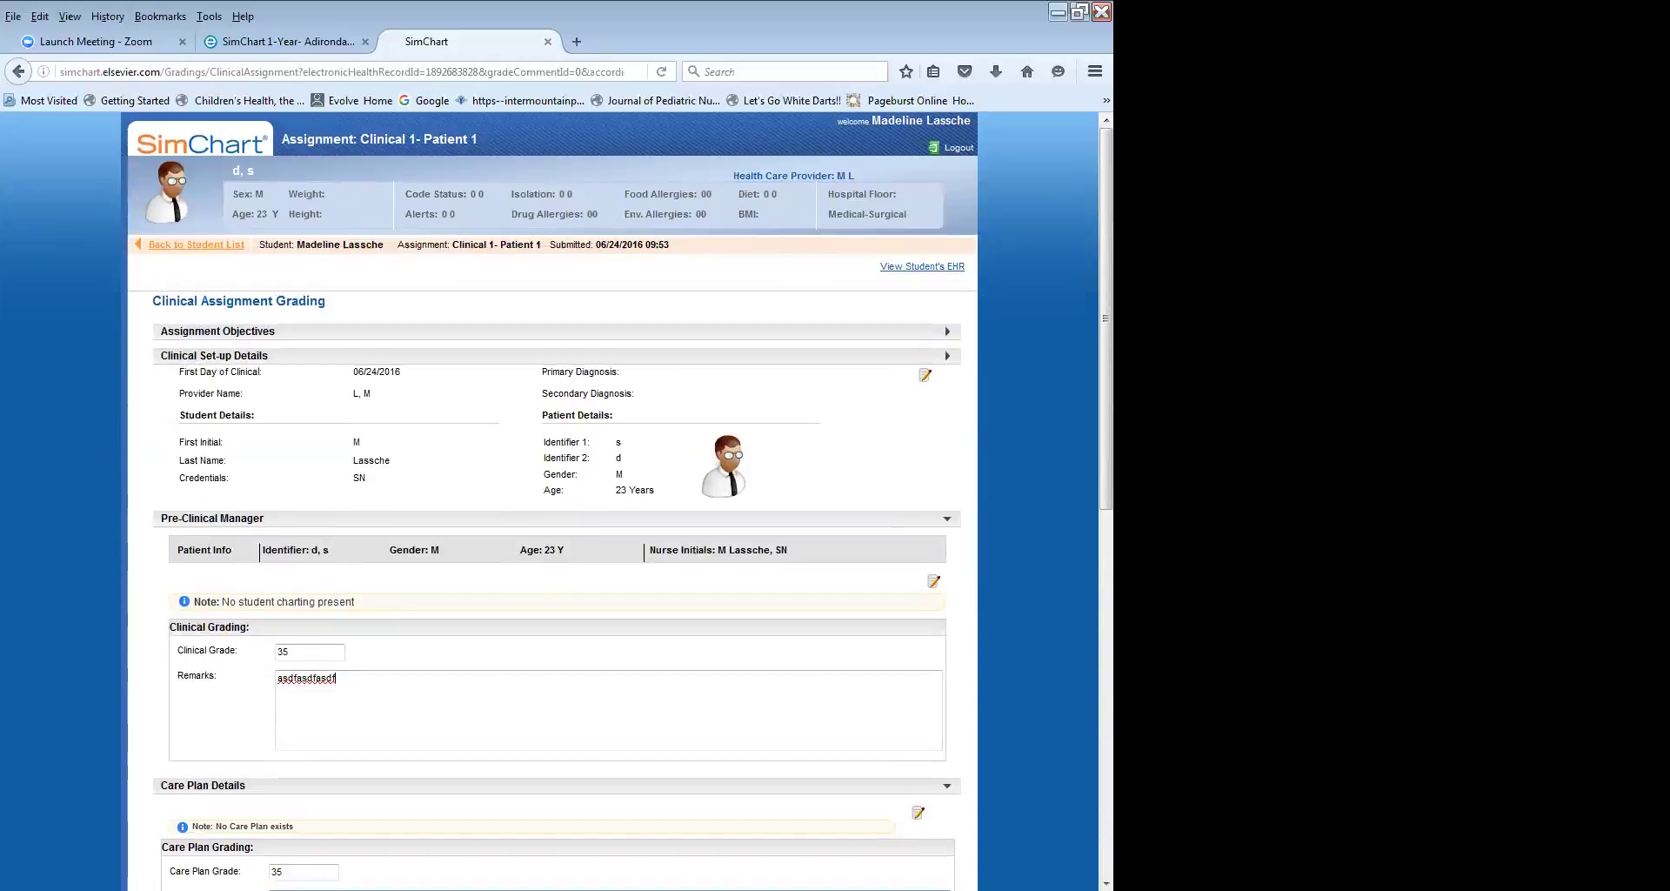
scroll(557, 500, "down", 7)
scroll(442, 165, "down", 3)
scroll(442, 164, "up", 12)
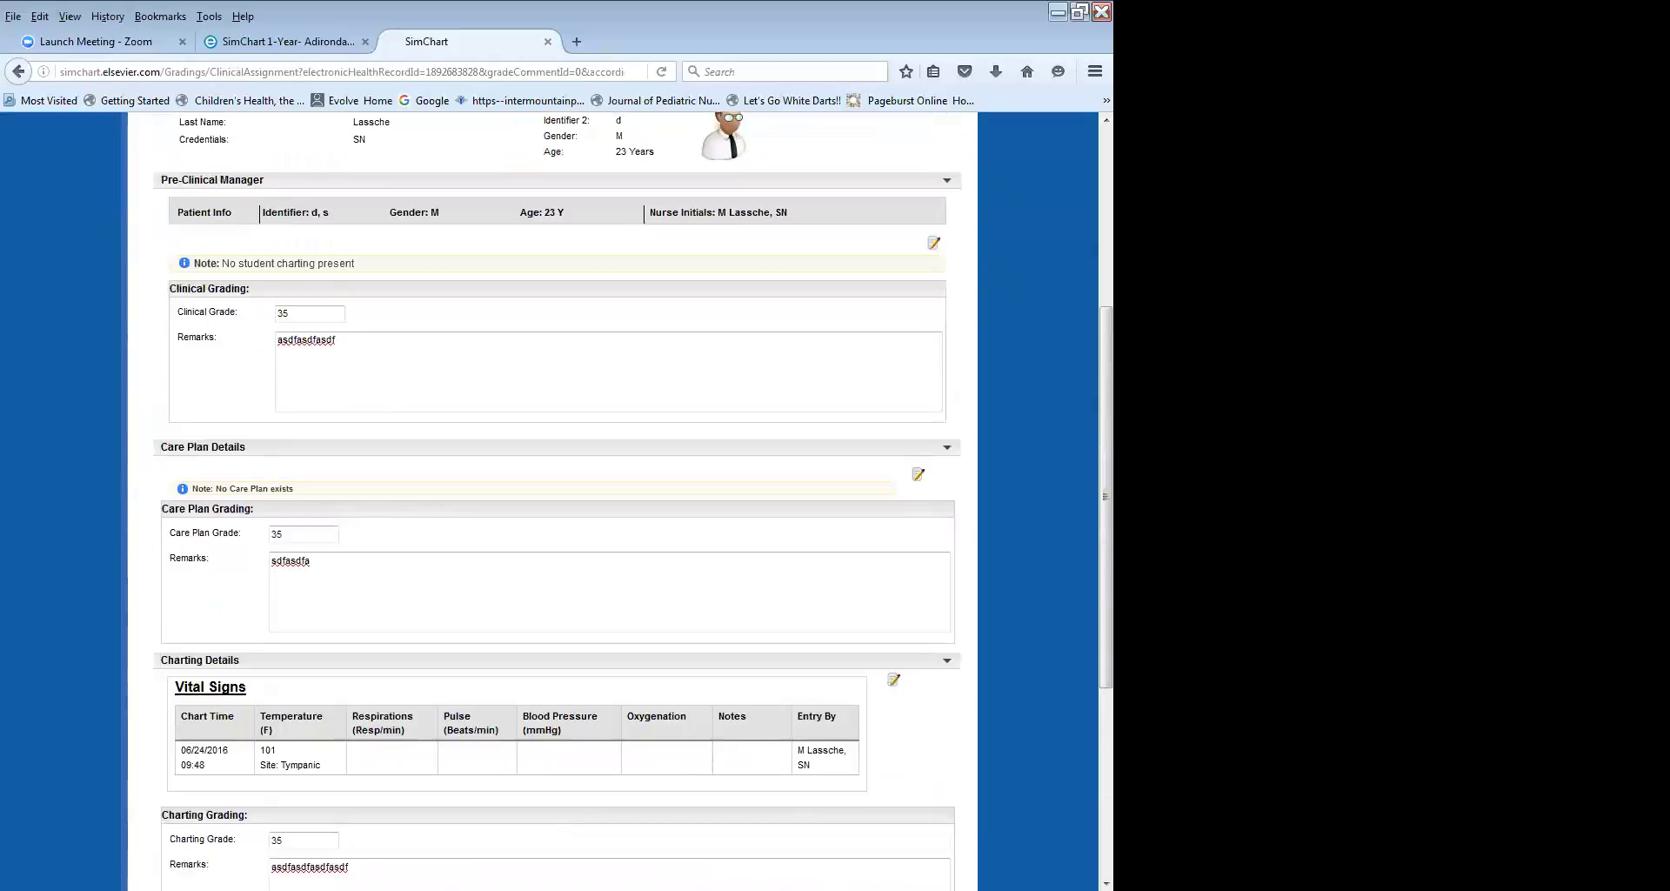
Close the grading page and open the Clinicals assignment form from SimChart Setup in the course content.
left_click(547, 42)
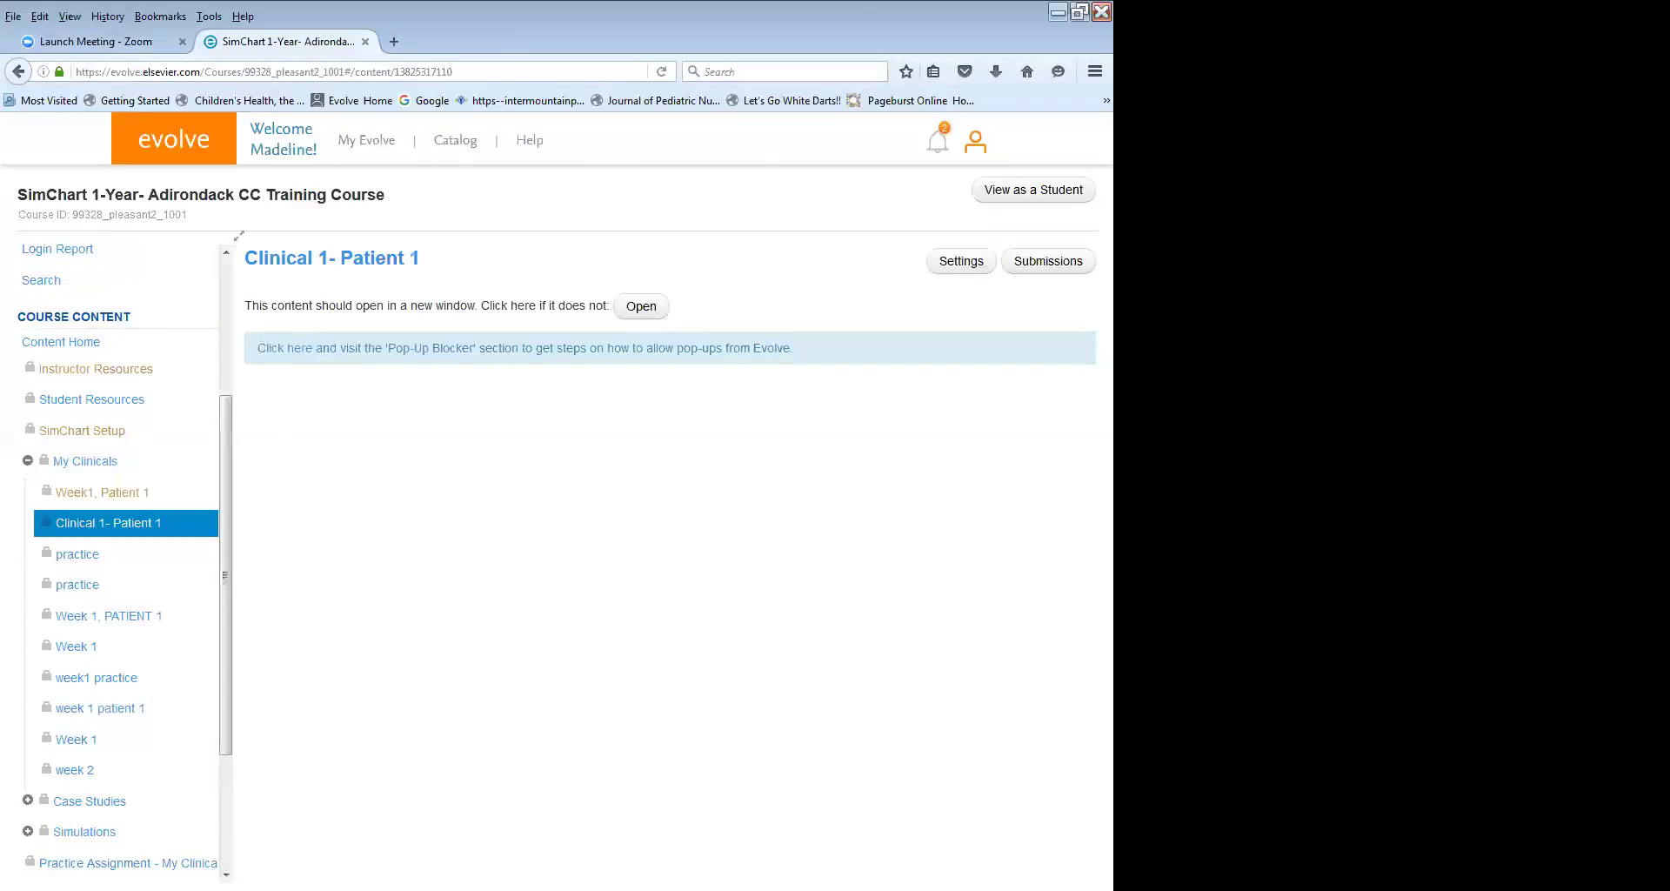
left_click_drag(223, 473, 224, 344)
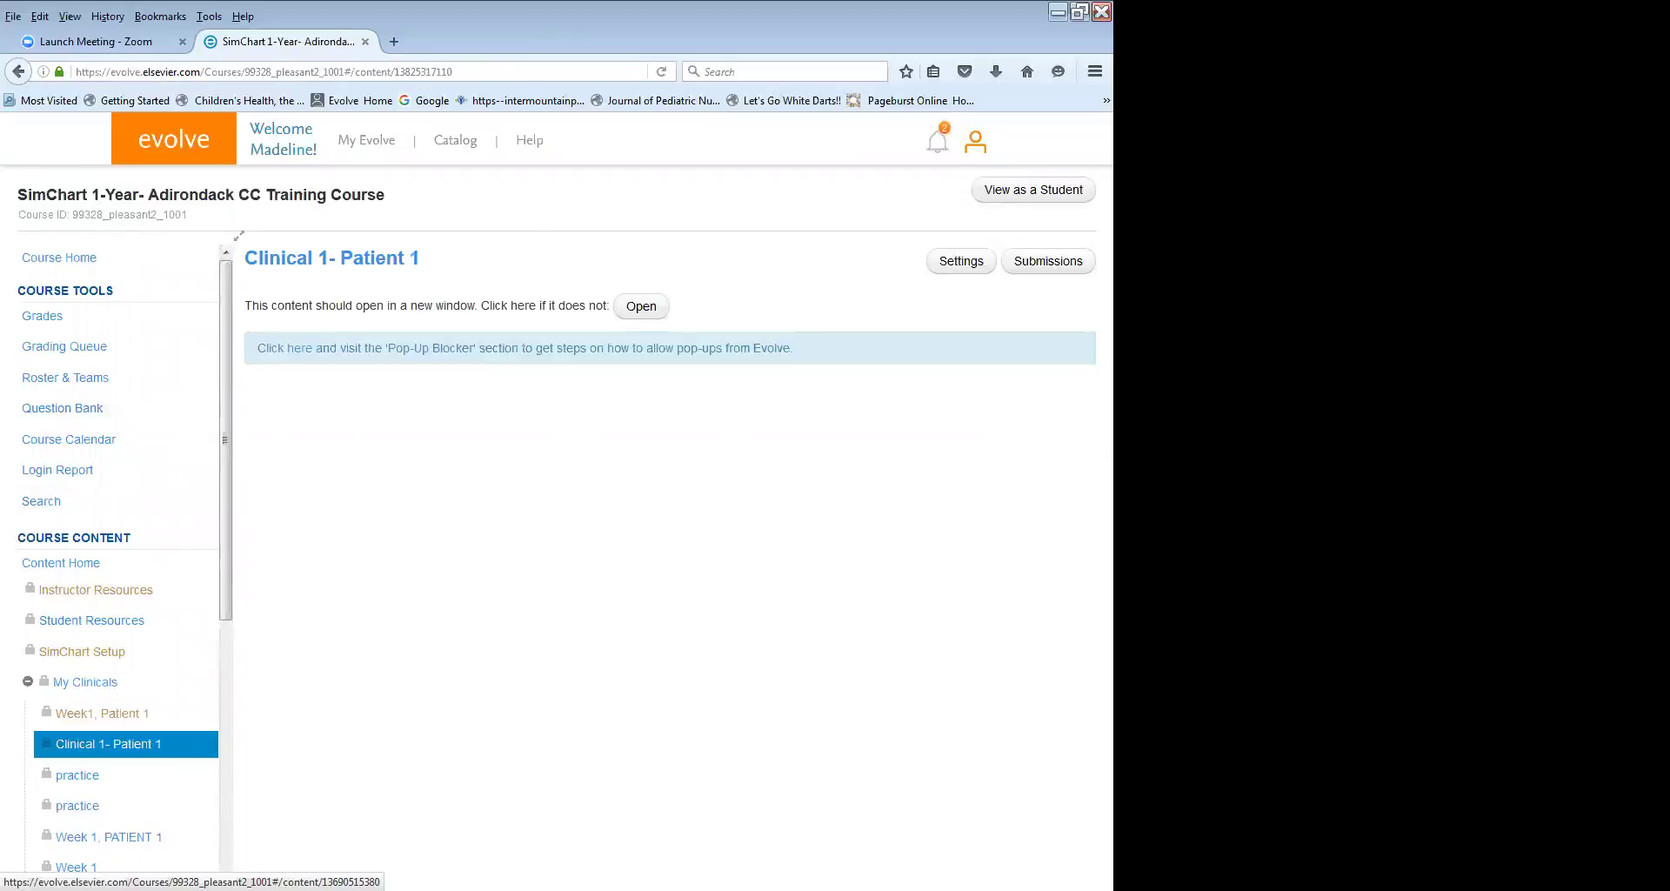
left_click(91, 650)
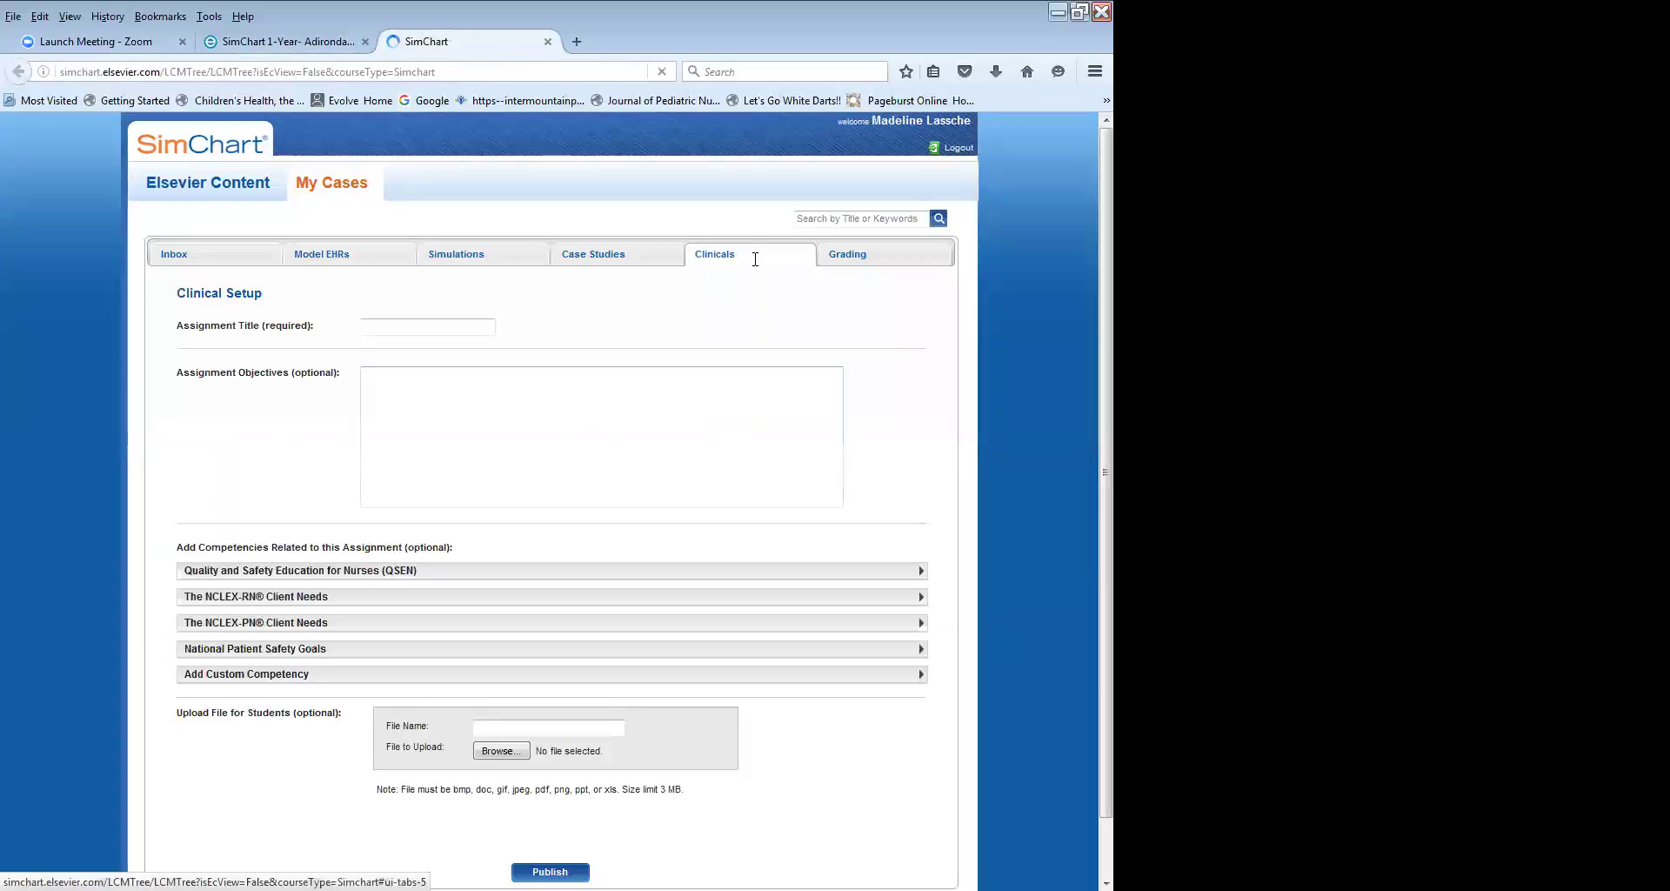
Publish a clinical assignment titled "sdassdaad", opting out of email notifications for submitted assignments.
left_click(466, 322)
type("sdassdaad")
scroll(473, 327, "down", 1)
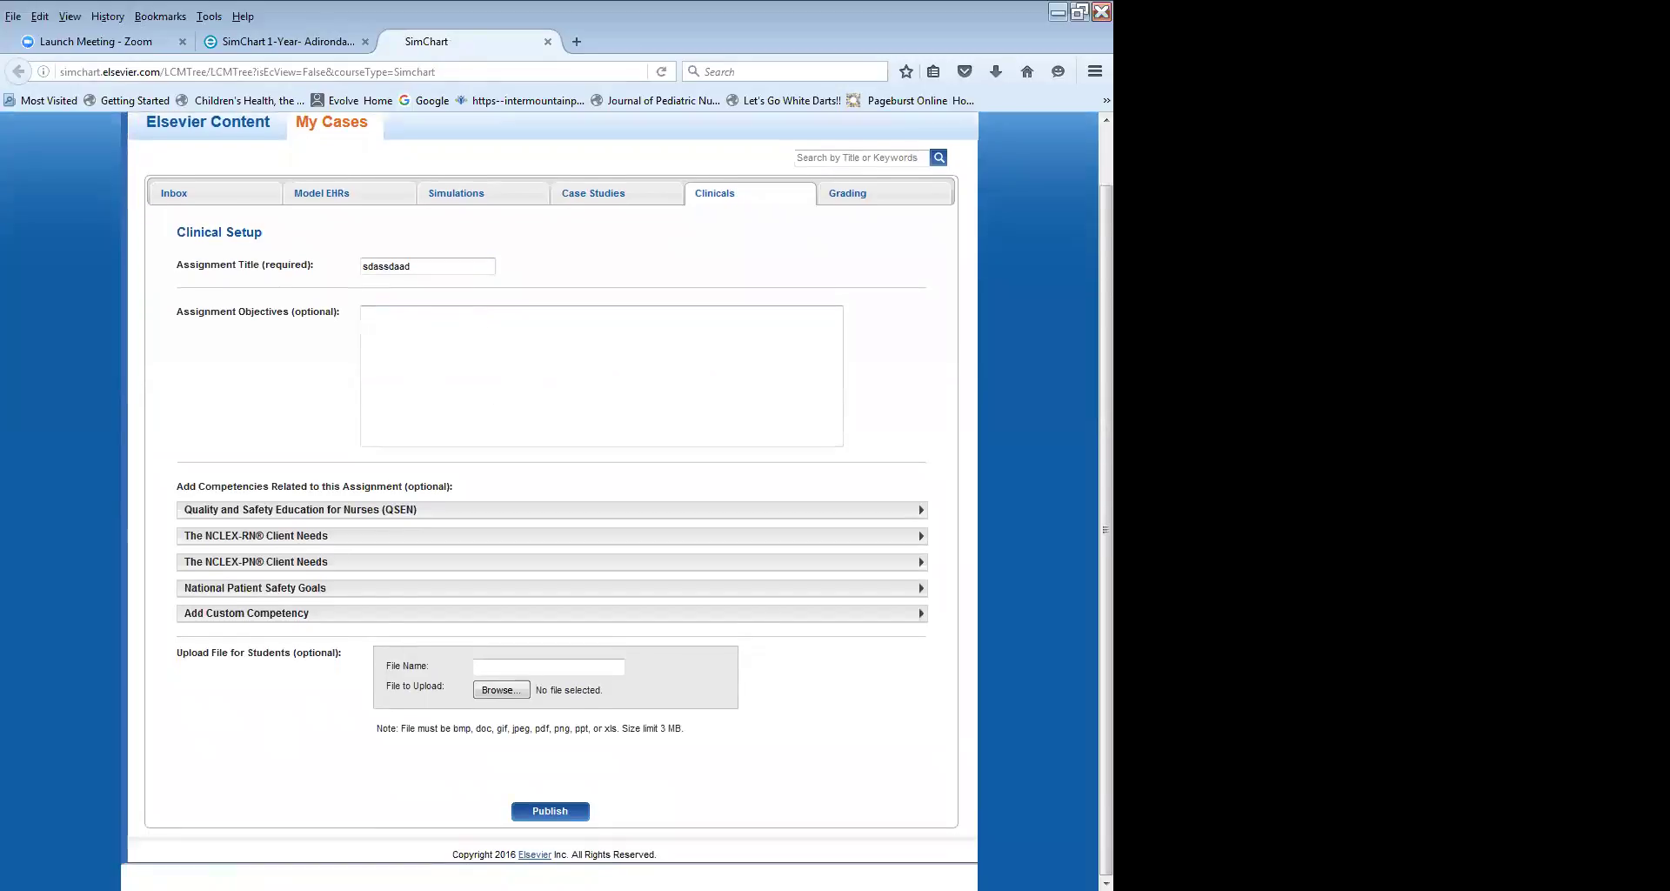
key("Return")
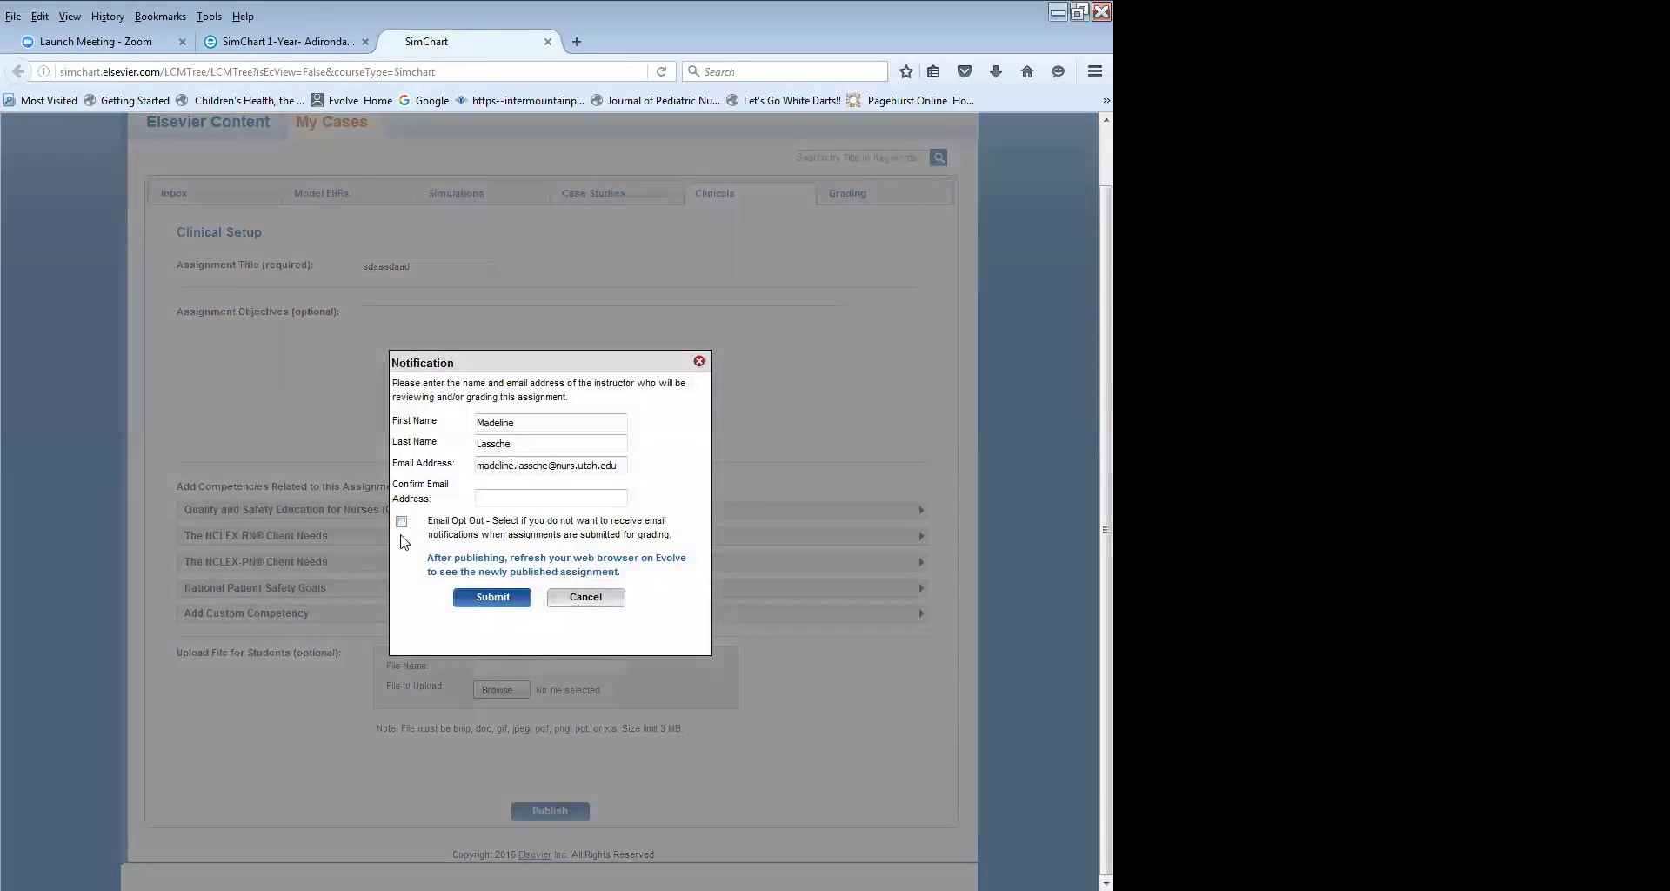
left_click(401, 522)
left_click(492, 597)
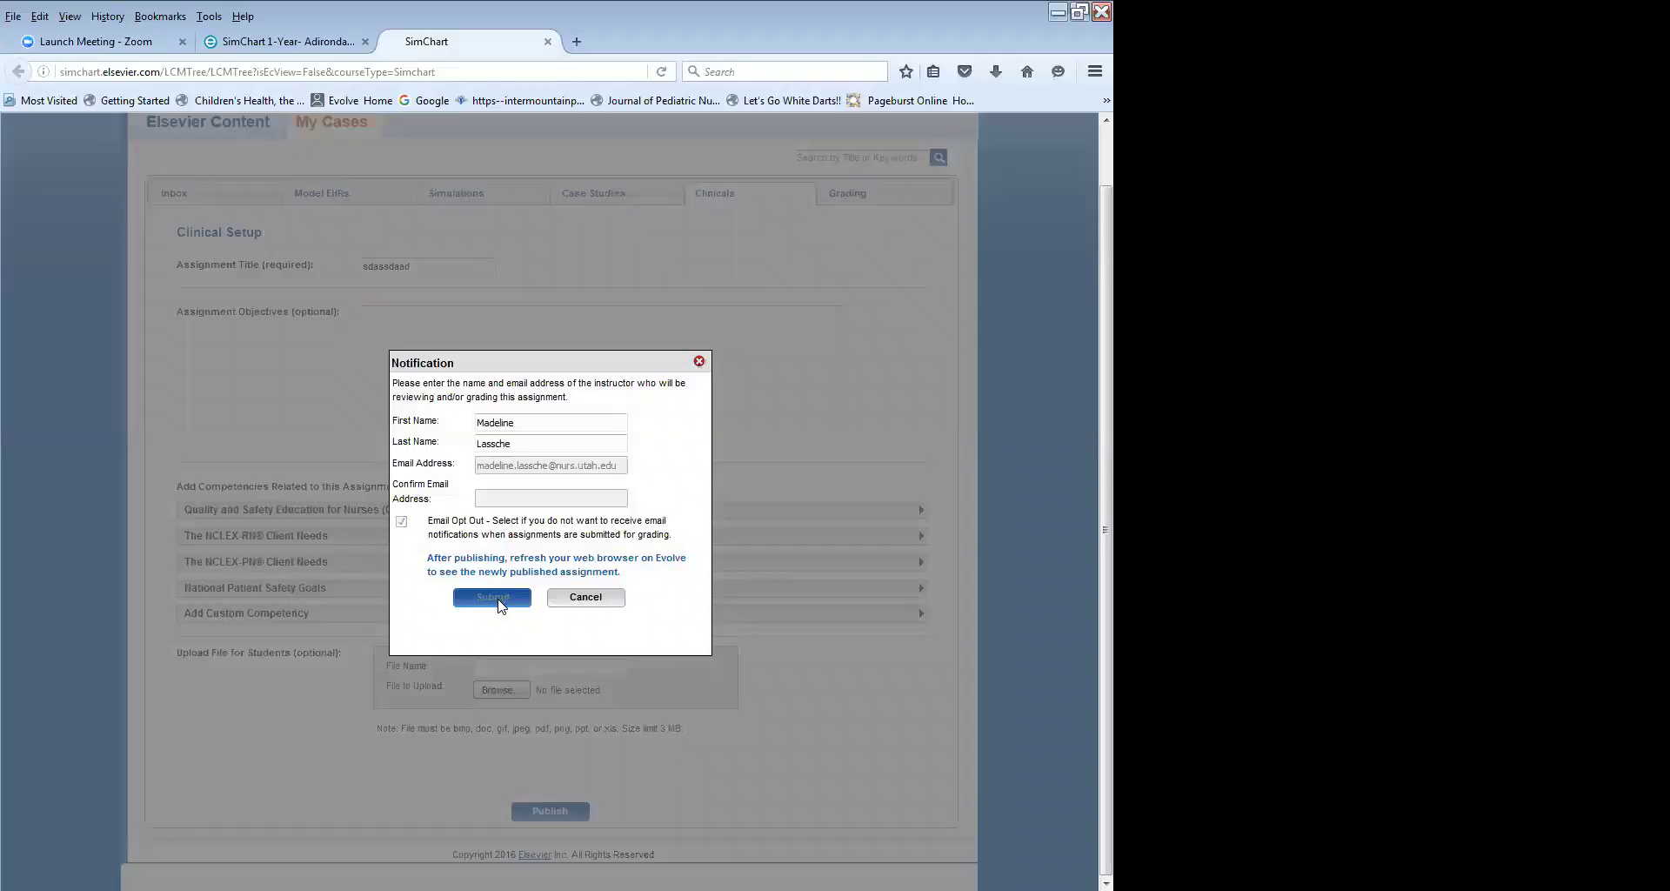
left_click(554, 477)
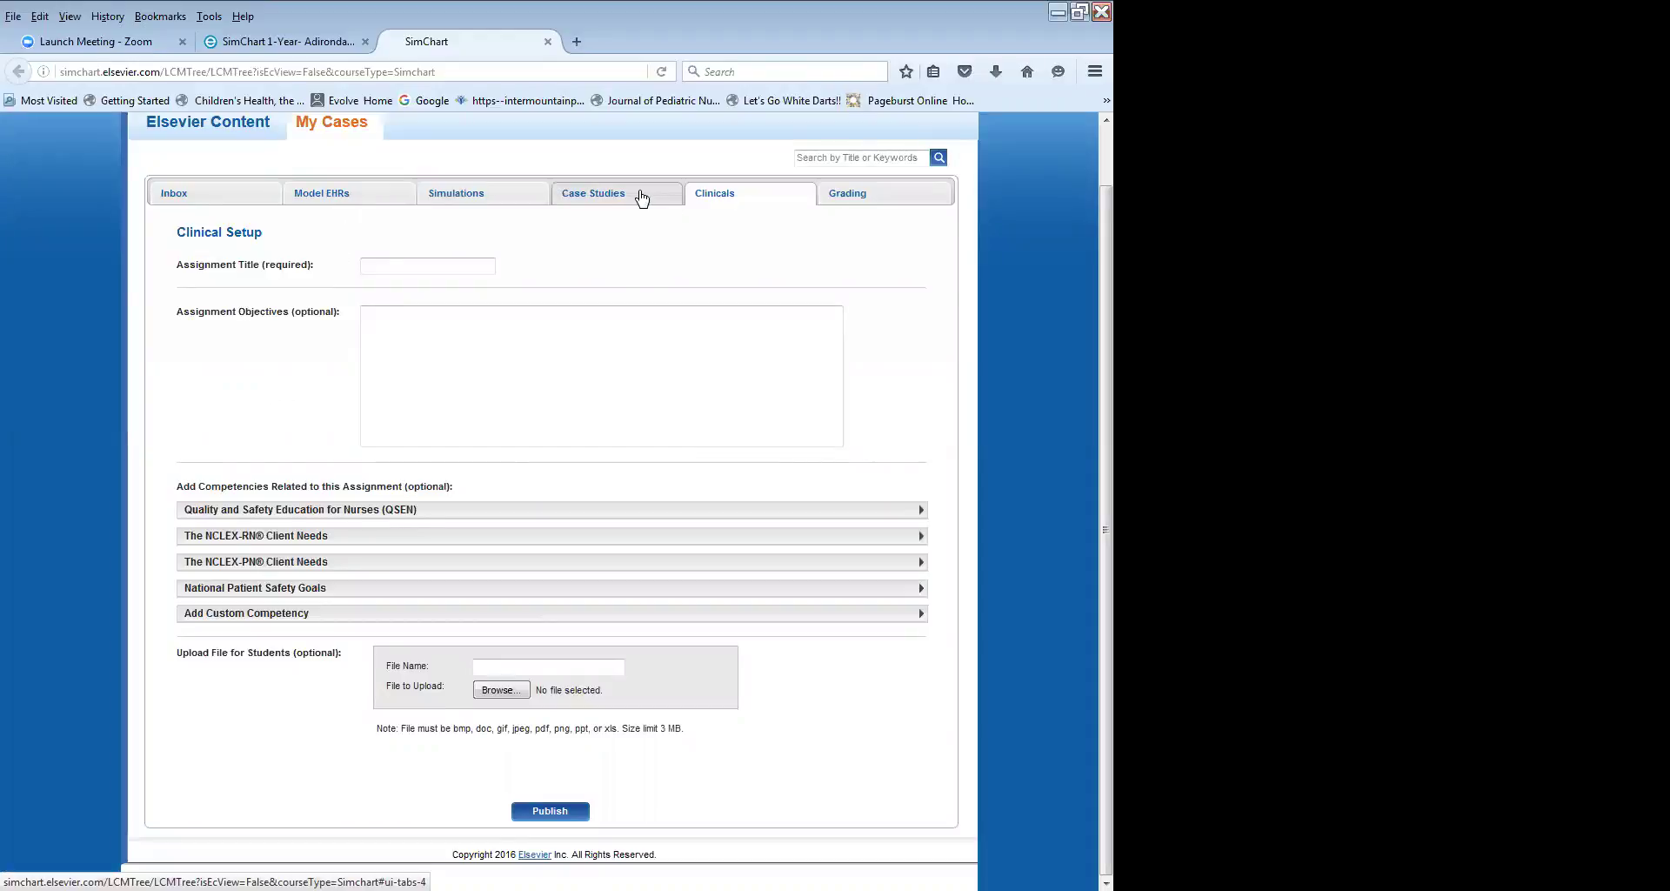
Return to the Evolve course page and examine the assignments listed under My Clinicals.
left_click(287, 40)
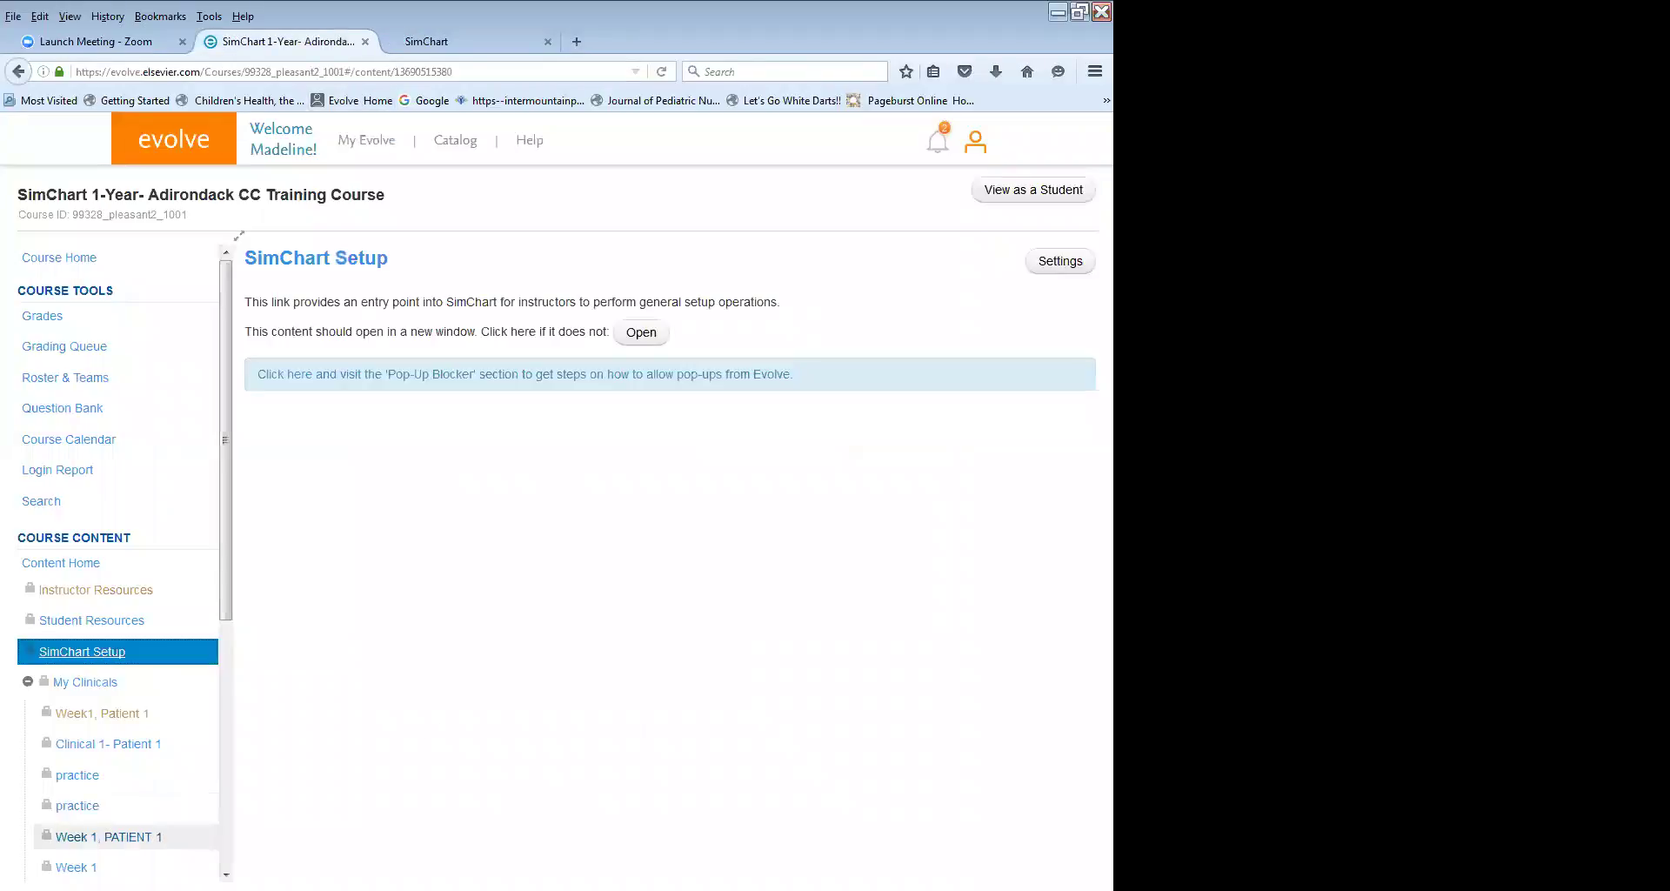
left_click(85, 682)
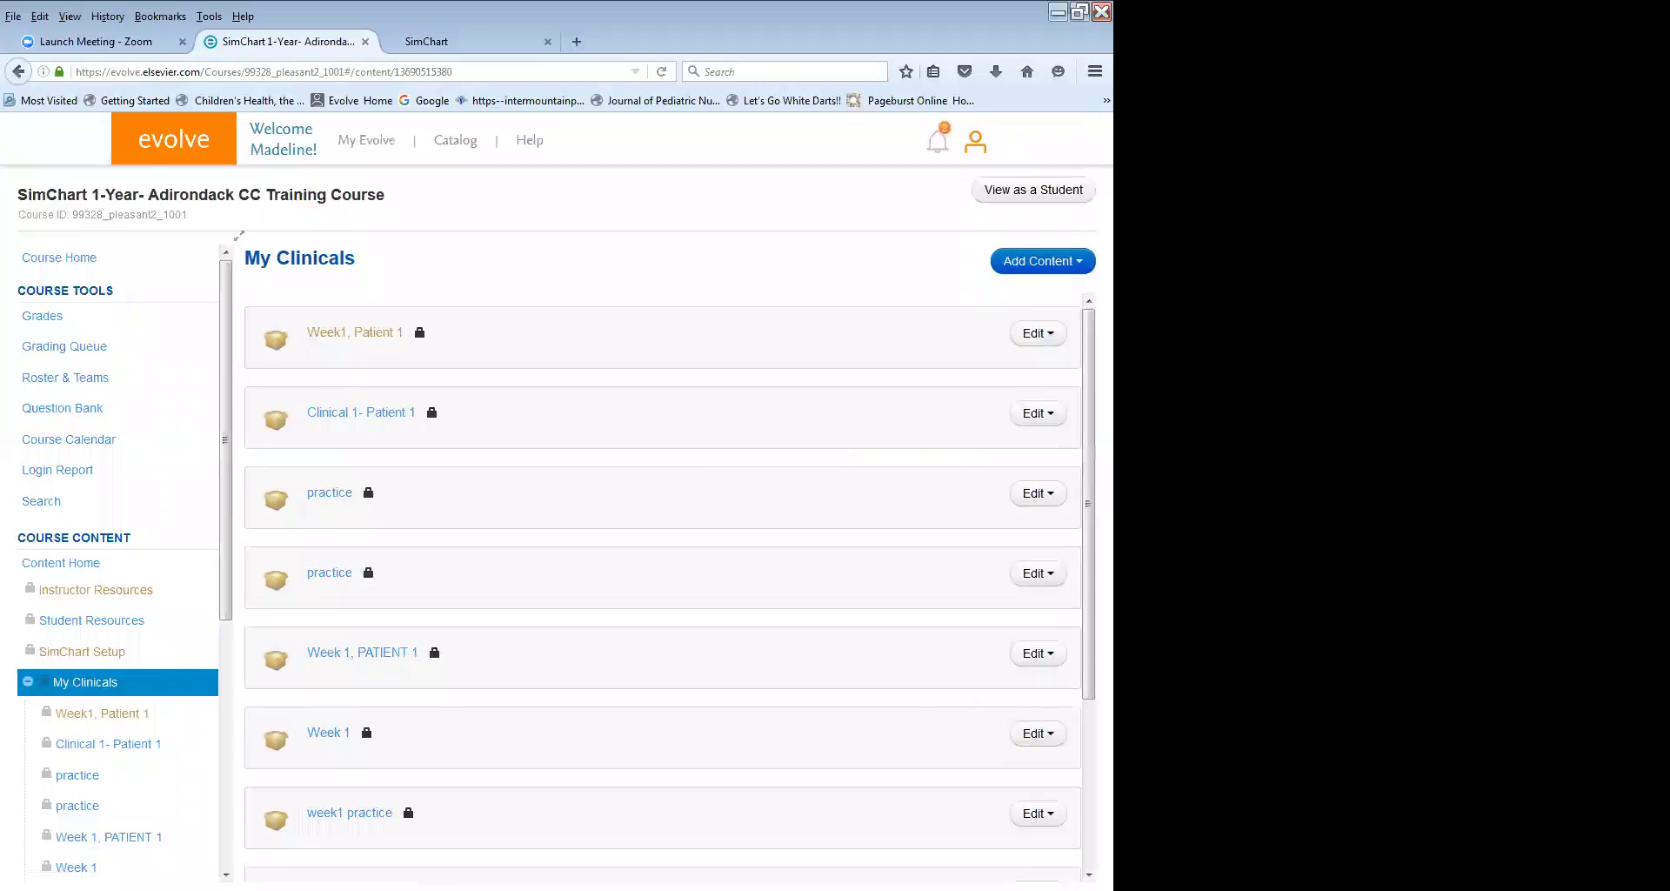
scroll(87, 817, "down", 3)
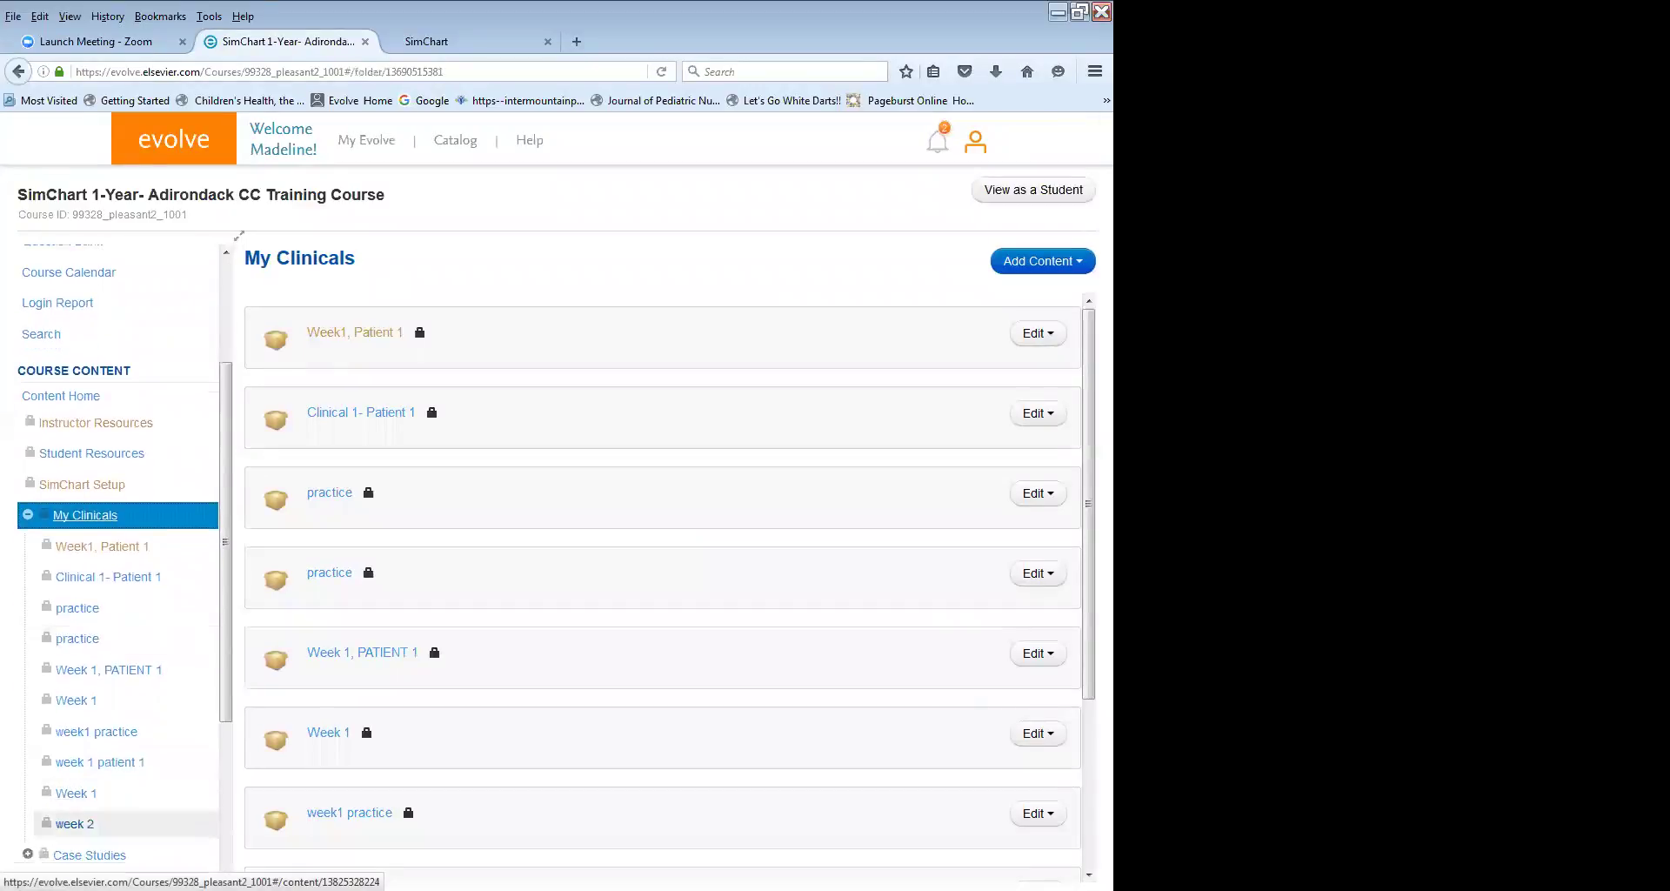
scroll(87, 818, "down", 2)
scroll(87, 818, "up", 2)
scroll(87, 818, "down", 3)
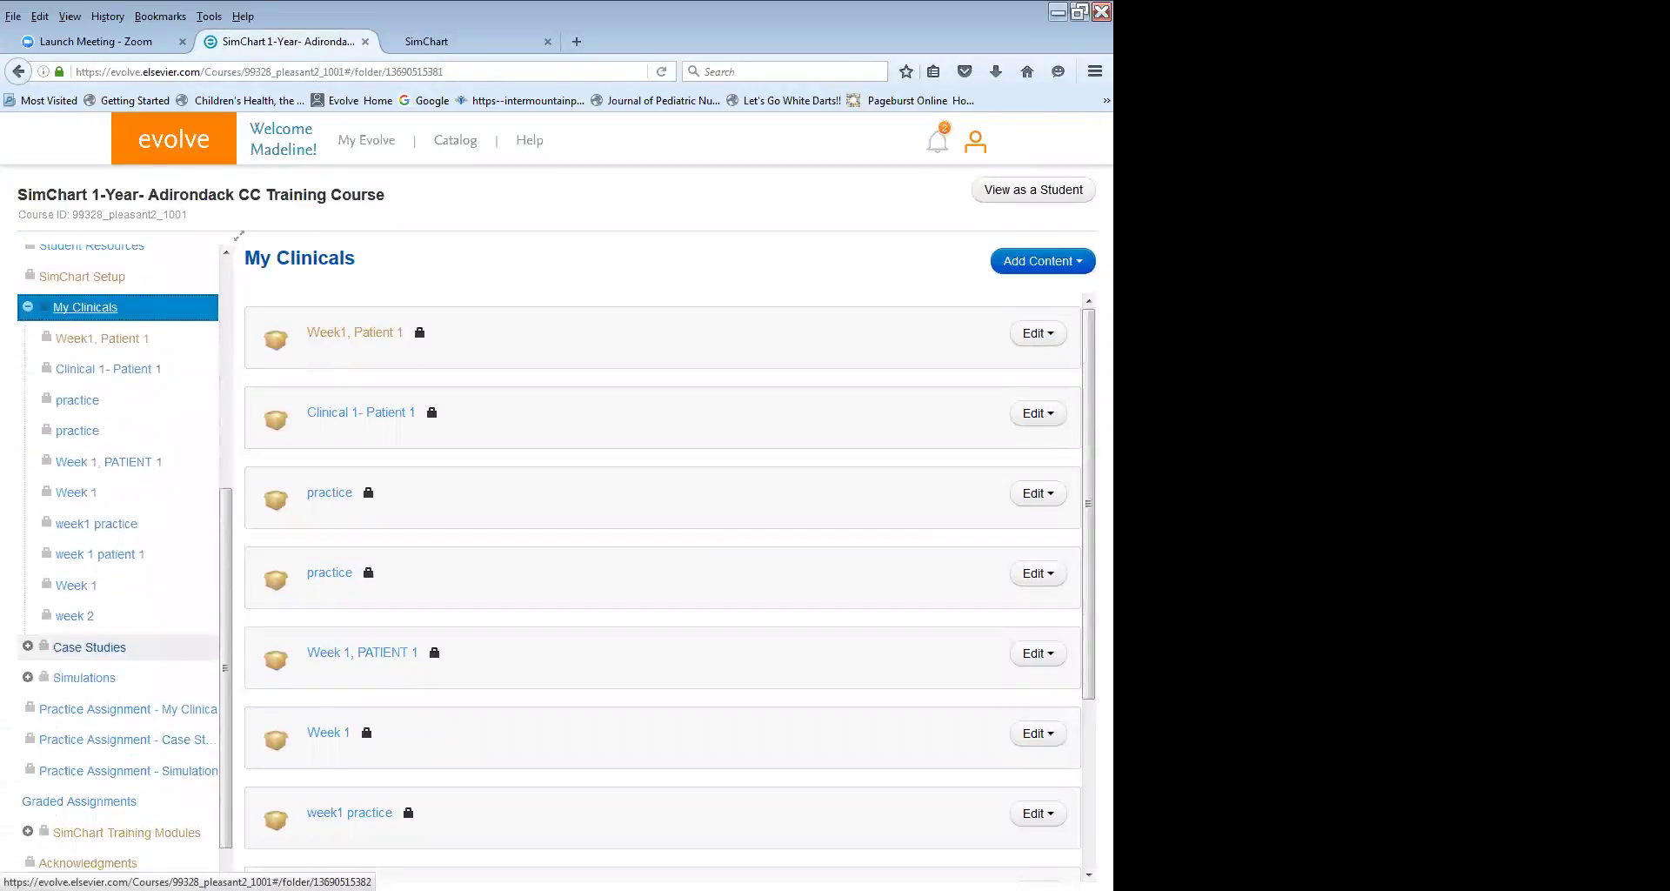
scroll(87, 800, "up", 3)
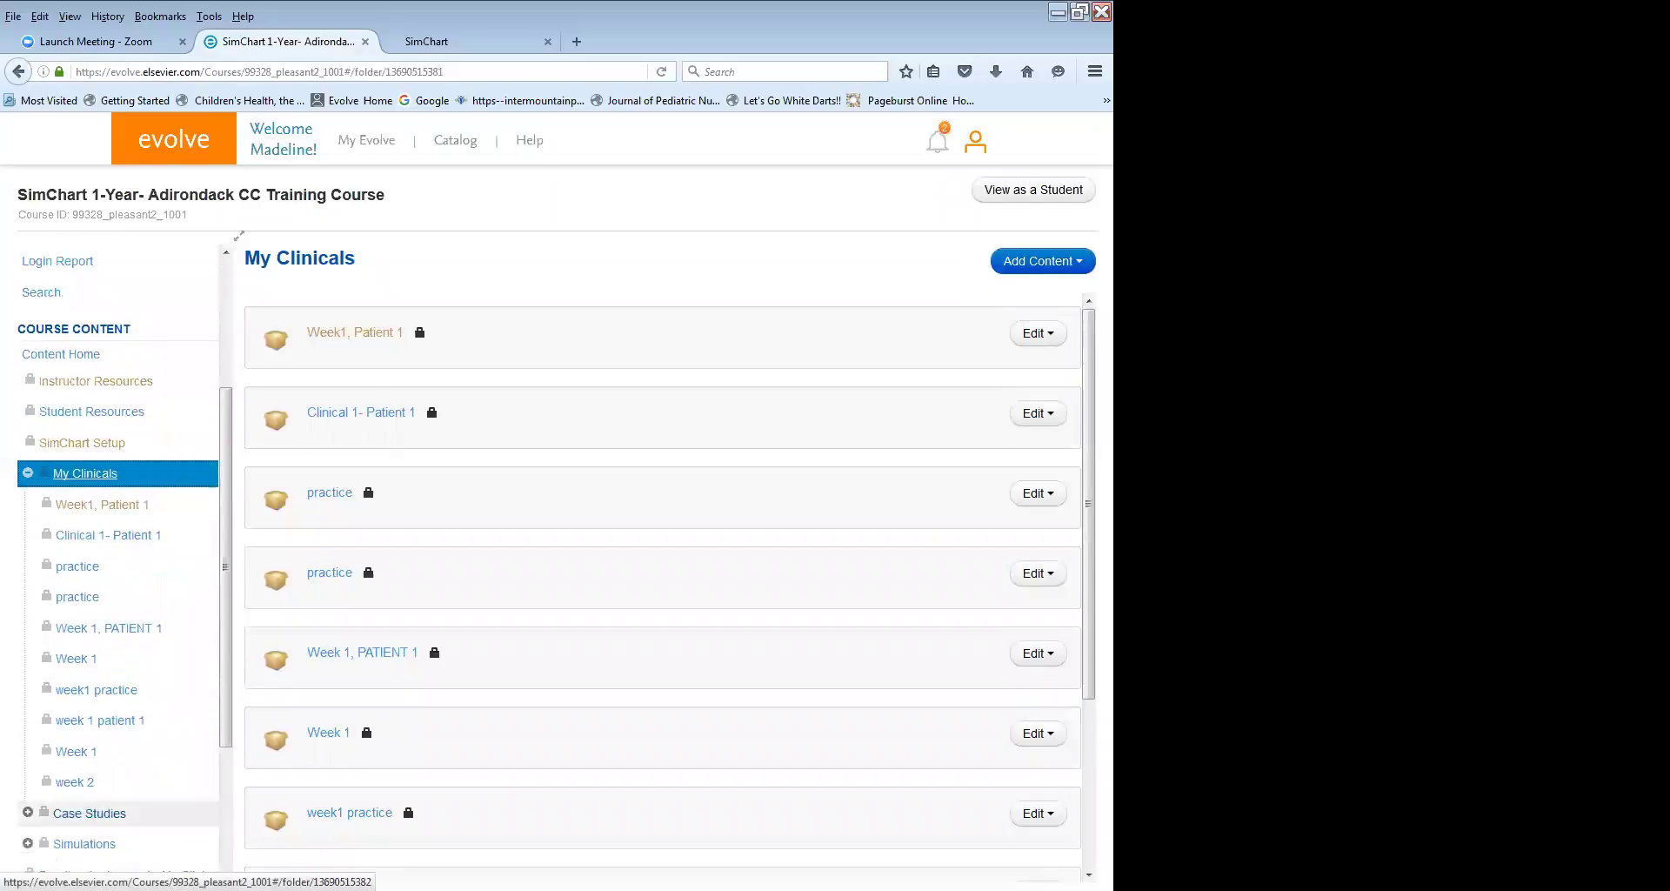
scroll(447, 652, "down", 3)
scroll(450, 648, "up", 3)
Access the Week1, Patient 1 simulation and start grading the in-progress work of the last student listed.
left_click(357, 346)
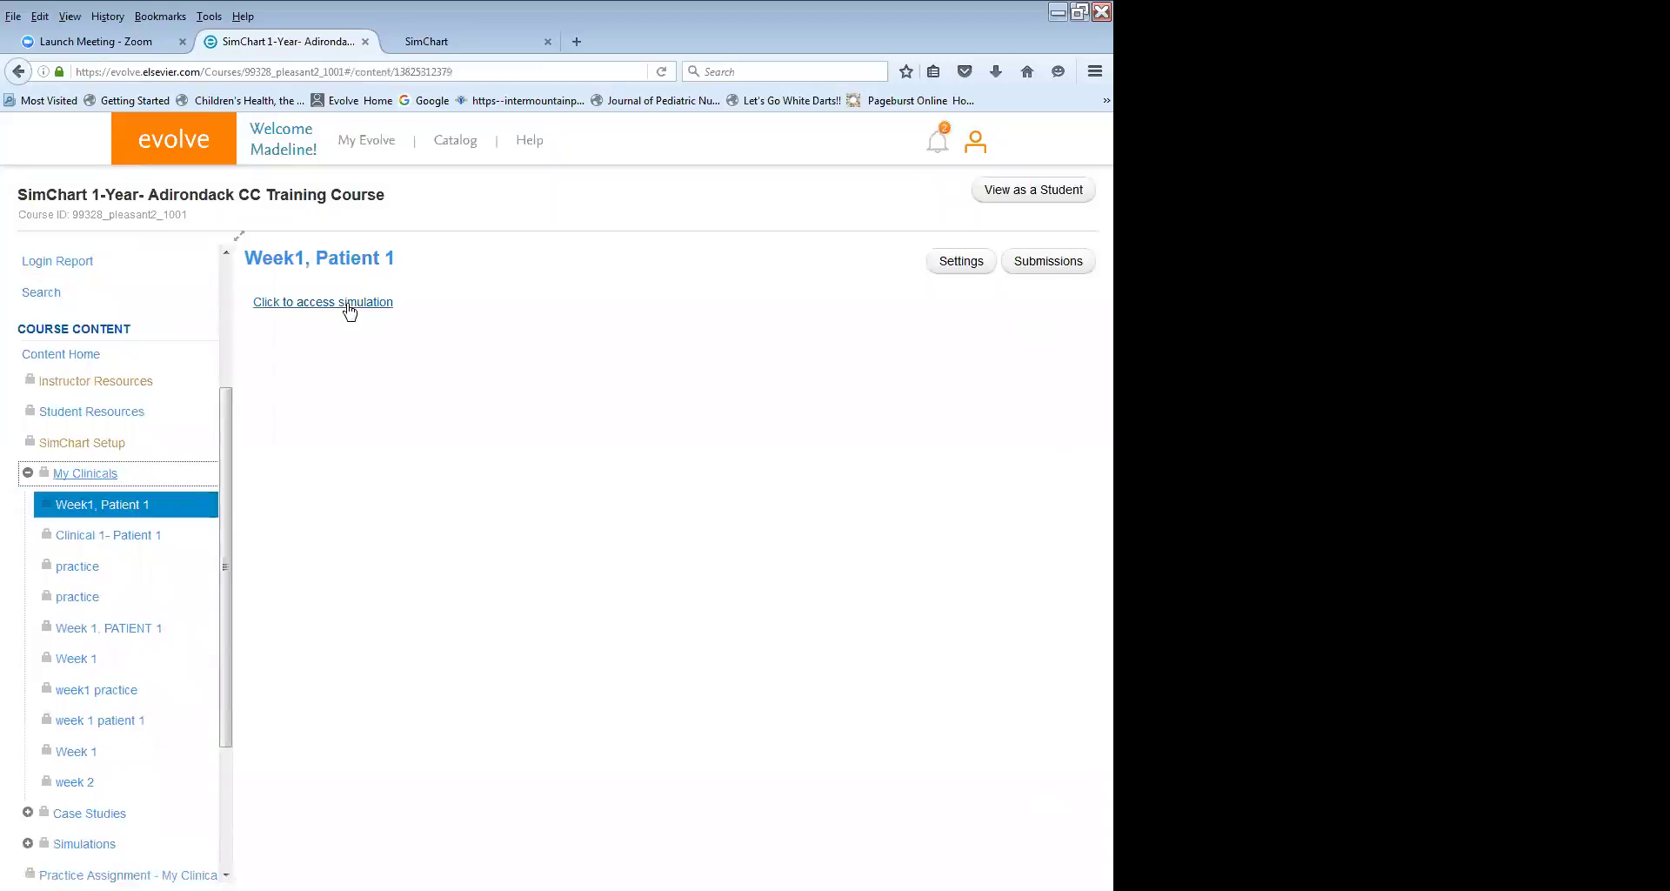
left_click(349, 304)
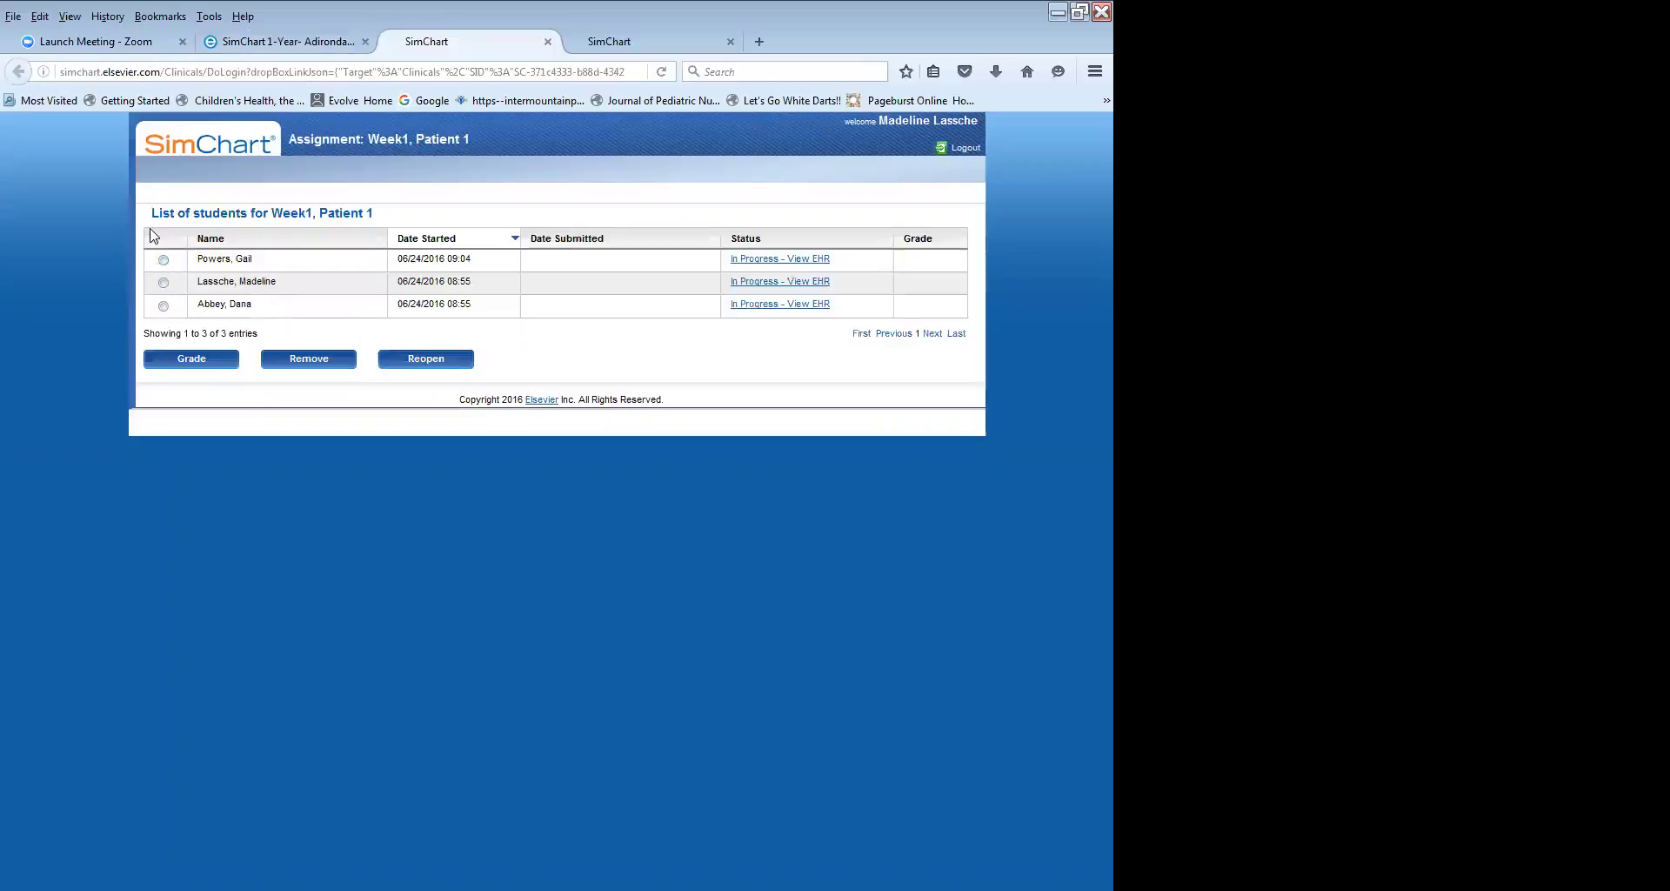
left_click(162, 306)
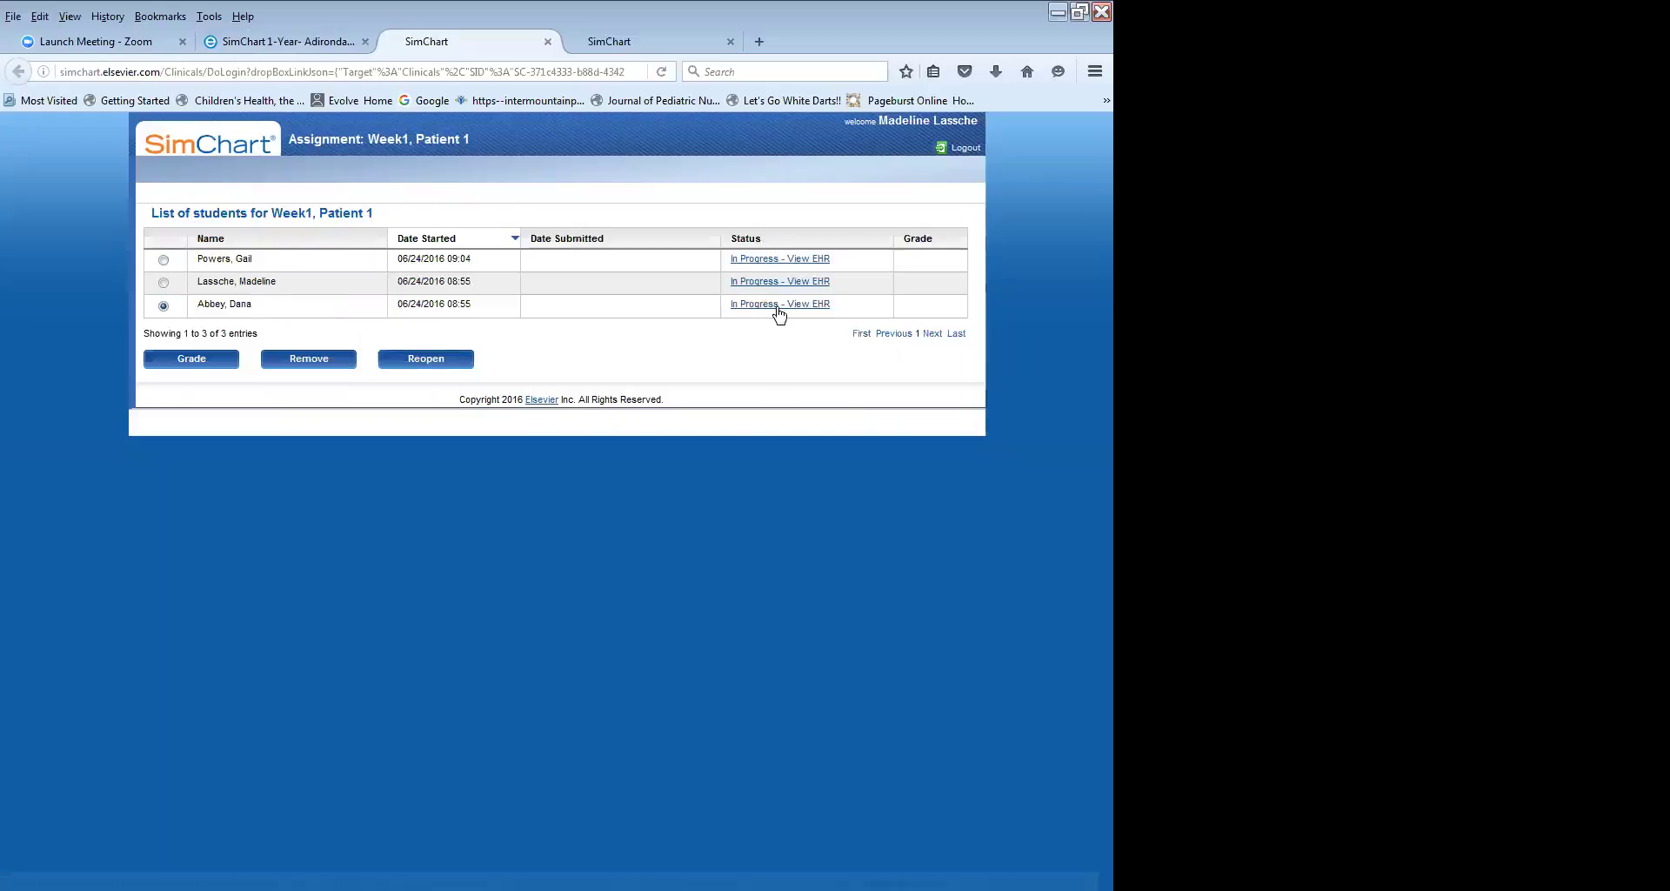
left_click(180, 360)
left_click(544, 476)
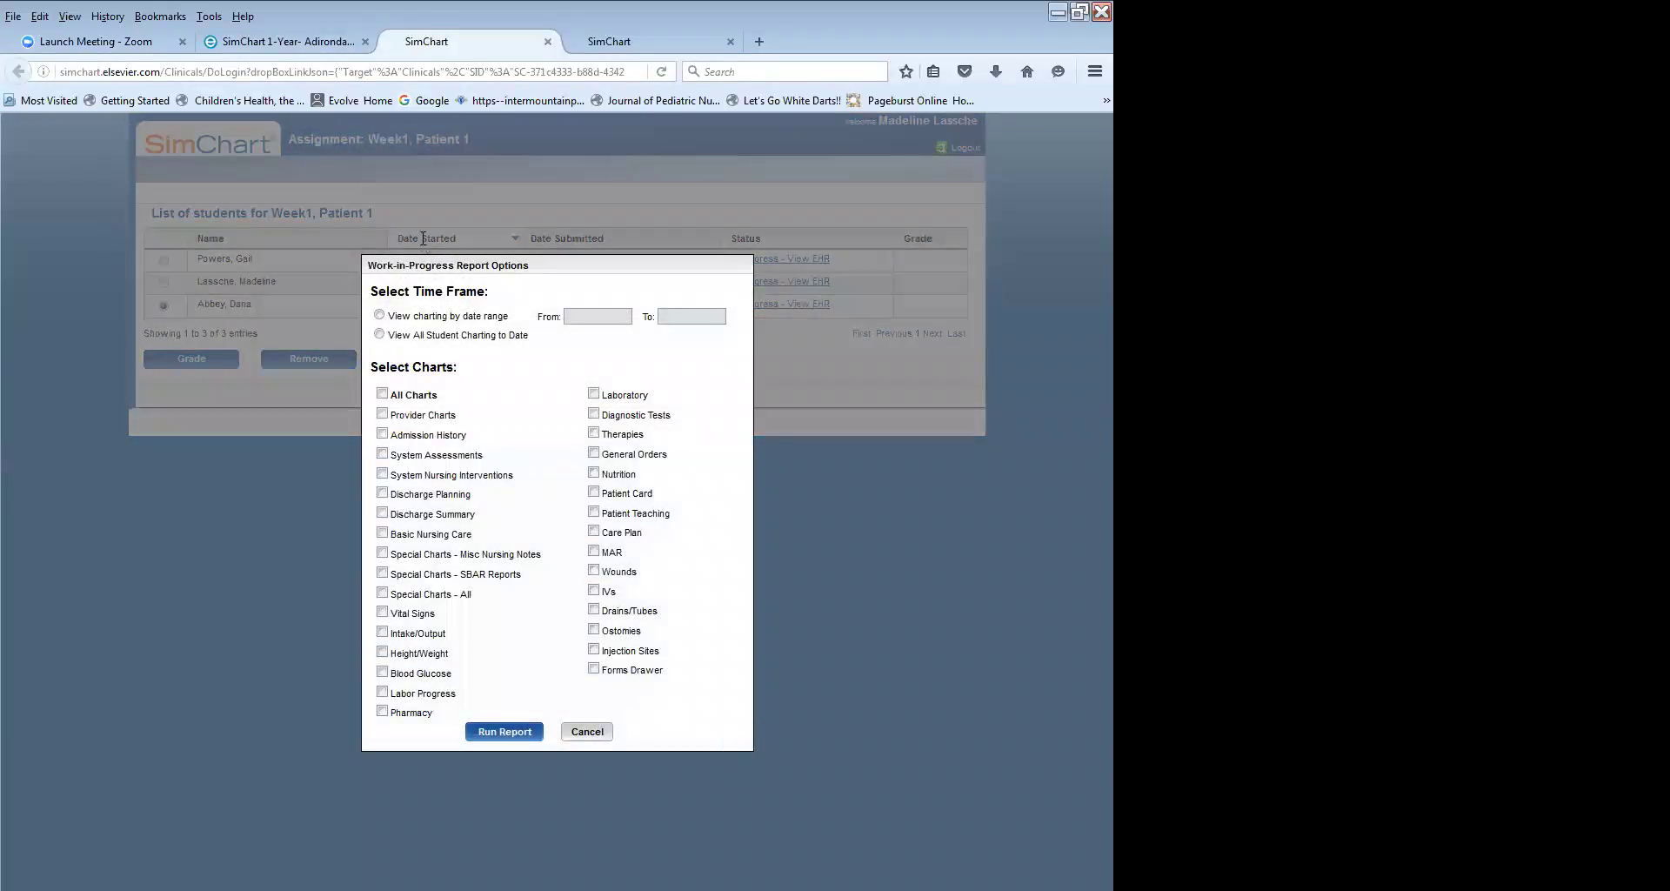
Run the work-in-progress report for all charts, covering all student charting to date.
left_click(379, 315)
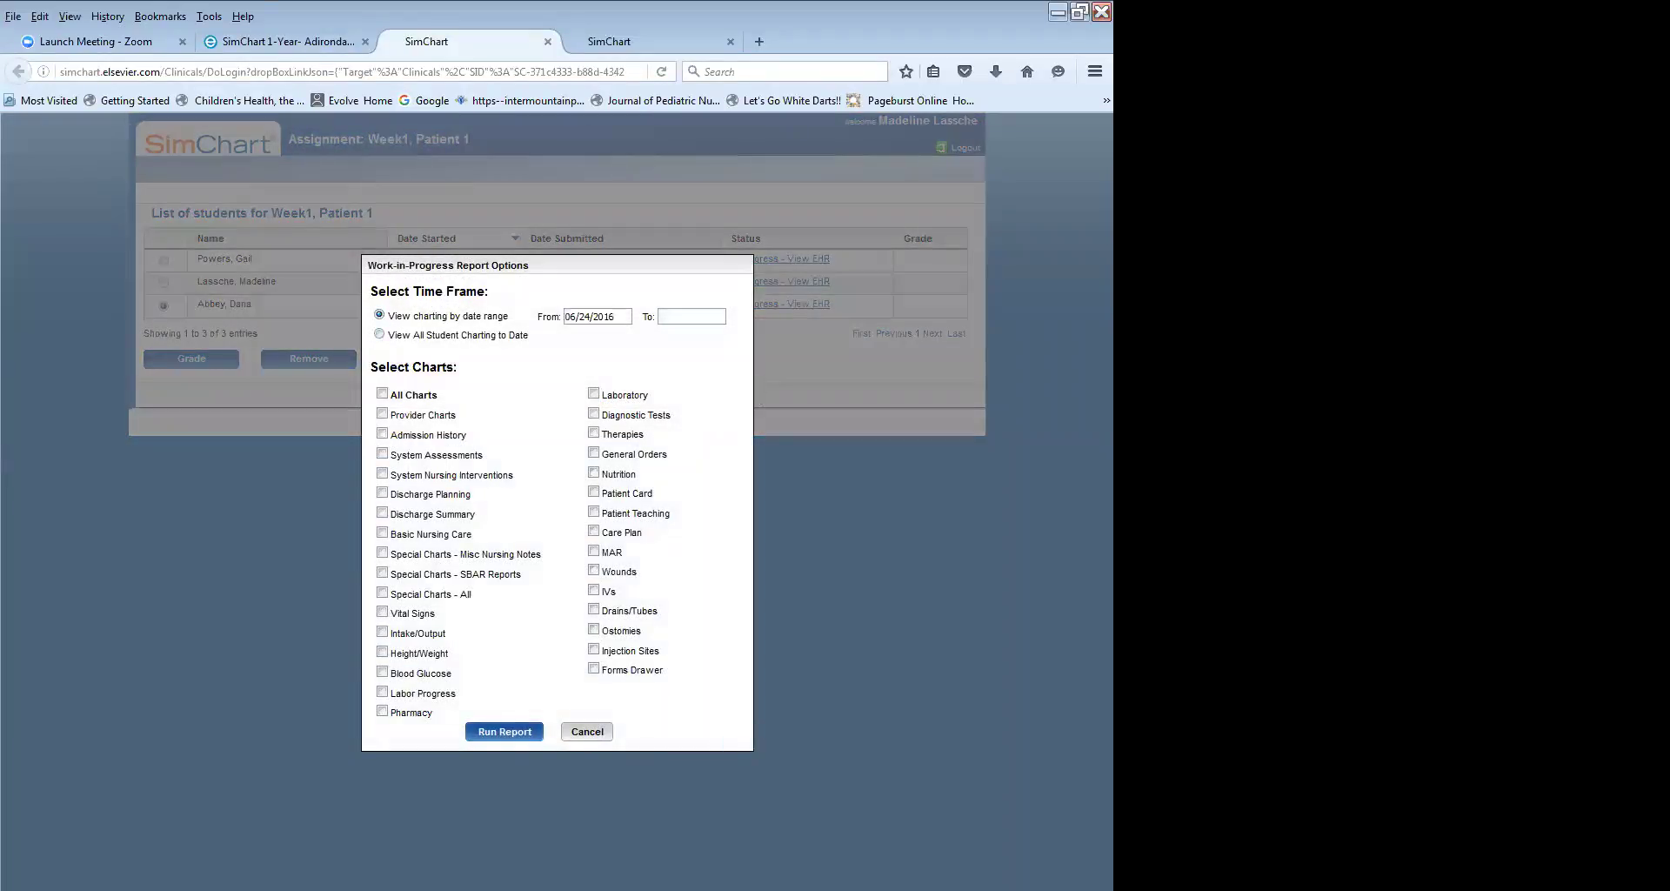
left_click(379, 334)
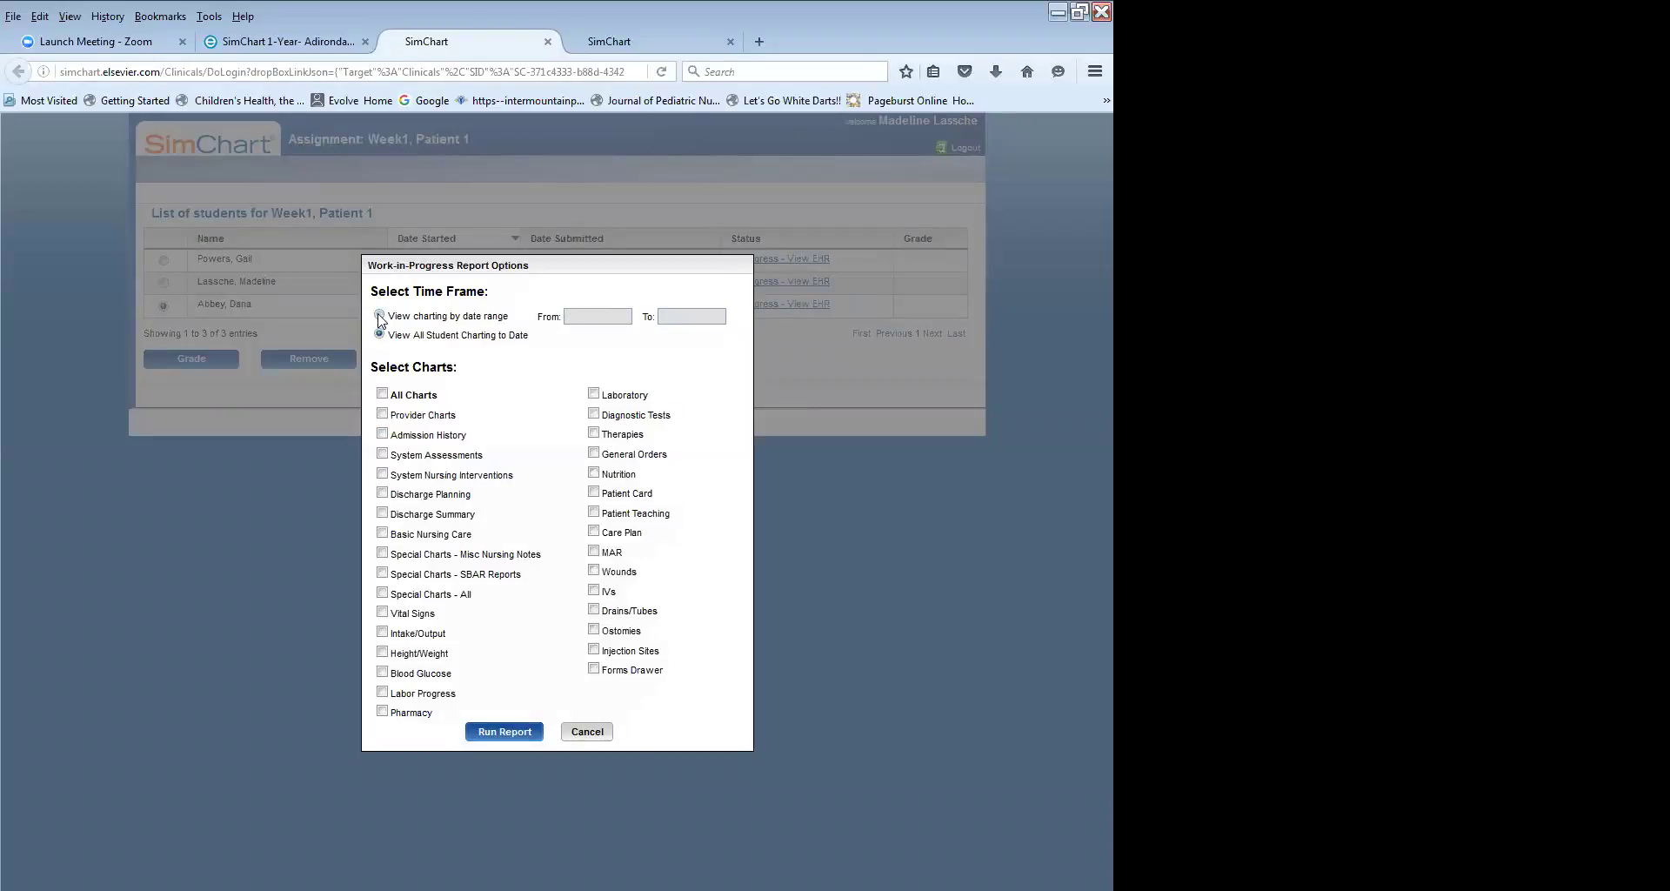
left_click(379, 316)
left_click(381, 394)
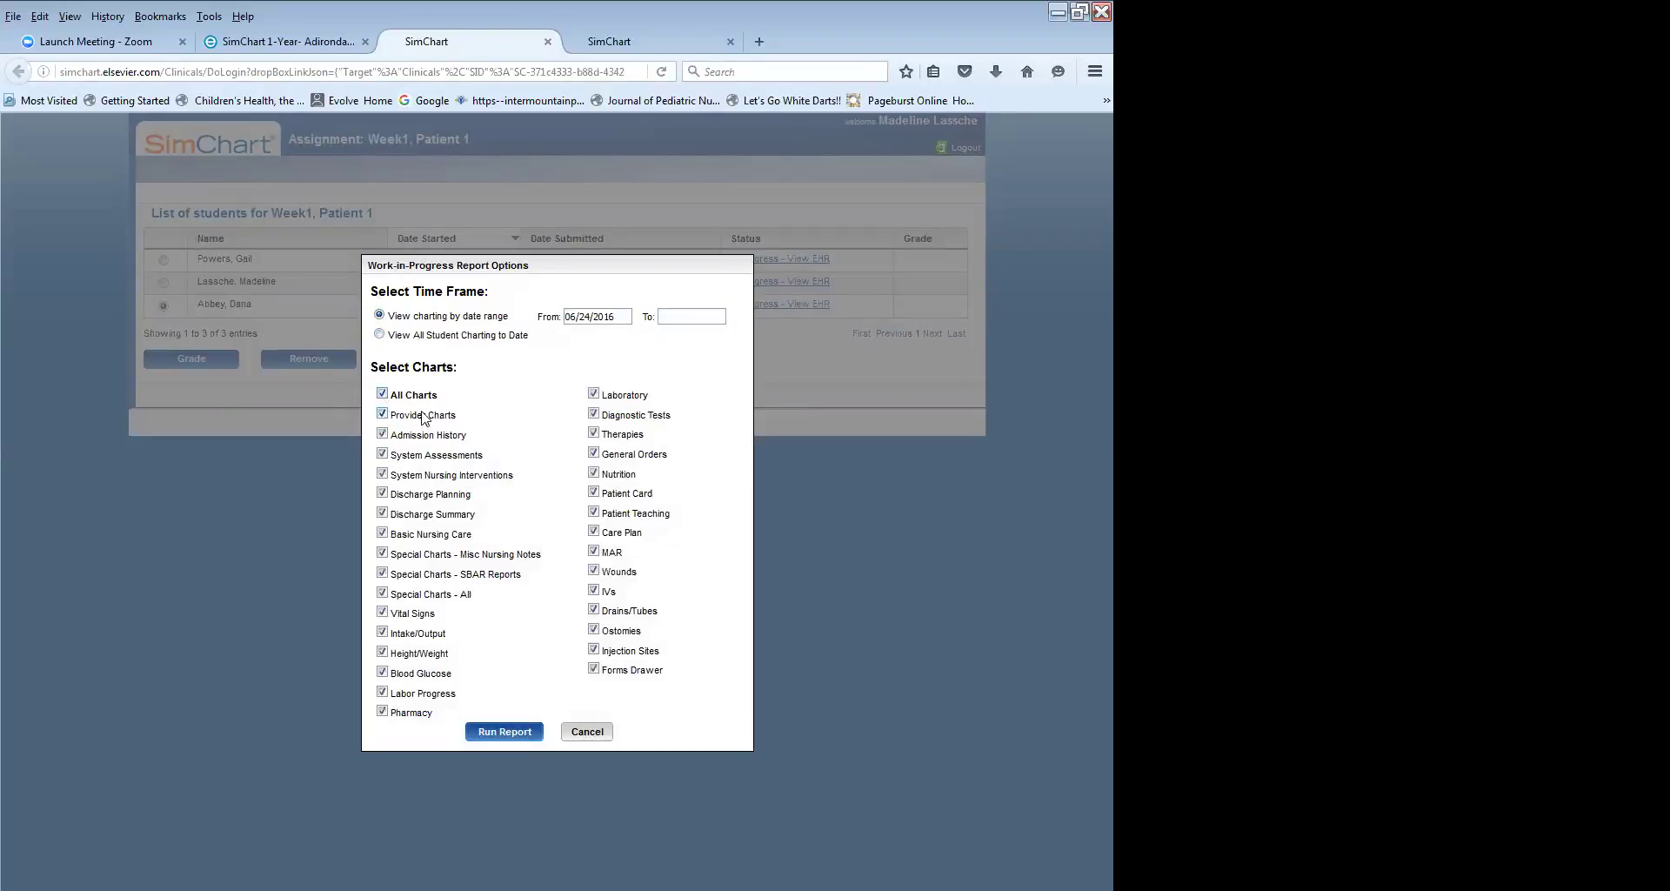
key("Return")
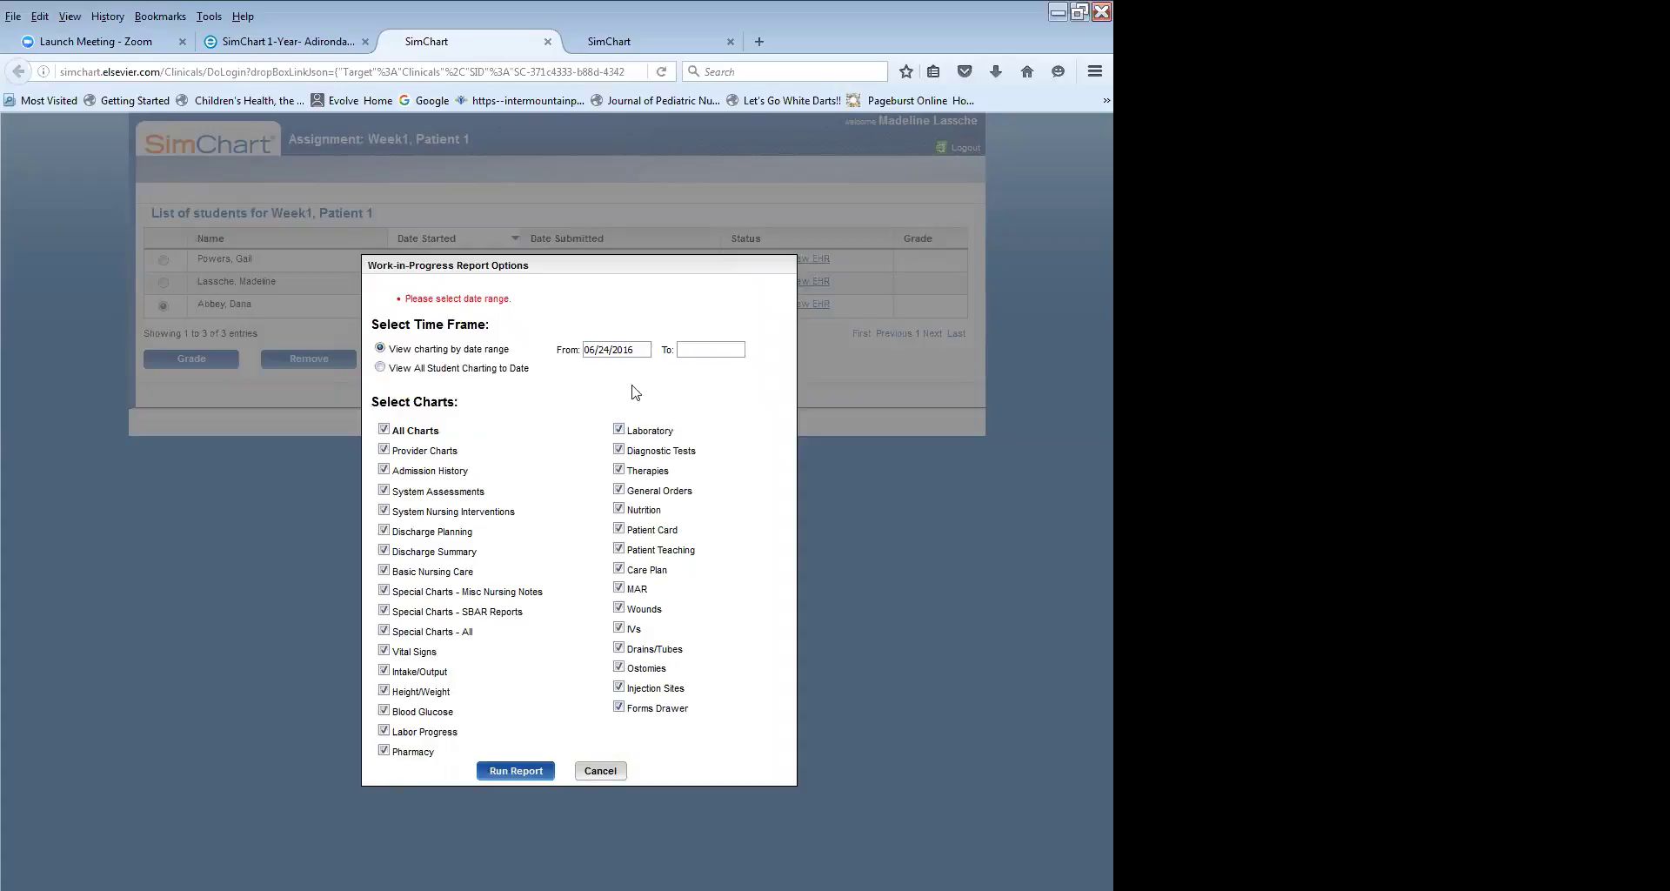
left_click(381, 367)
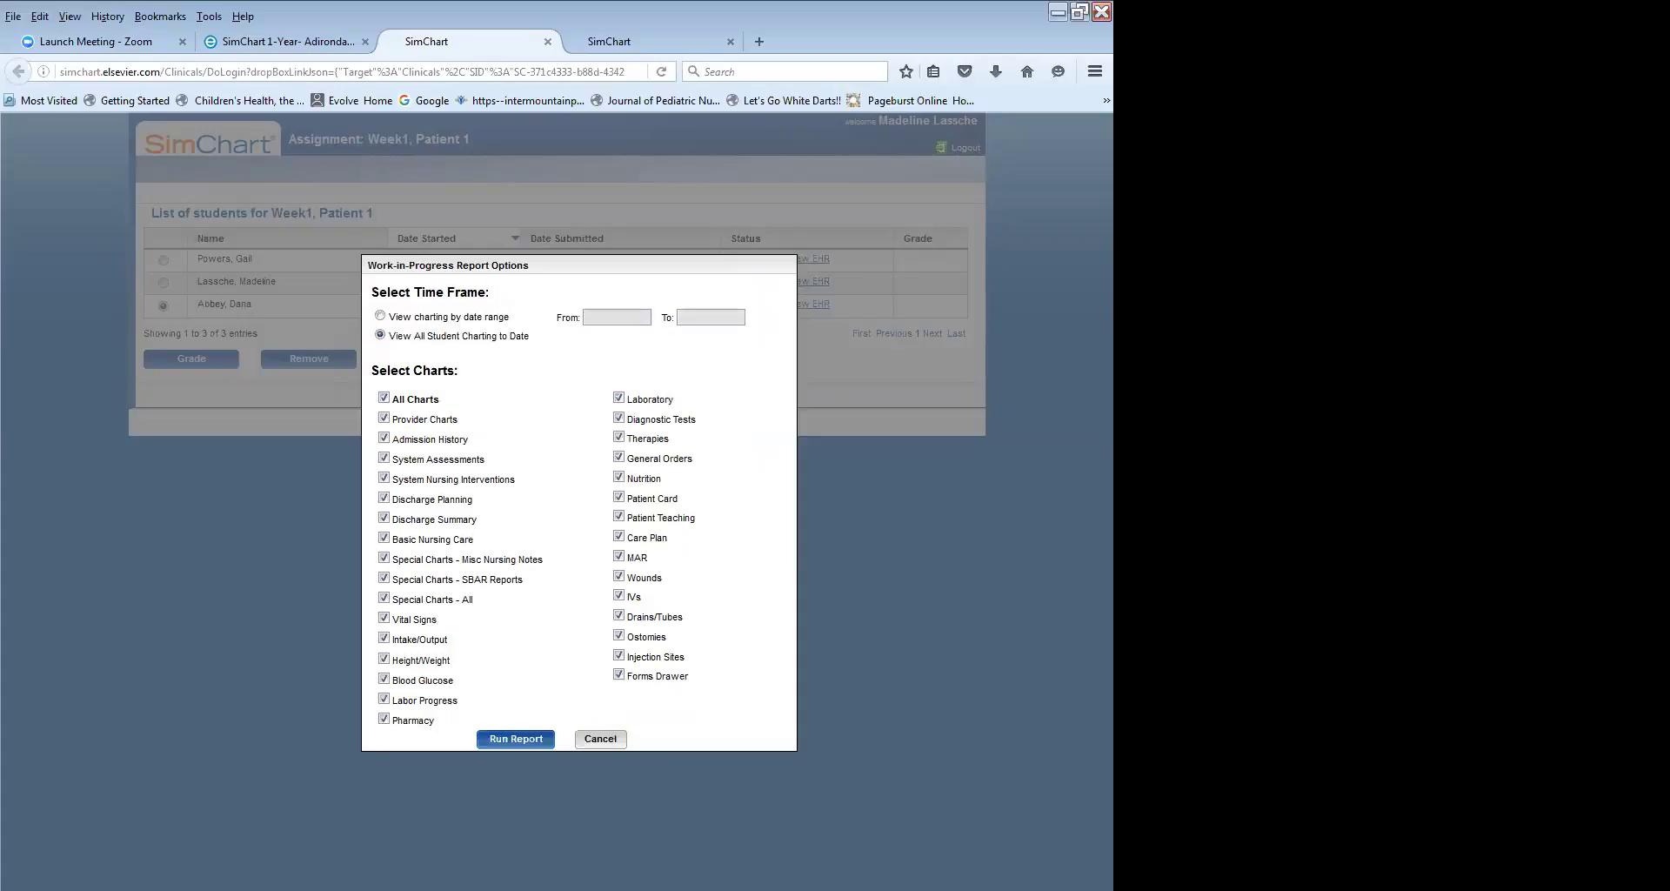
left_click(522, 739)
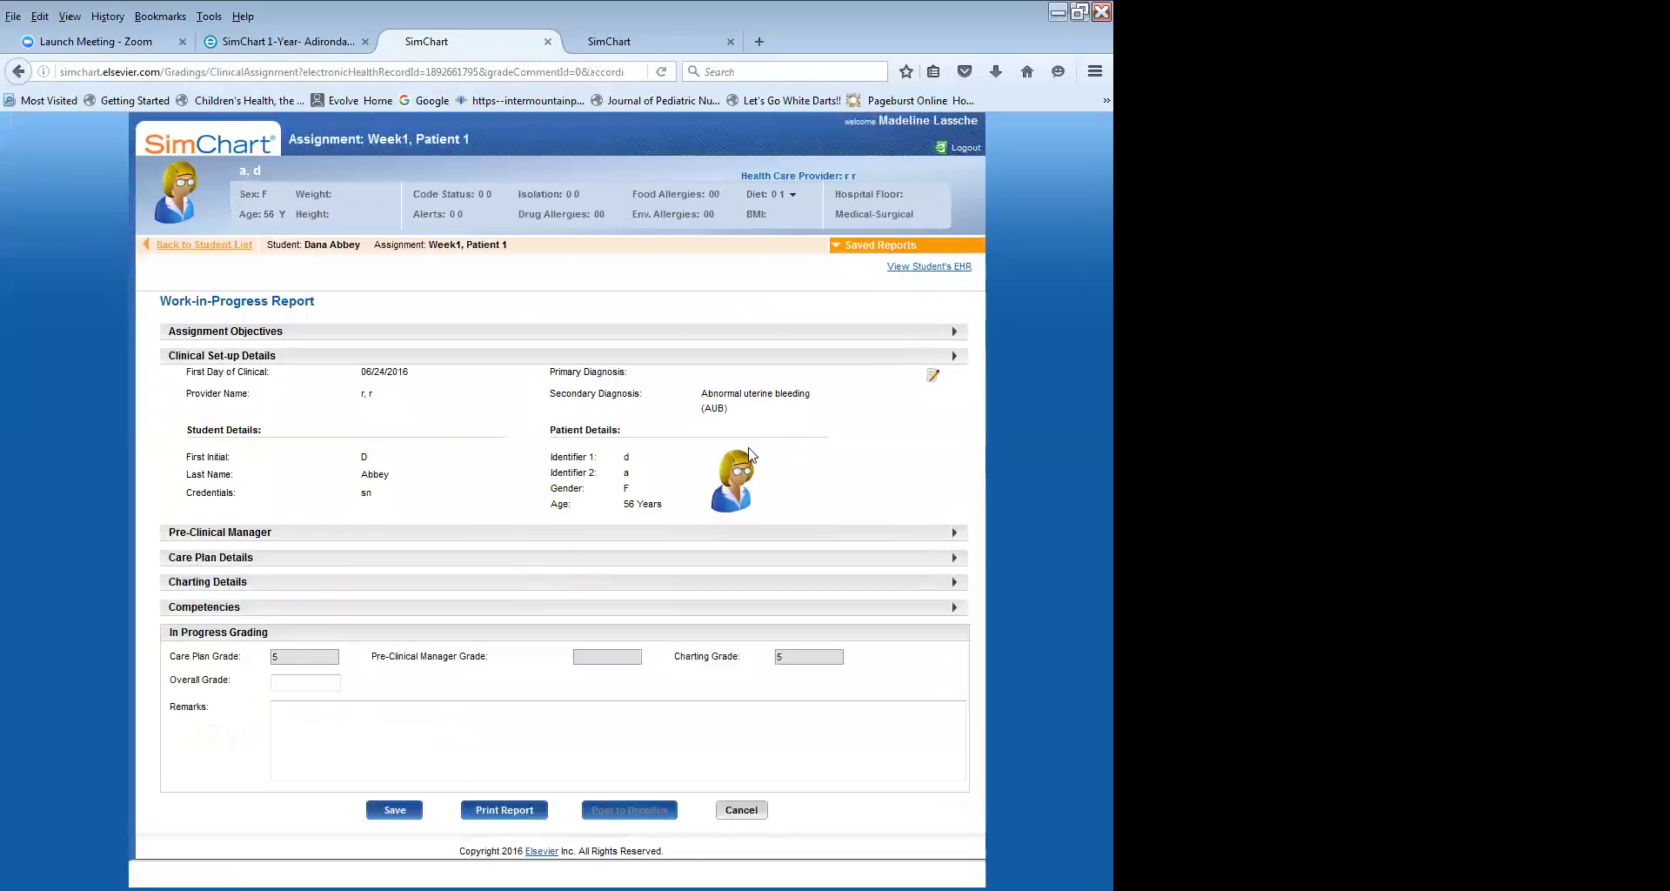
Give the Pre-Clinical Manager section a clinical grade of "a" with the remarks "asdASD".
left_click(220, 531)
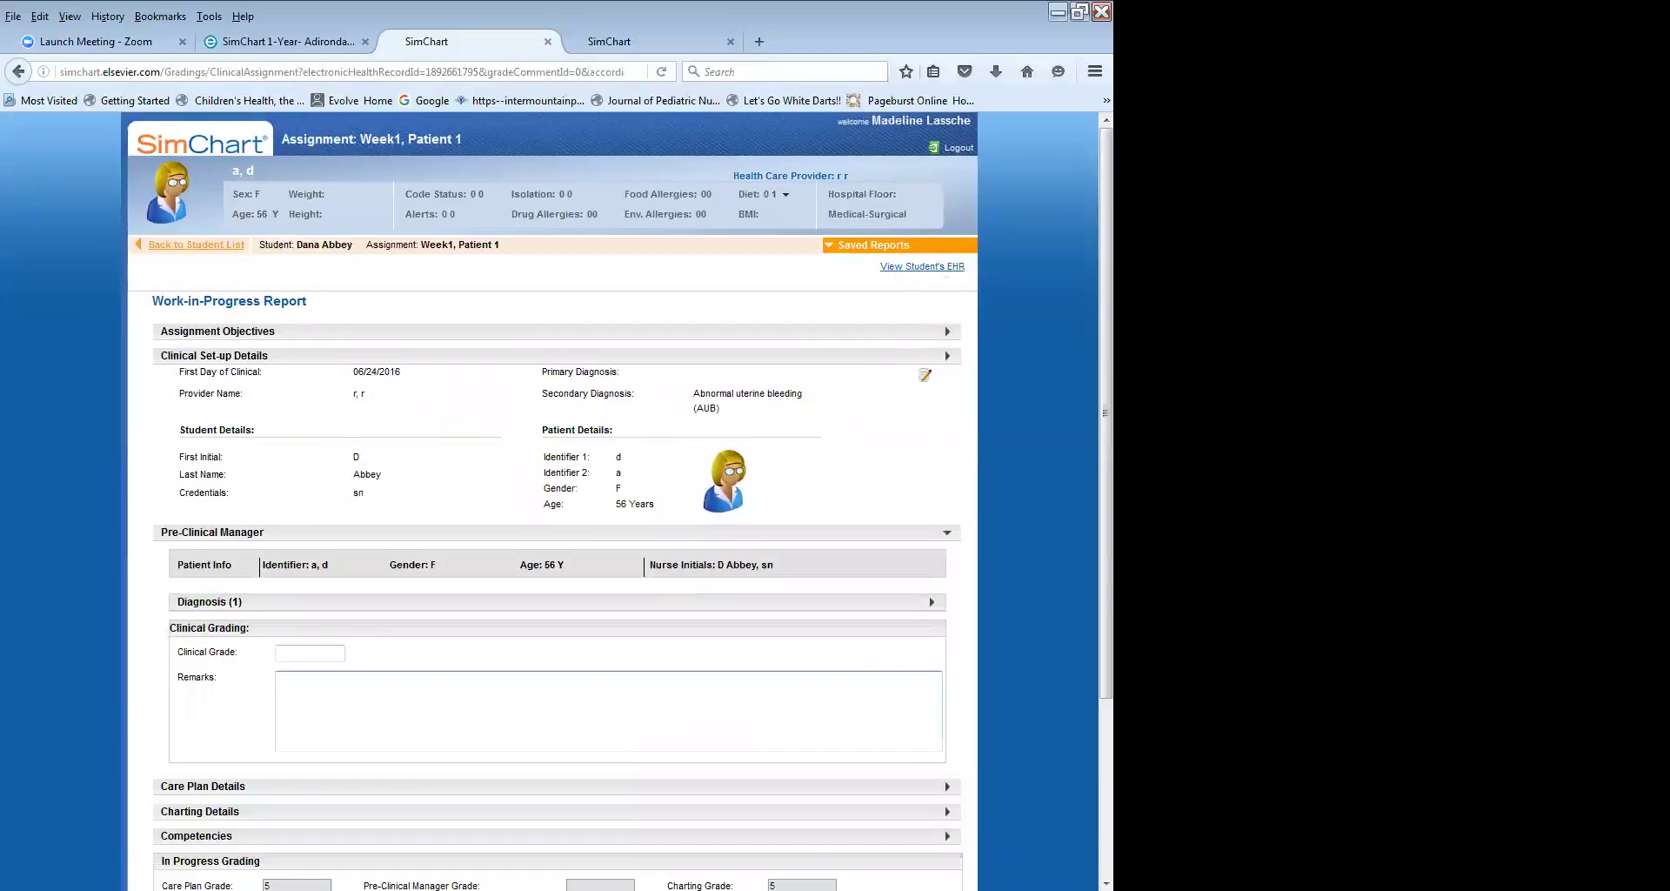
scroll(335, 447, "down", 3)
left_click(319, 431)
type("a")
left_click(327, 502)
type("asdASD")
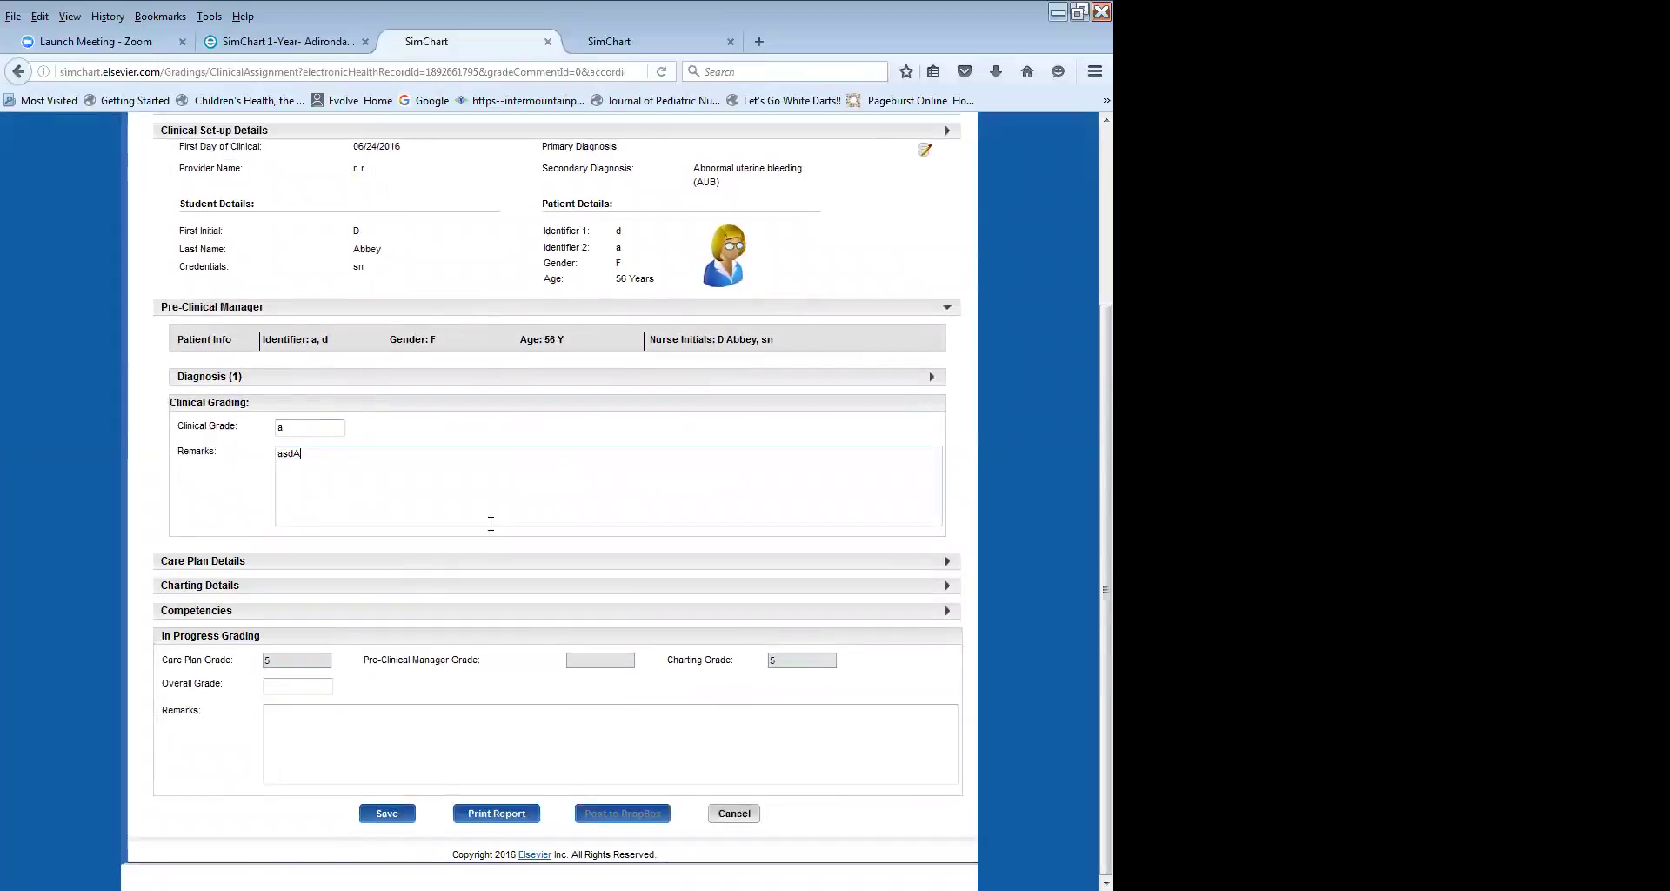
Append "SDadaD" to the Care Plan remarks and enter "sdASDAsdasdADd" as the In Progress Grading remarks.
left_click(277, 561)
scroll(239, 538, "down", 12)
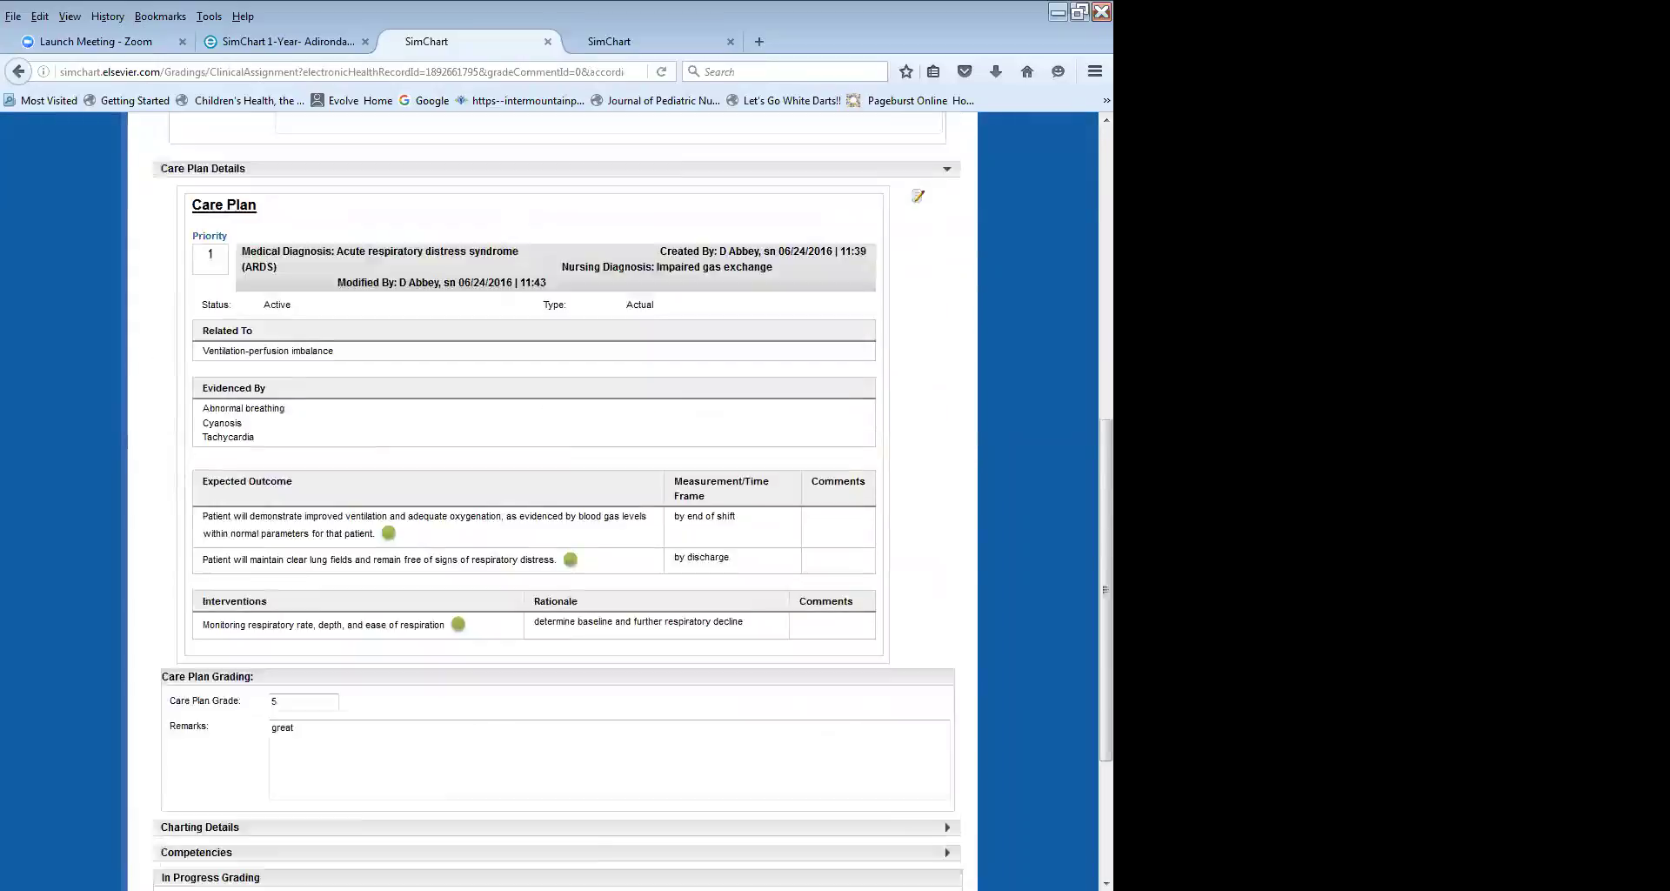
scroll(746, 648, "up", 5)
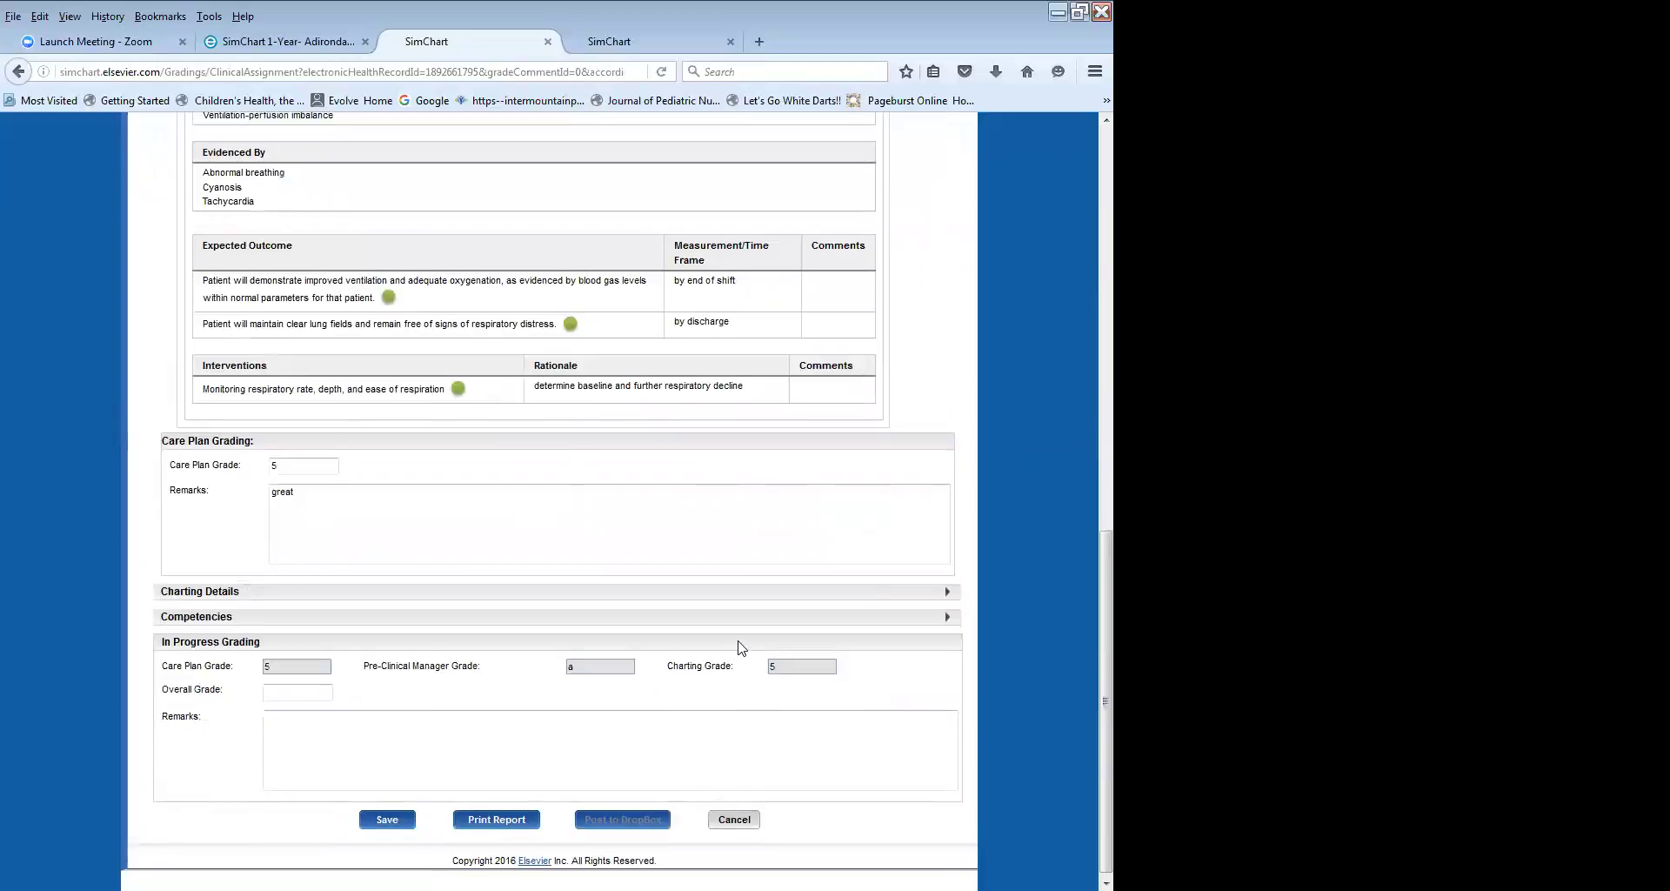
scroll(746, 648, "down", 5)
left_click(297, 685)
type("sdASDasd")
left_click(294, 486)
type("SDadaD")
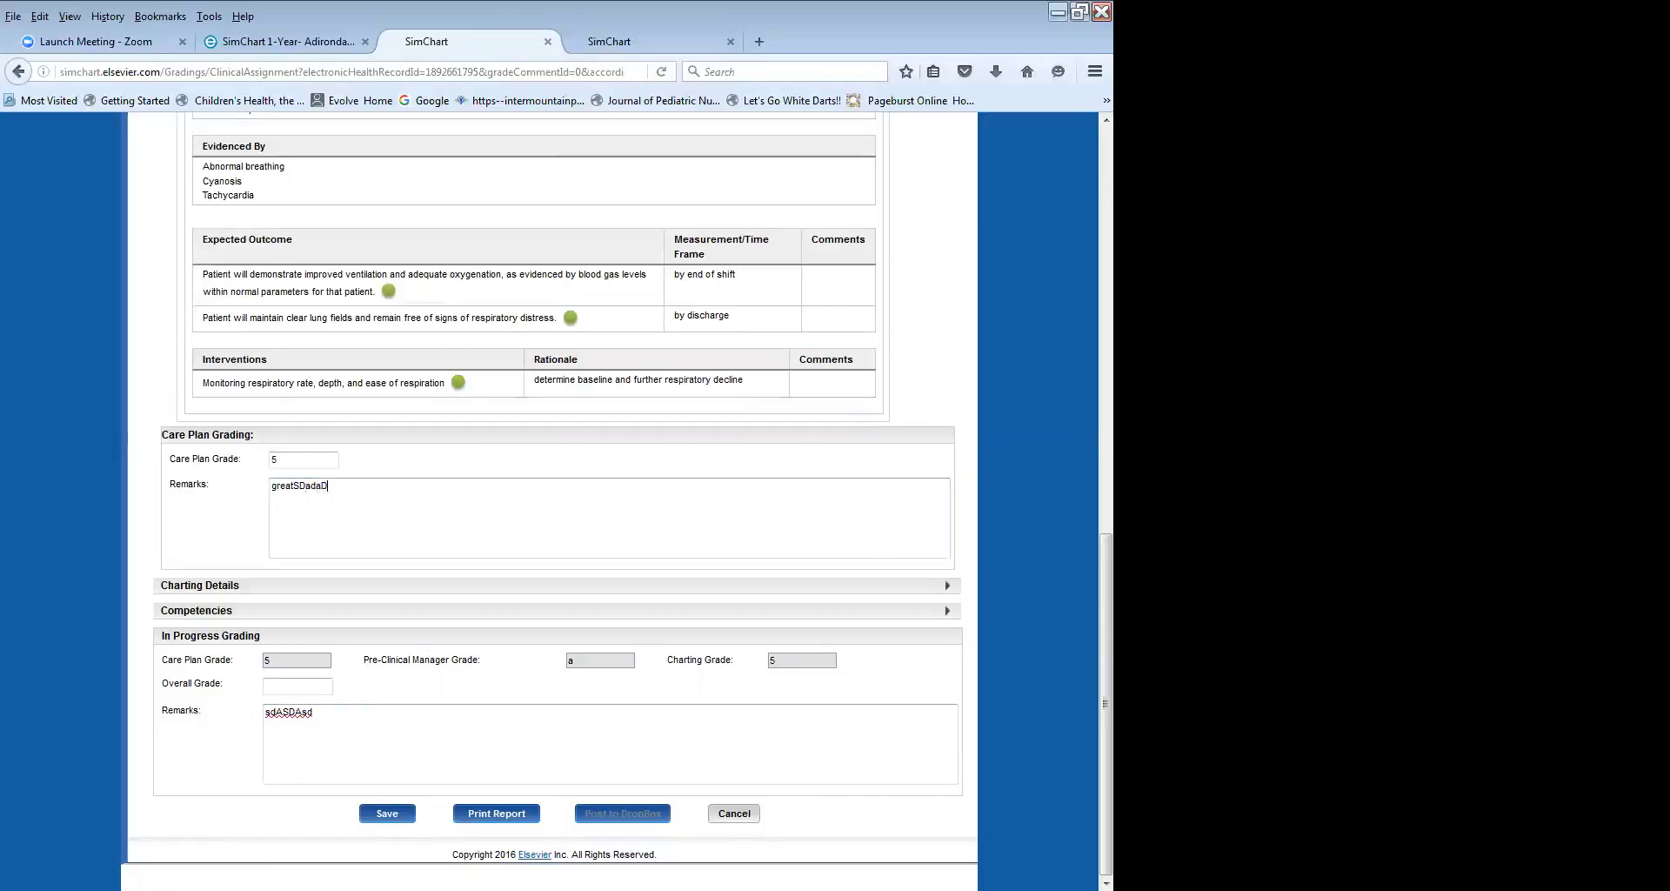
left_click(313, 712)
type("asdADd")
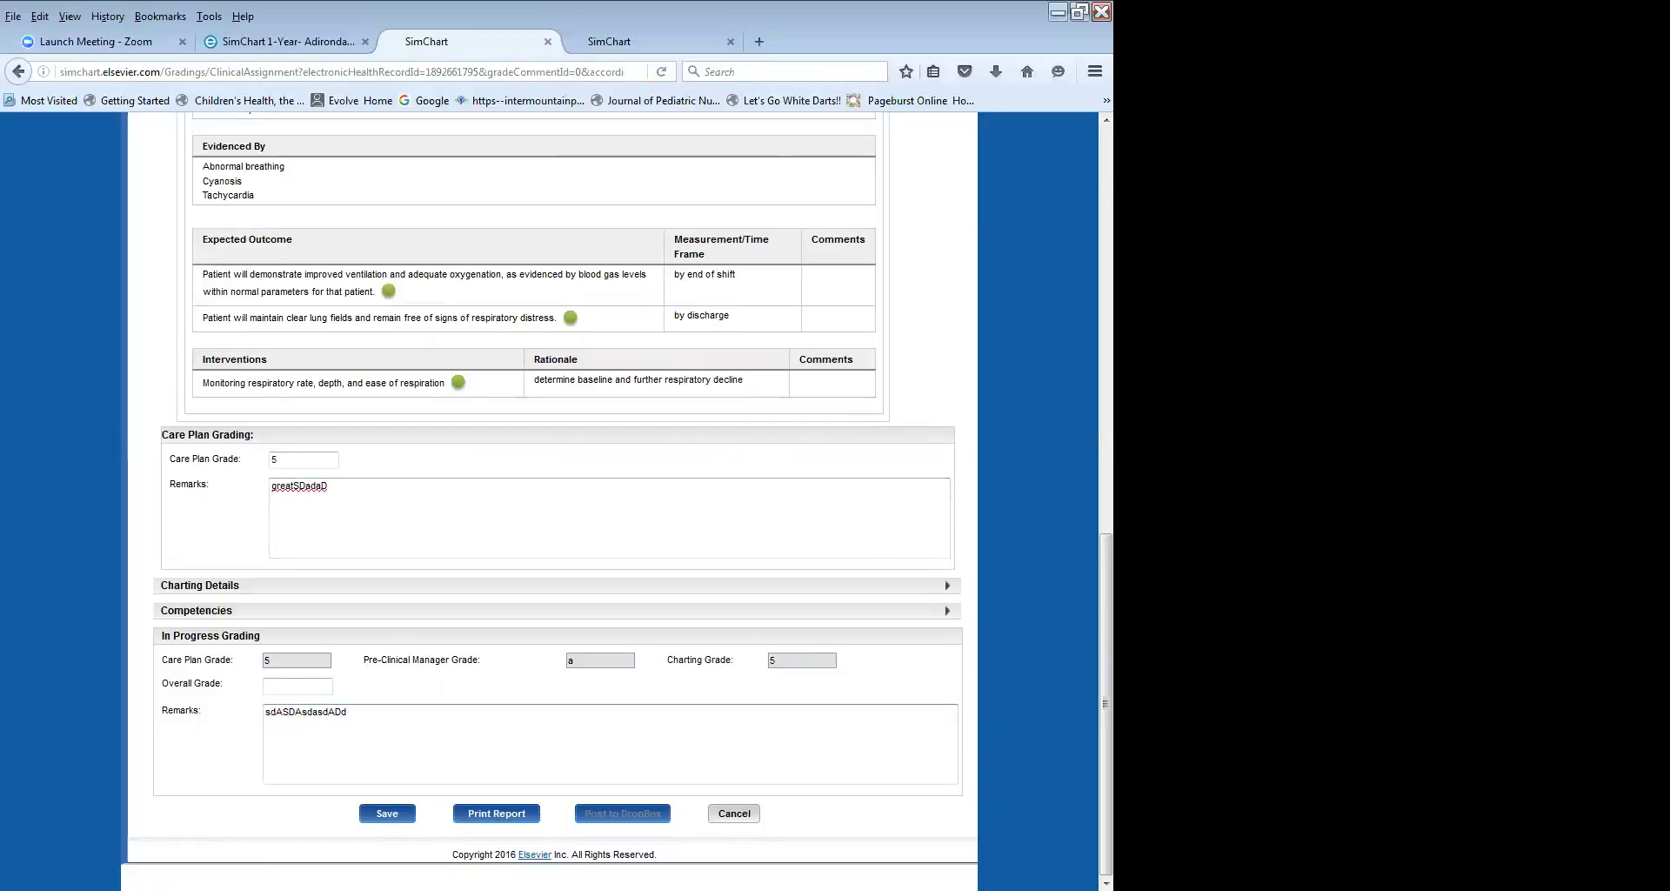
Review the grades, remarks and care plan details throughout the Work-in-Progress Report.
scroll(556, 500, "up", 20)
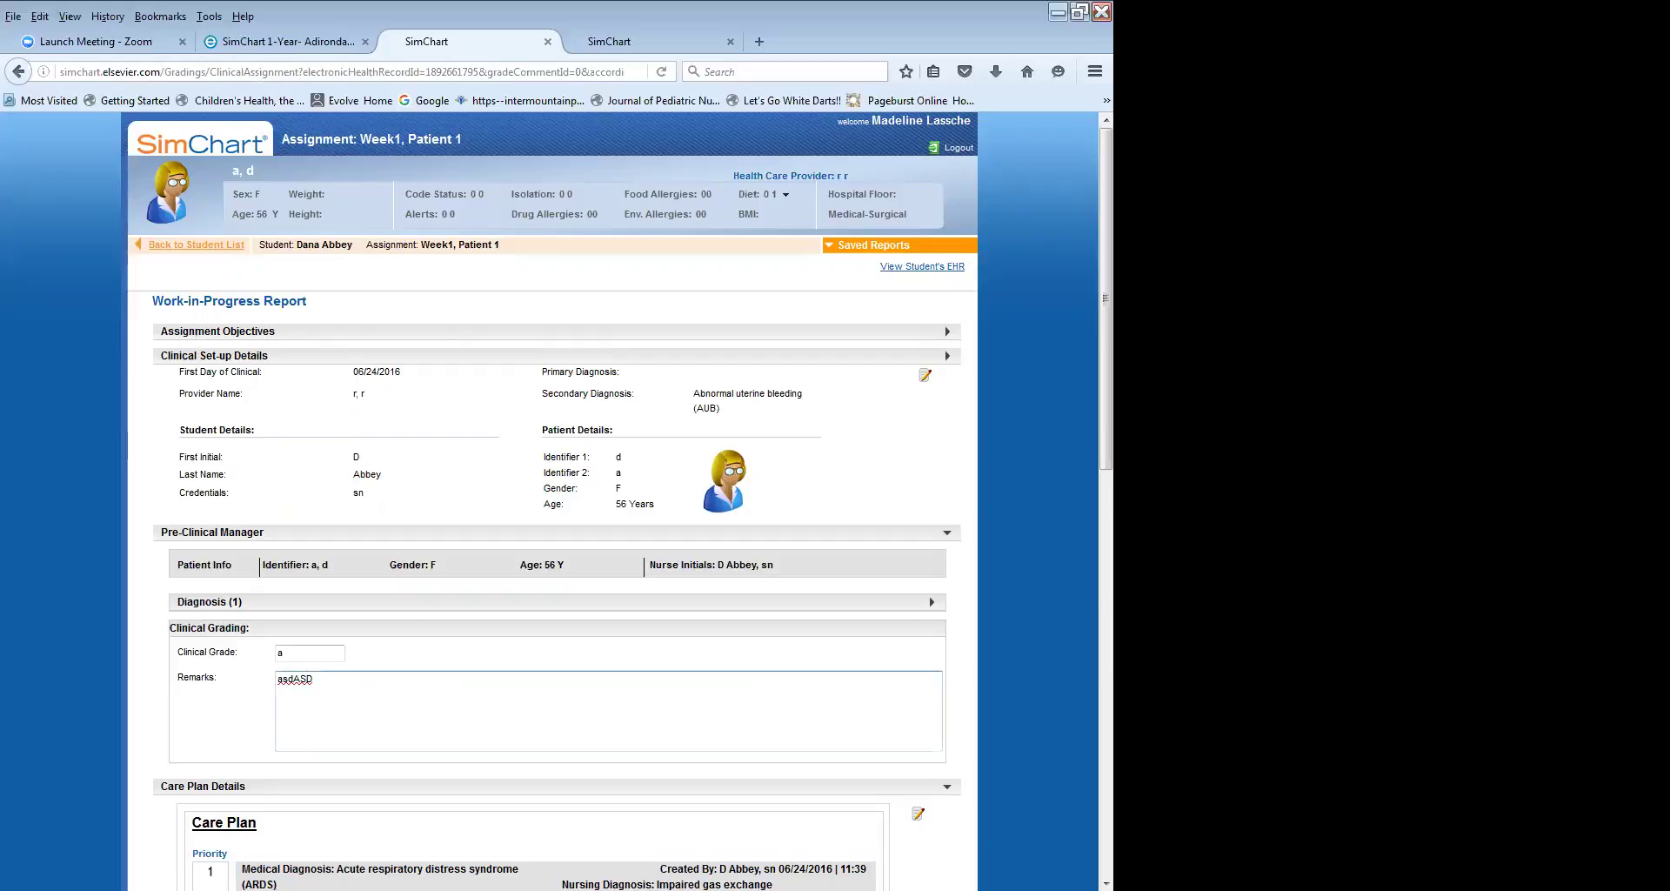
scroll(495, 645, "down", 12)
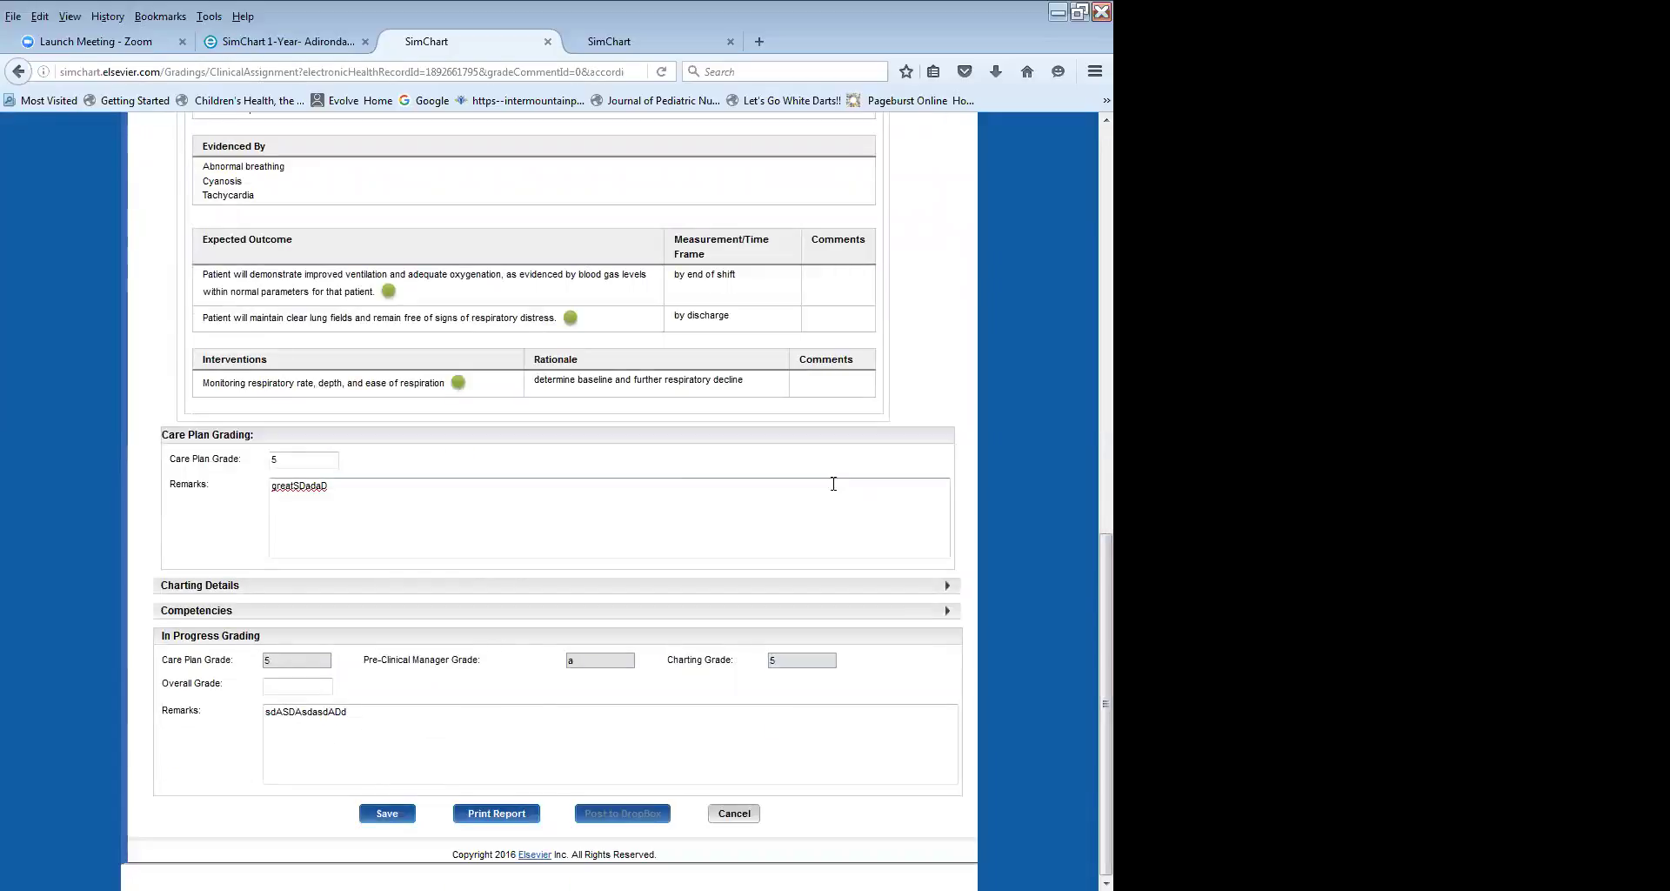
scroll(661, 630, "up", 7)
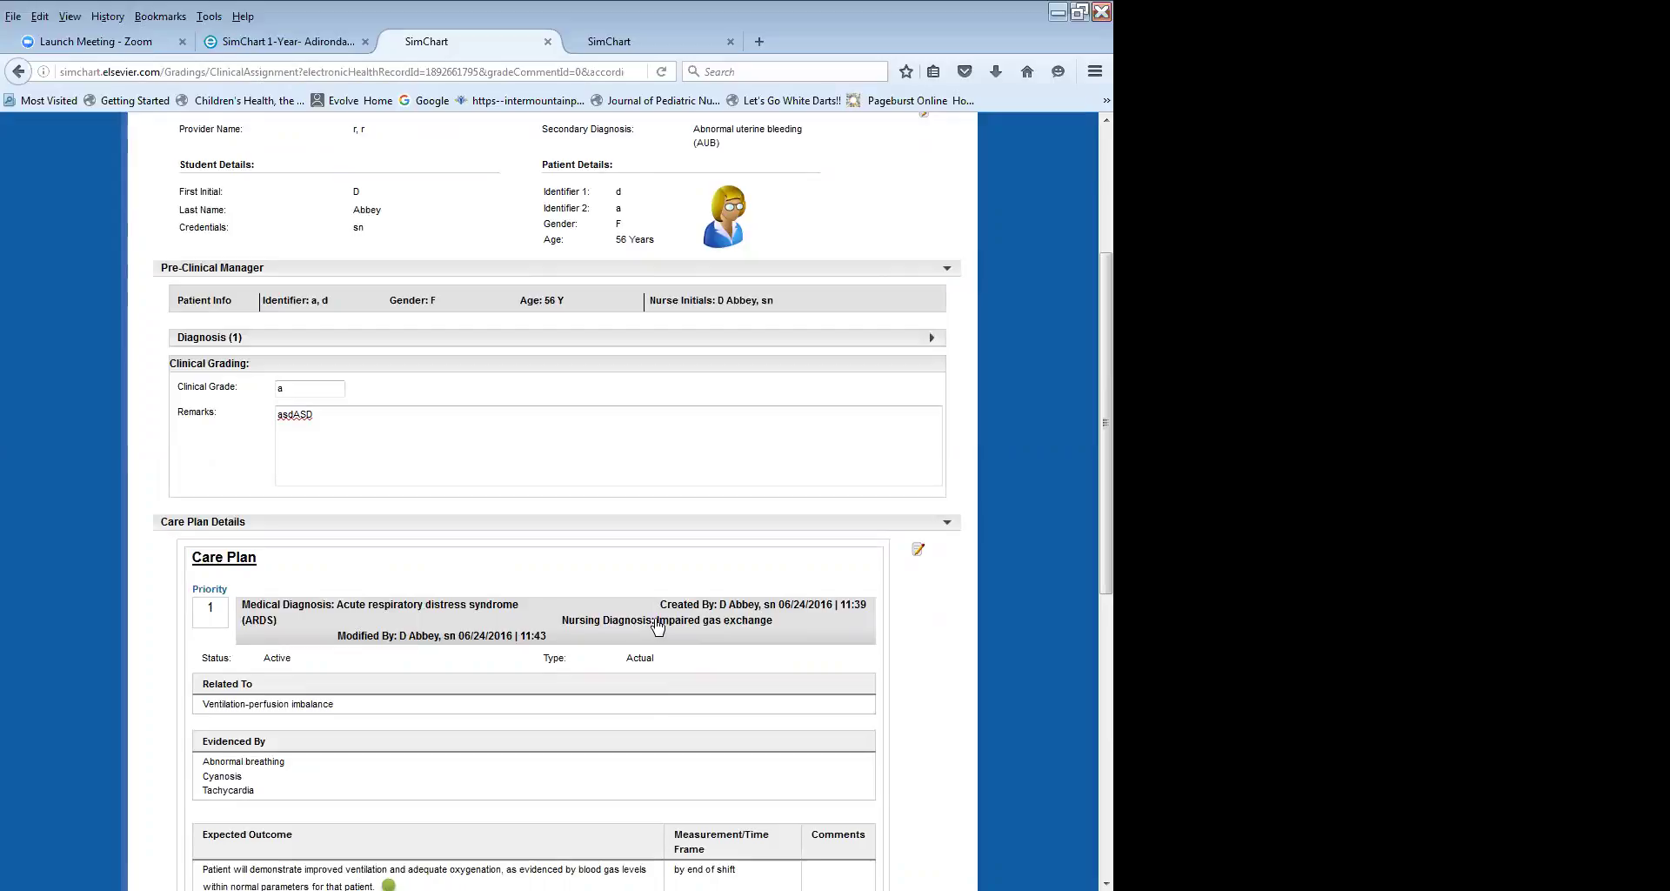
scroll(661, 631, "down", 7)
scroll(670, 644, "up", 5)
scroll(671, 638, "down", 5)
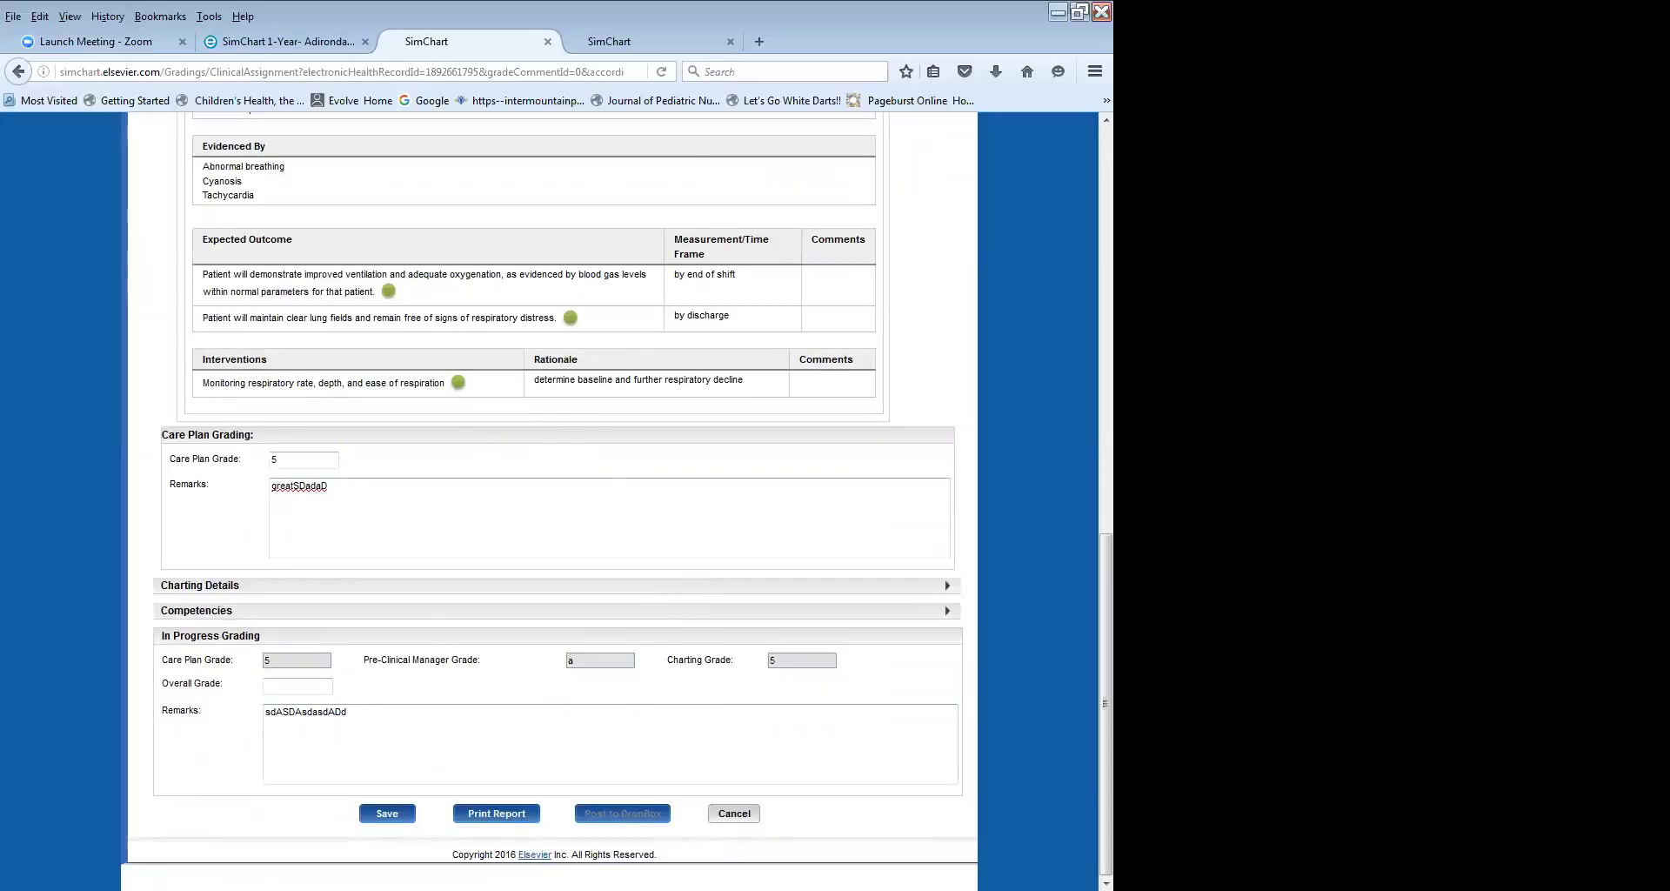
scroll(522, 552, "up", 6)
scroll(530, 577, "down", 6)
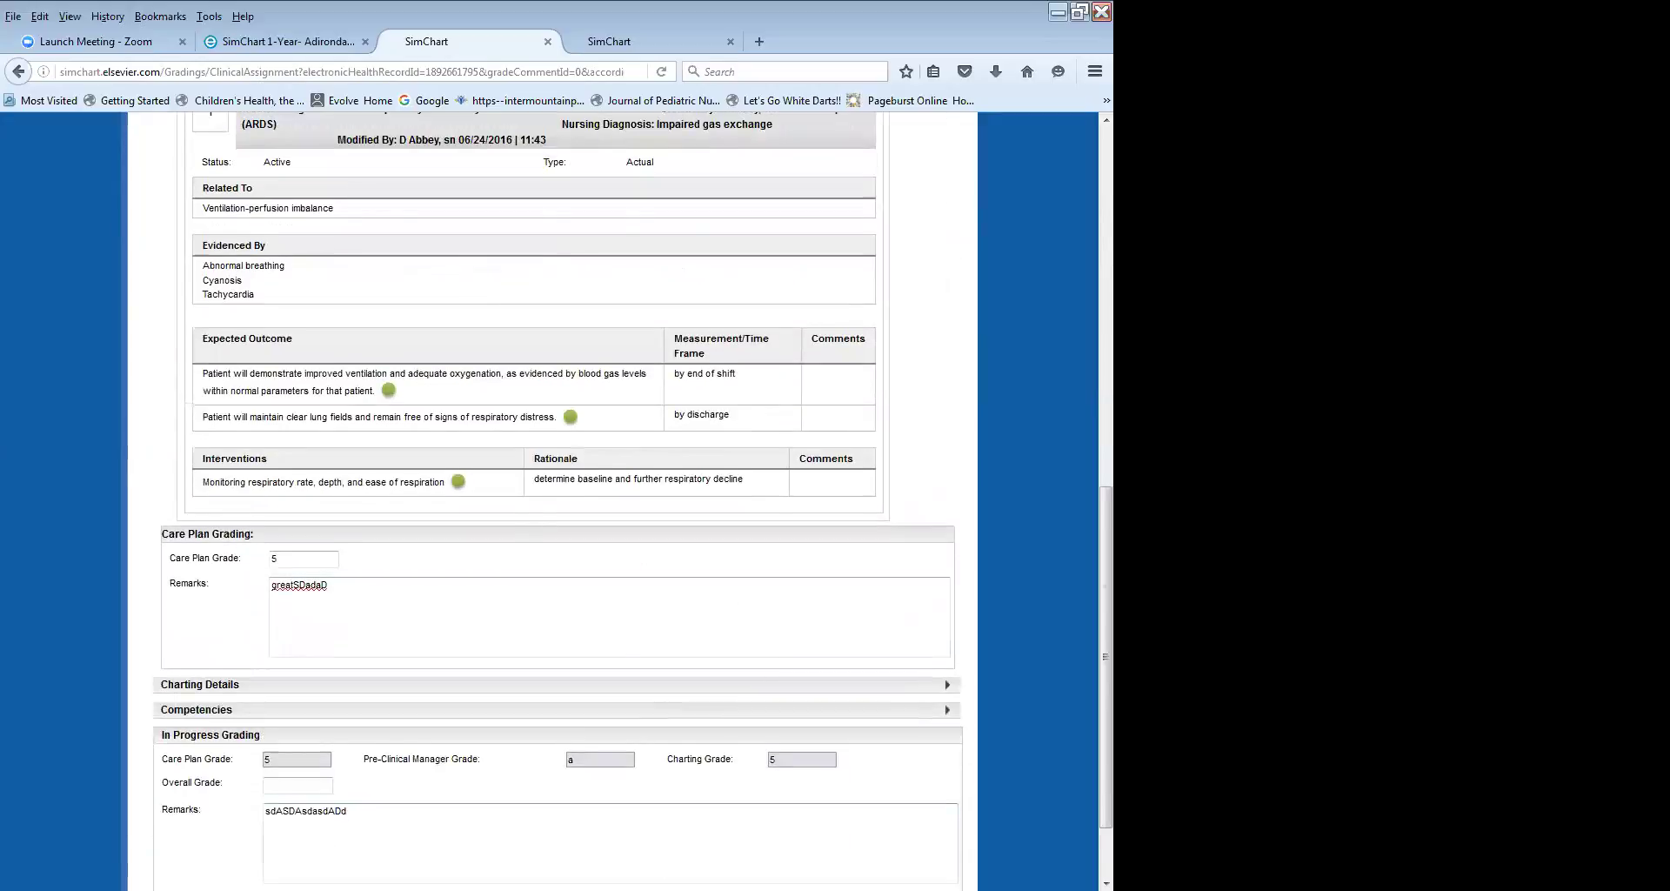
Save the work-in-progress report and post it to the DropBox.
left_click(387, 814)
left_click(563, 481)
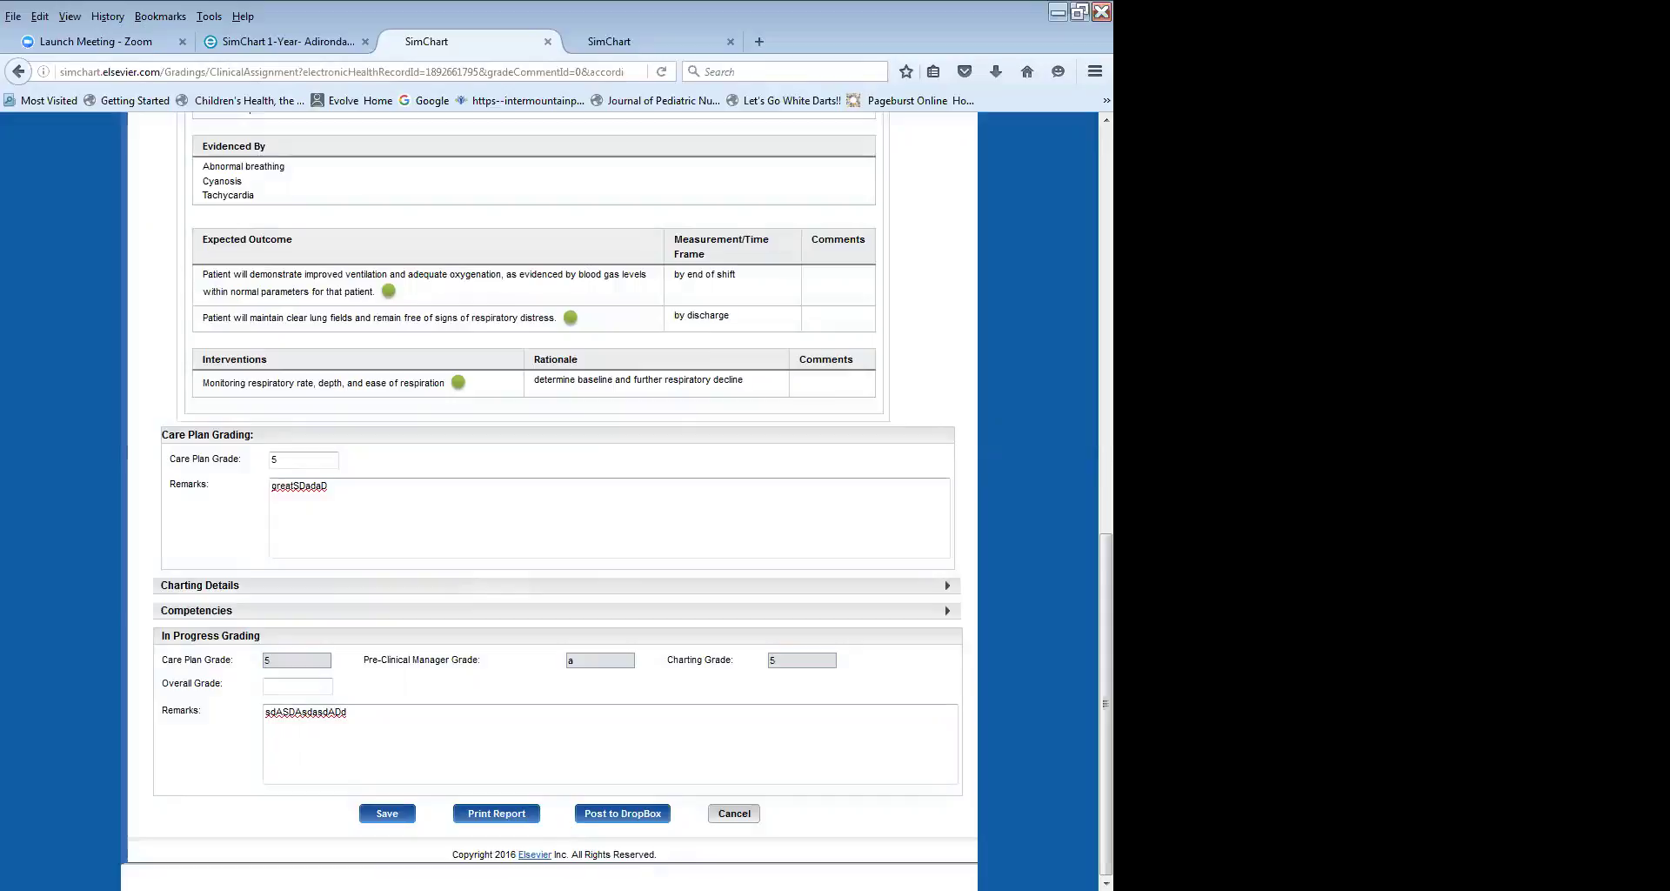
left_click(622, 813)
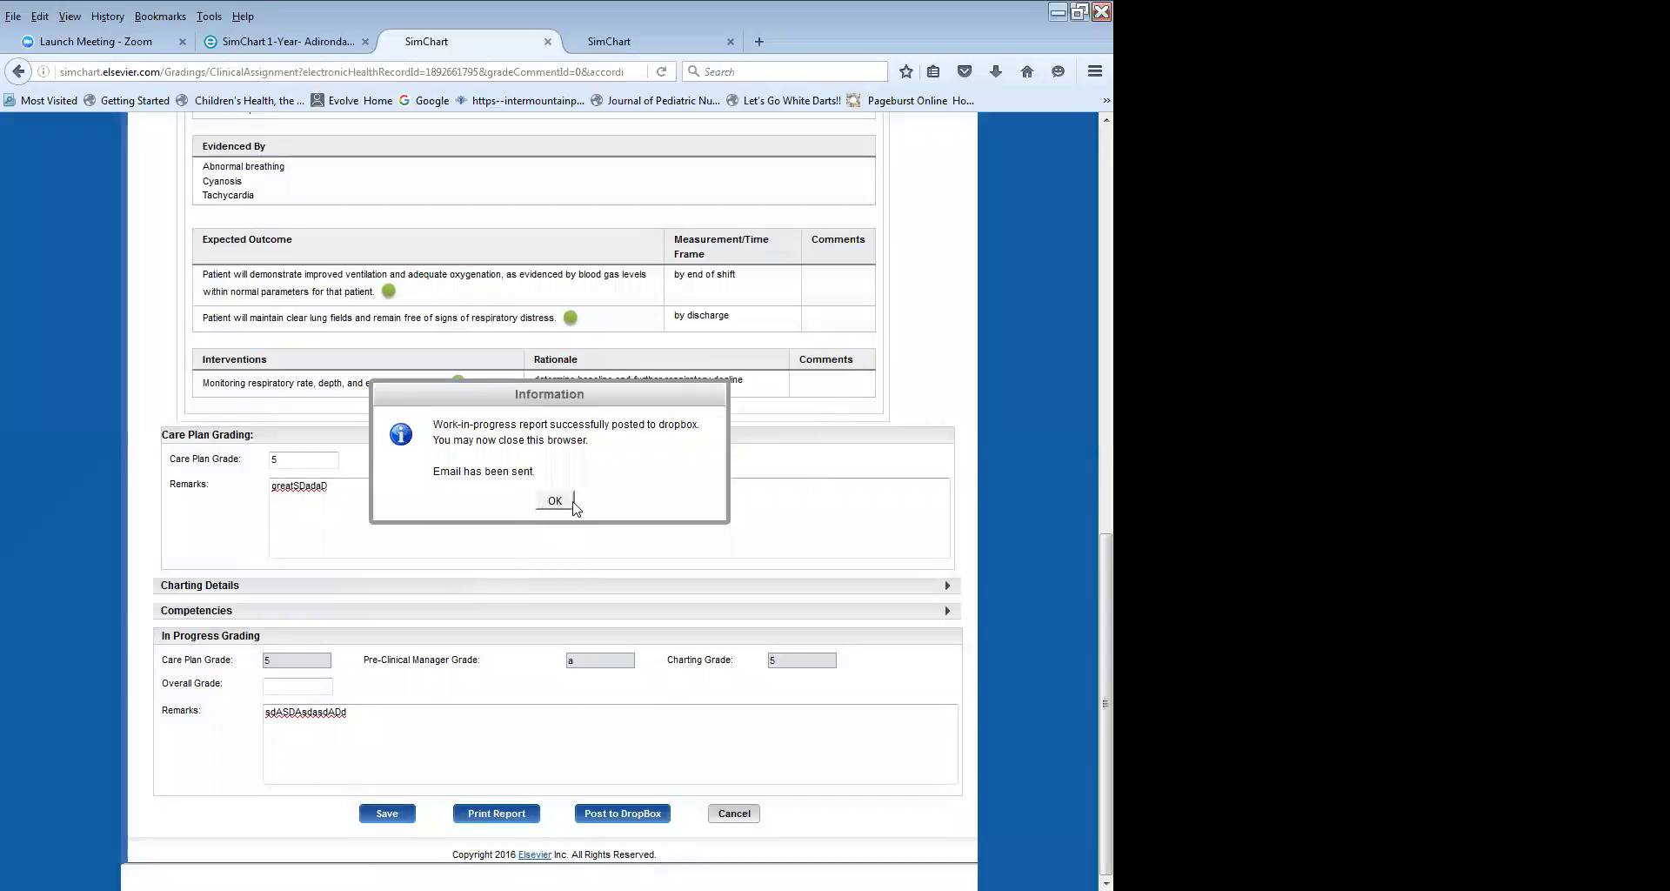
Dismiss the DropBox posting message and close both SimChart tabs to return to the Evolve course page.
left_click(557, 499)
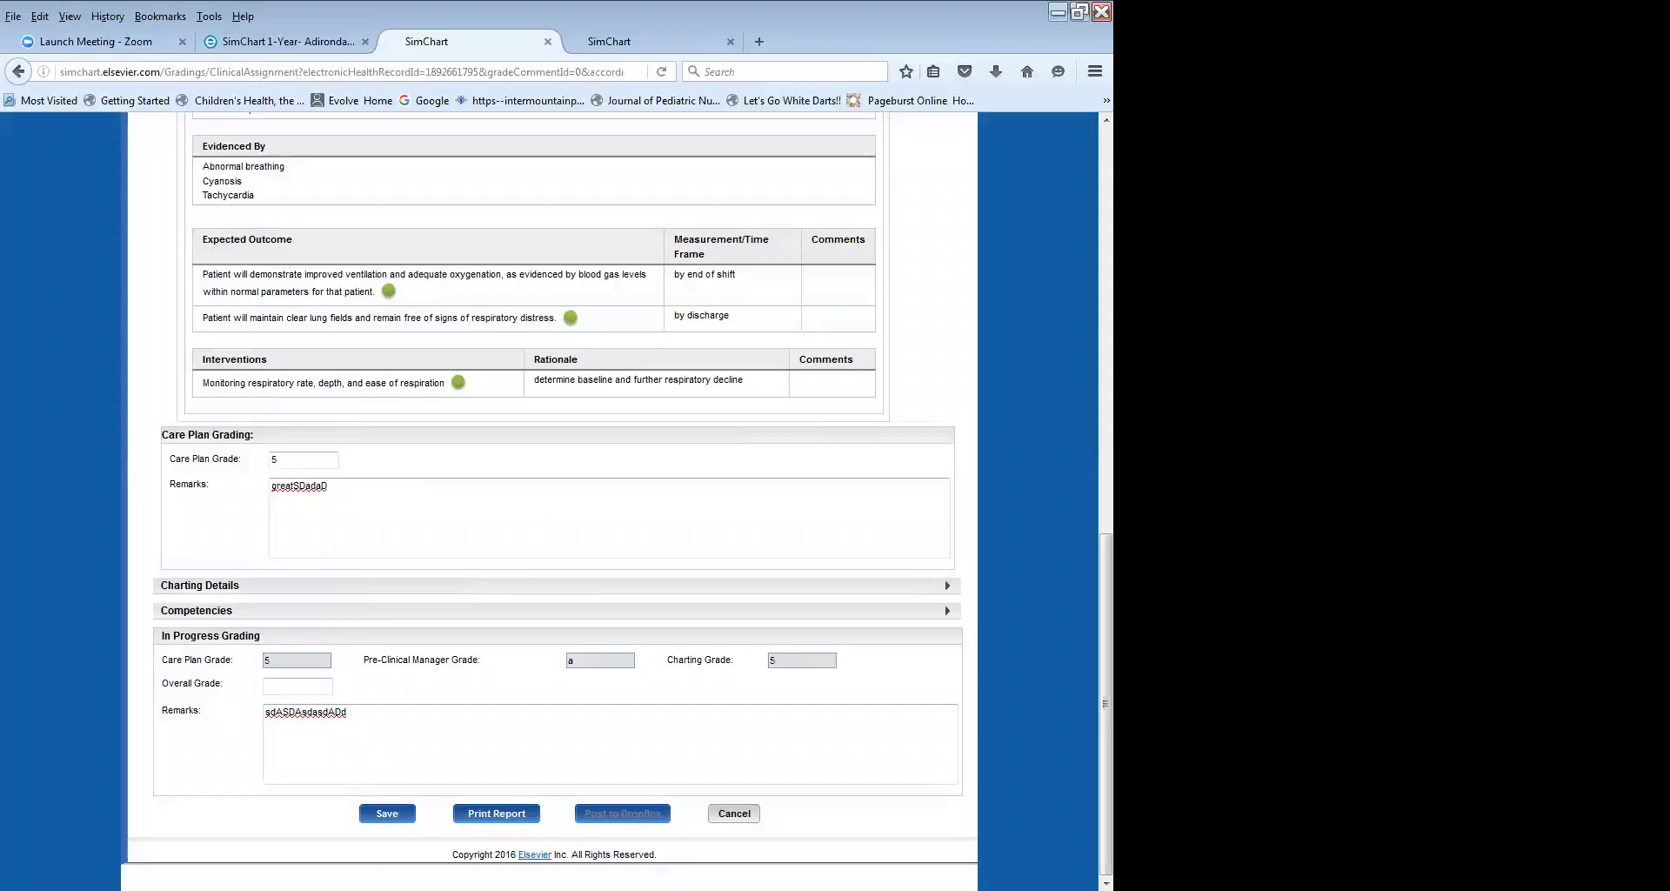
scroll(557, 501, "up", 15)
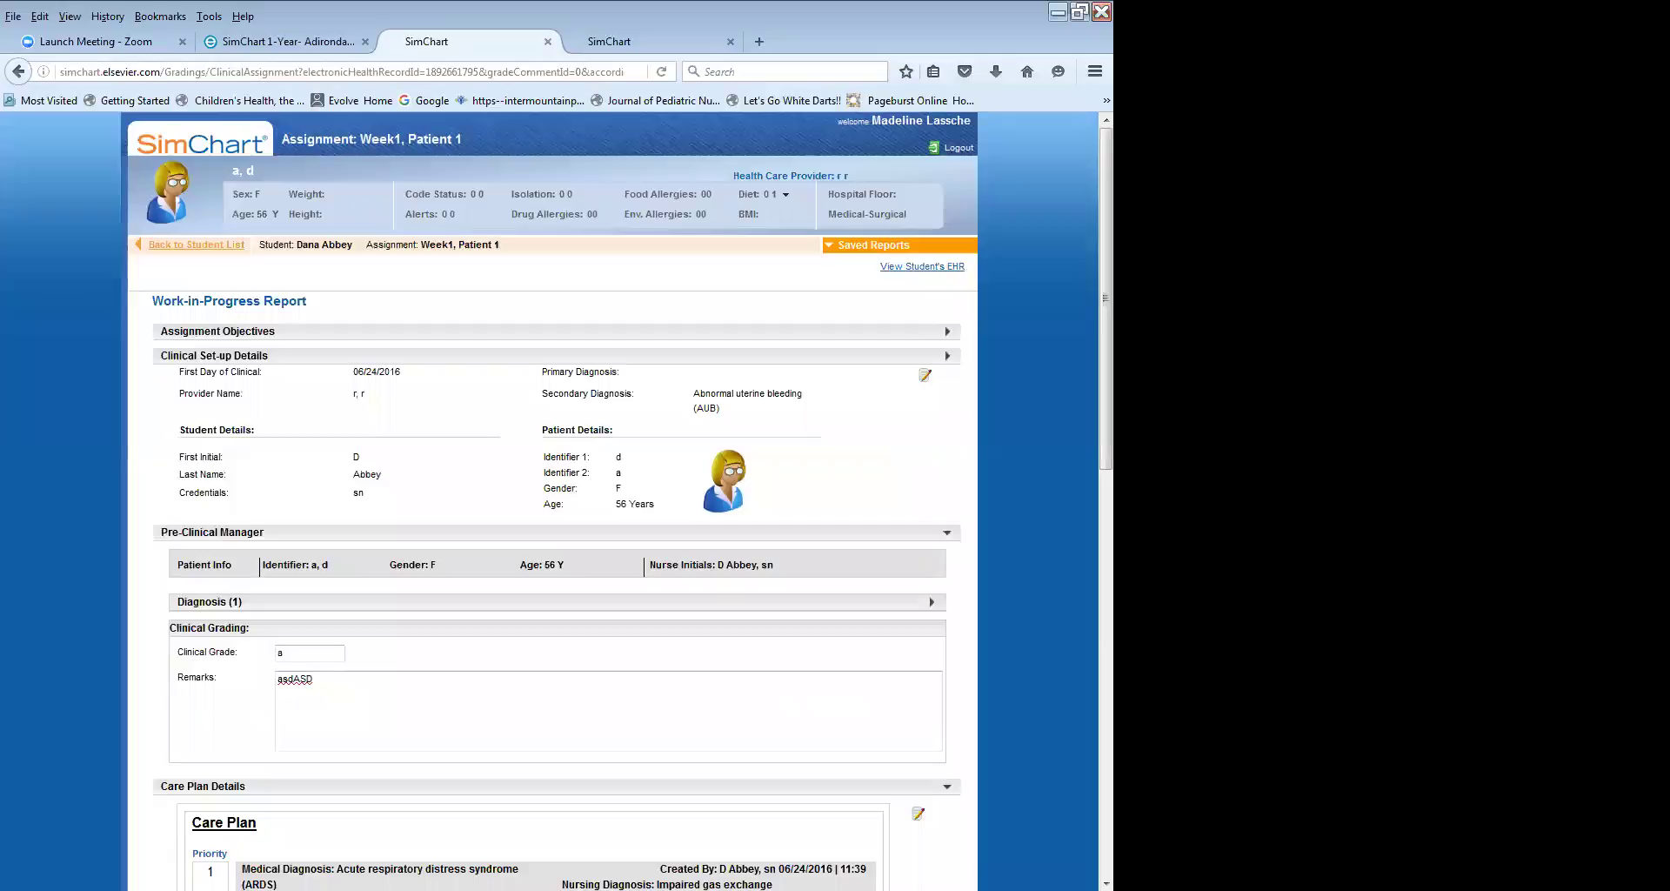
left_click(547, 42)
left_click(547, 42)
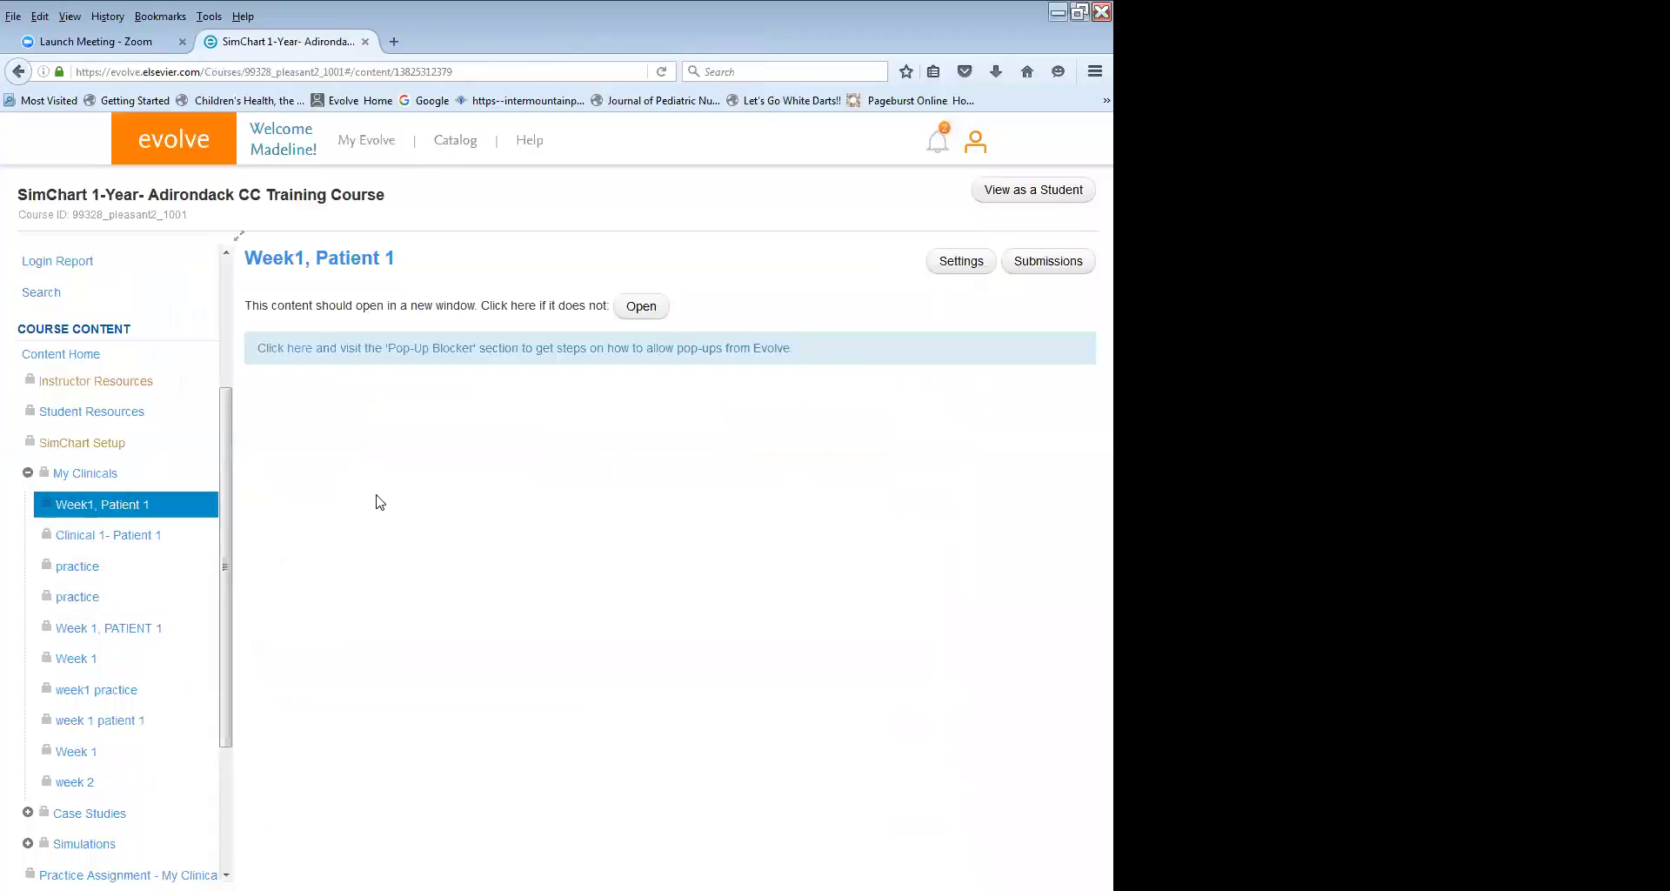
From SimChart Setup, view the grading list of students for the active clinical Week 1, PATIENT 1, then close SimChart.
left_click(1034, 189)
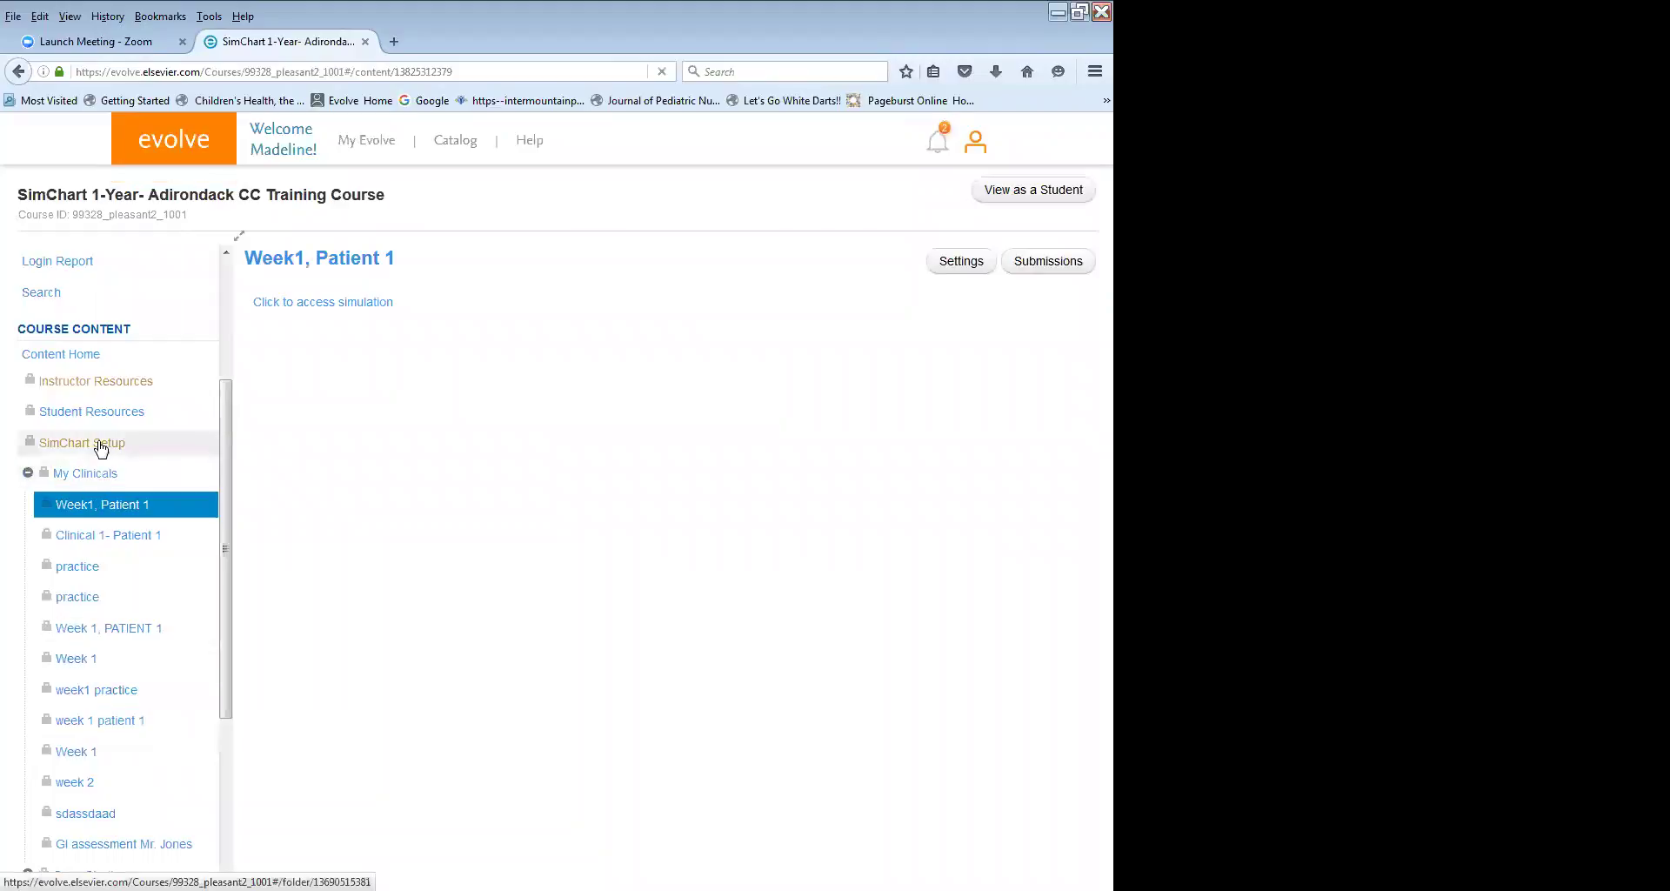
left_click(95, 442)
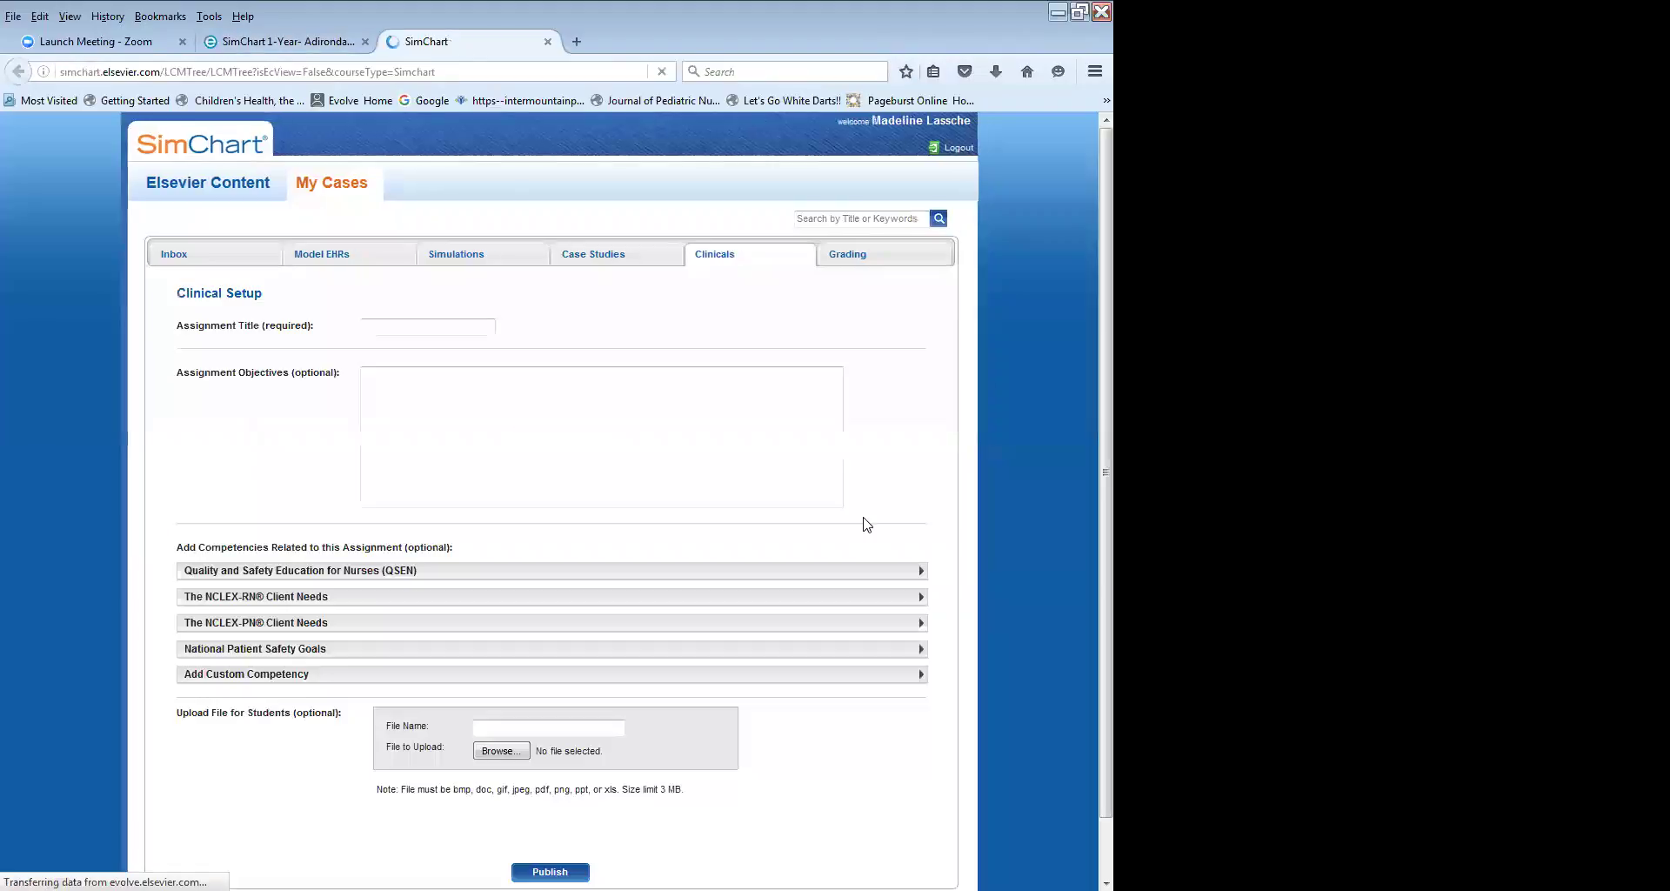
left_click(869, 257)
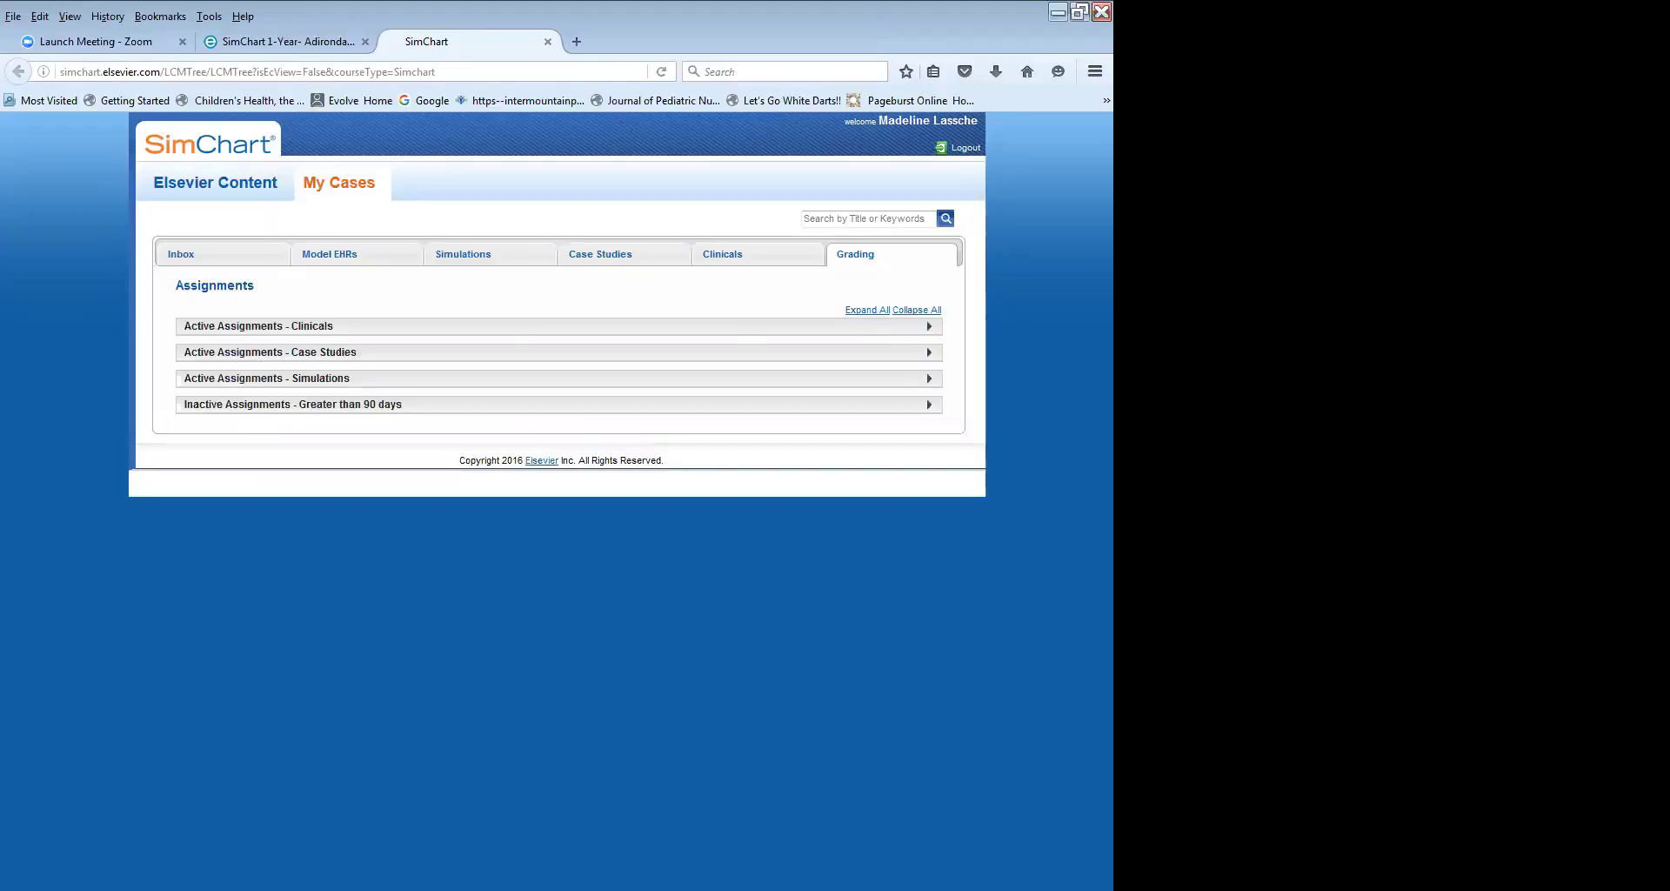
left_click(394, 325)
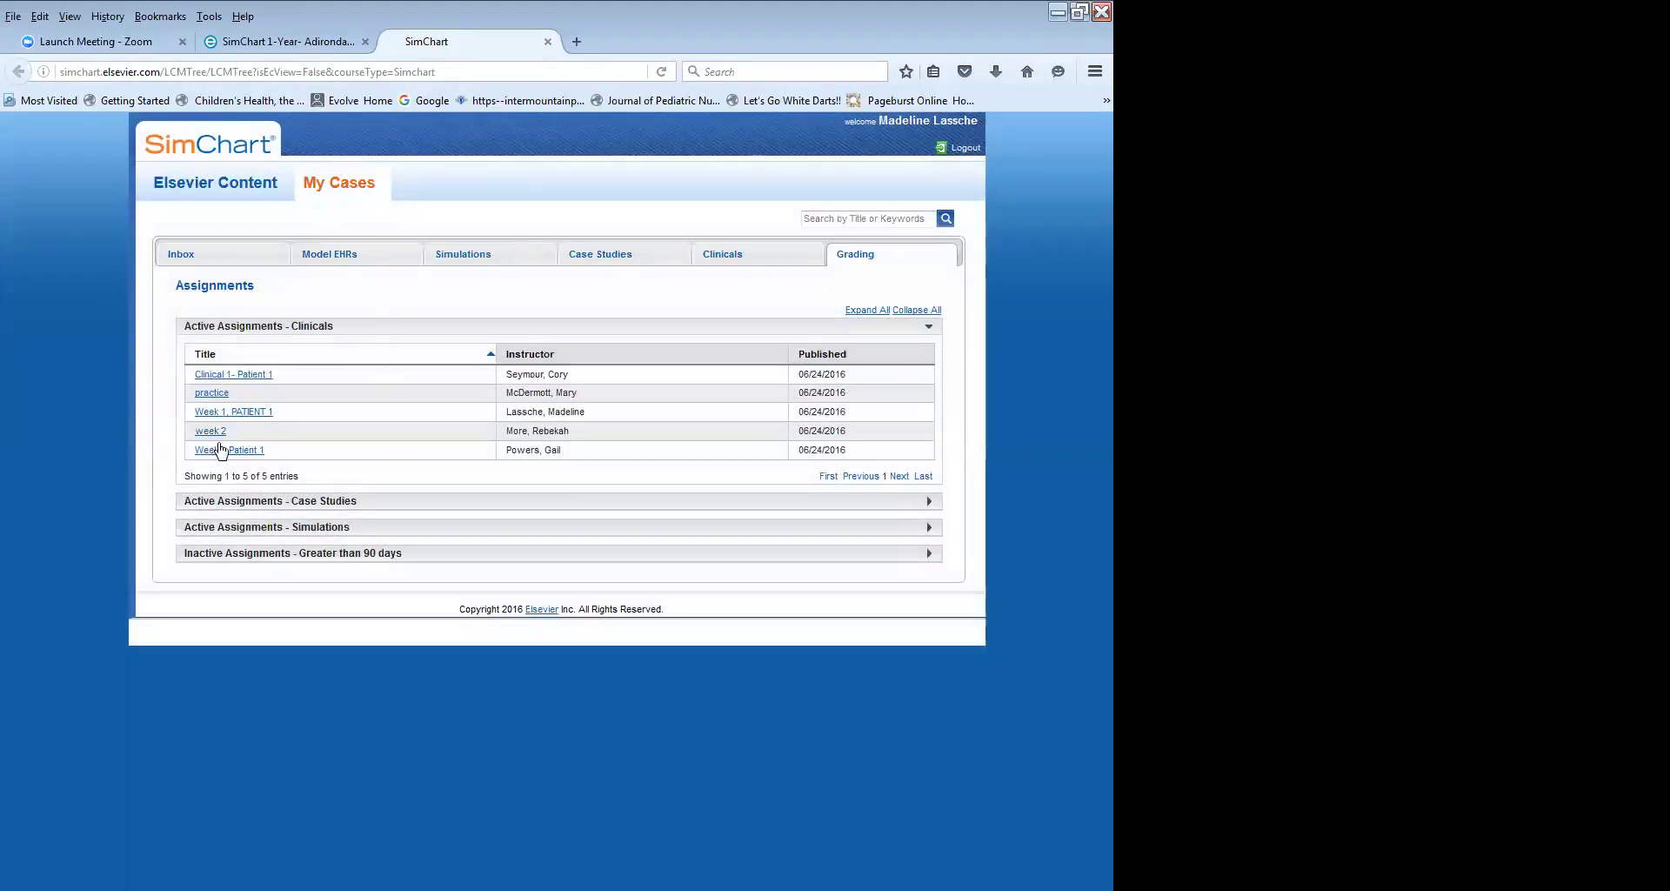
left_click(253, 412)
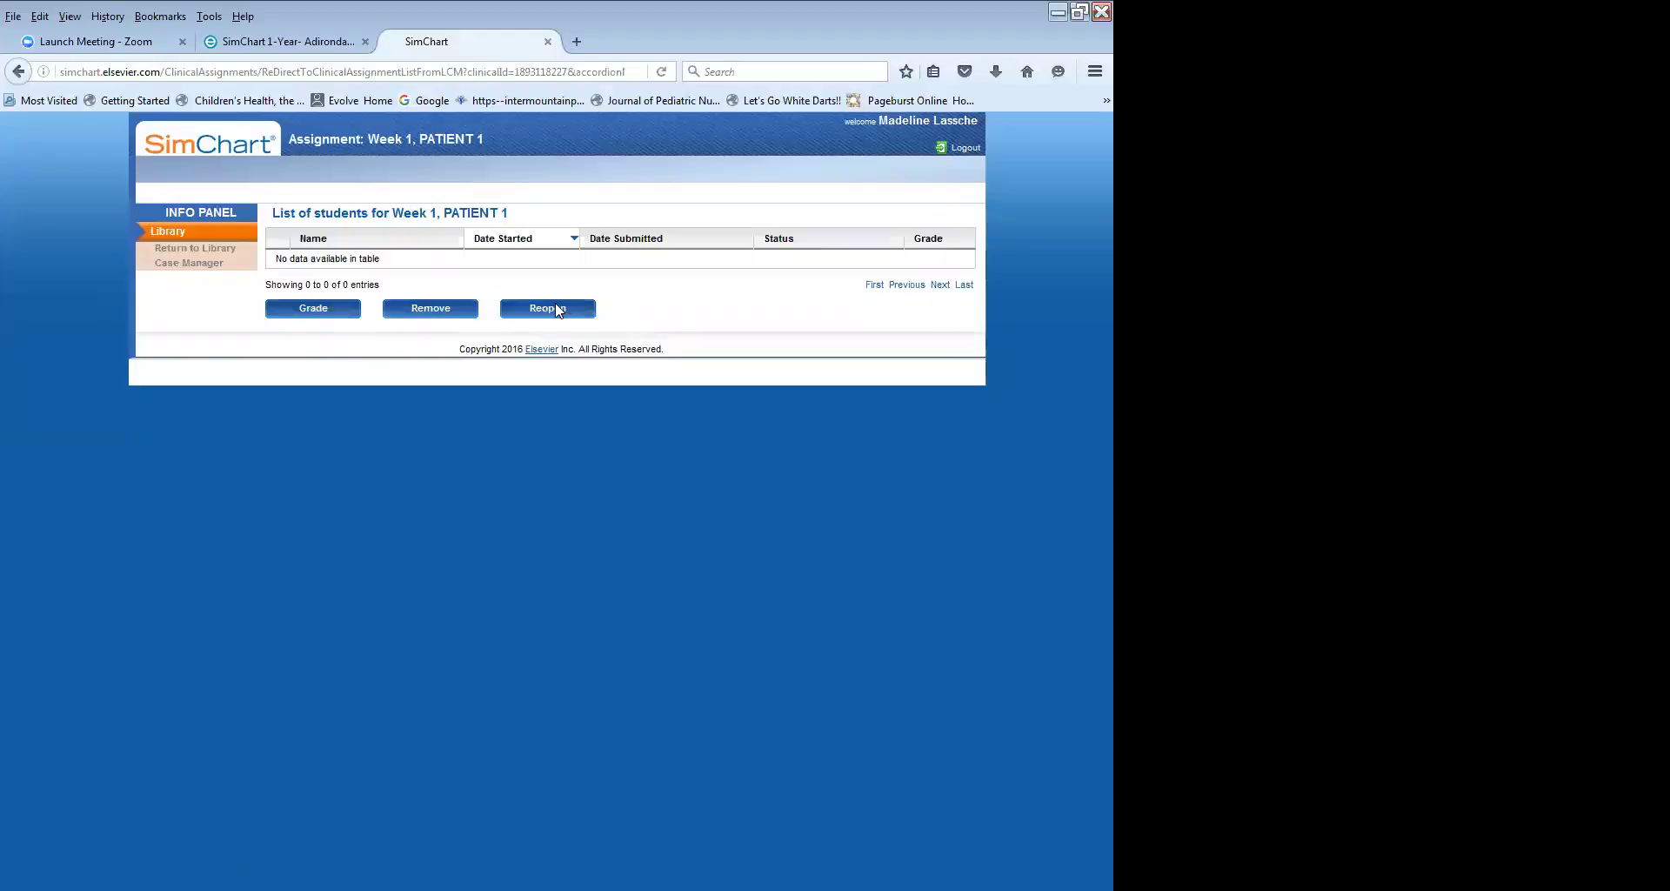
left_click(19, 72)
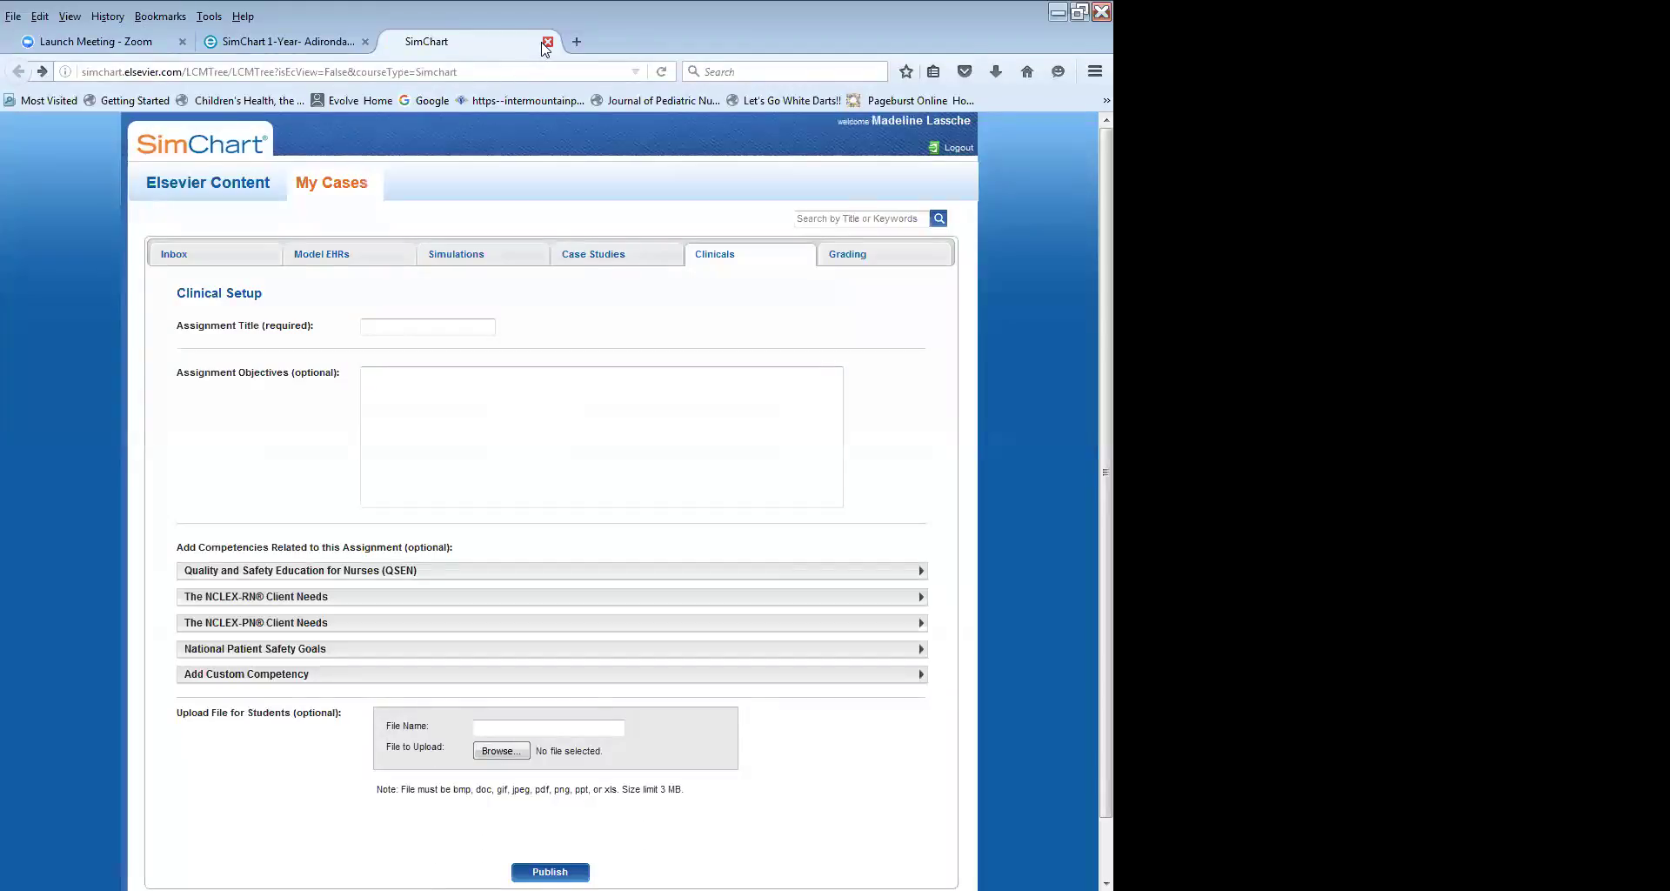
left_click(547, 40)
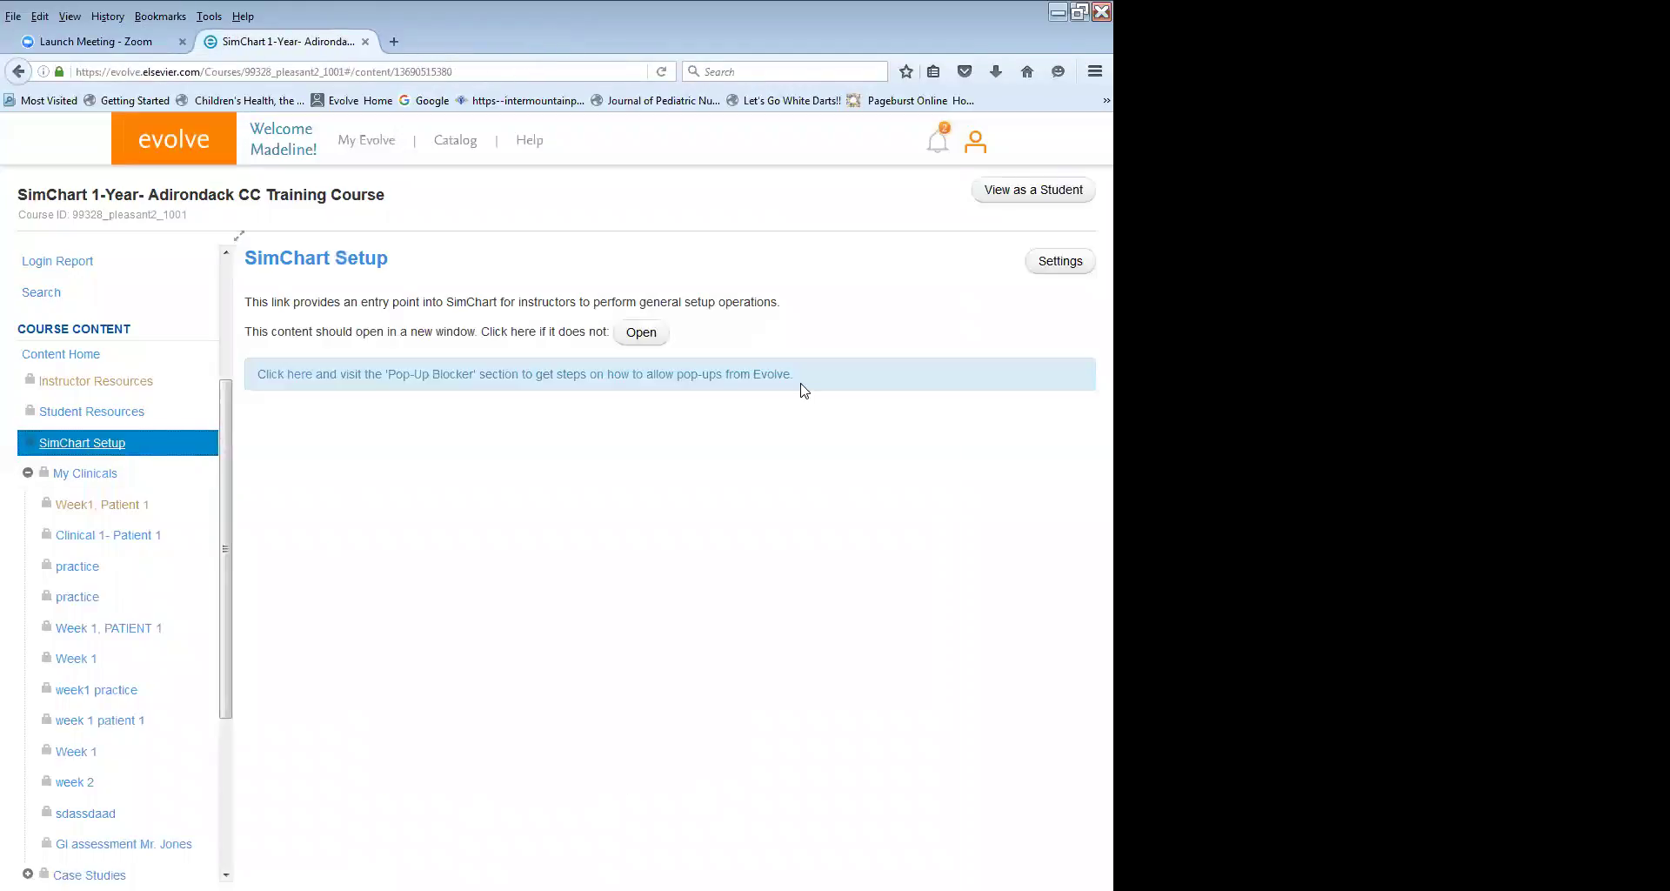
Relaunch SimChart Setup, recheck the Week 1, PATIENT 1 student list and view the Case Studies content before closing SimChart.
left_click(82, 452)
left_click(641, 332)
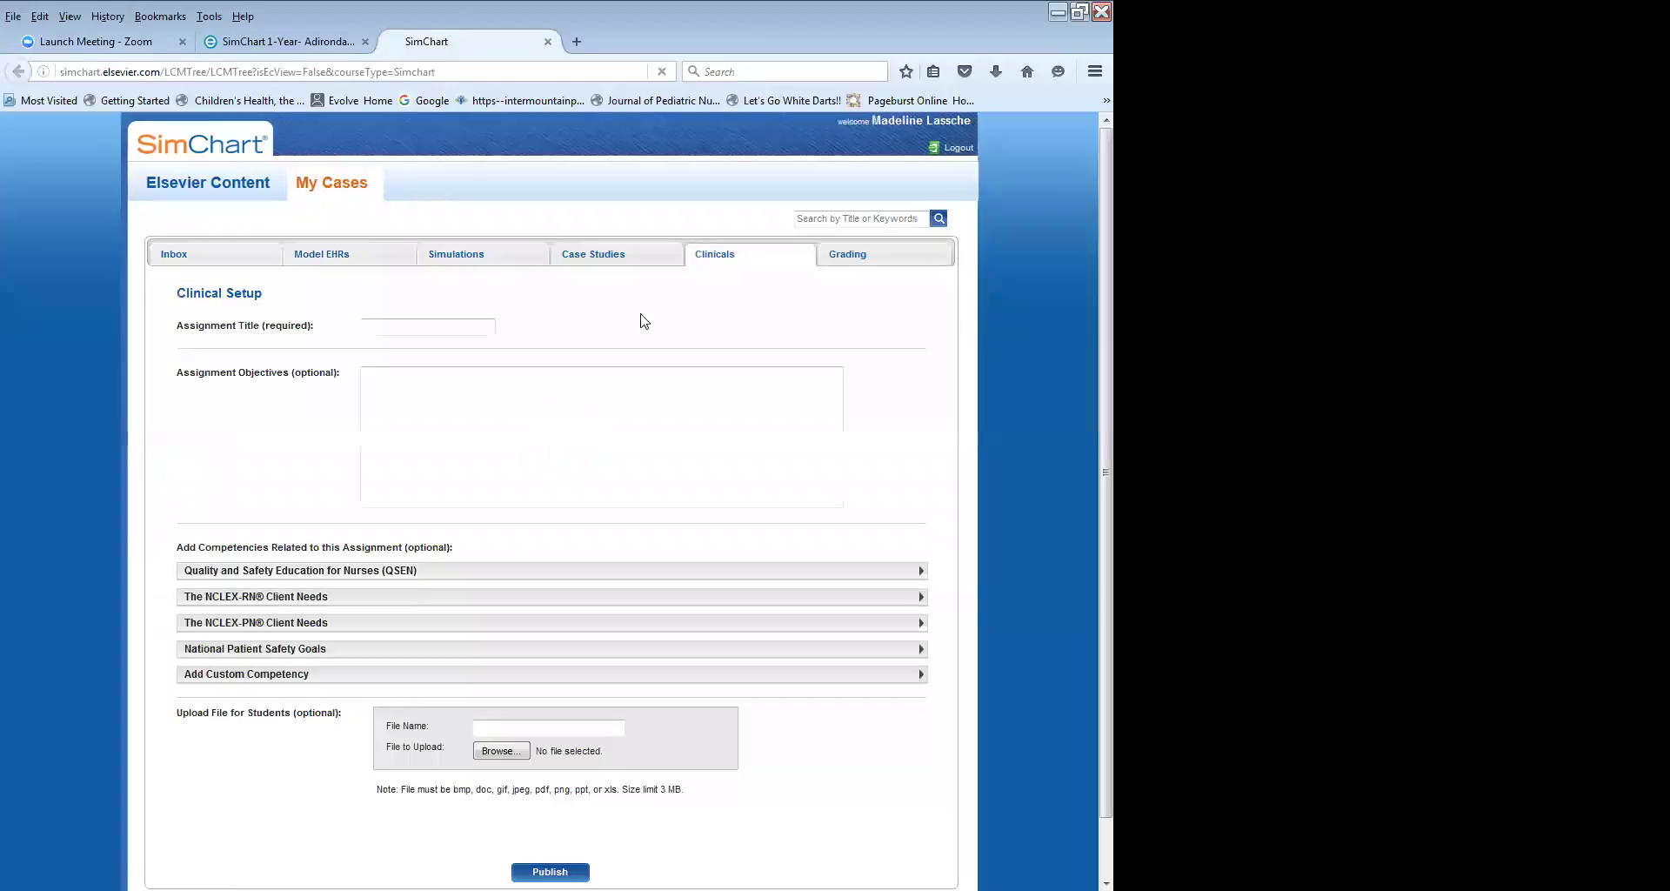
left_click(856, 258)
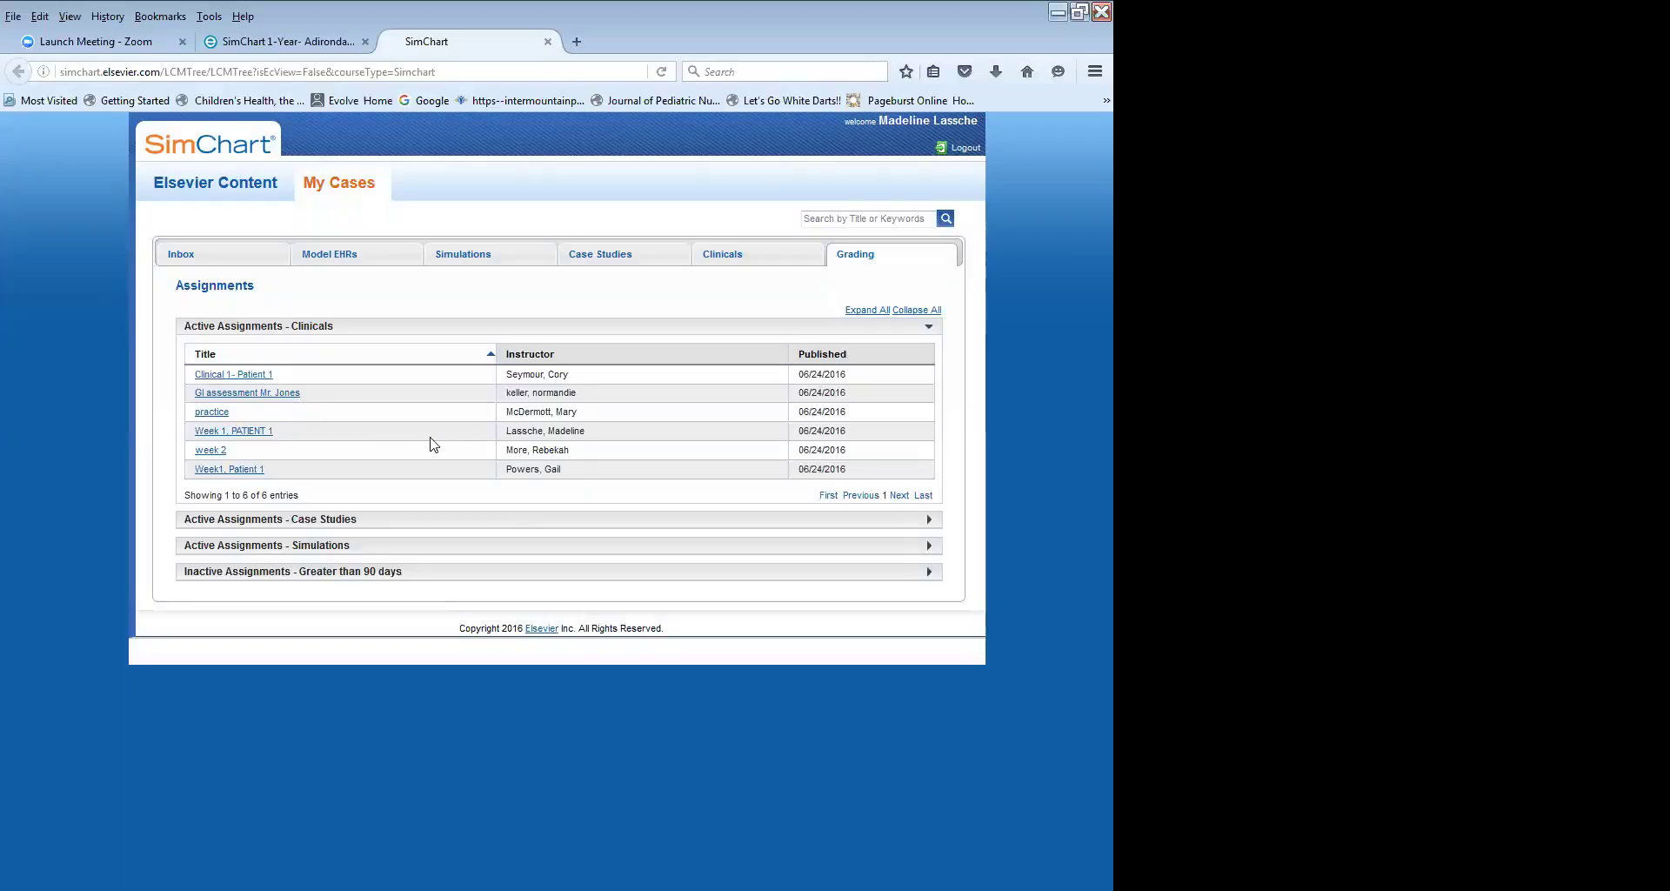
left_click(253, 431)
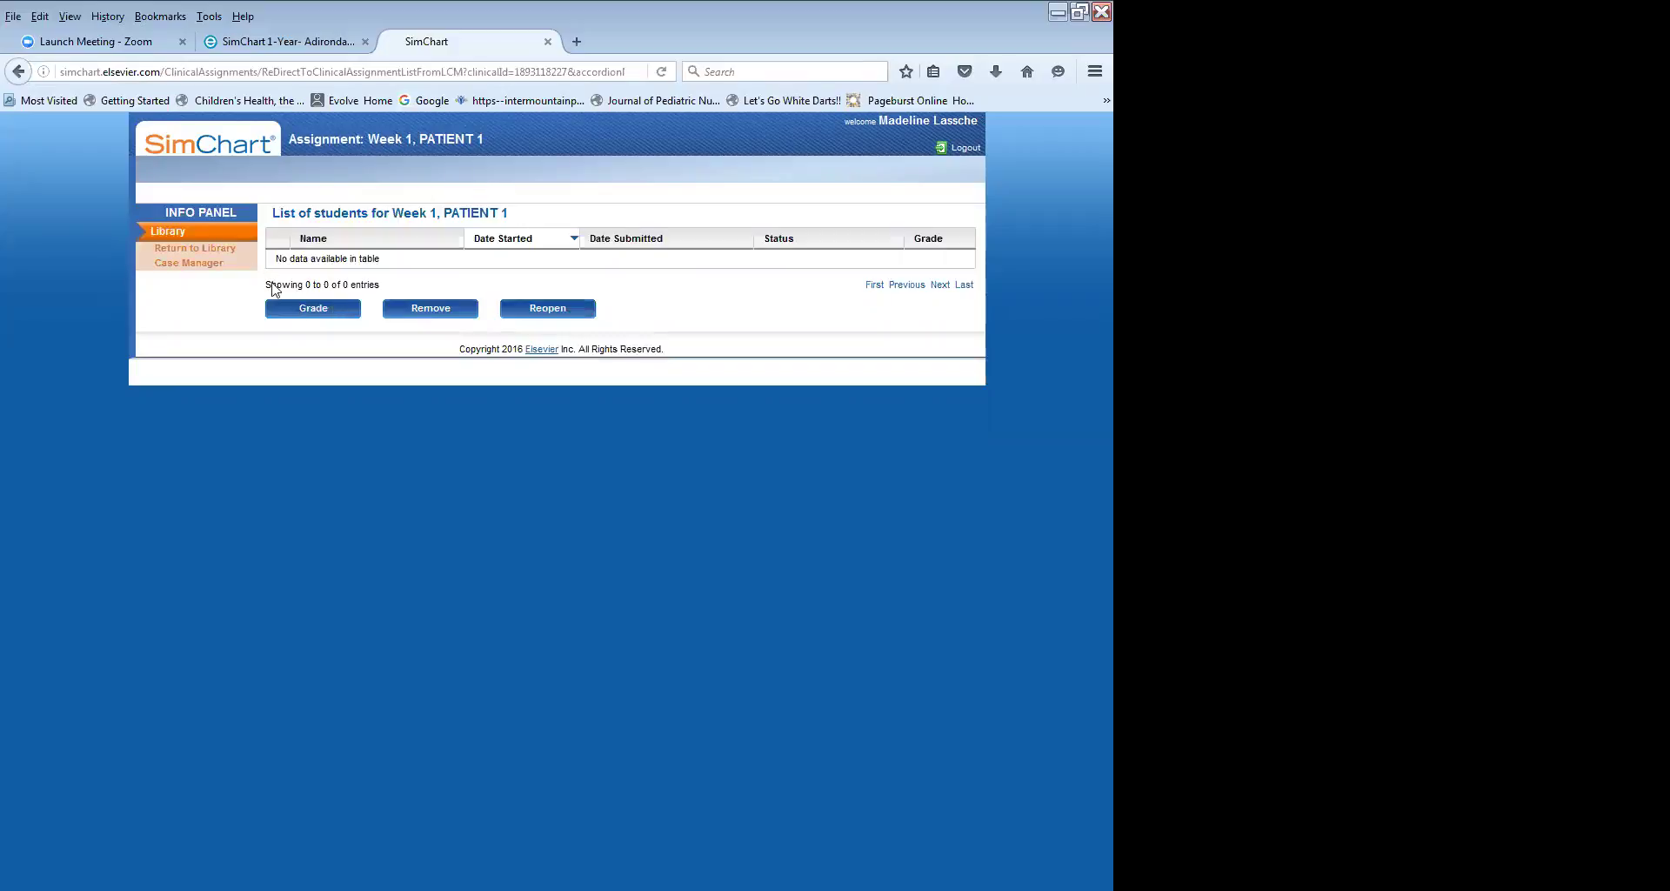
left_click(18, 72)
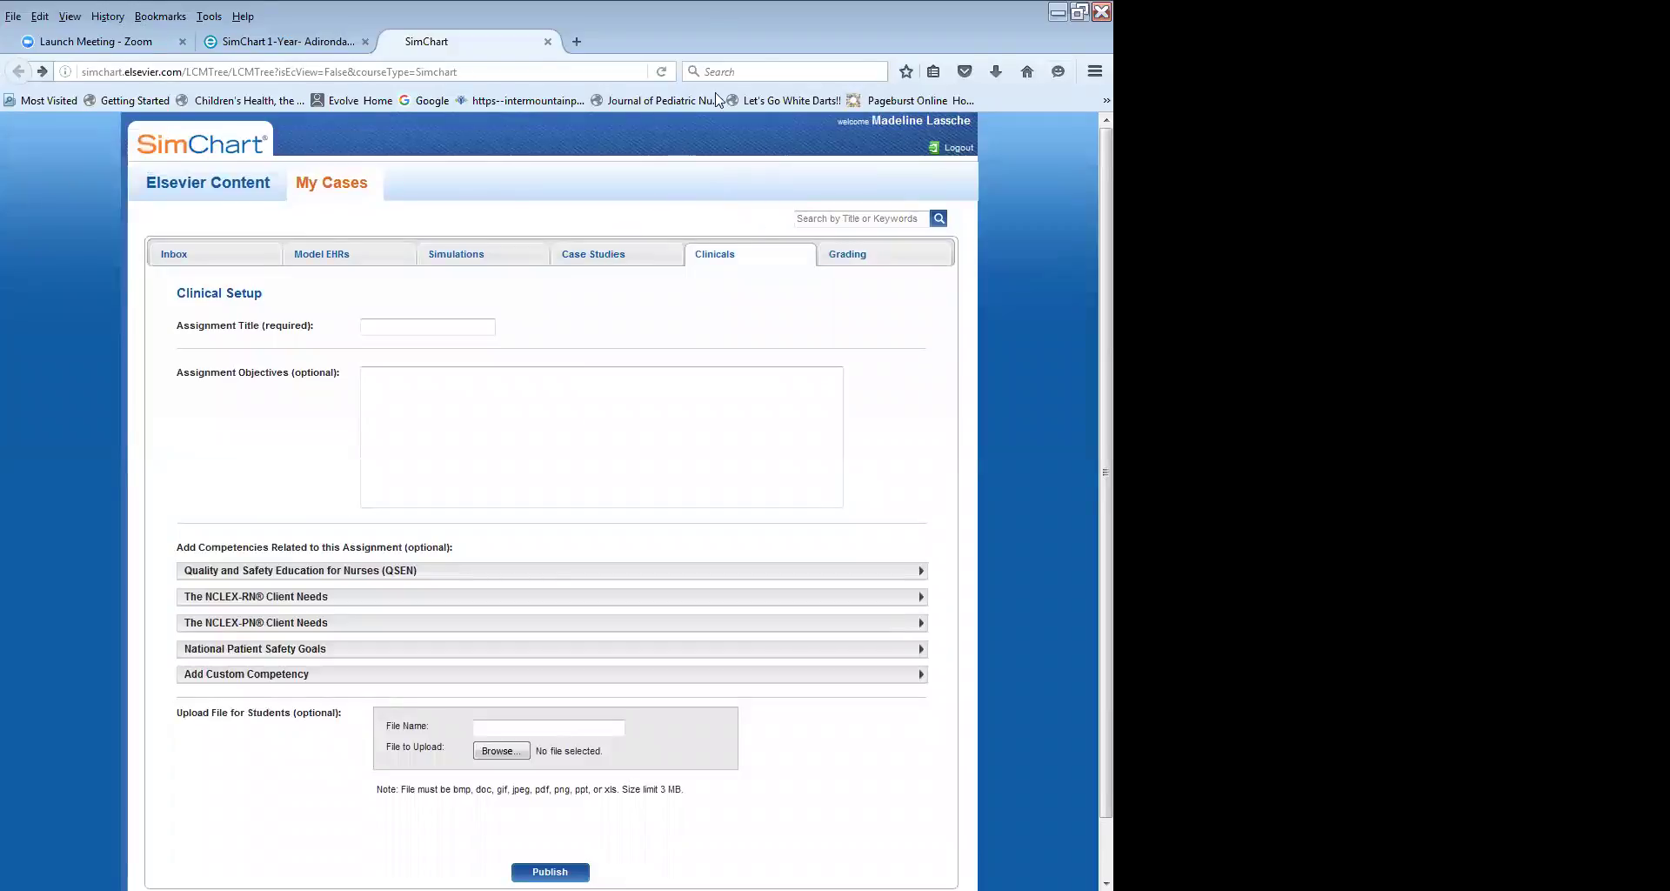
left_click(622, 258)
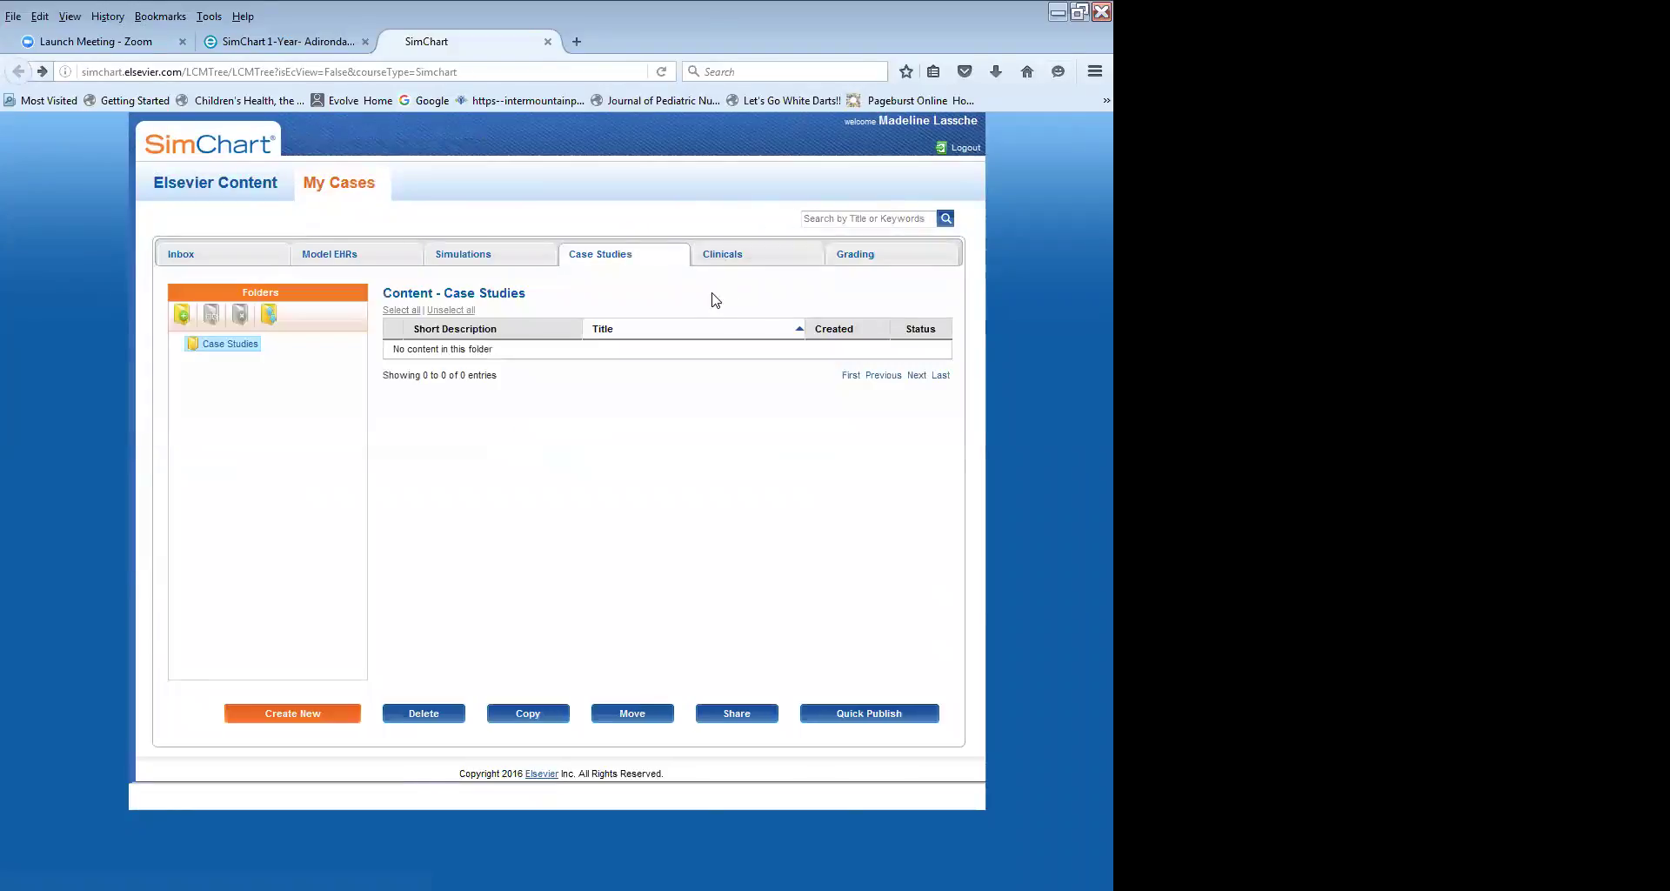
left_click(548, 42)
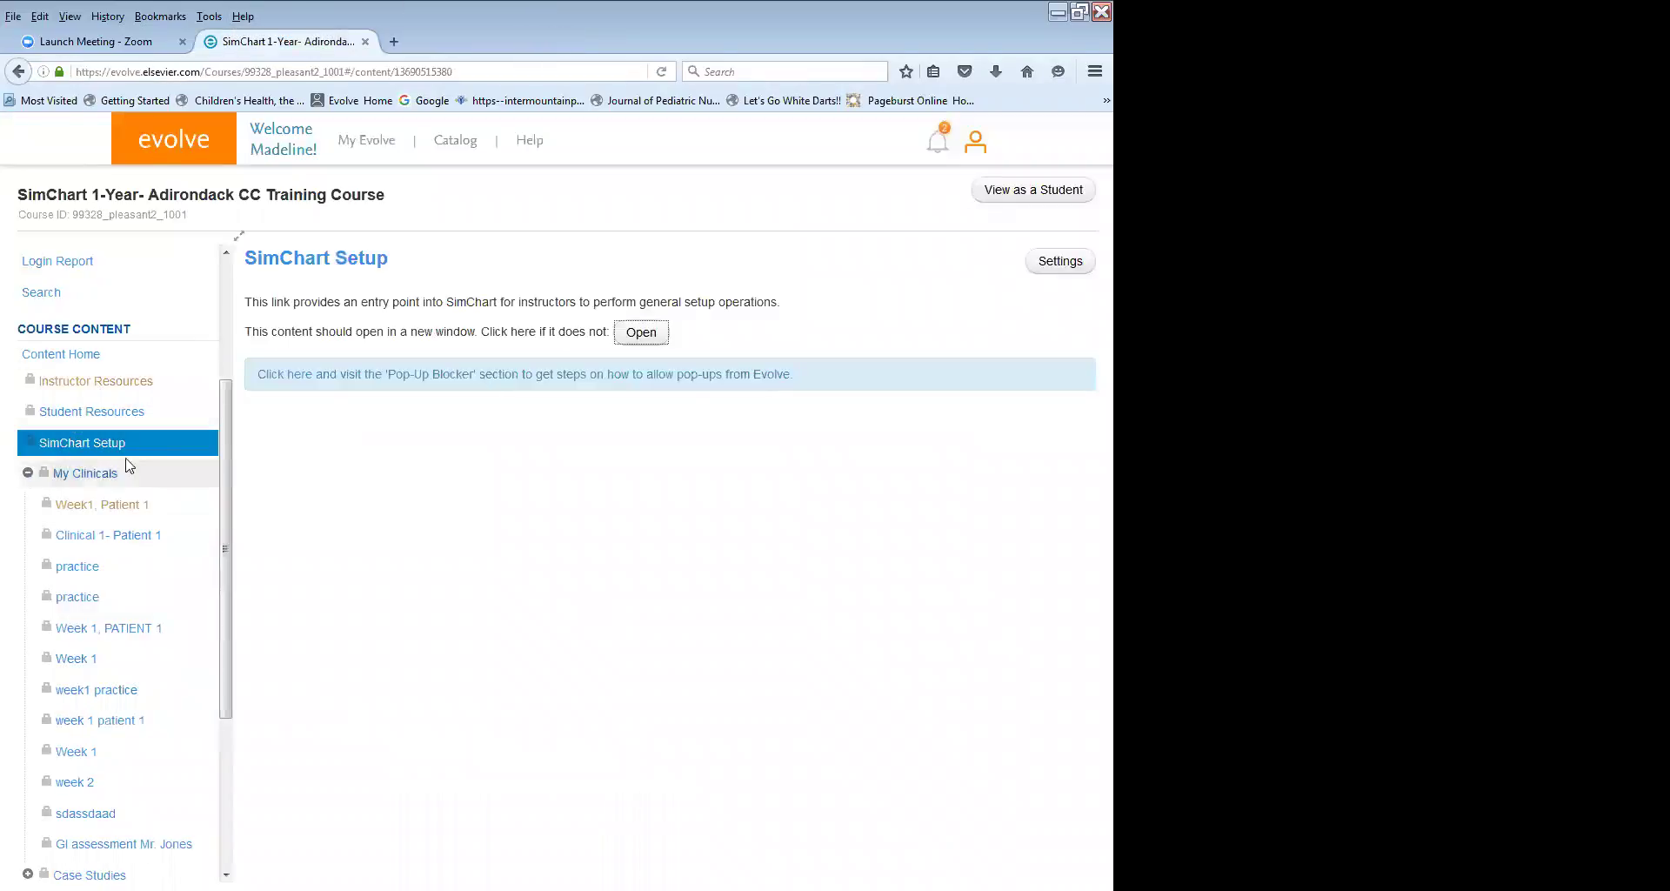
Launch the Week1, Patient 1 assignment from My Clinicals, check its student list and close it.
left_click(117, 507)
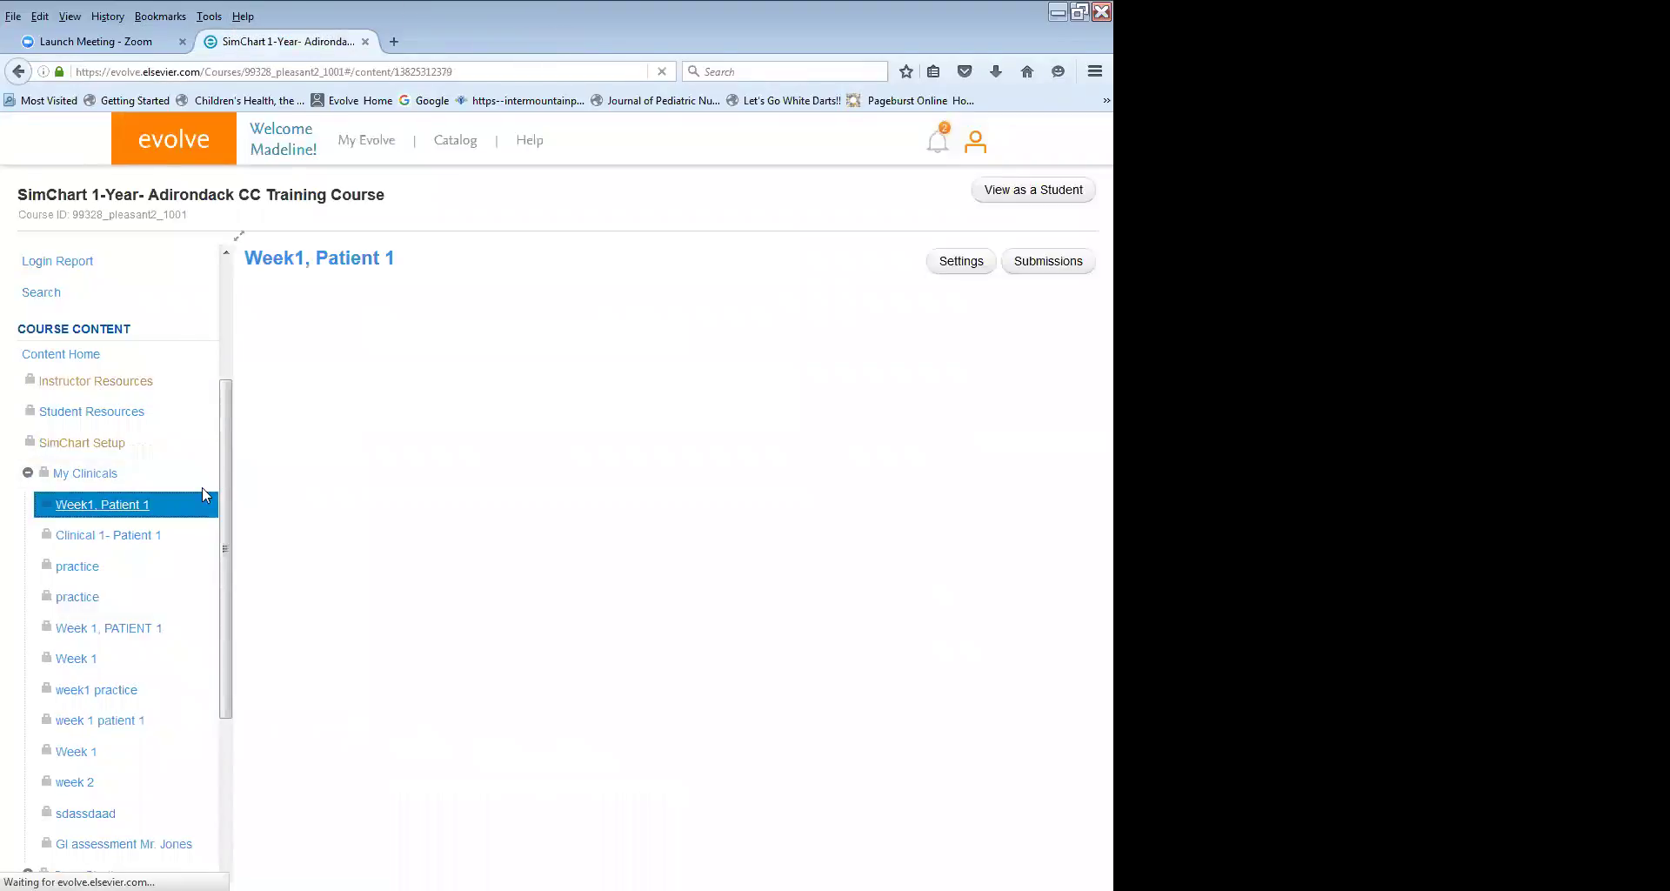
left_click(366, 304)
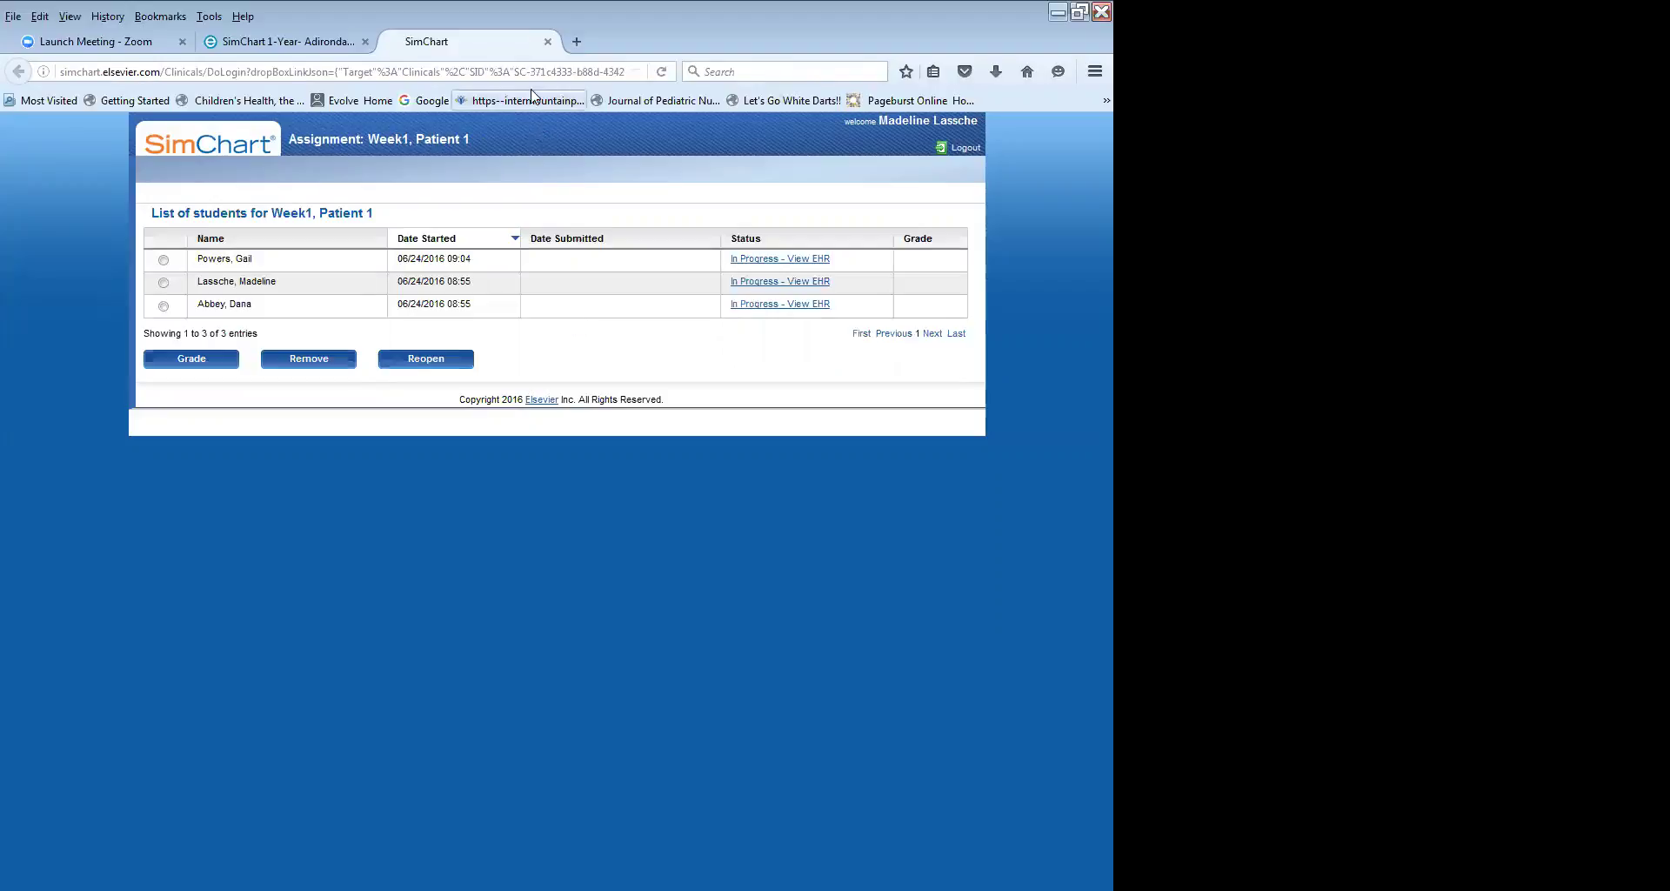
left_click(547, 41)
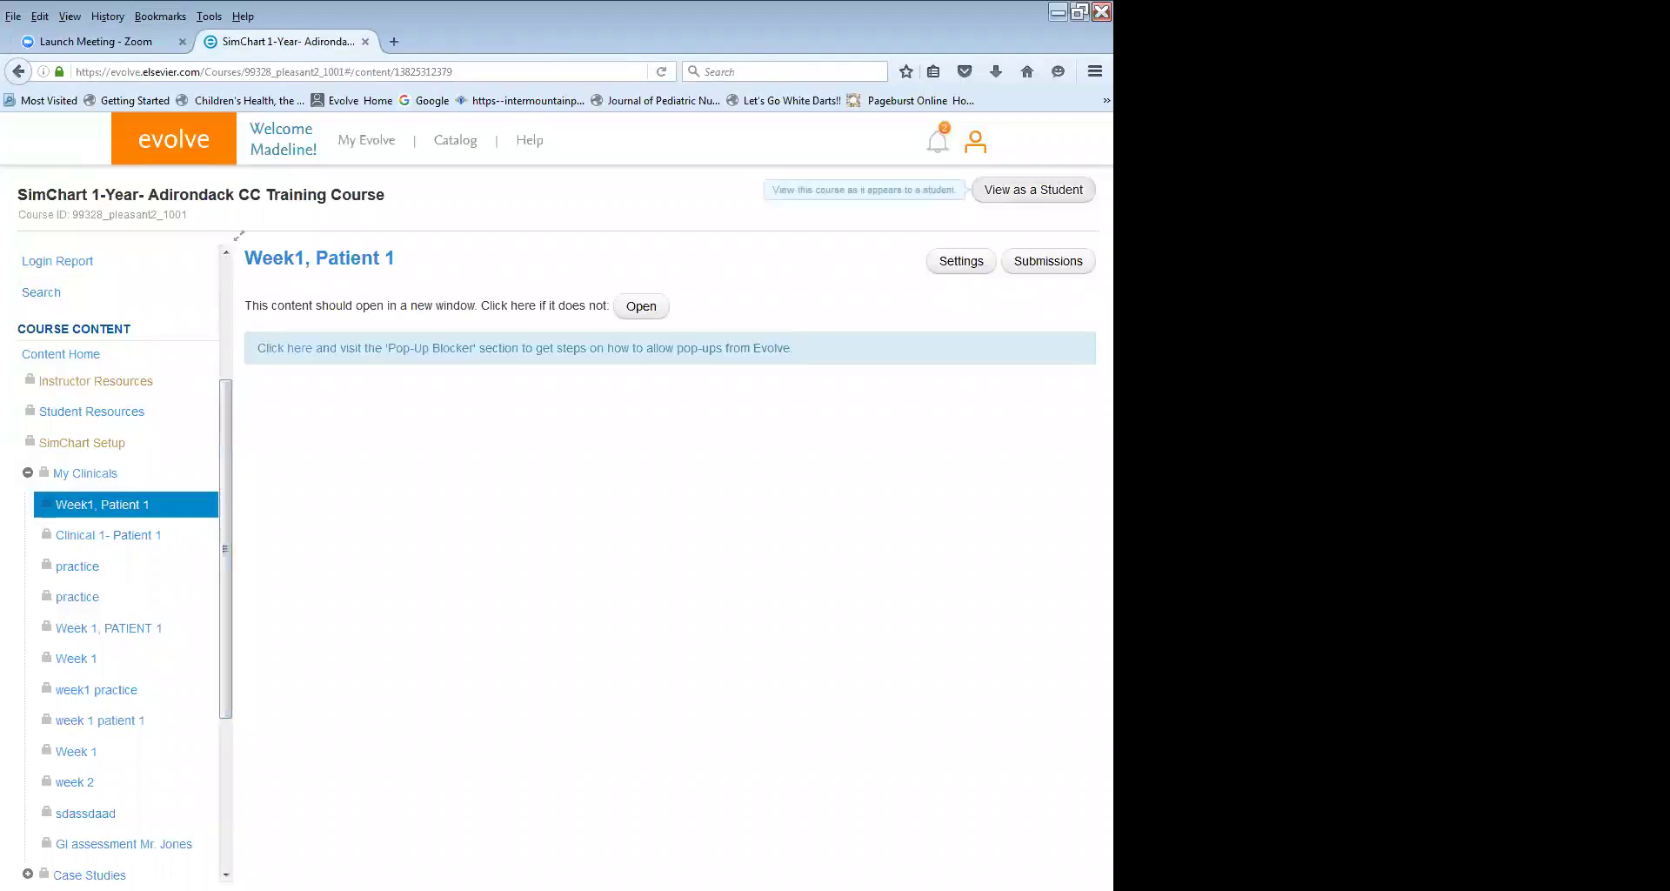
View the course as a student, launch the Clinical 1- Patient 1 assignment and close its SimChart tab.
left_click(1033, 189)
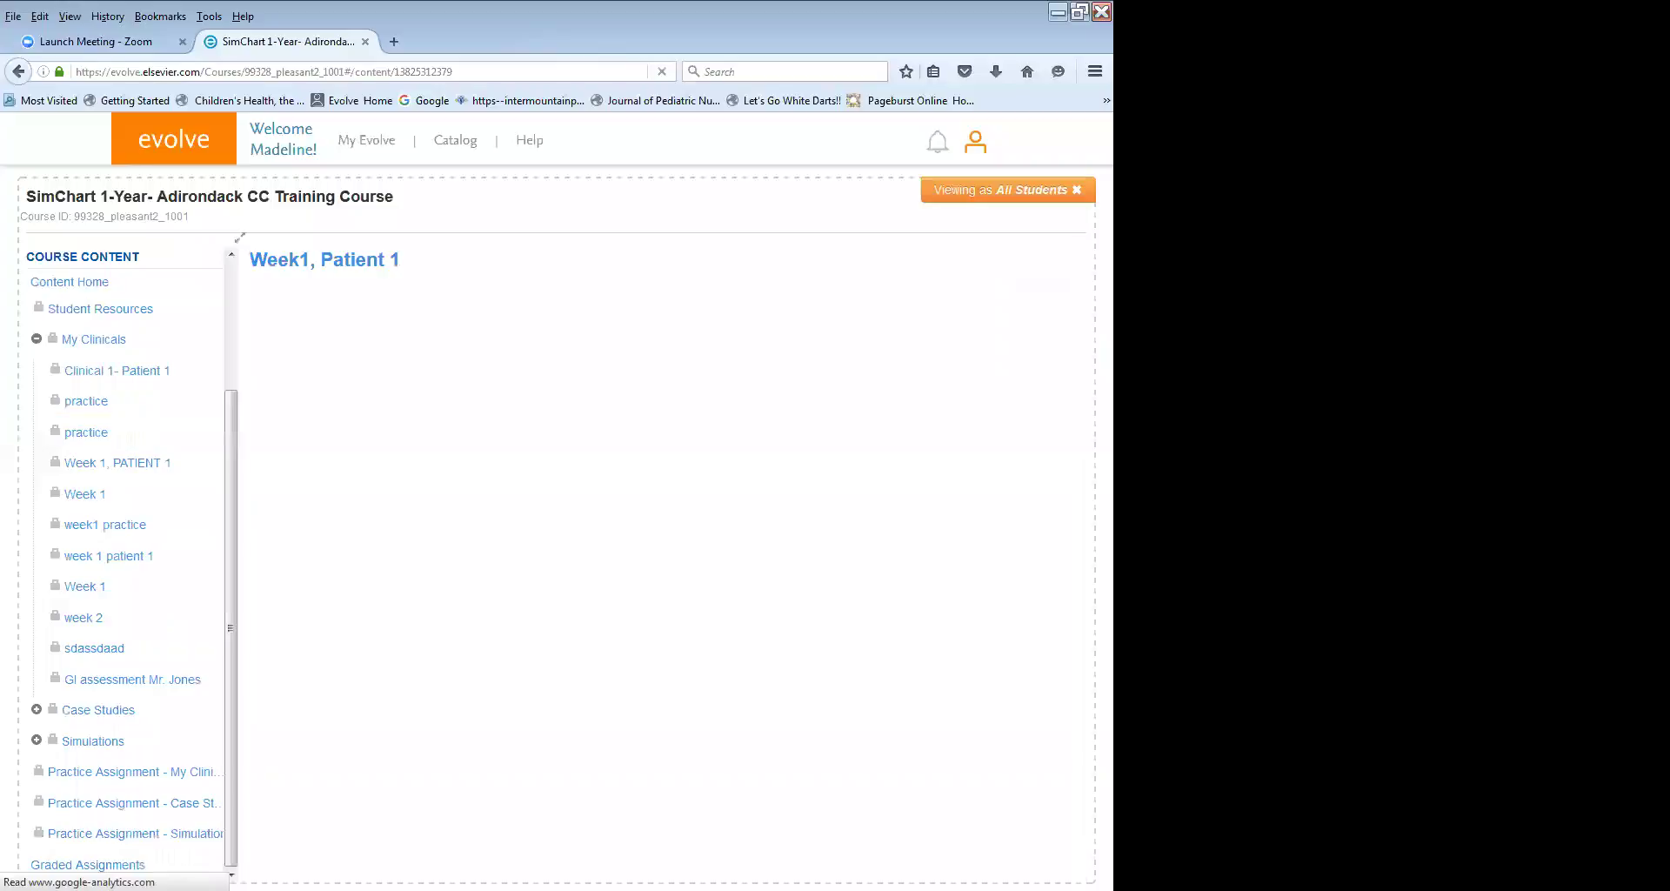
left_click(122, 371)
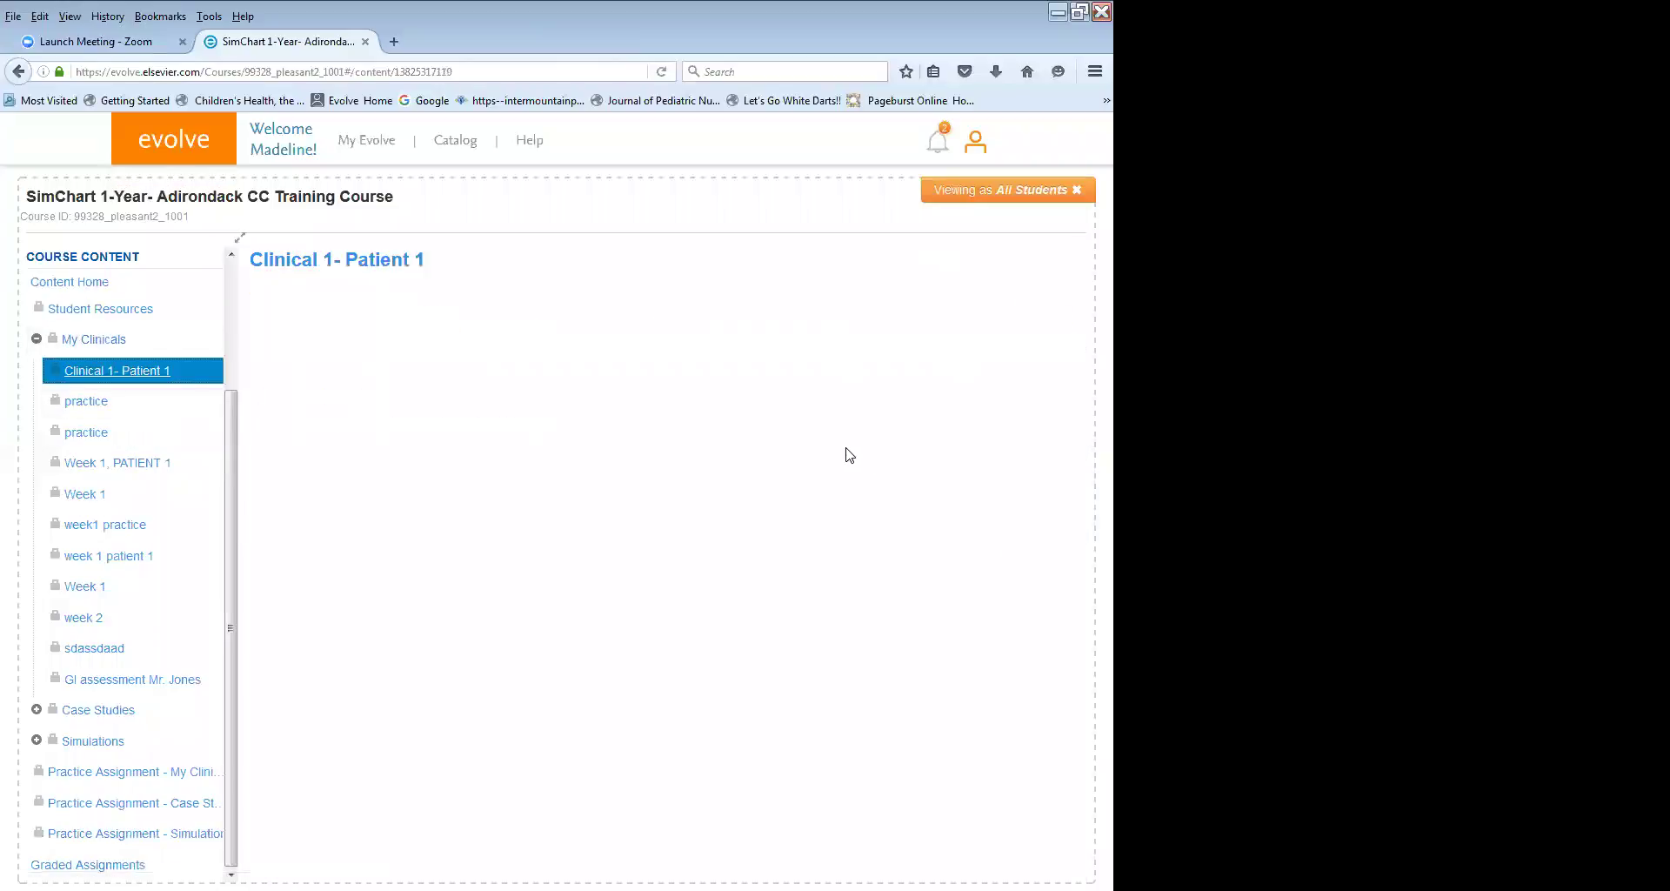
left_click(388, 304)
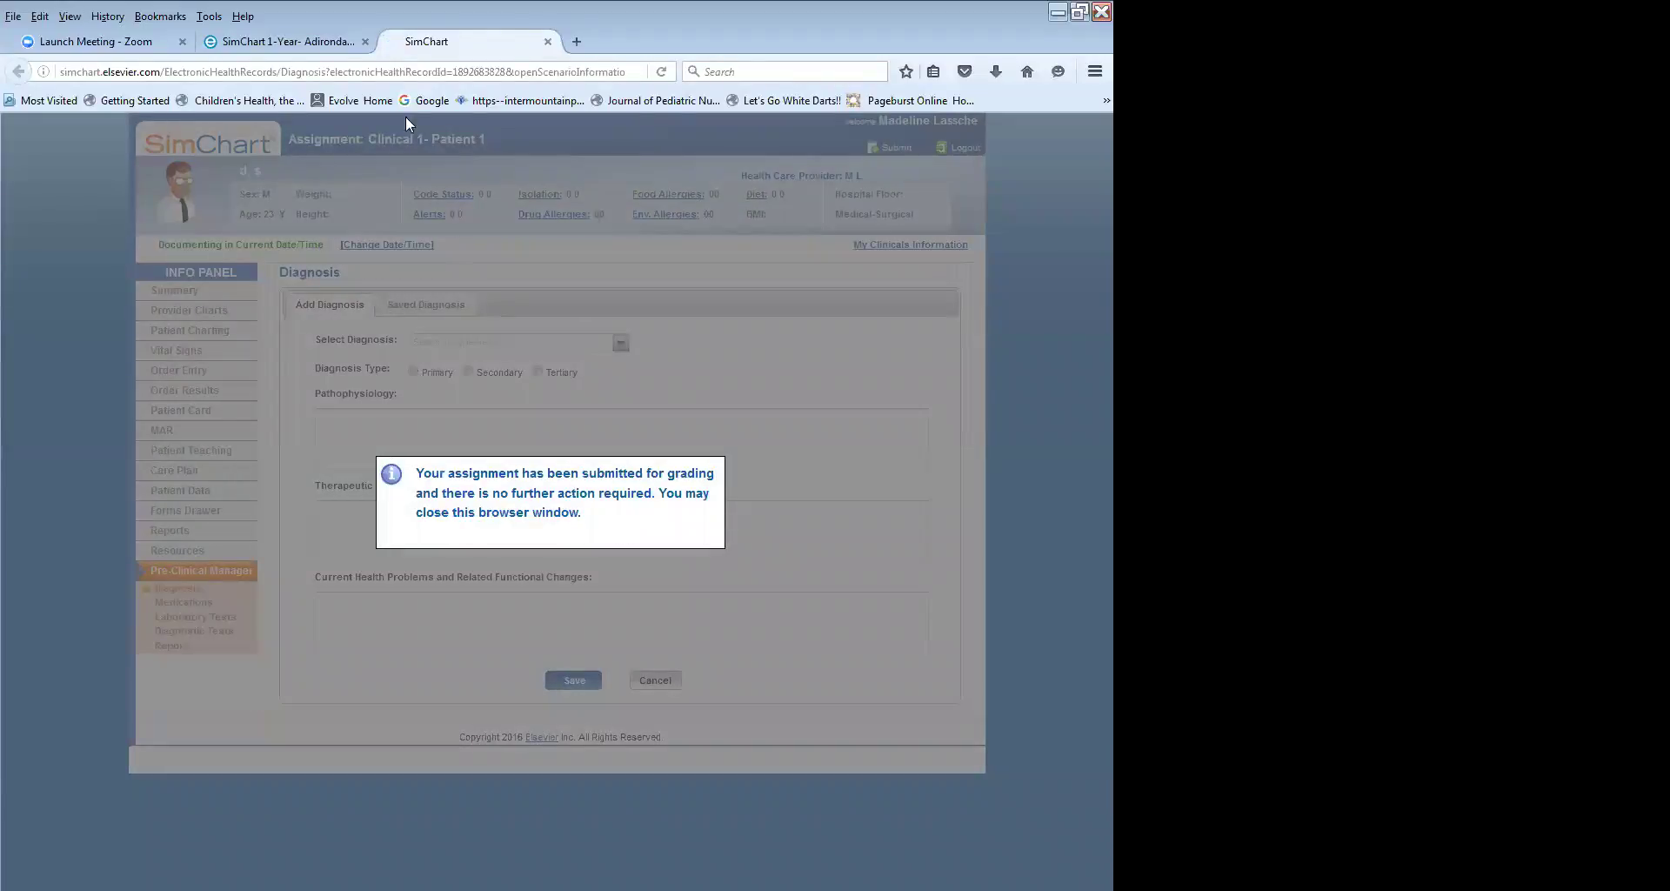
left_click(548, 42)
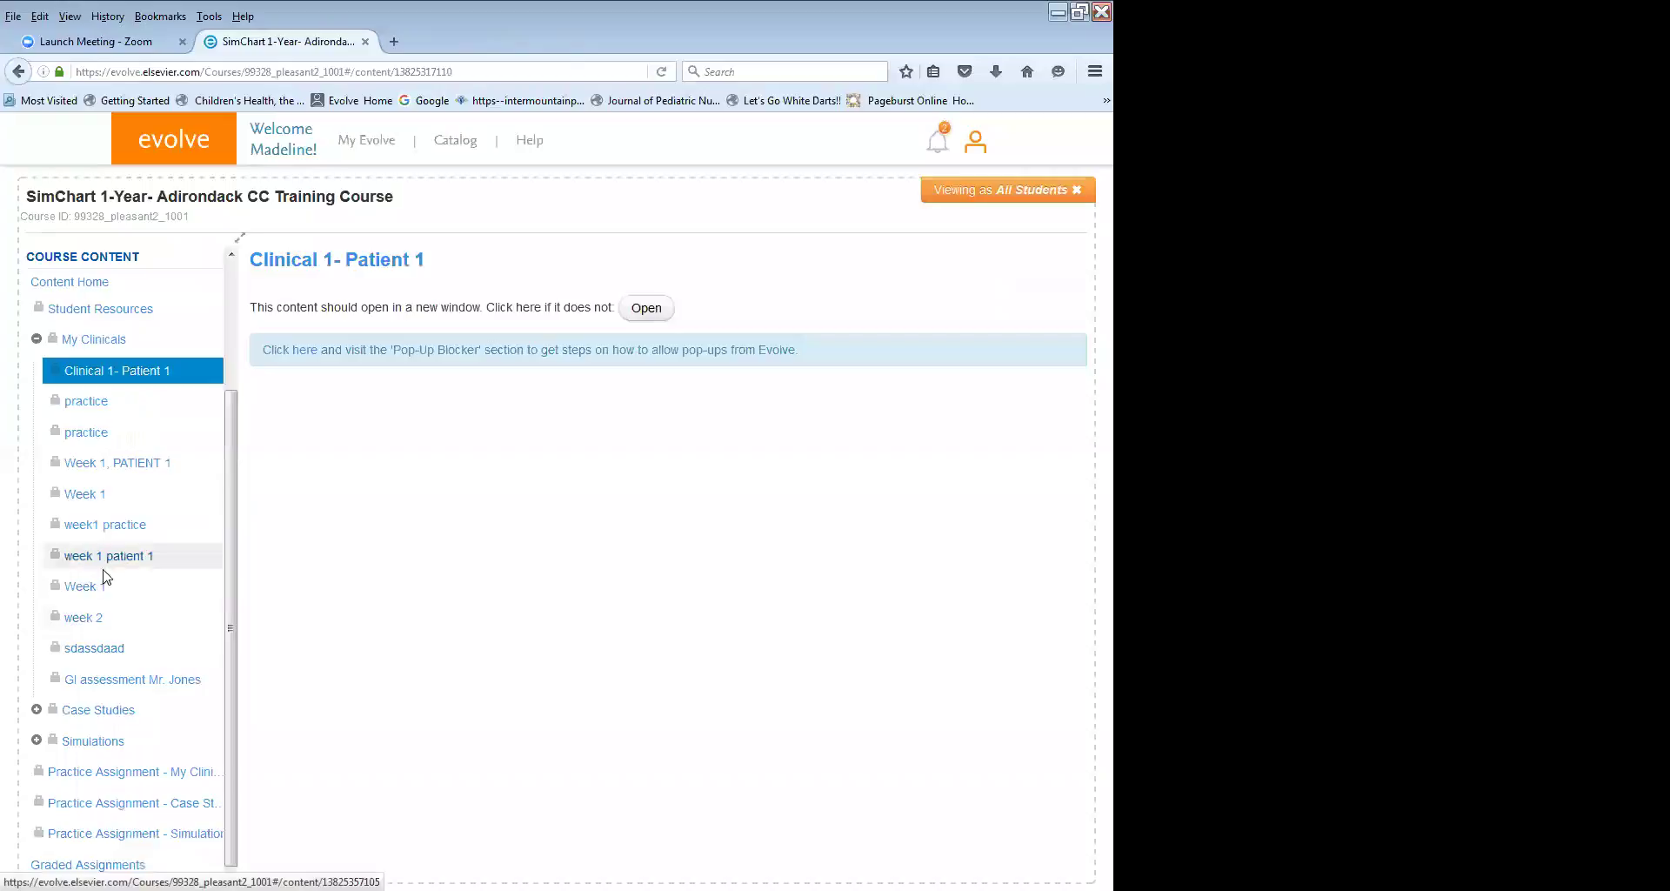
Launch and start the Week 1, PATIENT 1 assignment as a student, view its Clinical Setup form and close it.
left_click(103, 457)
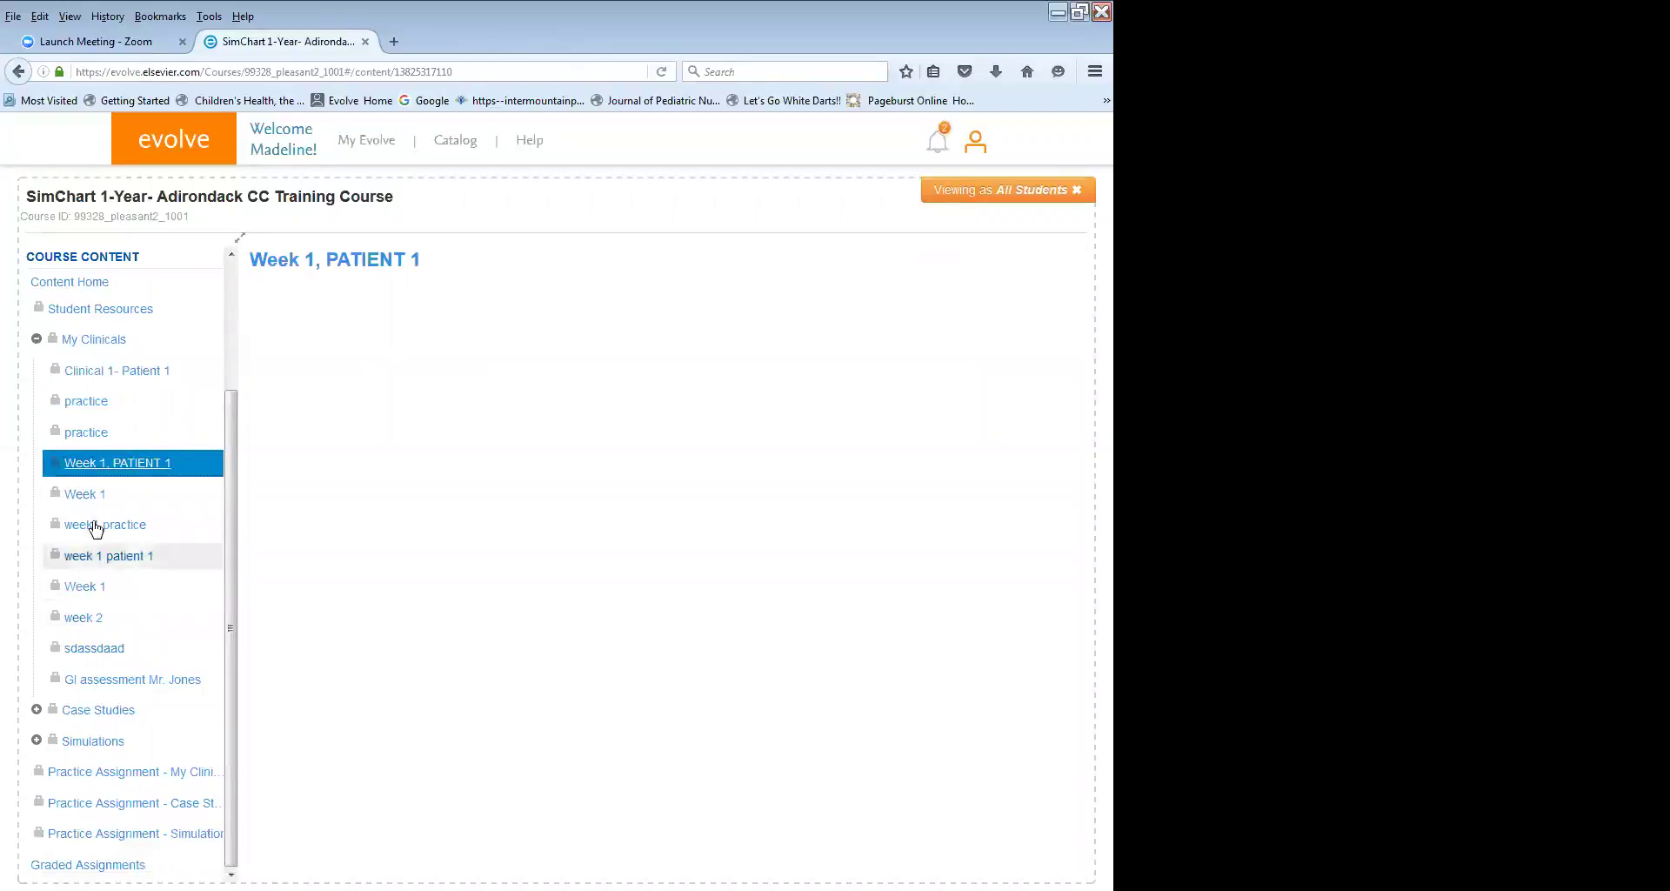
left_click(98, 373)
left_click(102, 470)
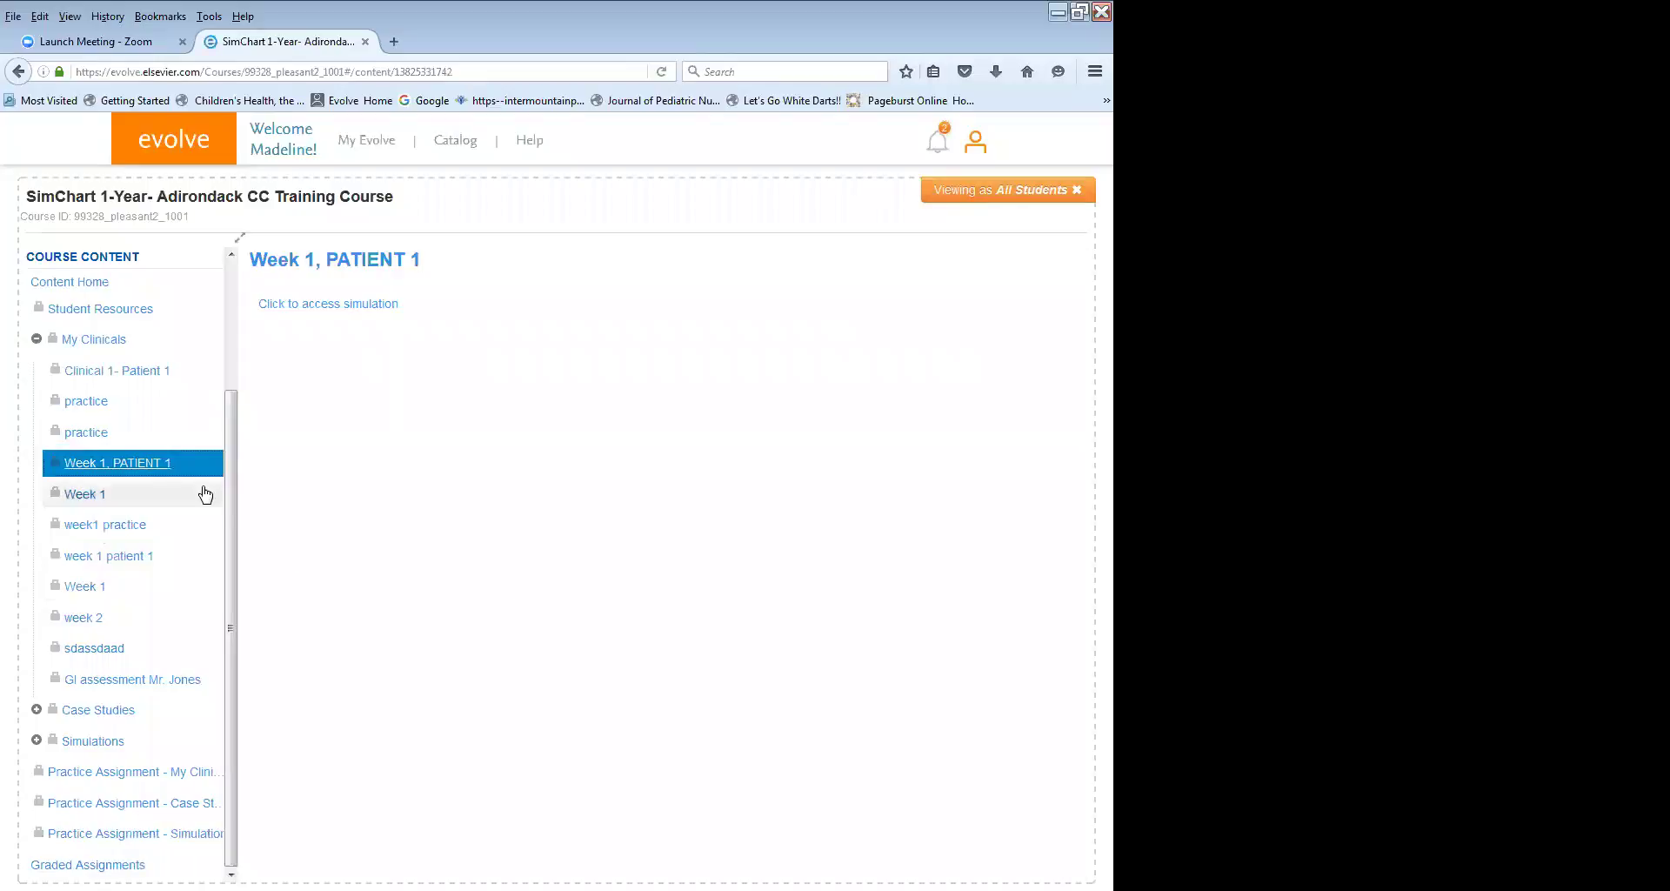
left_click(347, 308)
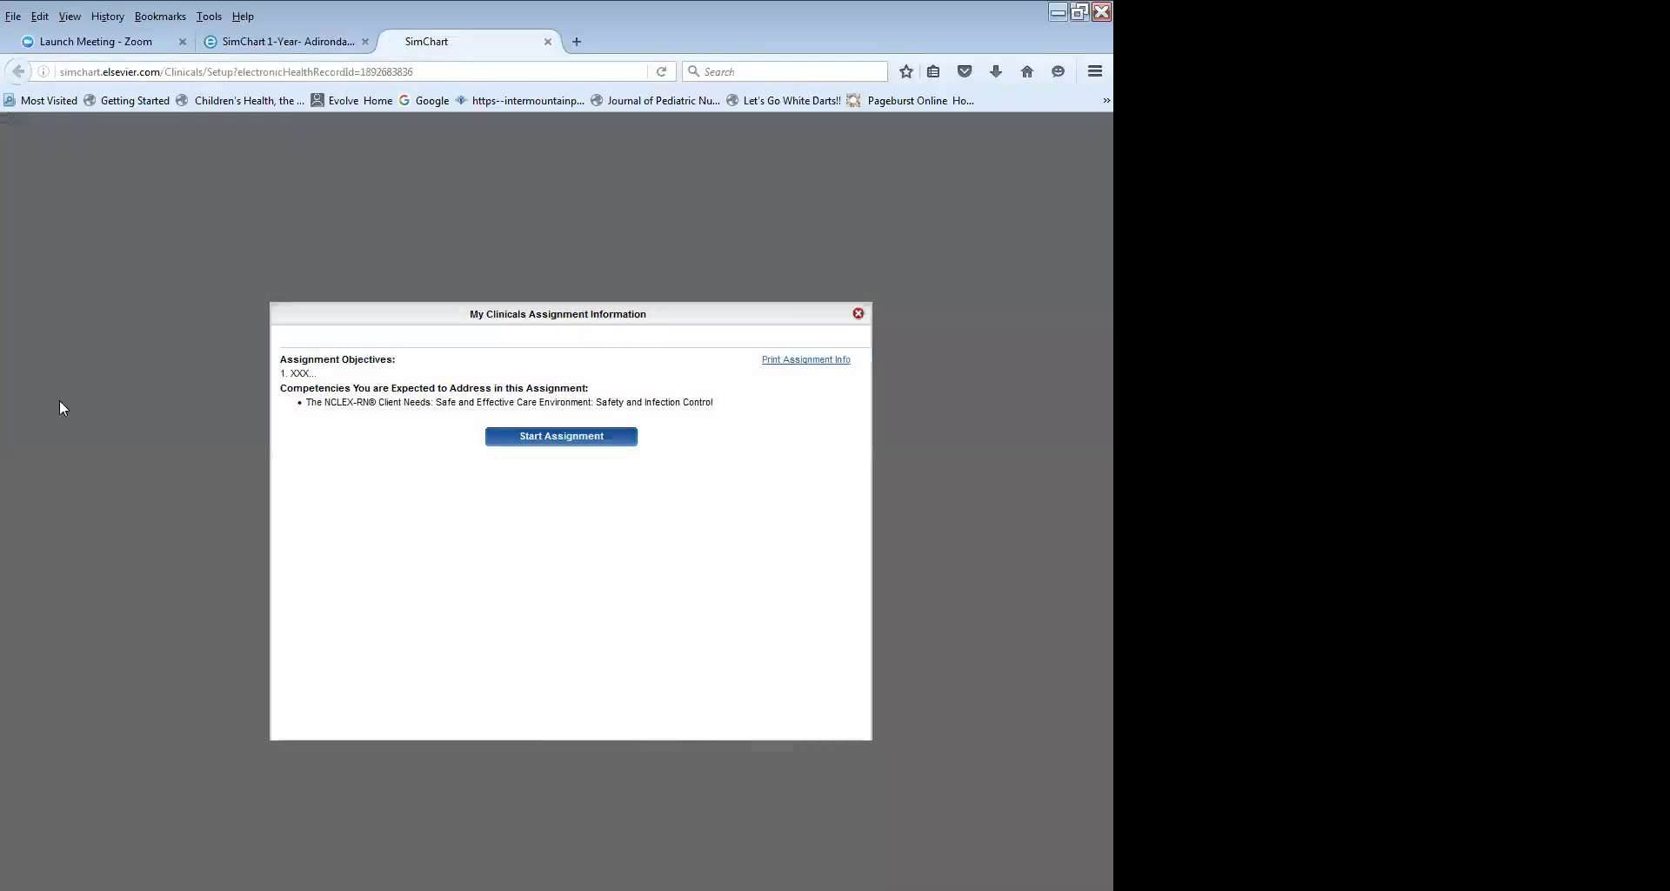
left_click(603, 442)
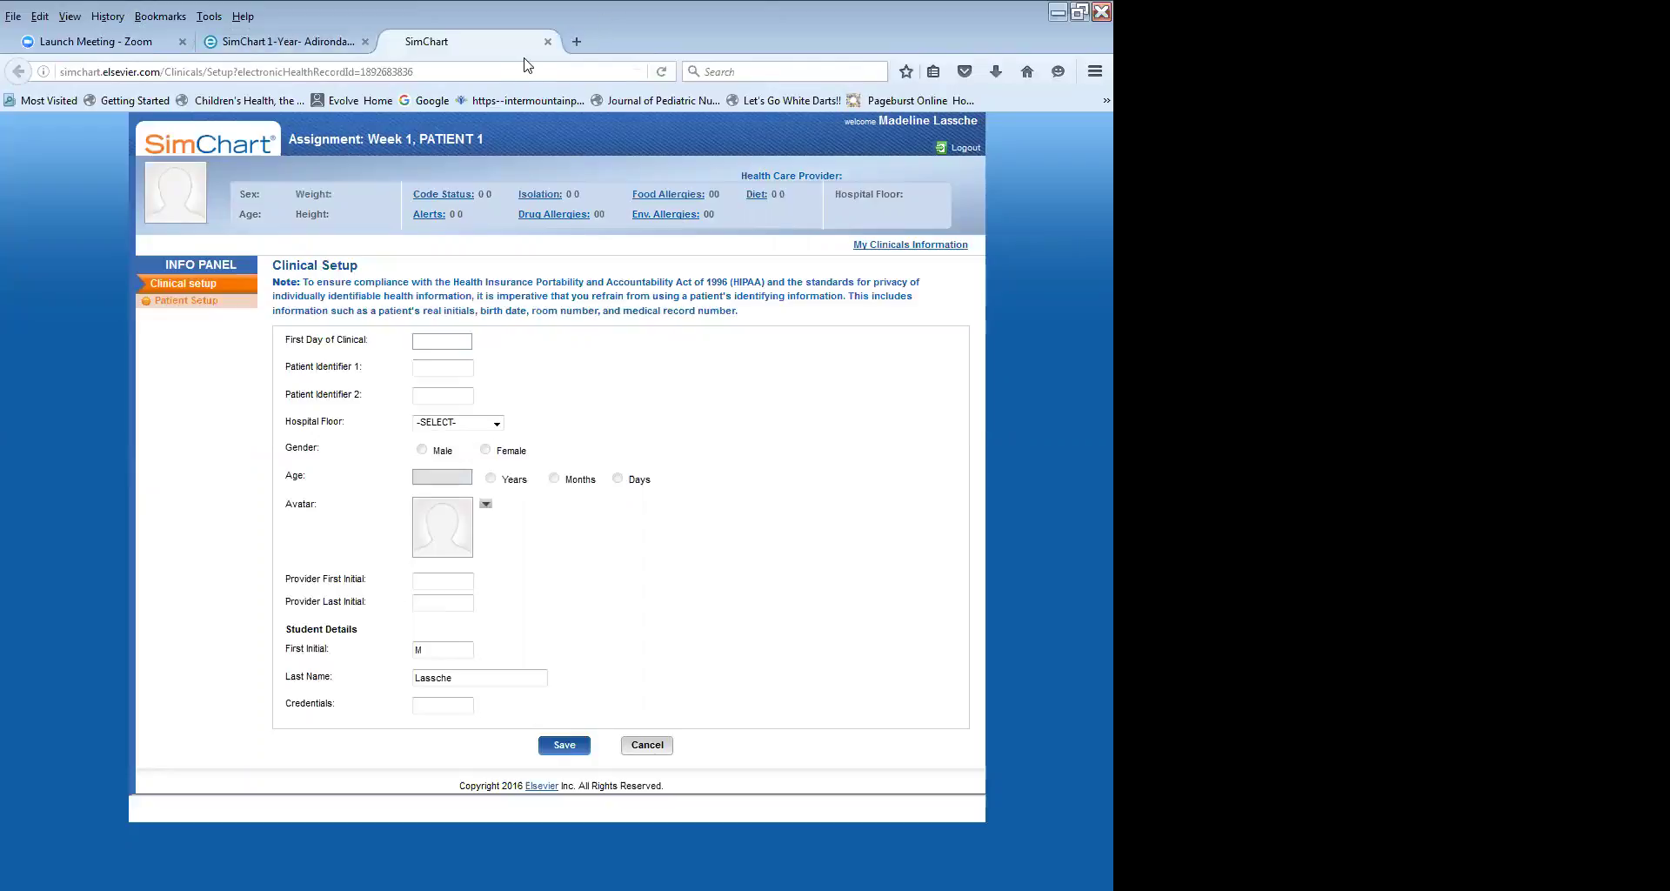
left_click(548, 41)
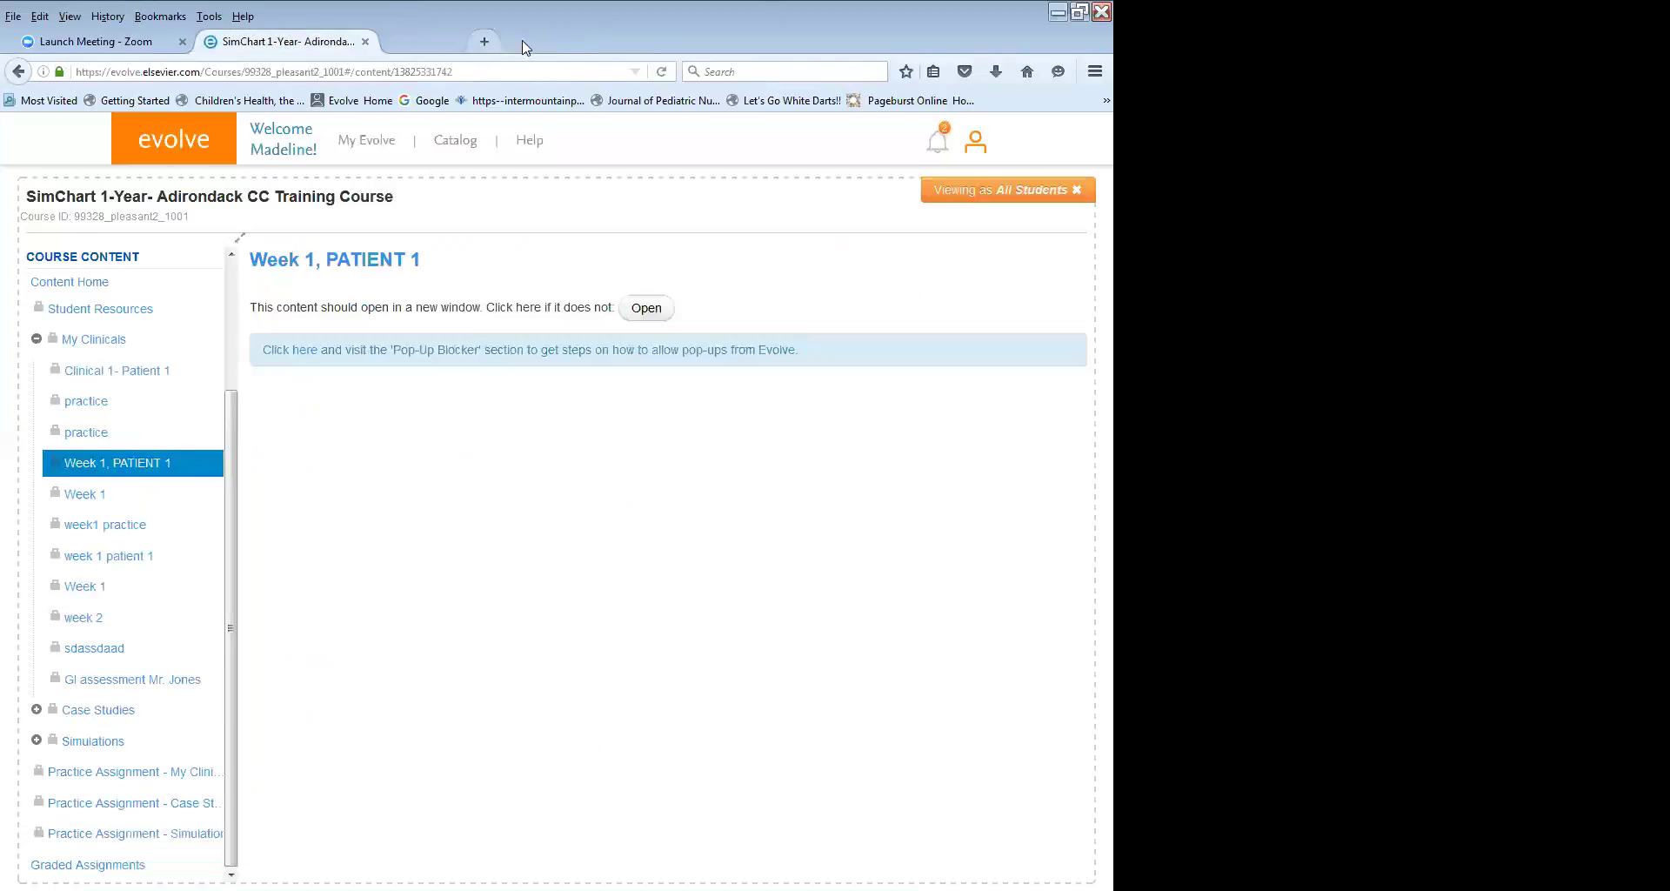
Launch the first practice assignment in My Clinicals, view its Clinical Setup form and close it.
left_click(87, 402)
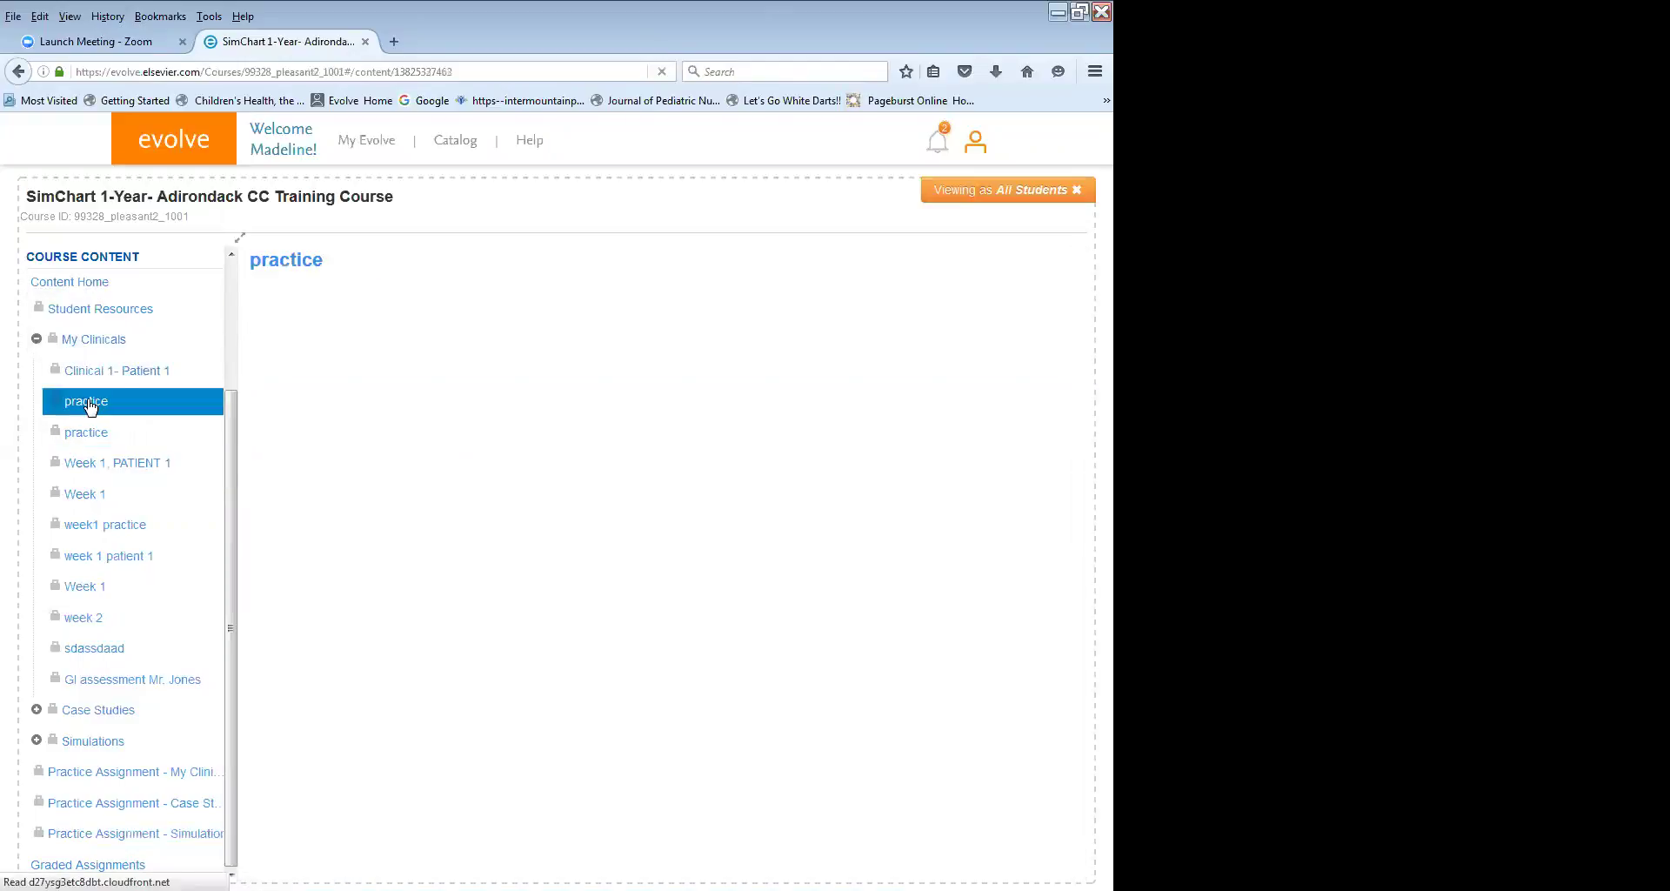
left_click(376, 304)
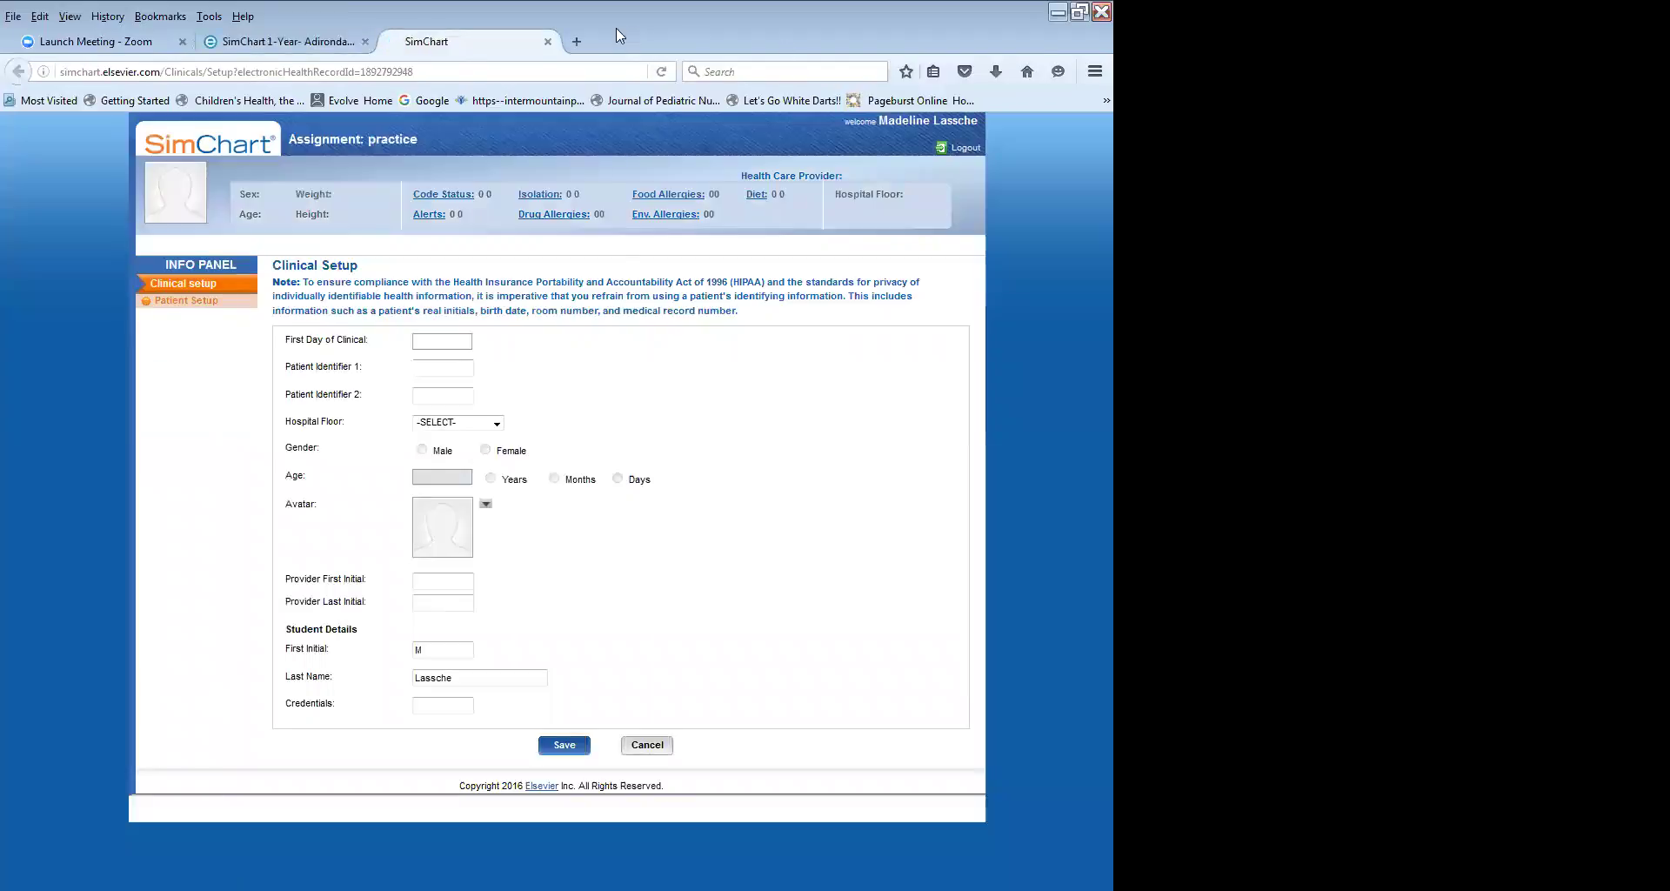
left_click(547, 42)
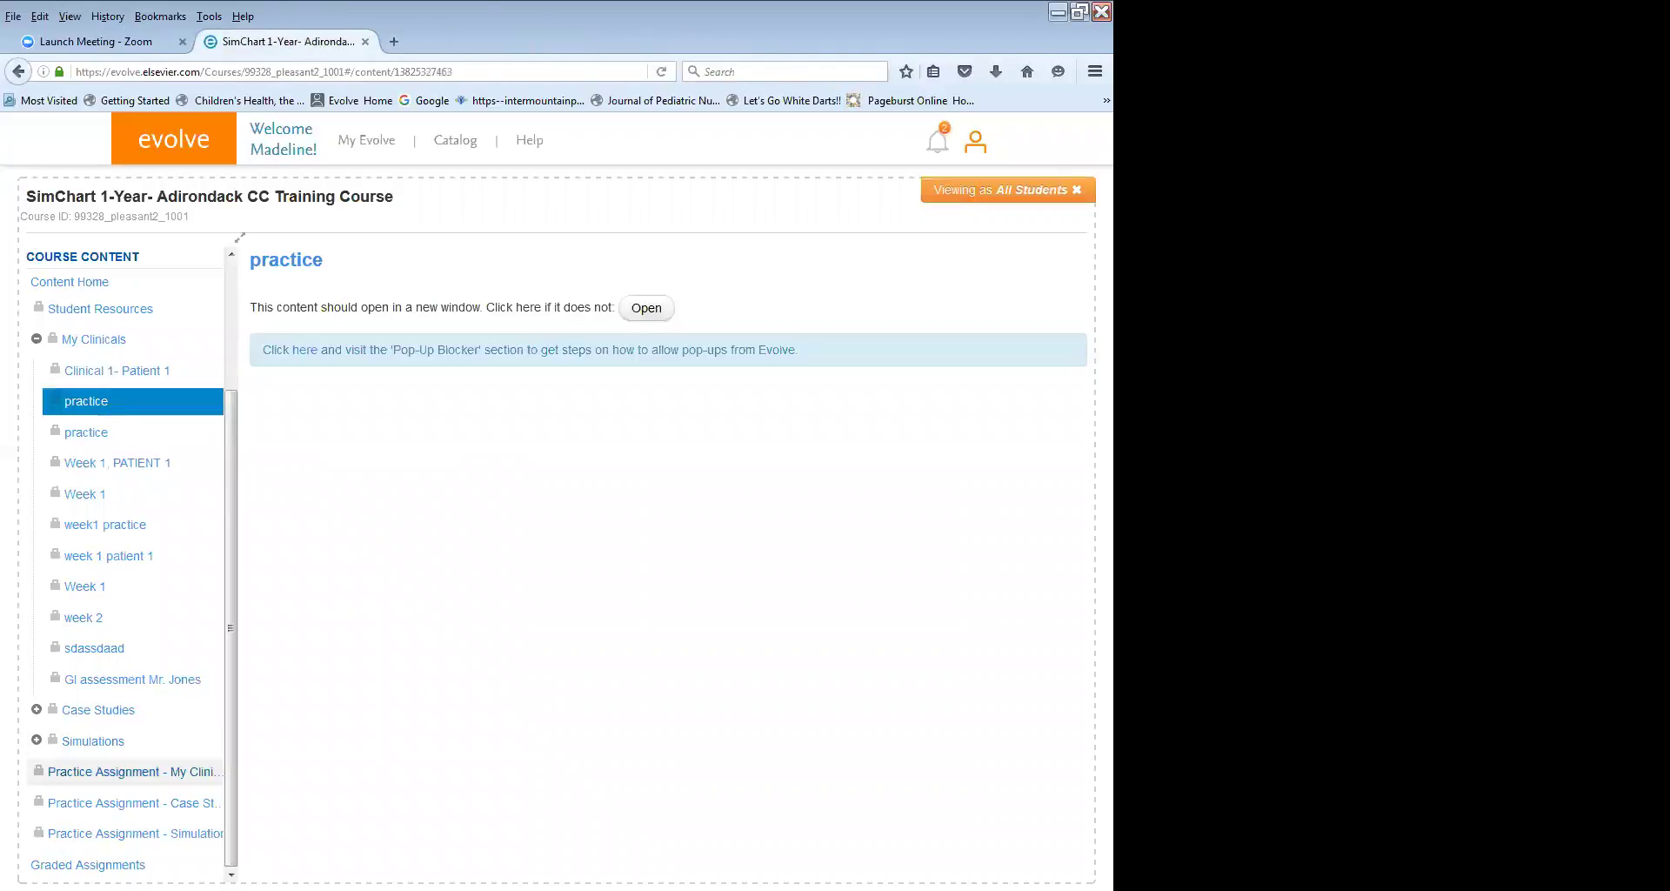
Recheck the Clinical 1- Patient 1 assignment as a student, close it and look through the instructor's course content list.
left_click(106, 371)
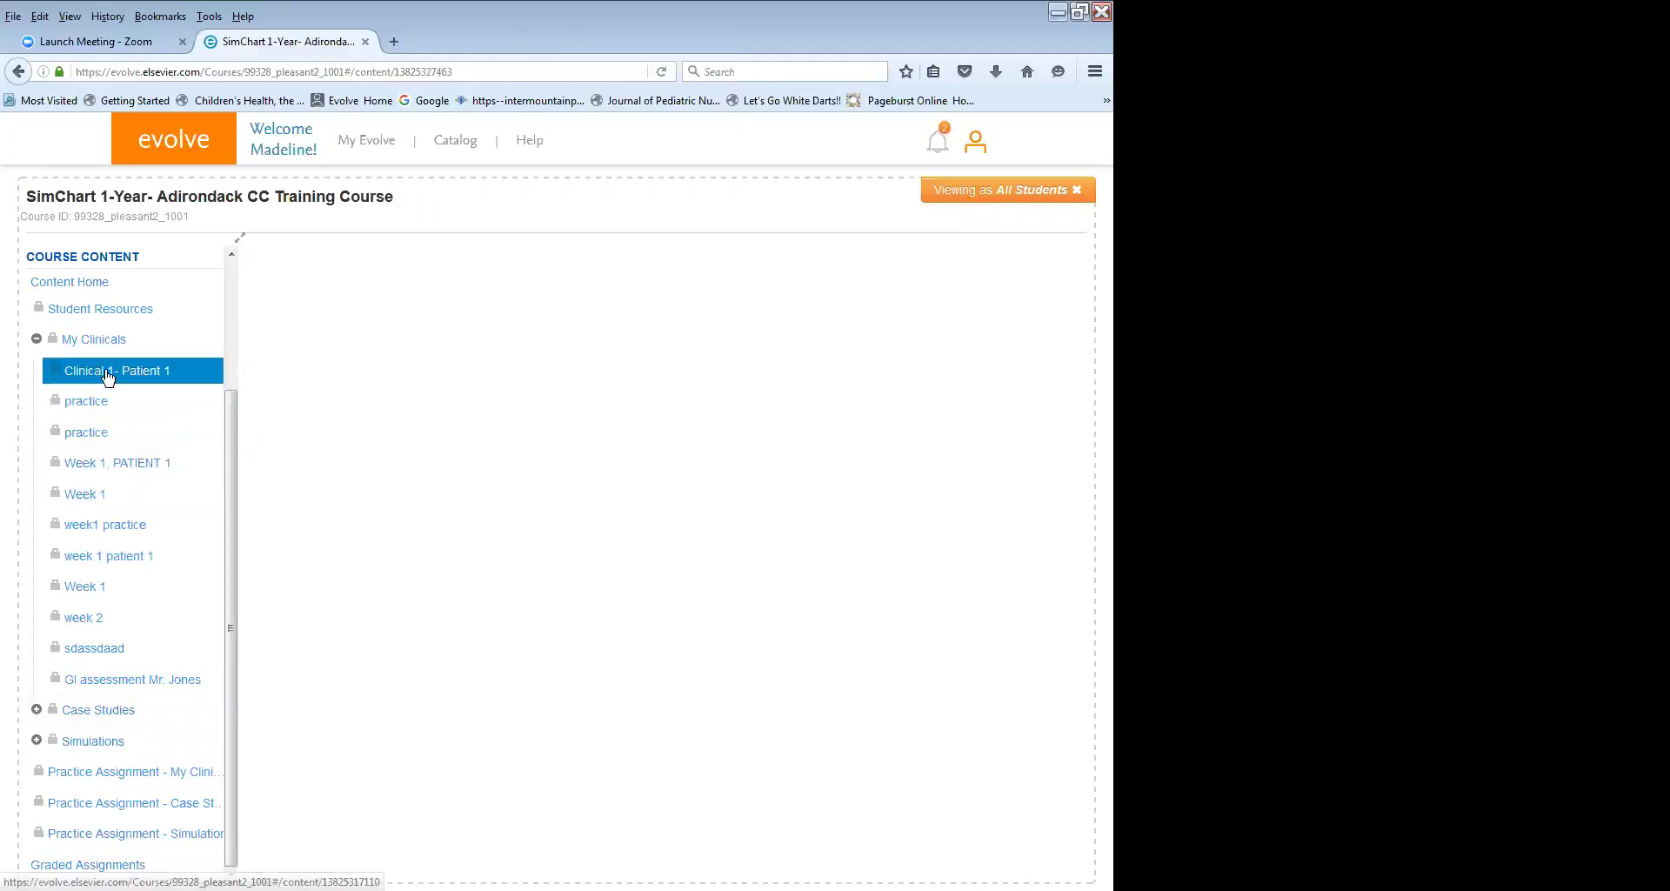
left_click(362, 310)
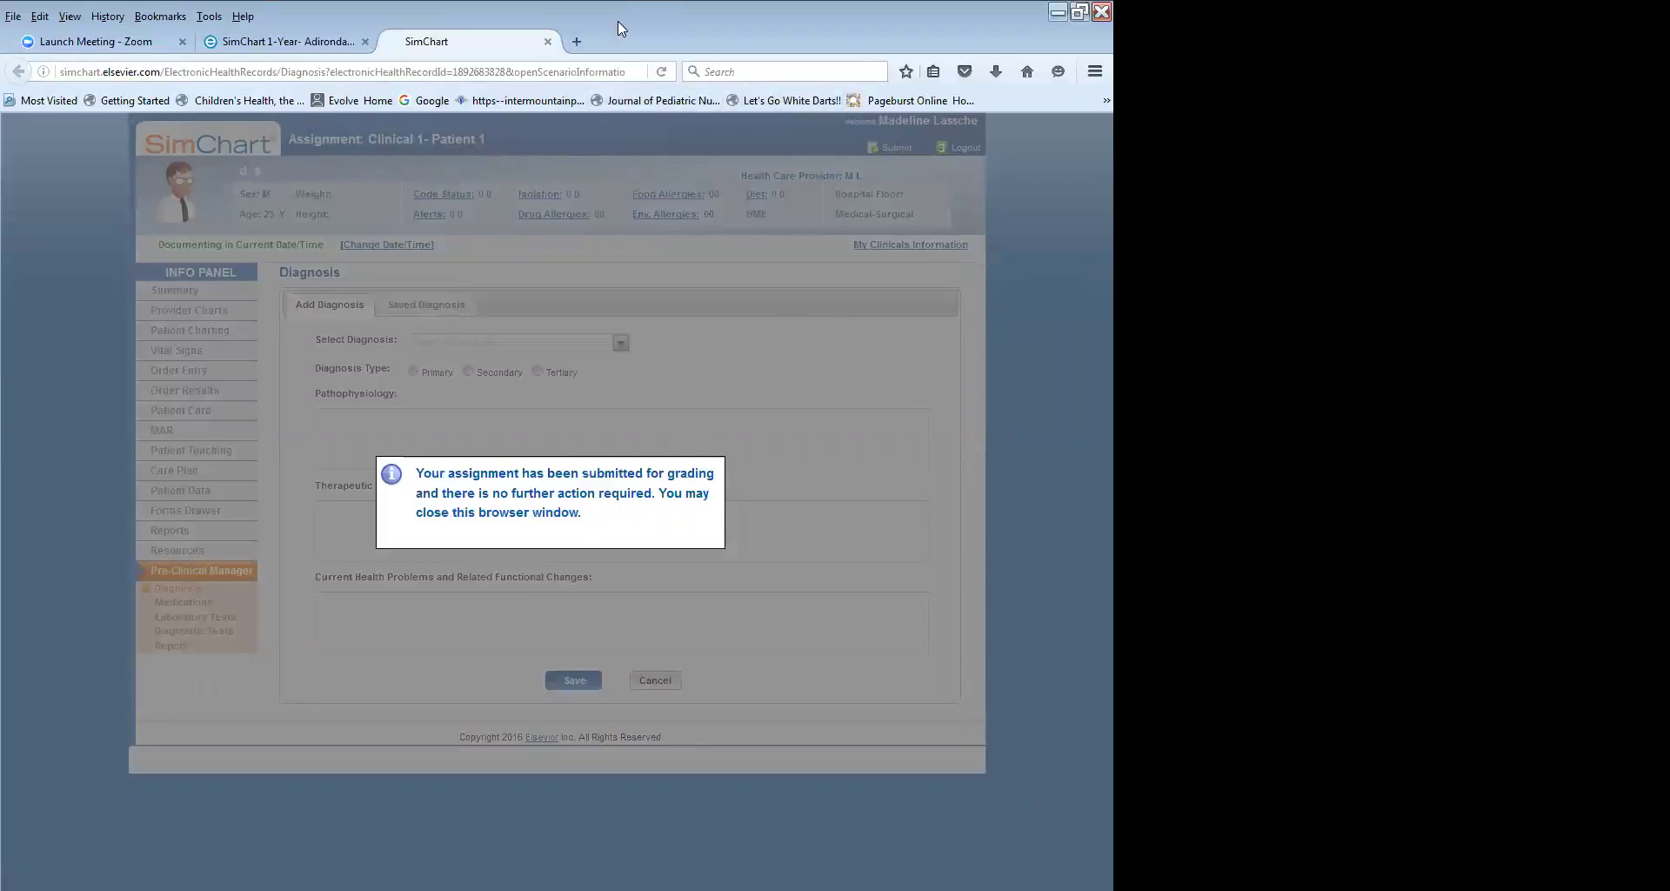
left_click(547, 40)
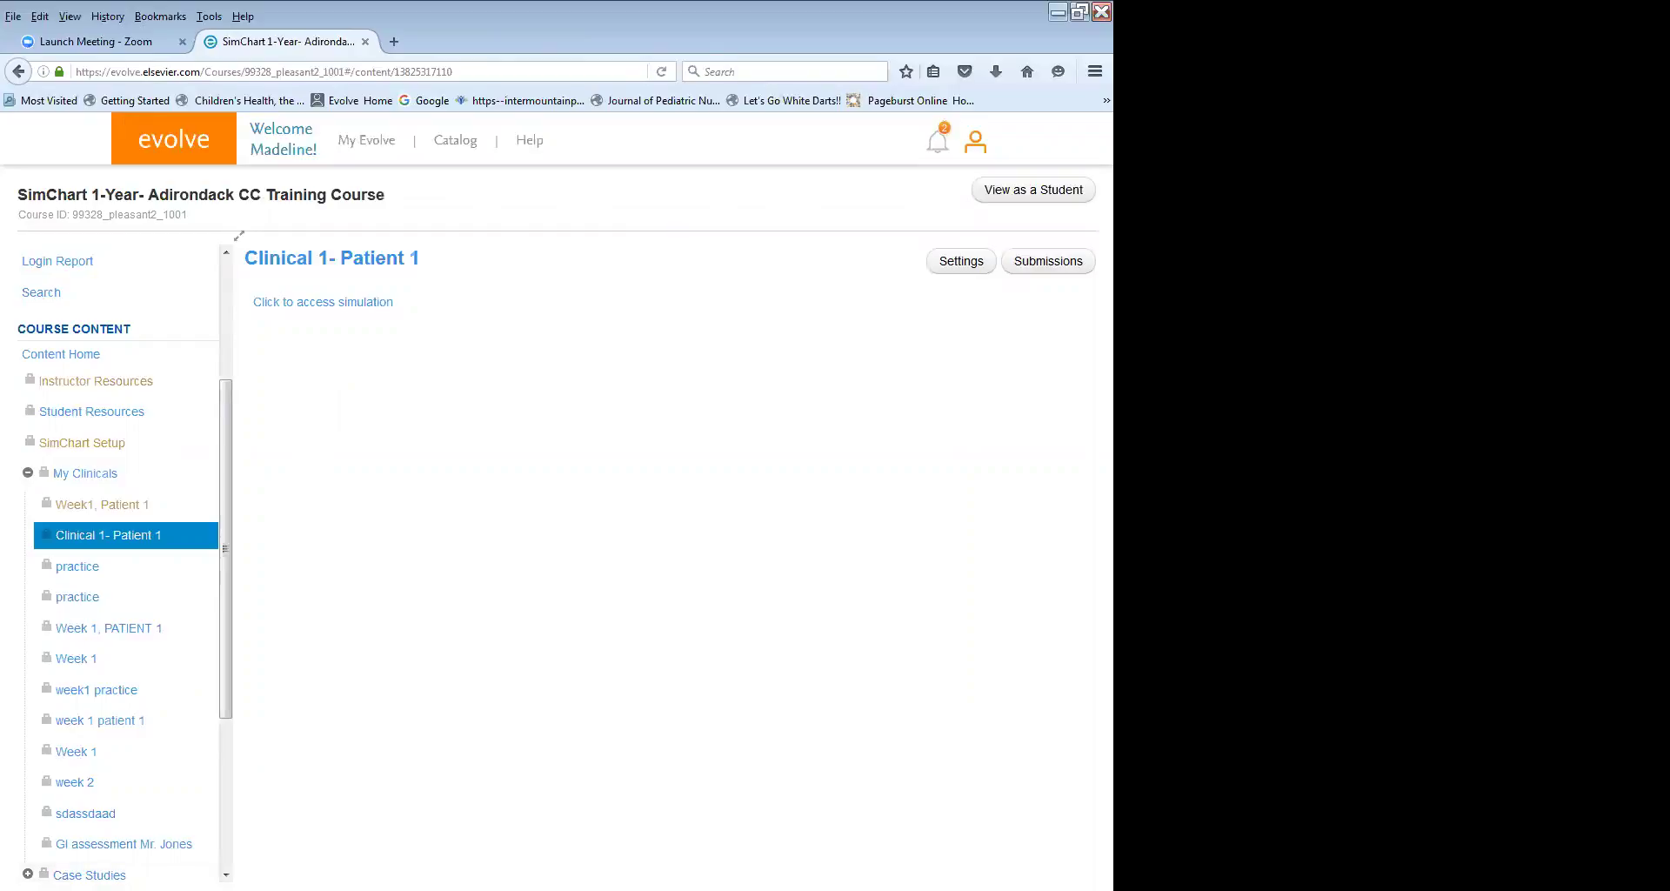
scroll(173, 522, "down", 5)
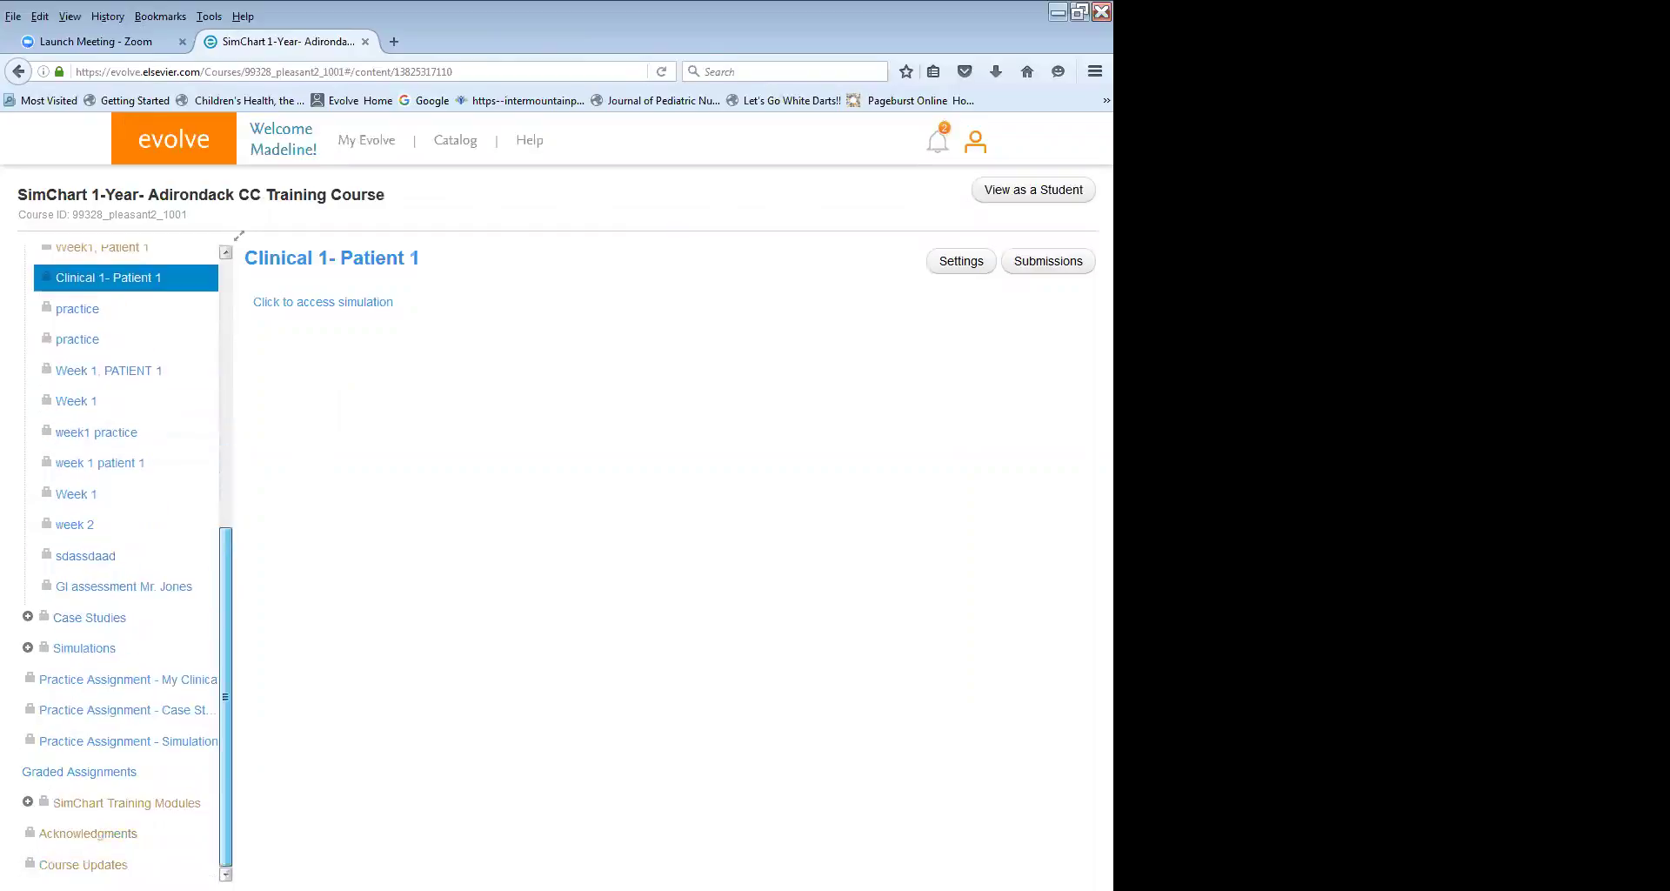
Look through the course content list and open the My Clinicals folder.
scroll(174, 522, "up", 4)
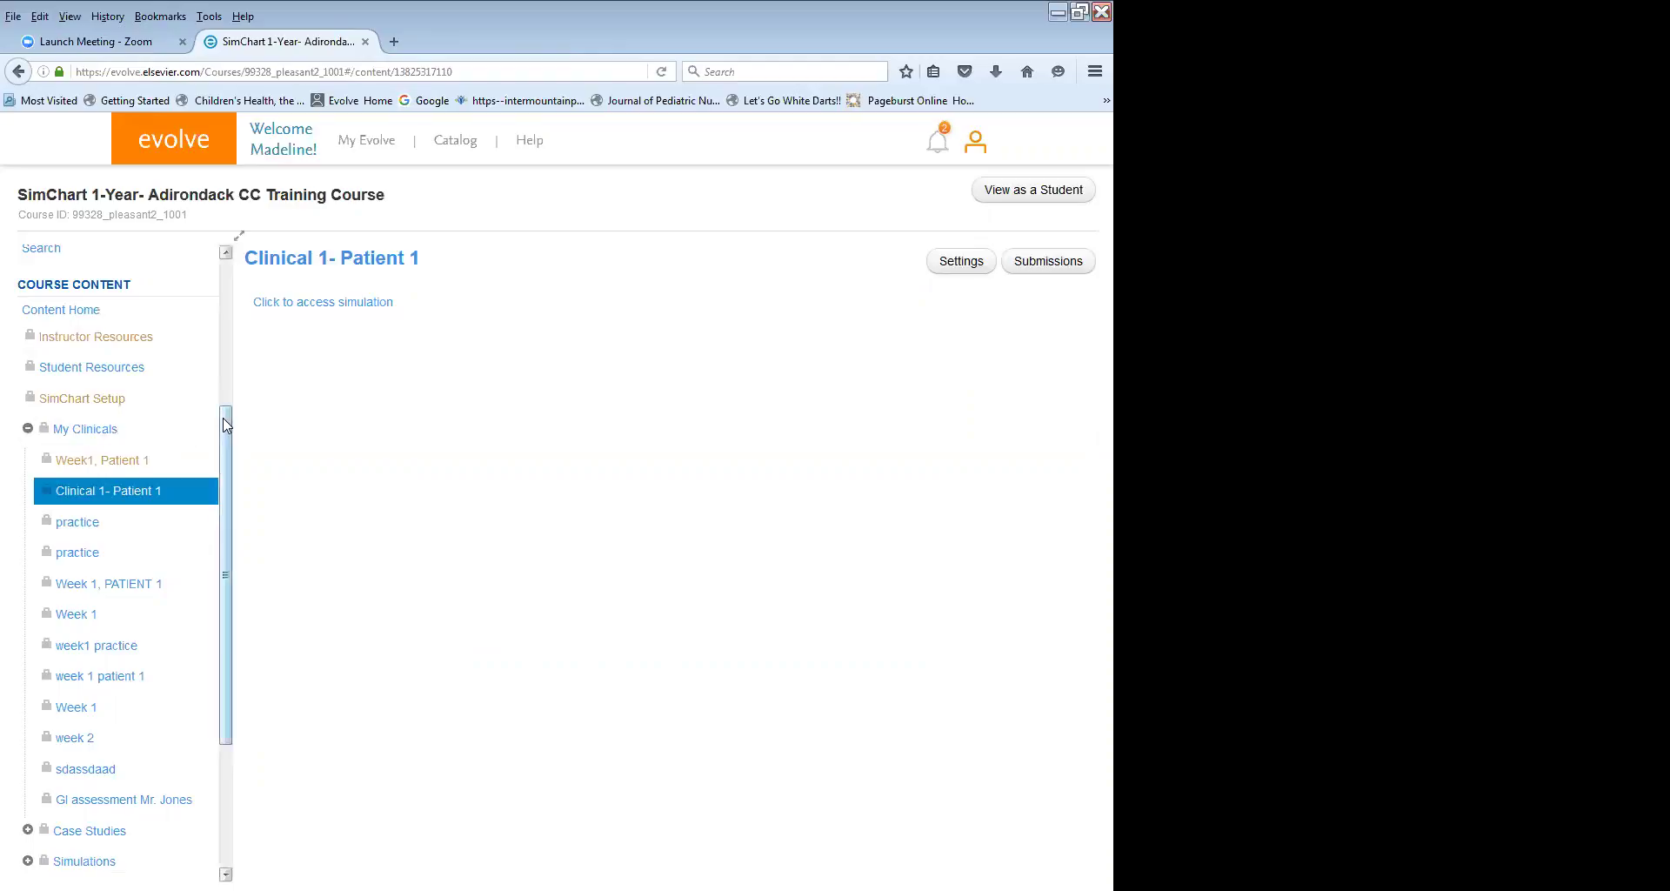
scroll(228, 409, "up", 5)
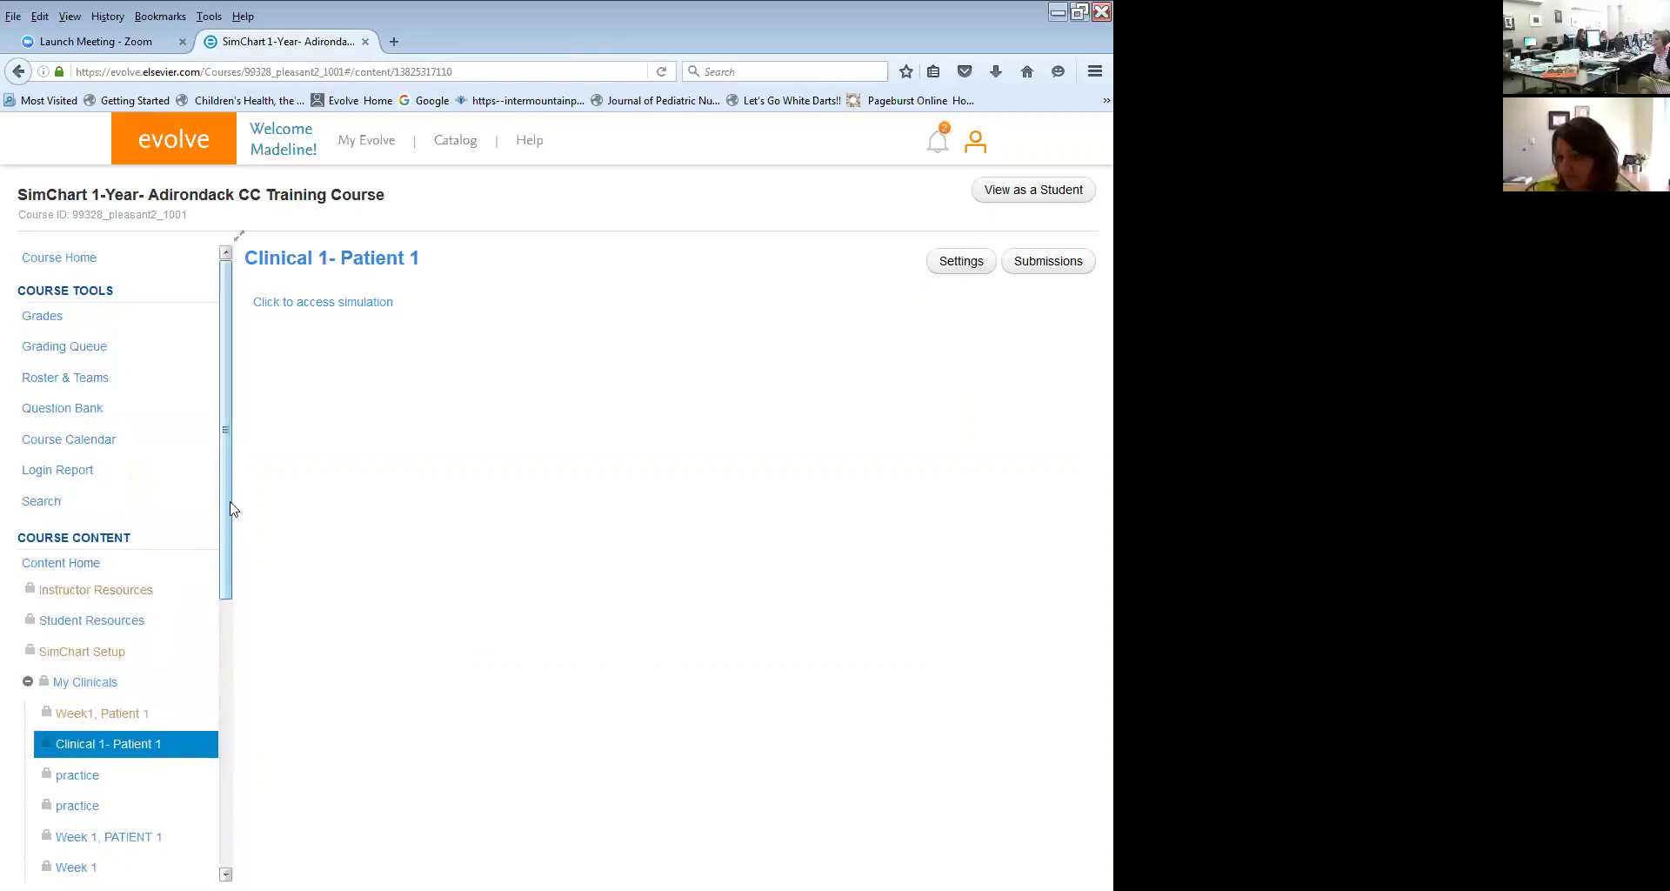
scroll(150, 649, "down", 5)
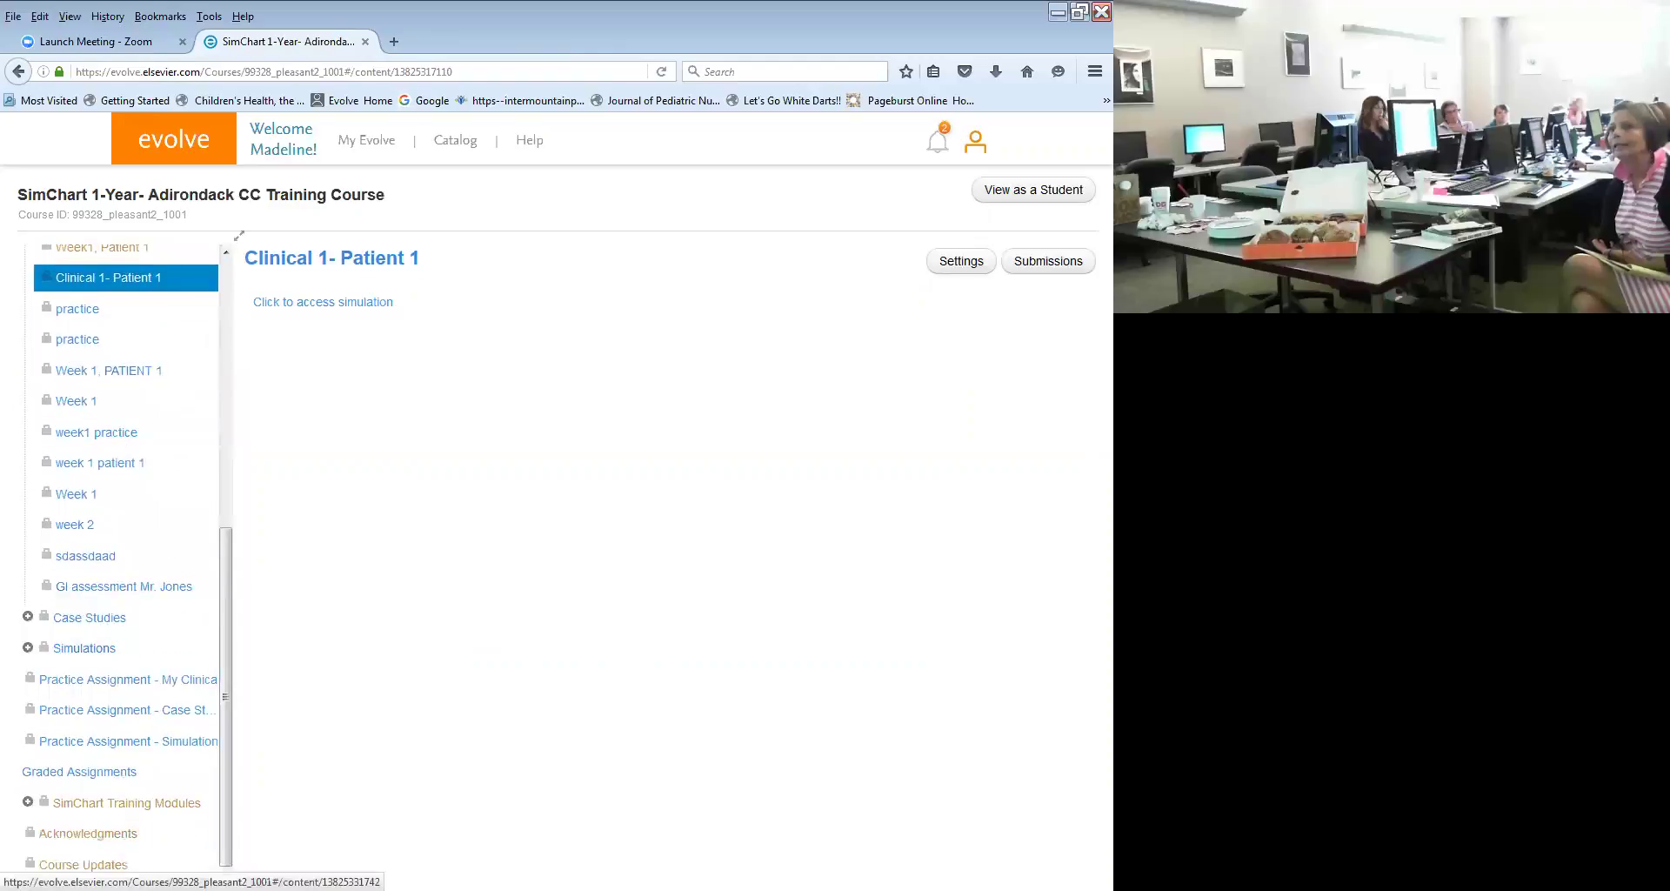
scroll(225, 644, "up", 2)
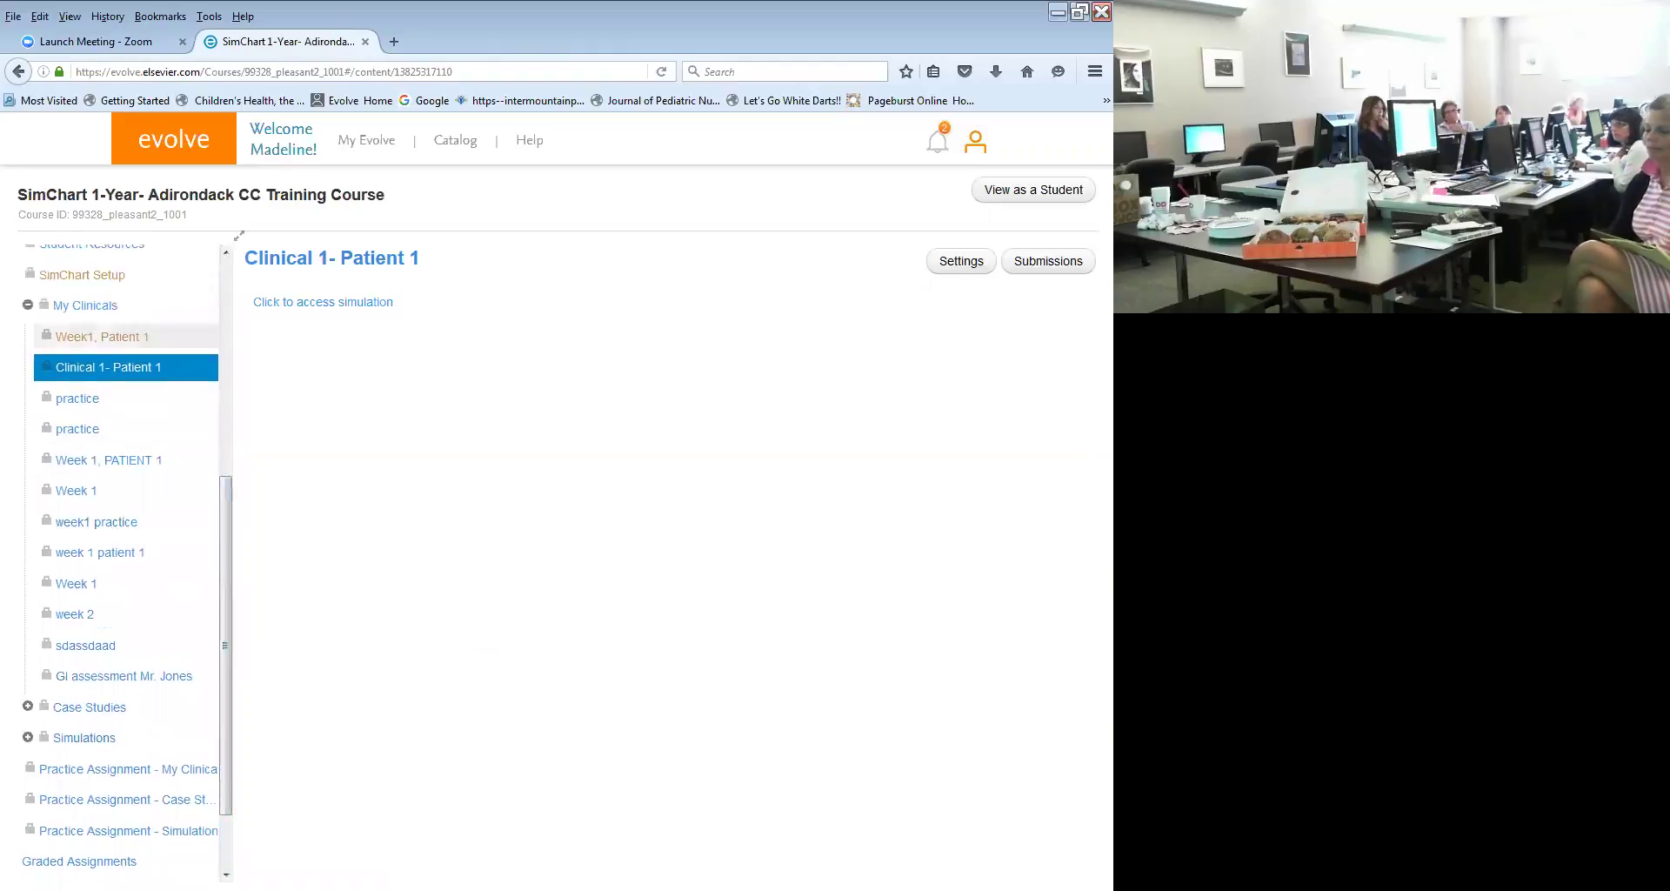
left_click(85, 305)
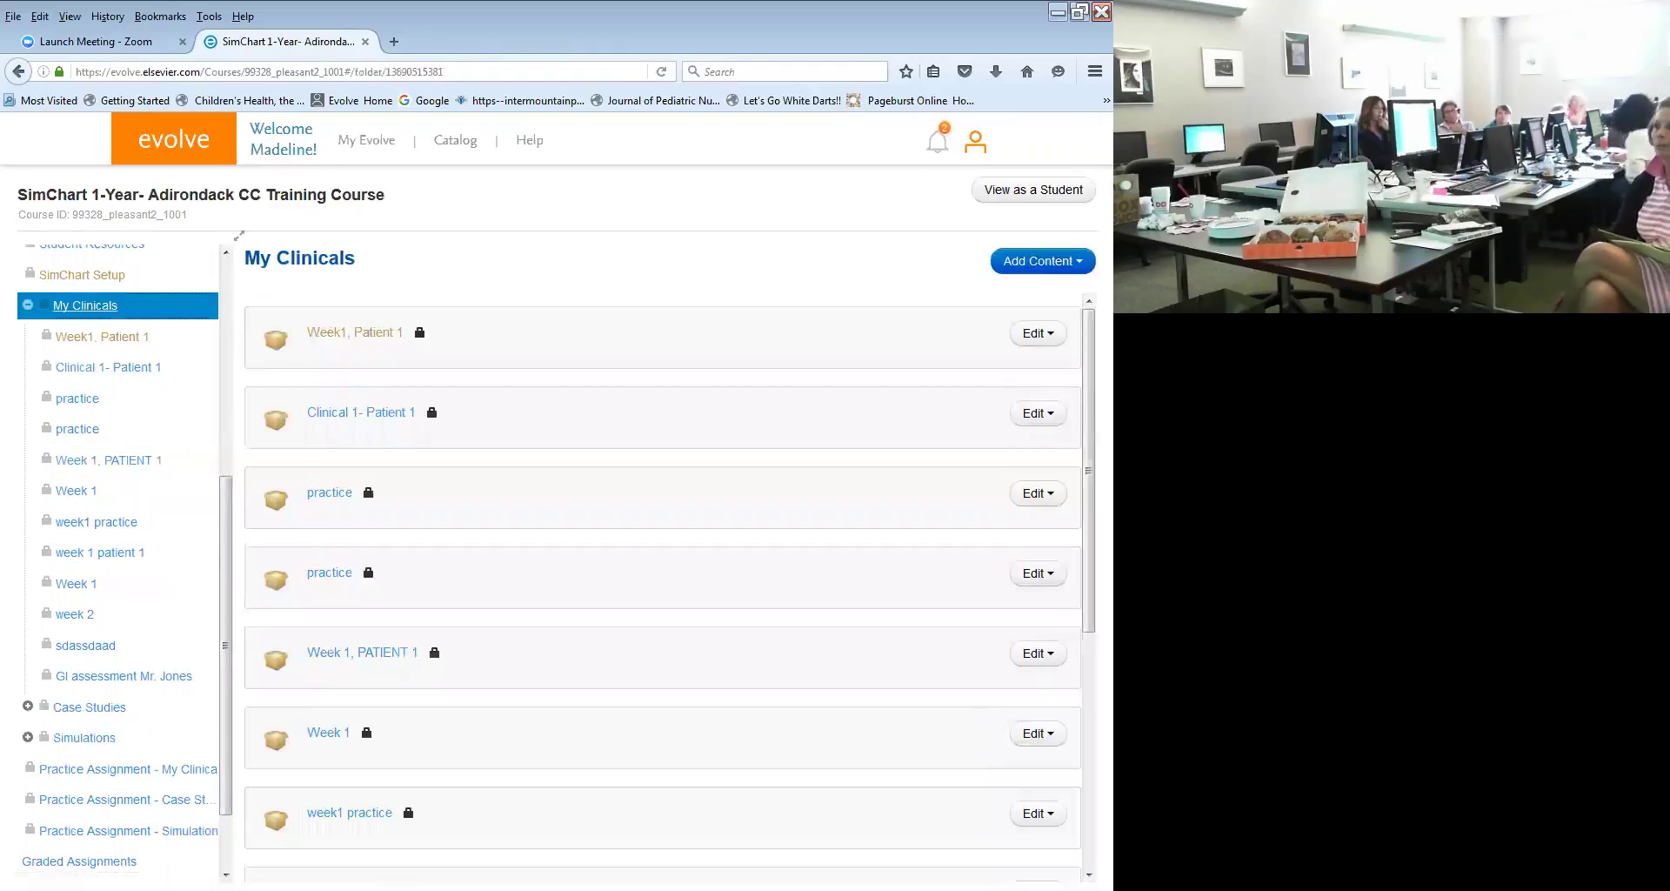
Return to the My Evolve course list and open the SimChart - Spring2016 Cohort course.
left_click(370, 141)
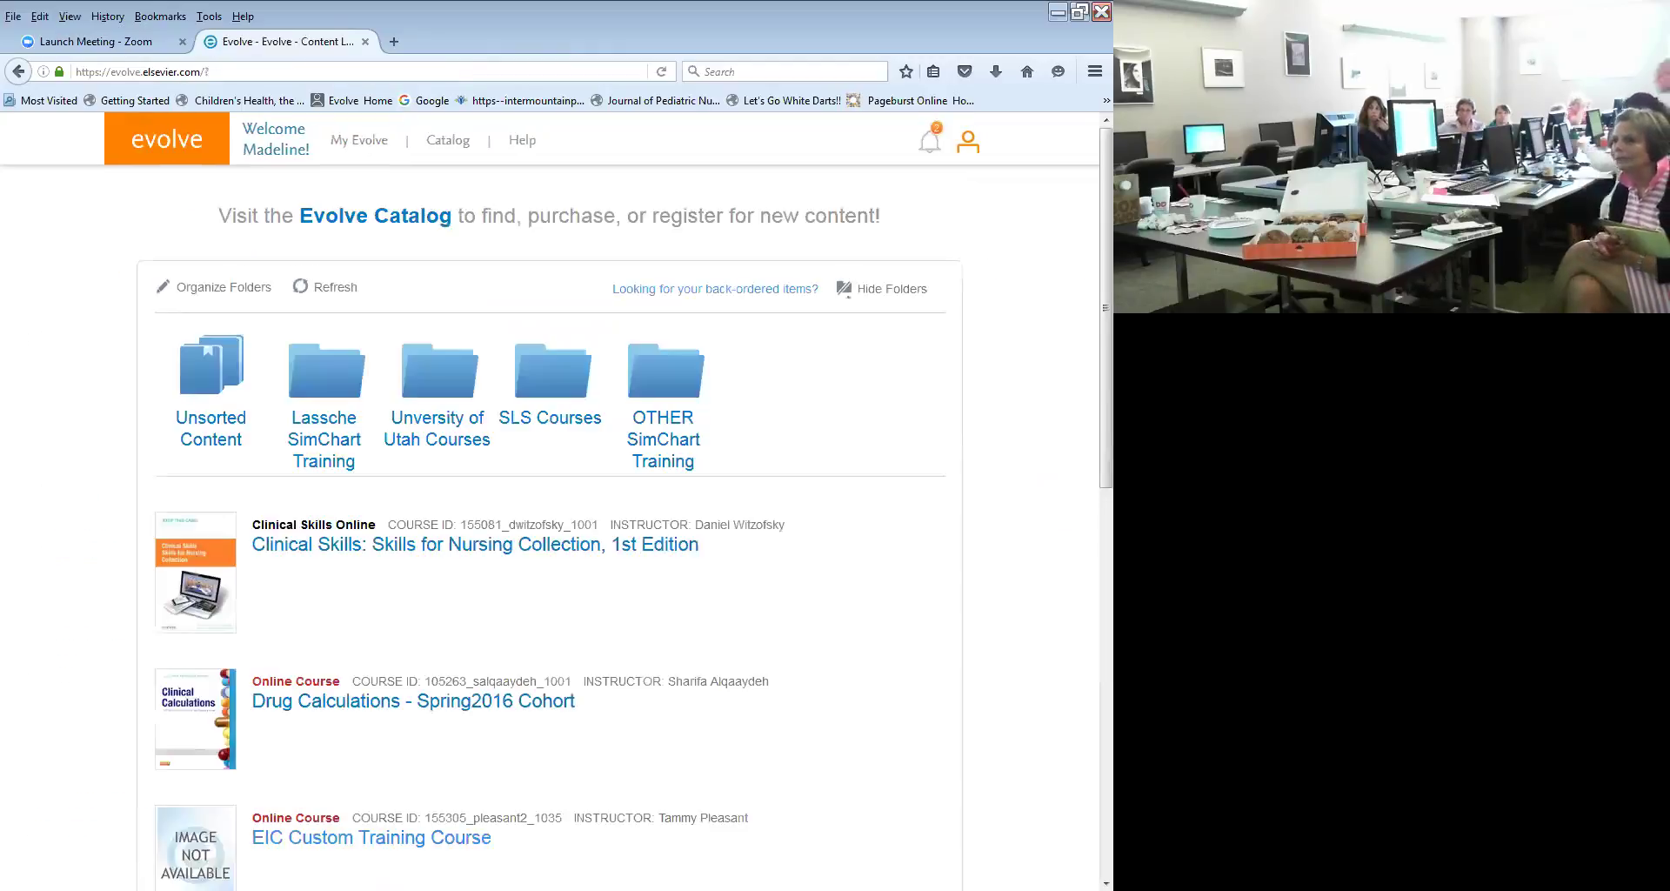
scroll(557, 500, "down", 3)
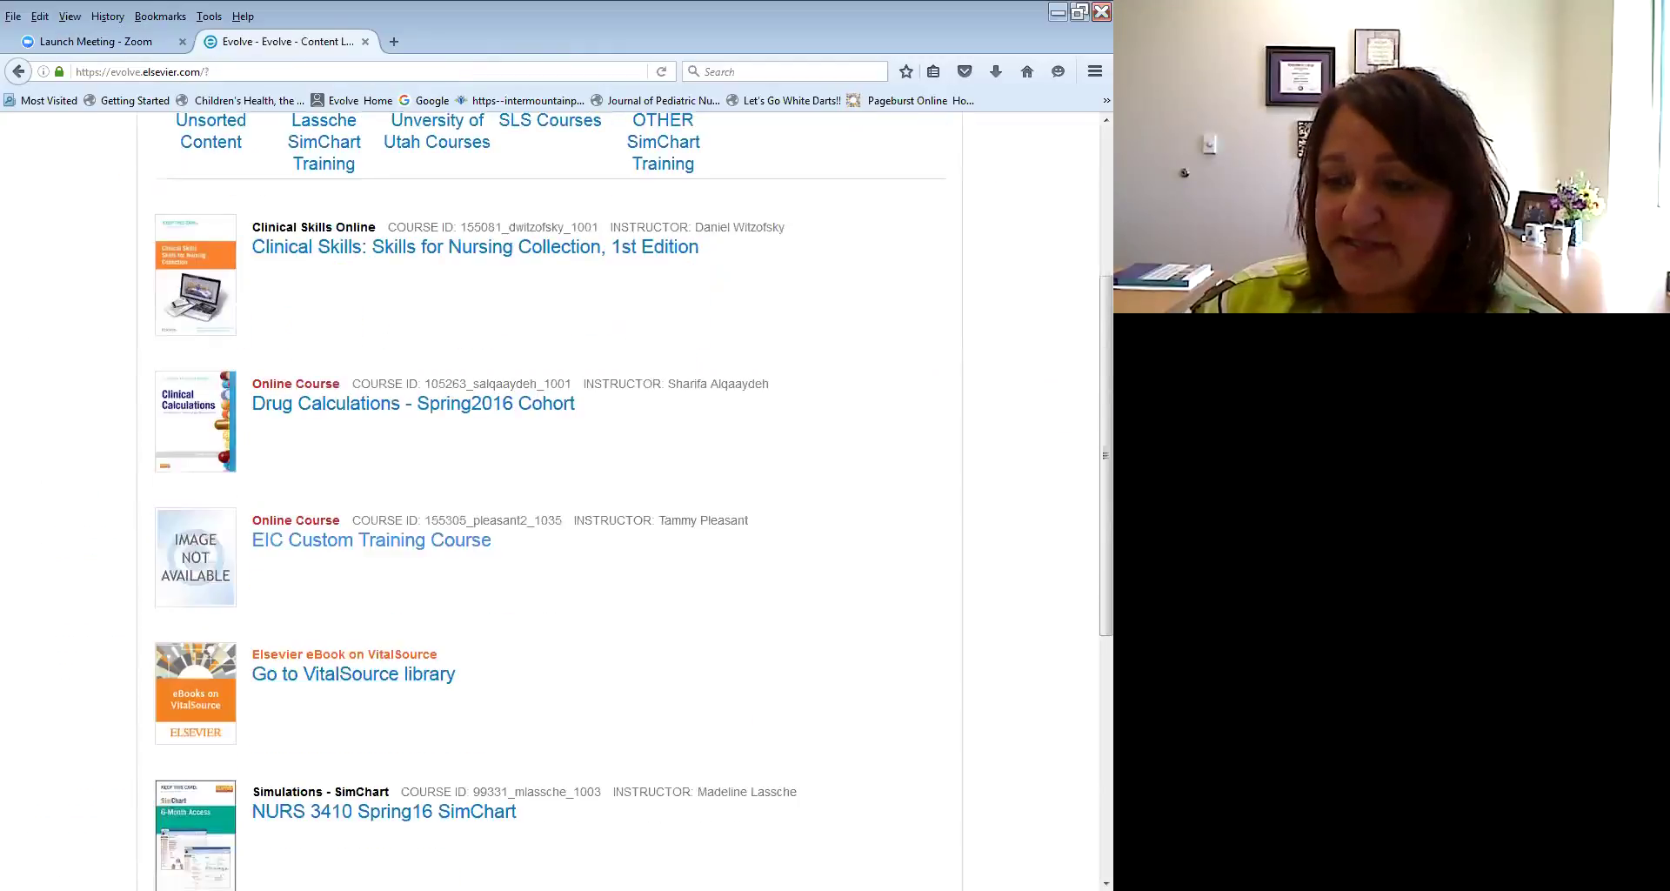
scroll(378, 487, "down", 5)
scroll(378, 487, "up", 4)
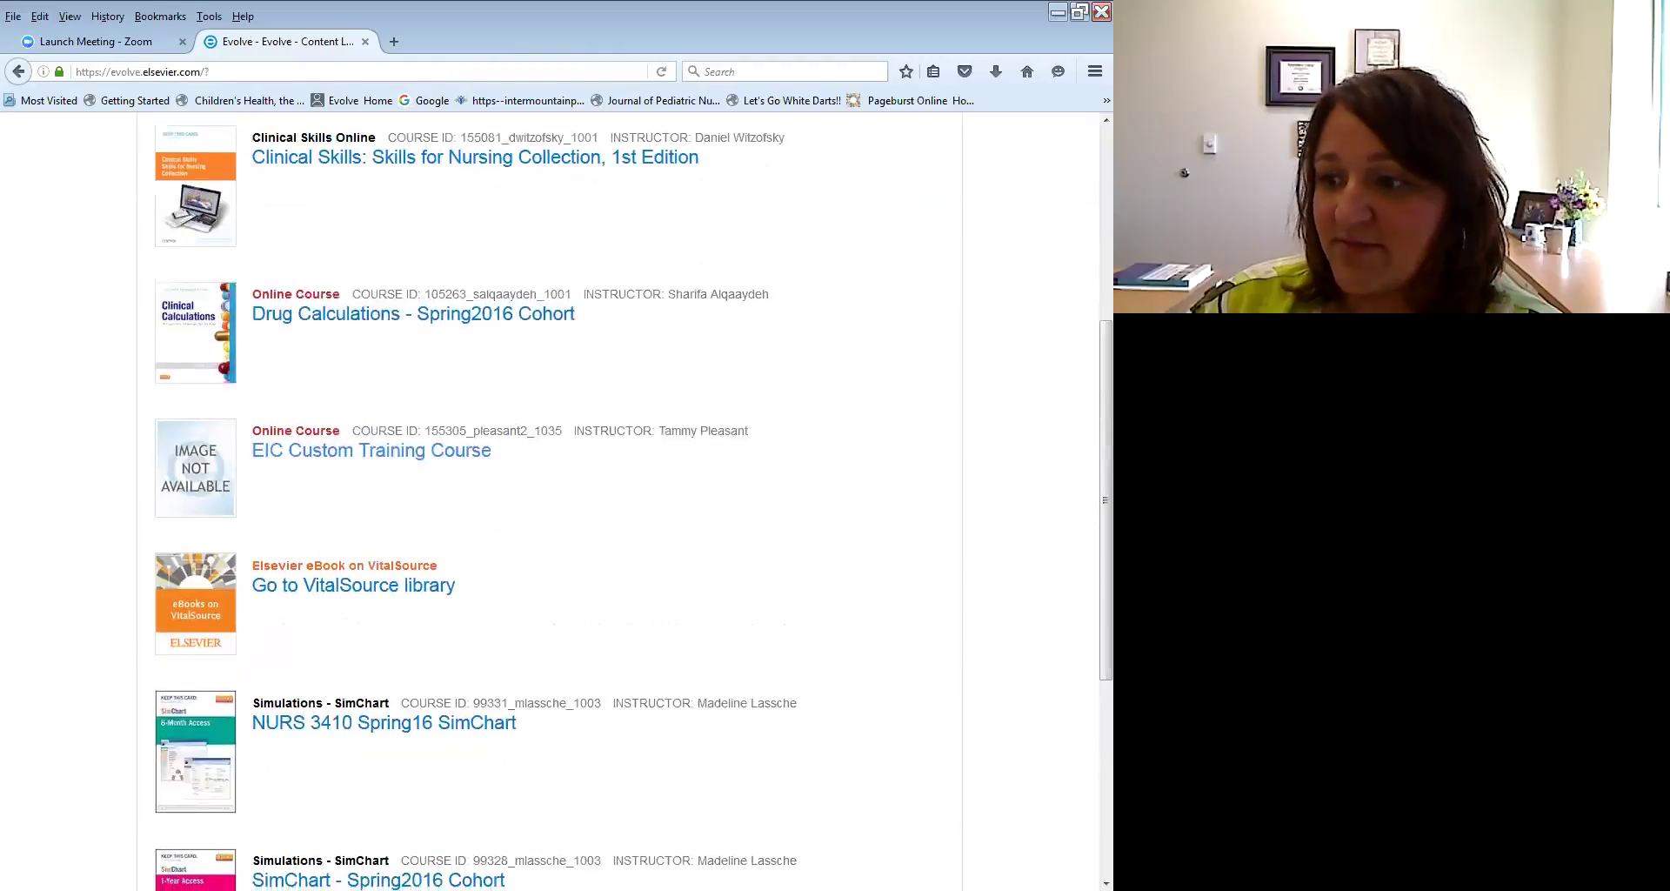
scroll(379, 487, "down", 3)
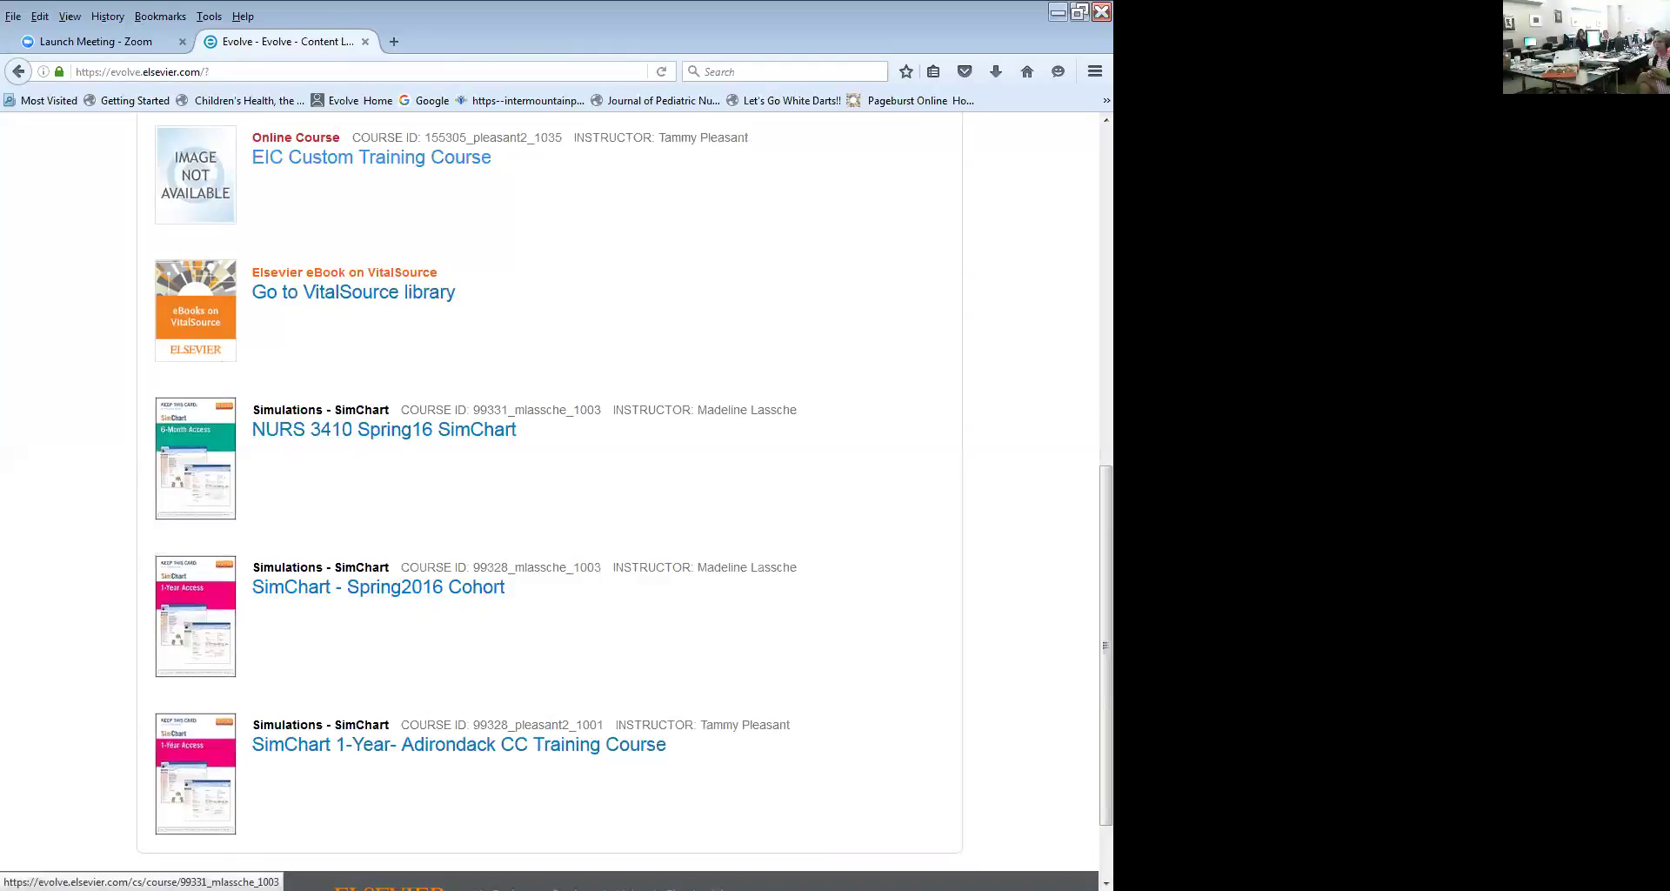
left_click(379, 586)
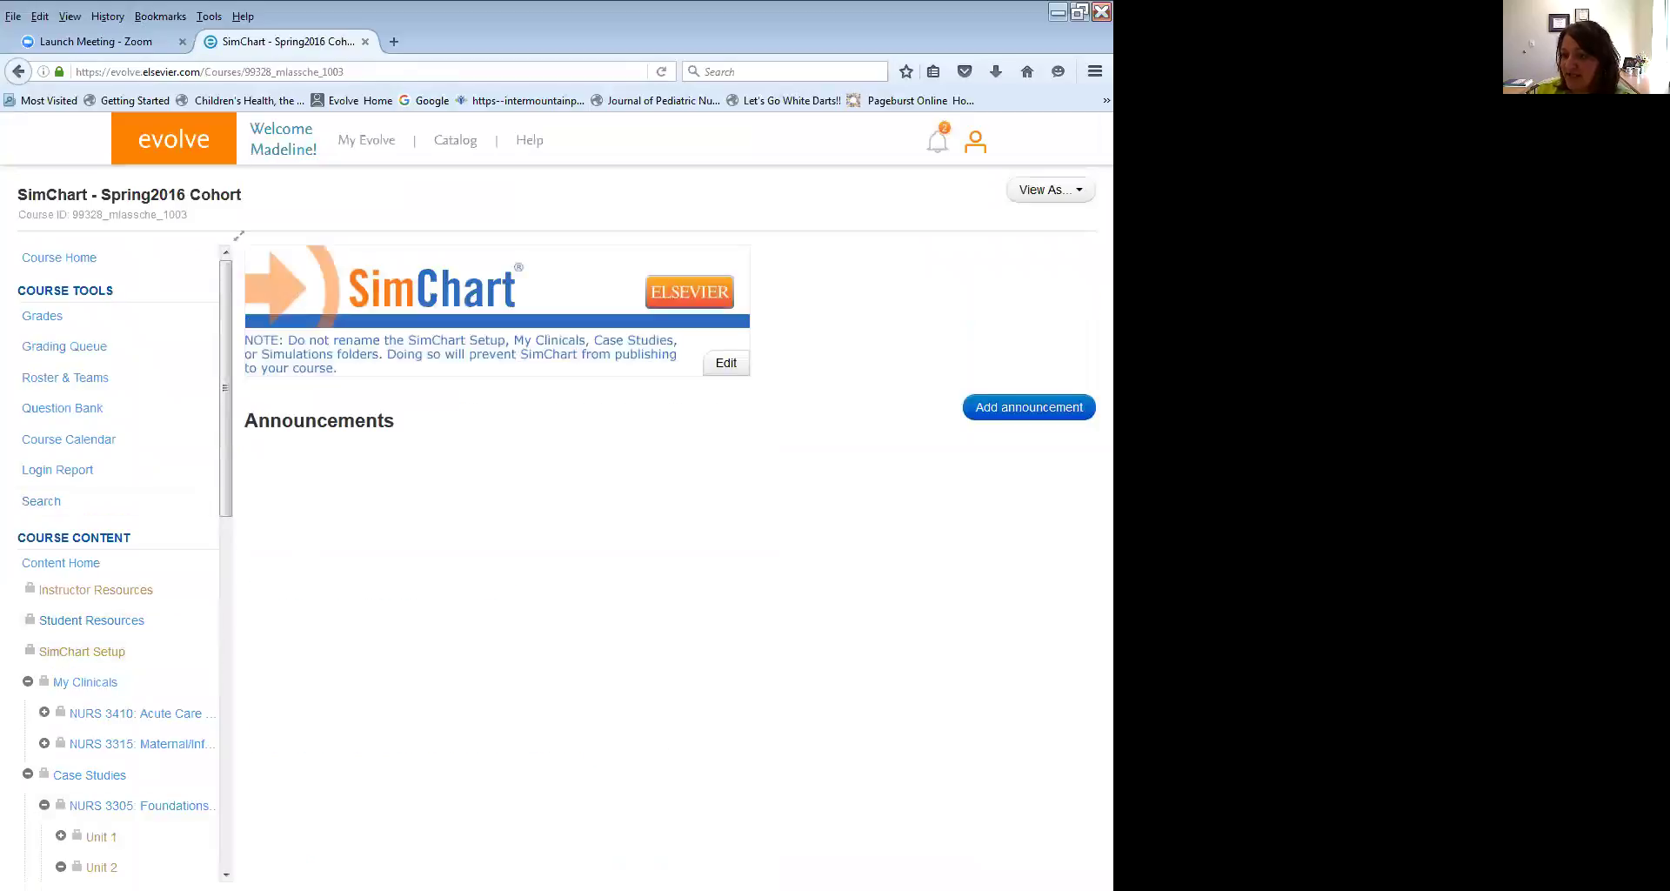
Launch the Unit 1 Day 2: Vital Sign, Health History & Safety simulation from the Unit 1 case studies.
left_click(101, 836)
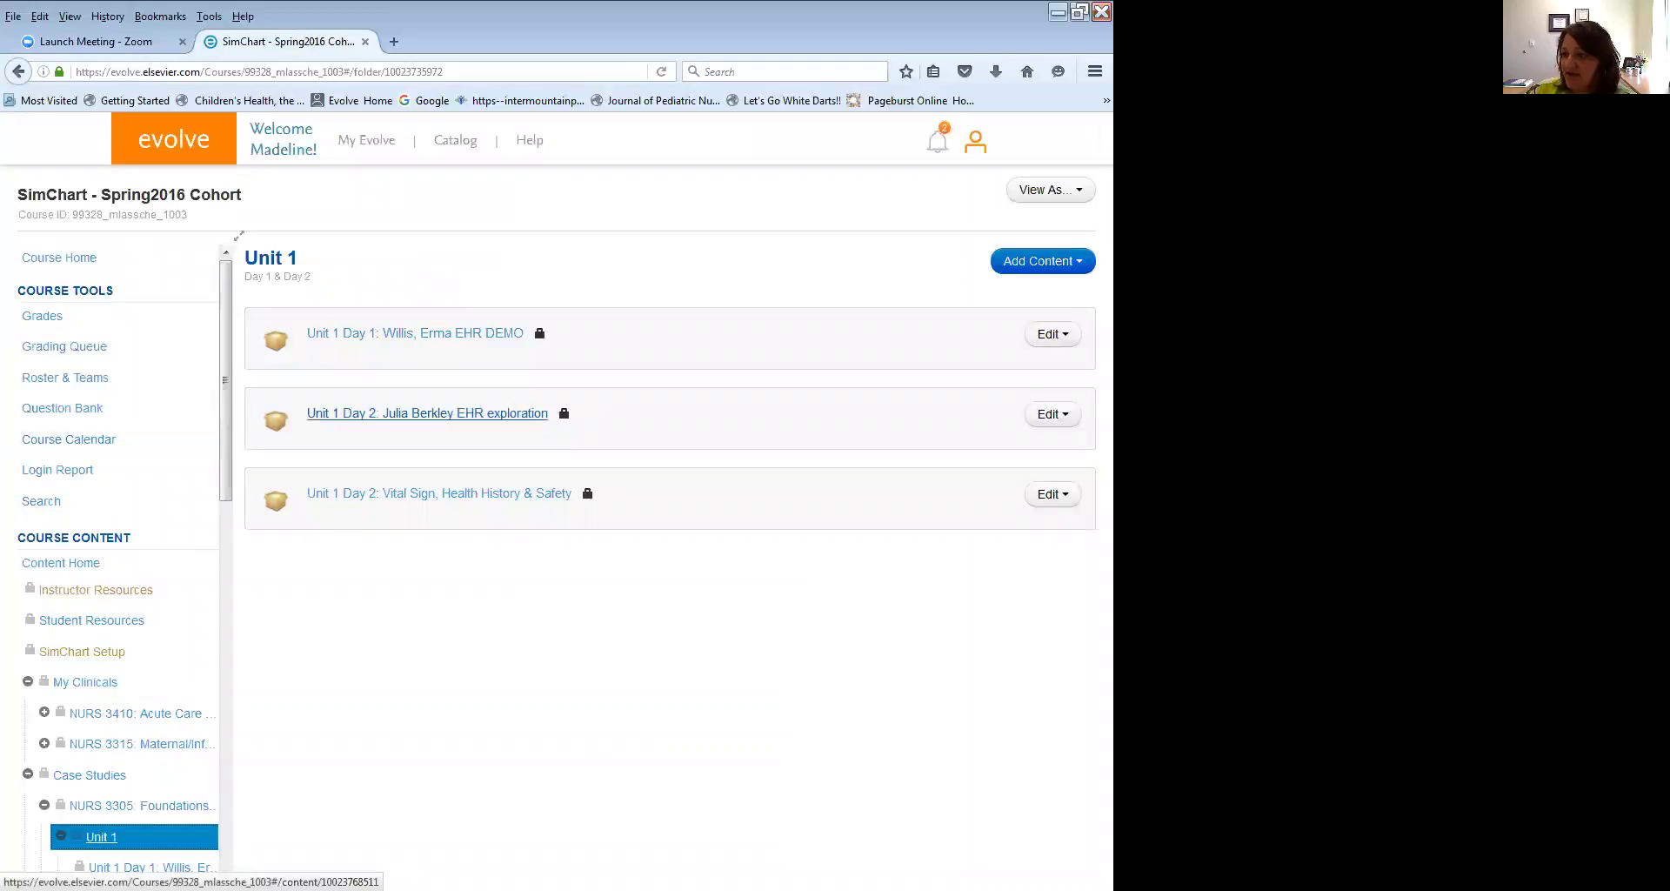
left_click(439, 493)
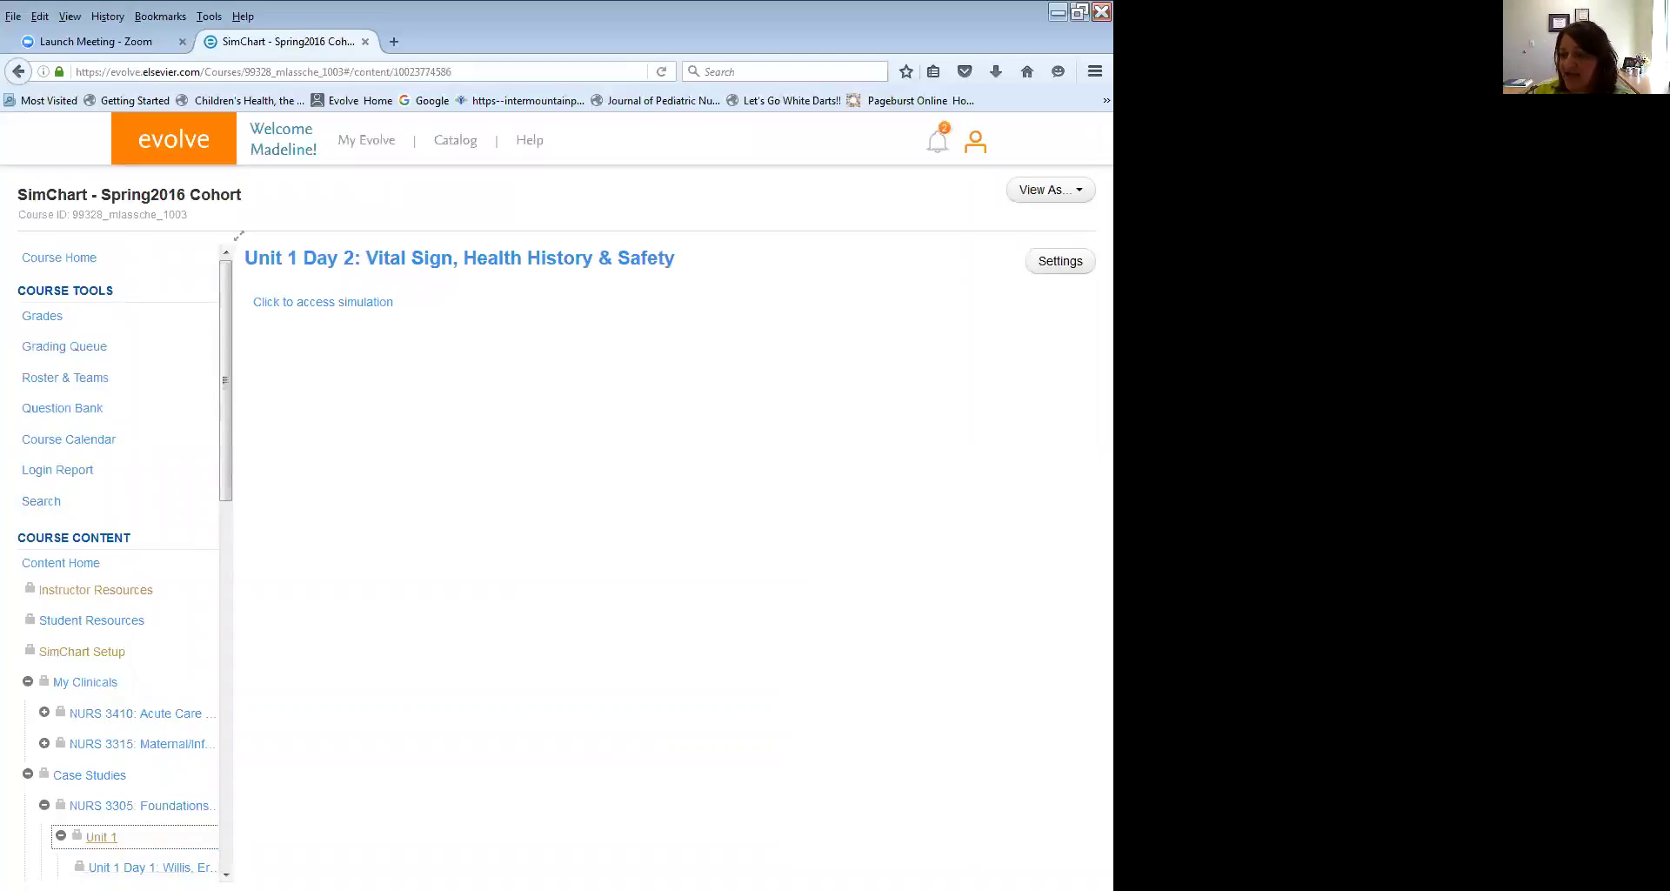
left_click(338, 302)
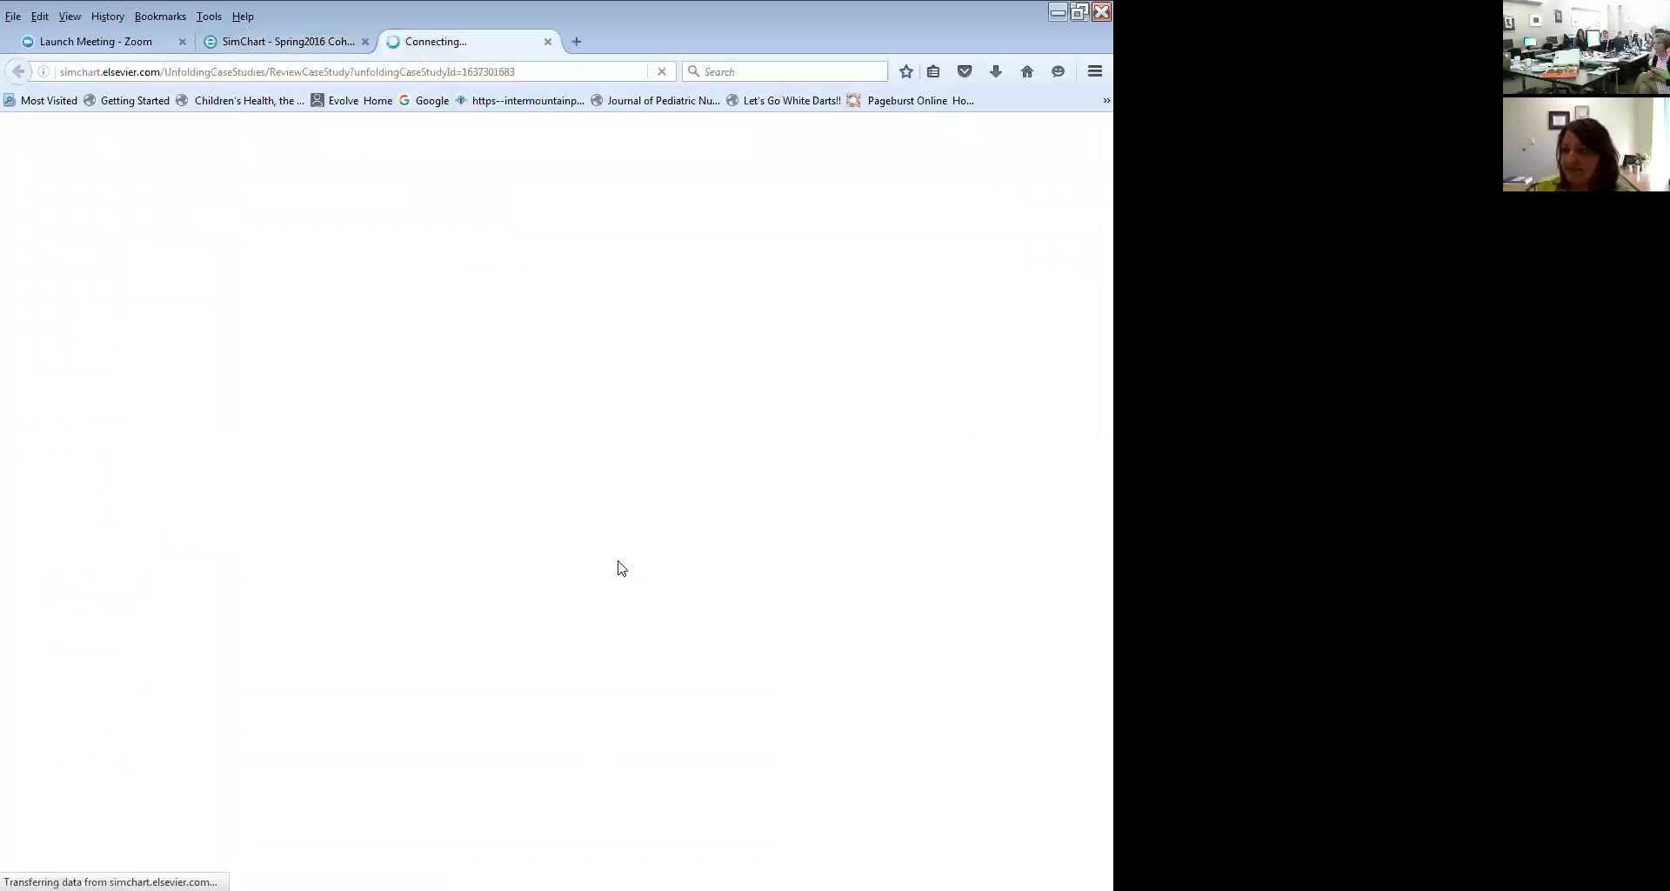
Examine the assignment's Review Case Study page, including its set-up steps and the preview and grading options, and close it.
scroll(614, 631, "down", 2)
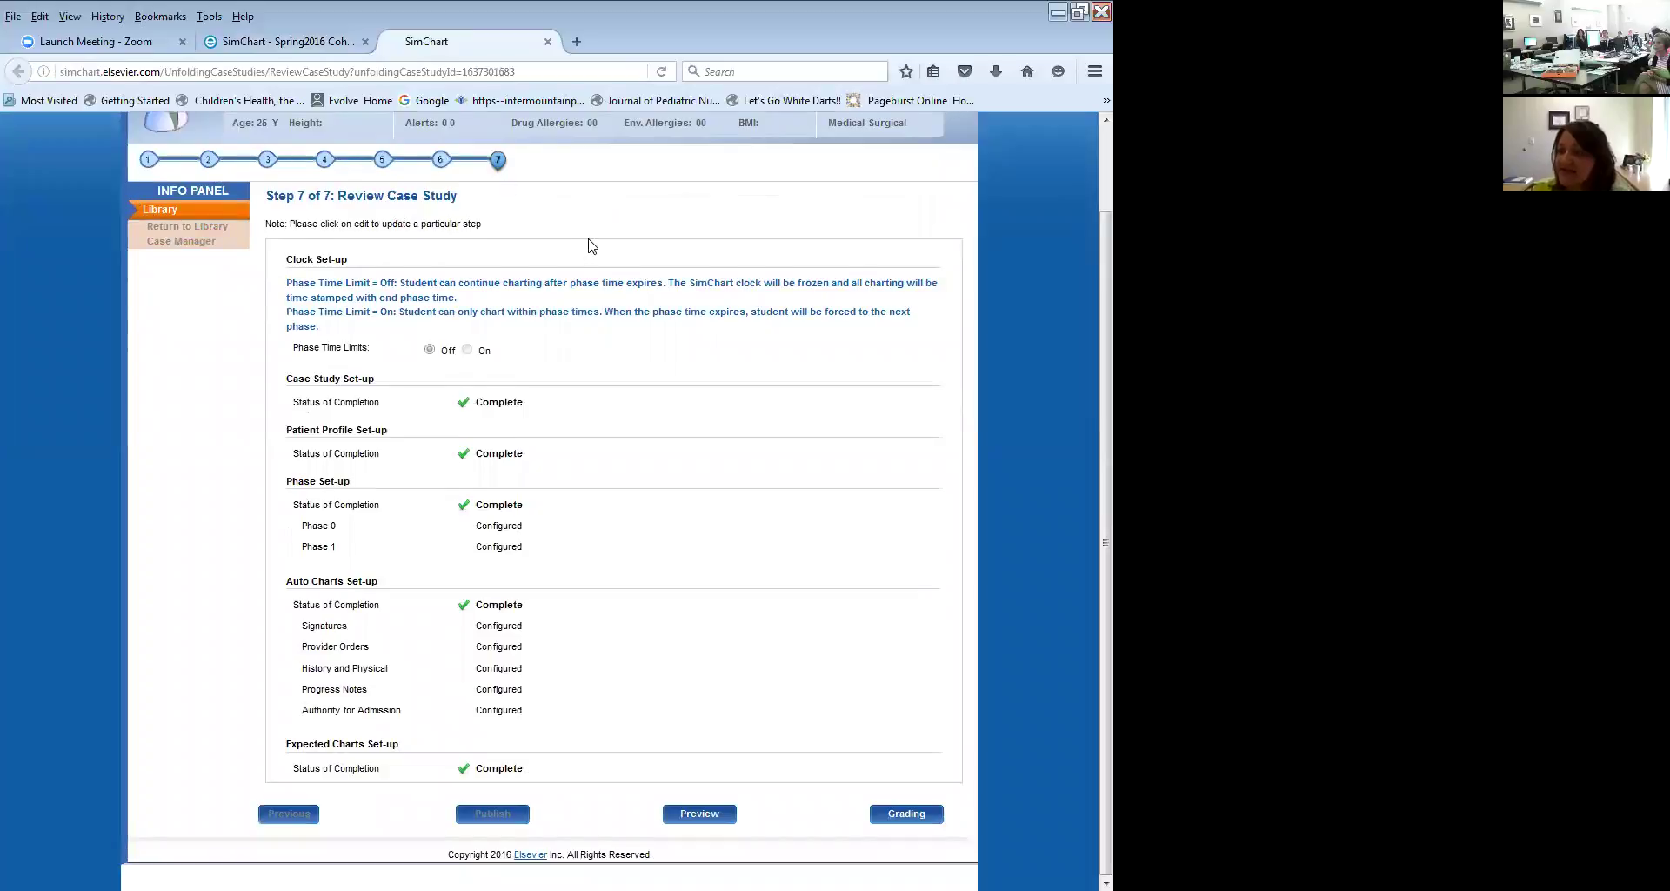
scroll(588, 246, "up", 2)
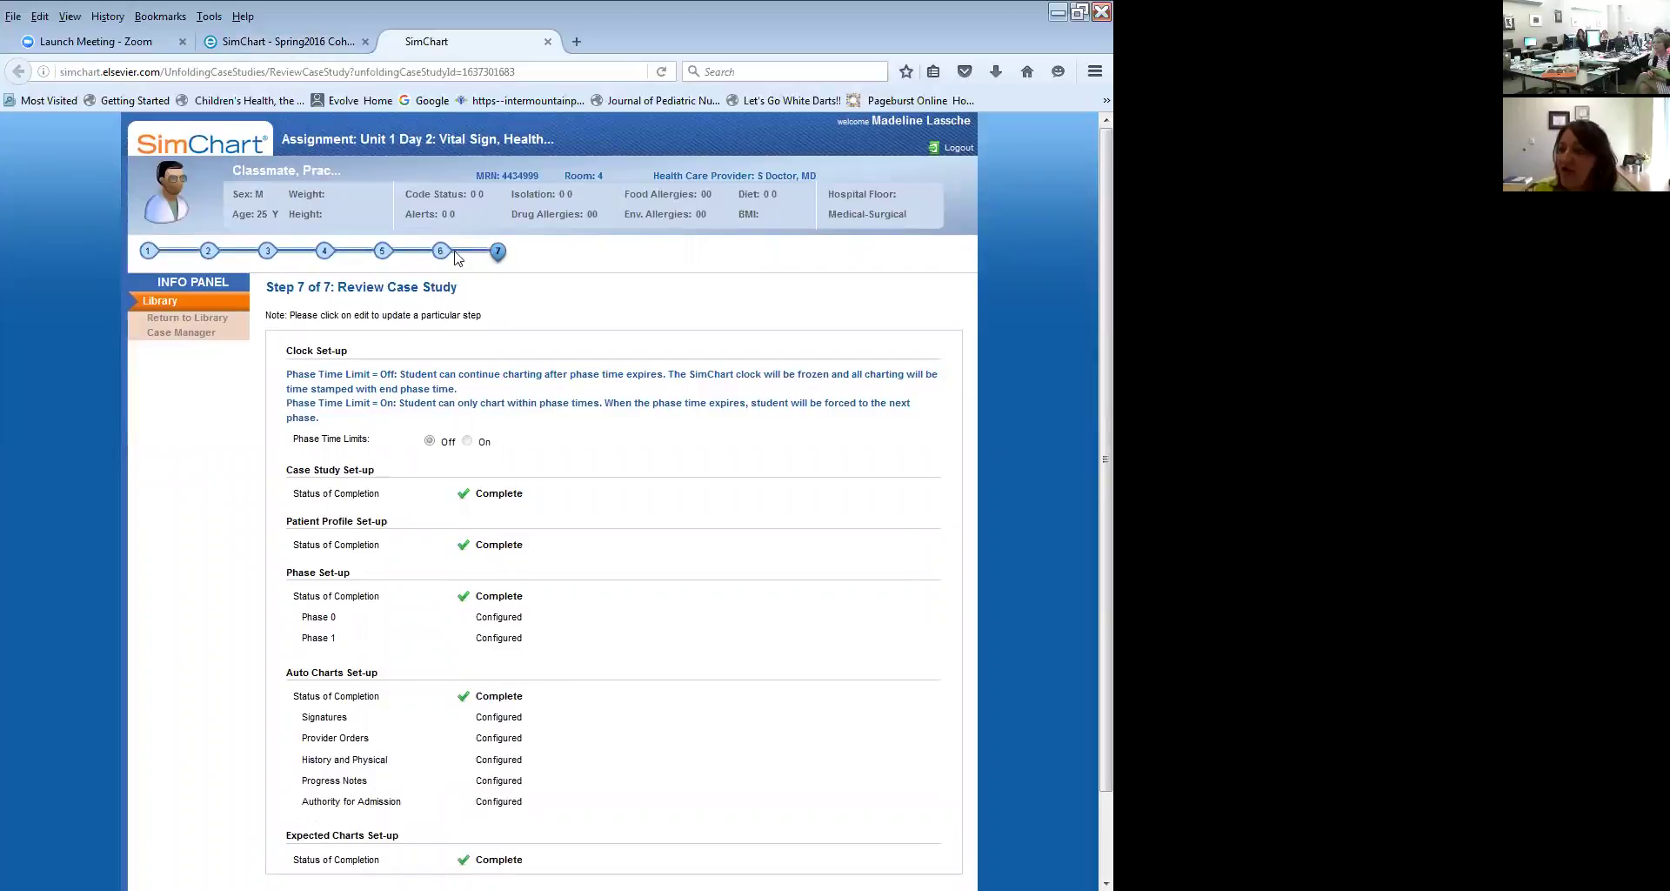
scroll(681, 507, "down", 2)
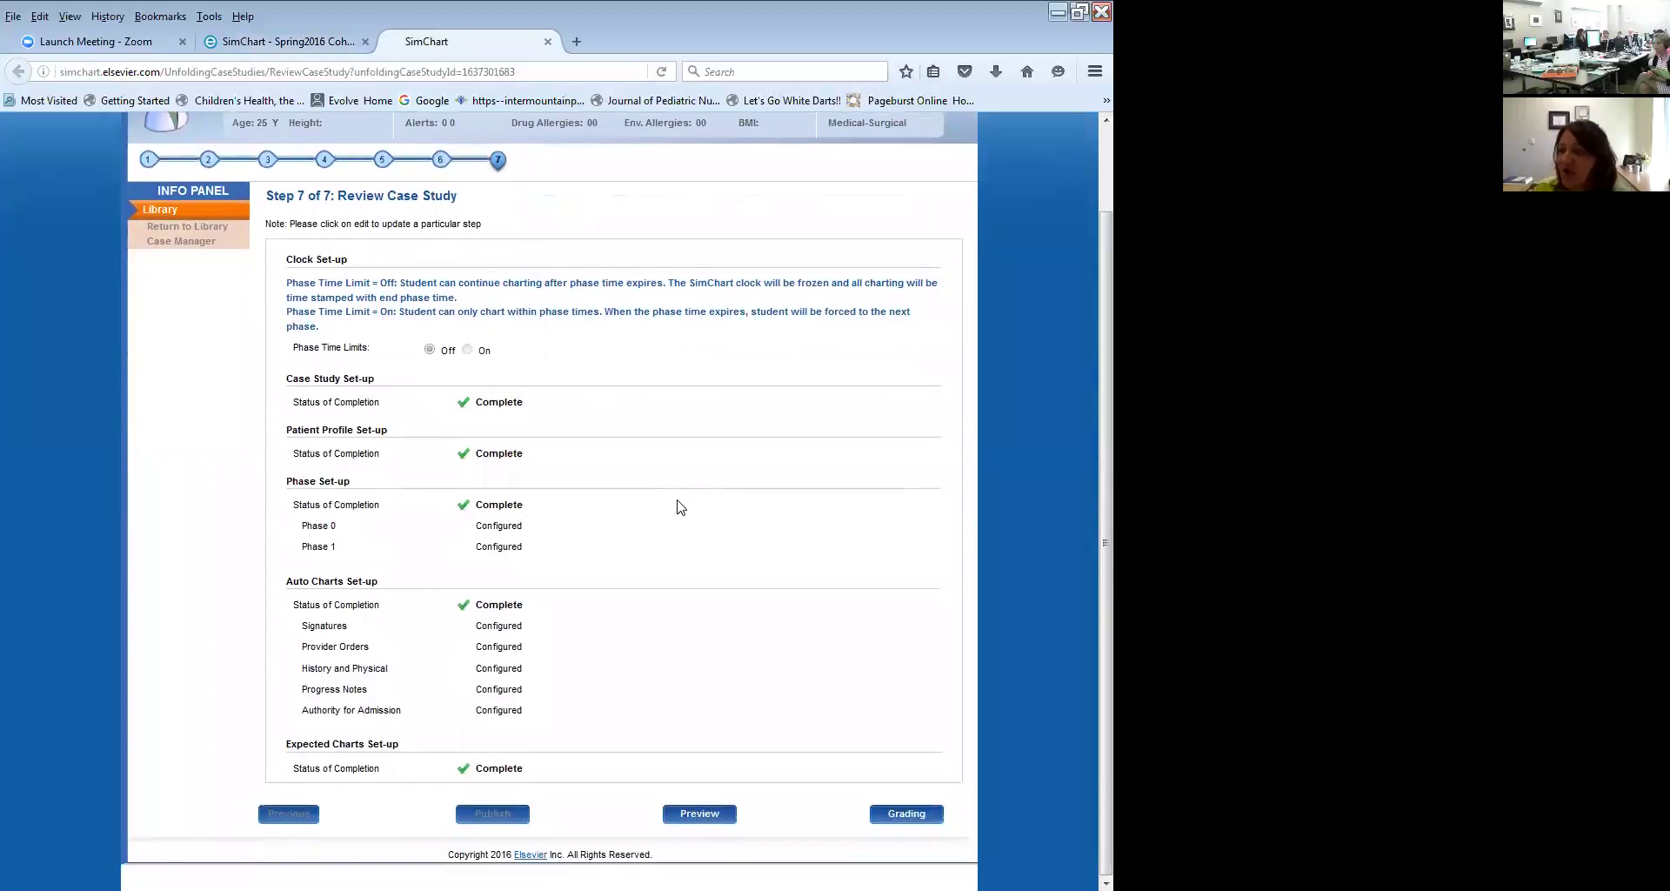
scroll(681, 507, "up", 2)
scroll(680, 505, "down", 2)
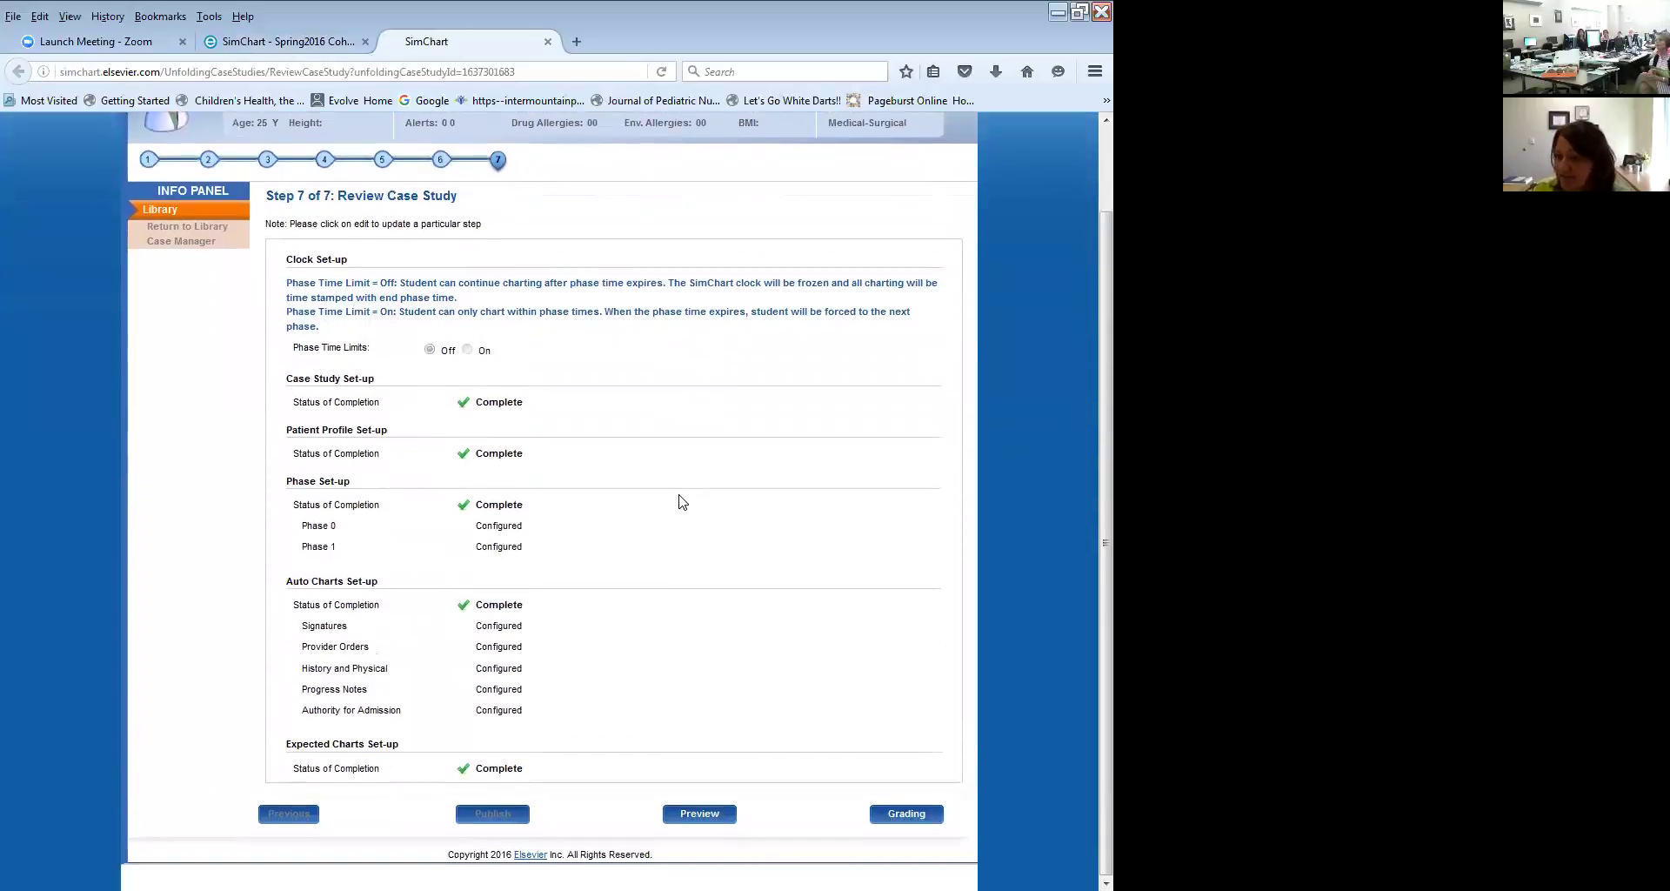
scroll(681, 500, "up", 2)
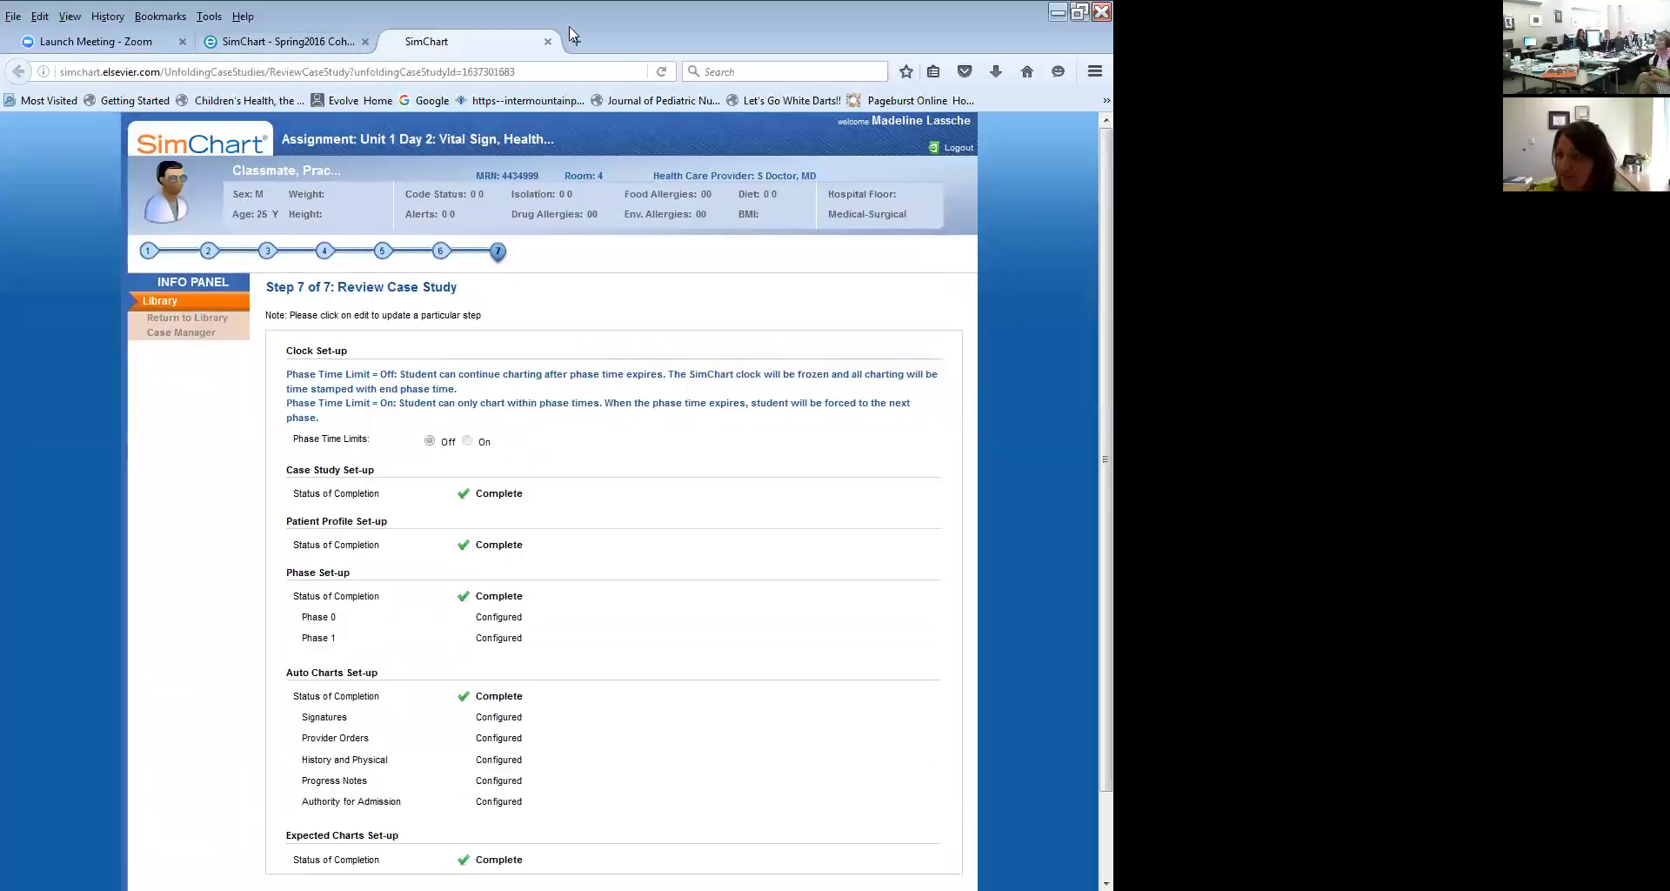
left_click(548, 42)
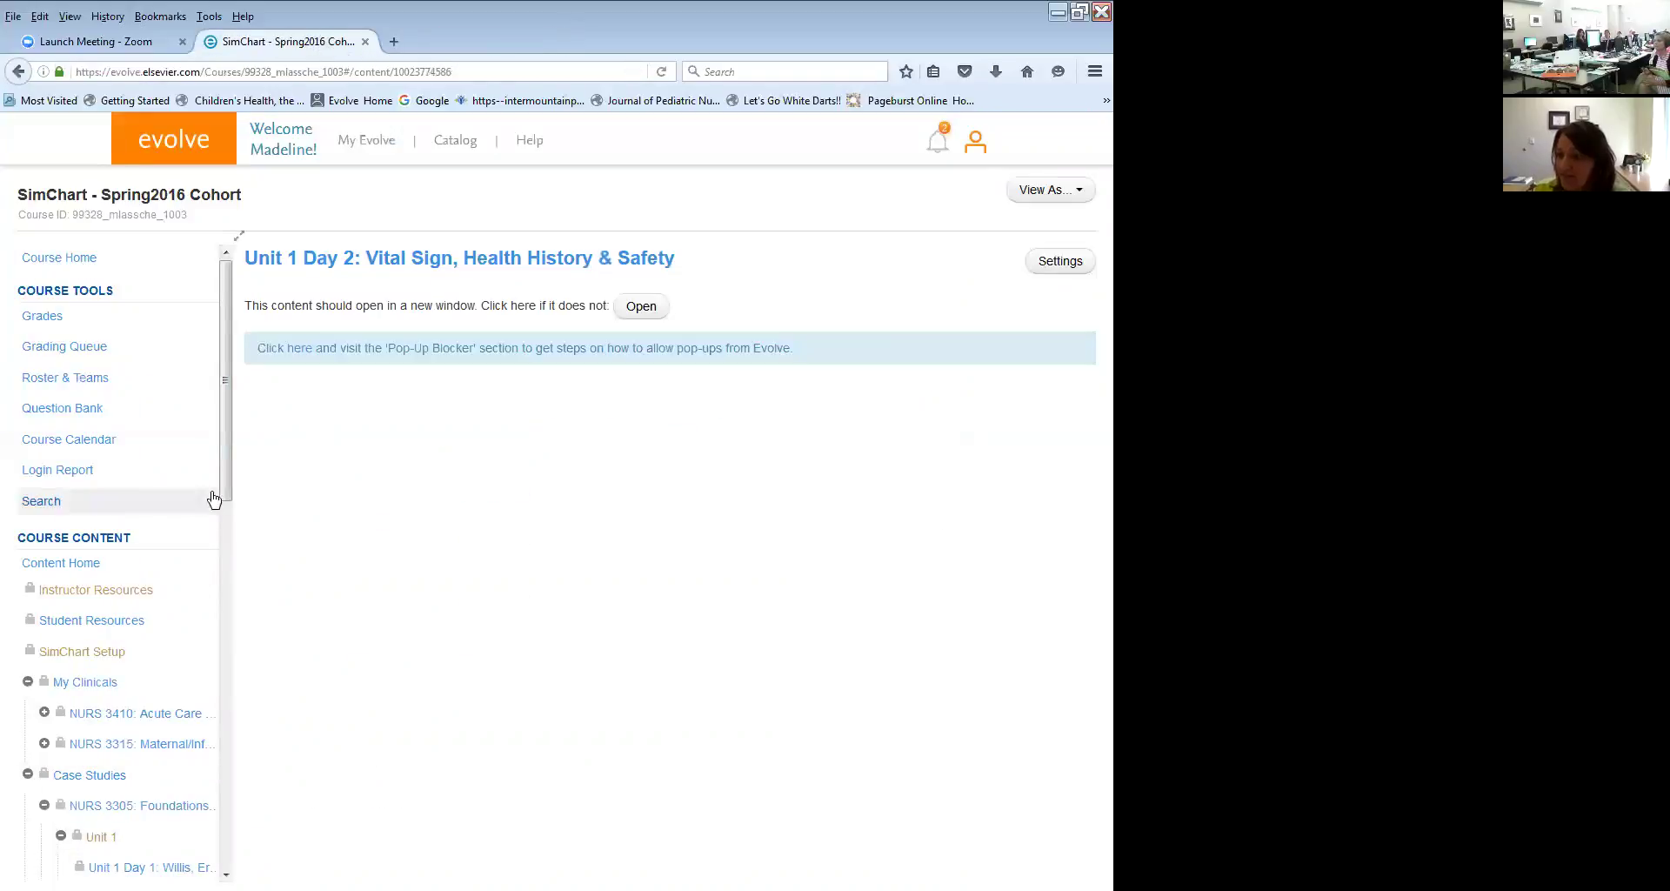
View the cohort course's SimChart Setup, close it and switch to the SimChart 1-Year- Adirondack CC Training Course.
left_click(104, 650)
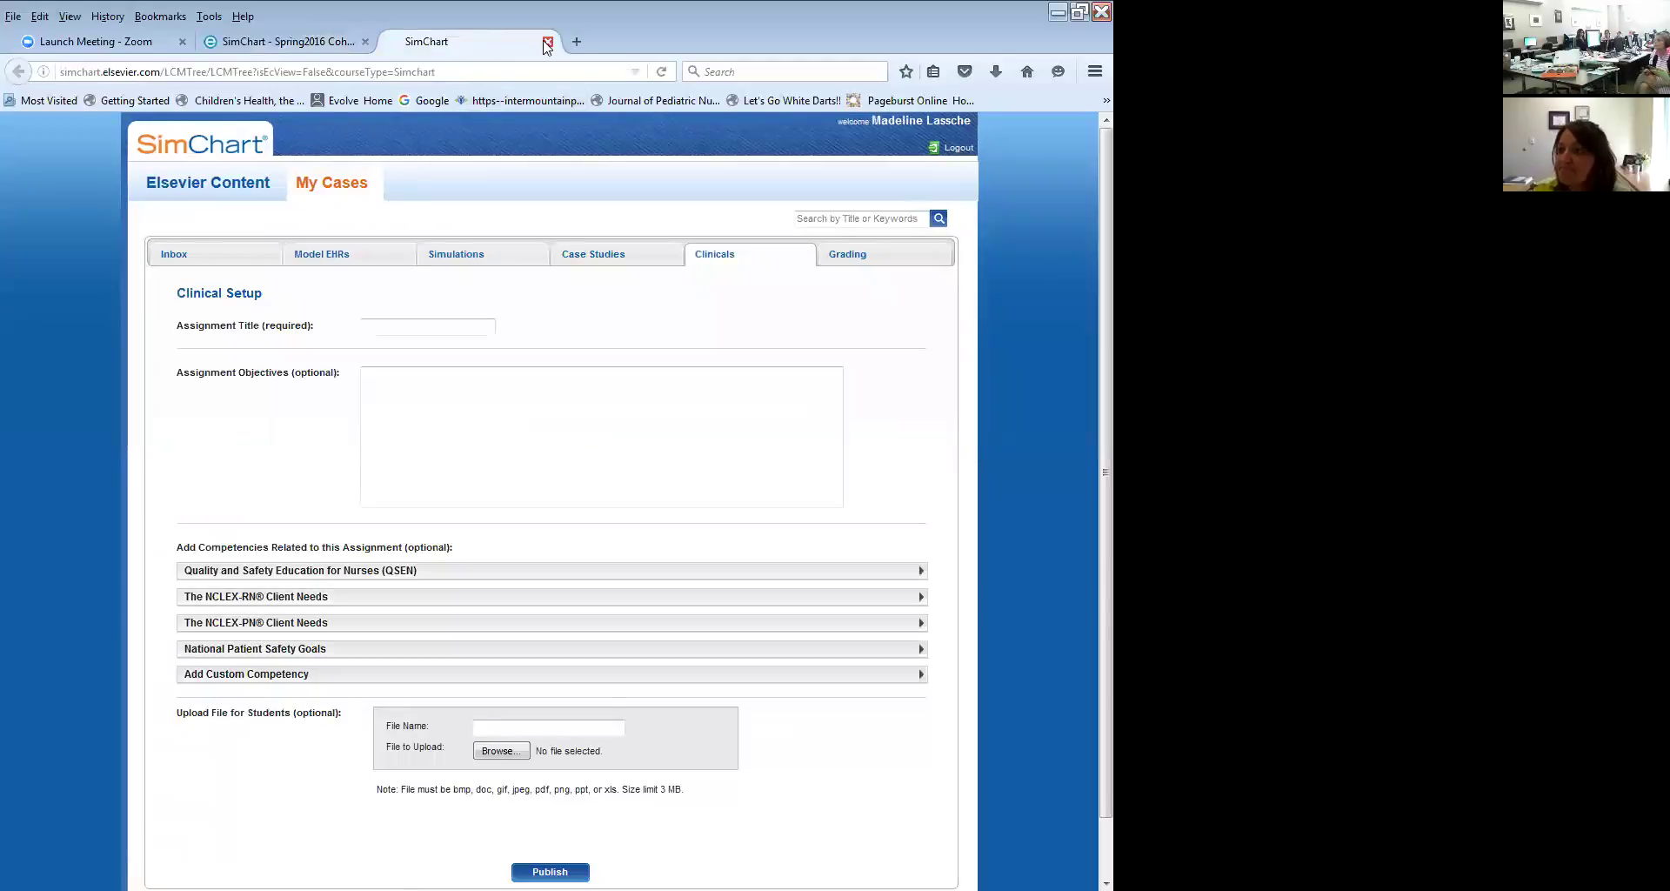
left_click(548, 41)
left_click(376, 153)
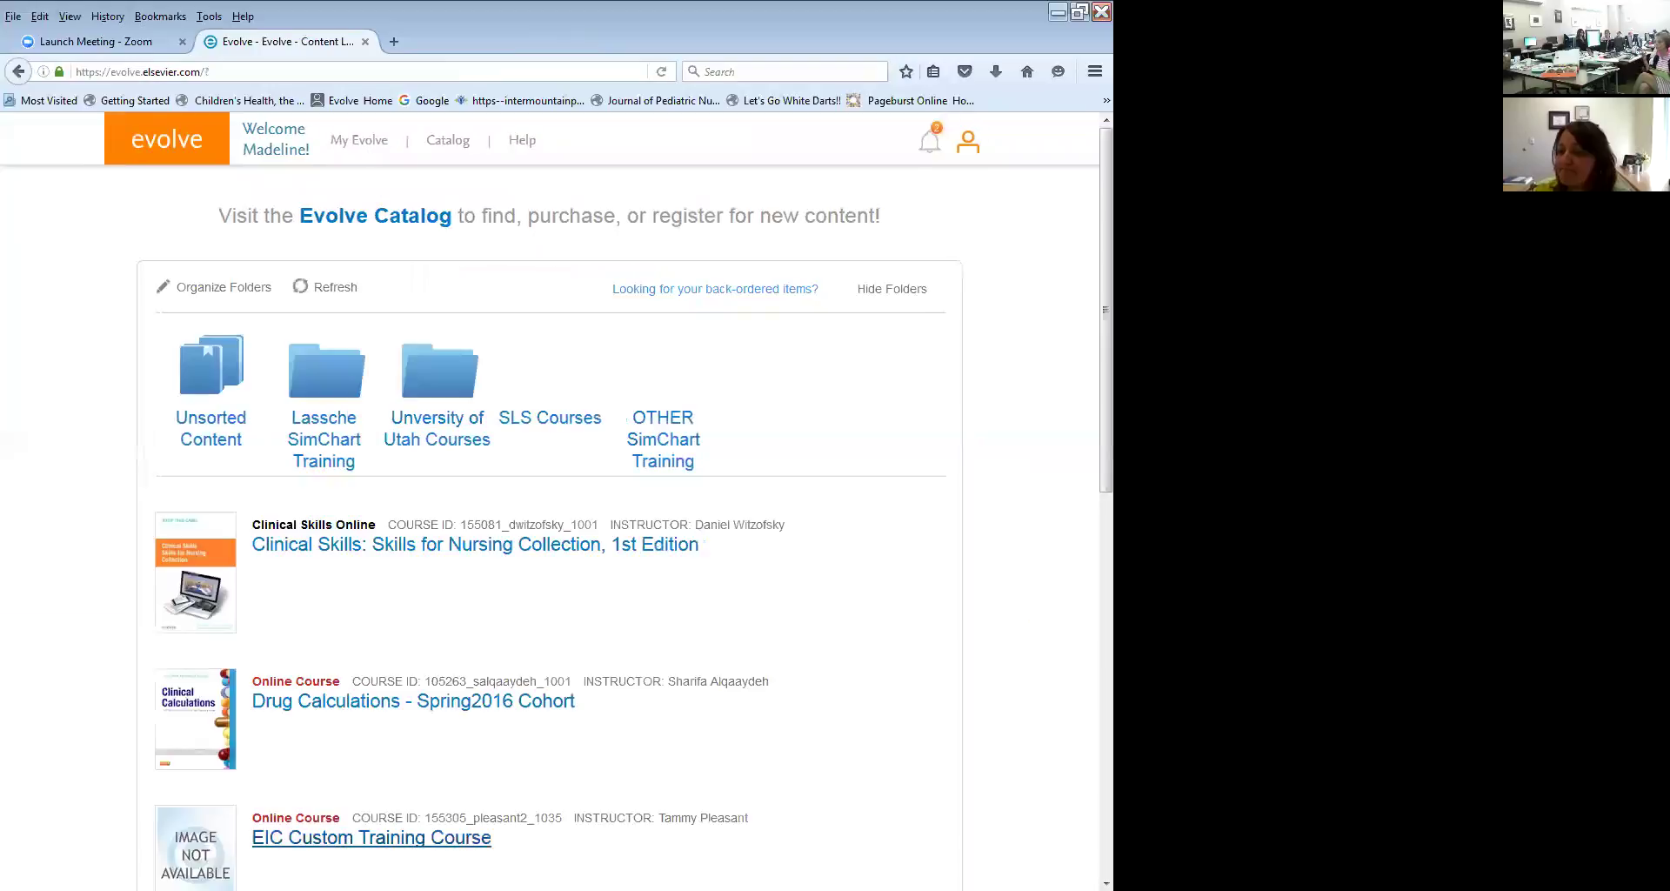
scroll(439, 644, "down", 10)
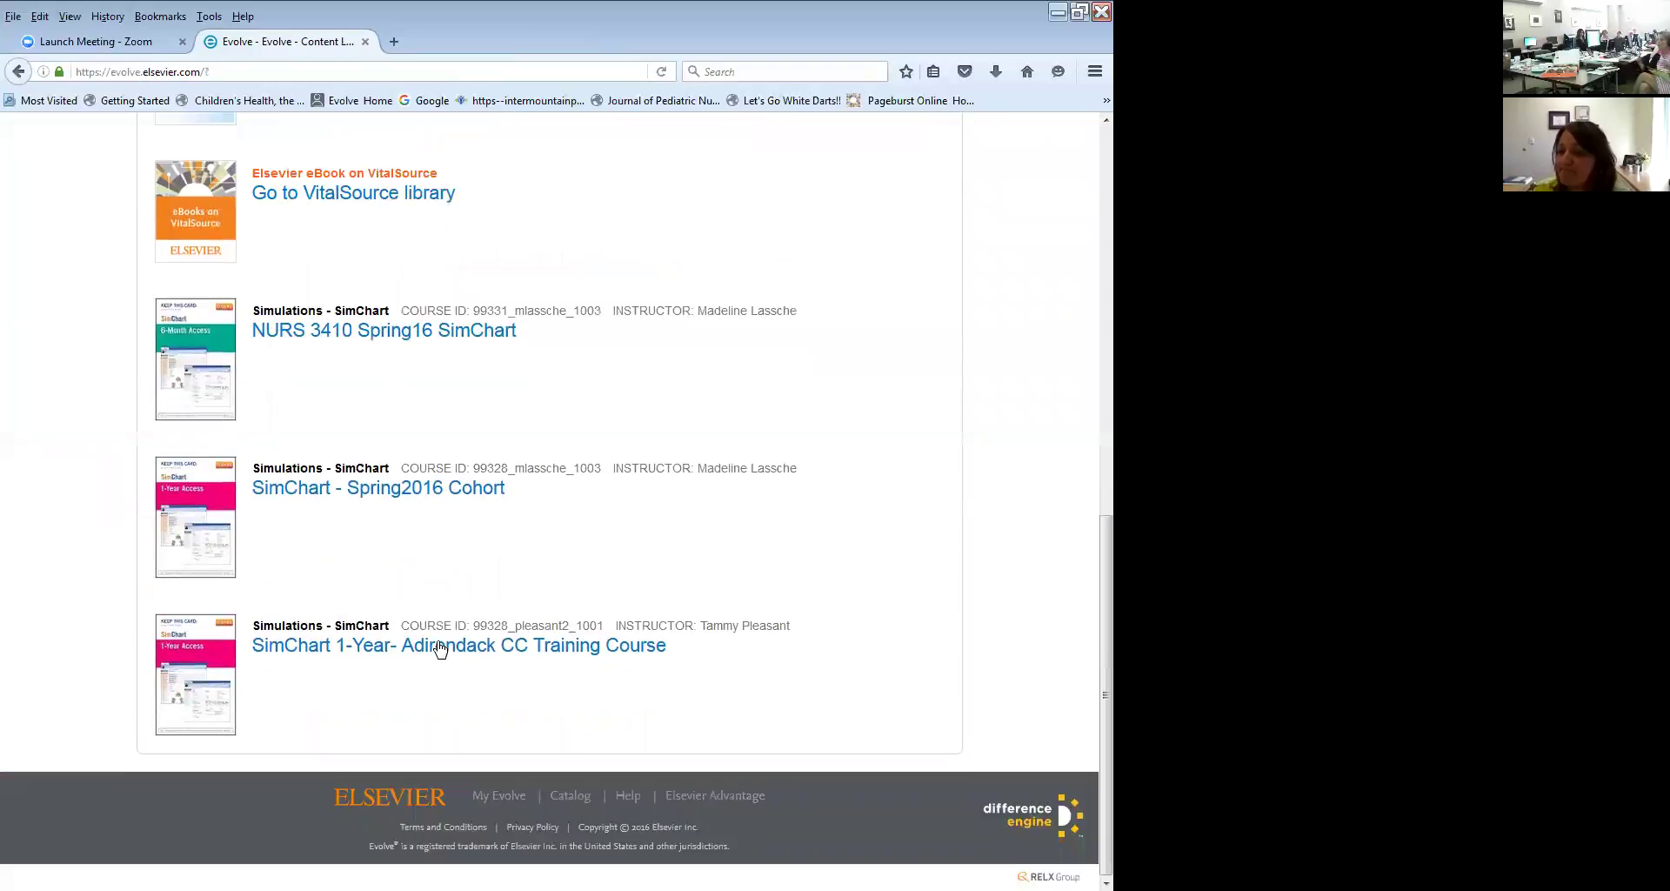
left_click(442, 648)
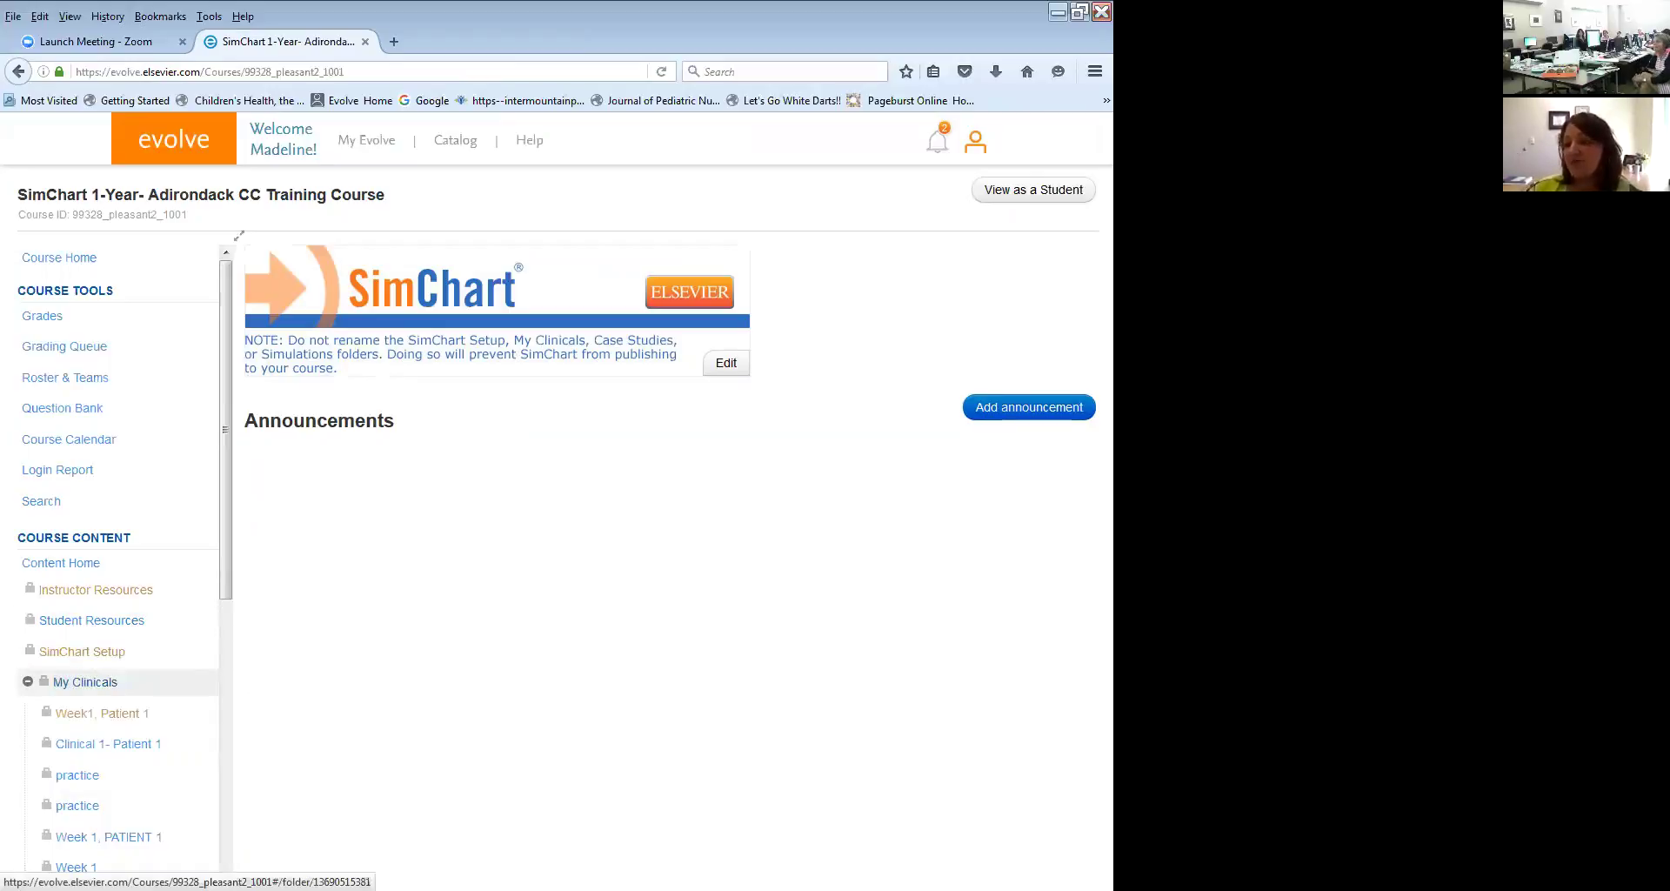
Check the Case Studies and Simulations content in the Adirondack course's SimChart Setup and close it.
left_click(83, 648)
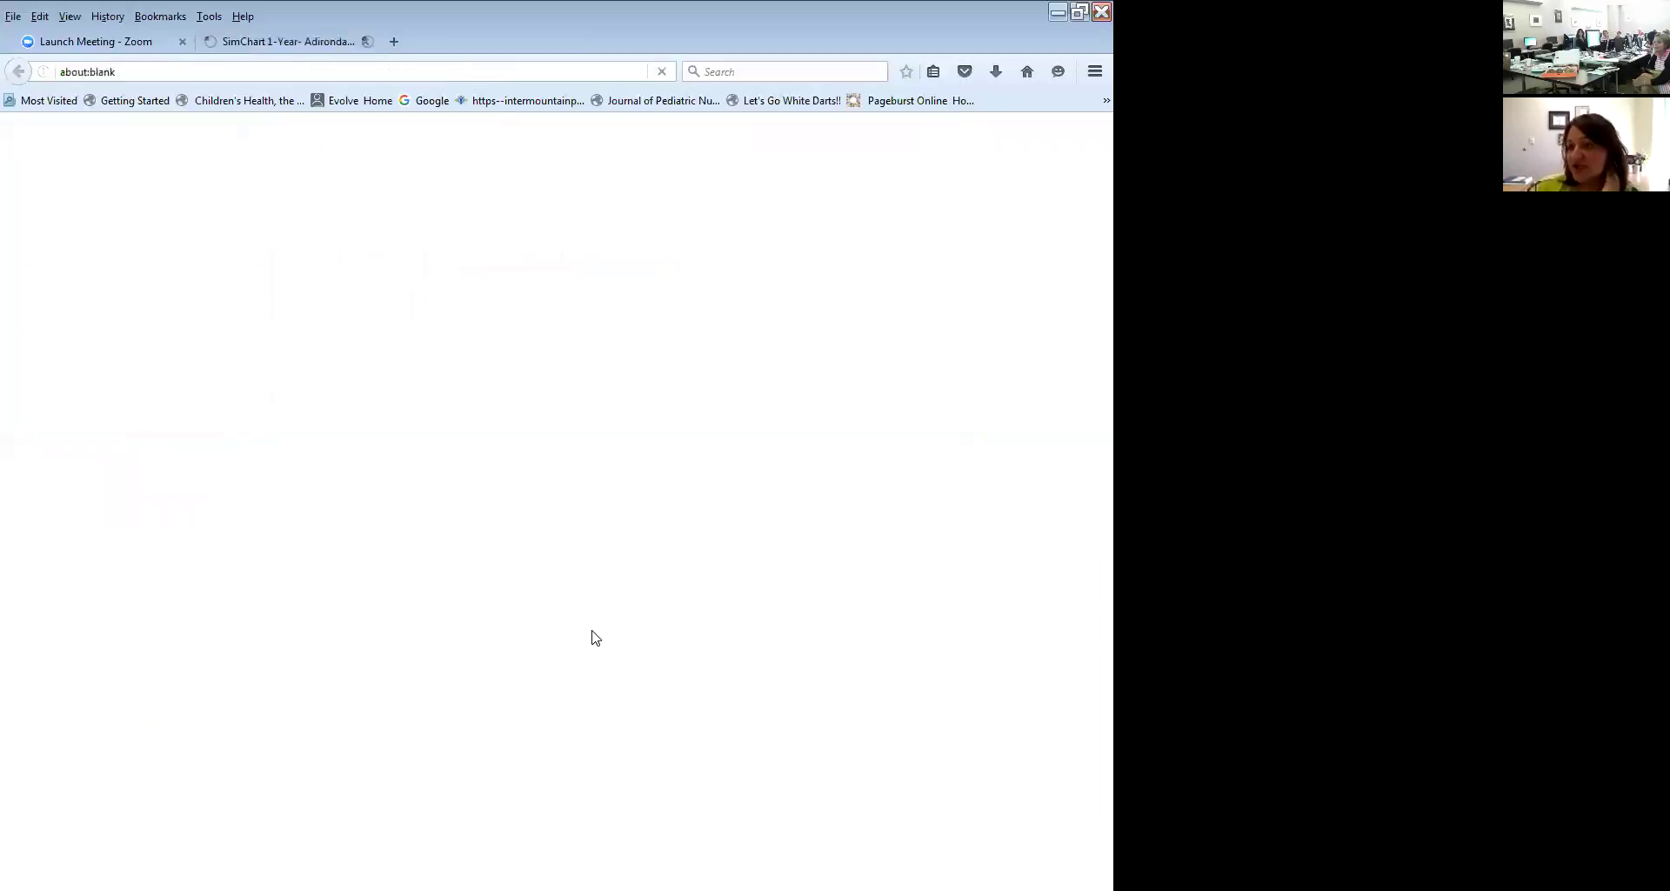
left_click(595, 254)
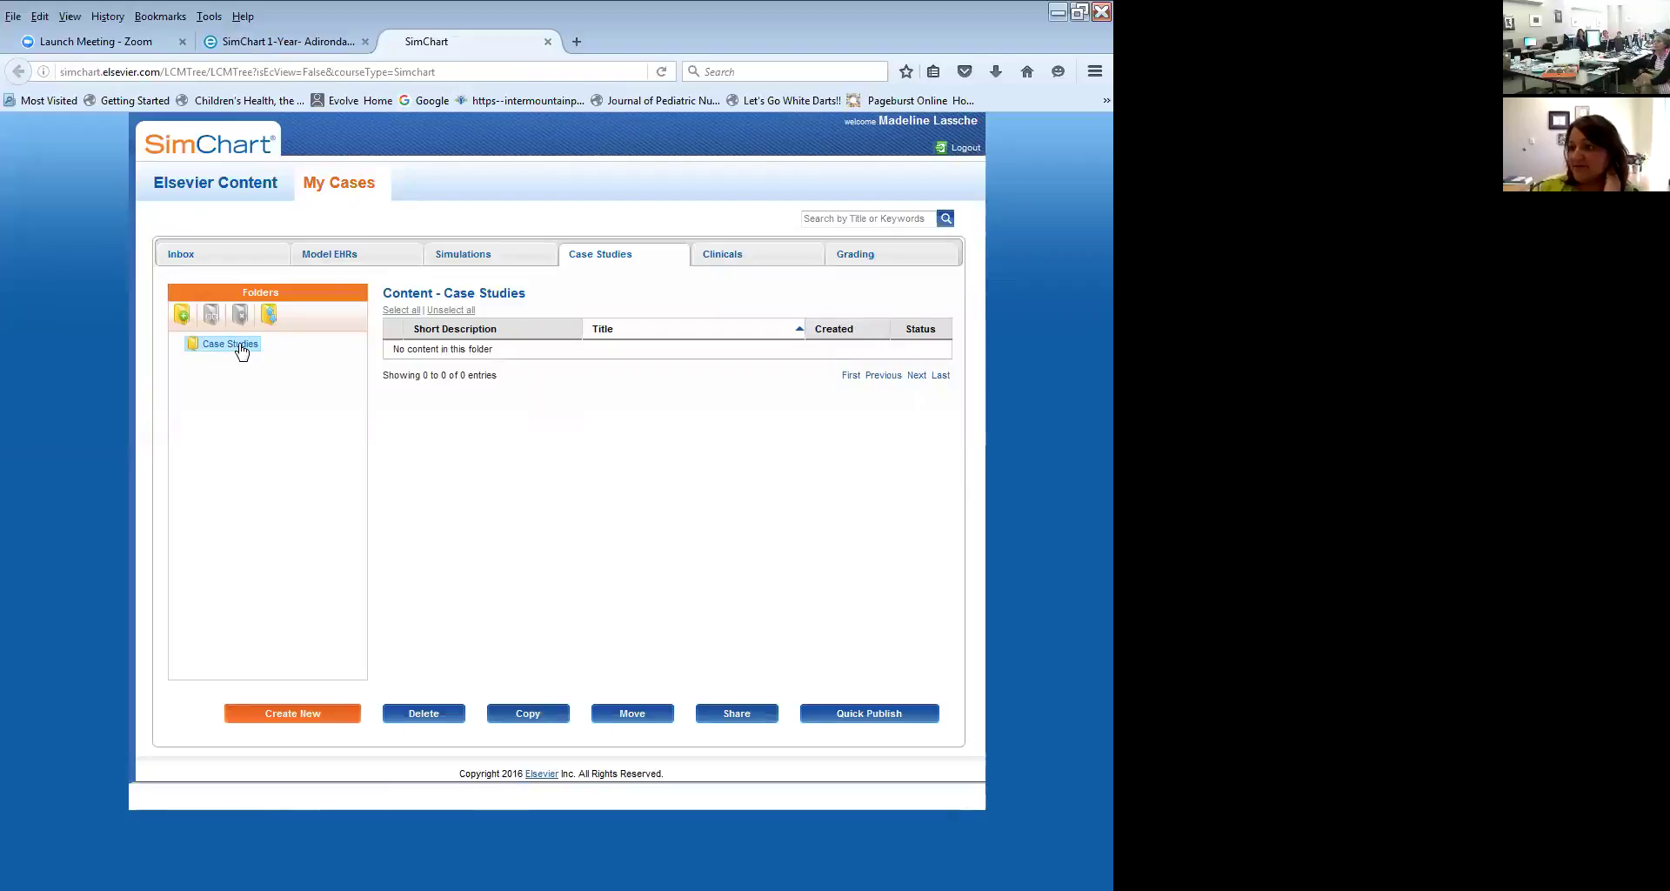
left_click(505, 259)
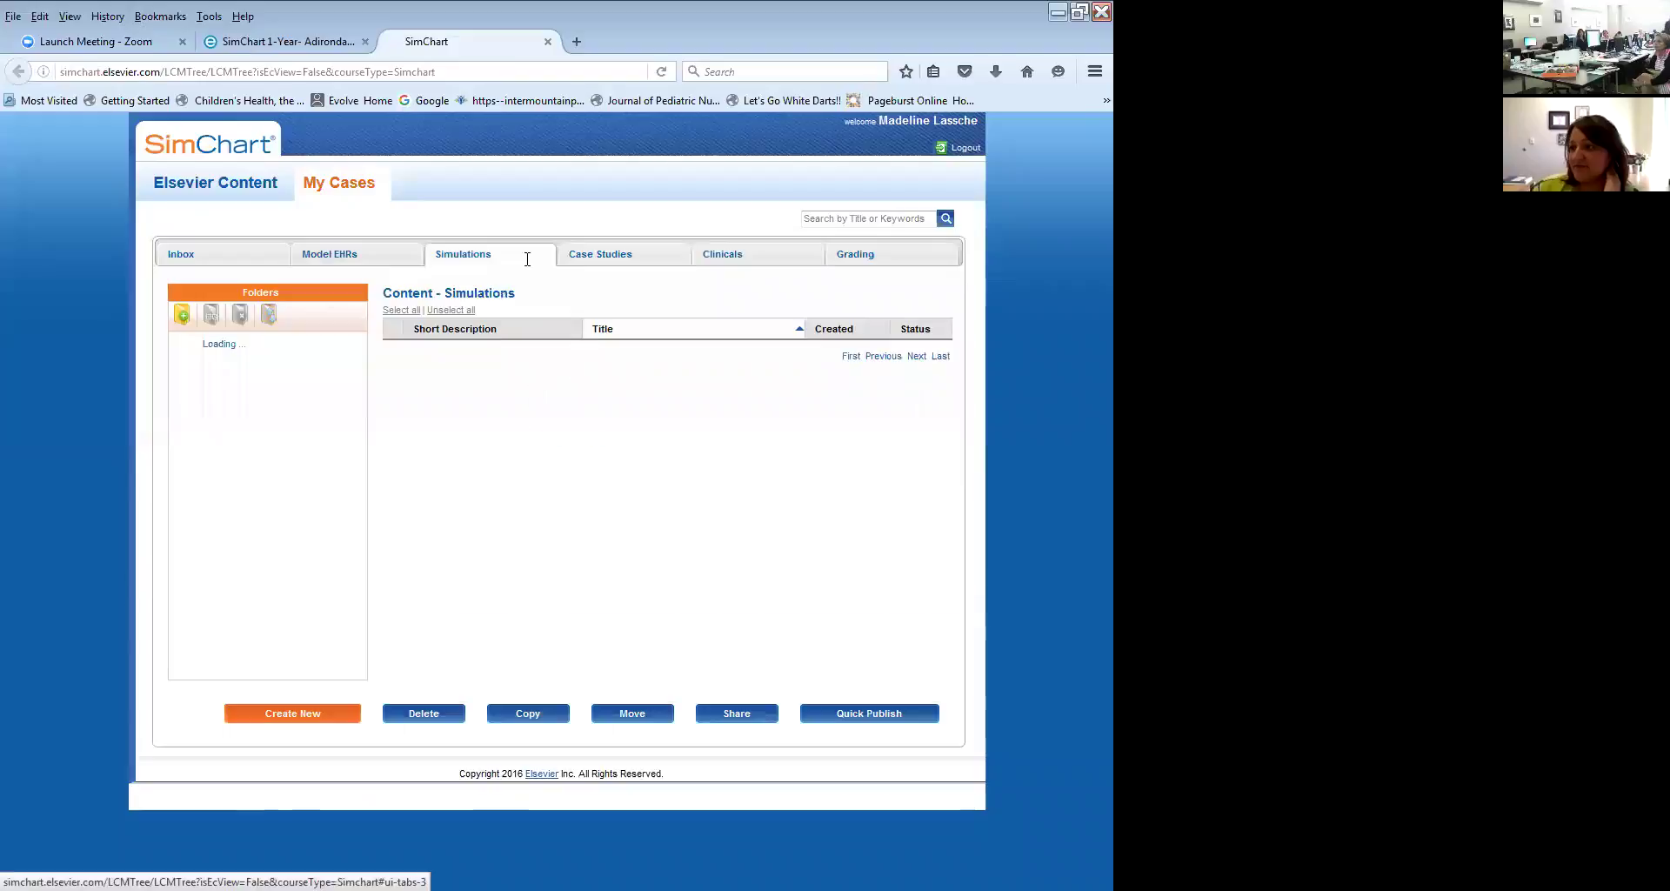
left_click(592, 257)
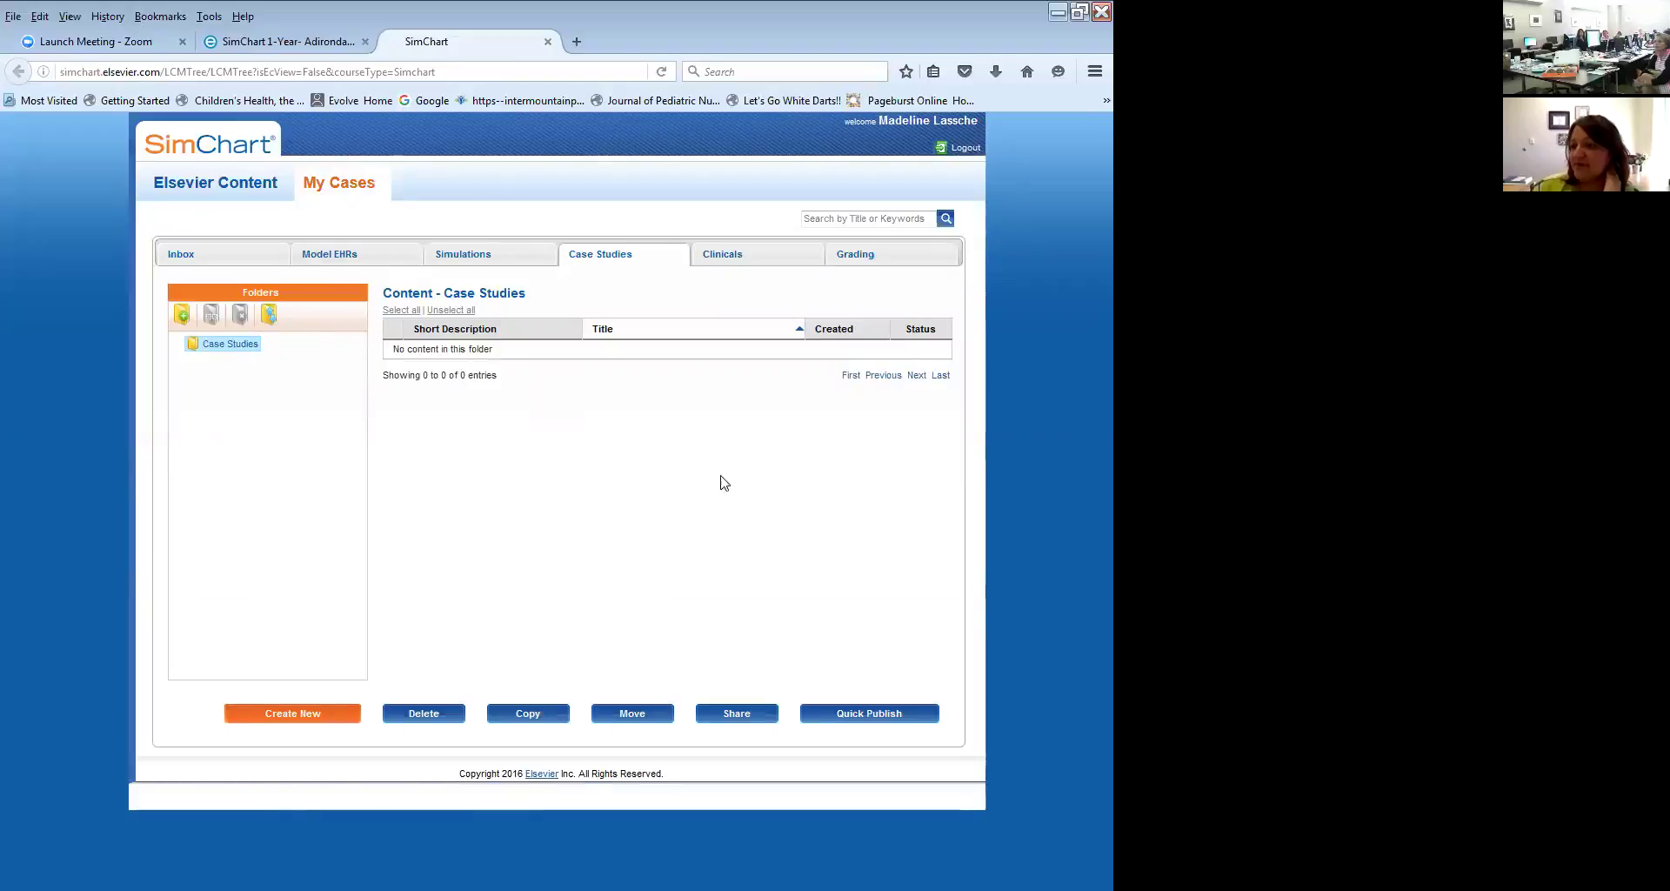
left_click(547, 41)
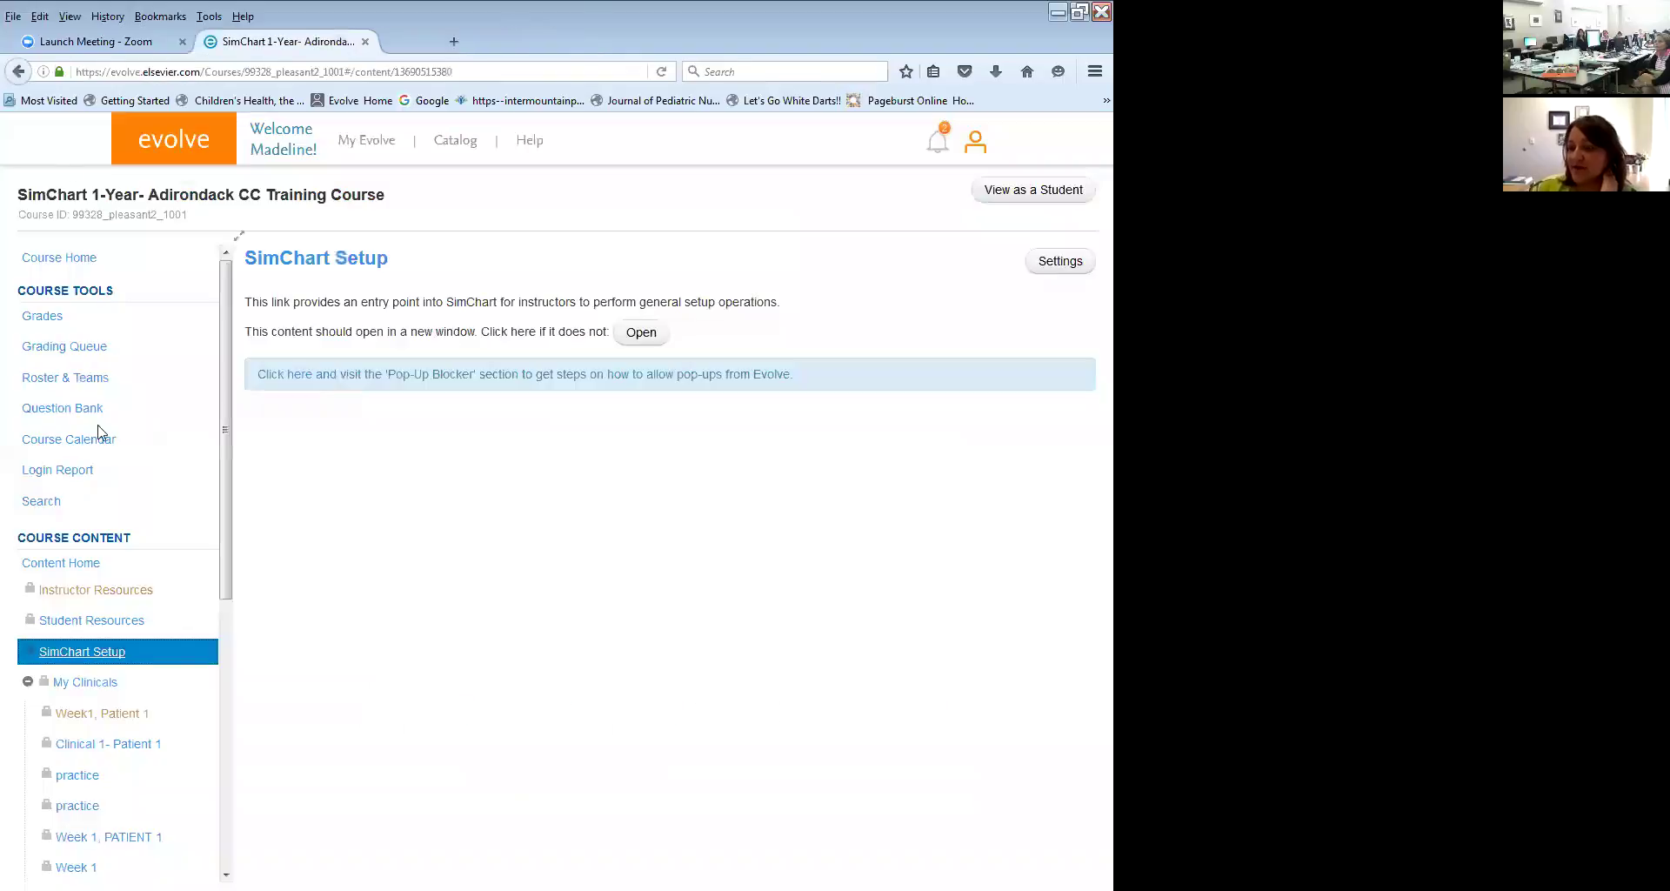
Open the SimChart Training Course from the instructor's own SimChart training folder in My Evolve.
left_click(371, 141)
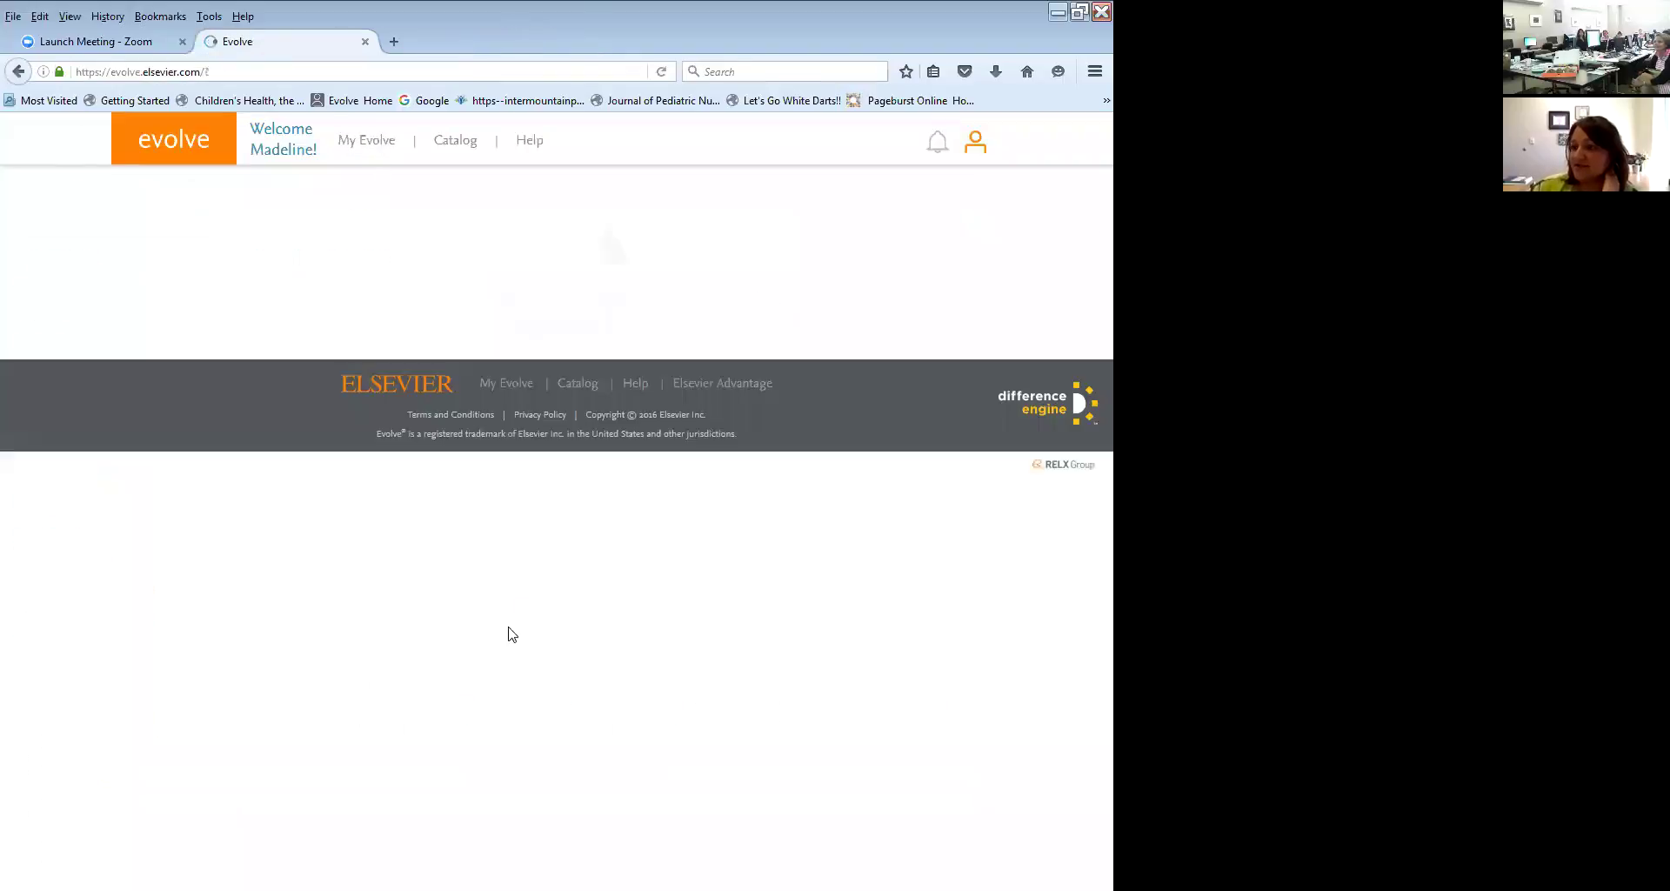
left_click(339, 462)
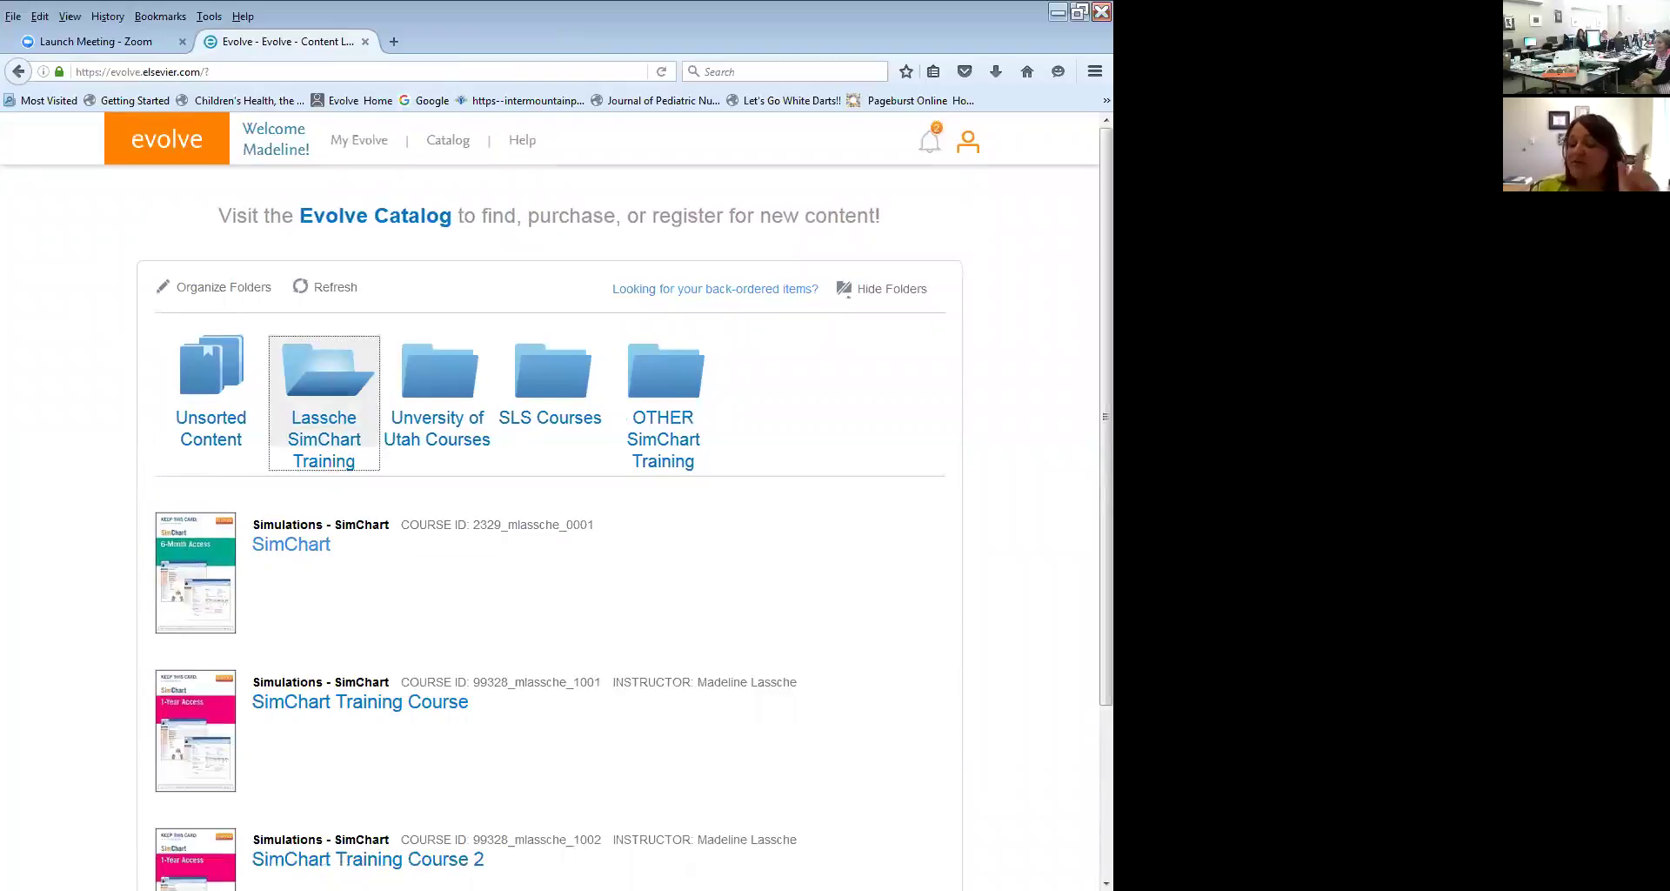
scroll(557, 500, "down", 2)
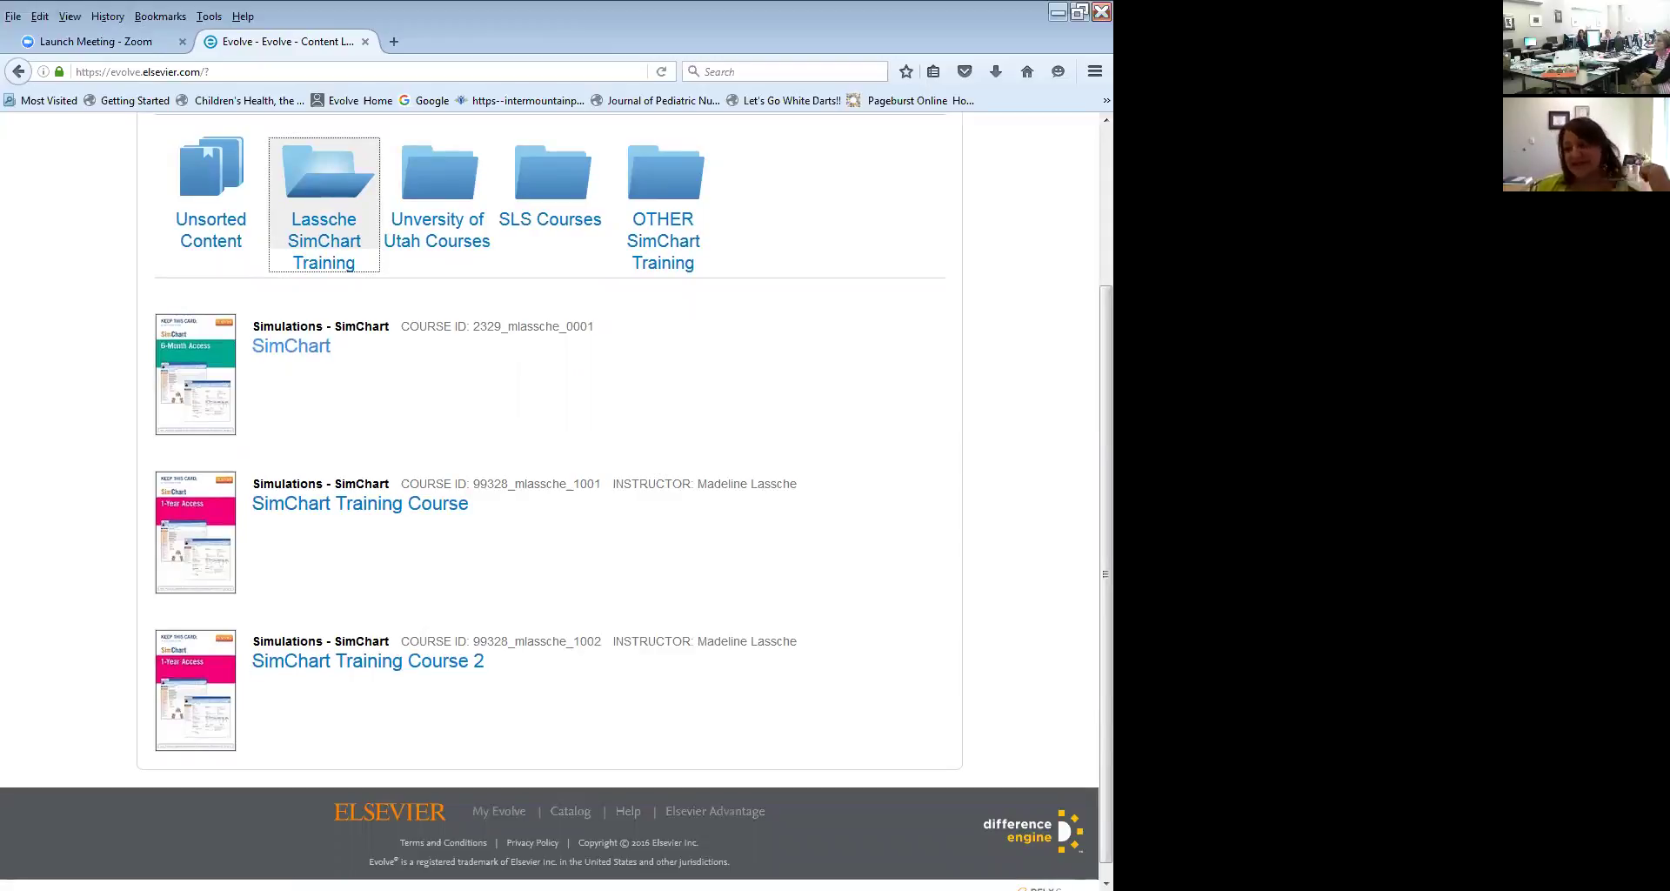
left_click(328, 508)
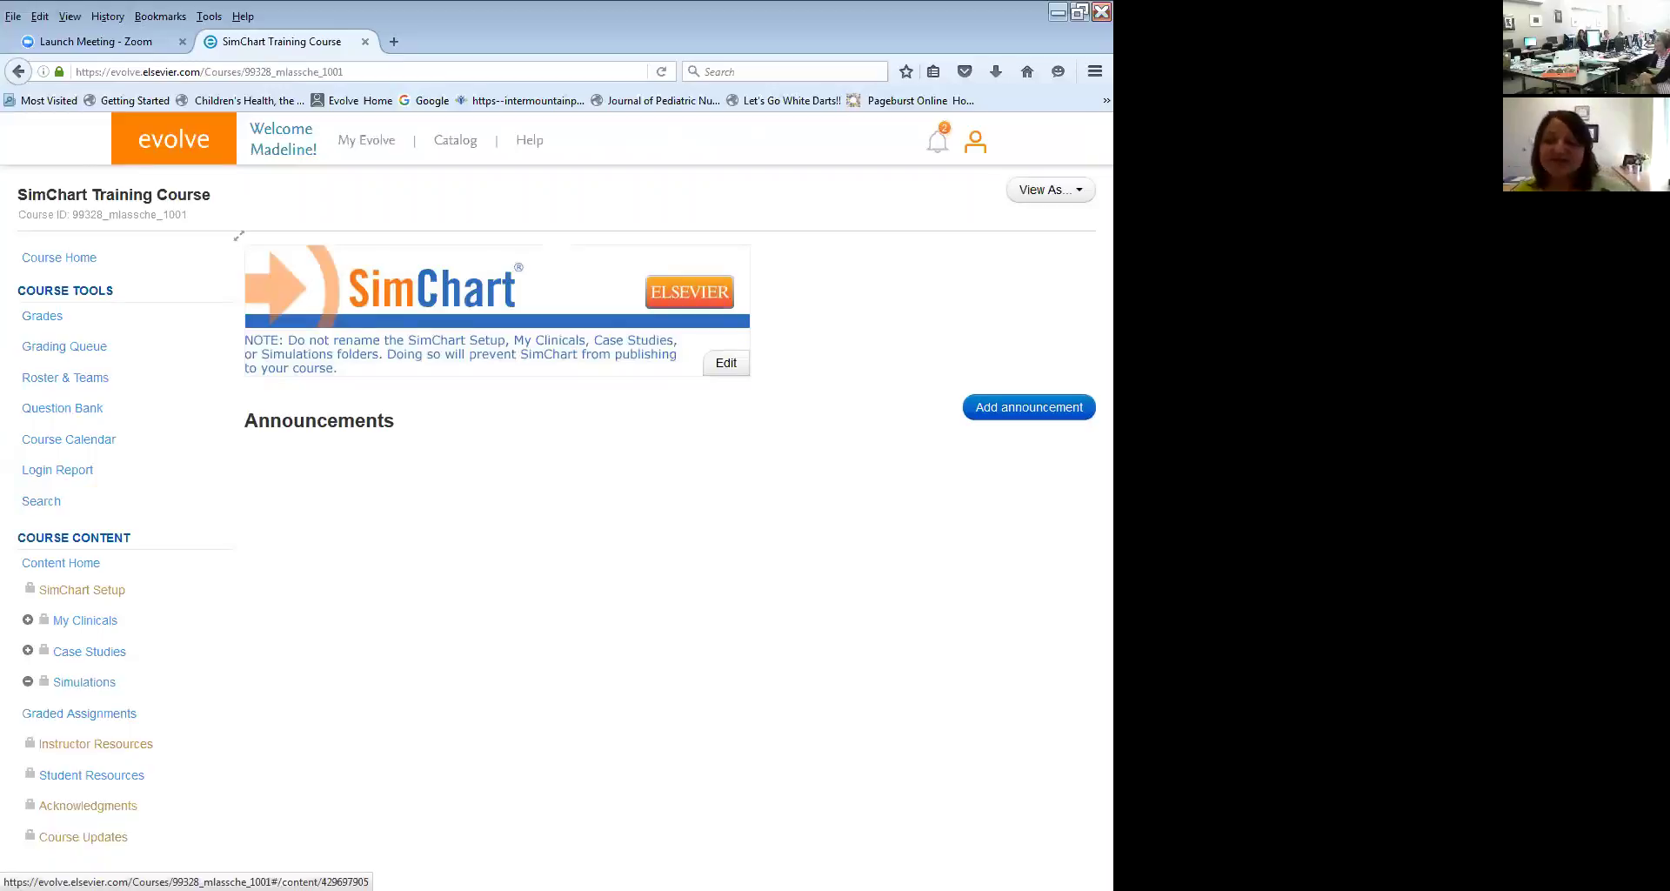
View the training course's Case Studies folder and list its case studies in SimChart Setup.
left_click(89, 651)
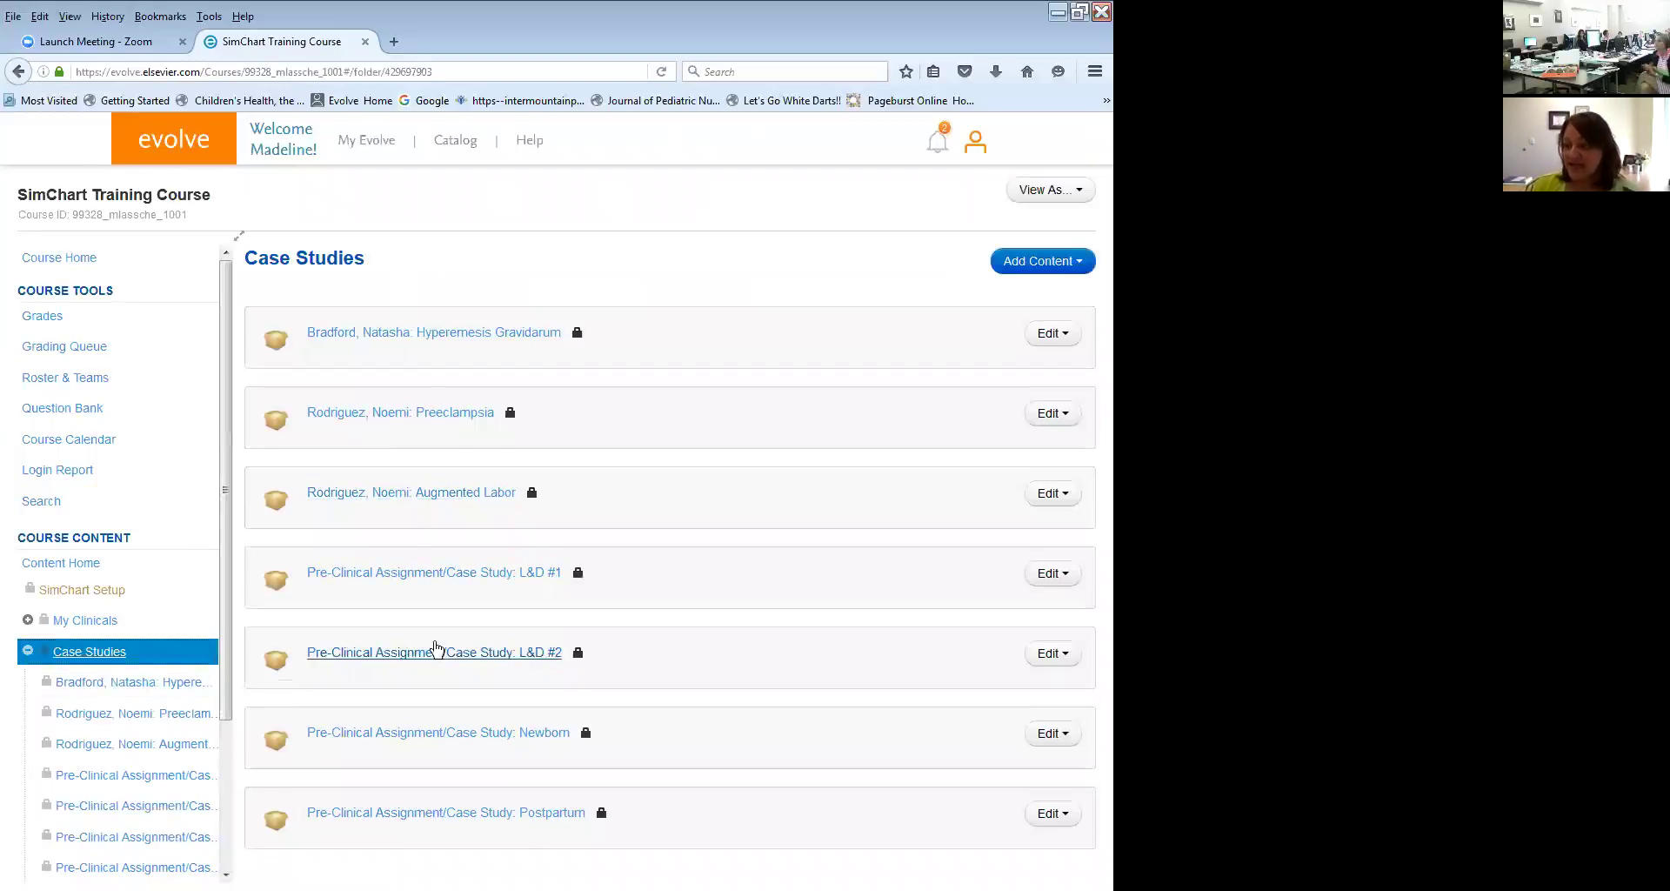
left_click(93, 598)
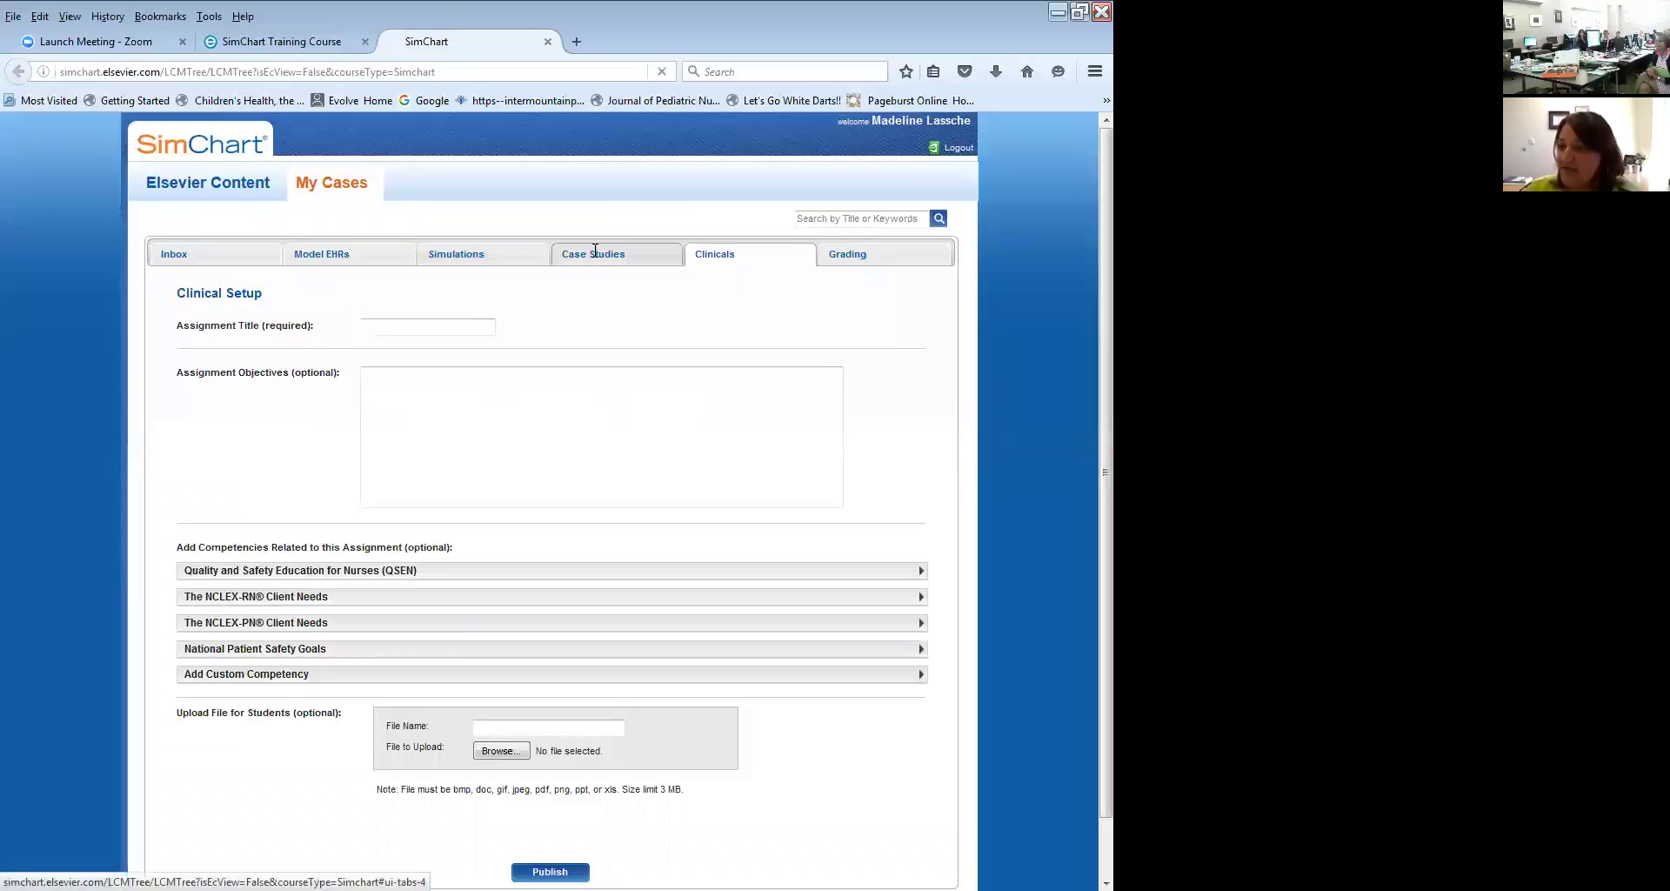
left_click(594, 254)
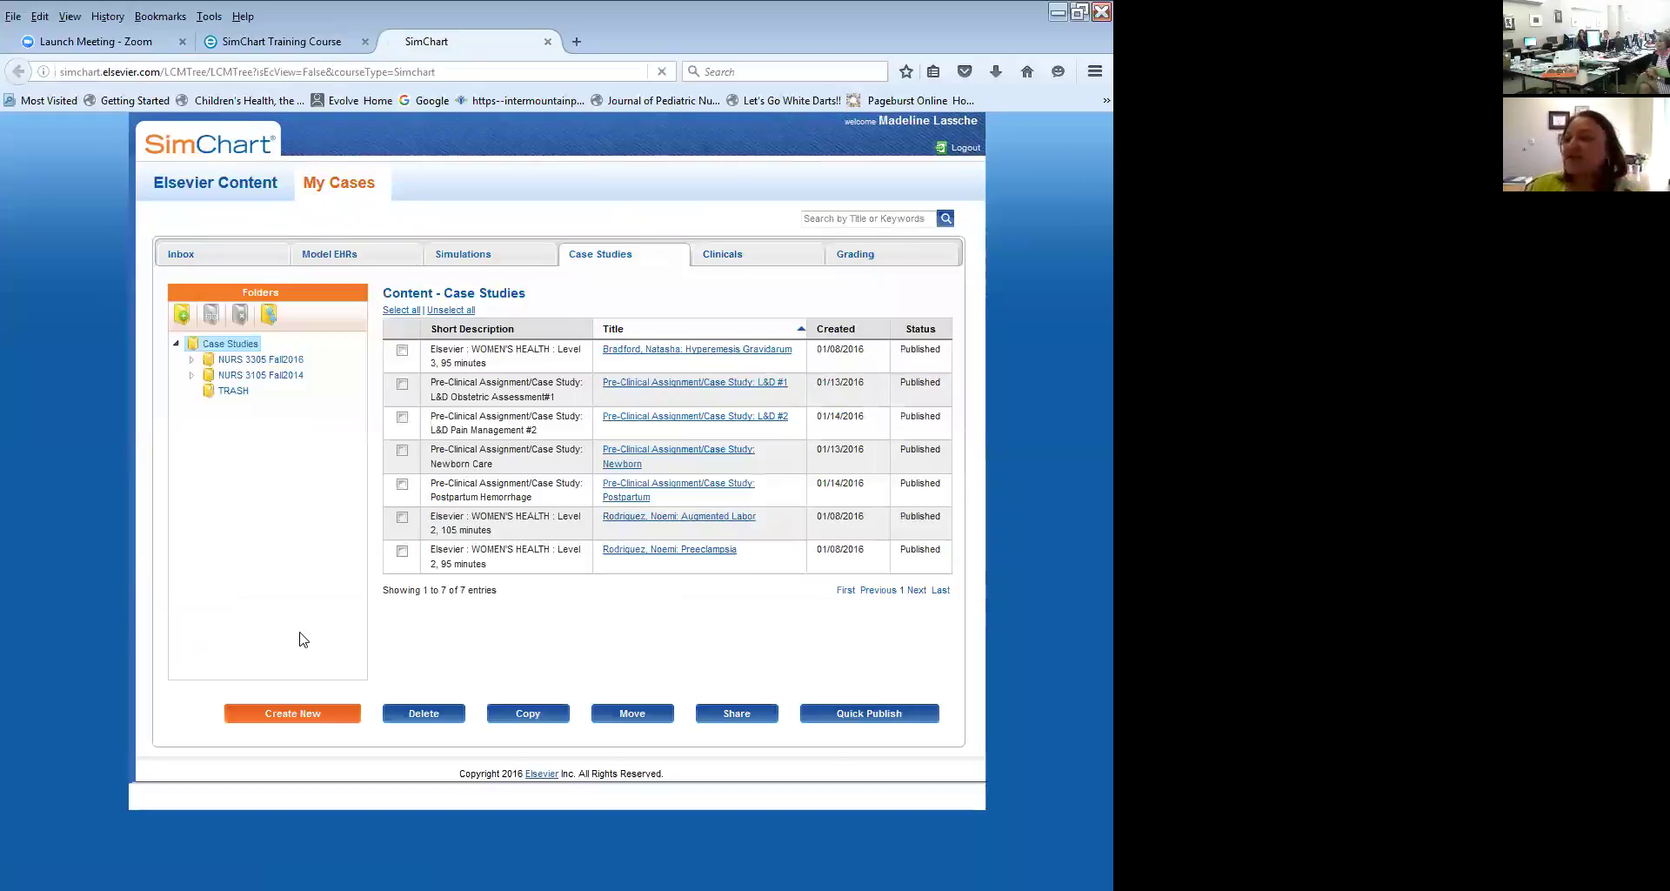
Copy the Women's Health unfolding case study on Postpartum Hemorrhage from Elsevier Content to the My Cases Case Studies folder, without opening the copy.
left_click(193, 180)
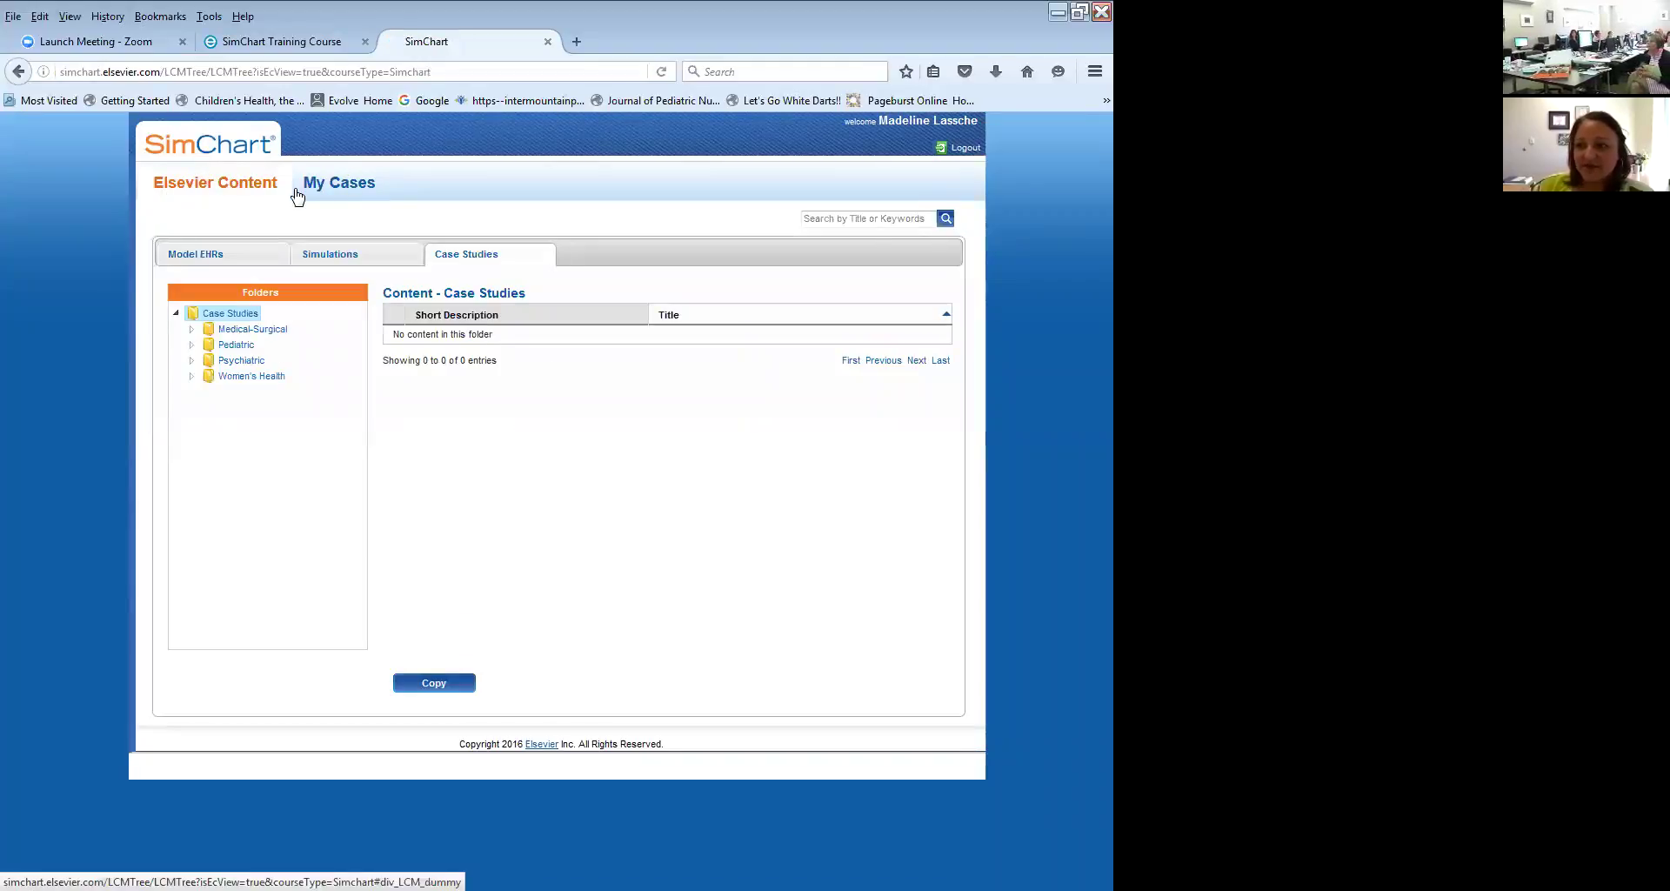
left_click(191, 376)
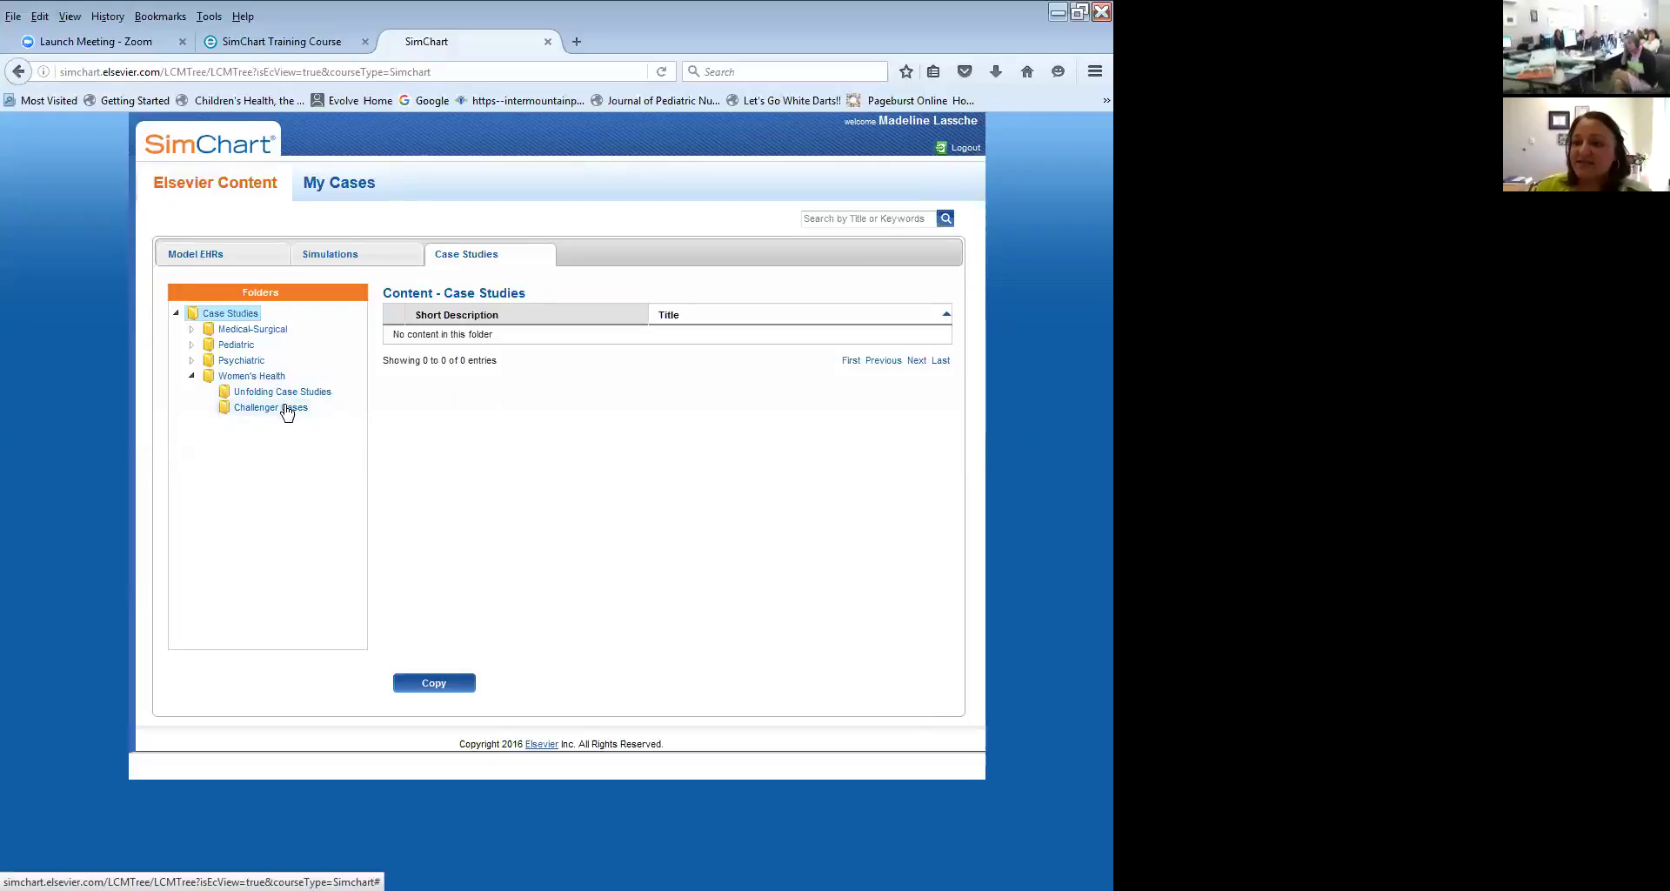
left_click(287, 391)
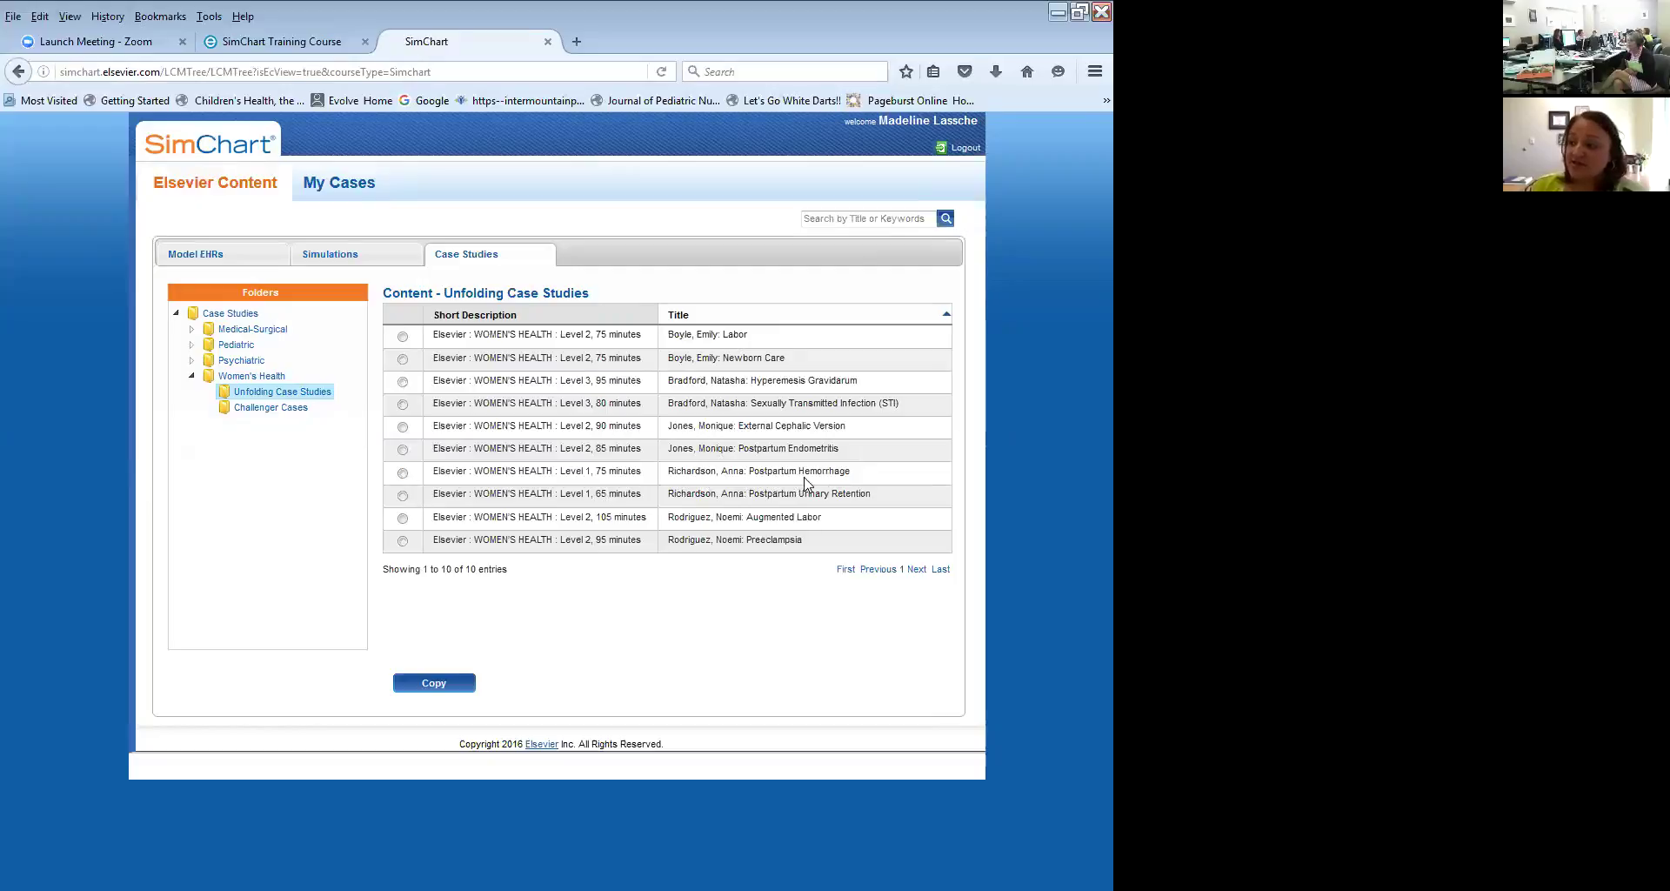
left_click(402, 473)
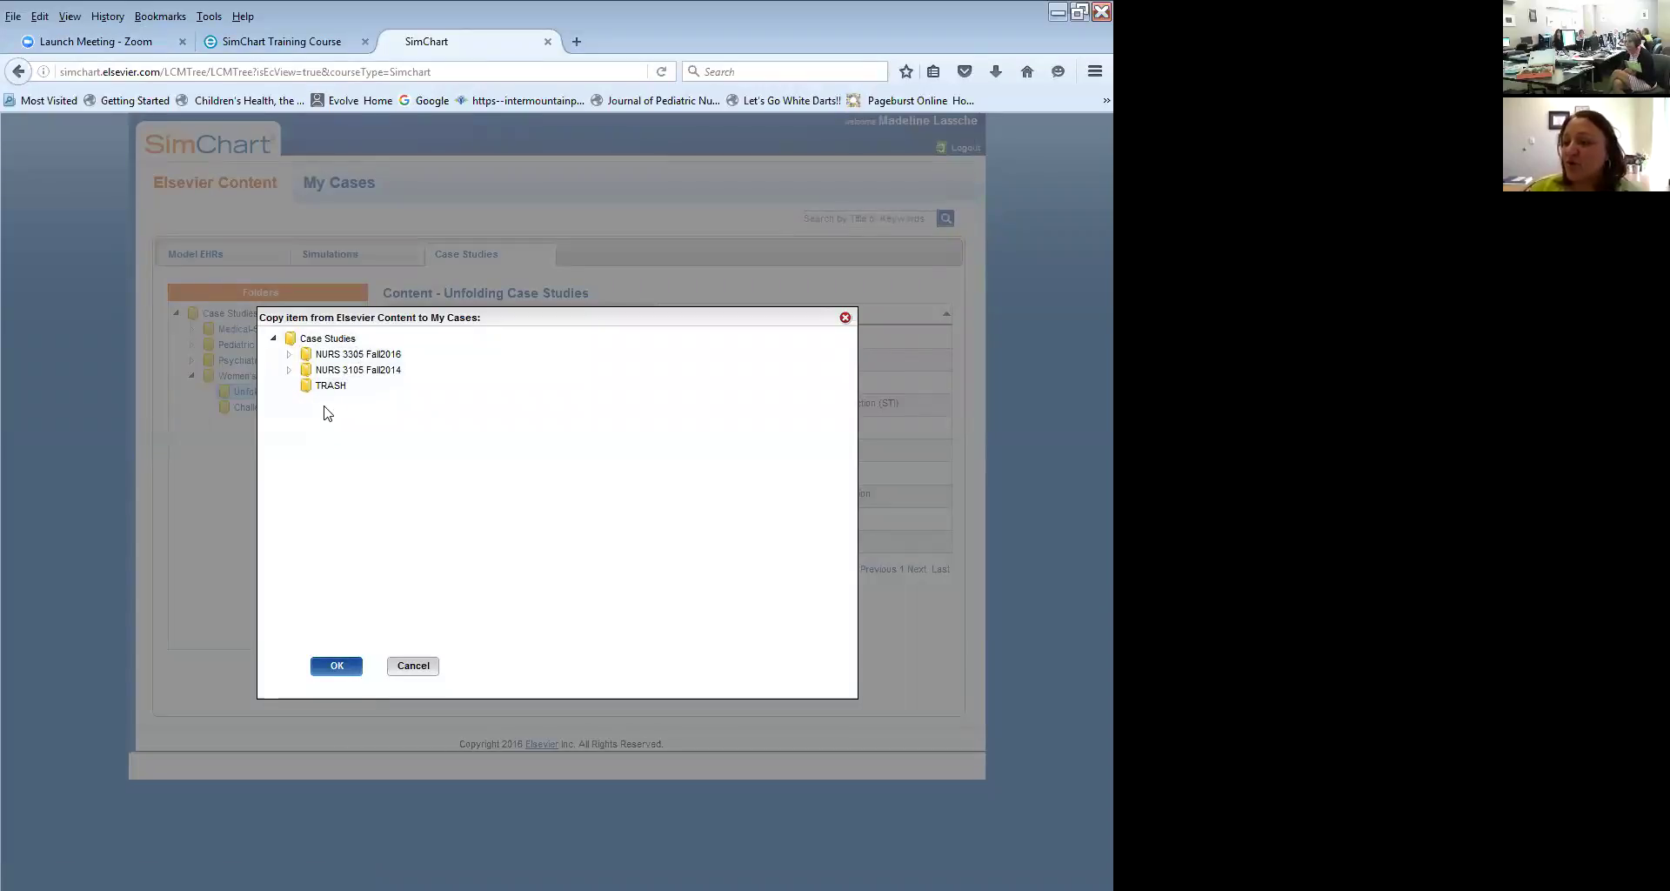
left_click(329, 339)
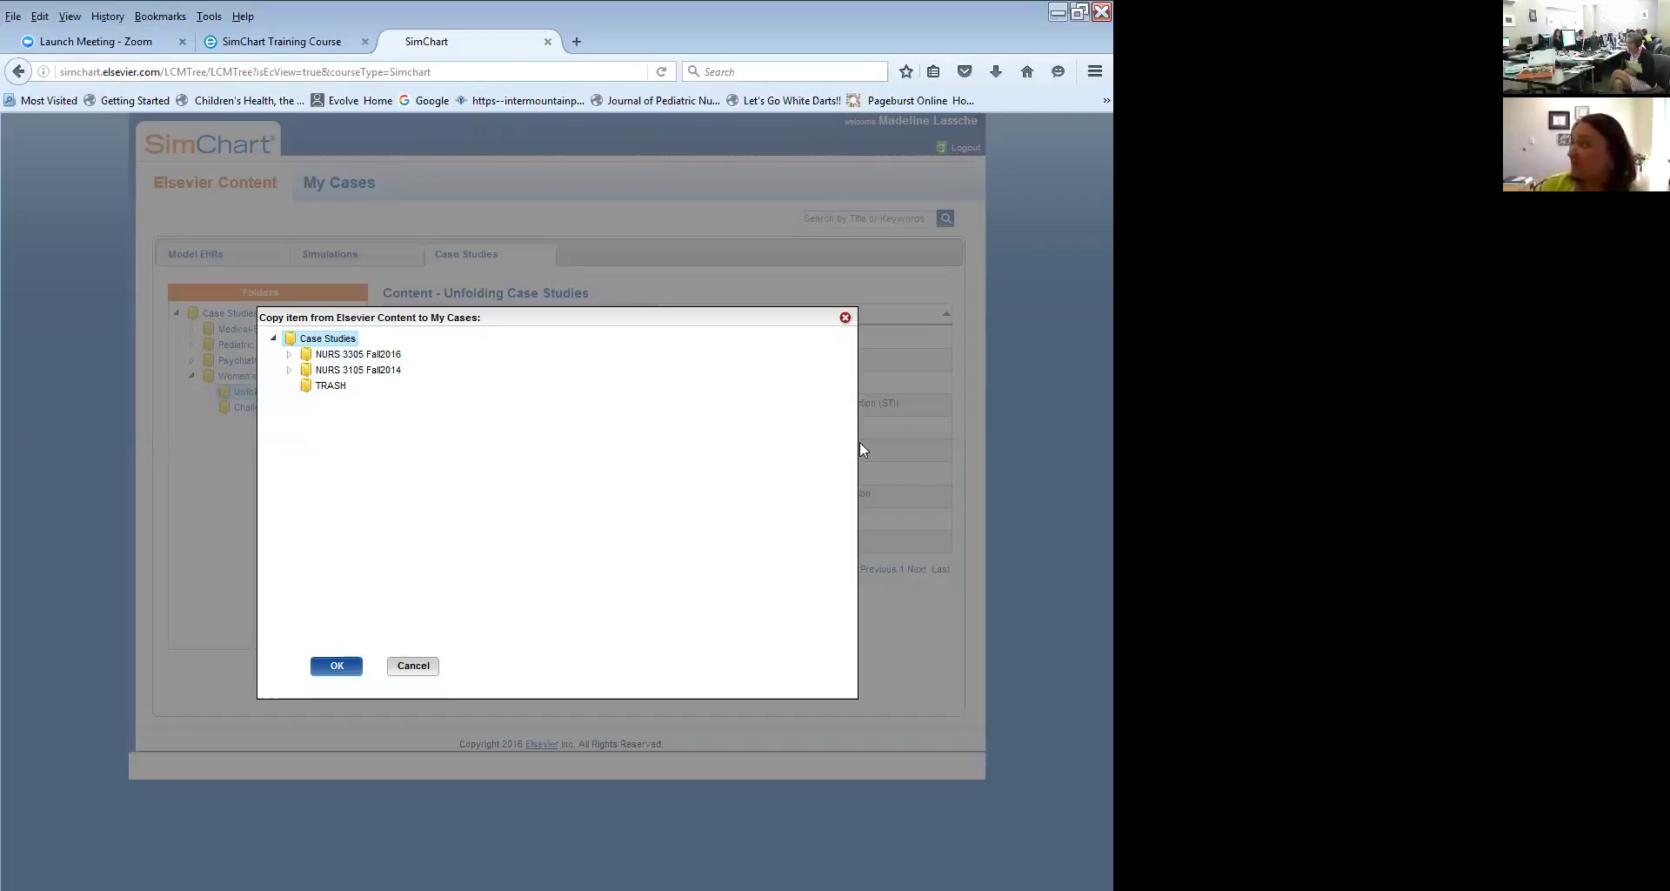
left_click(336, 665)
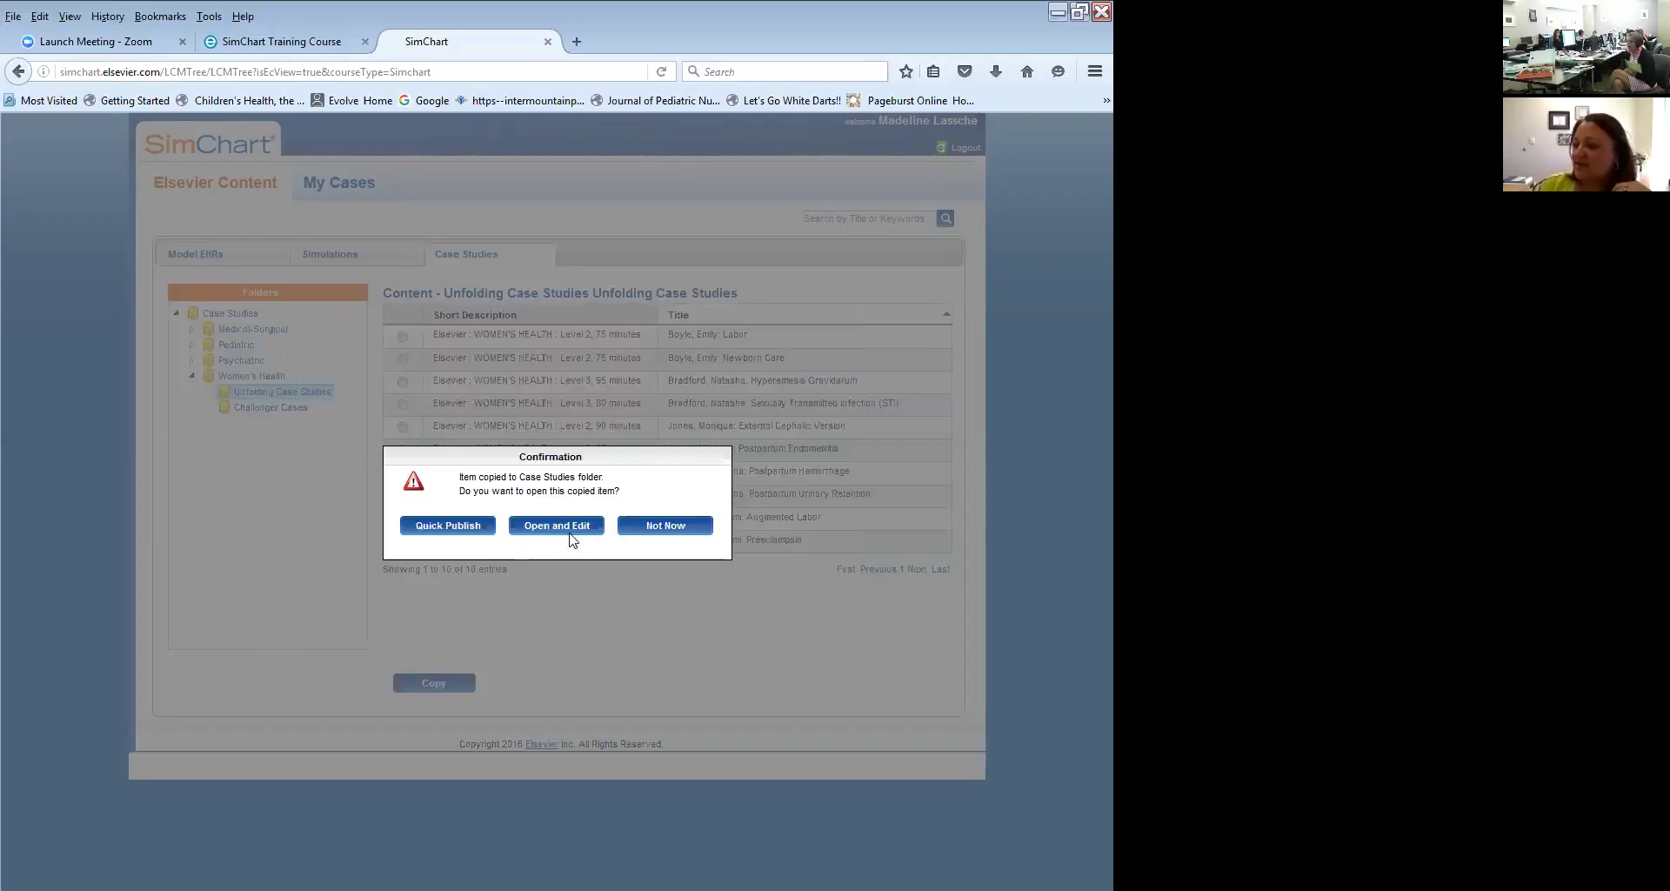
left_click(658, 528)
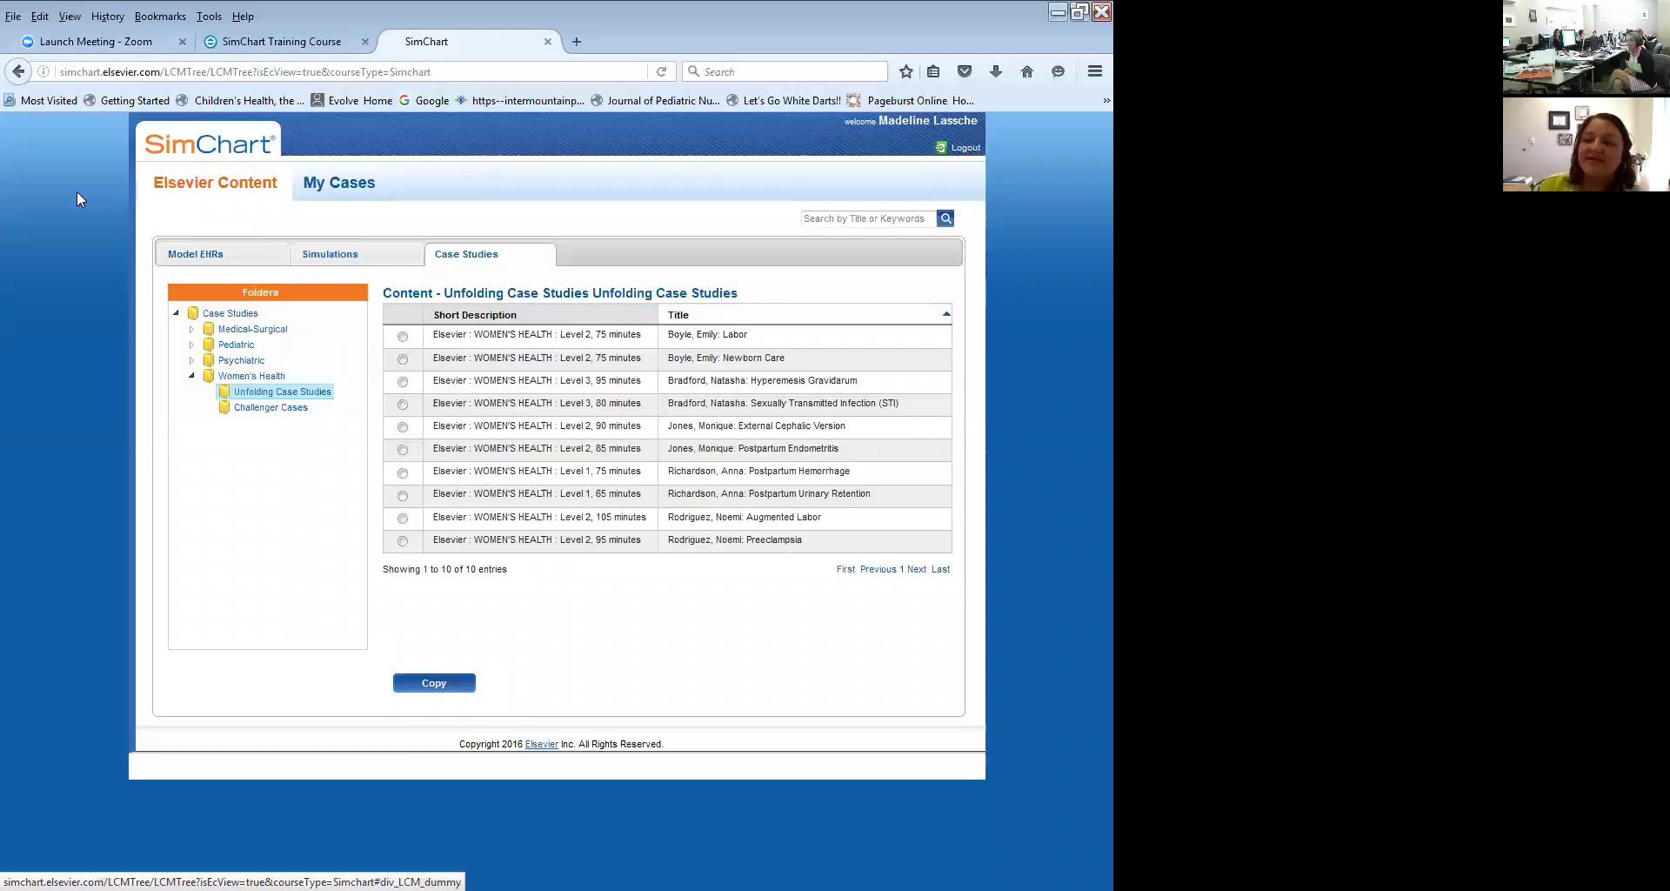
Open the copied Postpartum Hemorrhage case study from the Case Studies list in My Cases.
left_click(364, 180)
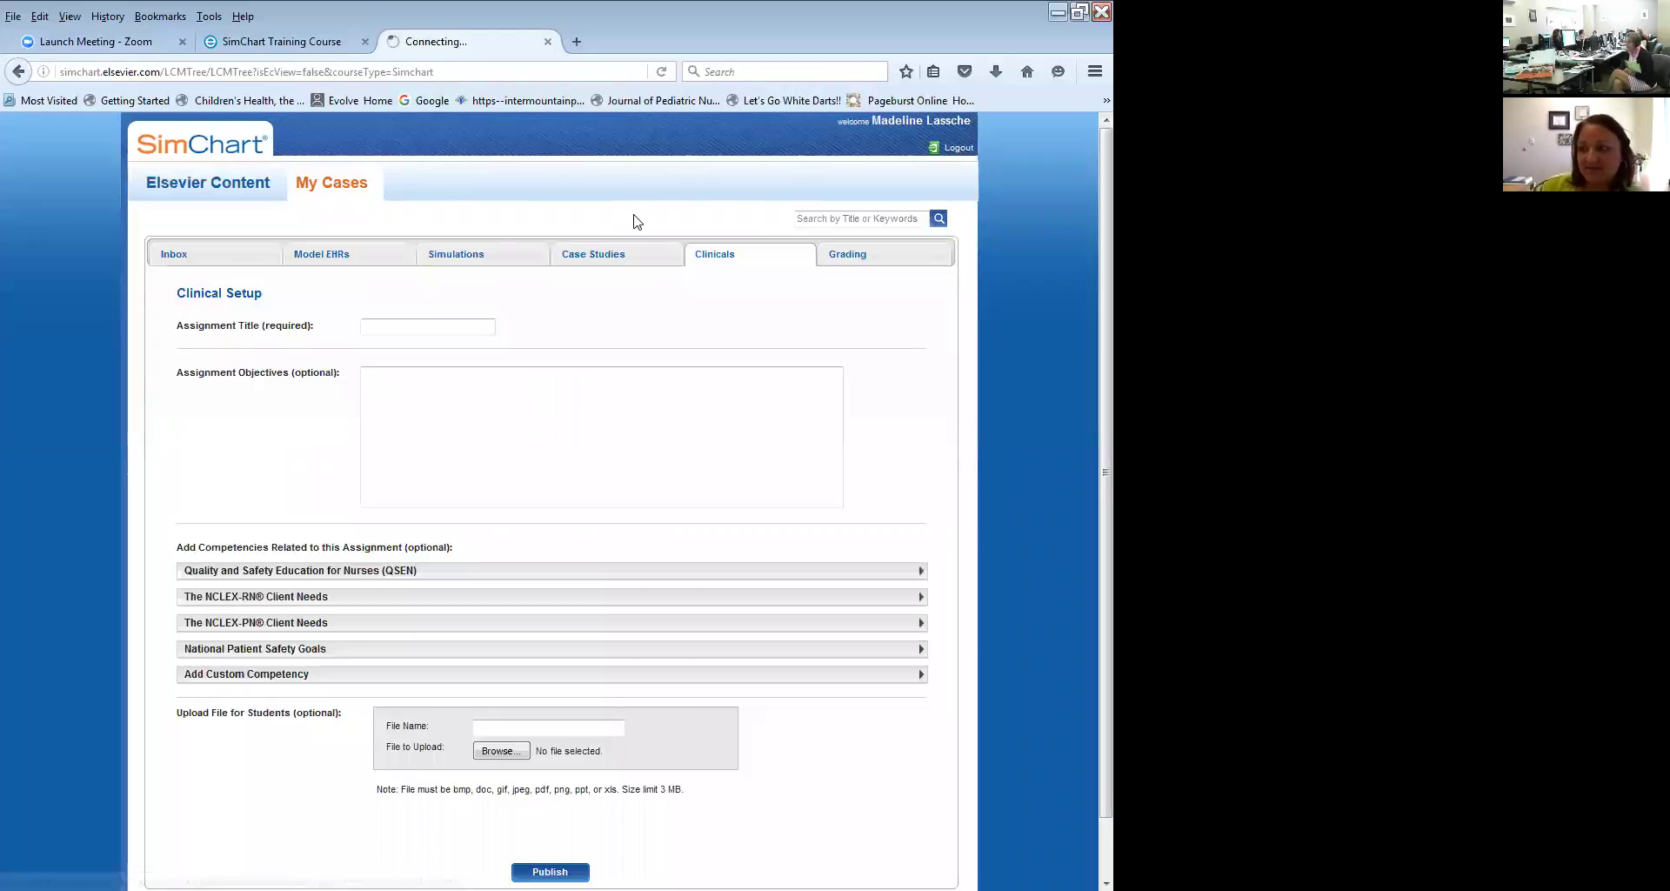
left_click(602, 258)
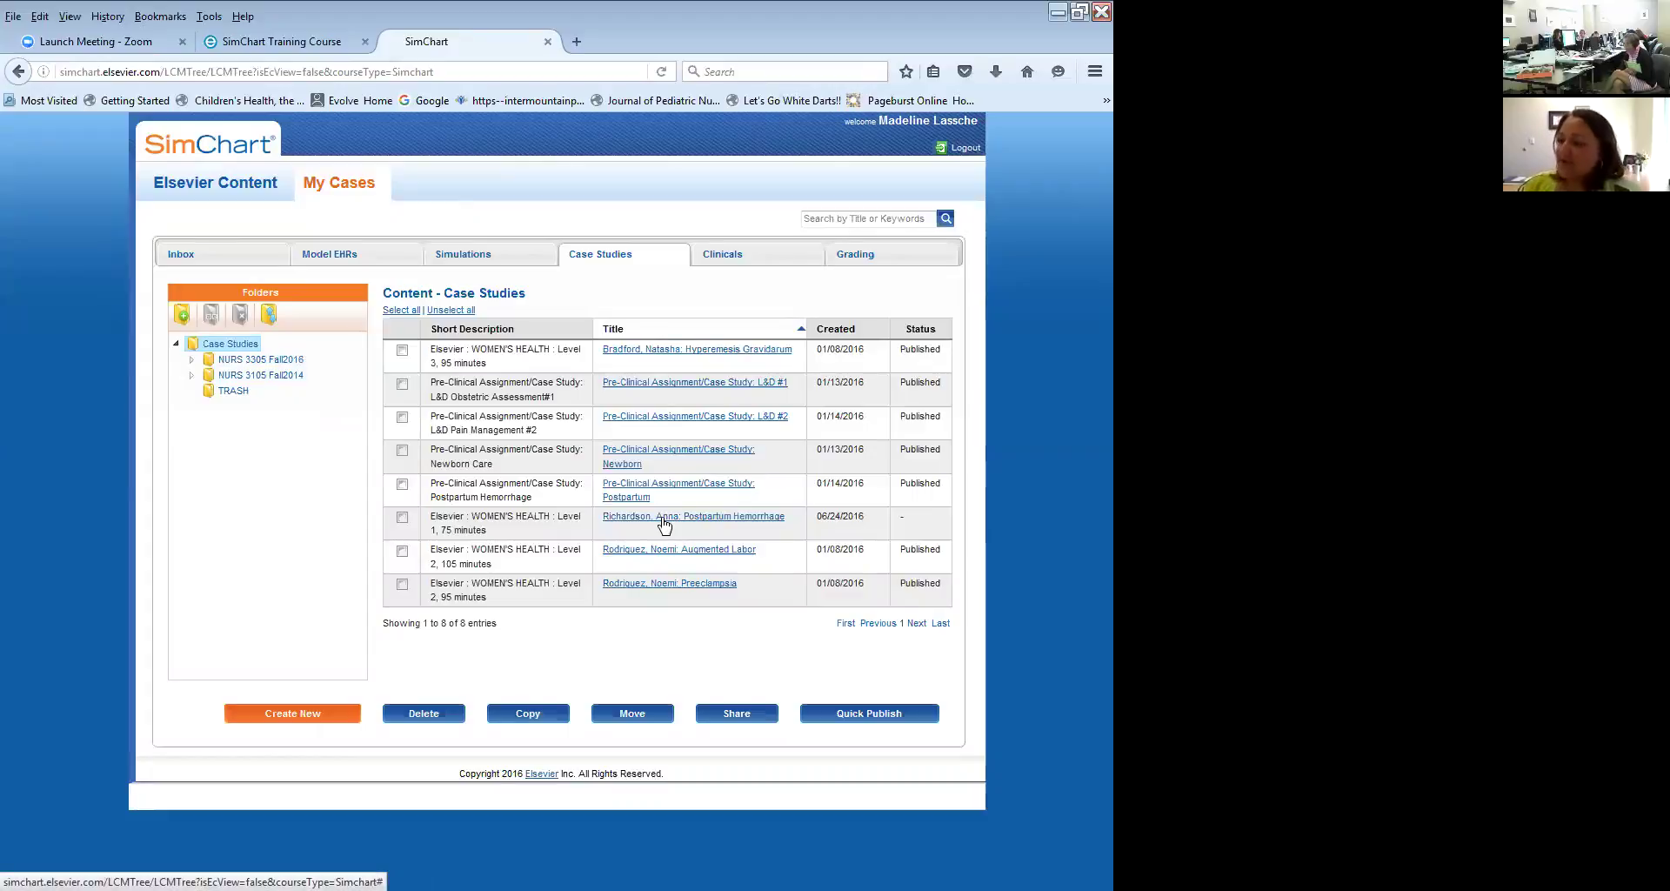
left_click(402, 517)
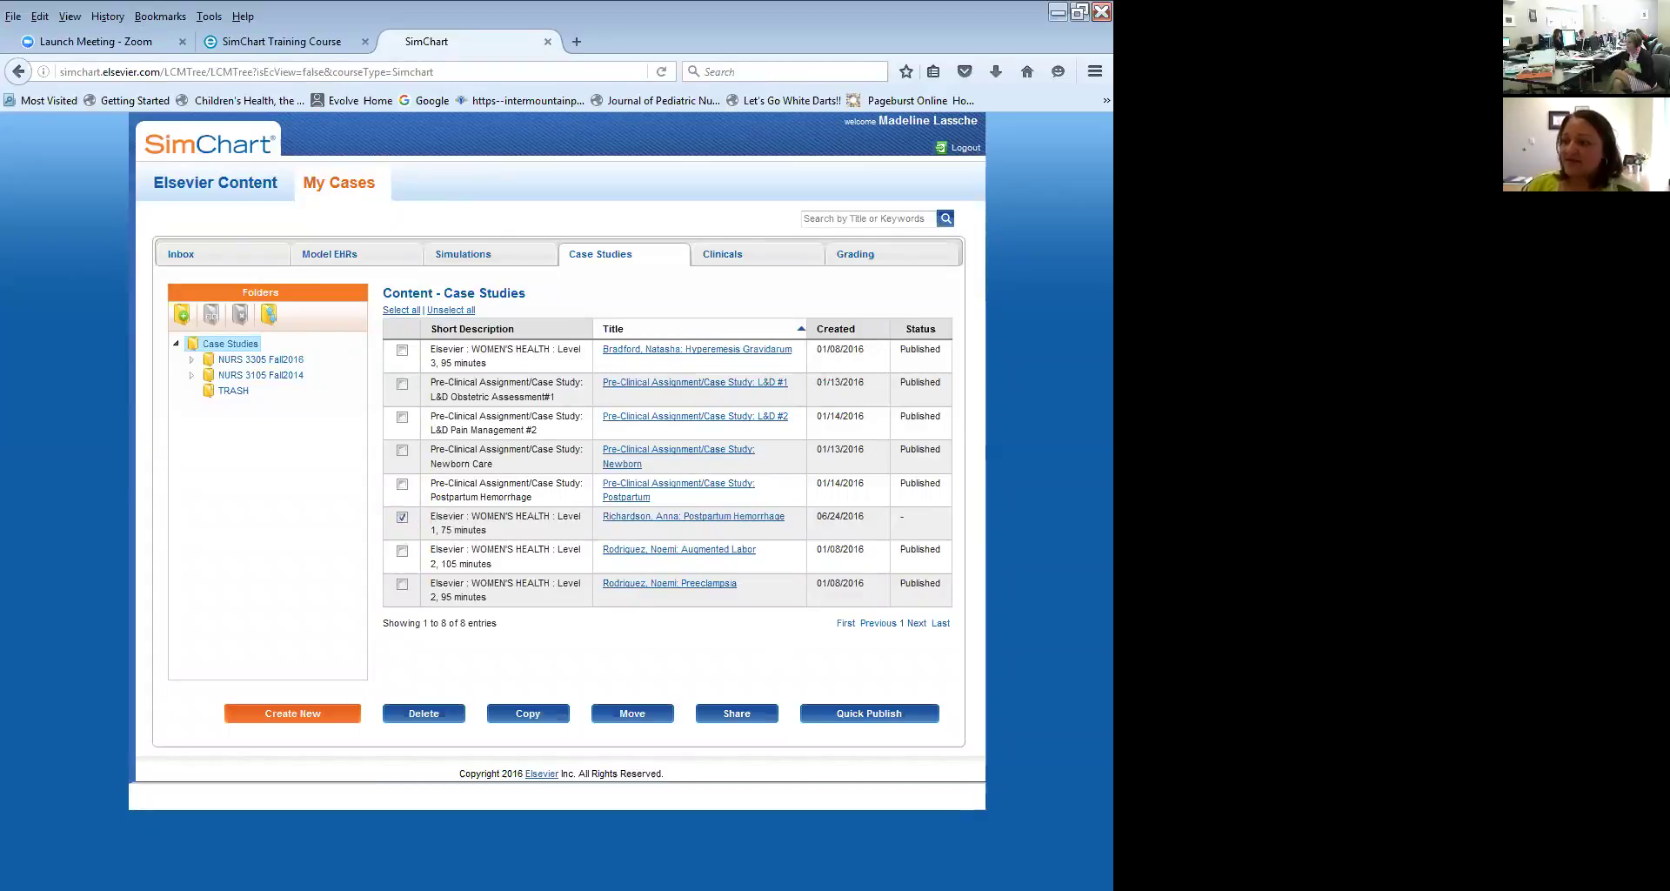
left_click(649, 519)
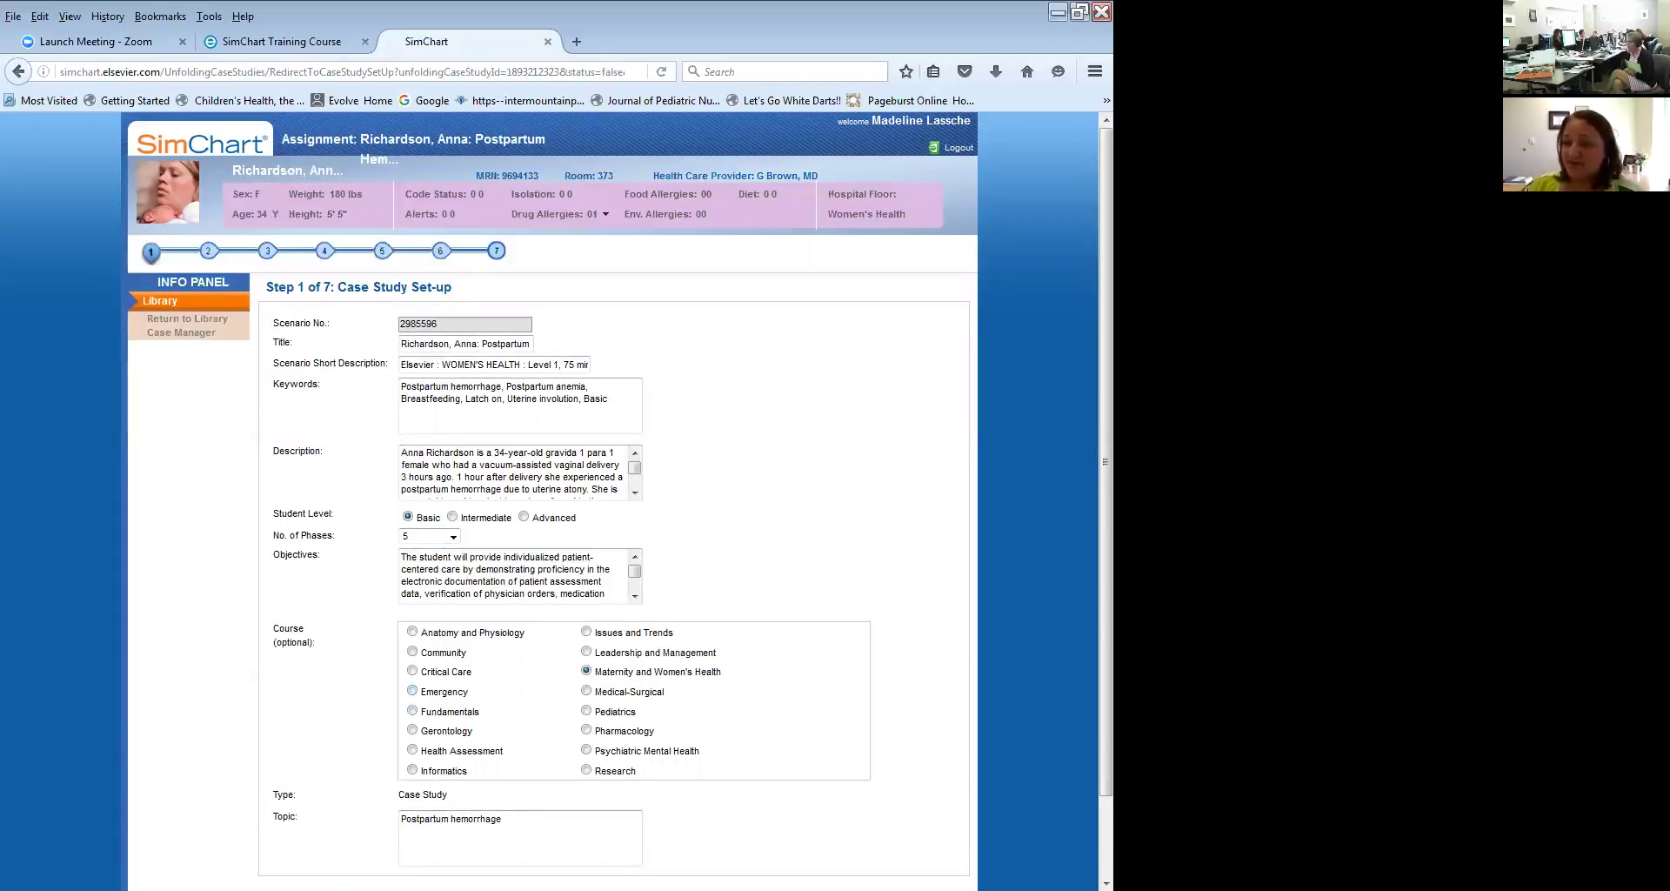
Examine the case study's set-up page and its Step 7 Review Case Study page, from Clock Set-up through Expected Charts Set-up.
scroll(212, 317, "down", 2)
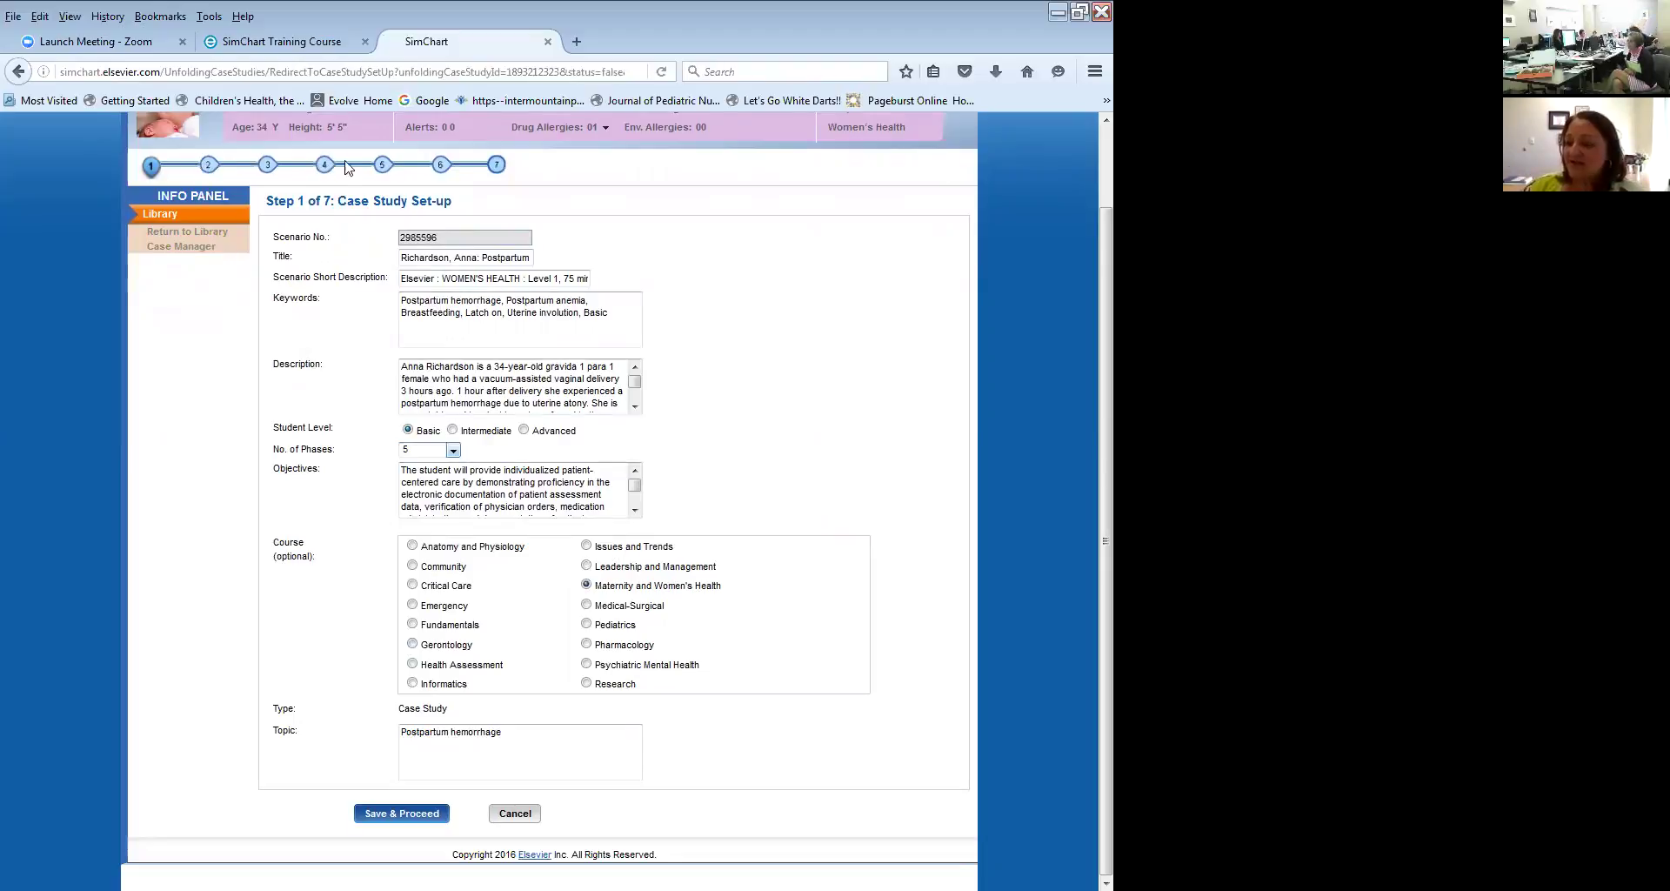
left_click(494, 166)
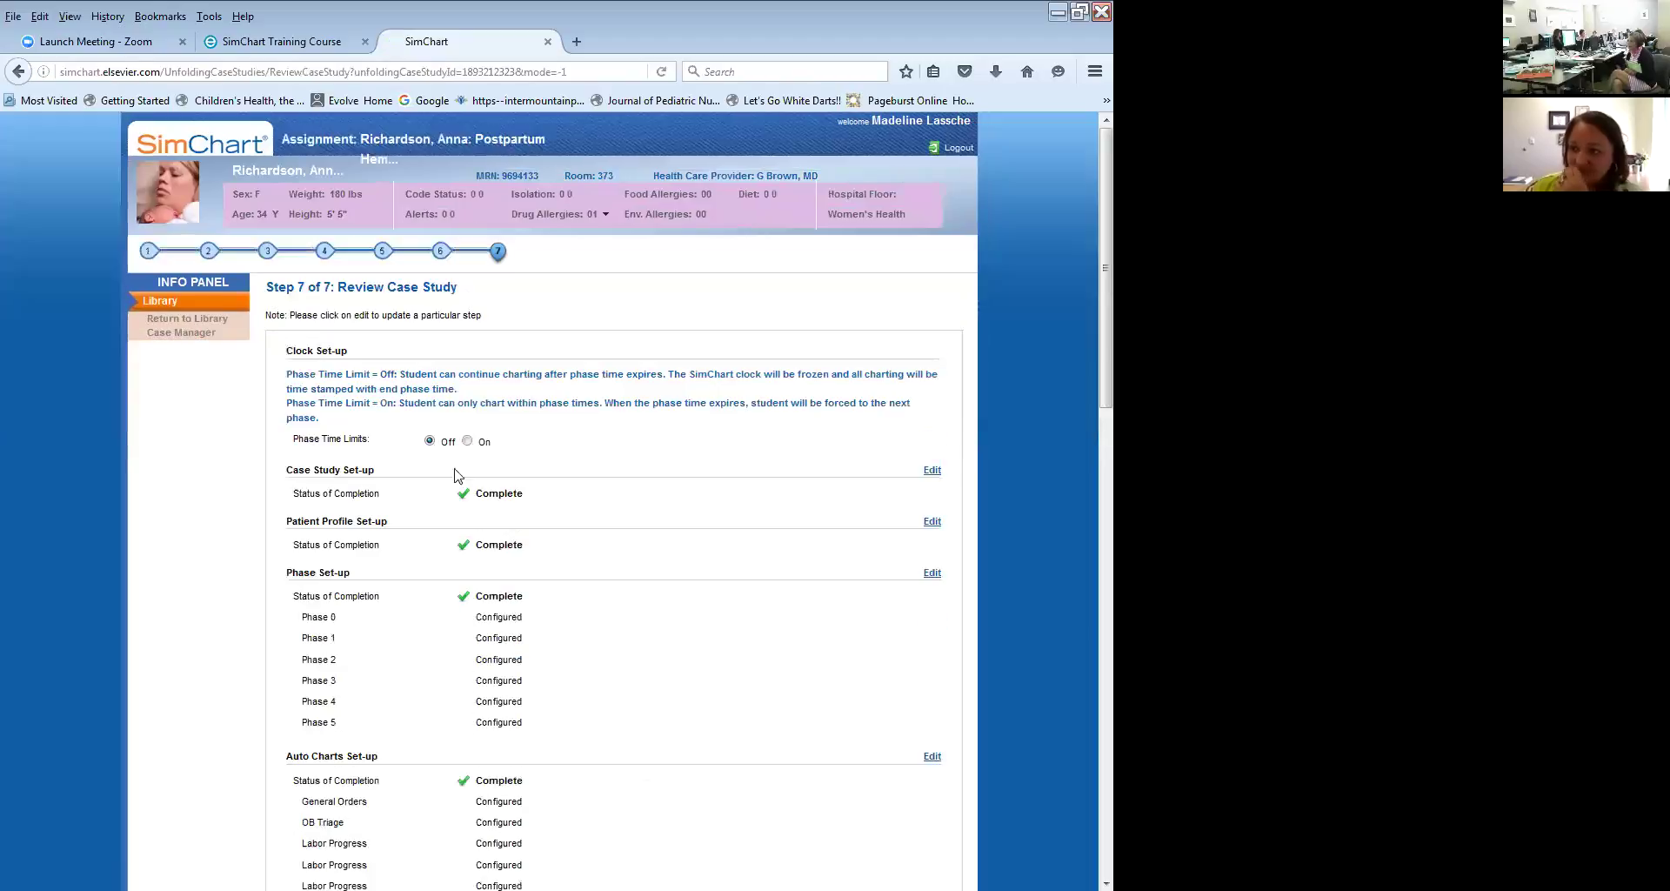
scroll(479, 617, "down", 1)
scroll(477, 618, "down", 3)
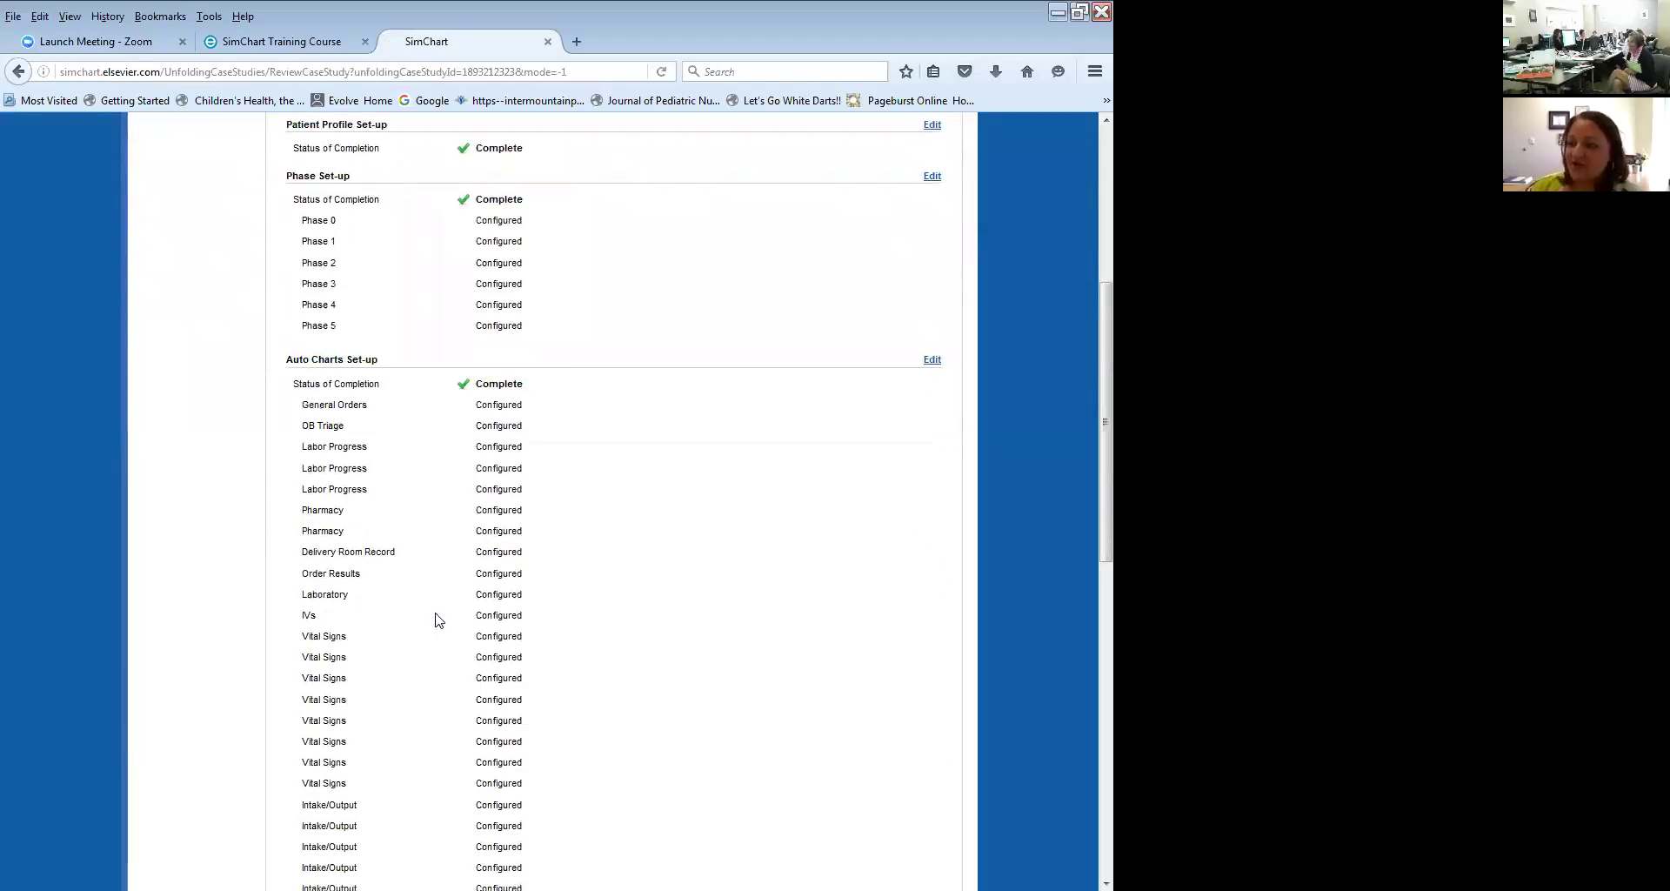
scroll(437, 585, "down", 10)
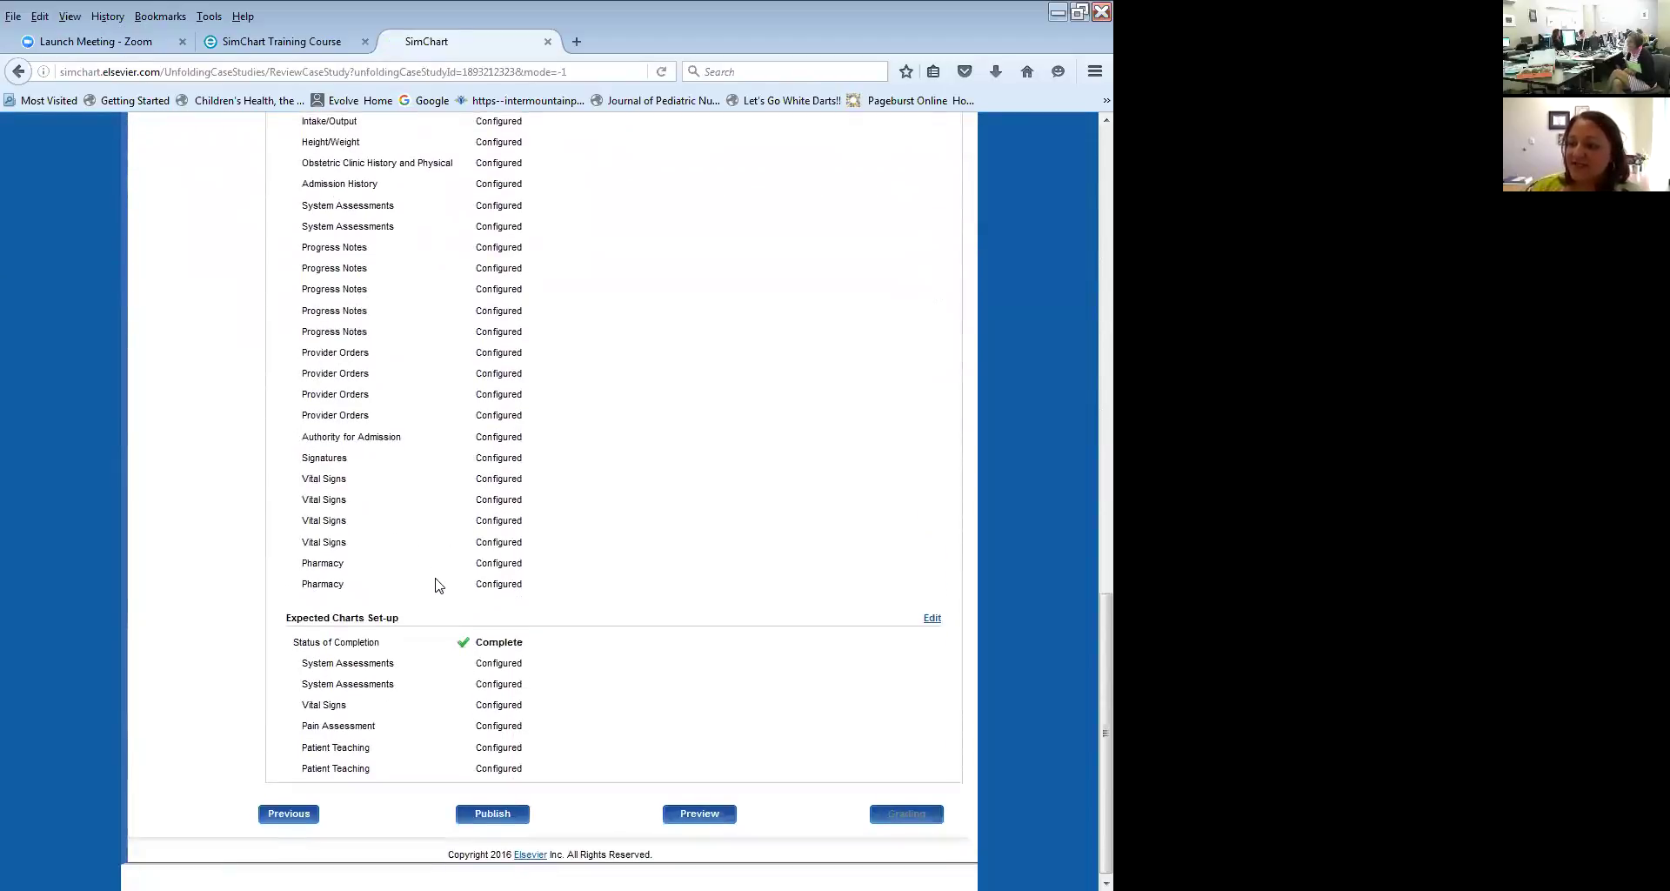
key("Home")
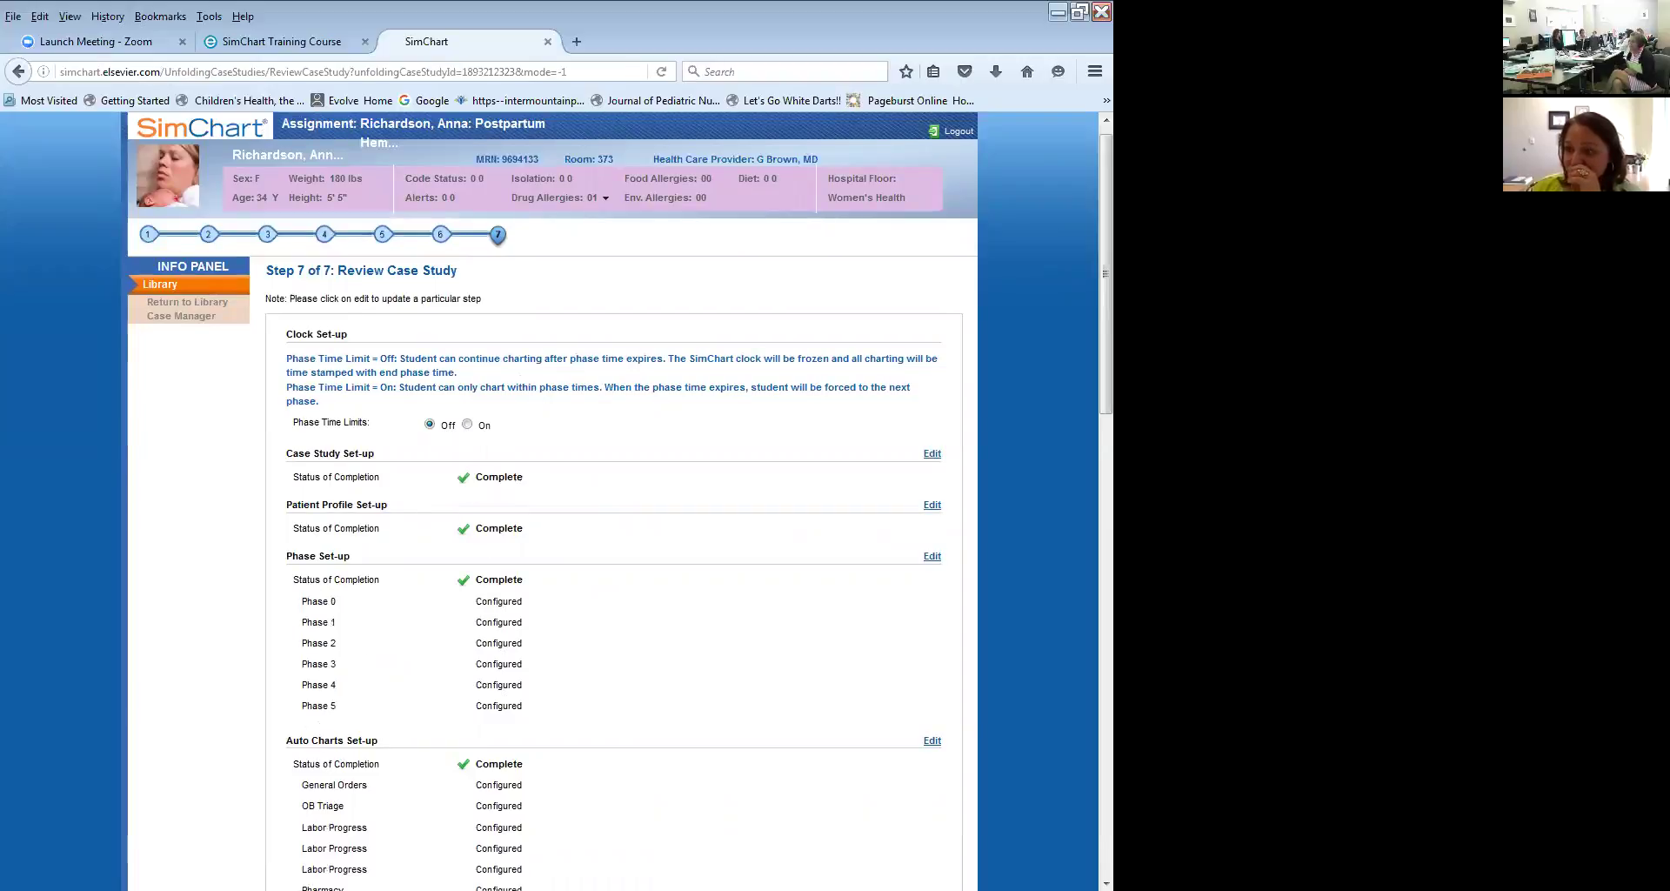
scroll(556, 500, "down", 4)
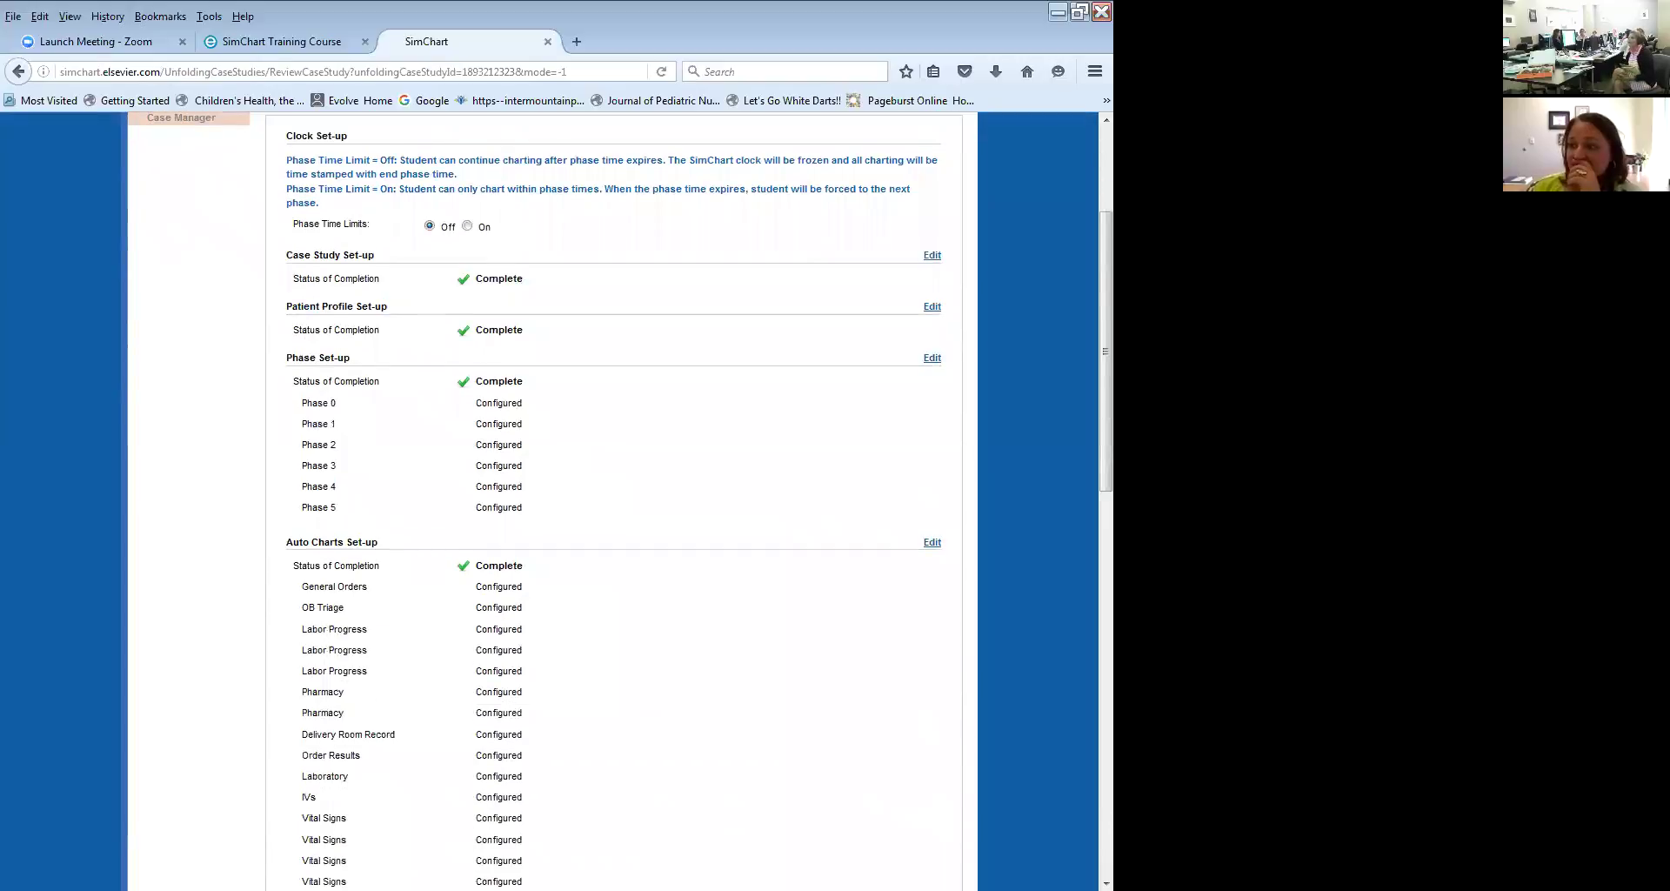
scroll(556, 501, "down", 15)
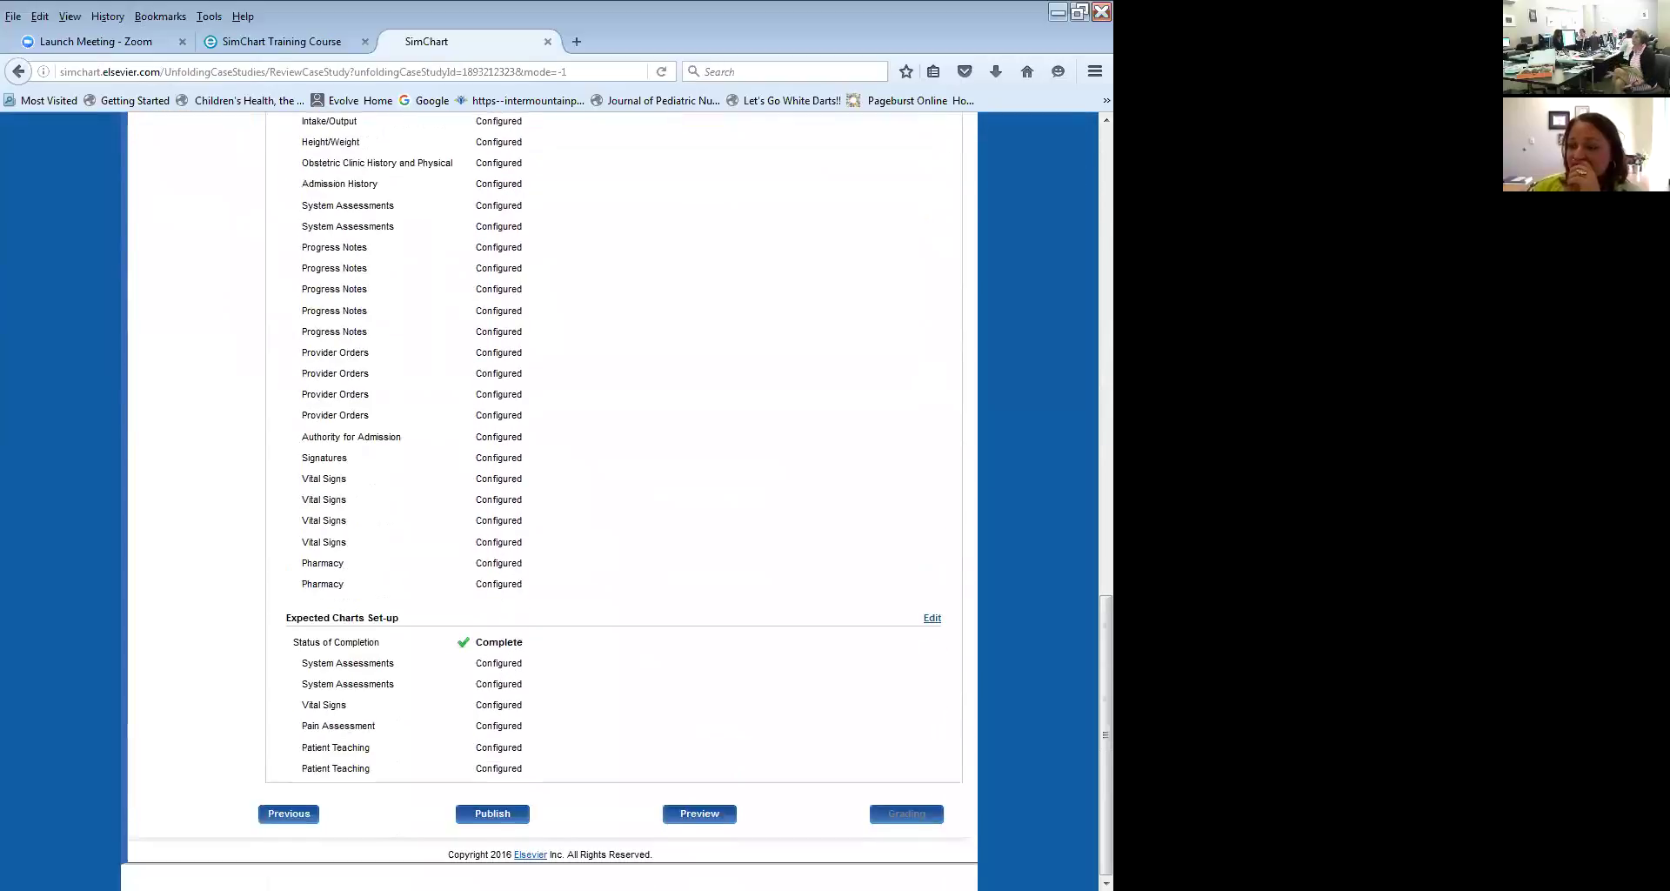
scroll(557, 500, "up", 20)
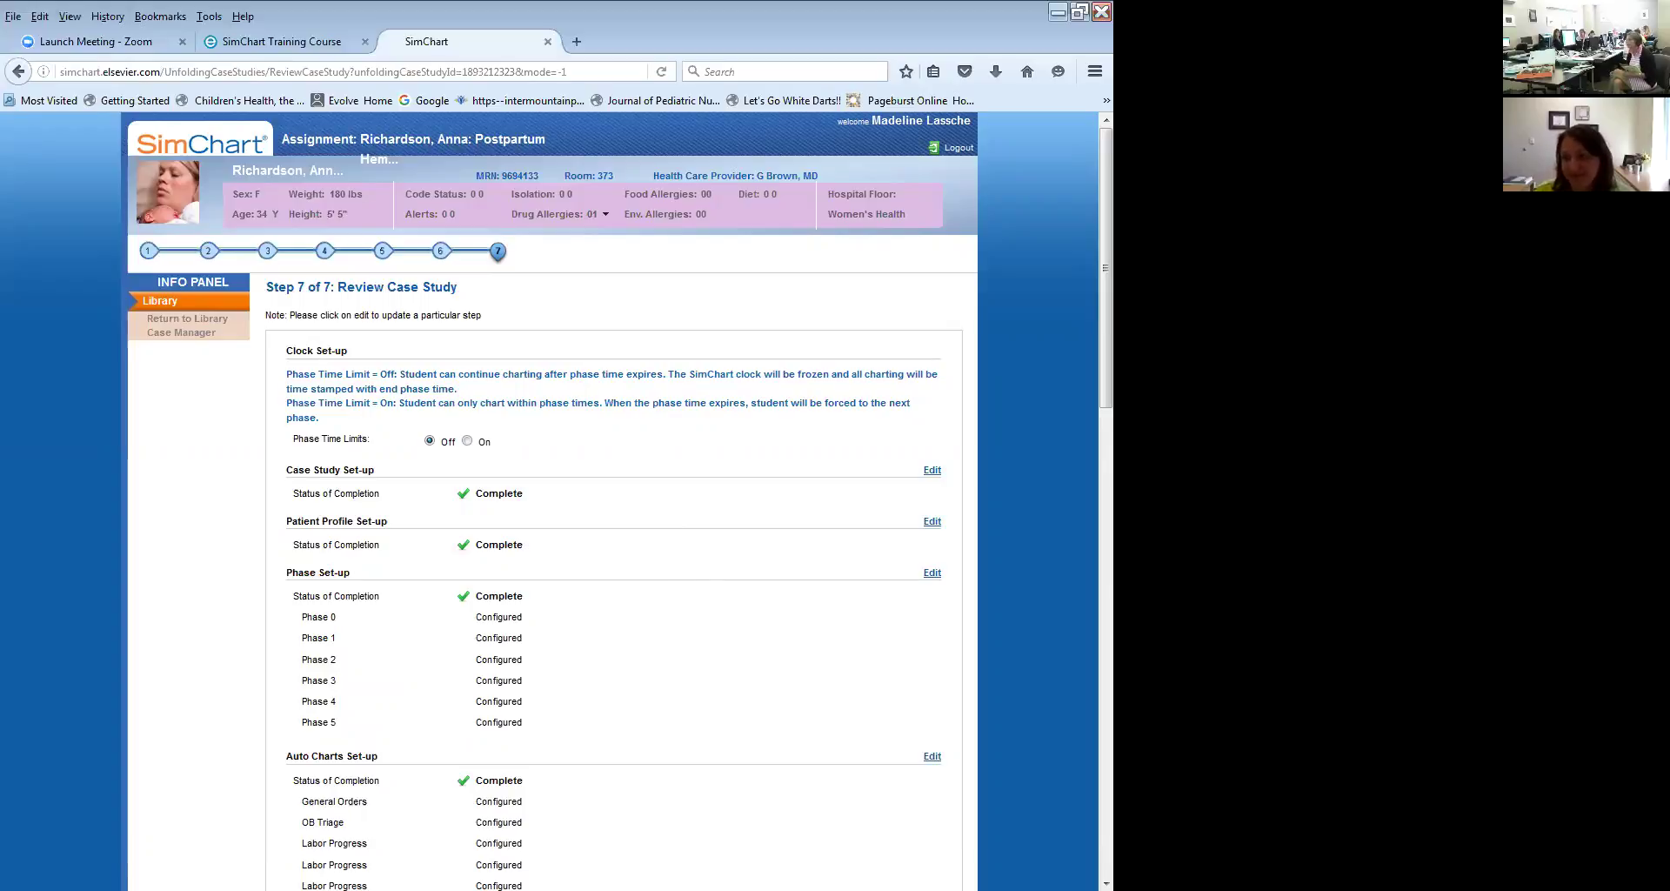
scroll(612, 496, "down", 6)
scroll(612, 496, "up", 6)
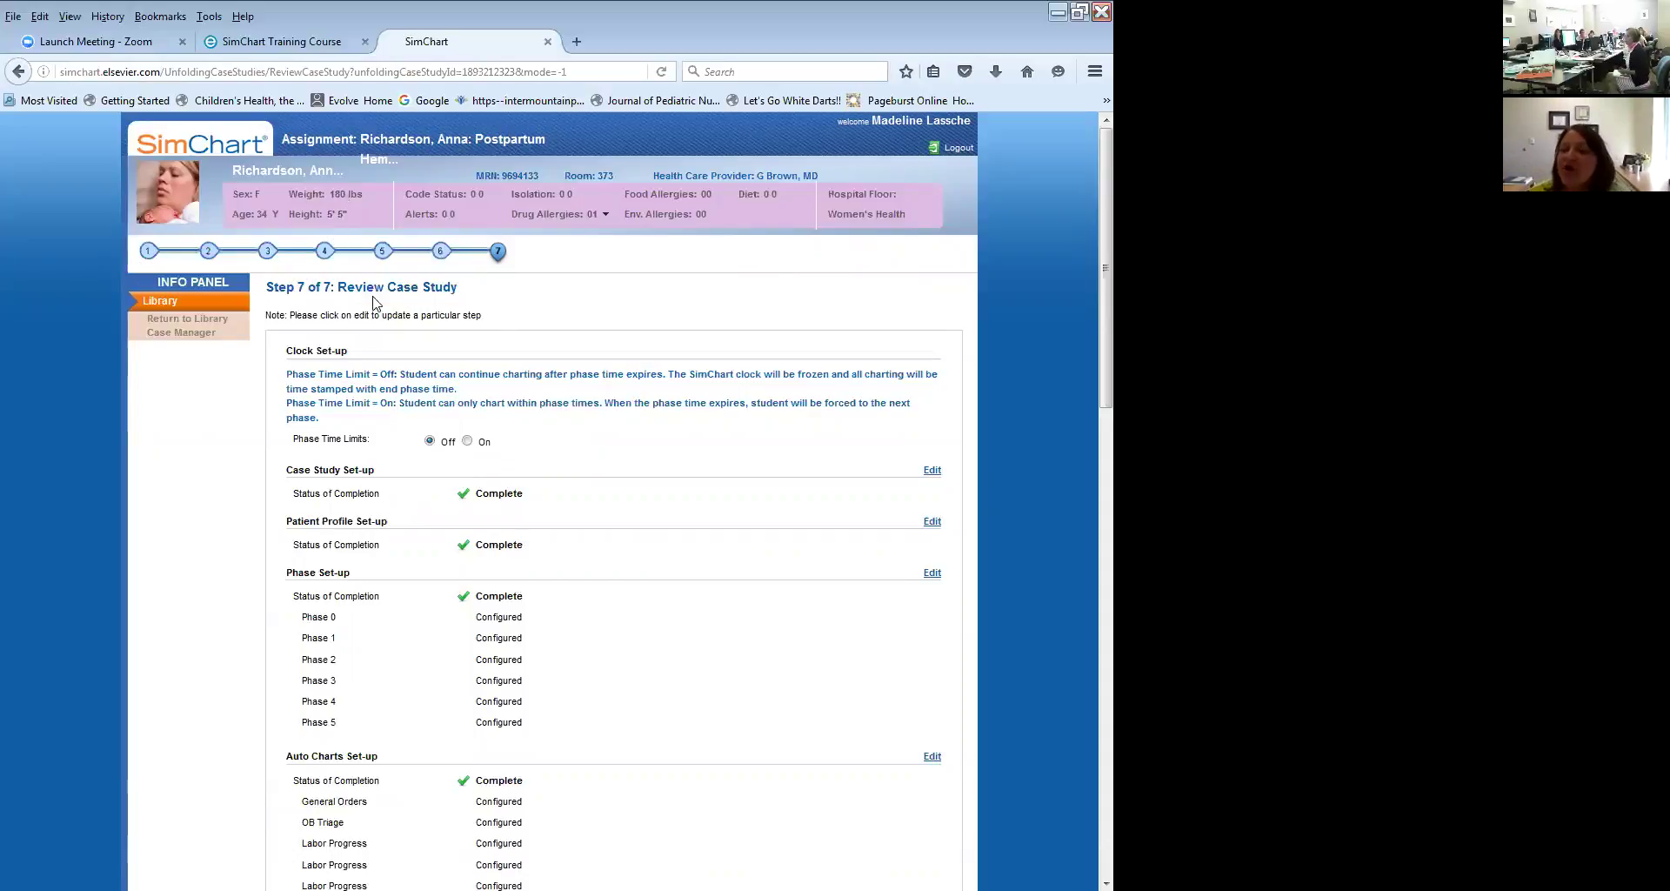
scroll(659, 626, "down", 3)
scroll(667, 641, "down", 10)
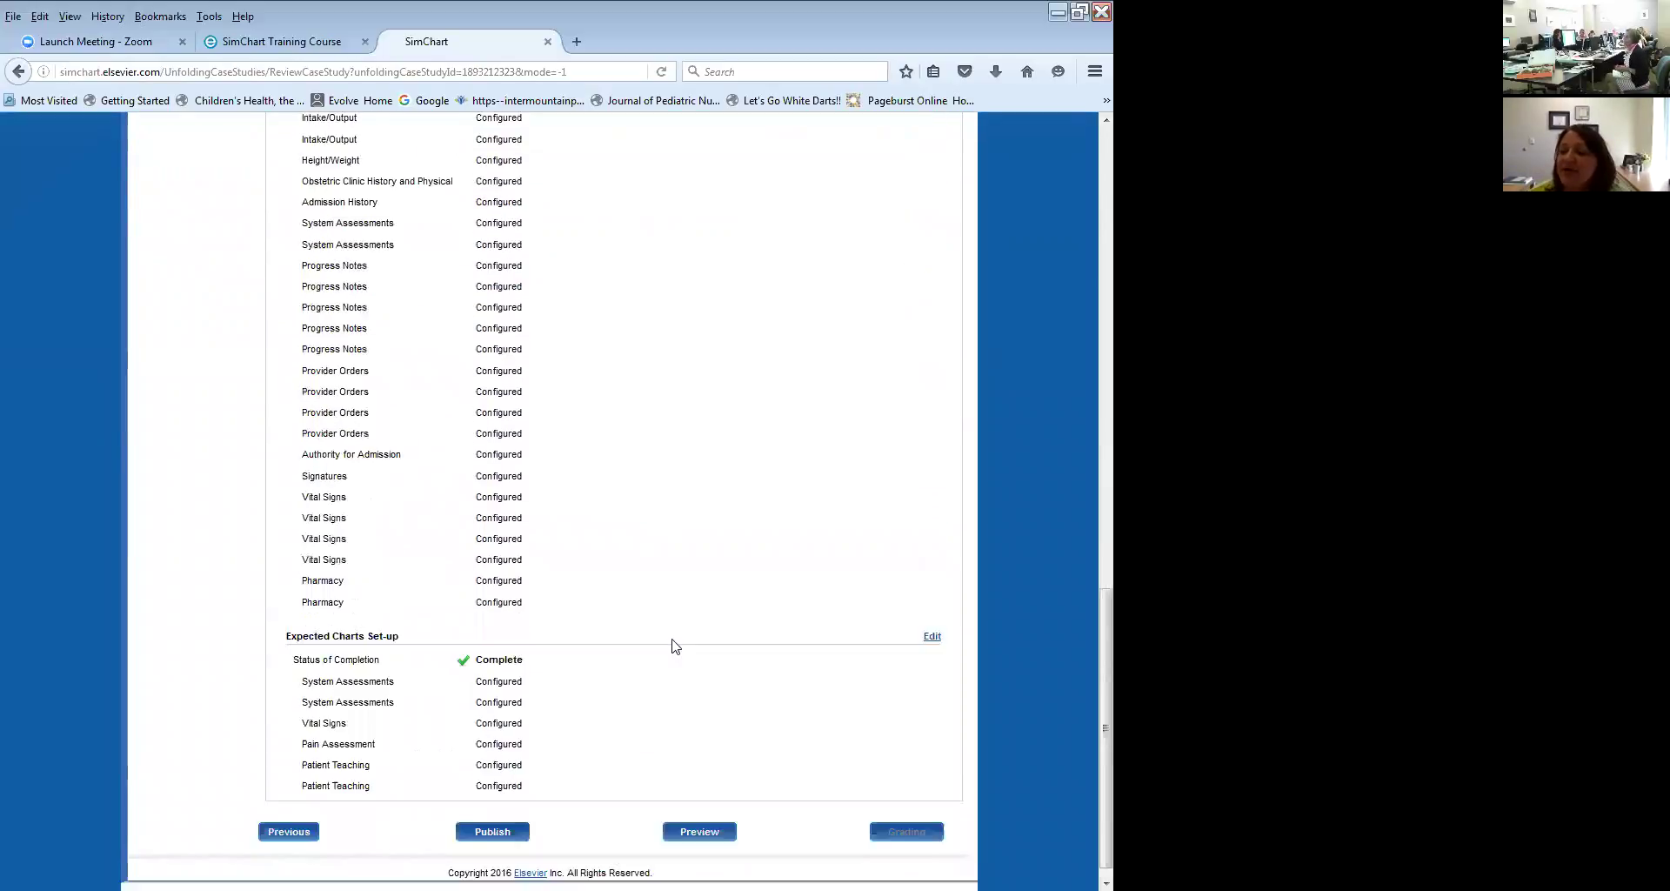
scroll(685, 631, "up", 7)
scroll(687, 621, "up", 5)
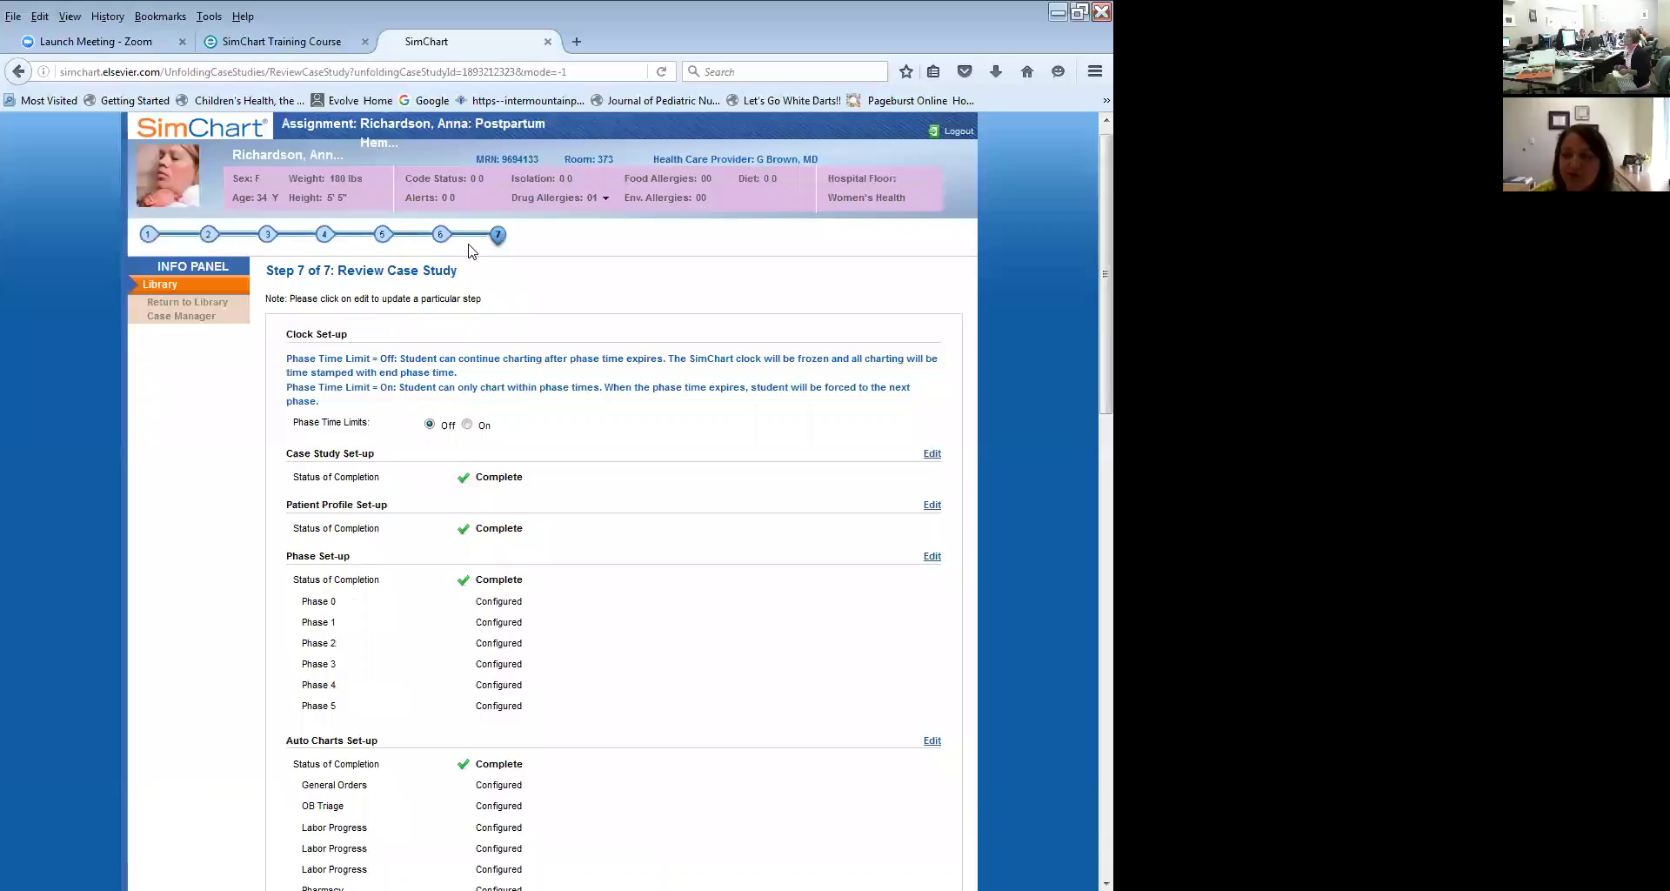
View the case study's Step 6 Expected Charts Set-up and return to Step 7 Review Case Study.
left_click(441, 235)
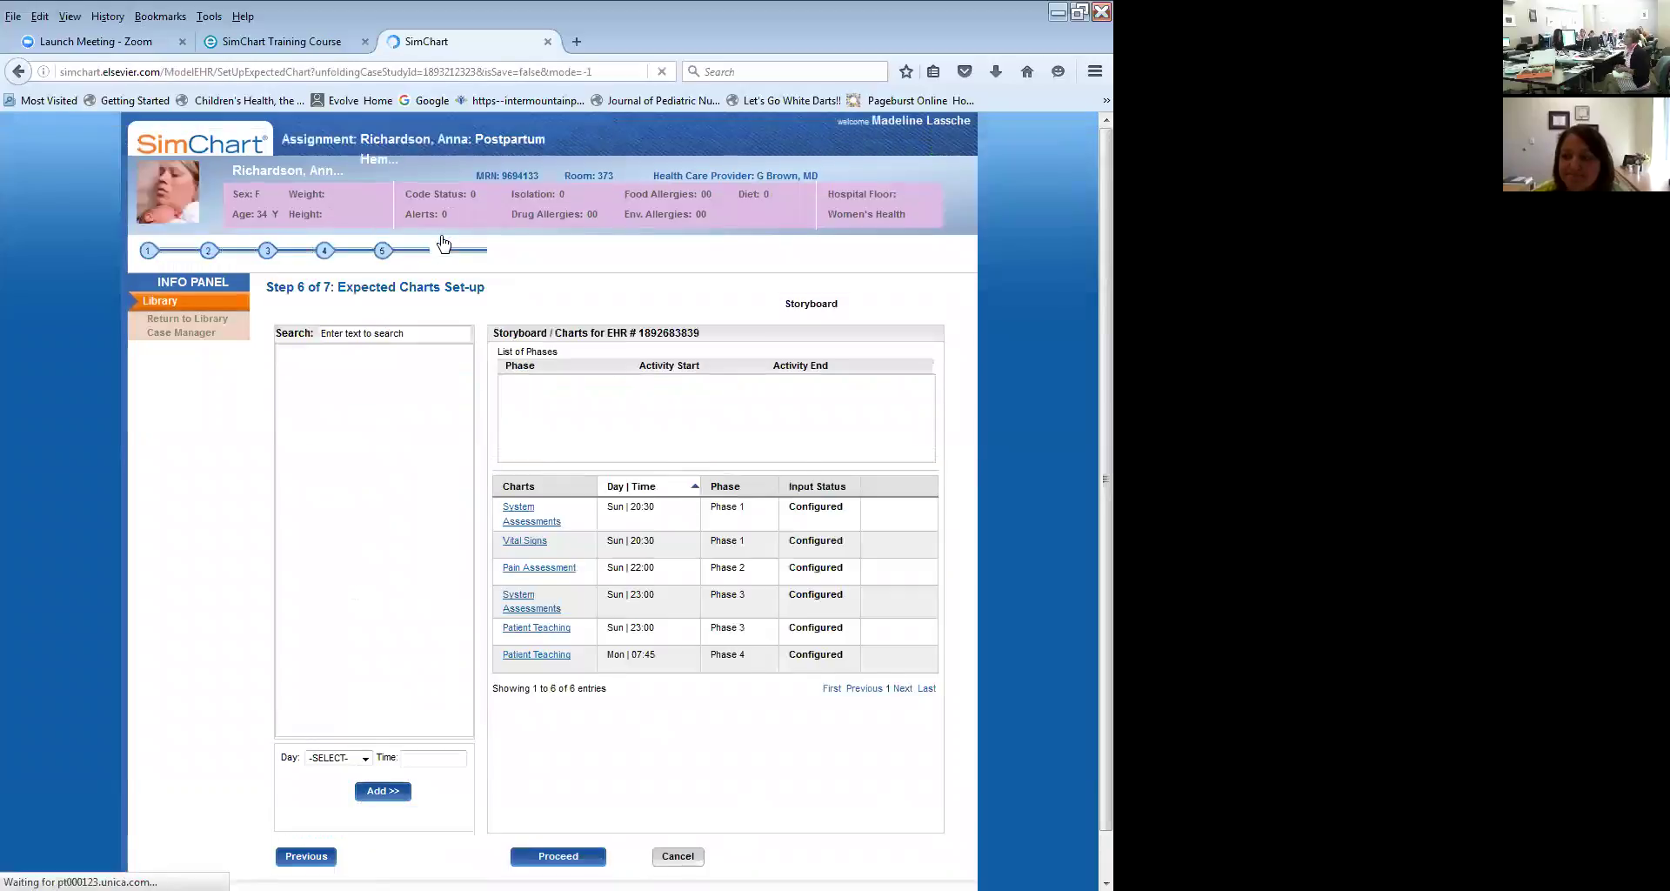
scroll(503, 258, "up", 1)
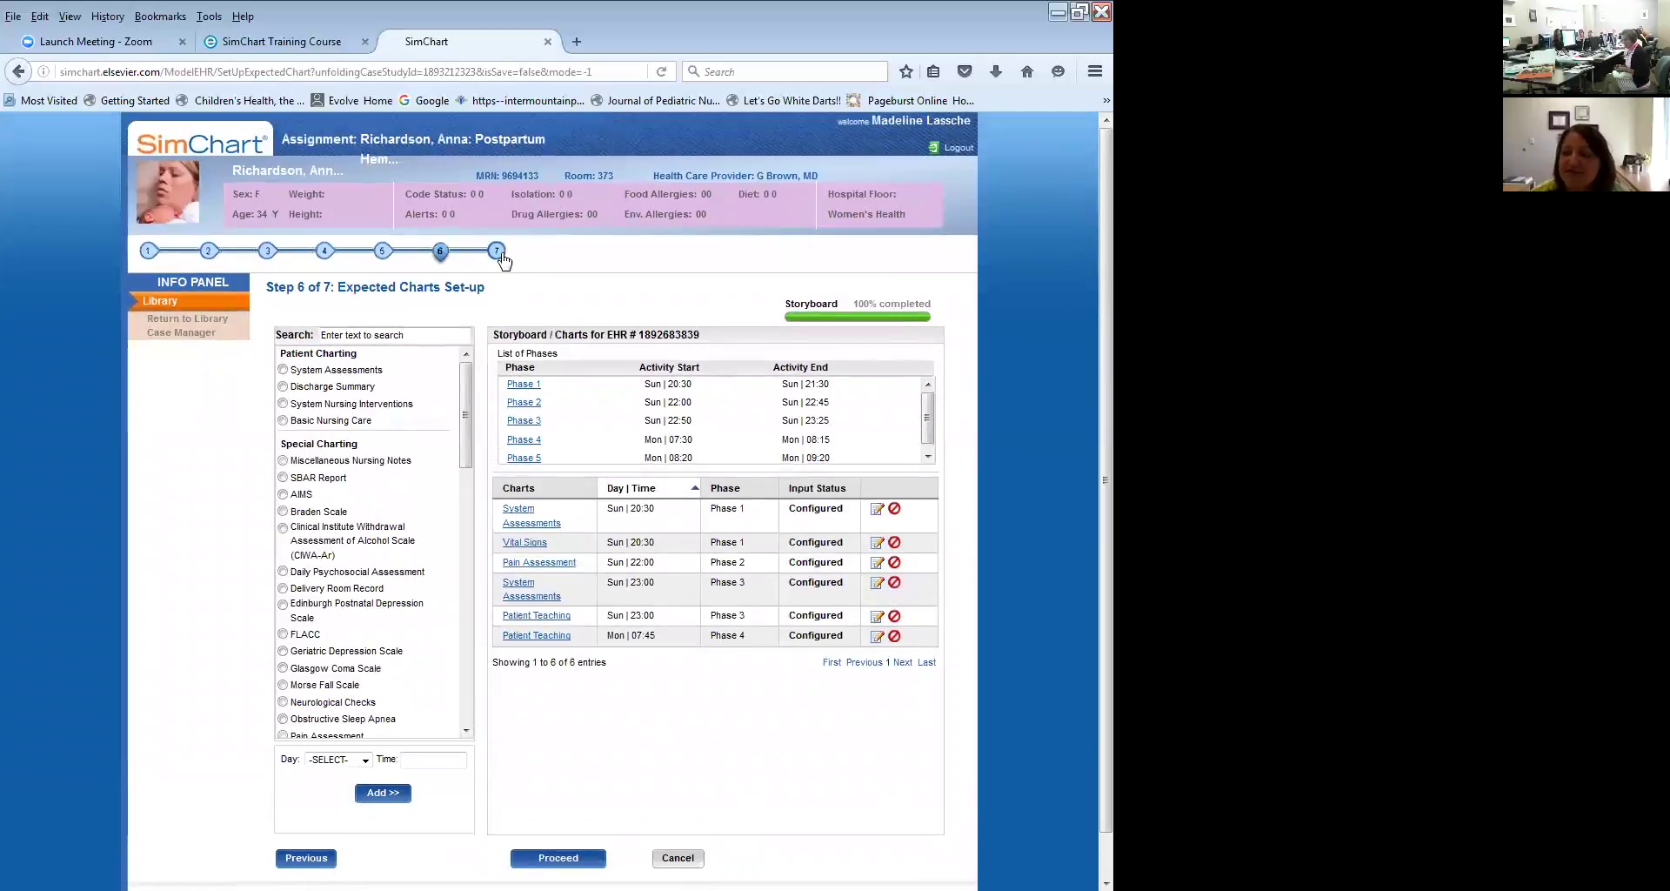
left_click(499, 254)
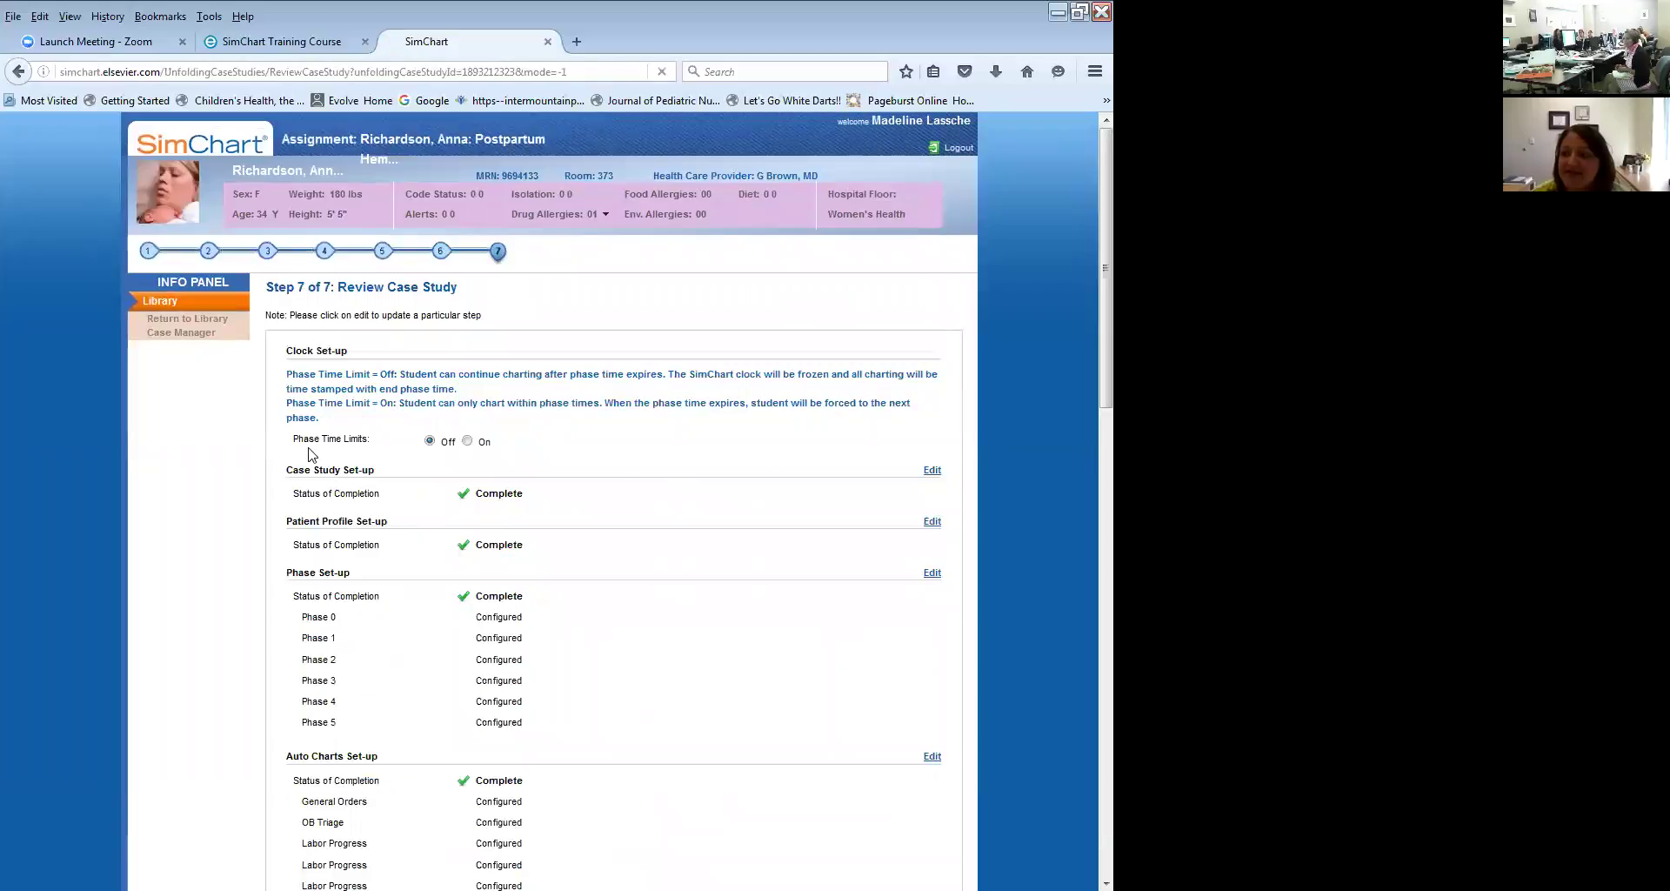
Set Phase Time Limits to On in the Clock Set-up and look over the rest of the case study review.
left_click(468, 441)
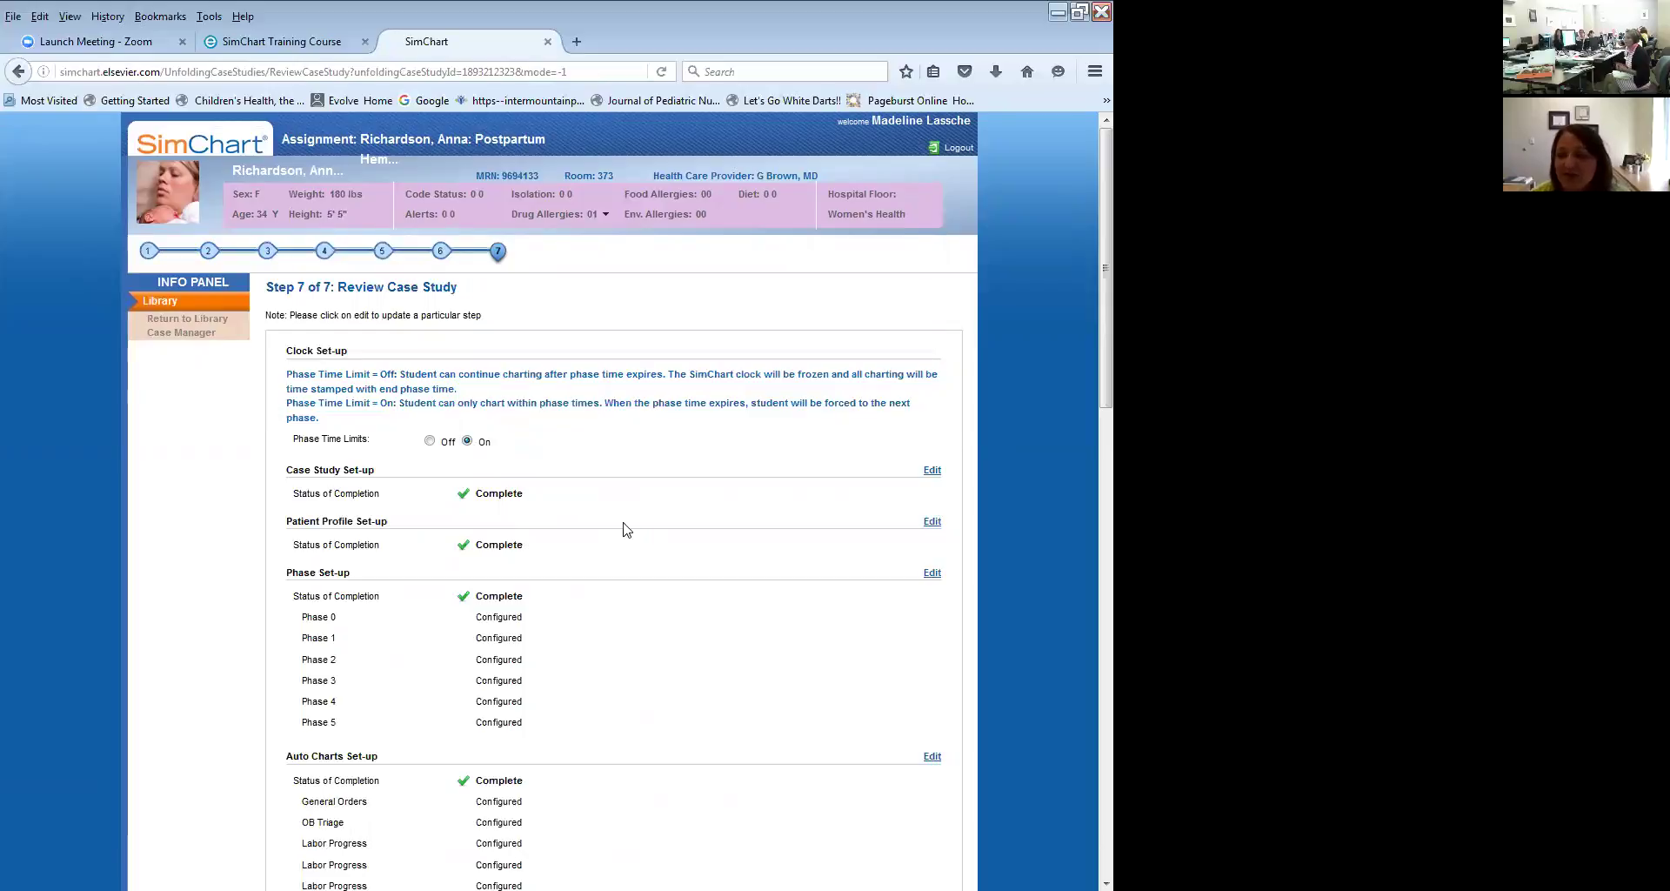
scroll(701, 635, "down", 15)
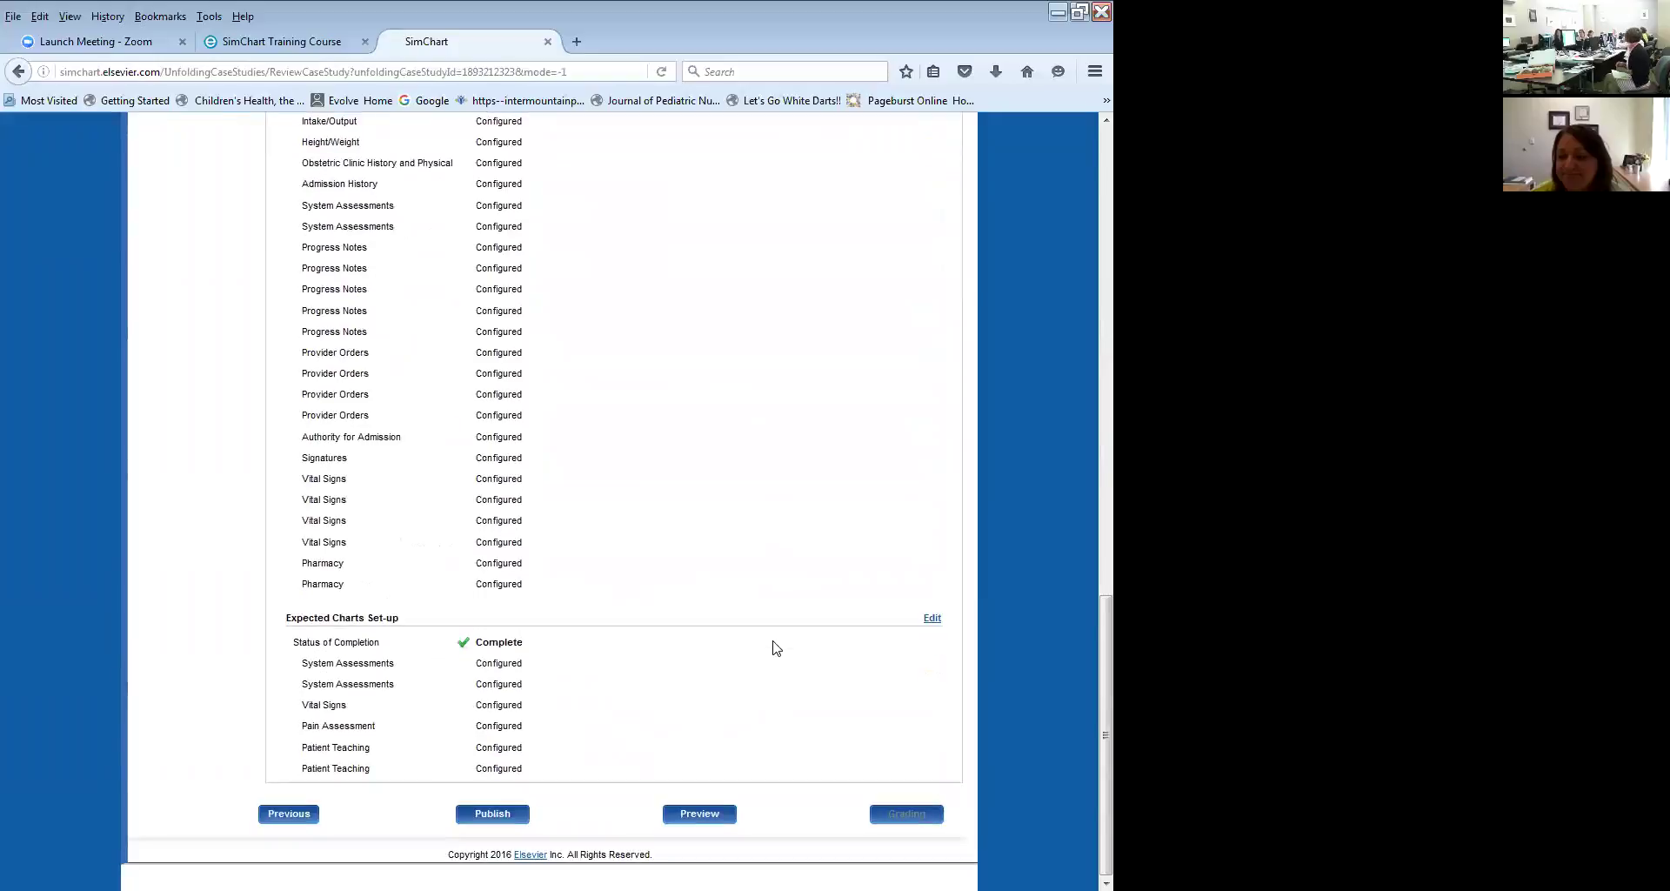
scroll(777, 648, "up", 10)
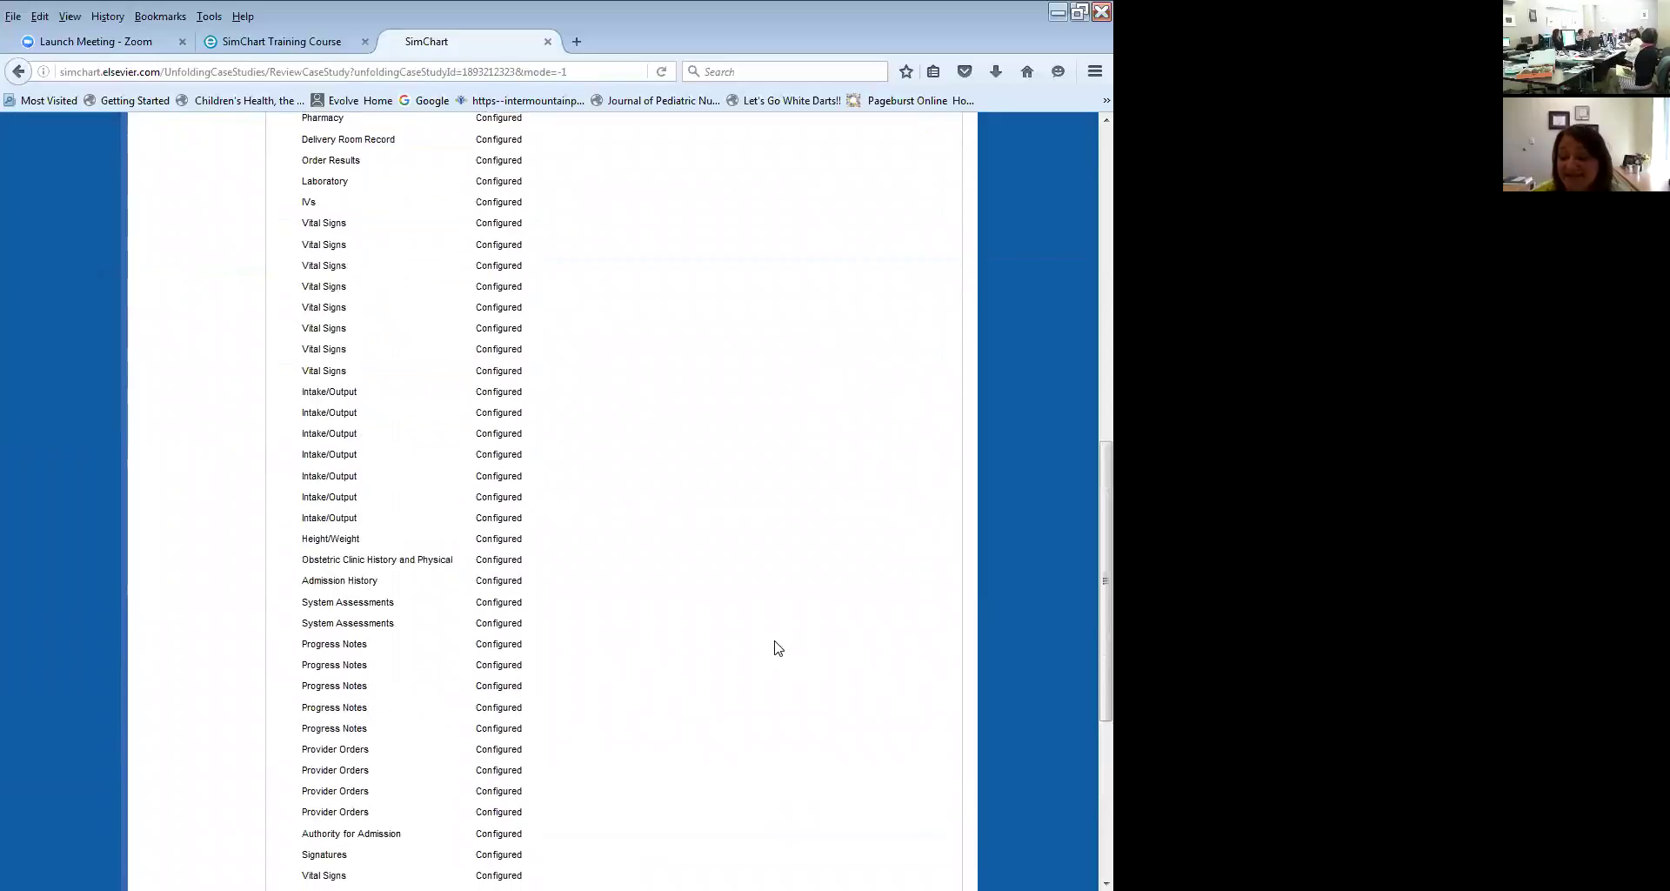
scroll(778, 648, "up", 4)
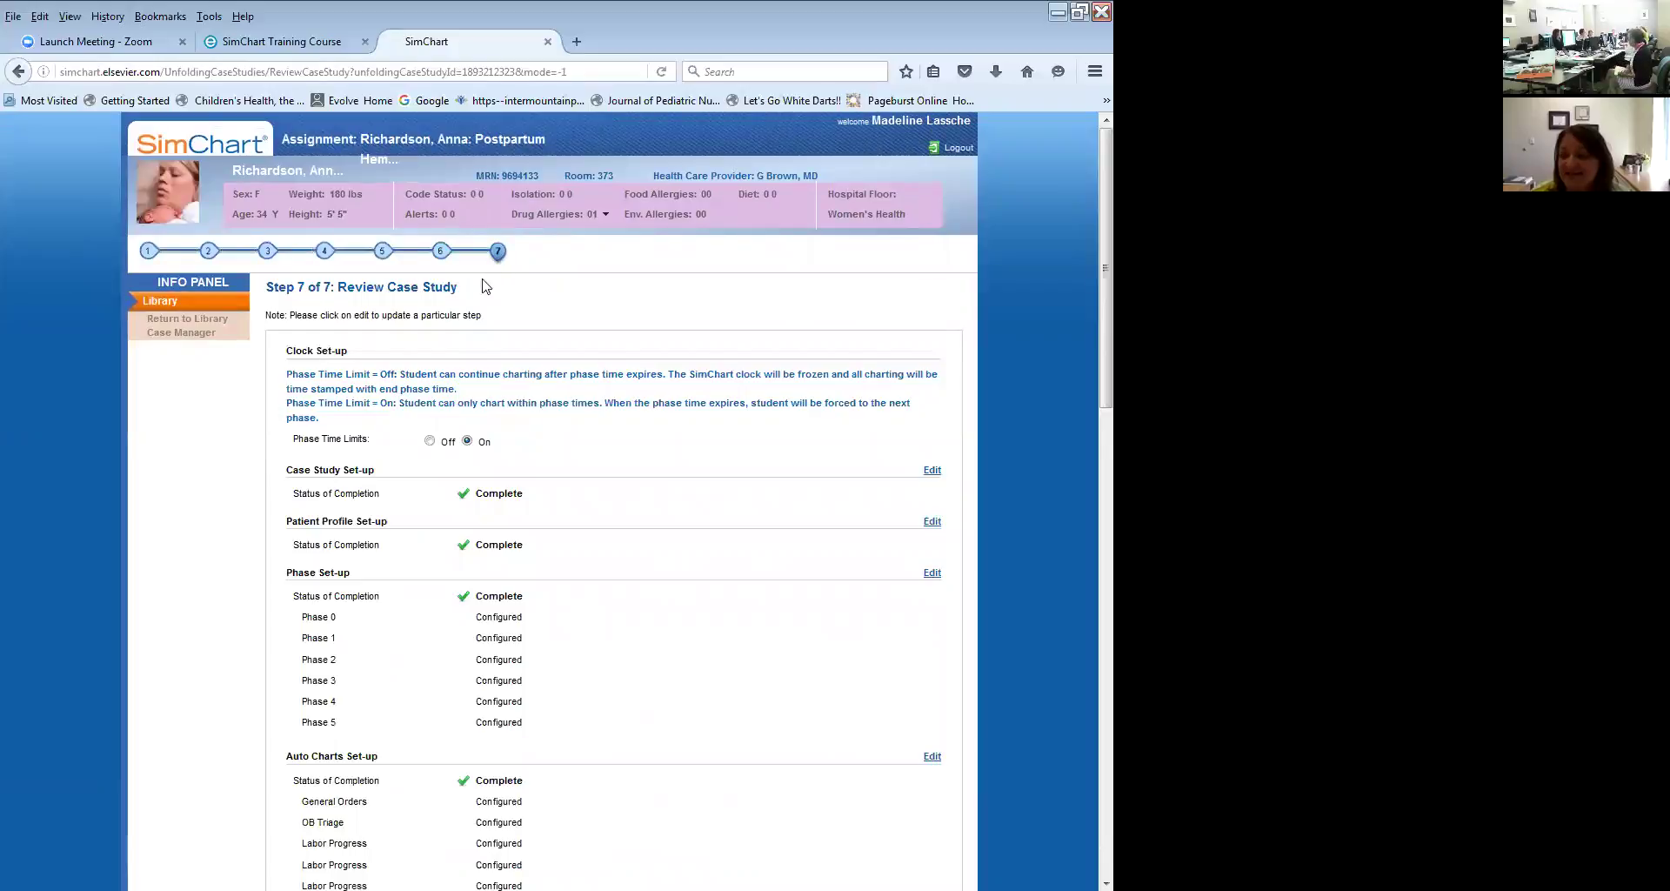
Close SimChart, view the training course's Case Studies folder in Evolve and collapse its list in the course content.
left_click(547, 41)
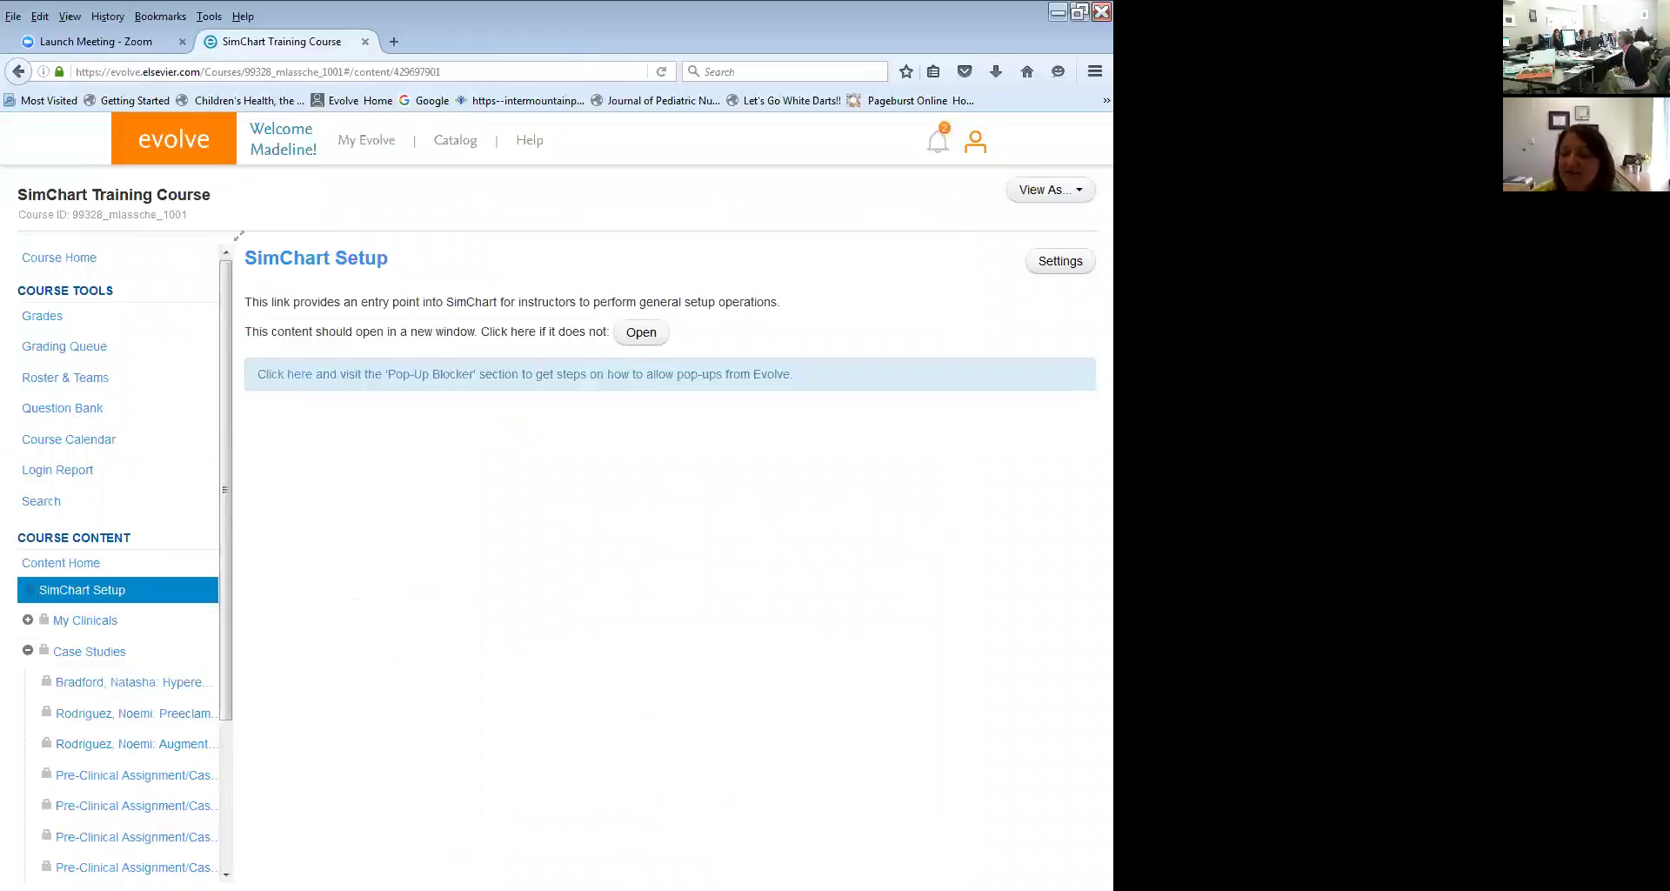
scroll(87, 678, "down", 3)
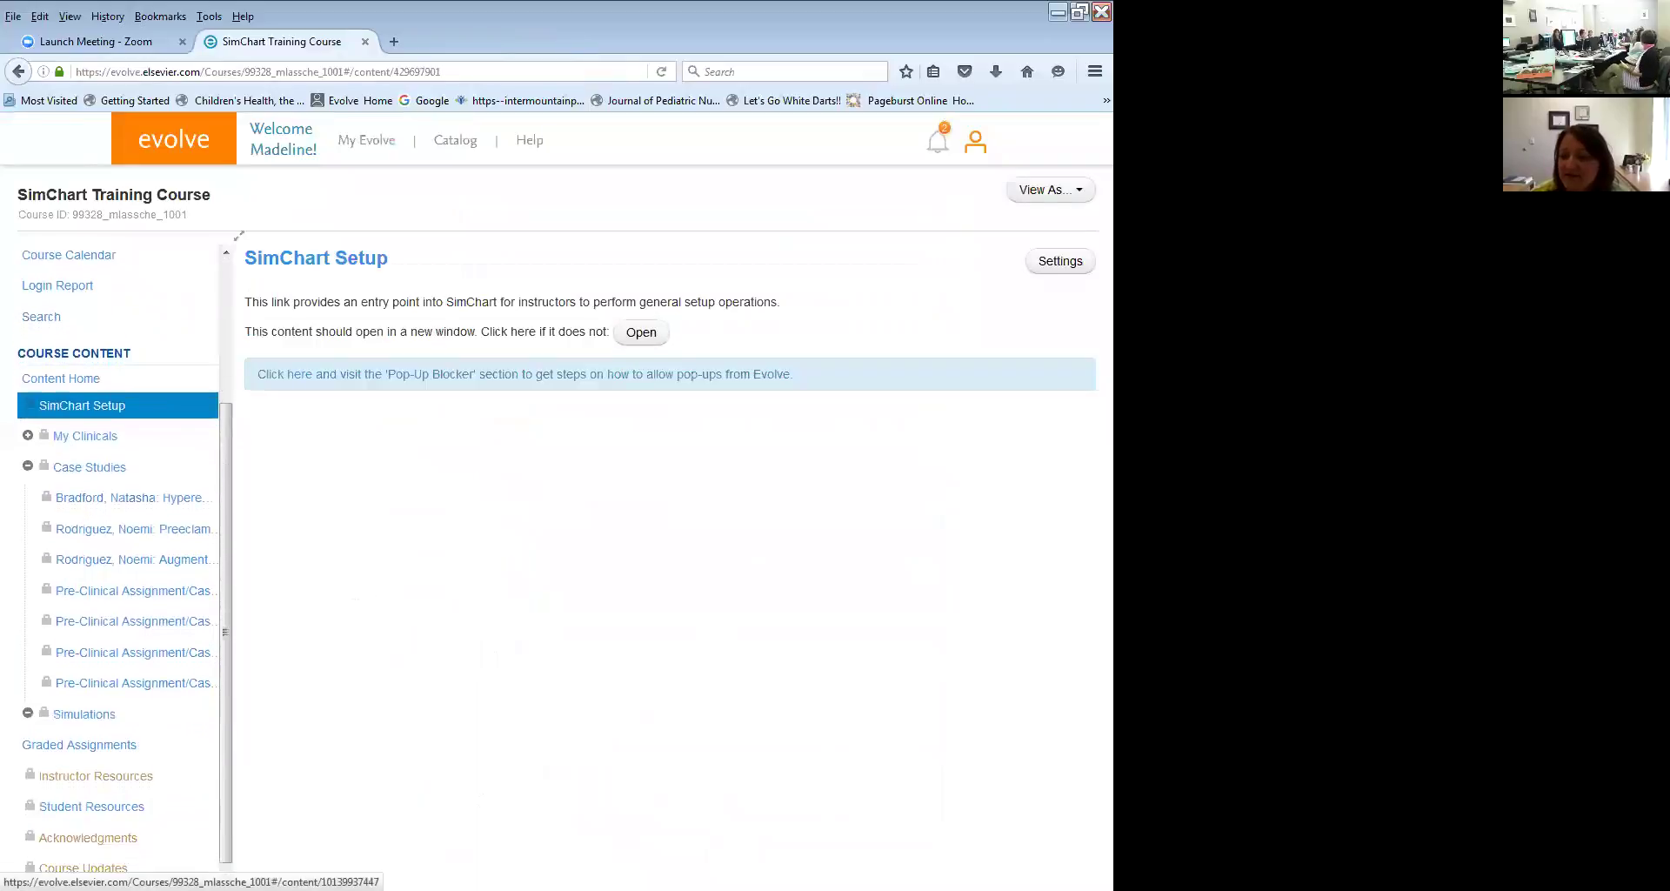
left_click(87, 462)
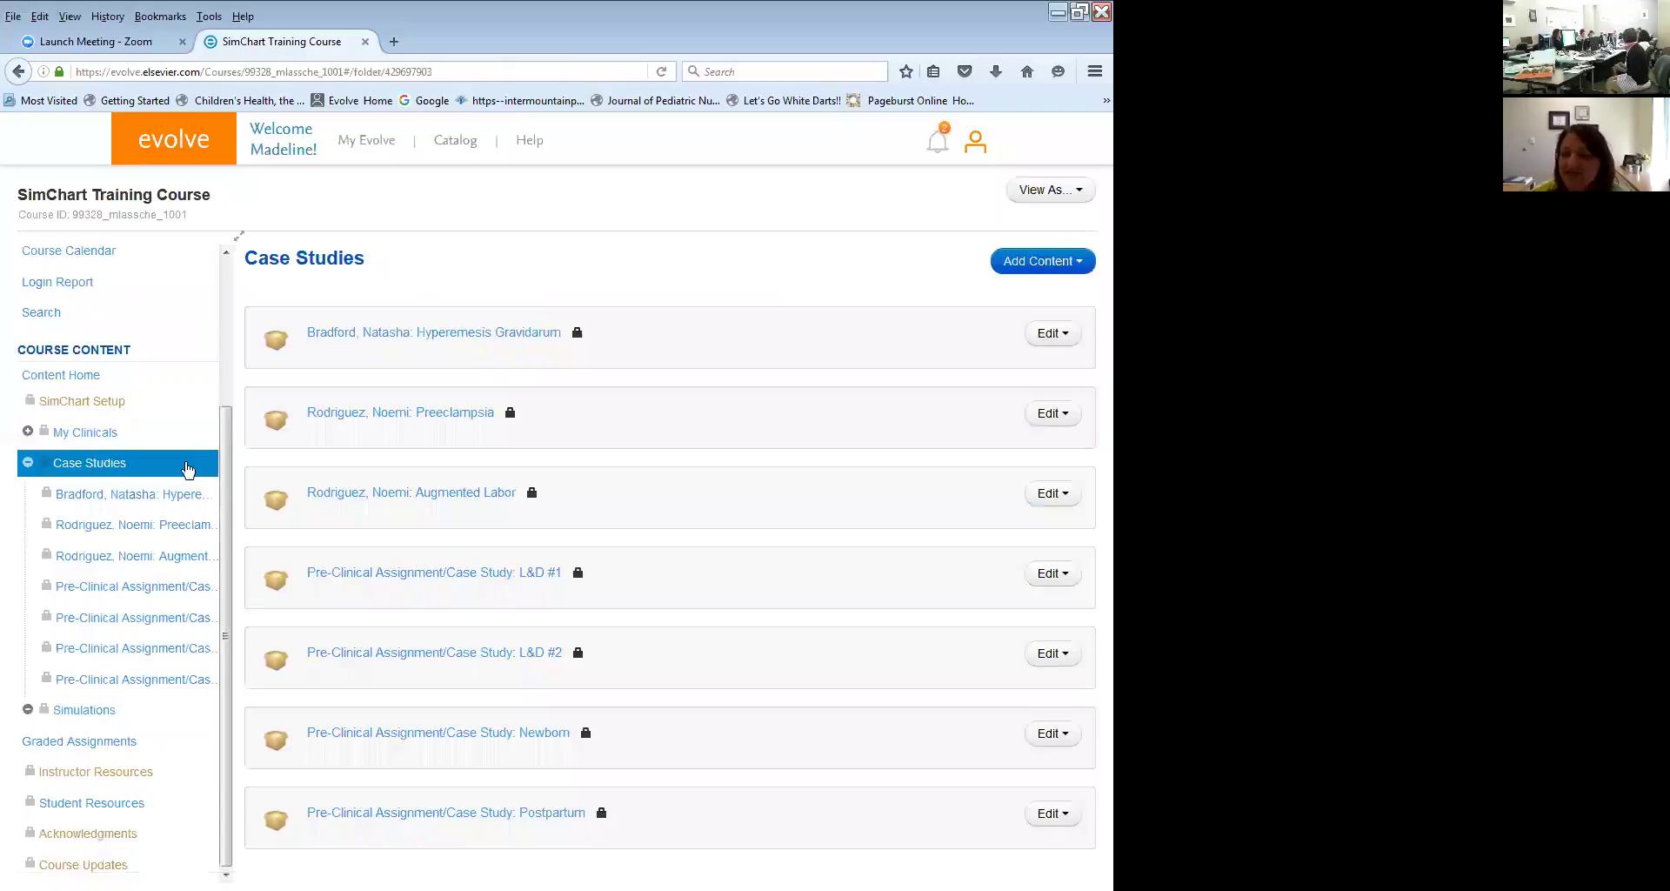
left_click(28, 463)
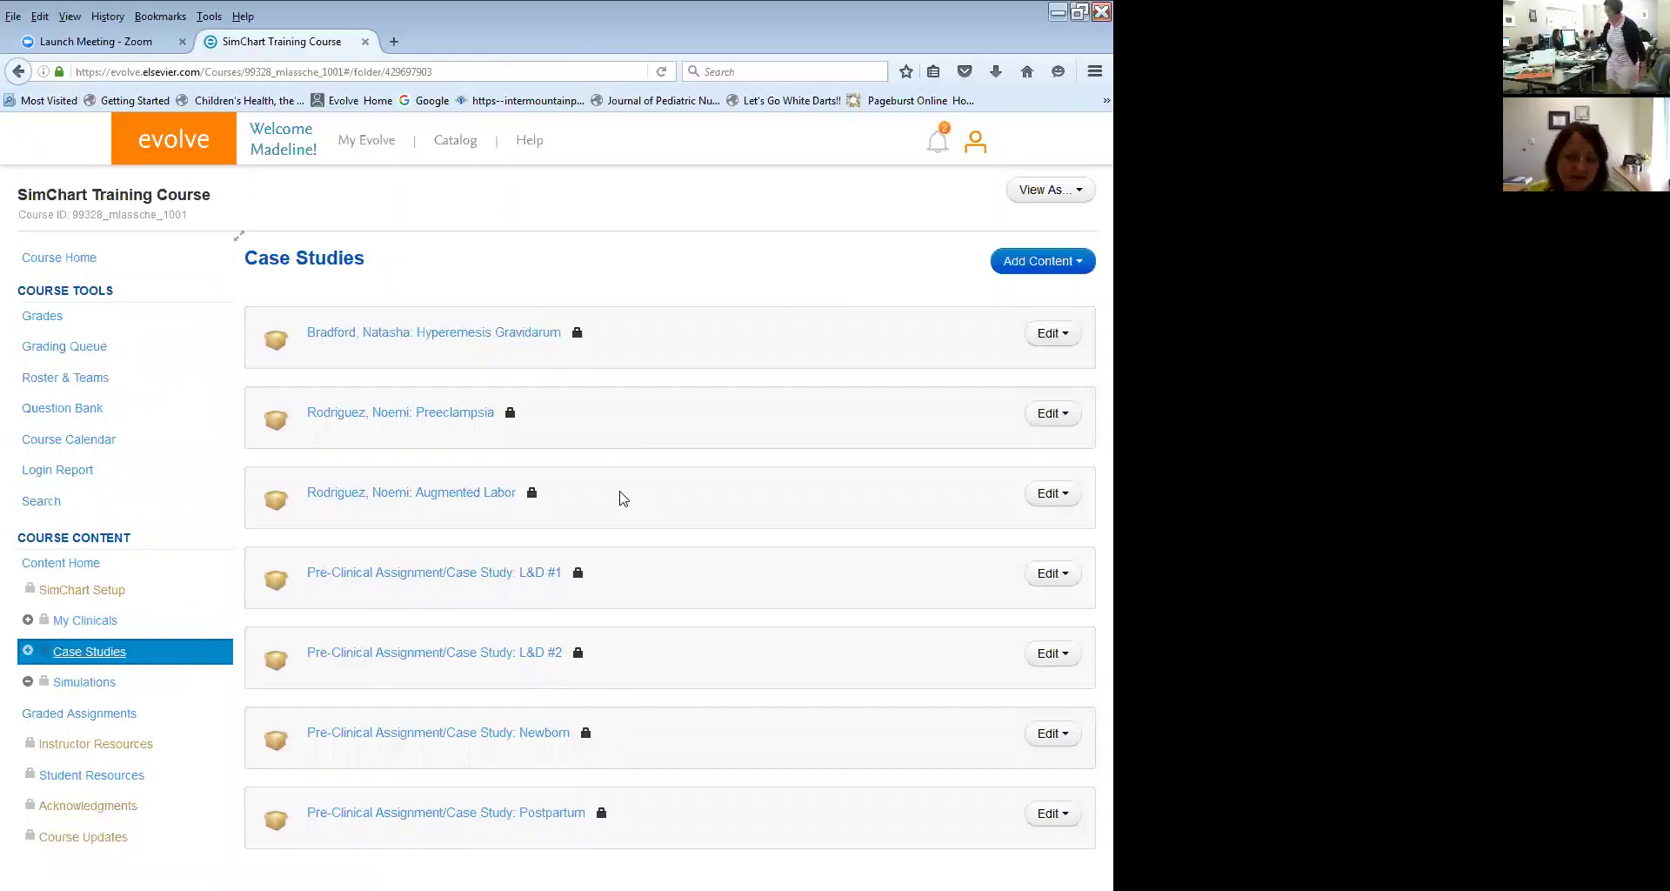